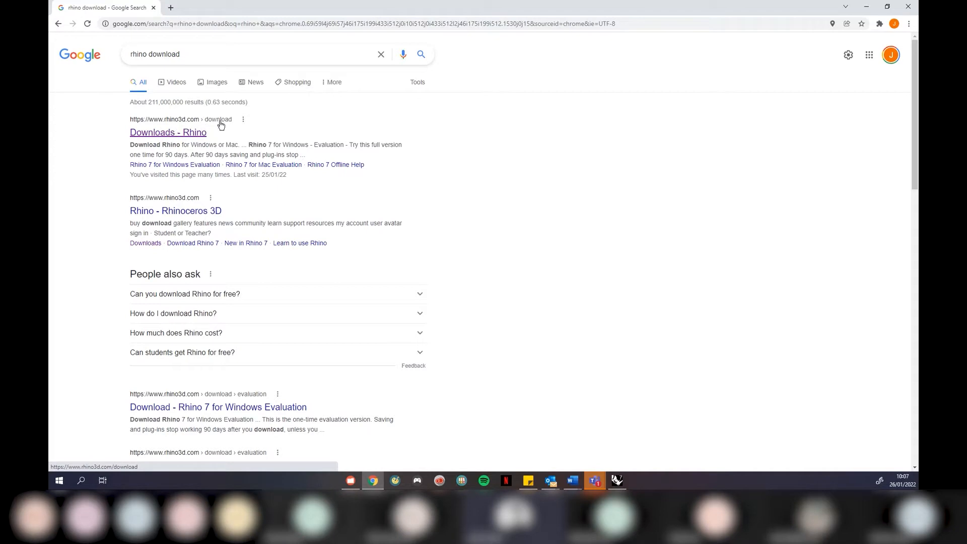
# Go from the Rhino Downloads result to the Rhino Europe buy page listing Rhino 7 at €995
pyautogui.click(182, 132)
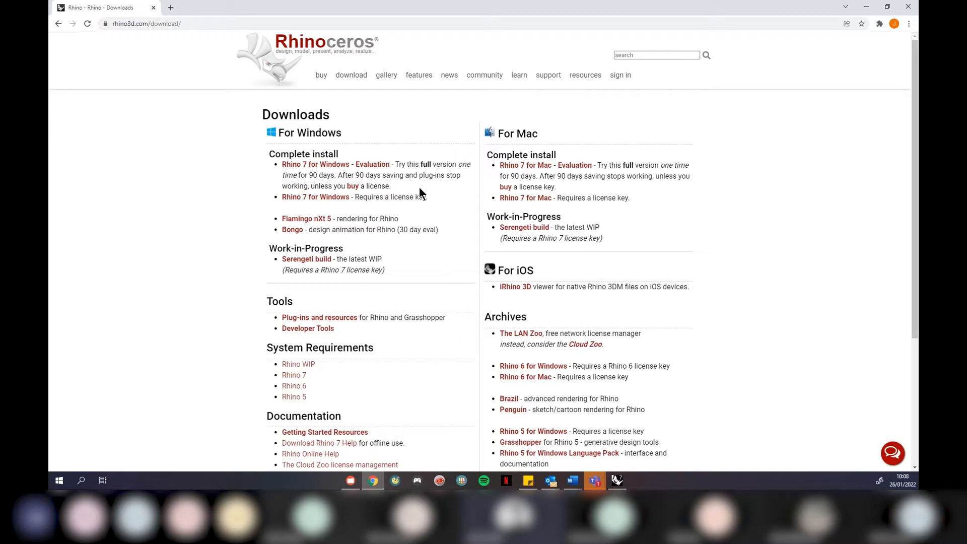
pyautogui.click(321, 76)
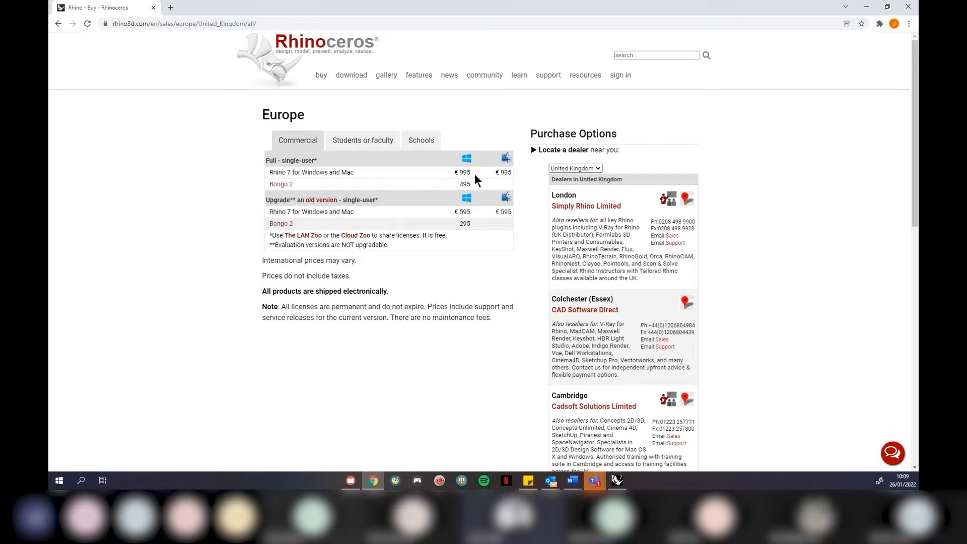
pyautogui.click(362, 145)
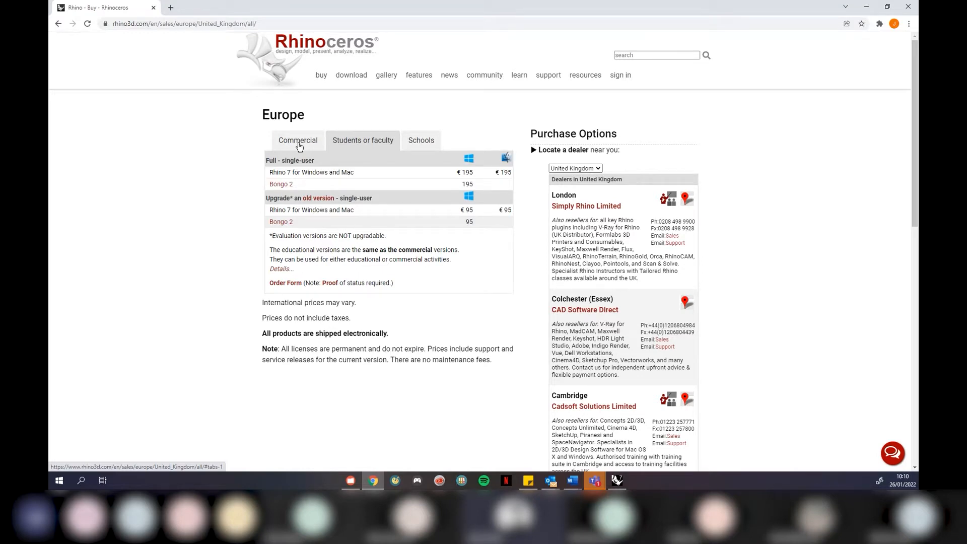
pyautogui.click(298, 146)
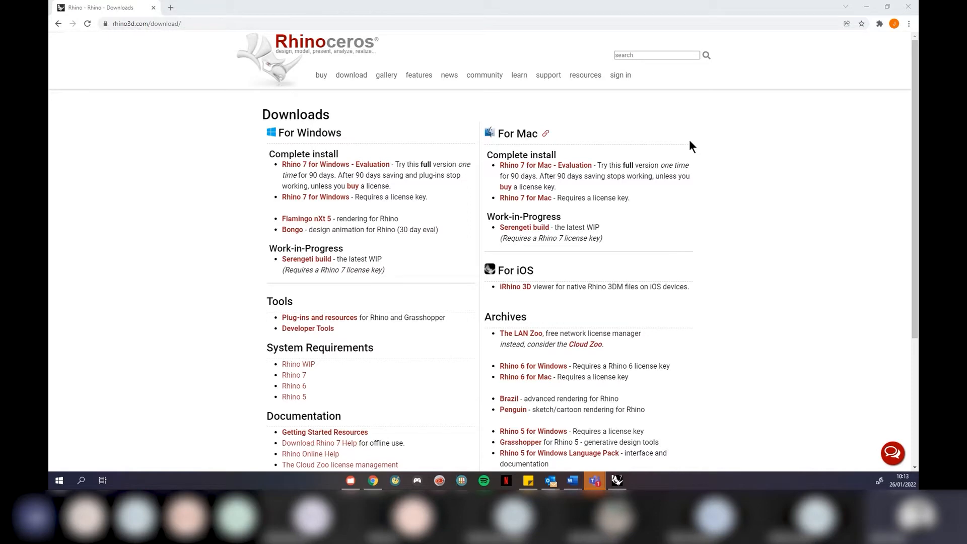
# Stop the turntable and quit the untitled Rhino session without saving
pyautogui.click(867, 8)
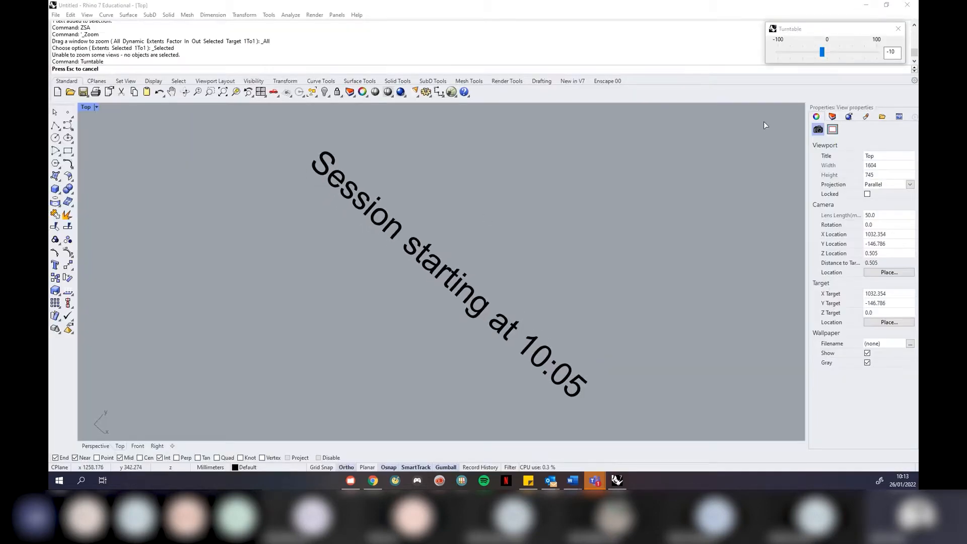
pyautogui.click(899, 25)
pyautogui.click(907, 5)
pyautogui.click(496, 258)
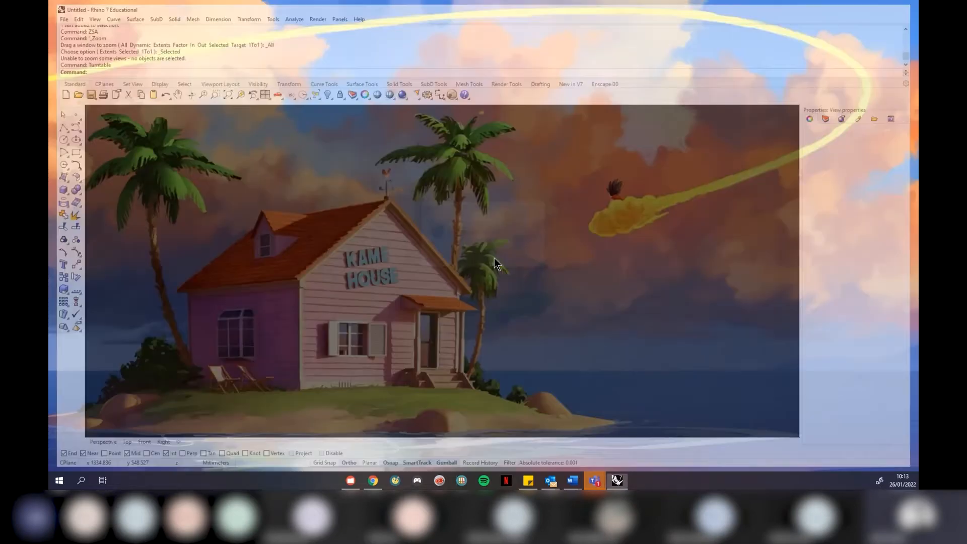
# Relaunch Rhino 7 from Windows search and nudge its start window slightly
pyautogui.click(80, 481)
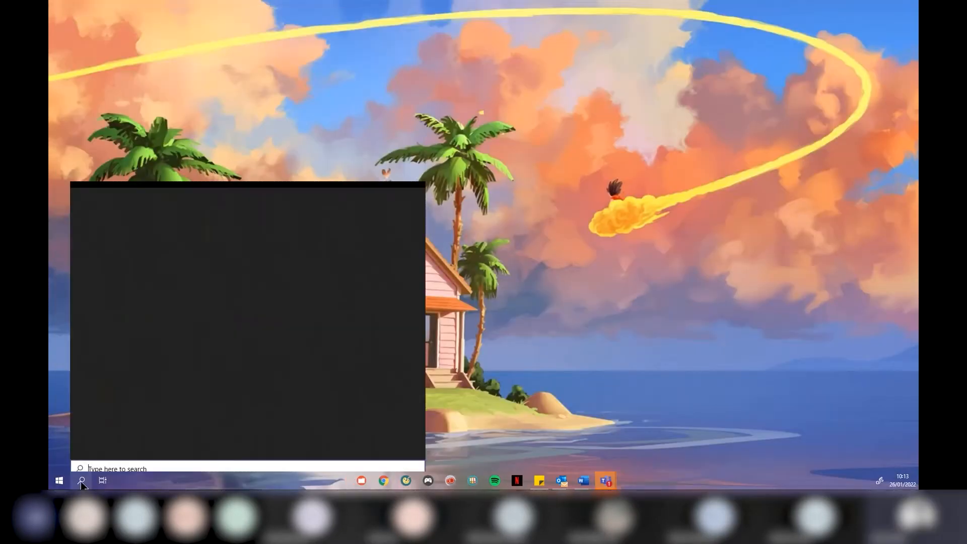
pyautogui.write('rhi')
pyautogui.click(81, 481)
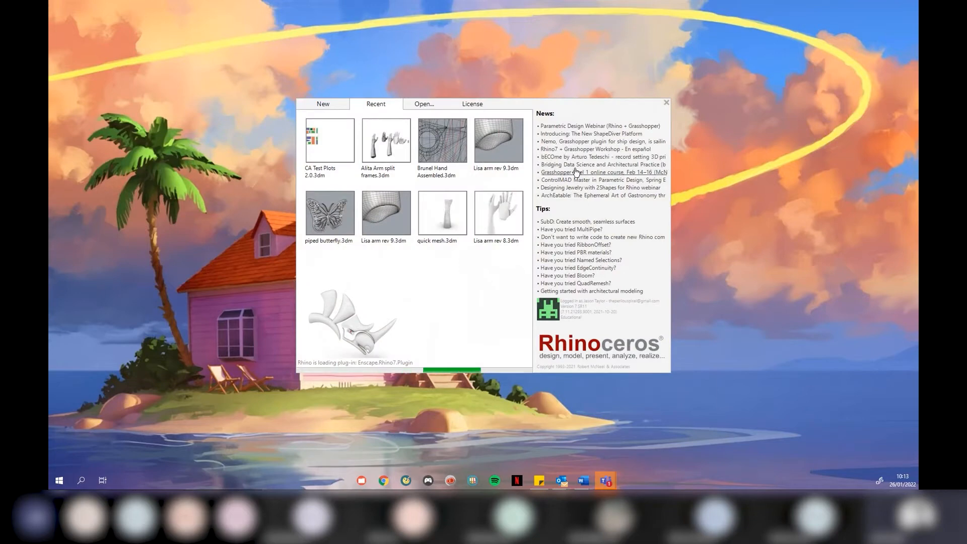
pyautogui.moveTo(579, 101)
pyautogui.mouseDown()
pyautogui.moveTo(576, 113)
pyautogui.moveTo(596, 121)
pyautogui.moveTo(582, 104)
pyautogui.mouseUp()
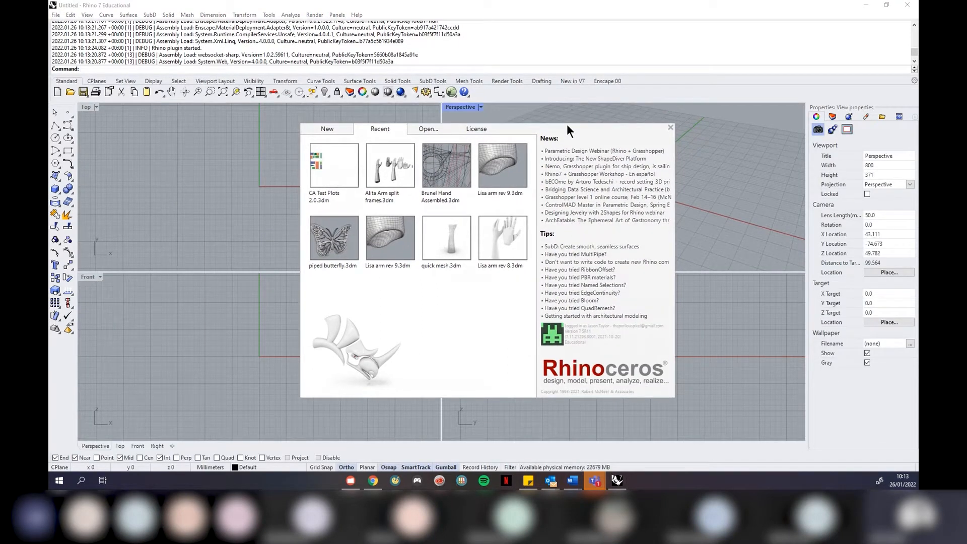
pyautogui.click(475, 129)
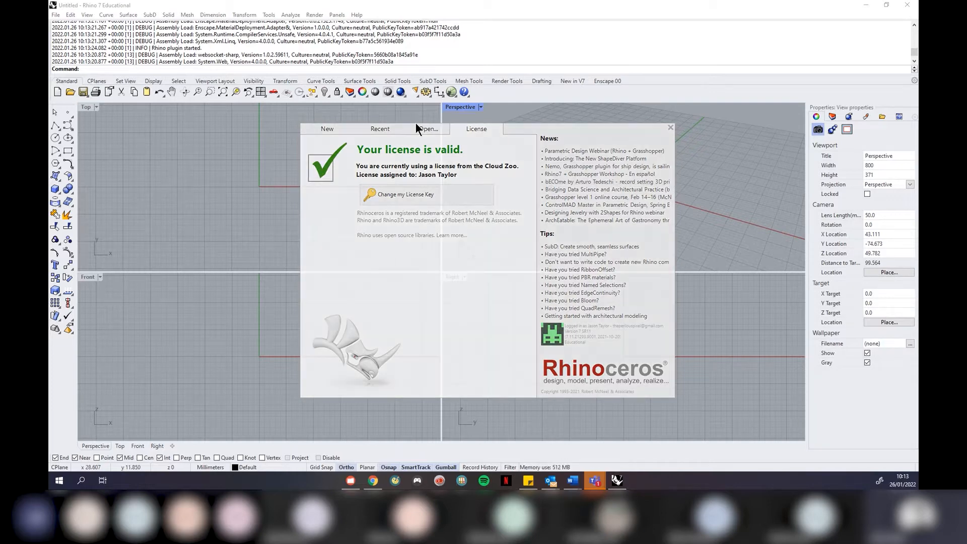
pyautogui.click(428, 129)
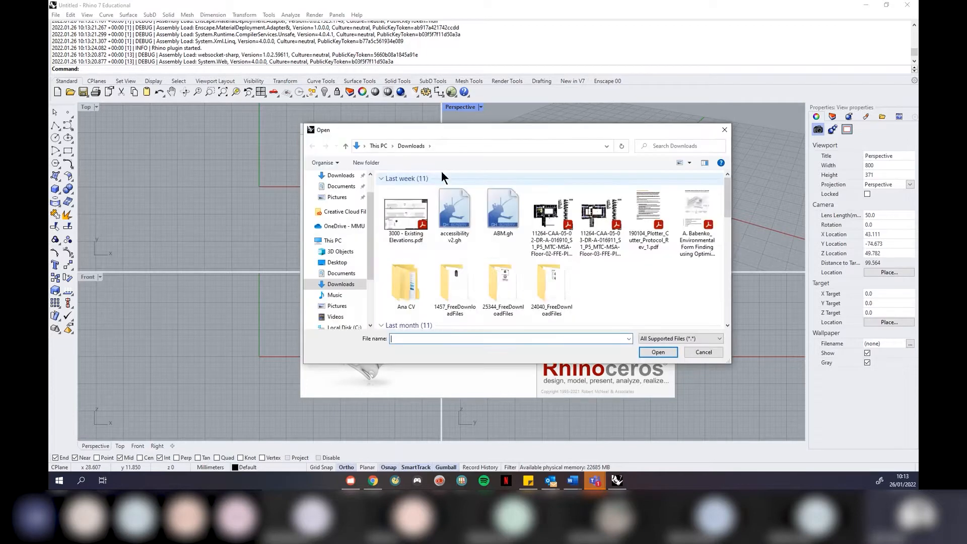
pyautogui.click(724, 131)
pyautogui.click(377, 129)
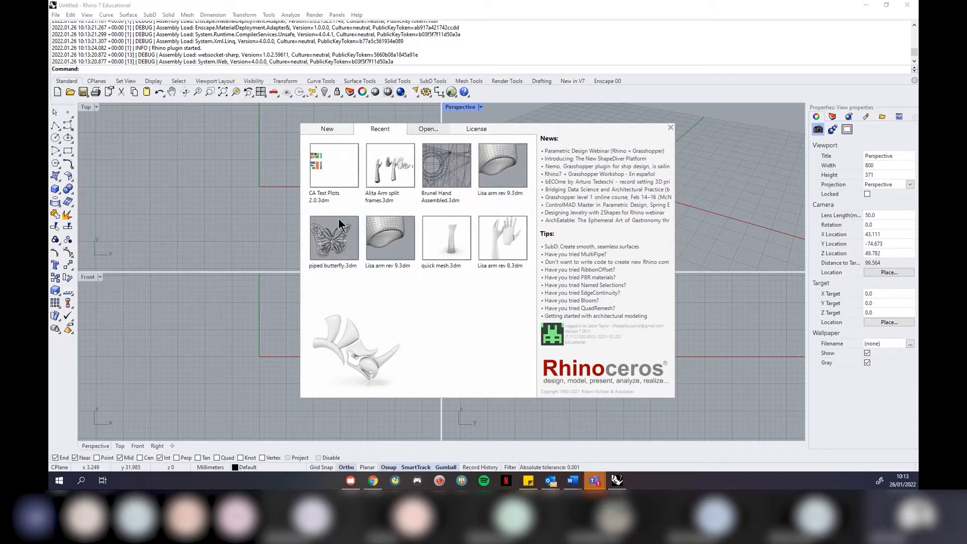
# Show the new-model templates in the Rhino start window, including Large Objects - Millimeters
pyautogui.click(328, 130)
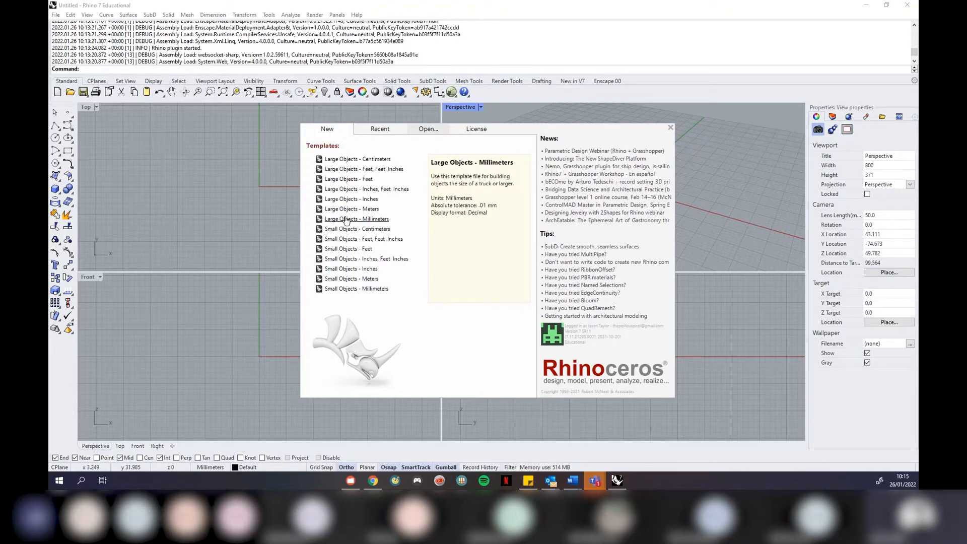
# Start a new model from Large Objects - Millimeters and make the Top viewport active
pyautogui.click(368, 221)
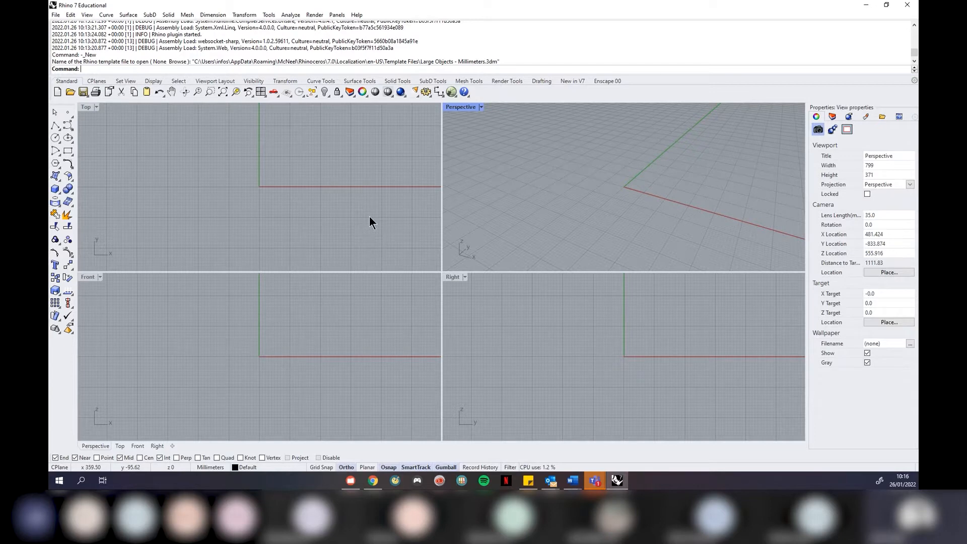
pyautogui.click(338, 199)
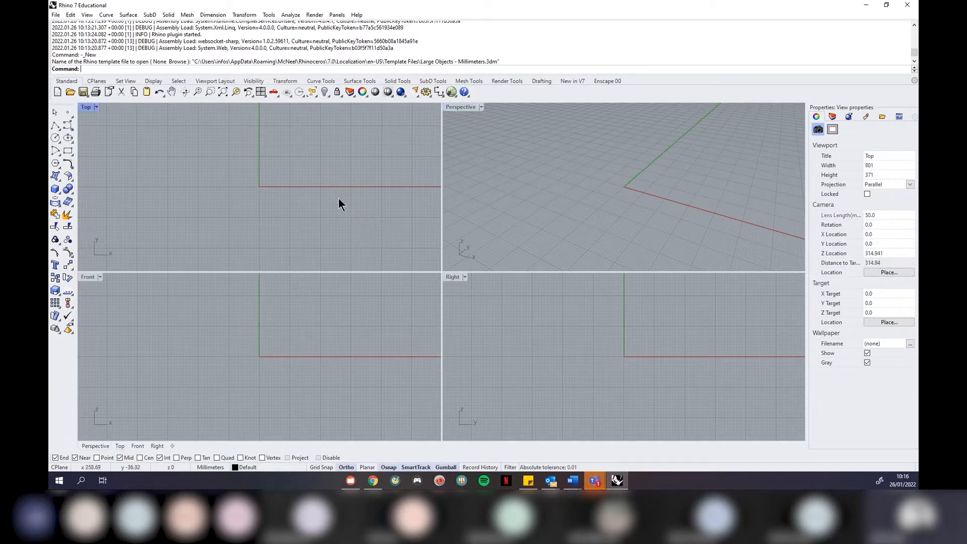
# Create another new model from the Large Objects - Millimeters.3dm template via File > New
pyautogui.click(58, 17)
pyautogui.click(68, 26)
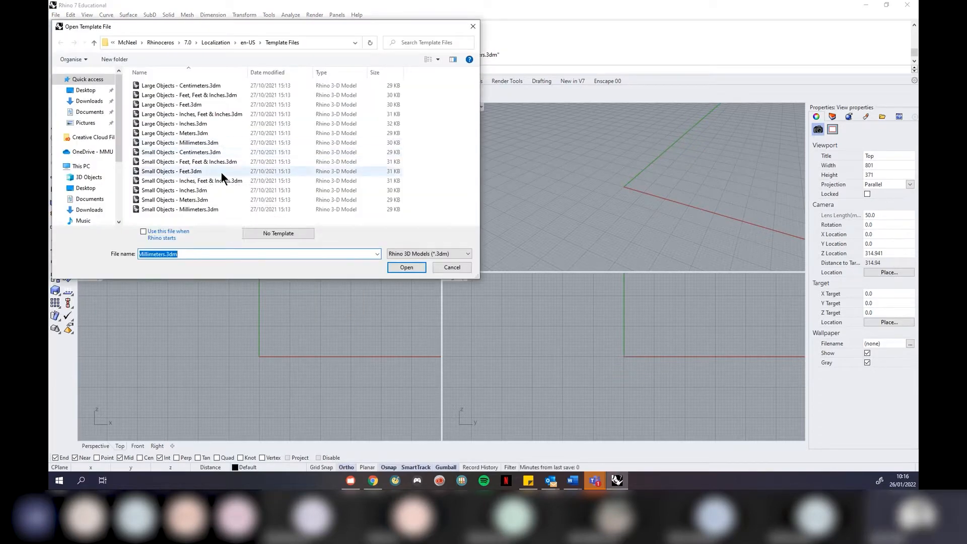
pyautogui.click(192, 143)
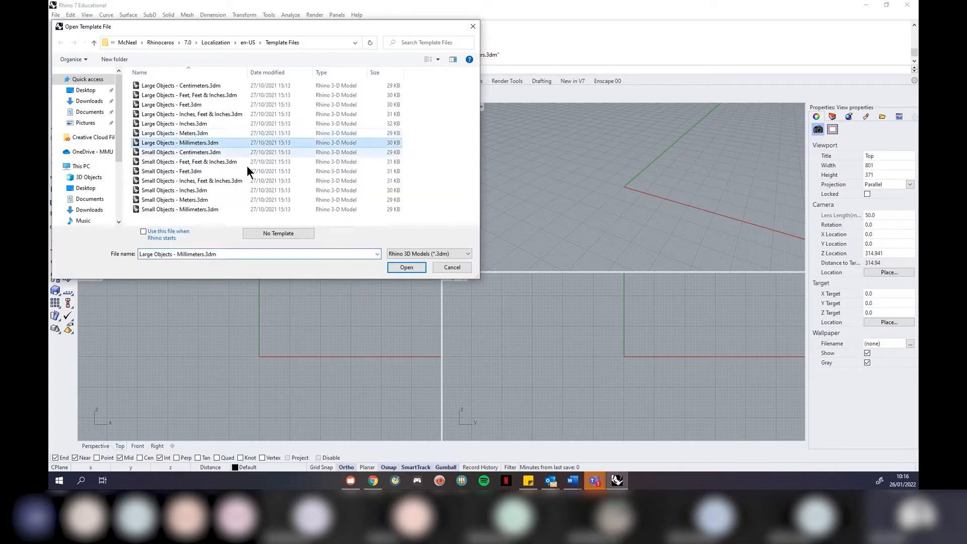
pyautogui.click(406, 267)
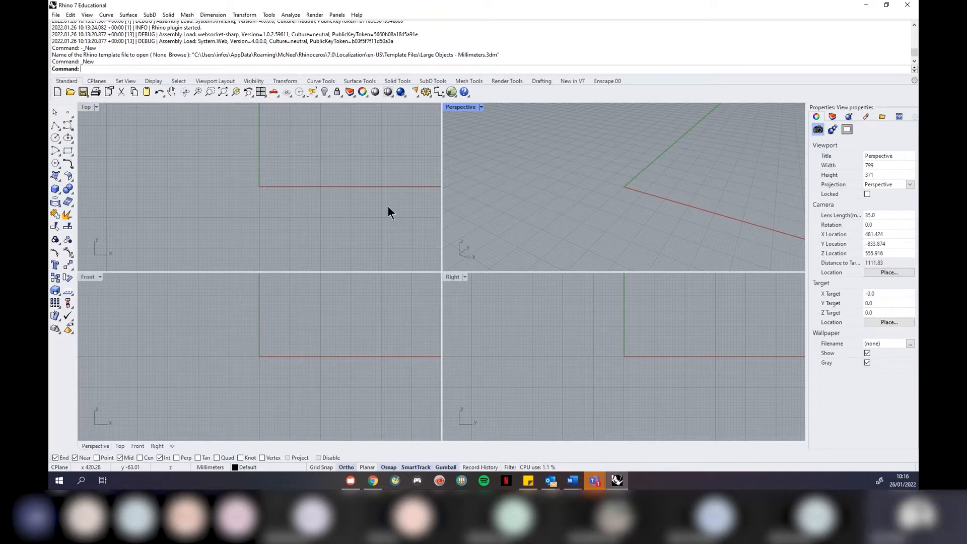
# Make the Top viewport active and display the SubD menu's commands
pyautogui.click(387, 207)
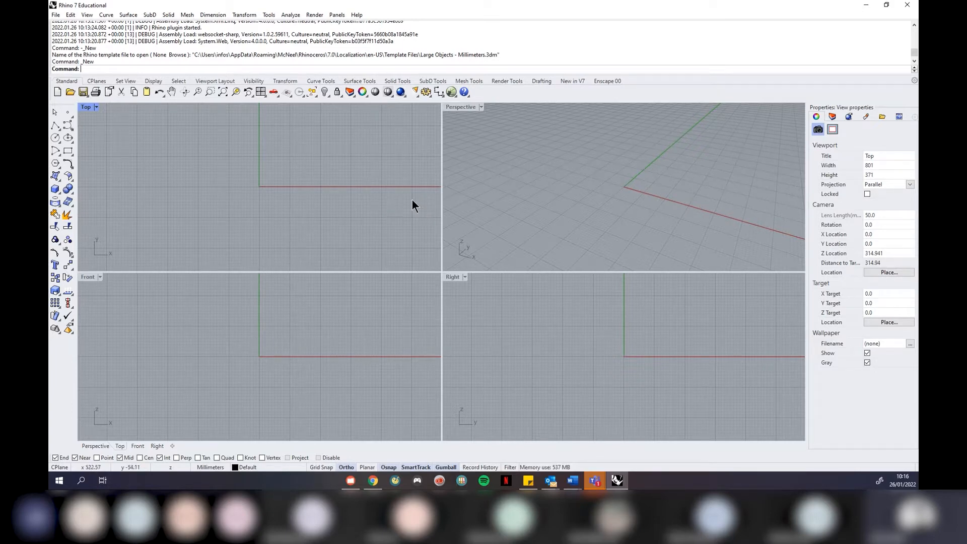
pyautogui.click(150, 15)
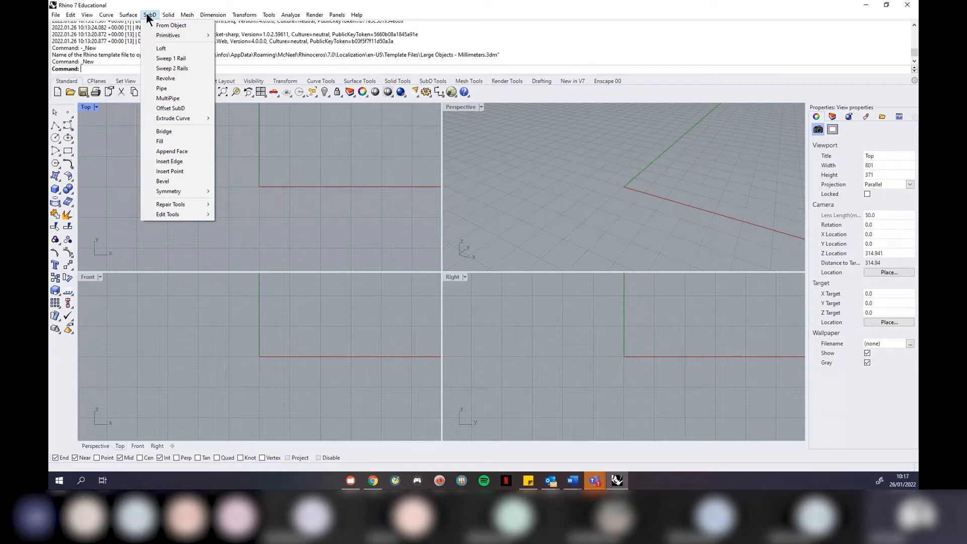
# Close the menus without running a command, then switch over to Chrome
pyautogui.click(297, 166)
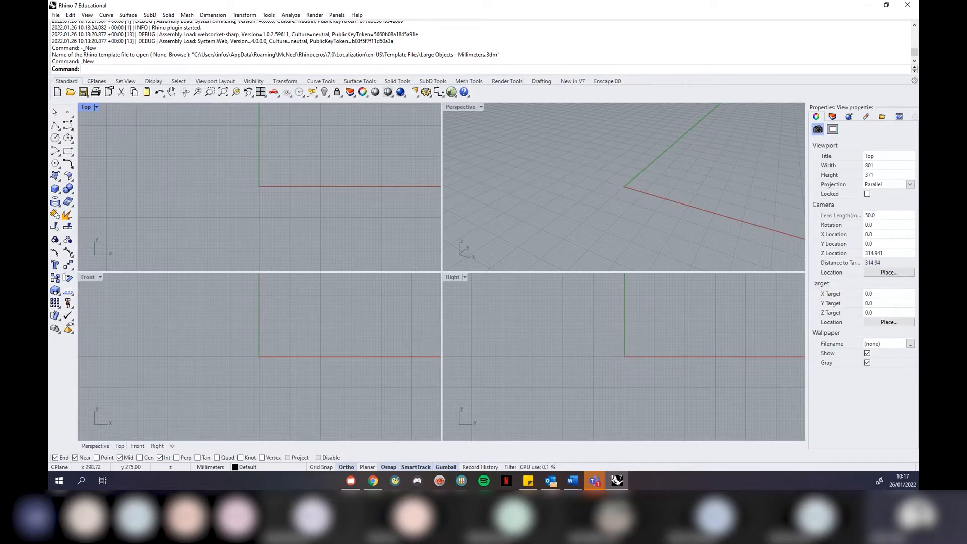
pyautogui.hotkey('alt', 'Tab')
# Search Google Images for 'rhino mac' in a new tab
pyautogui.click(170, 8)
pyautogui.write('rh')
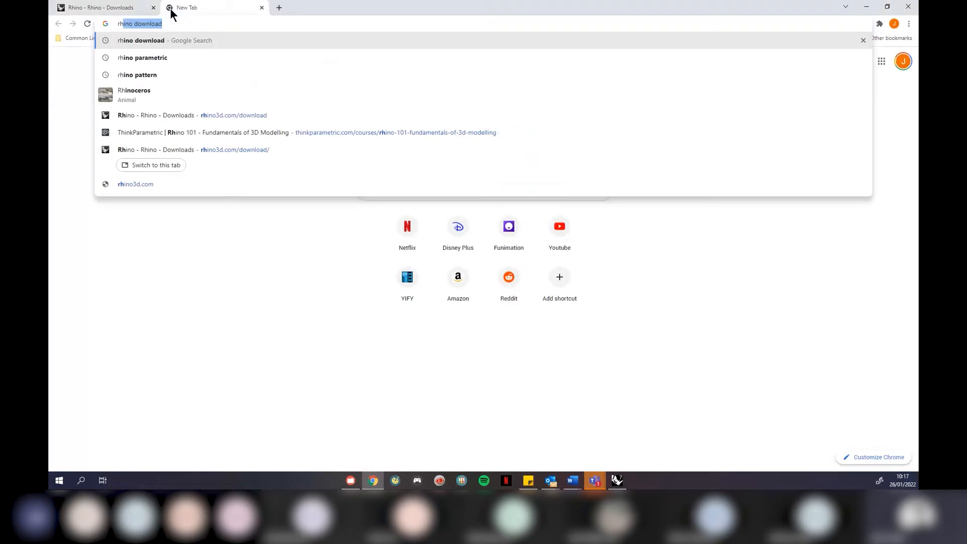
pyautogui.write('ino ')
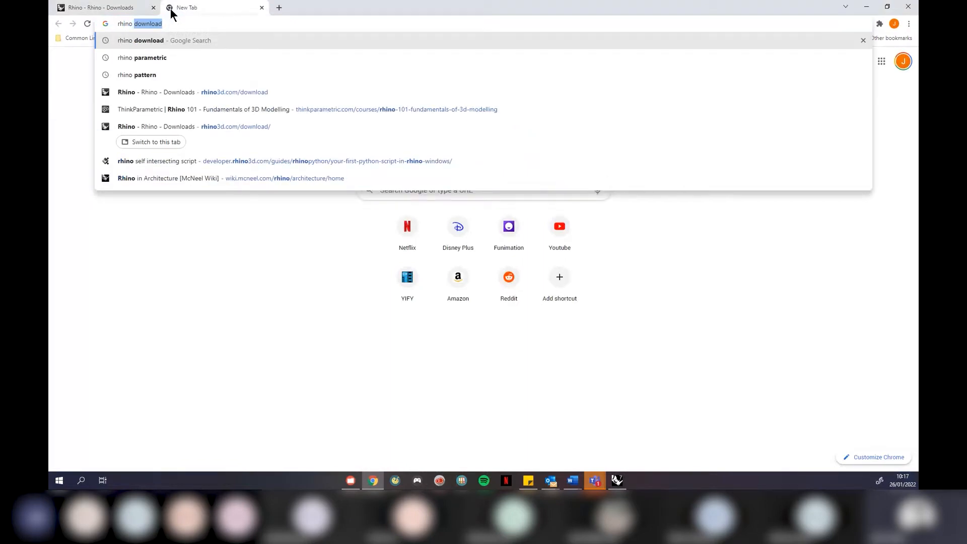
pyautogui.write('mac')
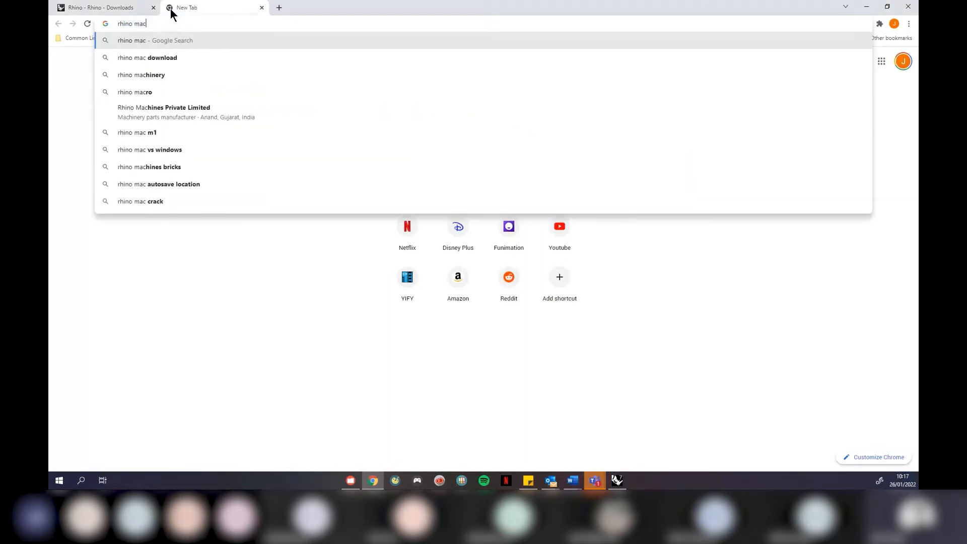
pyautogui.press('Return')
pyautogui.click(259, 78)
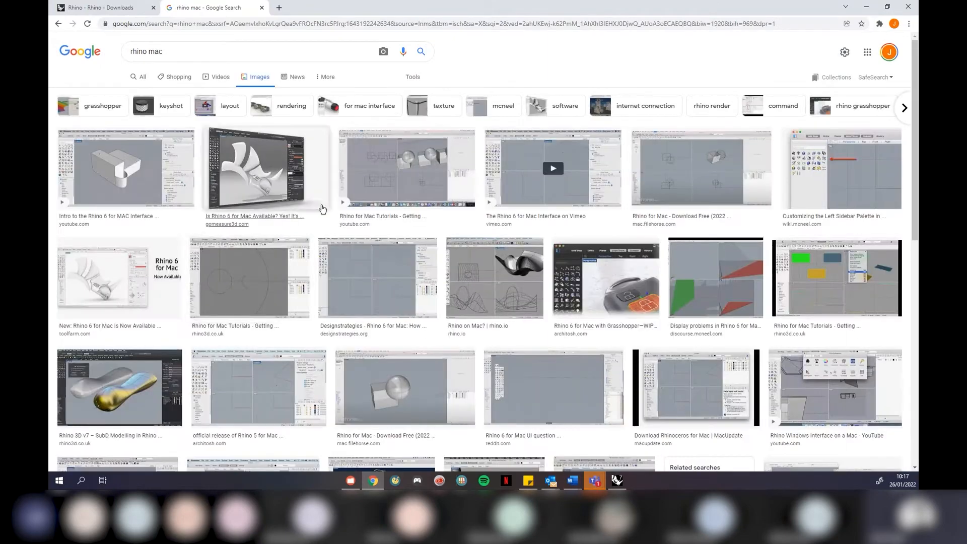
# Open the Rhino for Mac image full-size in its own tab, then minimize Chrome
pyautogui.click(373, 175)
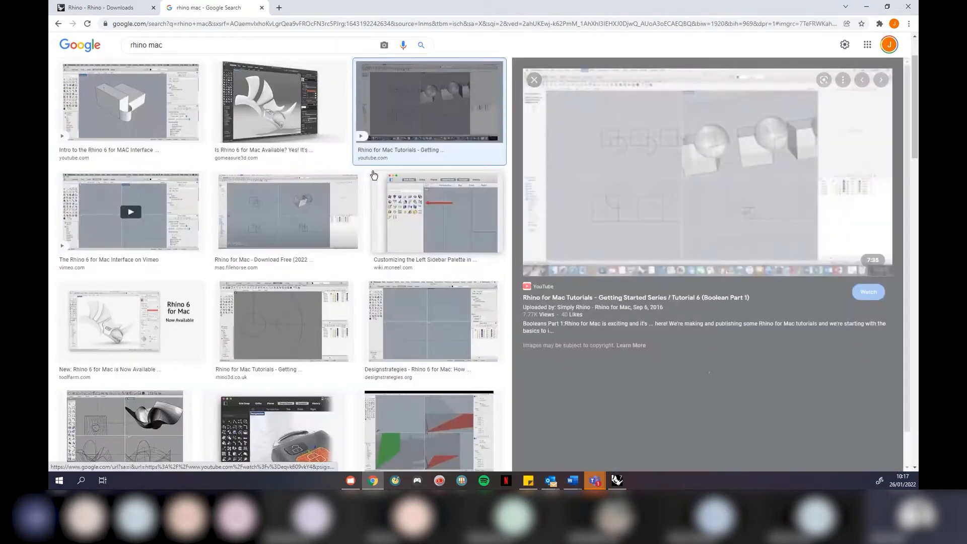
pyautogui.rightClick(639, 180)
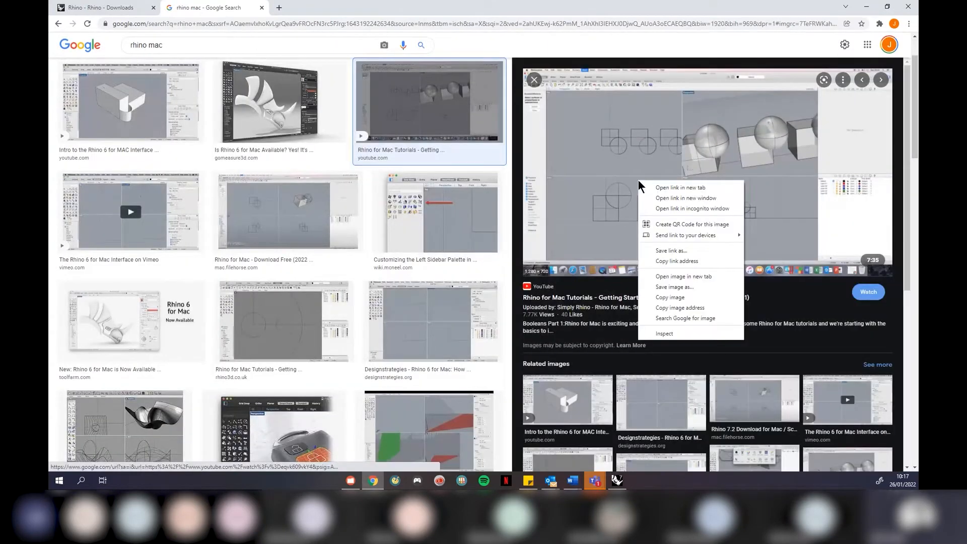
pyautogui.click(688, 265)
pyautogui.click(320, 8)
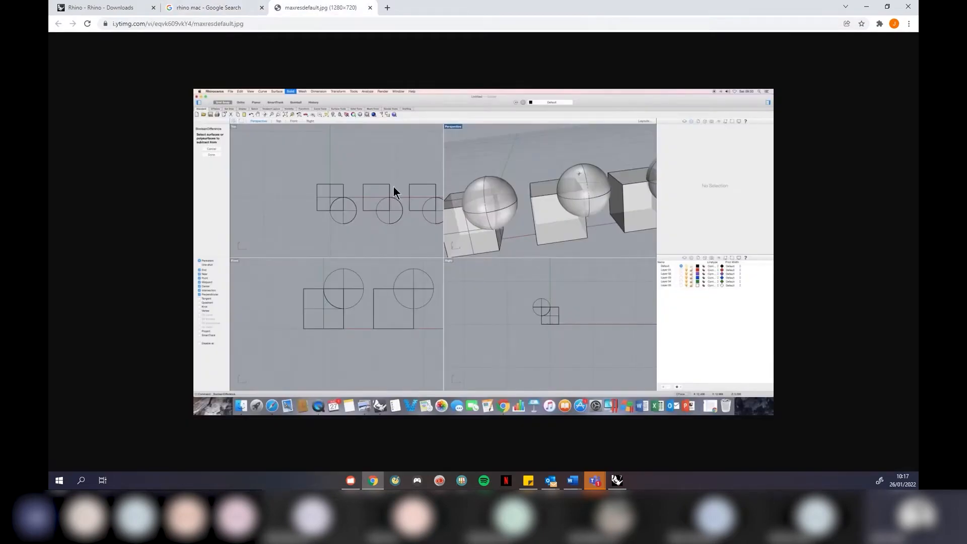
pyautogui.keyDown('ctrl'); pyautogui.scroll(2, 424, 240); pyautogui.keyUp('ctrl')
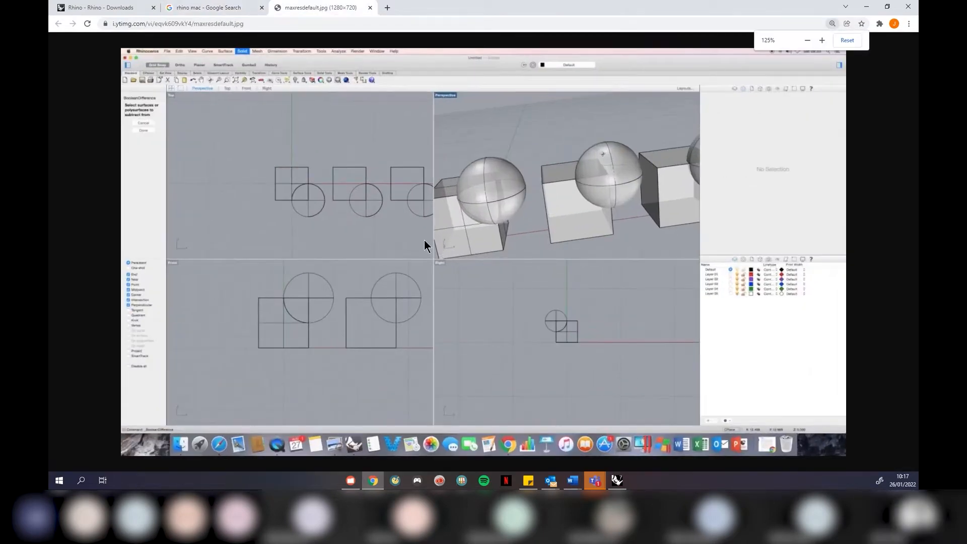
pyautogui.click(867, 7)
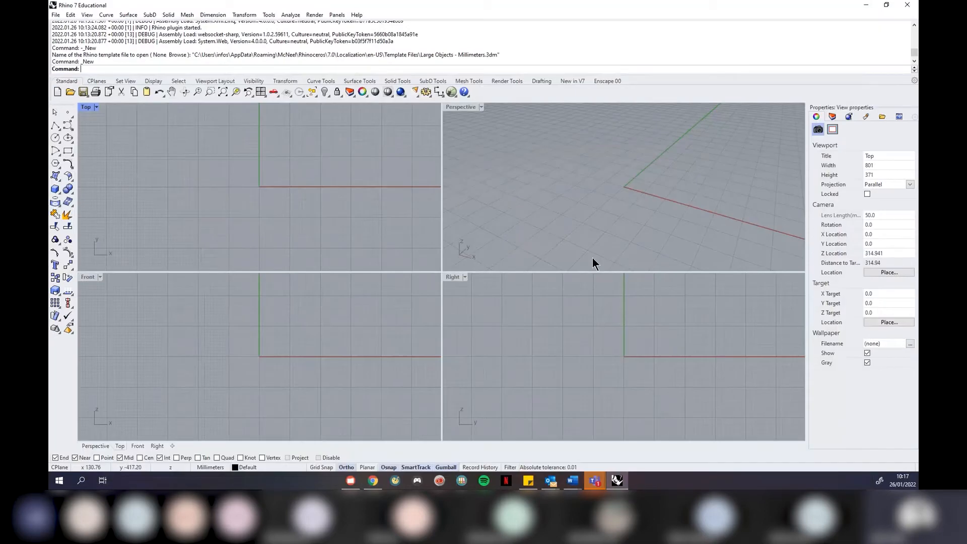
# Activate the Top, Front, Right, then Perspective viewports in turn
pyautogui.click(309, 236)
pyautogui.click(249, 357)
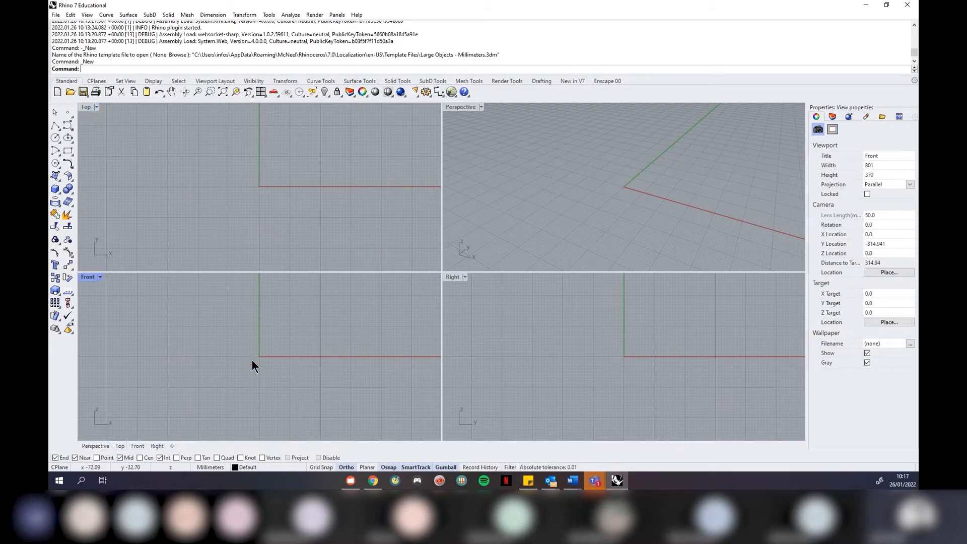
pyautogui.click(570, 335)
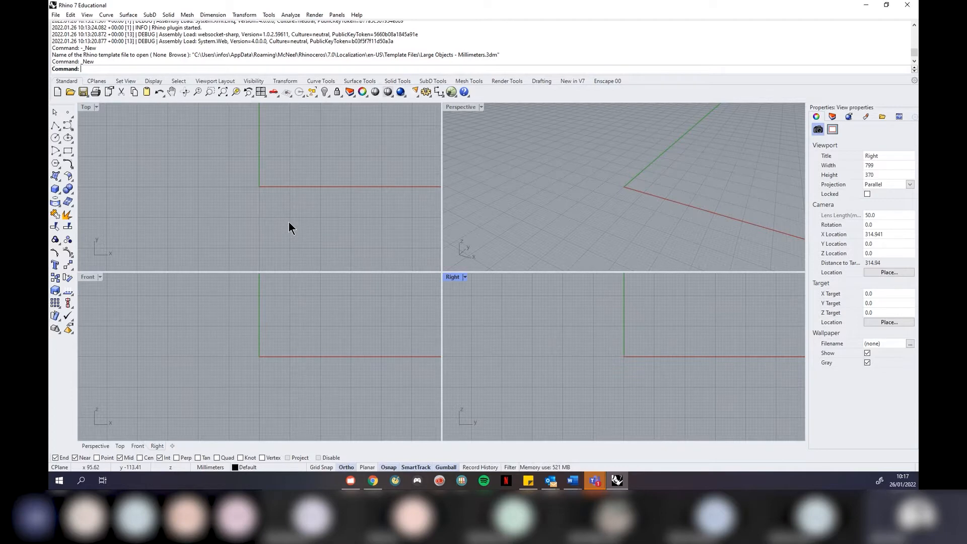
pyautogui.click(560, 171)
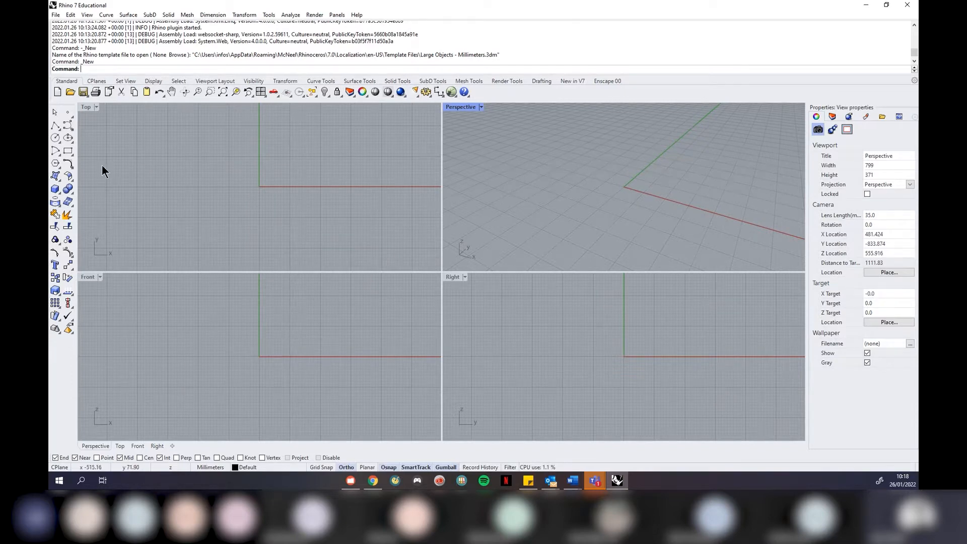
# Create a torus with radius 590.59 and second radius 161.07
pyautogui.click(55, 191)
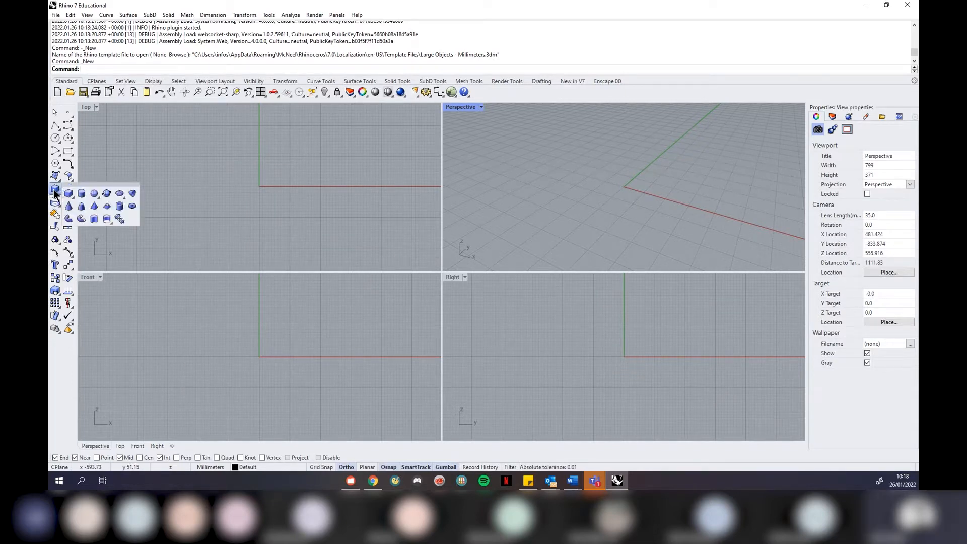
pyautogui.click(132, 206)
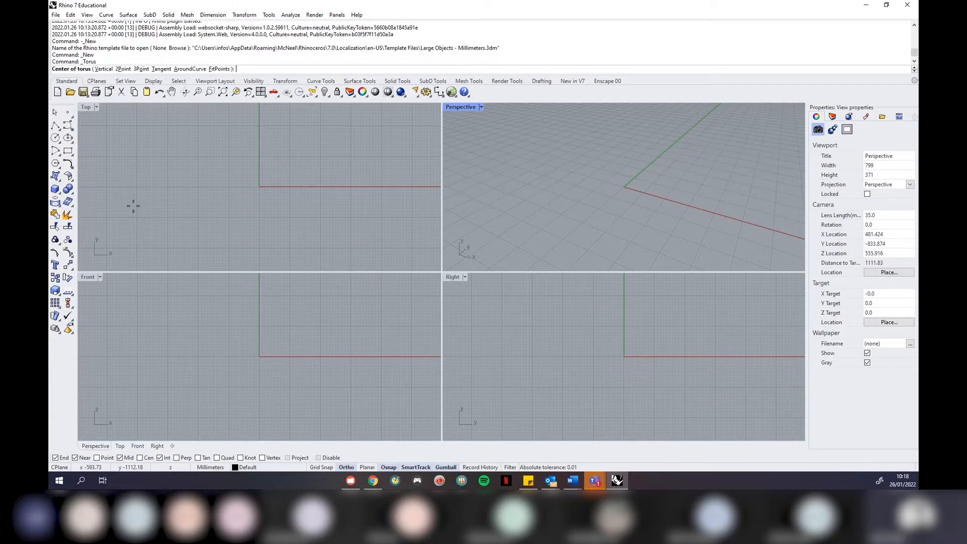
pyautogui.click(616, 212)
pyautogui.click(552, 202)
pyautogui.click(525, 204)
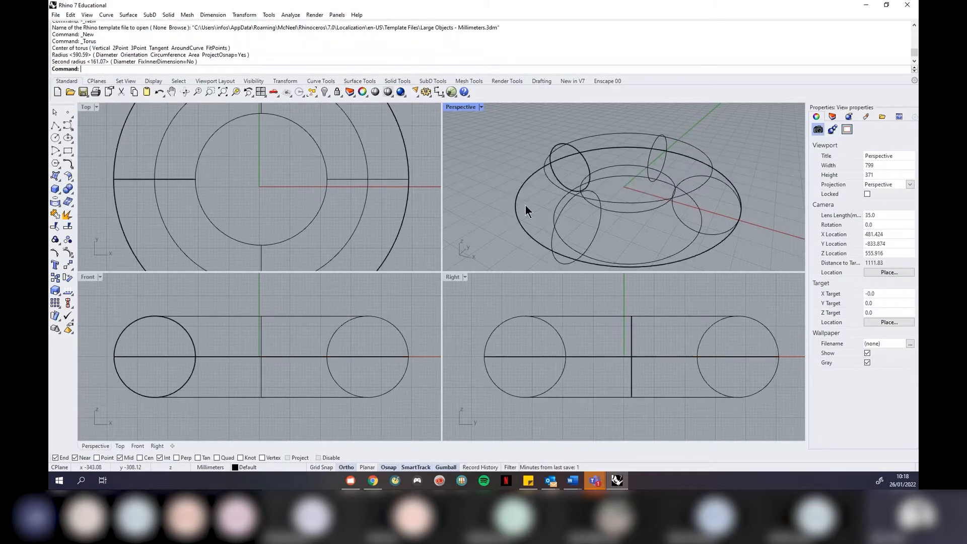
# Set the Perspective viewport to Shaded display and zoom out
pyautogui.click(481, 107)
pyautogui.click(482, 150)
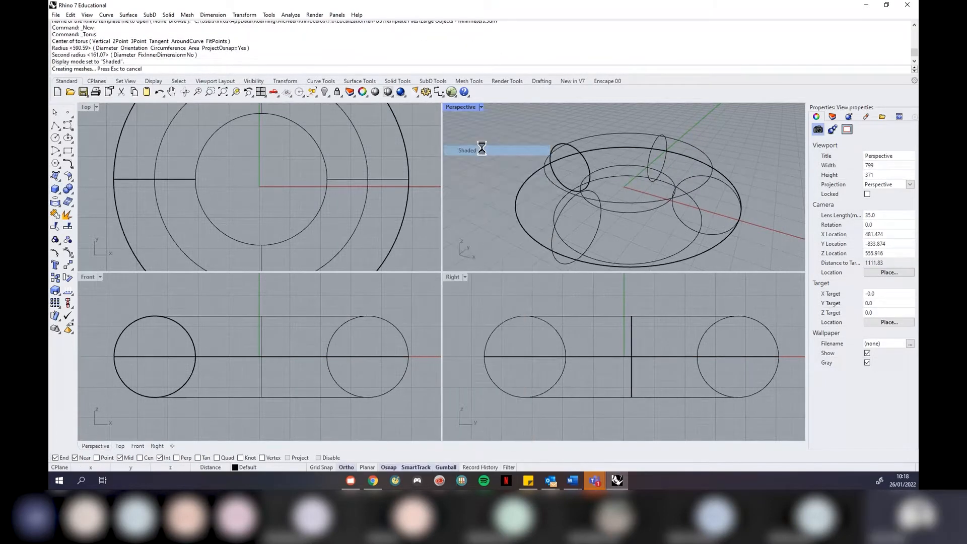
pyautogui.scroll(-2, 486, 161)
pyautogui.scroll(-6, 245, 206)
pyautogui.scroll(-2, 266, 191)
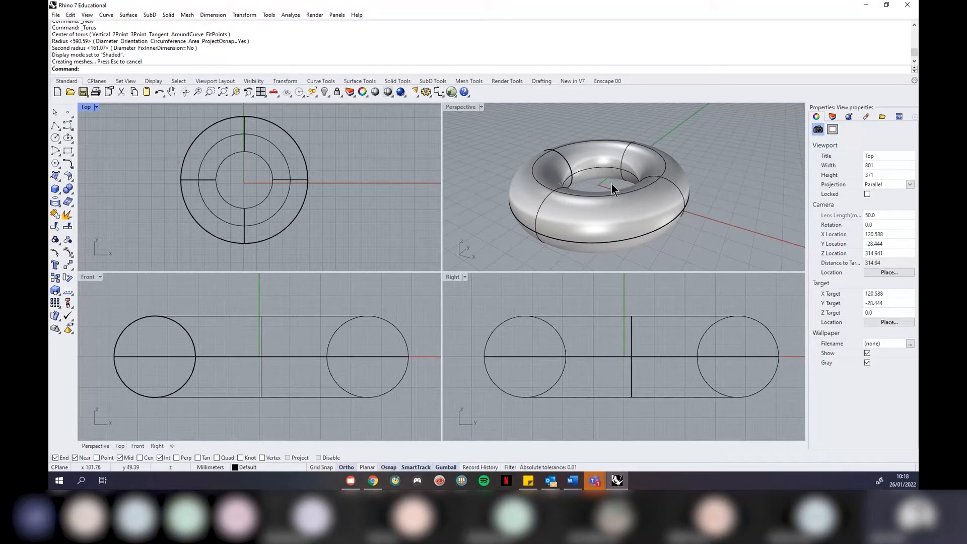
# Move the torus to a new position, then select it again
pyautogui.click(564, 219)
pyautogui.moveTo(663, 361)
pyautogui.mouseDown()
pyautogui.moveTo(754, 362)
pyautogui.moveTo(677, 367)
pyautogui.moveTo(713, 369)
pyautogui.moveTo(725, 357)
pyautogui.moveTo(666, 349)
pyautogui.mouseUp()
pyautogui.click(685, 228)
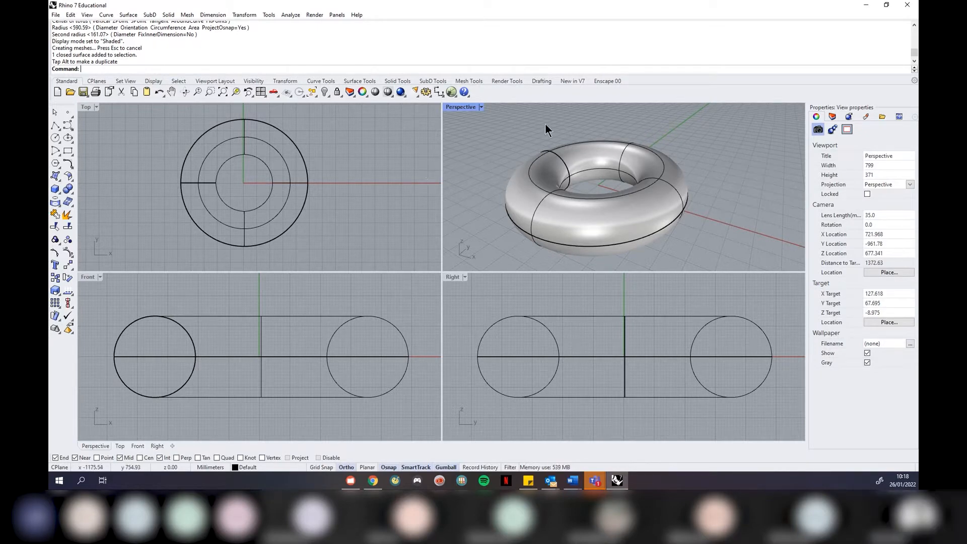
pyautogui.click(557, 151)
# Delete the torus and switch the Perspective view to Wireframe display
pyautogui.press('Delete')
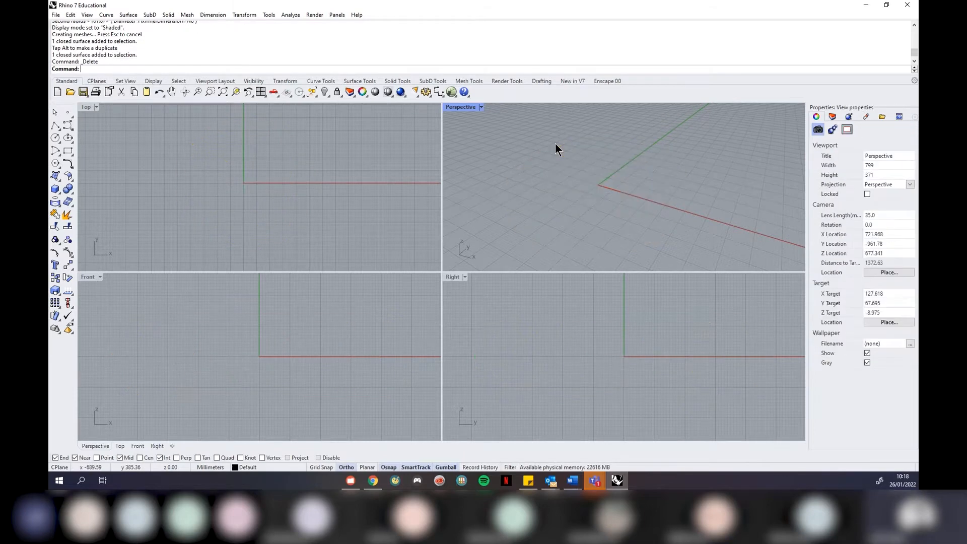
pyautogui.click(481, 107)
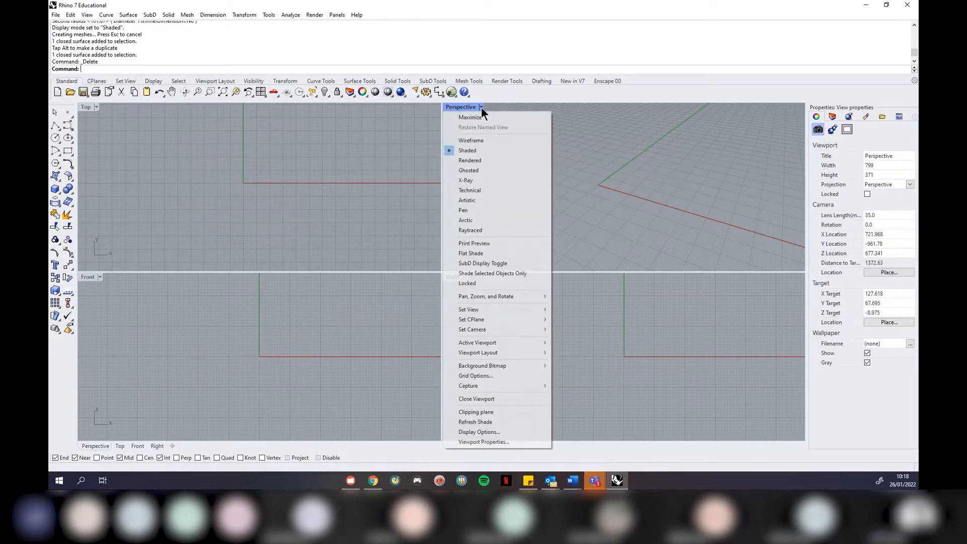
pyautogui.click(479, 141)
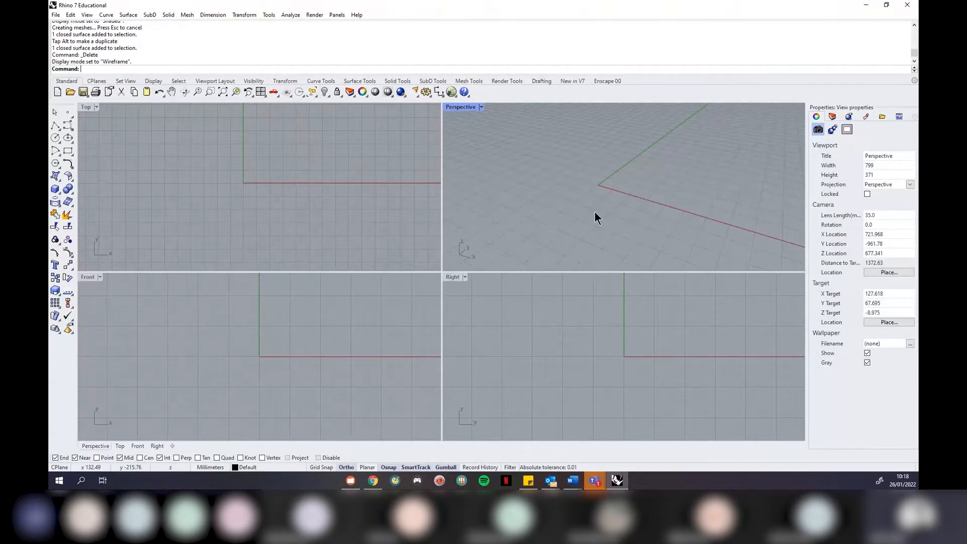
# Activate Top, then Perspective, and reopen the Perspective view menu's Set View submenu
pyautogui.click(322, 166)
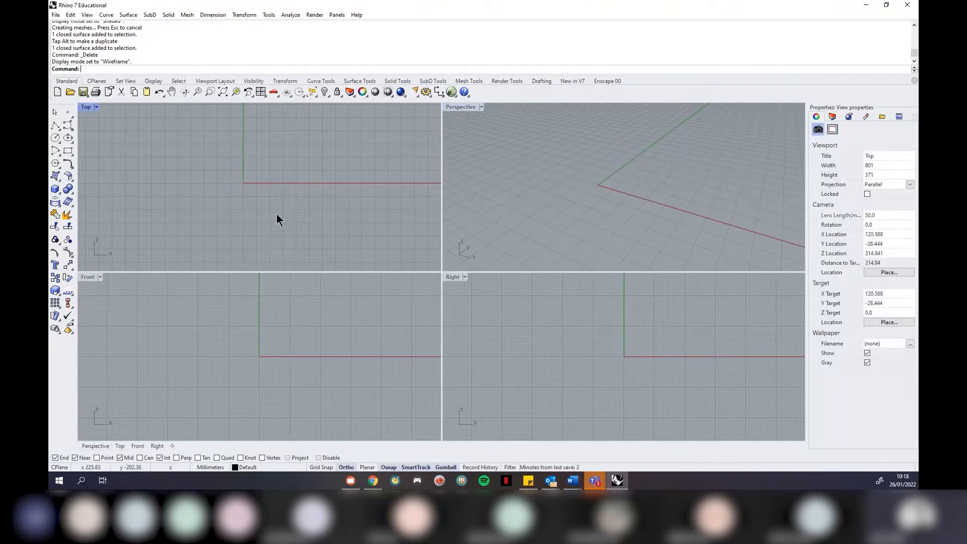
pyautogui.click(555, 192)
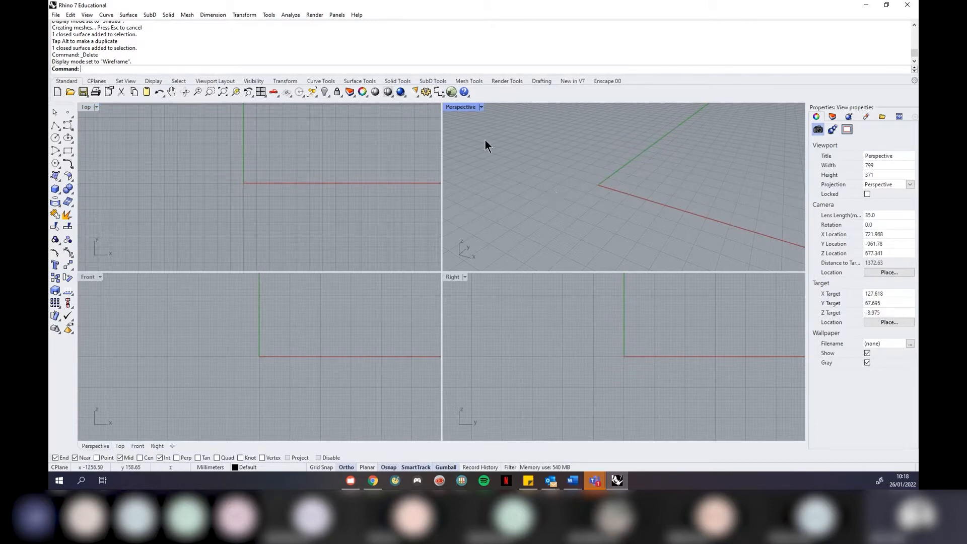
pyautogui.click(482, 107)
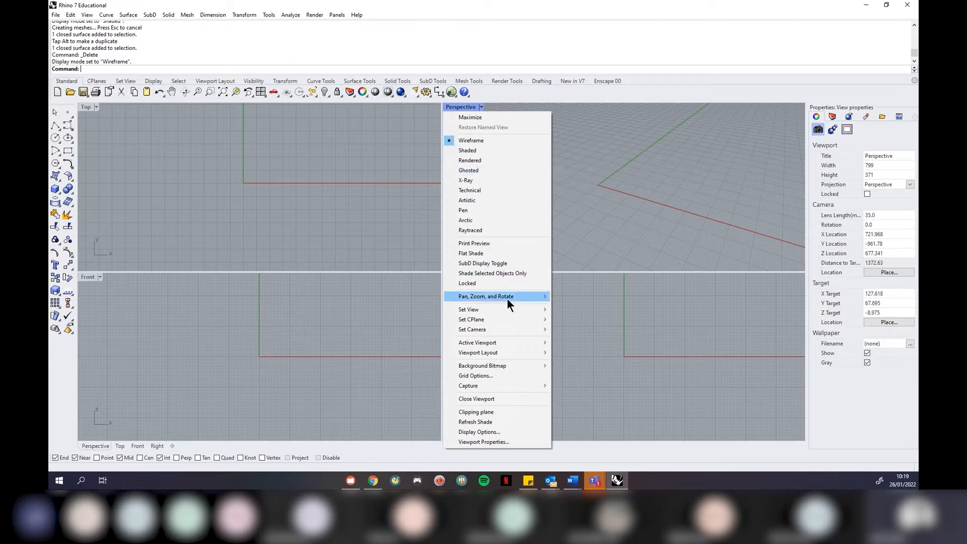
pyautogui.moveTo(518, 313)
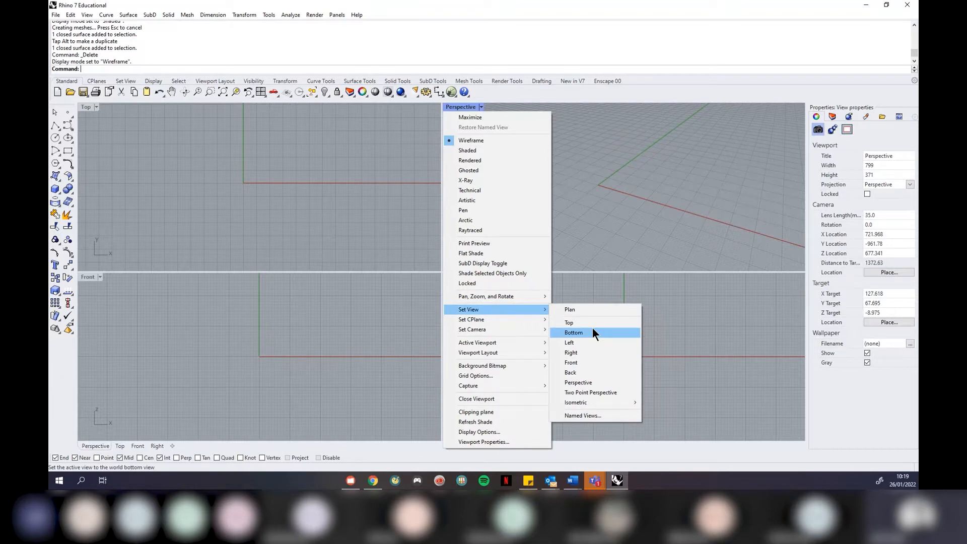
# Switch the Top viewport to a Bottom view, then set it back to Top
pyautogui.click(108, 154)
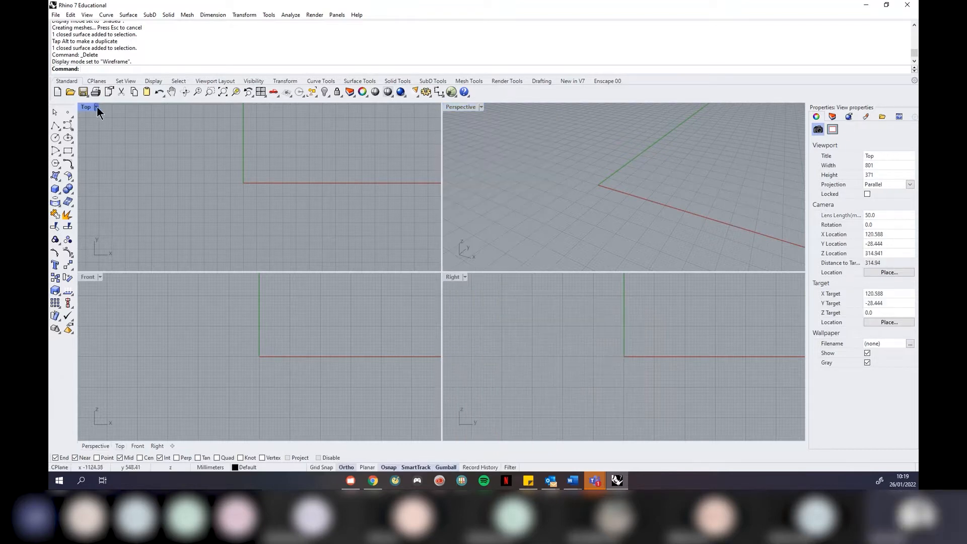
pyautogui.click(96, 107)
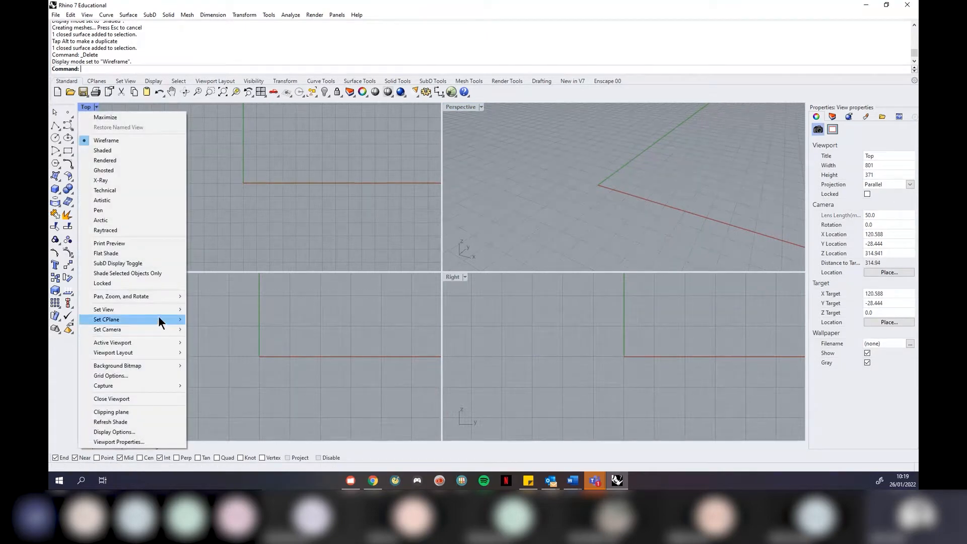
pyautogui.moveTo(158, 310)
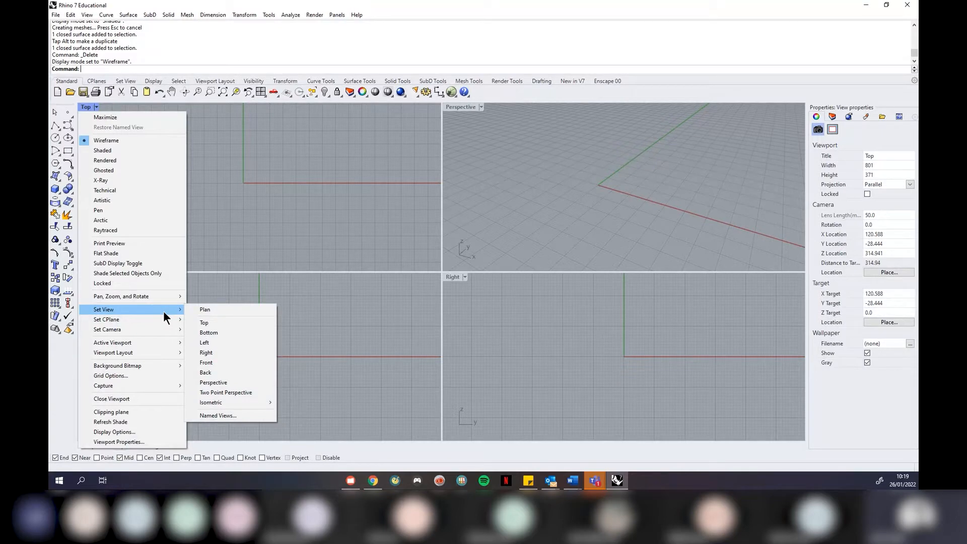
pyautogui.click(229, 333)
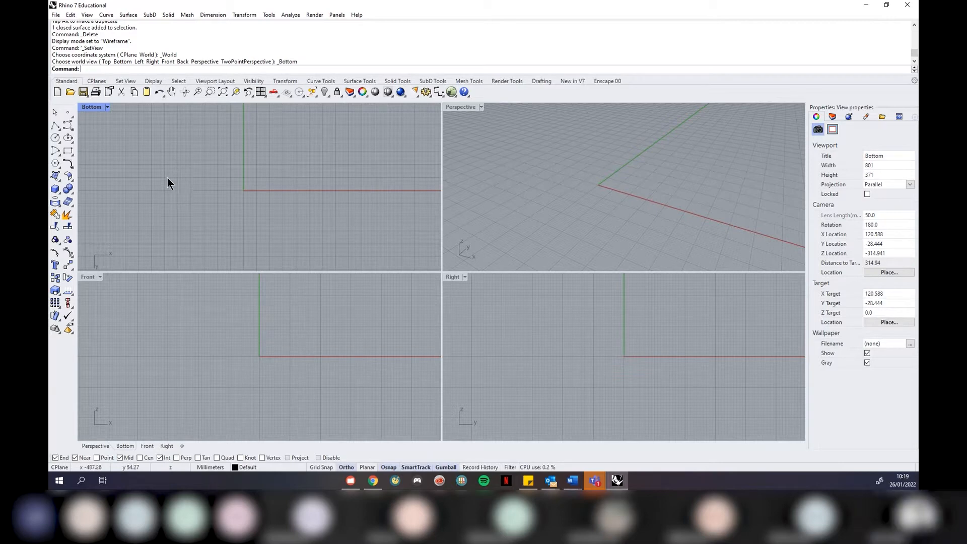
pyautogui.click(107, 107)
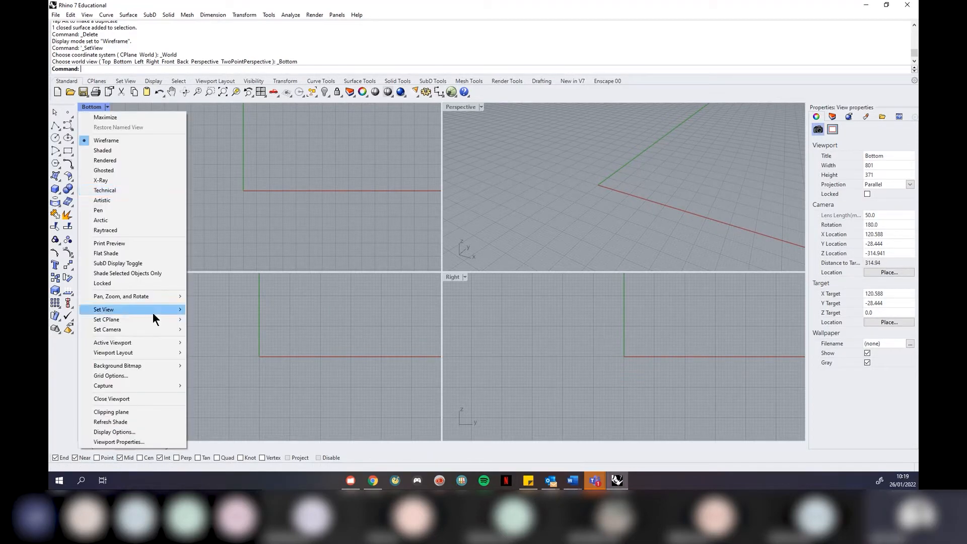
pyautogui.moveTo(152, 313)
pyautogui.click(231, 321)
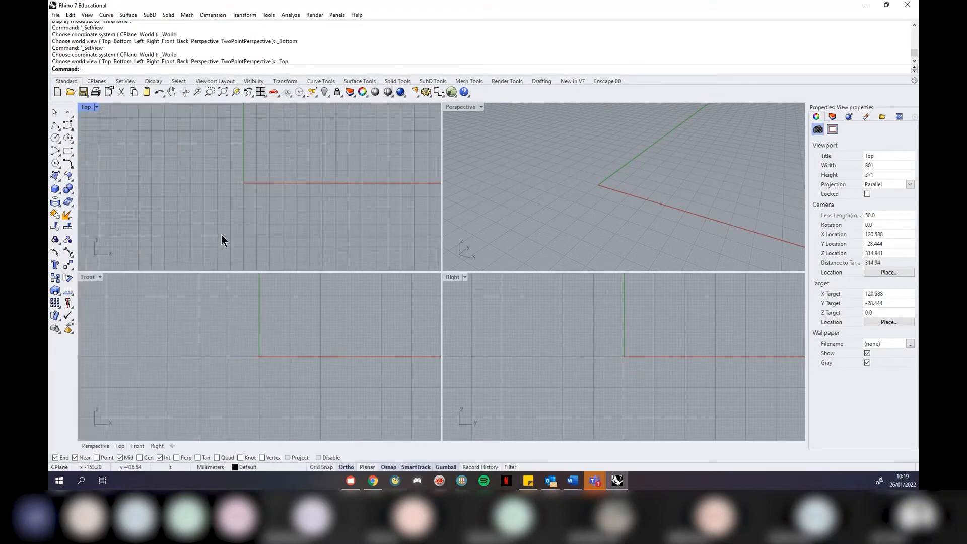
# Activate Front, Right and Top viewports, then maximize and restore the Perspective viewport
pyautogui.click(267, 318)
pyautogui.click(496, 322)
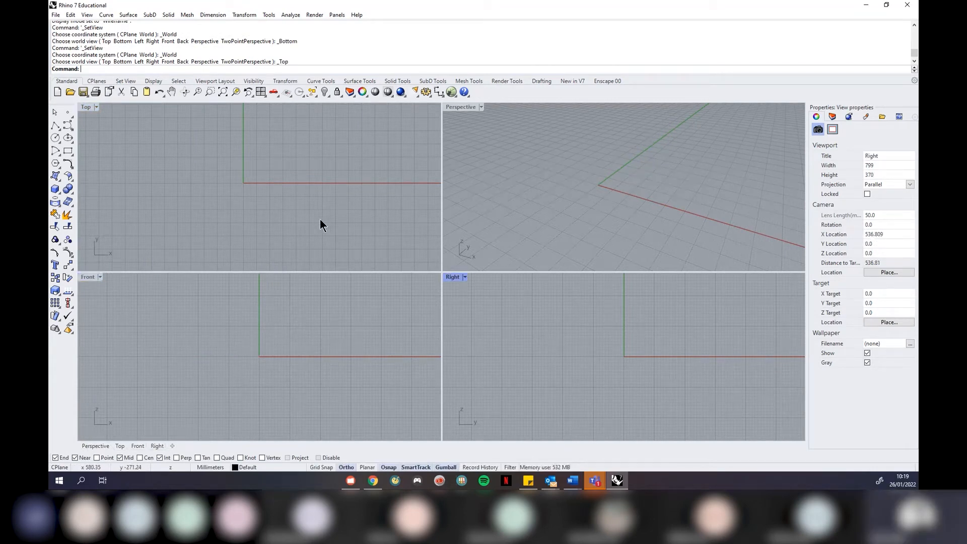
pyautogui.click(310, 182)
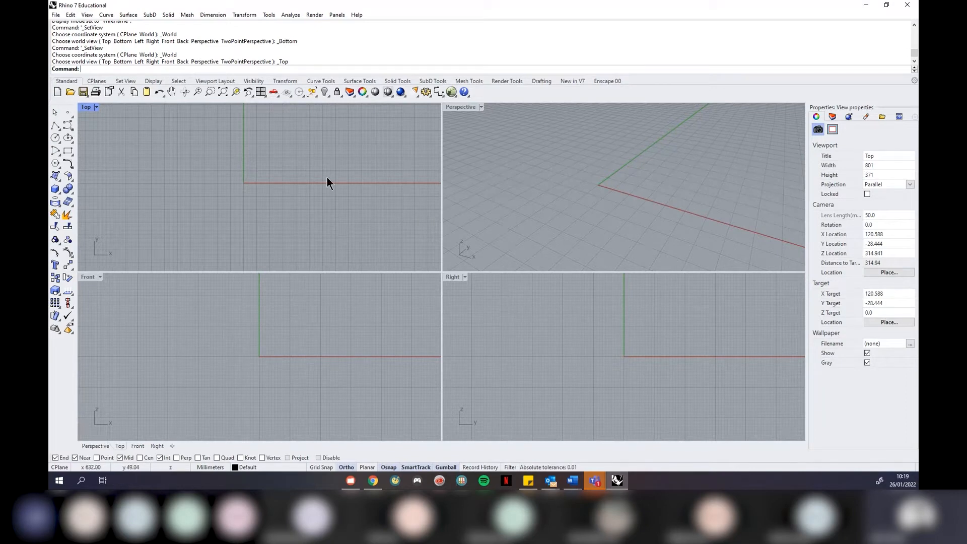
pyautogui.click(481, 108)
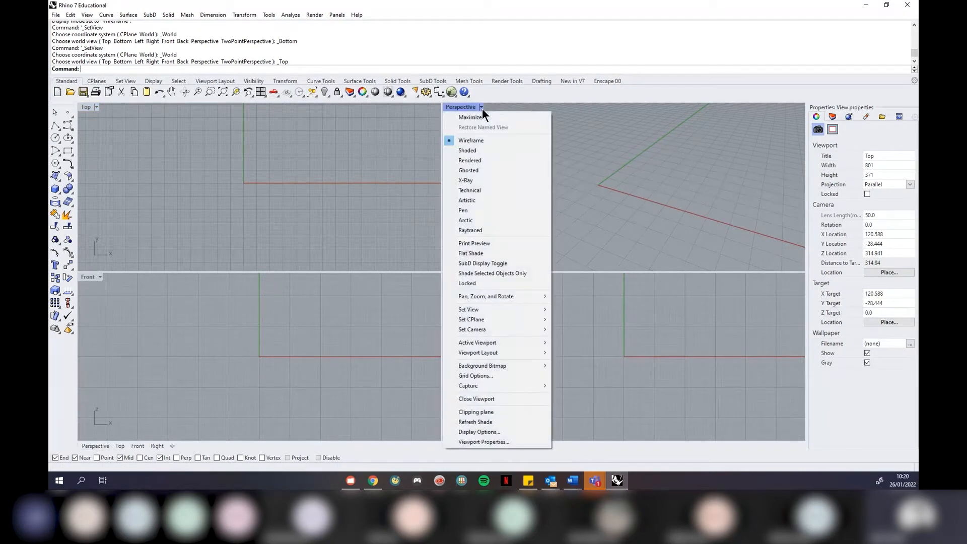
pyautogui.click(596, 126)
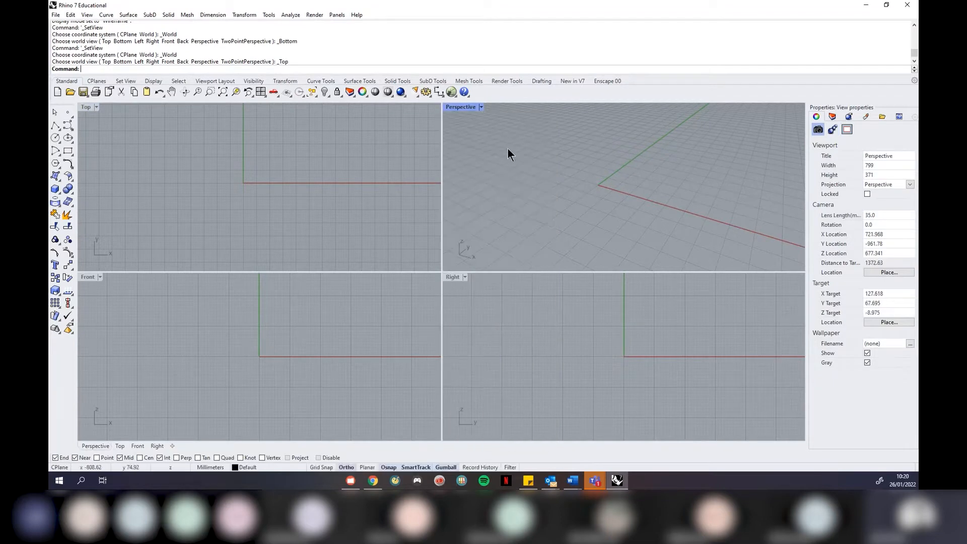
pyautogui.click(481, 106)
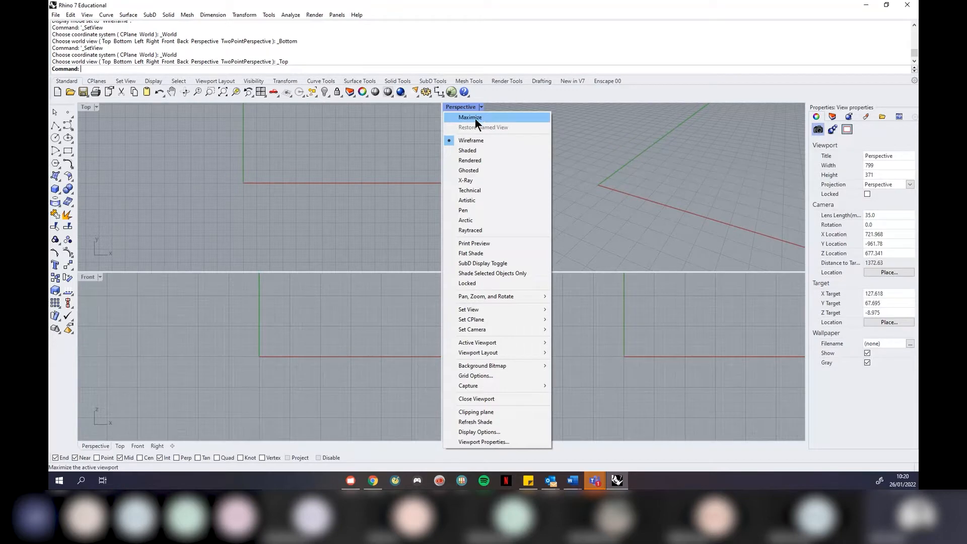
pyautogui.click(475, 119)
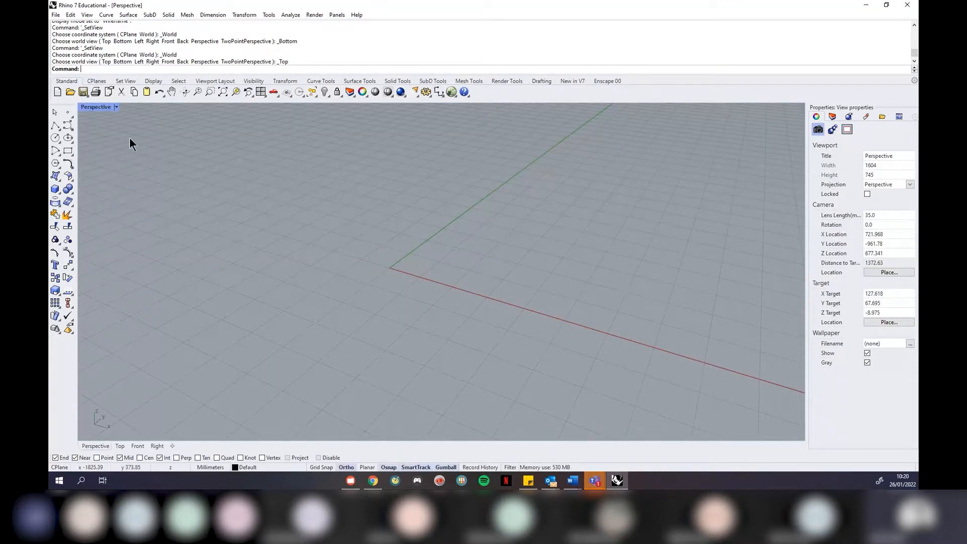
pyautogui.click(117, 107)
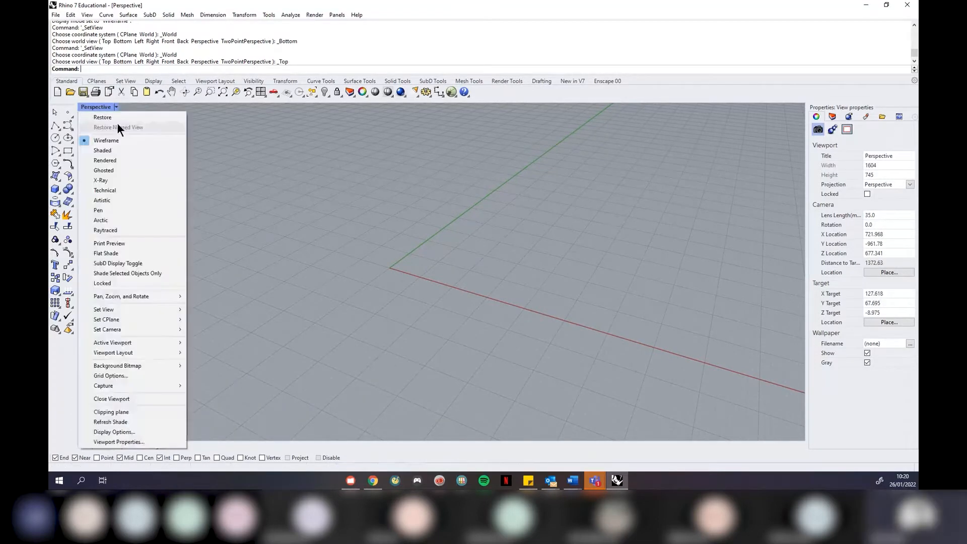
pyautogui.click(113, 118)
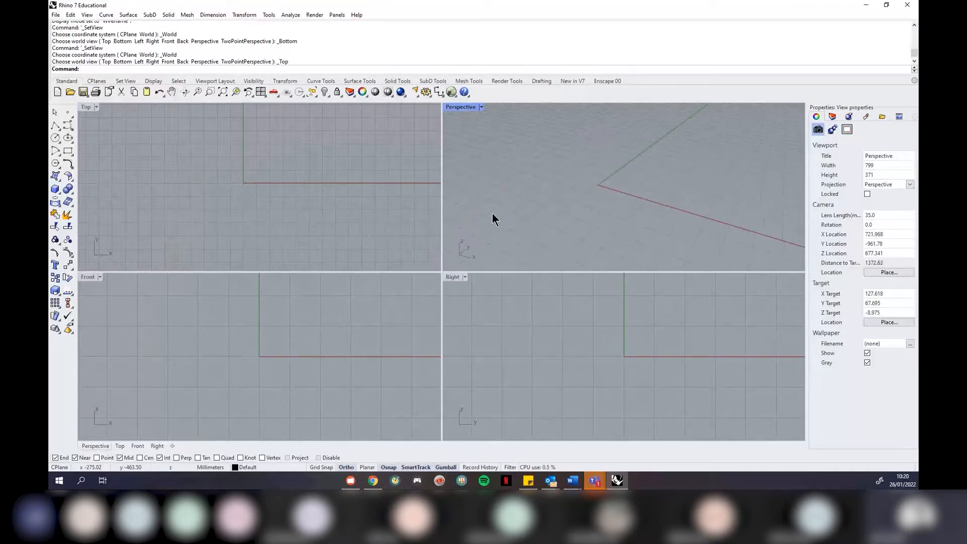
pyautogui.click(373, 481)
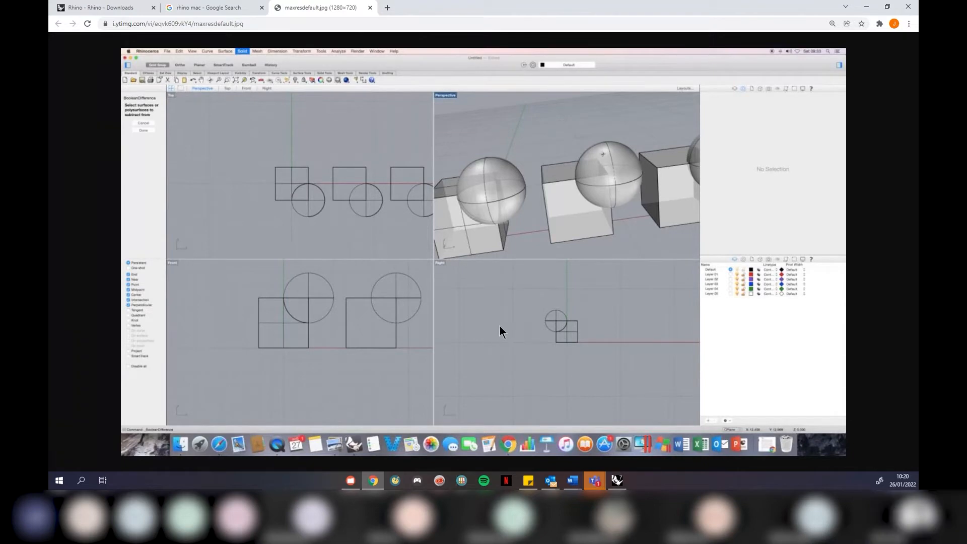
pyautogui.click(865, 8)
pyautogui.click(293, 195)
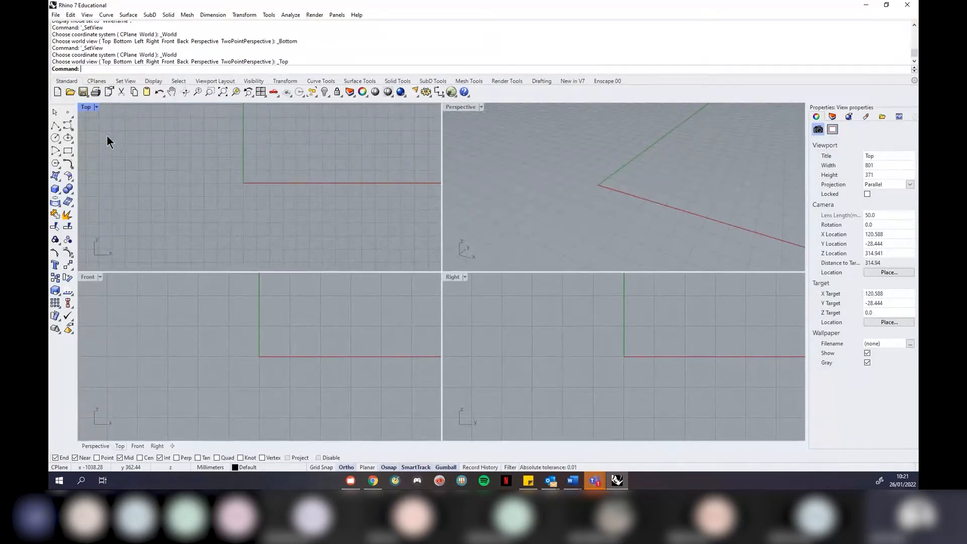
# Draw the first stepped five-point polyline in the Top view with the Polyline tool
pyautogui.click(53, 124)
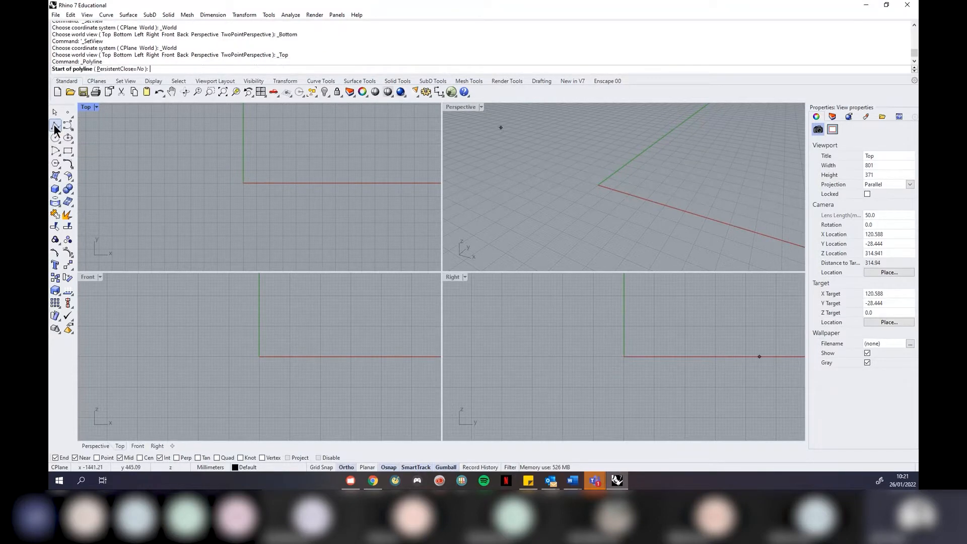
pyautogui.click(205, 227)
pyautogui.click(205, 166)
pyautogui.click(289, 166)
pyautogui.click(289, 218)
pyautogui.click(334, 220)
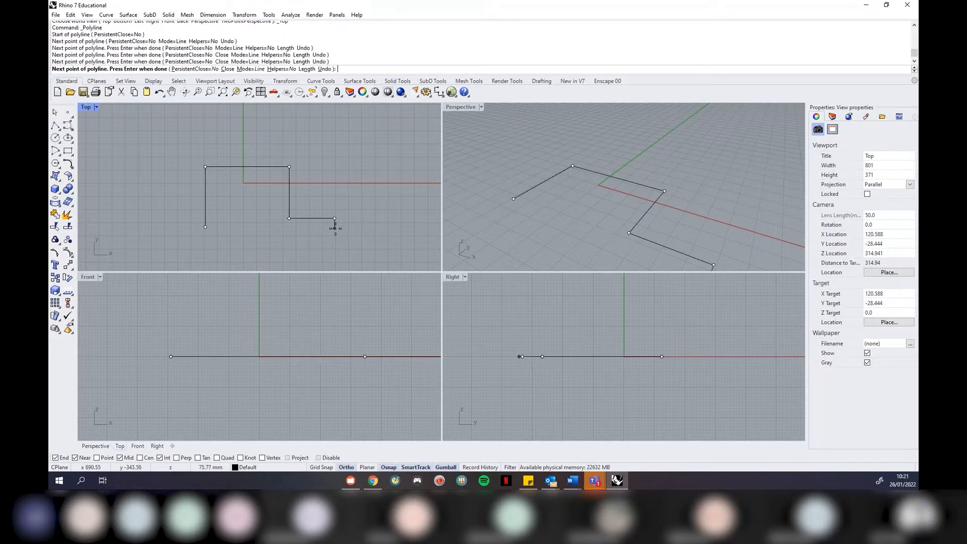
pyautogui.press('Return')
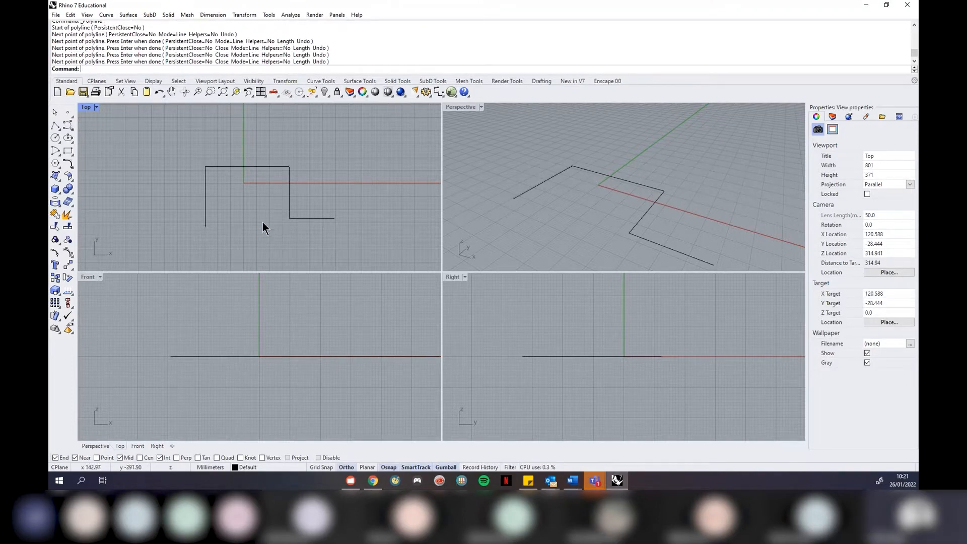
# Draw a second stepped polyline beside it using the typed Poly command
pyautogui.write('Polyline')
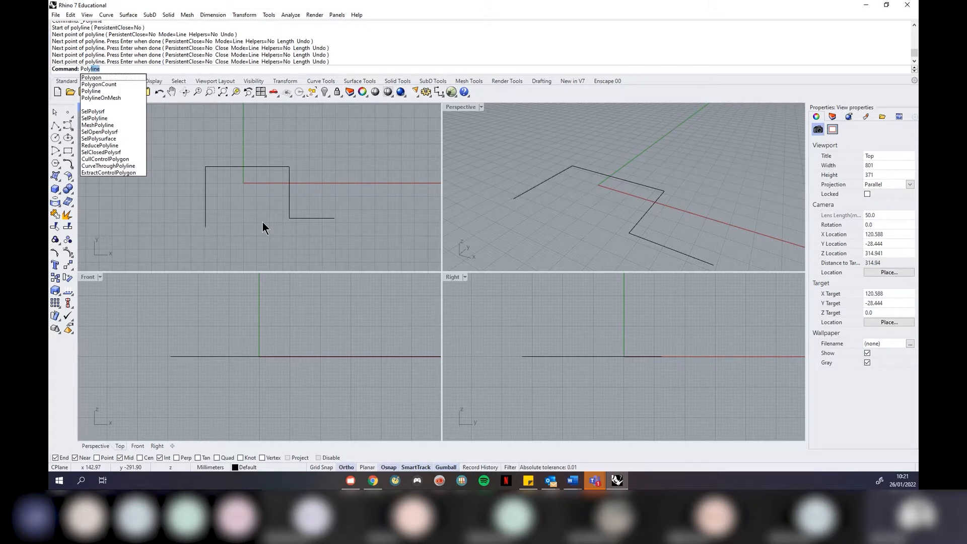
pyautogui.press('Return')
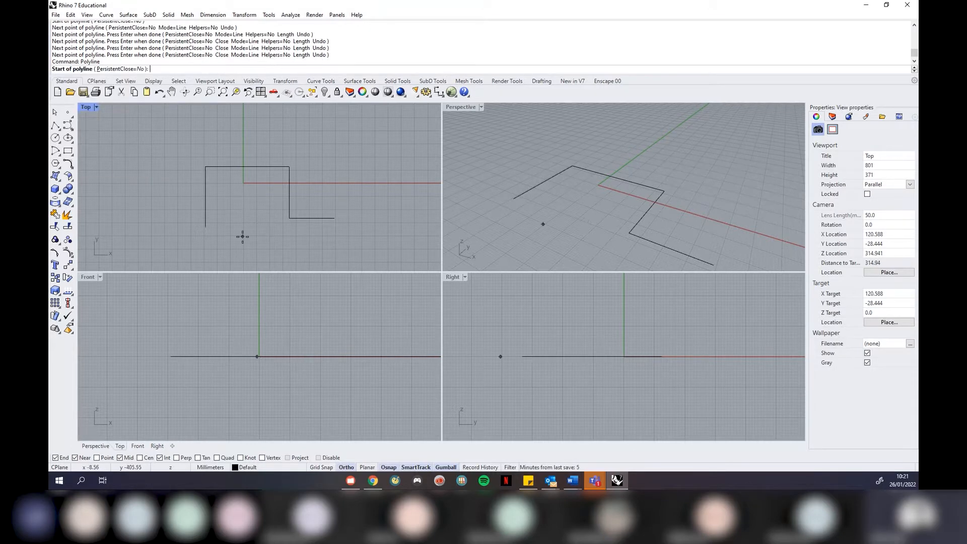
pyautogui.click(243, 236)
pyautogui.click(242, 187)
pyautogui.click(346, 188)
pyautogui.click(347, 244)
pyautogui.click(386, 243)
pyautogui.press('Return')
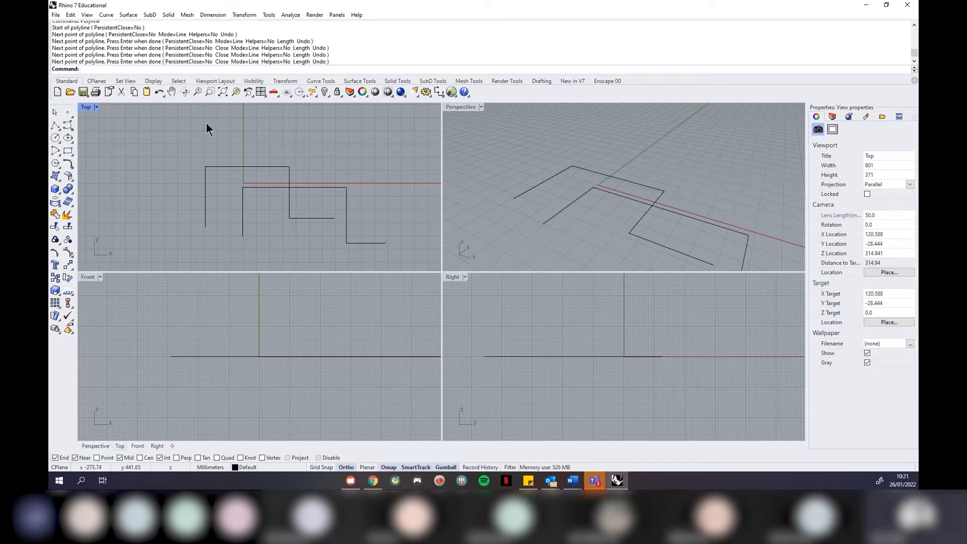
# Draw a third stepped polyline from Curve > Polyline > Polyline, then select all three
pyautogui.click(107, 15)
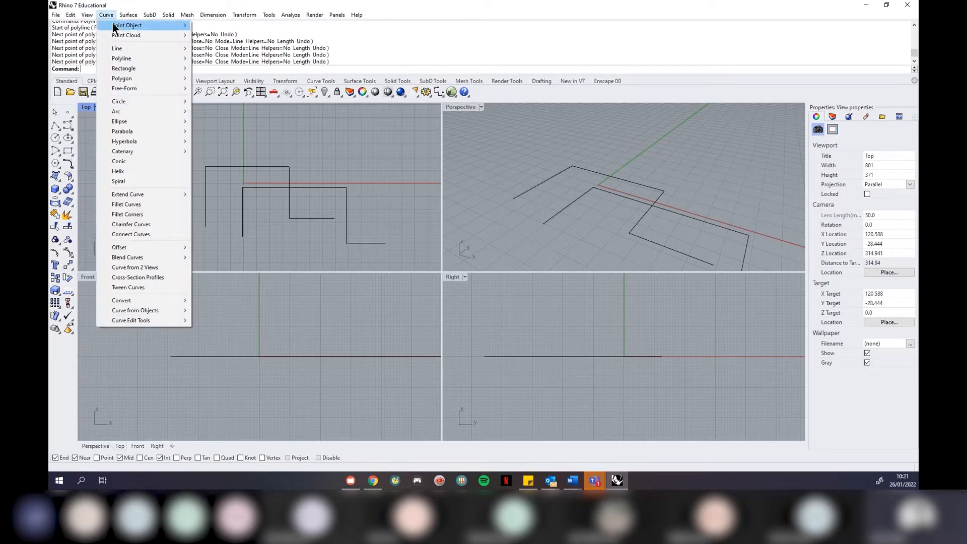
pyautogui.moveTo(151, 58)
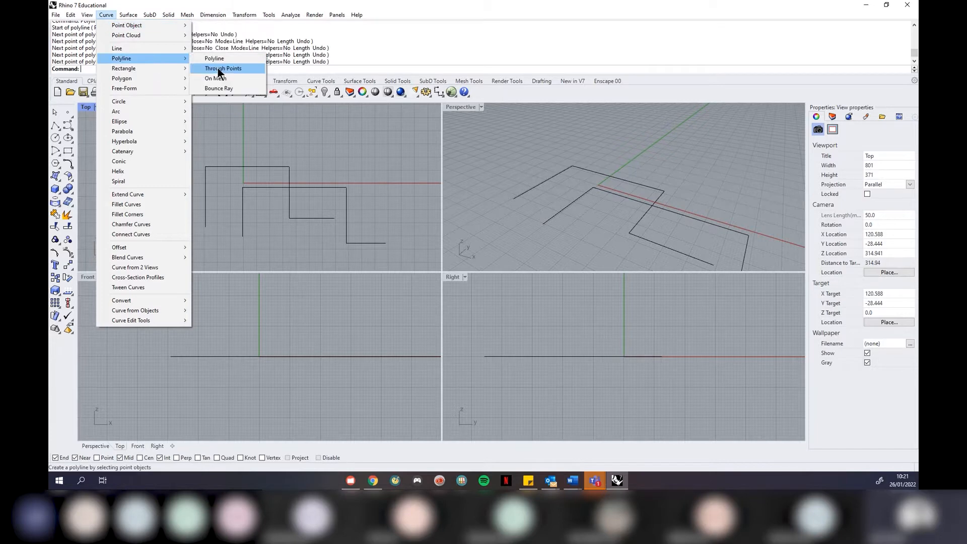
pyautogui.click(217, 67)
pyautogui.click(274, 244)
pyautogui.click(273, 201)
pyautogui.click(373, 202)
pyautogui.click(372, 266)
pyautogui.click(409, 265)
pyautogui.press('Return')
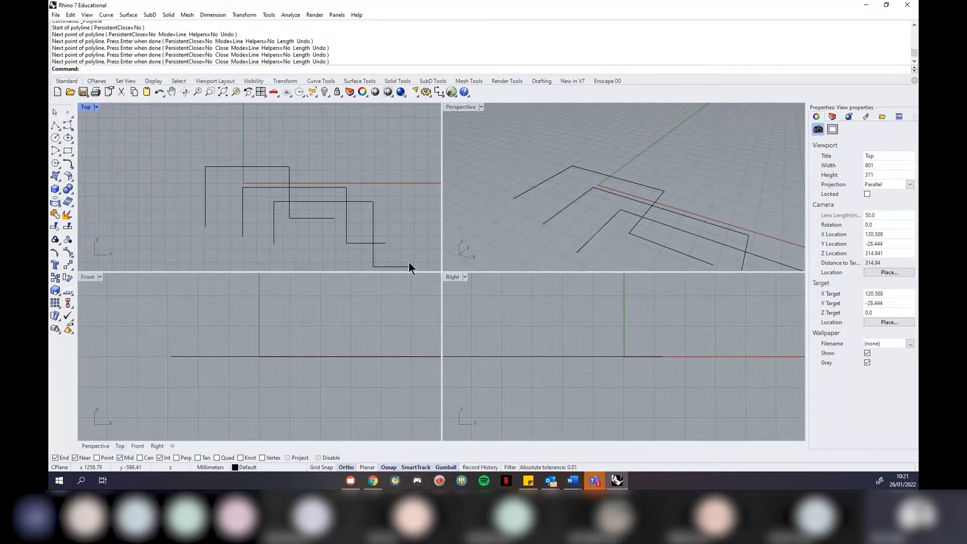
pyautogui.moveTo(397, 147); pyautogui.dragTo(208, 221)
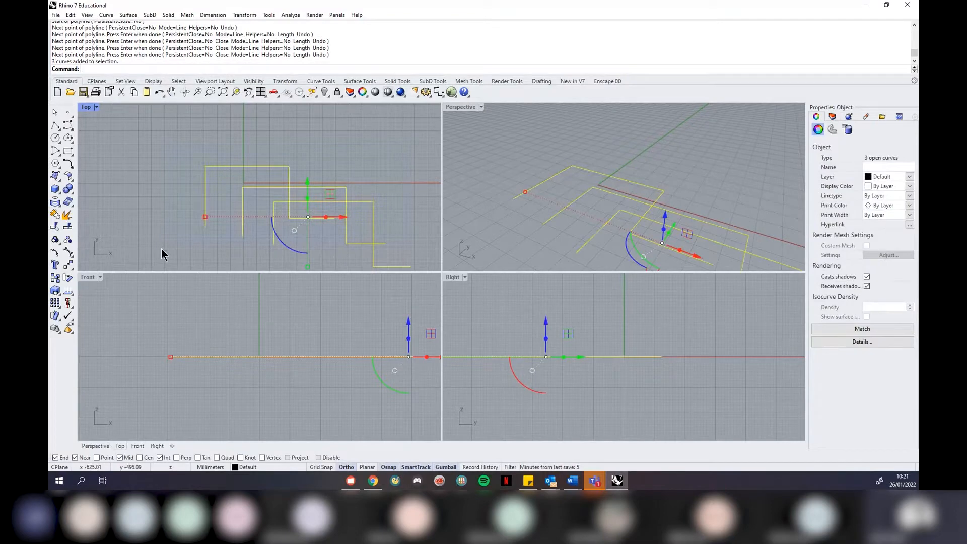
# Delete the three selected polylines
pyautogui.press('Delete')
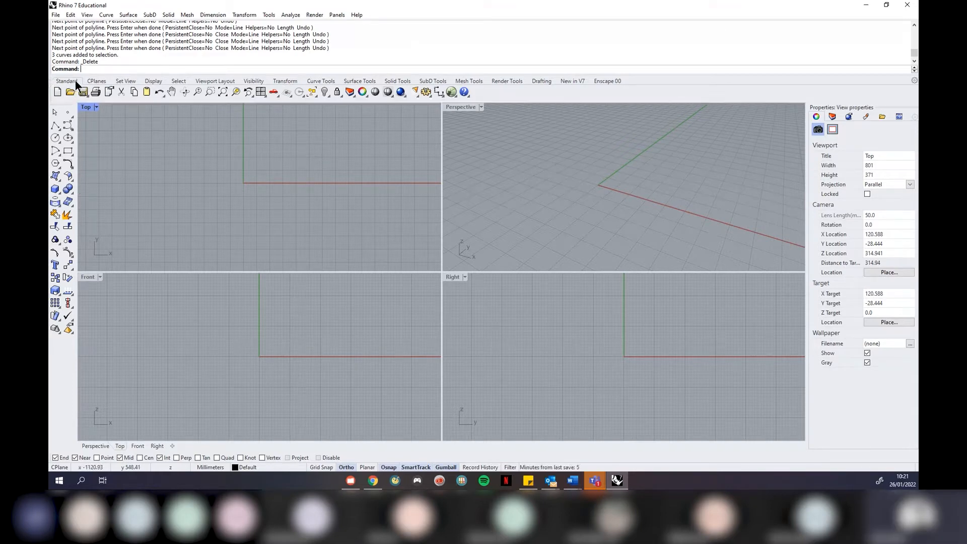
# Browse the Enscape, New in V7 and Drafting toolbar tabs
pyautogui.click(613, 79)
pyautogui.click(562, 81)
pyautogui.click(540, 80)
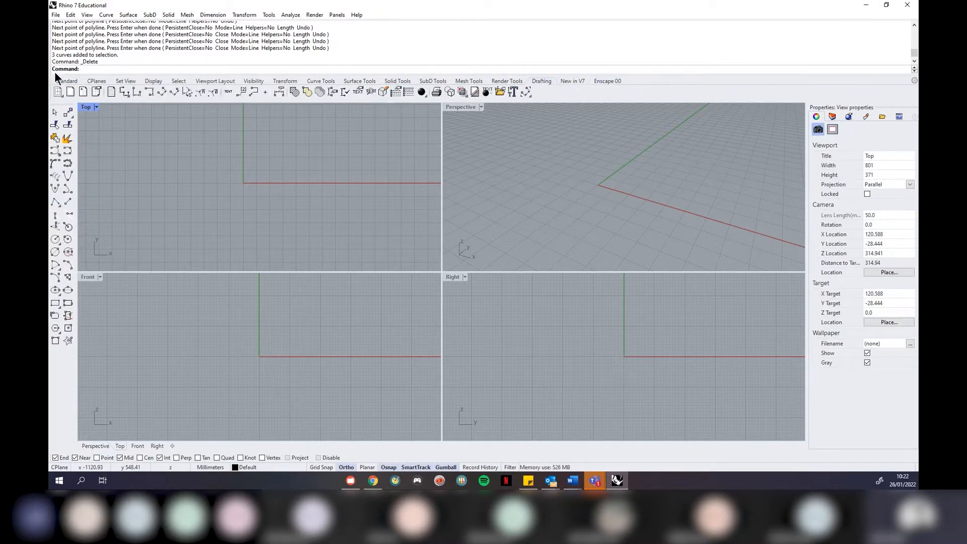
pyautogui.click(61, 82)
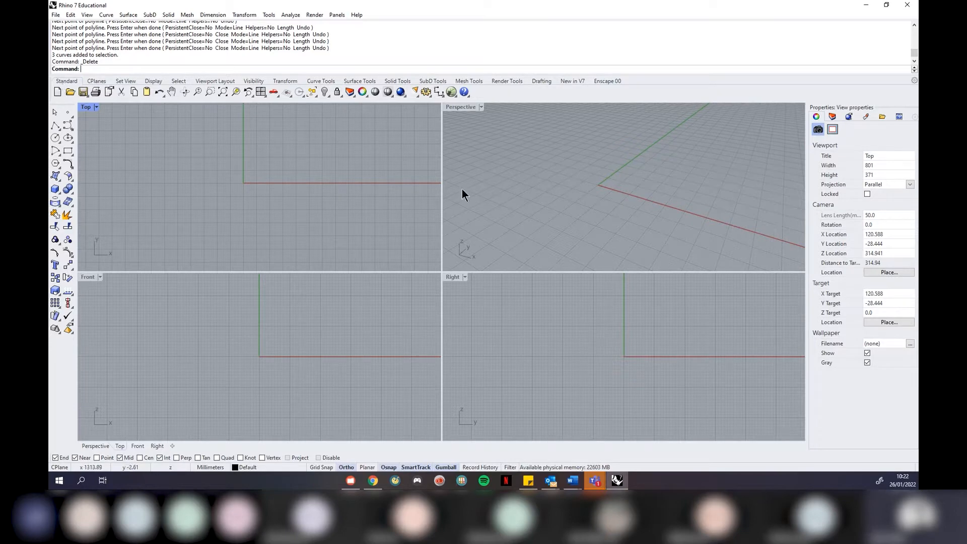
pyautogui.click(597, 82)
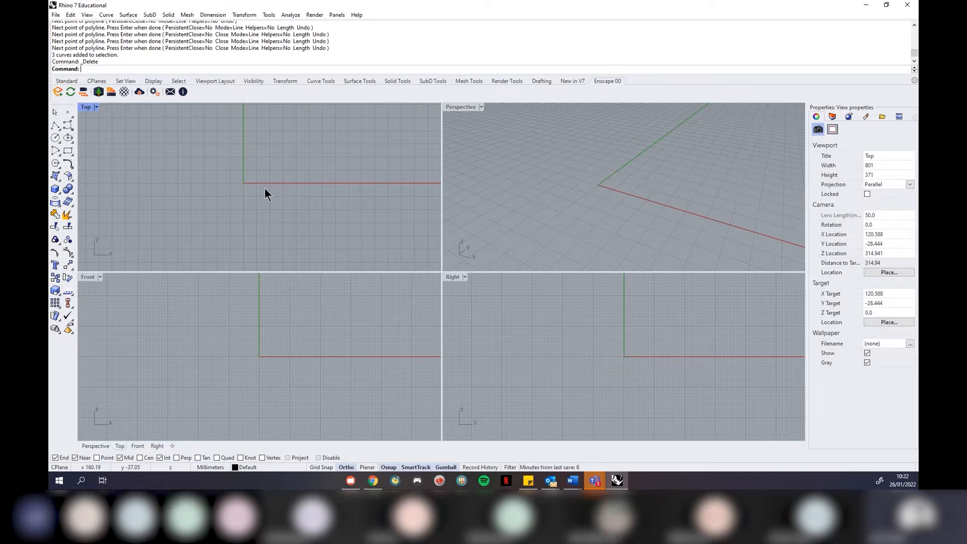
# Return to the Standard toolbar, activate Perspective and type Box at the prompt
pyautogui.click(56, 83)
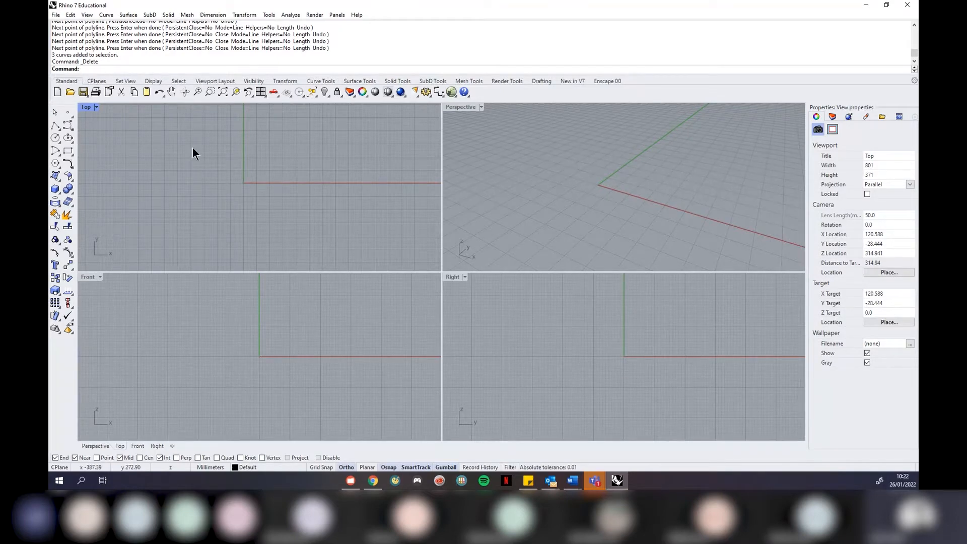
pyautogui.click(530, 168)
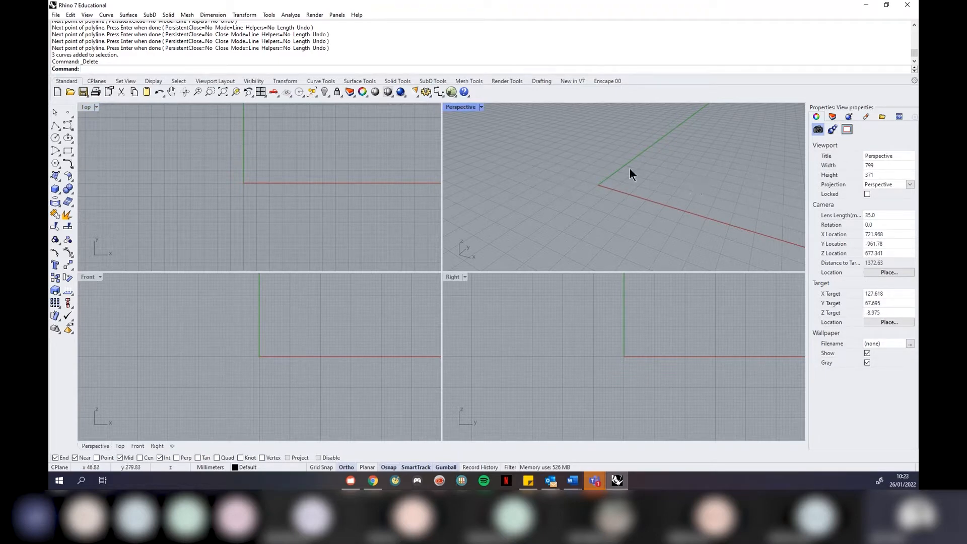
pyautogui.write('Box')
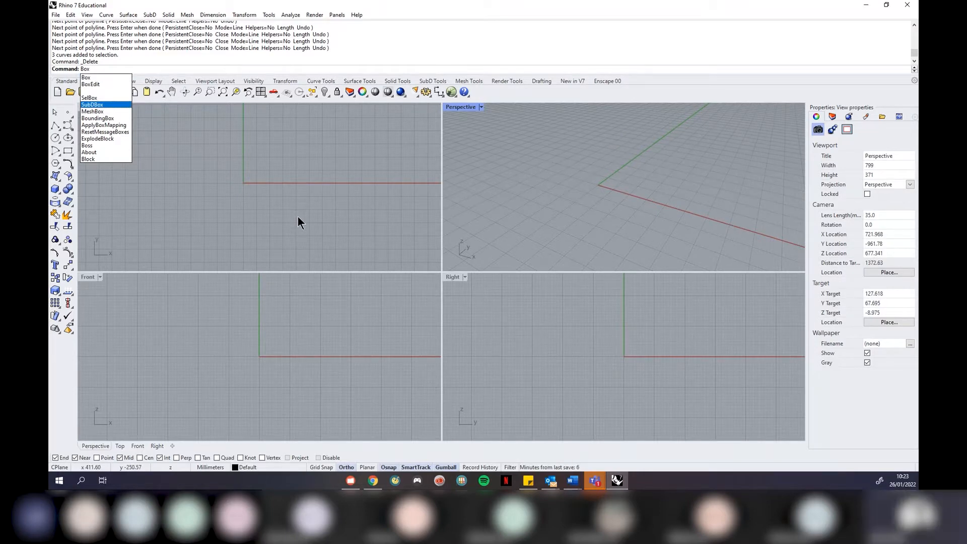
# Run Box, set two base corners in the Top view, and click the height
pyautogui.press('Return')
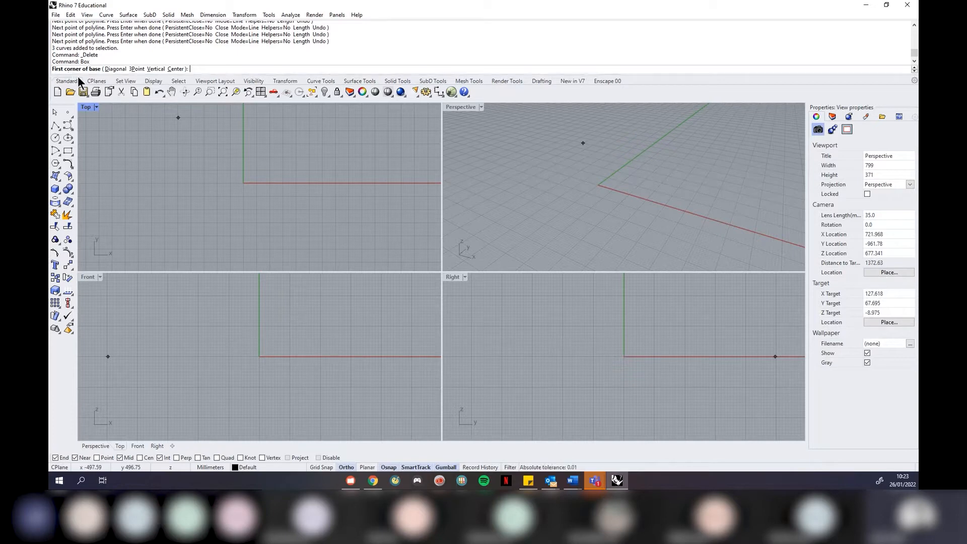
pyautogui.scroll(-2, 156, 219)
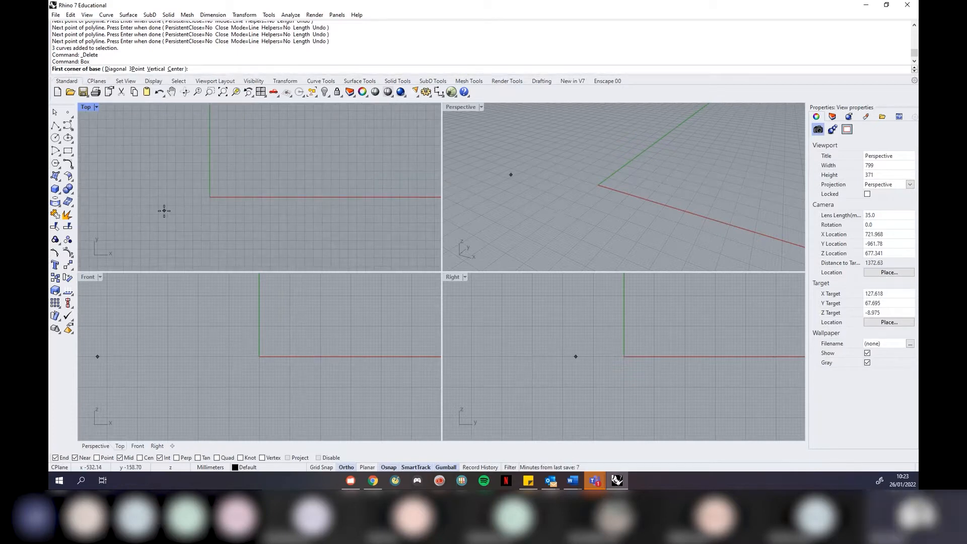
pyautogui.click(164, 211)
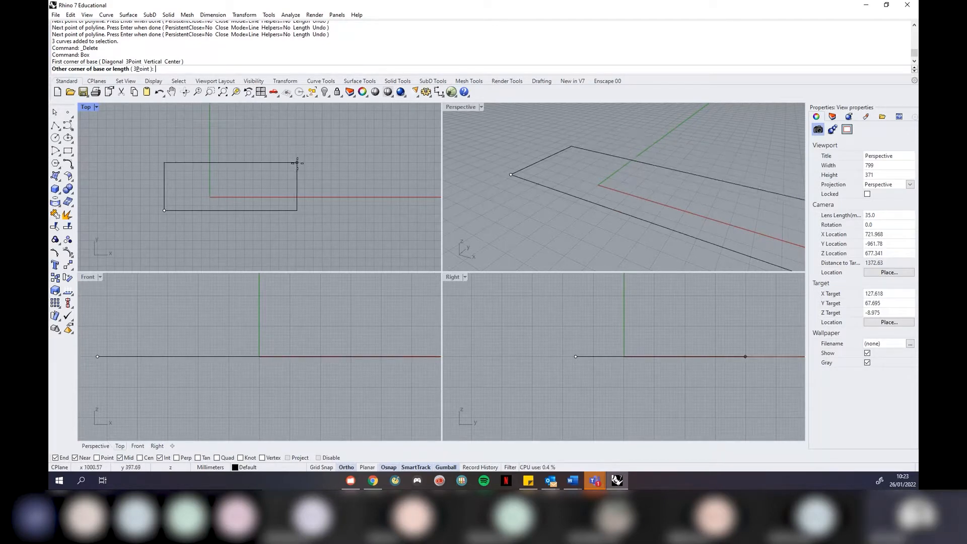
pyautogui.click(311, 125)
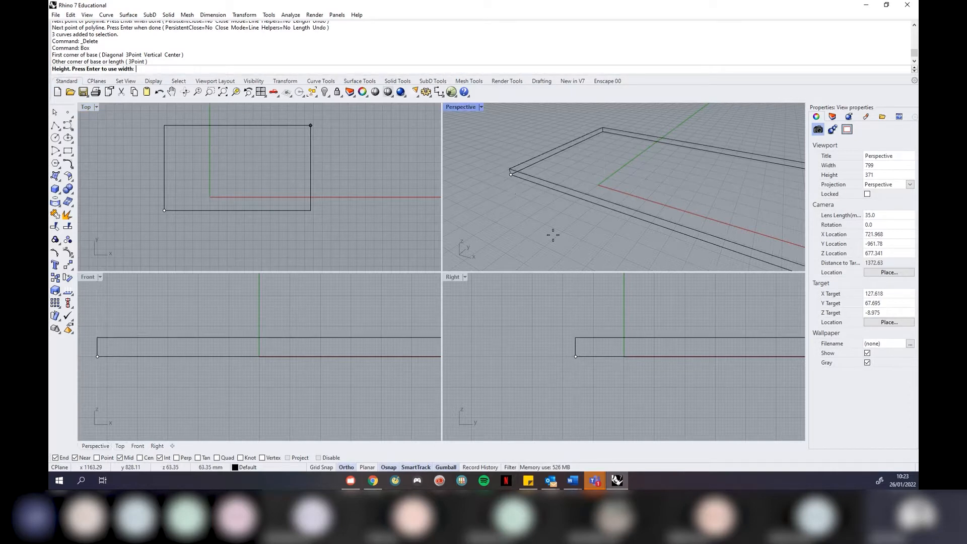
pyautogui.scroll(-3, 539, 248)
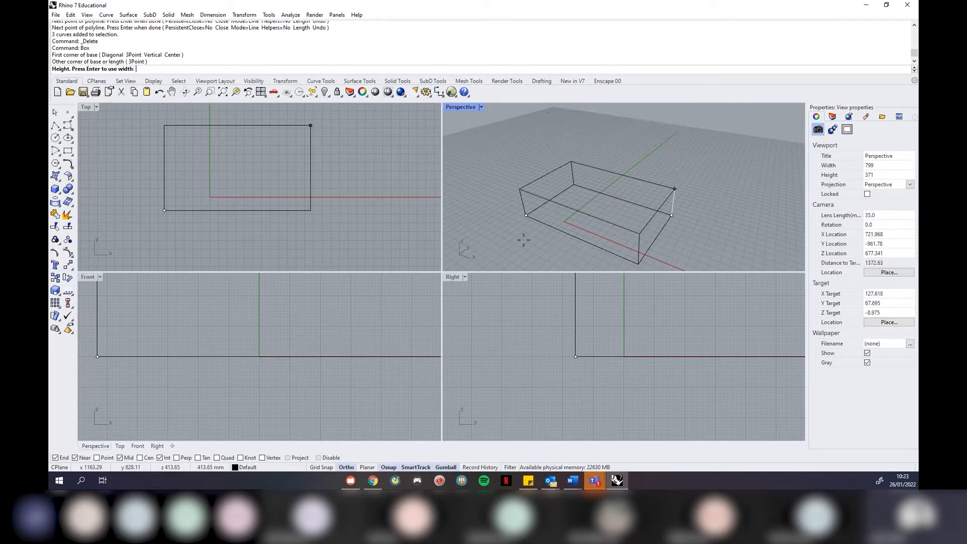
pyautogui.click(512, 163)
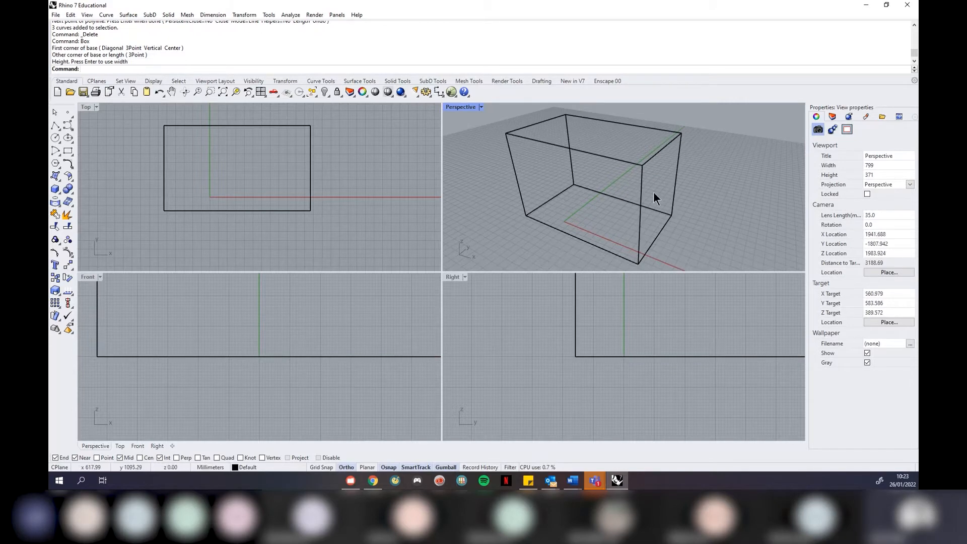
pyautogui.scroll(-4, 660, 181)
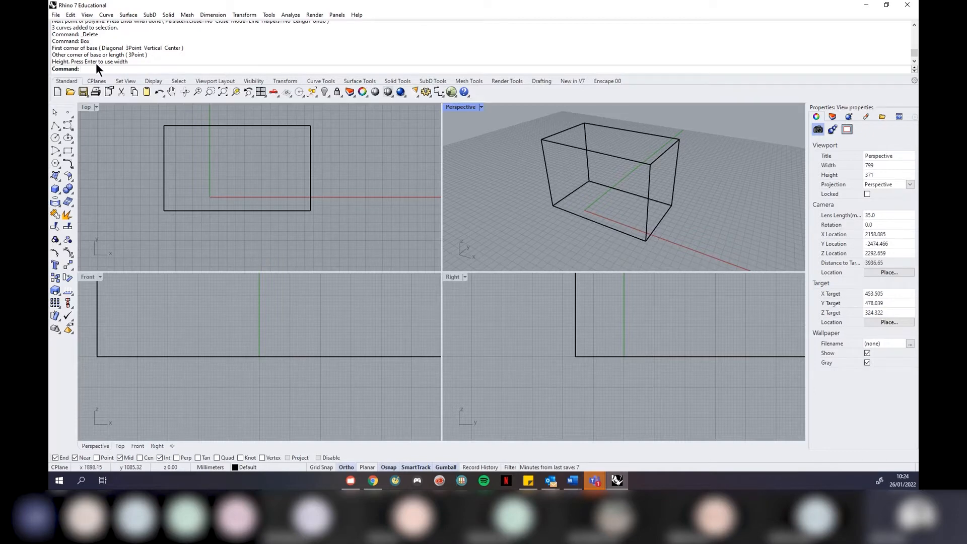
# Select the box and check its Name field and By Layer display colour in Properties
pyautogui.click(553, 194)
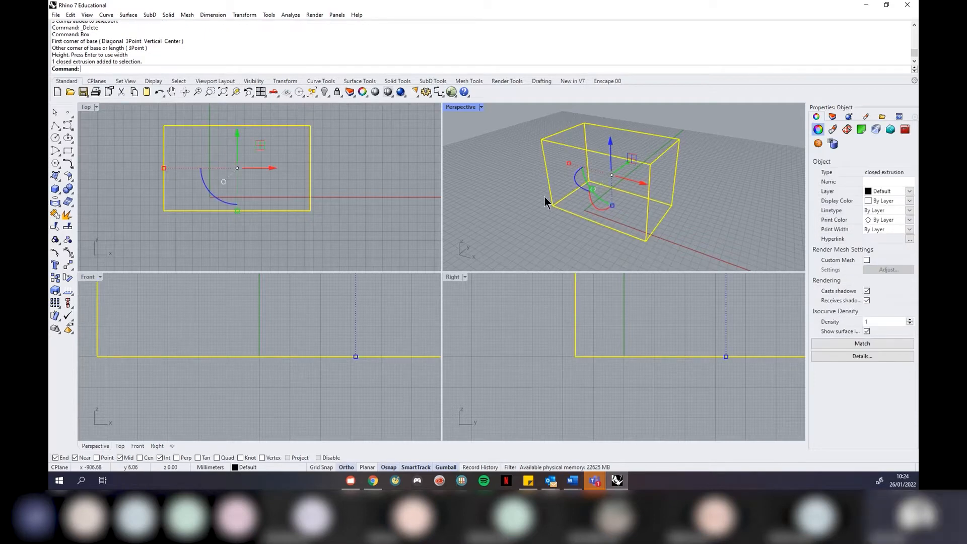
pyautogui.click(531, 197)
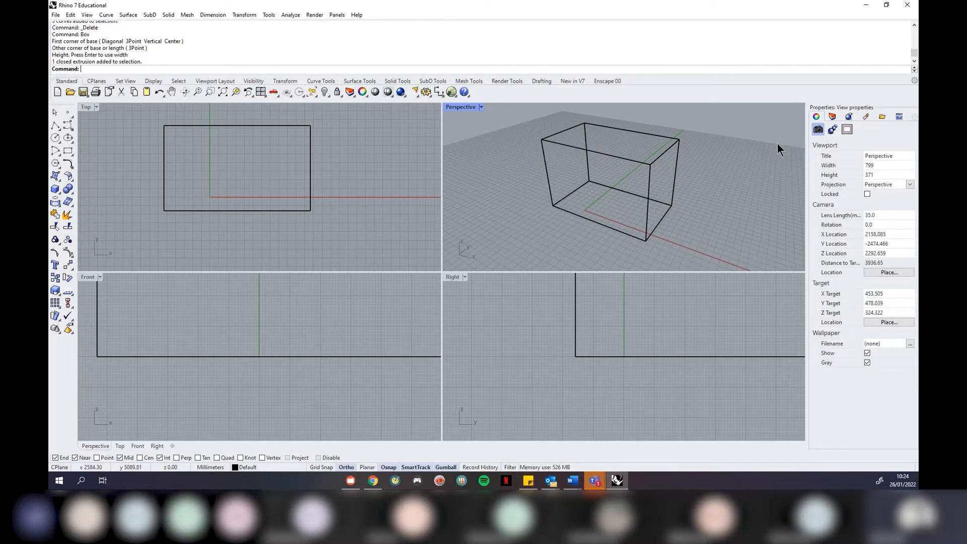
pyautogui.click(632, 161)
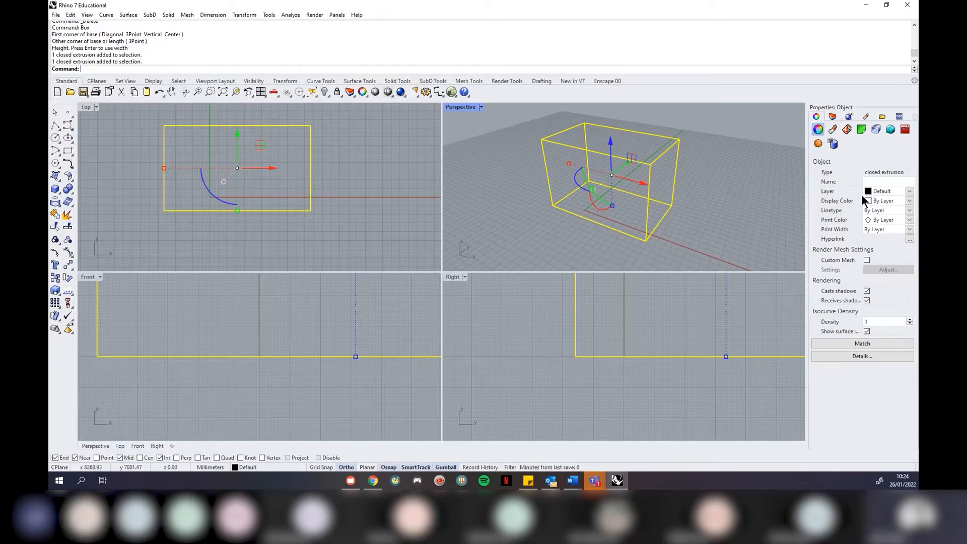
pyautogui.click(873, 181)
pyautogui.click(877, 201)
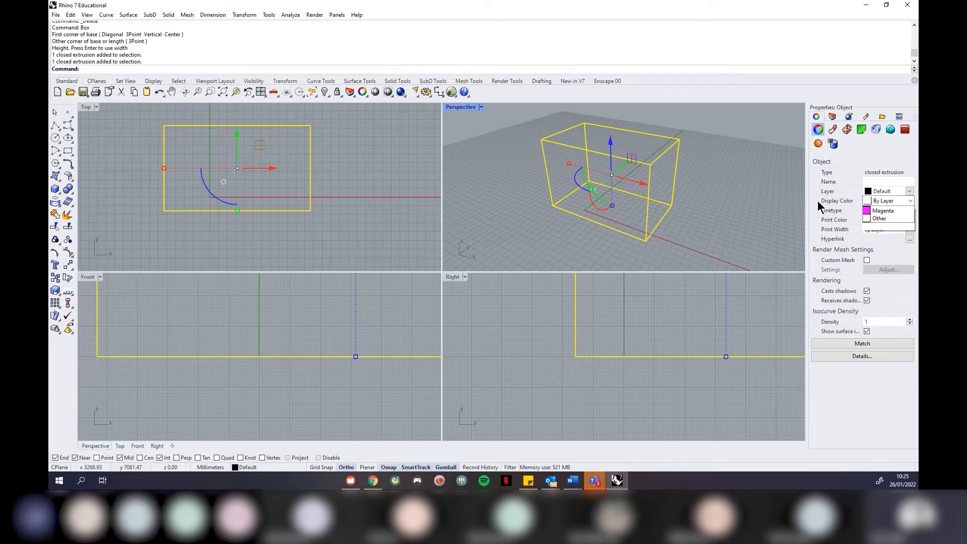
pyautogui.click(872, 192)
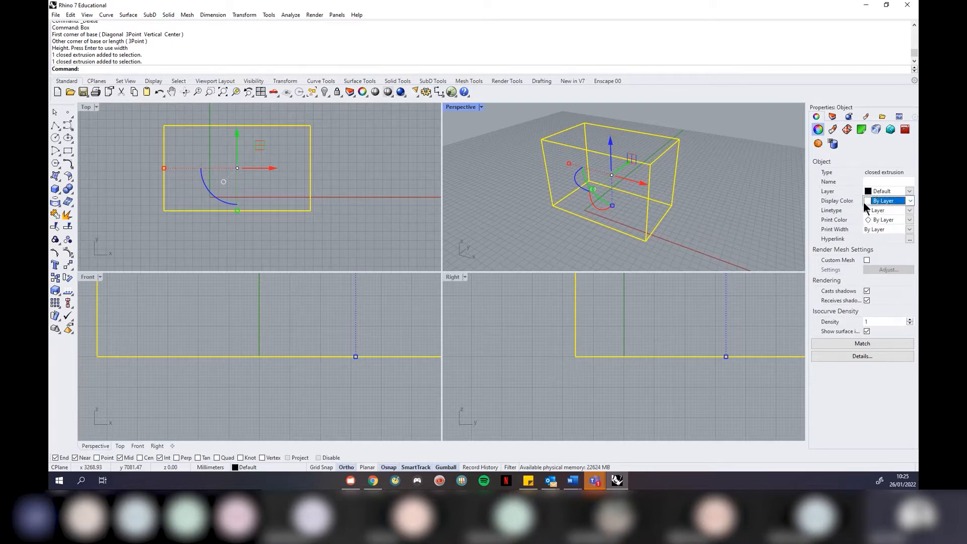
# View the Texture Mapping tab, then show the Layers panel with Default and Layers 01–05
pyautogui.click(846, 129)
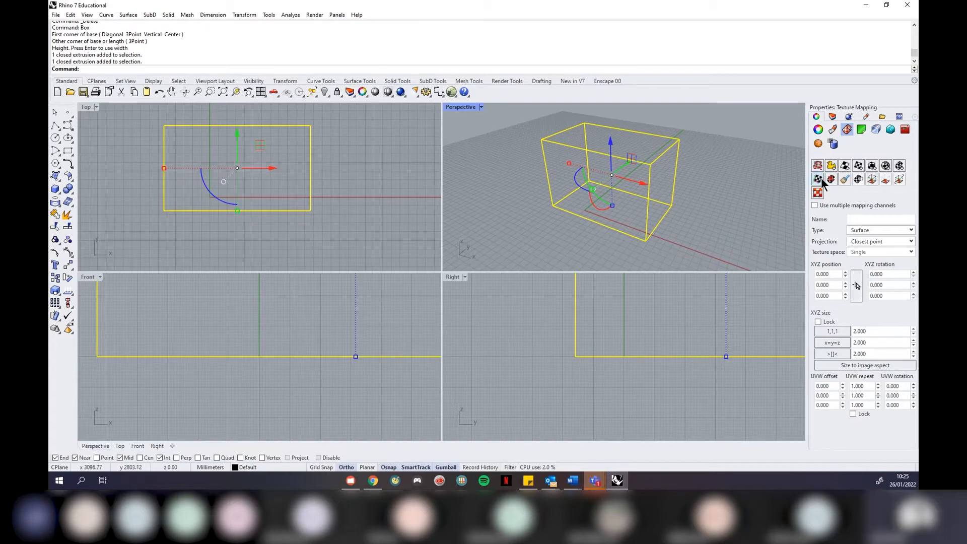
pyautogui.click(832, 116)
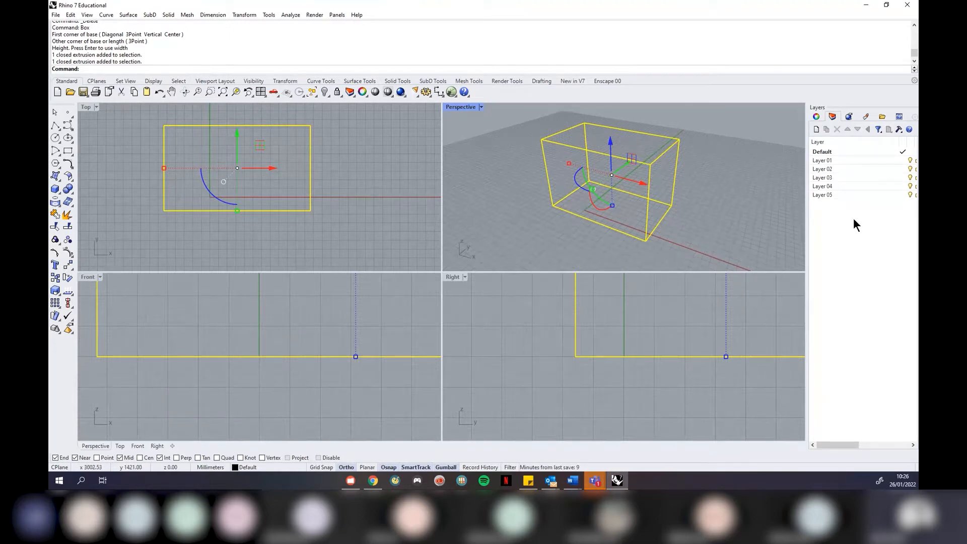
# Widen the Layers panel and set Layer 01's linetype to Dashed, keeping Default print width
pyautogui.moveTo(808, 228); pyautogui.dragTo(593, 237)
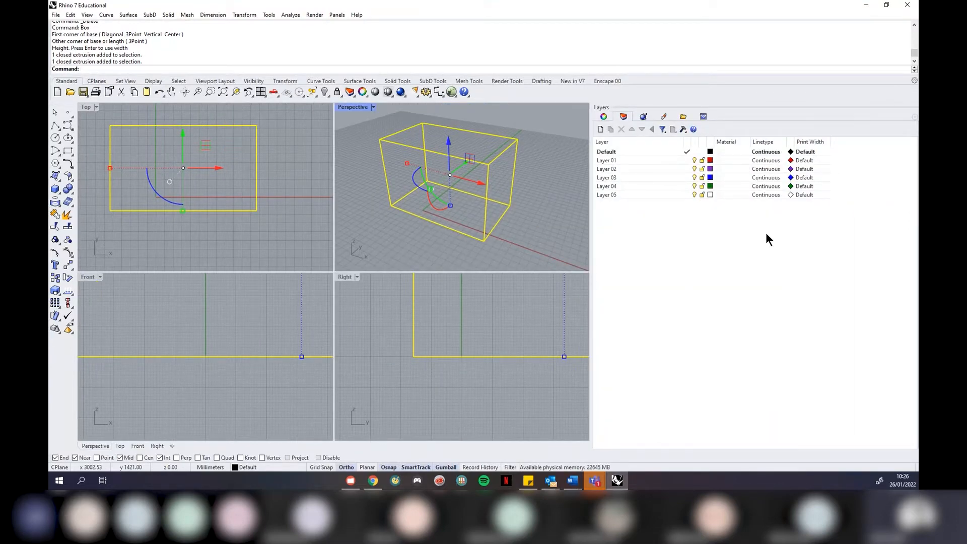
pyautogui.click(615, 161)
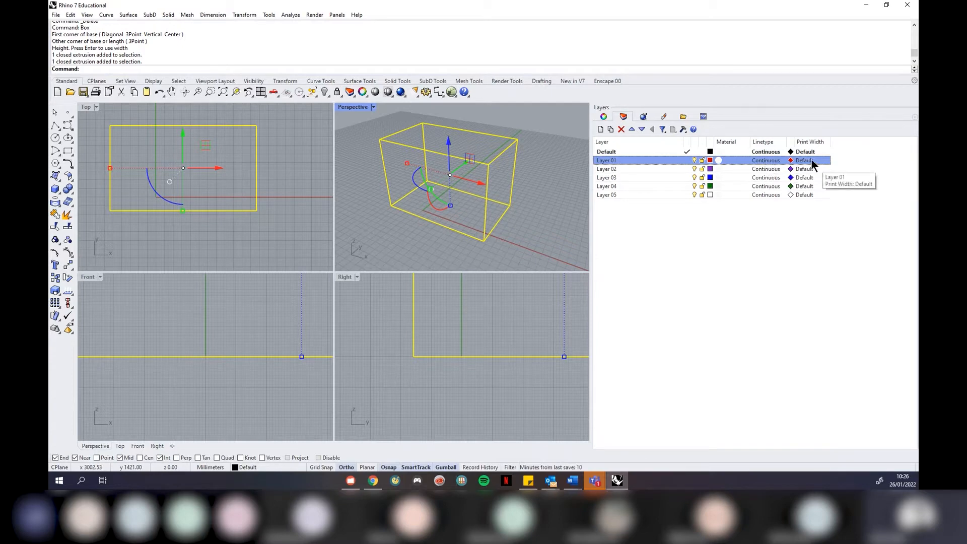
pyautogui.click(765, 161)
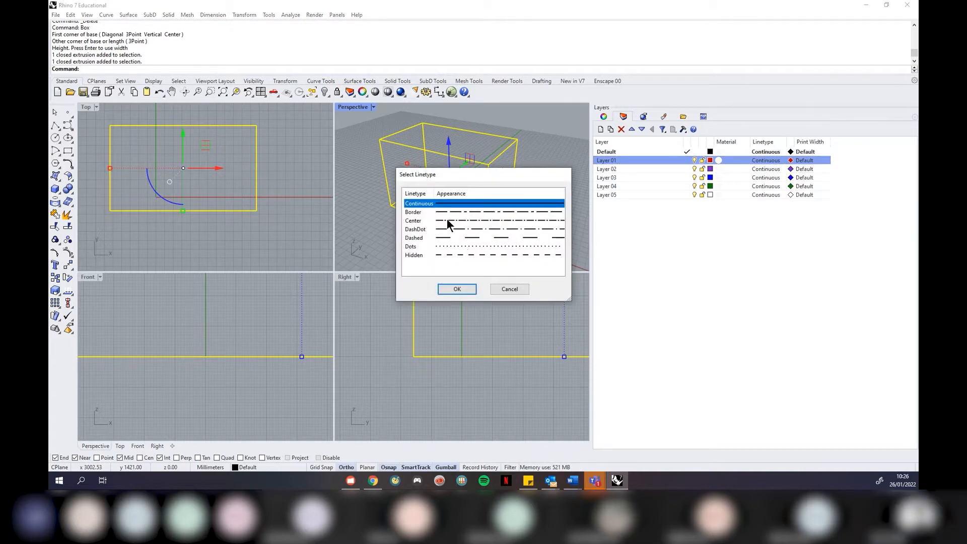
pyautogui.click(469, 237)
pyautogui.click(461, 286)
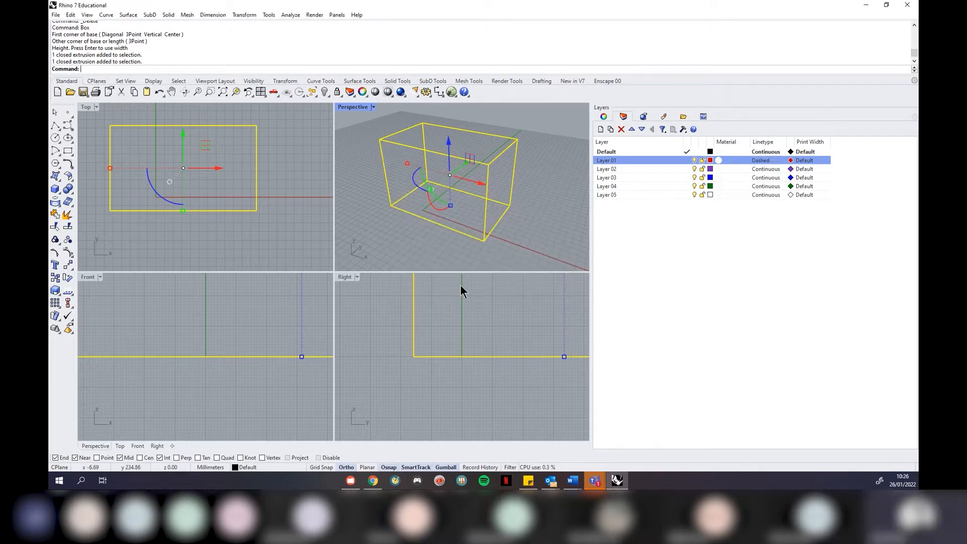
pyautogui.click(804, 160)
pyautogui.scroll(-2, 467, 242)
pyautogui.scroll(3, 469, 243)
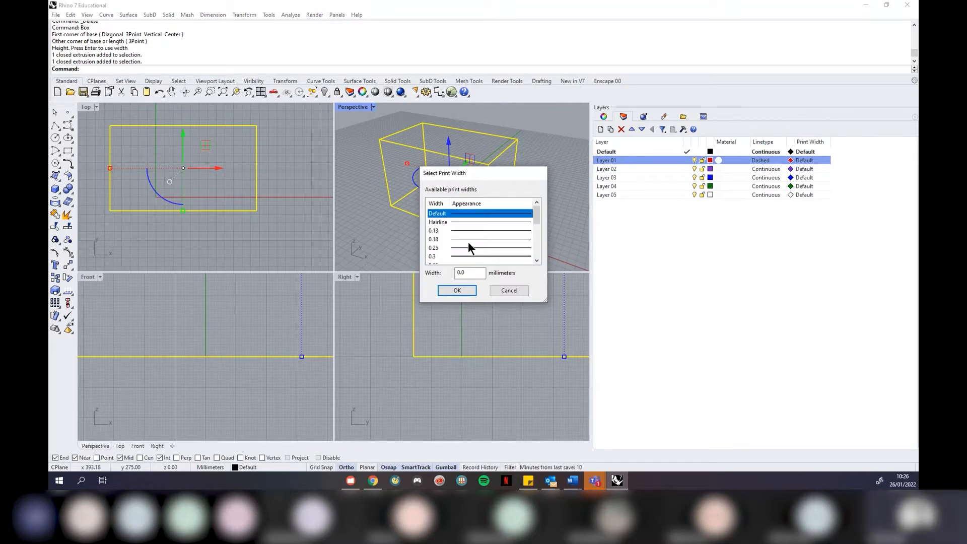
pyautogui.click(457, 290)
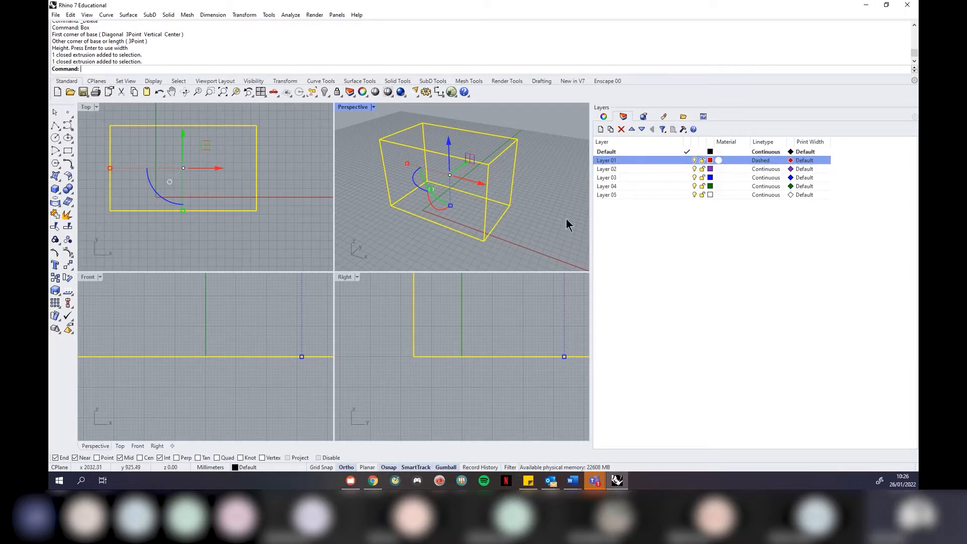
pyautogui.press('Escape')
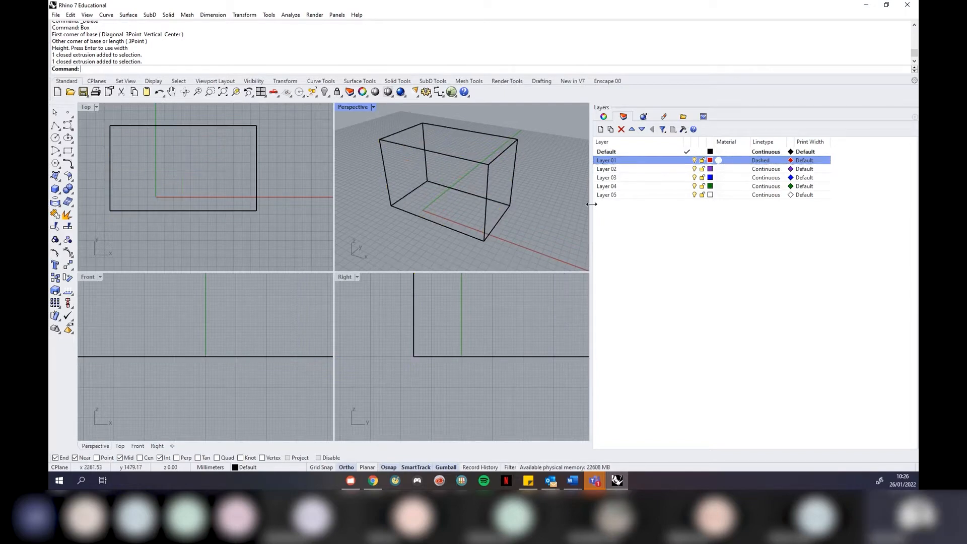
# Move the box onto Layer 01 so it displays in red
pyautogui.click(459, 158)
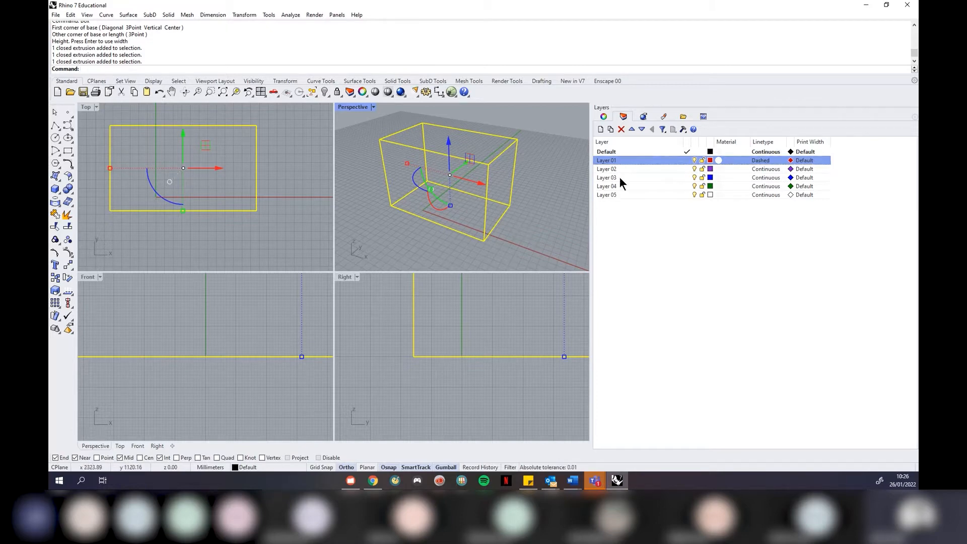
pyautogui.rightClick(619, 159)
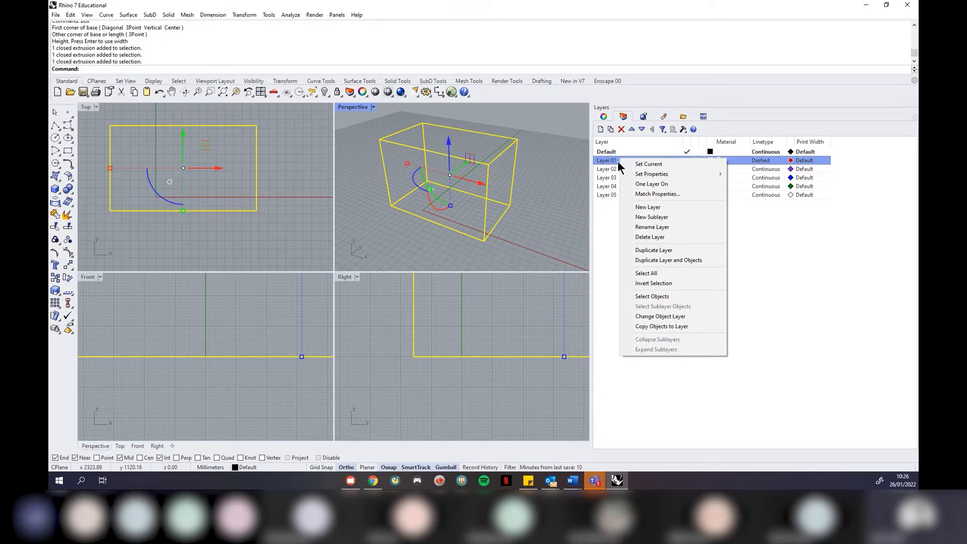
pyautogui.click(684, 317)
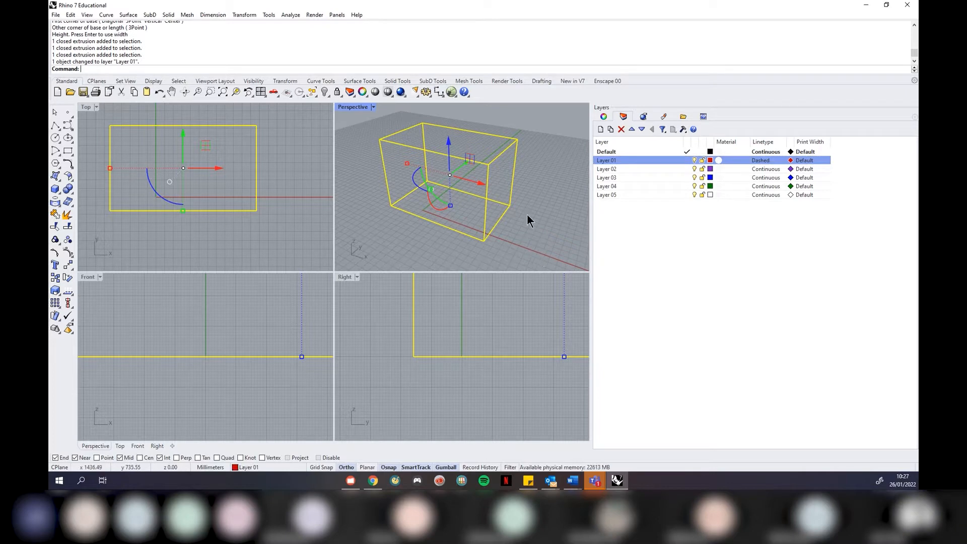
pyautogui.click(553, 228)
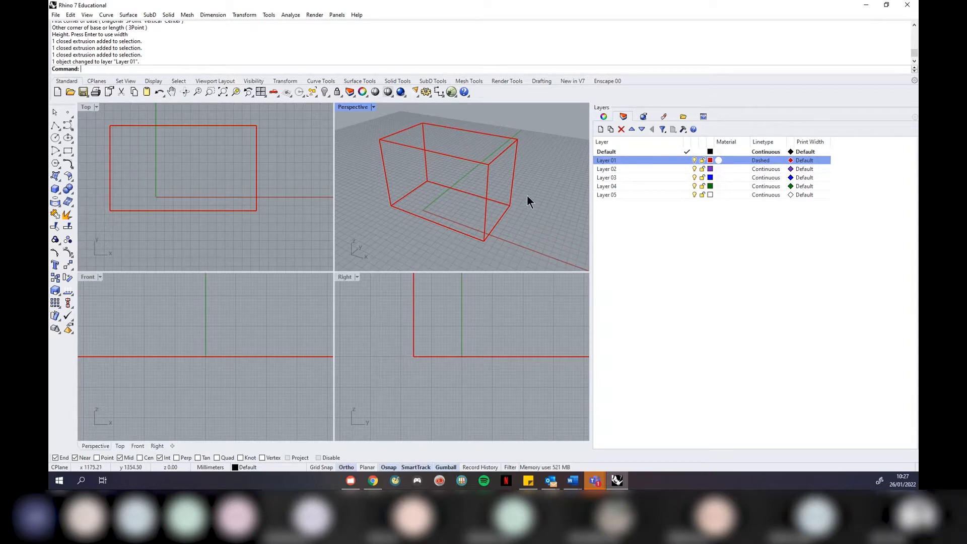
# Toggle Layer 01's visibility off and on, then narrow the Layers panel
pyautogui.click(694, 159)
pyautogui.click(693, 160)
pyautogui.click(694, 160)
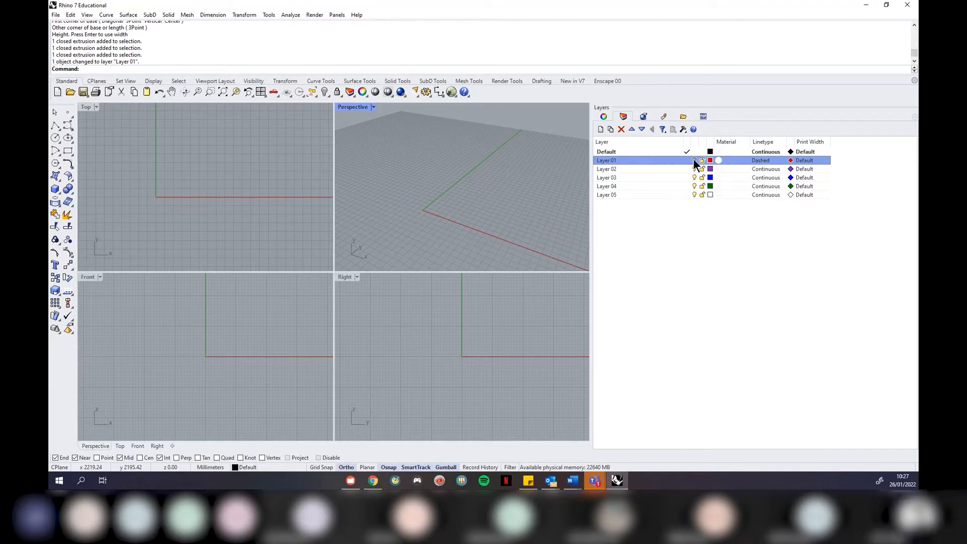
pyautogui.click(694, 160)
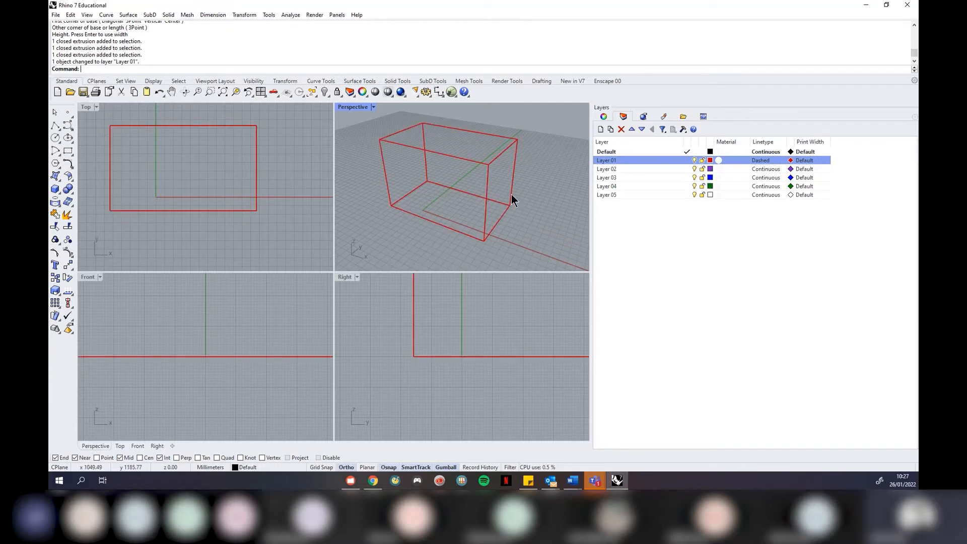
pyautogui.moveTo(616, 232); pyautogui.dragTo(772, 239)
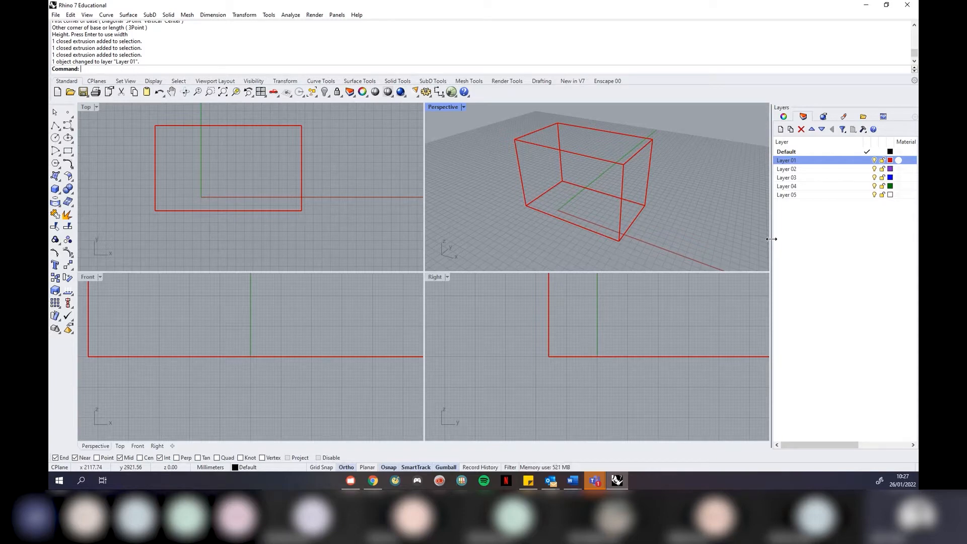
pyautogui.moveTo(772, 239); pyautogui.dragTo(788, 235)
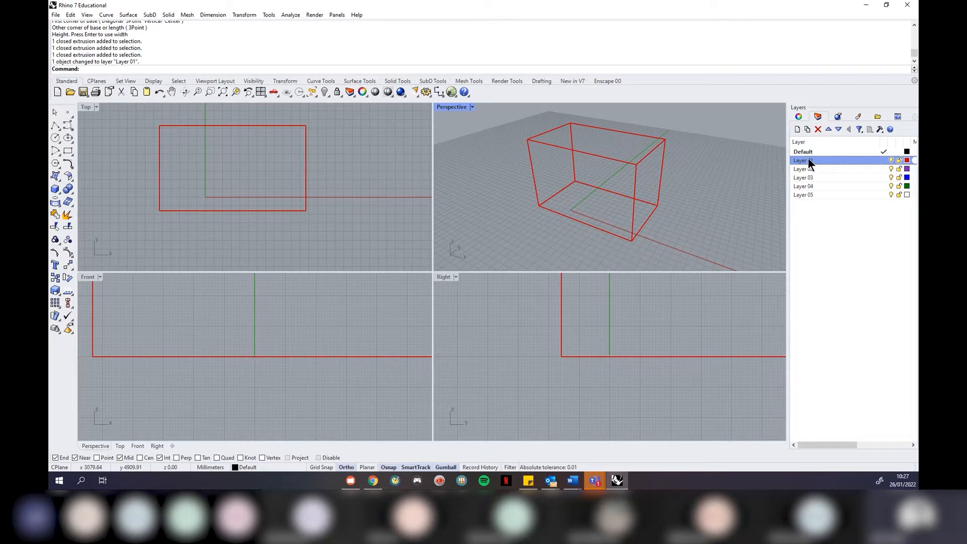
# Select and deselect the box, then select Layer 02 in the layer list
pyautogui.click(660, 175)
pyautogui.rightClick(649, 153)
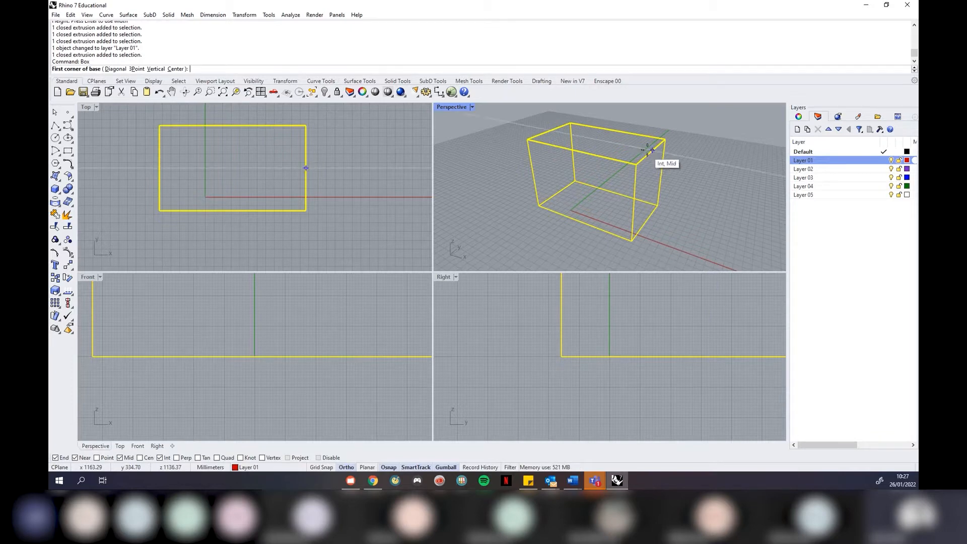
pyautogui.press('Escape')
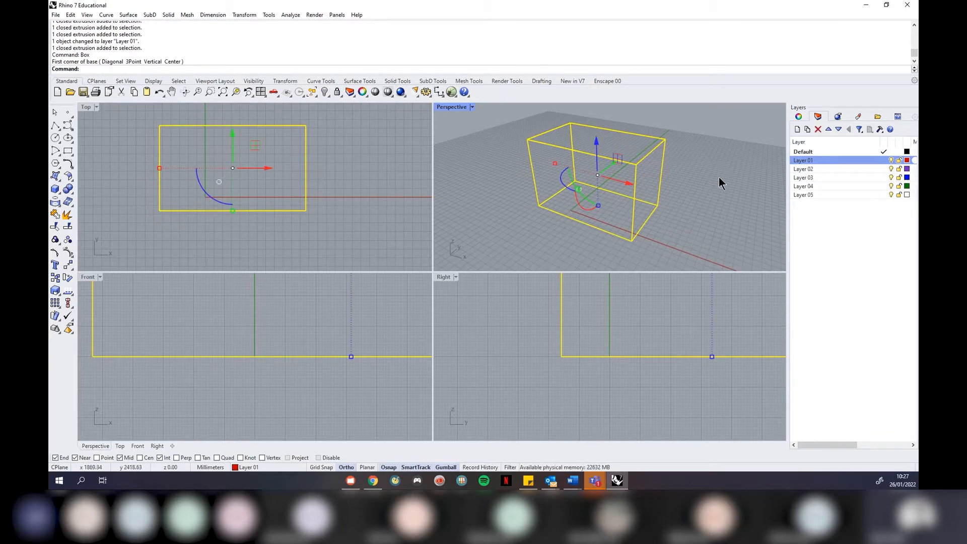
pyautogui.press('Escape')
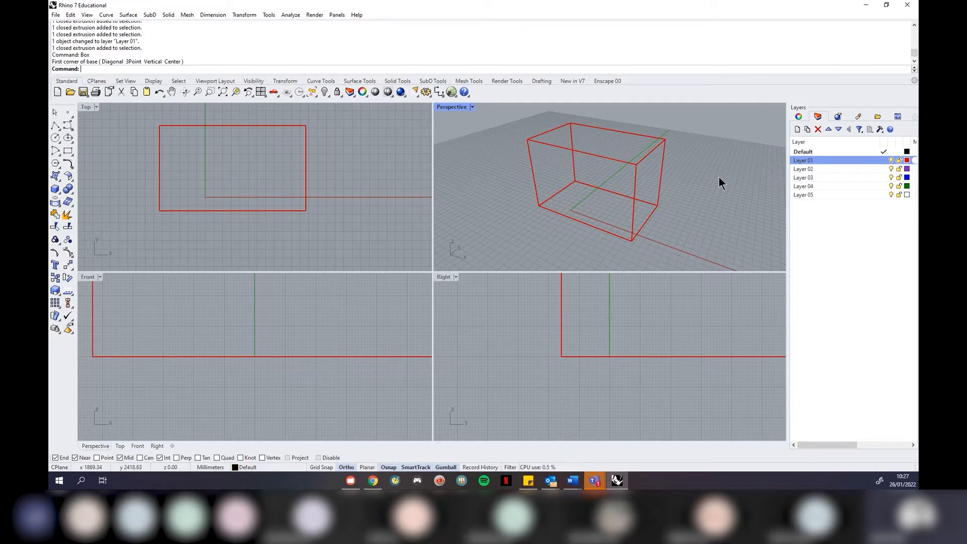
pyautogui.click(808, 169)
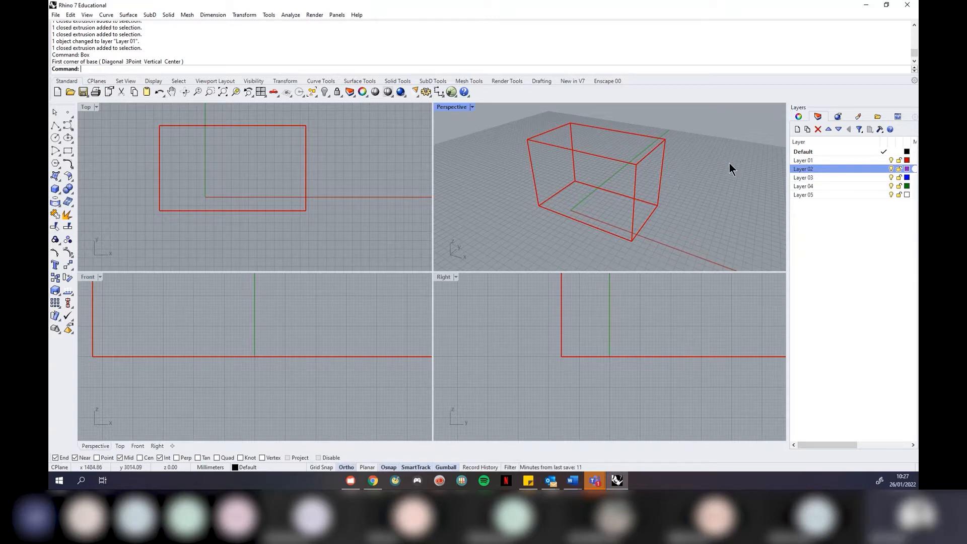
# Import 'Wood floor reflective.rmtl' from the Material Library's Architectural > Floor > Wood folder
pyautogui.click(857, 118)
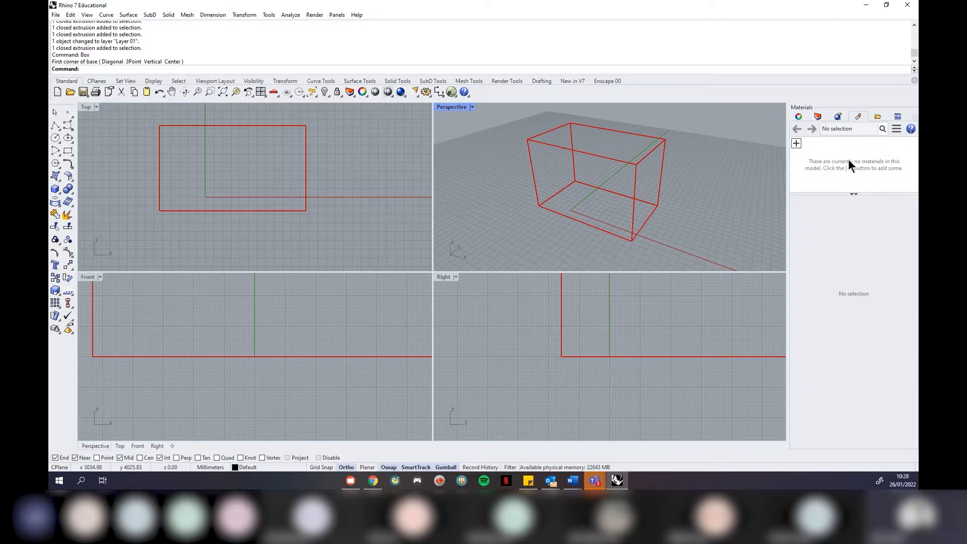
pyautogui.click(796, 143)
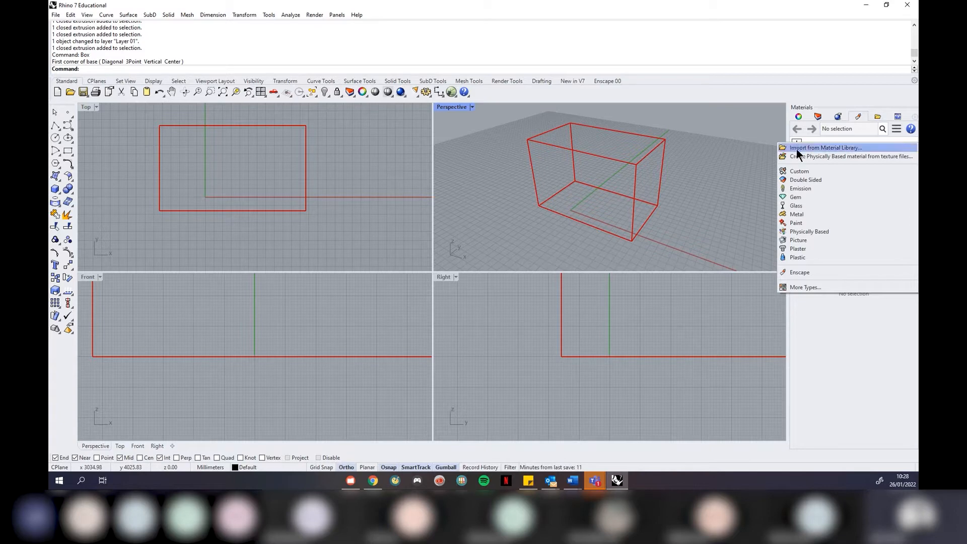
pyautogui.click(833, 147)
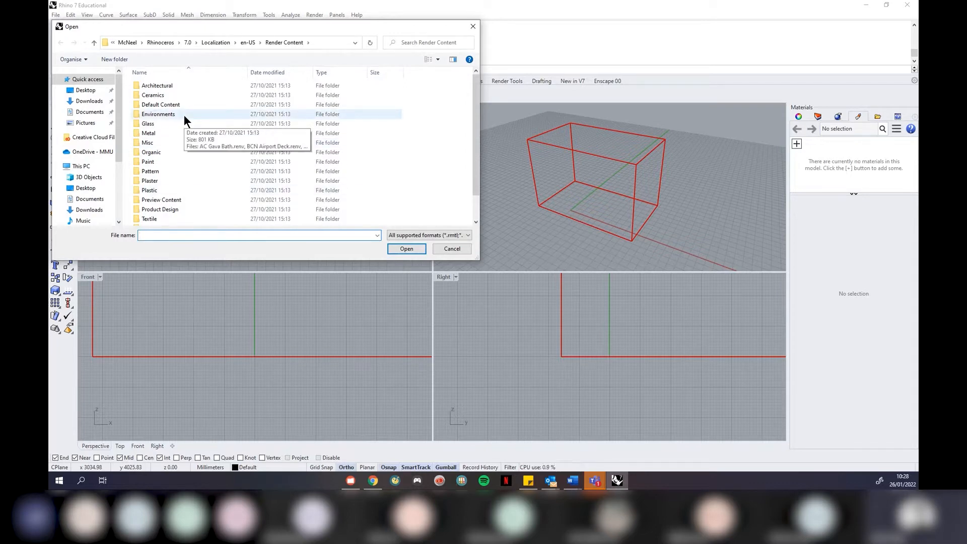
pyautogui.doubleClick(180, 86)
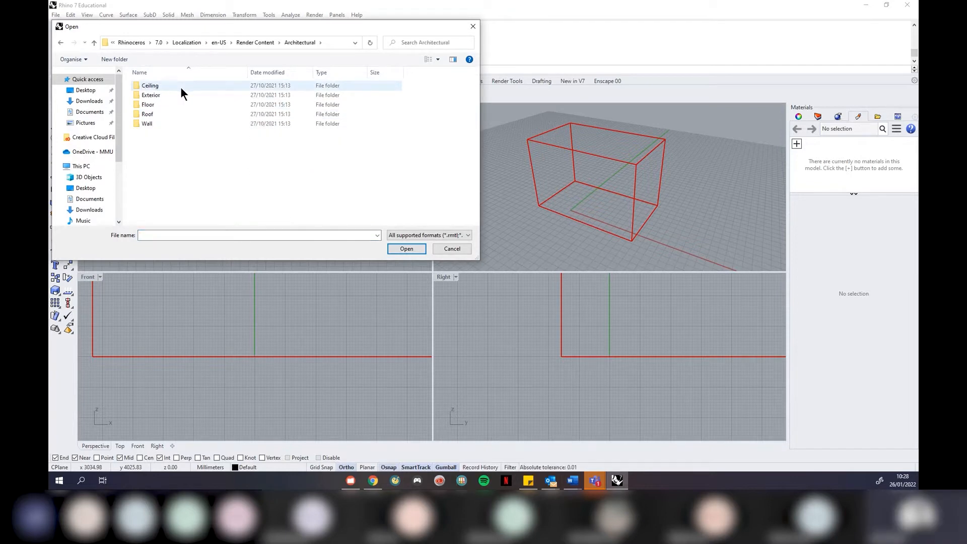
pyautogui.doubleClick(160, 106)
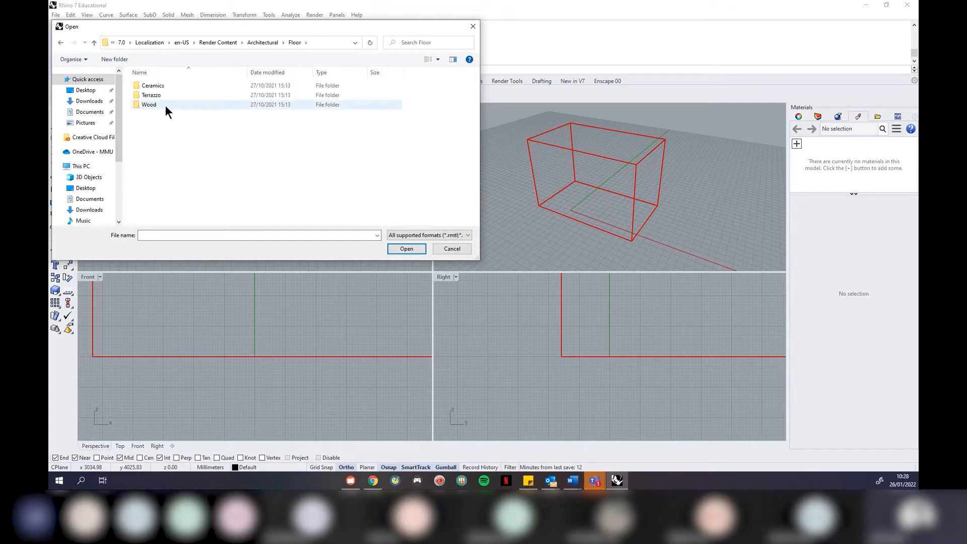
pyautogui.doubleClick(165, 105)
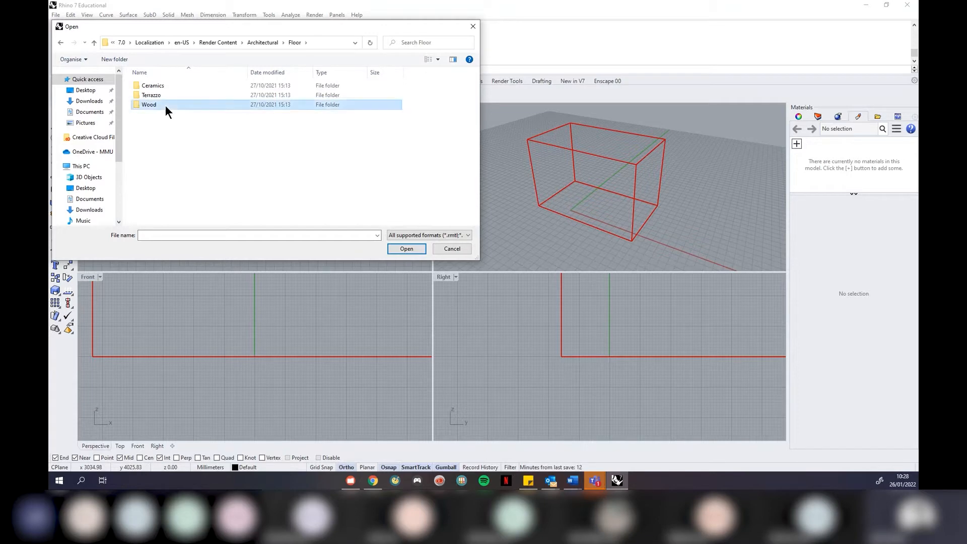
pyautogui.click(435, 59)
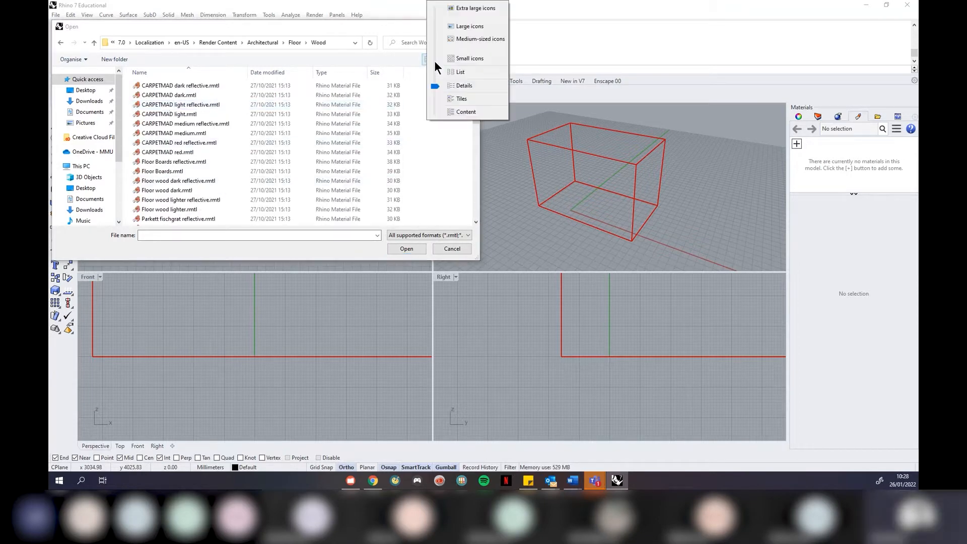
pyautogui.click(457, 27)
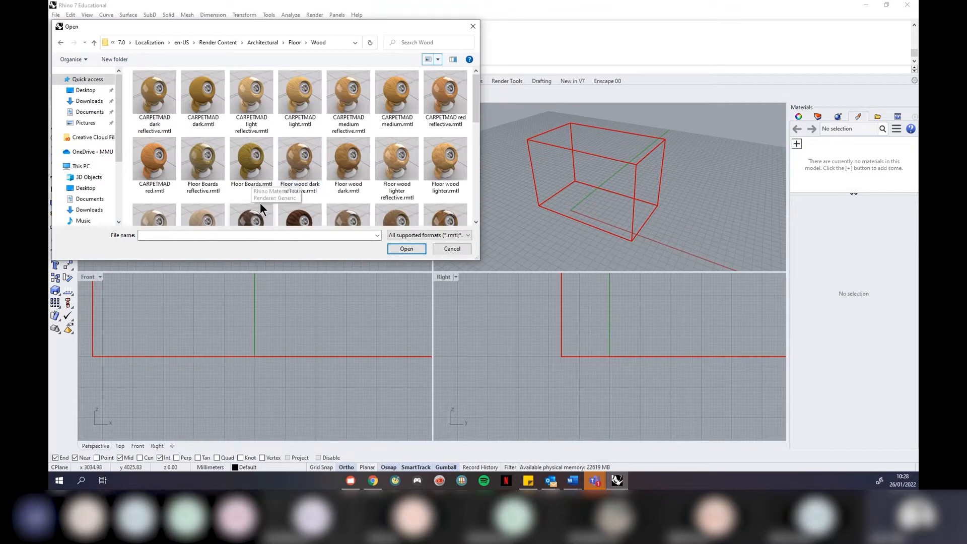
pyautogui.scroll(-8, 318, 171)
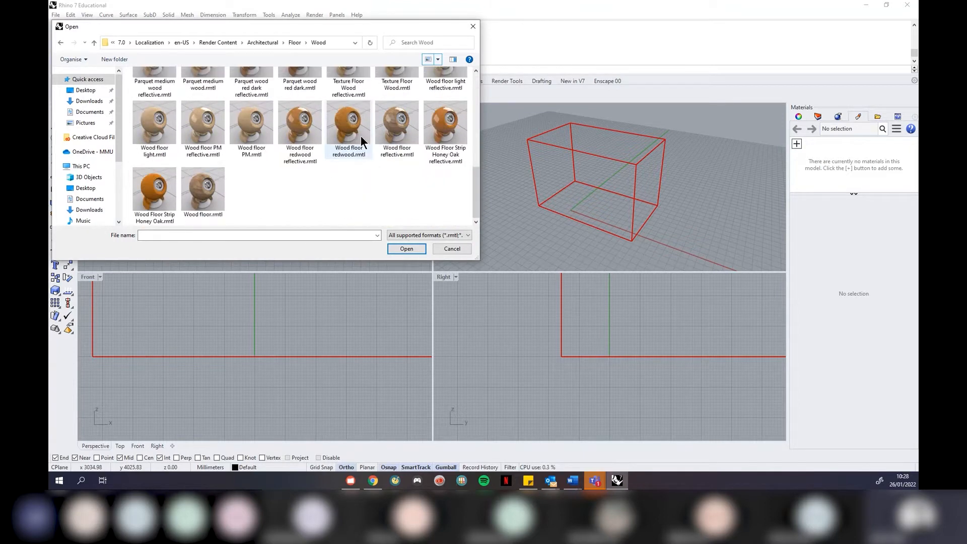
pyautogui.click(393, 130)
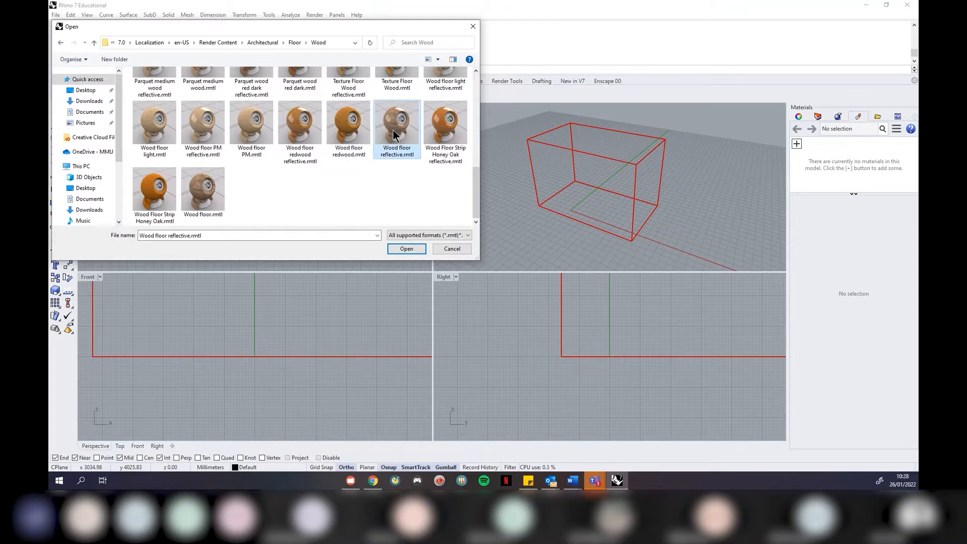
pyautogui.click(406, 249)
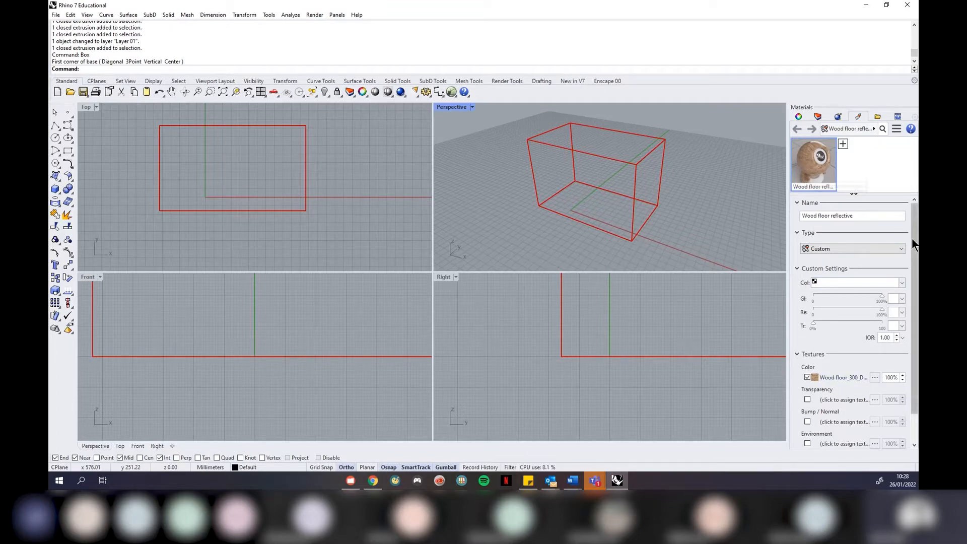
# Select the box and assign the Wood floor reflective material to it
pyautogui.scroll(-2, 912, 238)
pyautogui.scroll(2, 912, 238)
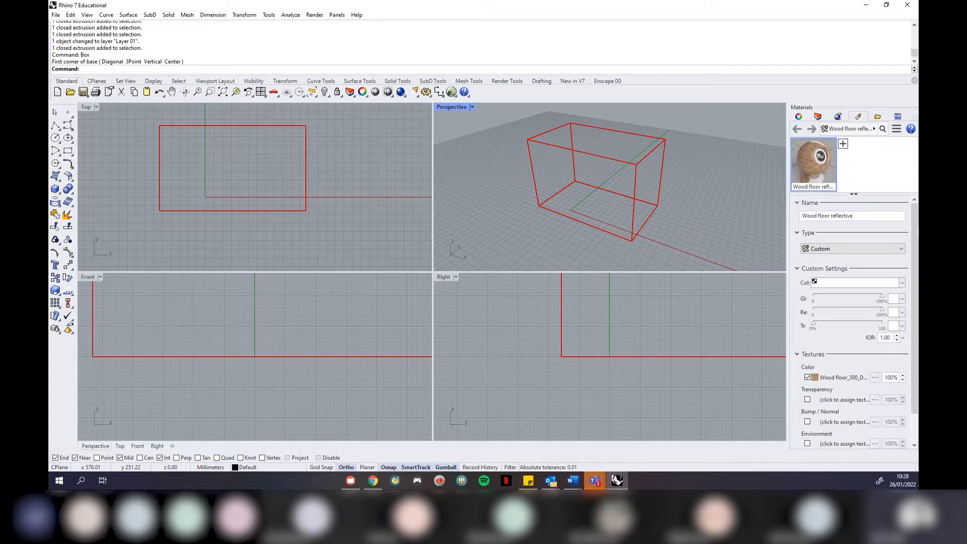
pyautogui.click(612, 159)
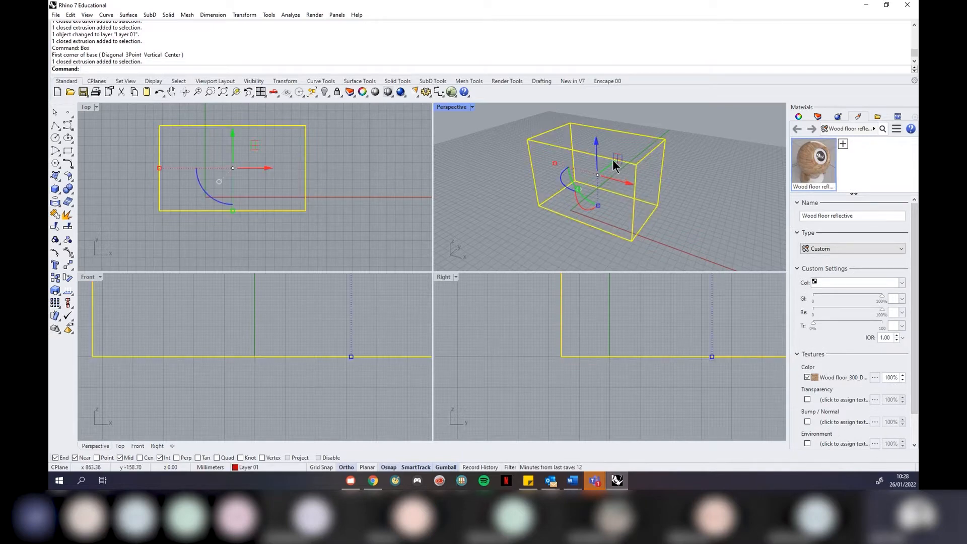
pyautogui.rightClick(814, 155)
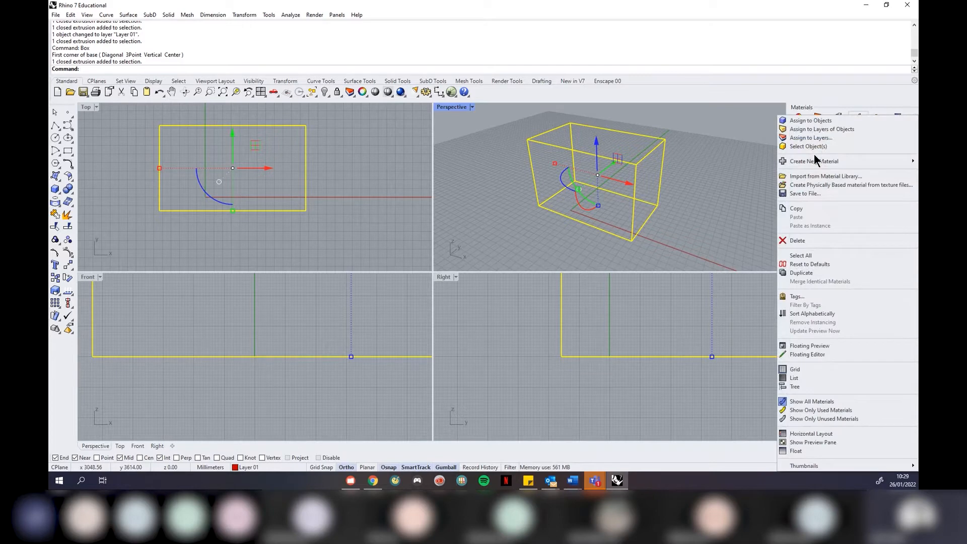
pyautogui.click(840, 120)
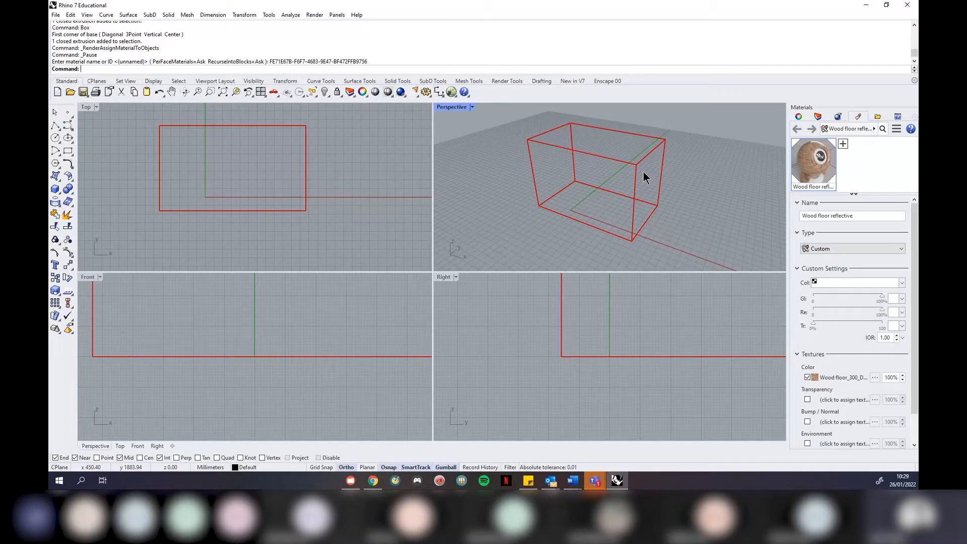
pyautogui.click(471, 106)
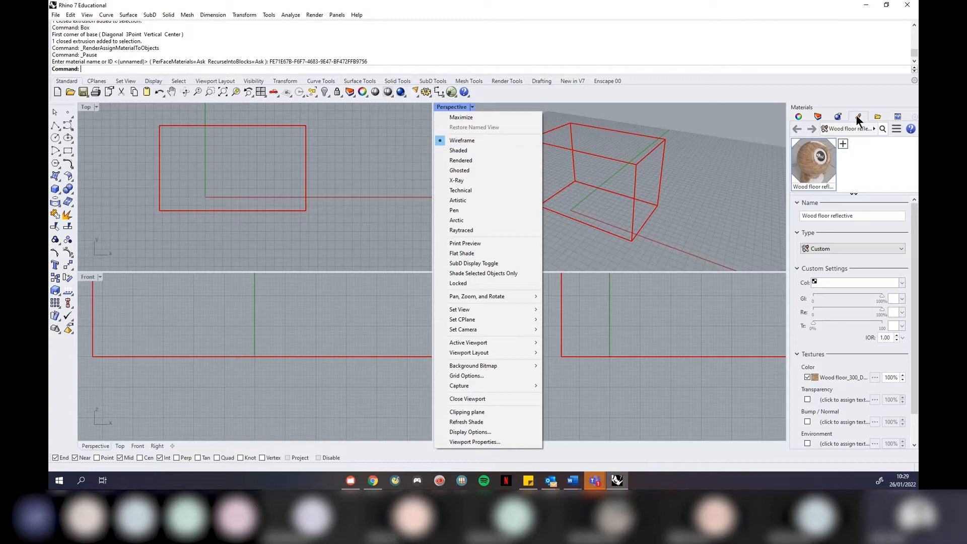
# View the wood box in Rendered mode, then undo the material assignment
pyautogui.click(478, 158)
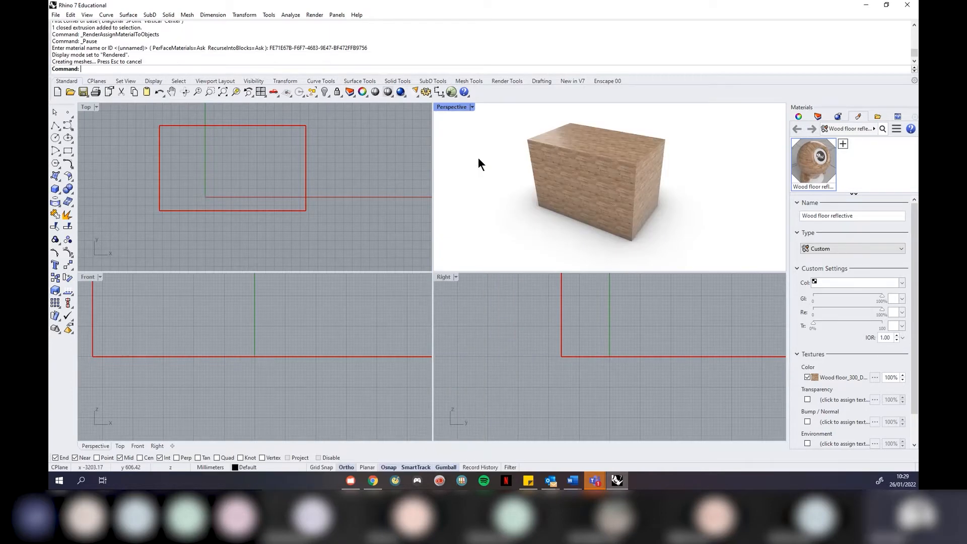
pyautogui.moveTo(687, 177); pyautogui.dragTo(650, 166, button='right')
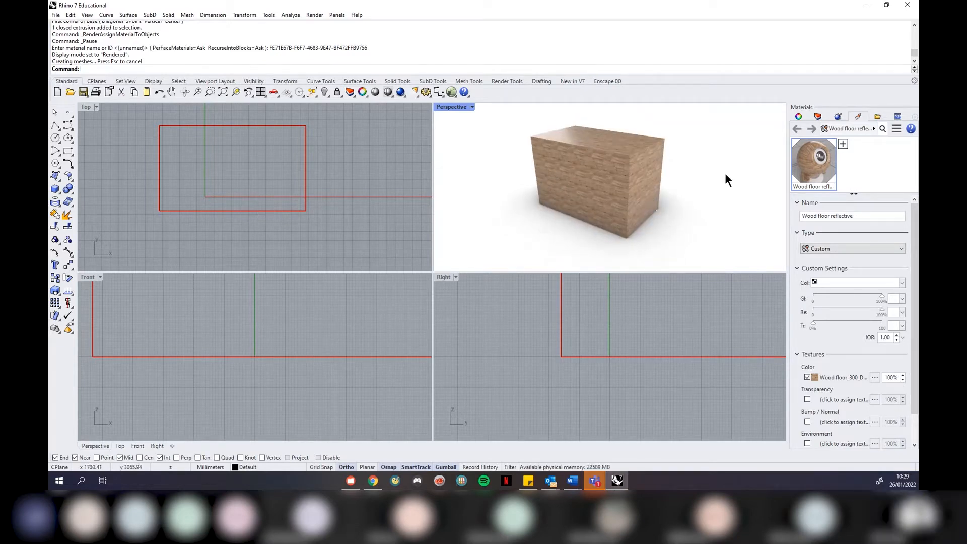
pyautogui.hotkey('ctrl', 'z')
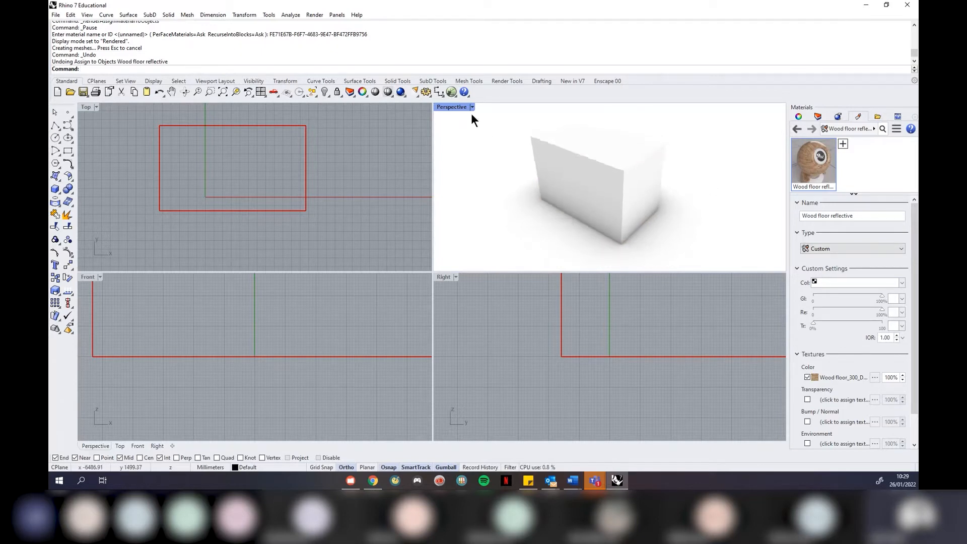
# Reassign Wood floor reflective to the box and return Perspective to Wireframe
pyautogui.click(611, 206)
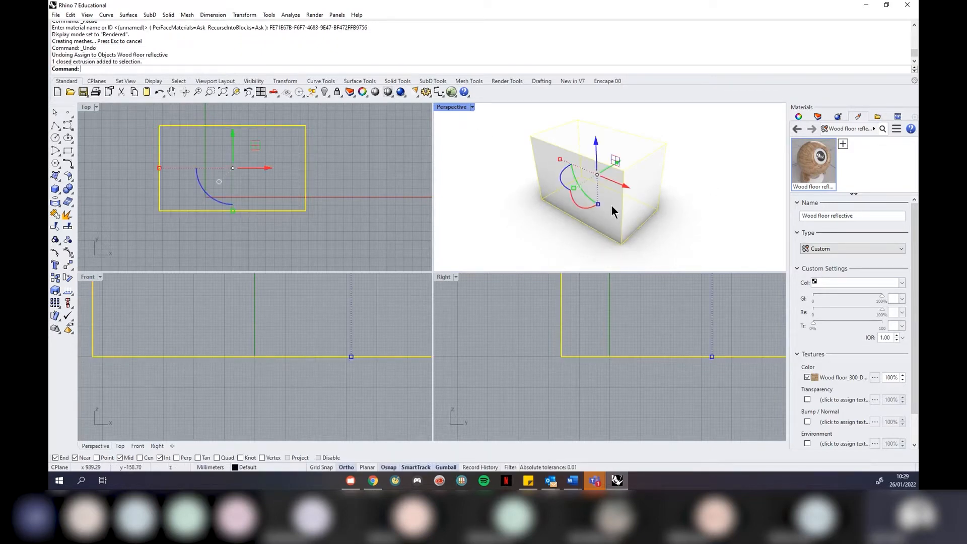
pyautogui.rightClick(806, 162)
pyautogui.click(809, 121)
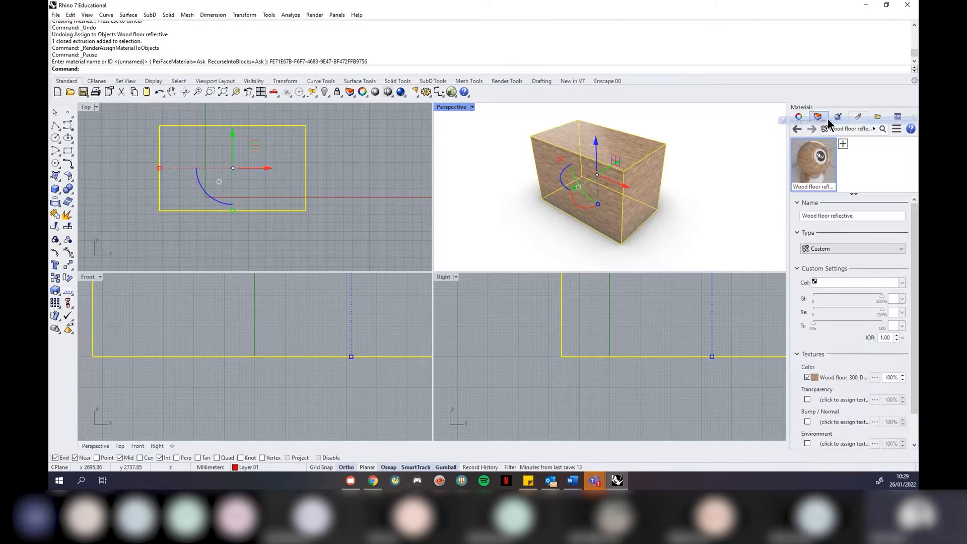
pyautogui.click(722, 193)
pyautogui.moveTo(653, 192); pyautogui.dragTo(624, 210, button='right')
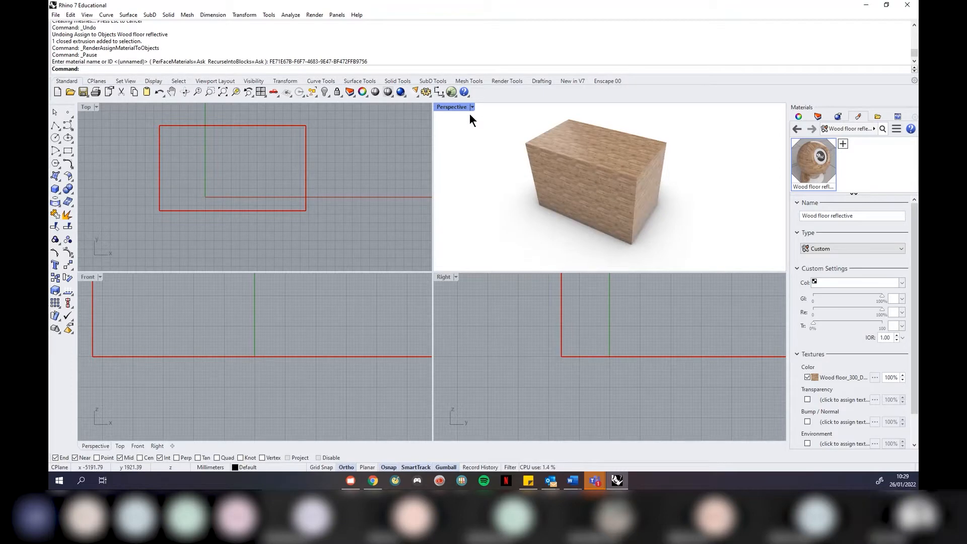
pyautogui.hotkey('ctrl', 'alt', 'w')
# Delete the box and remove the unused Wood floor reflective material
pyautogui.click(616, 175)
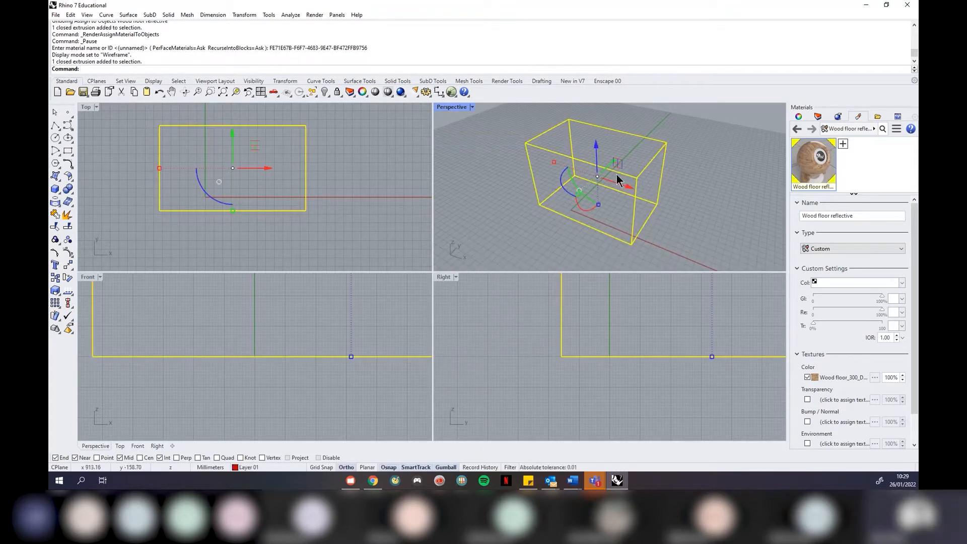
pyautogui.press('Delete')
pyautogui.press('Delete')
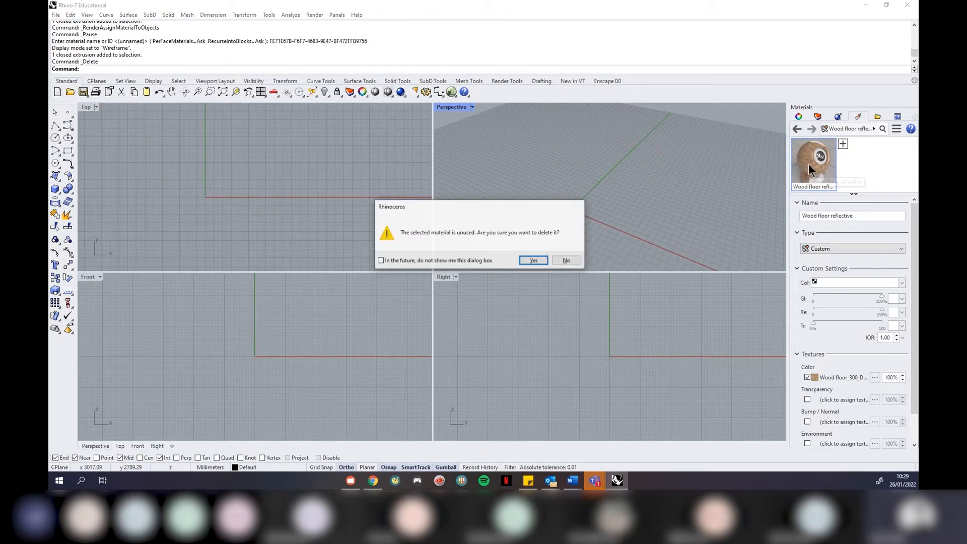
pyautogui.click(533, 261)
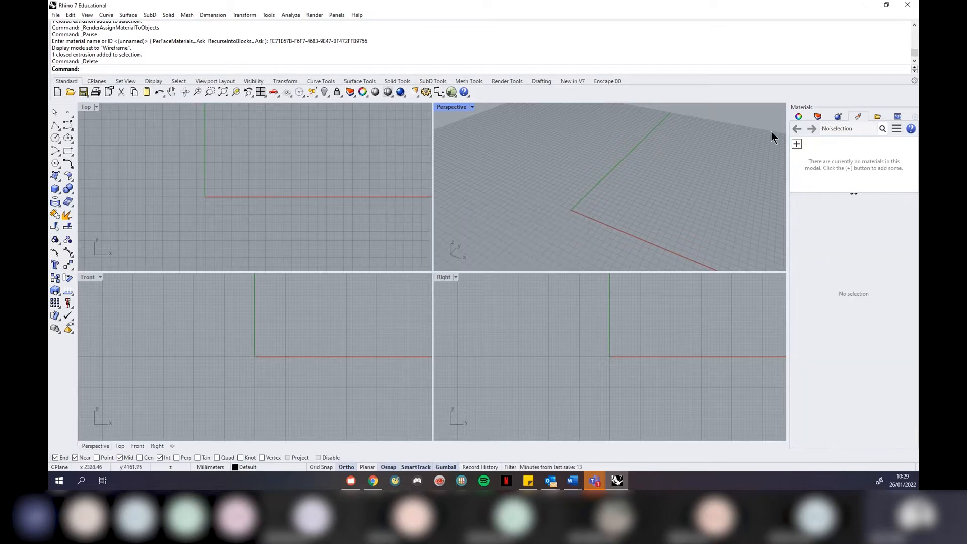
pyautogui.click(798, 116)
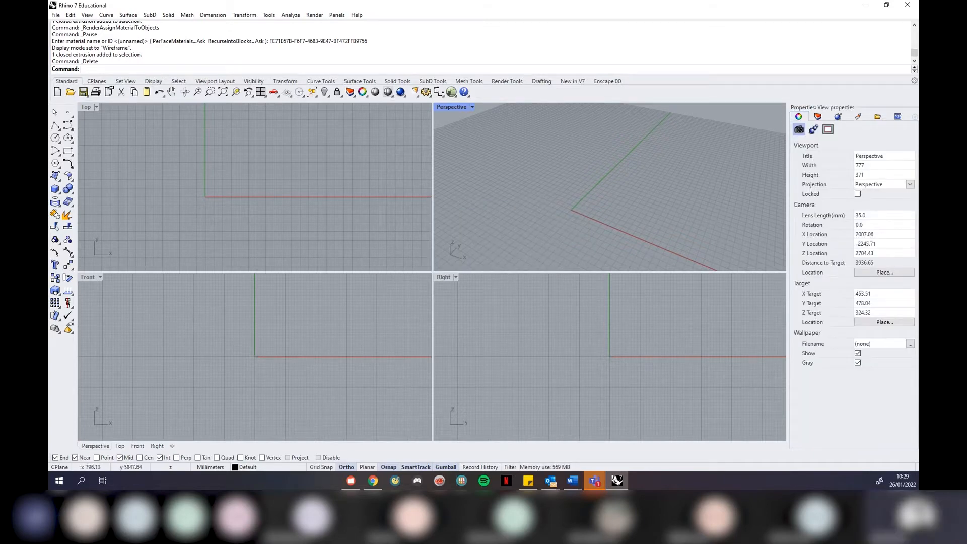
pyautogui.click(54, 14)
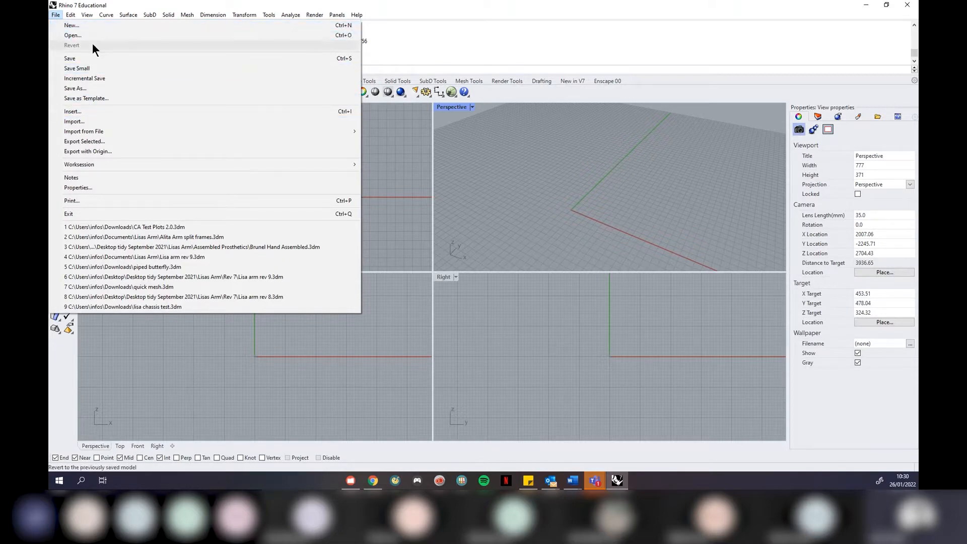
# Open the Import dialog on Downloads, centre it, and browse the file-type list
pyautogui.click(119, 123)
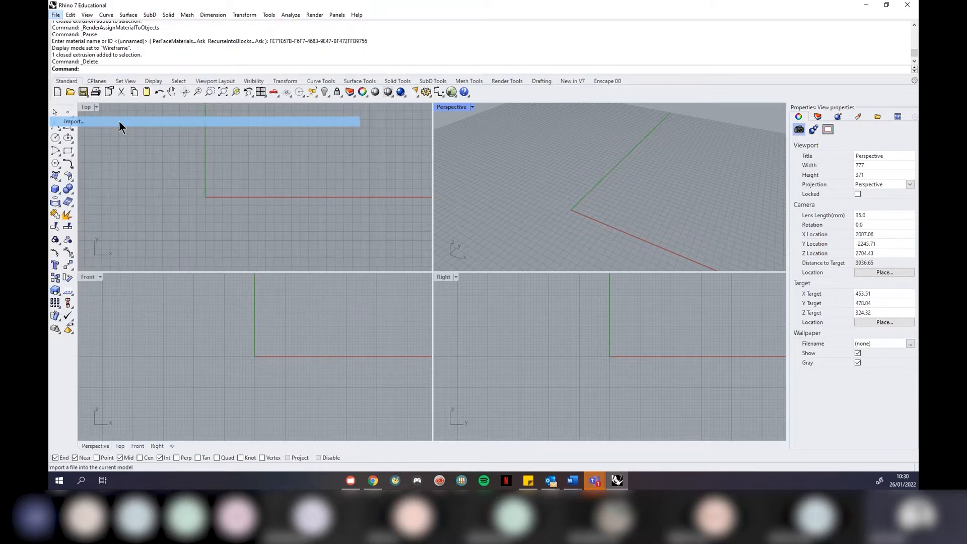
pyautogui.moveTo(268, 26); pyautogui.dragTo(486, 128)
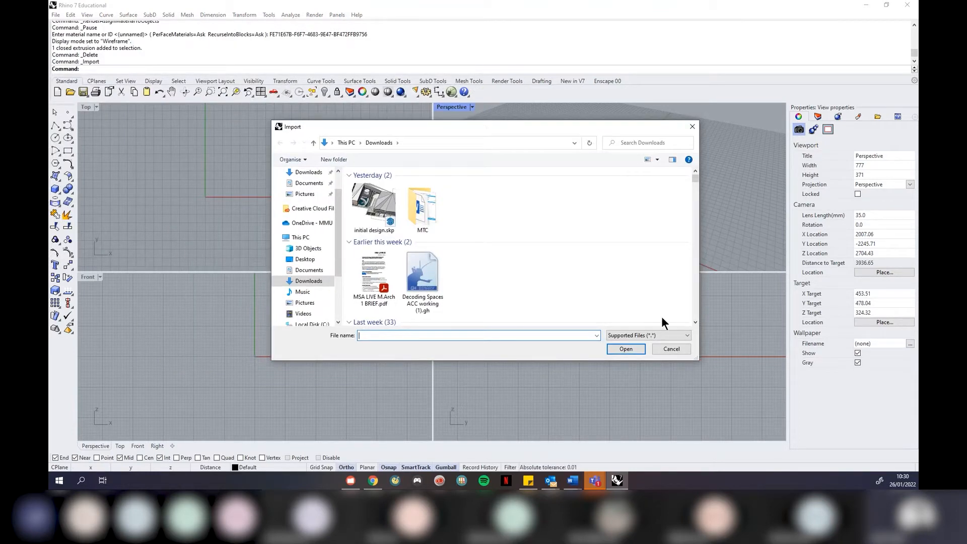
pyautogui.click(660, 335)
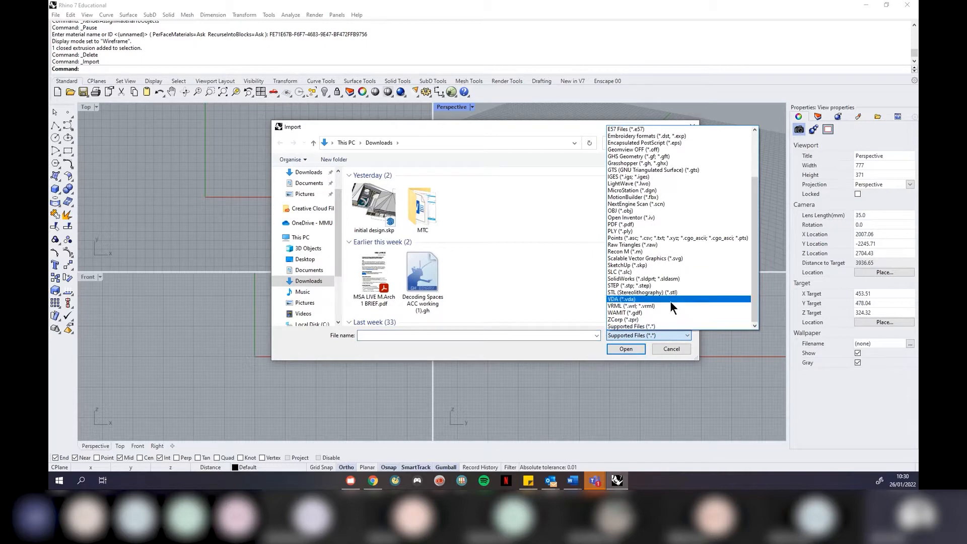
pyautogui.scroll(2, 671, 301)
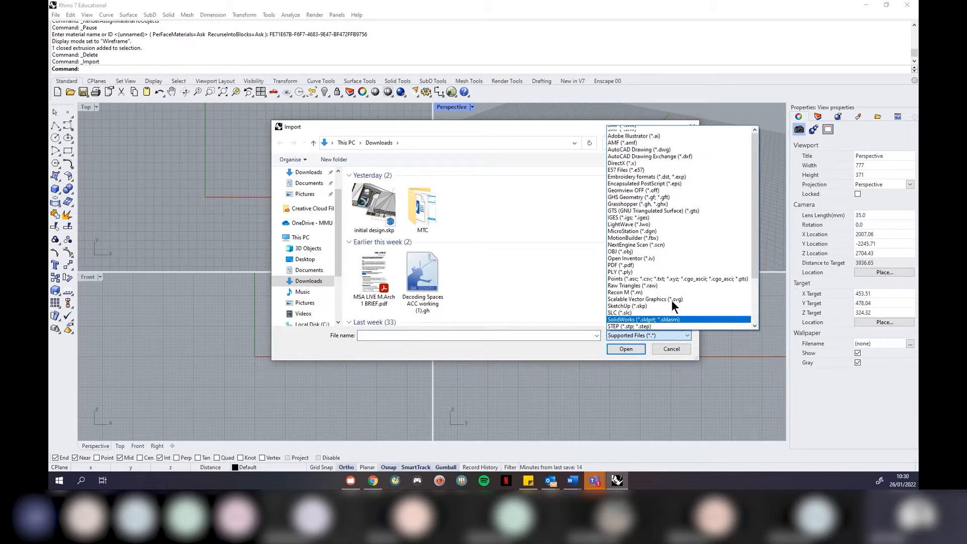
pyautogui.scroll(1, 672, 301)
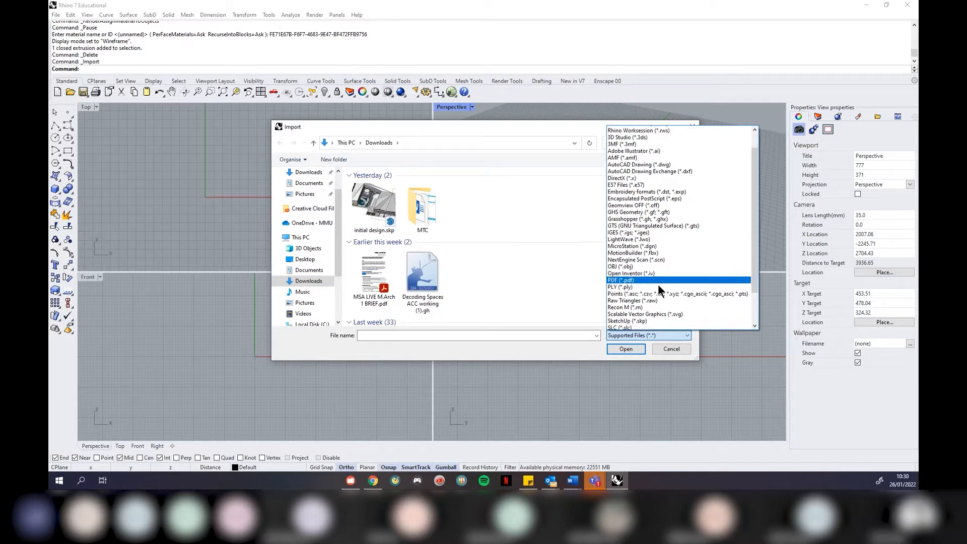
pyautogui.scroll(-3, 658, 285)
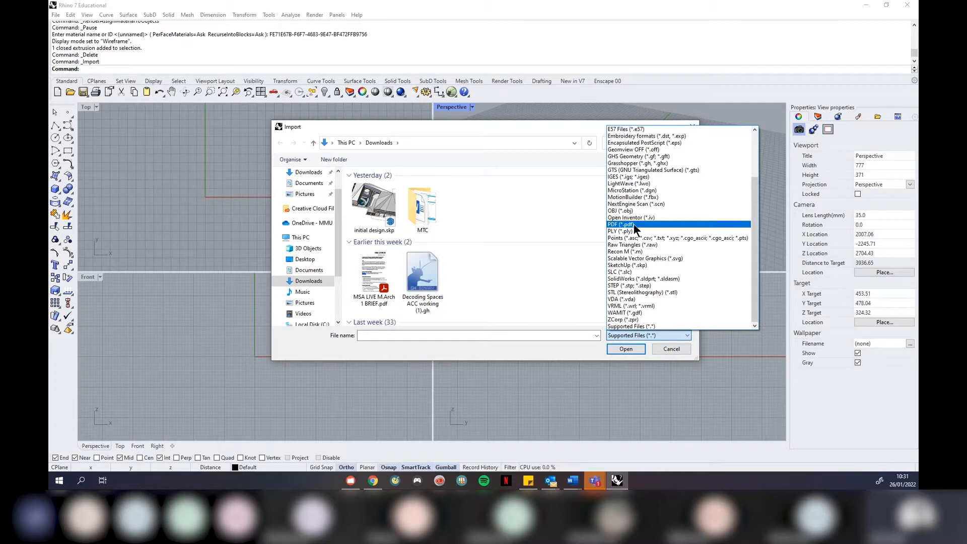
pyautogui.click(552, 129)
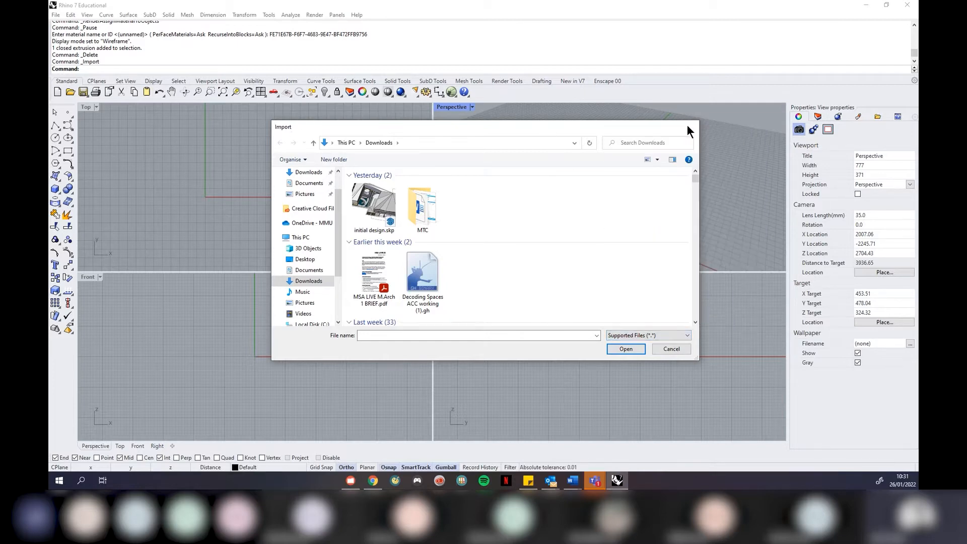
# Cancel the Import dialog without importing any file
pyautogui.click(692, 126)
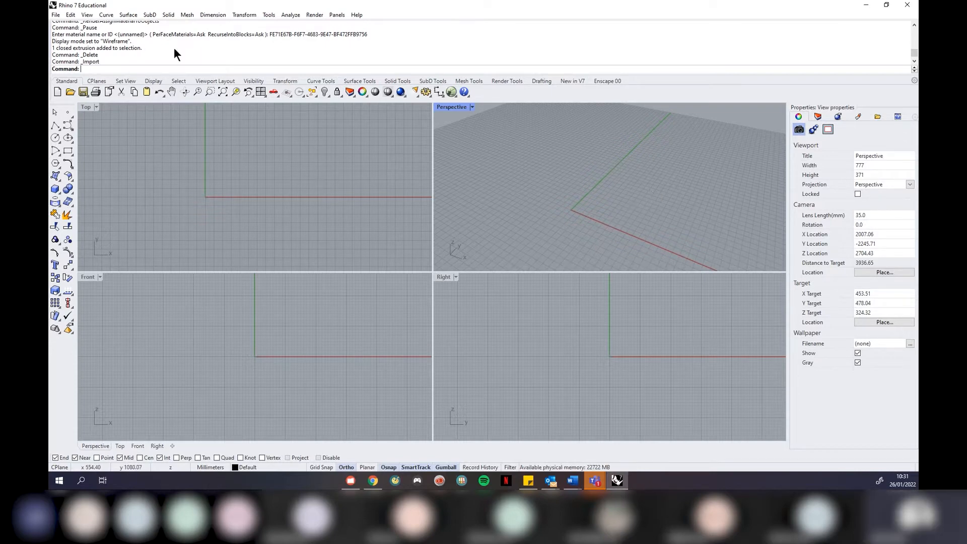
# Open the File menu and move across to the Edit menu
pyautogui.click(54, 14)
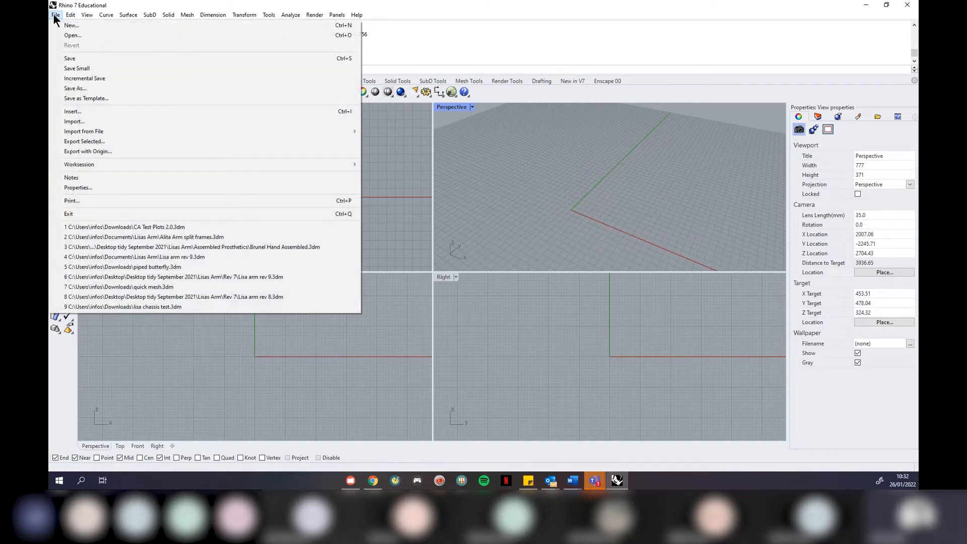
pyautogui.moveTo(69, 15)
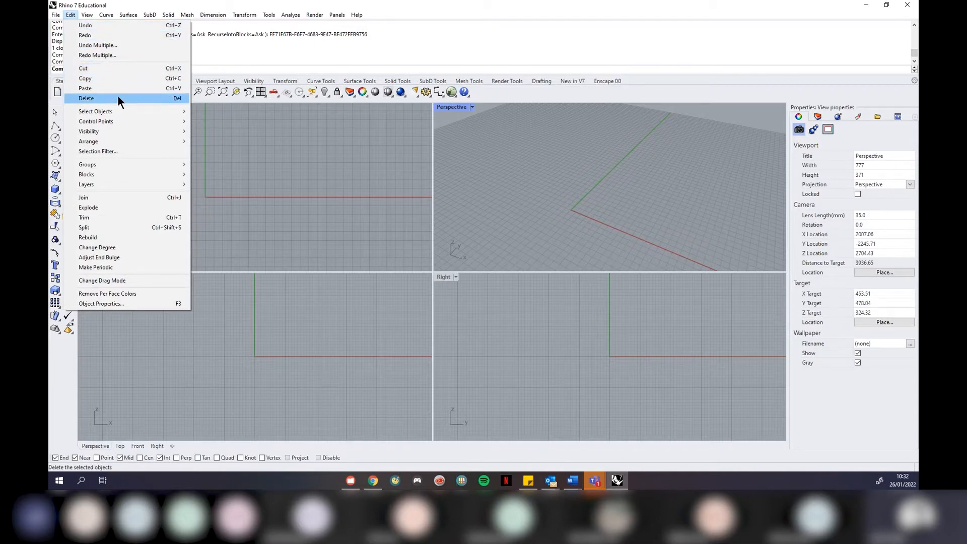
# Browse Edit's Select Objects options, then the View menu's display modes
pyautogui.moveTo(132, 112)
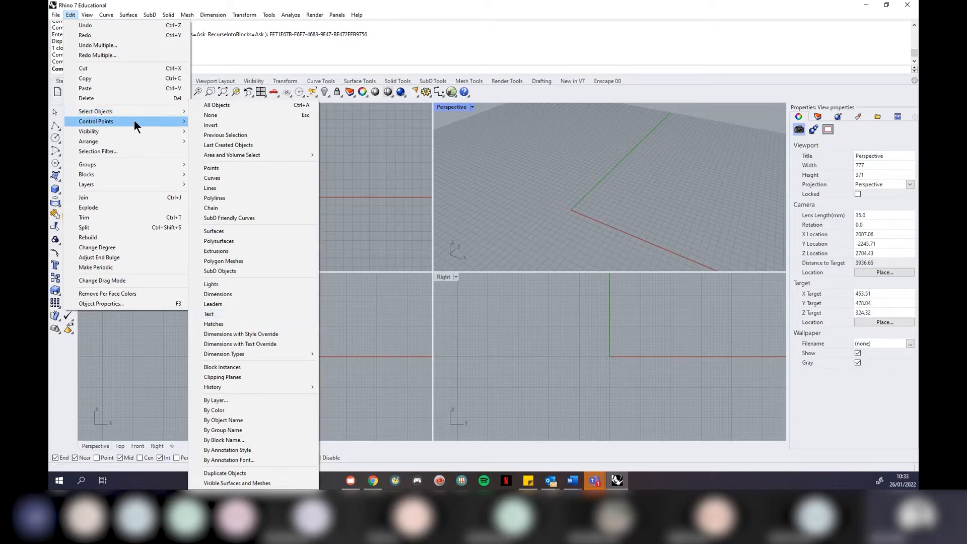
pyautogui.moveTo(177, 111)
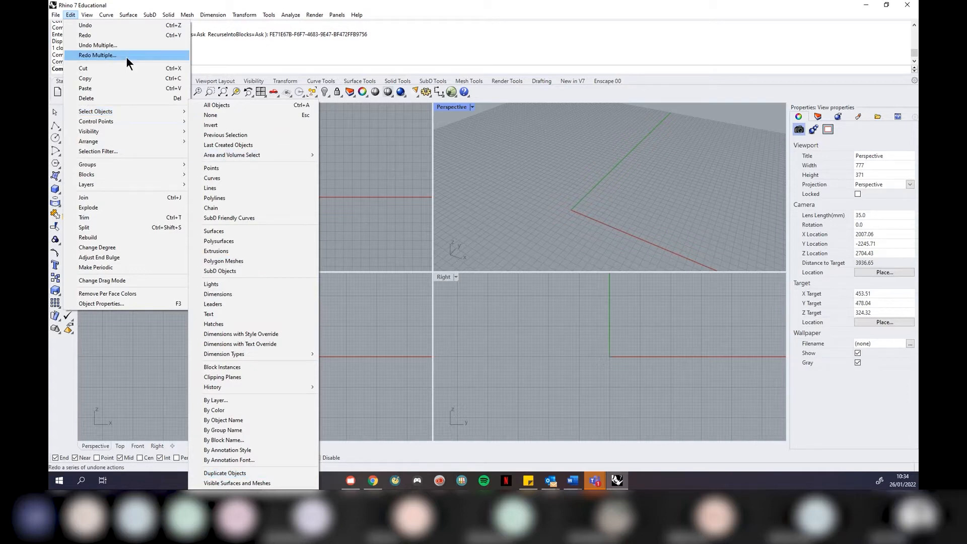
pyautogui.moveTo(86, 16)
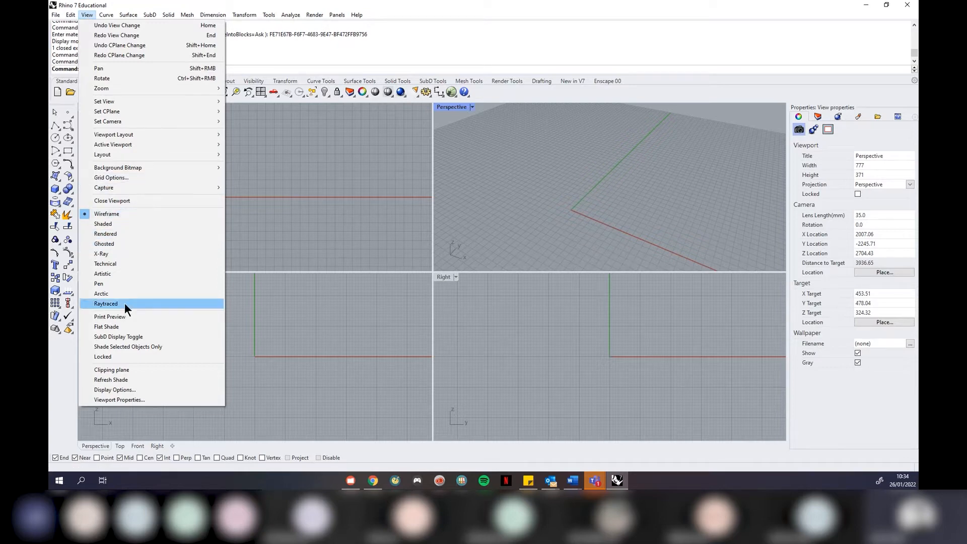
# Show the Surface menu listing Loft, Sweep 1 Rail, Revolve and Curve Network
pyautogui.moveTo(177, 170)
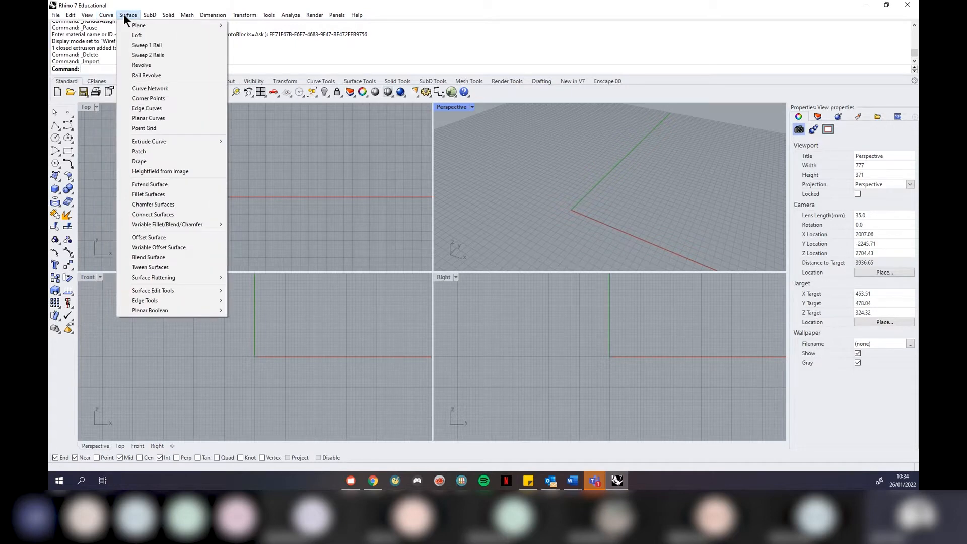
# Browse the Solid menu, then the SubD menu with Pipe, MultiPipe and Bevel
pyautogui.moveTo(169, 16)
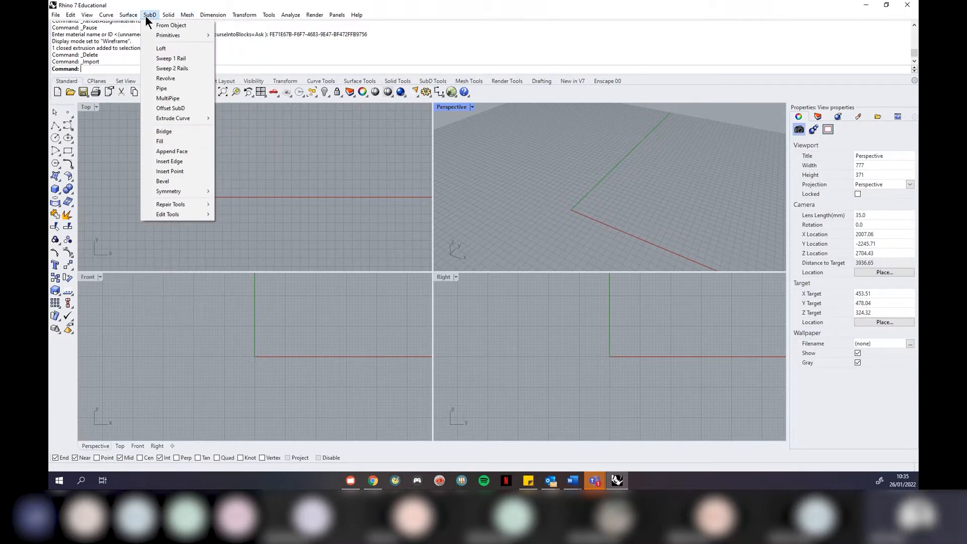
# Dismiss the SubD command list by clicking in the Top viewport, making Top active
pyautogui.click(293, 168)
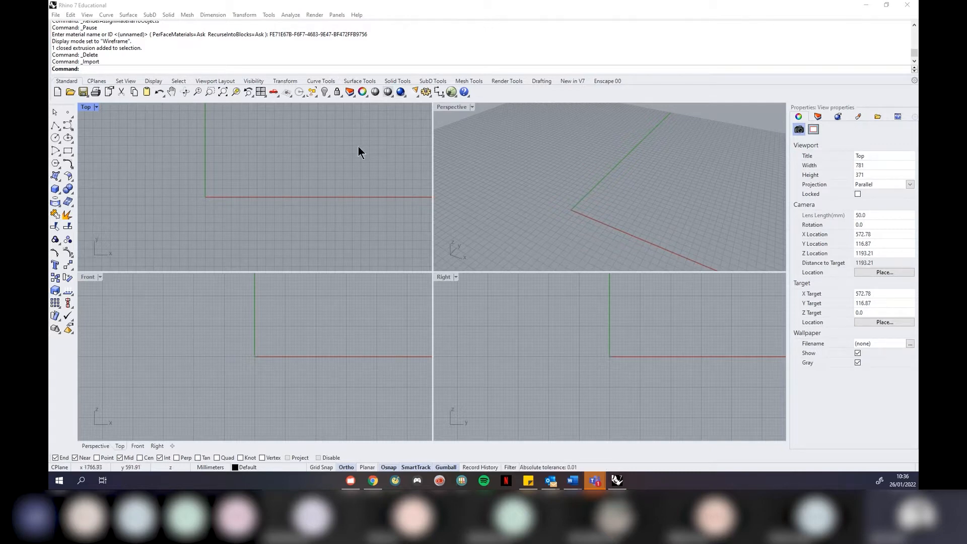
# In Perspective, draw a torus centred at the origin with radii 349.04 and 133.53
pyautogui.click(499, 239)
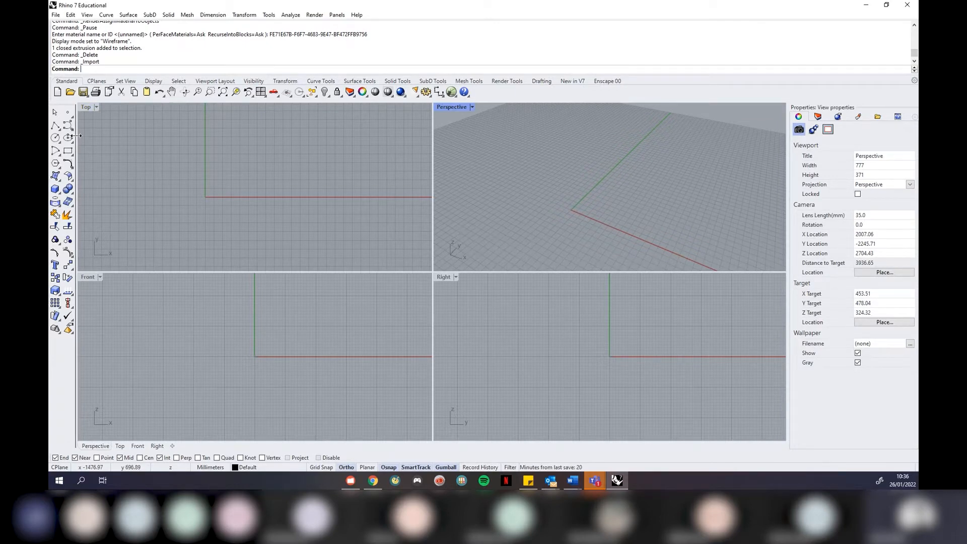
pyautogui.click(56, 190)
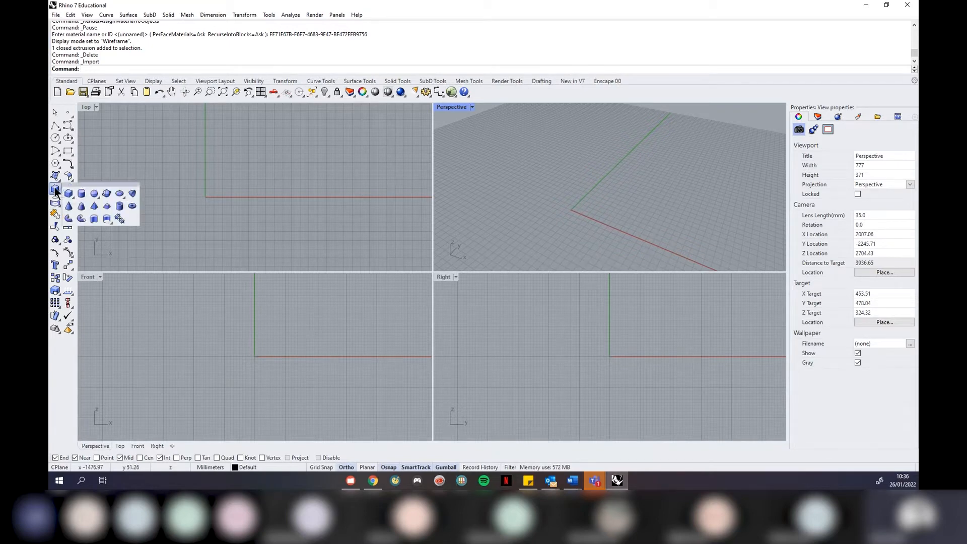
pyautogui.click(134, 207)
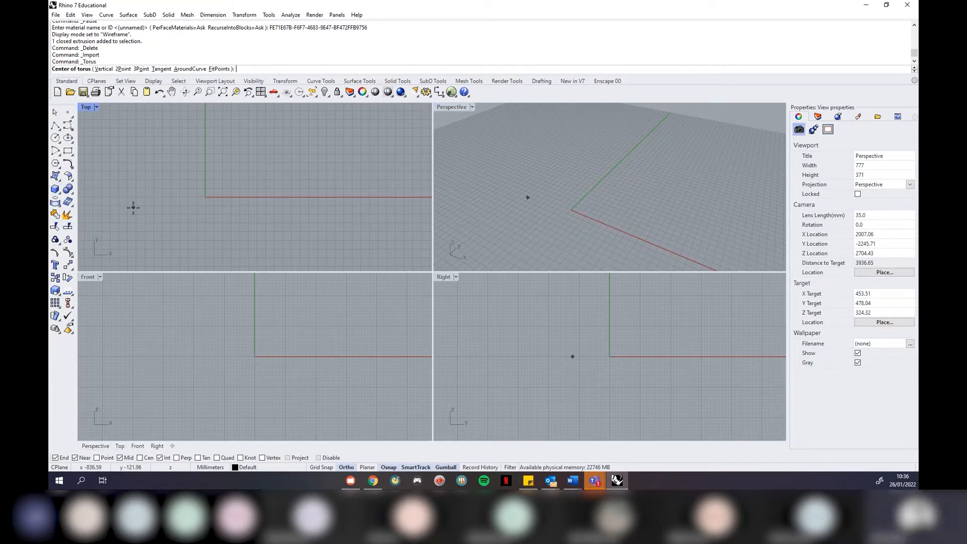
pyautogui.click(570, 211)
pyautogui.click(495, 198)
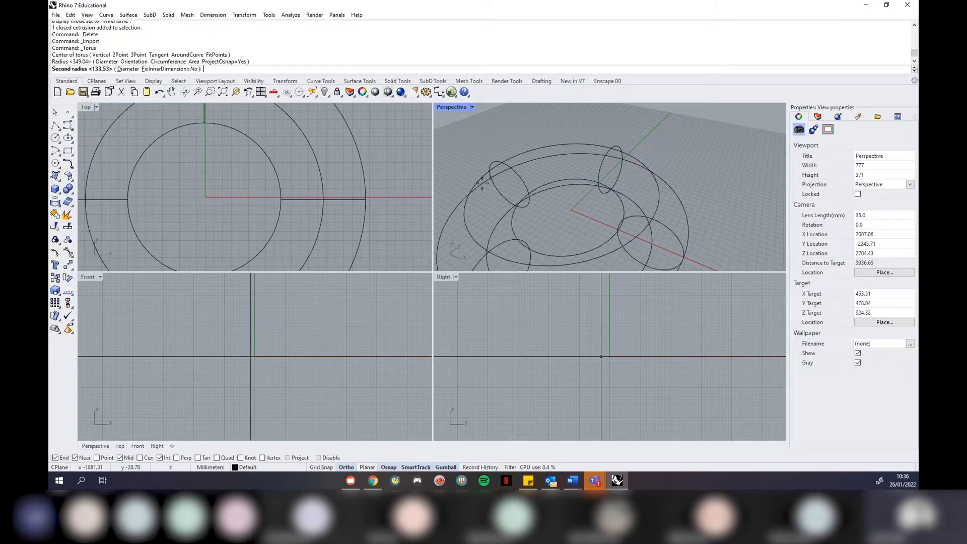
pyautogui.click(480, 185)
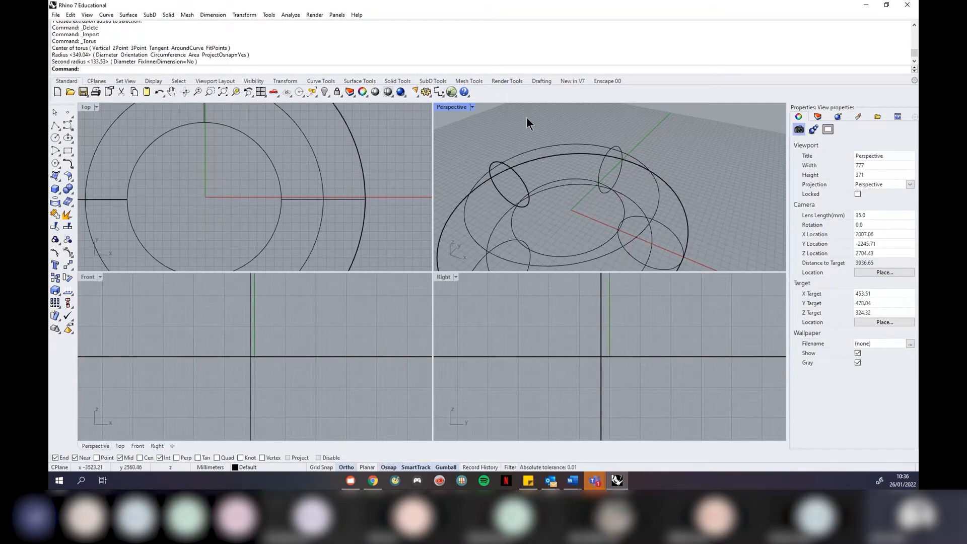
pyautogui.scroll(-5, 527, 117)
# Switch the Perspective viewport to Shaded display and orbit around the torus
pyautogui.click(472, 107)
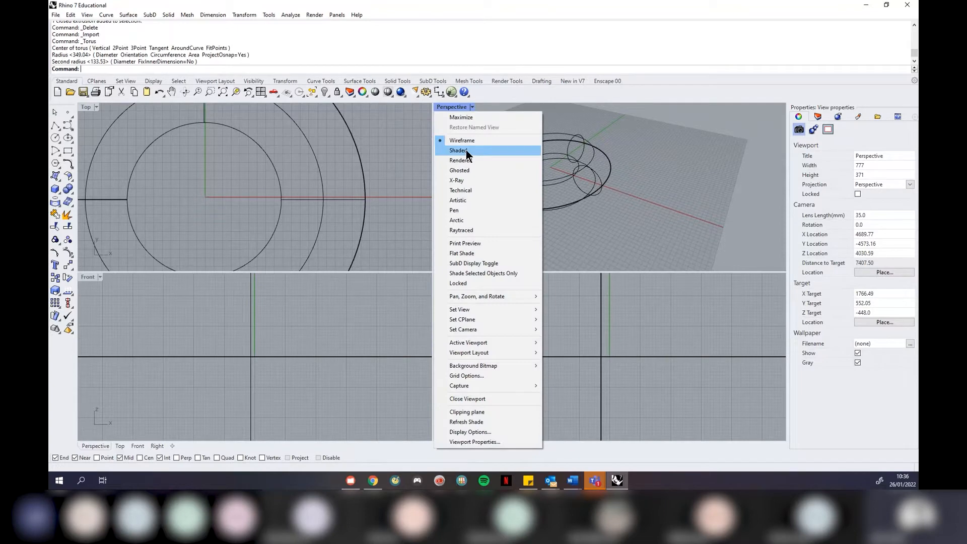
pyautogui.click(466, 147)
pyautogui.moveTo(488, 186); pyautogui.dragTo(516, 198, button='right')
# Maximize the Perspective viewport and orbit around the shaded torus, including from below
pyautogui.scroll(2, 473, 199)
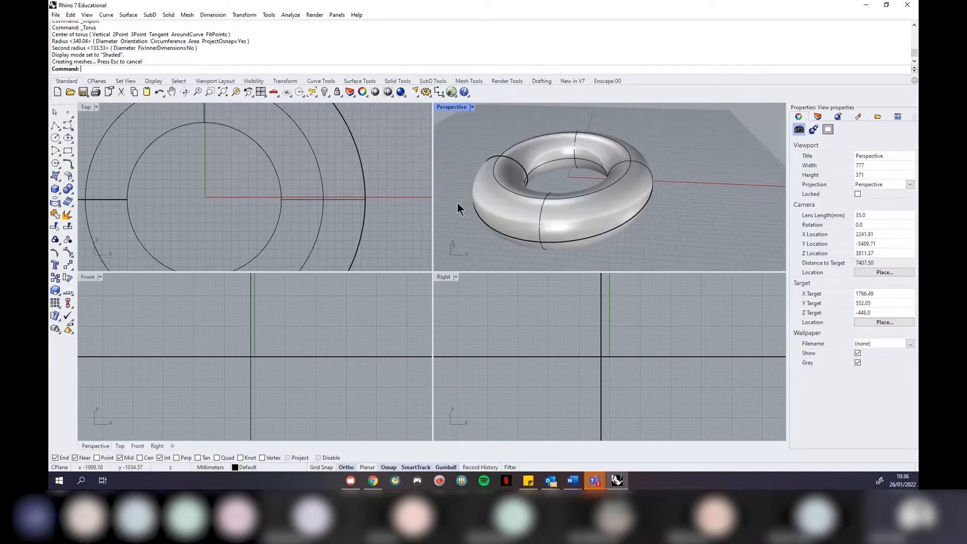
pyautogui.click(473, 114)
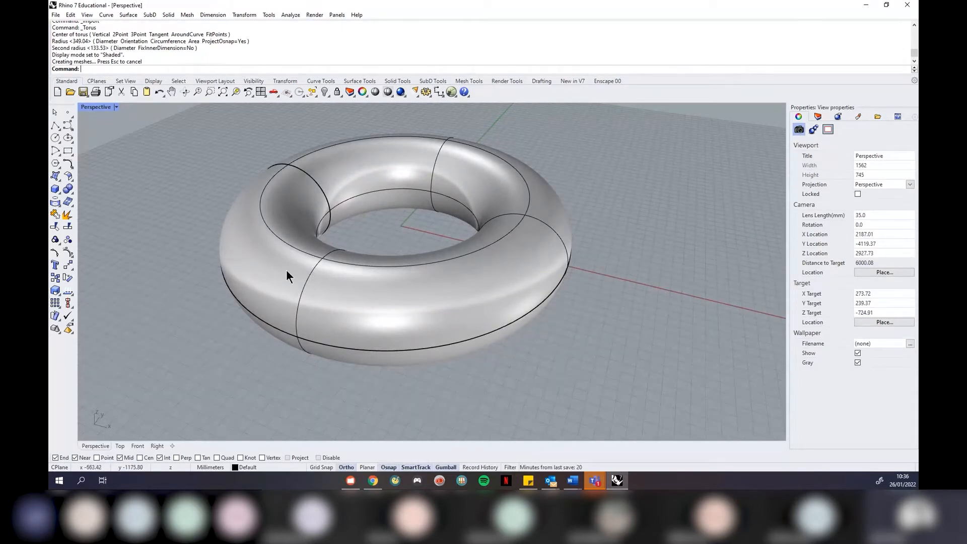
pyautogui.scroll(2, 297, 312)
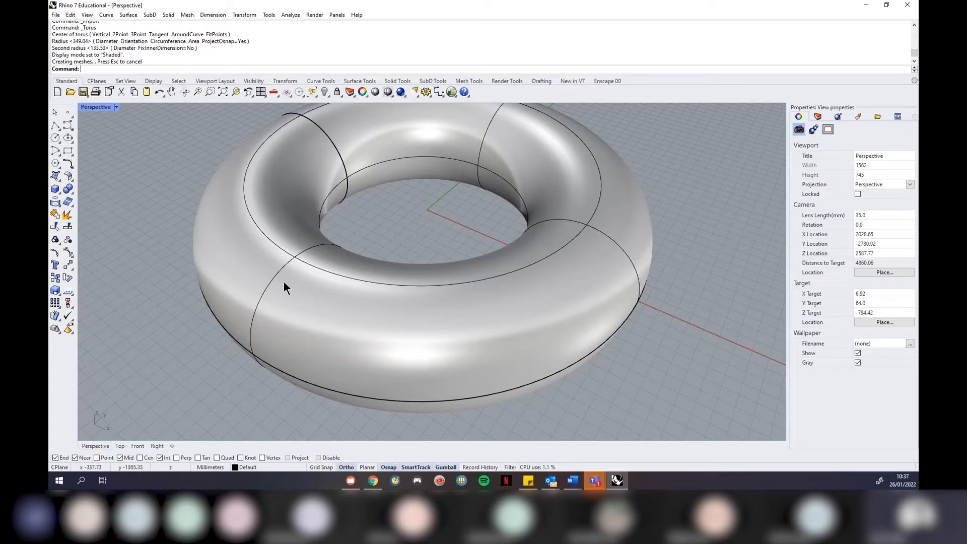
pyautogui.moveTo(307, 200); pyautogui.dragTo(335, 231, button='right')
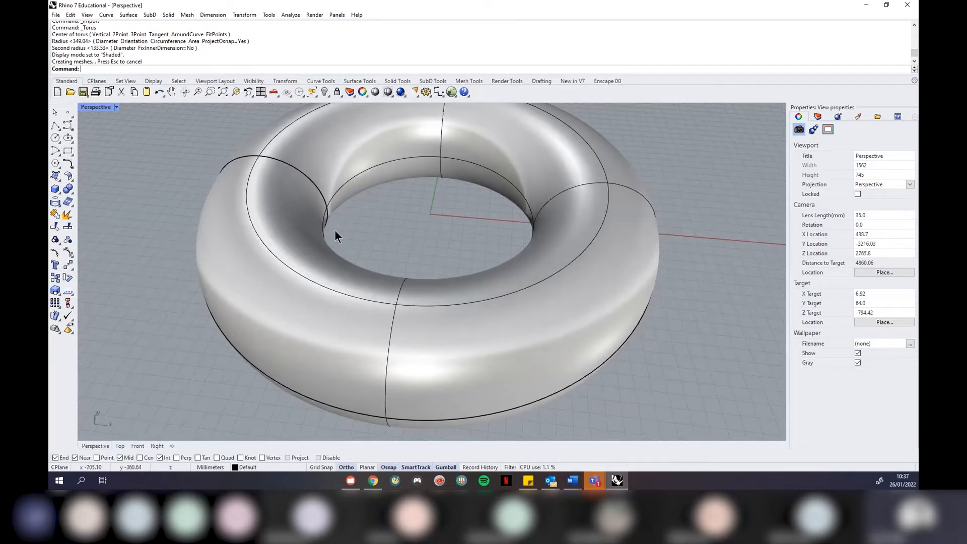
pyautogui.moveTo(527, 285); pyautogui.dragTo(439, 274, button='right')
pyautogui.scroll(-4, 434, 209)
pyautogui.scroll(2, 452, 215)
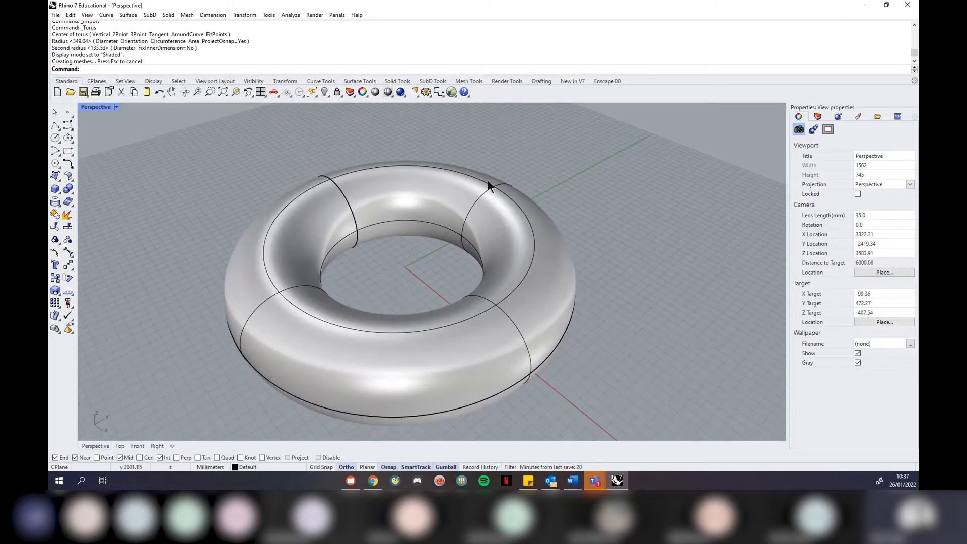
pyautogui.moveTo(260, 377); pyautogui.dragTo(385, 282, button='right')
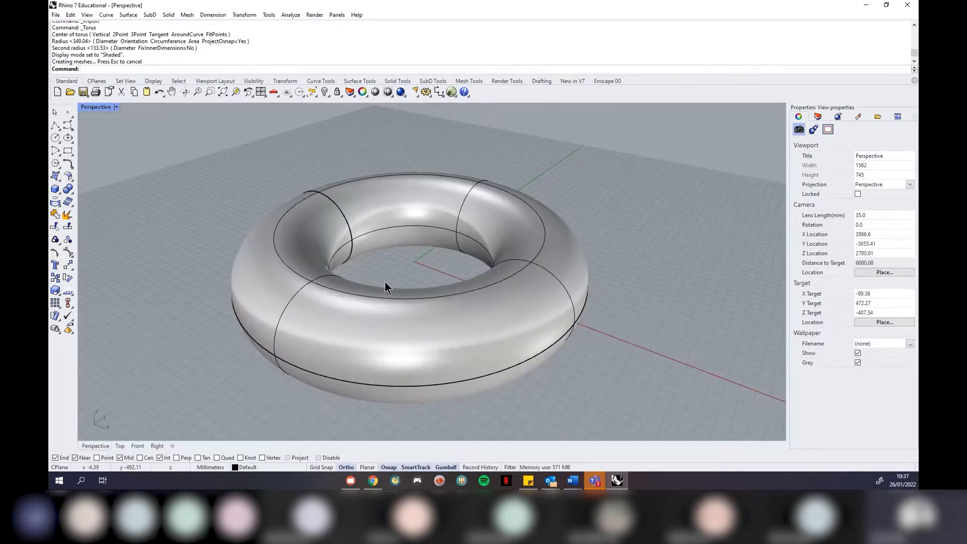
pyautogui.scroll(-2, 663, 210)
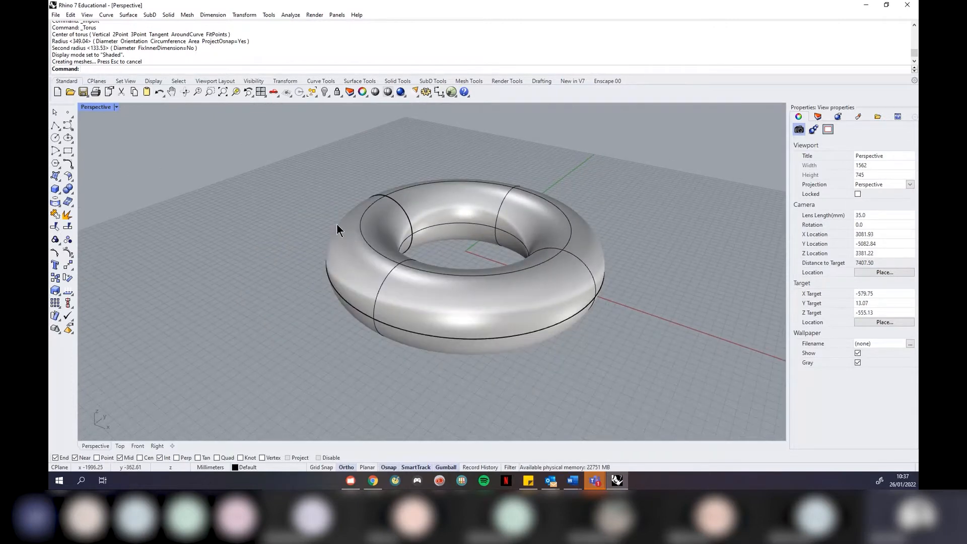
pyautogui.click(95, 107)
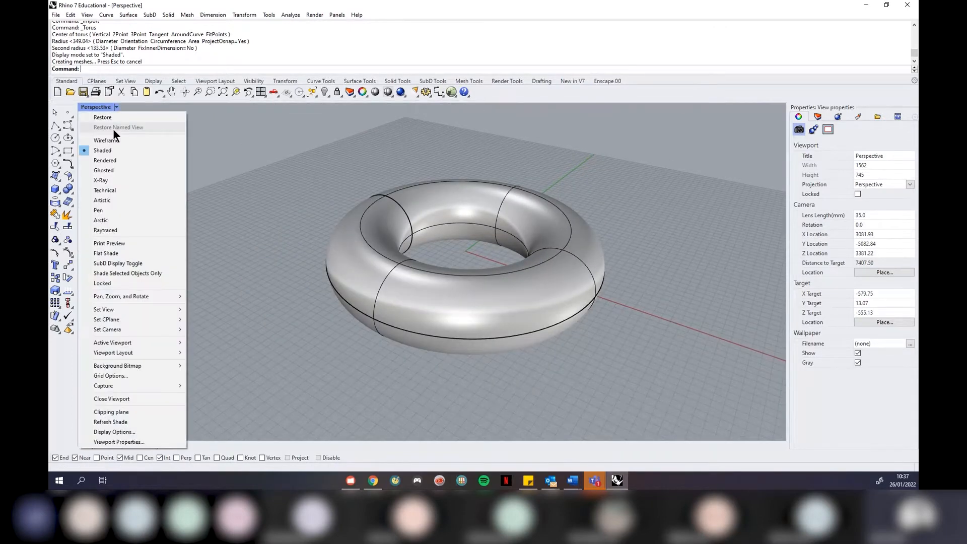
pyautogui.click(121, 140)
pyautogui.moveTo(512, 209); pyautogui.dragTo(383, 268, button='right')
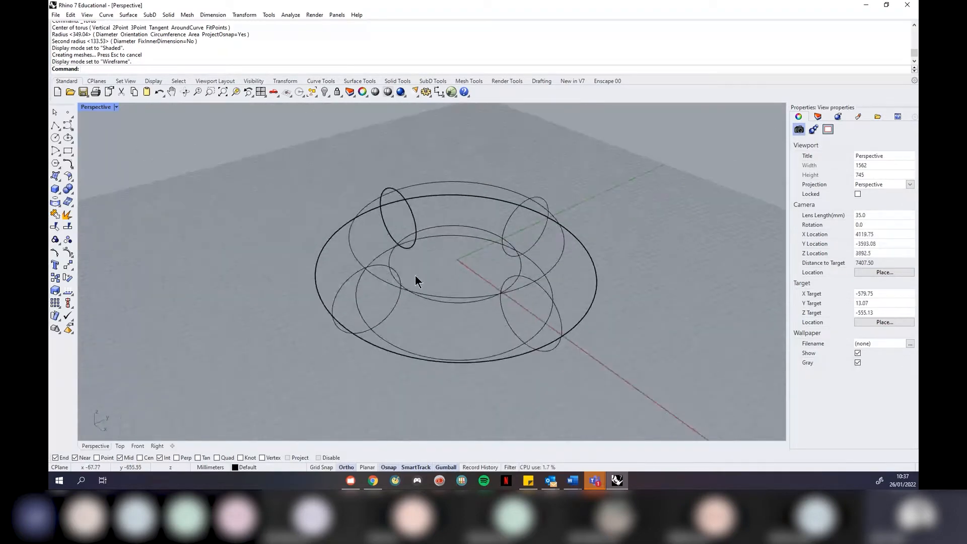
pyautogui.click(116, 107)
pyautogui.click(114, 150)
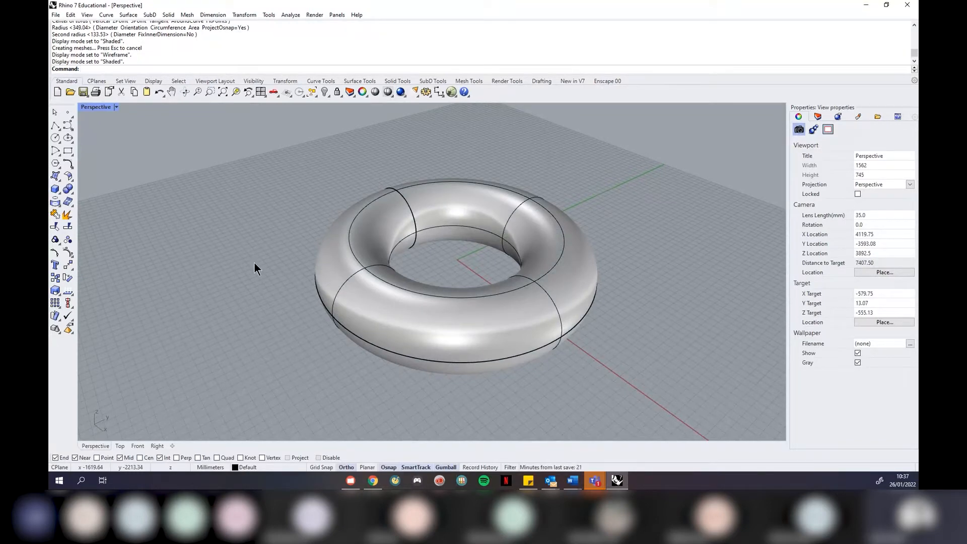
pyautogui.click(365, 262)
# Create a polygon mesh of the torus (24521 points, 24192 polygons) via Mesh > From NURBS Object
pyautogui.click(187, 14)
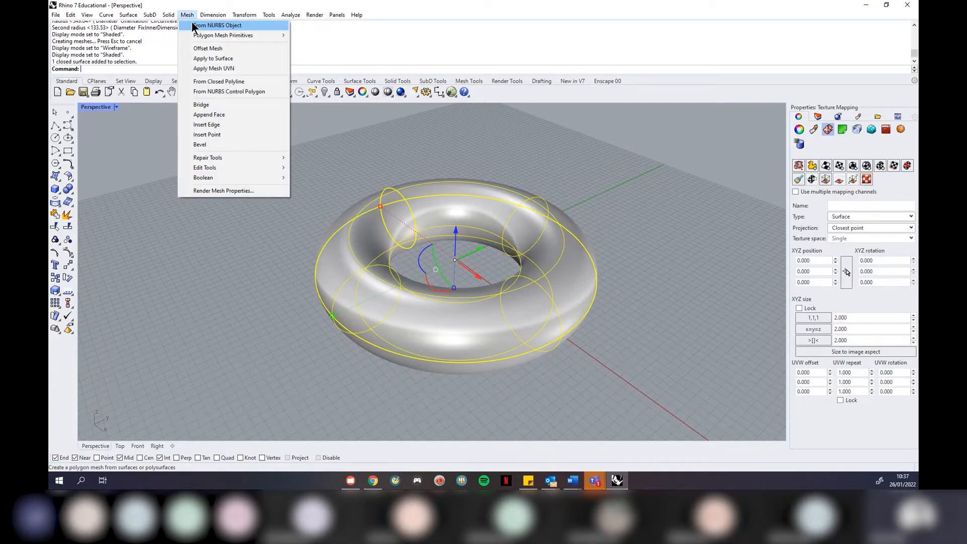
pyautogui.click(192, 22)
pyautogui.click(315, 217)
pyautogui.scroll(-2, 351, 285)
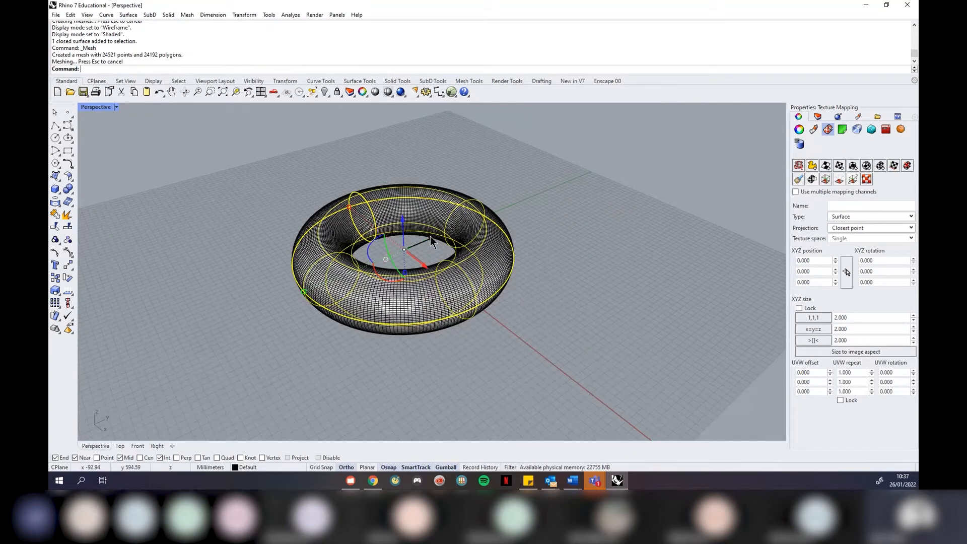
# Drag the original surface torus along the green axis to sit beside its mesh copy
pyautogui.moveTo(431, 236); pyautogui.dragTo(618, 160)
pyautogui.click(571, 283)
pyautogui.scroll(-3, 312, 292)
pyautogui.scroll(6, 515, 197)
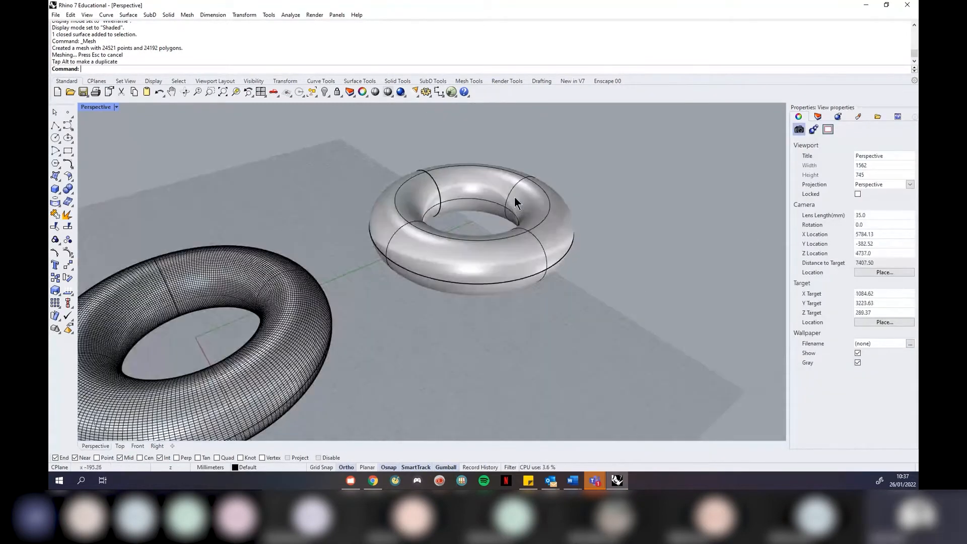
pyautogui.click(533, 192)
pyautogui.scroll(-2, 635, 212)
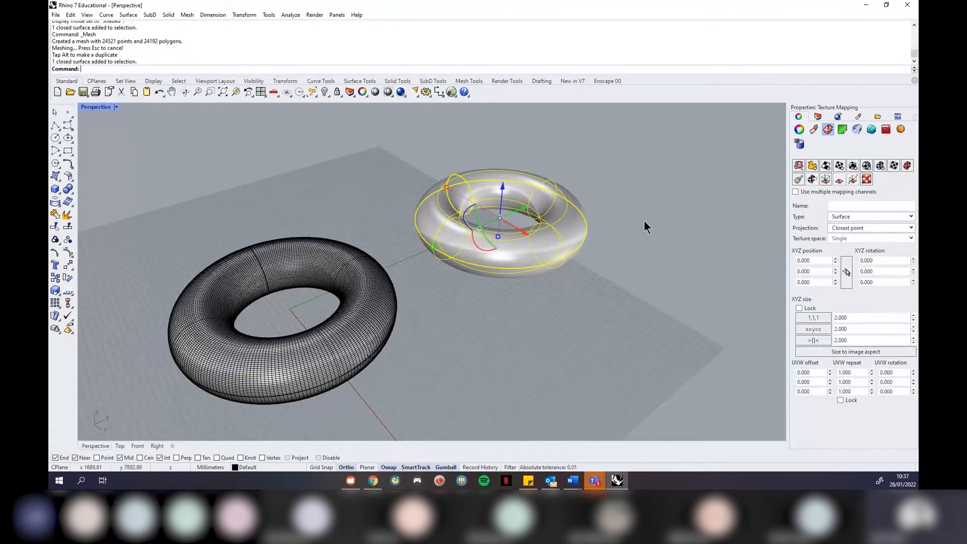
pyautogui.click(414, 308)
pyautogui.scroll(-2, 319, 309)
pyautogui.scroll(4, 285, 367)
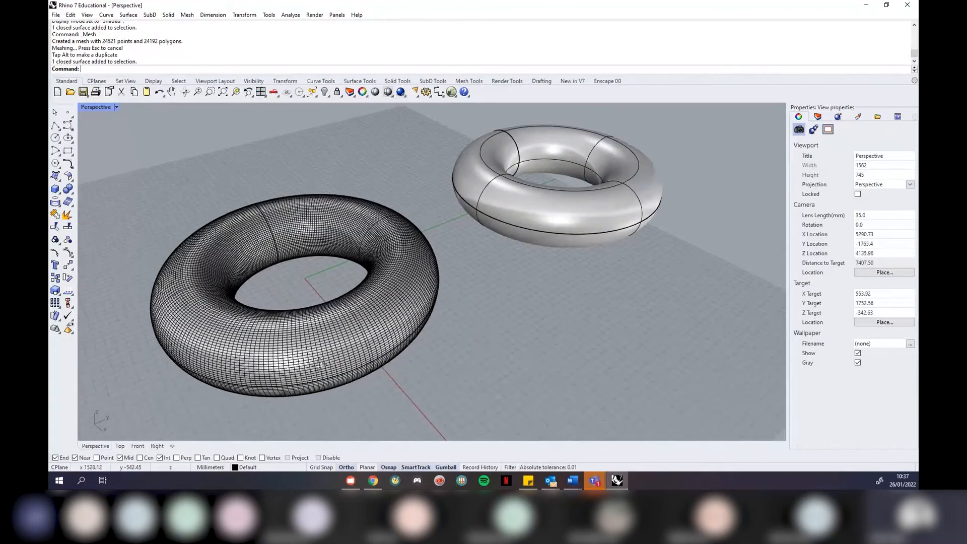
pyautogui.moveTo(313, 326); pyautogui.dragTo(274, 317, button='right')
pyautogui.scroll(6, 368, 311)
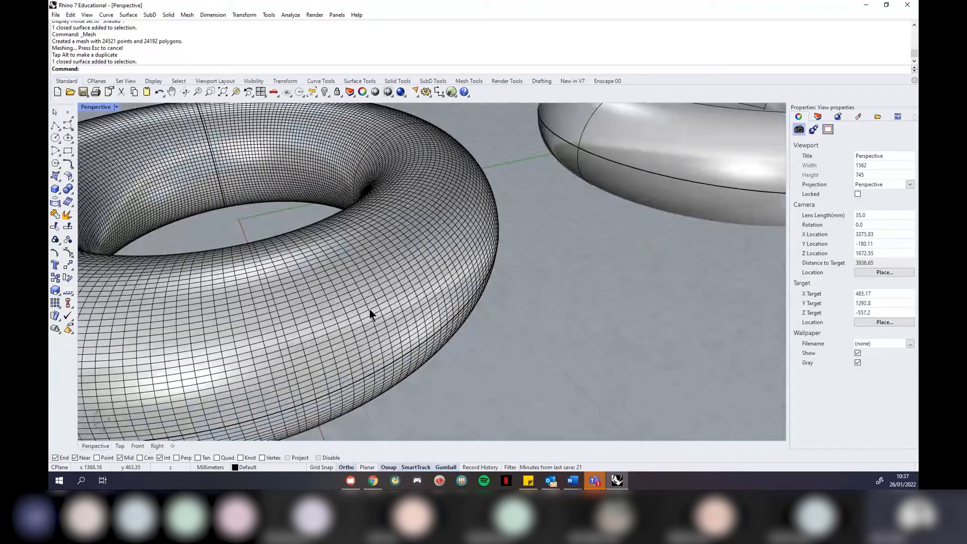
pyautogui.scroll(3, 355, 307)
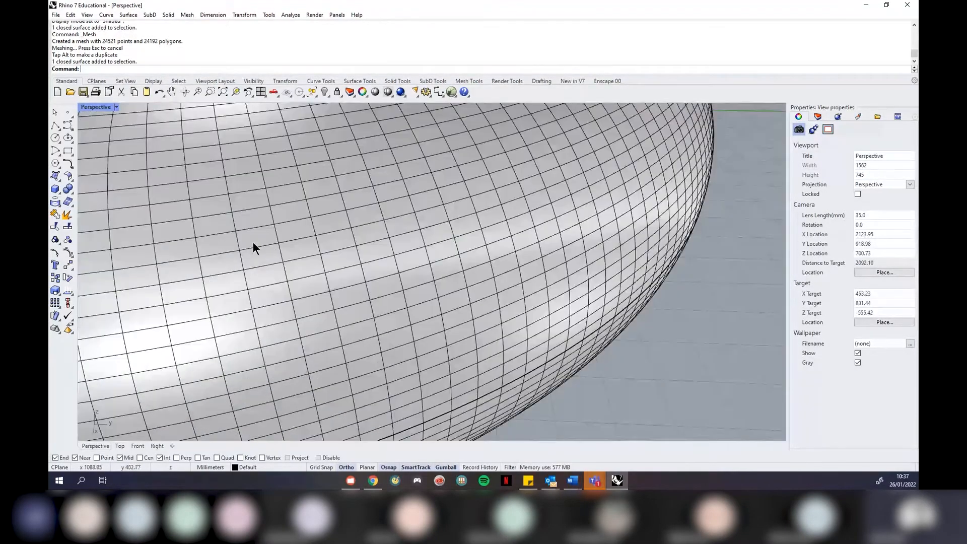
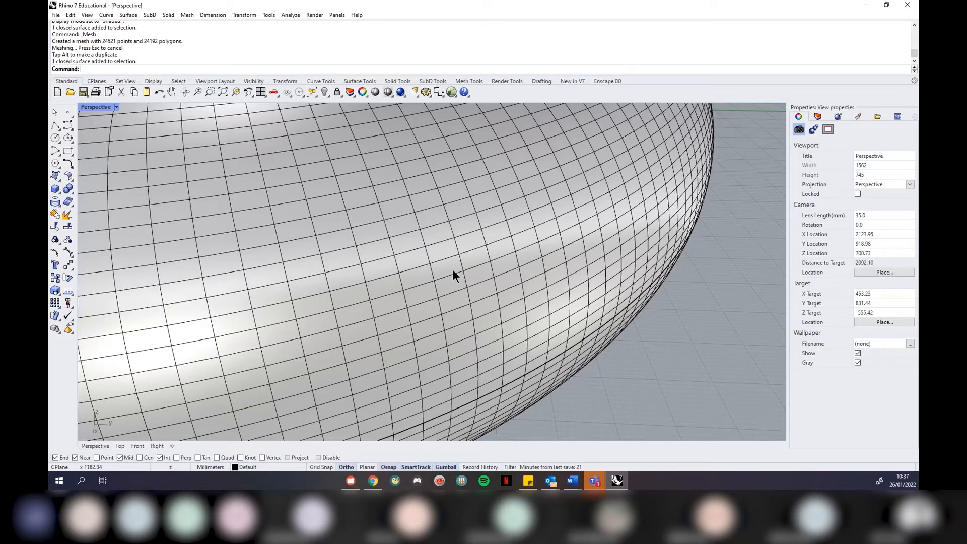
# Zoom out to frame the meshed torus and bring up the Mesh menu
pyautogui.scroll(-5, 453, 272)
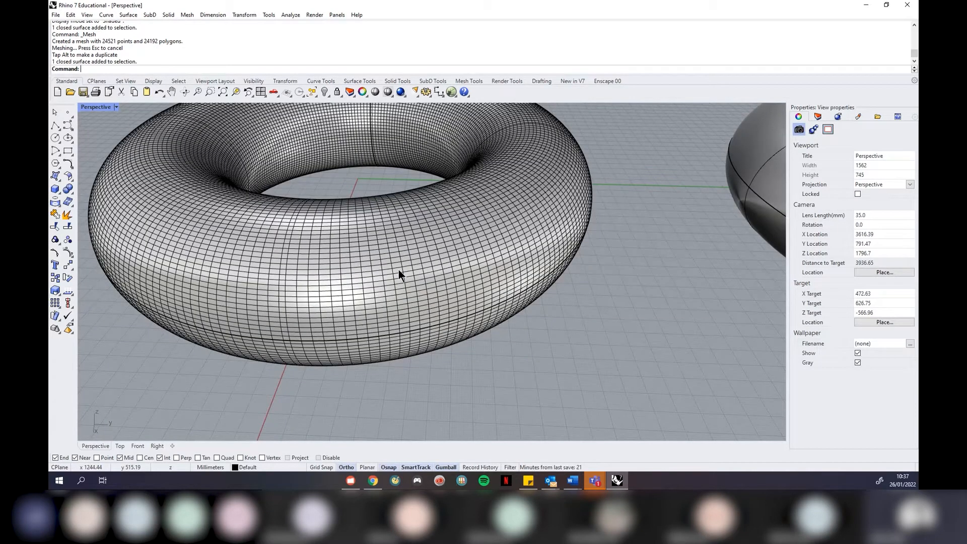
pyautogui.scroll(2, 325, 261)
pyautogui.click(187, 15)
# Extract four picked faces from the torus mesh with Extract Faces and delete them
pyautogui.moveTo(240, 166)
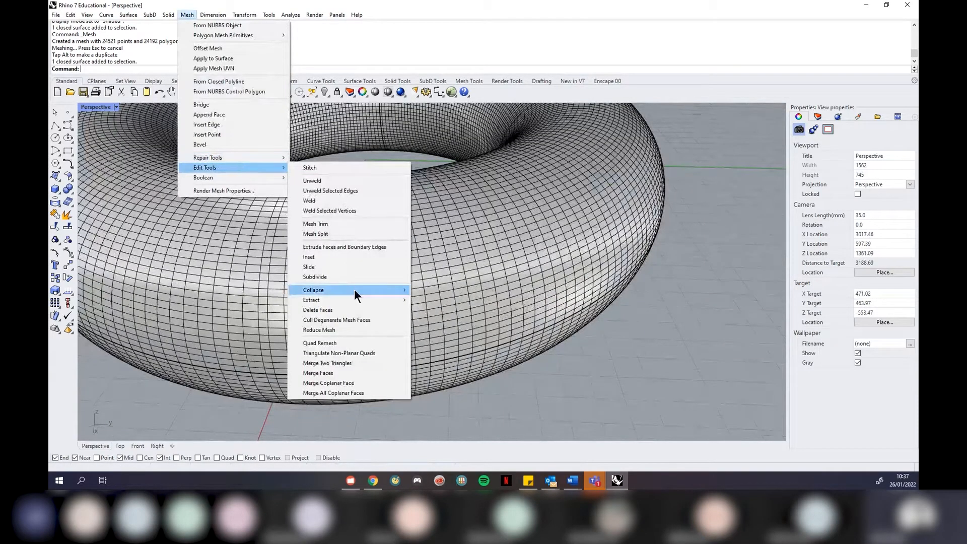
pyautogui.moveTo(355, 301)
pyautogui.click(439, 362)
pyautogui.click(431, 282)
pyautogui.scroll(15, 427, 285)
pyautogui.click(173, 229)
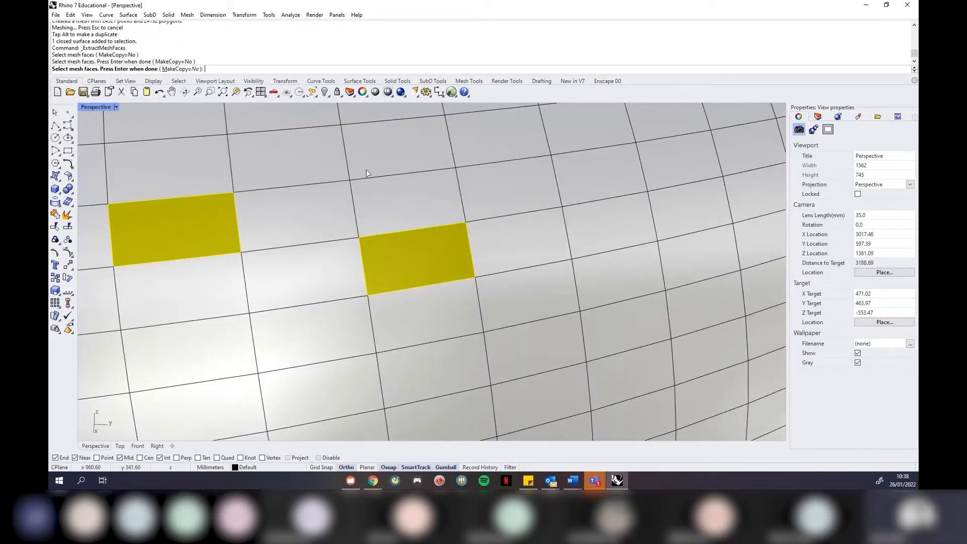
pyautogui.click(587, 129)
pyautogui.click(627, 267)
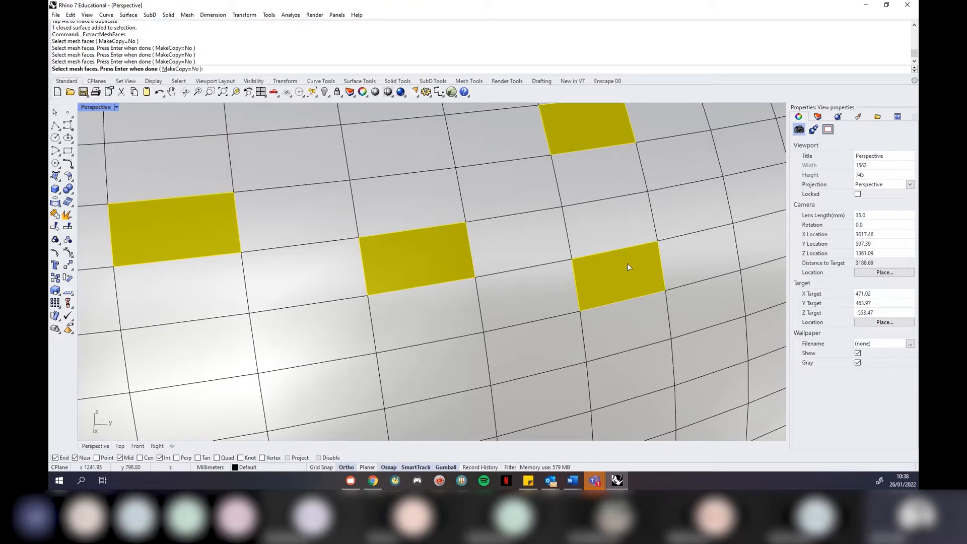
pyautogui.press('Return')
pyautogui.press('Delete')
# Orbit and zoom around both tori to inspect the four new holes
pyautogui.scroll(-5, 485, 286)
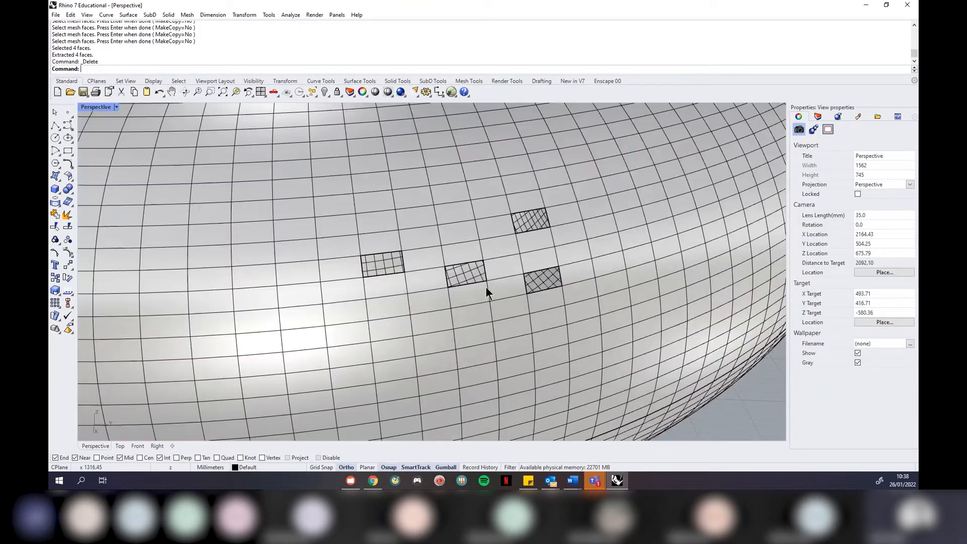
pyautogui.scroll(4, 541, 231)
pyautogui.moveTo(541, 231); pyautogui.dragTo(537, 221, button='right')
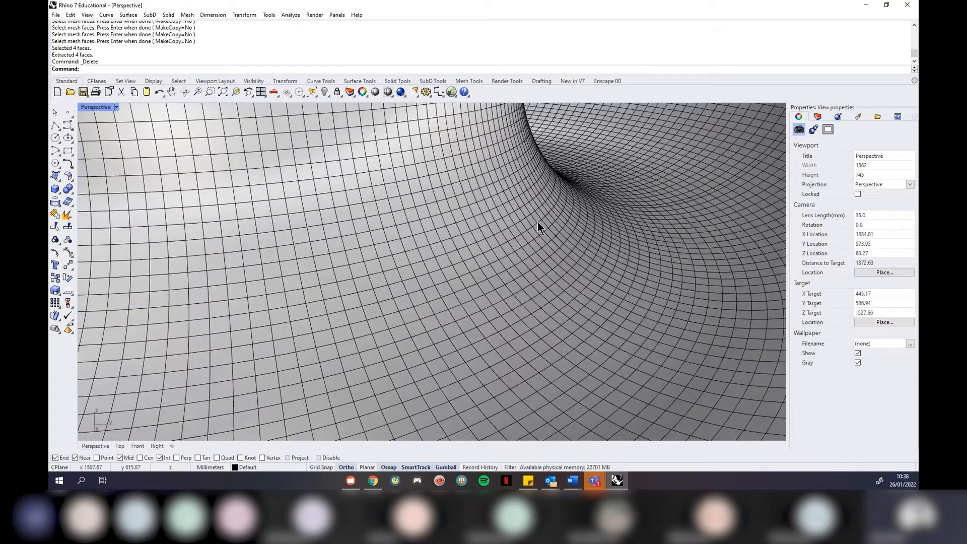
pyautogui.scroll(2, 606, 187)
pyautogui.moveTo(607, 186); pyautogui.dragTo(582, 129, button='right')
pyautogui.scroll(2, 582, 129)
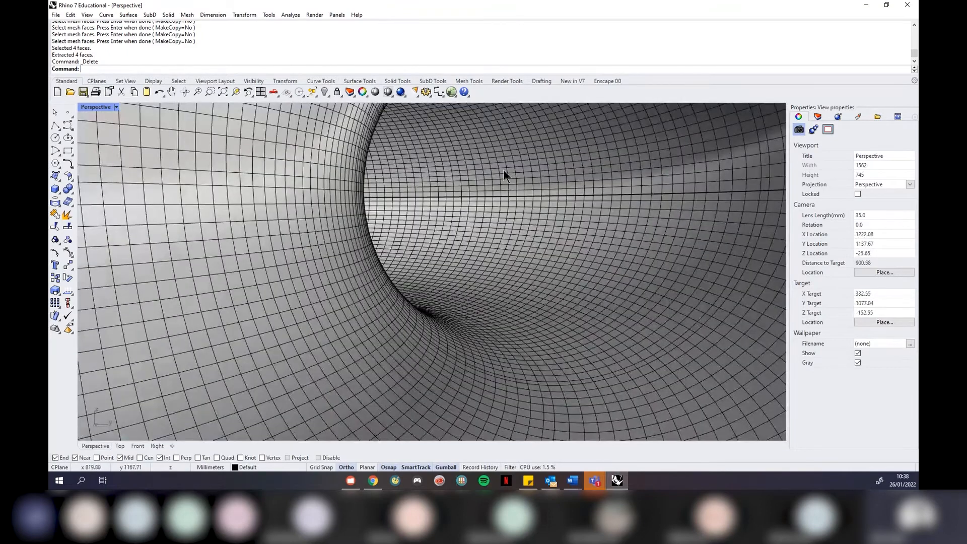
pyautogui.moveTo(503, 170); pyautogui.dragTo(521, 162, button='right')
pyautogui.scroll(2, 527, 159)
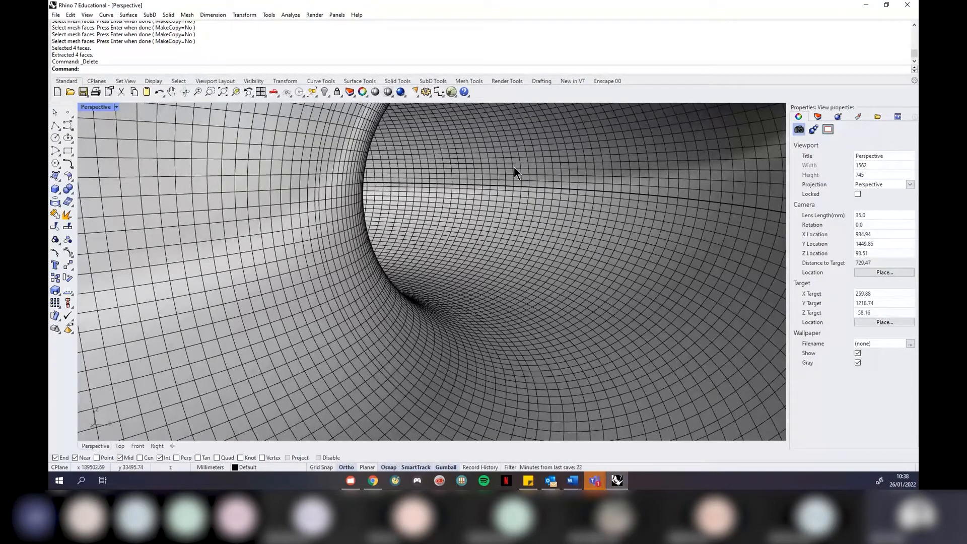
pyautogui.scroll(-10, 428, 272)
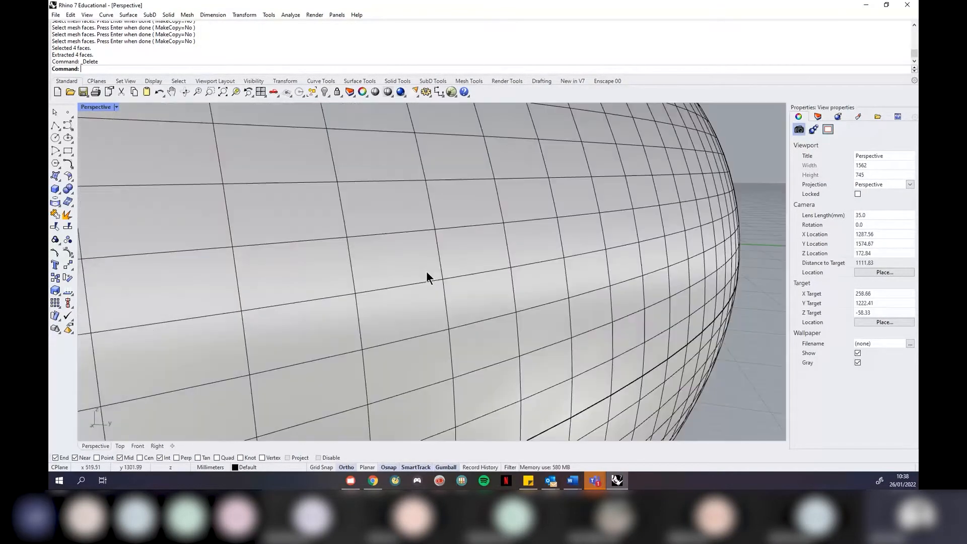
pyautogui.moveTo(478, 238); pyautogui.dragTo(482, 312, button='right')
pyautogui.scroll(-4, 394, 227)
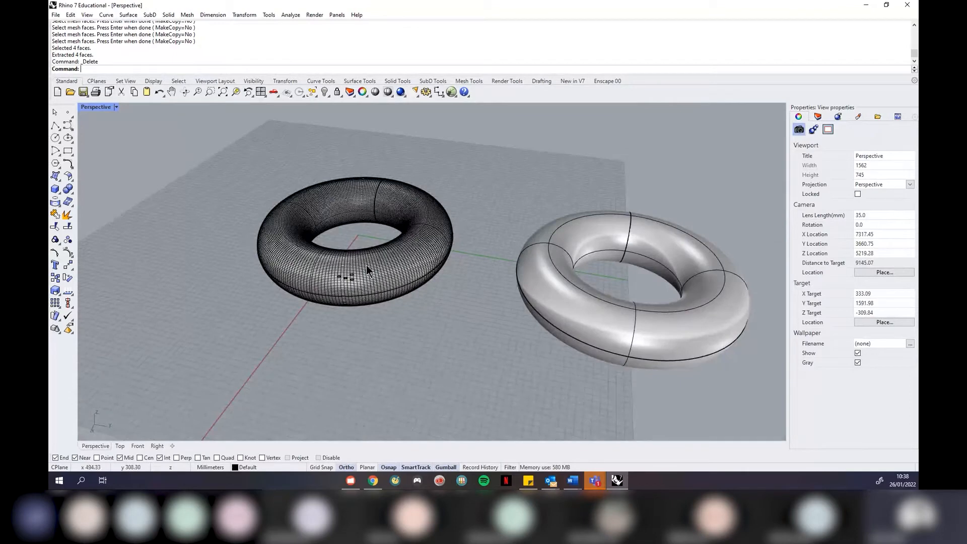
pyautogui.scroll(-4, 303, 220)
pyautogui.moveTo(302, 220); pyautogui.dragTo(396, 239, button='right')
pyautogui.scroll(2, 433, 253)
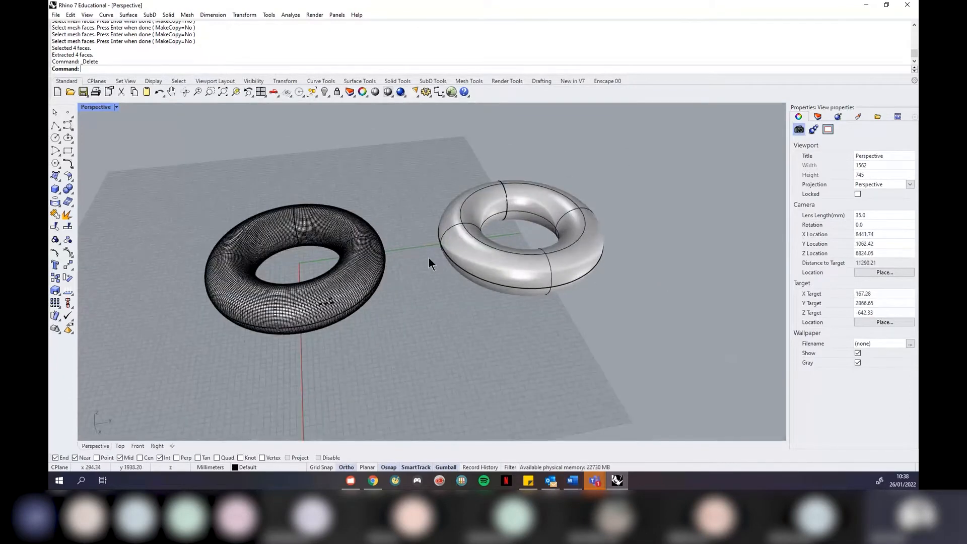
pyautogui.scroll(4, 546, 226)
pyautogui.scroll(-1, 555, 228)
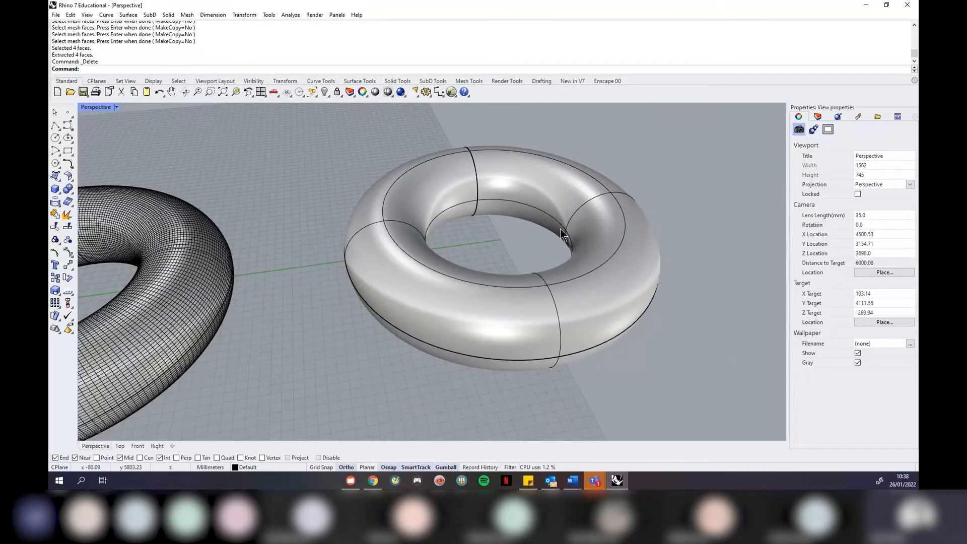
pyautogui.scroll(-2, 560, 228)
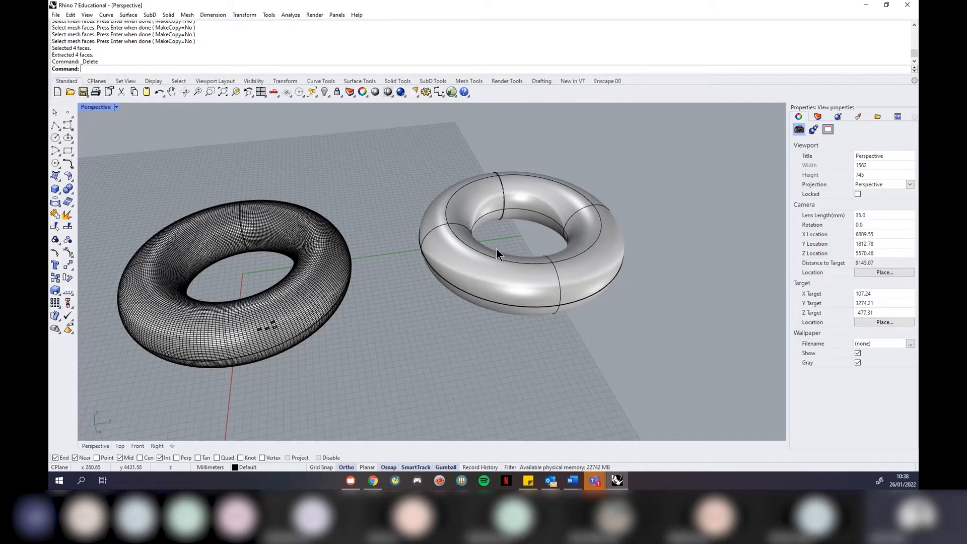
pyautogui.scroll(-2, 501, 241)
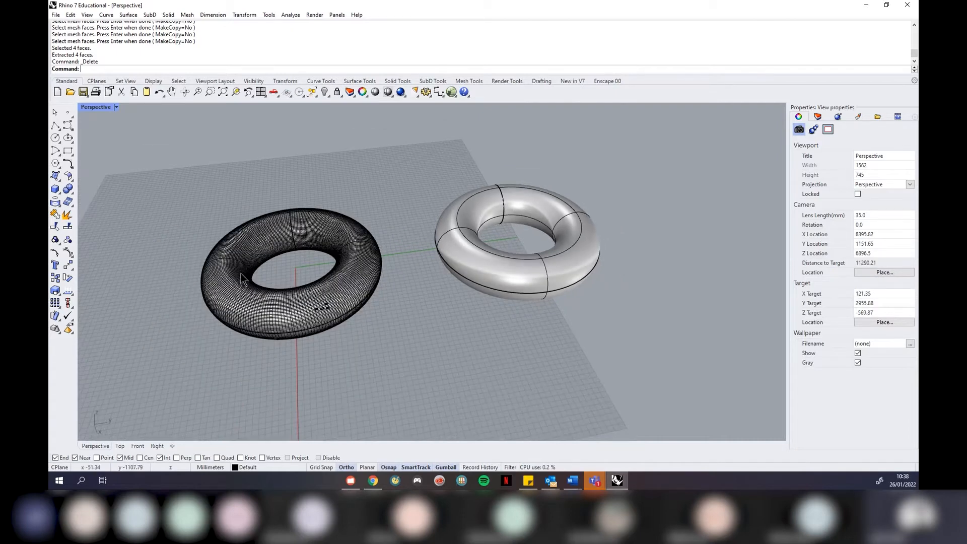
pyautogui.scroll(2, 267, 271)
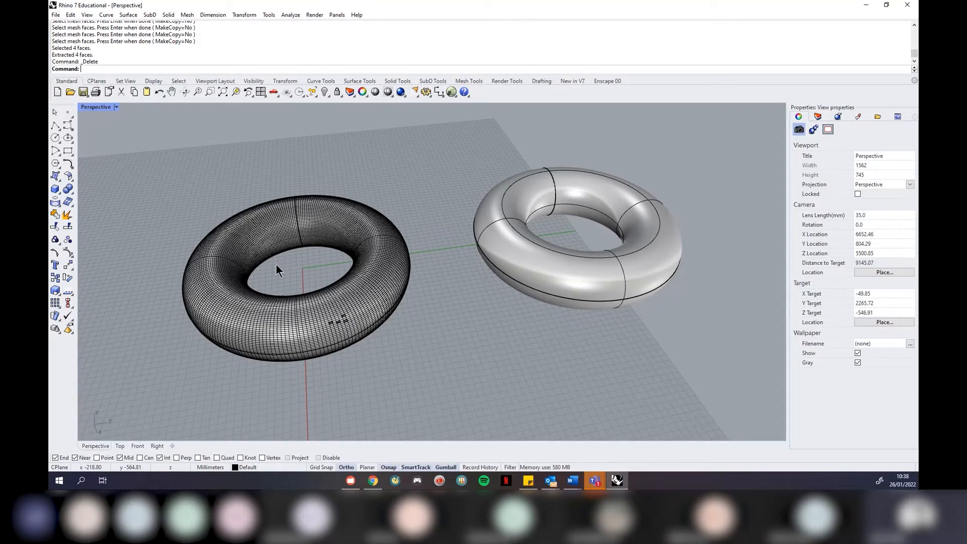
pyautogui.scroll(2, 600, 196)
pyautogui.click(627, 190)
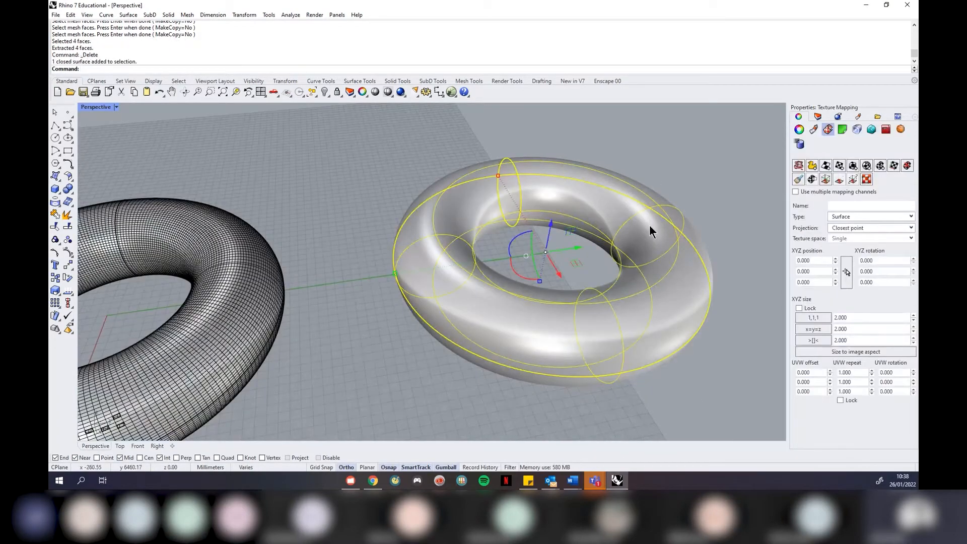
pyautogui.scroll(-3, 635, 222)
pyautogui.scroll(2, 374, 226)
pyautogui.click(376, 227)
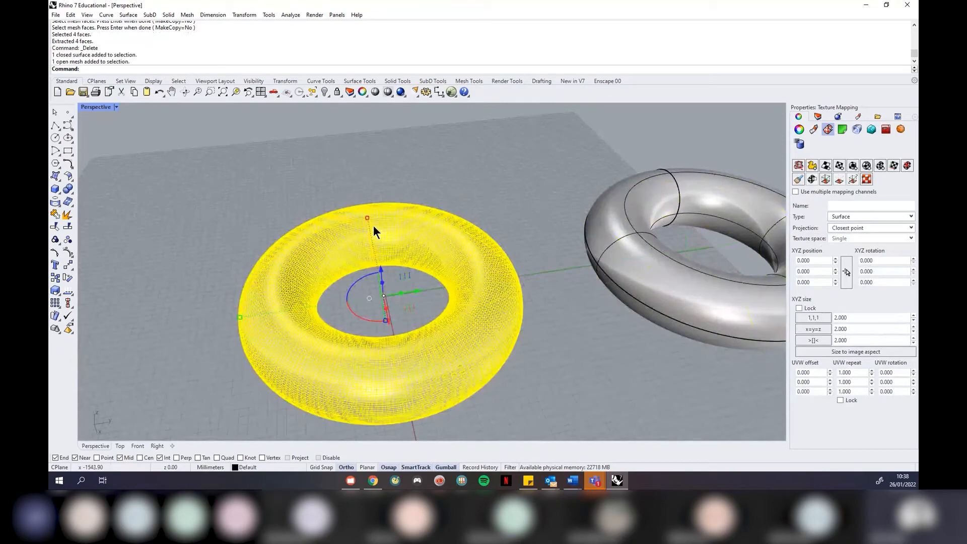
pyautogui.scroll(-5, 374, 225)
pyautogui.scroll(4, 521, 228)
pyautogui.click(653, 275)
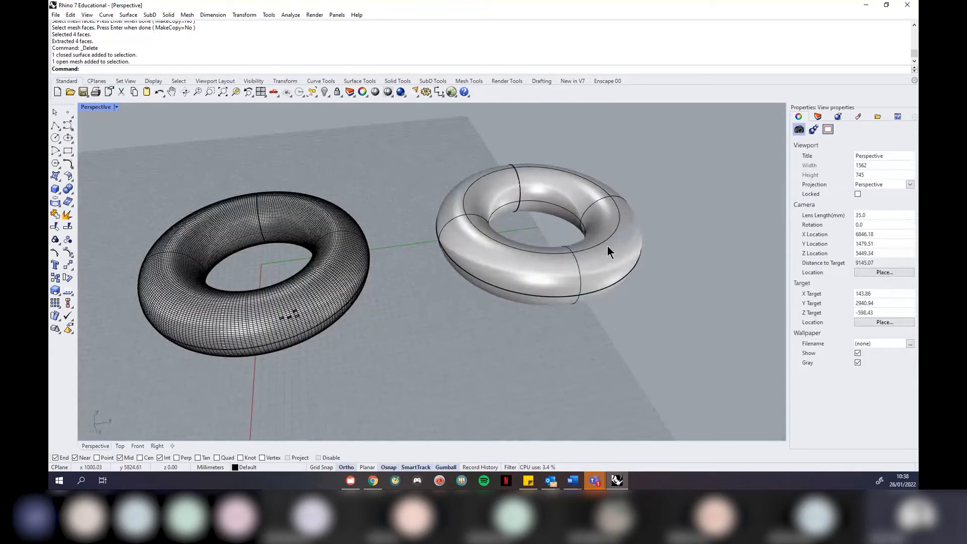
pyautogui.scroll(2, 607, 248)
pyautogui.scroll(-3, 345, 216)
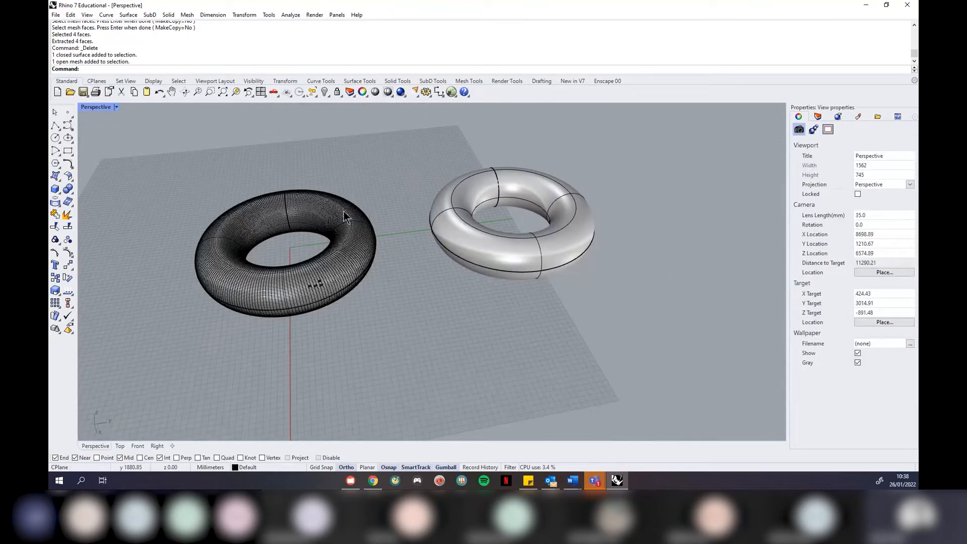
pyautogui.scroll(3, 259, 244)
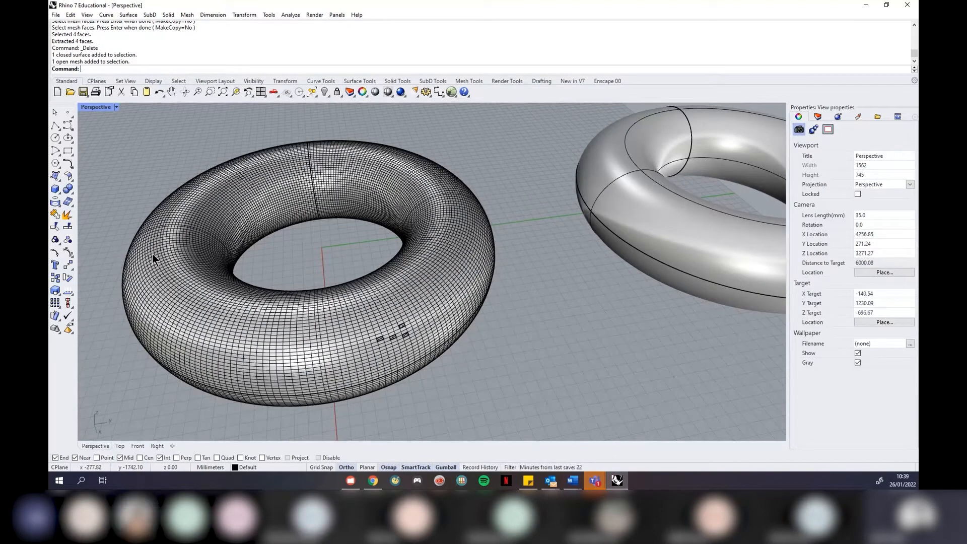
# Select the holed mesh torus and delete it
pyautogui.click(364, 328)
pyautogui.press('Delete')
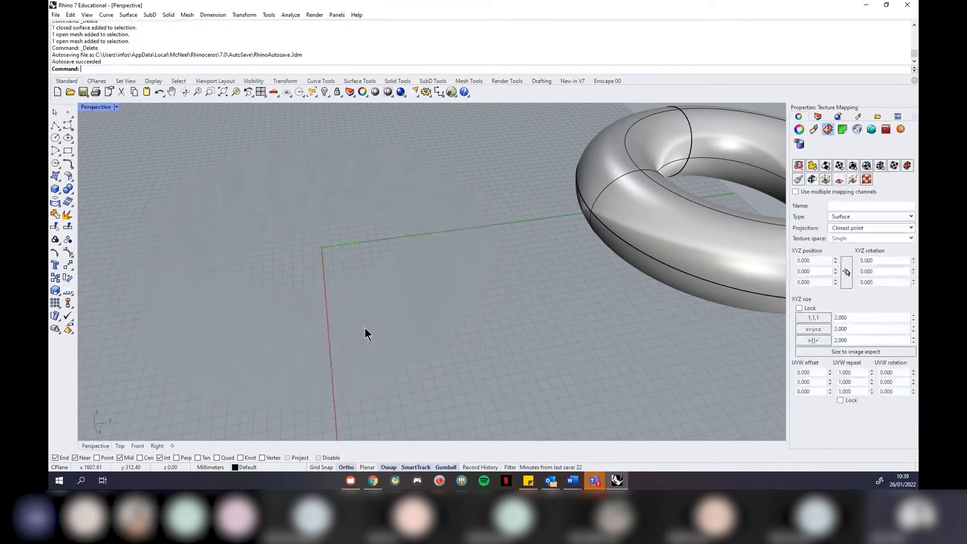
pyautogui.scroll(-5, 227, 268)
pyautogui.scroll(-3, 286, 243)
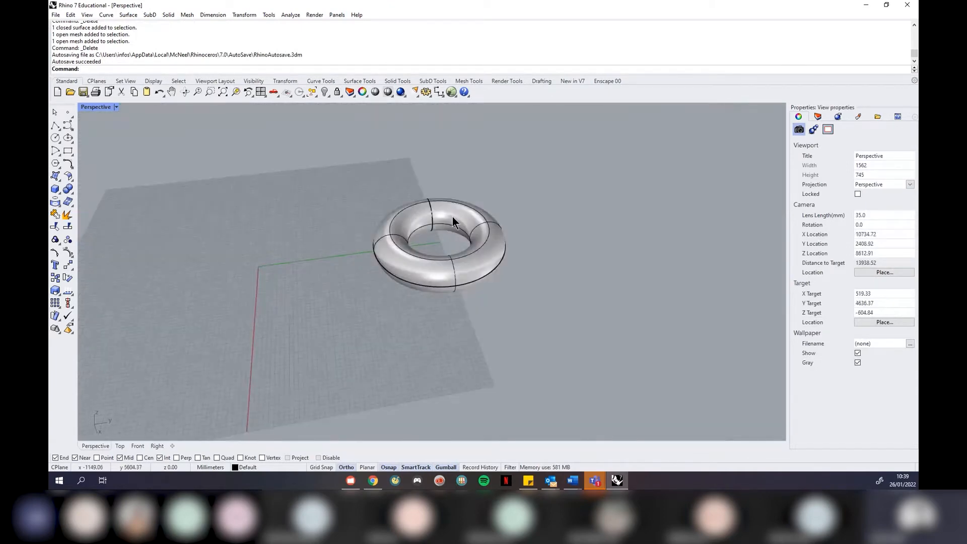
pyautogui.scroll(6, 459, 223)
# Orbit and zoom around the remaining smooth torus, then select it
pyautogui.click(465, 228)
pyautogui.click(519, 197)
pyautogui.moveTo(519, 197); pyautogui.dragTo(550, 204, button='right')
pyautogui.scroll(6, 446, 242)
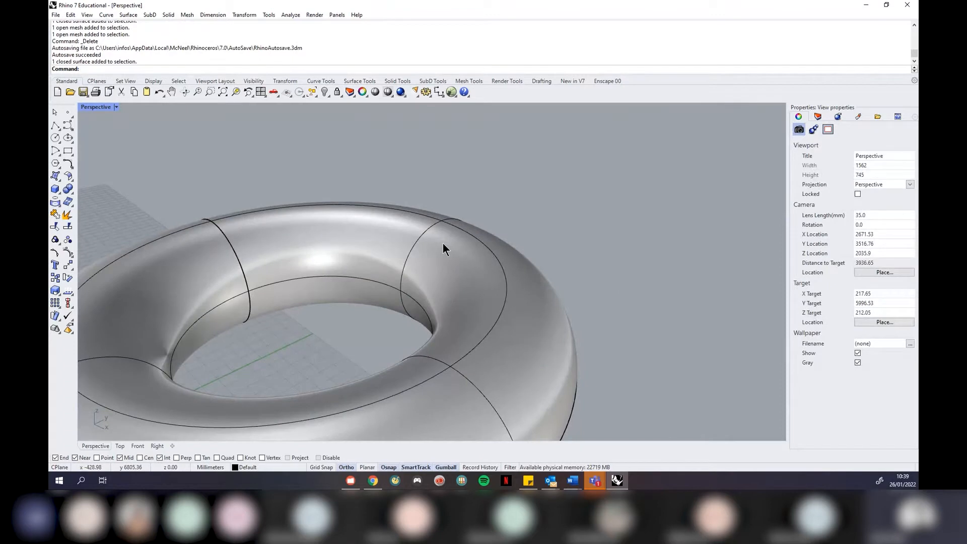
pyautogui.scroll(6, 437, 253)
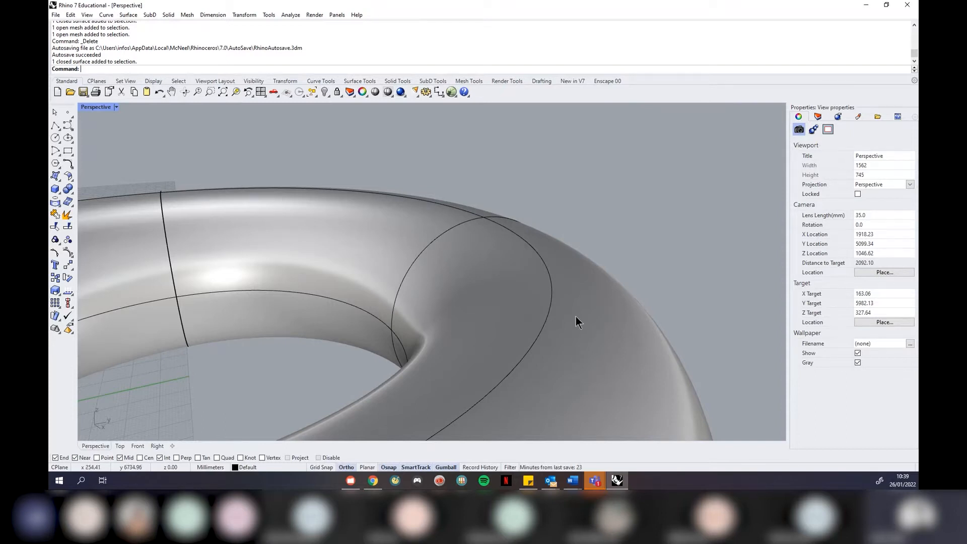
pyautogui.scroll(14, 630, 303)
pyautogui.scroll(-20, 627, 278)
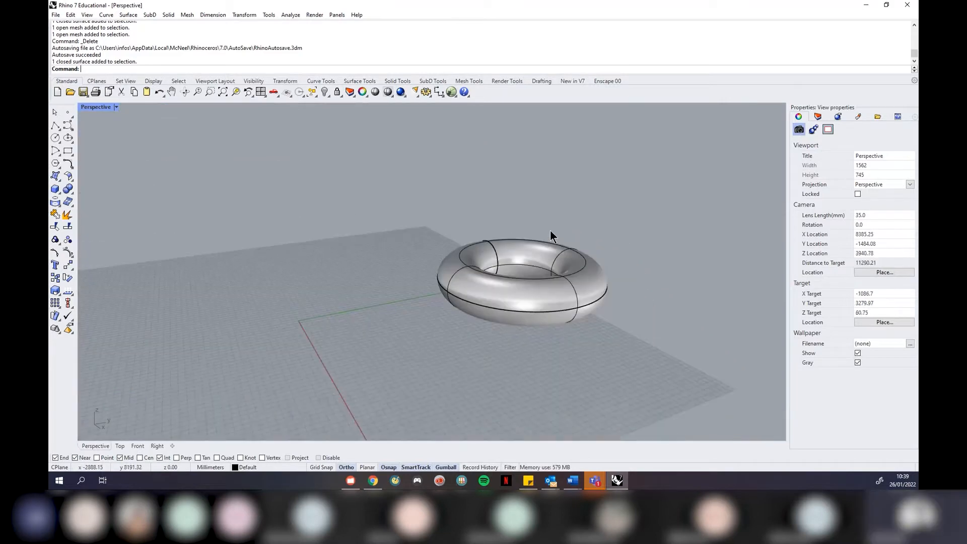
pyautogui.scroll(3, 579, 260)
pyautogui.click(601, 282)
# Create a dense 24192-polygon mesh of the smooth torus with Mesh > From NURBS Object
pyautogui.click(187, 15)
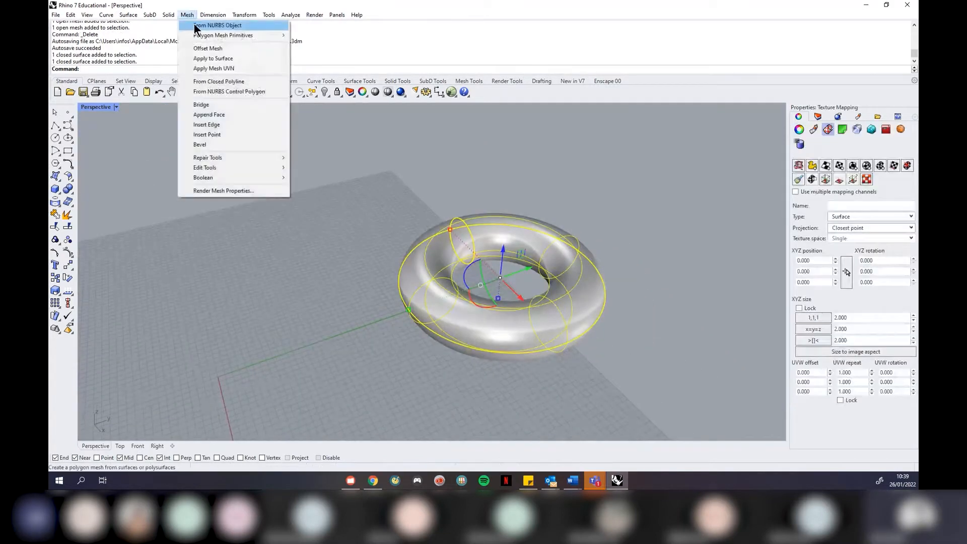
pyautogui.click(197, 25)
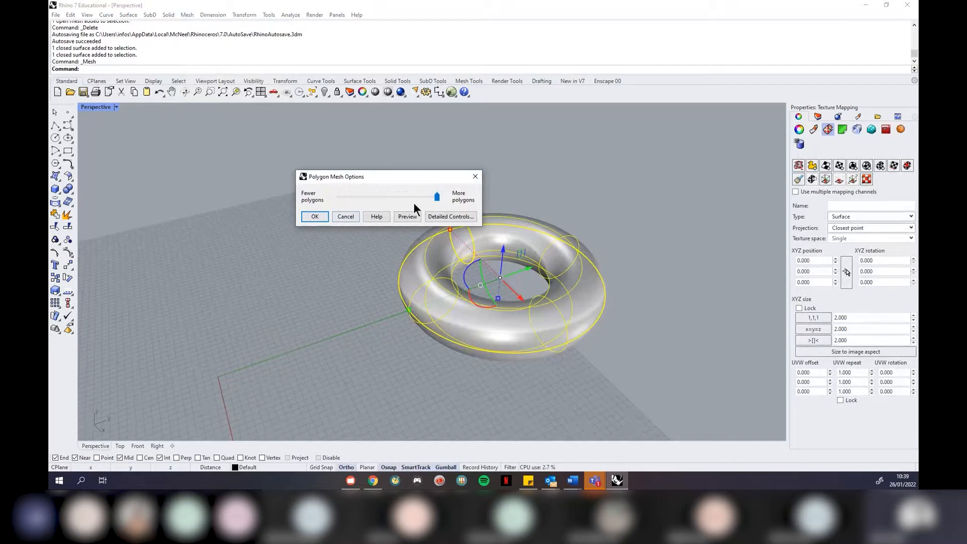
pyautogui.click(318, 216)
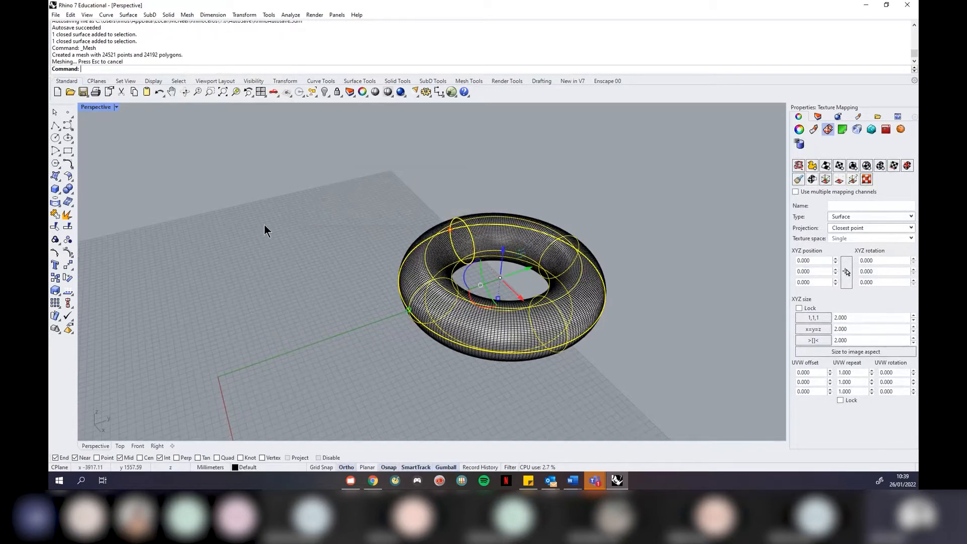
# Drag the dense mesh copy to the right, then reselect the torus surface
pyautogui.click(396, 275)
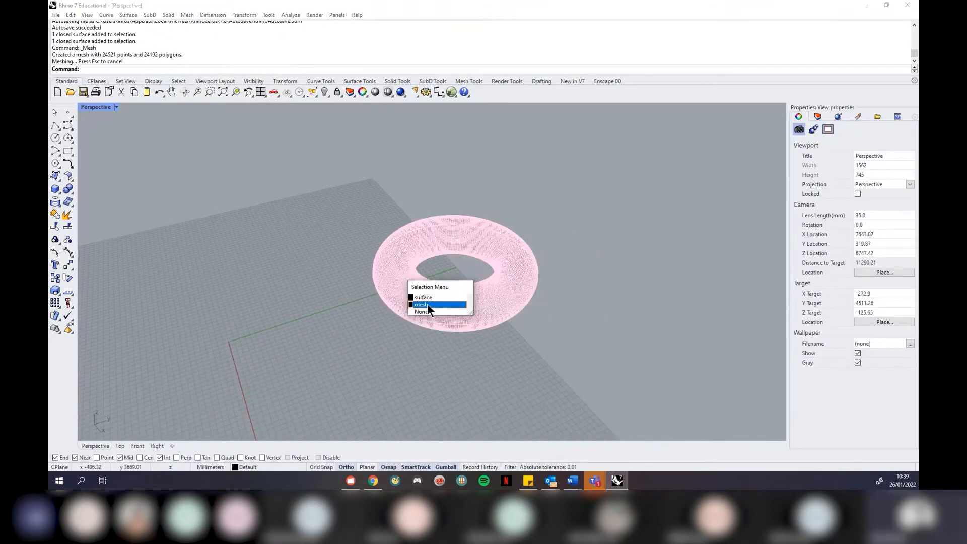
pyautogui.click(427, 304)
pyautogui.moveTo(484, 259); pyautogui.dragTo(681, 192)
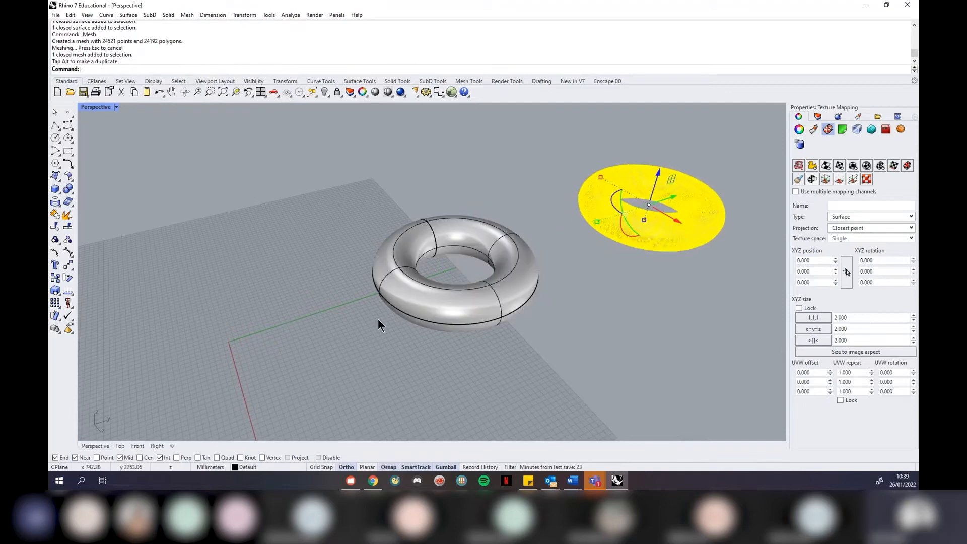
pyautogui.click(427, 304)
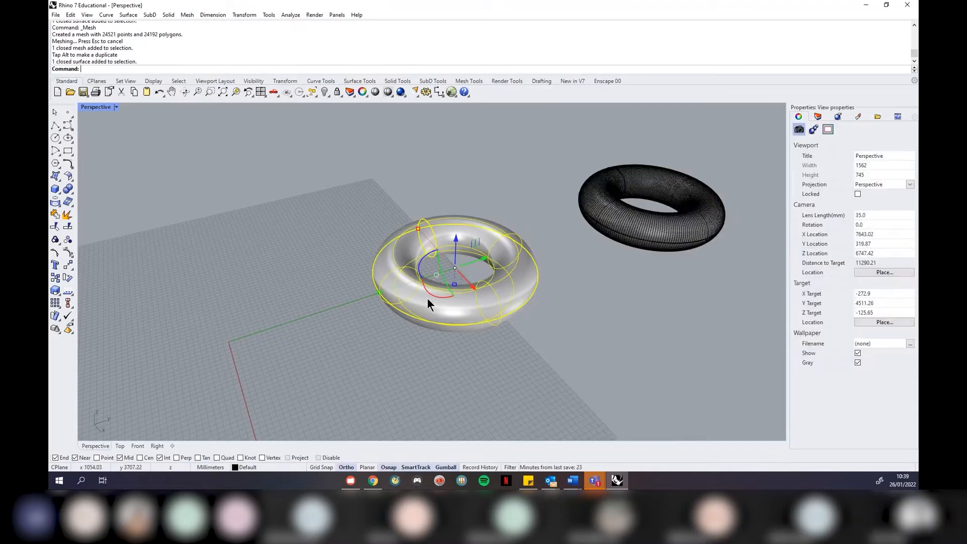
# Mesh the torus with the density slider lowered toward fewer polygons, giving 2048 polygons
pyautogui.click(188, 15)
pyautogui.click(268, 92)
pyautogui.moveTo(436, 196); pyautogui.dragTo(385, 200)
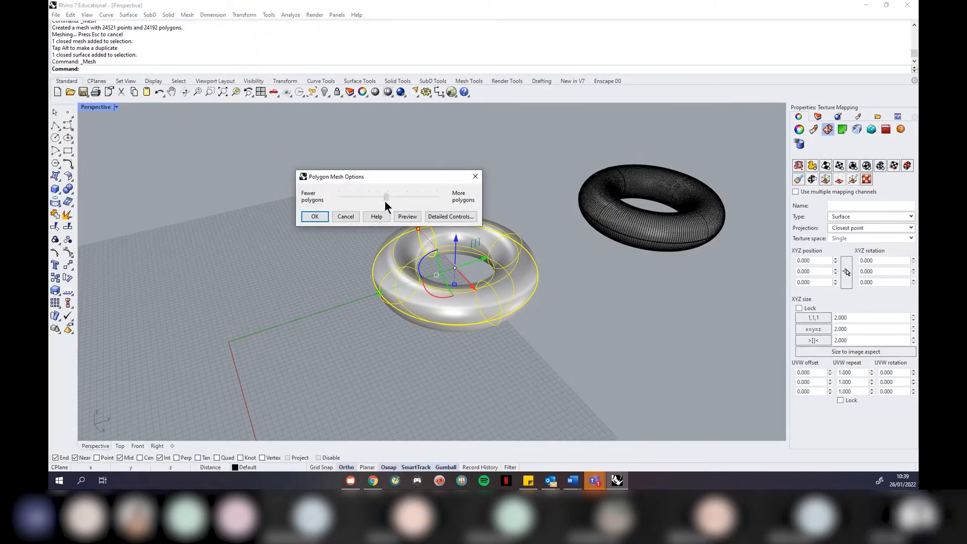
pyautogui.click(317, 220)
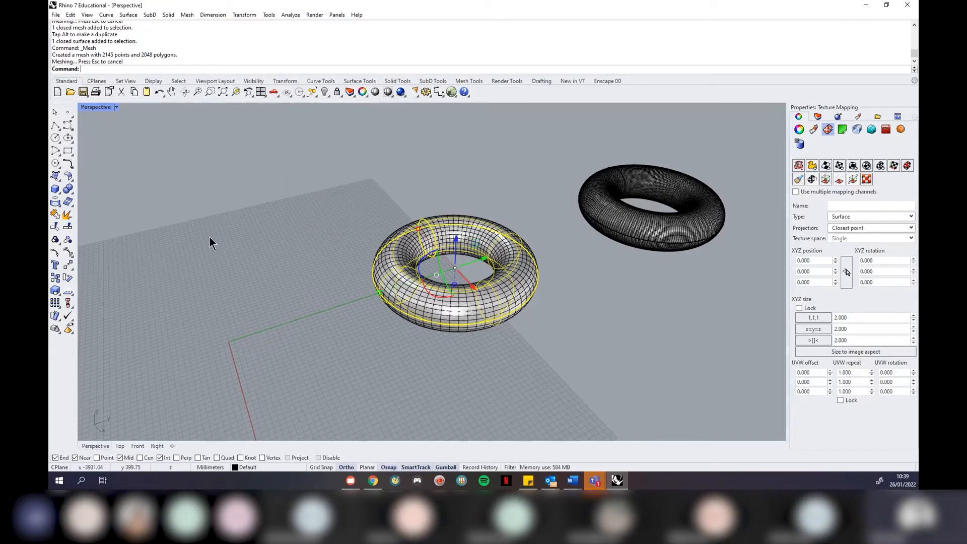
# Select the torus surface and drag it left off the new medium mesh
pyautogui.scroll(-4, 203, 239)
pyautogui.press('Escape')
pyautogui.click(395, 286)
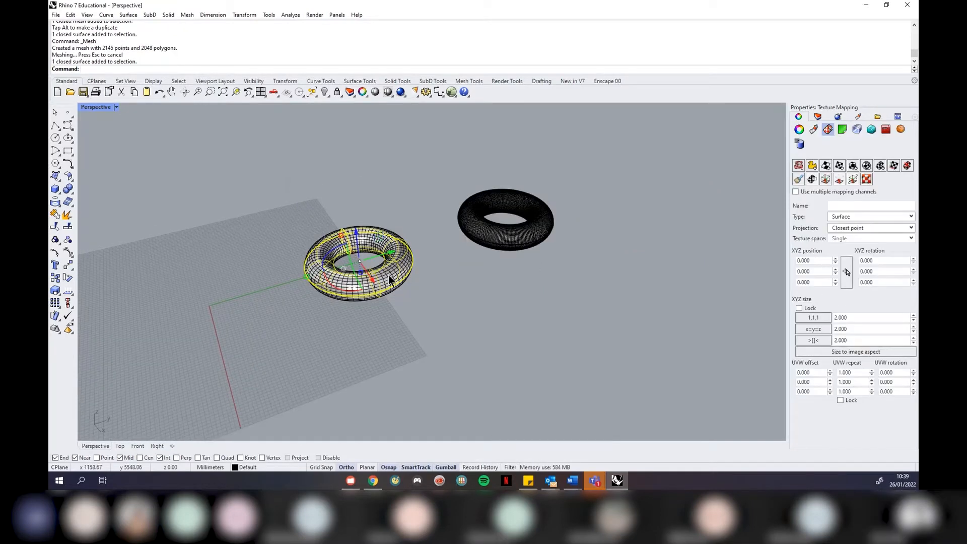
pyautogui.click(389, 276)
pyautogui.click(403, 290)
pyautogui.click(389, 272)
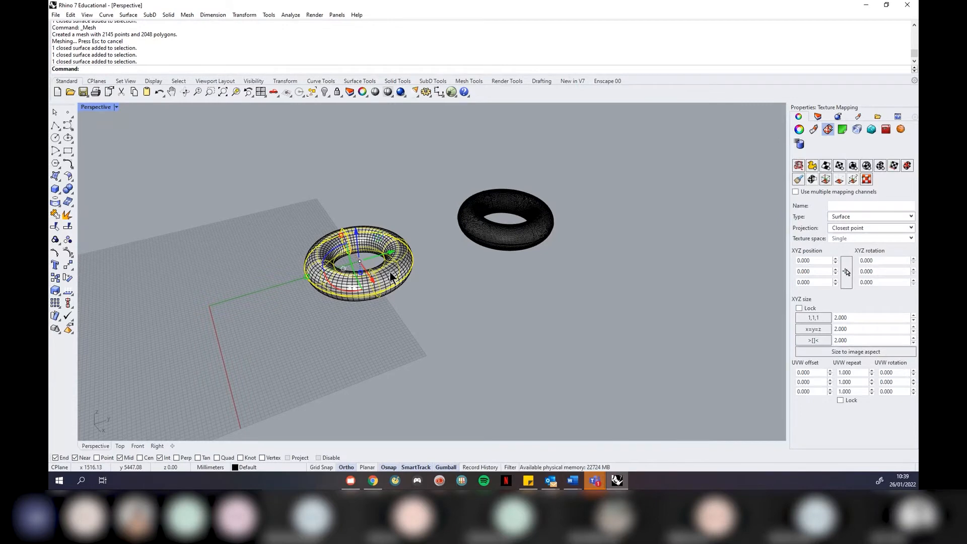
pyautogui.scroll(5, 390, 272)
pyautogui.click(456, 332)
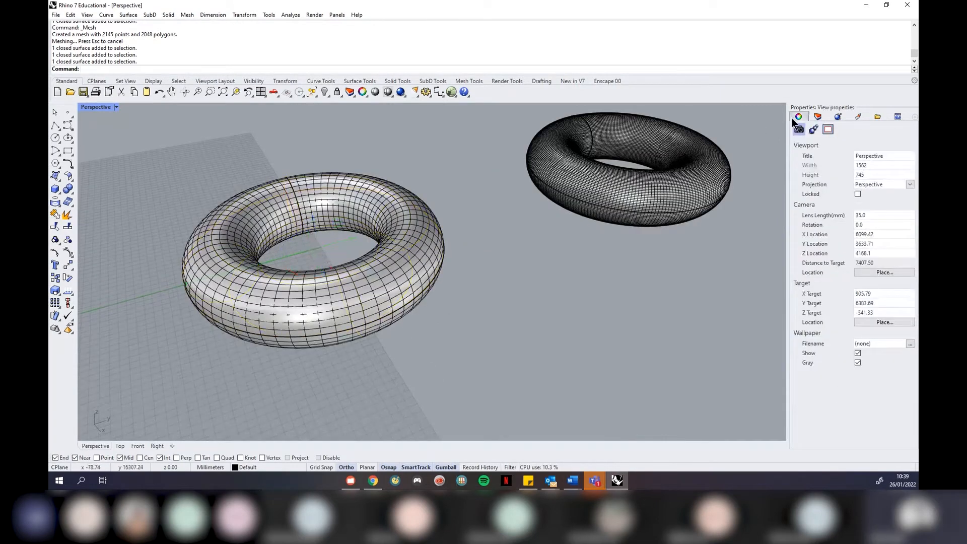
pyautogui.click(439, 243)
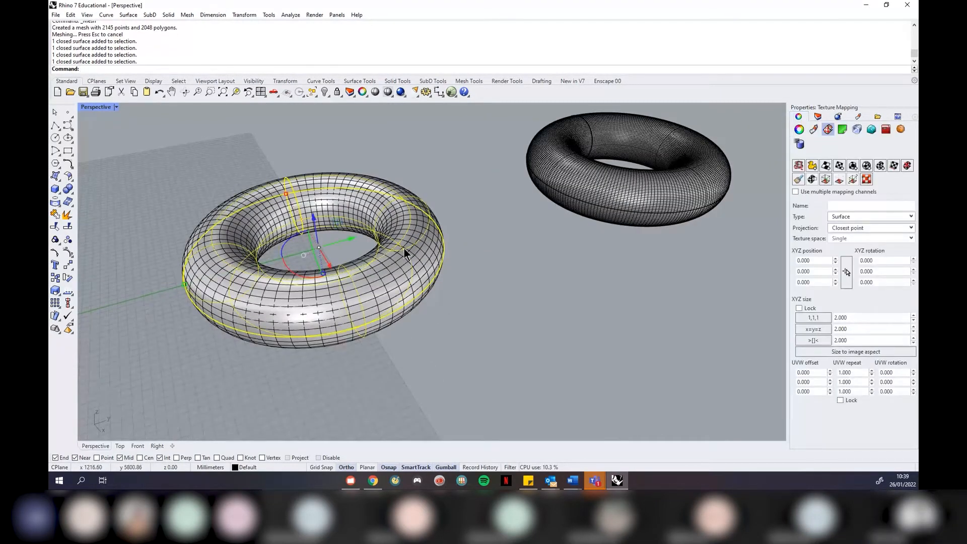
pyautogui.moveTo(352, 243); pyautogui.dragTo(139, 284)
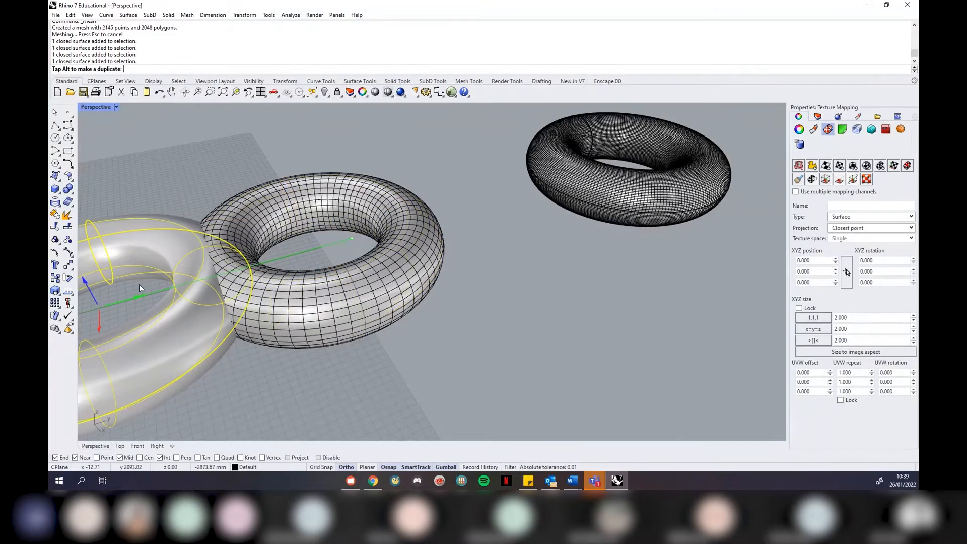
# Move the medium-density mesh right toward the dense mesh, then reselect the torus surface
pyautogui.click(277, 288)
pyautogui.scroll(-3, 359, 247)
pyautogui.moveTo(334, 254); pyautogui.dragTo(397, 238)
pyautogui.click(591, 214)
pyautogui.scroll(-7, 591, 213)
pyautogui.click(409, 243)
pyautogui.scroll(5, 409, 243)
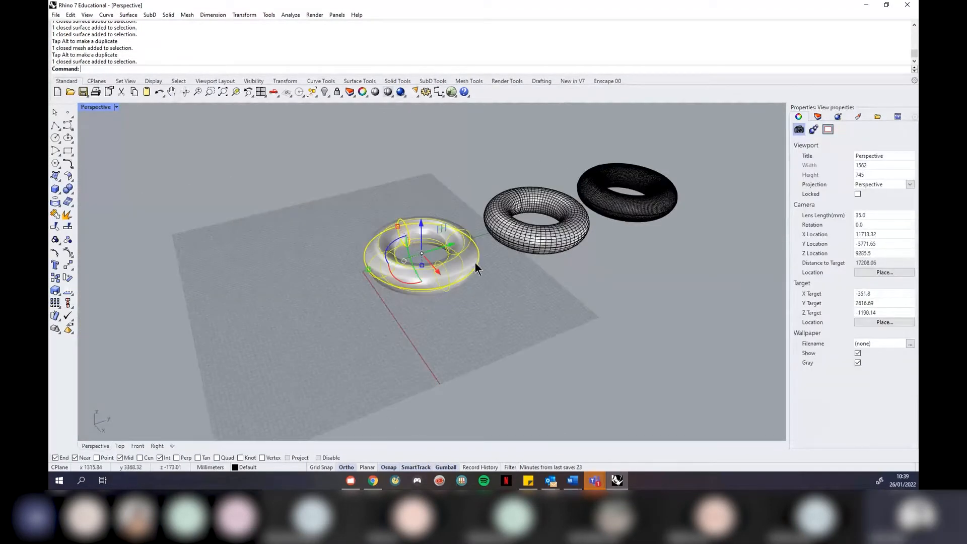
pyautogui.click(188, 15)
# Create a 256-polygon torus mesh and slide the surface left to reveal it
pyautogui.click(218, 25)
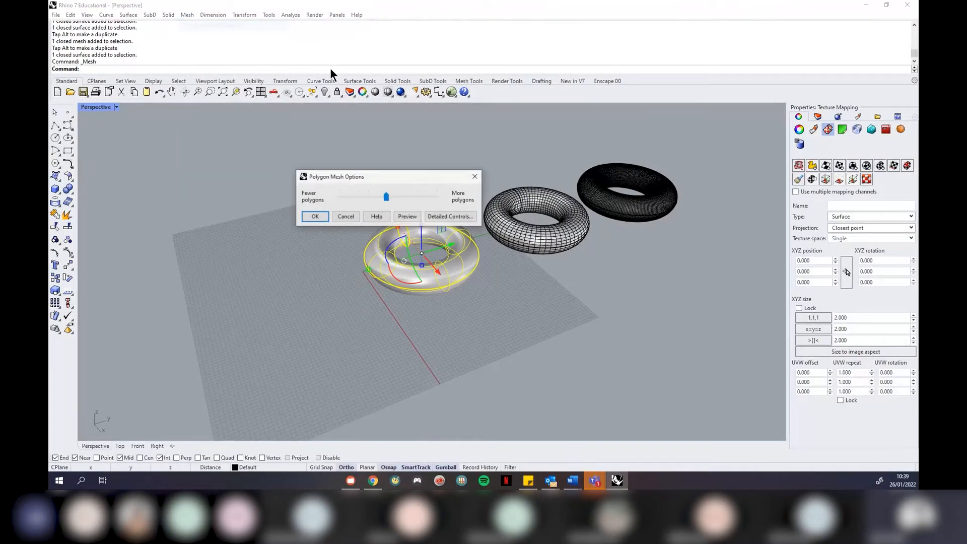
pyautogui.click(315, 216)
pyautogui.click(463, 269)
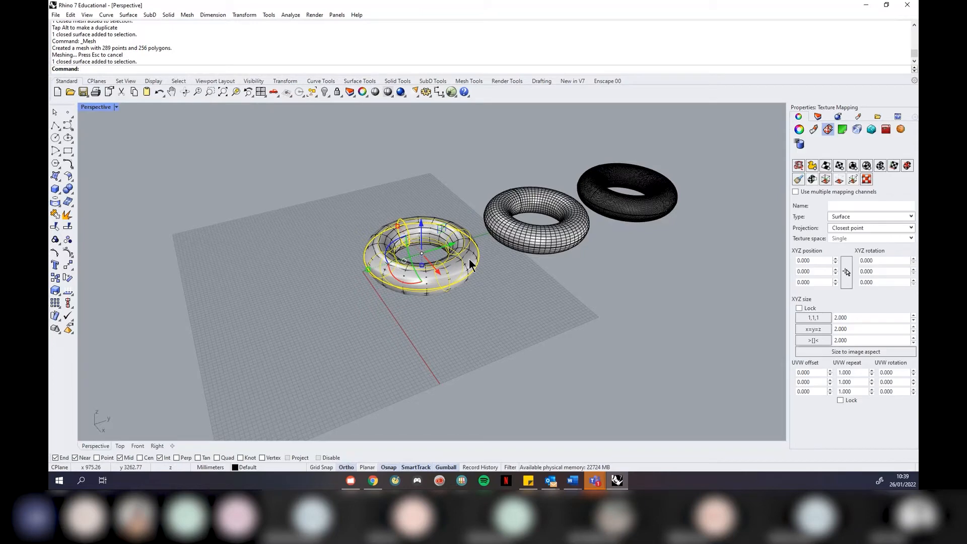
pyautogui.moveTo(451, 240); pyautogui.dragTo(343, 272)
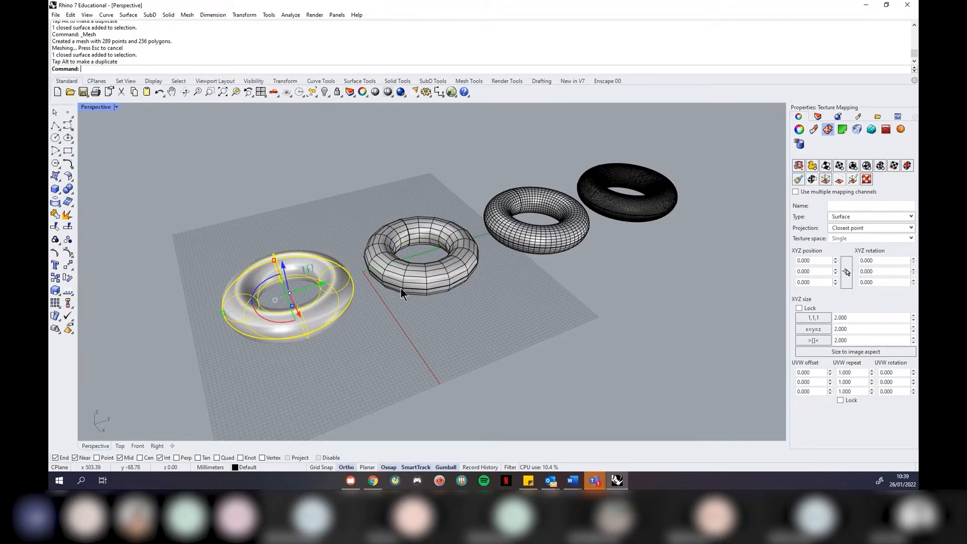
pyautogui.click(400, 288)
pyautogui.scroll(-2, 407, 264)
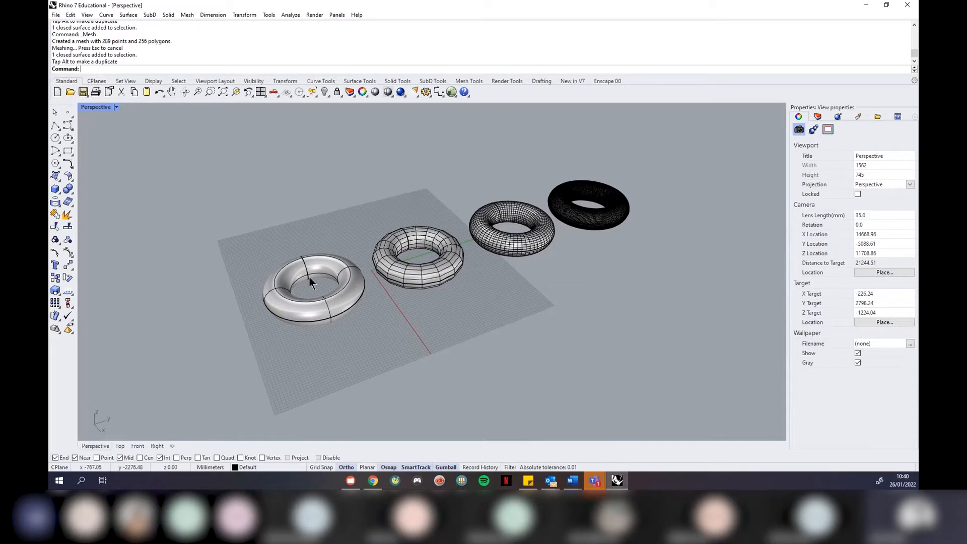
pyautogui.scroll(4, 309, 276)
pyautogui.scroll(2, 282, 330)
pyautogui.moveTo(282, 329); pyautogui.dragTo(318, 302, button='right')
pyautogui.scroll(2, 331, 209)
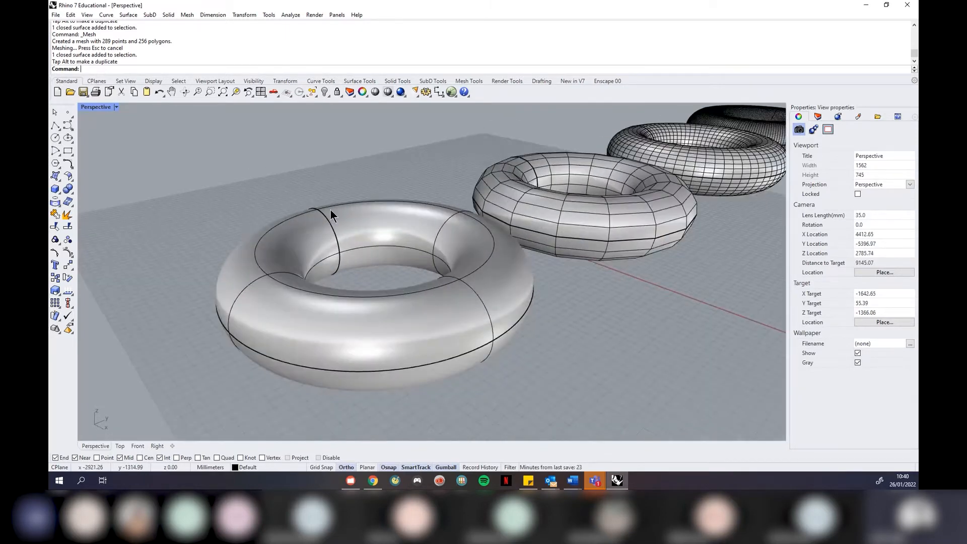
pyautogui.moveTo(481, 285); pyautogui.dragTo(187, 254, button='right')
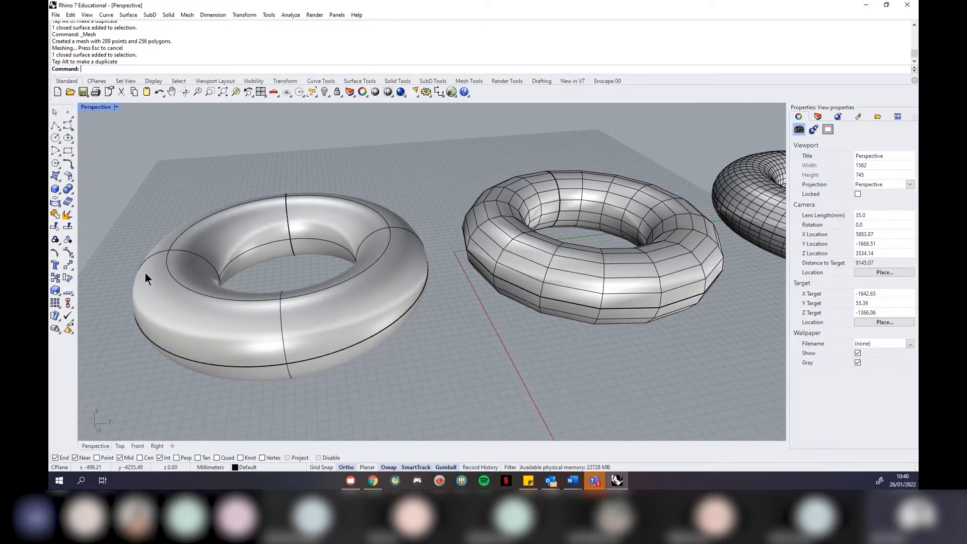
pyautogui.scroll(-5, 101, 288)
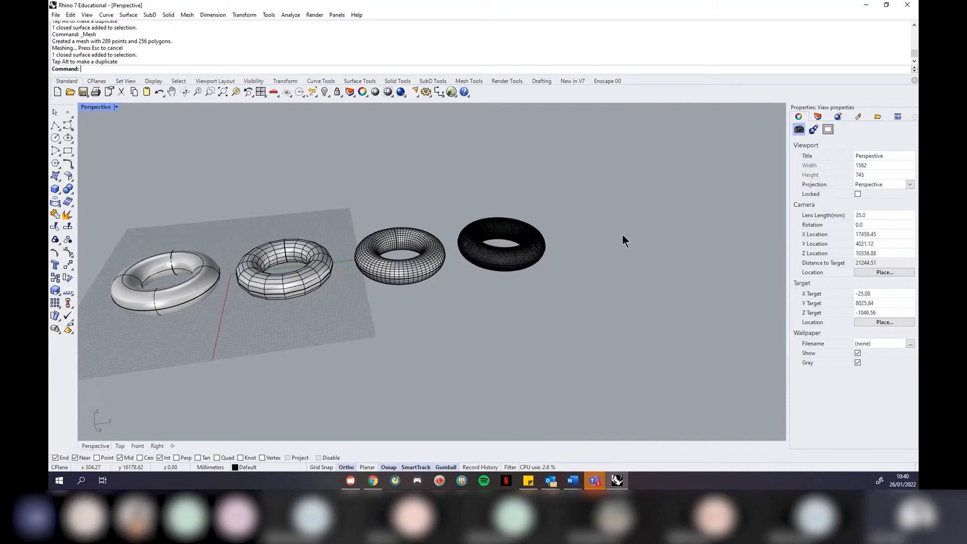
pyautogui.scroll(5, 419, 232)
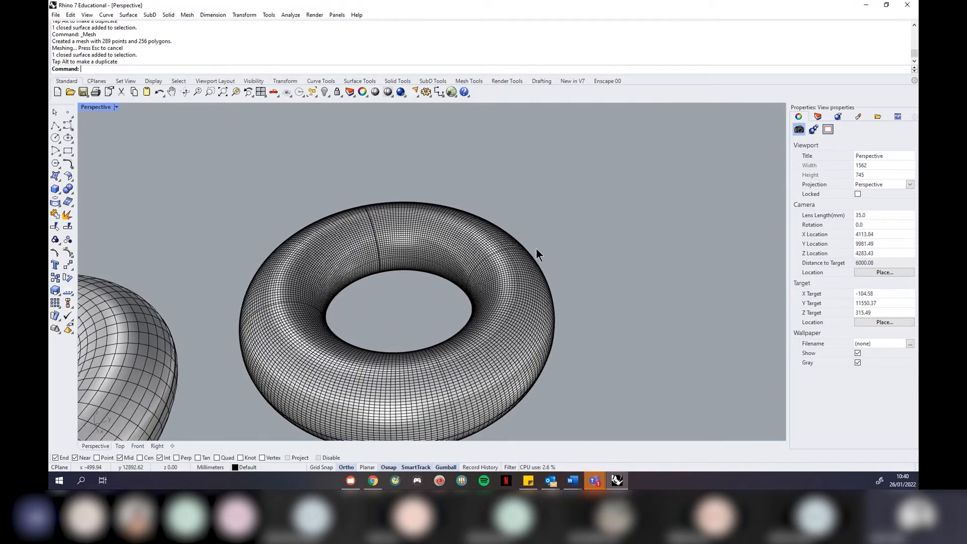
pyautogui.scroll(2, 540, 309)
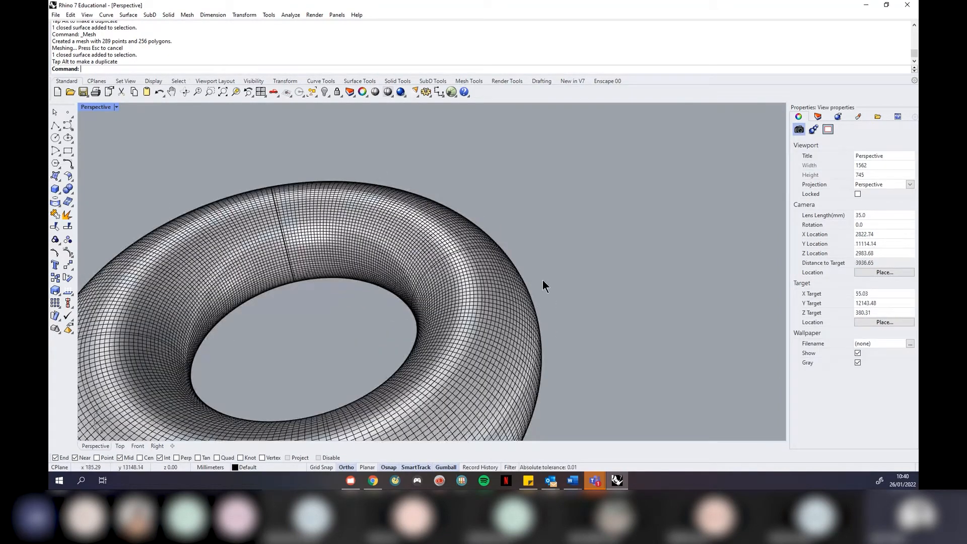
pyautogui.scroll(-2, 419, 188)
pyautogui.scroll(1, 513, 210)
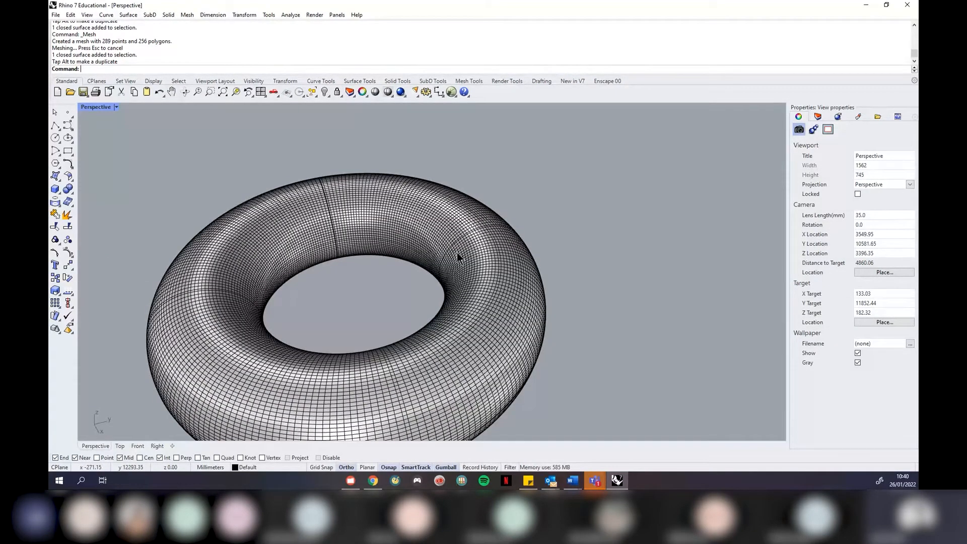
pyautogui.scroll(-4, 491, 294)
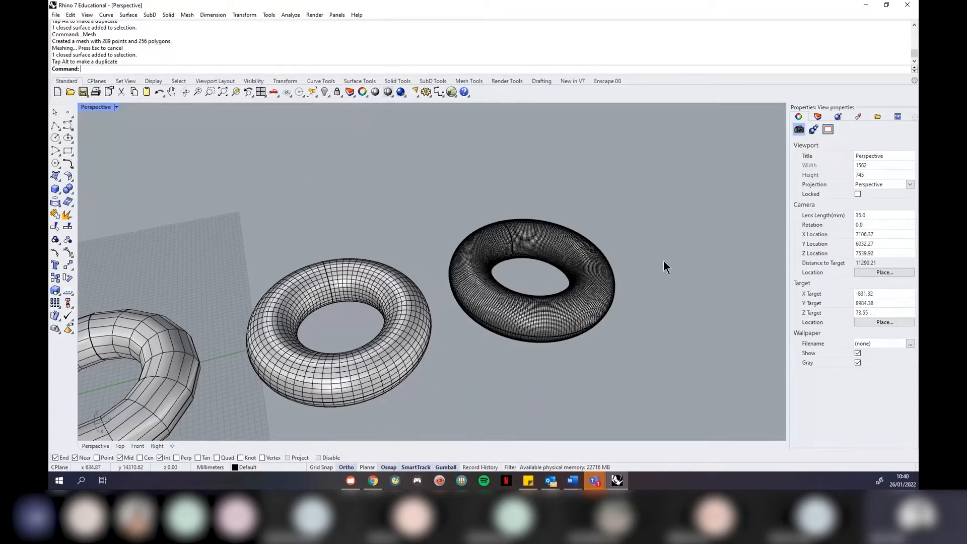
pyautogui.scroll(-3, 612, 267)
pyautogui.scroll(3, 334, 345)
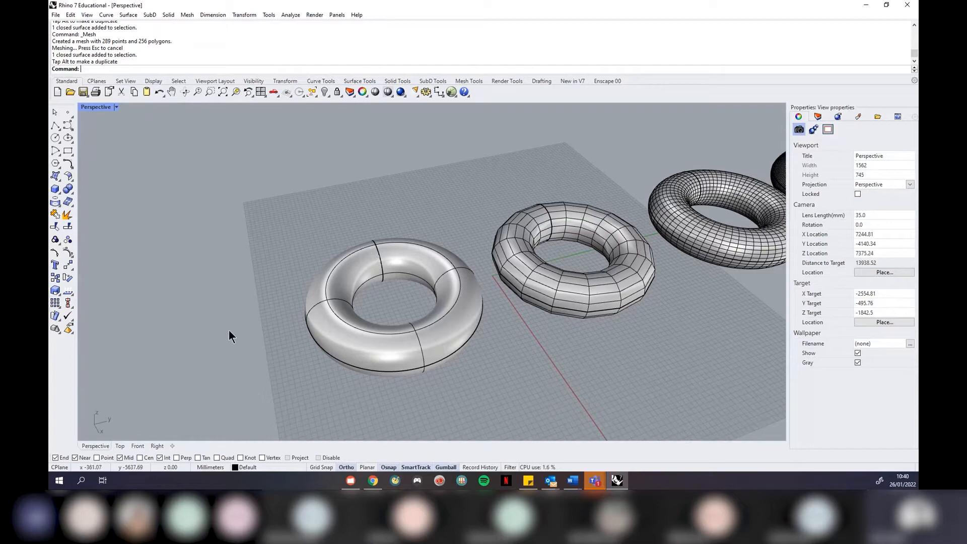
pyautogui.scroll(-3, 229, 331)
pyautogui.scroll(6, 479, 291)
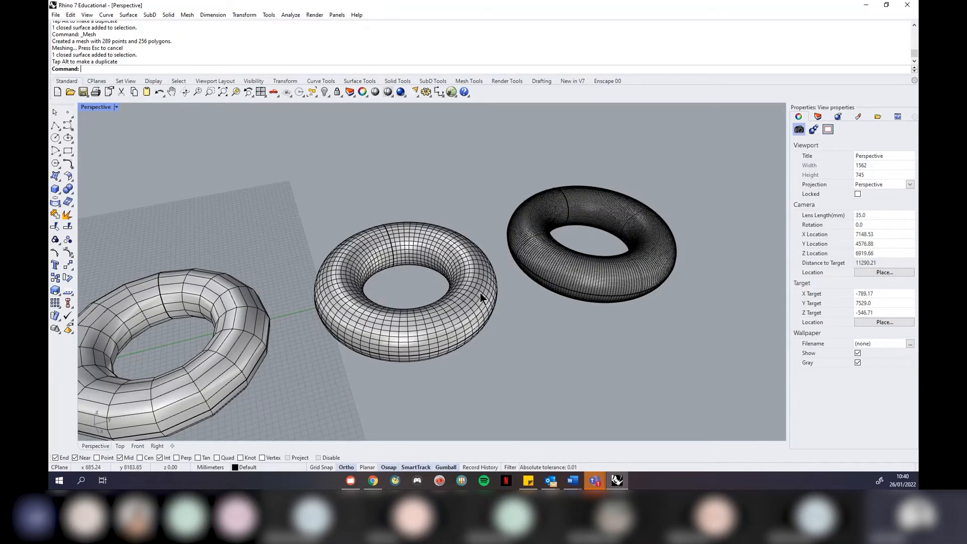
pyautogui.moveTo(456, 288); pyautogui.dragTo(504, 271, button='right')
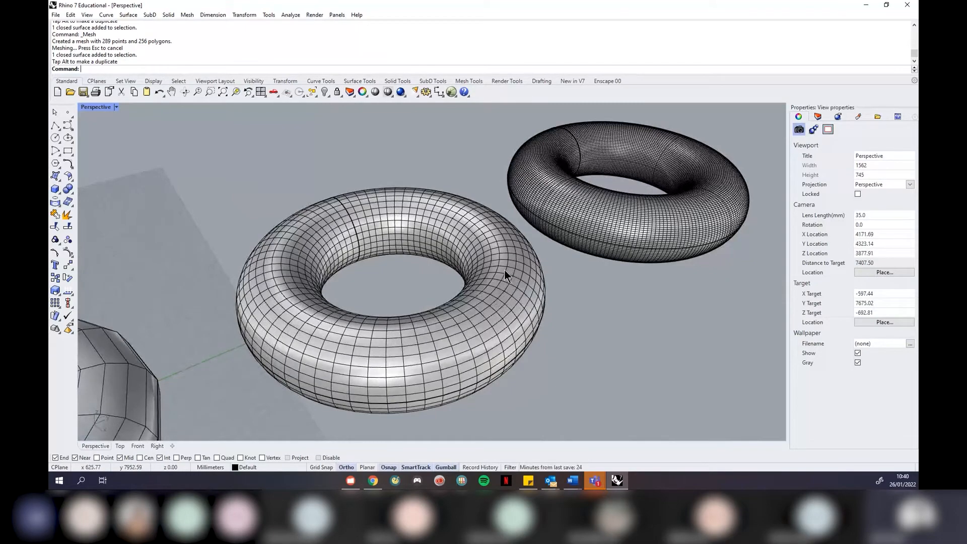
pyautogui.scroll(3, 533, 274)
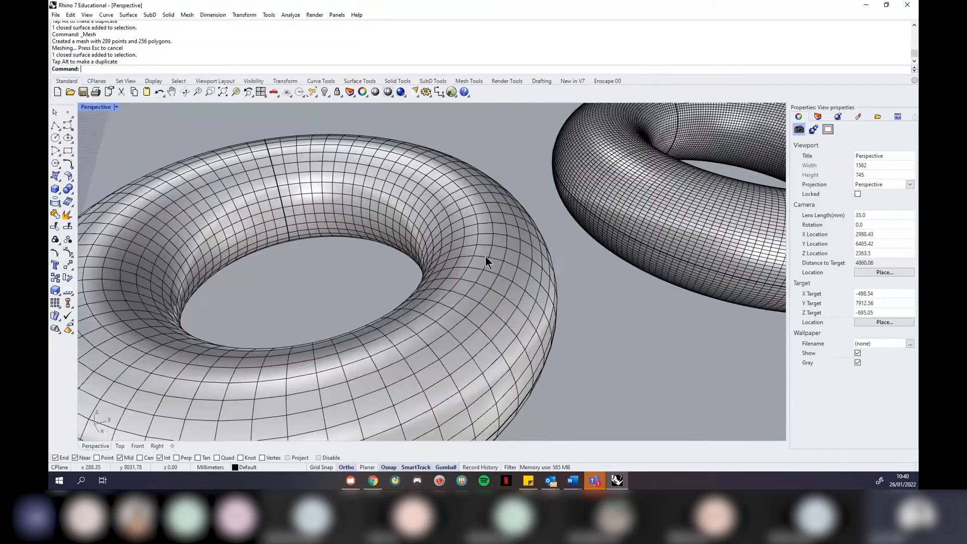
pyautogui.moveTo(486, 255); pyautogui.dragTo(485, 233, button='right')
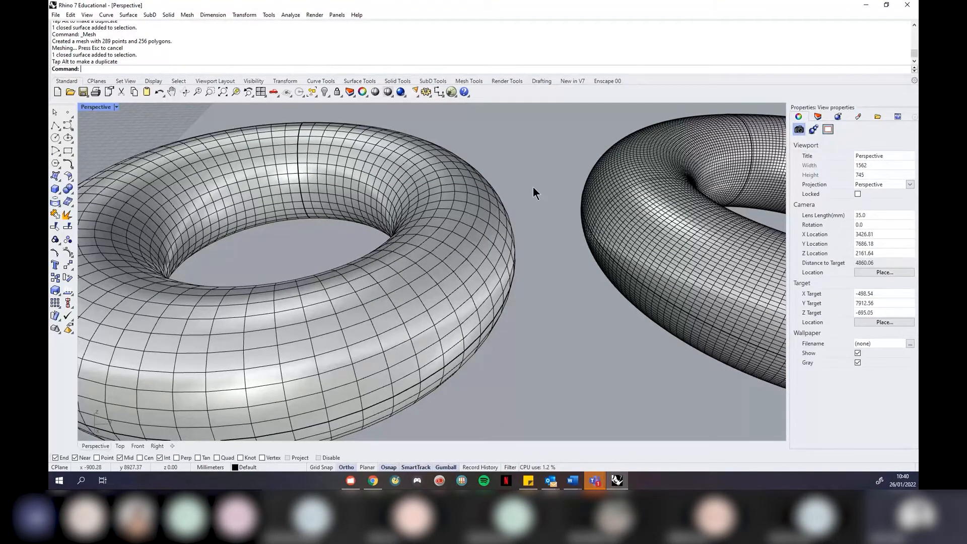
pyautogui.scroll(-2, 482, 210)
pyautogui.moveTo(482, 211); pyautogui.dragTo(341, 200, button='right')
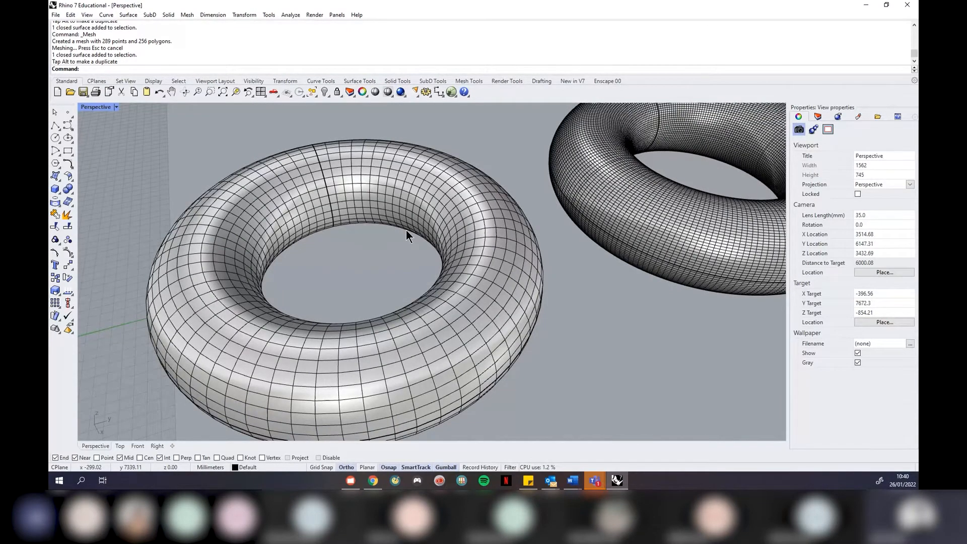
pyautogui.scroll(-10, 406, 229)
pyautogui.scroll(8, 377, 233)
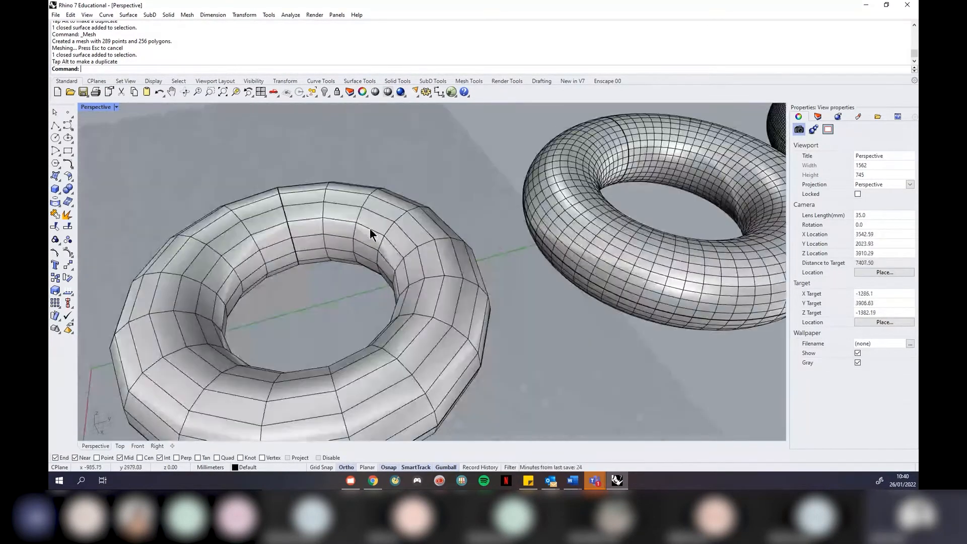
pyautogui.moveTo(345, 240); pyautogui.dragTo(506, 244, button='right')
pyautogui.scroll(-3, 507, 243)
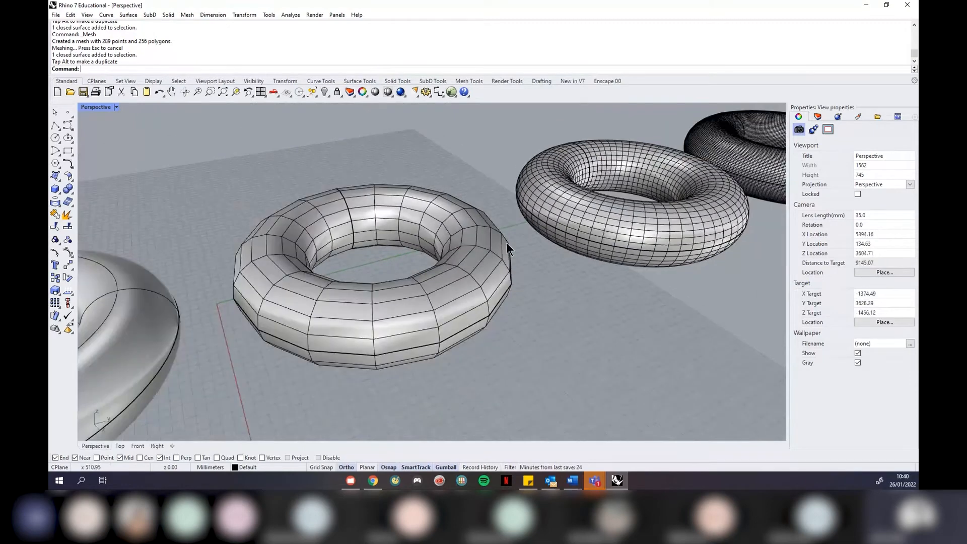
pyautogui.scroll(3, 450, 255)
pyautogui.moveTo(451, 255); pyautogui.dragTo(494, 249, button='right')
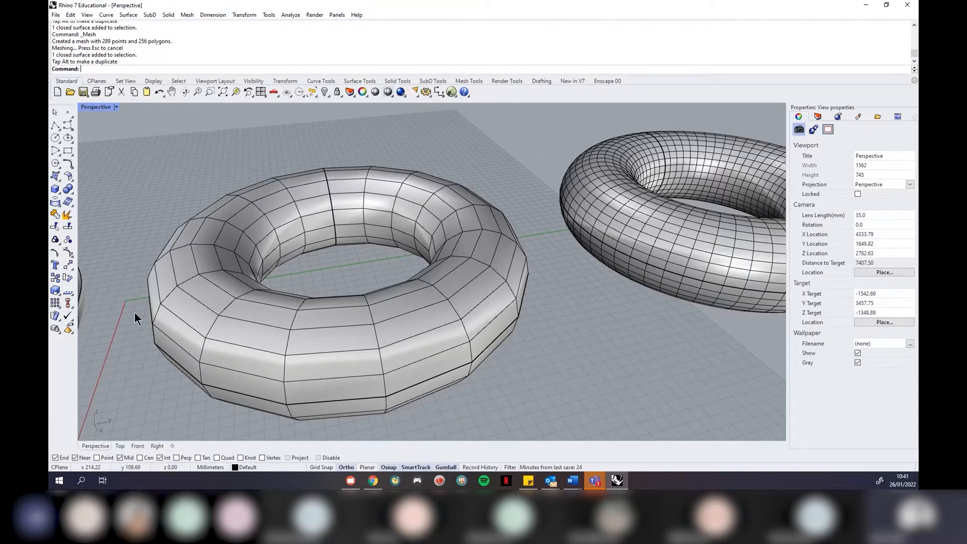
pyautogui.scroll(-5, 539, 189)
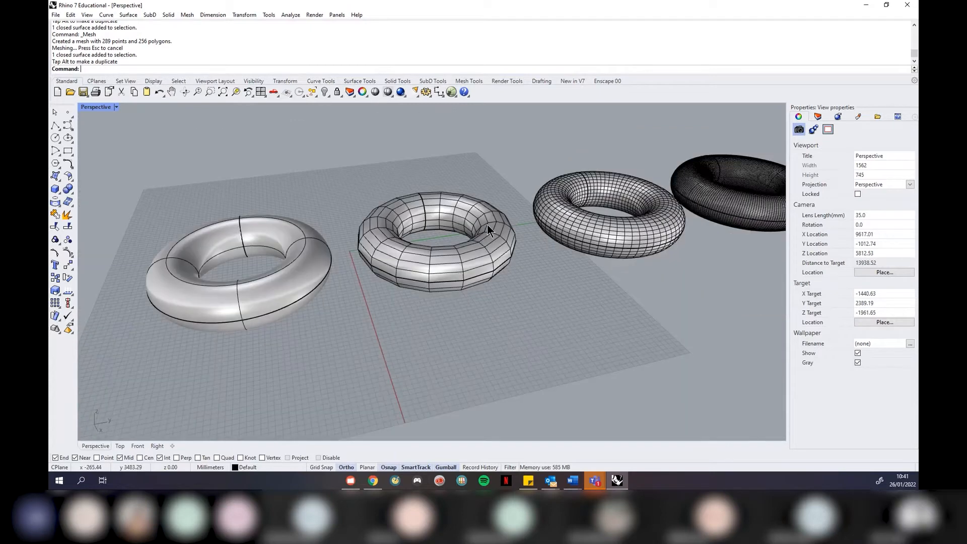
pyautogui.scroll(-3, 488, 224)
pyautogui.scroll(3, 356, 254)
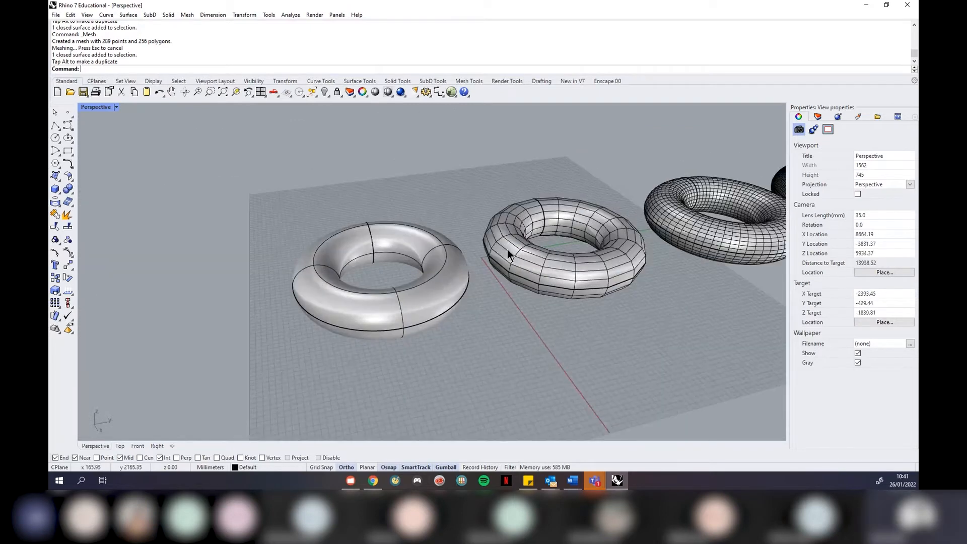
pyautogui.scroll(-4, 507, 249)
pyautogui.scroll(2, 404, 251)
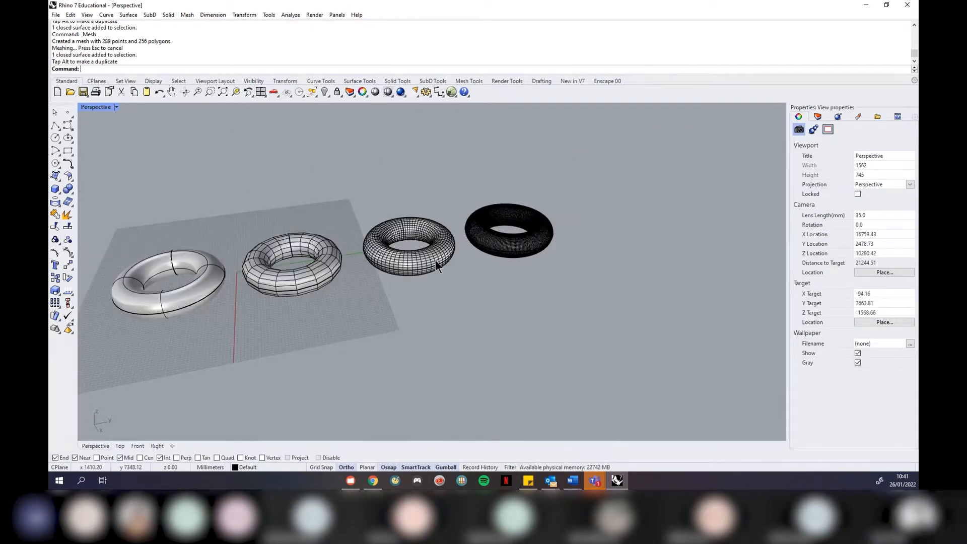
pyautogui.scroll(-4, 436, 261)
pyautogui.scroll(3, 394, 247)
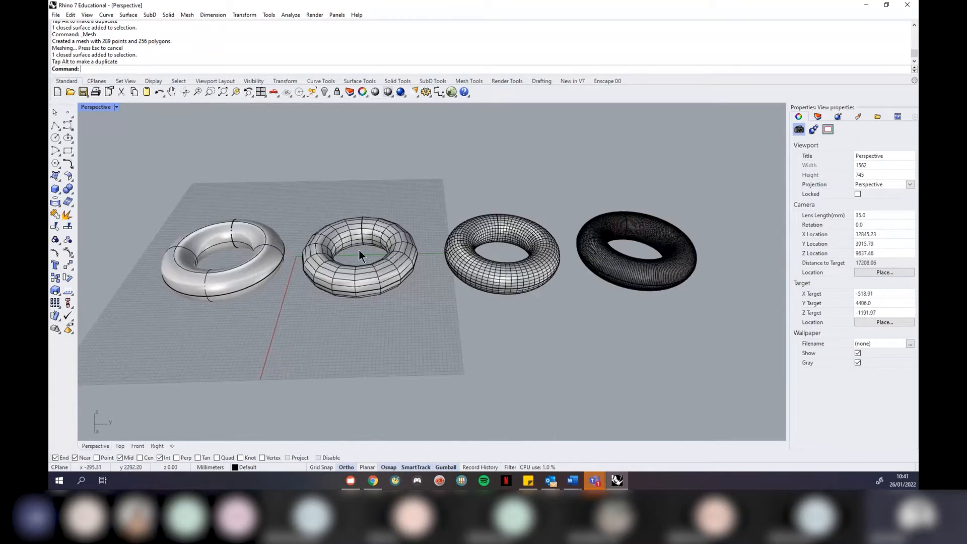
pyautogui.scroll(3, 137, 246)
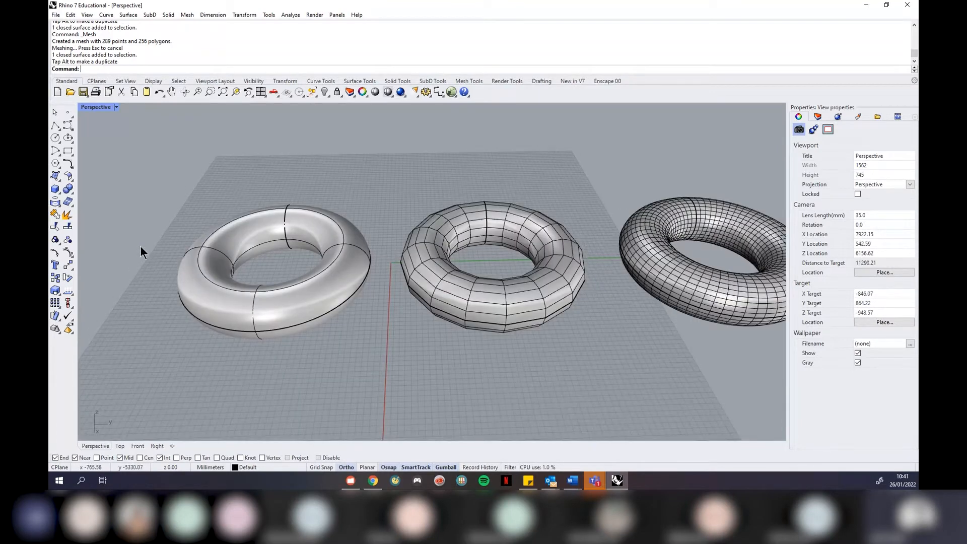
pyautogui.scroll(4, 221, 243)
pyautogui.click(226, 246)
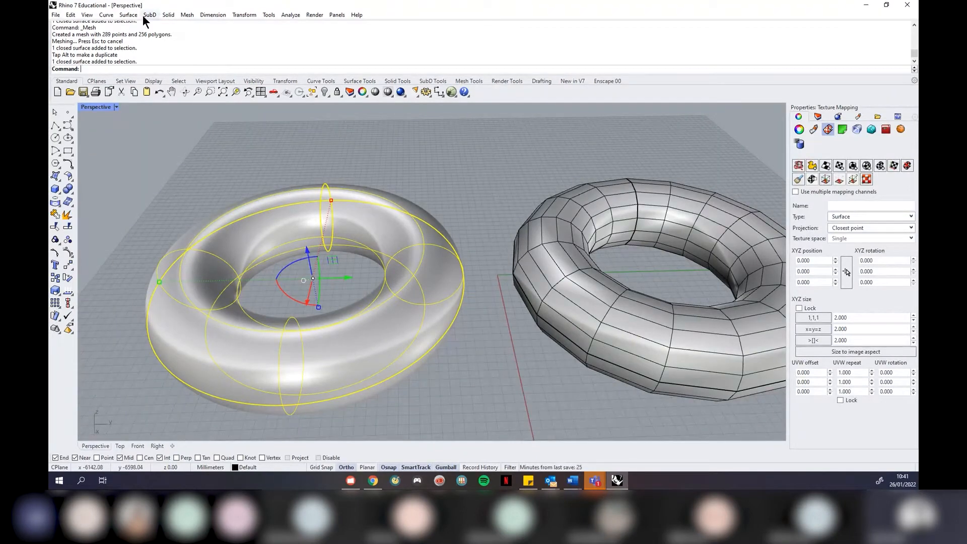
pyautogui.scroll(-3, 310, 215)
pyautogui.scroll(3, 125, 199)
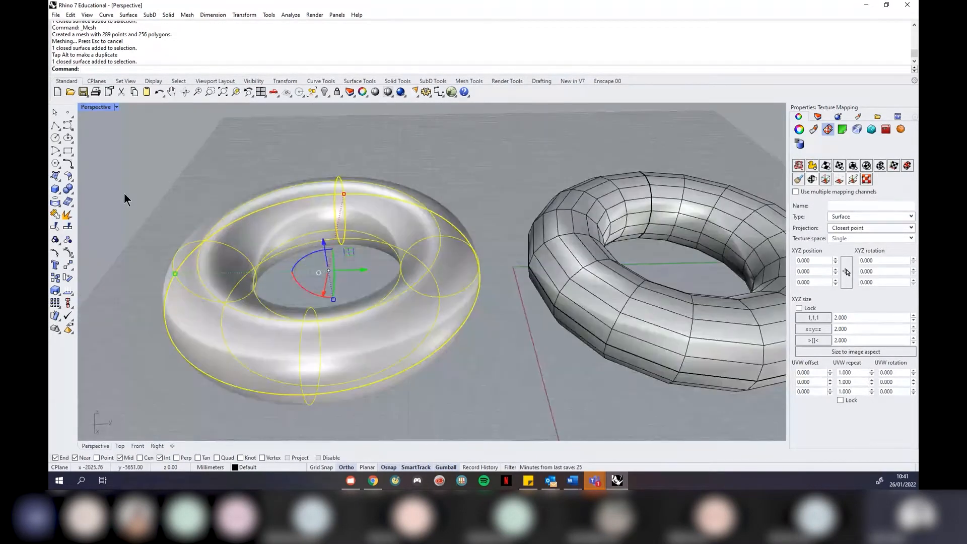
pyautogui.click(124, 194)
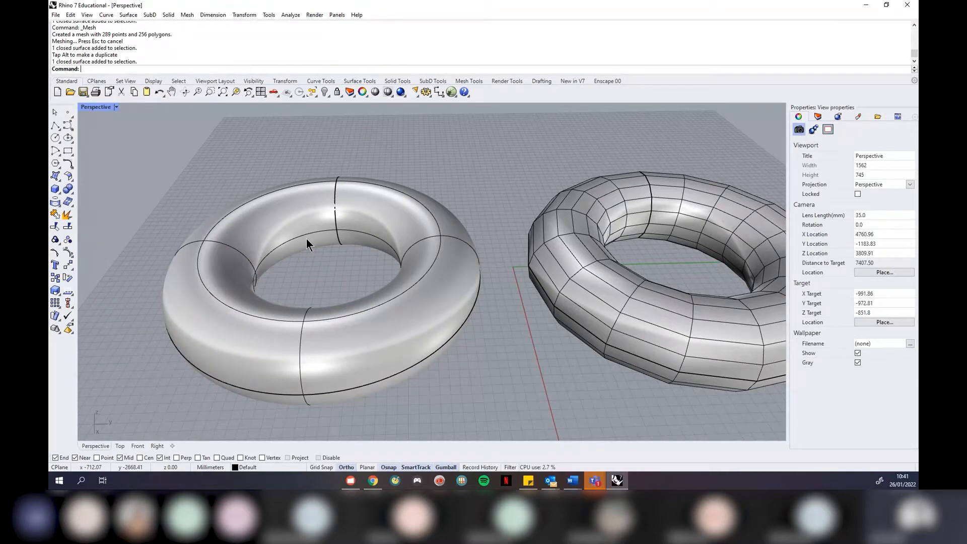
pyautogui.moveTo(306, 238); pyautogui.dragTo(325, 200, button='right')
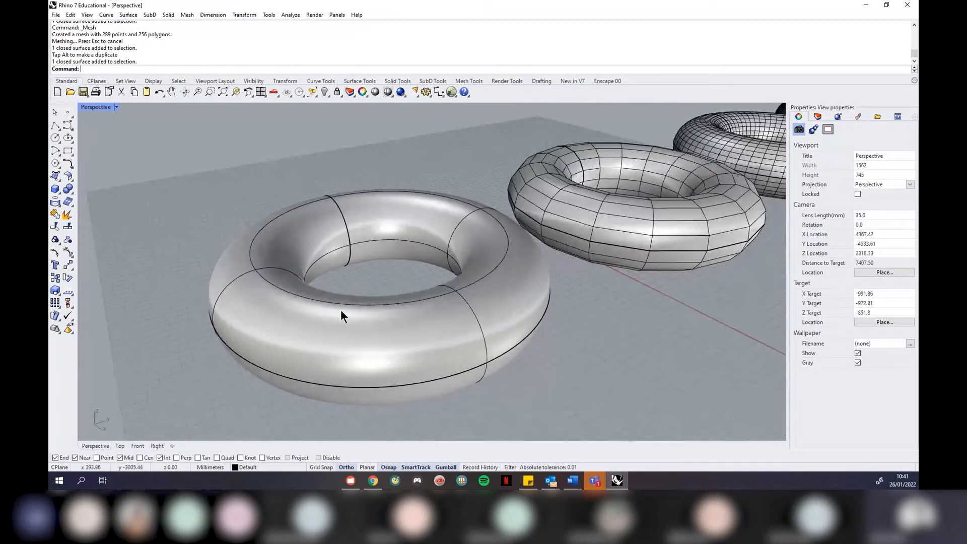
pyautogui.click(362, 235)
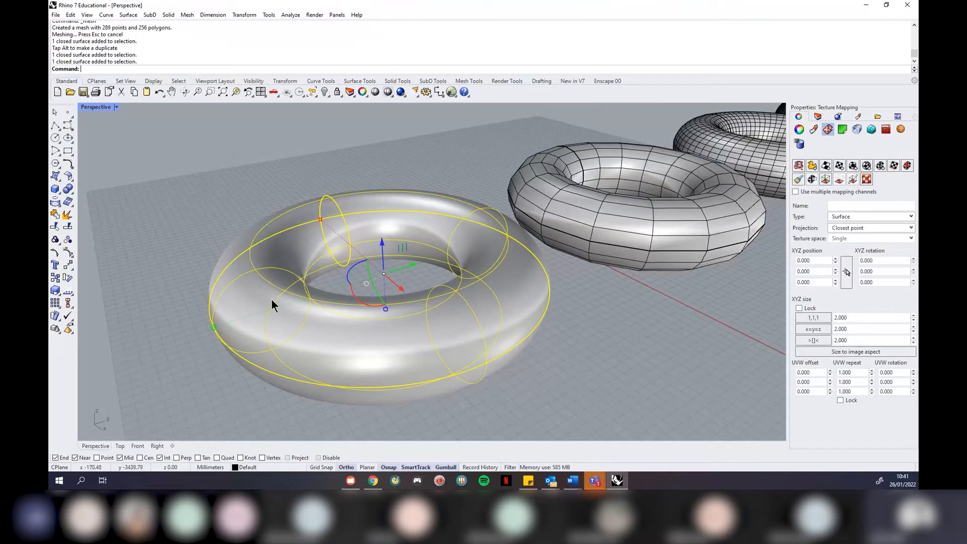
pyautogui.click(153, 311)
pyautogui.scroll(-3, 153, 301)
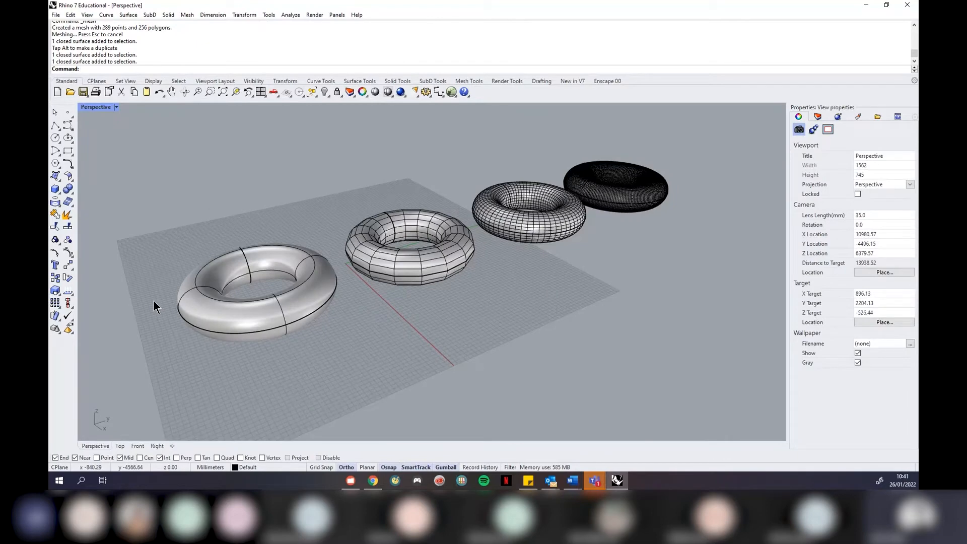
pyautogui.moveTo(153, 300); pyautogui.dragTo(506, 307, button='right')
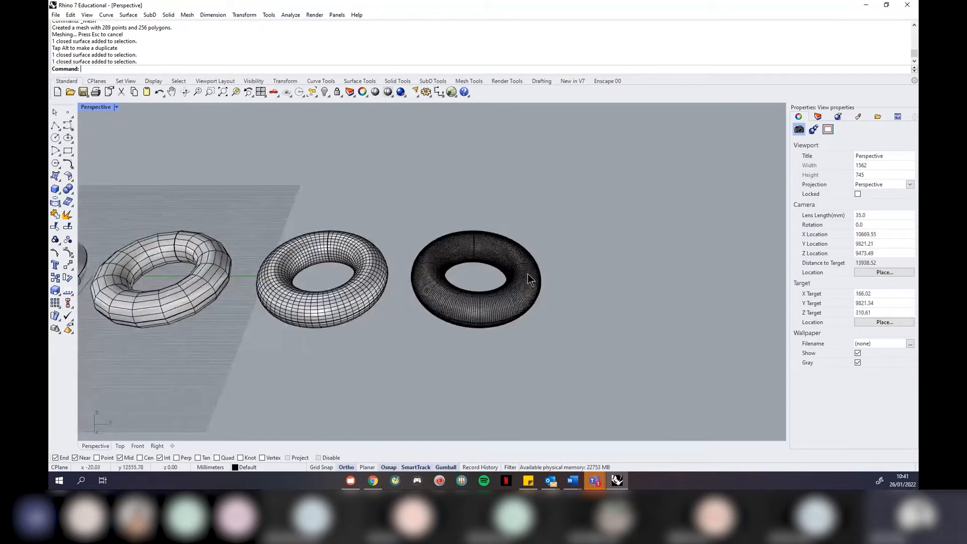
pyautogui.scroll(5, 527, 274)
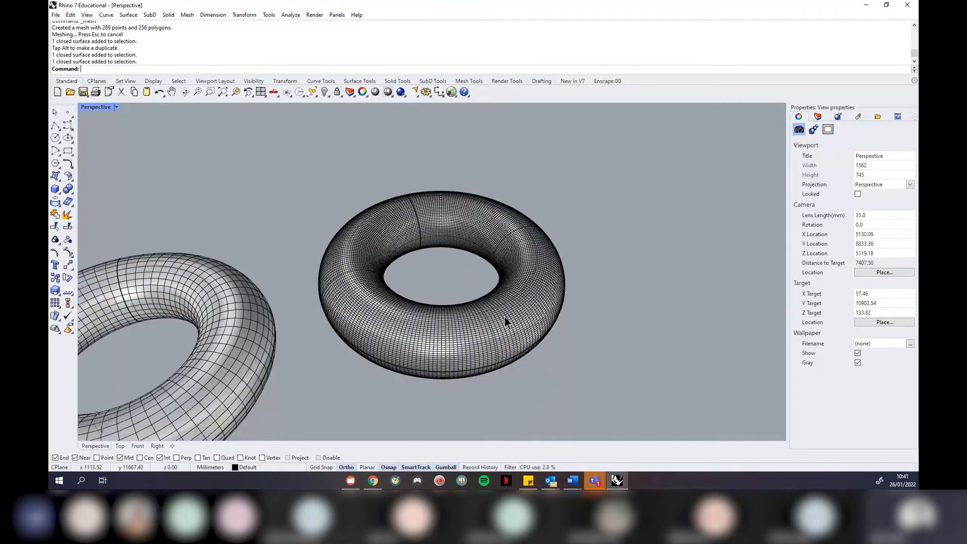
pyautogui.scroll(-5, 504, 317)
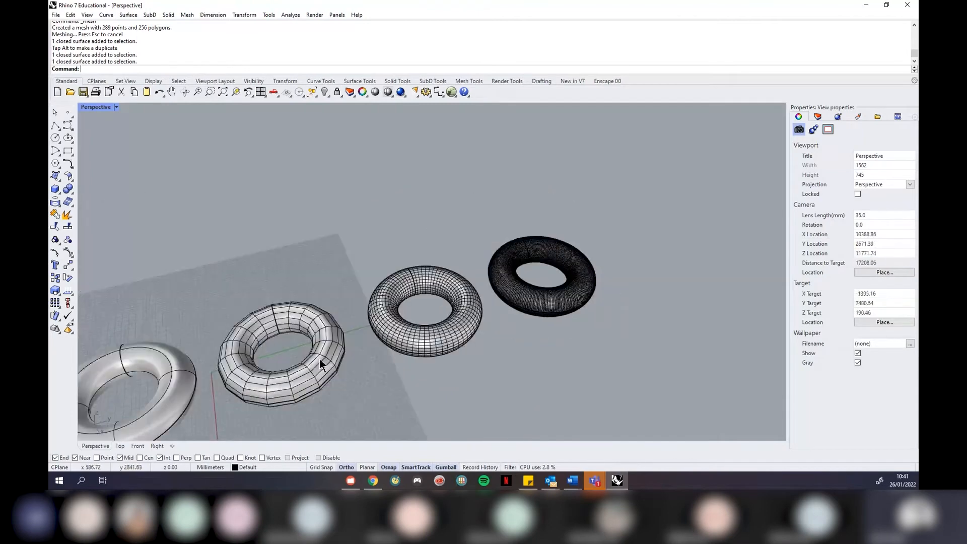
pyautogui.scroll(3, 319, 358)
pyautogui.scroll(-4, 274, 337)
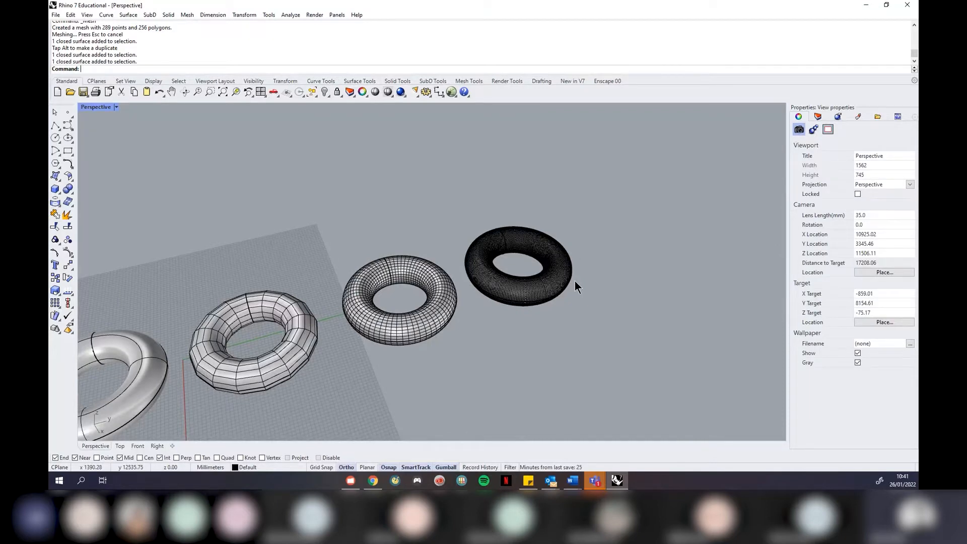
pyautogui.scroll(5, 575, 280)
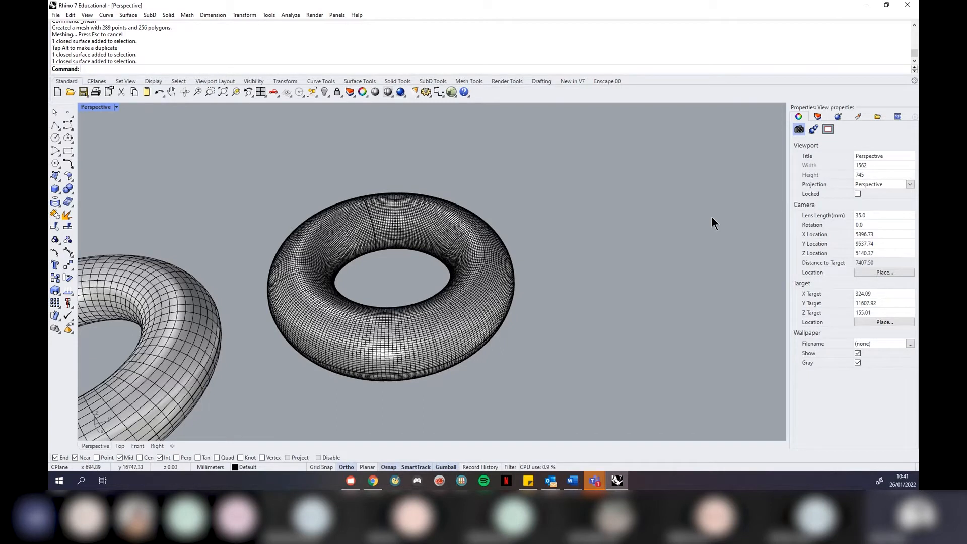
pyautogui.scroll(-10, 712, 216)
pyautogui.moveTo(712, 217); pyautogui.dragTo(641, 242, button='right')
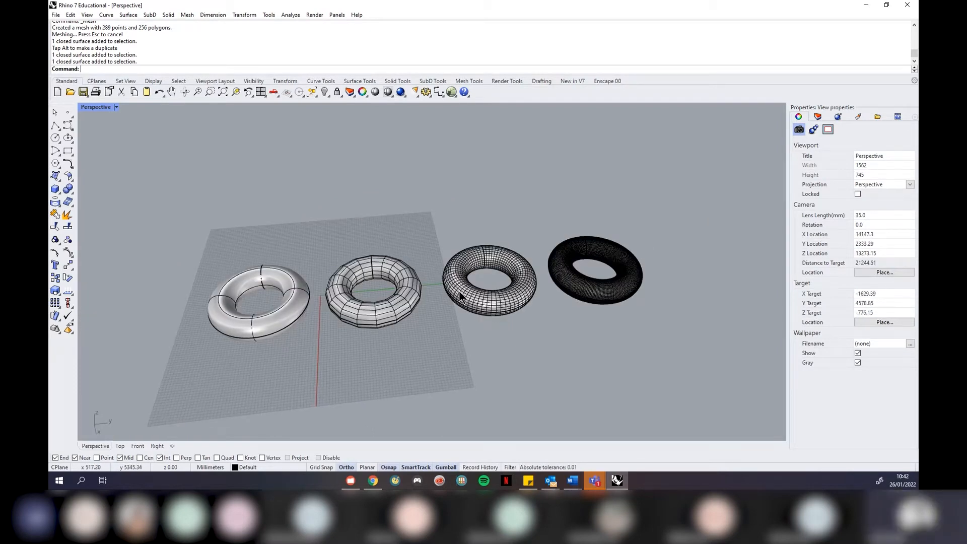
pyautogui.moveTo(484, 331); pyautogui.dragTo(398, 241, button='right')
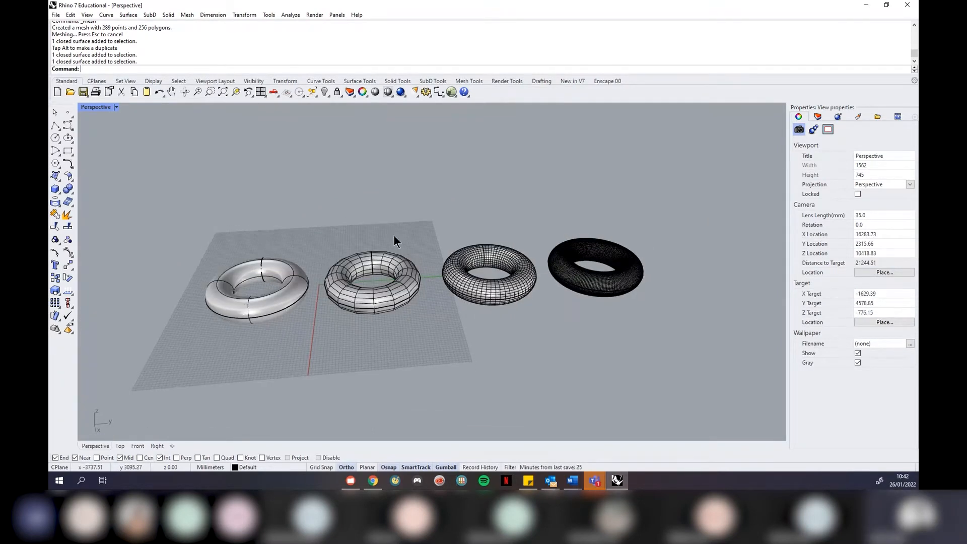
pyautogui.moveTo(406, 292); pyautogui.dragTo(449, 306, button='right')
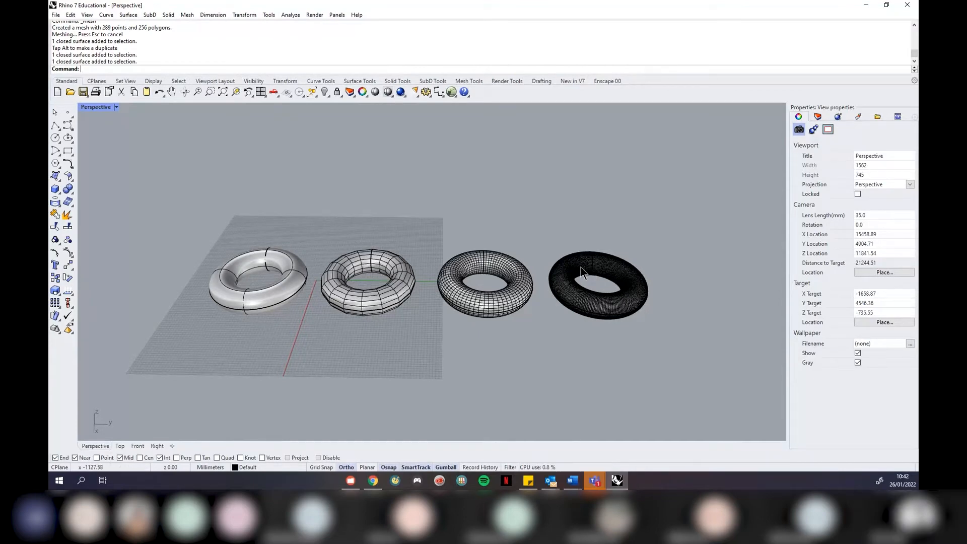
pyautogui.scroll(3, 267, 291)
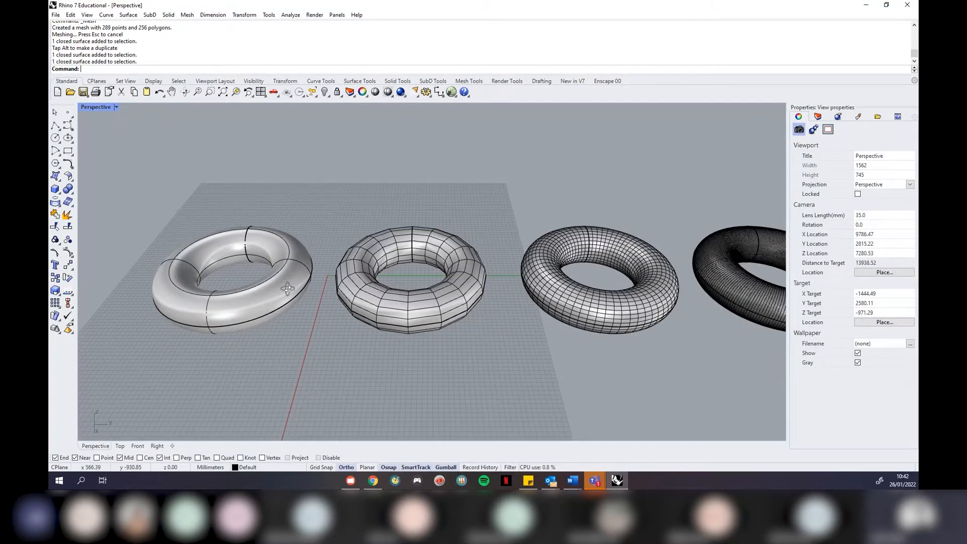
pyautogui.moveTo(288, 289); pyautogui.dragTo(386, 284, button='right')
pyautogui.scroll(4, 193, 217)
pyautogui.scroll(-6, 368, 297)
pyautogui.scroll(6, 323, 295)
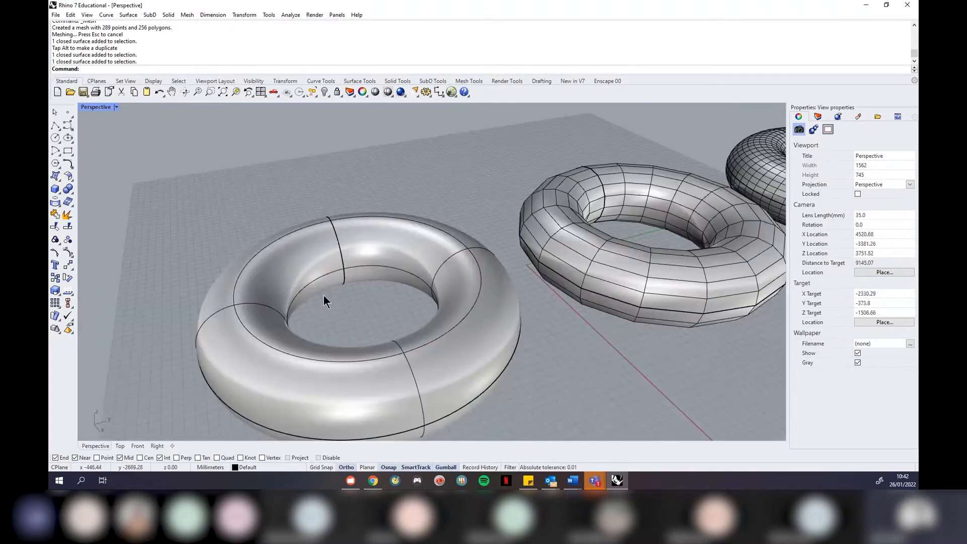
pyautogui.scroll(-2, 368, 308)
pyautogui.moveTo(369, 309); pyautogui.dragTo(345, 298, button='right')
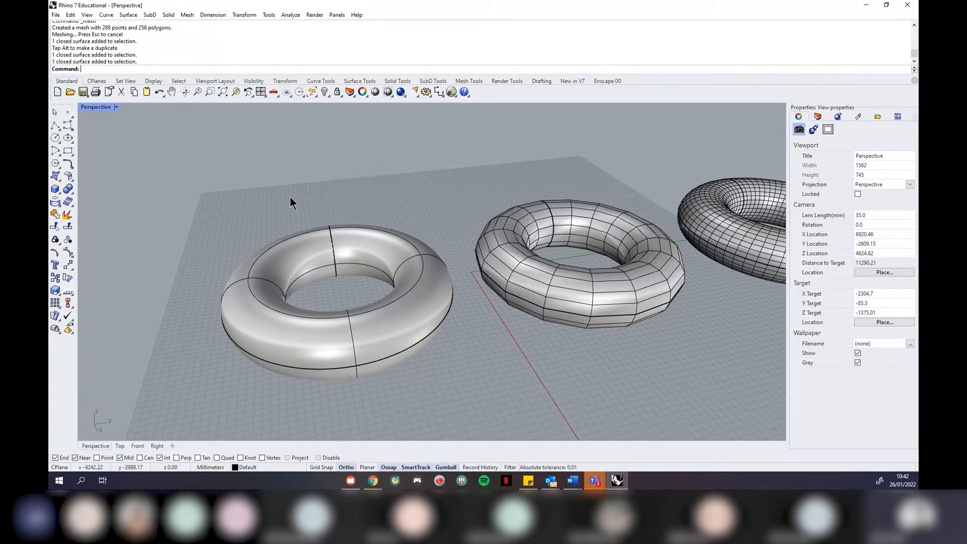
pyautogui.scroll(-5, 91, 285)
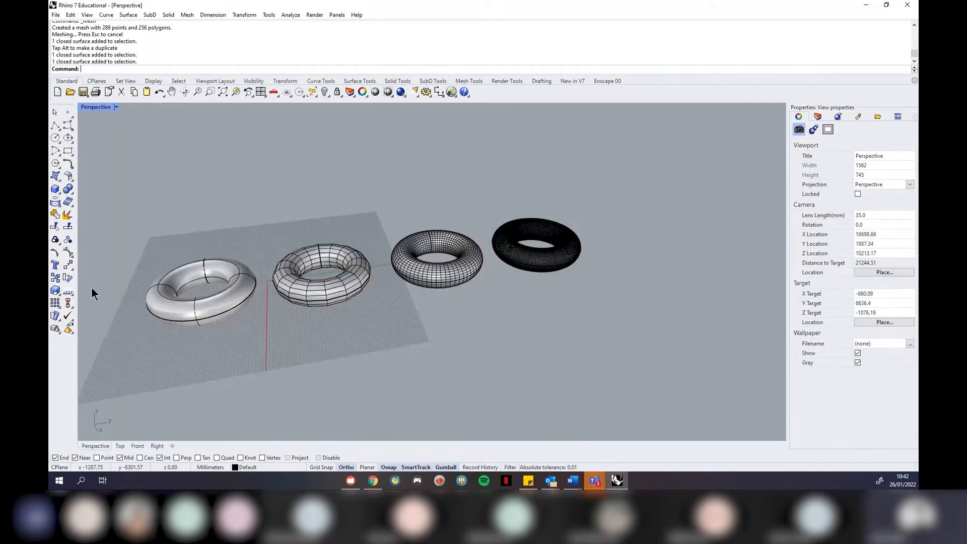
pyautogui.scroll(6, 408, 291)
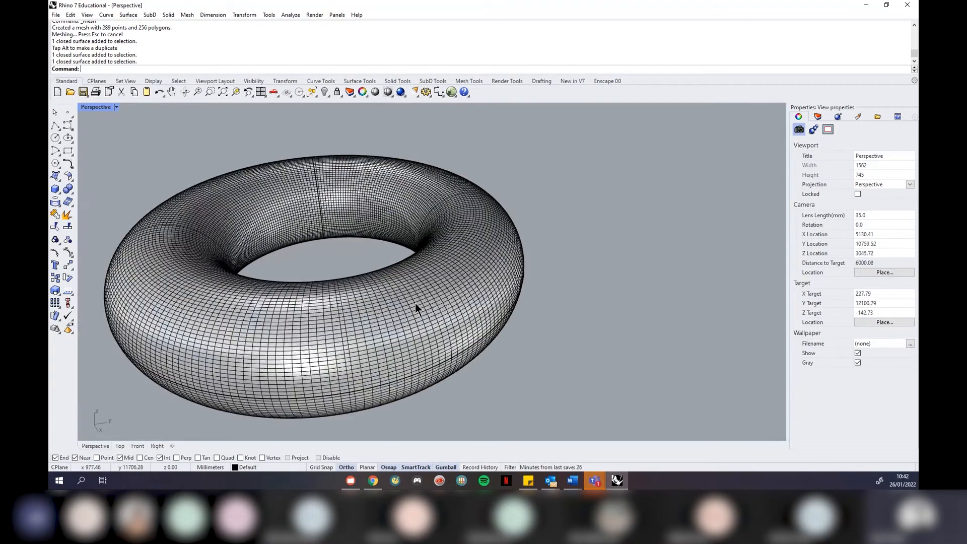
# Extract three picked faces from the torus mesh, delete them, and select the holed mesh
pyautogui.click(187, 14)
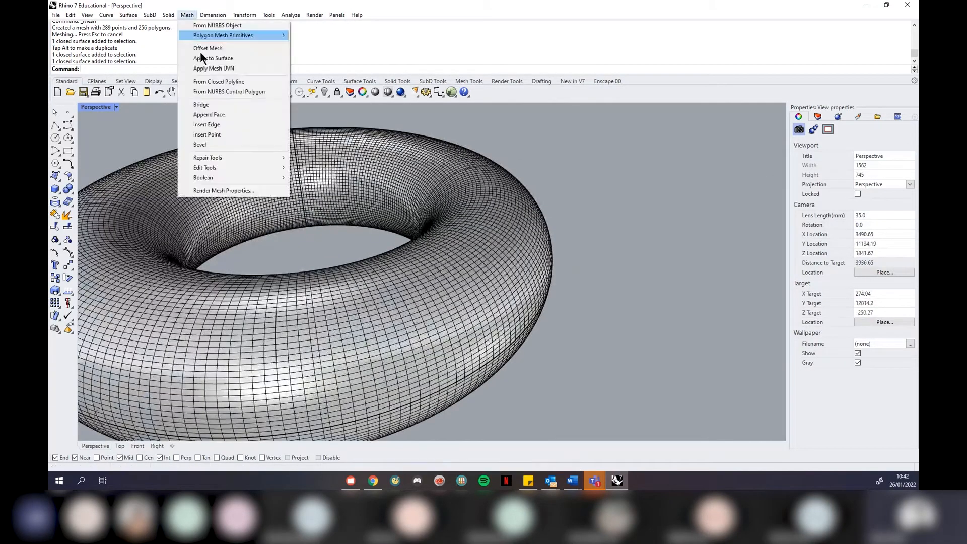
pyautogui.moveTo(258, 167)
pyautogui.moveTo(375, 300)
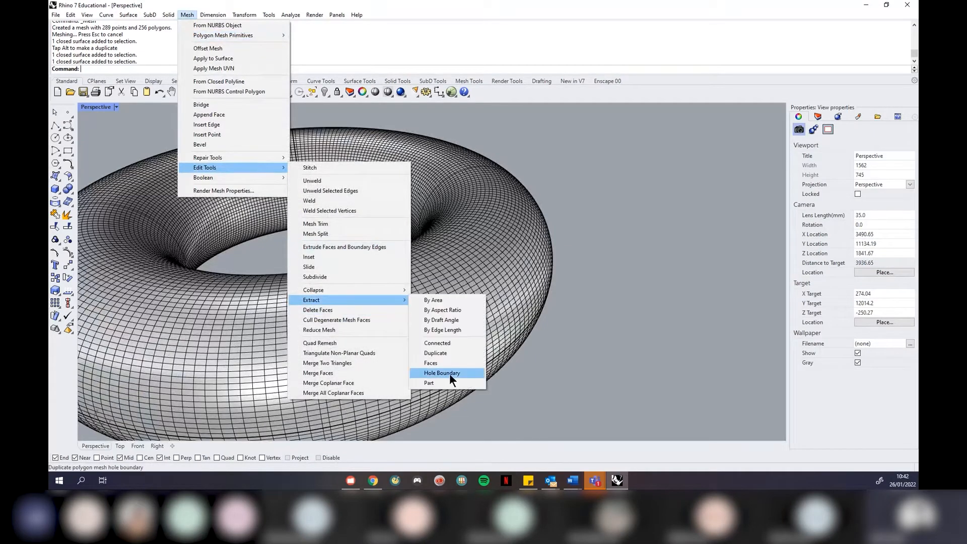
pyautogui.click(437, 364)
pyautogui.scroll(-5, 666, 338)
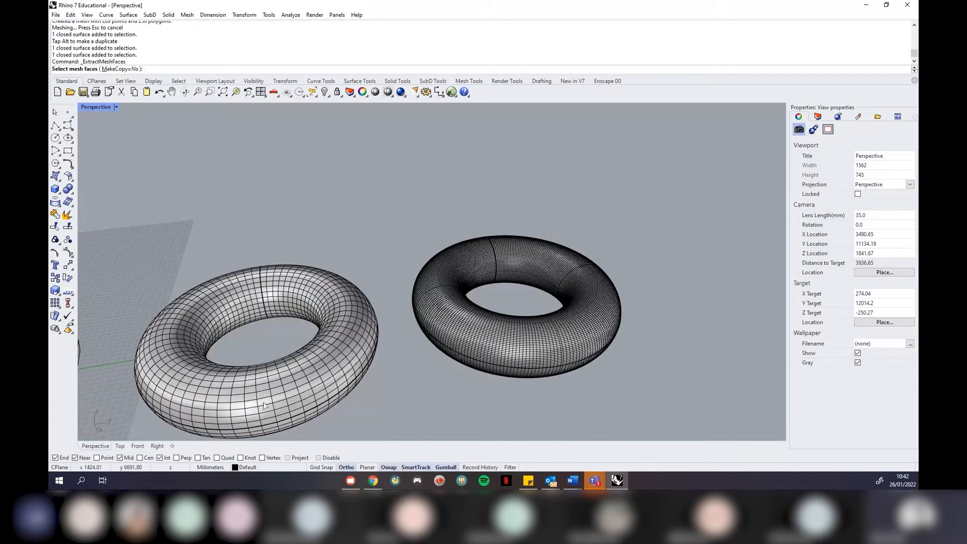
pyautogui.scroll(3, 282, 397)
pyautogui.click(276, 400)
pyautogui.click(309, 360)
pyautogui.click(388, 376)
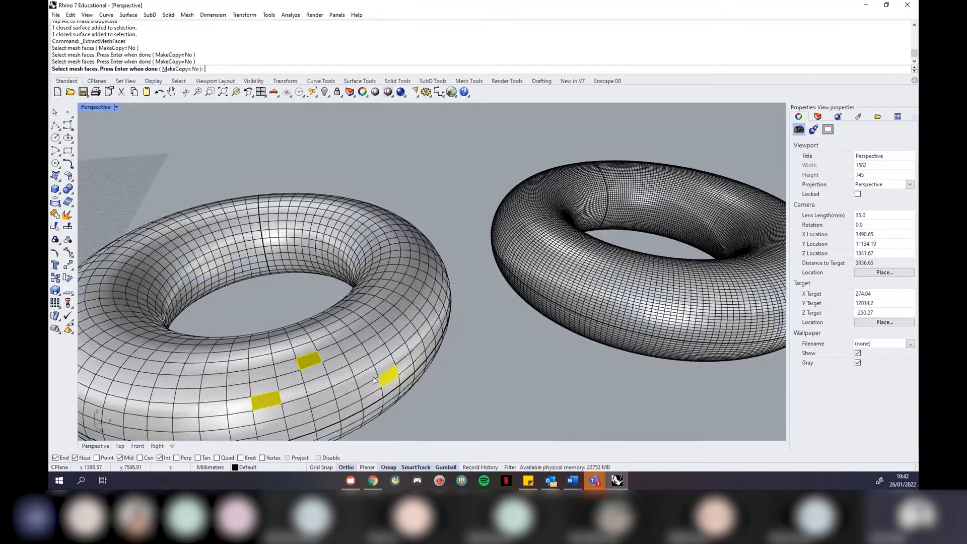
pyautogui.press('Return')
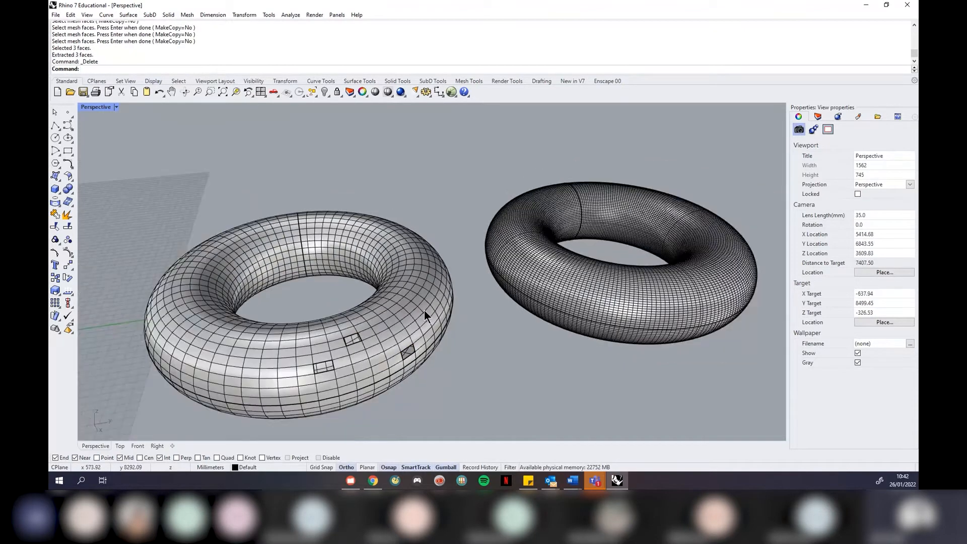
pyautogui.press('Delete')
pyautogui.scroll(5, 424, 310)
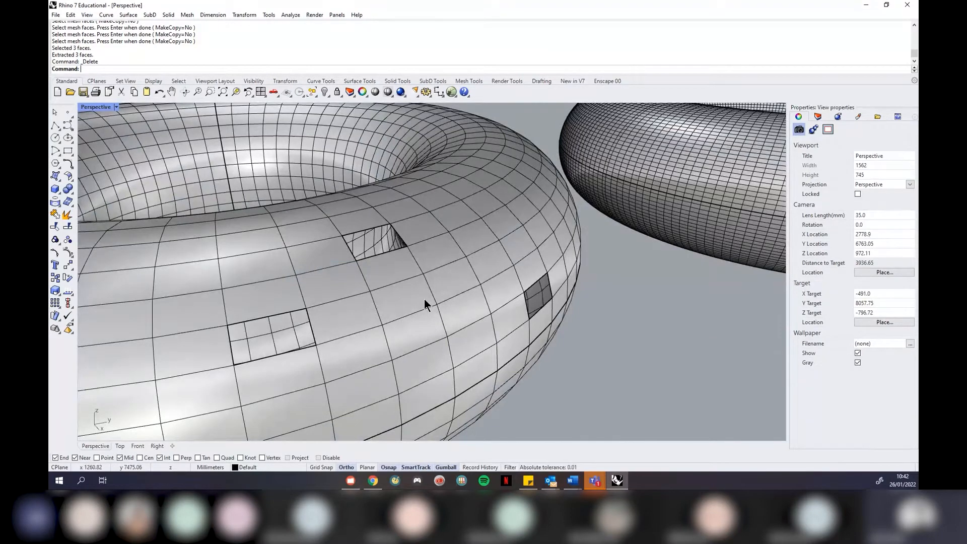
pyautogui.click(365, 316)
pyautogui.scroll(-5, 412, 322)
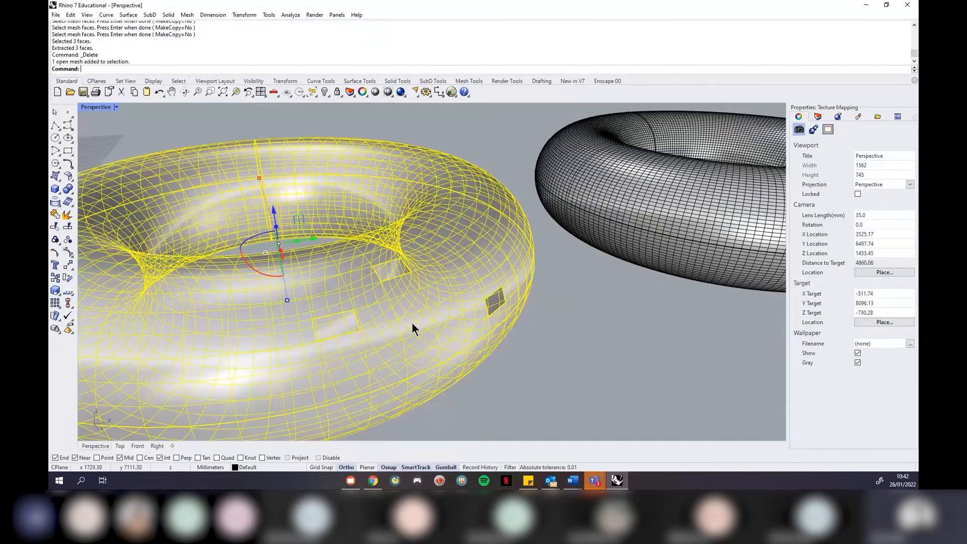
# Check the mesh's properties and run Mesh > Repair Tools > Fill All Holes
pyautogui.click(799, 117)
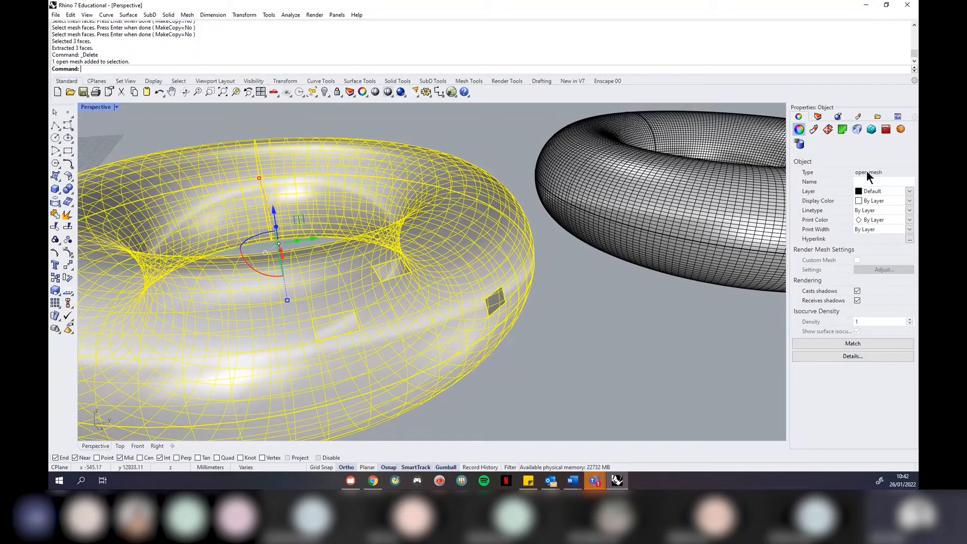
pyautogui.click(187, 14)
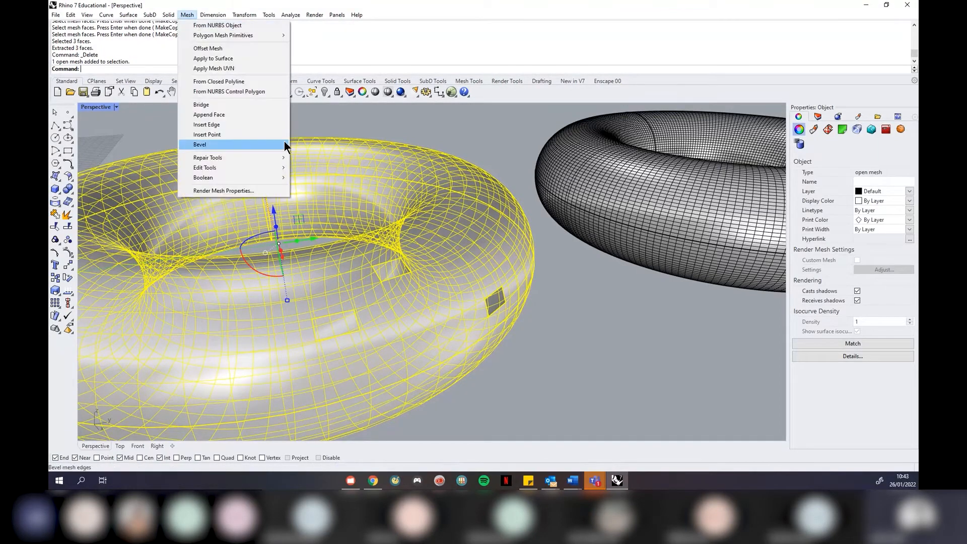
pyautogui.moveTo(271, 158)
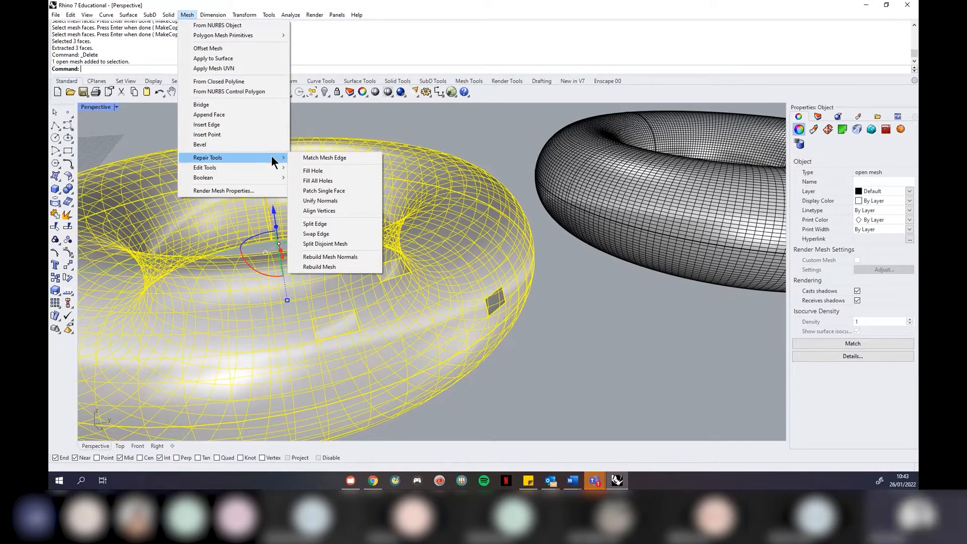
pyautogui.click(334, 181)
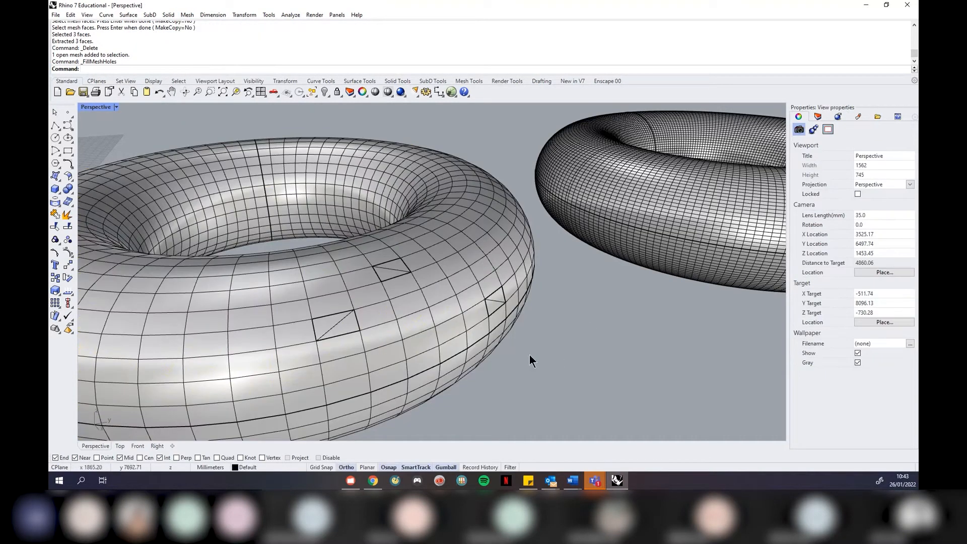
# Orbit and zoom around all four tori to inspect the repaired mesh
pyautogui.scroll(5, 310, 332)
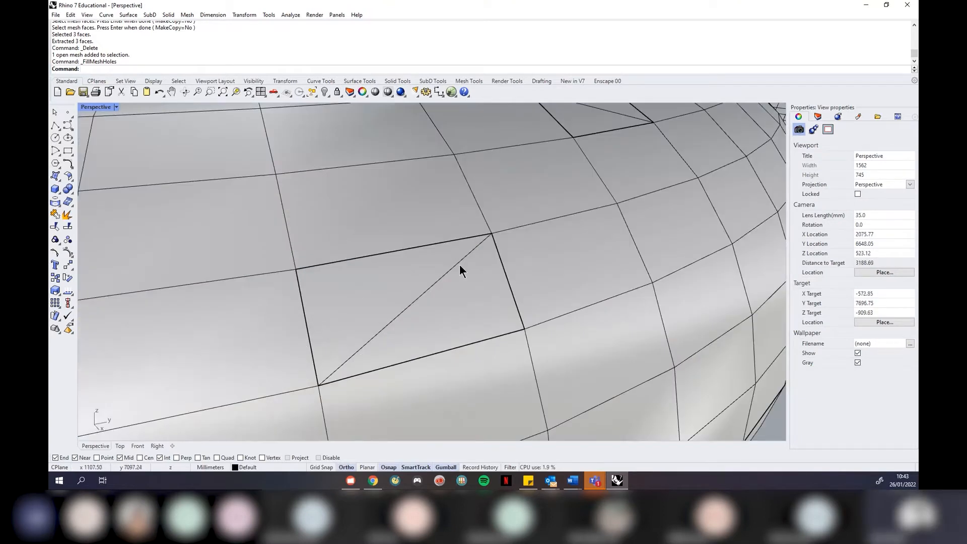
pyautogui.scroll(-5, 366, 297)
pyautogui.moveTo(337, 305); pyautogui.dragTo(336, 306, button='right')
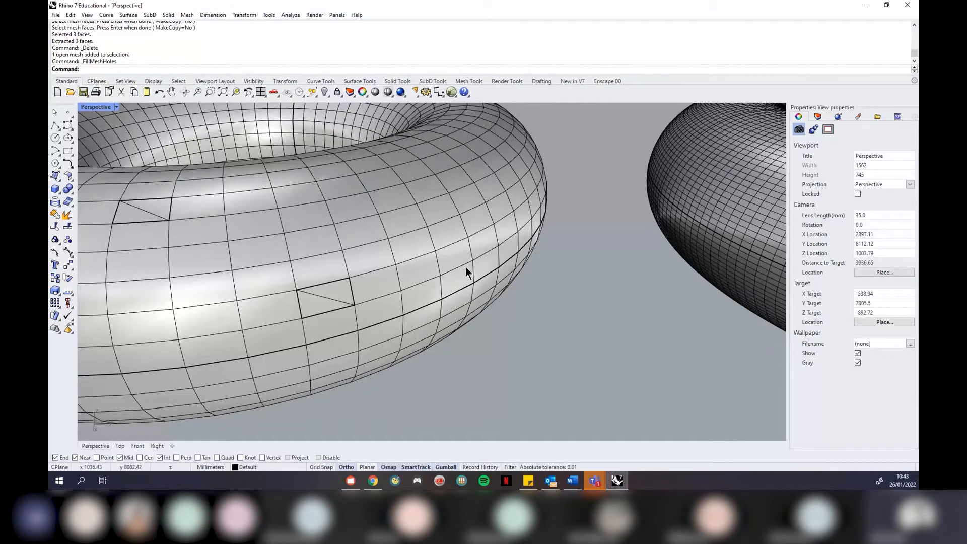
pyautogui.scroll(-5, 484, 265)
pyautogui.moveTo(359, 219); pyautogui.dragTo(434, 275, button='right')
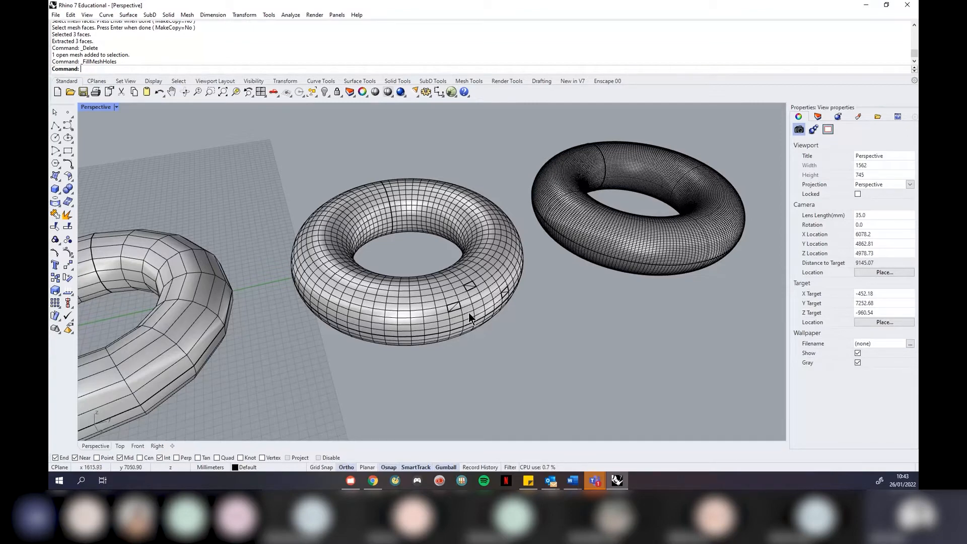
pyautogui.scroll(4, 488, 269)
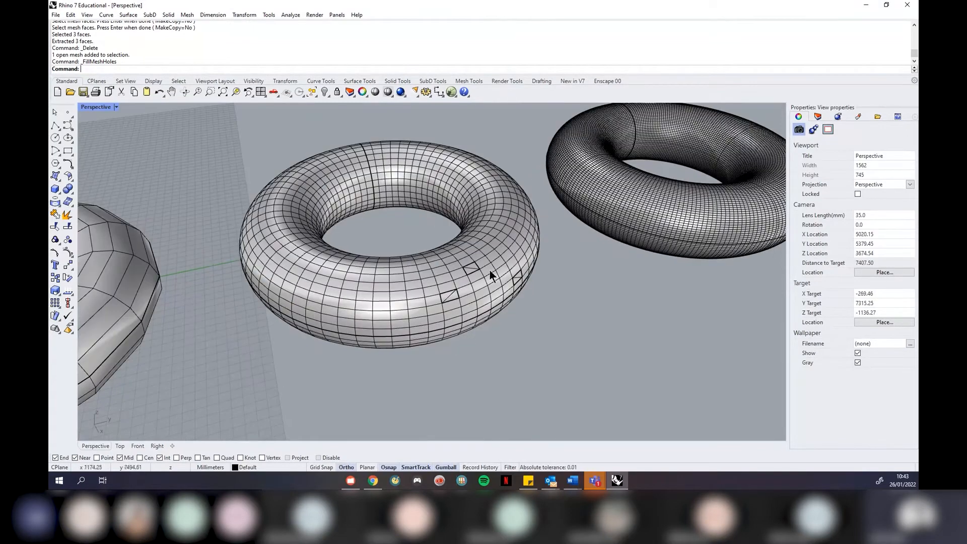
pyautogui.scroll(-18, 511, 228)
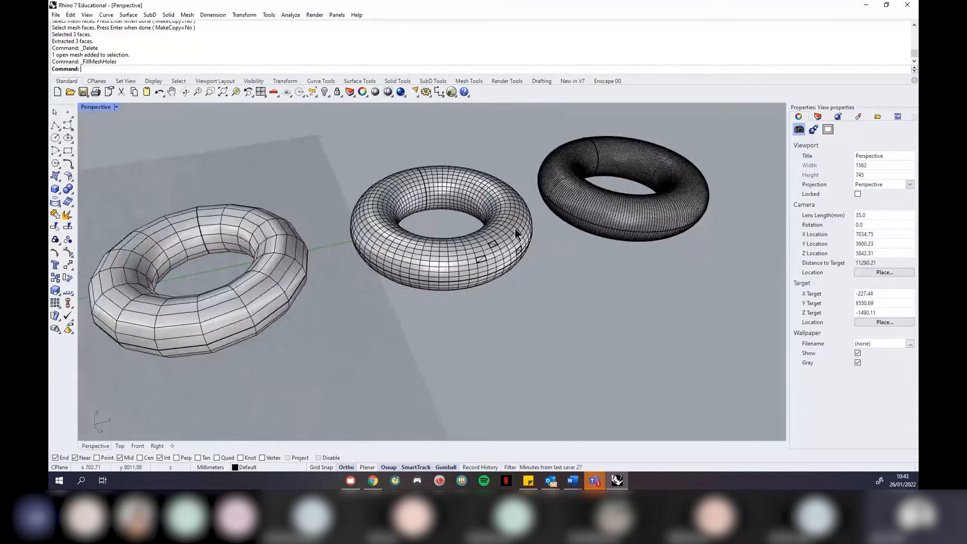
pyautogui.scroll(4, 516, 249)
pyautogui.moveTo(515, 257)
pyautogui.mouseDown(button='right')
pyautogui.moveTo(512, 271)
pyautogui.moveTo(500, 263)
pyautogui.mouseUp(button='right')
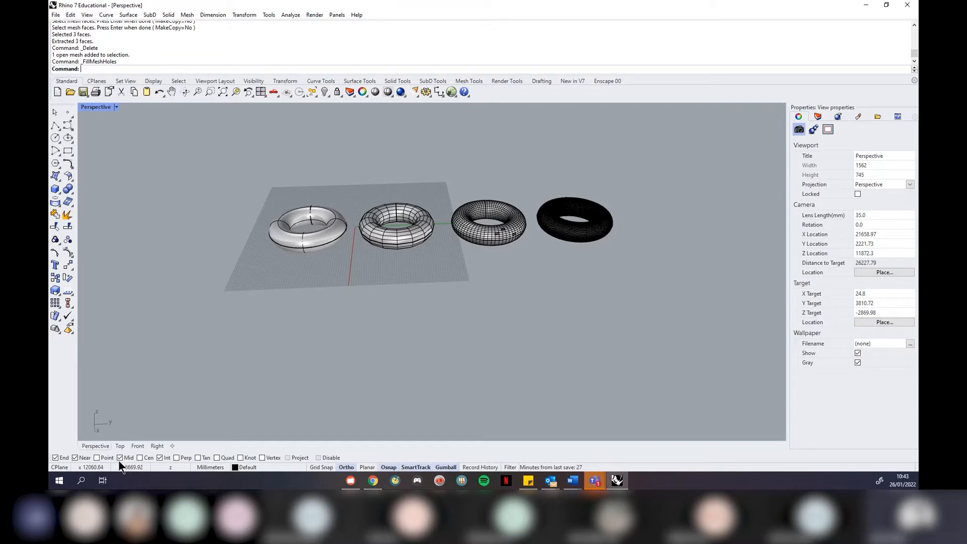
# Turn on Ortho, then window-select all four tori and delete them
pyautogui.click(347, 467)
pyautogui.moveTo(663, 150); pyautogui.dragTo(217, 329)
pyautogui.press('Delete')
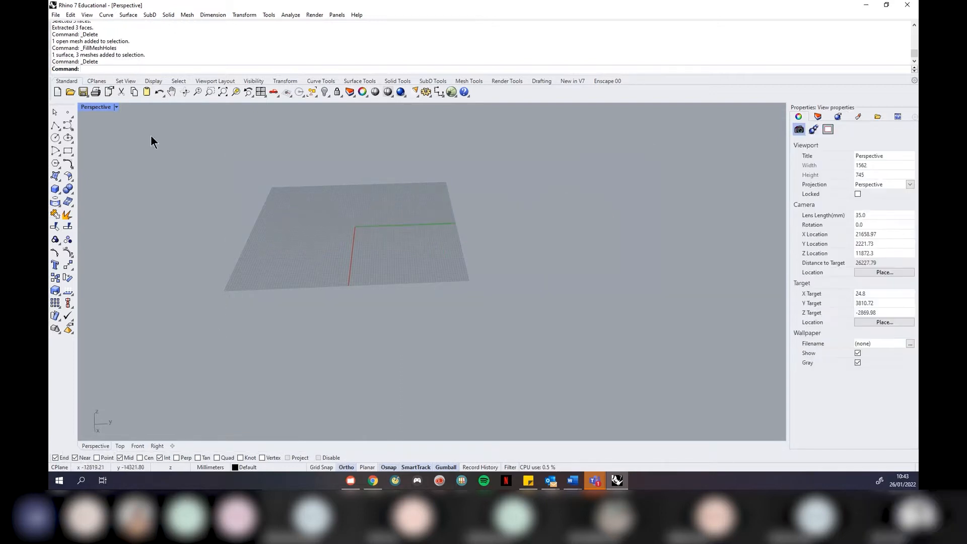
# Restore the four-view layout, maximize the Top viewport, and bring up the reference image browser
pyautogui.click(116, 107)
pyautogui.click(123, 113)
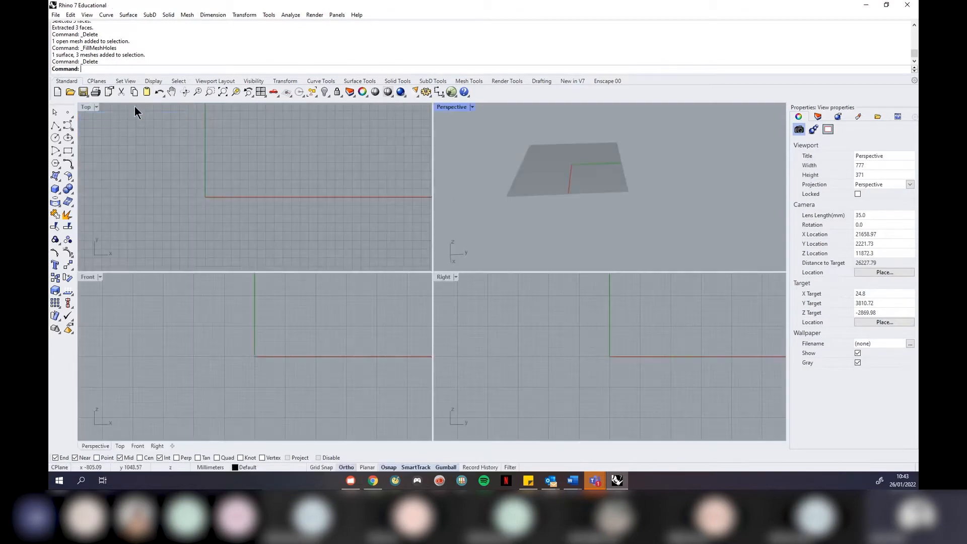
pyautogui.click(96, 106)
pyautogui.click(100, 114)
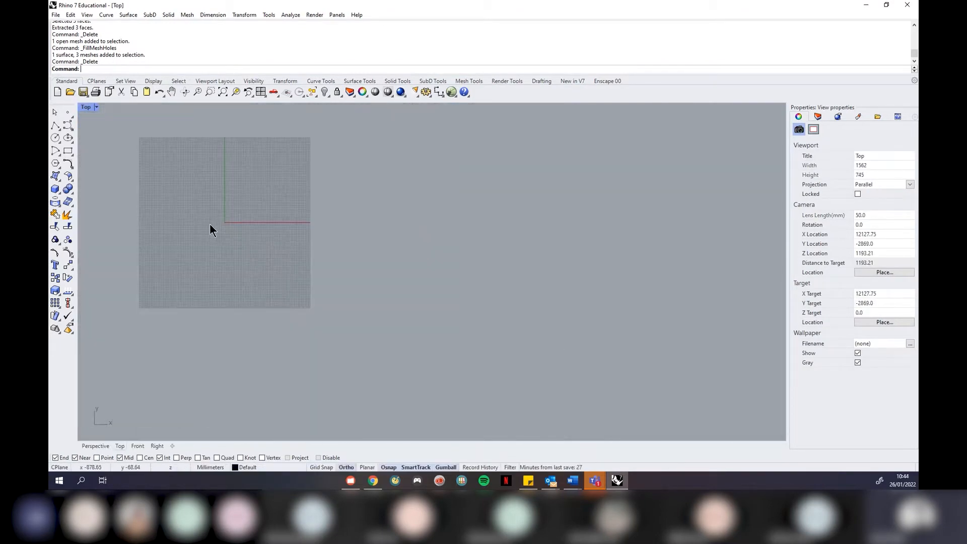
pyautogui.scroll(2, 530, 221)
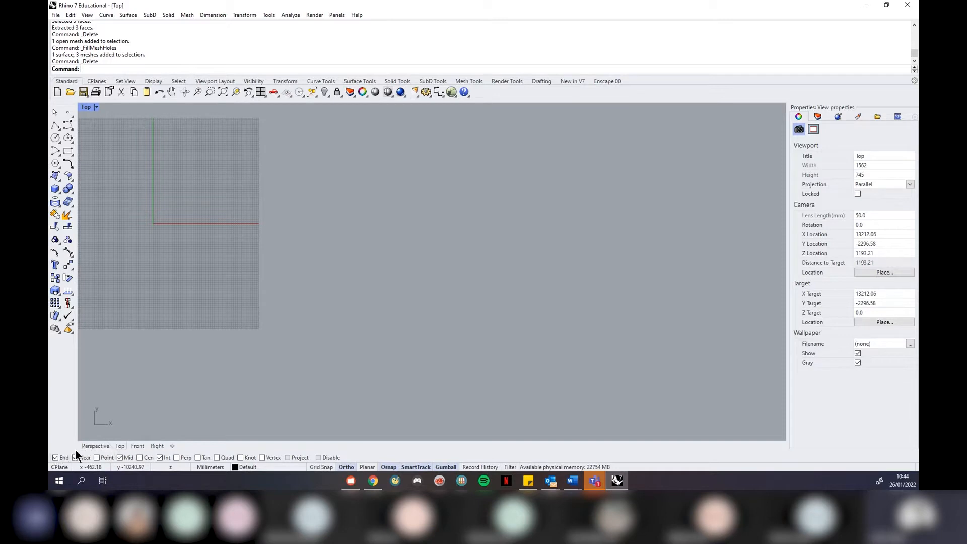
pyautogui.click(373, 481)
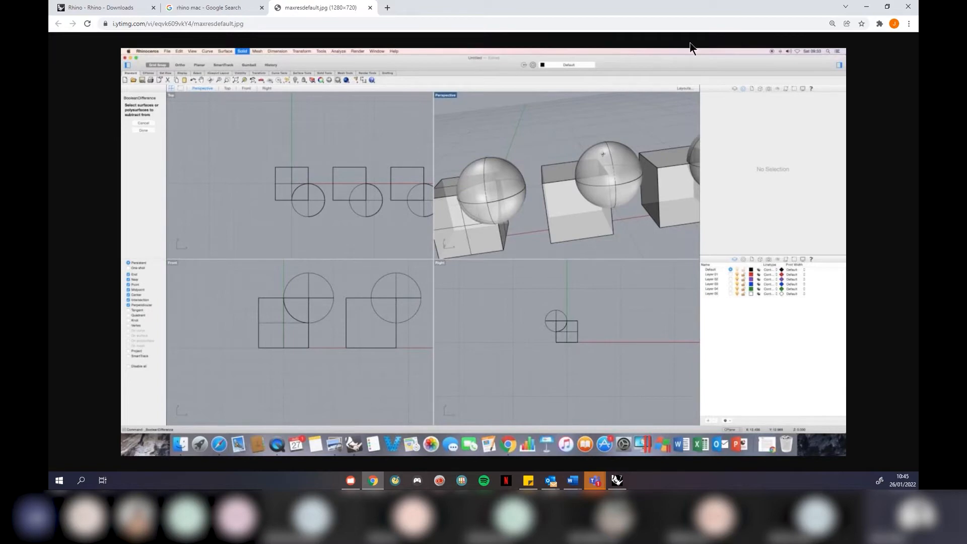
pyautogui.click(865, 11)
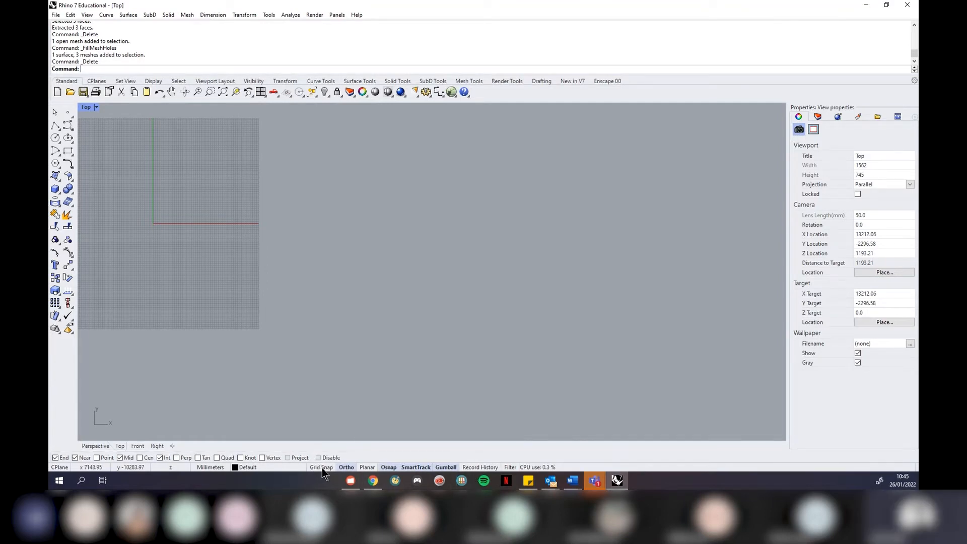
pyautogui.click(388, 467)
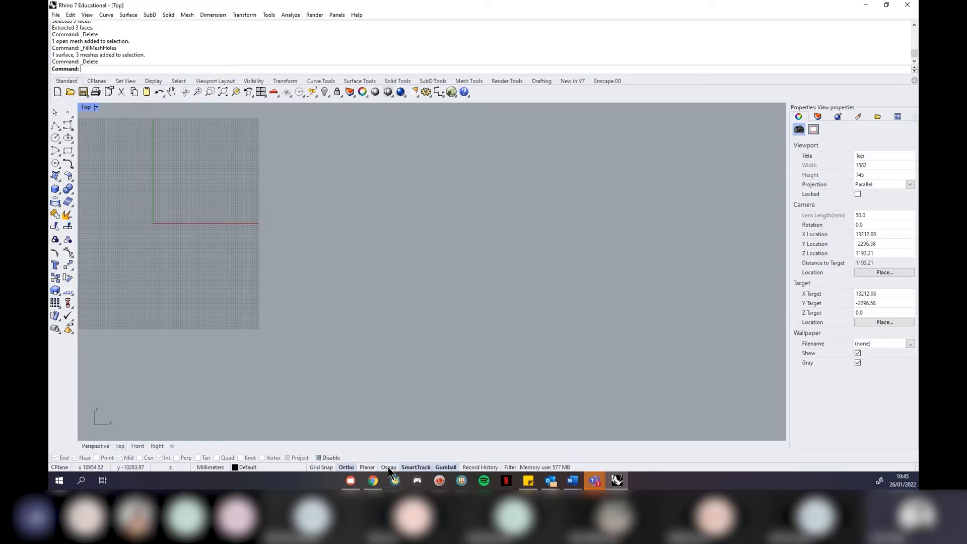
pyautogui.click(388, 467)
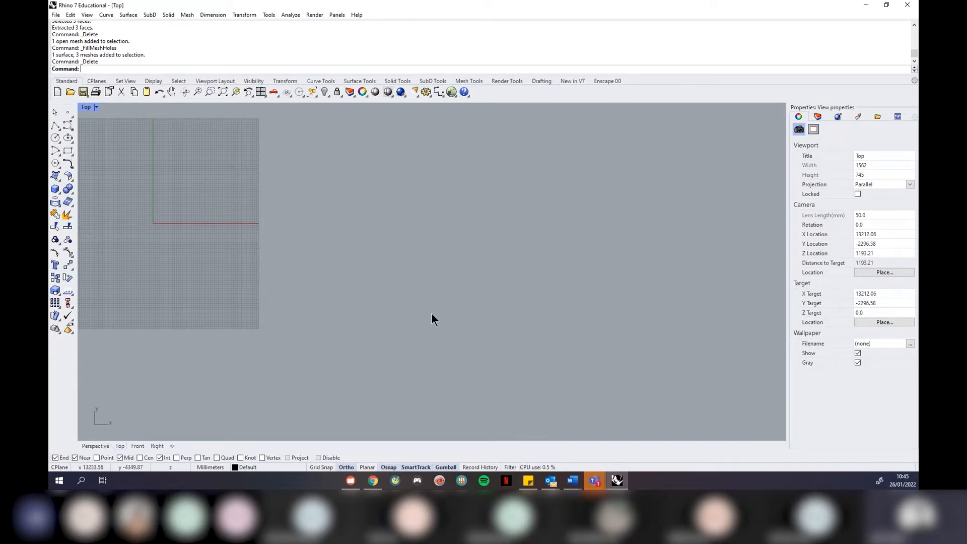
# Draw a rectangle in the Top view by picking two opposite corners
pyautogui.click(68, 151)
pyautogui.click(373, 305)
pyautogui.click(499, 217)
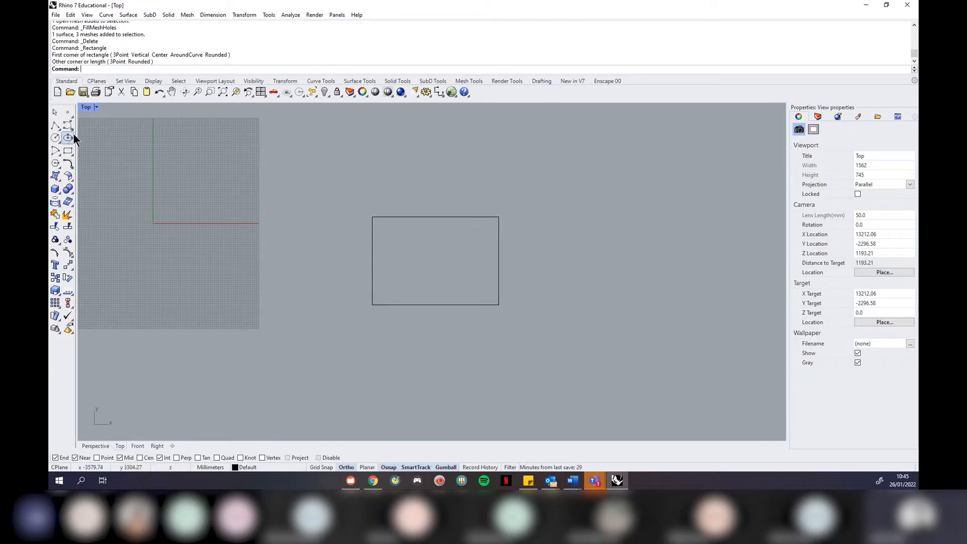
# With object snaps off, draw a stepped four-point polyline from the rectangle's top-right corner
pyautogui.click(54, 125)
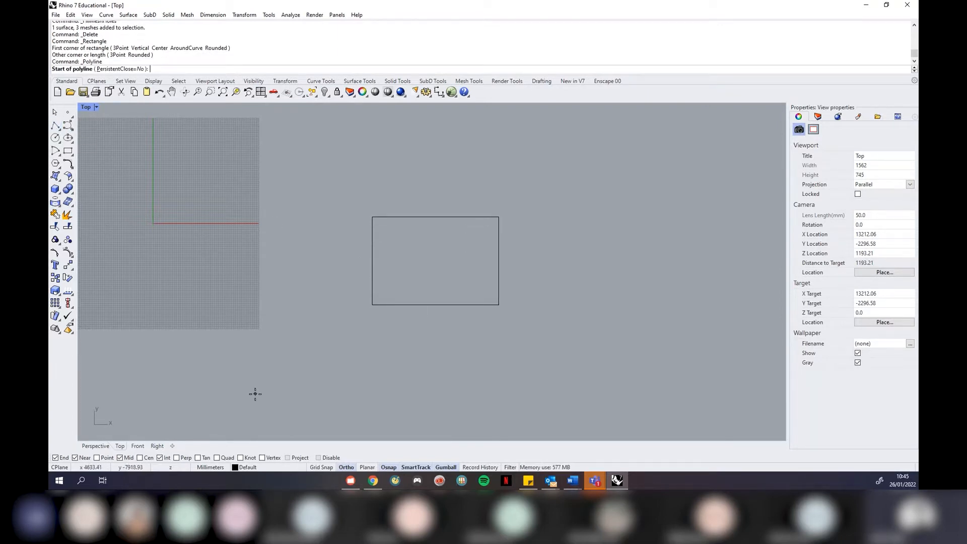
pyautogui.click(319, 458)
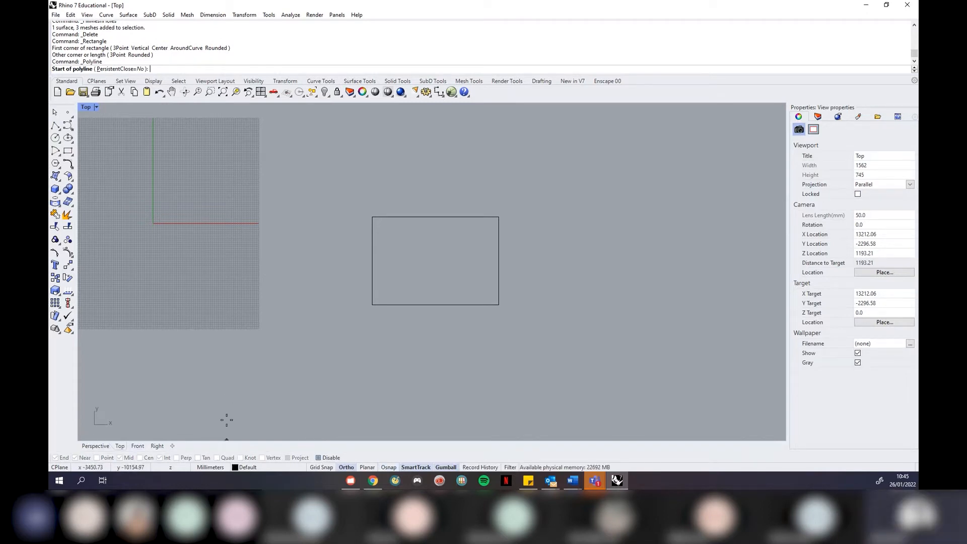
pyautogui.click(54, 125)
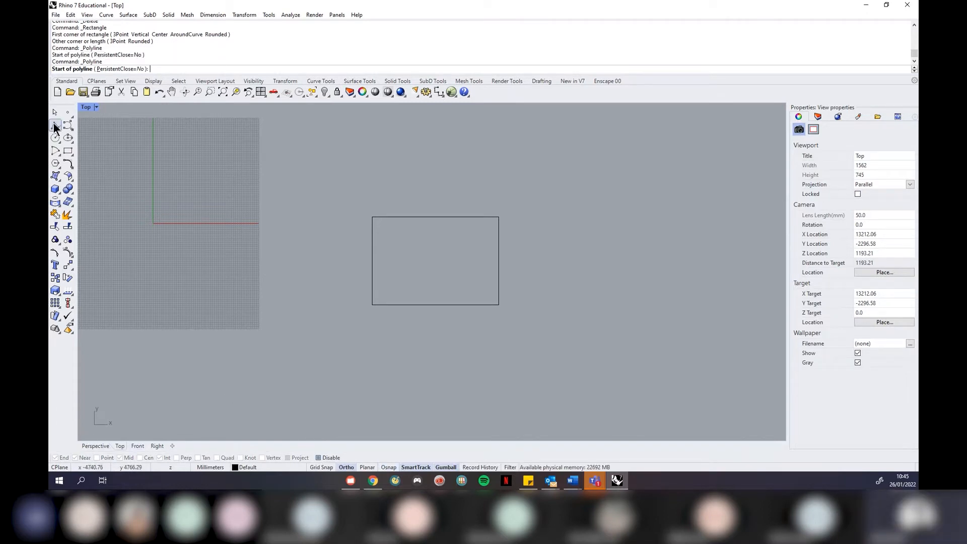
pyautogui.click(497, 217)
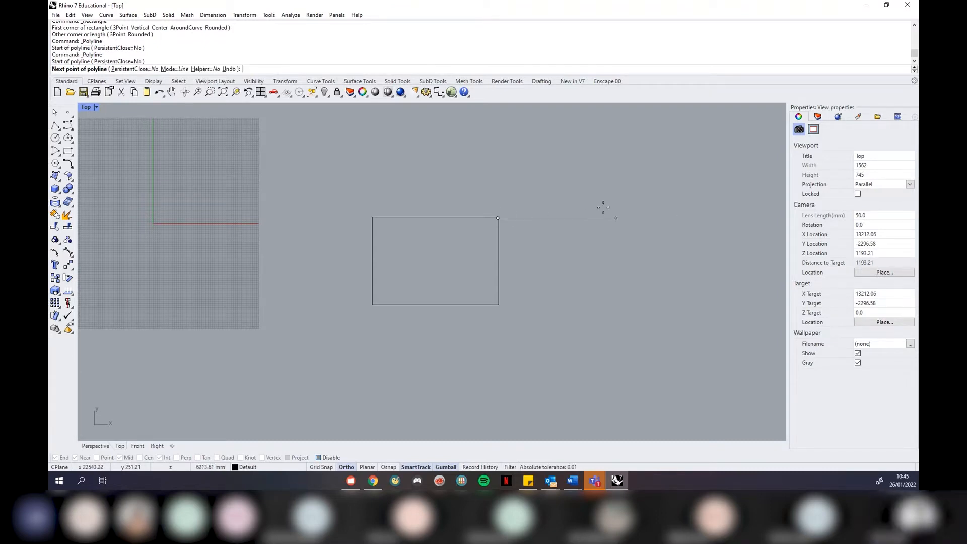
pyautogui.click(659, 217)
pyautogui.click(658, 179)
pyautogui.click(696, 179)
pyautogui.press('Return')
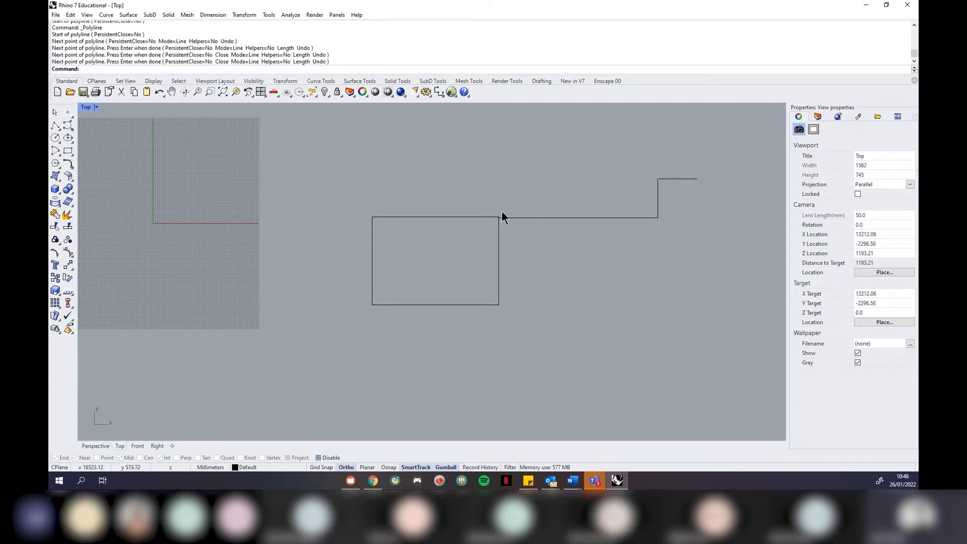
# Select the stepped polyline and delete it, leaving the rectangle
pyautogui.scroll(10, 501, 213)
pyautogui.scroll(8, 494, 234)
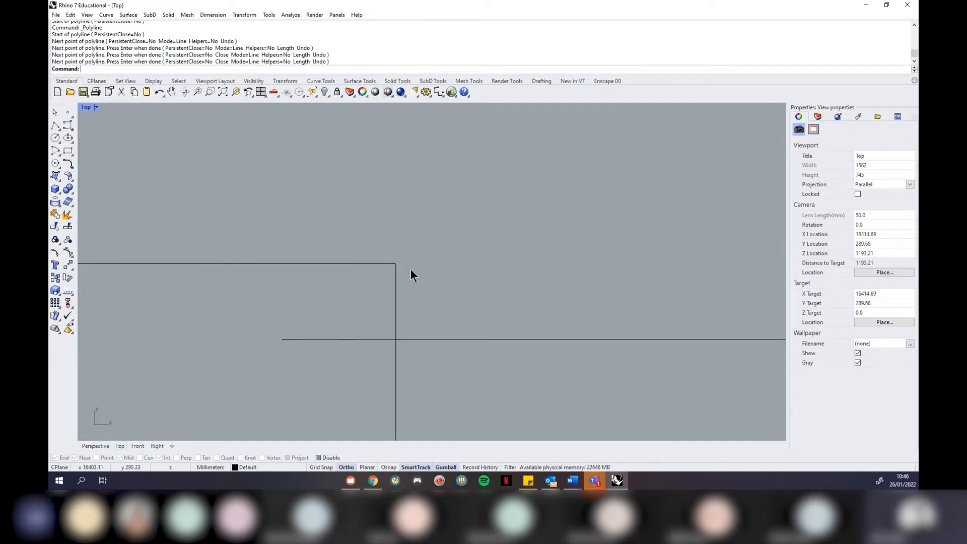
pyautogui.scroll(-8, 343, 280)
pyautogui.scroll(-5, 342, 281)
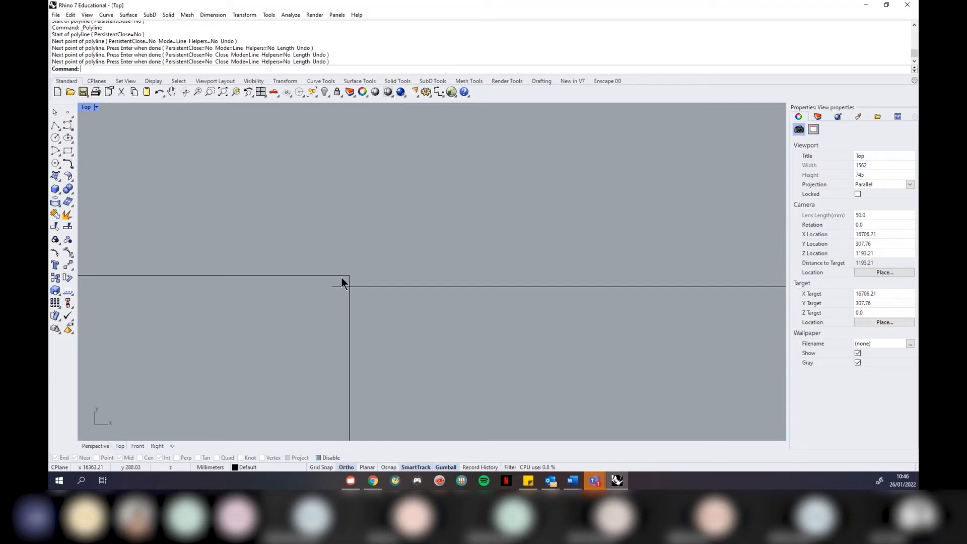
pyautogui.moveTo(507, 229); pyautogui.dragTo(432, 316)
pyautogui.press('Delete')
# Re-enable object snaps with Midpoint and Nearest snapping turned off
pyautogui.scroll(4, 258, 337)
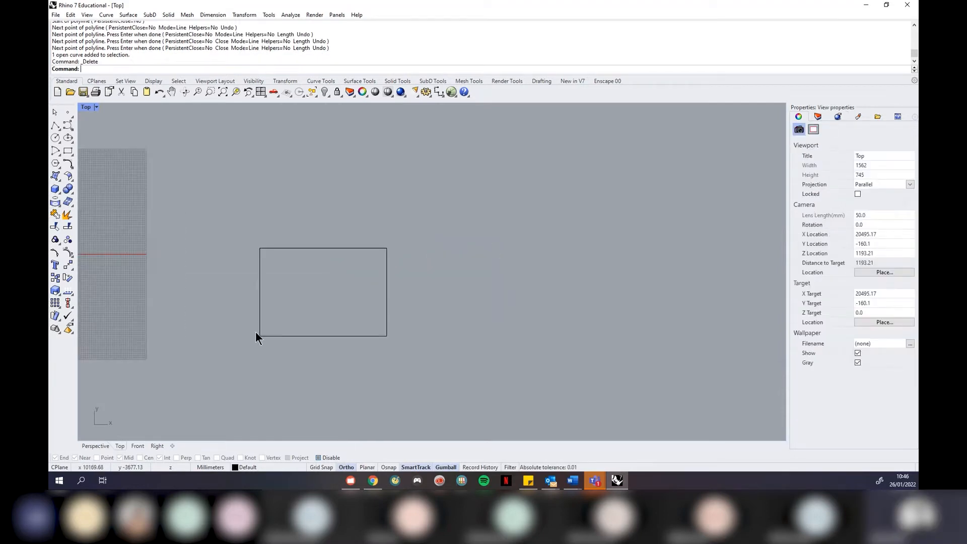
pyautogui.click(319, 458)
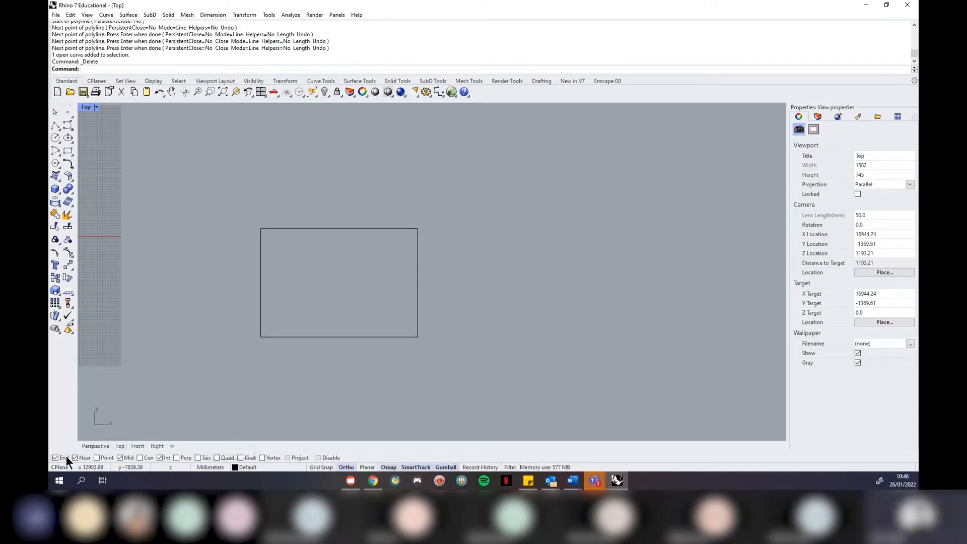
pyautogui.click(119, 458)
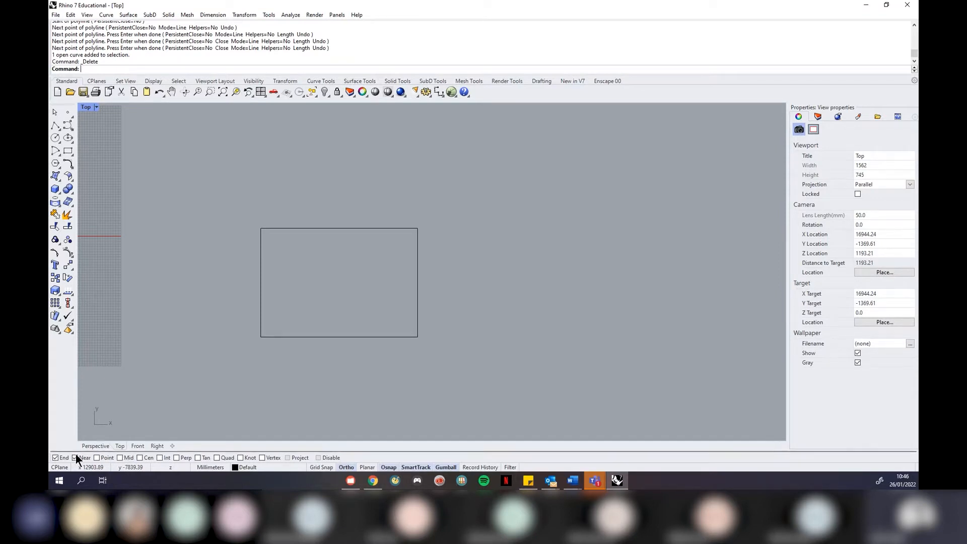
pyautogui.click(77, 458)
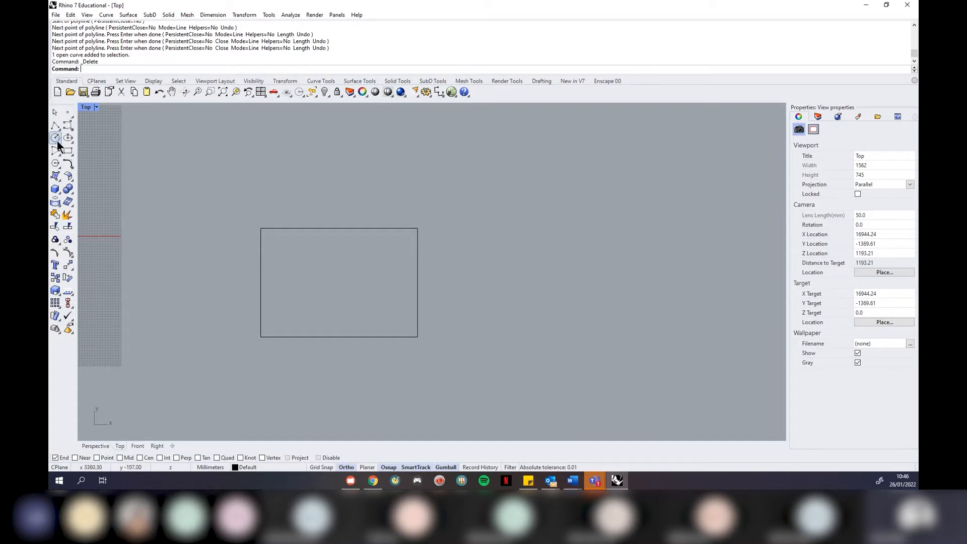
pyautogui.click(56, 125)
# With End snap off, start a polyline on the right and place its stepped orthogonal corners
pyautogui.click(56, 458)
pyautogui.click(52, 125)
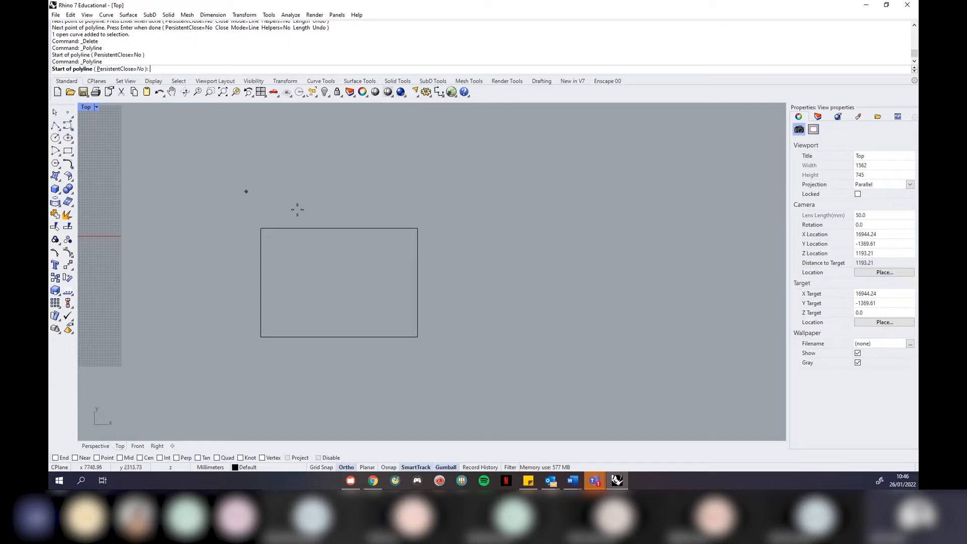
pyautogui.click(673, 317)
pyautogui.click(537, 316)
pyautogui.click(537, 214)
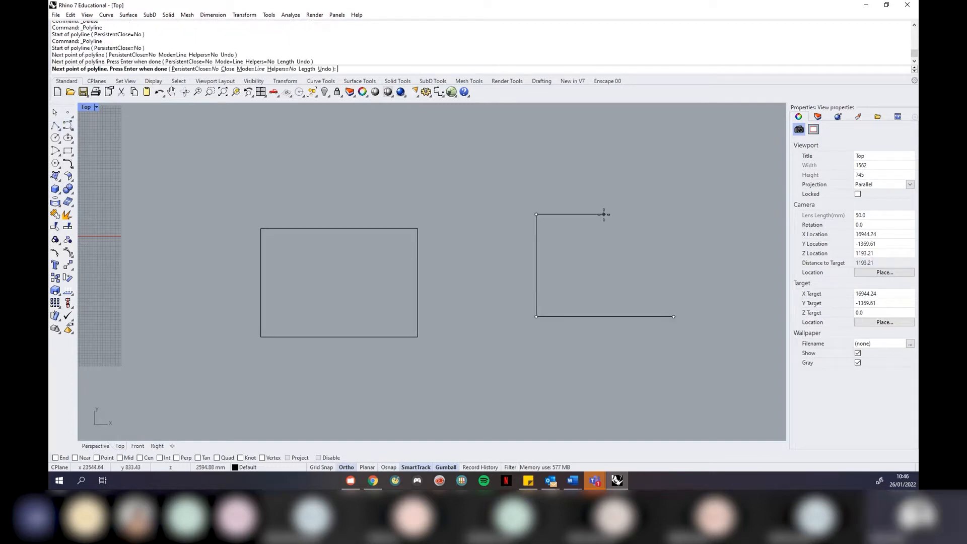
pyautogui.click(676, 214)
pyautogui.click(675, 134)
pyautogui.click(479, 133)
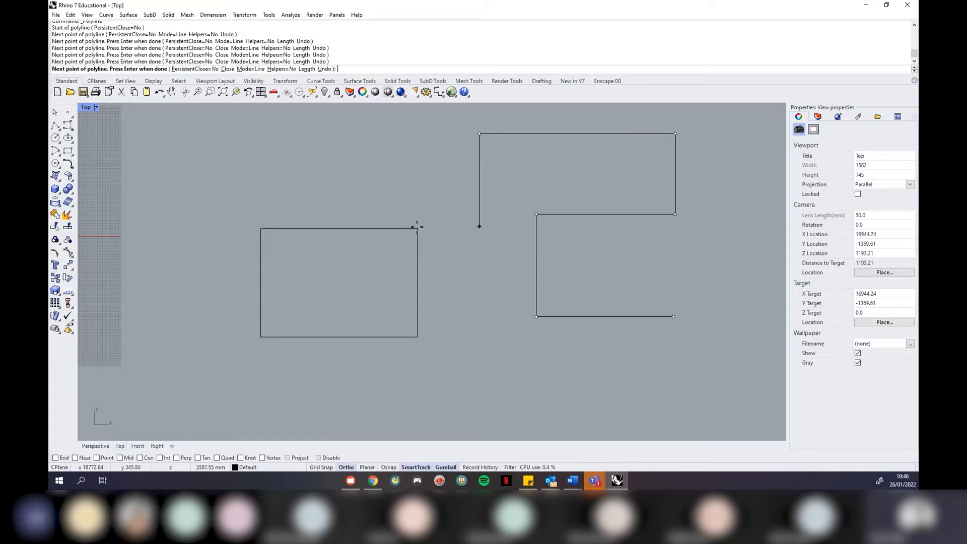
# With Ortho off and End snap on, end the polyline diagonally at the rectangle's top-right corner
pyautogui.click(347, 468)
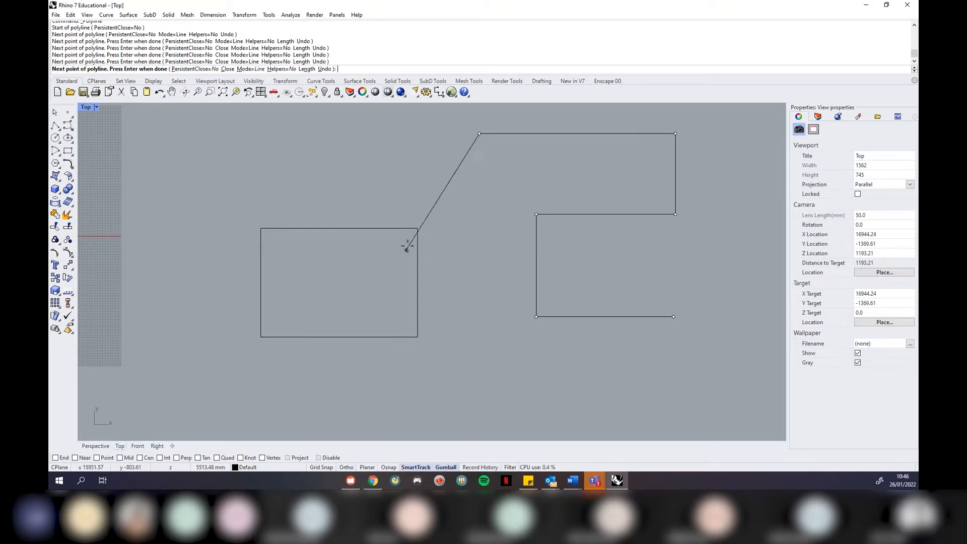
pyautogui.click(55, 457)
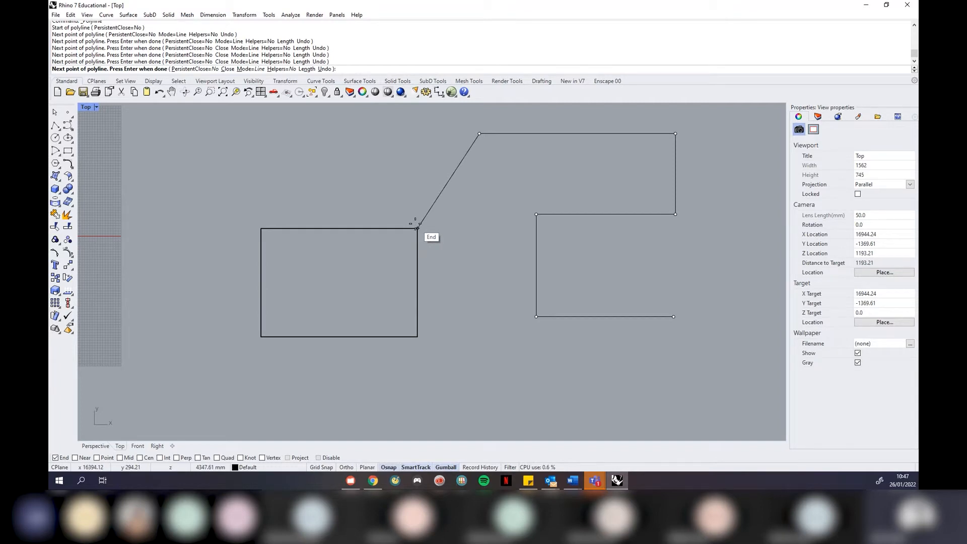
pyautogui.click(414, 223)
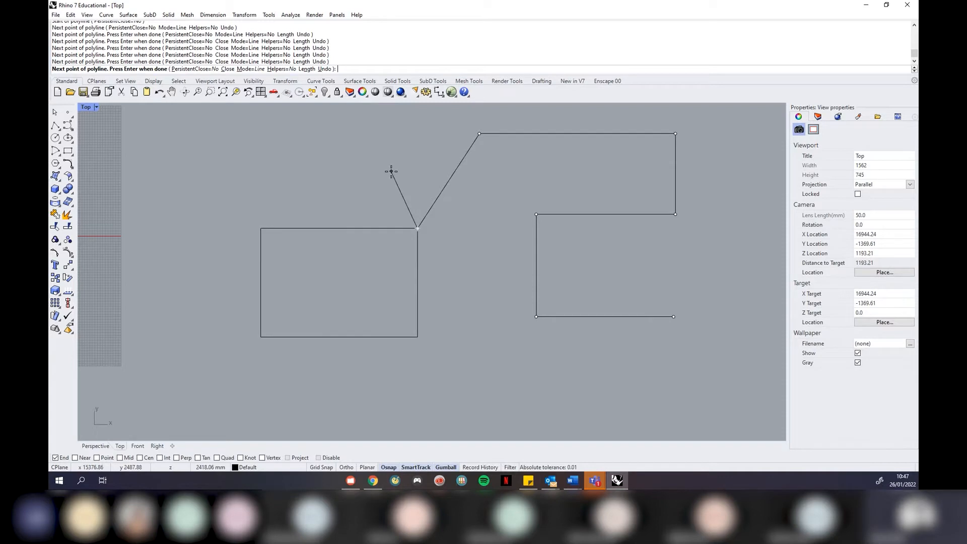
pyautogui.press('Return')
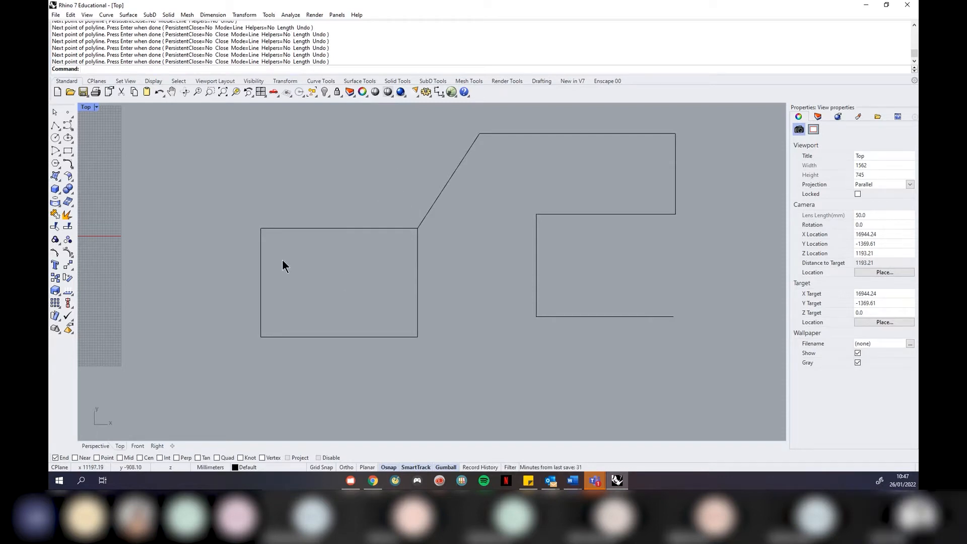
# With Mid snap on, draw a short vertical polyline down from the rectangle's bottom-edge midpoint
pyautogui.click(119, 457)
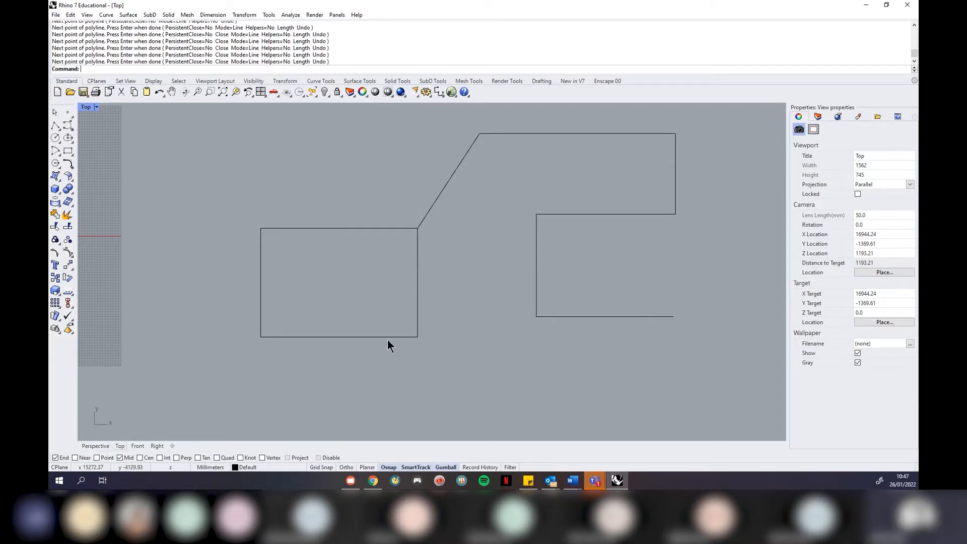
pyautogui.click(54, 125)
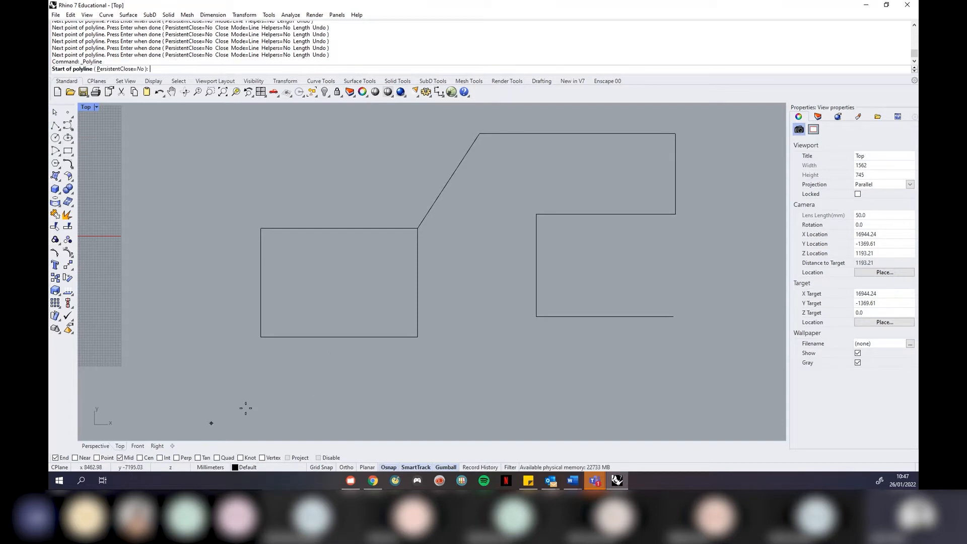
pyautogui.click(339, 337)
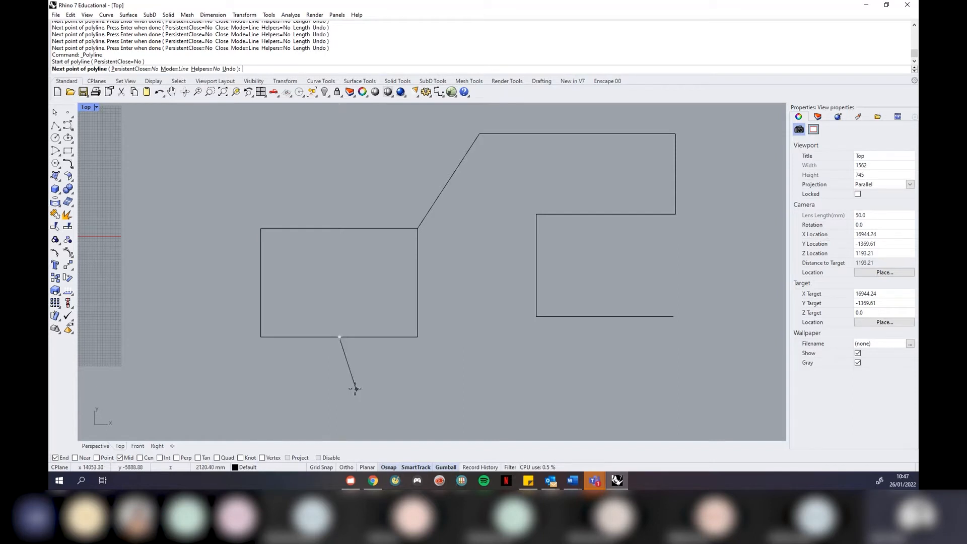
pyautogui.click(339, 387)
pyautogui.press('Return')
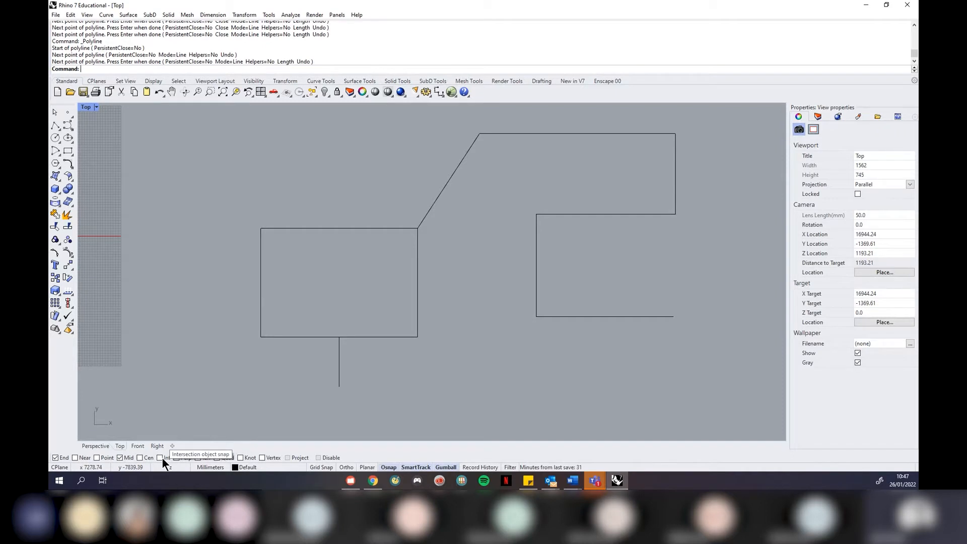
# Draw a polyline crossing the diagonal edge from its left side
pyautogui.click(56, 124)
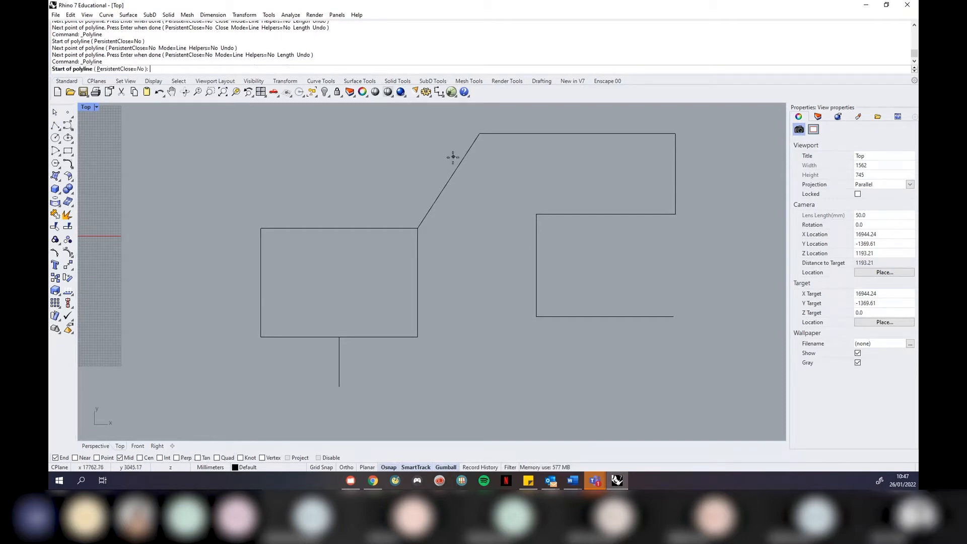
pyautogui.click(382, 167)
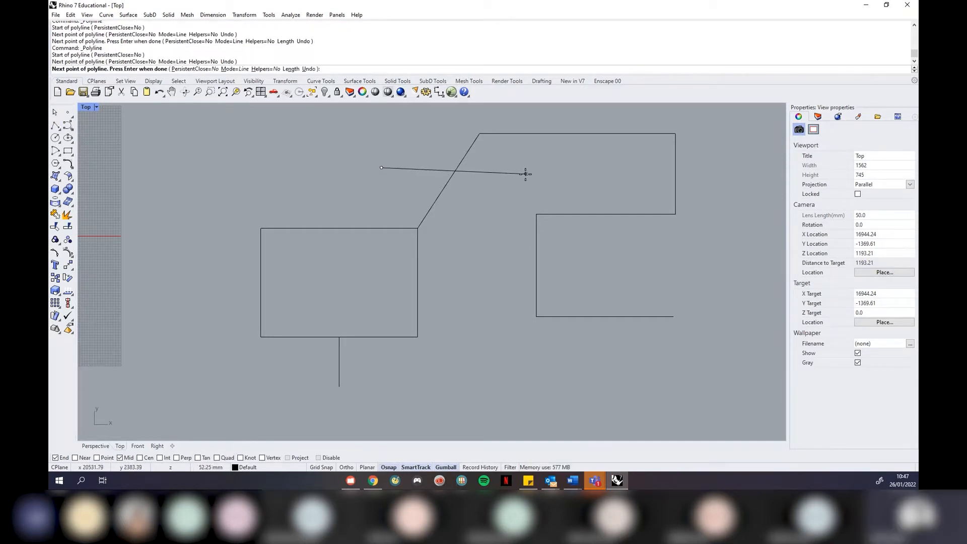
pyautogui.press('Return')
# With only Int snap on, draw a short line down-right from the diagonal intersection
pyautogui.click(56, 125)
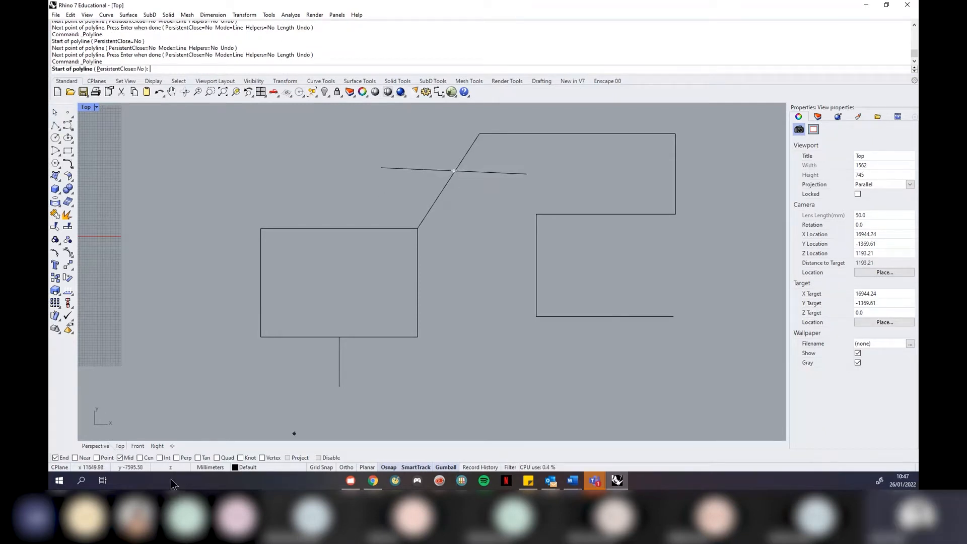
pyautogui.click(120, 458)
pyautogui.click(63, 457)
pyautogui.click(161, 457)
pyautogui.scroll(10, 469, 149)
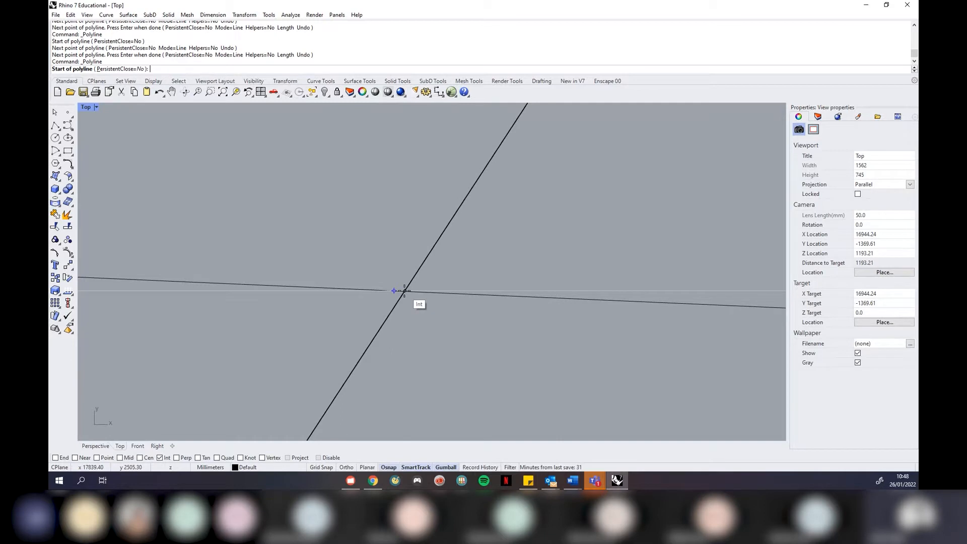
pyautogui.click(404, 291)
pyautogui.scroll(-5, 446, 332)
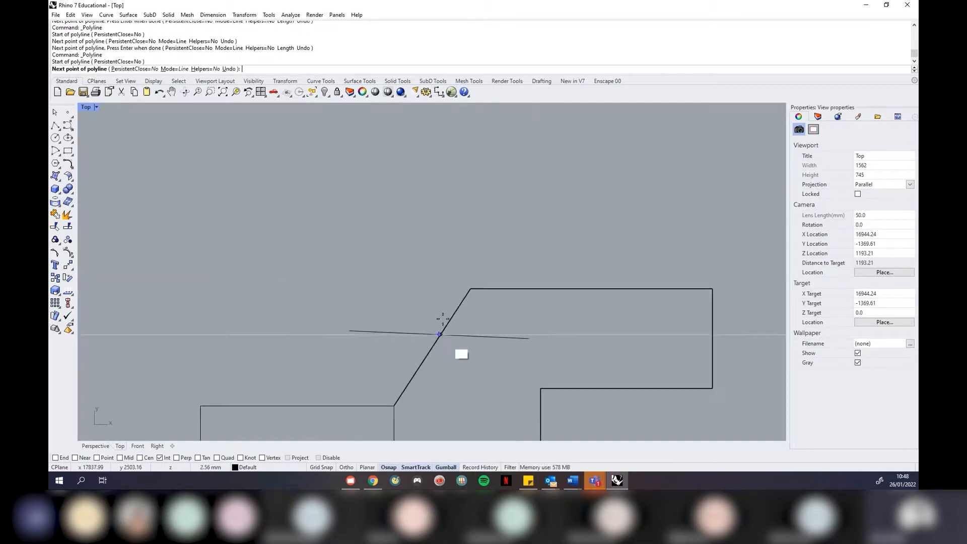
pyautogui.scroll(-2, 428, 302)
pyautogui.click(460, 346)
pyautogui.press('Return')
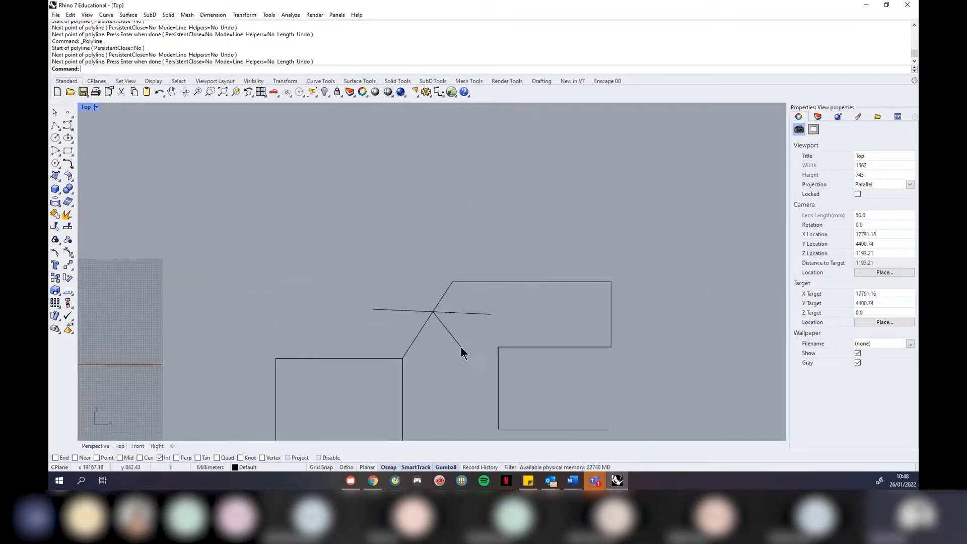
# Window-select all five curves
pyautogui.scroll(2, 451, 338)
pyautogui.scroll(-4, 382, 214)
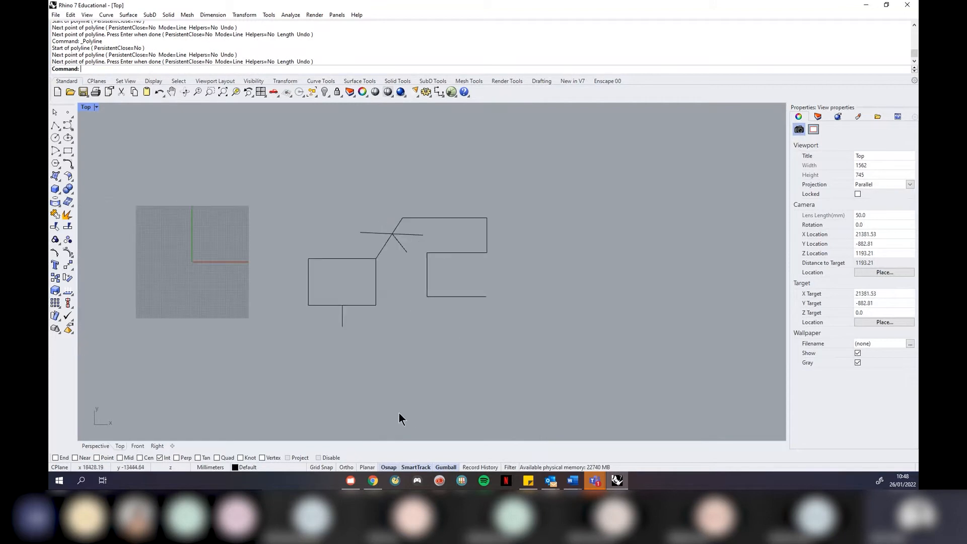
pyautogui.moveTo(558, 165); pyautogui.dragTo(273, 385)
# Delete the five curves, abandon a started Ortho polyline, and begin a new rectangle's first corner
pyautogui.press('Delete')
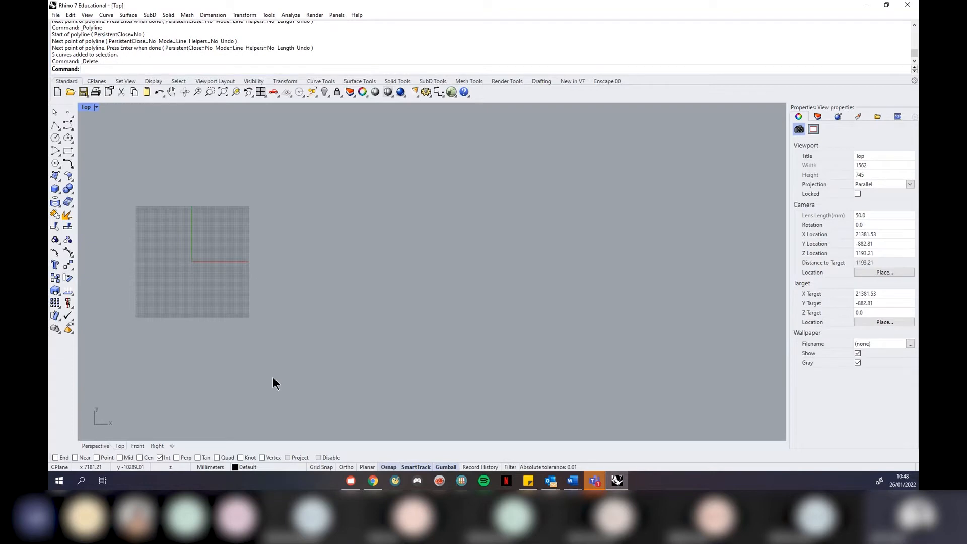
pyautogui.click(56, 127)
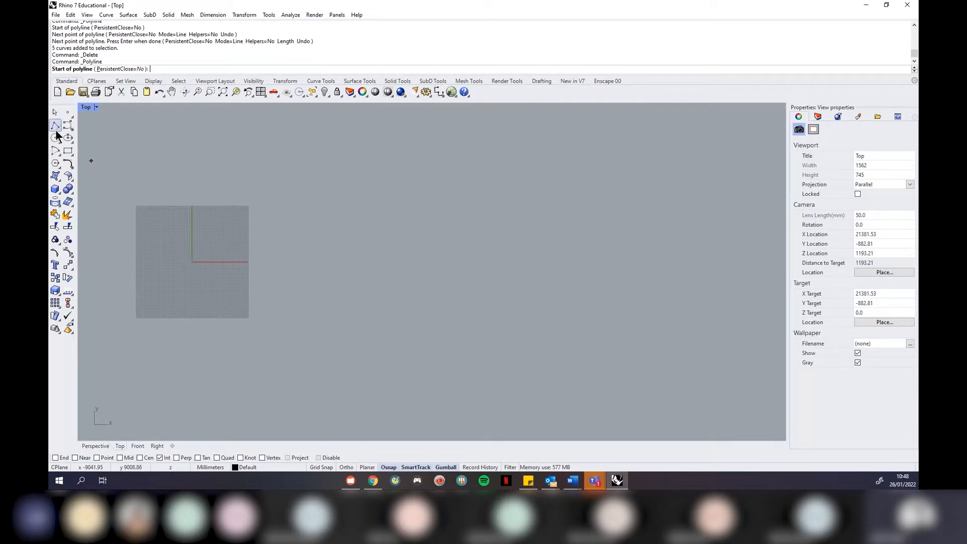
pyautogui.click(403, 339)
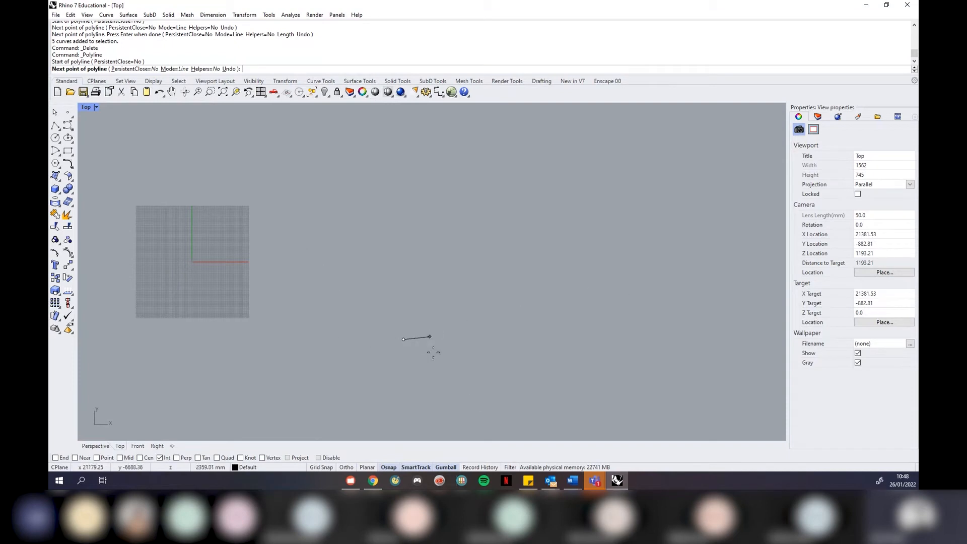
pyautogui.click(347, 468)
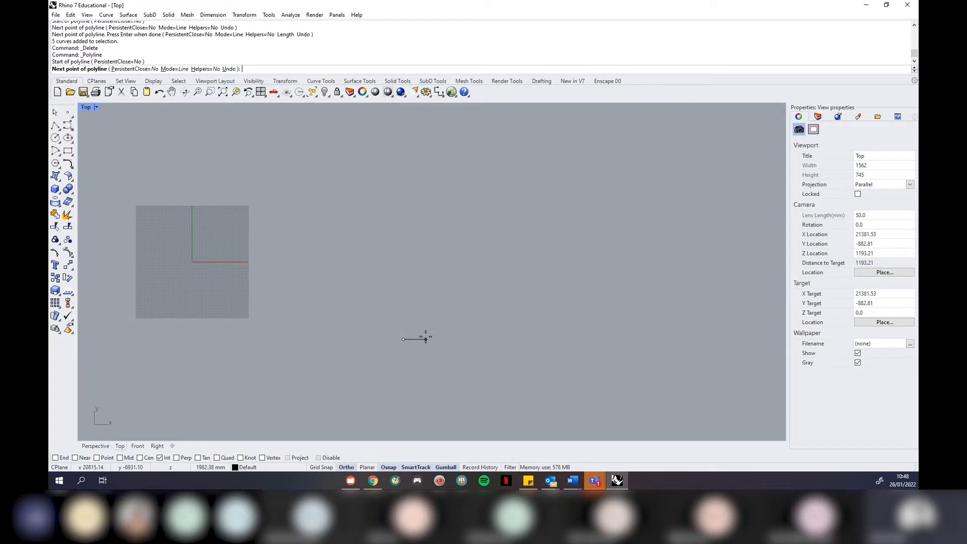
pyautogui.press('Escape')
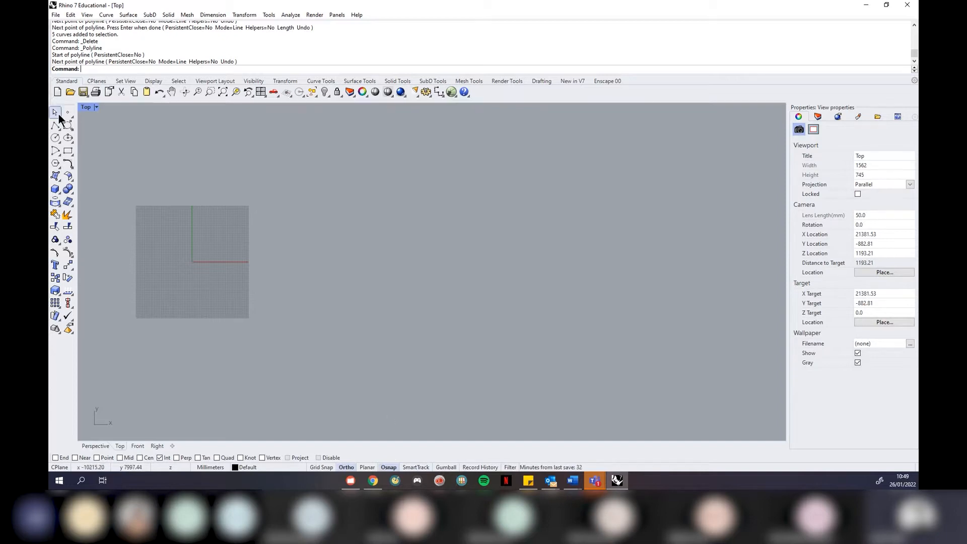
pyautogui.click(67, 151)
pyautogui.click(381, 237)
# Finish the rectangle, then draw a second one rightward from its top-right corner using End snap
pyautogui.click(561, 323)
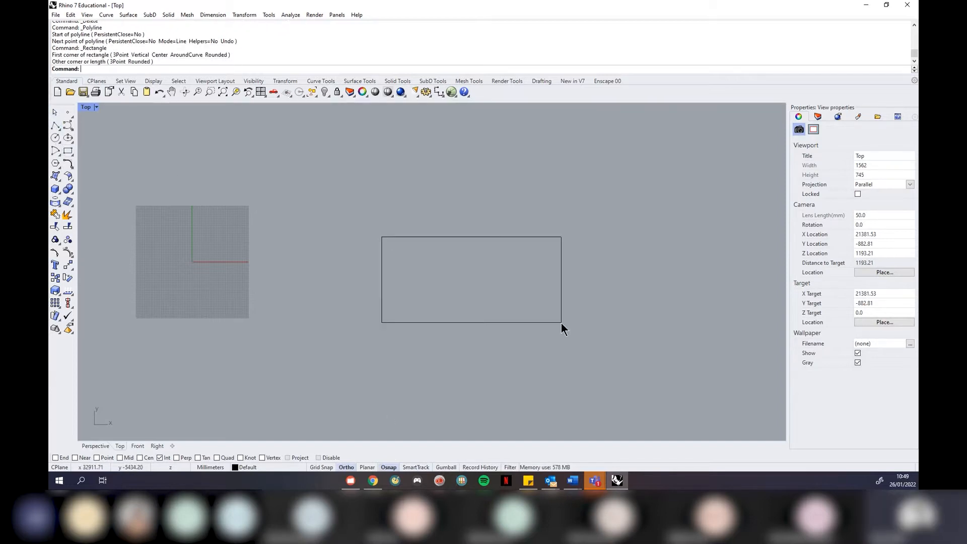
pyautogui.click(70, 151)
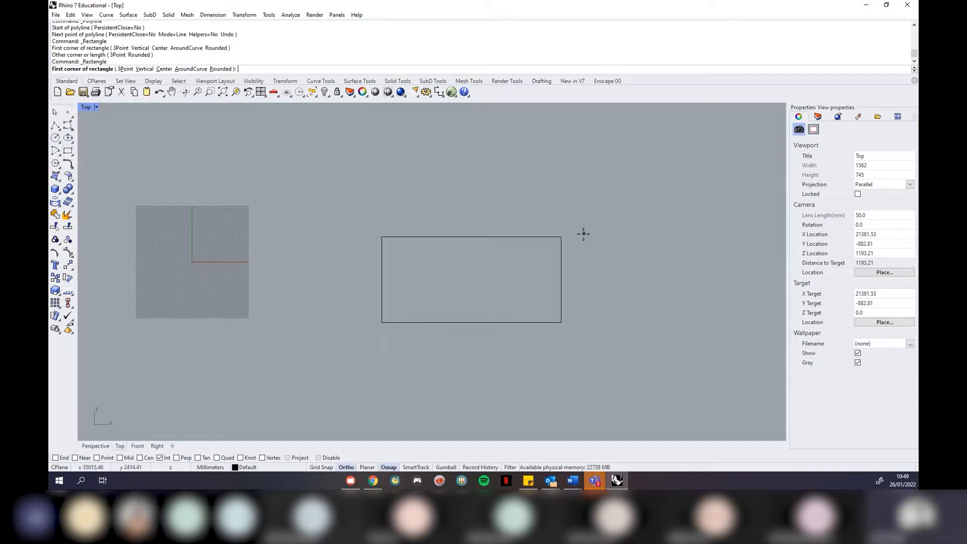
pyautogui.scroll(1, 661, 259)
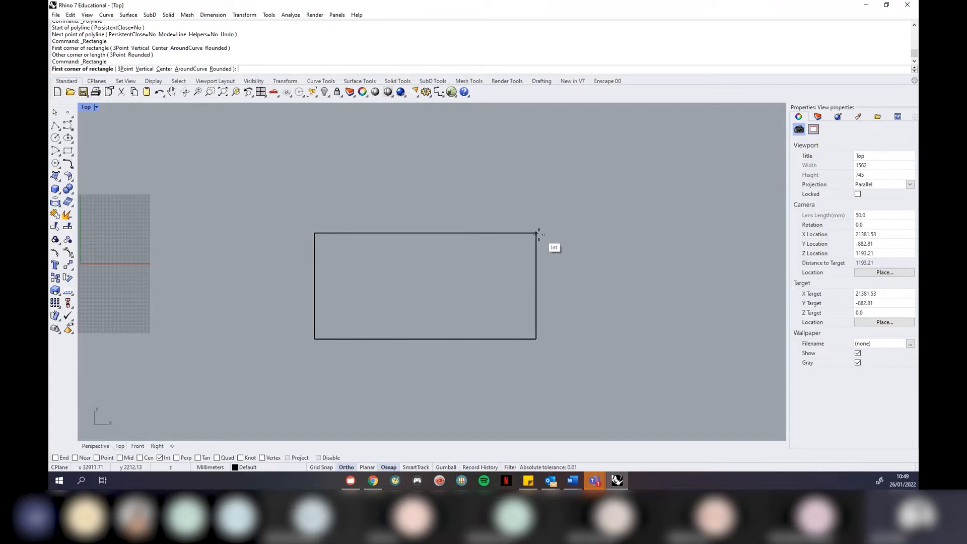
pyautogui.click(157, 457)
pyautogui.click(63, 458)
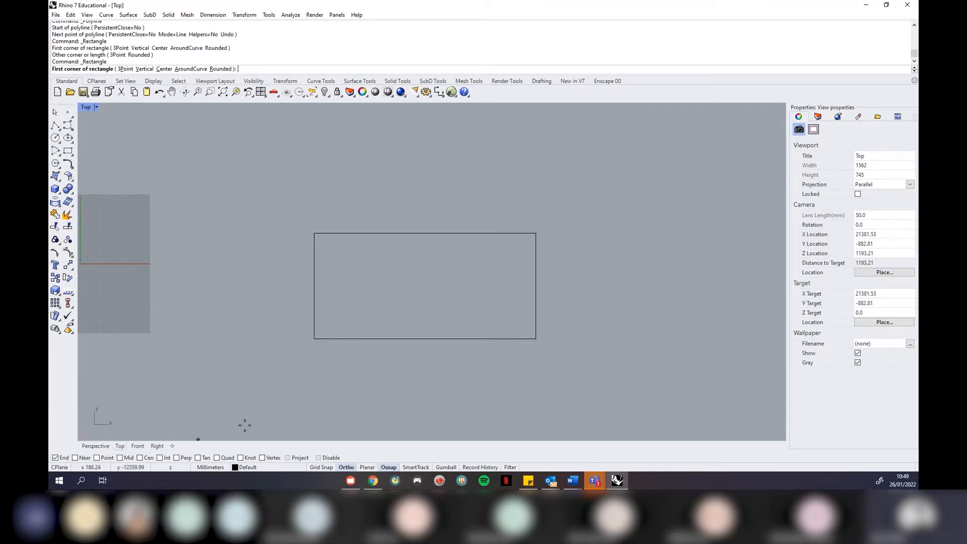
pyautogui.click(537, 233)
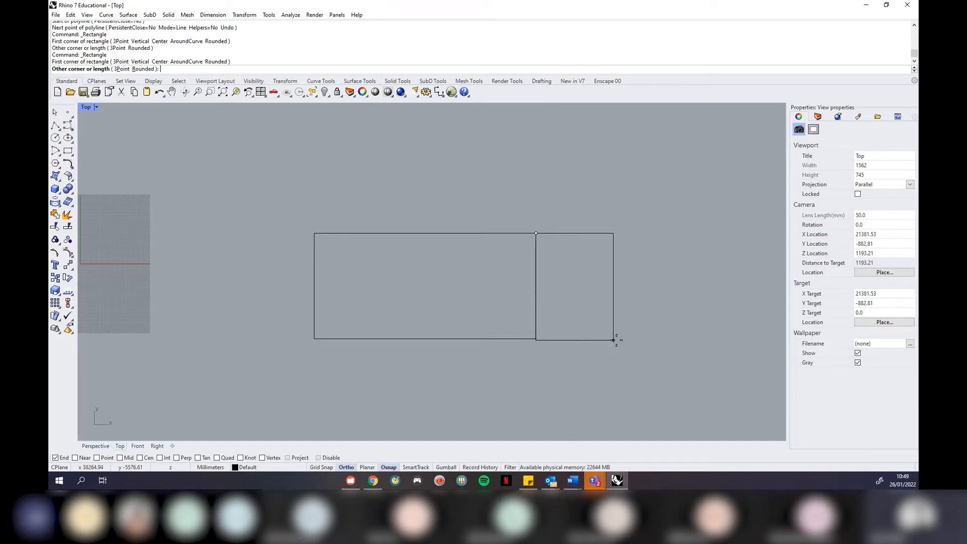
pyautogui.click(677, 339)
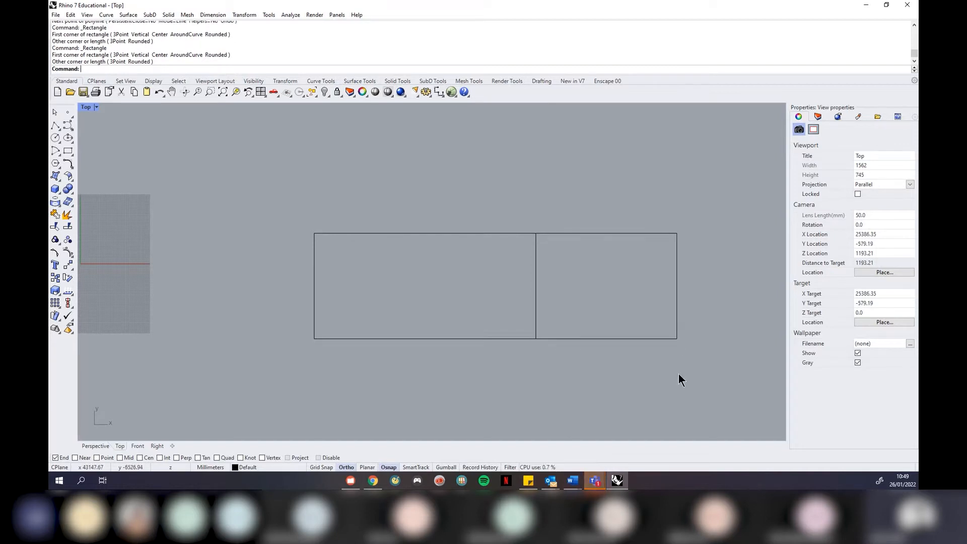
# Undo an accidental shift of the right-hand rectangle
pyautogui.moveTo(646, 336); pyautogui.dragTo(678, 343)
pyautogui.click(636, 361)
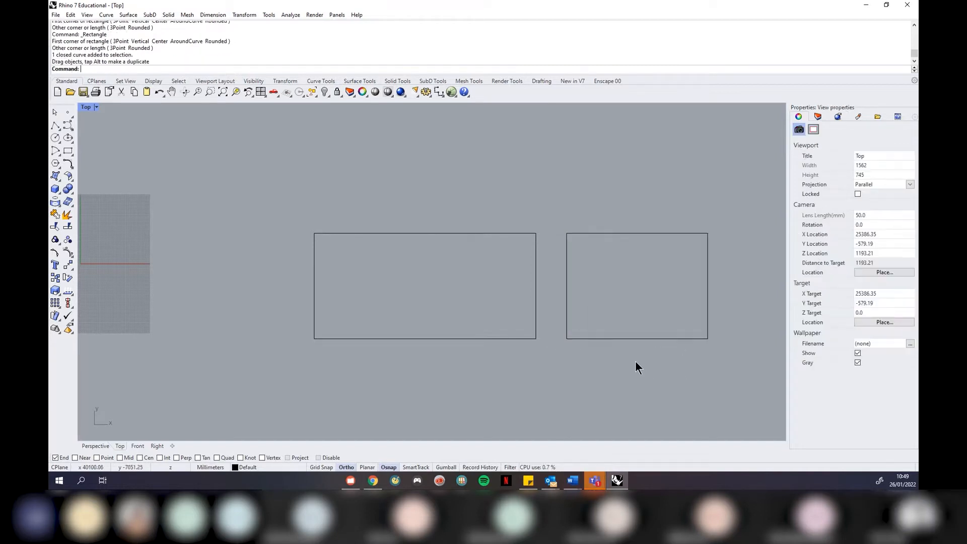
pyautogui.click(652, 339)
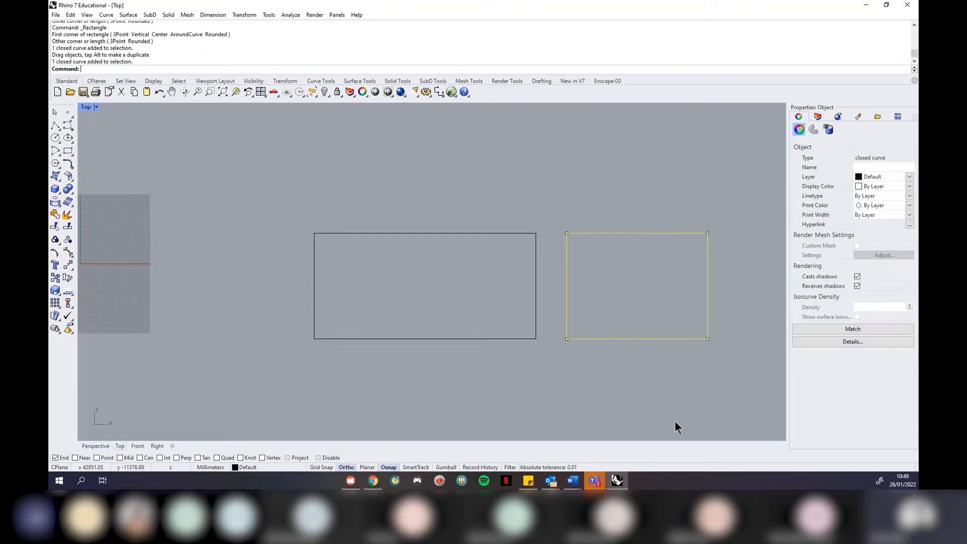
pyautogui.hotkey('ctrl', 'z')
# Select the right-hand rectangle by its bottom edge and delete it
pyautogui.scroll(5, 538, 272)
pyautogui.scroll(-5, 516, 280)
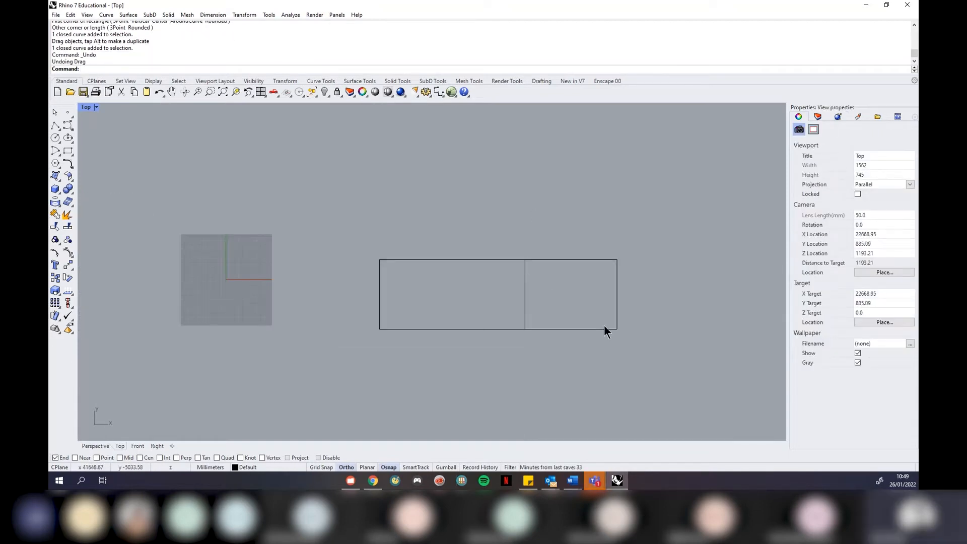
pyautogui.scroll(4, 605, 327)
pyautogui.scroll(2, 403, 335)
pyautogui.scroll(5, 424, 334)
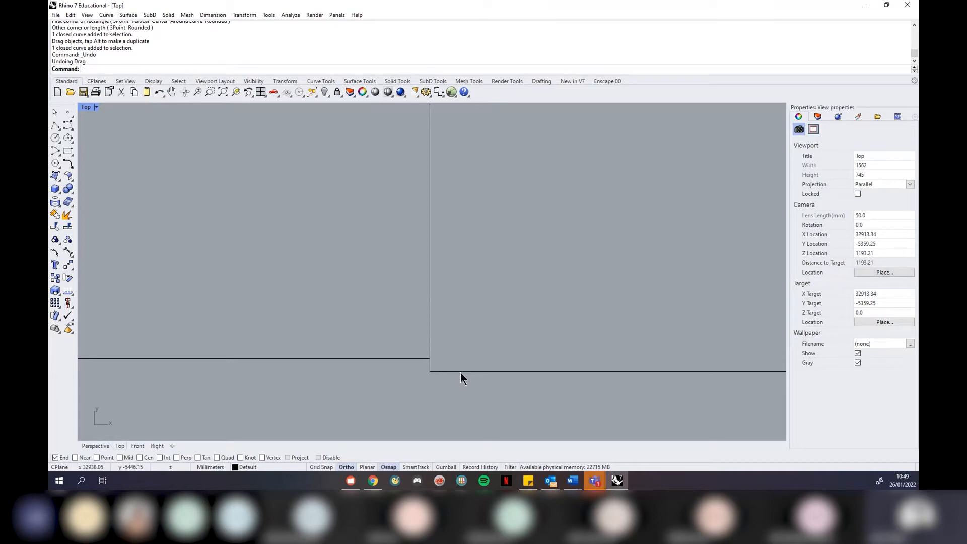
pyautogui.click(460, 373)
pyautogui.scroll(-8, 302, 347)
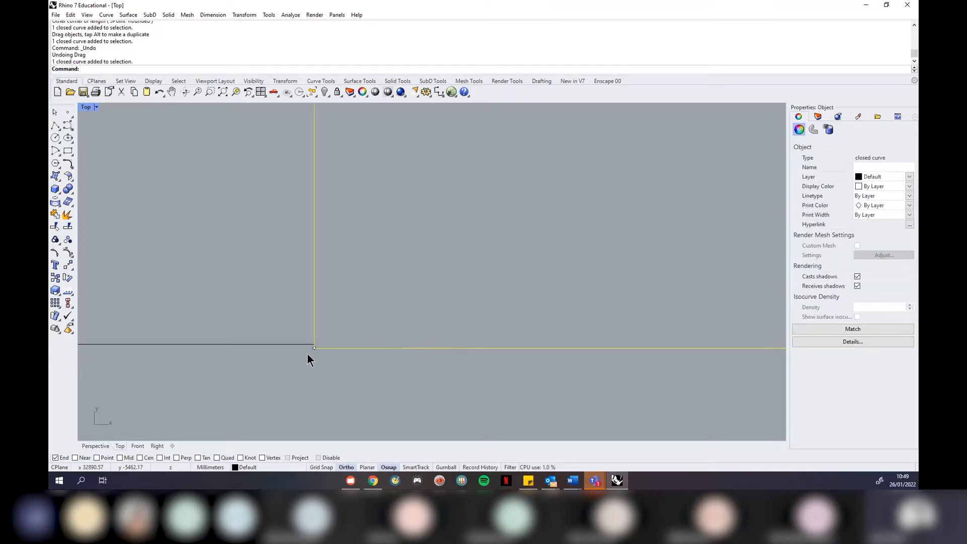
pyautogui.press('Delete')
pyautogui.scroll(-3, 393, 391)
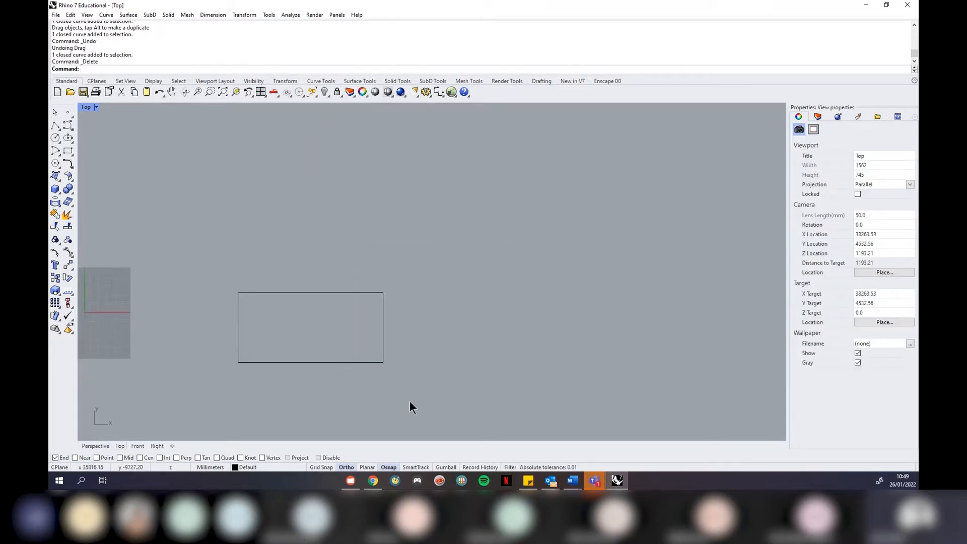
# With SmartTrack on, draw the second rectangle to the right, redrawing it once
pyautogui.click(416, 467)
pyautogui.click(68, 150)
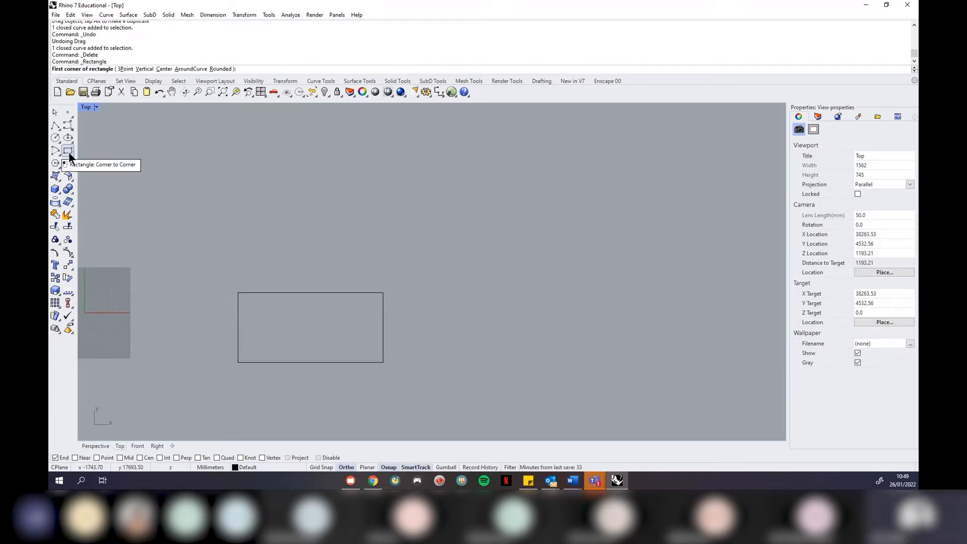
pyautogui.click(384, 293)
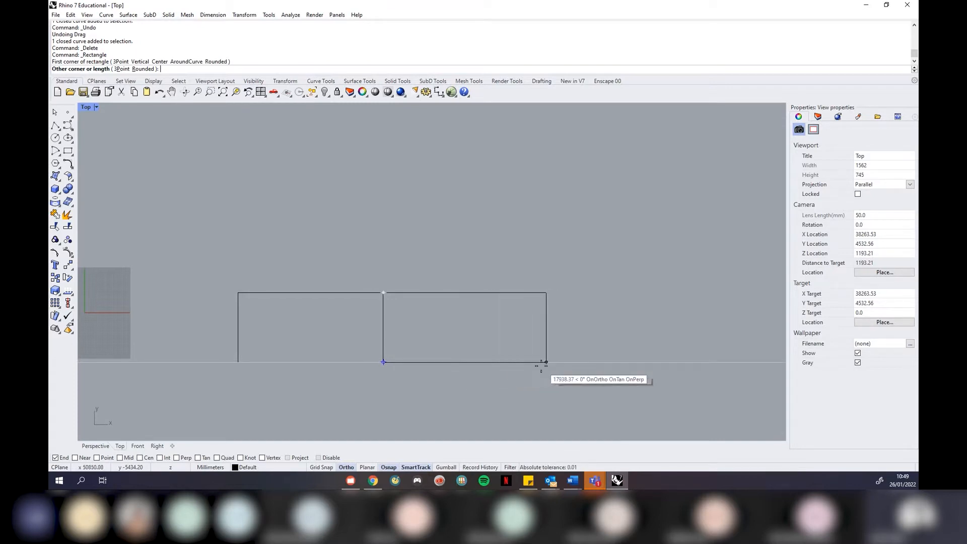
pyautogui.click(507, 363)
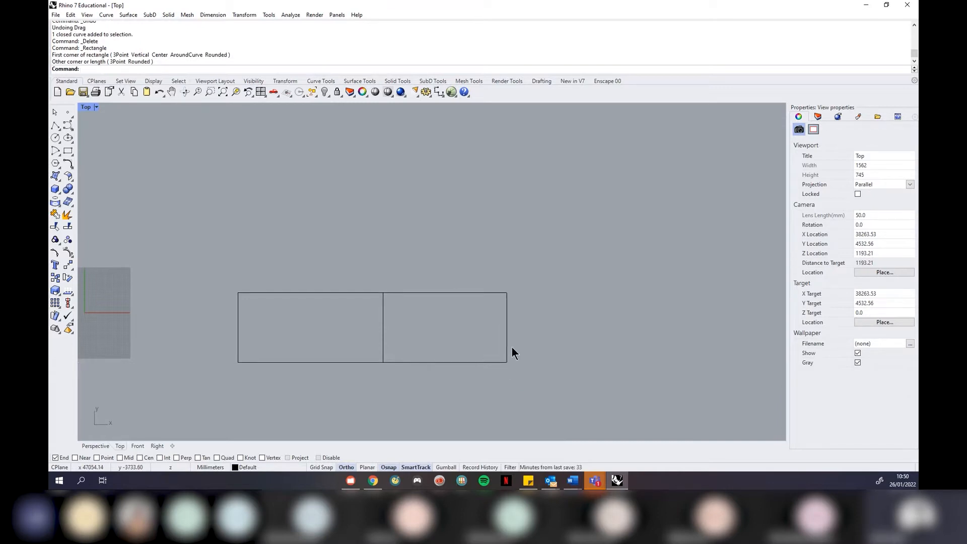
pyautogui.click(509, 347)
pyautogui.press('Delete')
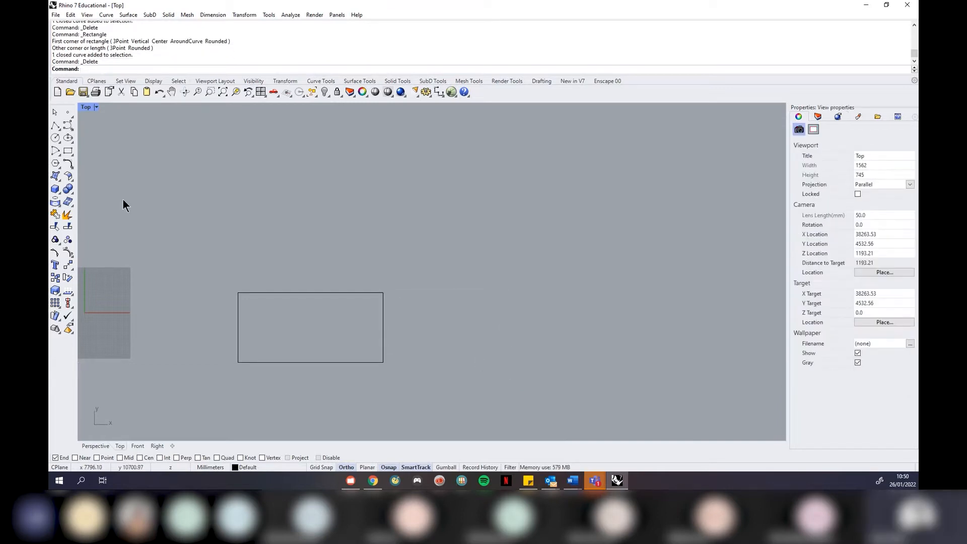
pyautogui.click(69, 151)
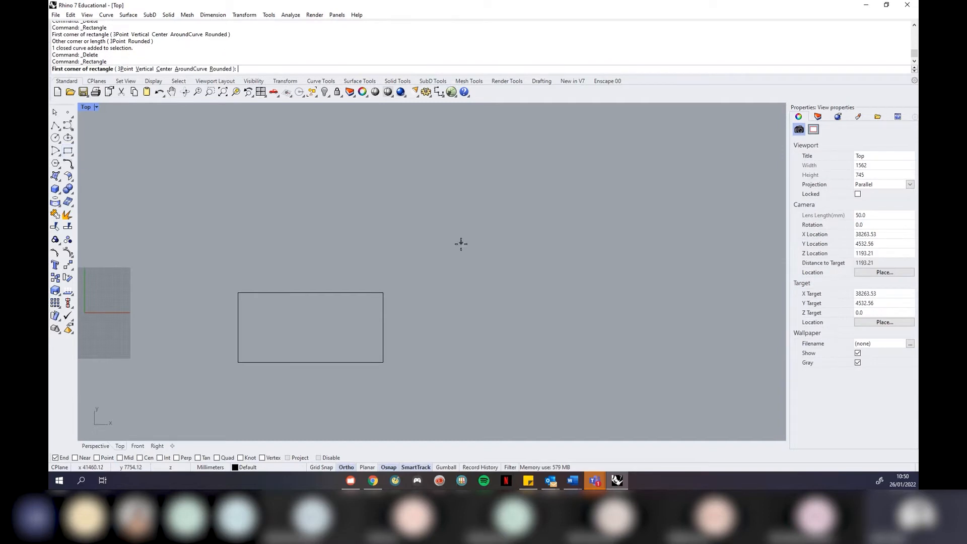
pyautogui.click(384, 294)
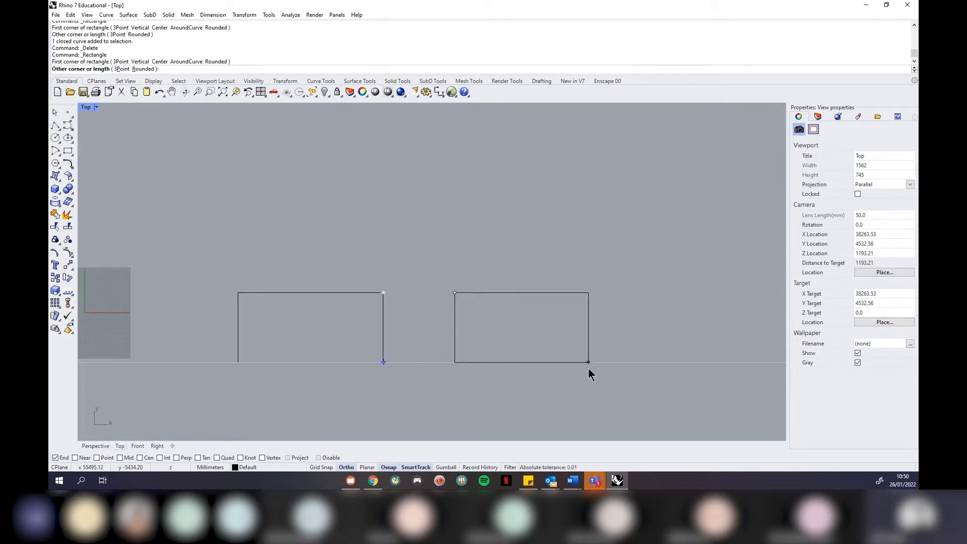
pyautogui.click(588, 363)
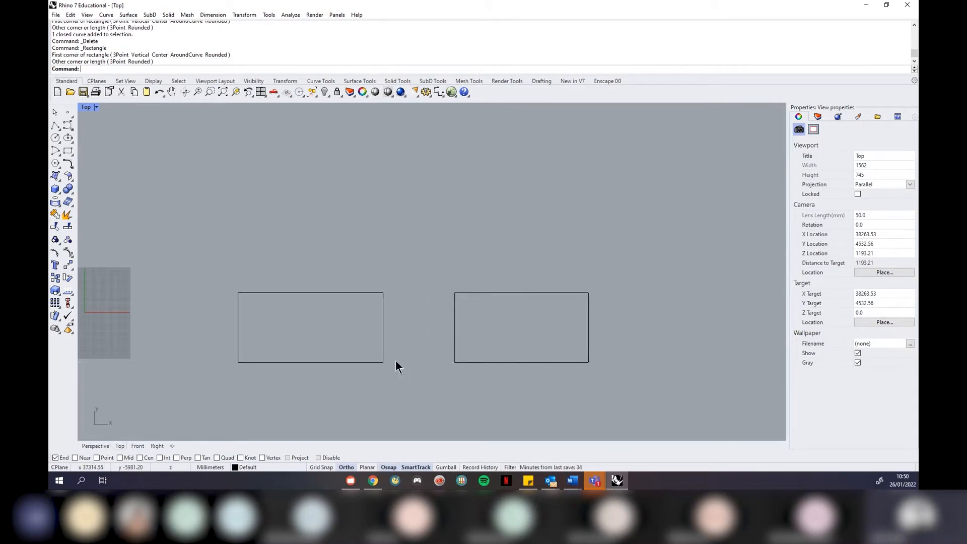
# Draw the smaller rectangle above the gap, undoing and redrawing it once
pyautogui.click(70, 149)
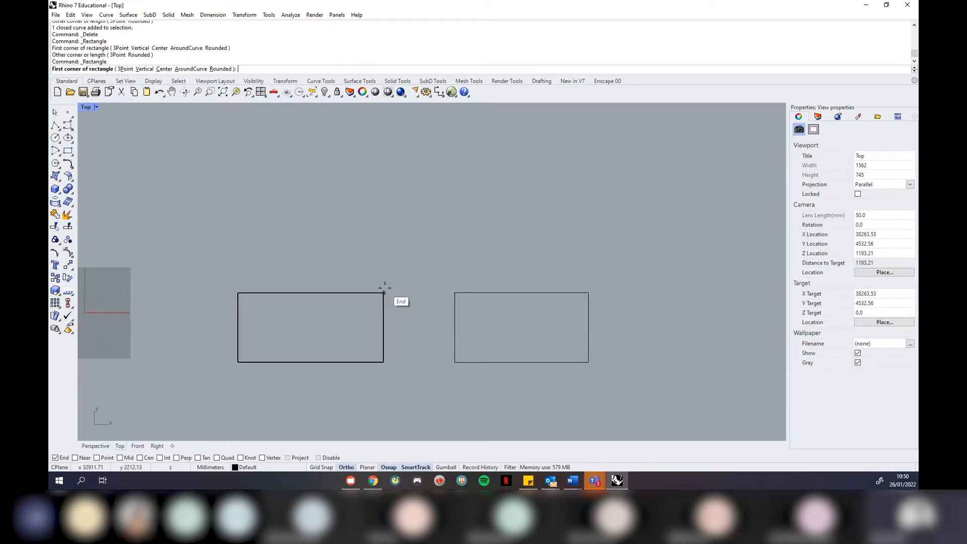
pyautogui.click(383, 241)
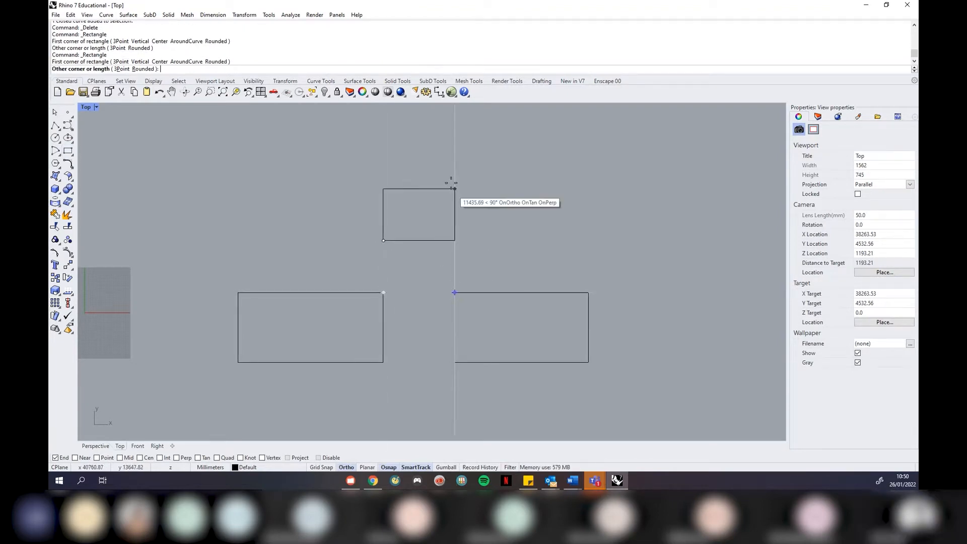
pyautogui.click(448, 150)
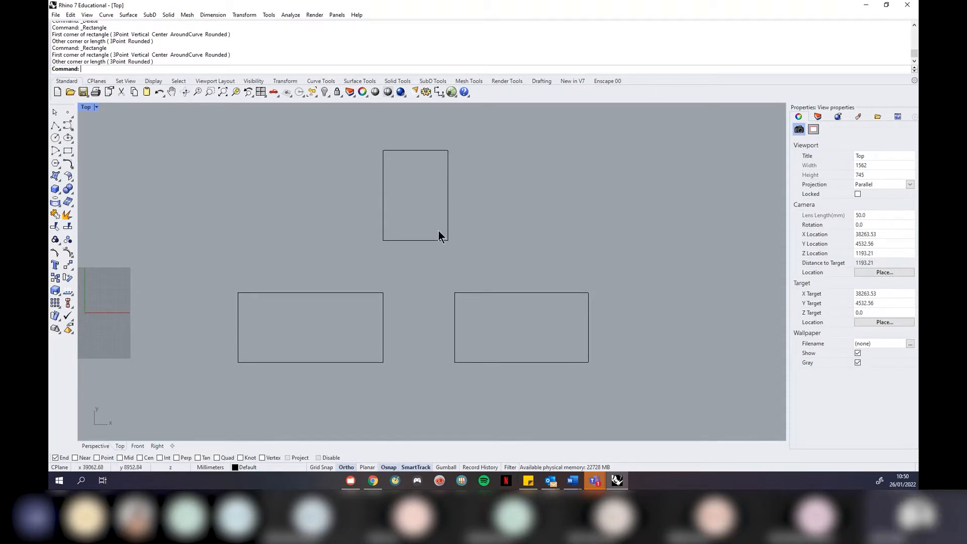
pyautogui.hotkey('ctrl', 'z')
pyautogui.click(68, 151)
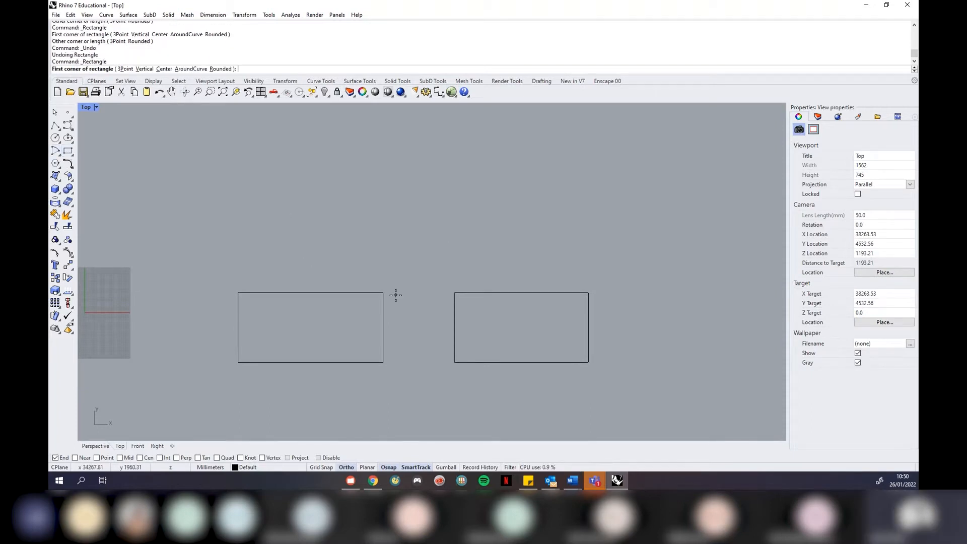
pyautogui.click(383, 261)
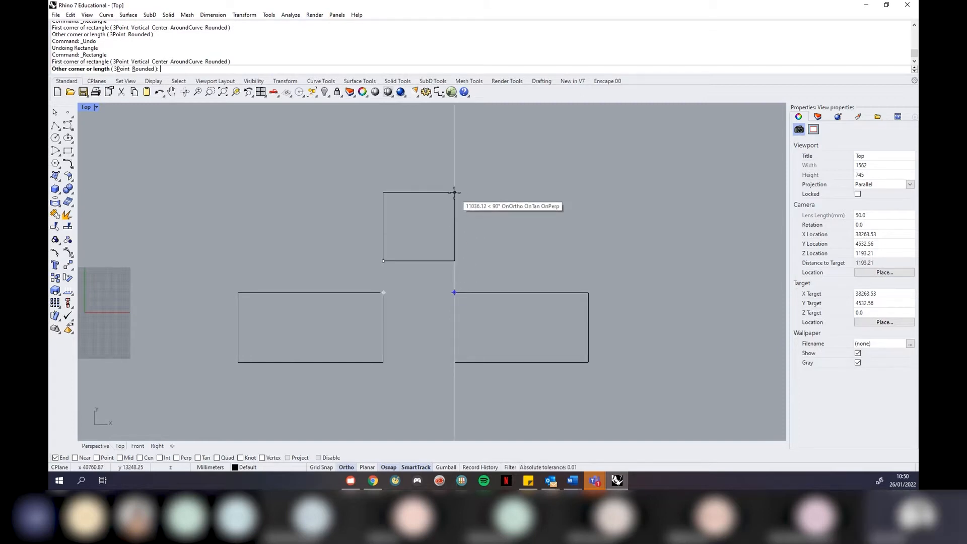
pyautogui.click(455, 193)
pyautogui.scroll(-2, 458, 225)
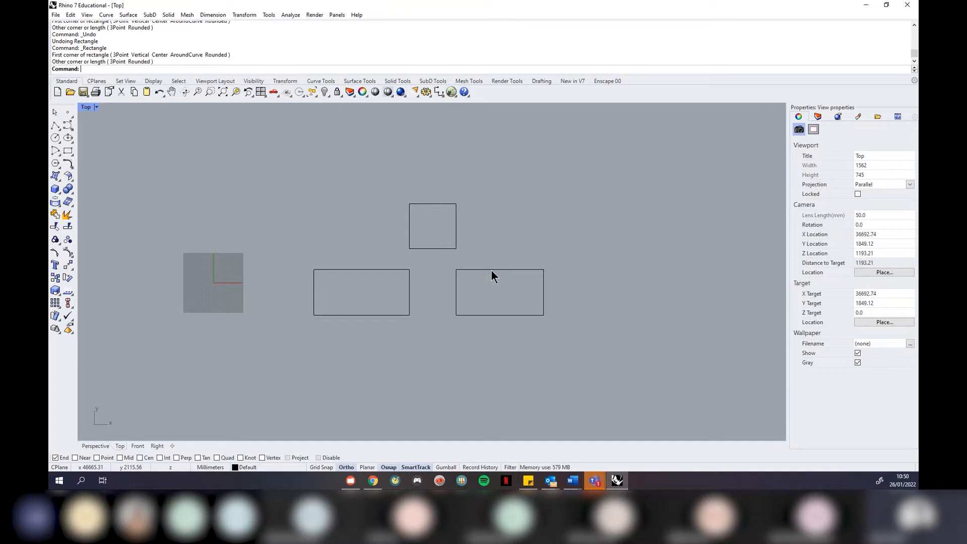
pyautogui.scroll(3, 443, 249)
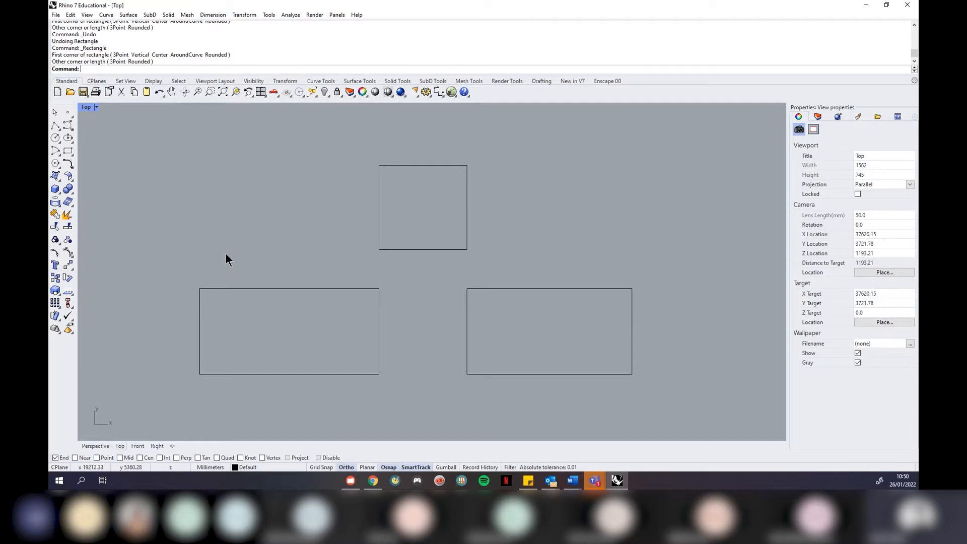
pyautogui.scroll(-3, 417, 383)
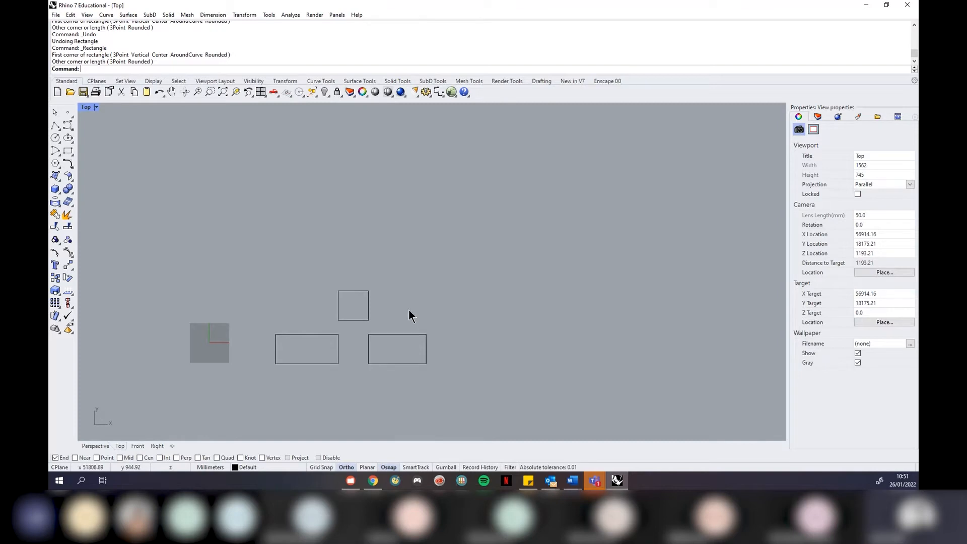
pyautogui.scroll(4, 273, 388)
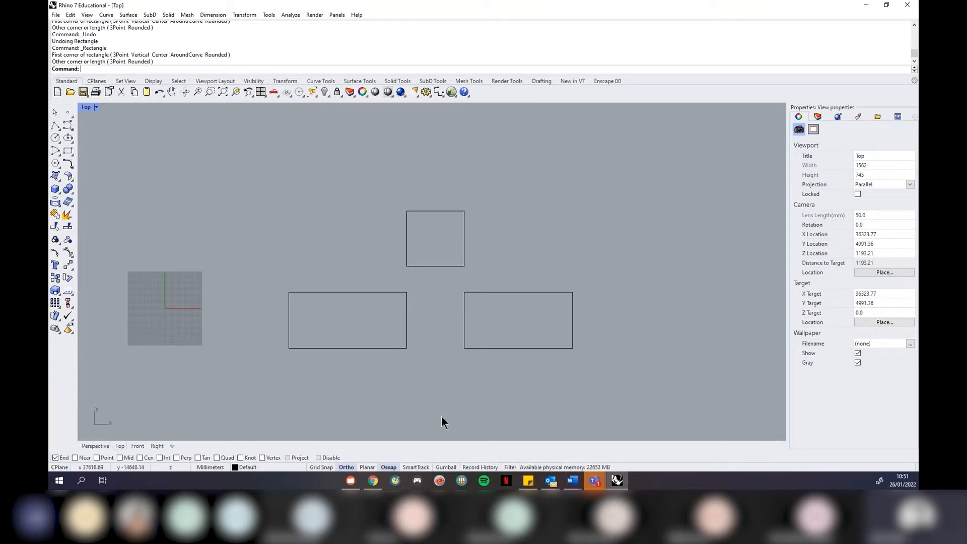
pyautogui.click(444, 467)
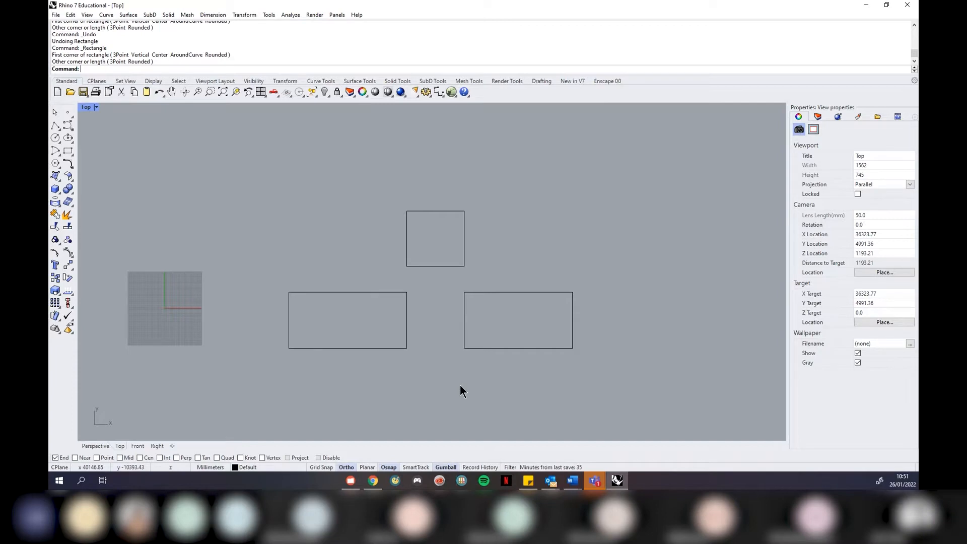
pyautogui.click(446, 467)
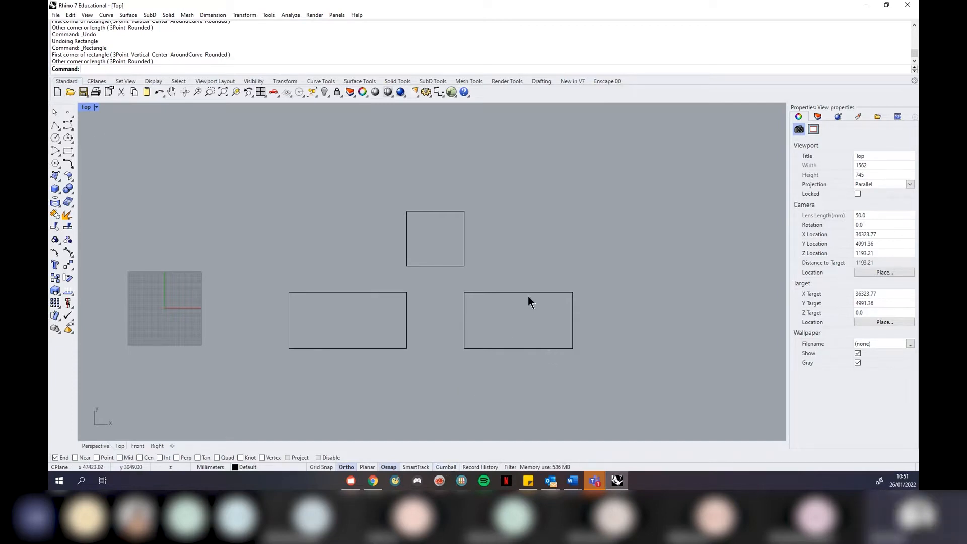
pyautogui.click(556, 348)
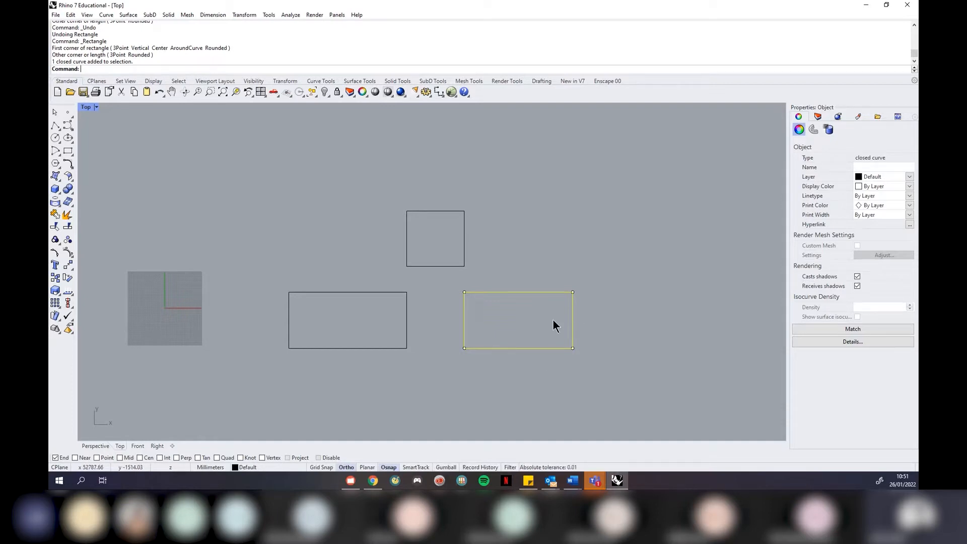
# With the gumball on, move the lower-right rectangle right and up, undoing a 21.56° rotation
pyautogui.moveTo(574, 304)
pyautogui.mouseDown()
pyautogui.moveTo(575, 332)
pyautogui.moveTo(584, 259)
pyautogui.moveTo(649, 271)
pyautogui.moveTo(585, 277)
pyautogui.moveTo(590, 299)
pyautogui.mouseUp()
pyautogui.click(447, 467)
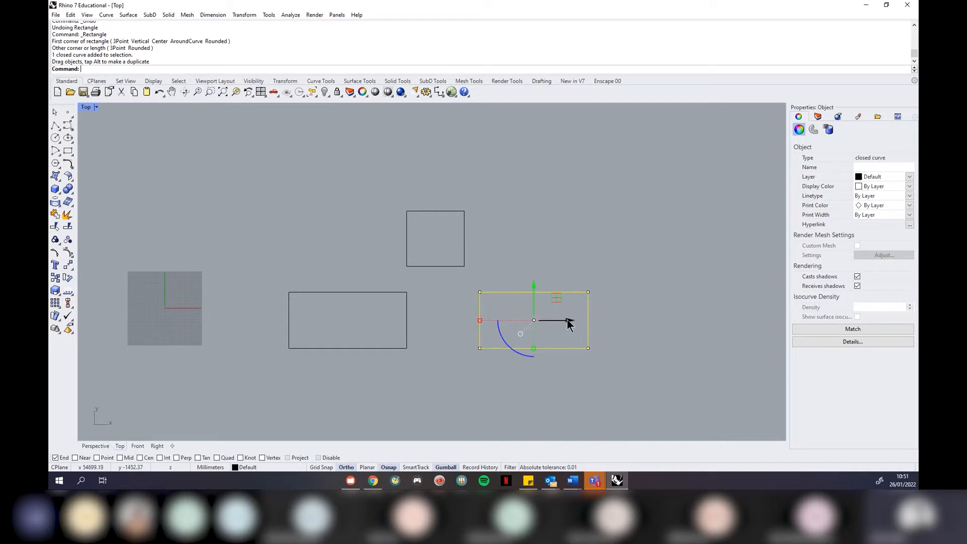
pyautogui.moveTo(568, 322); pyautogui.dragTo(694, 337)
pyautogui.moveTo(662, 292); pyautogui.dragTo(602, 246)
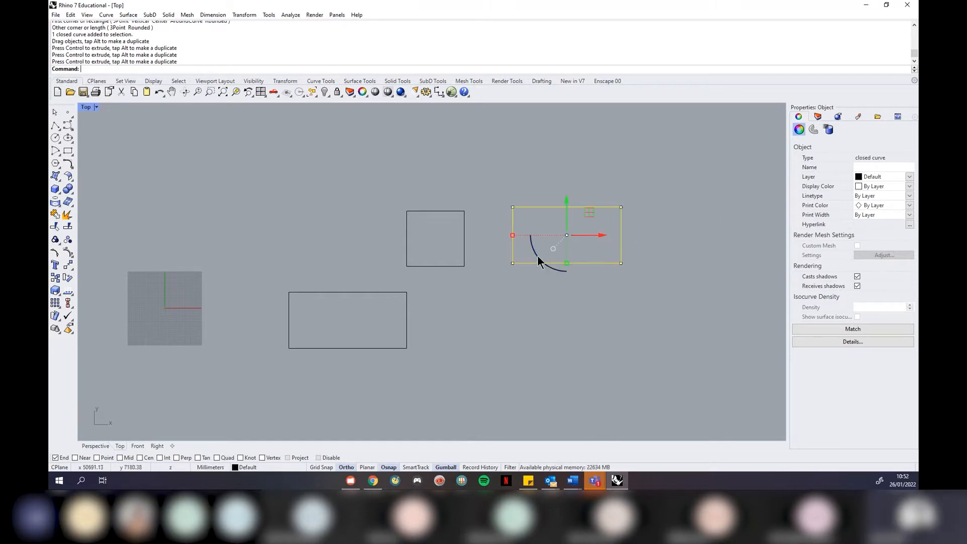
pyautogui.moveTo(535, 252)
pyautogui.mouseDown()
pyautogui.moveTo(589, 292)
pyautogui.moveTo(559, 303)
pyautogui.moveTo(509, 190)
pyautogui.moveTo(558, 292)
pyautogui.moveTo(524, 261)
pyautogui.moveTo(551, 297)
pyautogui.moveTo(534, 270)
pyautogui.moveTo(567, 295)
pyautogui.moveTo(670, 265)
pyautogui.moveTo(675, 242)
pyautogui.moveTo(563, 150)
pyautogui.moveTo(457, 275)
pyautogui.moveTo(583, 349)
pyautogui.moveTo(548, 326)
pyautogui.moveTo(499, 242)
pyautogui.moveTo(489, 308)
pyautogui.moveTo(488, 261)
pyautogui.mouseUp()
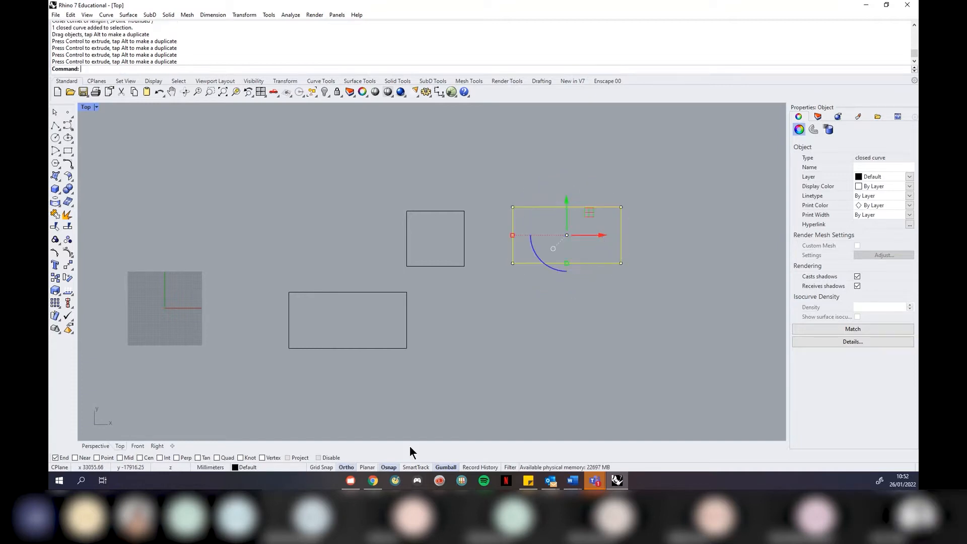
pyautogui.moveTo(551, 280); pyautogui.dragTo(498, 286)
pyautogui.hotkey('ctrl', 'z')
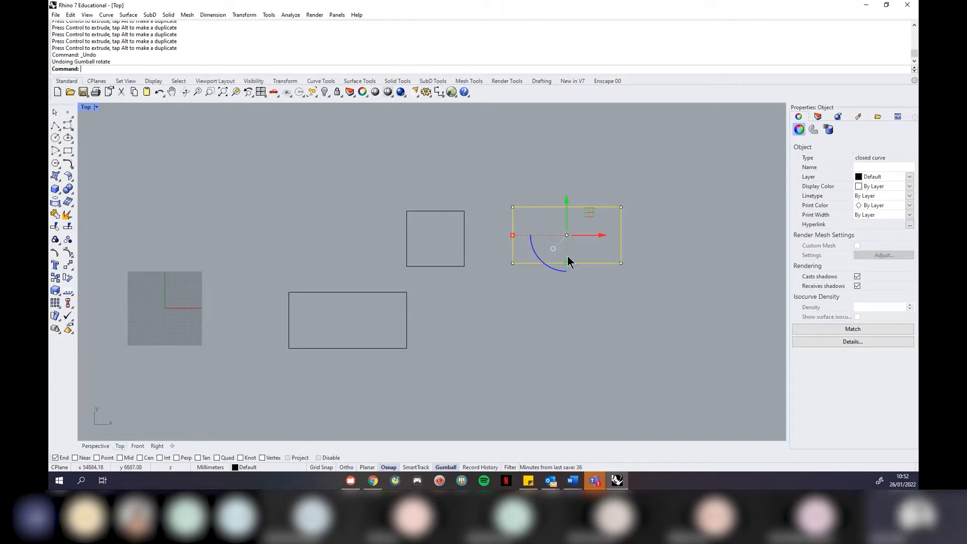
# Nudge the rectangle up and rescale it with the gumball, then restore the four-viewport layout
pyautogui.moveTo(566, 196)
pyautogui.mouseDown()
pyautogui.moveTo(558, 279)
pyautogui.moveTo(552, 203)
pyautogui.mouseUp()
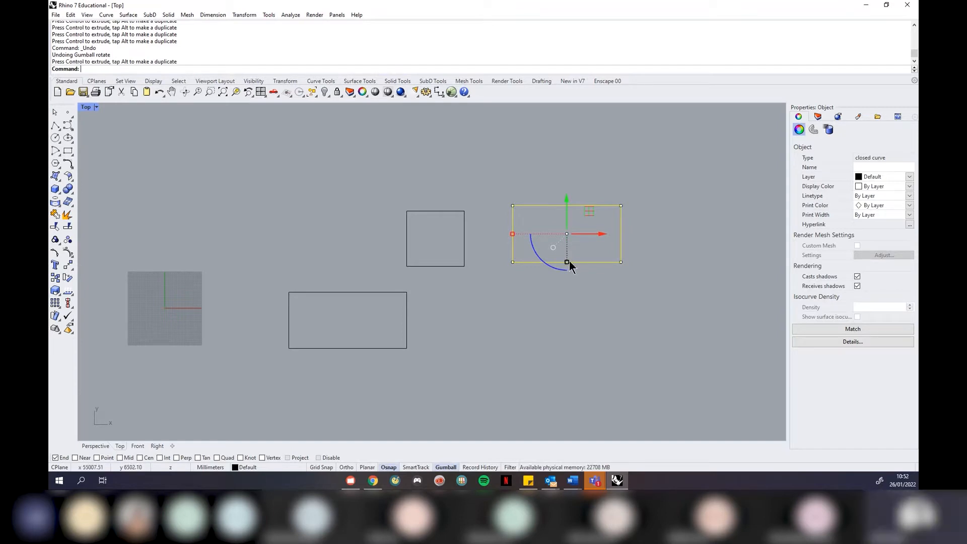
pyautogui.moveTo(567, 213)
pyautogui.mouseDown()
pyautogui.moveTo(568, 190)
pyautogui.moveTo(568, 207)
pyautogui.mouseUp()
pyautogui.moveTo(566, 257); pyautogui.dragTo(559, 297)
pyautogui.moveTo(510, 225)
pyautogui.mouseDown()
pyautogui.moveTo(474, 226)
pyautogui.moveTo(495, 232)
pyautogui.mouseUp()
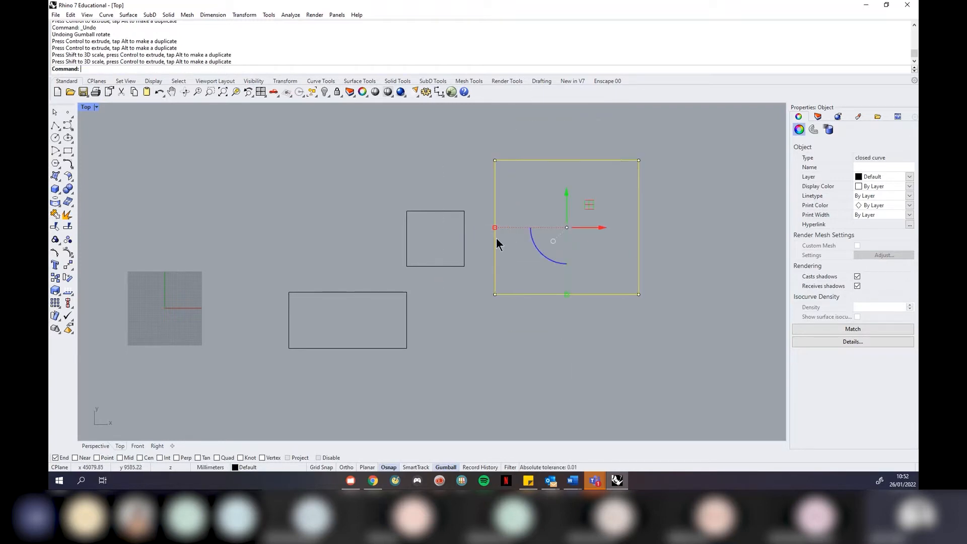
pyautogui.click(88, 107)
pyautogui.click(103, 118)
# Window-select and delete the leftover curves and points
pyautogui.click(416, 134)
pyautogui.moveTo(375, 129); pyautogui.dragTo(151, 244)
pyautogui.press('Delete')
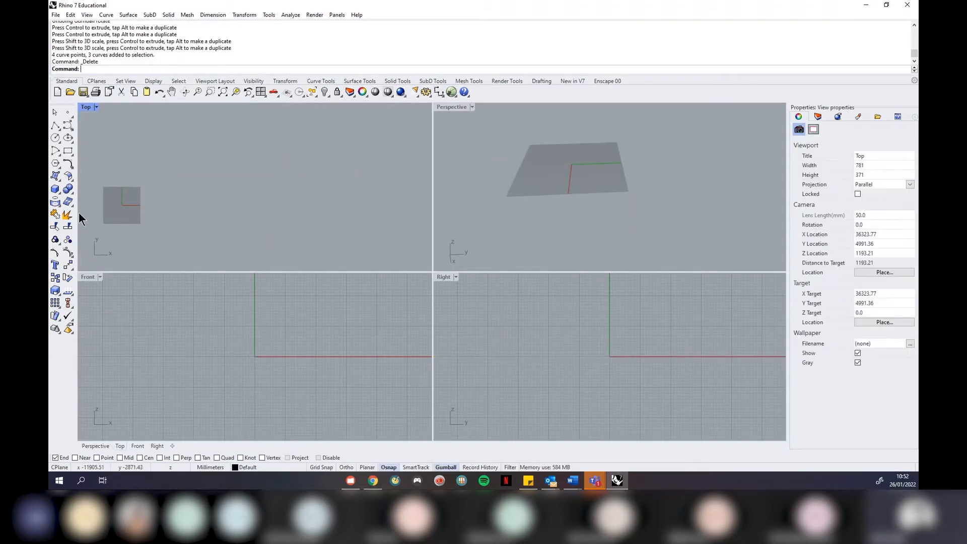
# Create a torus by centre, main radius and tube radius, then zoom all views to it (ZSA)
pyautogui.click(58, 192)
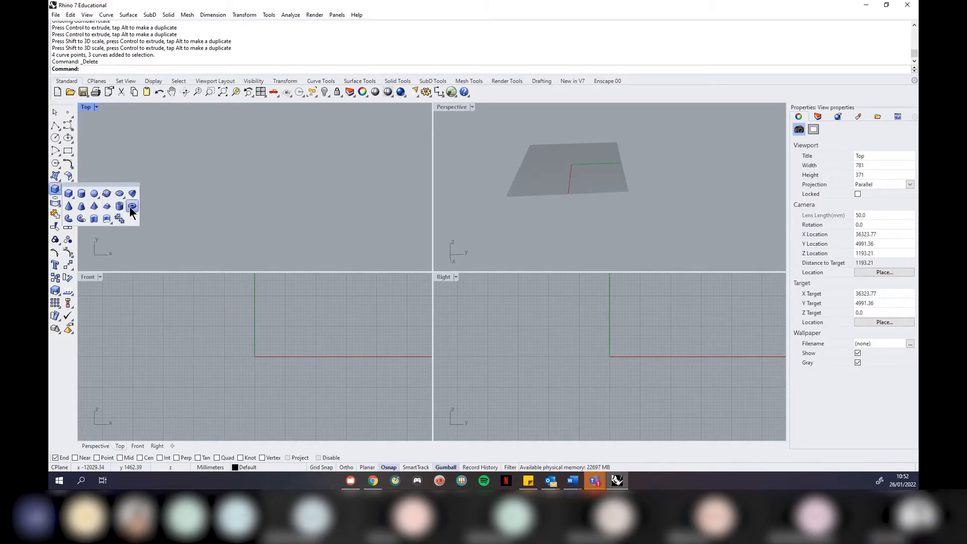
pyautogui.click(132, 206)
pyautogui.click(588, 190)
pyautogui.click(529, 198)
pyautogui.click(519, 200)
pyautogui.click(560, 225)
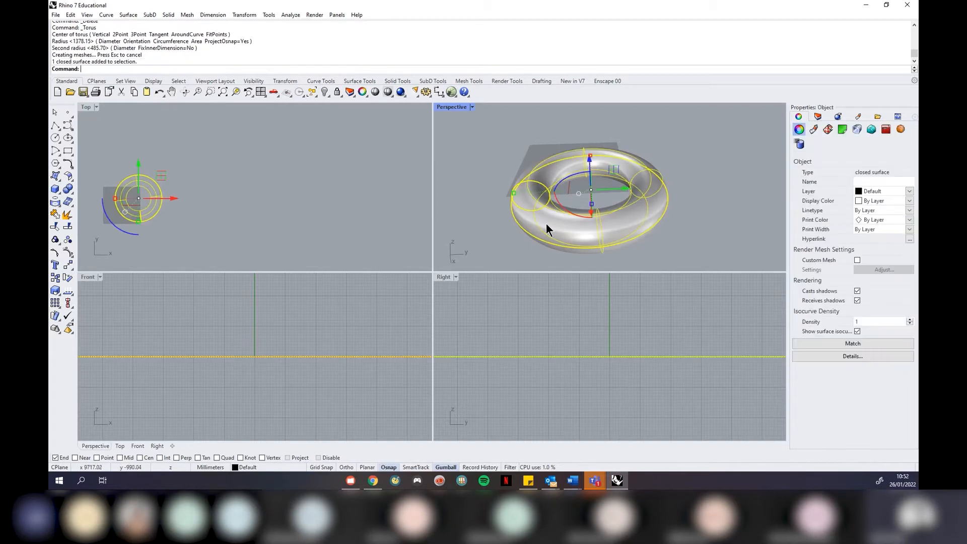
pyautogui.write('ZSA')
pyautogui.press('Return')
pyautogui.press('Escape')
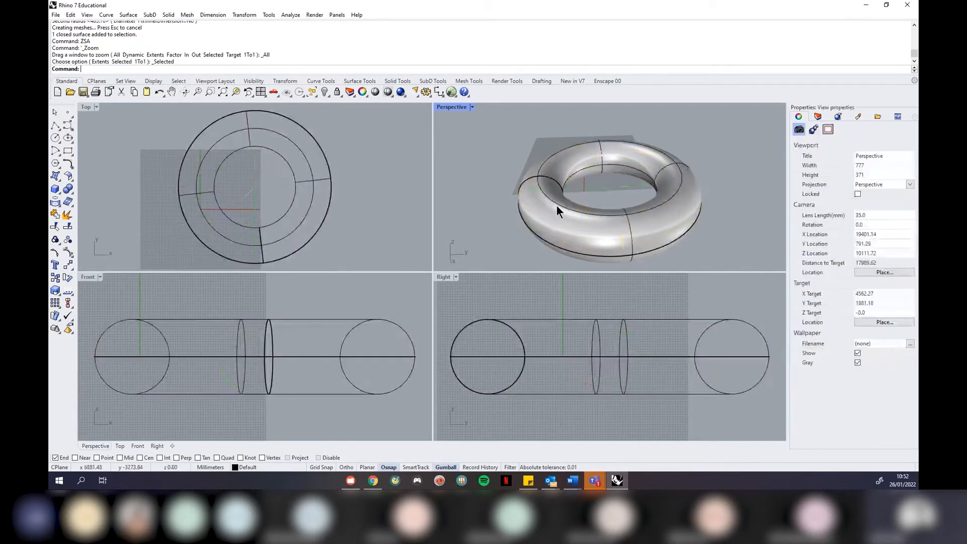
# Stretch the torus along X with the gumball into an oval ring
pyautogui.click(548, 220)
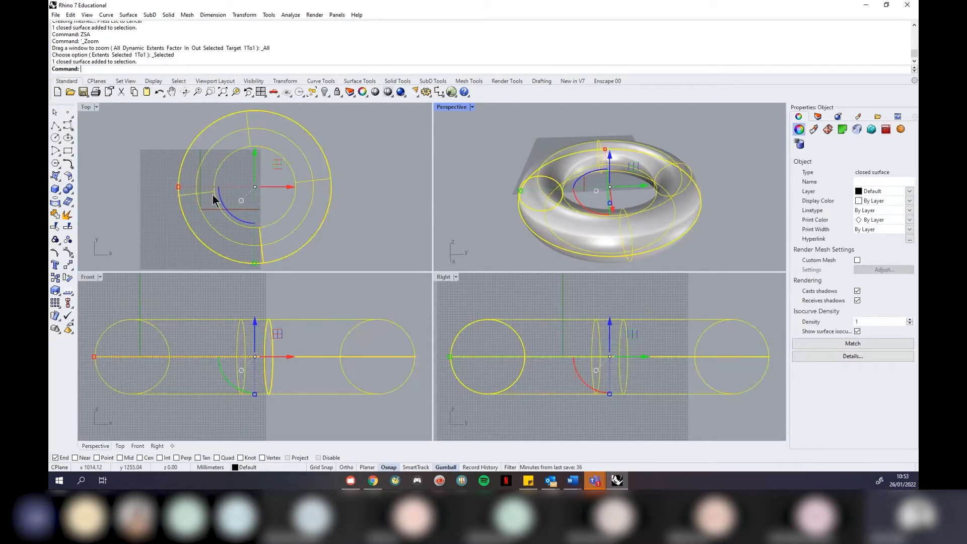
pyautogui.scroll(-3, 214, 200)
pyautogui.moveTo(194, 191); pyautogui.dragTo(86, 190)
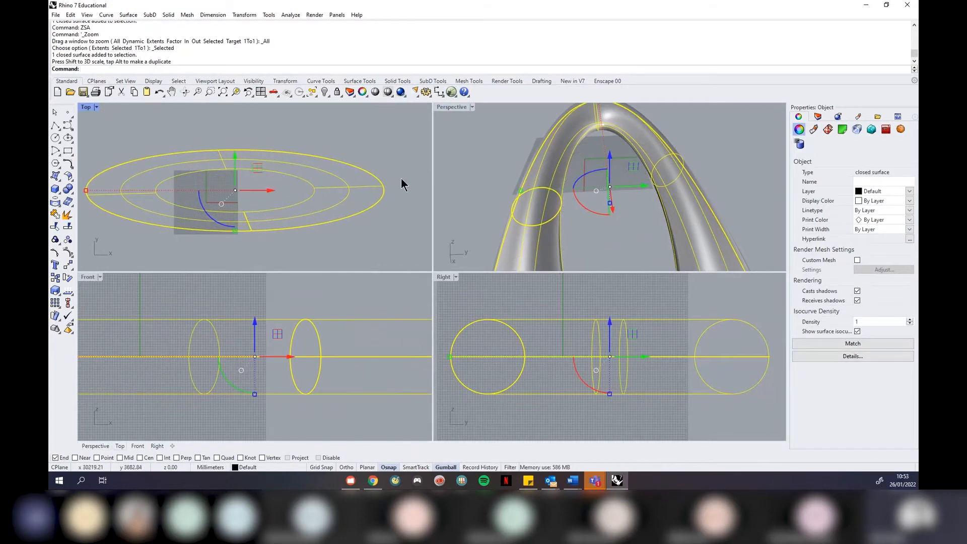
pyautogui.scroll(-5, 477, 180)
pyautogui.click(612, 223)
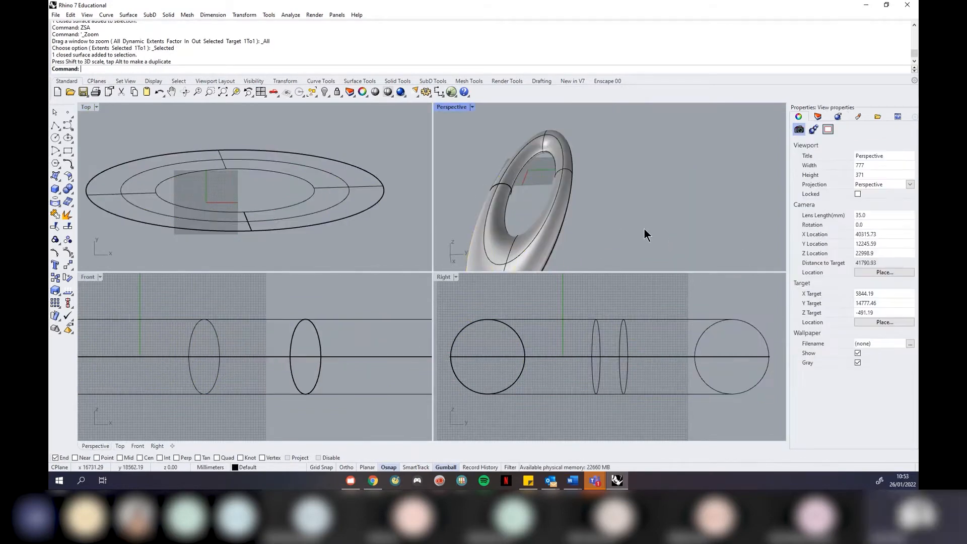
pyautogui.click(311, 217)
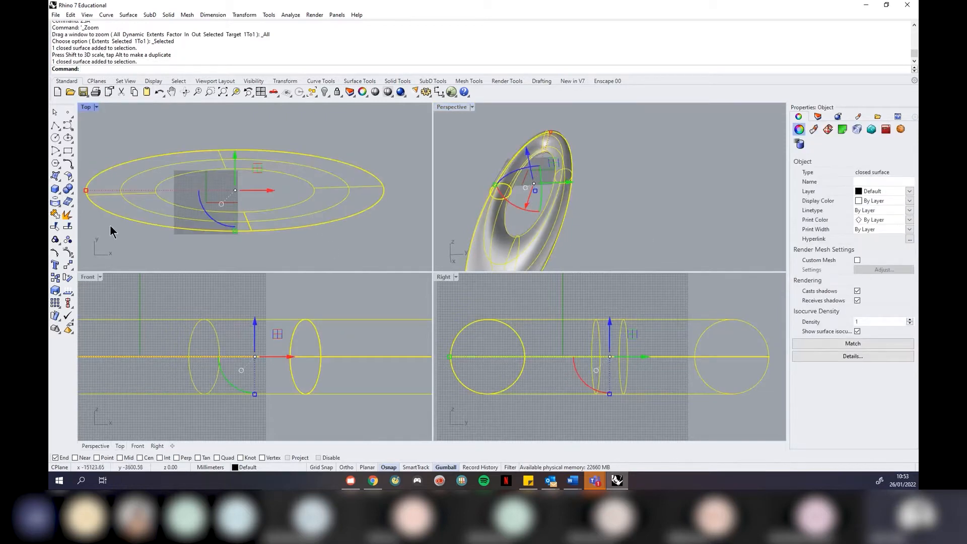
pyautogui.scroll(-5, 132, 222)
pyautogui.scroll(-8, 262, 347)
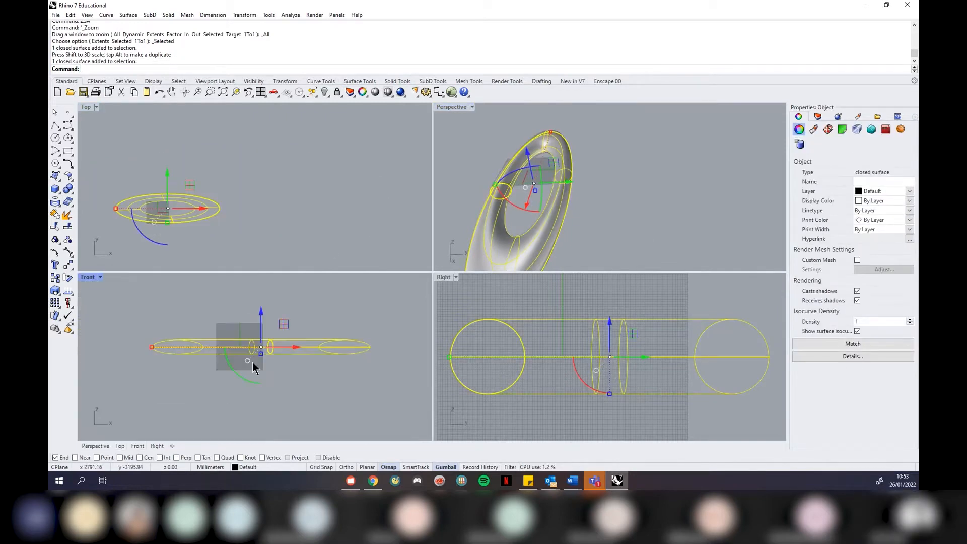
# Copy the ring along X overlapping the original and rotate it 90° to interlink them
pyautogui.write('copy')
pyautogui.press('Return')
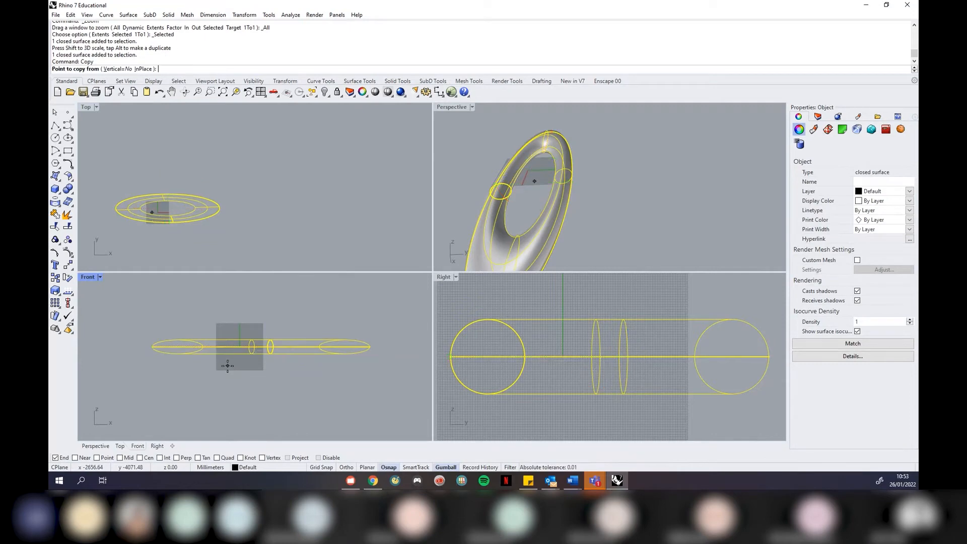
pyautogui.scroll(-4, 146, 350)
pyautogui.click(133, 371)
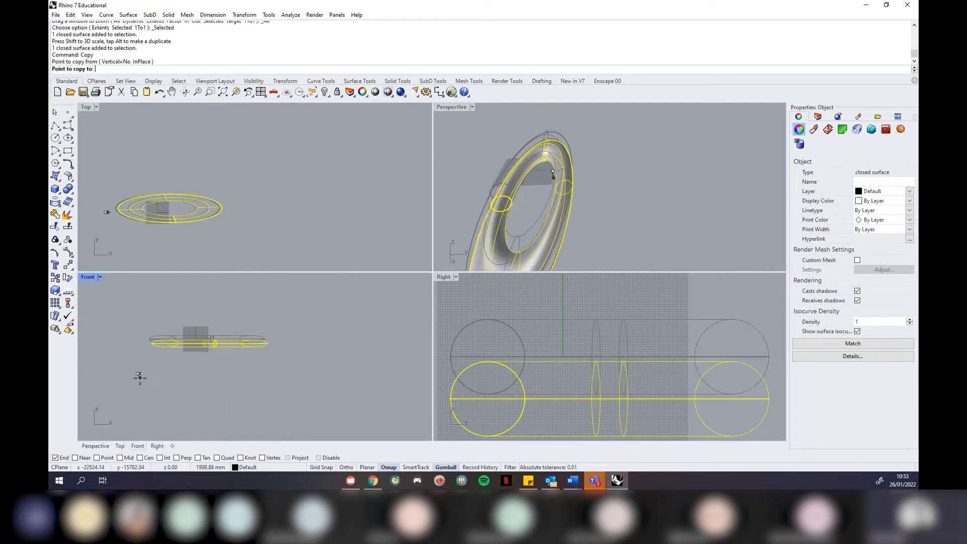
pyautogui.click(347, 467)
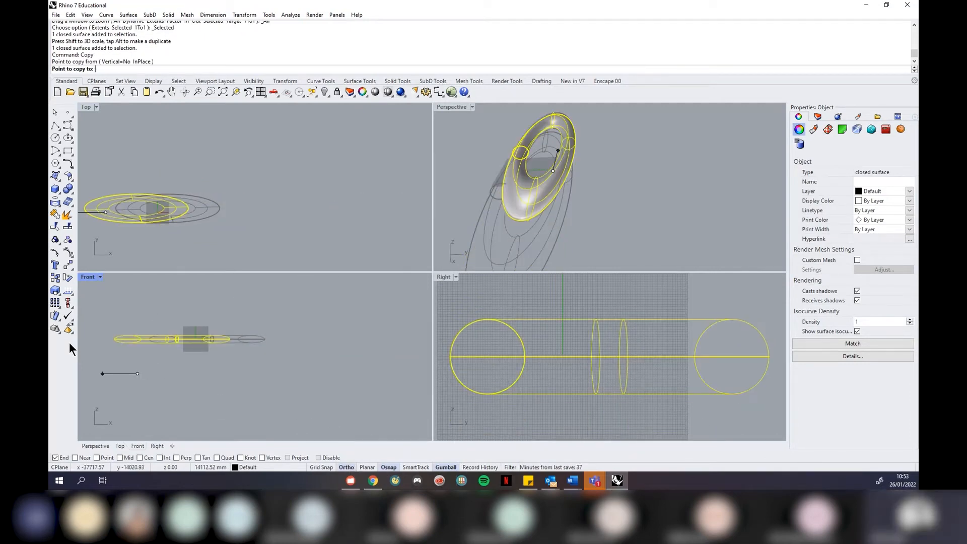
pyautogui.click(196, 373)
pyautogui.press('Return')
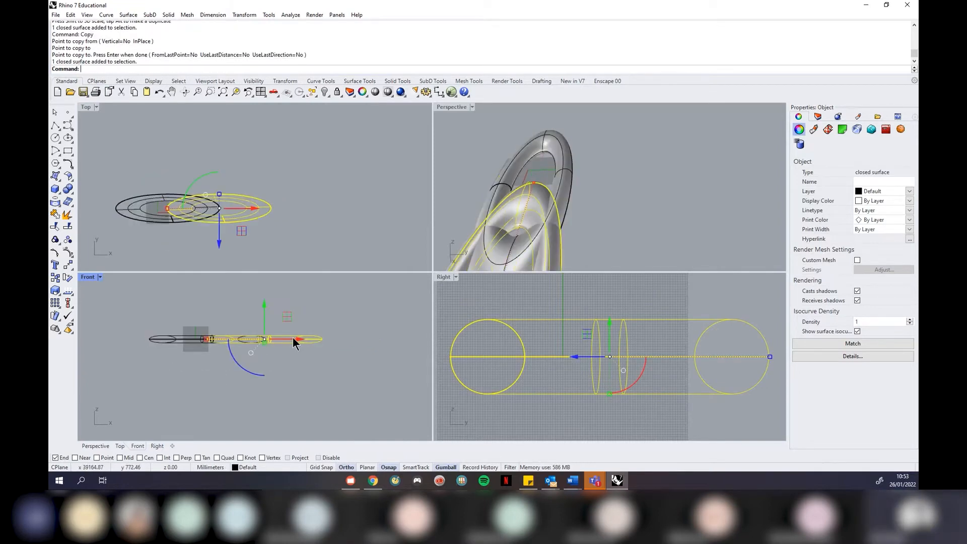
pyautogui.moveTo(640, 383); pyautogui.dragTo(569, 409)
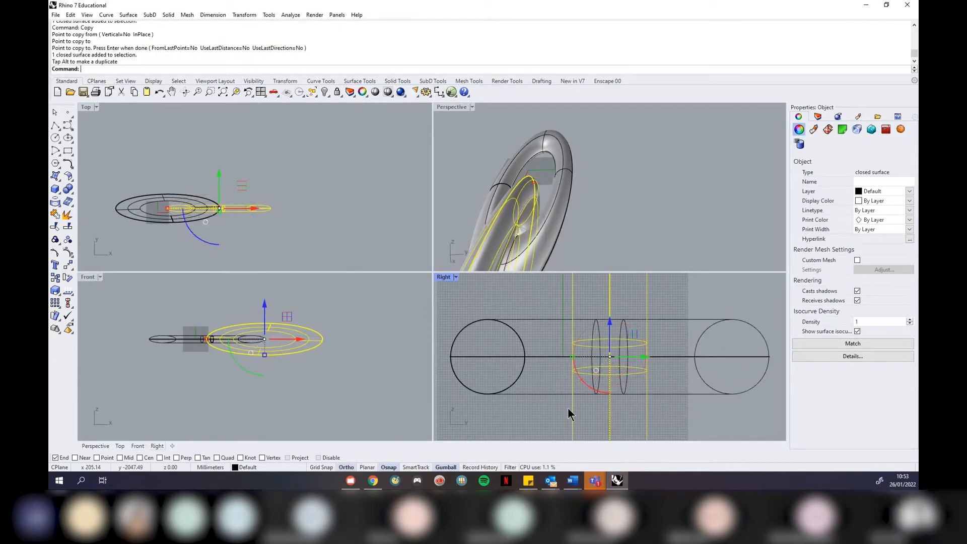
pyautogui.click(644, 205)
pyautogui.moveTo(644, 205); pyautogui.dragTo(589, 209, button='right')
# Copy the linked pair twice along X to extend the chain, then maximize the Perspective view
pyautogui.keyDown('shift'); pyautogui.click(656, 195); pyautogui.keyUp('shift')
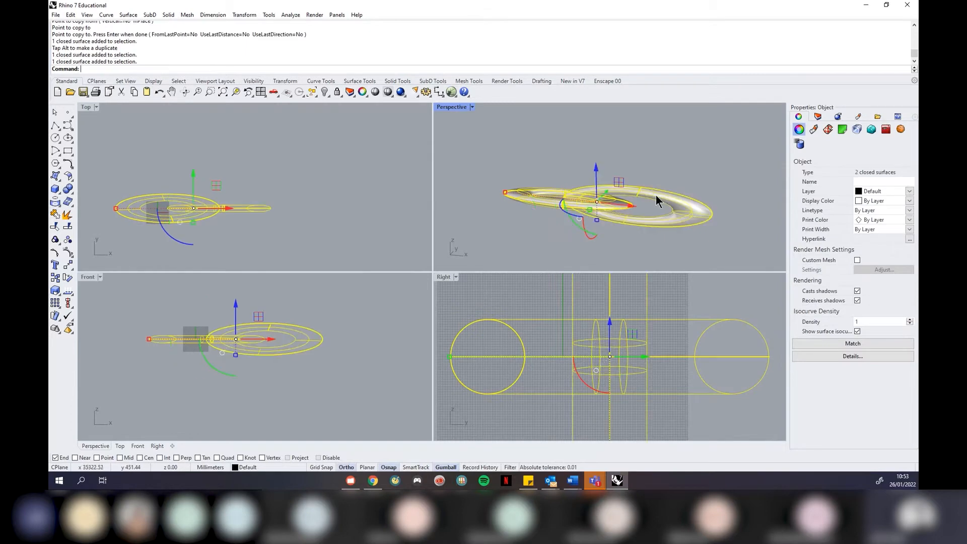
pyautogui.rightClick(421, 204)
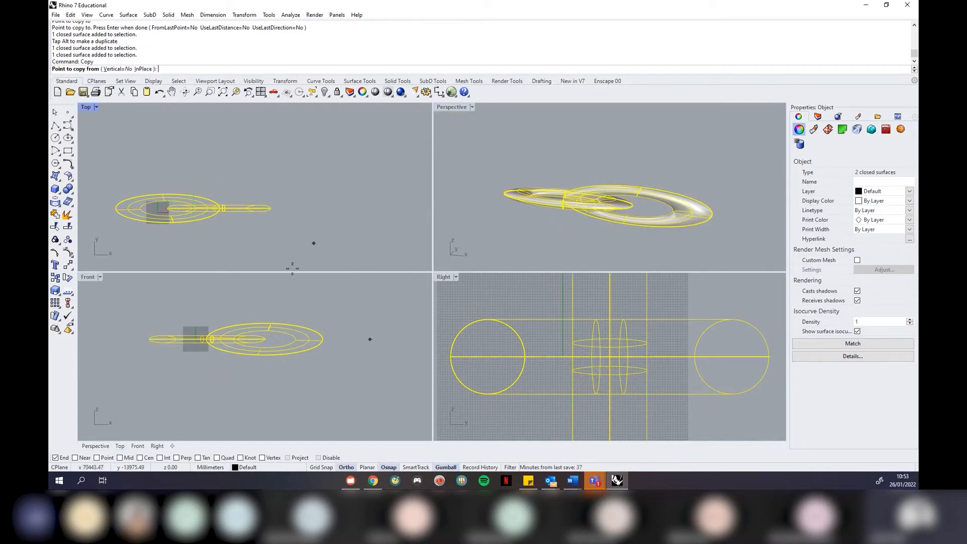
pyautogui.click(126, 391)
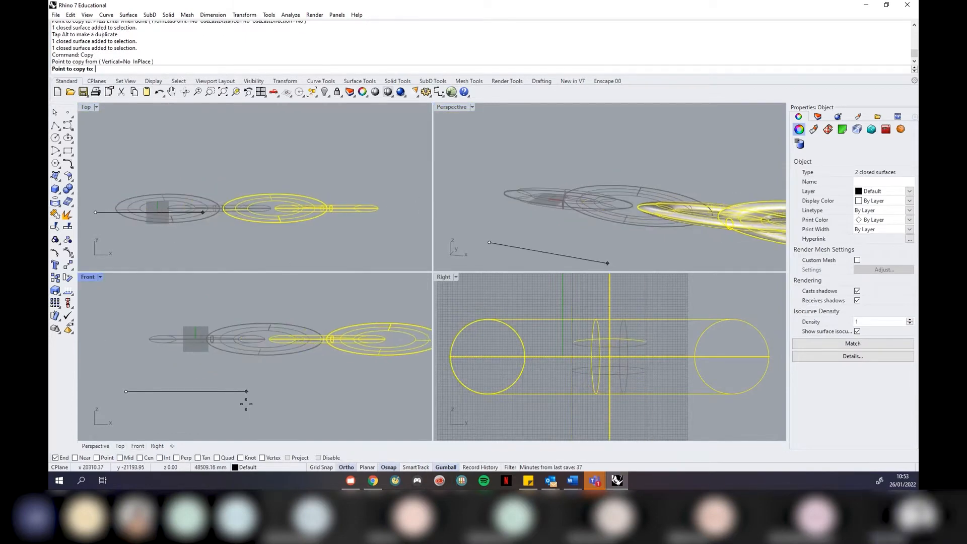
pyautogui.click(252, 401)
pyautogui.scroll(-1, 248, 397)
pyautogui.scroll(4, 236, 396)
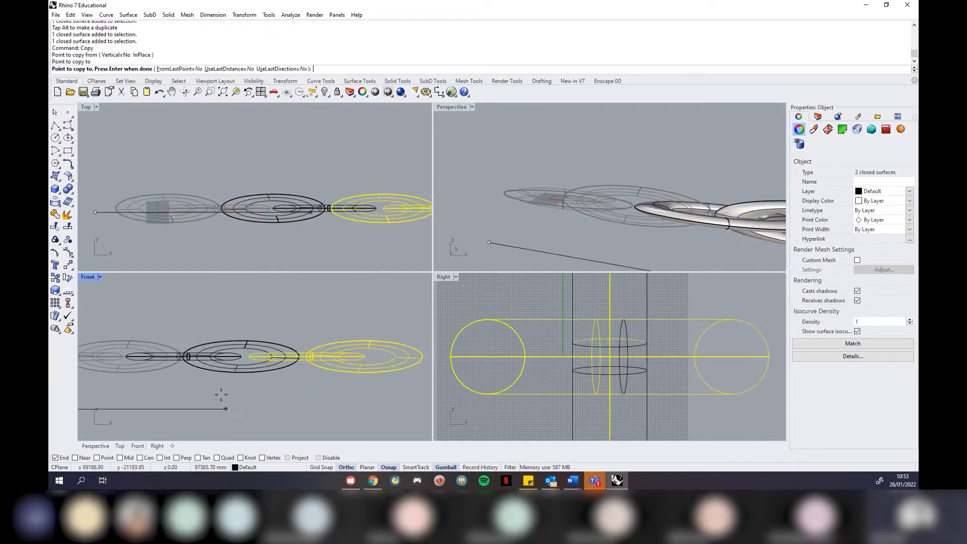
pyautogui.click(219, 396)
pyautogui.press('Return')
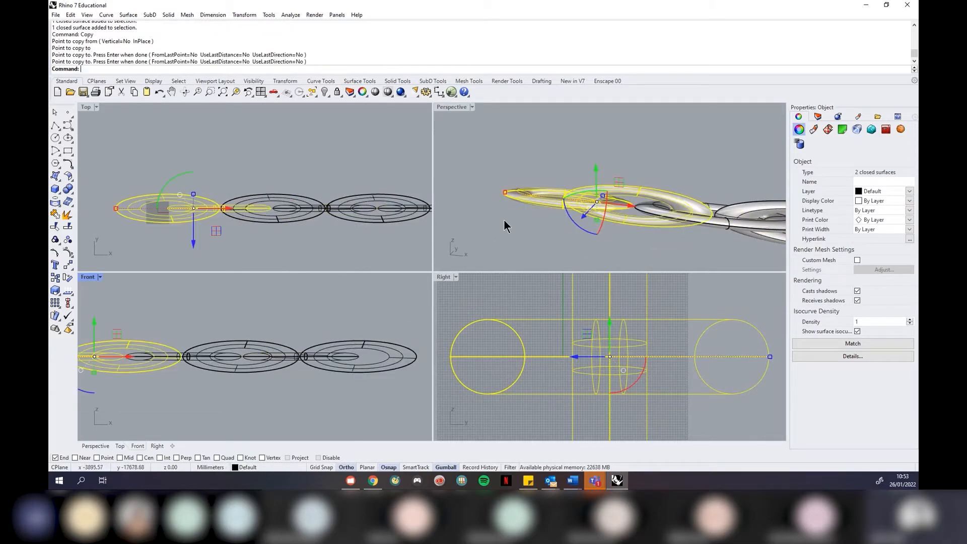
pyautogui.press('Escape')
pyautogui.click(466, 108)
pyautogui.click(464, 116)
# Window-select all six ring surfaces of the chain and delete them
pyautogui.moveTo(283, 209); pyautogui.dragTo(515, 295, button='right')
pyautogui.scroll(2, 427, 257)
pyautogui.moveTo(428, 258); pyautogui.dragTo(455, 274, button='right')
pyautogui.scroll(-4, 525, 245)
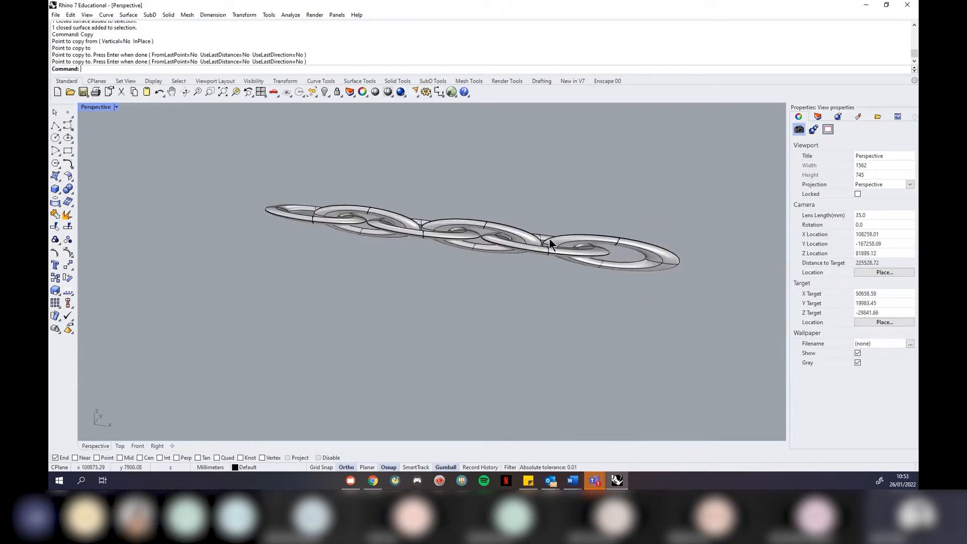
pyautogui.moveTo(426, 257); pyautogui.dragTo(492, 248, button='right')
pyautogui.scroll(6, 518, 255)
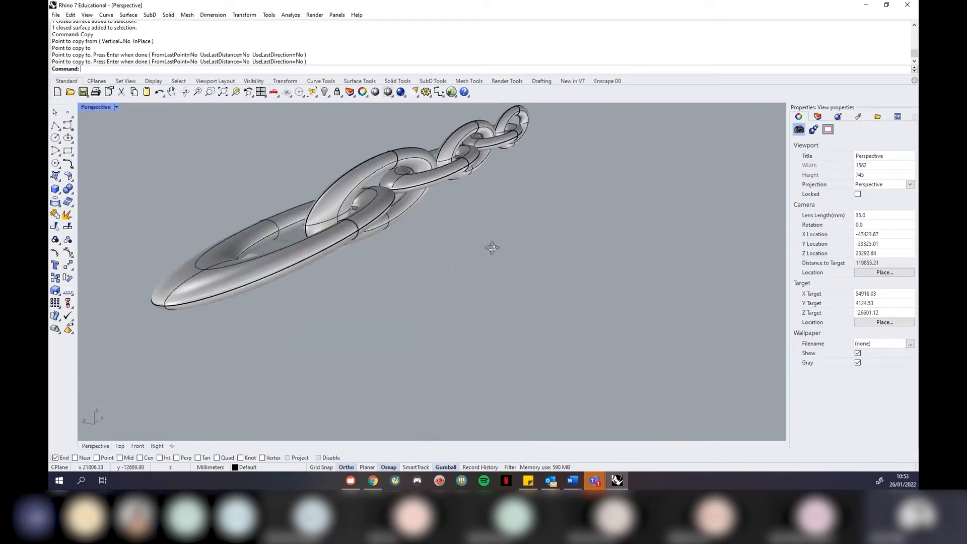
pyautogui.scroll(-6, 318, 293)
pyautogui.scroll(6, 382, 172)
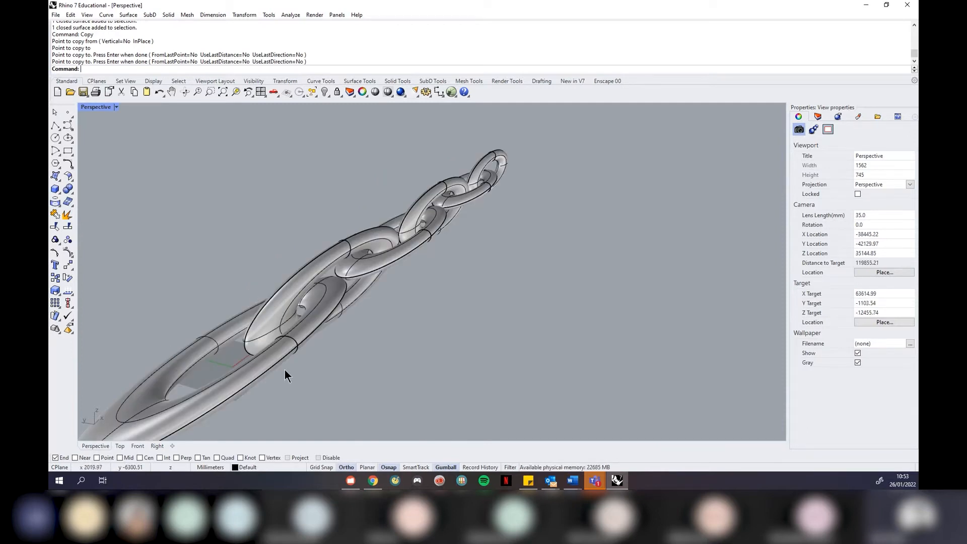
pyautogui.scroll(-8, 527, 298)
pyautogui.moveTo(527, 298); pyautogui.dragTo(491, 272, button='right')
pyautogui.moveTo(634, 394); pyautogui.dragTo(351, 215)
pyautogui.press('Delete')
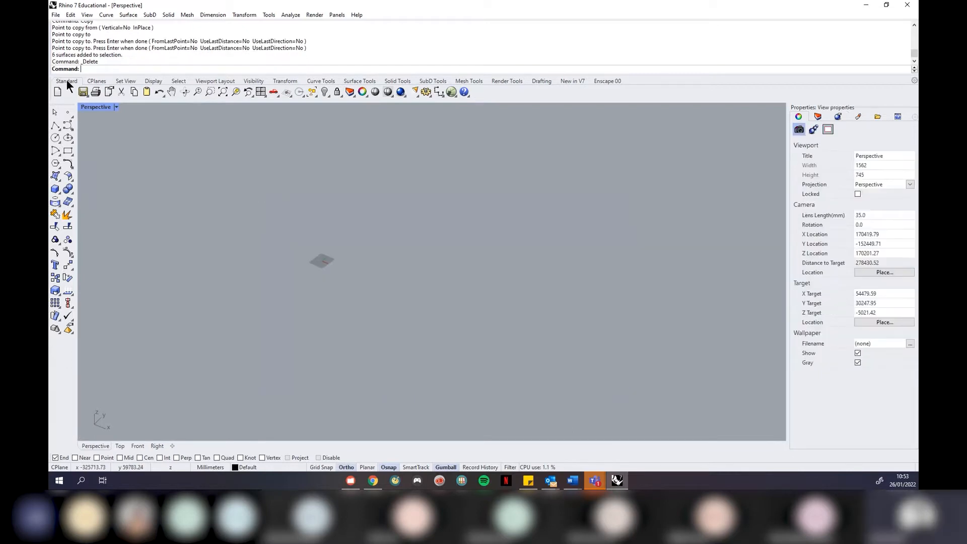
# Restore the four-viewport layout from the Perspective view's menu and adjust the zoom
pyautogui.click(115, 109)
pyautogui.click(113, 115)
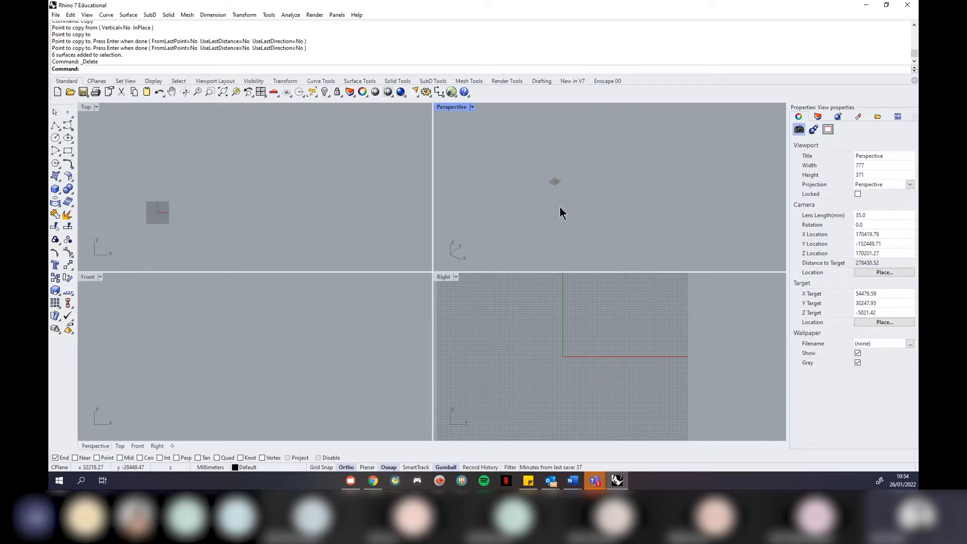
pyautogui.scroll(6, 549, 212)
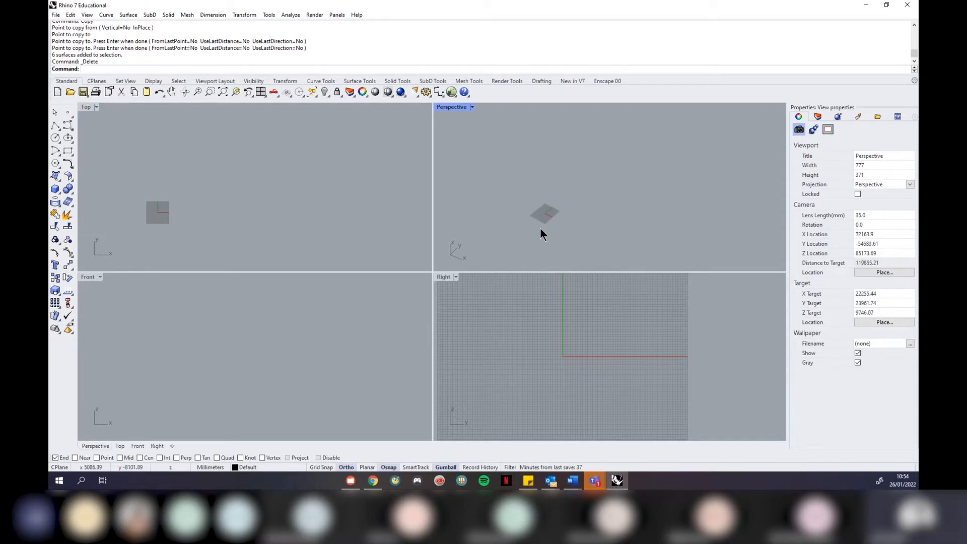
pyautogui.scroll(3, 509, 167)
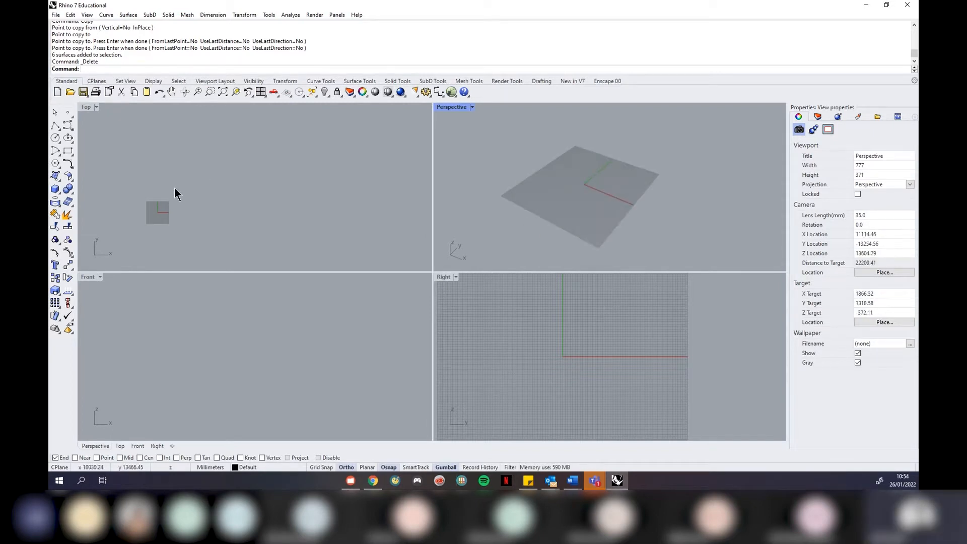
pyautogui.scroll(8, 142, 207)
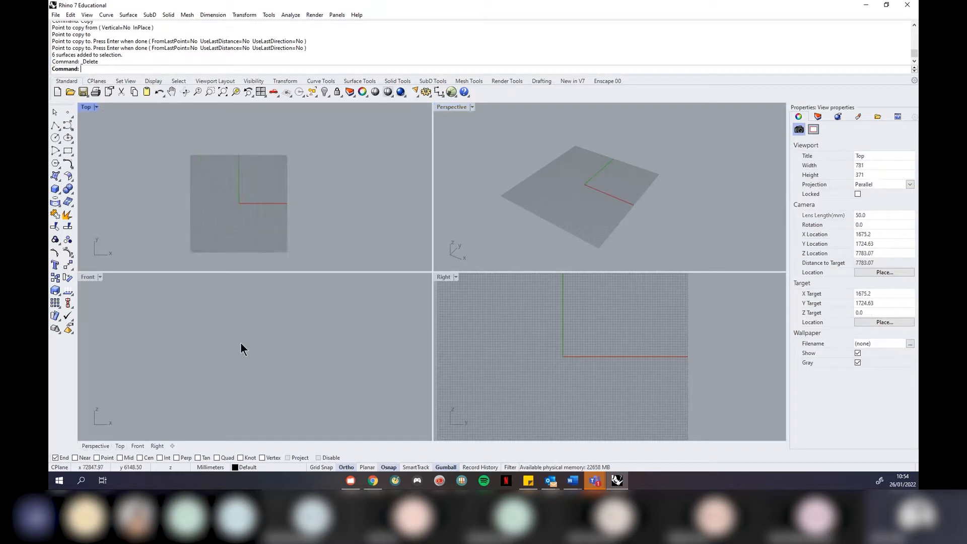
pyautogui.scroll(-5, 314, 316)
pyautogui.scroll(5, 201, 318)
pyautogui.scroll(5, 290, 334)
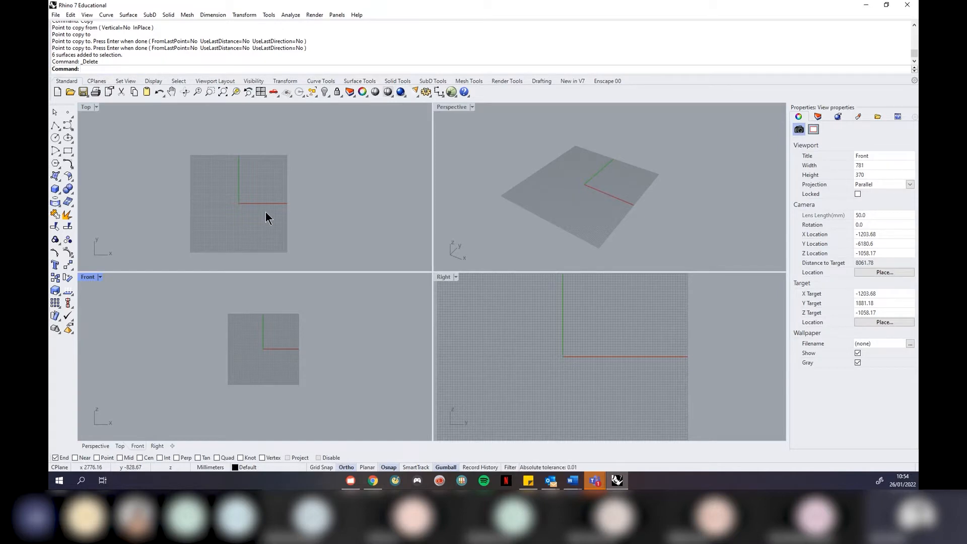
# Maximize the Top viewport so it fills the whole modelling area
pyautogui.click(96, 107)
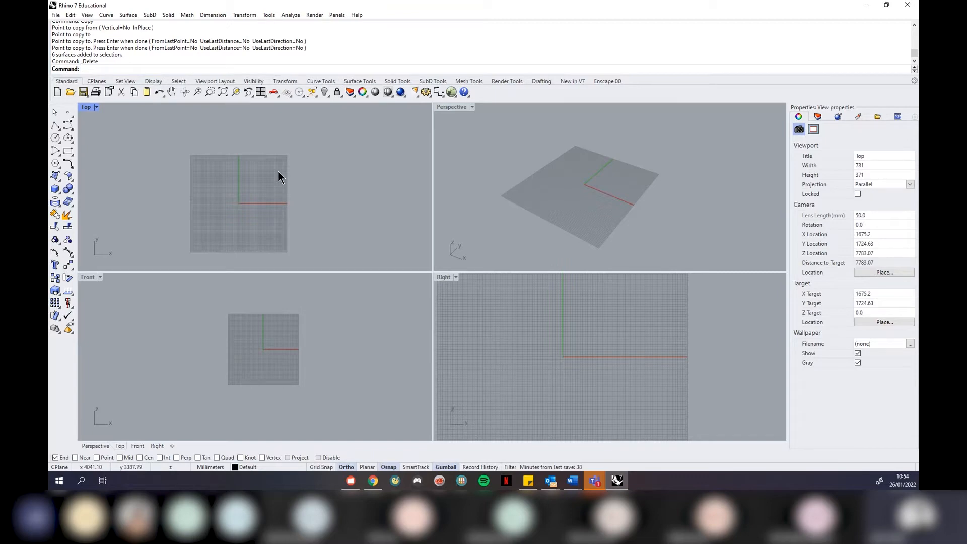
pyautogui.click(87, 108)
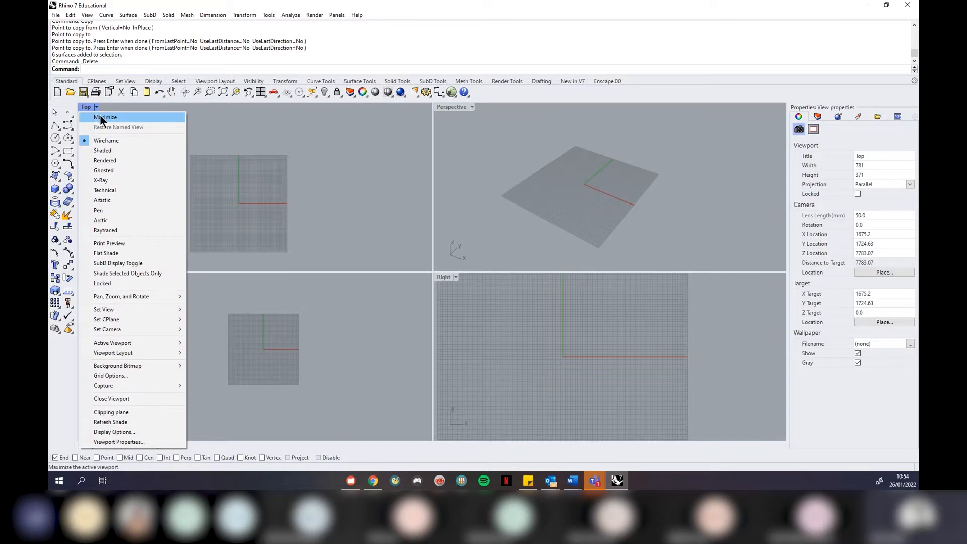
pyautogui.click(101, 117)
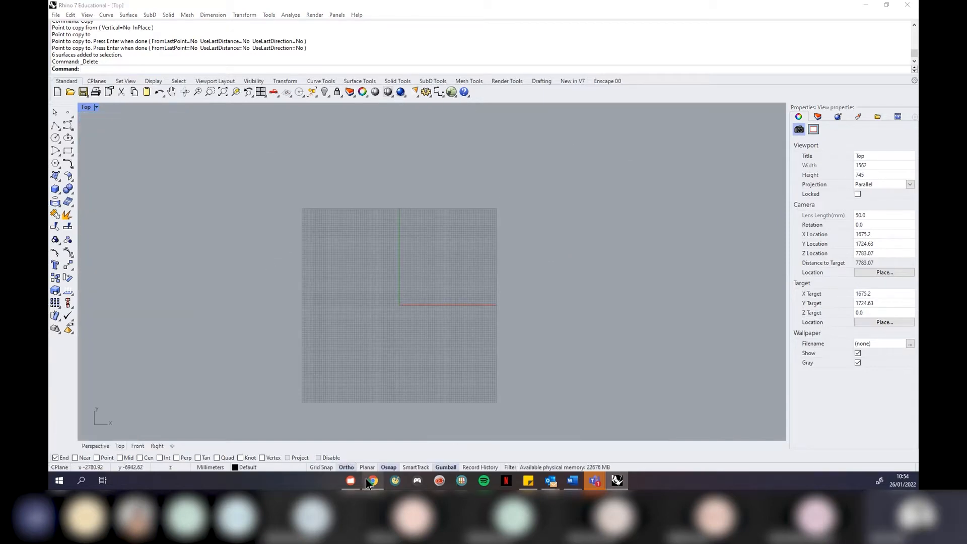
pyautogui.click(371, 480)
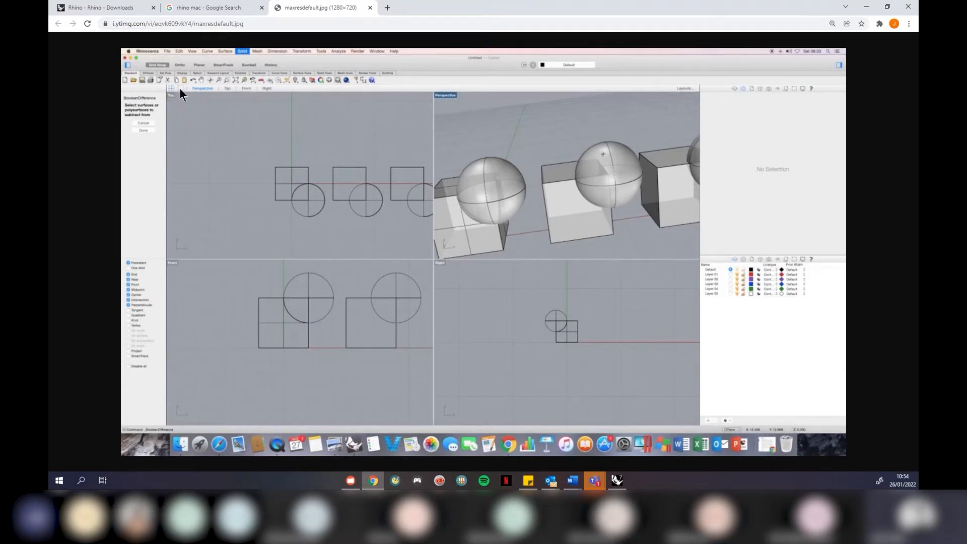
# Minimize the Chrome window with the Rhino for Mac screenshot to get back to Rhino
pyautogui.click(867, 7)
pyautogui.scroll(-3, 569, 219)
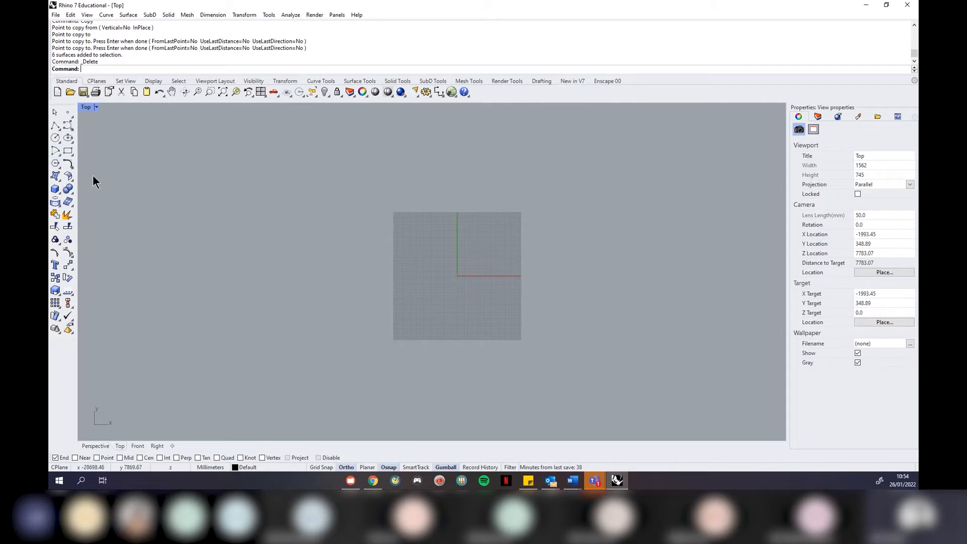
pyautogui.click(55, 125)
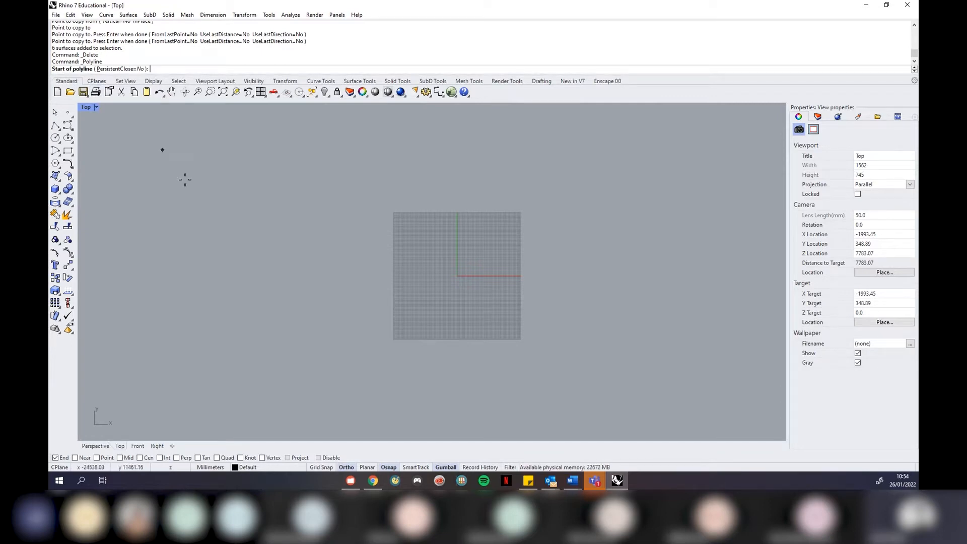
pyautogui.scroll(-3, 250, 264)
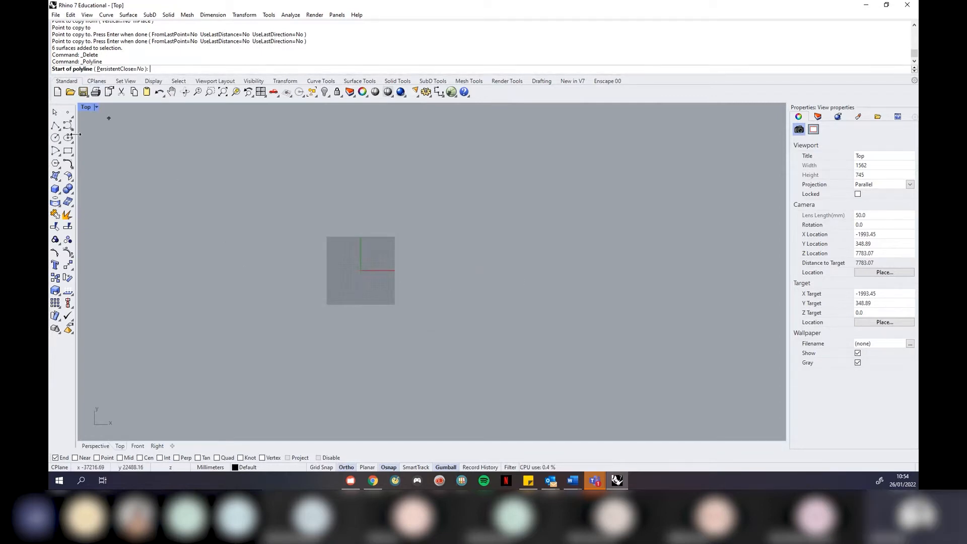
pyautogui.click(55, 126)
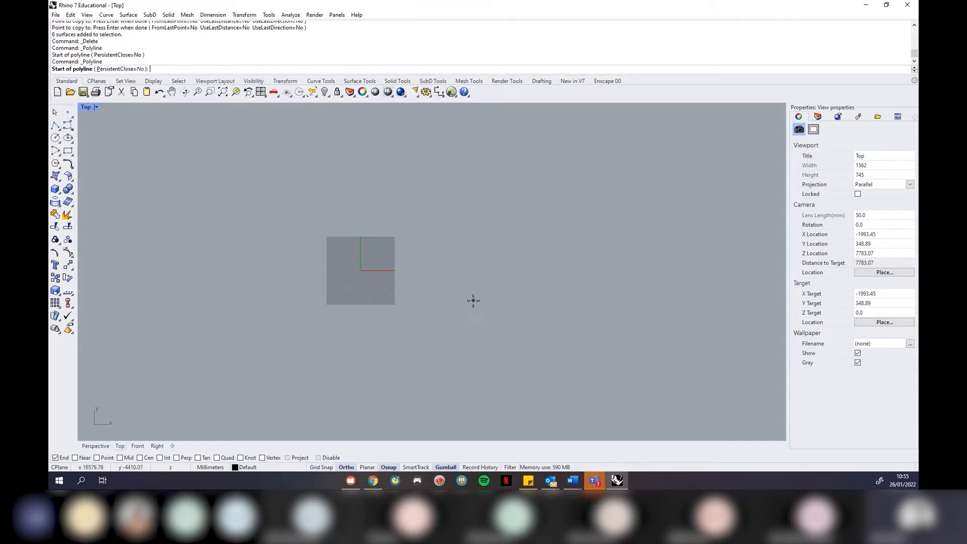
pyautogui.click(438, 277)
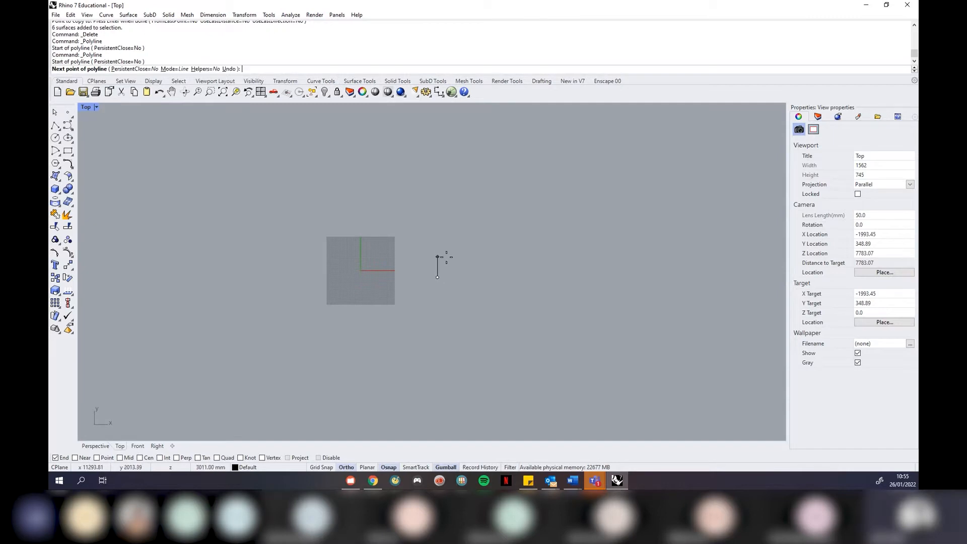
pyautogui.scroll(3, 441, 258)
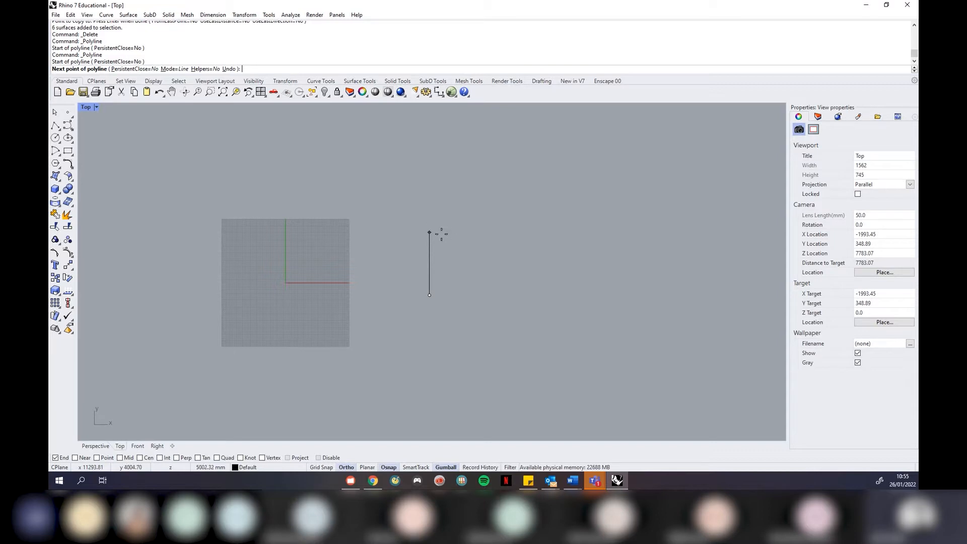
pyautogui.write('1000')
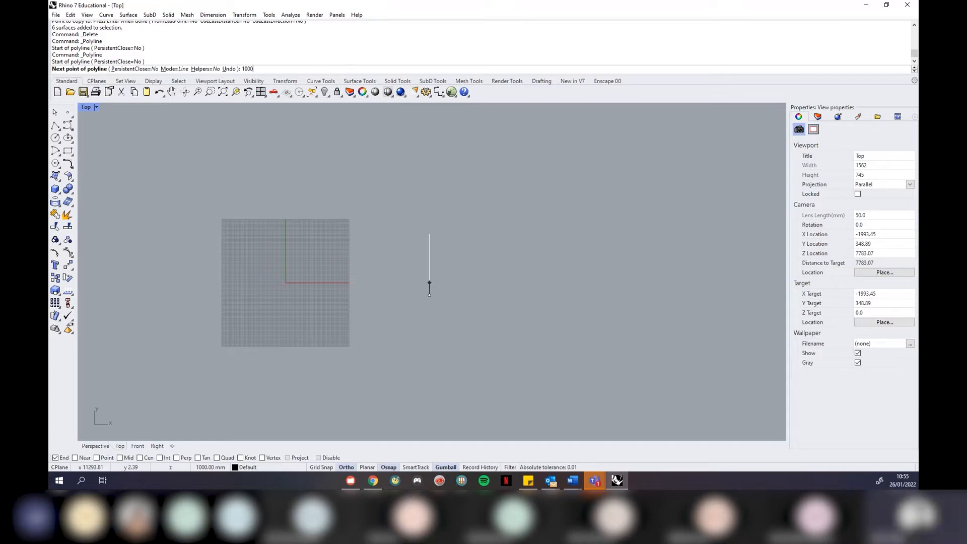
pyautogui.press('Return')
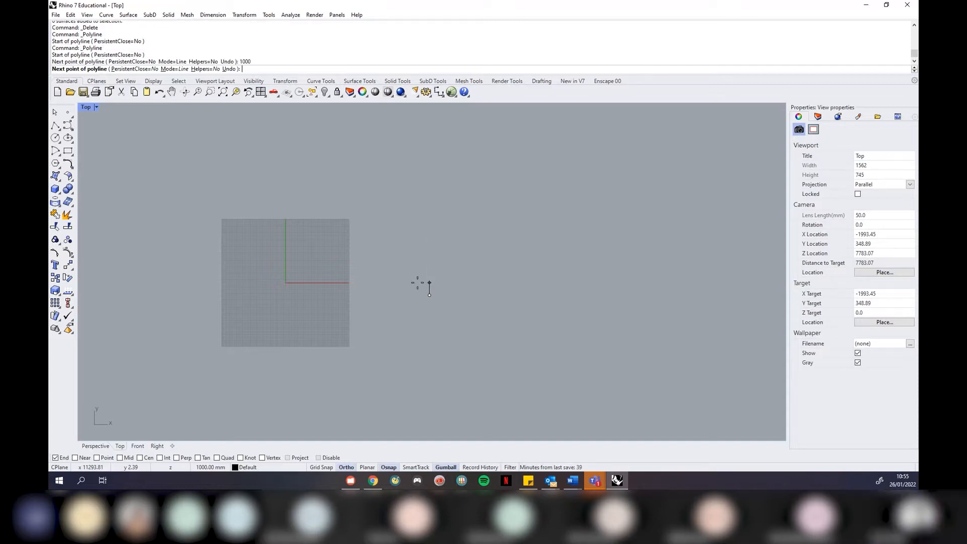
pyautogui.scroll(5, 422, 282)
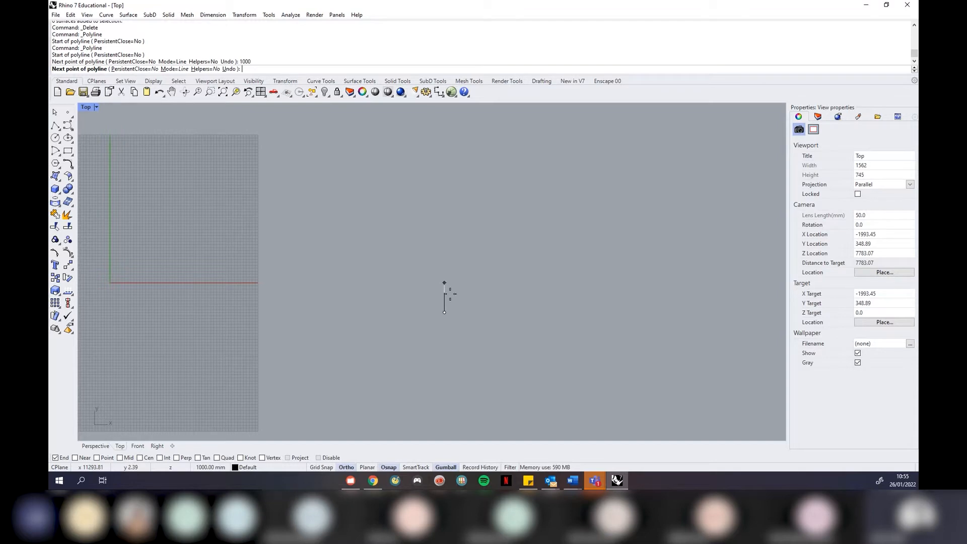
pyautogui.scroll(3, 454, 286)
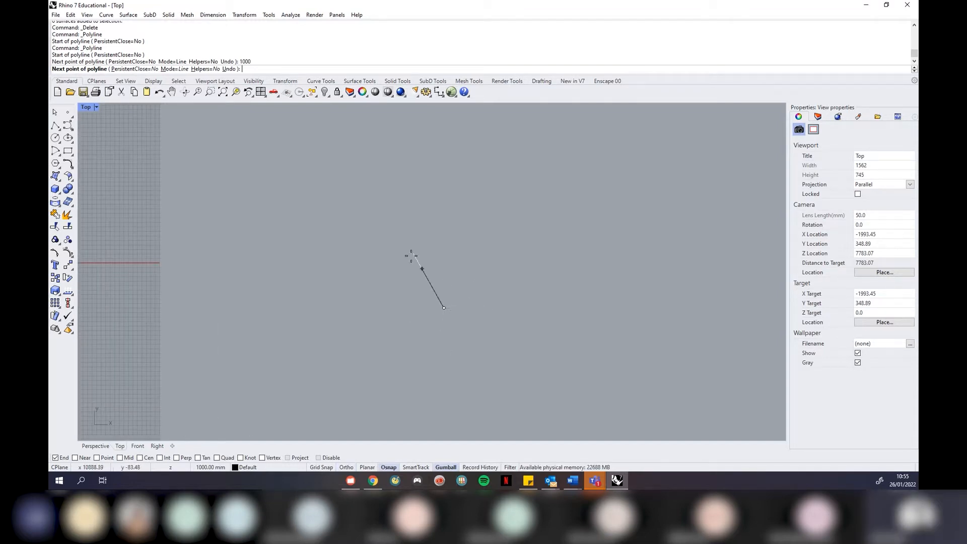
pyautogui.press('F8')
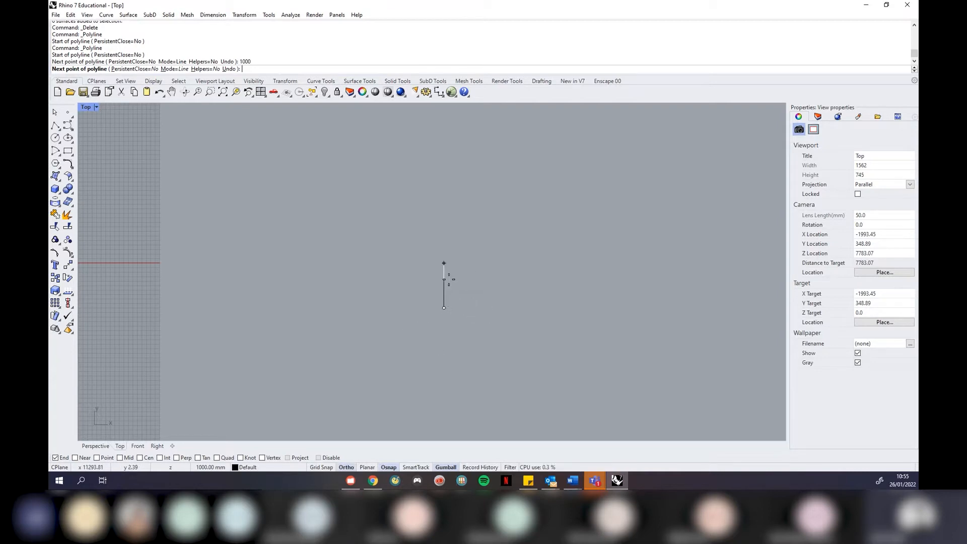
pyautogui.click(444, 277)
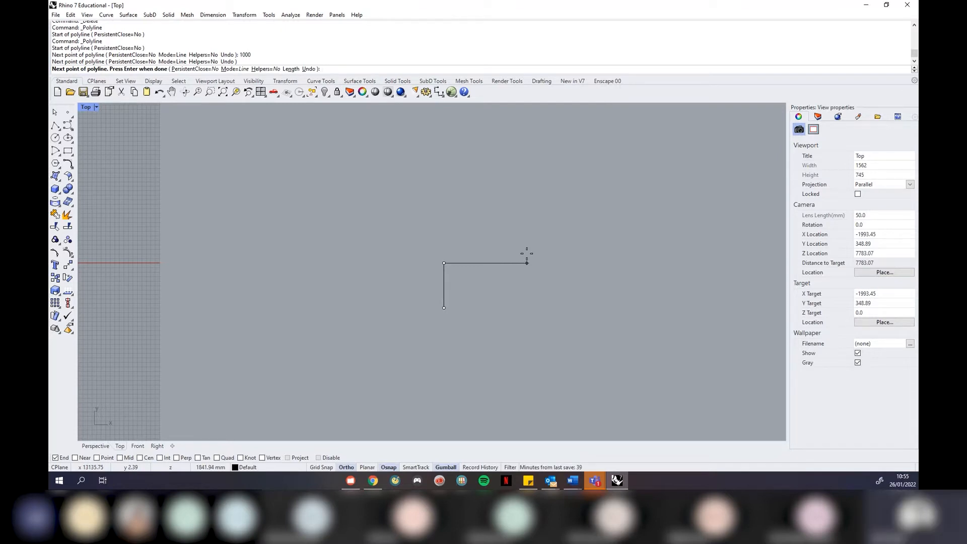
pyautogui.click(356, 467)
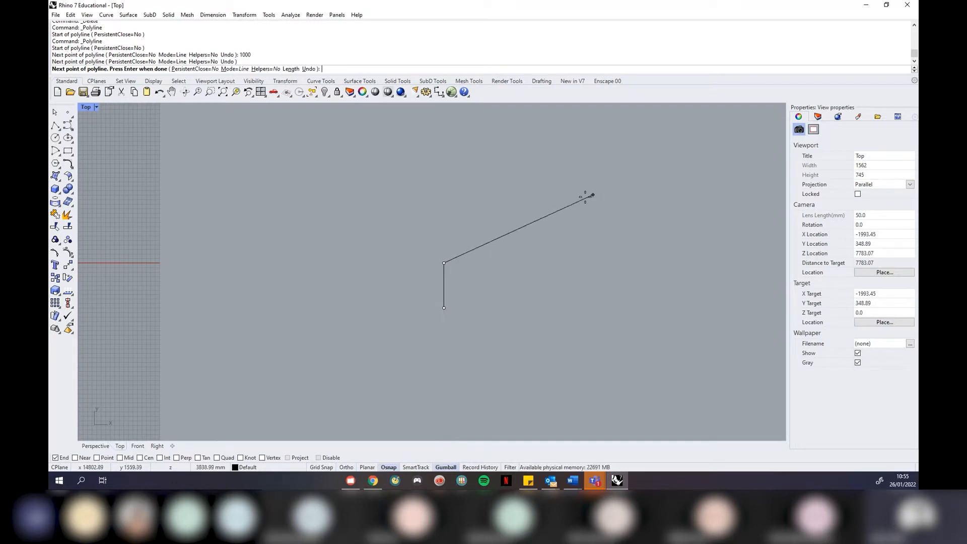
pyautogui.write('3')
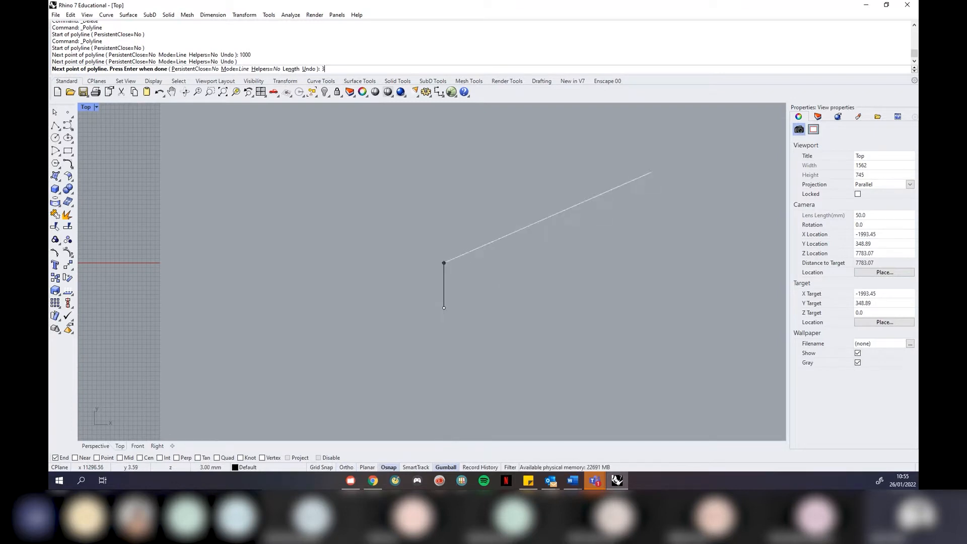
pyautogui.write('000')
pyautogui.press('Return')
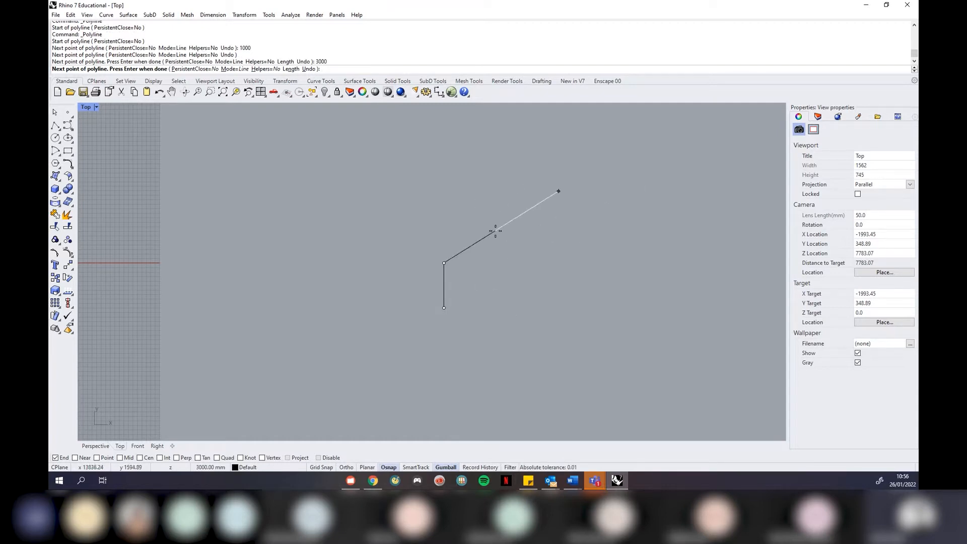
pyautogui.click(502, 262)
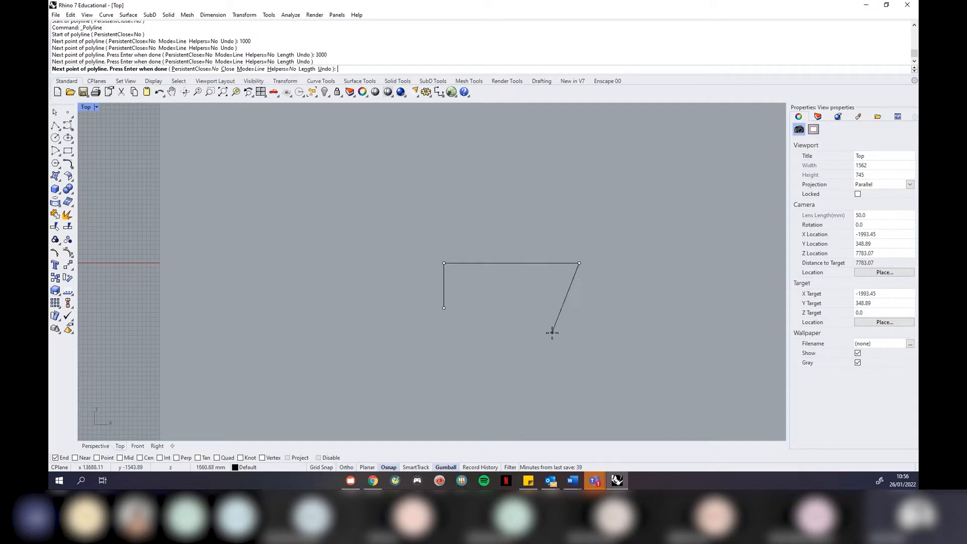
pyautogui.press('Return')
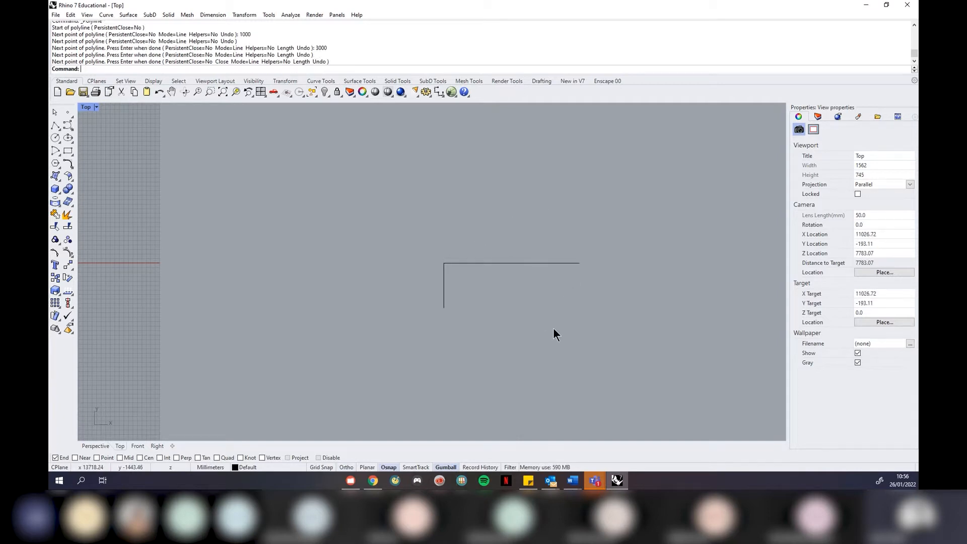
pyautogui.click(497, 262)
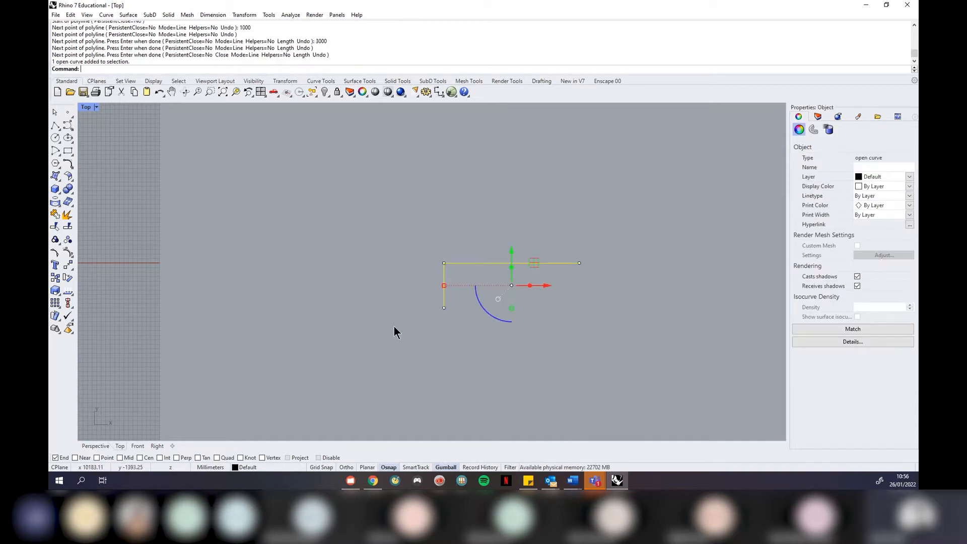
pyautogui.press('Delete')
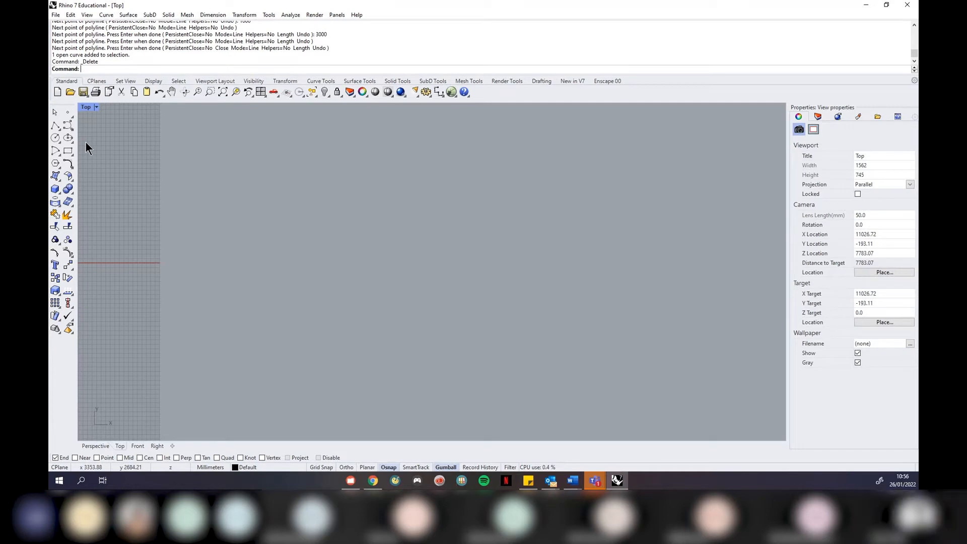
# Draw a circle centred near the middle of the Top view with a 500 mm radius
pyautogui.click(56, 139)
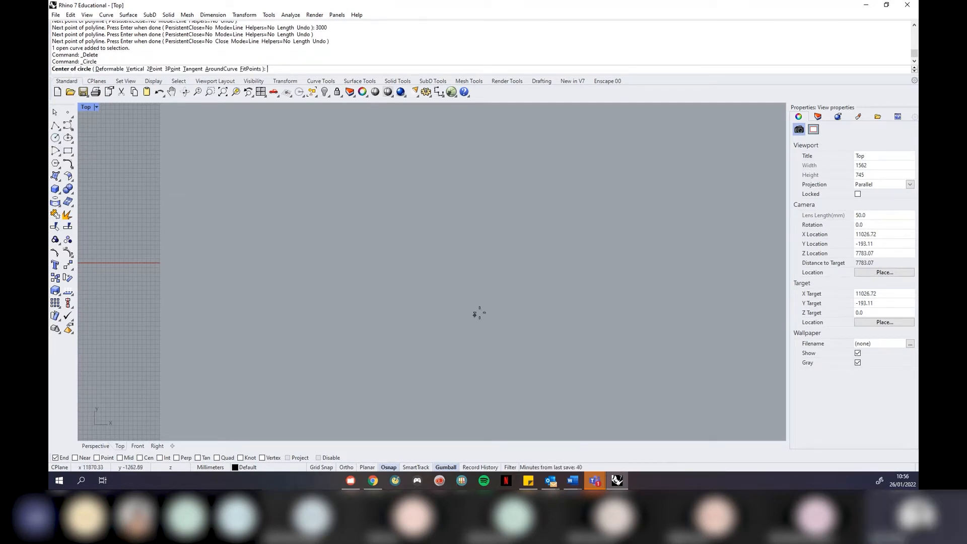
pyautogui.click(493, 306)
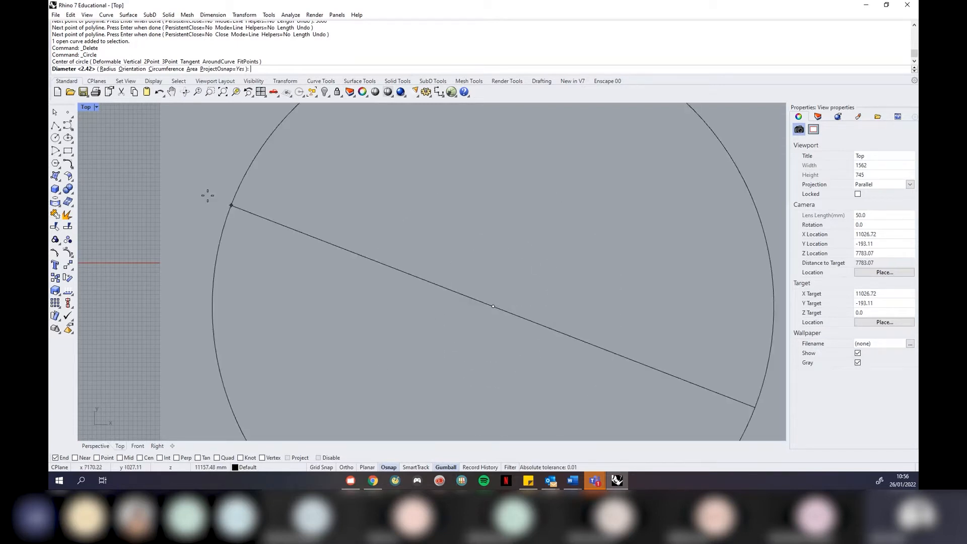
pyautogui.click(109, 70)
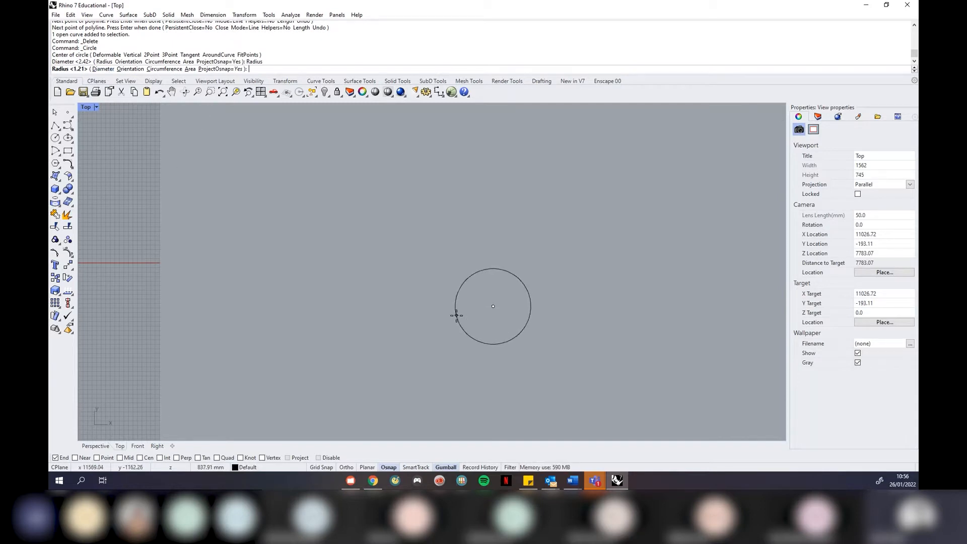
pyautogui.write('500')
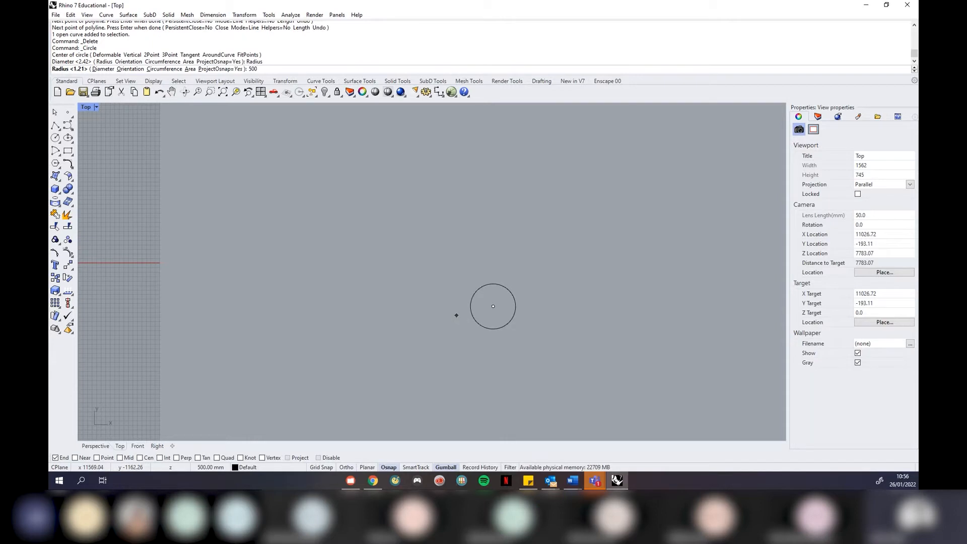
pyautogui.press('Return')
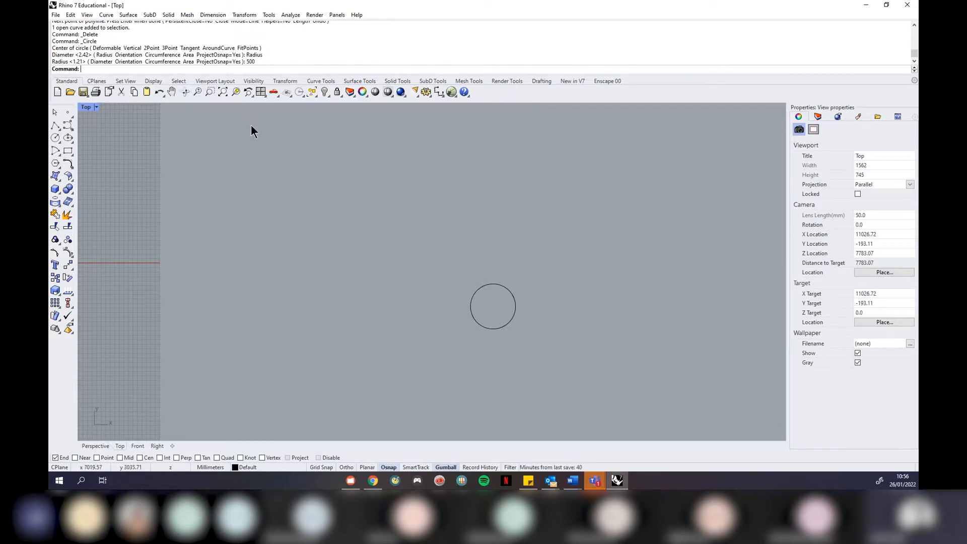
pyautogui.scroll(-2, 540, 271)
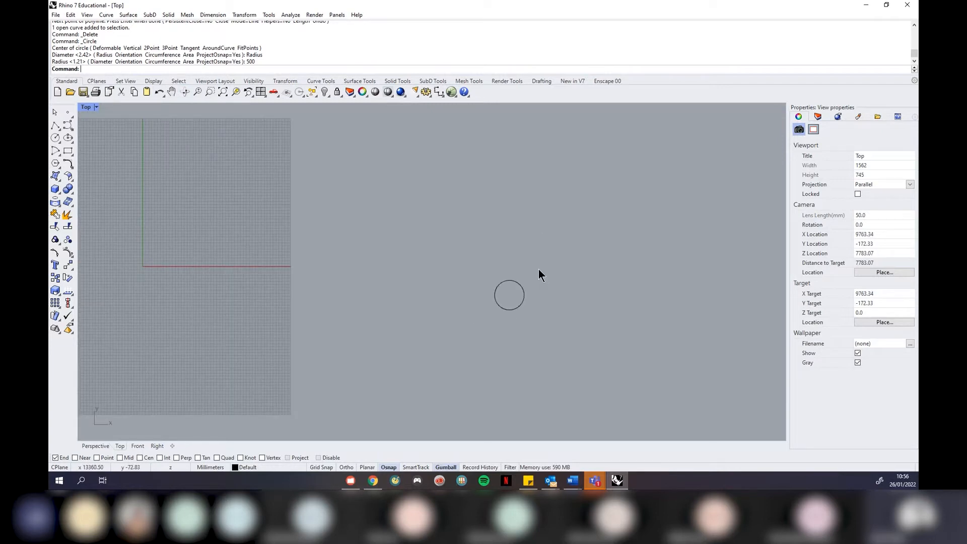
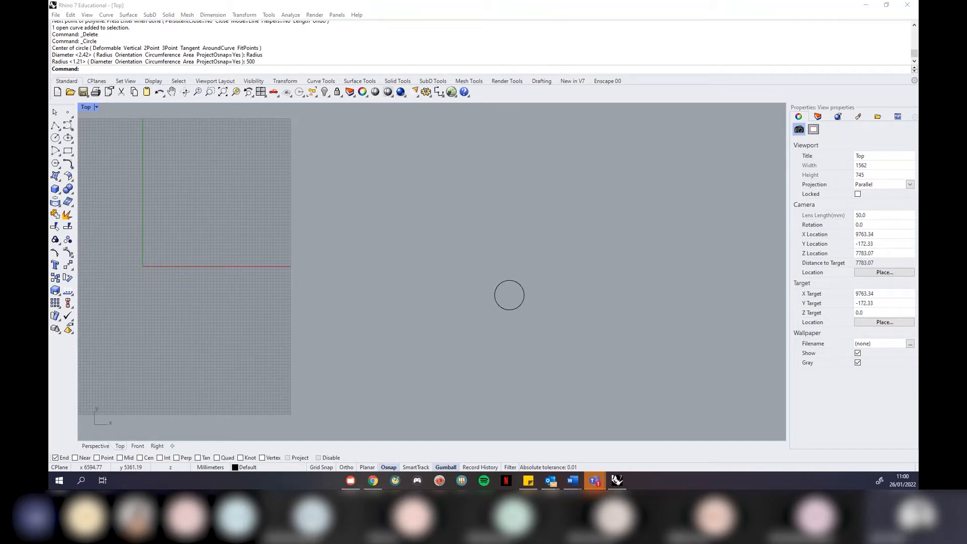
# Delete the 500 mm circle and open the Top viewport's title menu
pyautogui.click(500, 313)
pyautogui.press('Delete')
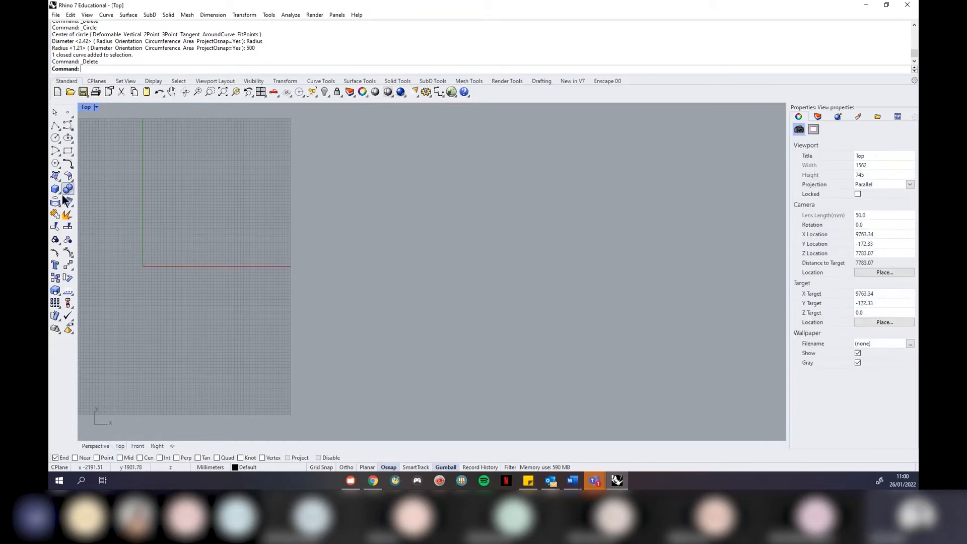
pyautogui.click(97, 107)
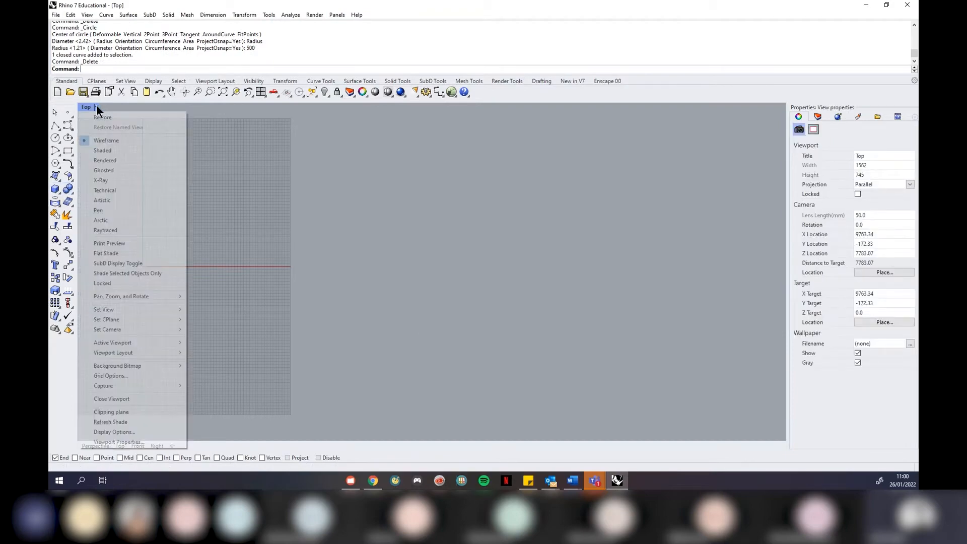
# In a maximized Perspective view, draw a box from two base corners and a height, then restore four views
pyautogui.click(471, 106)
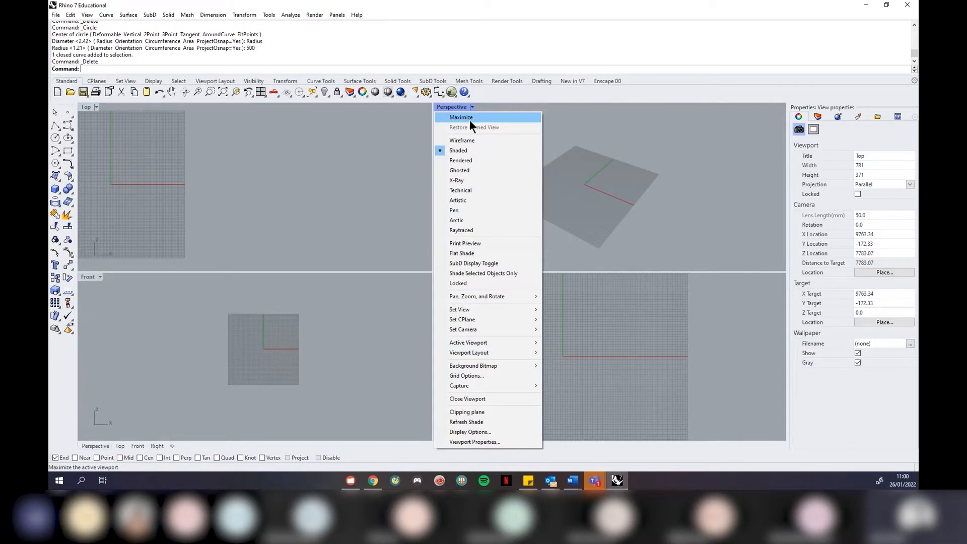
pyautogui.click(470, 120)
pyautogui.click(55, 189)
pyautogui.click(520, 337)
pyautogui.click(708, 317)
pyautogui.click(643, 254)
pyautogui.scroll(-2, 623, 289)
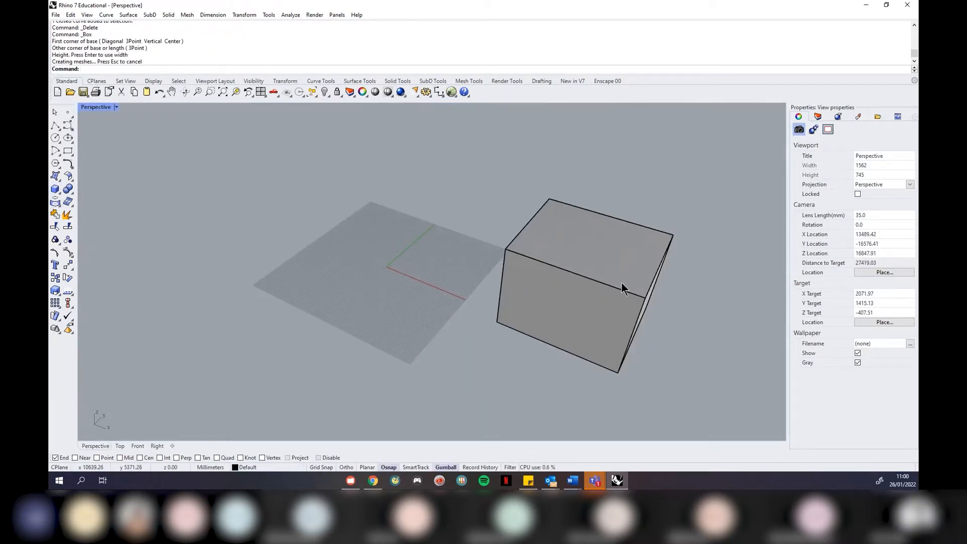
pyautogui.moveTo(623, 283); pyautogui.dragTo(620, 264, button='right')
pyautogui.scroll(-2, 610, 264)
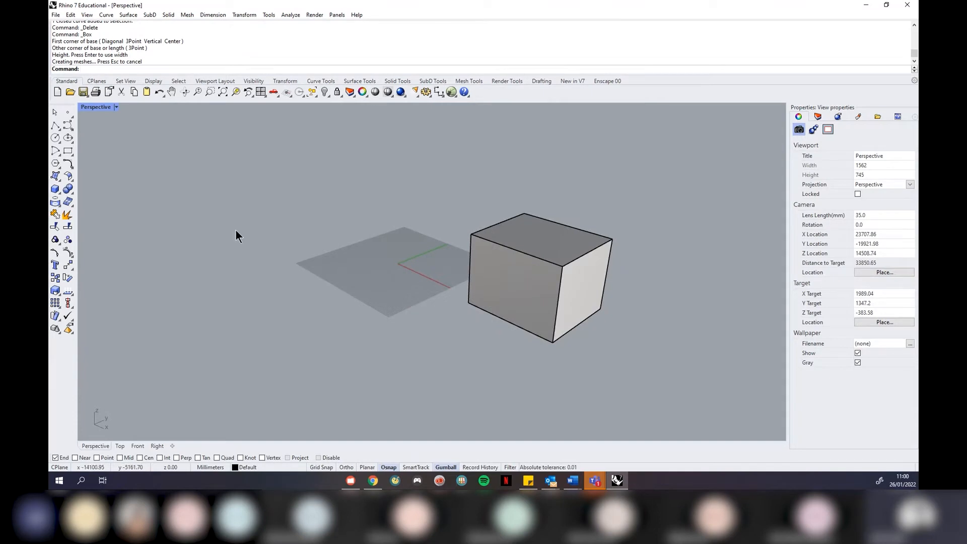
pyautogui.click(116, 106)
pyautogui.click(121, 122)
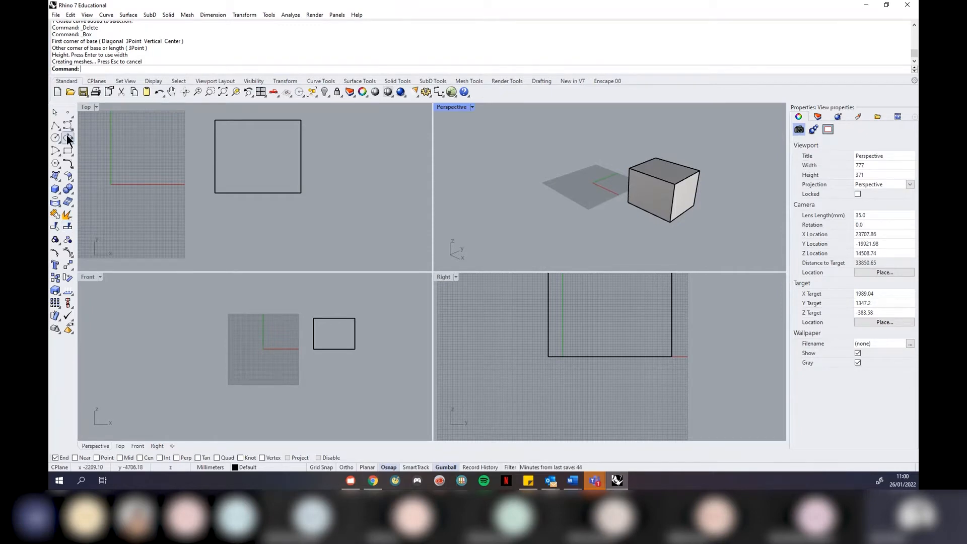
# Start a Planar polyline at the box's top corner
pyautogui.click(68, 149)
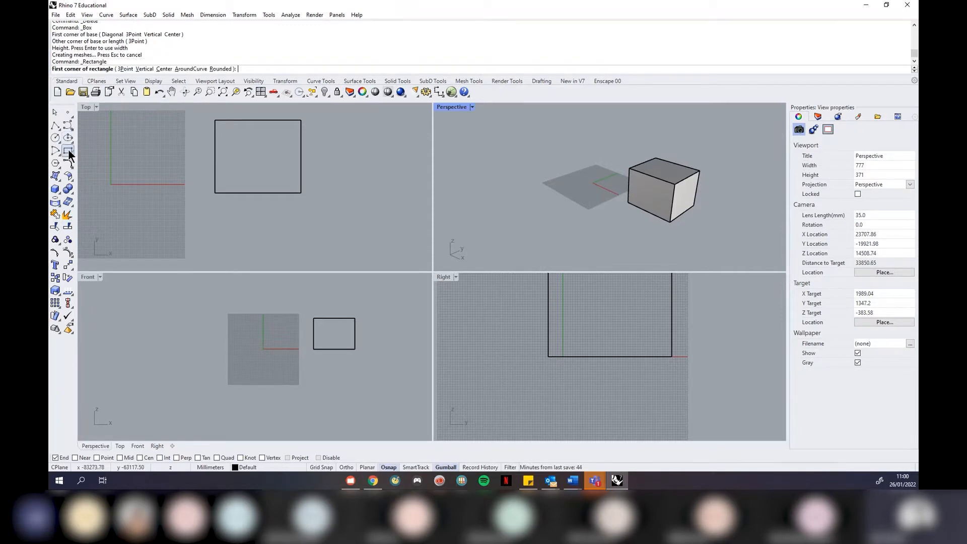
pyautogui.click(55, 125)
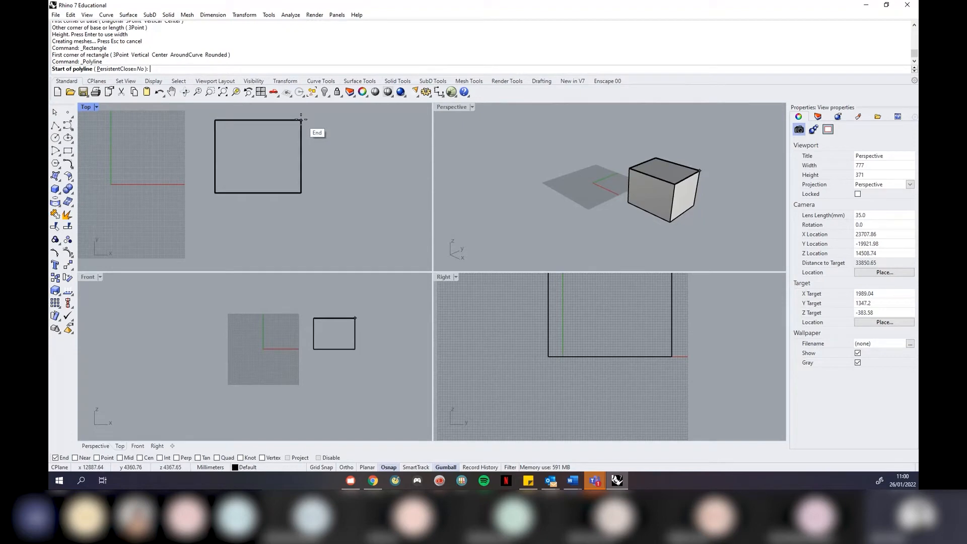
pyautogui.scroll(3, 301, 121)
pyautogui.scroll(3, 304, 121)
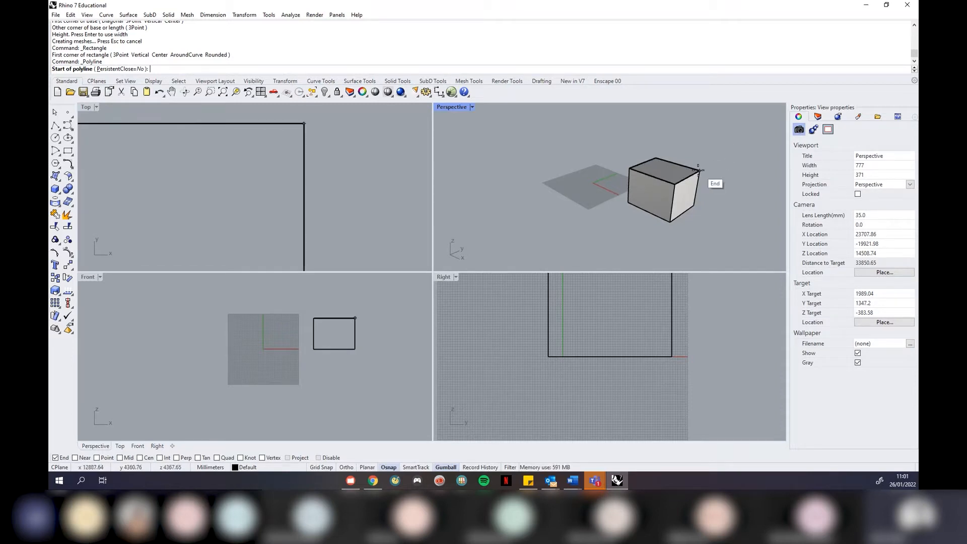
pyautogui.scroll(8, 705, 172)
pyautogui.click(660, 180)
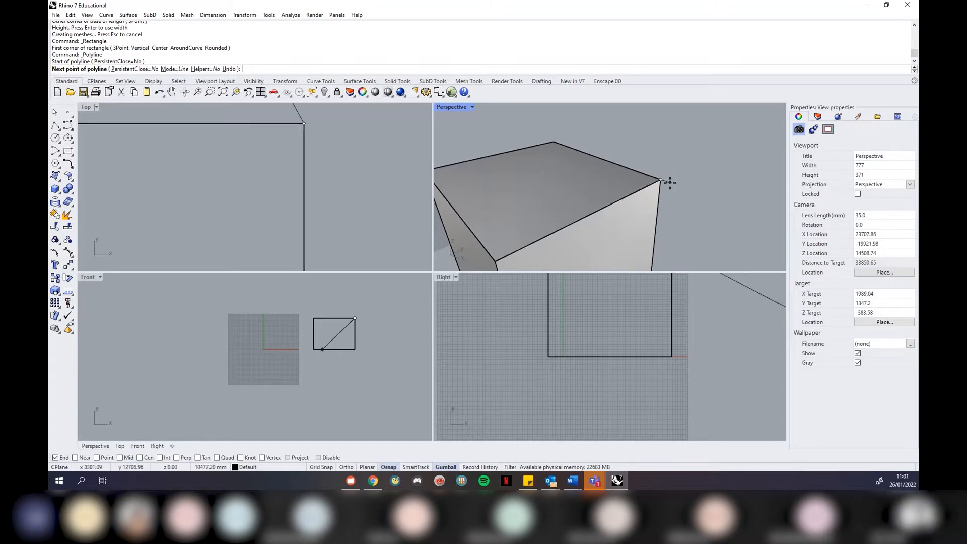
pyautogui.click(364, 467)
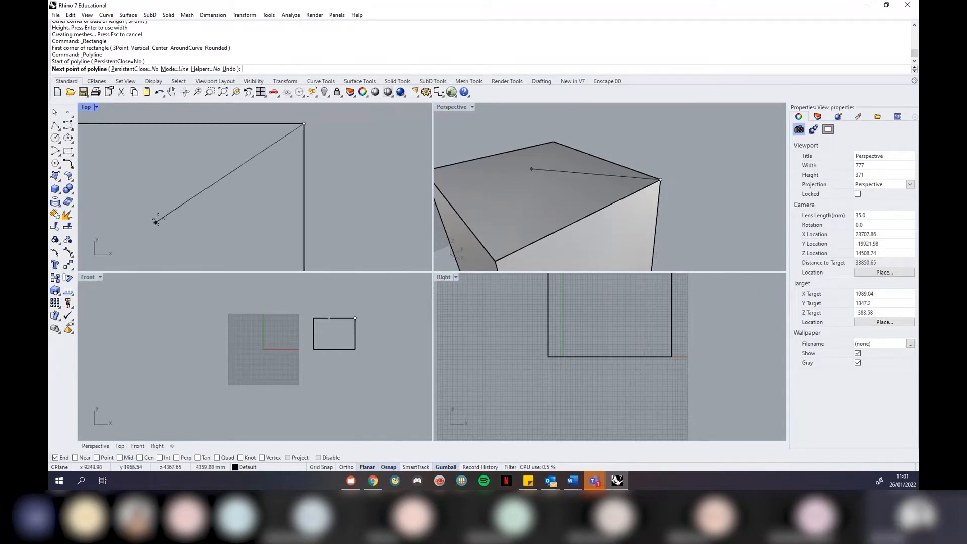
# Place the polyline's vertices in the Top view, ending at the rectangle's lower-right corner
pyautogui.scroll(-2, 158, 221)
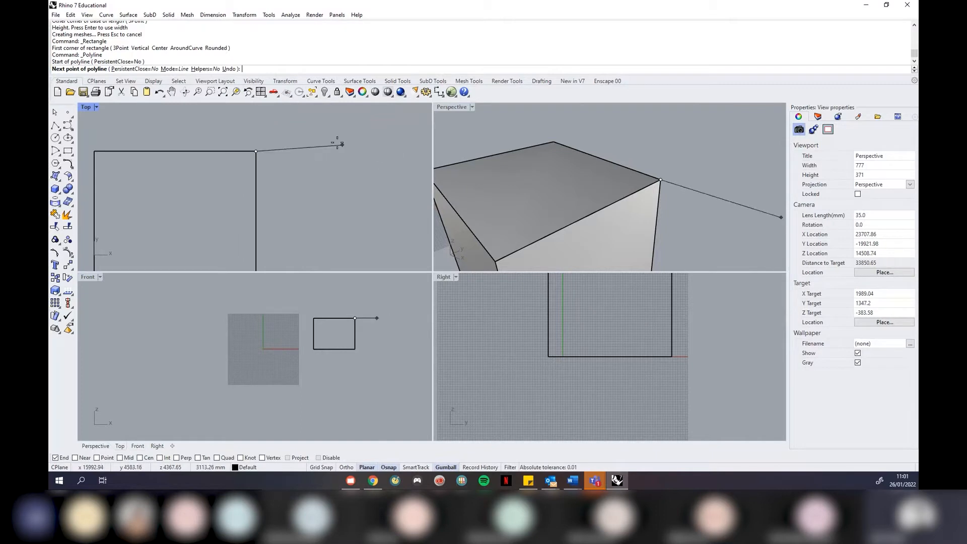
pyautogui.scroll(-3, 332, 144)
pyautogui.click(389, 173)
pyautogui.click(394, 229)
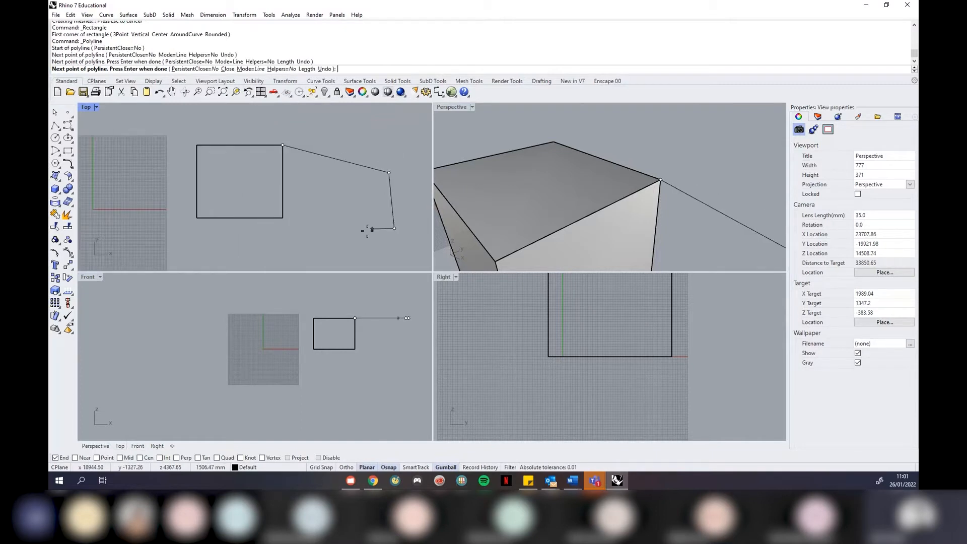
pyautogui.click(324, 253)
pyautogui.click(336, 196)
pyautogui.click(295, 200)
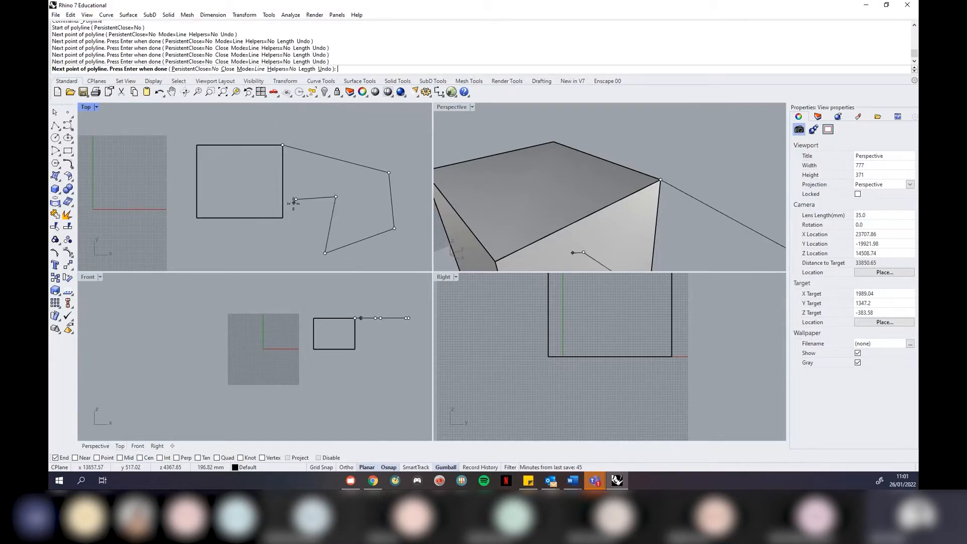
pyautogui.click(282, 217)
pyautogui.press('Return')
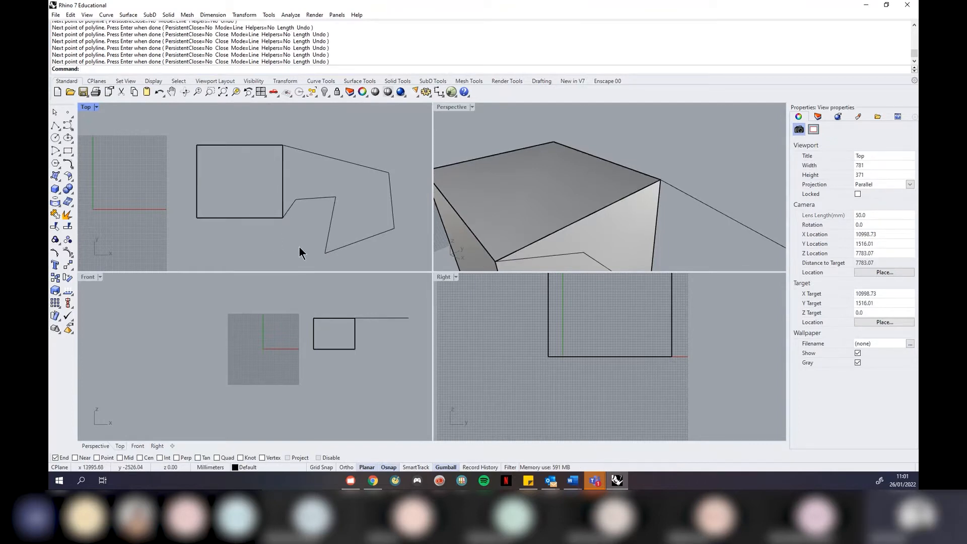
# Delete the finished polyline
pyautogui.scroll(-6, 608, 168)
pyautogui.moveTo(650, 174); pyautogui.dragTo(659, 183, button='right')
pyautogui.click(659, 182)
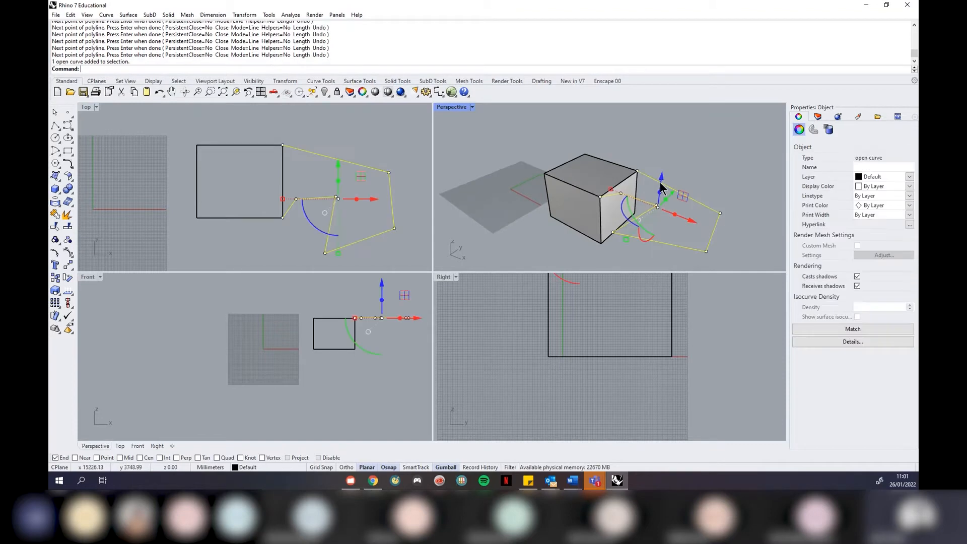
pyautogui.press('Delete')
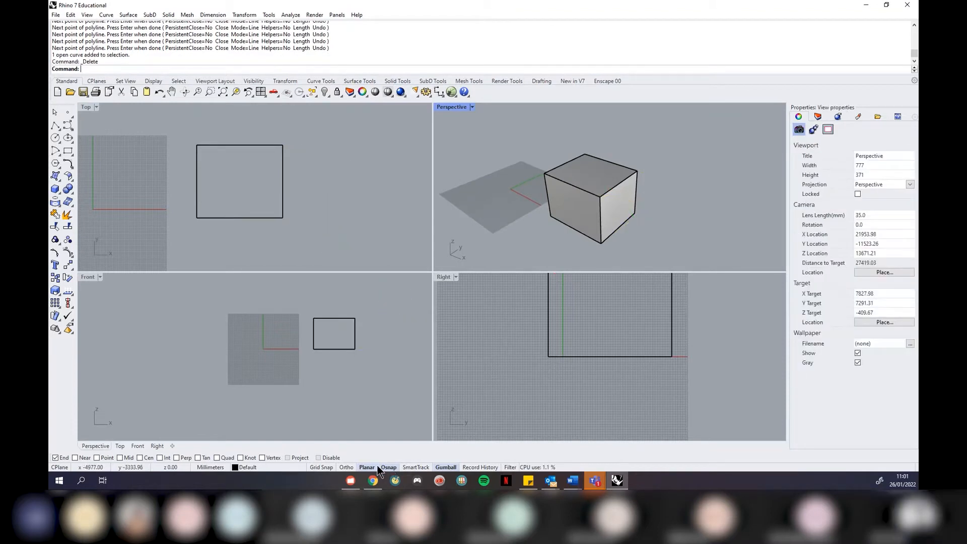
# Draw a new polyline from the box's top-right corner to the rectangle's lower-right corner
pyautogui.click(53, 125)
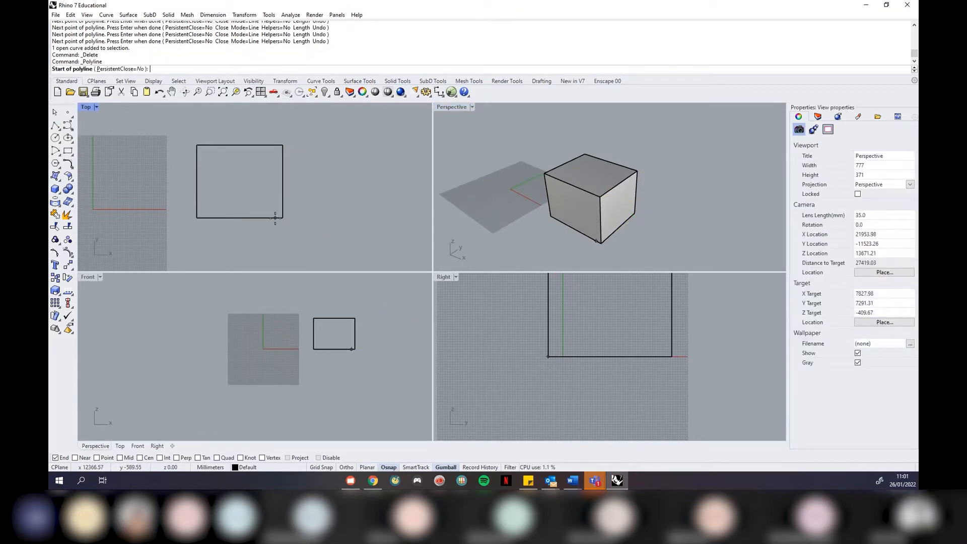
pyautogui.click(640, 173)
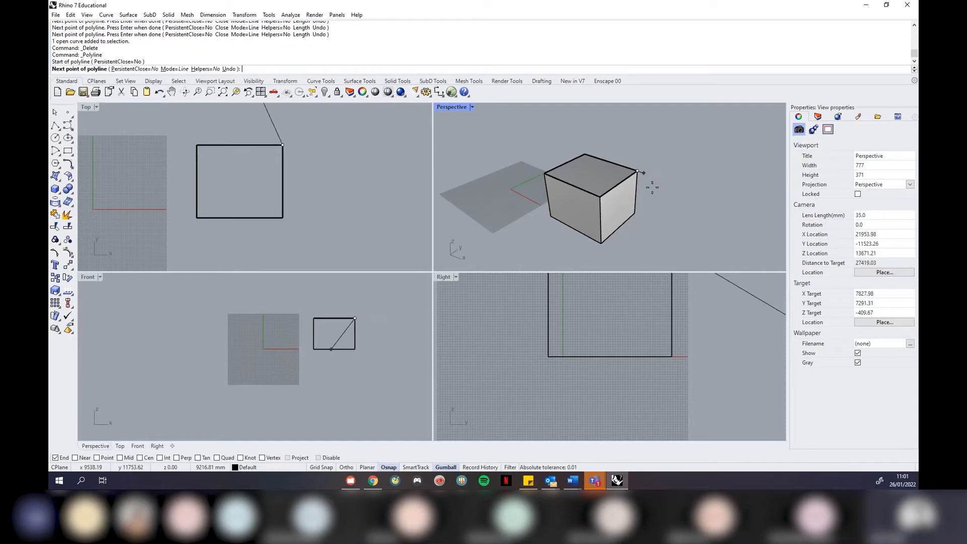
pyautogui.click(381, 162)
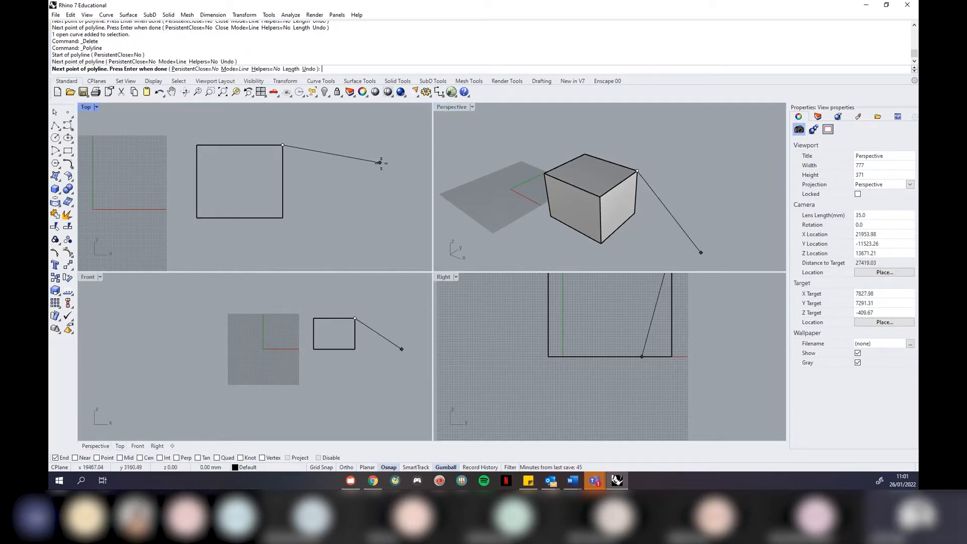
pyautogui.click(391, 227)
pyautogui.click(295, 230)
pyautogui.click(337, 187)
pyautogui.click(312, 171)
pyautogui.click(284, 216)
pyautogui.press('Return')
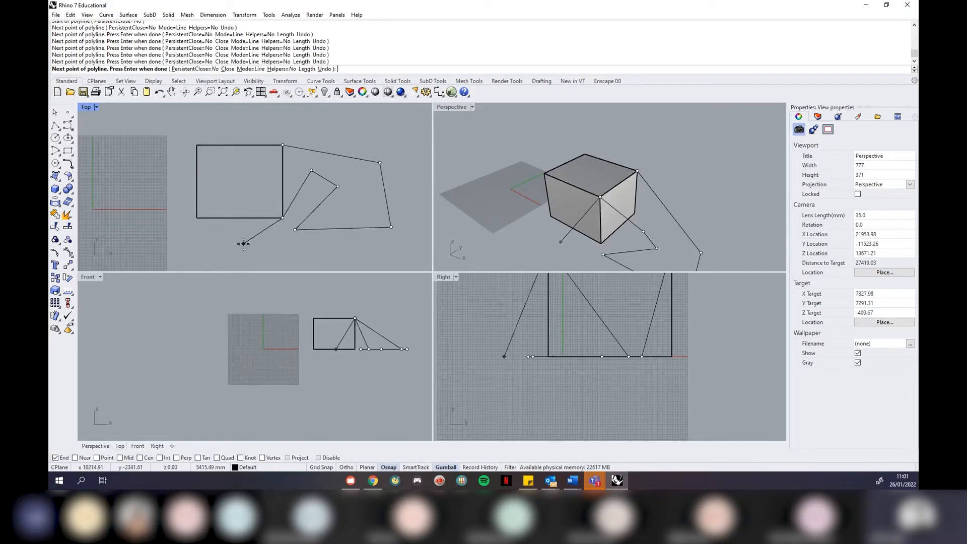
# Inspect the polyline in Perspective, then delete the polyline and the box
pyautogui.scroll(6, 402, 352)
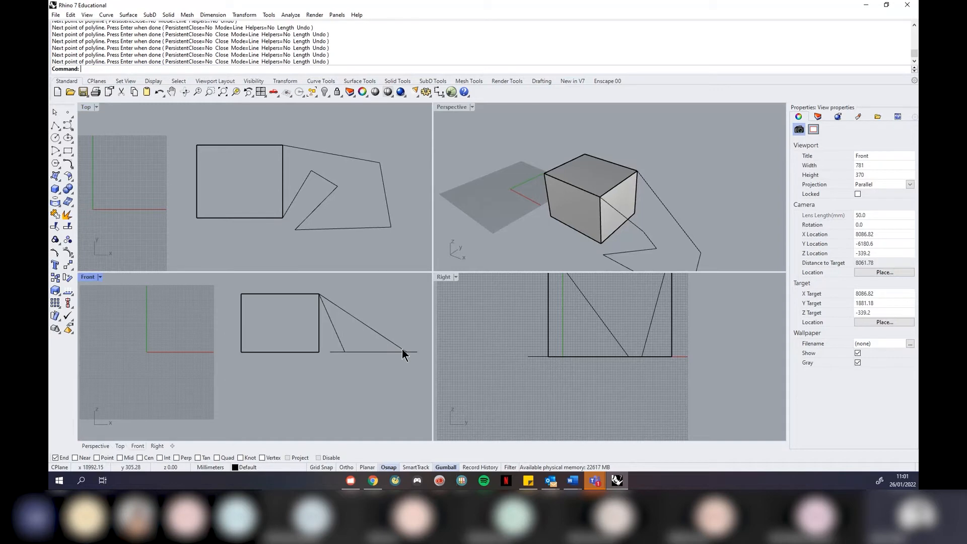
pyautogui.scroll(-3, 229, 359)
pyautogui.scroll(2, 261, 349)
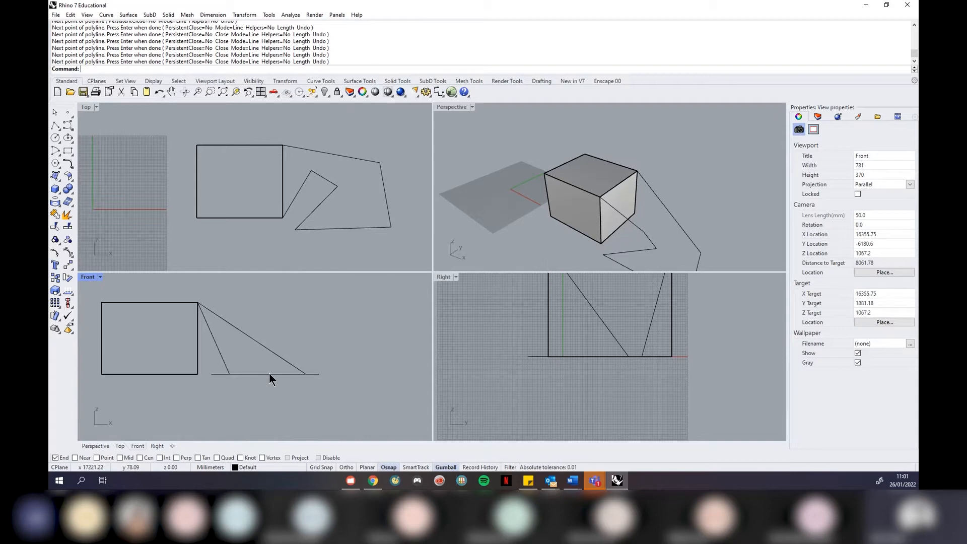
pyautogui.moveTo(583, 231); pyautogui.dragTo(652, 158, button='right')
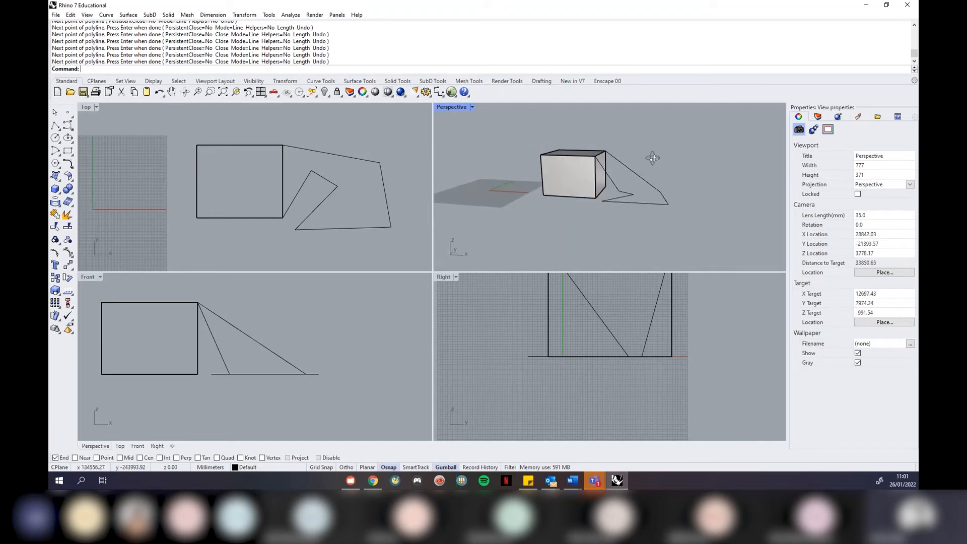
pyautogui.scroll(4, 600, 161)
pyautogui.moveTo(615, 165); pyautogui.dragTo(644, 146, button='right')
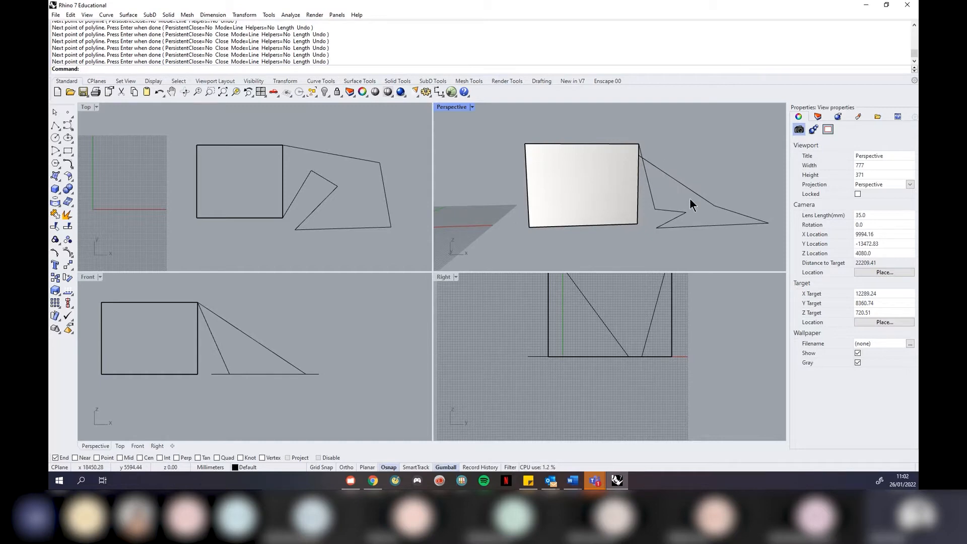
pyautogui.press('Home')
pyautogui.press('Home')
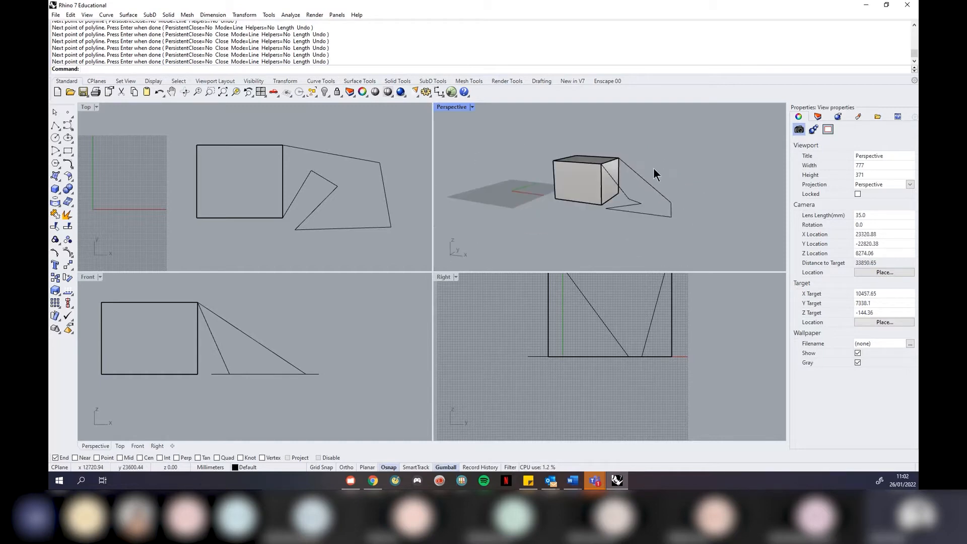
pyautogui.click(648, 186)
pyautogui.press('Delete')
pyautogui.moveTo(629, 153); pyautogui.dragTo(633, 150, button='right')
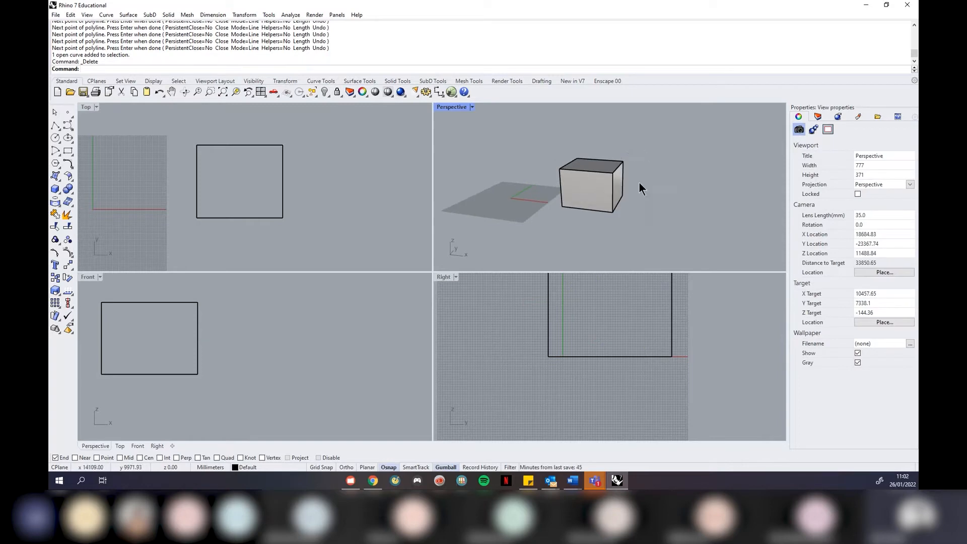
pyautogui.click(594, 180)
pyautogui.press('Delete')
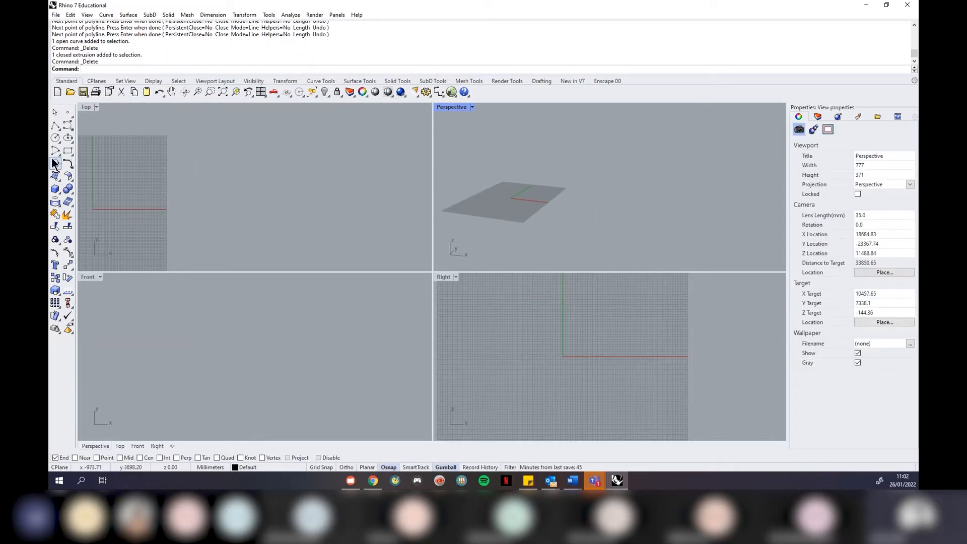
# Create a sphere from a centre point and radius
pyautogui.click(55, 190)
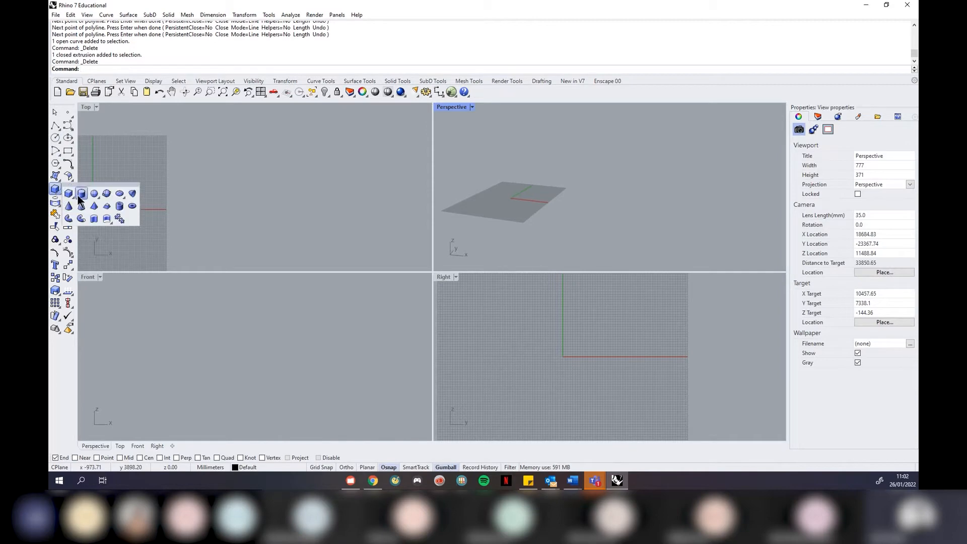
pyautogui.click(105, 194)
pyautogui.click(647, 199)
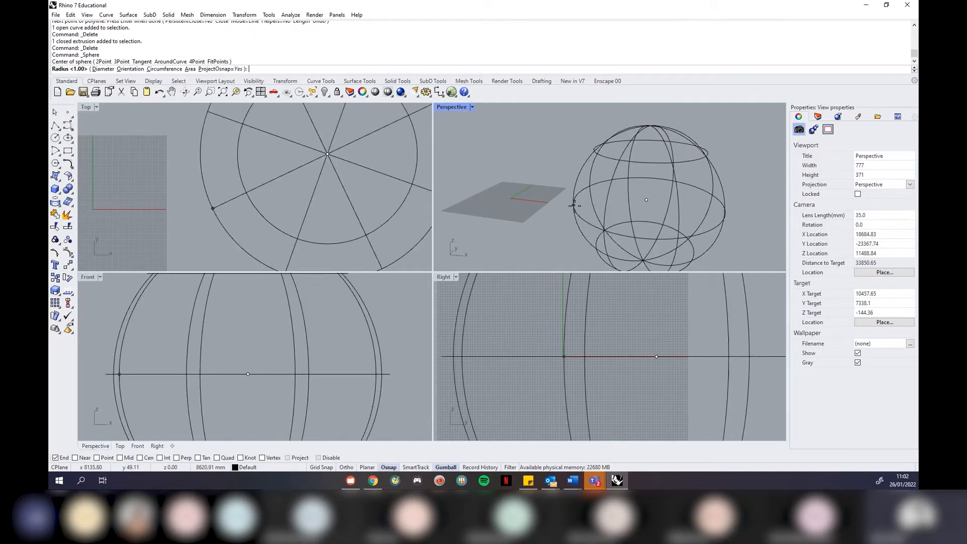
pyautogui.click(574, 206)
pyautogui.scroll(-3, 250, 196)
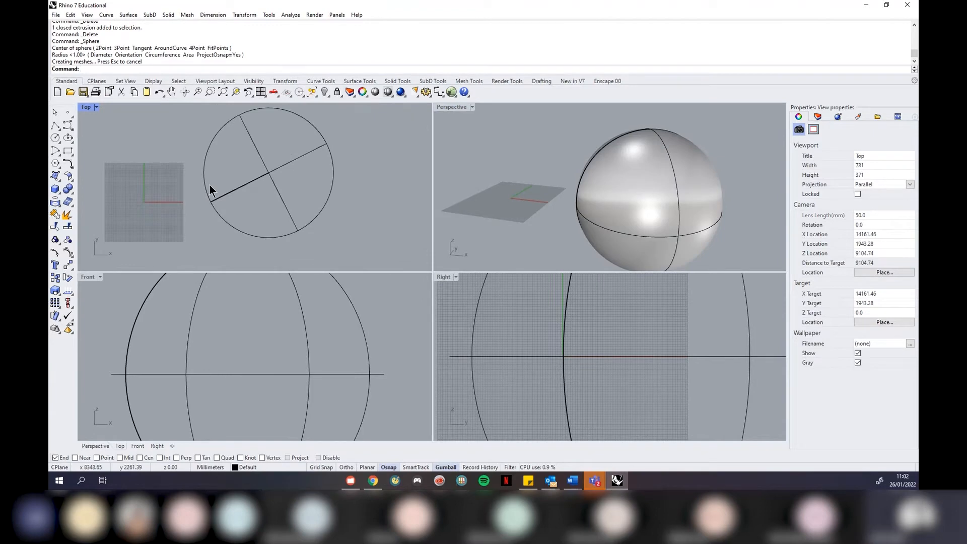
pyautogui.scroll(-2, 209, 183)
pyautogui.moveTo(625, 204); pyautogui.dragTo(639, 189, button='right')
pyautogui.scroll(-4, 639, 189)
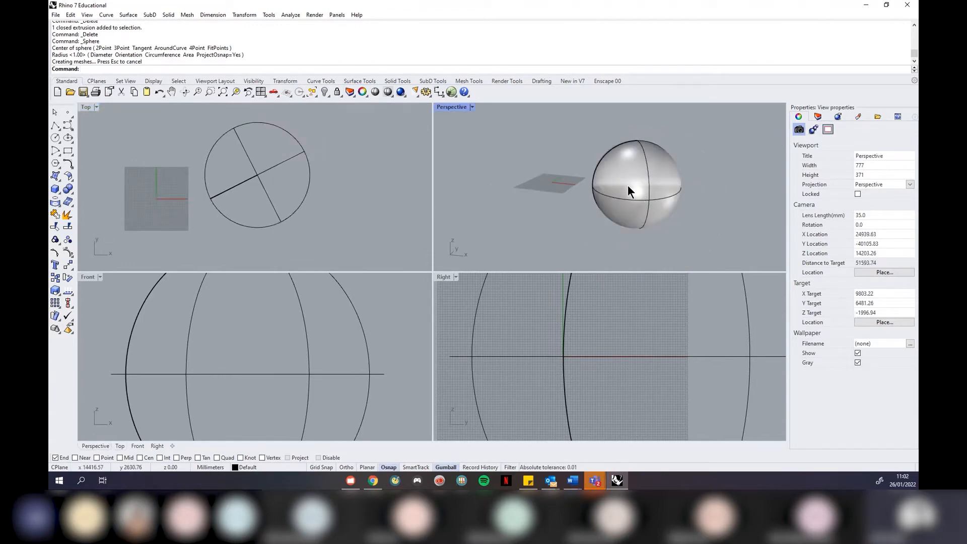
# Draw a closed zigzag polyline inside the circle in the Top view
pyautogui.click(56, 125)
pyautogui.scroll(2, 218, 223)
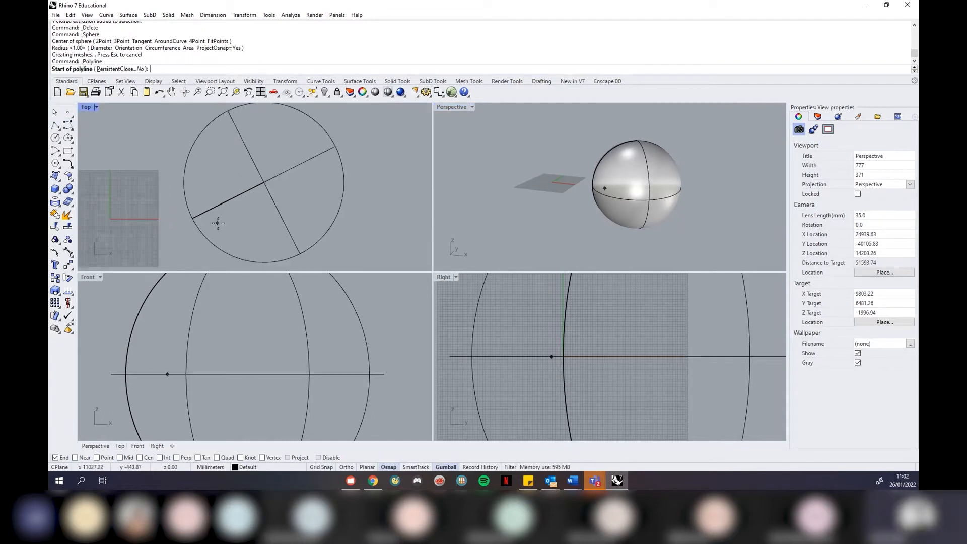
pyautogui.click(221, 223)
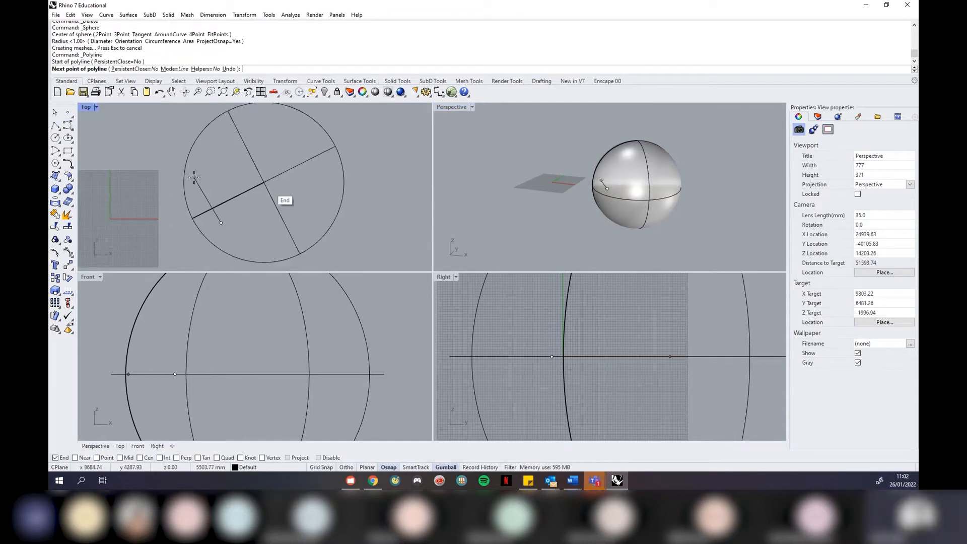
pyautogui.click(199, 185)
pyautogui.click(222, 150)
pyautogui.click(251, 206)
pyautogui.click(264, 128)
pyautogui.click(310, 138)
pyautogui.click(329, 186)
pyautogui.click(305, 230)
pyautogui.click(263, 248)
pyautogui.click(222, 223)
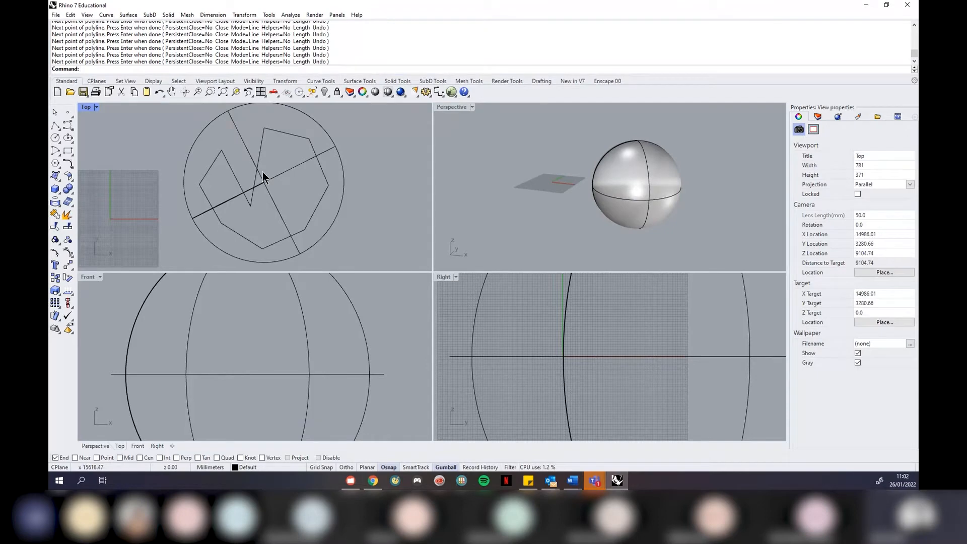
# Raise the polyline above the sphere's top with the gumball Z arrow and check it in Perspective
pyautogui.click(264, 153)
pyautogui.scroll(-6, 224, 373)
pyautogui.moveTo(224, 353); pyautogui.dragTo(227, 319)
pyautogui.click(698, 146)
pyautogui.moveTo(696, 146); pyautogui.dragTo(647, 172, button='right')
pyautogui.moveTo(733, 160); pyautogui.dragTo(707, 151, button='right')
pyautogui.scroll(5, 675, 160)
pyautogui.click(647, 191)
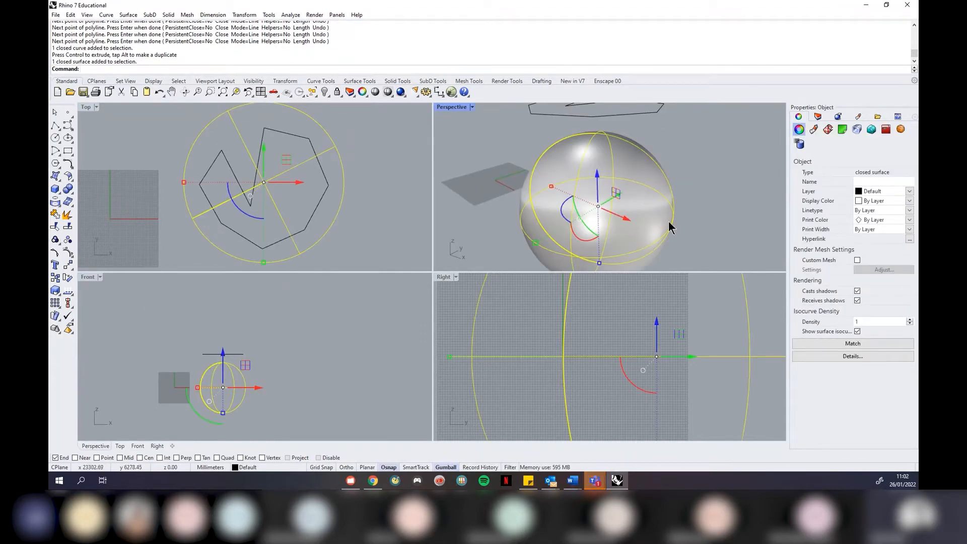
pyautogui.press('Escape')
pyautogui.scroll(-3, 669, 222)
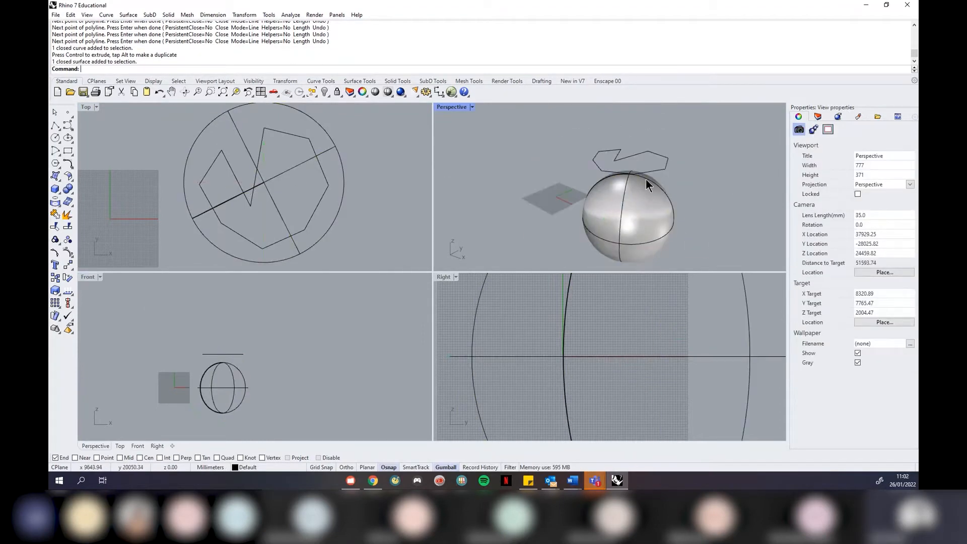
pyautogui.scroll(3, 646, 179)
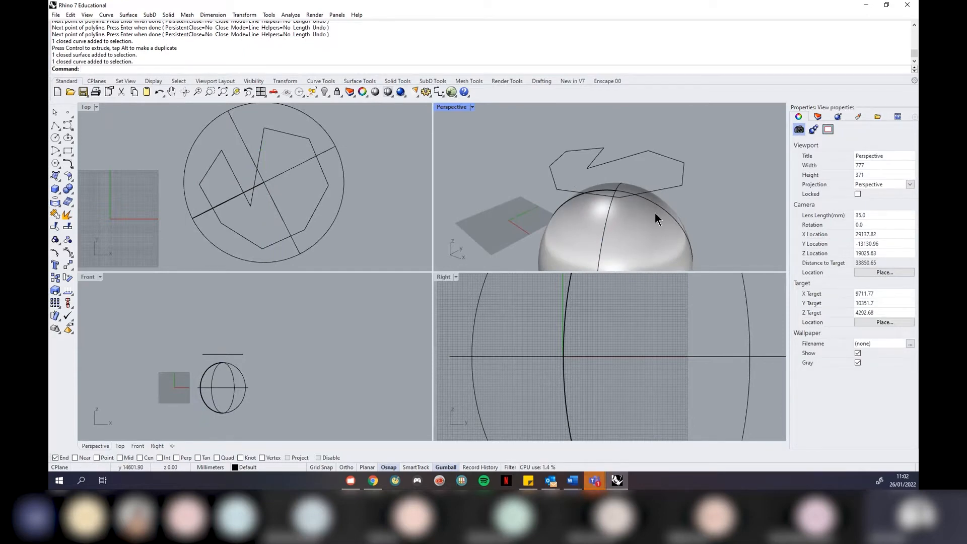
# Project the polyline onto the sphere from the Top view using Project
pyautogui.click(375, 227)
pyautogui.write('Project')
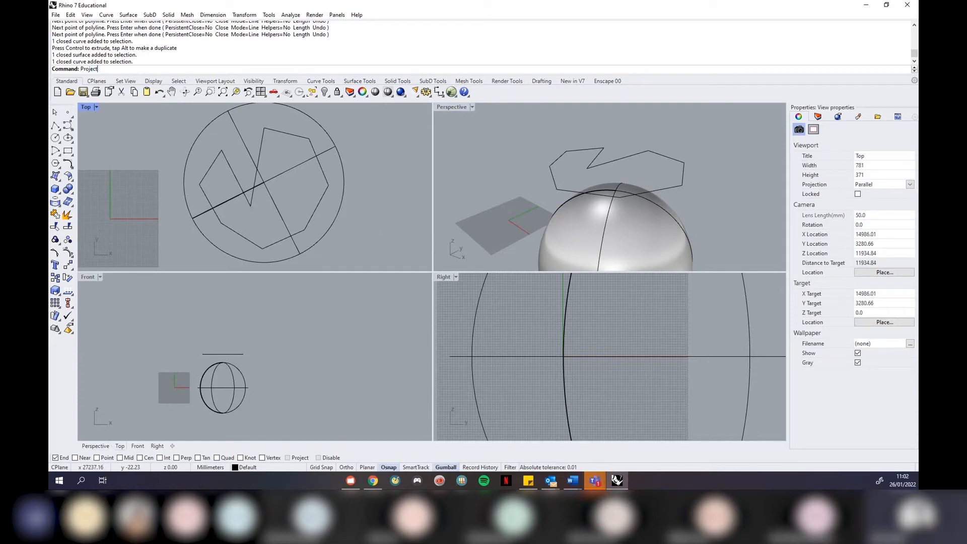
pyautogui.press('Return')
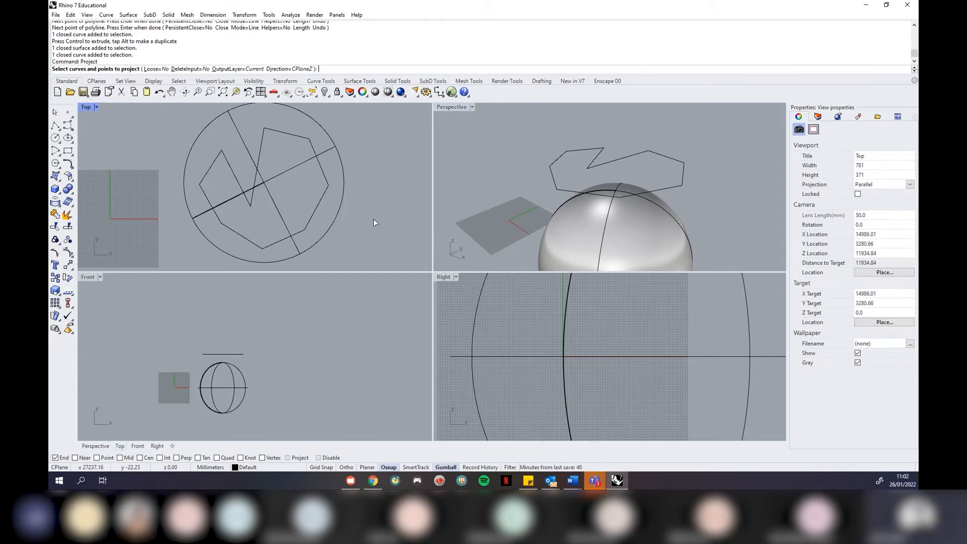
pyautogui.click(317, 208)
pyautogui.press('Return')
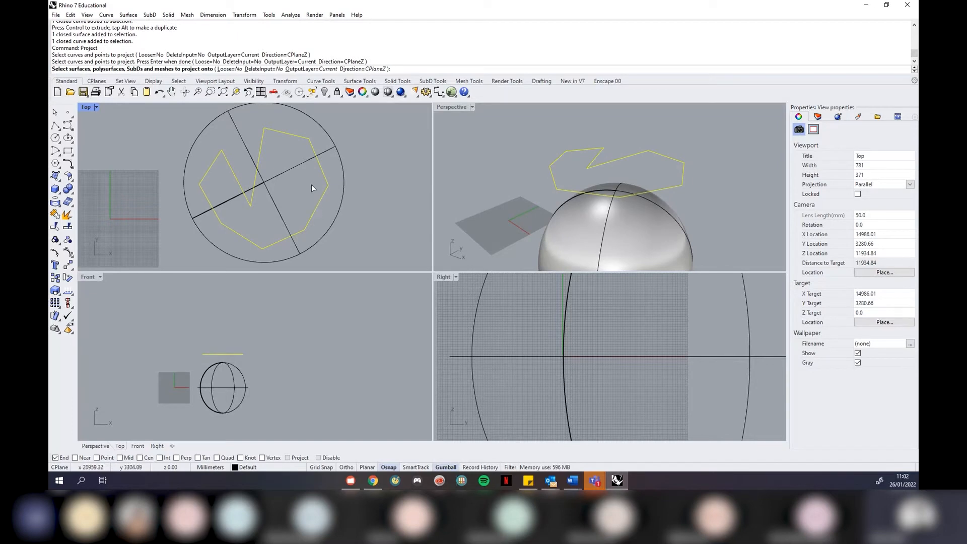
pyautogui.click(290, 170)
pyautogui.press('Return')
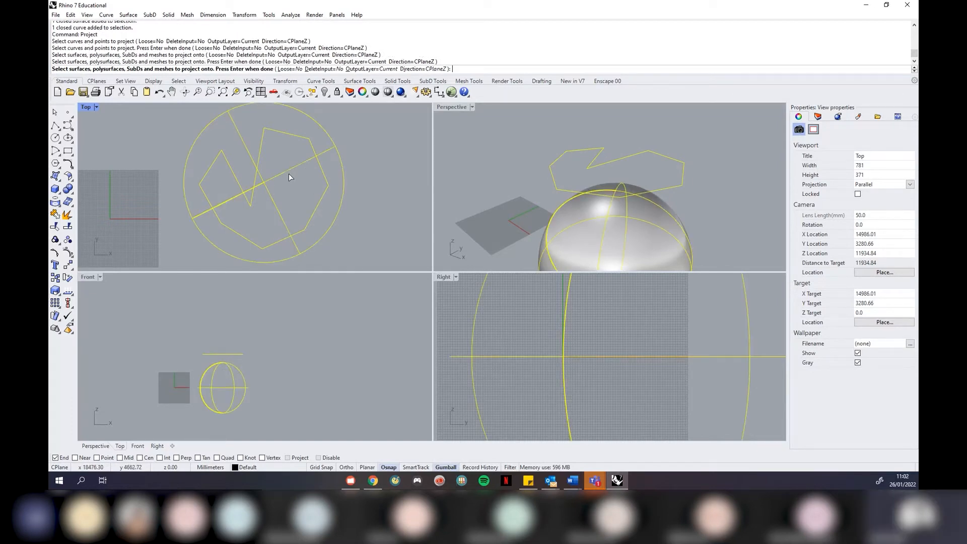
# Inspect the projected curves, then window-select and delete all curves and the sphere
pyautogui.click(511, 213)
pyautogui.moveTo(511, 213); pyautogui.dragTo(660, 229, button='right')
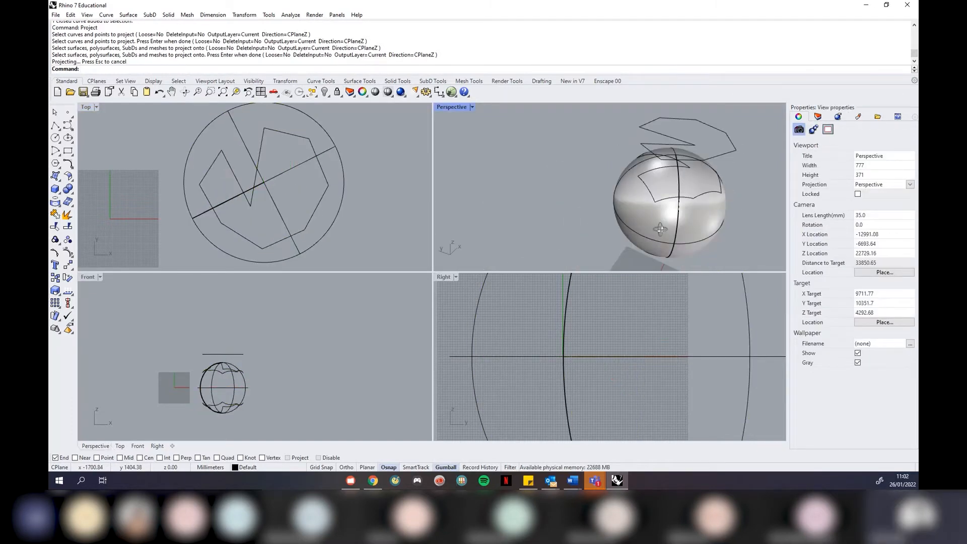
pyautogui.scroll(5, 661, 204)
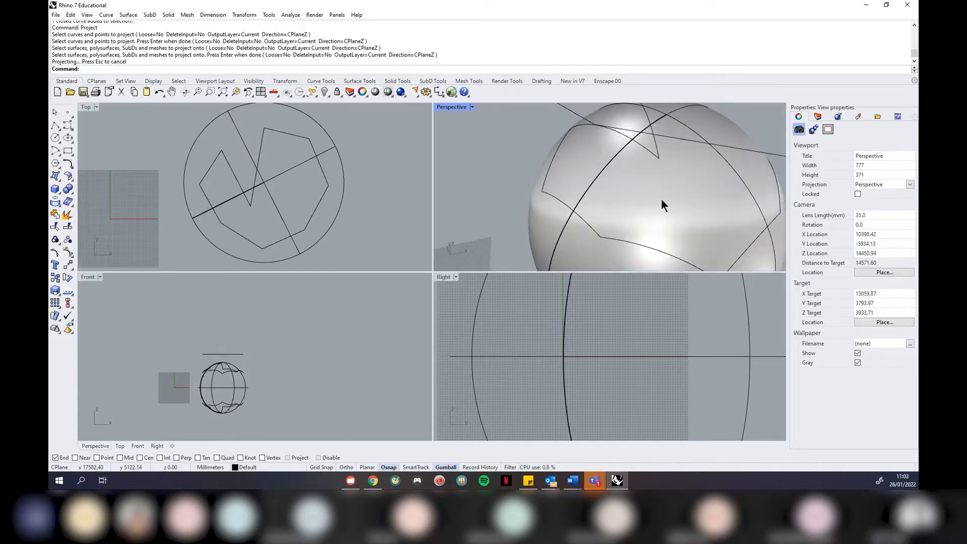
pyautogui.scroll(-5, 504, 180)
pyautogui.moveTo(645, 139); pyautogui.dragTo(521, 231)
pyautogui.press('Delete')
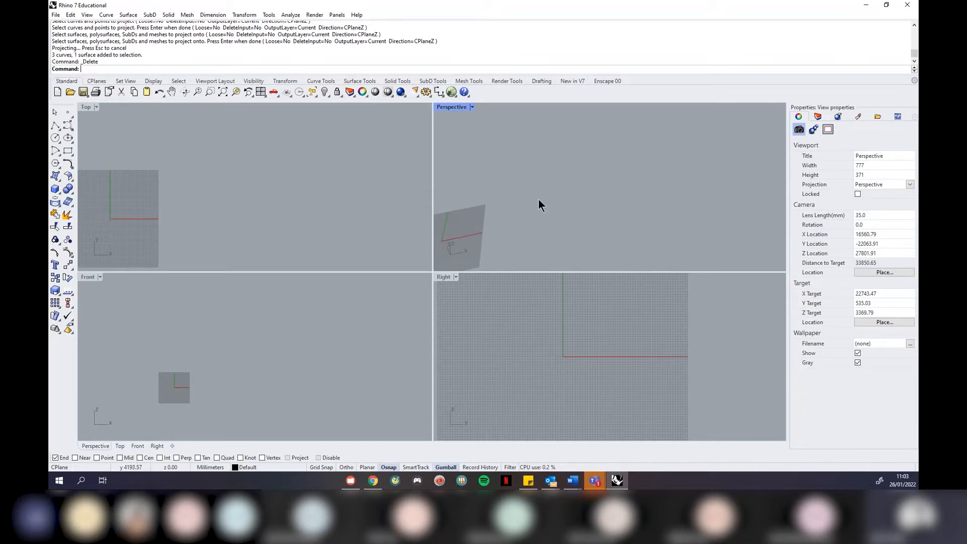
# Maximize the Top viewport to fill the workspace
pyautogui.scroll(-6, 602, 190)
pyautogui.scroll(4, 549, 192)
pyautogui.click(97, 107)
pyautogui.click(99, 117)
# Start a circle at the view centre, try Diameter, Radius and Circumference options, then cancel
pyautogui.click(56, 138)
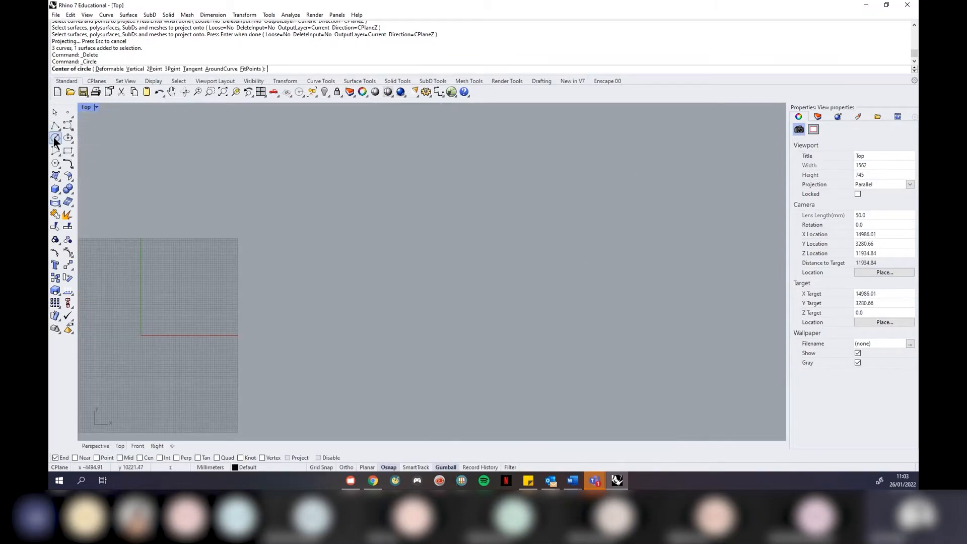
pyautogui.scroll(-4, 484, 222)
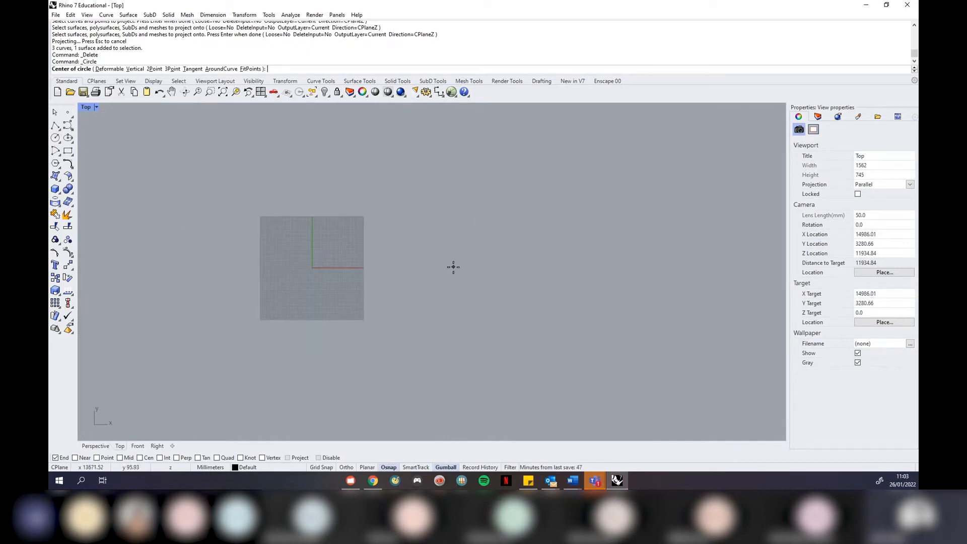
pyautogui.scroll(2, 453, 267)
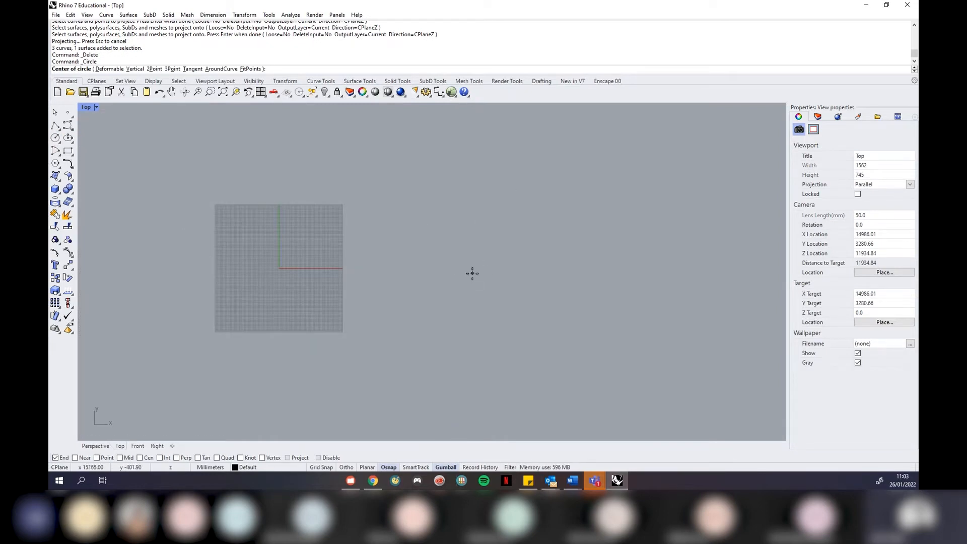
pyautogui.scroll(4, 438, 212)
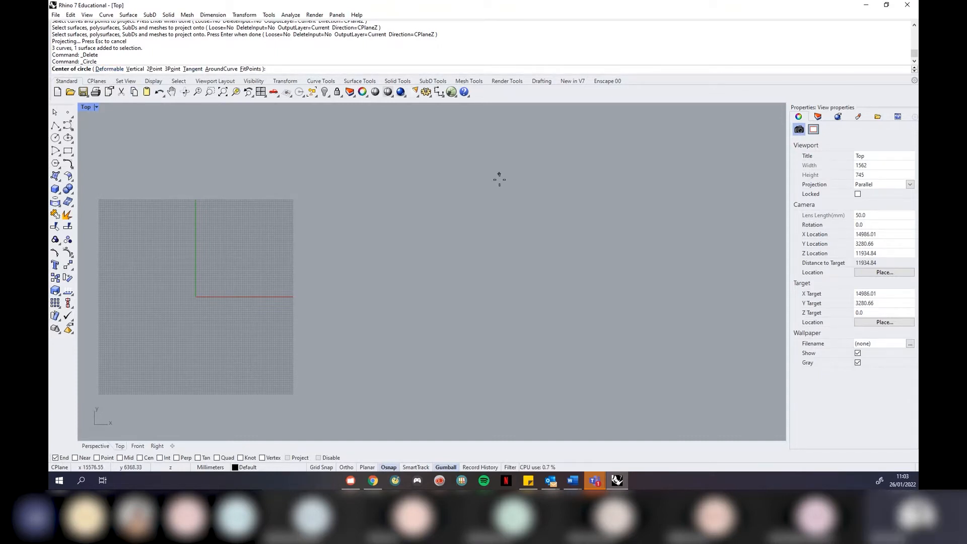
pyautogui.click(496, 251)
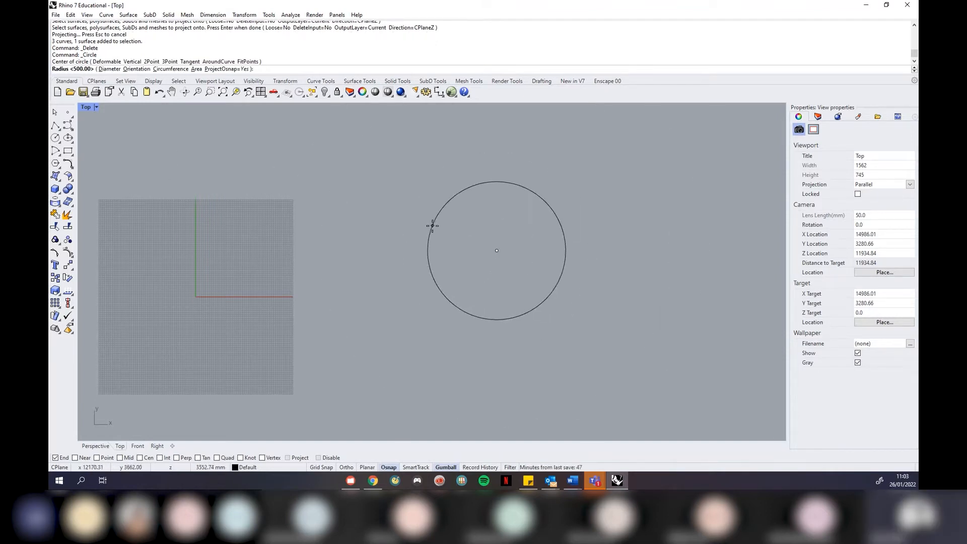
pyautogui.click(112, 71)
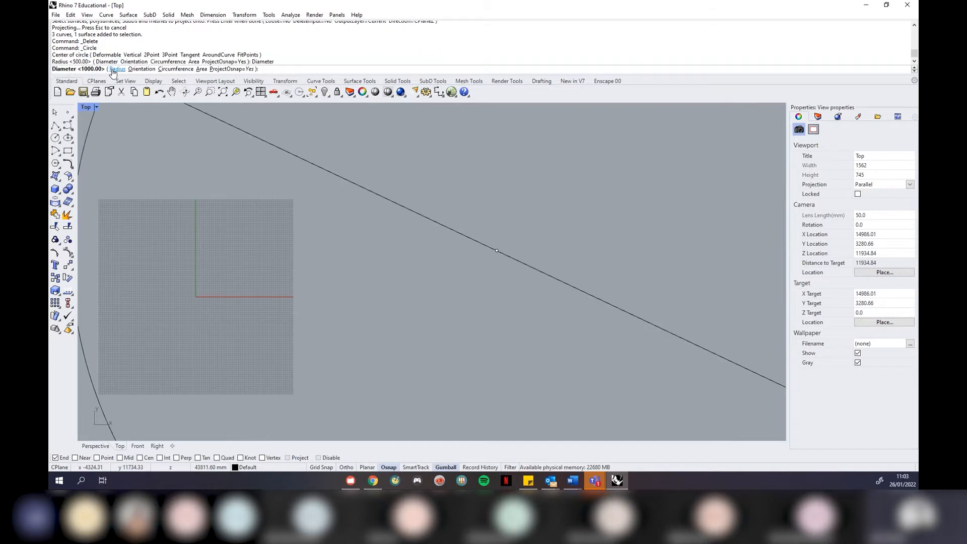
pyautogui.click(112, 71)
pyautogui.click(112, 71)
pyautogui.click(178, 69)
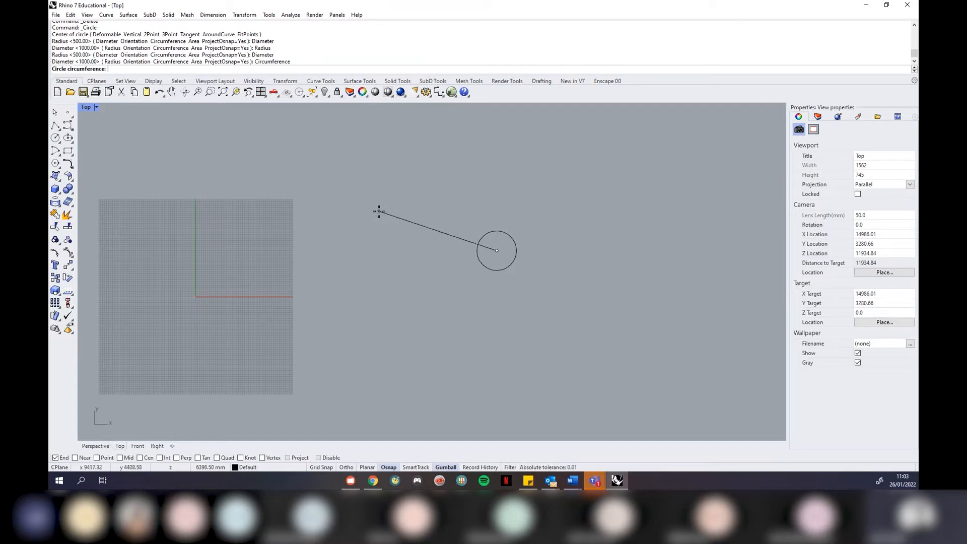
pyautogui.press('Escape')
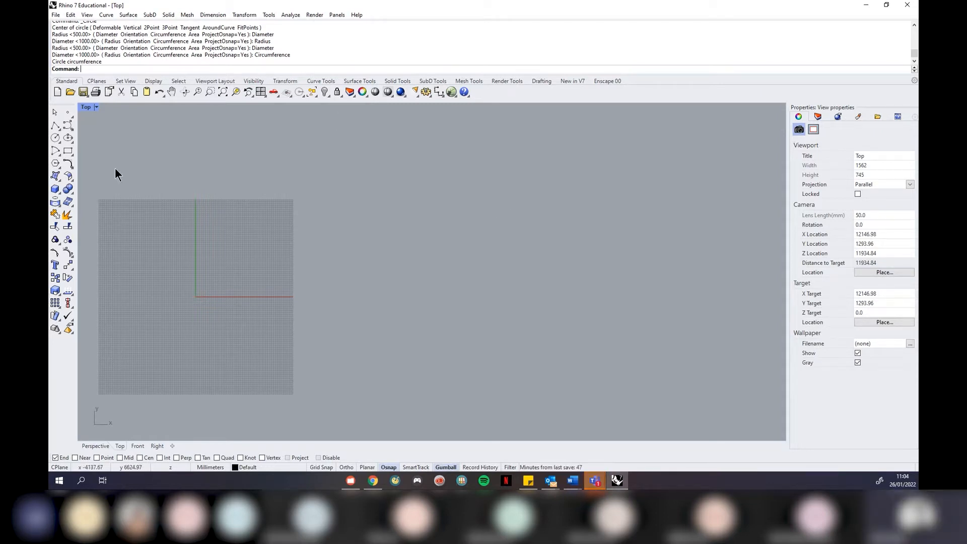
# Restore the four-view layout and orbit the Perspective view around the grid
pyautogui.click(95, 107)
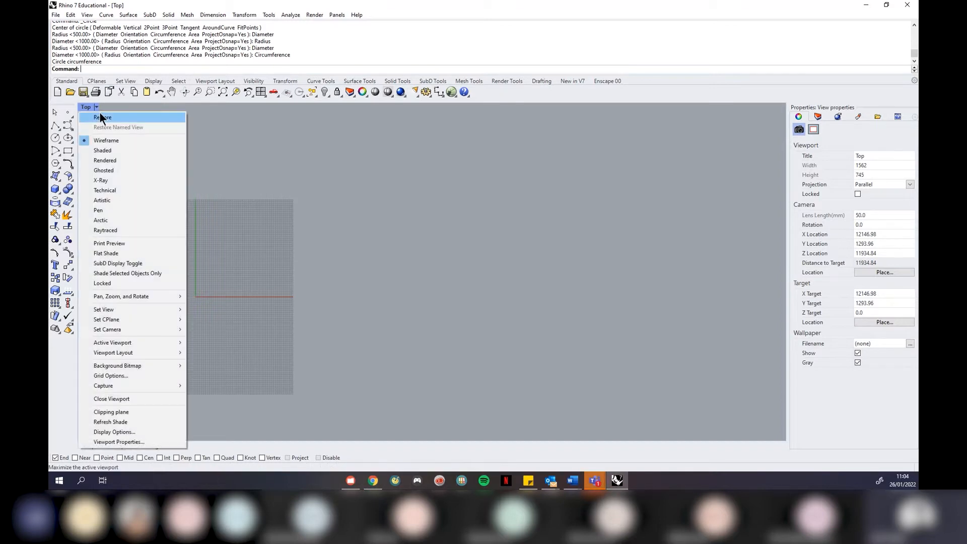
pyautogui.click(98, 112)
pyautogui.moveTo(503, 211); pyautogui.dragTo(559, 199, button='right')
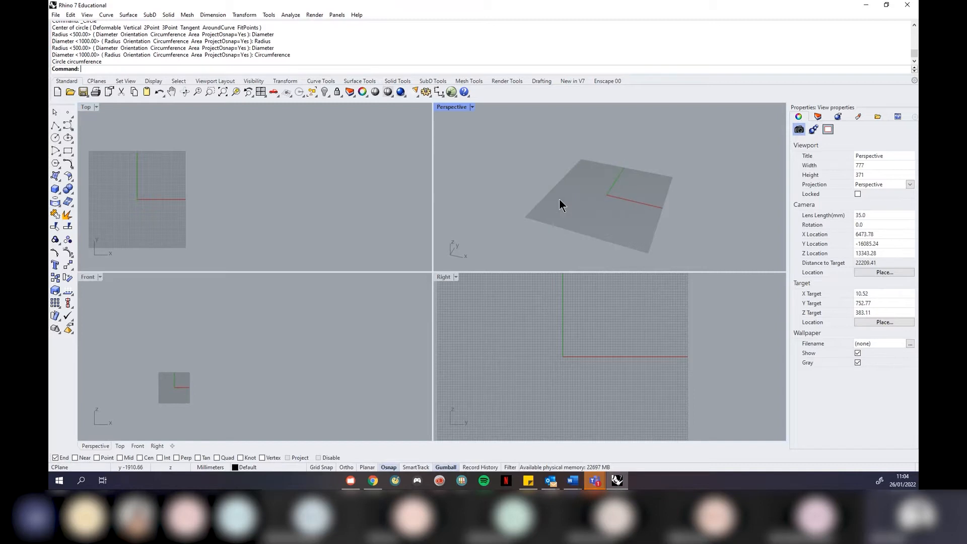
pyautogui.click(340, 205)
pyautogui.click(474, 128)
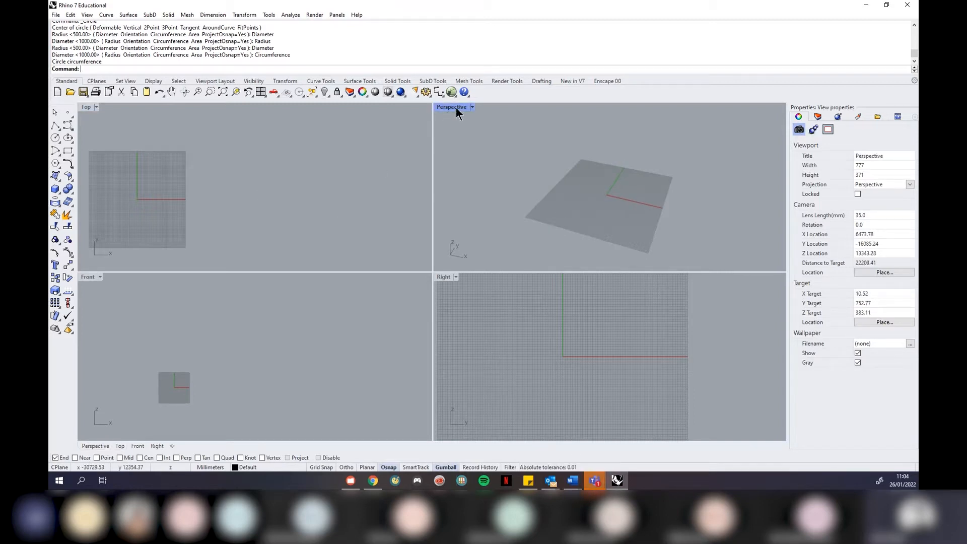
# Maximize then restore the Perspective view, and bring Chrome to the front
pyautogui.click(456, 107)
pyautogui.click(470, 116)
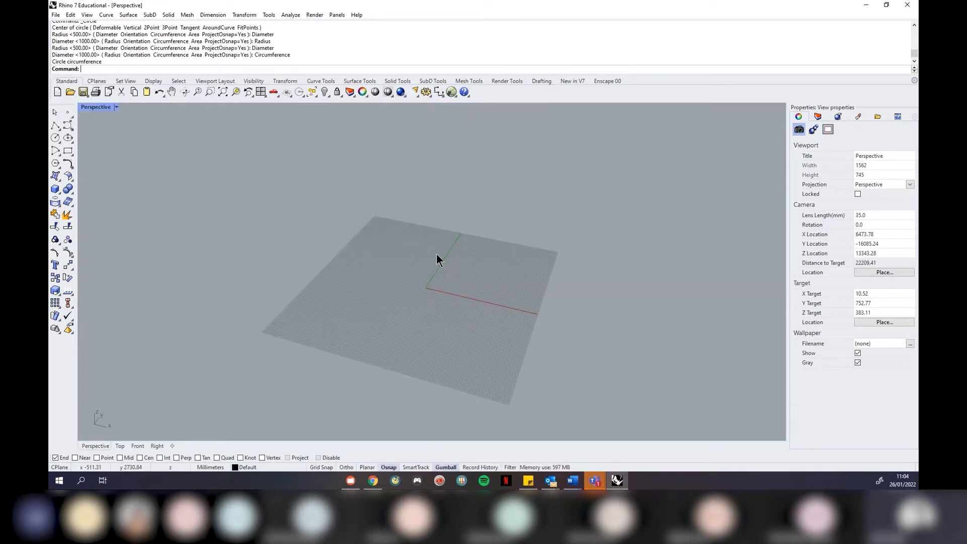
pyautogui.click(105, 107)
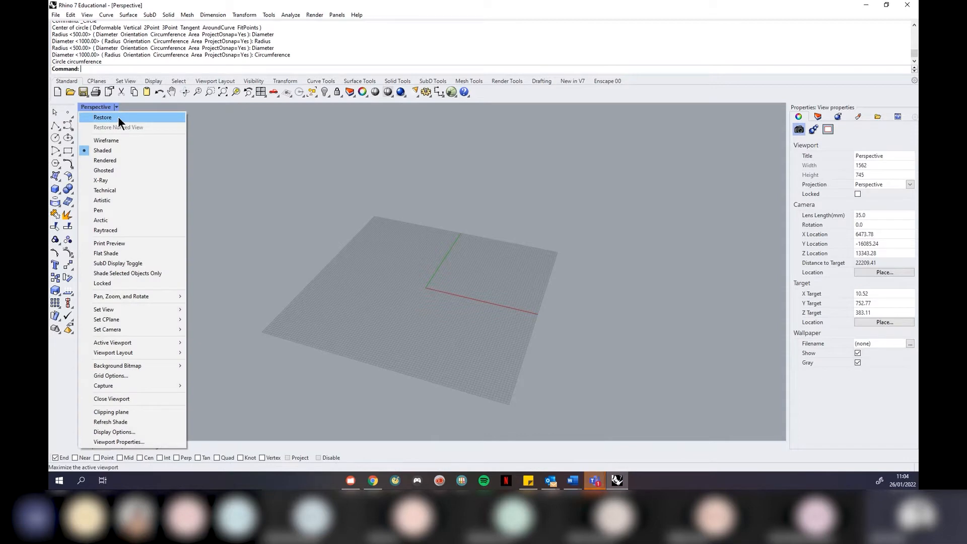
pyautogui.click(118, 117)
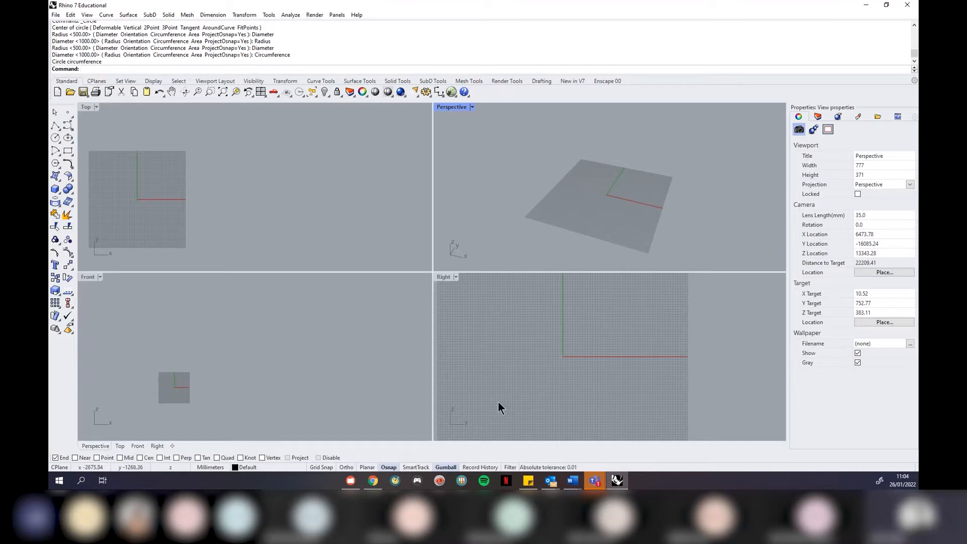
pyautogui.click(373, 480)
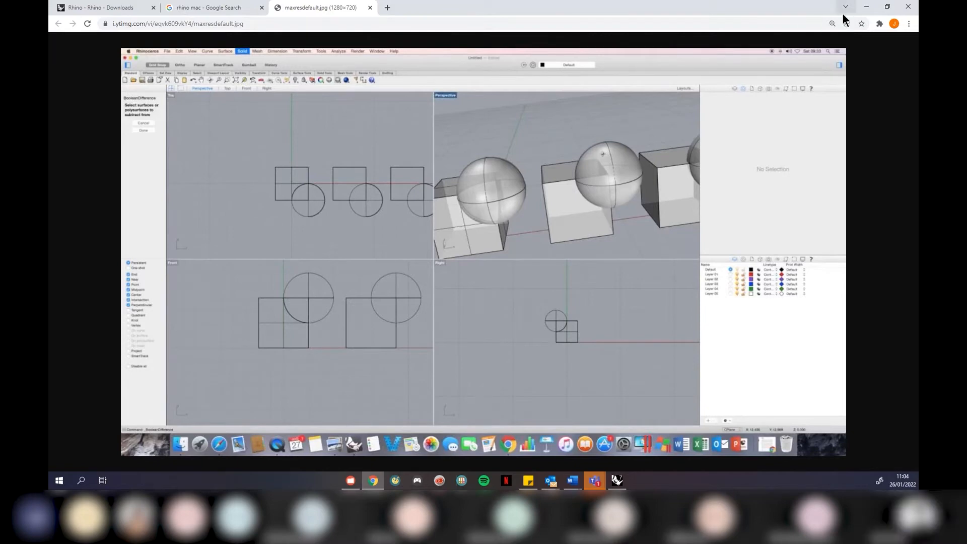
# Minimize Chrome to reveal the Rhino window
pyautogui.click(865, 7)
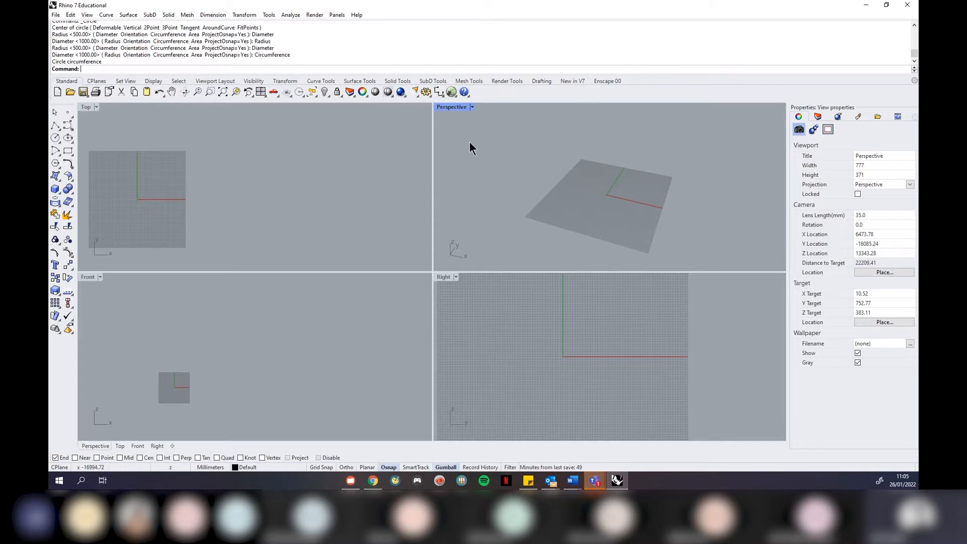
# In a maximized Perspective view, draw a box from two base corners and a height
pyautogui.click(472, 107)
pyautogui.click(471, 116)
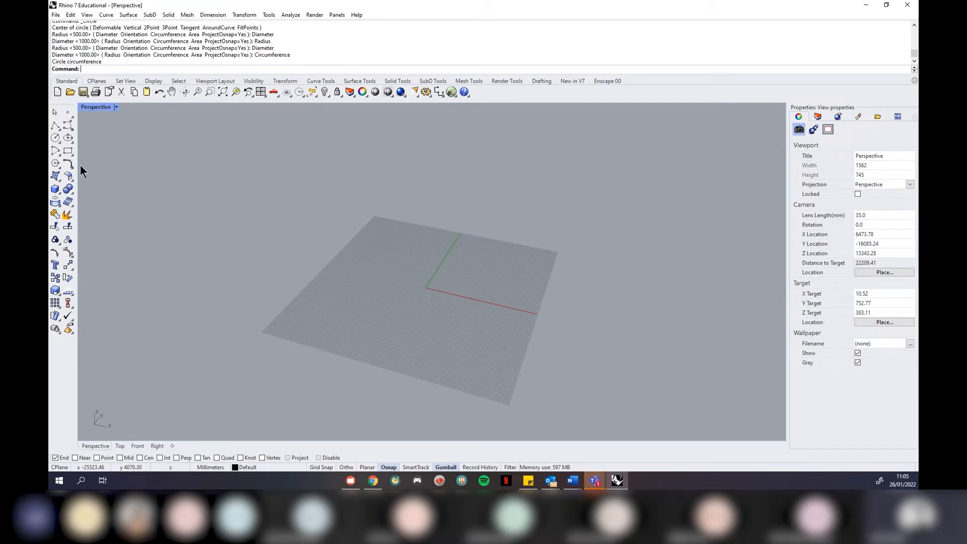
pyautogui.click(55, 189)
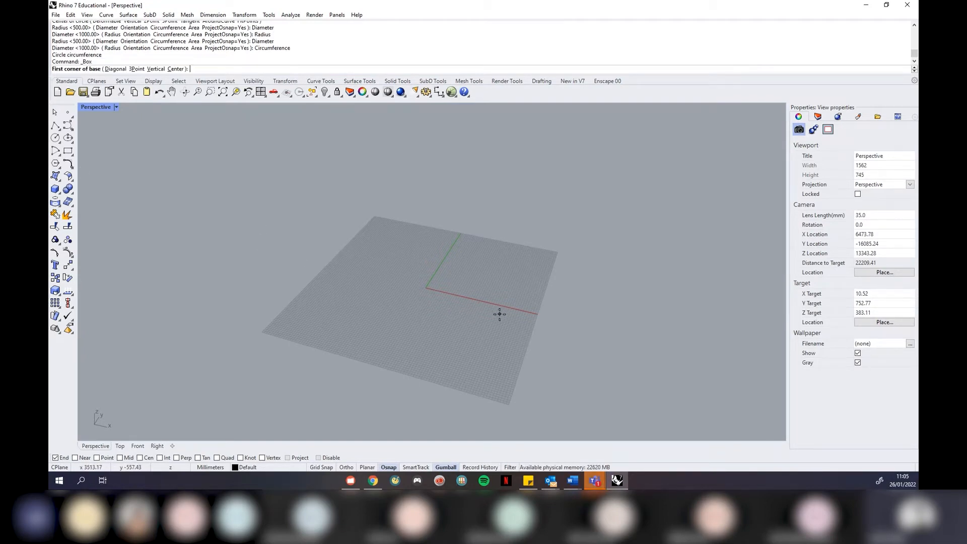
pyautogui.scroll(-3, 473, 322)
pyautogui.click(393, 321)
pyautogui.click(538, 305)
pyautogui.click(551, 228)
pyautogui.scroll(-2, 338, 272)
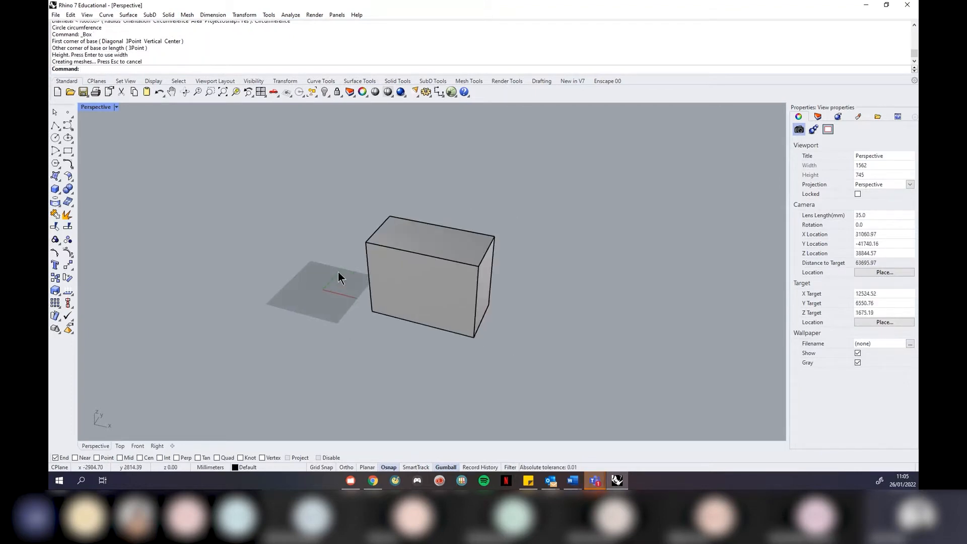
pyautogui.scroll(5, 506, 273)
pyautogui.scroll(-5, 506, 275)
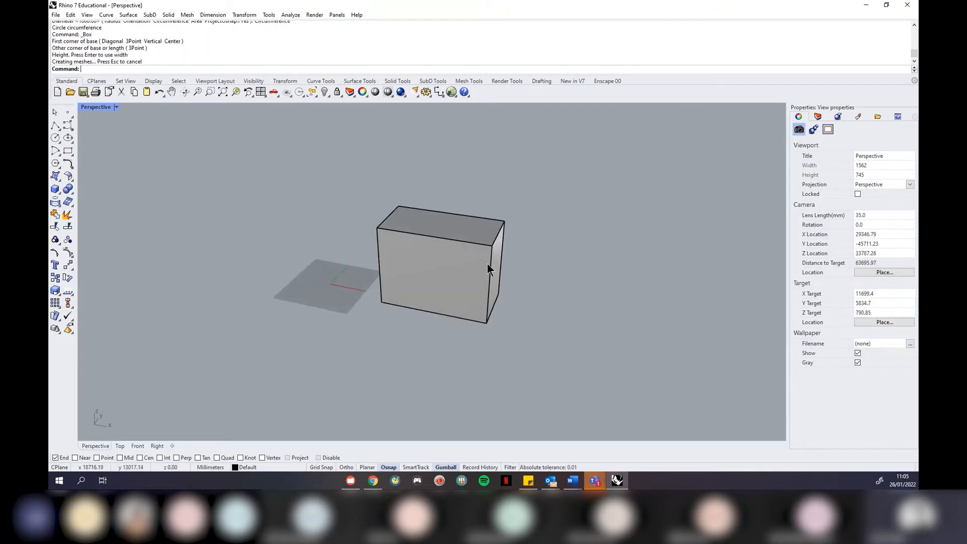
pyautogui.scroll(3, 476, 270)
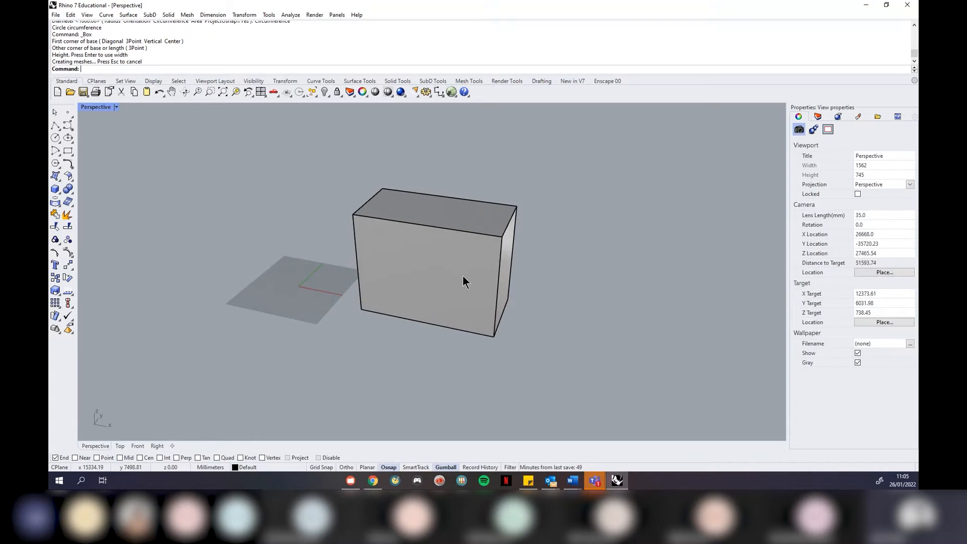
# Restore the four-view layout from the Perspective title menu
pyautogui.click(116, 107)
pyautogui.click(123, 117)
pyautogui.scroll(-2, 362, 207)
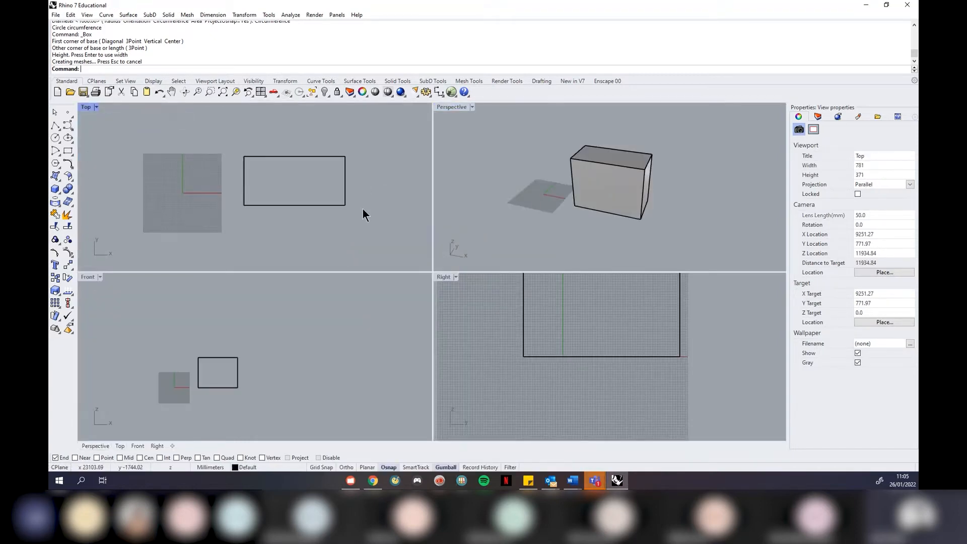
pyautogui.scroll(1, 217, 205)
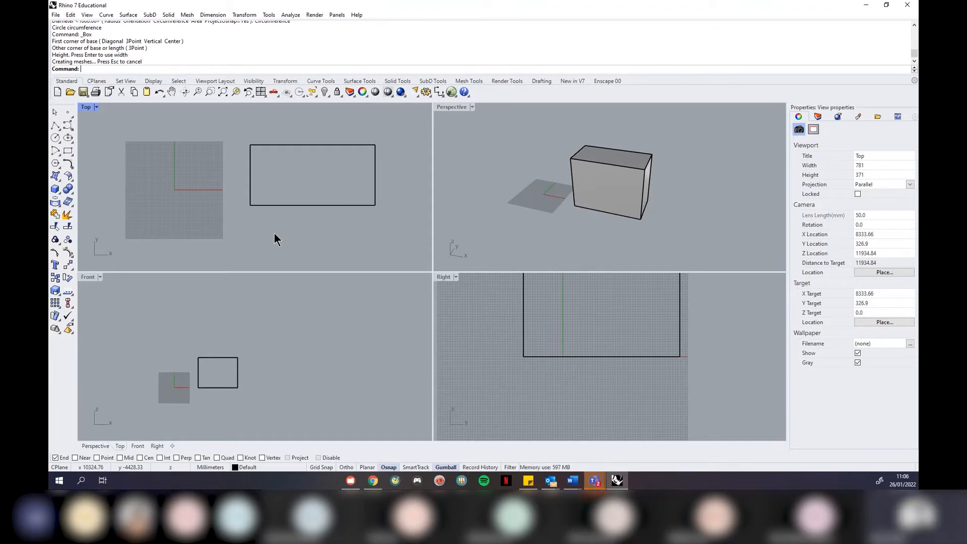
pyautogui.click(601, 248)
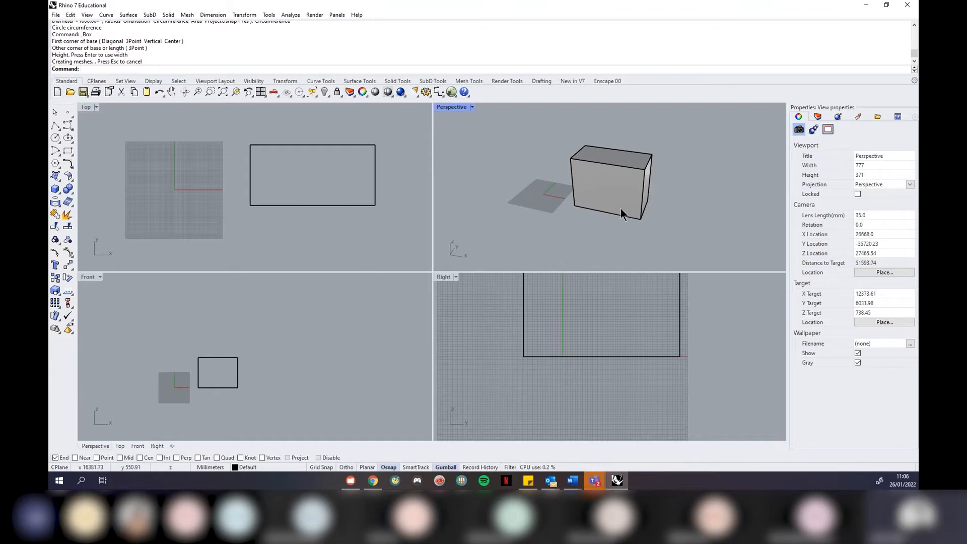
# Pan the Top, Front and Right viewports so the box shifts in each
pyautogui.scroll(5, 621, 195)
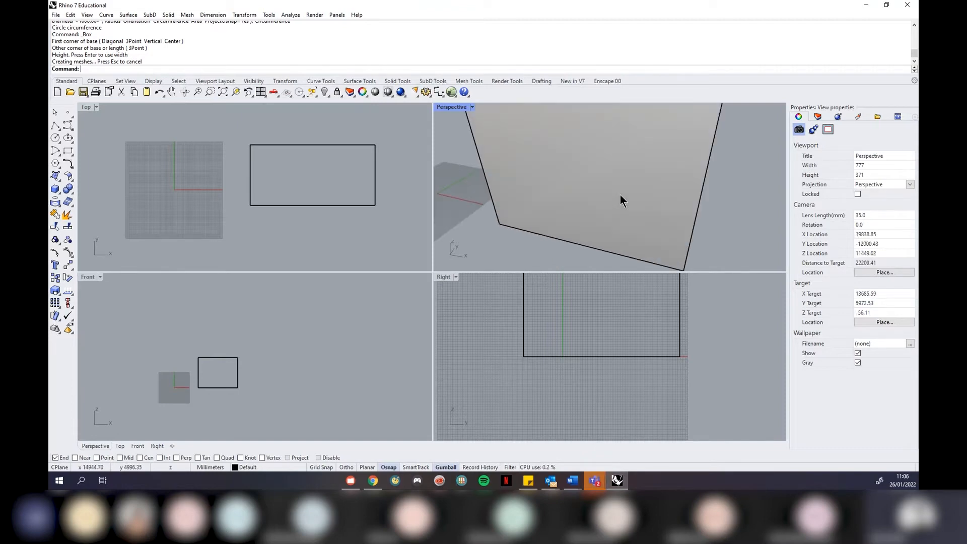
pyautogui.scroll(-5, 620, 195)
pyautogui.scroll(5, 620, 195)
pyautogui.scroll(-5, 621, 195)
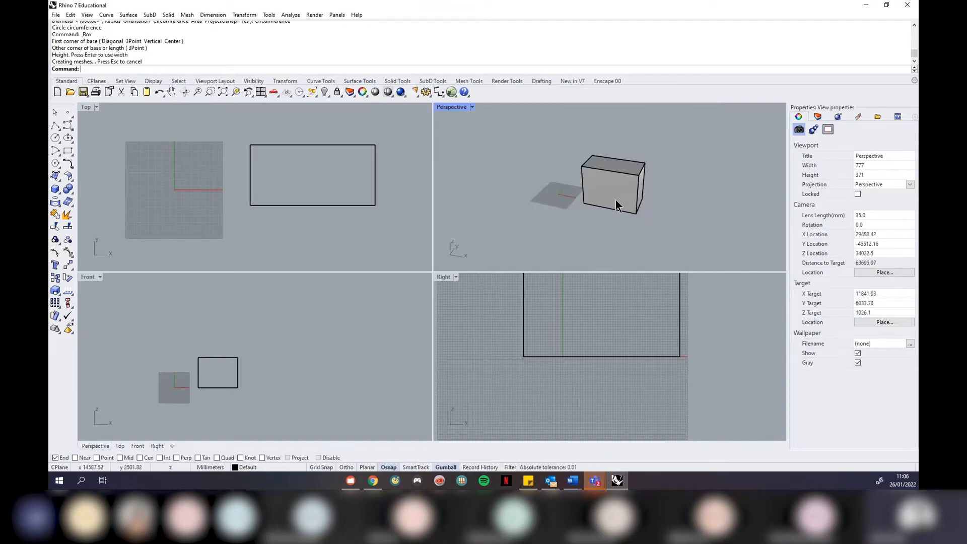
pyautogui.click(616, 182)
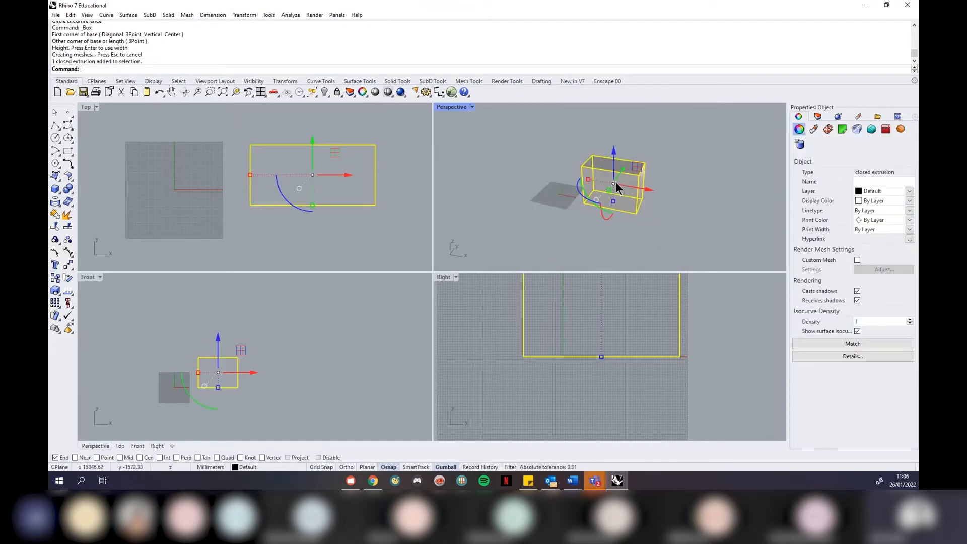
pyautogui.click(688, 139)
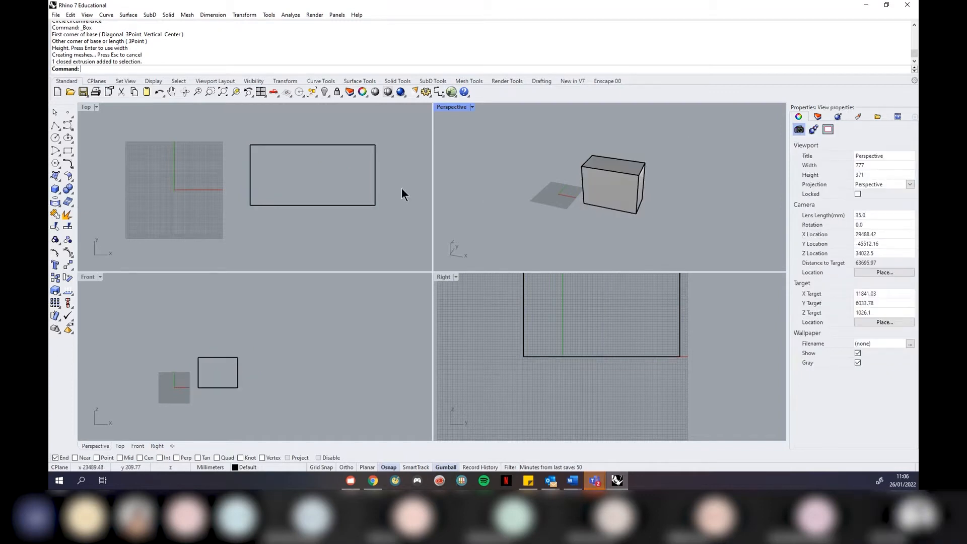
pyautogui.moveTo(280, 190); pyautogui.dragTo(297, 199, button='right')
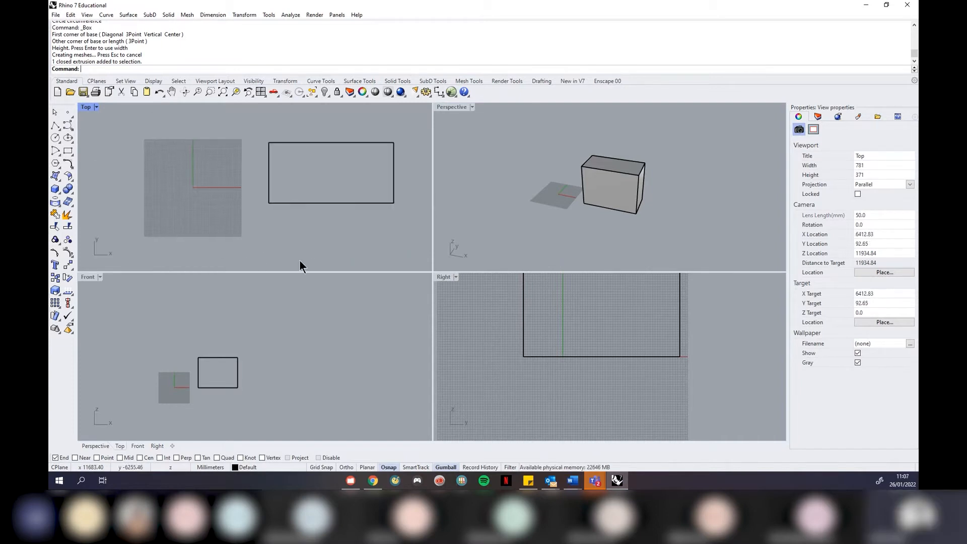
pyautogui.moveTo(222, 343); pyautogui.dragTo(265, 312, button='right')
pyautogui.moveTo(583, 283); pyautogui.dragTo(612, 325, button='right')
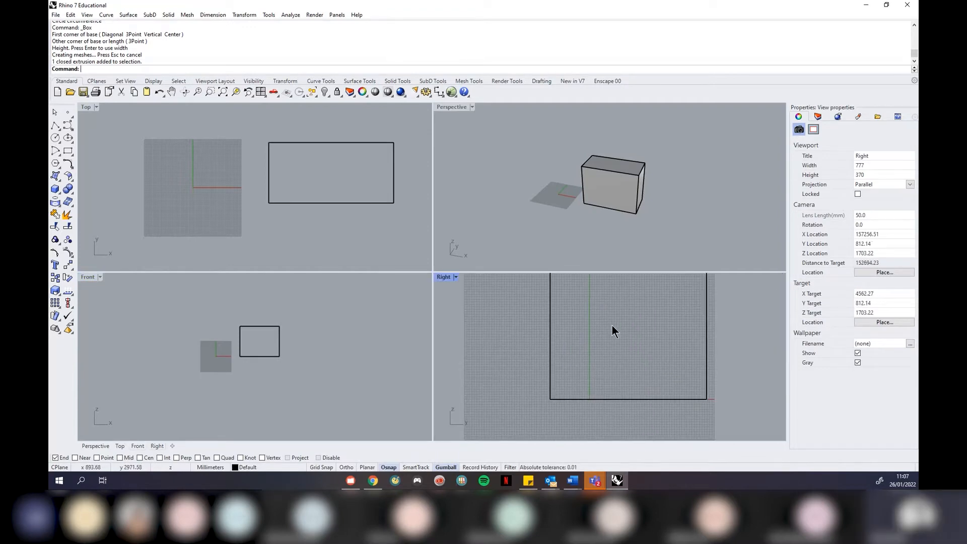
# Maximize the Perspective viewport and orbit around the box
pyautogui.moveTo(645, 201); pyautogui.dragTo(688, 231, button='right')
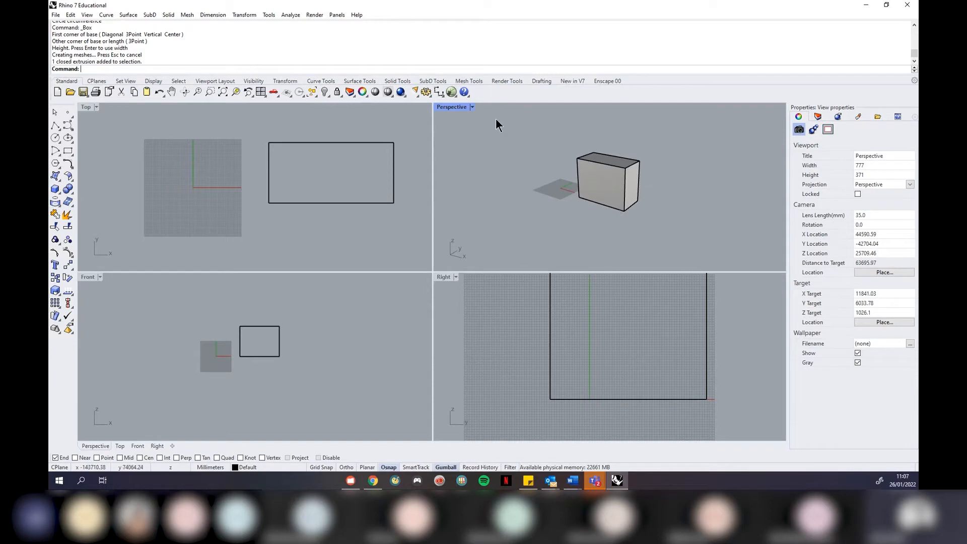
pyautogui.click(472, 107)
pyautogui.click(473, 116)
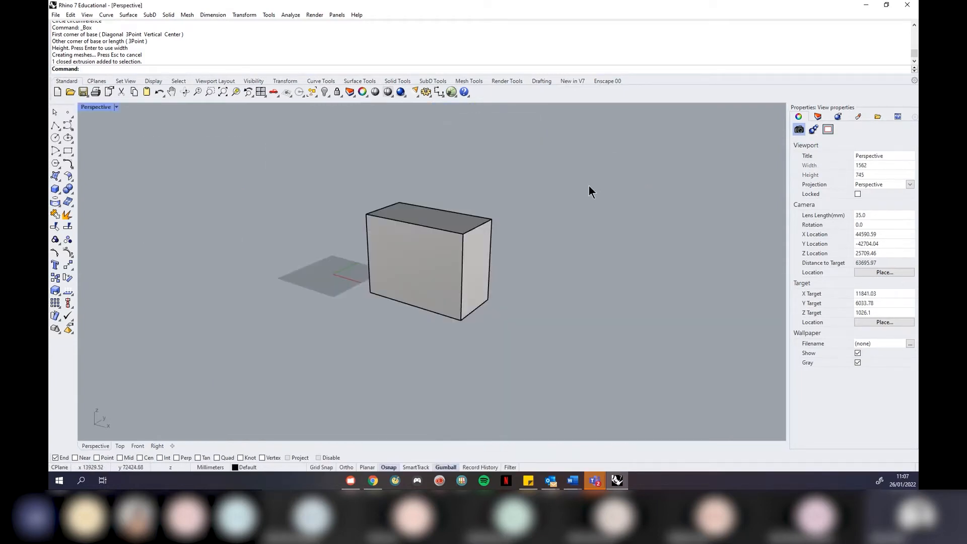
pyautogui.scroll(-6, 211, 232)
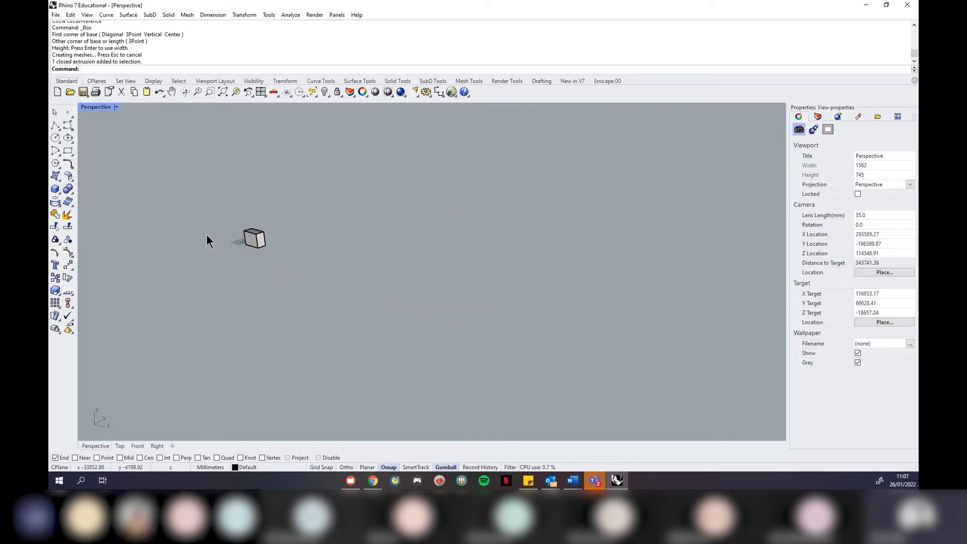
pyautogui.moveTo(206, 234); pyautogui.dragTo(482, 274, button='right')
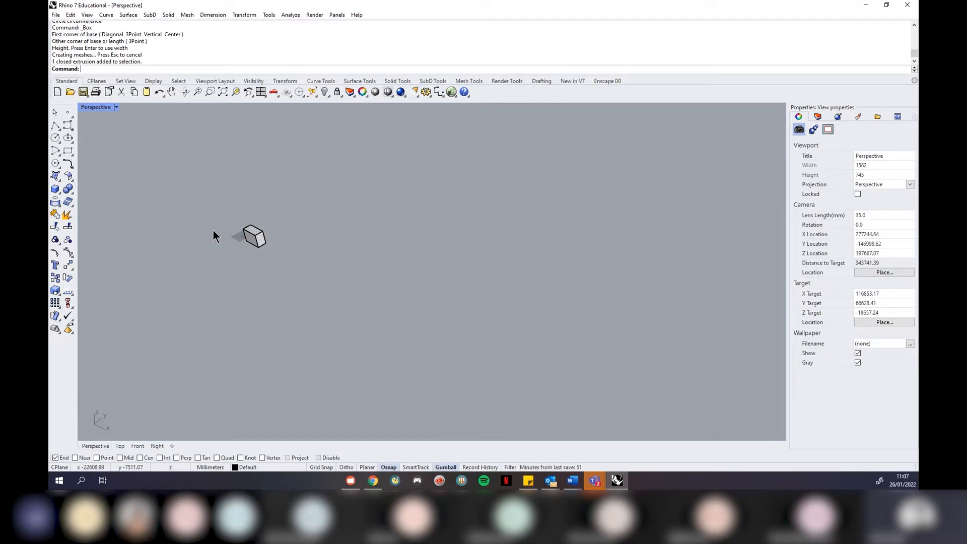
pyautogui.scroll(6, 213, 231)
pyautogui.moveTo(420, 249); pyautogui.dragTo(463, 242, button='right')
# Restore the four-viewport layout and orbit the Perspective view slightly
pyautogui.click(117, 108)
pyautogui.click(119, 117)
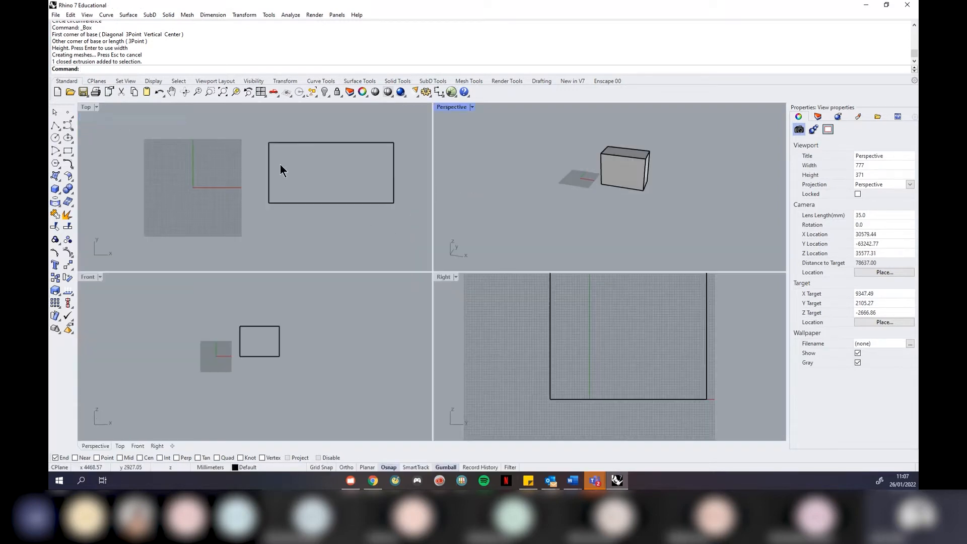
pyautogui.click(624, 181)
pyautogui.moveTo(700, 213); pyautogui.dragTo(679, 204, button='right')
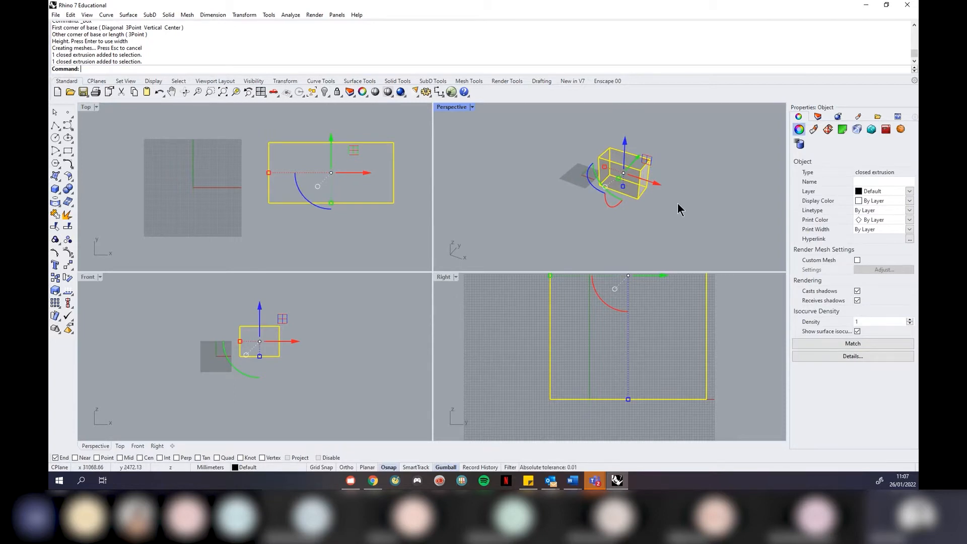
# Zoom all viewports to the selected box with ZSA, then browse the zoom options
pyautogui.write('ZSA')
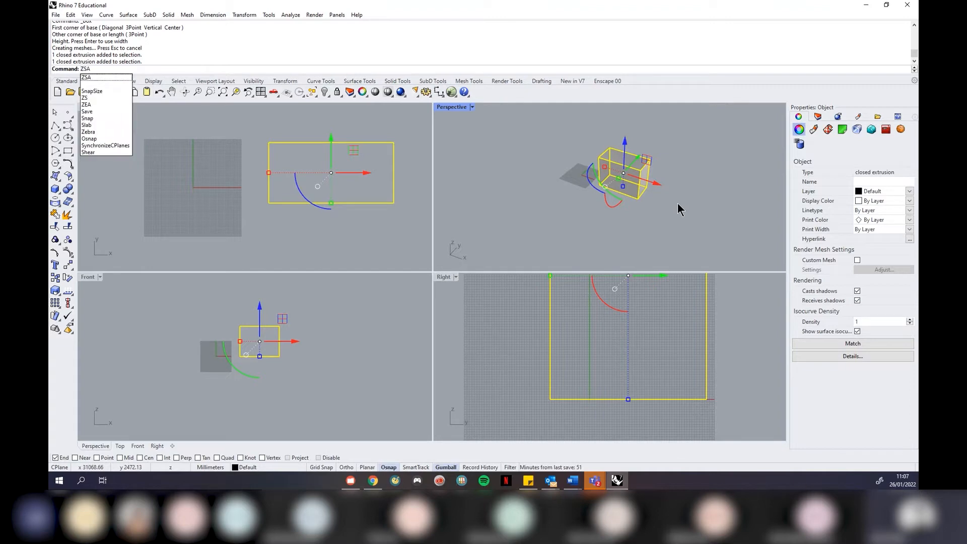
pyautogui.press('Return')
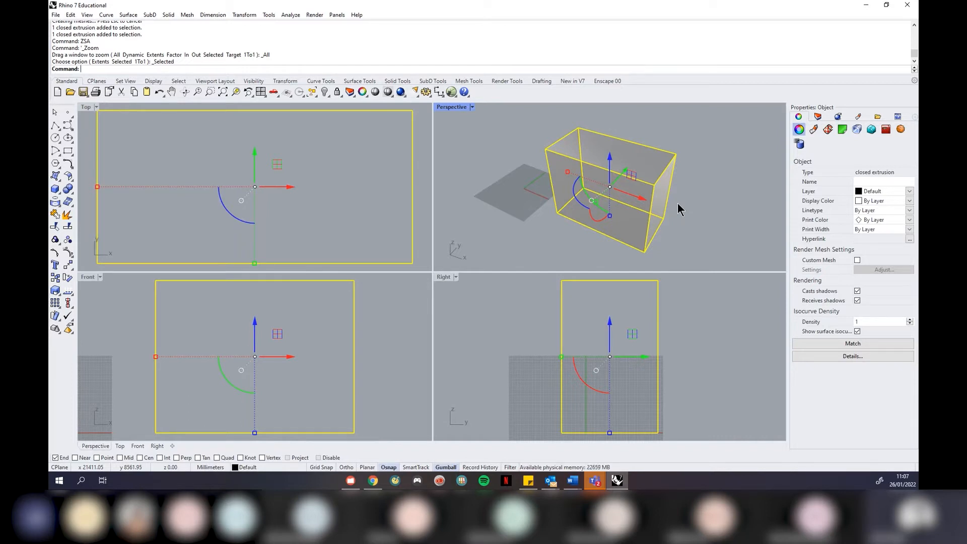
pyautogui.click(693, 182)
pyautogui.click(93, 14)
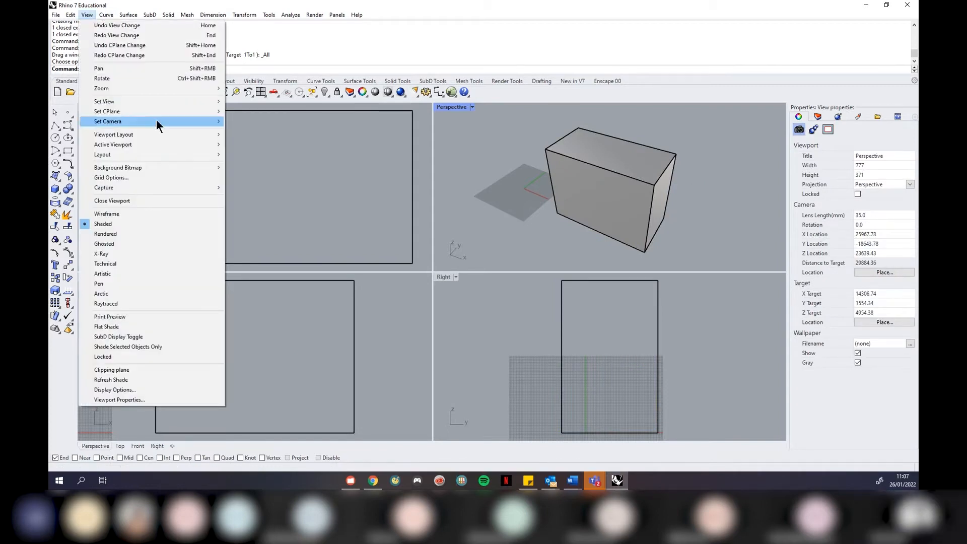
pyautogui.moveTo(158, 100)
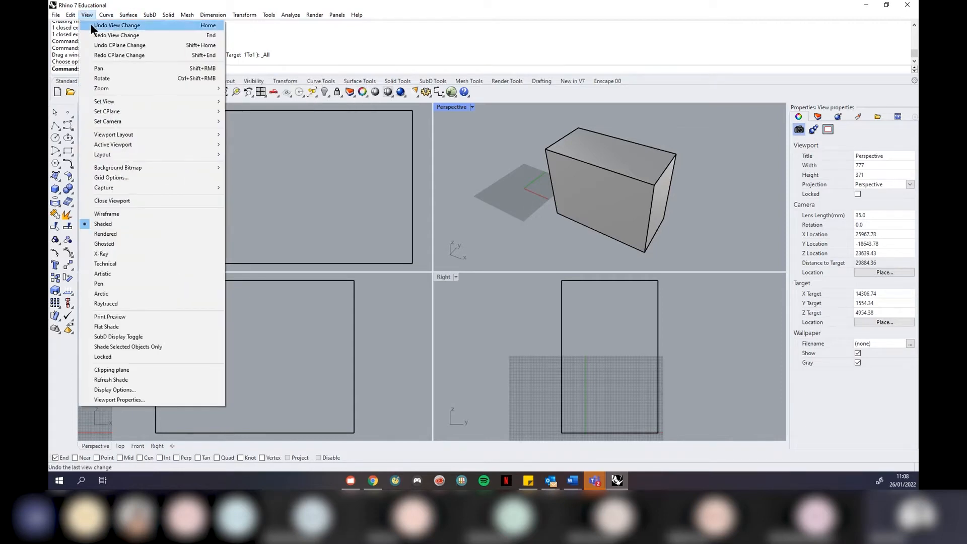
pyautogui.moveTo(222, 111)
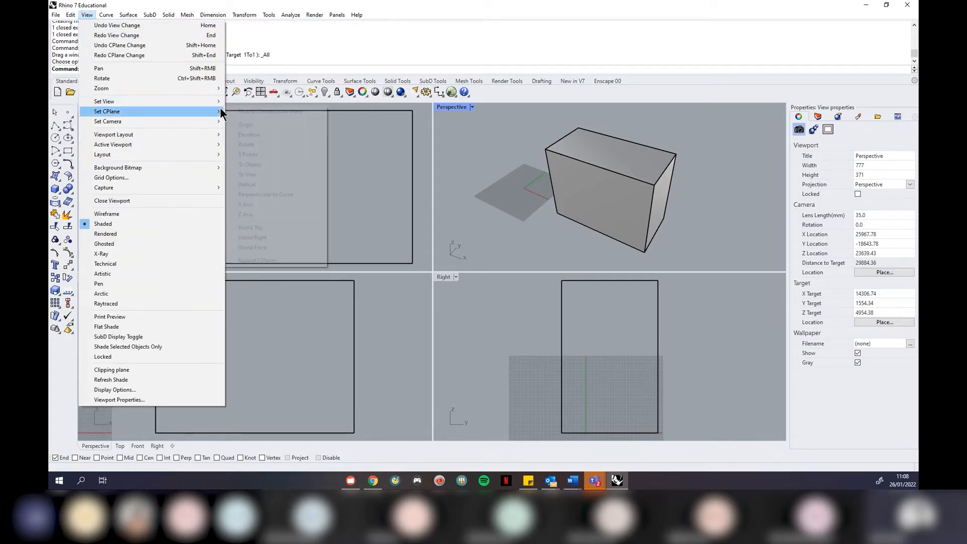
pyautogui.moveTo(216, 89)
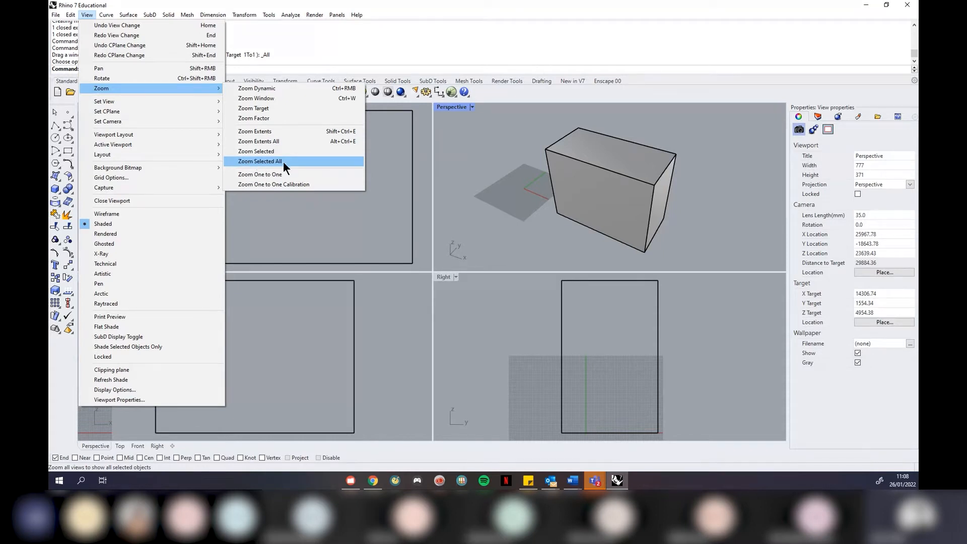
pyautogui.click(501, 219)
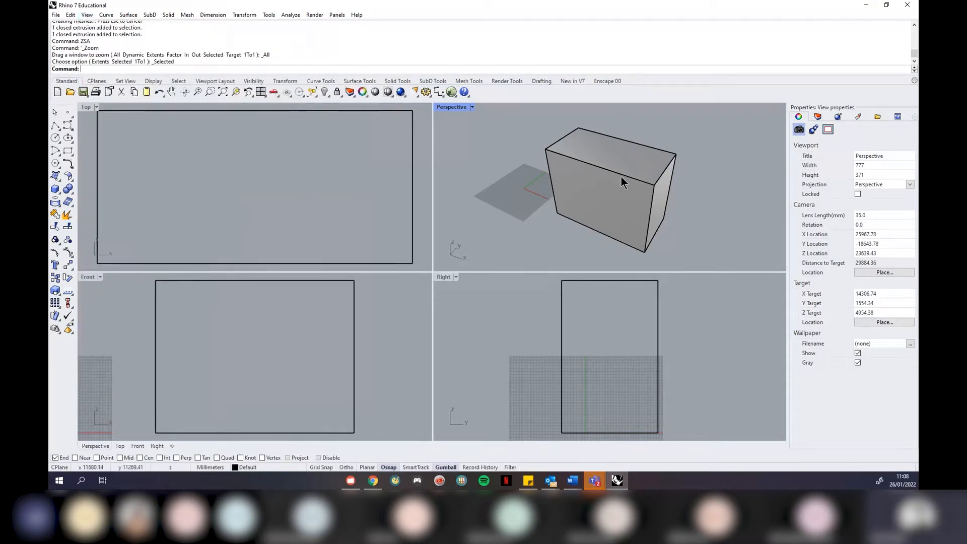
# Reselect the box, run ZSA again, and orbit the Perspective view to a new angle
pyautogui.scroll(-5, 580, 189)
pyautogui.scroll(-10, 249, 176)
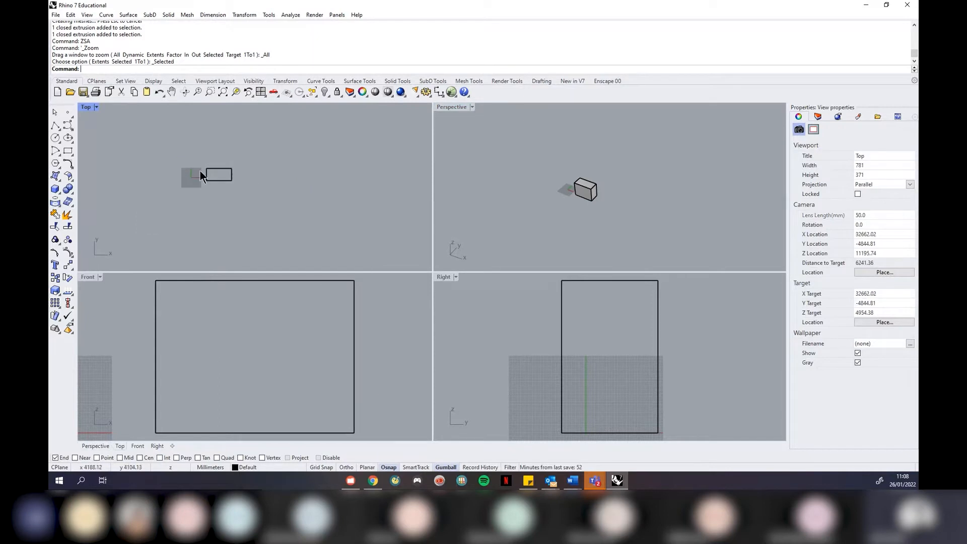
pyautogui.scroll(-10, 160, 346)
pyautogui.scroll(-8, 655, 368)
pyautogui.click(647, 199)
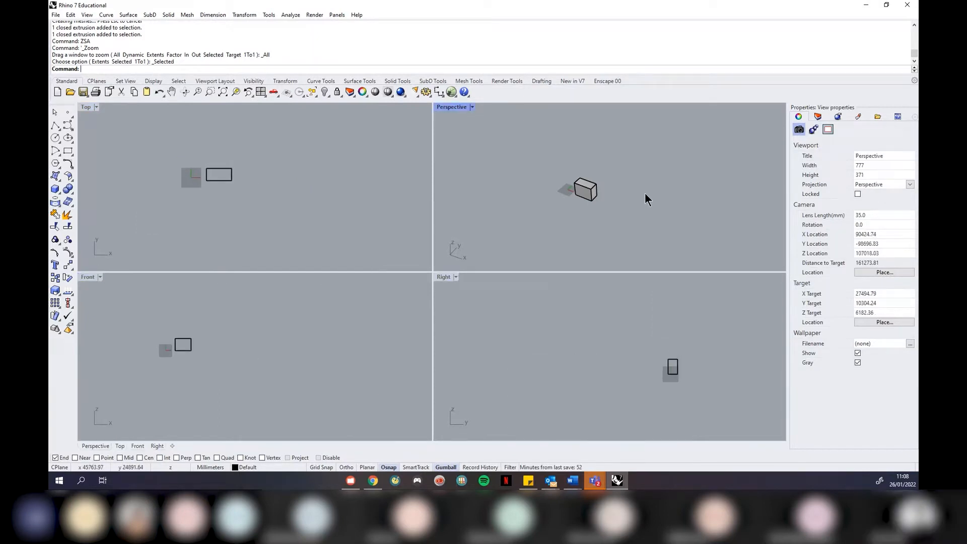
pyautogui.click(587, 190)
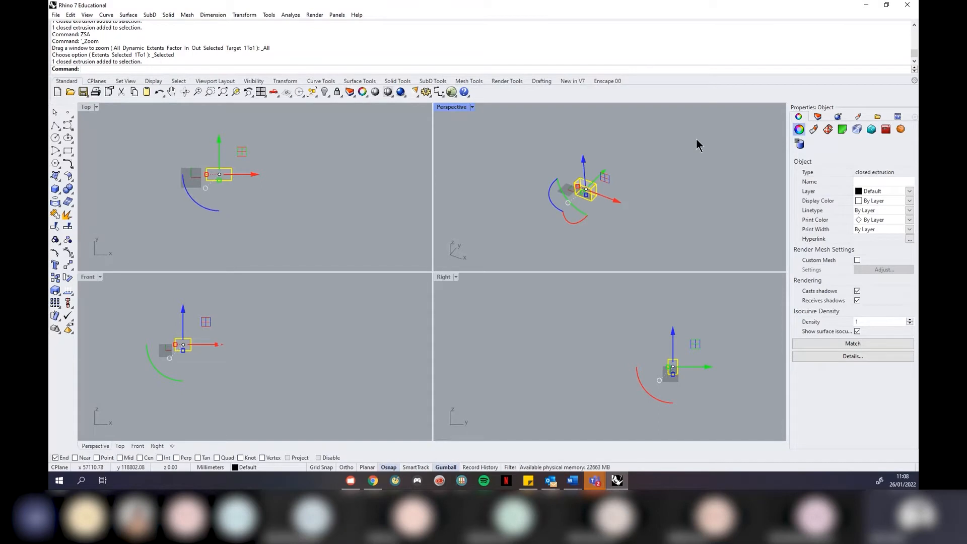
pyautogui.write('ZSA')
pyautogui.press('Return')
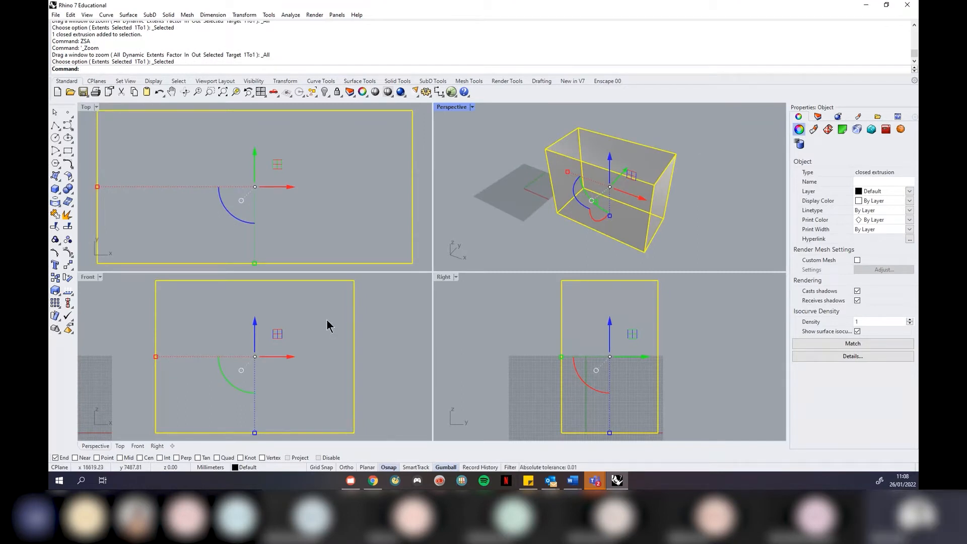
pyautogui.click(551, 240)
pyautogui.moveTo(536, 221); pyautogui.dragTo(521, 173, button='right')
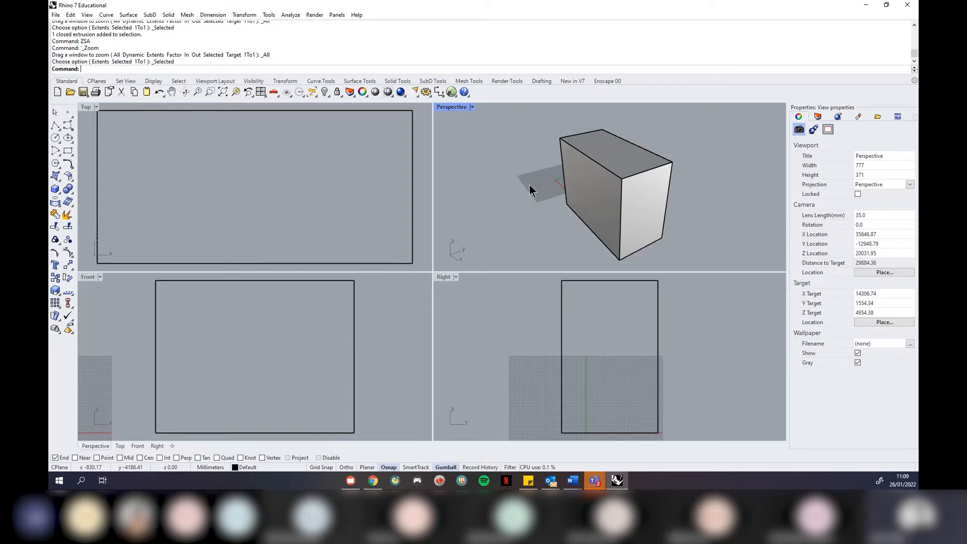
# Repeat Rectangle and draw a small two-corner rectangle in the Top view, away from the box
pyautogui.moveTo(528, 182); pyautogui.dragTo(560, 192, button='right')
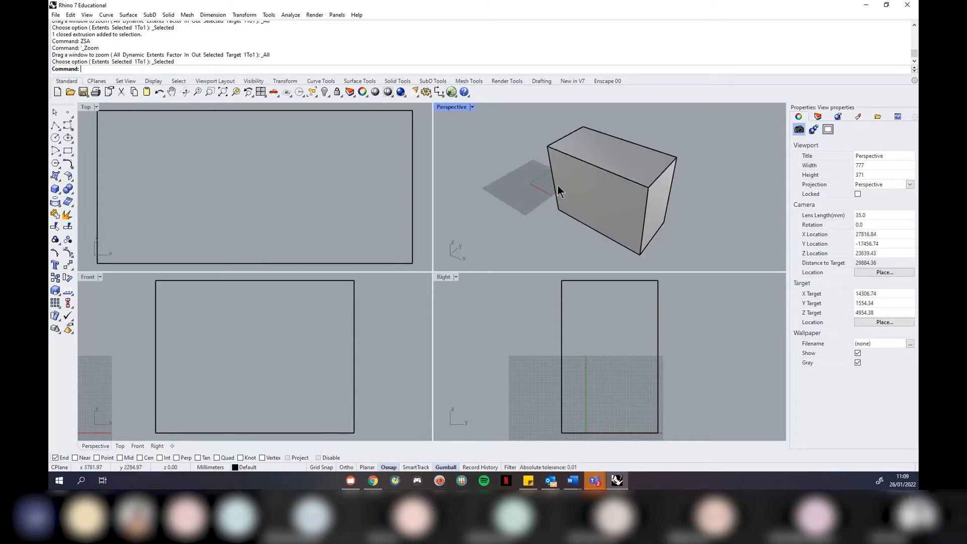
pyautogui.scroll(-2, 553, 171)
pyautogui.scroll(1, 553, 178)
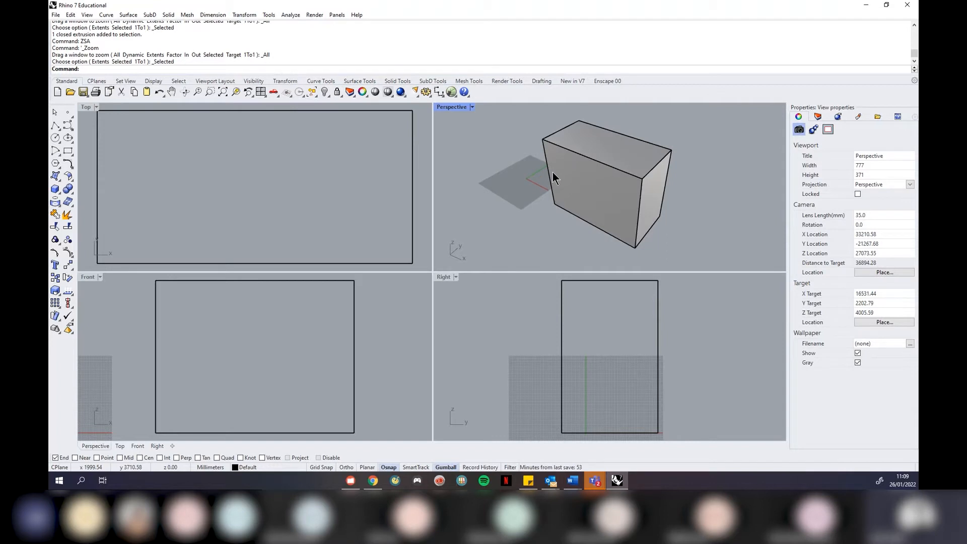
pyautogui.rightClick(553, 174)
pyautogui.scroll(-16, 116, 218)
pyautogui.scroll(-10, 102, 229)
pyautogui.click(346, 131)
pyautogui.click(373, 147)
pyautogui.scroll(3, 99, 233)
pyautogui.scroll(15, 99, 229)
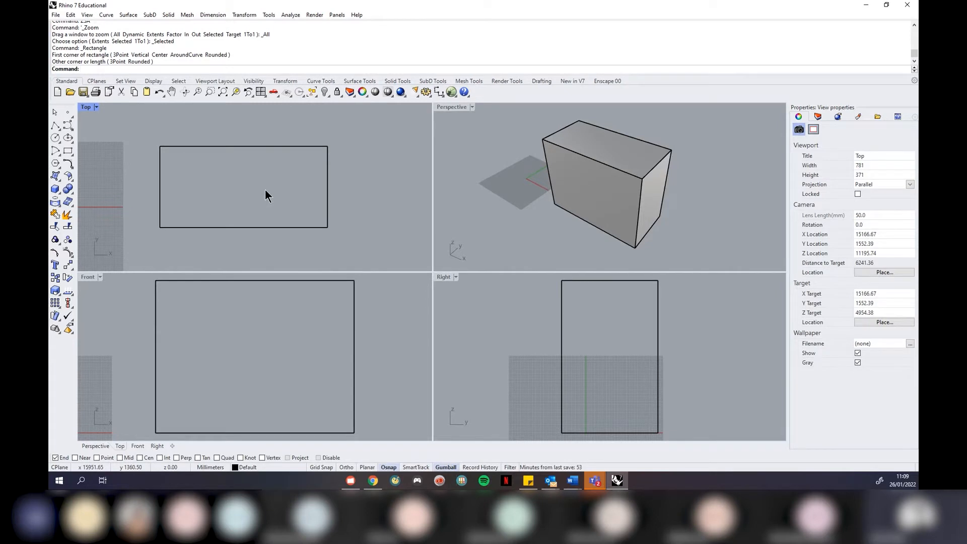
# Delete the small rectangle, zooming all views to extents with ZEA before and after
pyautogui.write('ZEA')
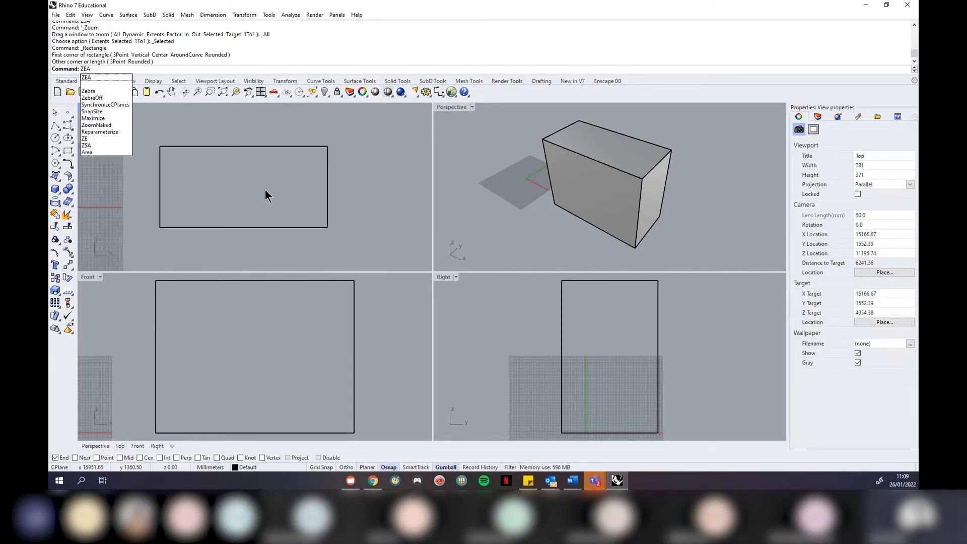
pyautogui.press('Return')
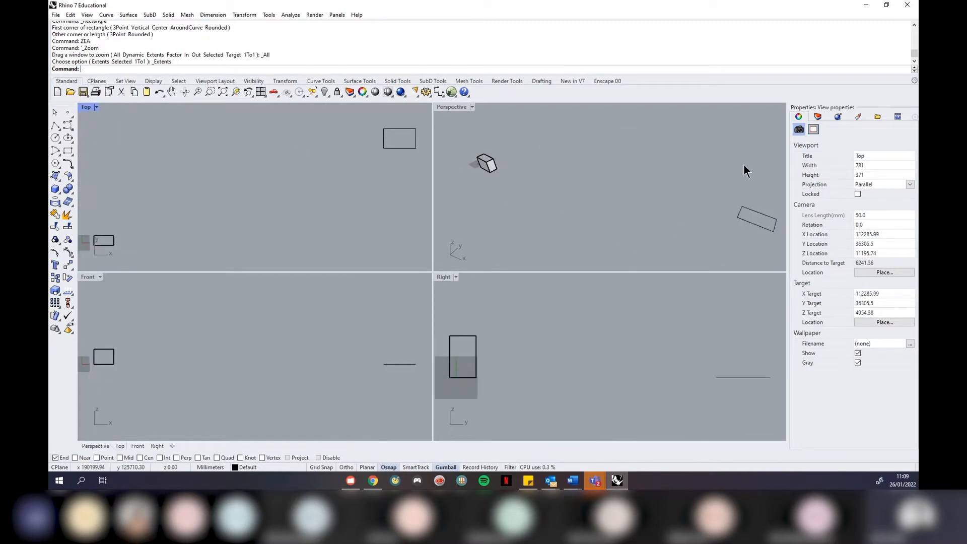
pyautogui.moveTo(531, 200); pyautogui.dragTo(561, 168, button='right')
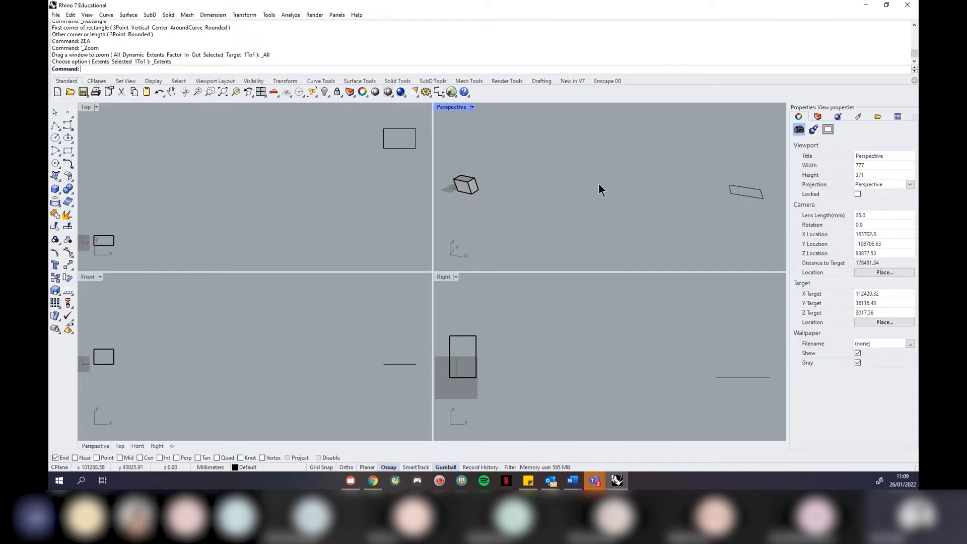
pyautogui.click(406, 148)
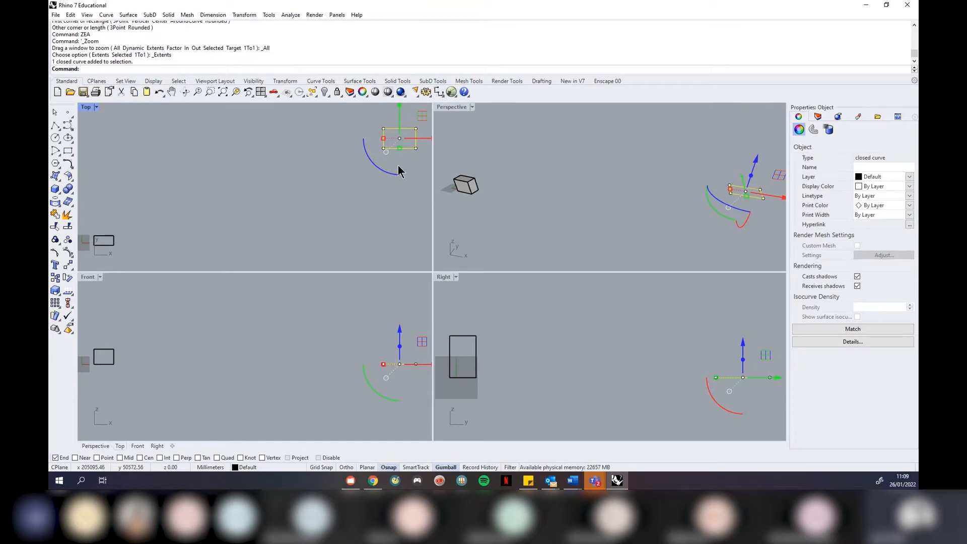
pyautogui.press('Delete')
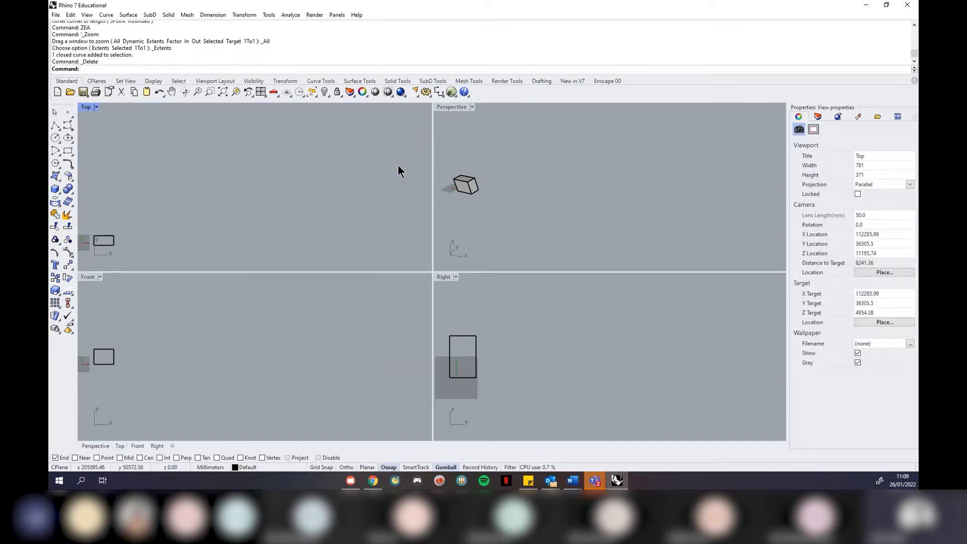
pyautogui.write('ZEA')
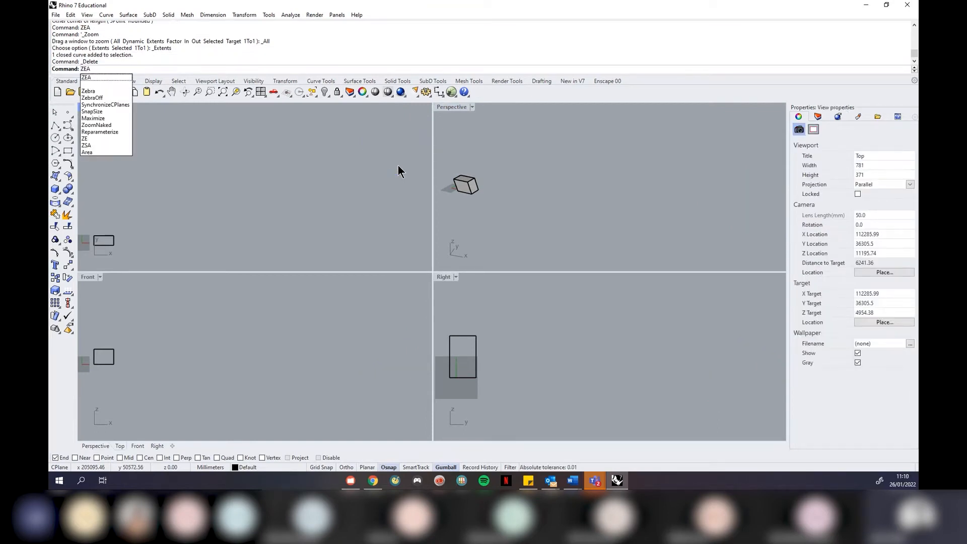
pyautogui.press('Return')
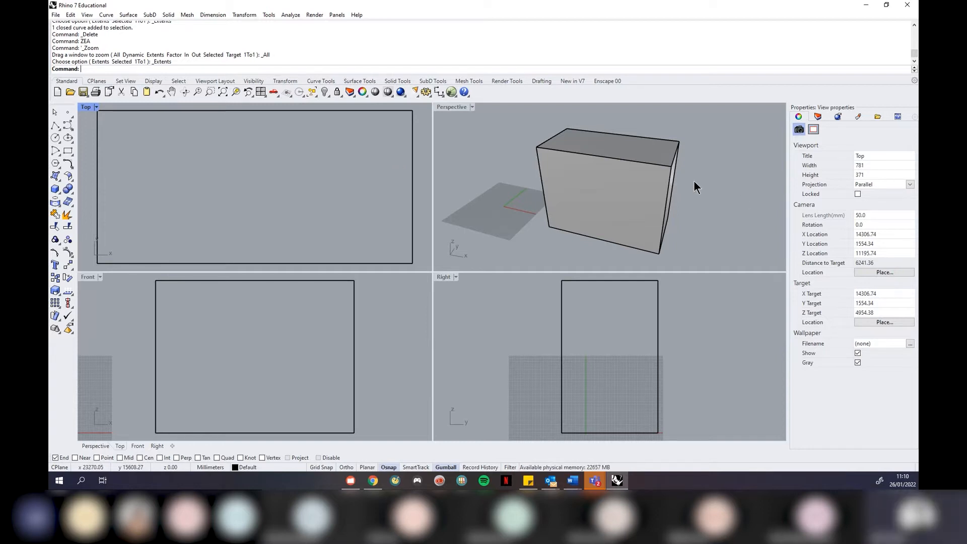
pyautogui.moveTo(641, 168); pyautogui.dragTo(625, 167, button='right')
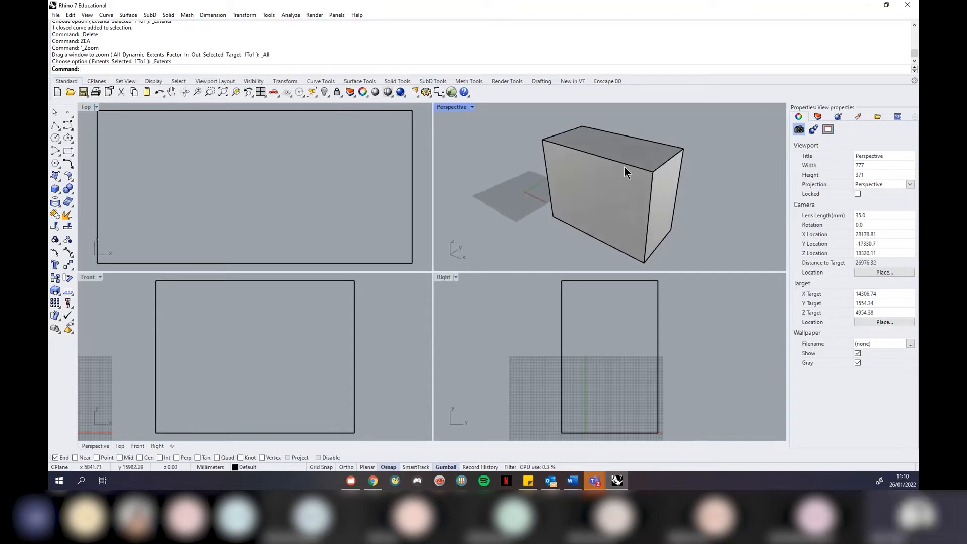
# Delete the box and maximize the Top viewport
pyautogui.click(624, 171)
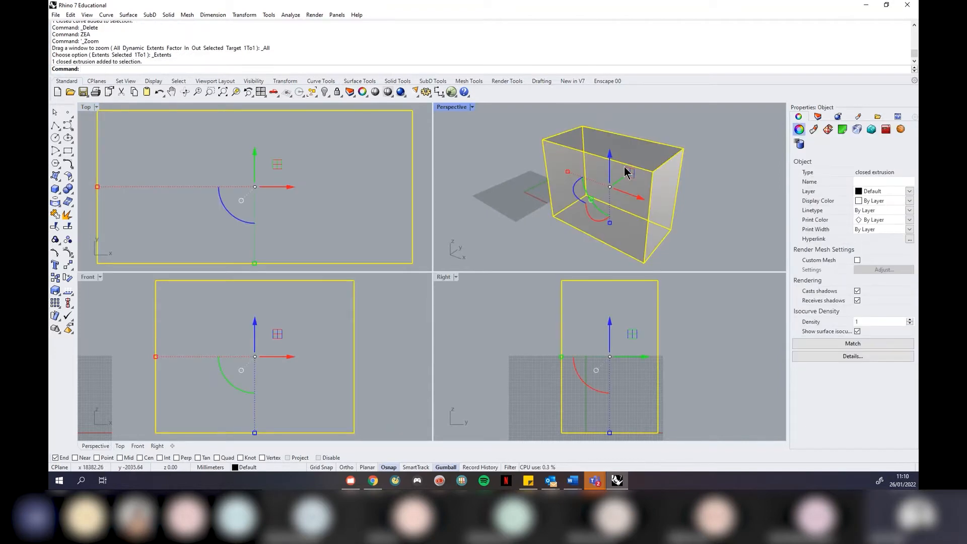
pyautogui.press('Delete')
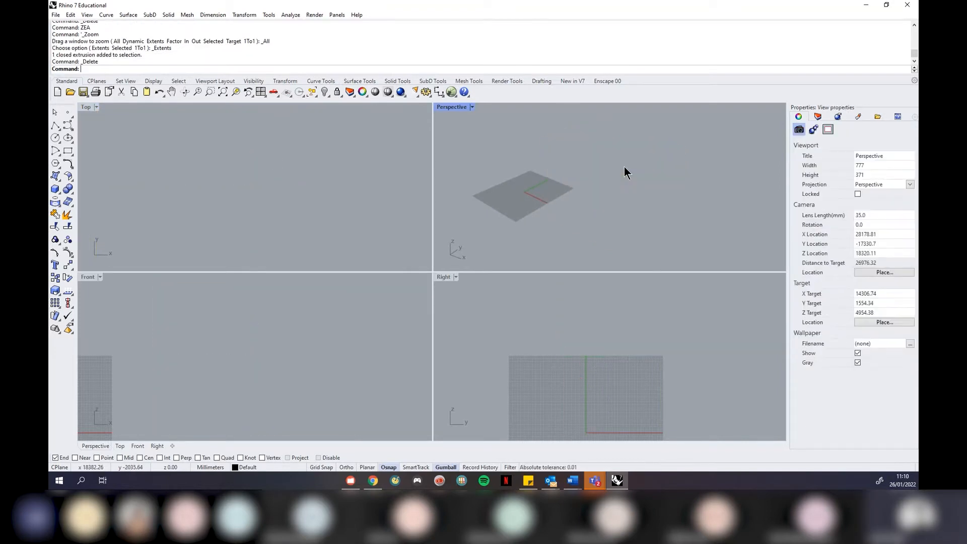
pyautogui.click(97, 108)
pyautogui.click(103, 117)
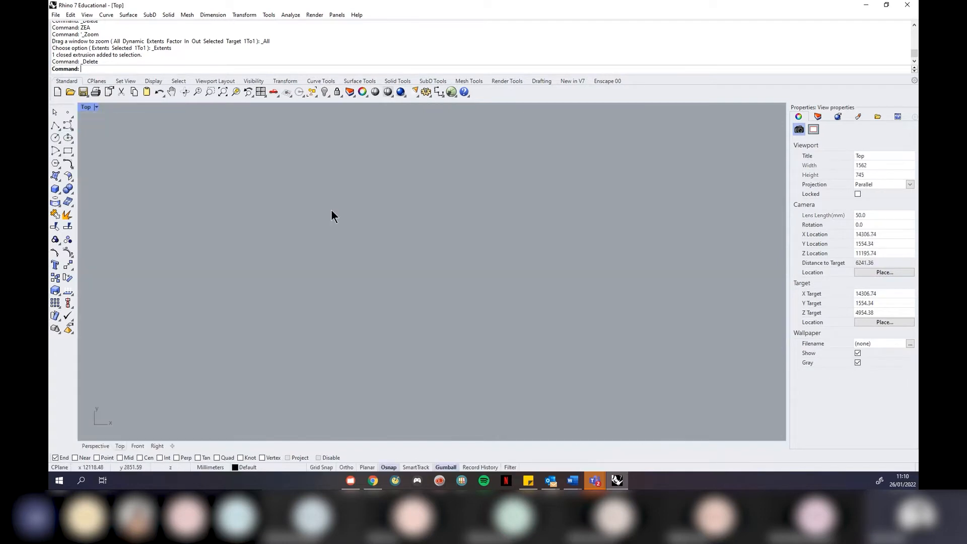
pyautogui.scroll(-14, 413, 226)
pyautogui.scroll(4, 168, 170)
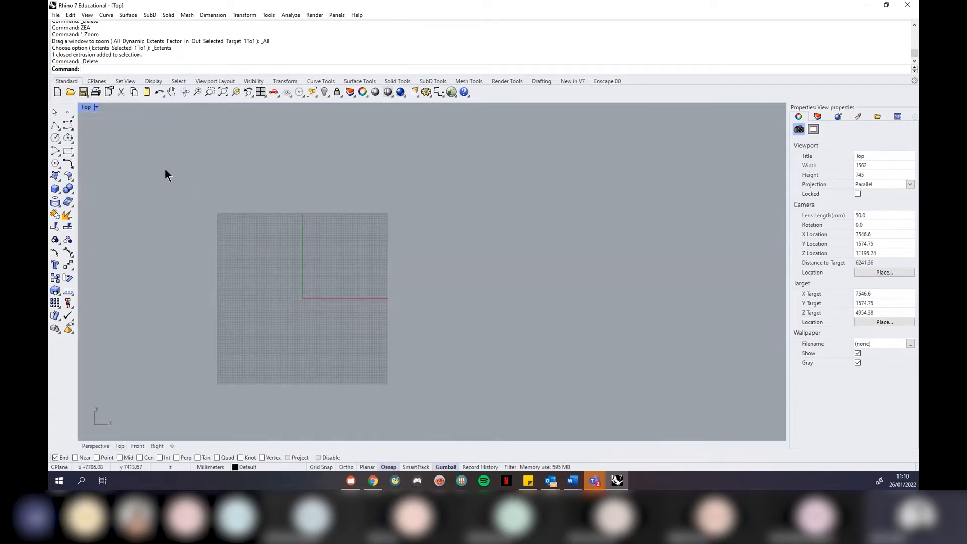
# Draw a single diagonal line rising up and to the right
pyautogui.click(55, 126)
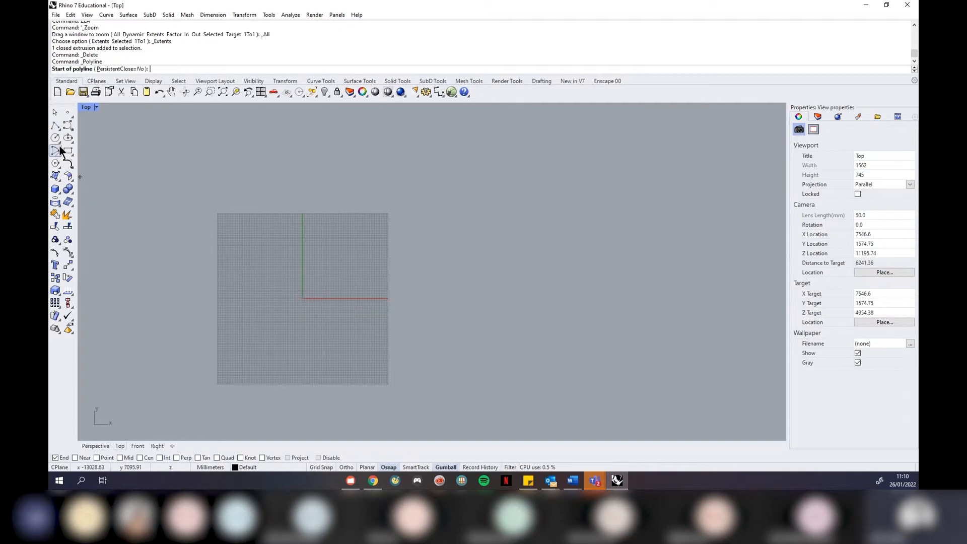
pyautogui.click(59, 129)
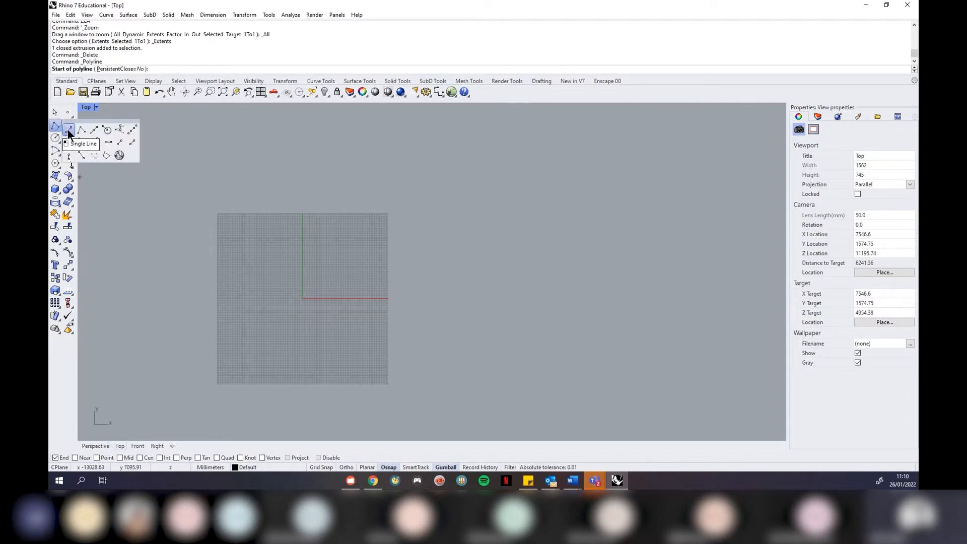
pyautogui.click(68, 130)
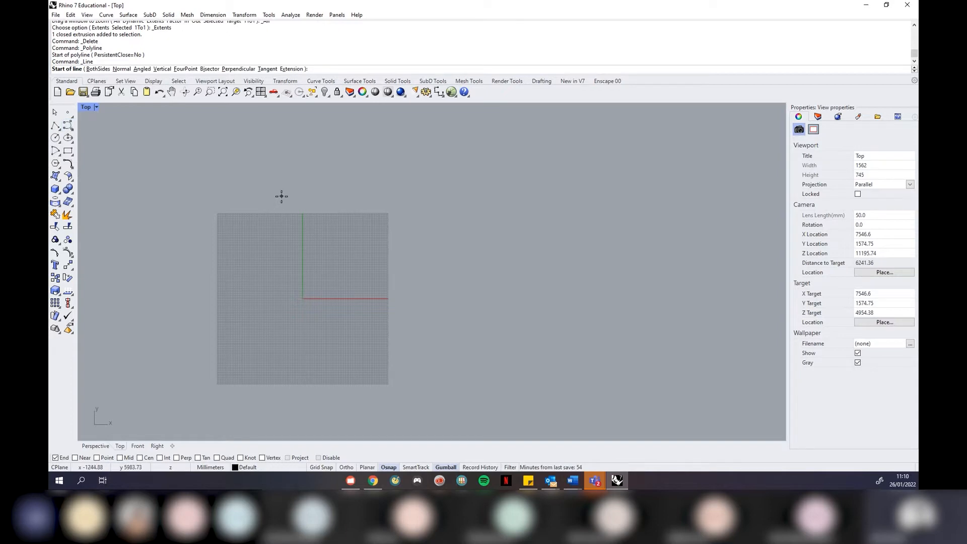
pyautogui.click(428, 305)
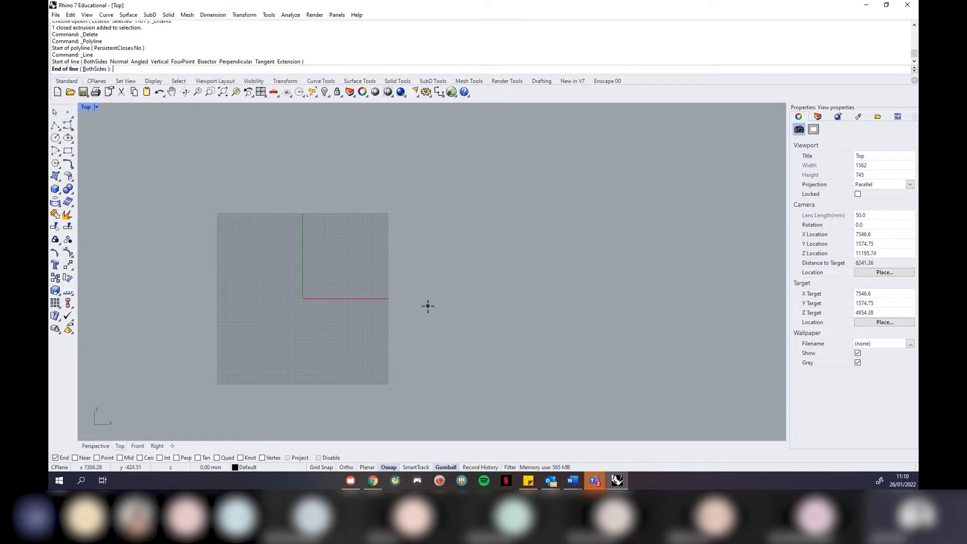
pyautogui.click(480, 237)
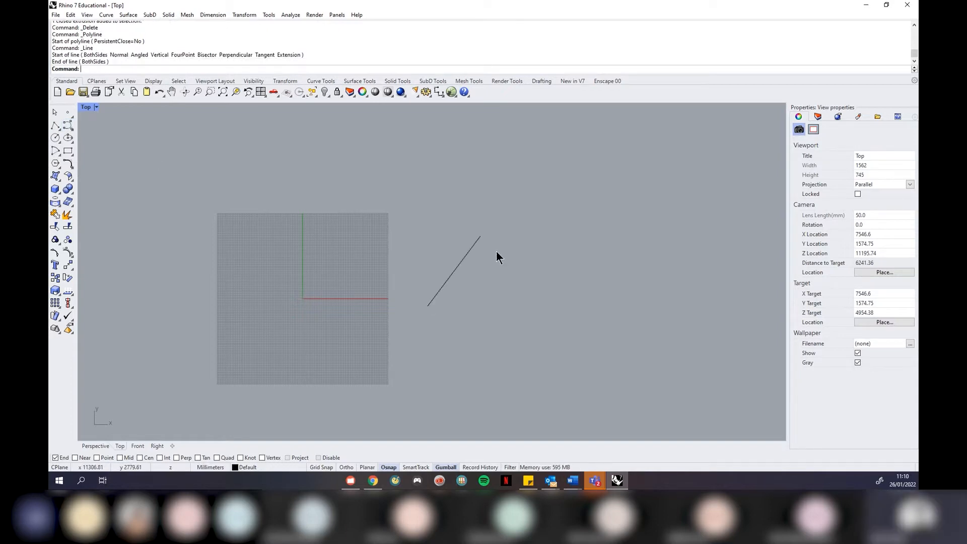
# Draw an angled three-point polyline with a raised peak vertex
pyautogui.click(54, 127)
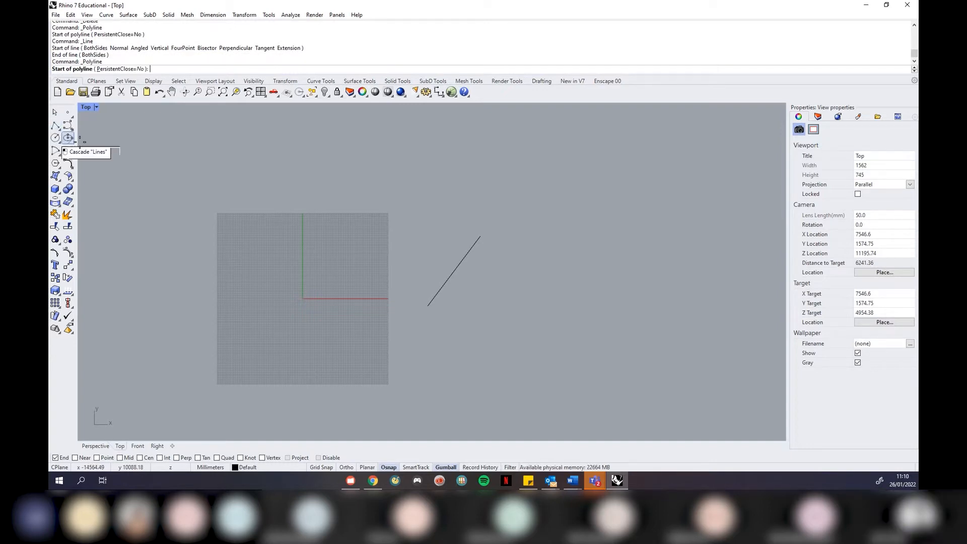
pyautogui.click(445, 319)
pyautogui.click(509, 245)
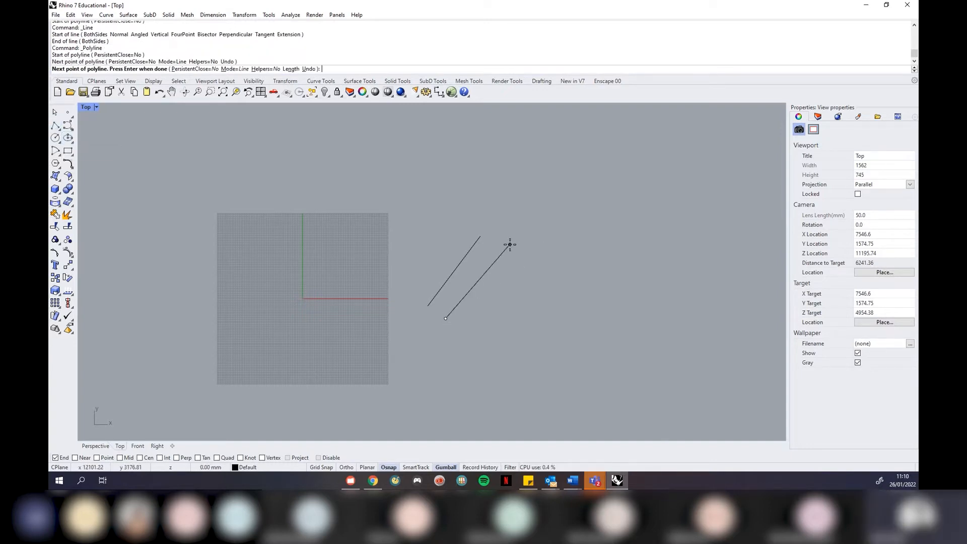
pyautogui.click(590, 314)
pyautogui.press('Return')
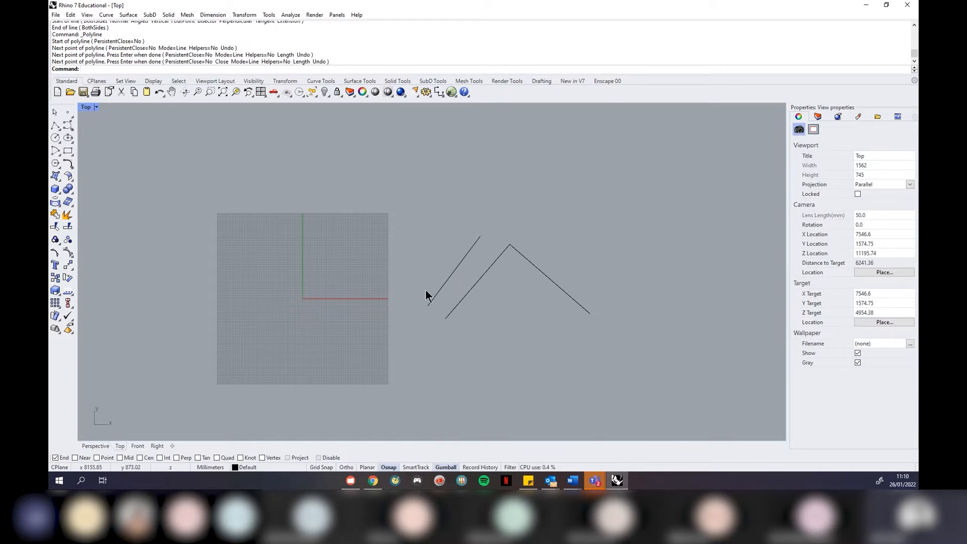
# Delete the angled polyline and the diagonal line, leaving the Top view empty
pyautogui.click(458, 304)
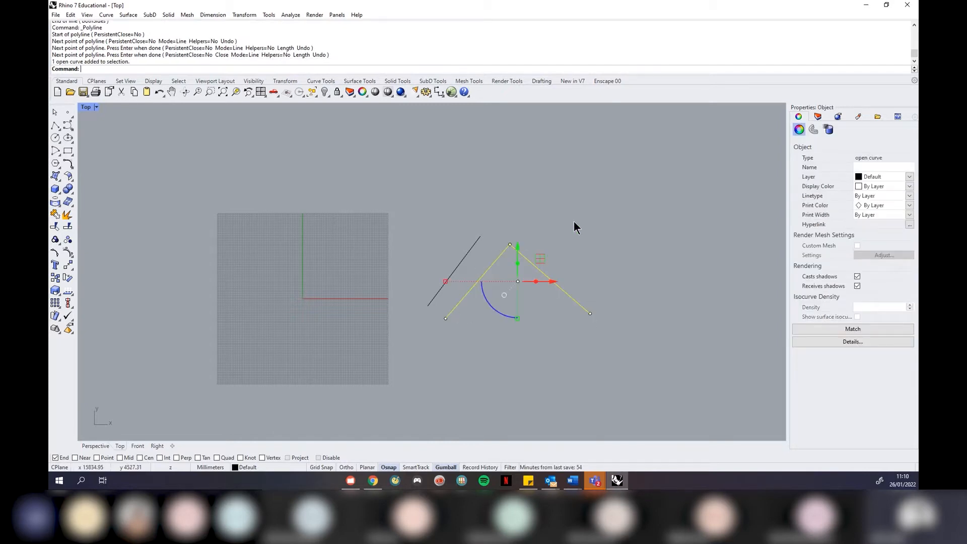
pyautogui.click(553, 259)
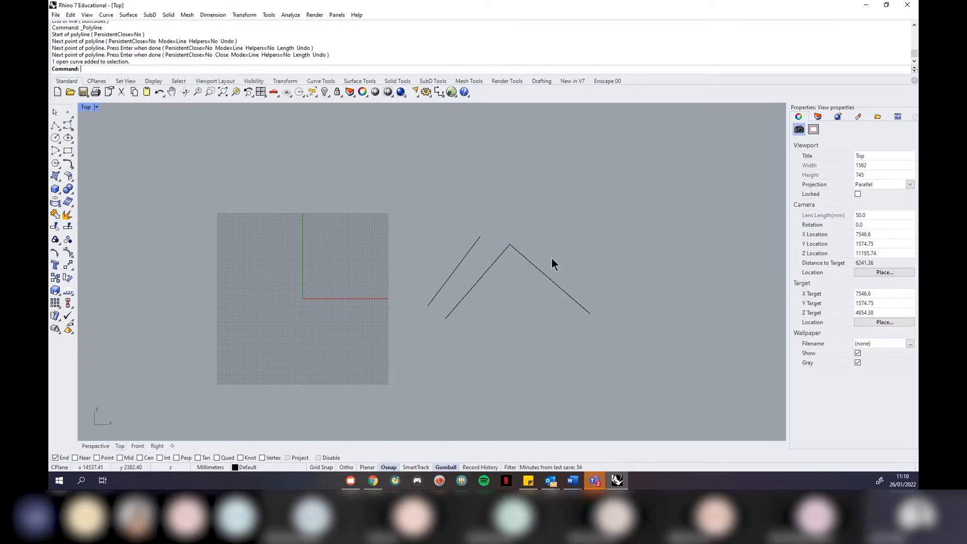
pyautogui.click(480, 280)
pyautogui.click(494, 248)
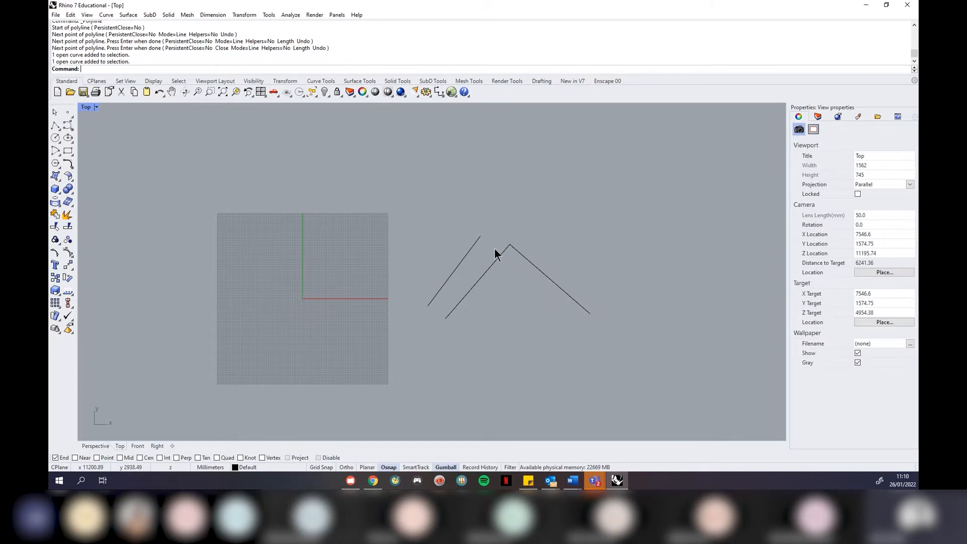
pyautogui.scroll(3, 494, 248)
pyautogui.click(502, 265)
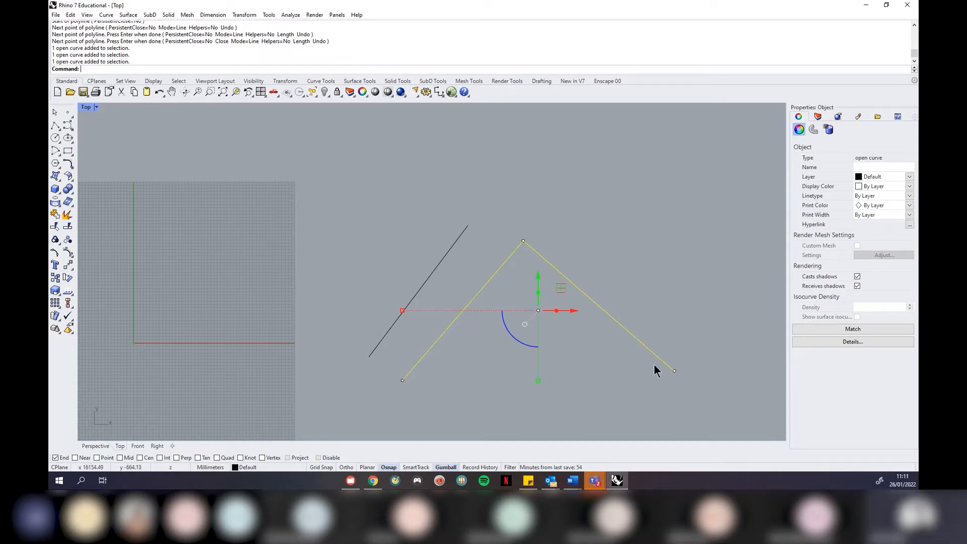
pyautogui.press('Delete')
pyautogui.click(456, 249)
pyautogui.press('Delete')
pyautogui.scroll(-5, 455, 238)
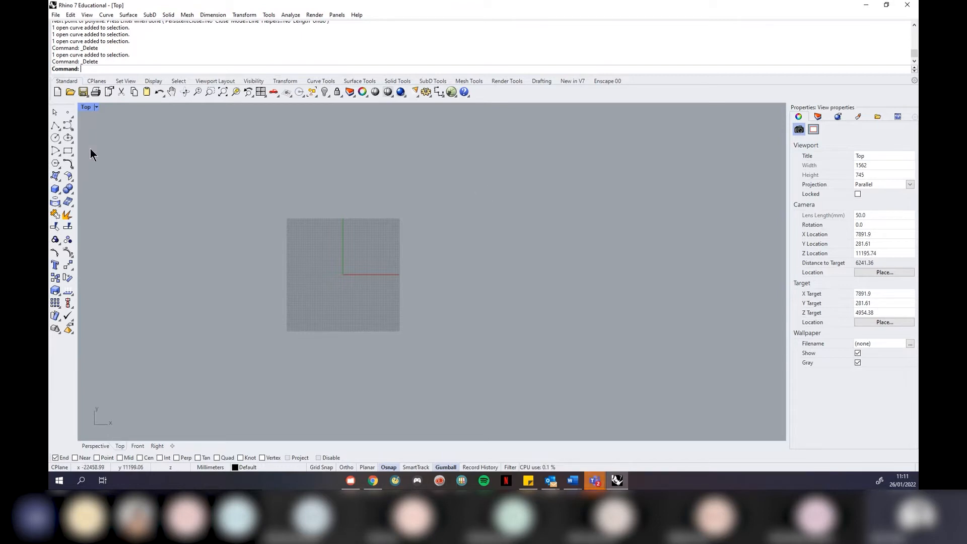
pyautogui.click(69, 151)
pyautogui.click(474, 349)
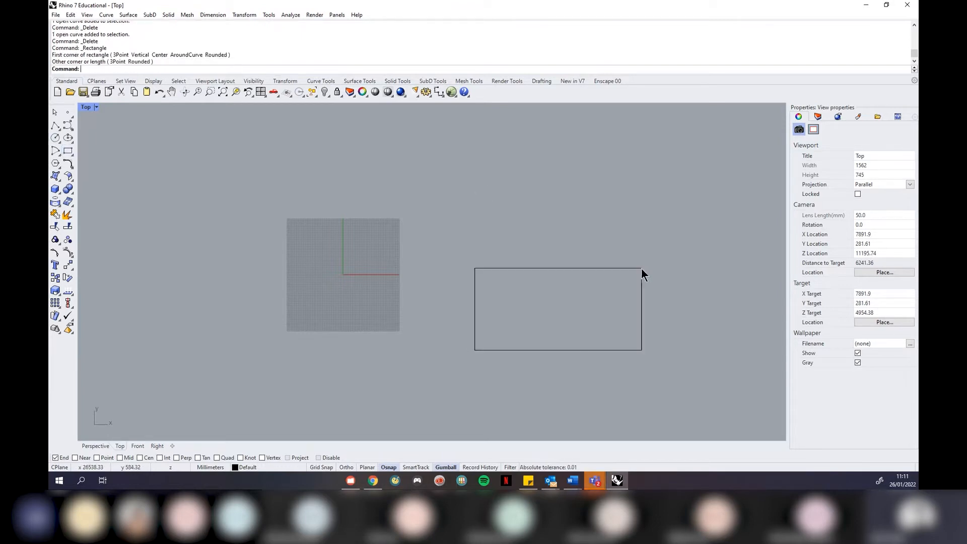
pyautogui.click(642, 268)
pyautogui.scroll(3, 627, 288)
pyautogui.click(636, 383)
pyautogui.click(296, 325)
pyautogui.scroll(1, 435, 308)
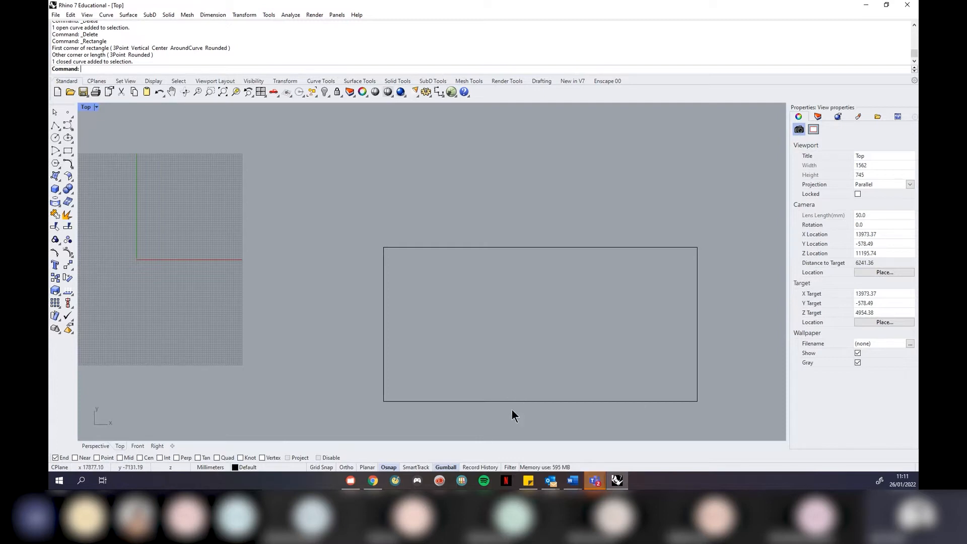
pyautogui.click(68, 126)
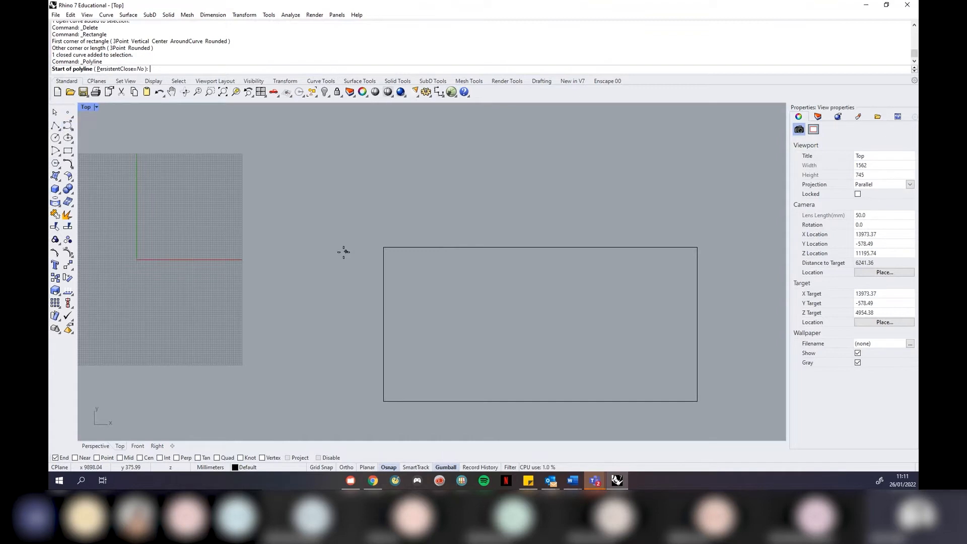
pyautogui.press('Escape')
pyautogui.click(405, 249)
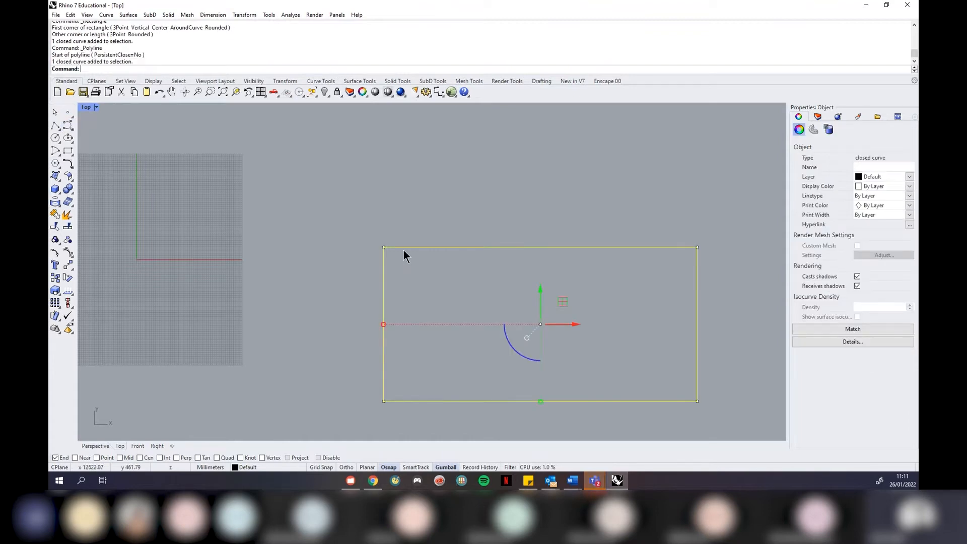
pyautogui.click(56, 216)
pyautogui.click(443, 249)
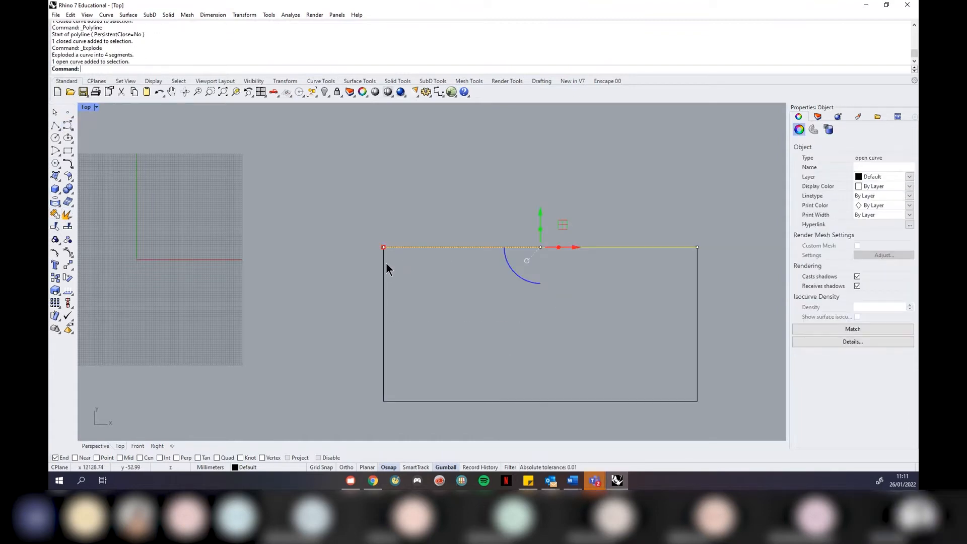
pyautogui.click(384, 272)
pyautogui.click(430, 401)
pyautogui.click(427, 390)
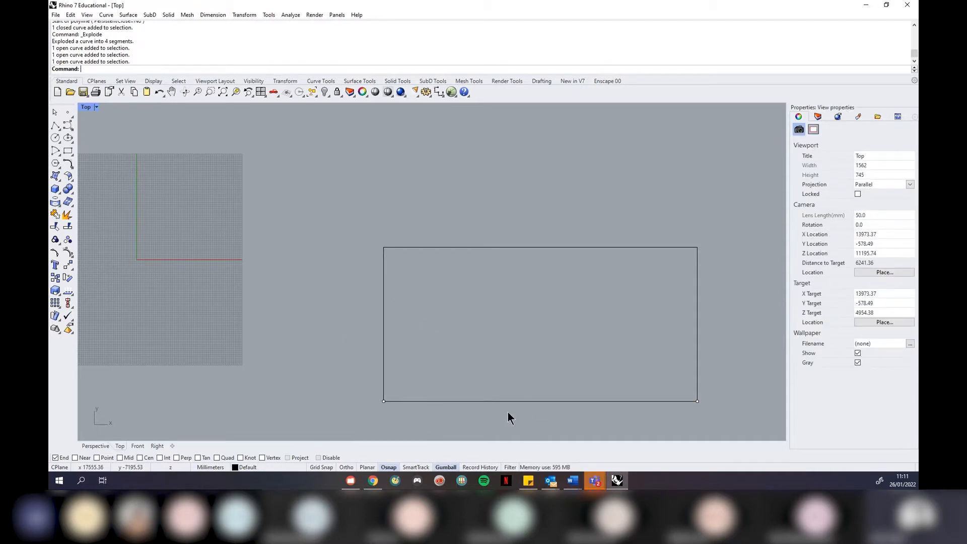
pyautogui.moveTo(736, 421); pyautogui.dragTo(336, 200)
pyautogui.write('Join')
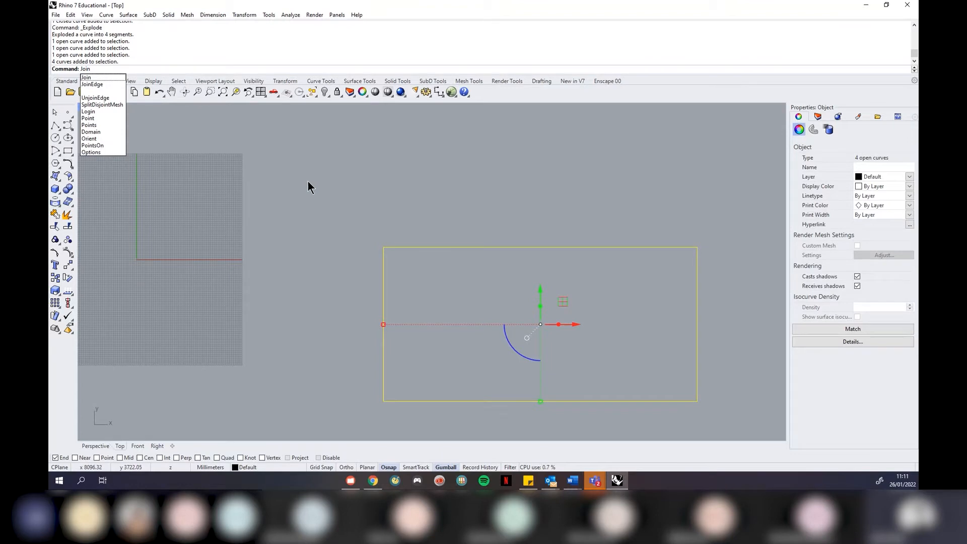
pyautogui.press('Return')
pyautogui.click(307, 181)
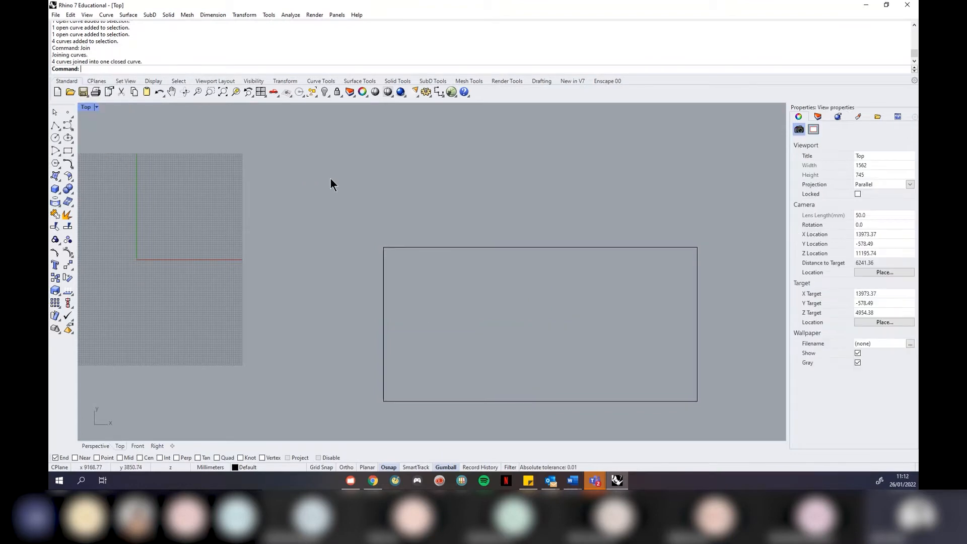
pyautogui.click(427, 247)
pyautogui.click(437, 200)
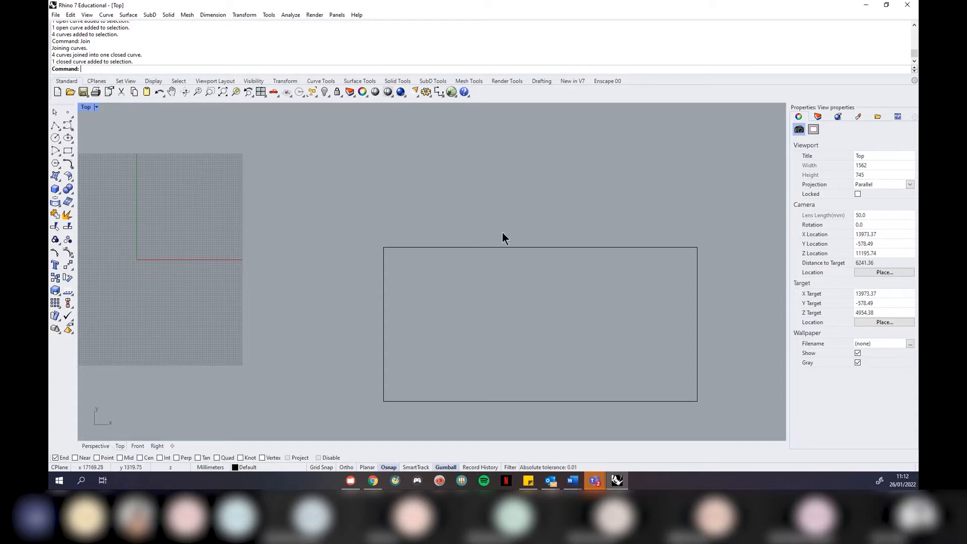
pyautogui.click(558, 247)
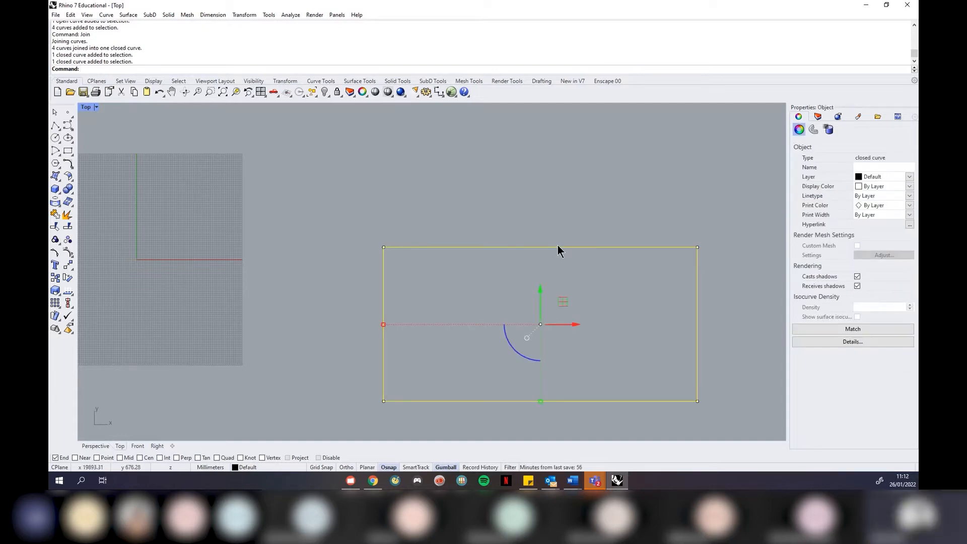
pyautogui.press('Delete')
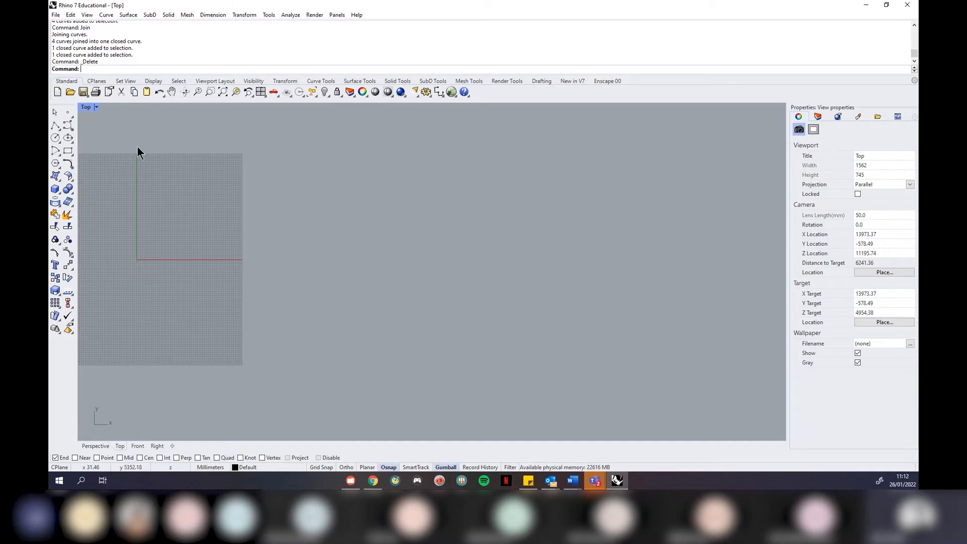
pyautogui.click(54, 130)
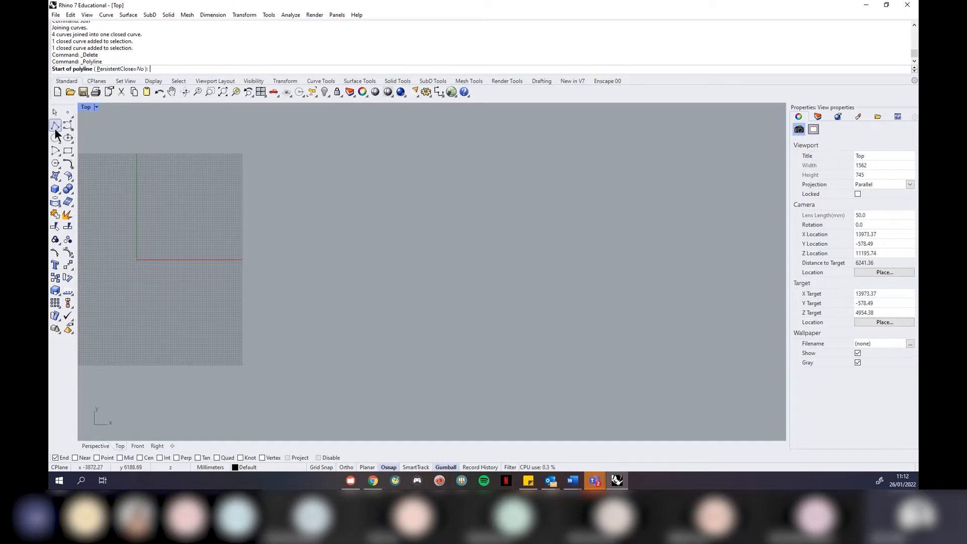
pyautogui.click(389, 318)
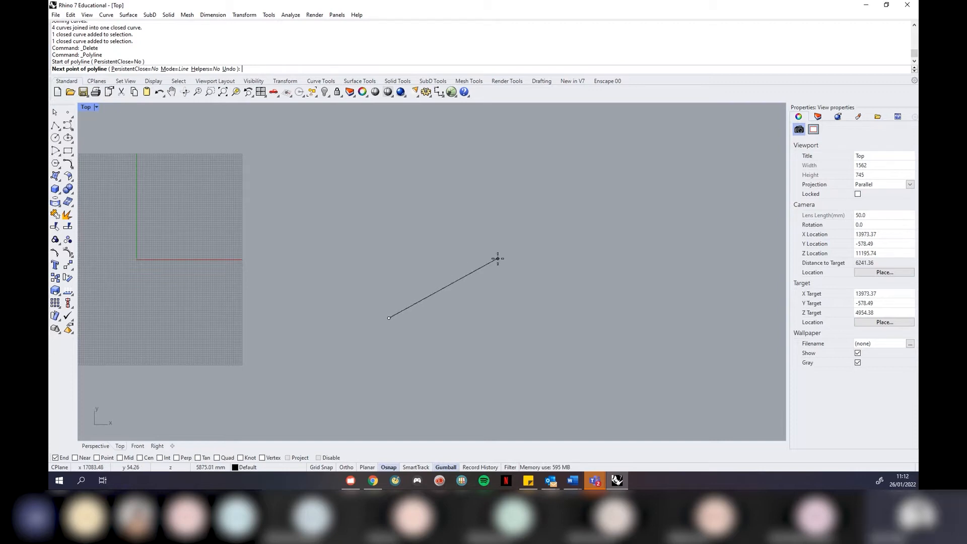
pyautogui.write('1000')
pyautogui.press('Return')
pyautogui.scroll(5, 385, 323)
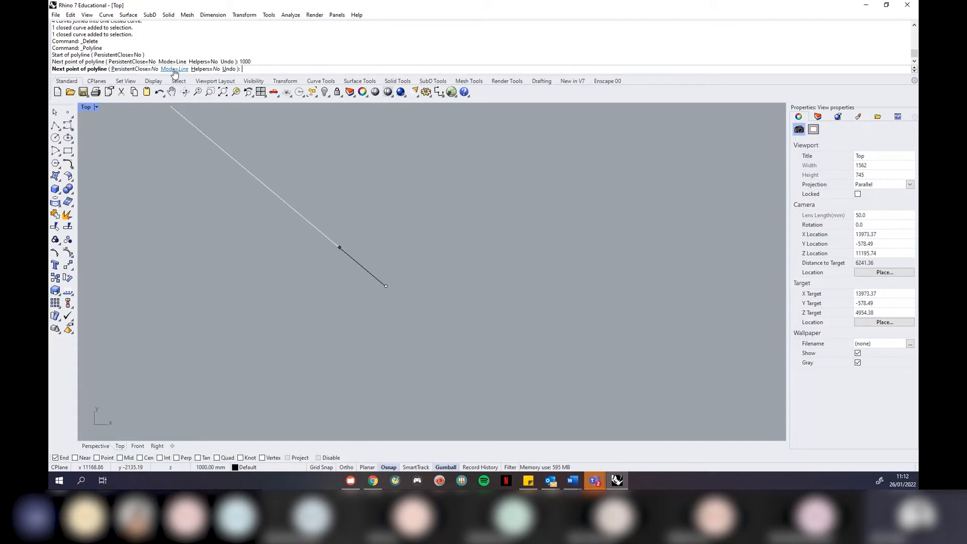
pyautogui.click(206, 69)
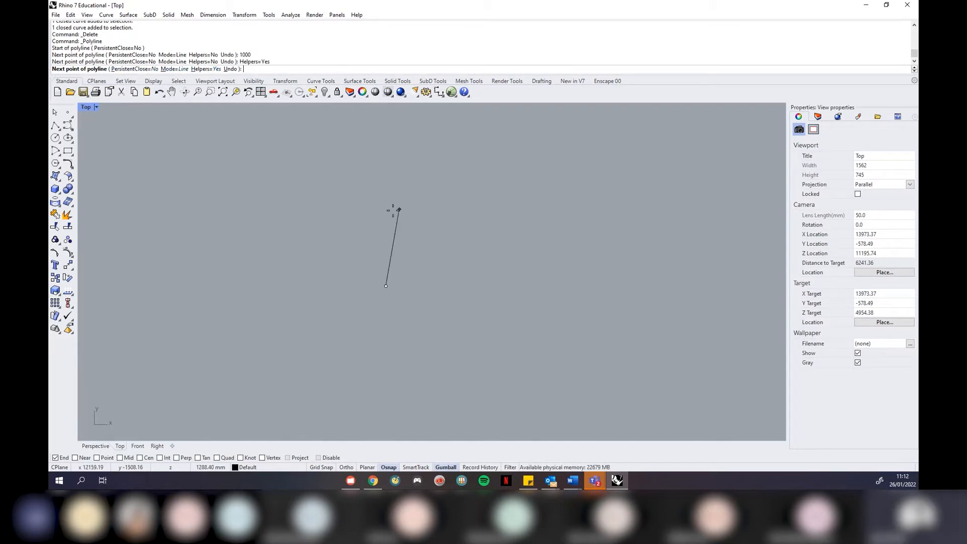
pyautogui.click(203, 70)
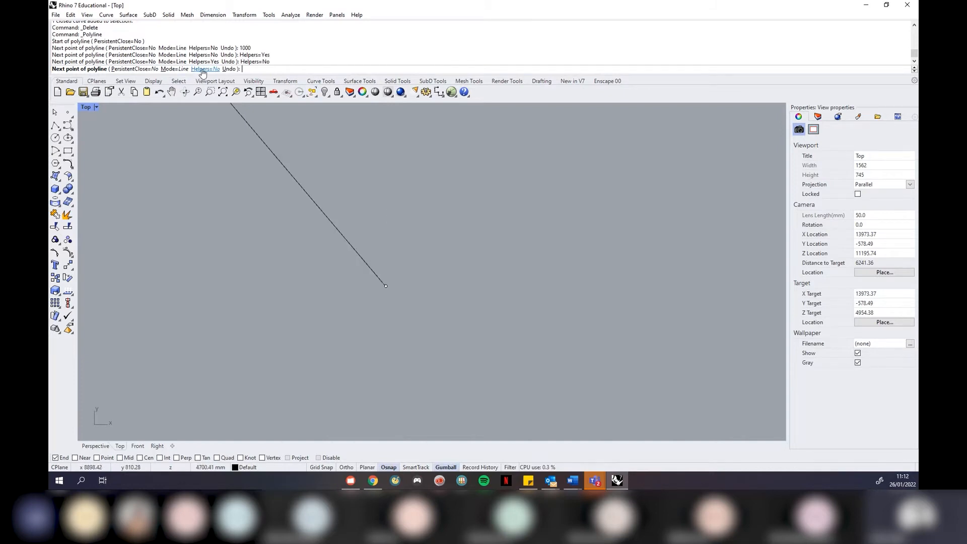
pyautogui.write('1000')
pyautogui.press('Return')
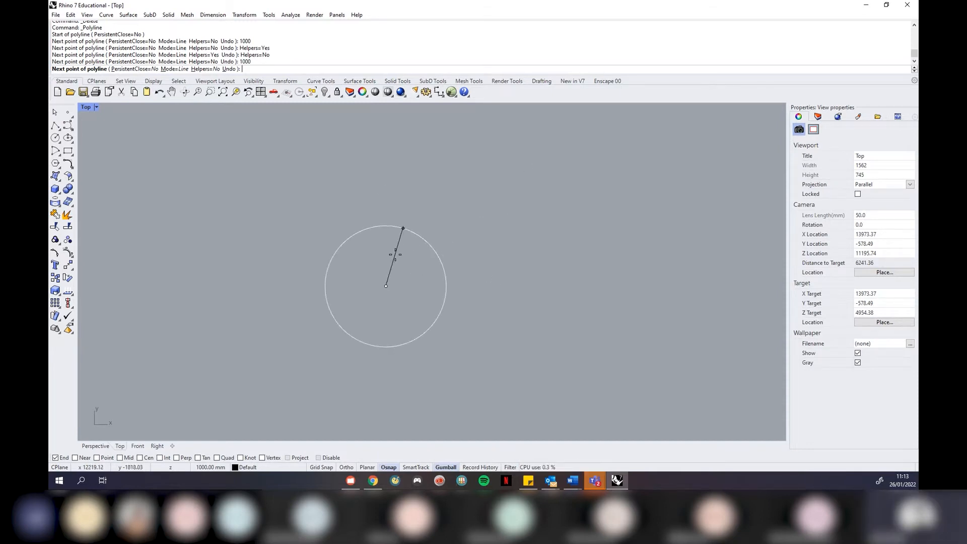
pyautogui.write('45')
pyautogui.press('Return')
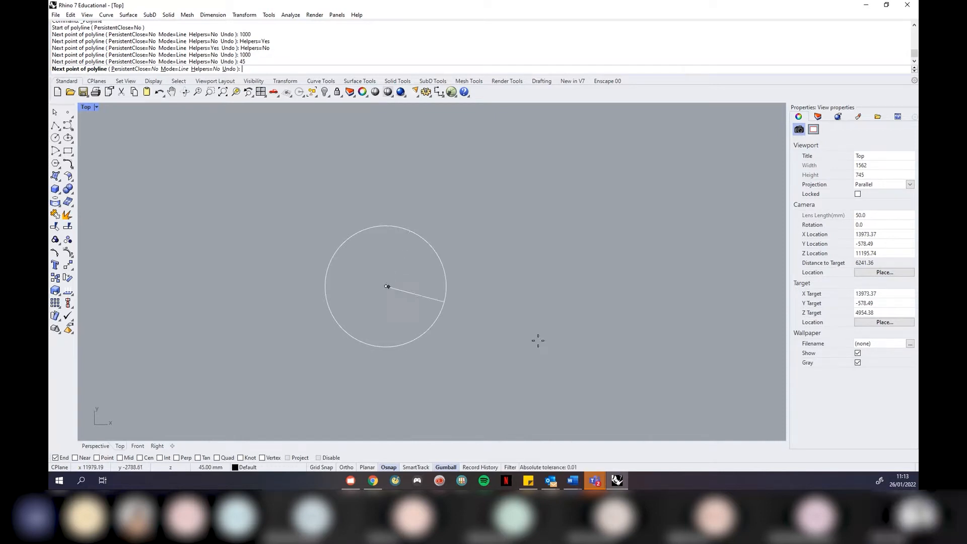
pyautogui.press('Escape')
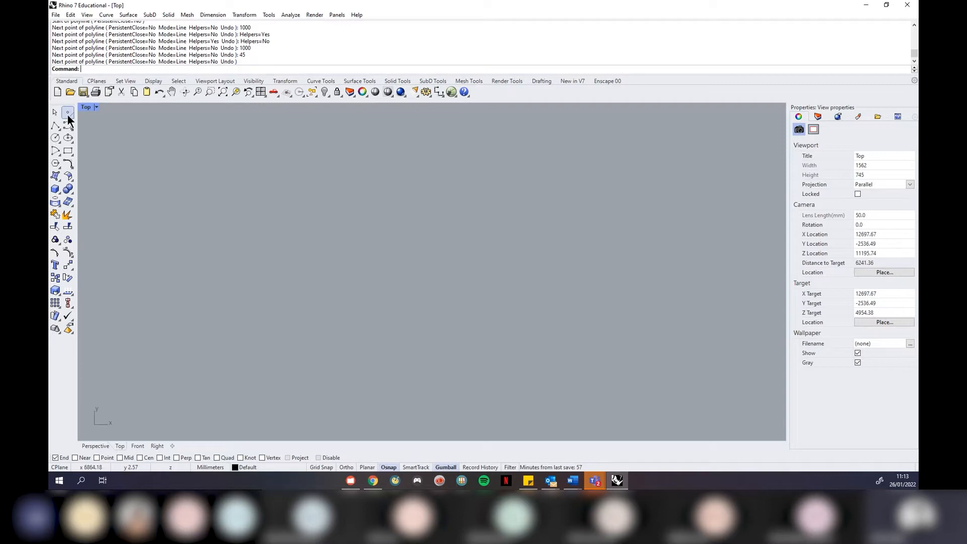
# Draw a 1000 mm vertical line using Polyline with Ortho
pyautogui.click(55, 124)
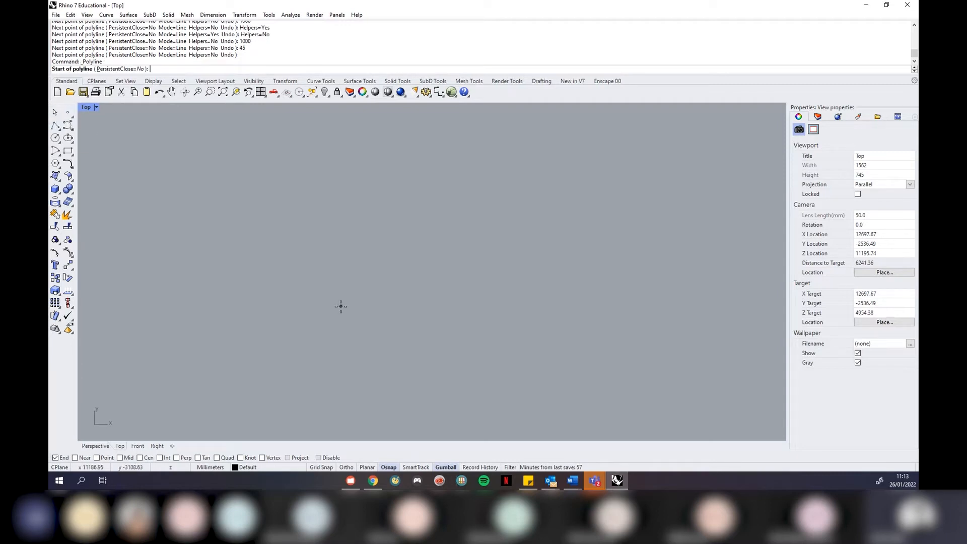
pyautogui.click(357, 282)
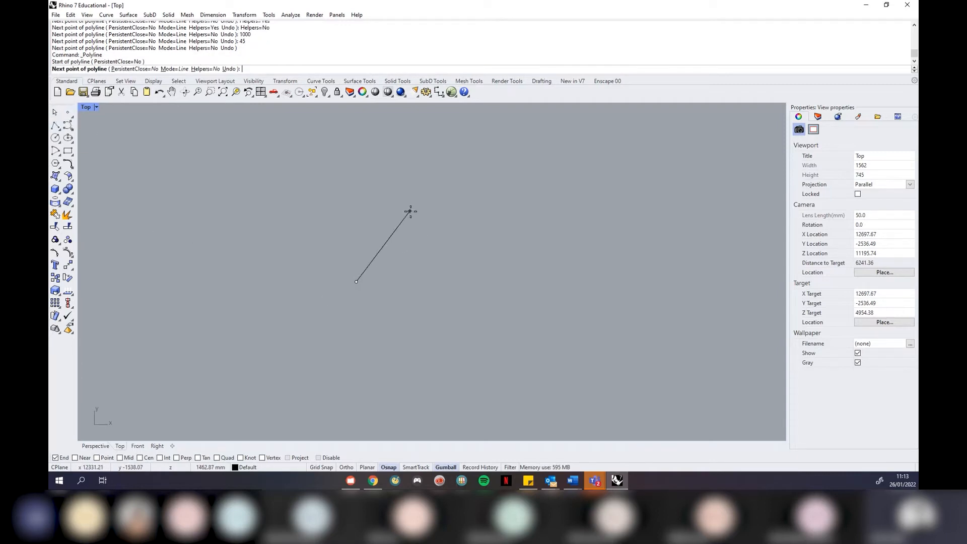
pyautogui.write('1000')
pyautogui.press('Return')
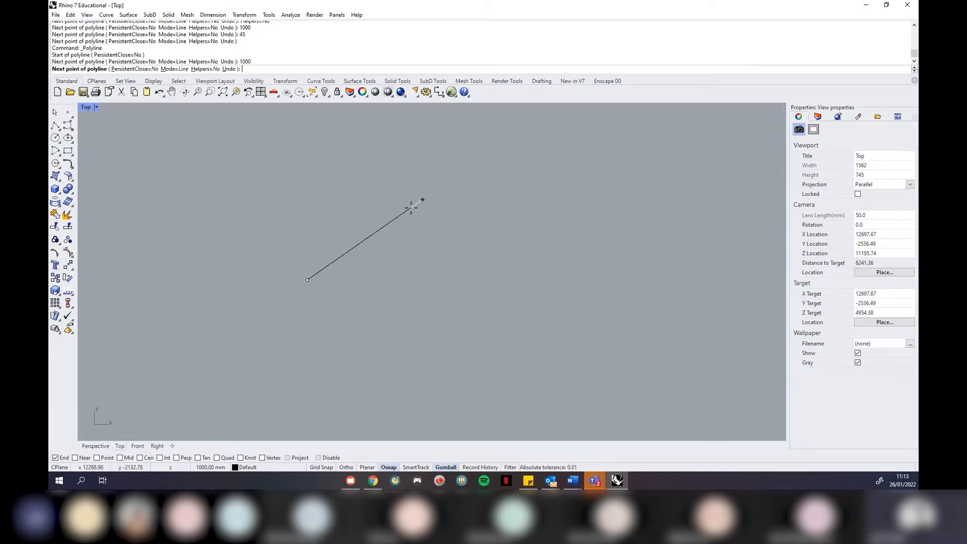
pyautogui.press('F8')
pyautogui.click(297, 187)
pyautogui.press('F8')
pyautogui.press('Return')
# Rotate the vertical line 45 degrees about its lower end
pyautogui.click(308, 160)
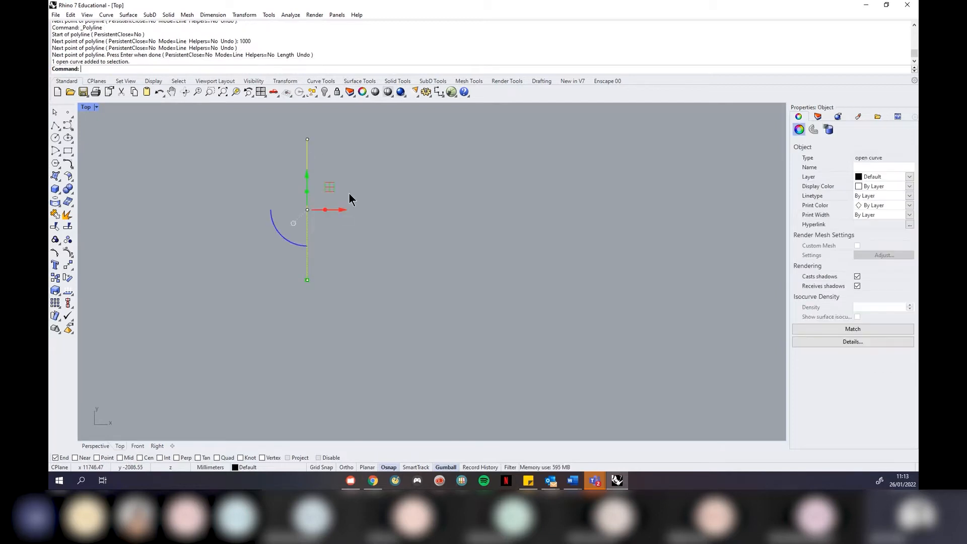
pyautogui.write('rotate')
pyautogui.press('Return')
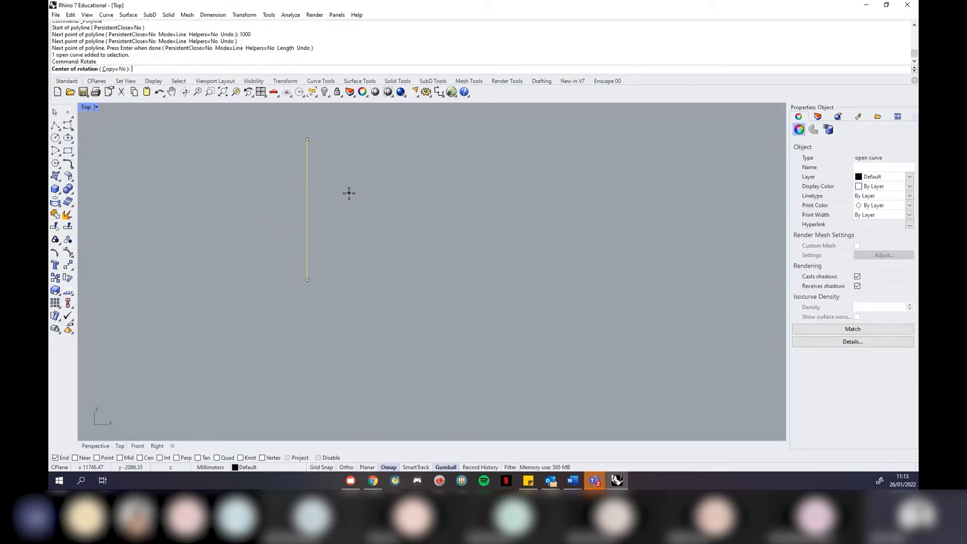
pyautogui.click(307, 280)
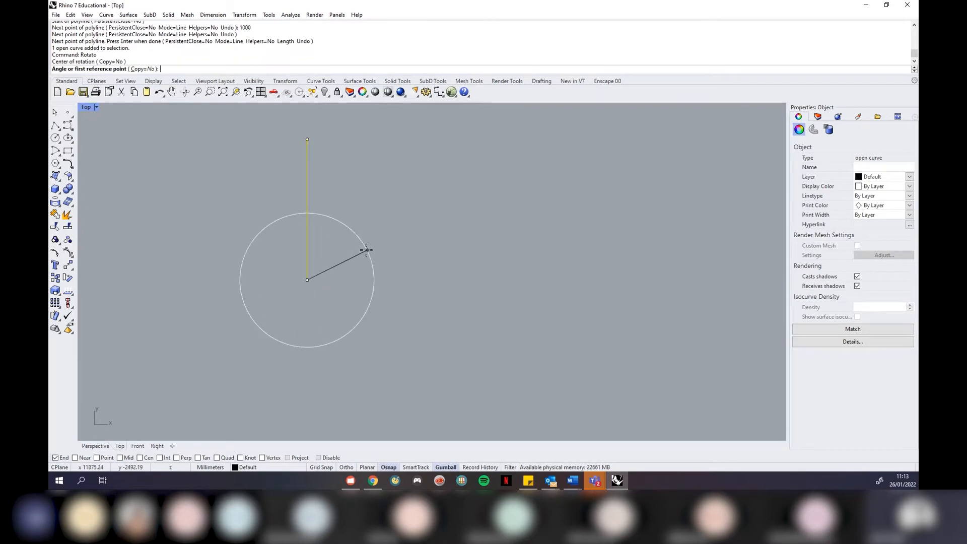
pyautogui.click(365, 248)
pyautogui.write('45')
pyautogui.press('Return')
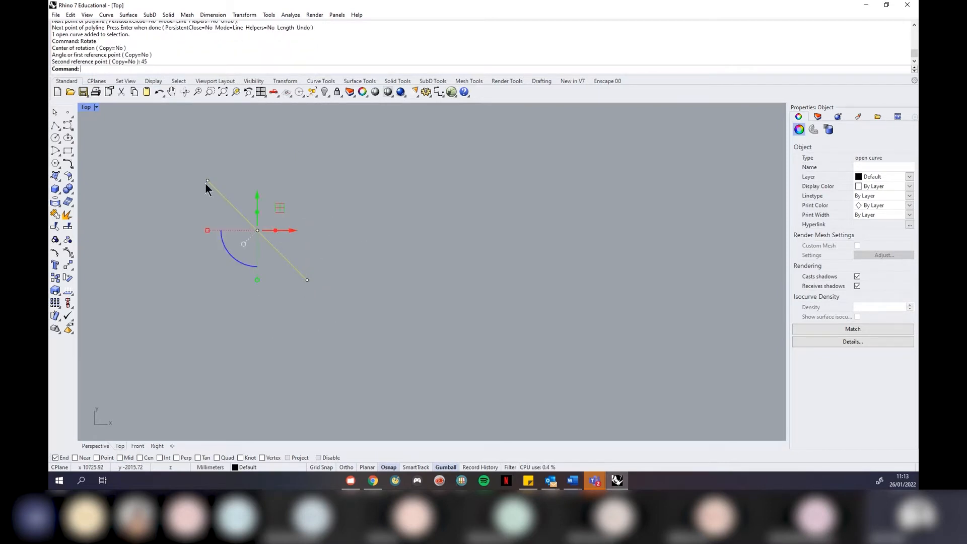
pyautogui.click(403, 292)
pyautogui.scroll(-3, 383, 287)
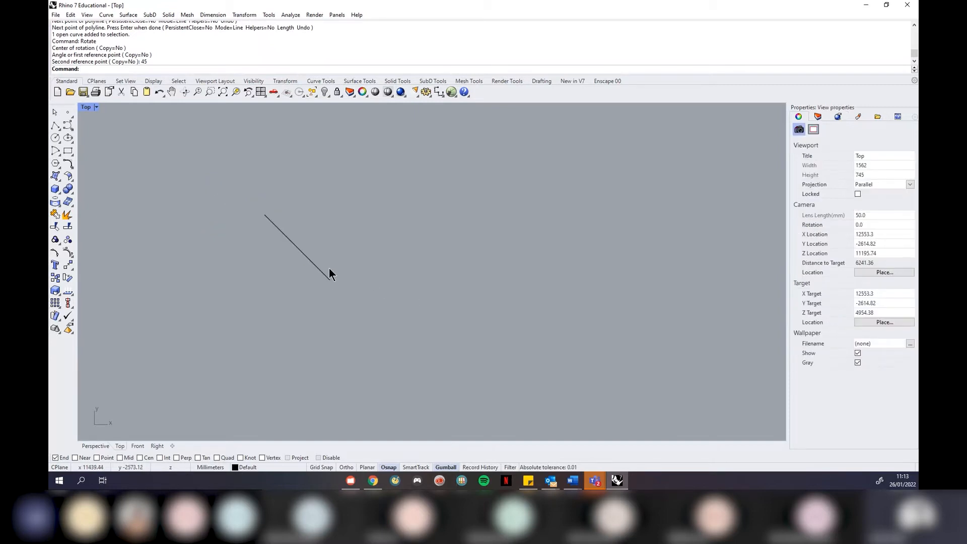
pyautogui.scroll(3, 328, 272)
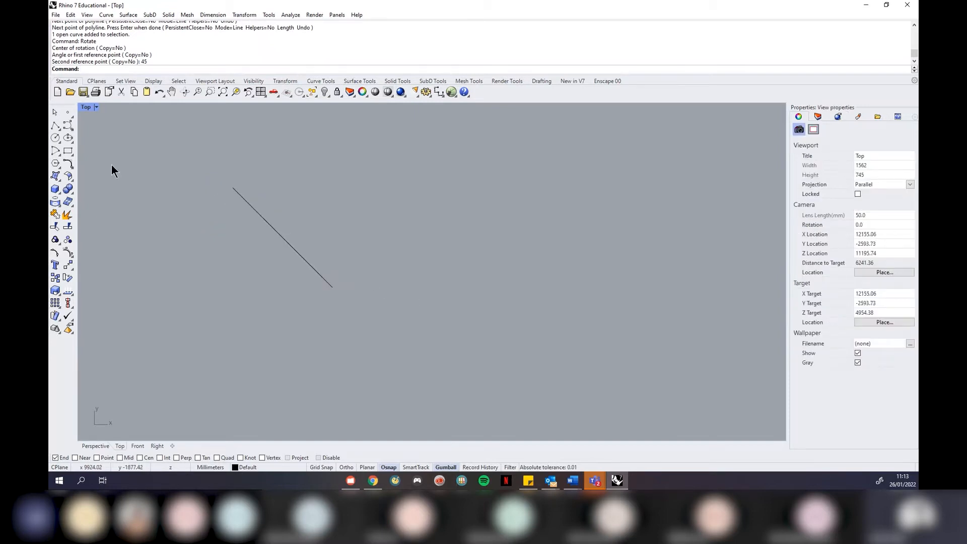
# Sketch an orthogonal polyline from the line's end point, then cancel it unfinished
pyautogui.click(57, 124)
pyautogui.click(233, 187)
pyautogui.press('shift')
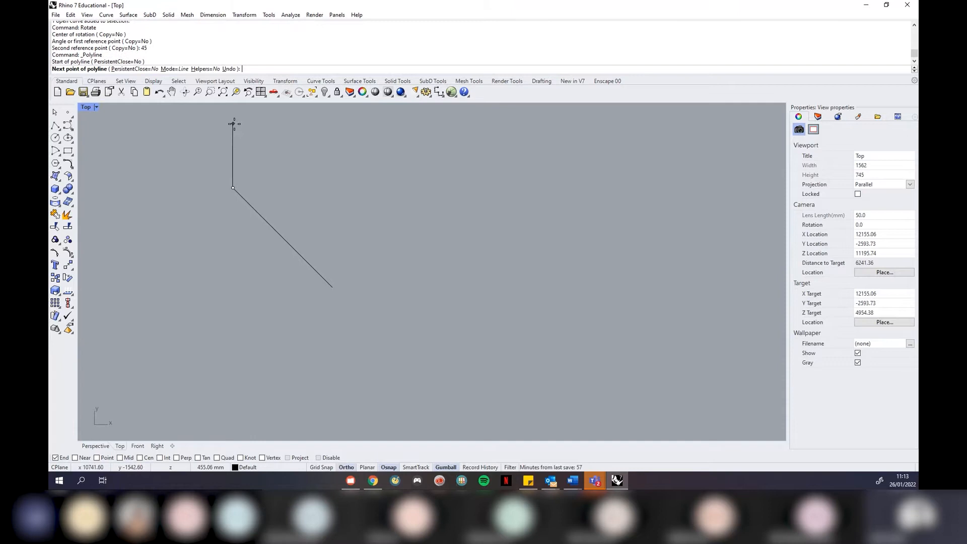
pyautogui.click(233, 123)
pyautogui.click(164, 123)
pyautogui.click(164, 295)
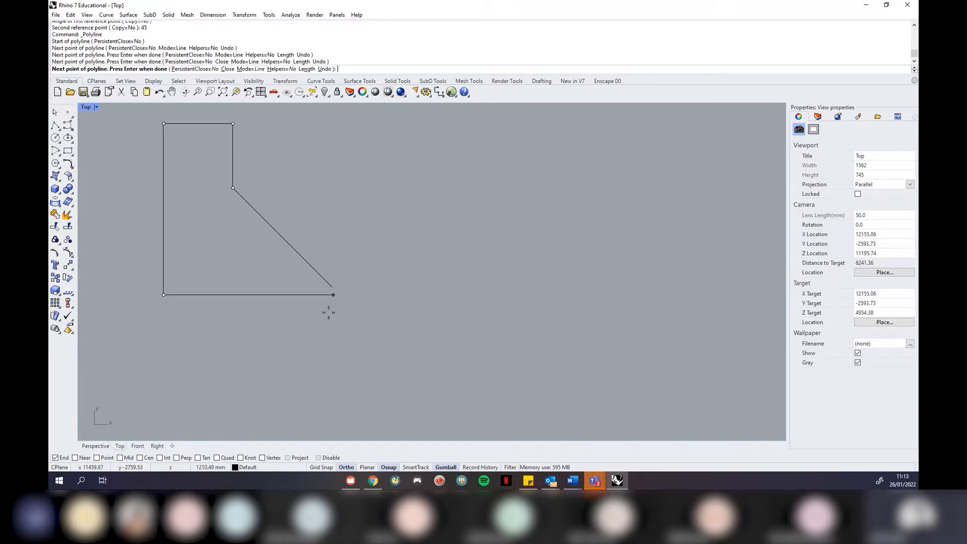
pyautogui.press('Escape')
# Delete the diagonal line so the Top viewport is empty
pyautogui.scroll(-2, 394, 313)
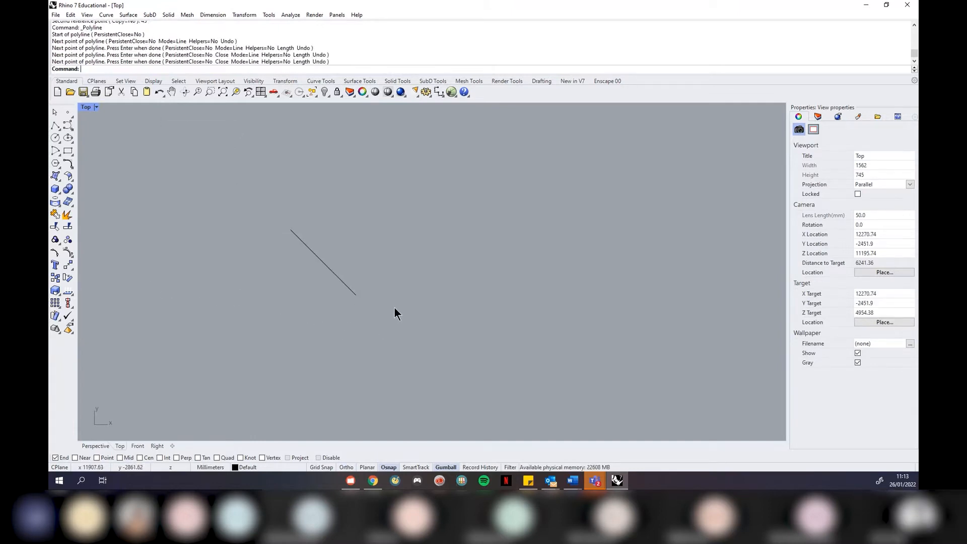
pyautogui.click(336, 275)
pyautogui.press('Delete')
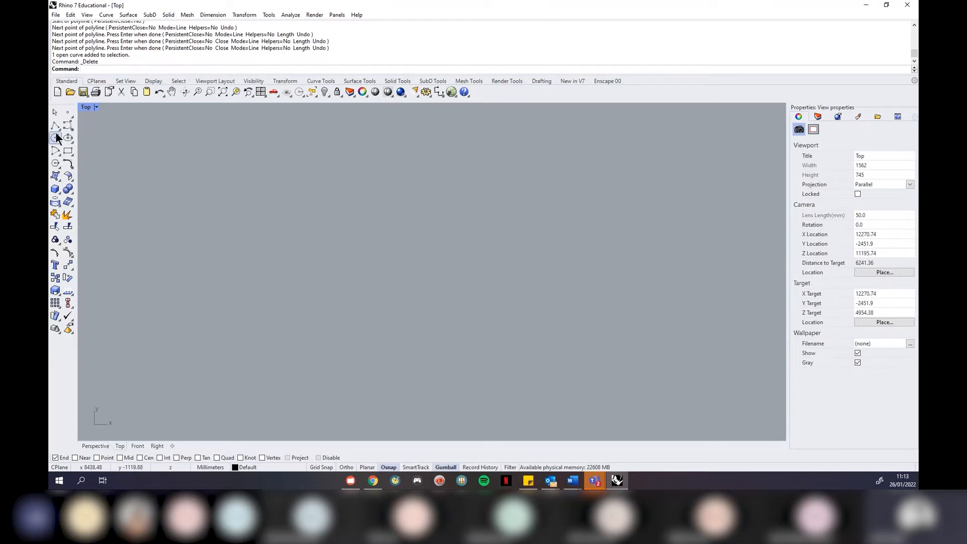
pyautogui.click(56, 125)
pyautogui.click(349, 341)
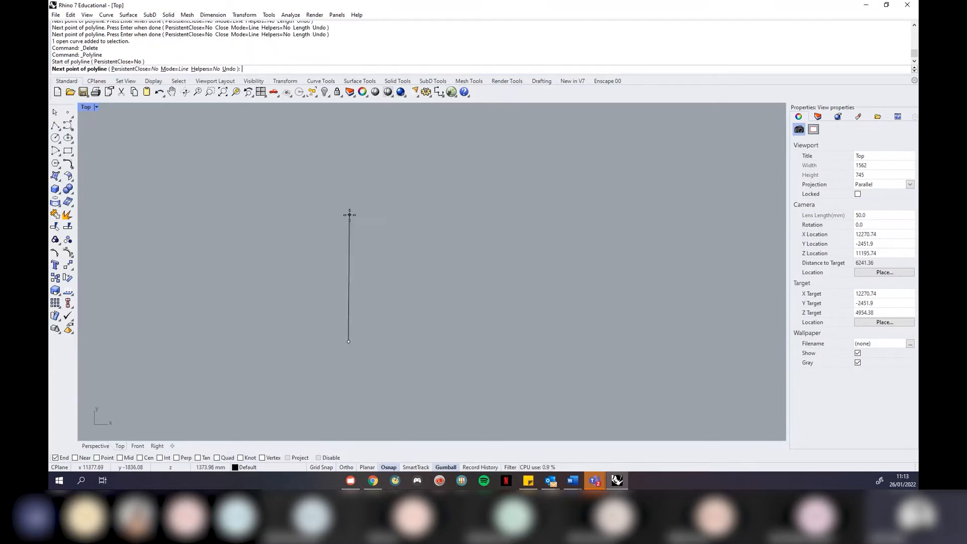
pyautogui.write('10000')
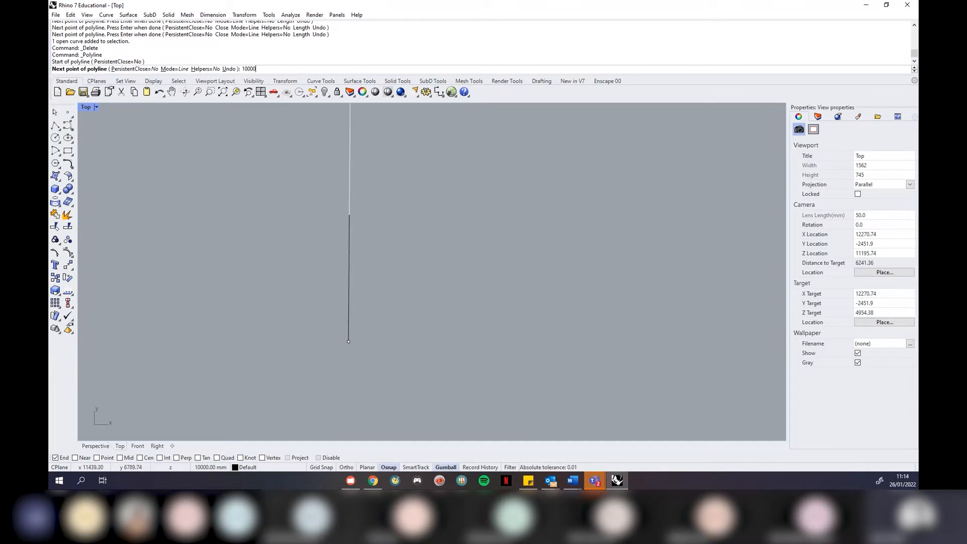
pyautogui.press('BackSpace')
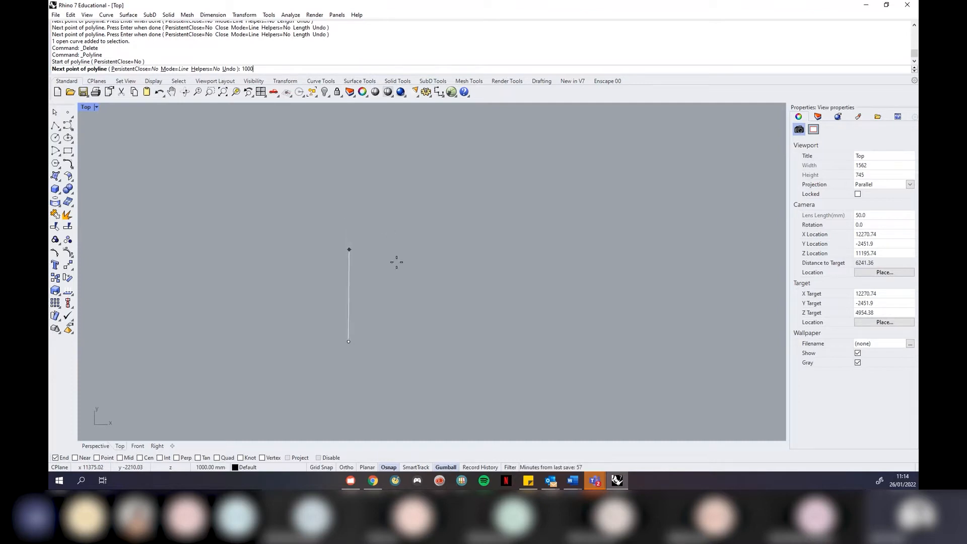
pyautogui.write('4')
pyautogui.press('BackSpace')
pyautogui.press('Return')
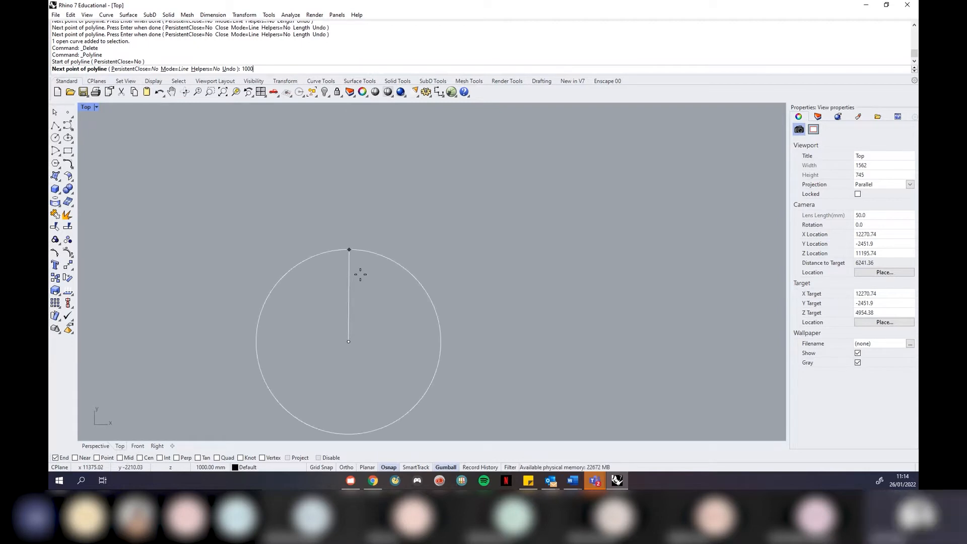
pyautogui.write('4')
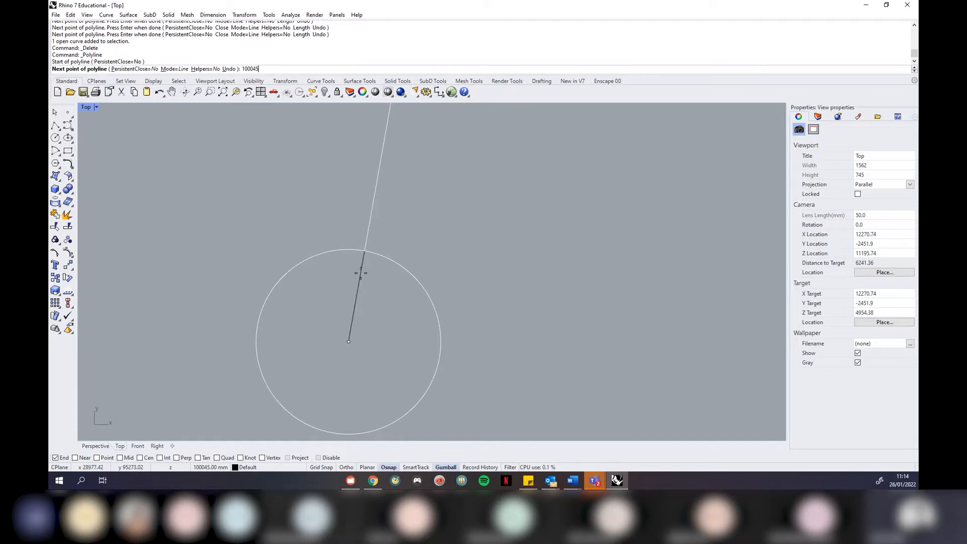
pyautogui.press('BackSpace')
pyautogui.write(',45')
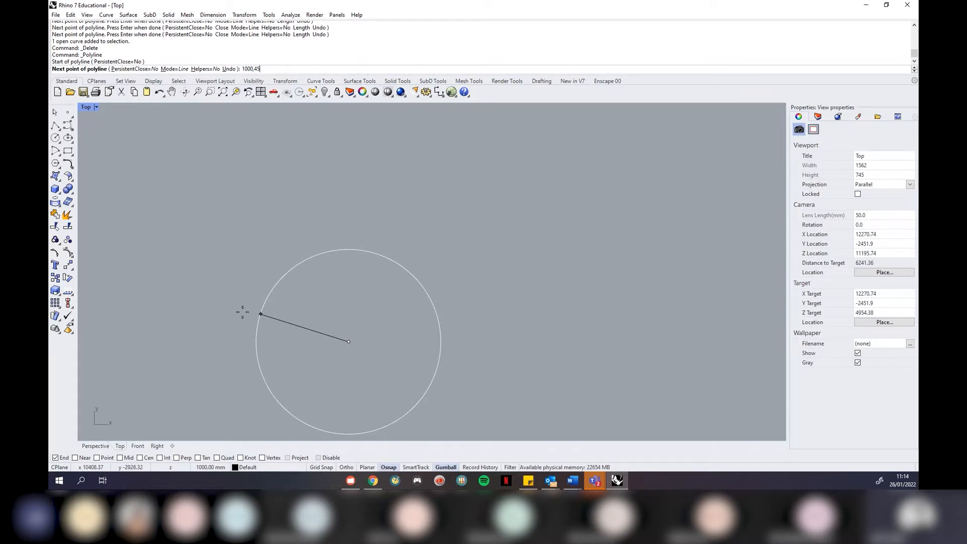
pyautogui.press('BackSpace')
pyautogui.press('BackSpace')
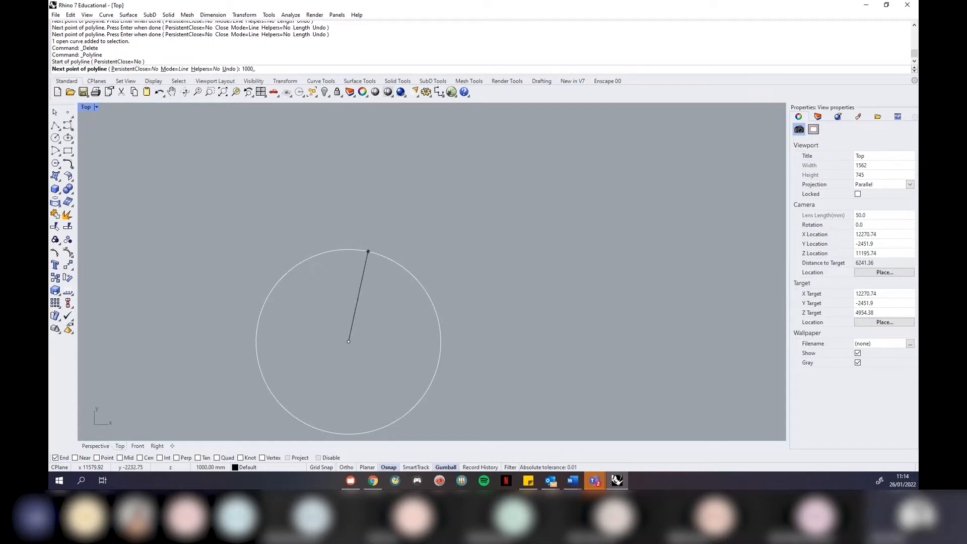
pyautogui.write('45')
pyautogui.press('BackSpace')
pyautogui.write('90')
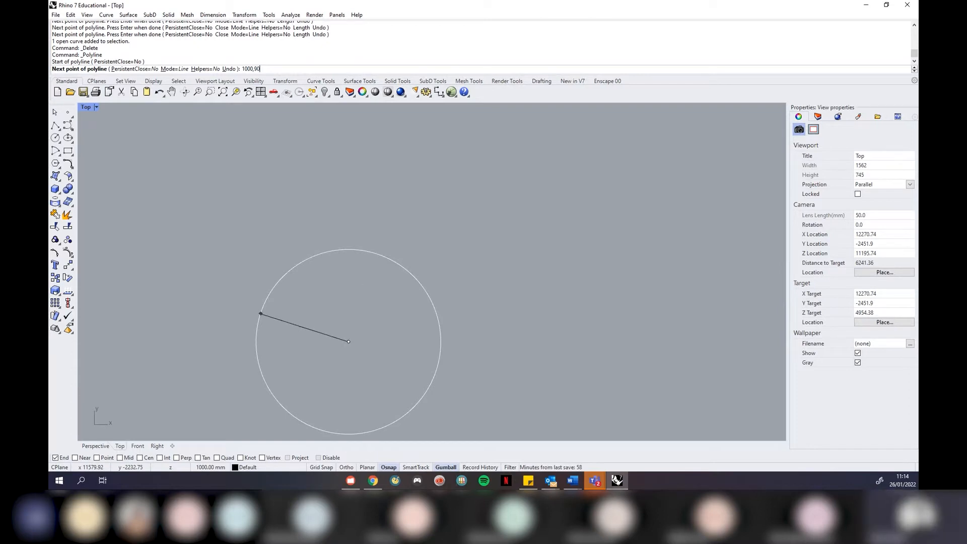
pyautogui.press('Escape')
pyautogui.press('Escape')
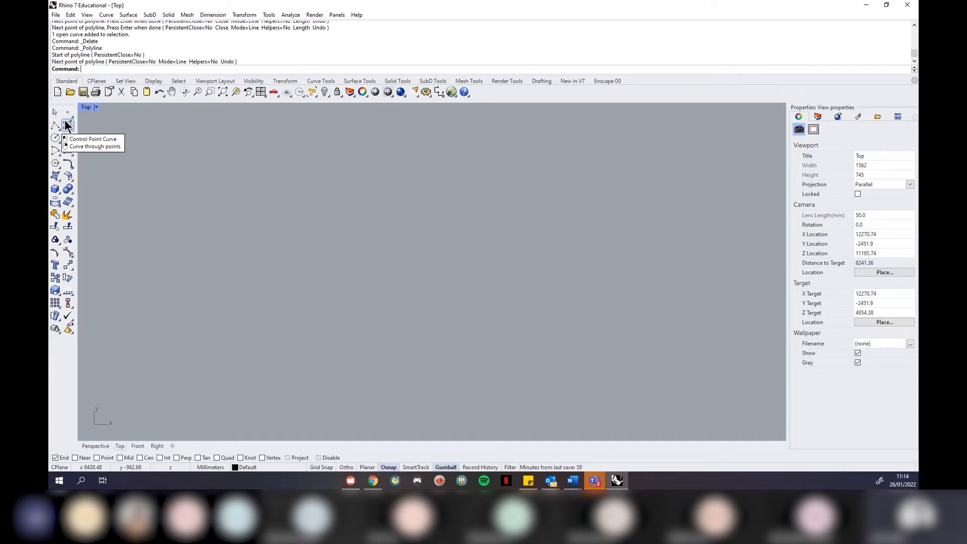
pyautogui.scroll(-3, 406, 205)
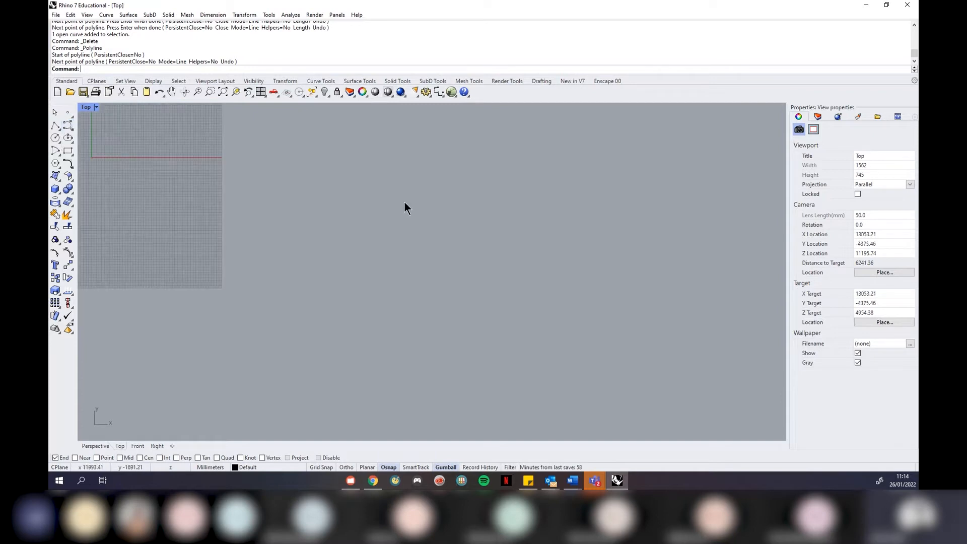
pyautogui.scroll(-2, 335, 296)
pyautogui.scroll(-2, 351, 189)
pyautogui.scroll(2, 351, 189)
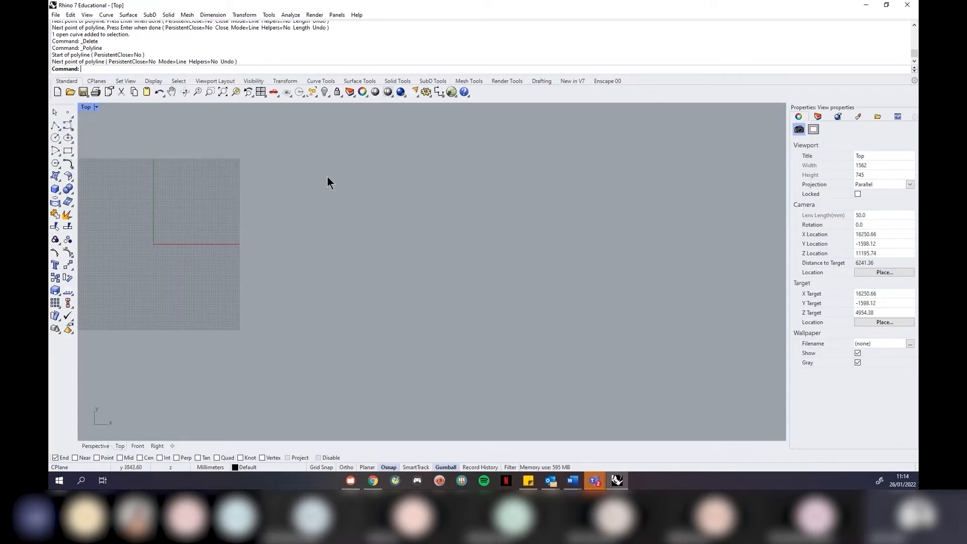
pyautogui.click(67, 126)
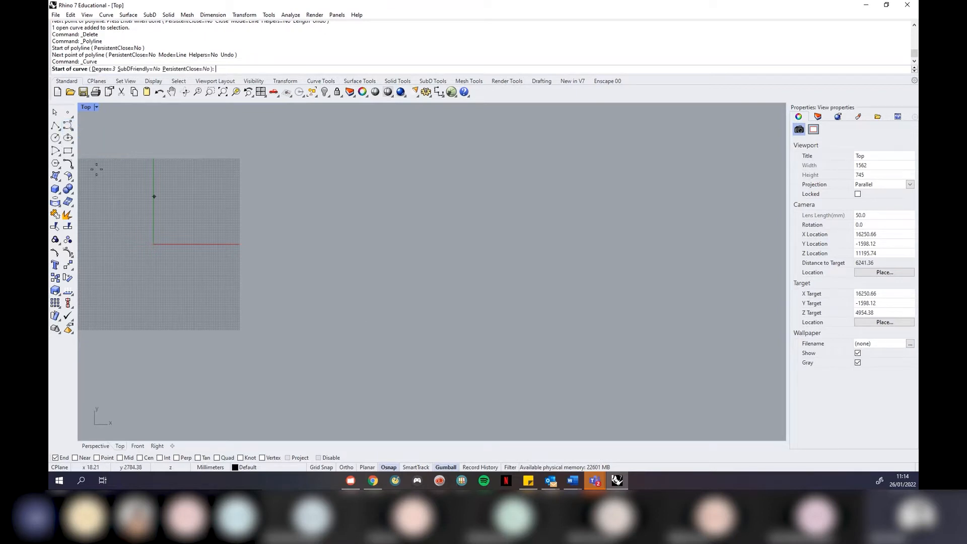
pyautogui.click(344, 339)
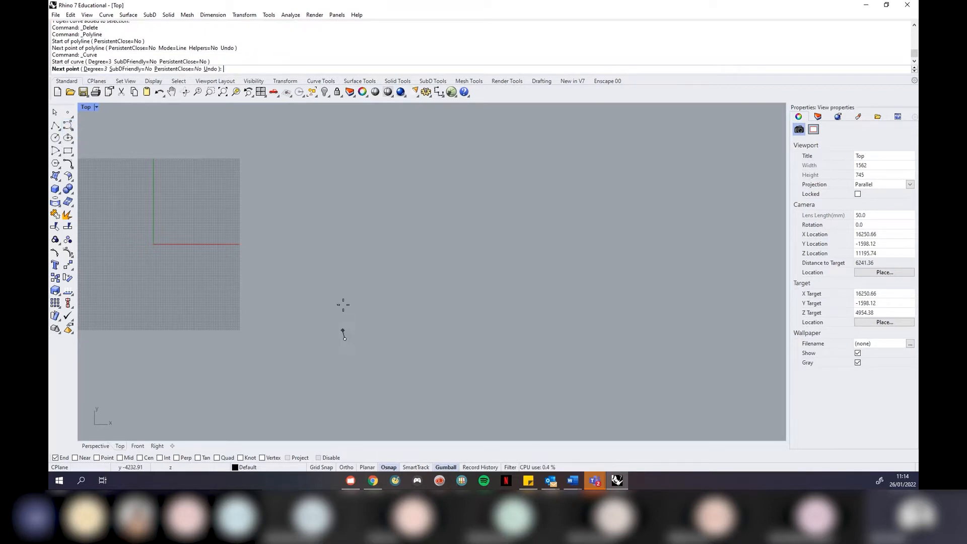
pyautogui.click(334, 192)
pyautogui.click(512, 186)
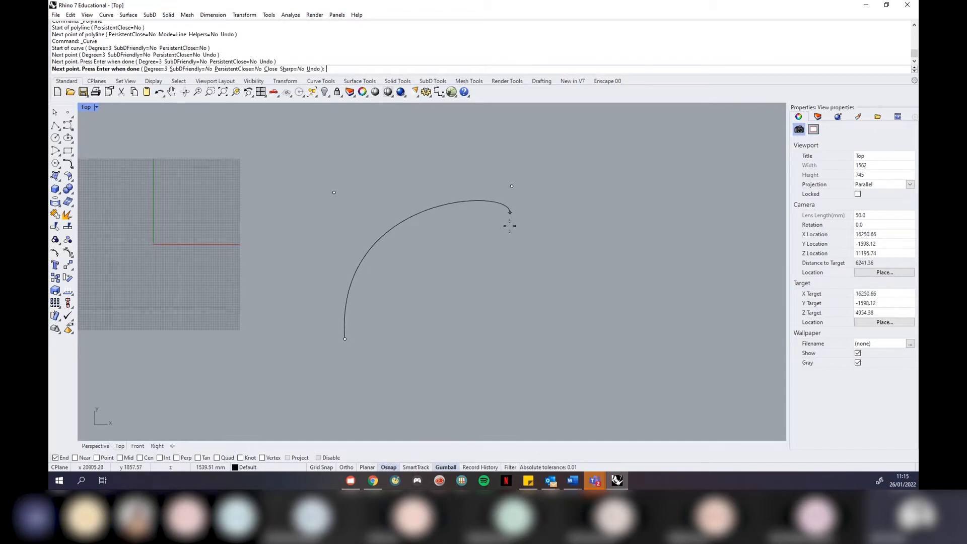
pyautogui.click(446, 384)
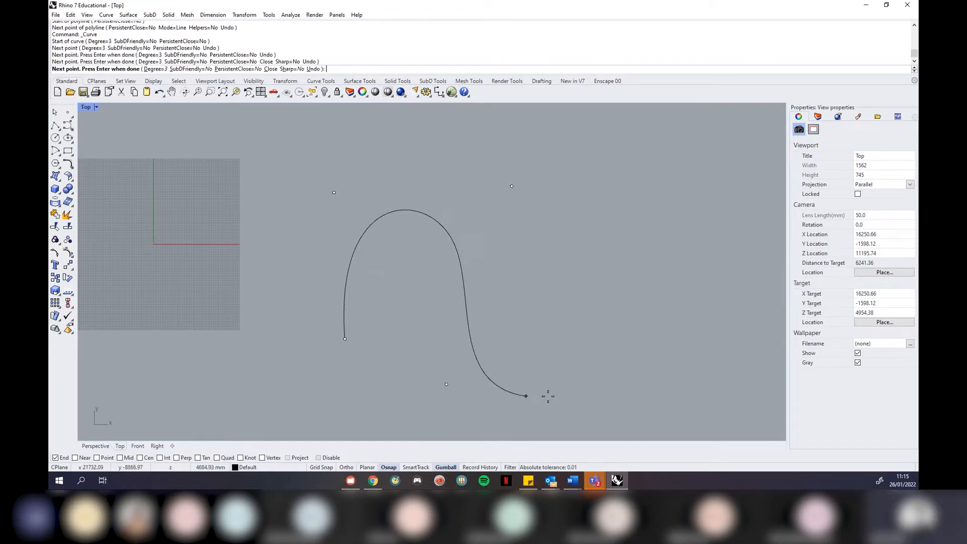
pyautogui.click(681, 408)
pyautogui.click(565, 259)
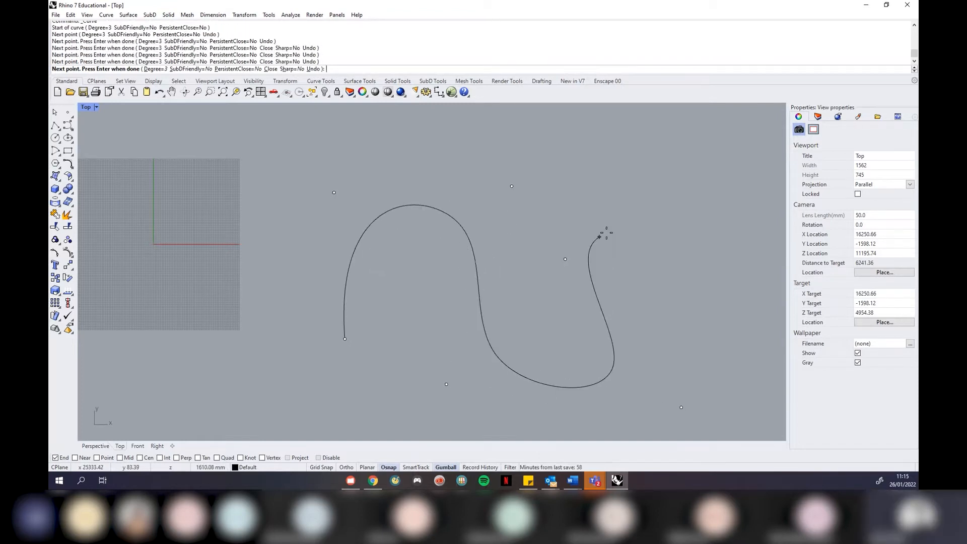
pyautogui.click(689, 190)
pyautogui.press('Return')
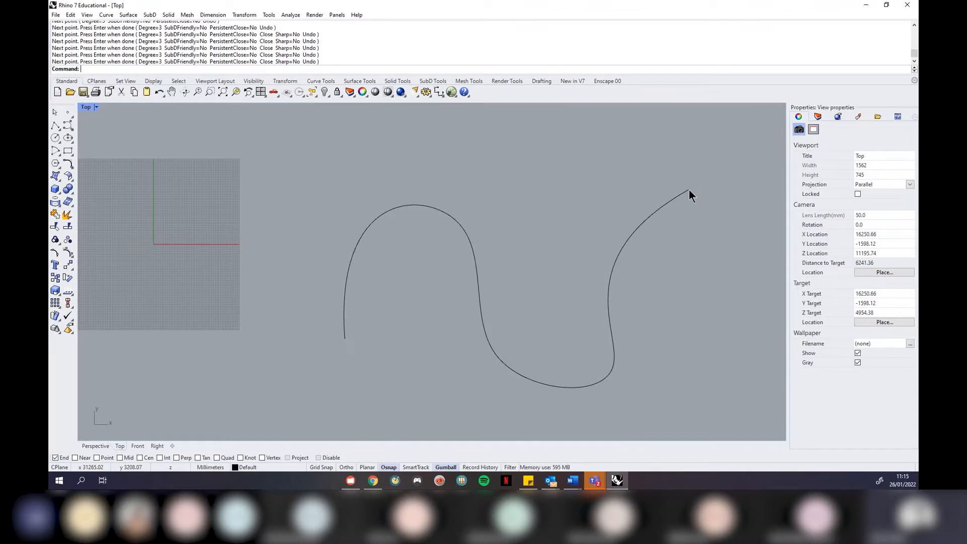
pyautogui.click(654, 212)
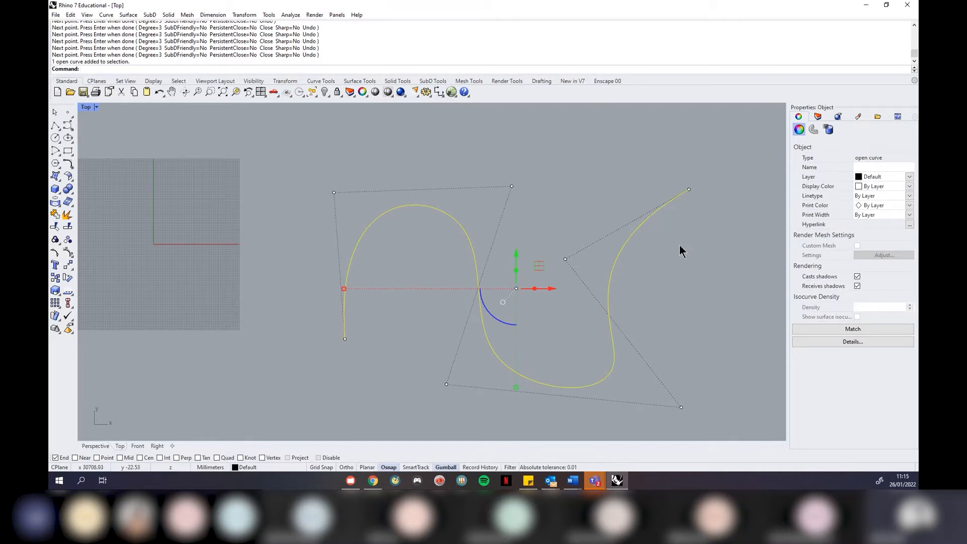
pyautogui.click(685, 265)
pyautogui.click(622, 252)
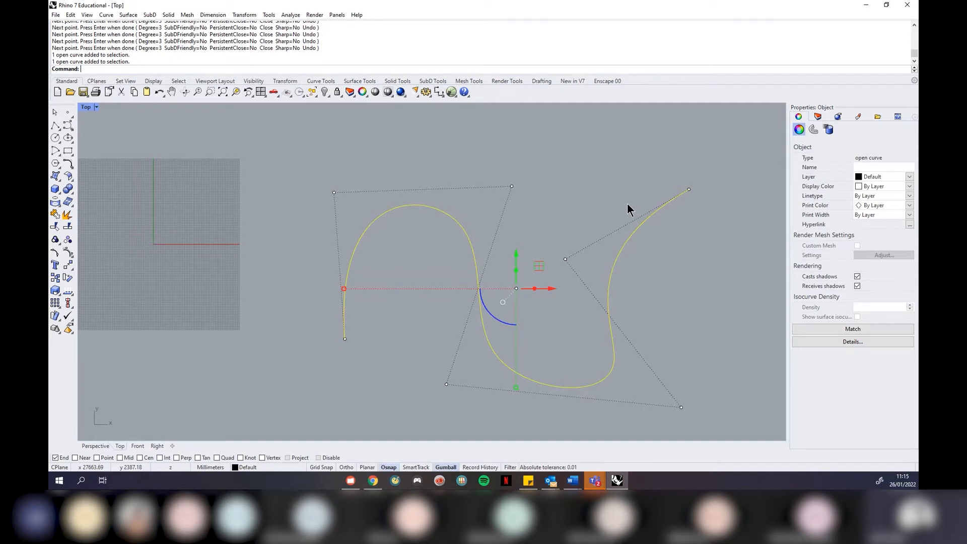
pyautogui.press('Delete')
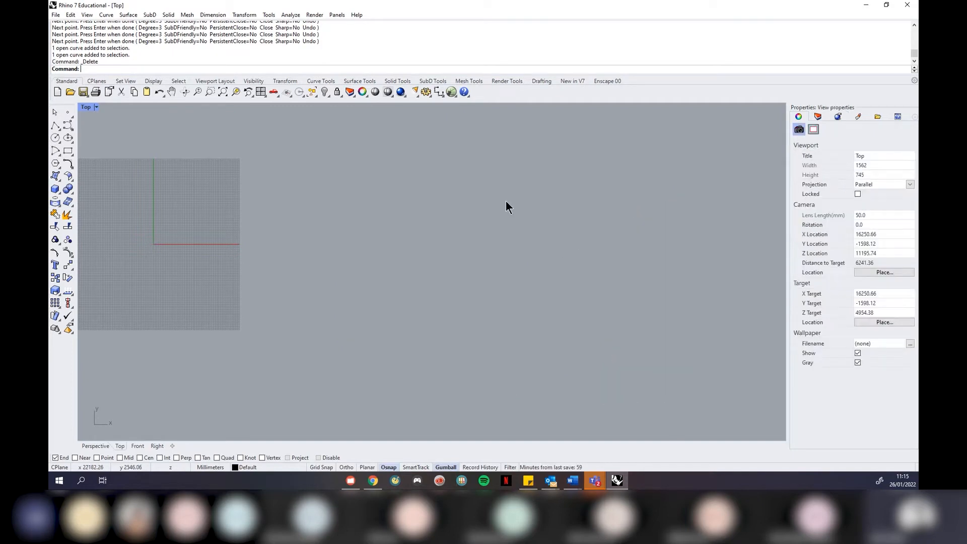
# Draw an interpolated curve through seven picked points forming a long S-shape across the Top view
pyautogui.click(71, 127)
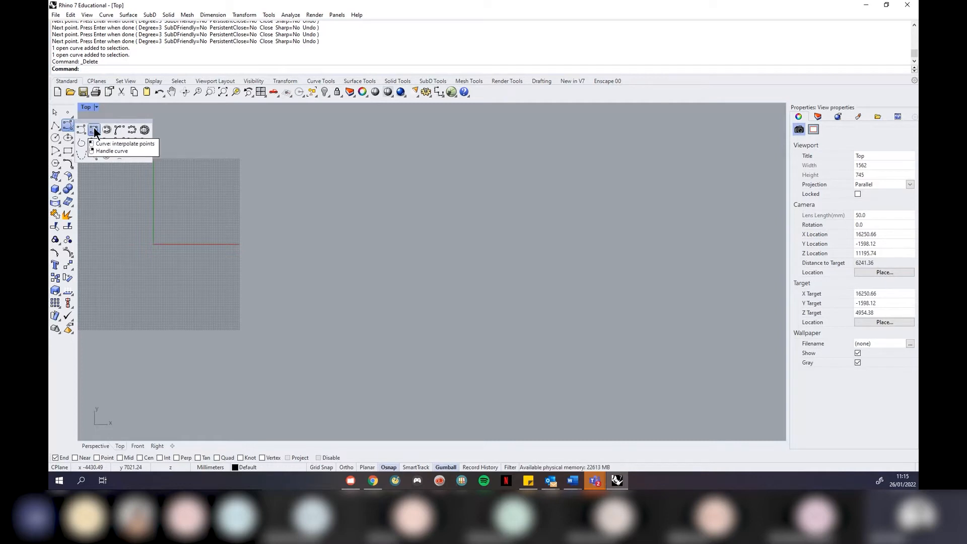
pyautogui.click(67, 127)
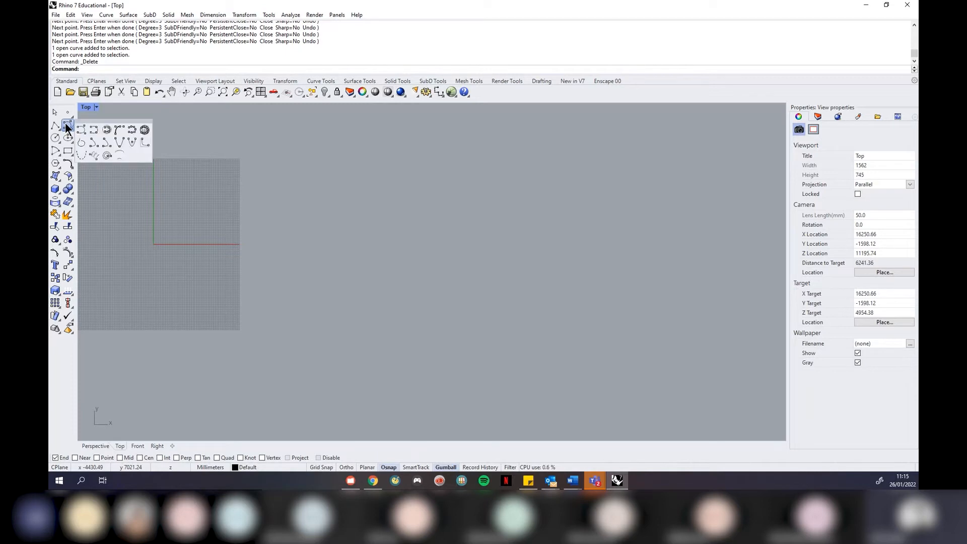
pyautogui.click(94, 131)
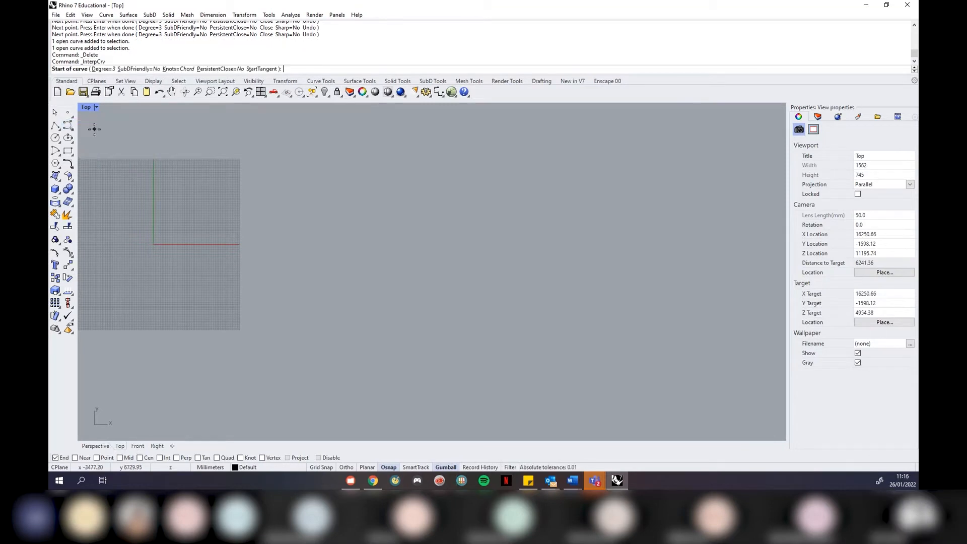
pyautogui.click(306, 304)
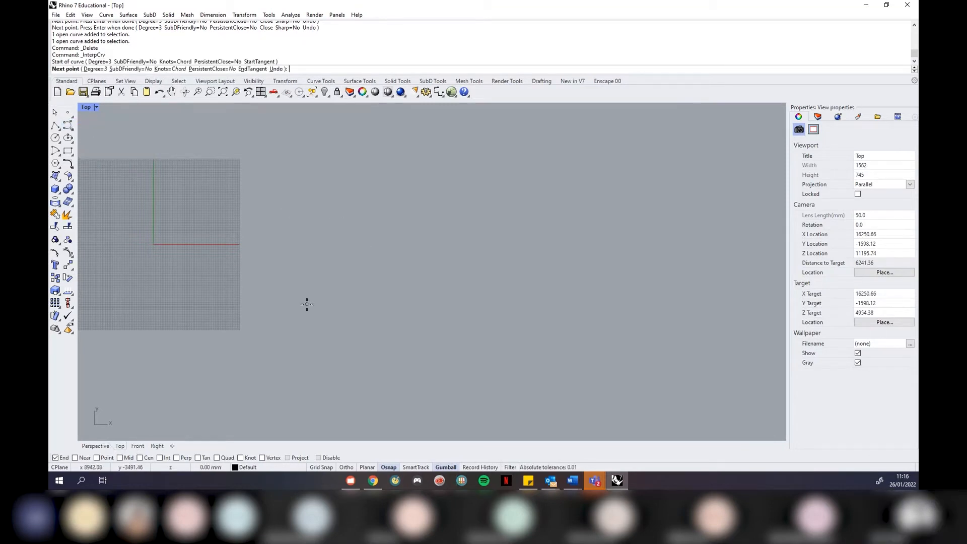
pyautogui.click(305, 186)
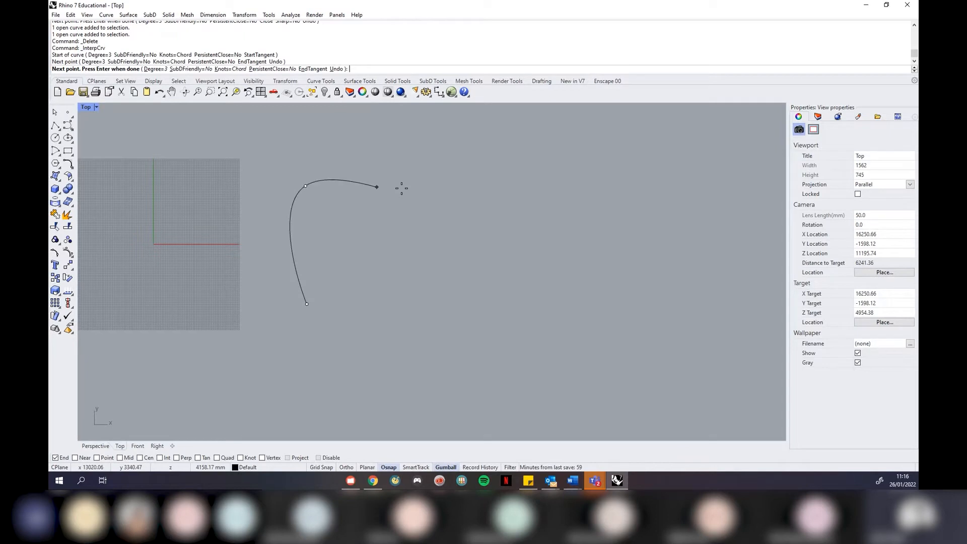
pyautogui.click(473, 198)
pyautogui.click(370, 350)
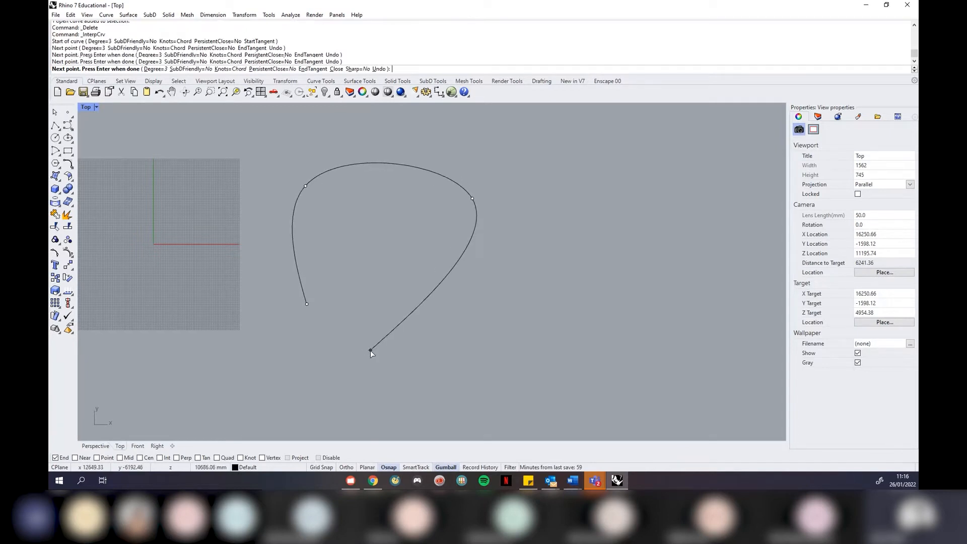
pyautogui.click(562, 406)
pyautogui.click(534, 273)
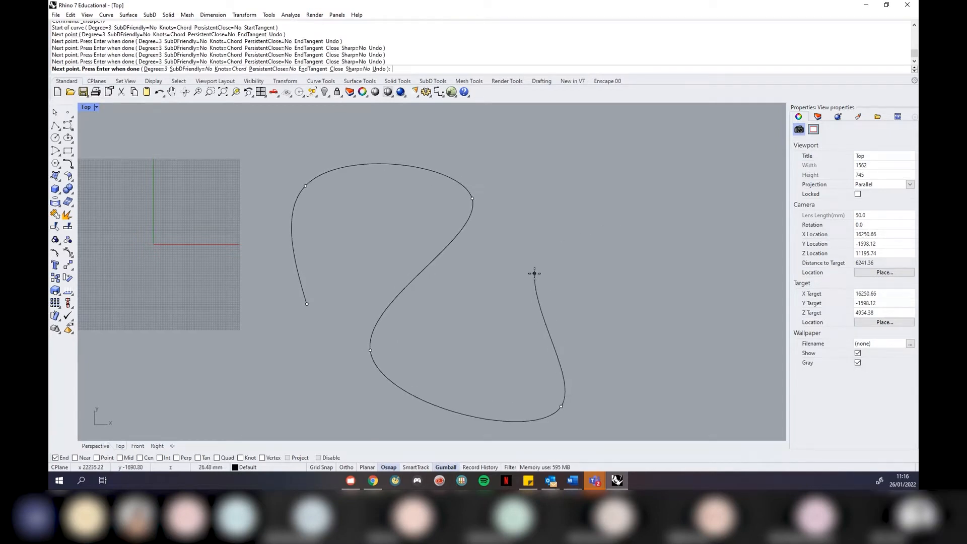
pyautogui.click(683, 227)
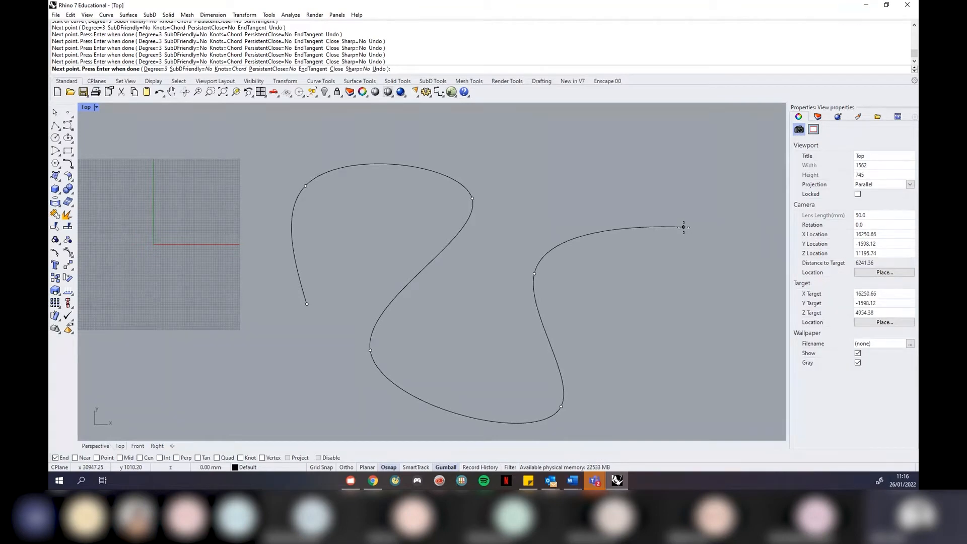
pyautogui.press('Return')
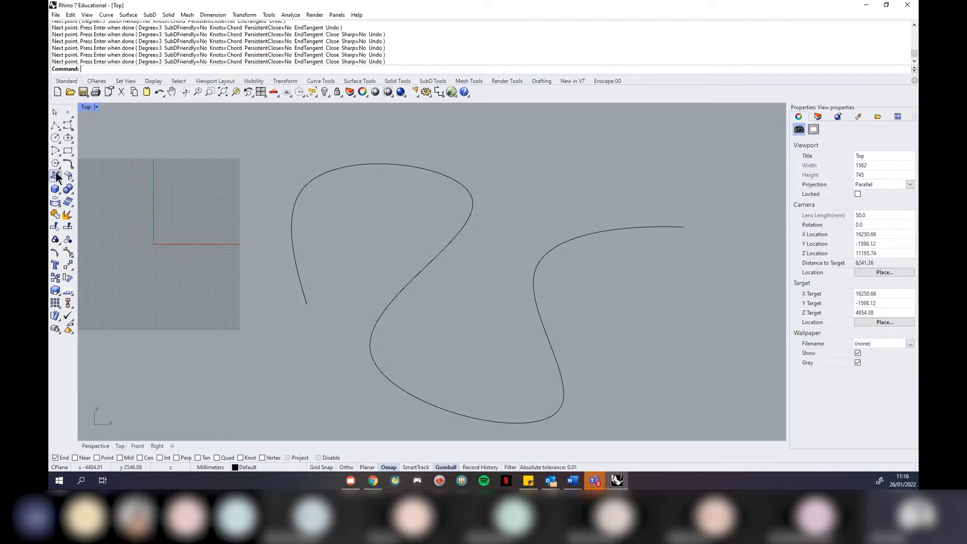
# Draw a small four-point control-point arch inside the grid square
pyautogui.click(68, 123)
pyautogui.click(164, 323)
pyautogui.click(178, 230)
pyautogui.click(251, 263)
pyautogui.click(229, 326)
pyautogui.press('Return')
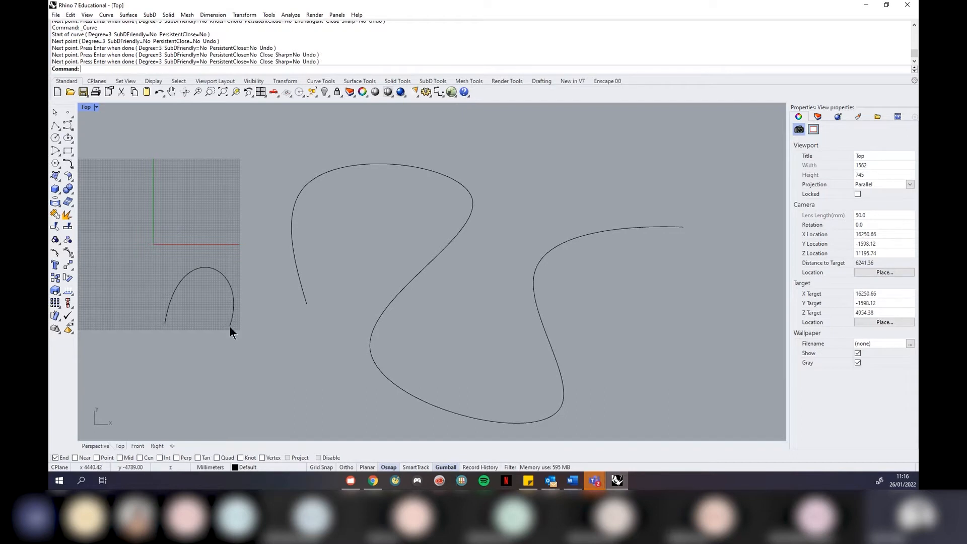
# Draw an eight-point wavy control-point curve to the lower right
pyautogui.click(68, 125)
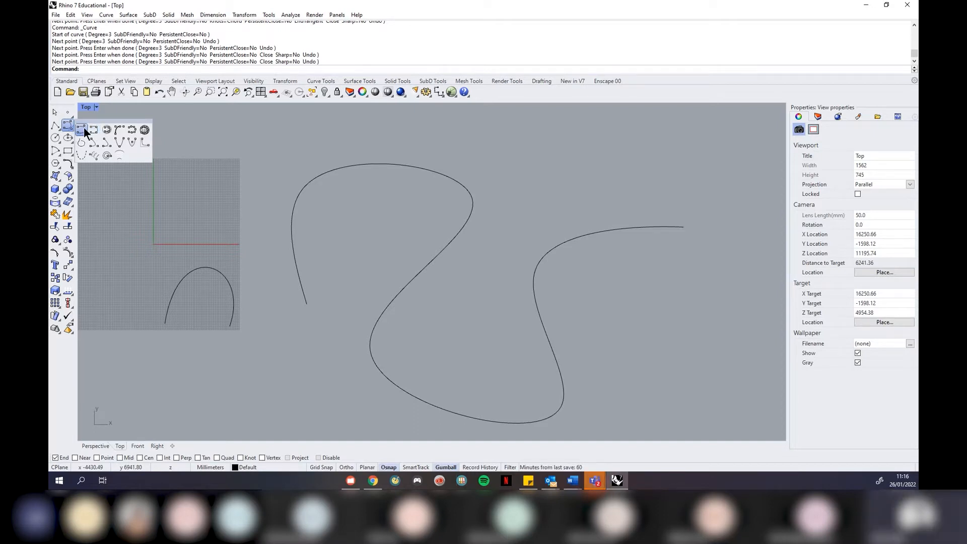
pyautogui.click(82, 133)
pyautogui.scroll(-5, 155, 201)
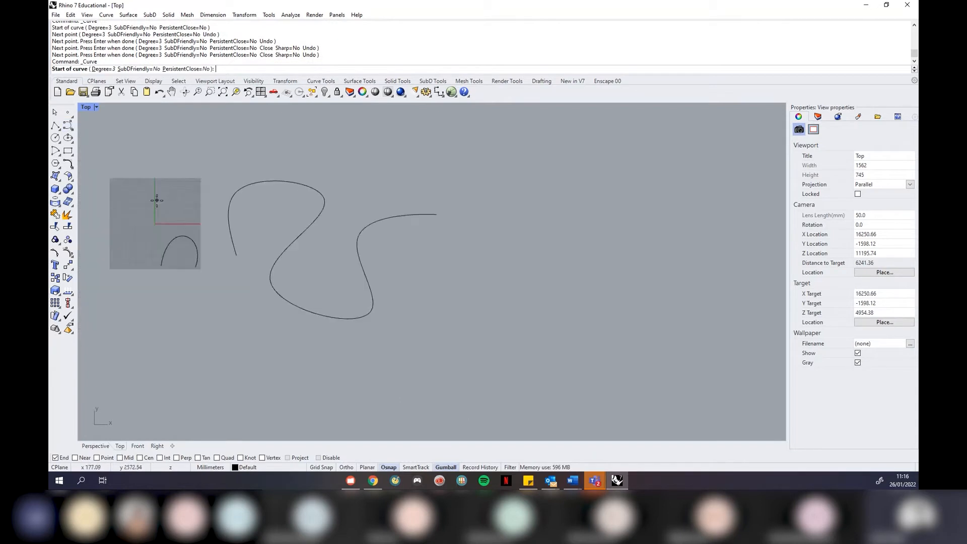
pyautogui.click(546, 362)
pyautogui.click(505, 260)
pyautogui.click(607, 213)
pyautogui.click(606, 327)
pyautogui.click(711, 363)
pyautogui.click(692, 262)
pyautogui.click(757, 263)
pyautogui.click(758, 327)
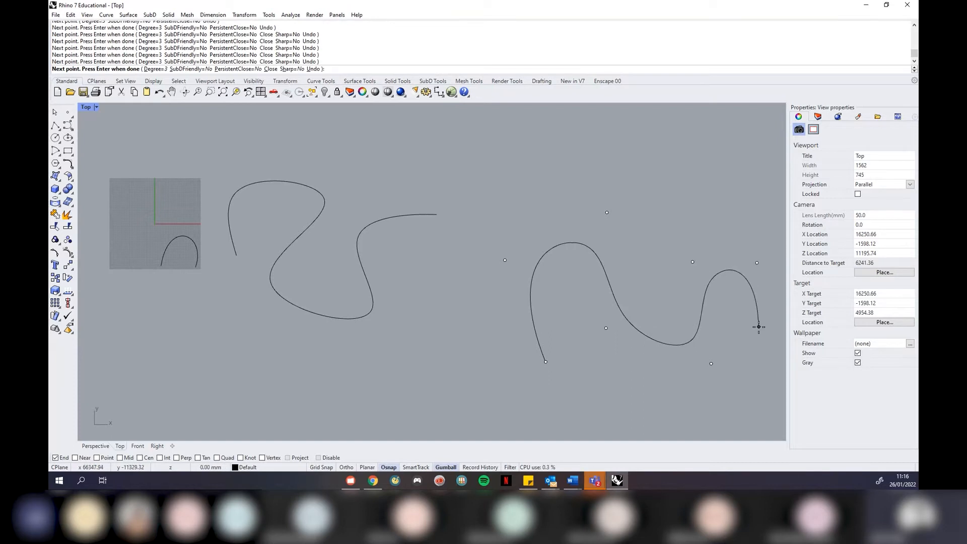
pyautogui.press('Return')
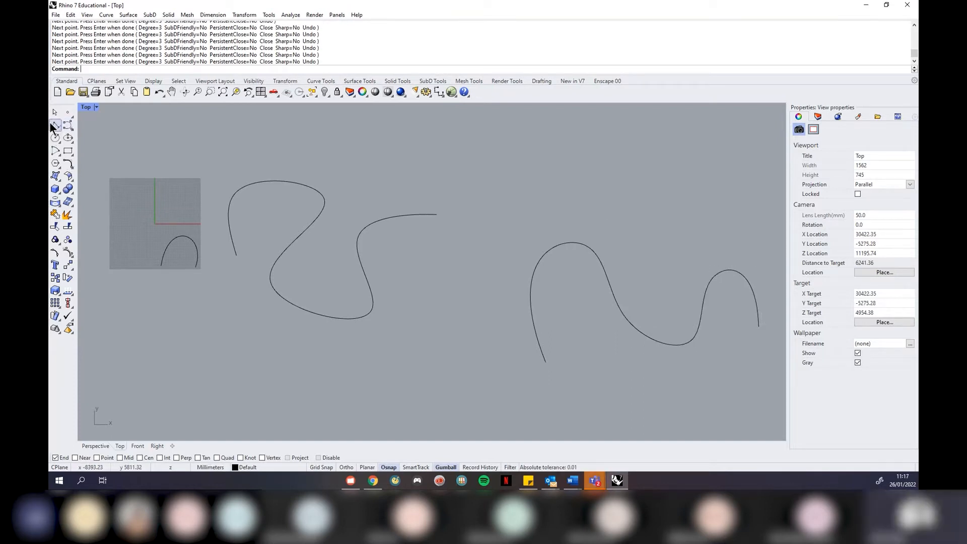
# Draw an Interpolate Points curve through seven points looping across the upper right, above the wave
pyautogui.click(67, 125)
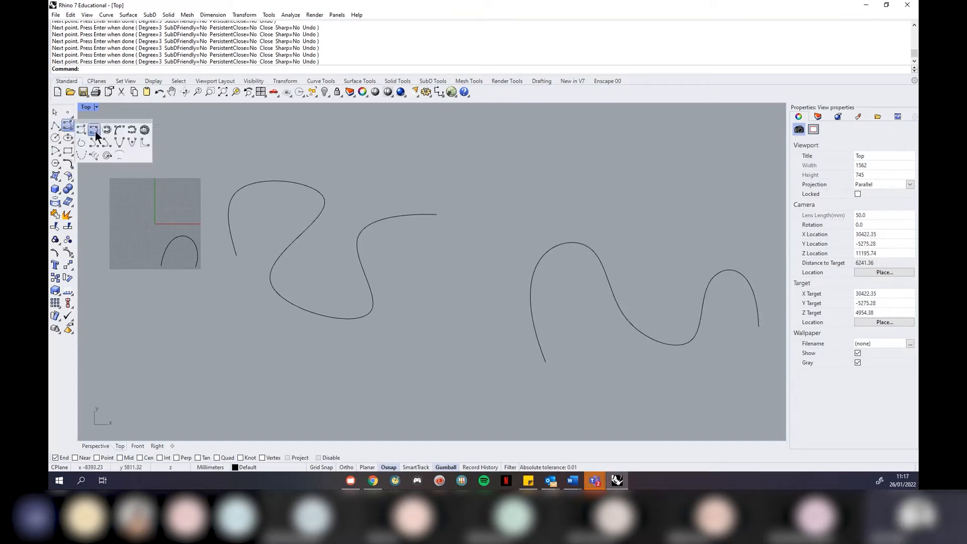
pyautogui.click(93, 132)
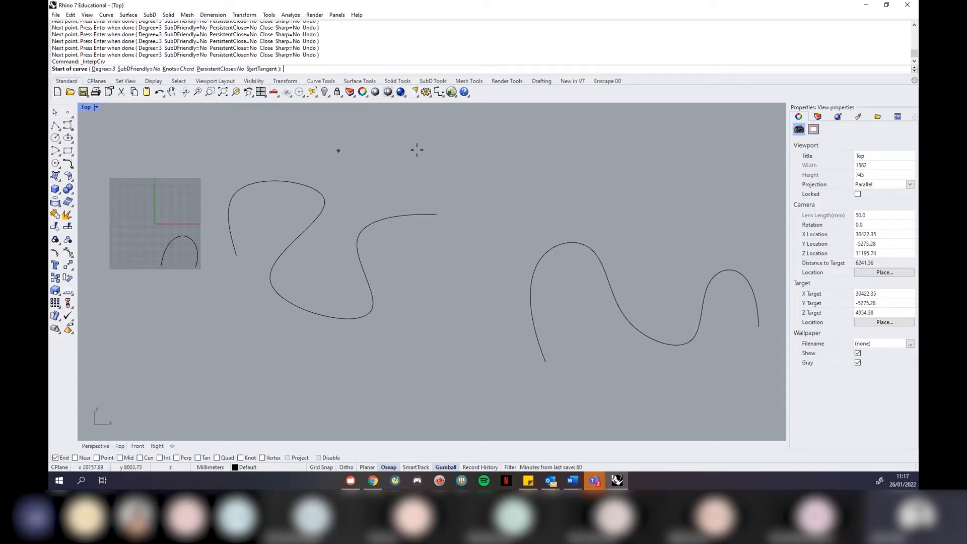
pyautogui.click(511, 232)
pyautogui.click(573, 137)
pyautogui.click(575, 209)
pyautogui.click(671, 214)
pyautogui.click(621, 162)
pyautogui.click(713, 134)
pyautogui.click(730, 192)
pyautogui.press('Return')
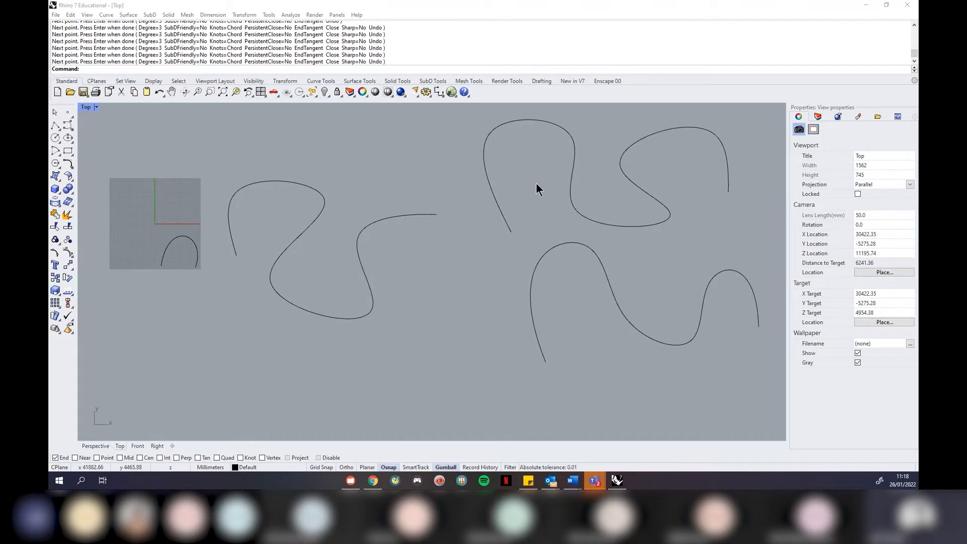
# Reshape the wavy lower-right curve by dragging one of its control points with the gumball
pyautogui.scroll(-4, 642, 201)
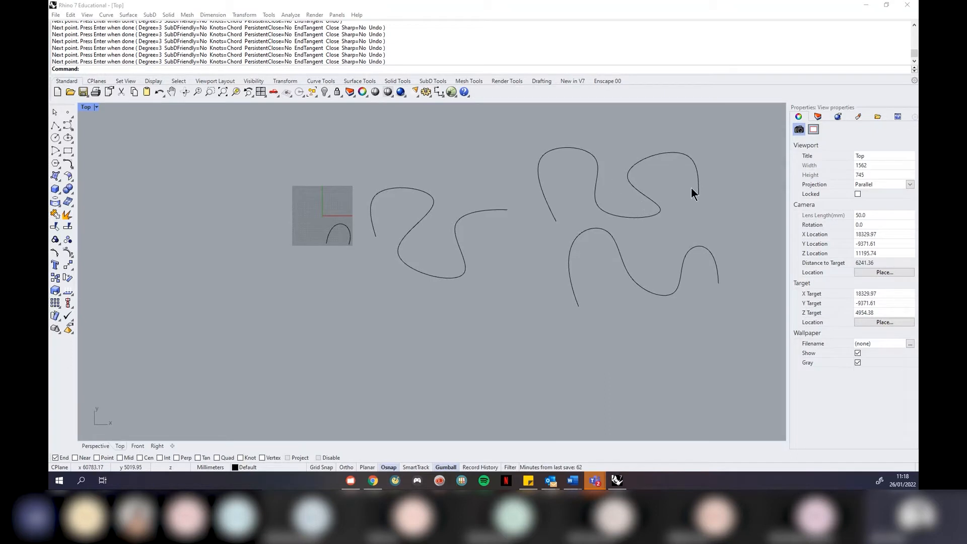
pyautogui.scroll(2, 699, 190)
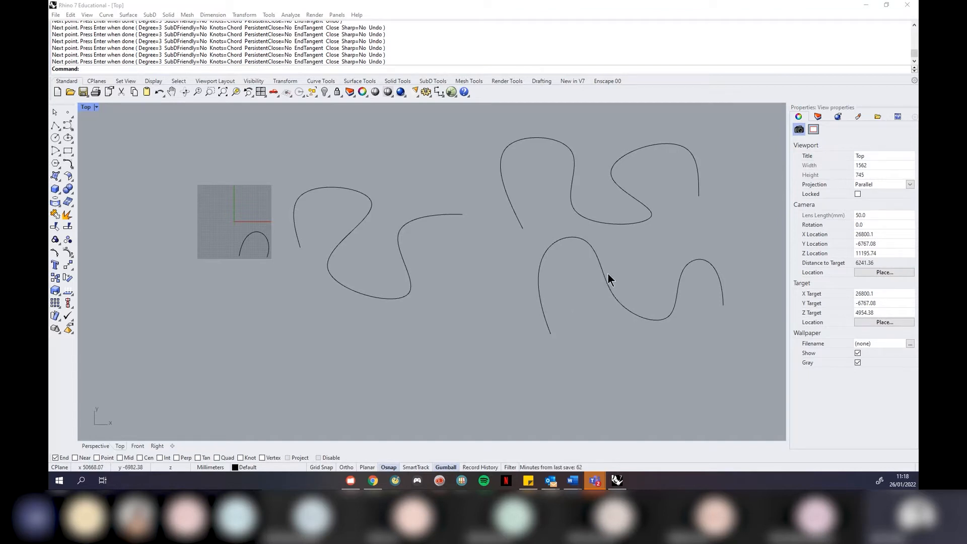
pyautogui.scroll(2, 618, 259)
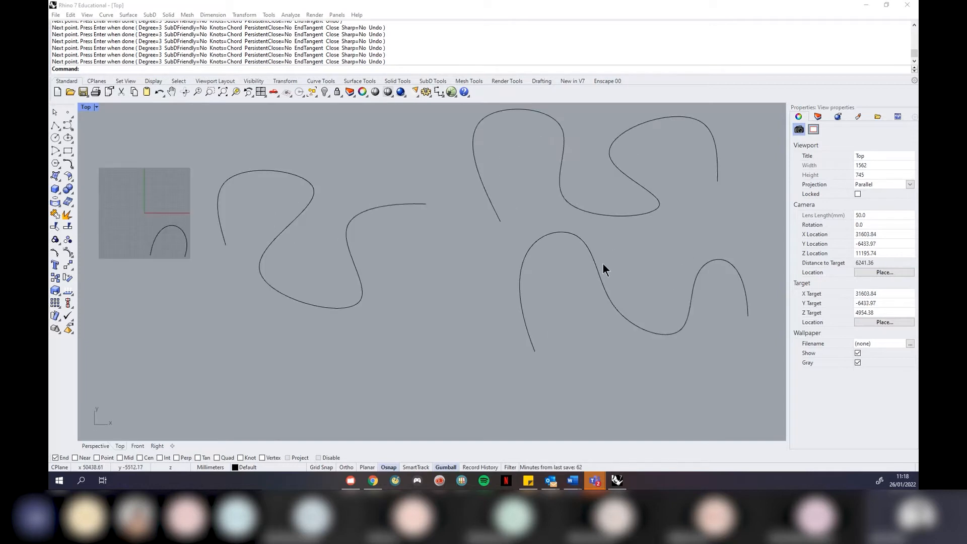
pyautogui.click(592, 260)
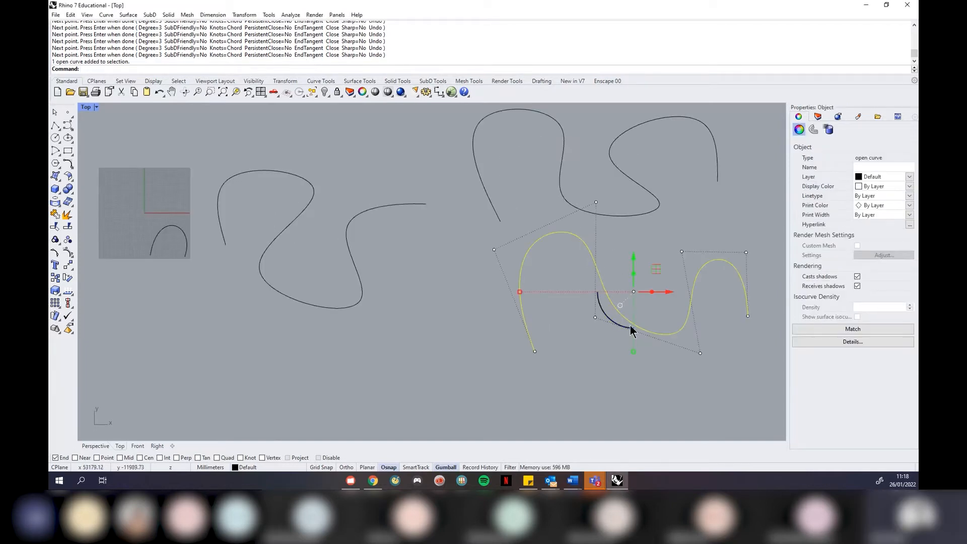
pyautogui.scroll(2, 756, 295)
pyautogui.scroll(-2, 459, 255)
pyautogui.scroll(2, 691, 319)
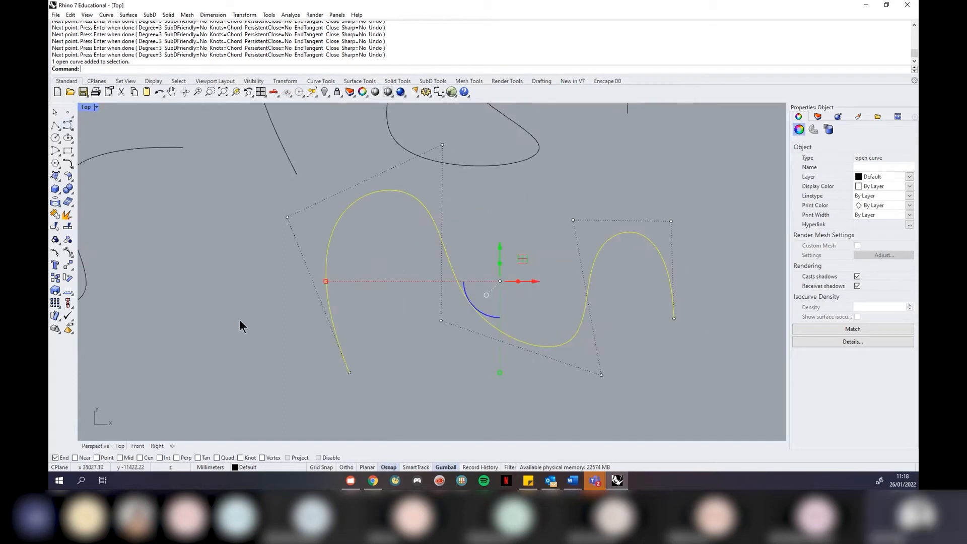
pyautogui.click(288, 218)
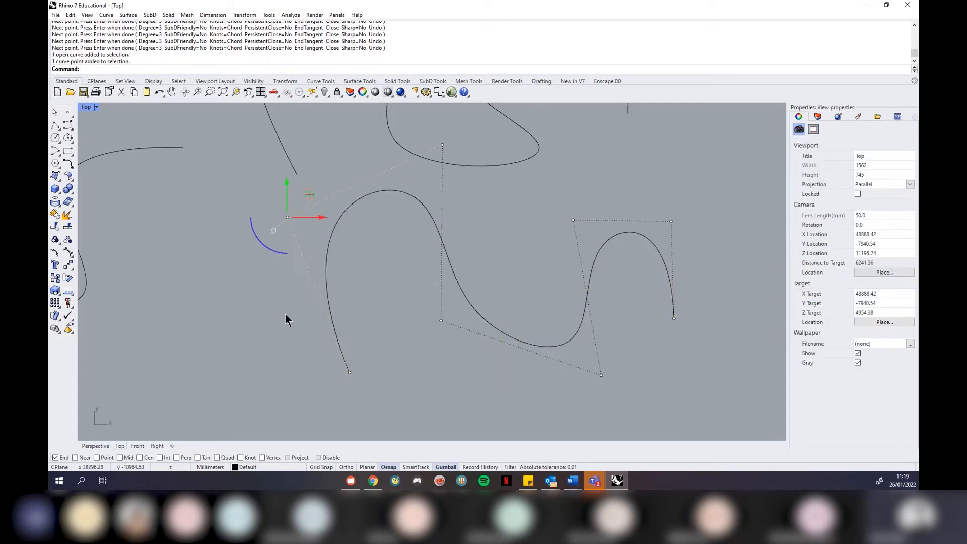
pyautogui.moveTo(322, 218); pyautogui.dragTo(236, 214)
pyautogui.moveTo(277, 249); pyautogui.dragTo(304, 259)
pyautogui.moveTo(268, 211); pyautogui.dragTo(268, 245)
pyautogui.moveTo(301, 280); pyautogui.dragTo(262, 282)
pyautogui.press('Escape')
pyautogui.press('Escape')
# Select one of the looping curves, deselect it, and bring up the Curve flyout
pyautogui.scroll(-10, 367, 405)
pyautogui.scroll(4, 378, 294)
pyautogui.click(376, 298)
pyautogui.scroll(5, 370, 317)
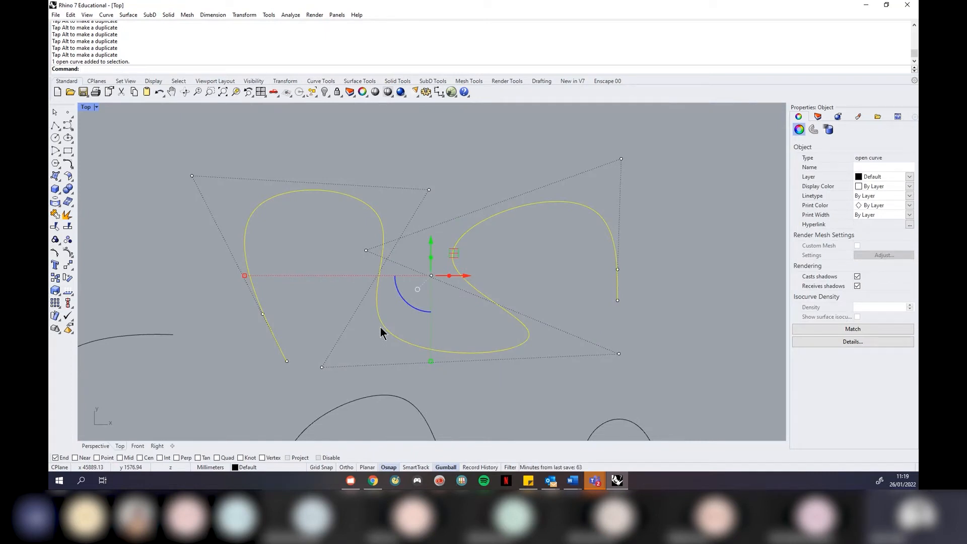
pyautogui.scroll(-8, 343, 212)
pyautogui.click(552, 267)
pyautogui.scroll(-4, 552, 262)
pyautogui.scroll(2, 339, 354)
pyautogui.click(70, 125)
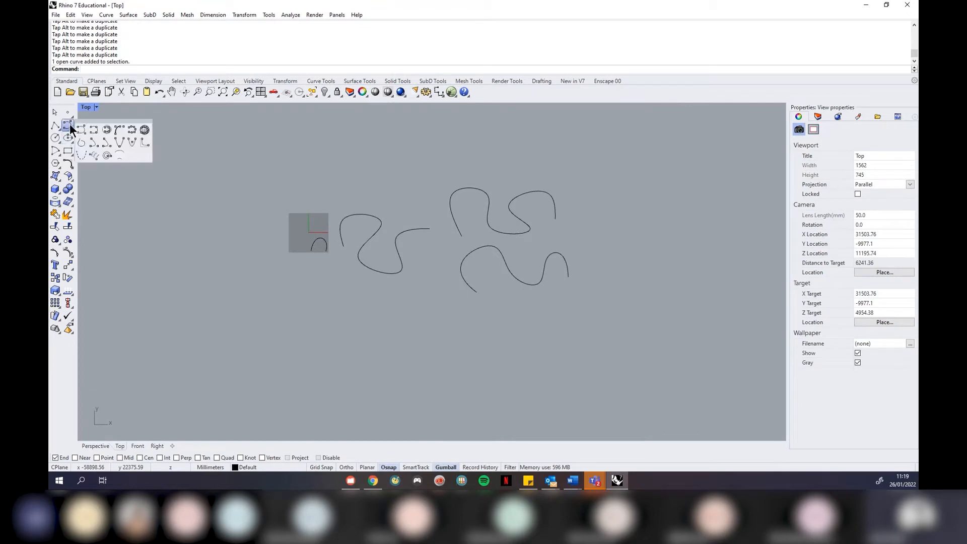
# Draw a new Interpolate Points curve through seven points looping in the lower left
pyautogui.click(94, 130)
pyautogui.click(275, 406)
pyautogui.click(228, 324)
pyautogui.click(327, 361)
pyautogui.click(411, 418)
pyautogui.click(460, 393)
pyautogui.click(367, 343)
pyautogui.click(415, 318)
pyautogui.press('Return')
# Raise one control point of the new curve to reshape it
pyautogui.click(385, 326)
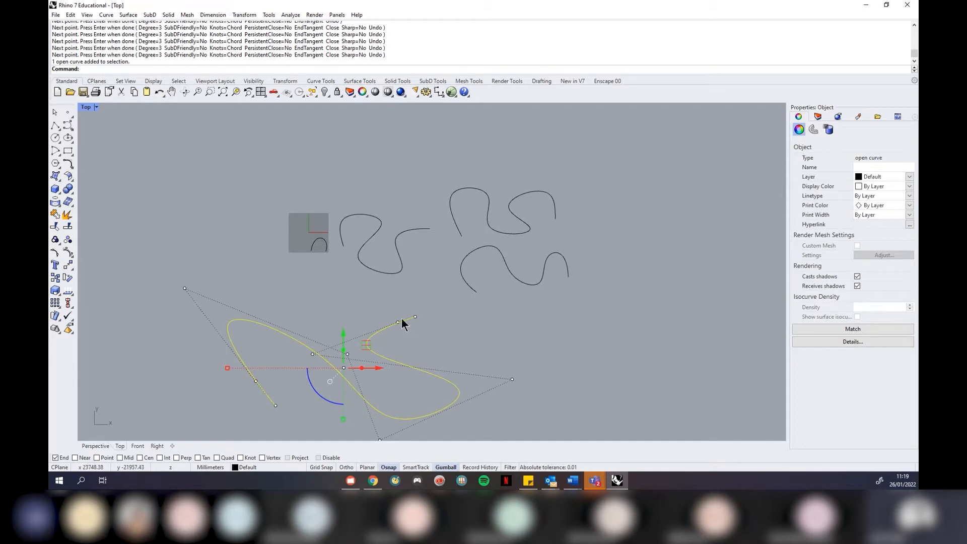
pyautogui.scroll(-5, 402, 323)
pyautogui.scroll(4, 359, 373)
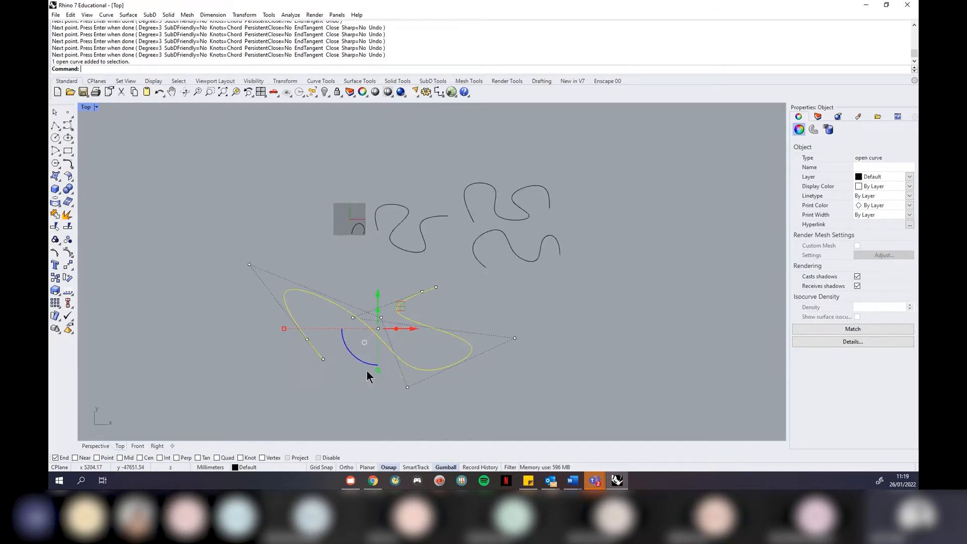
pyautogui.scroll(2, 309, 367)
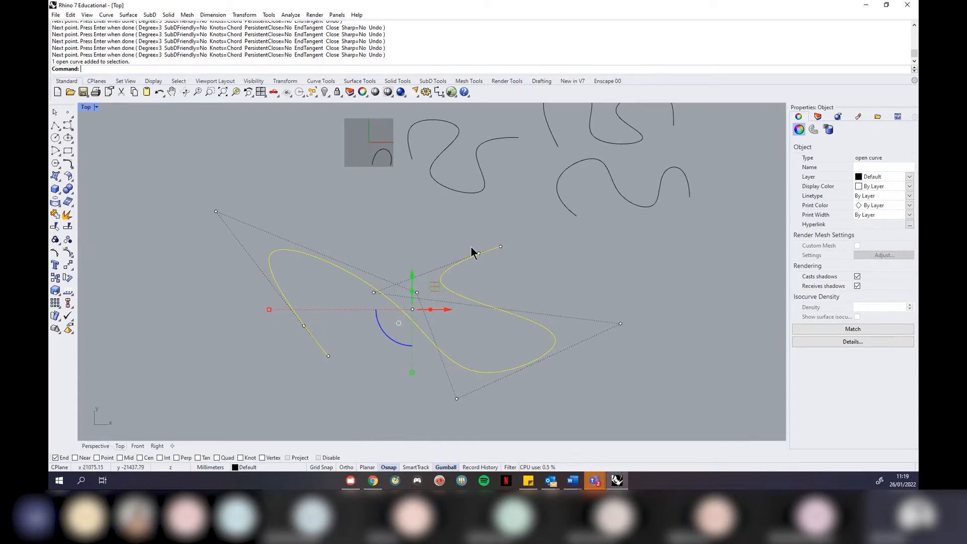
pyautogui.click(375, 292)
pyautogui.moveTo(375, 261); pyautogui.dragTo(384, 240)
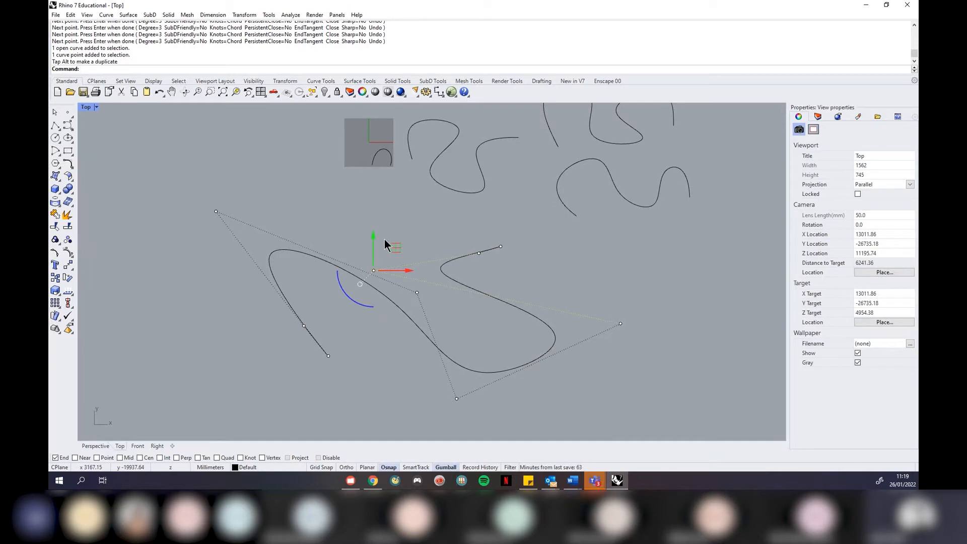
pyautogui.press('Escape')
# Delete the lower curve, then crossing-select the four remaining curves and delete them
pyautogui.click(460, 256)
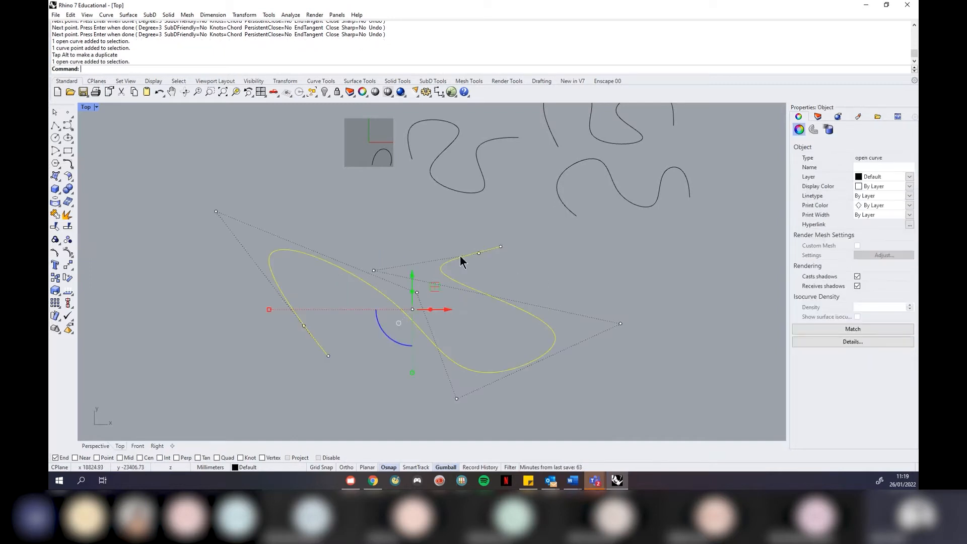
pyautogui.press('Delete')
pyautogui.scroll(-4, 400, 278)
pyautogui.moveTo(595, 151); pyautogui.dragTo(336, 283)
pyautogui.press('Delete')
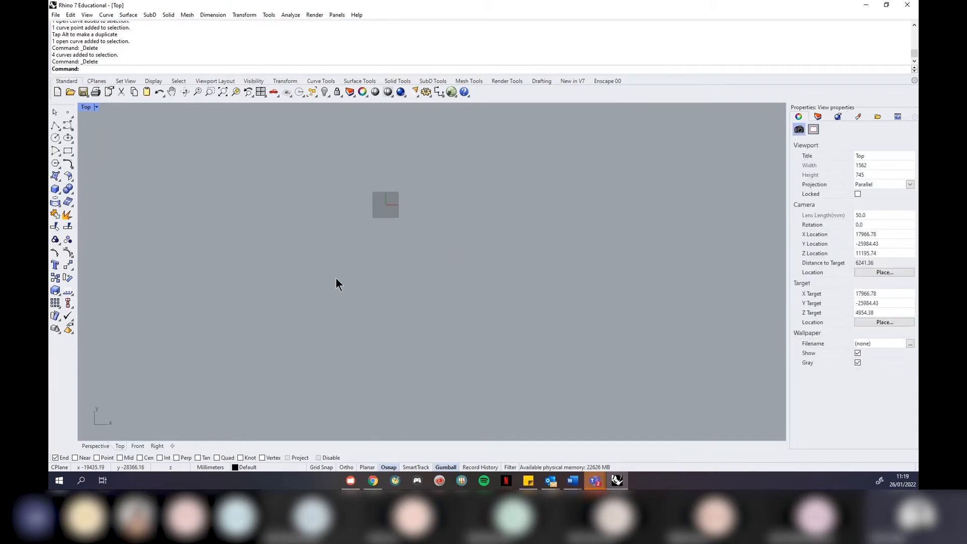
# Draw a three-point inverted-V polyline peaking at top, then open the Analyze menu
pyautogui.scroll(3, 388, 188)
pyautogui.scroll(1, 408, 221)
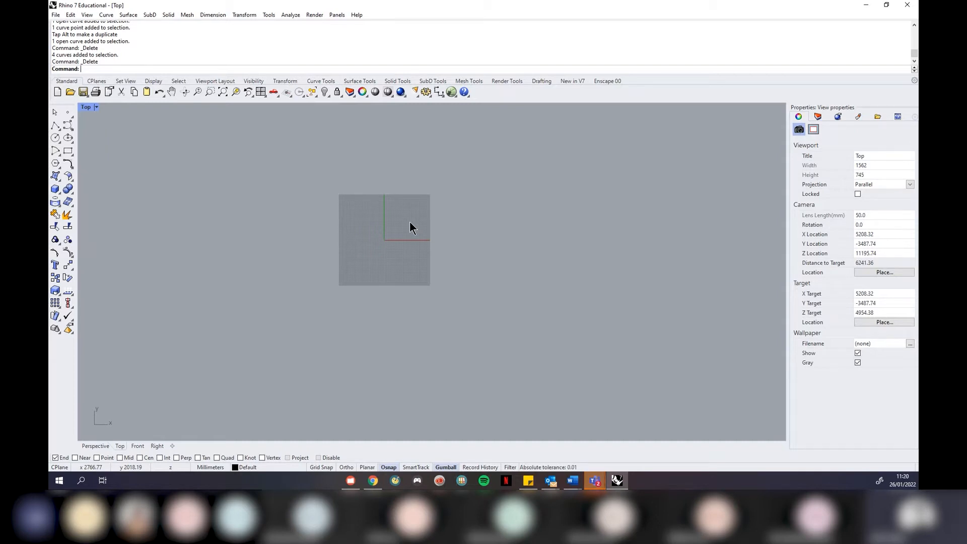
pyautogui.scroll(2, 467, 224)
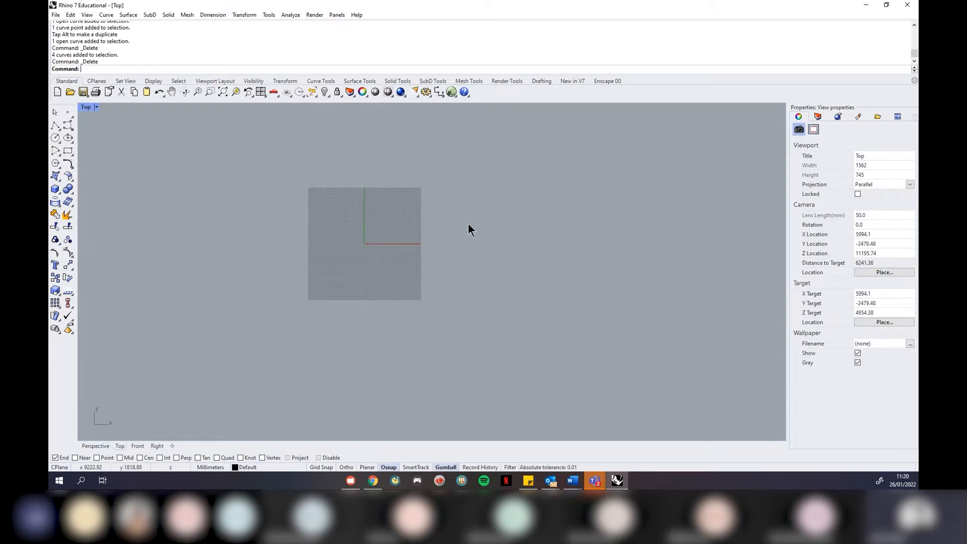
pyautogui.click(56, 126)
pyautogui.click(497, 288)
pyautogui.click(573, 178)
pyautogui.click(714, 313)
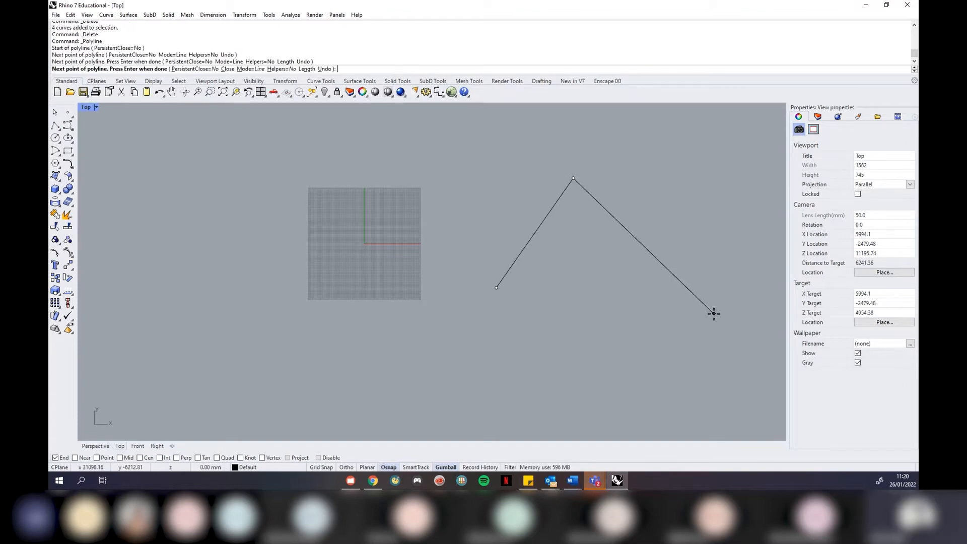
pyautogui.press('Return')
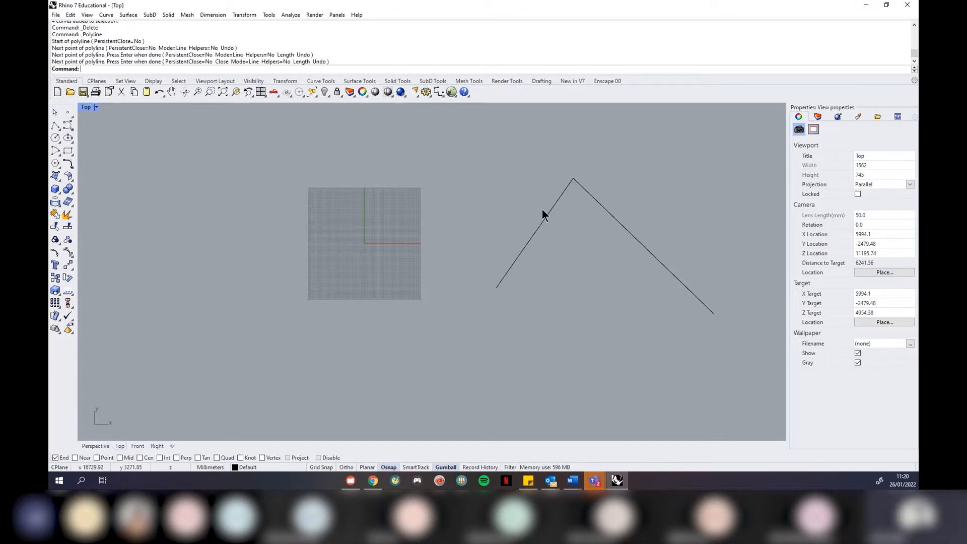
pyautogui.scroll(4, 633, 191)
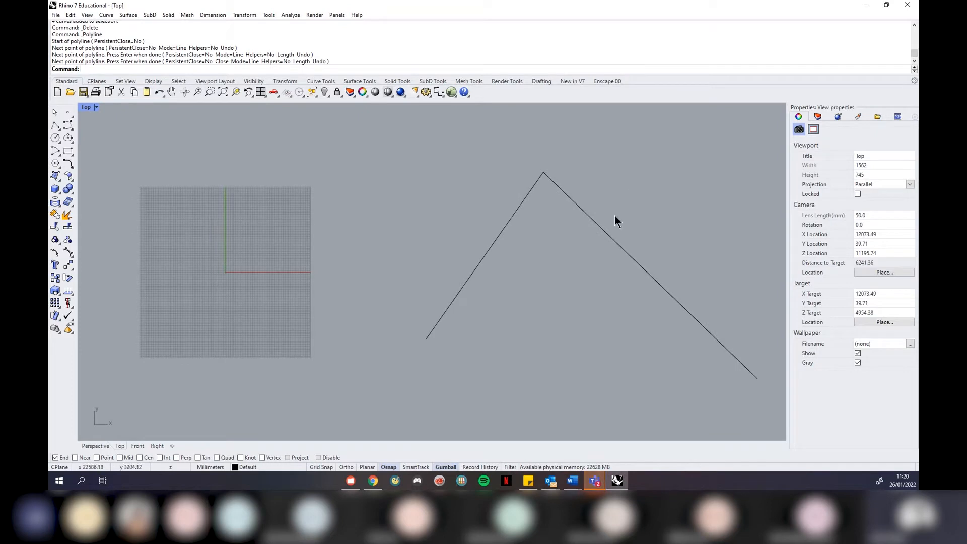
pyautogui.click(287, 17)
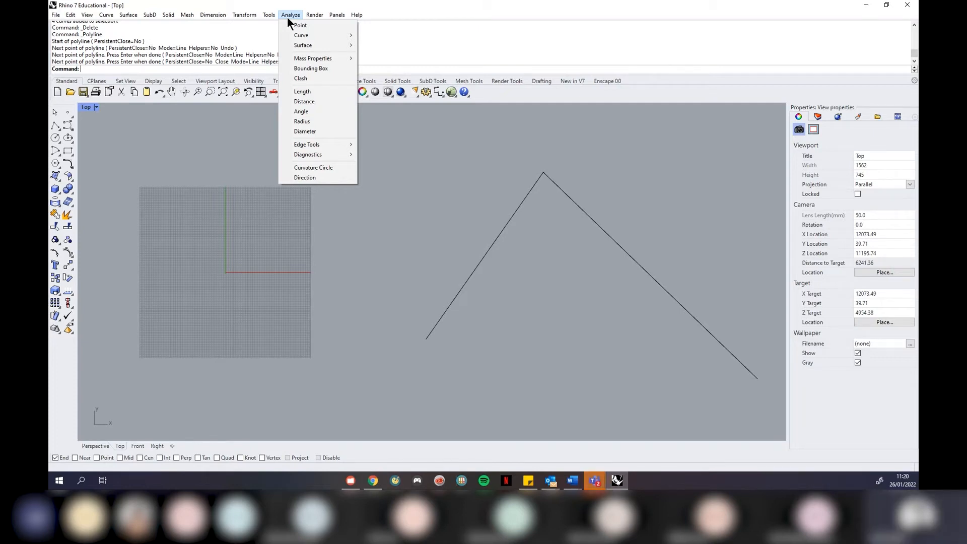
# Measure the angle between the polyline's two legs from the apex (81.12°), then select the polyline
pyautogui.click(309, 111)
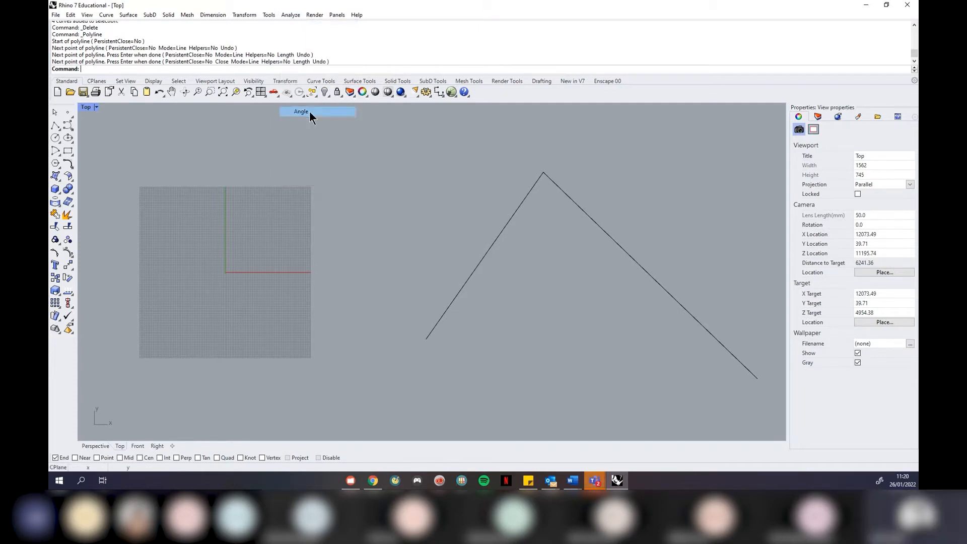
pyautogui.click(544, 172)
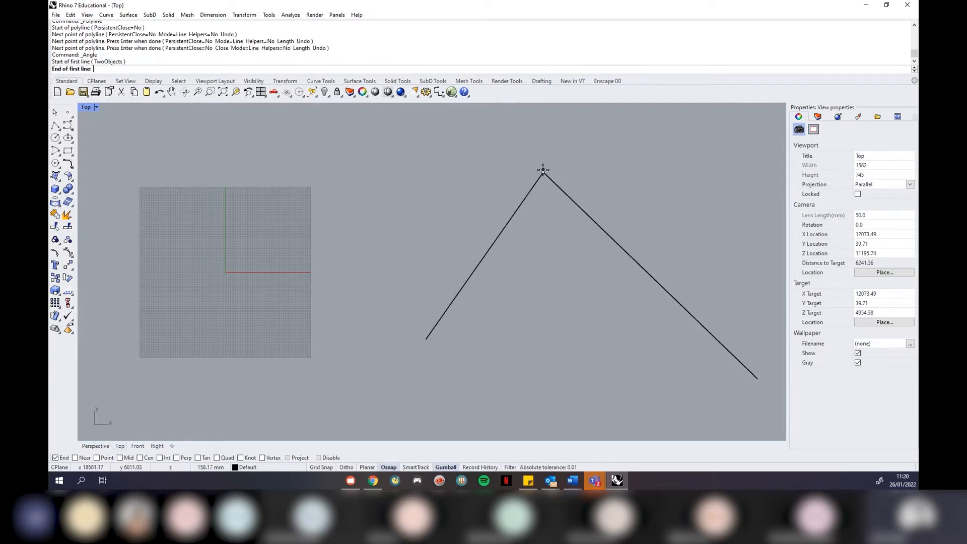
pyautogui.click(427, 338)
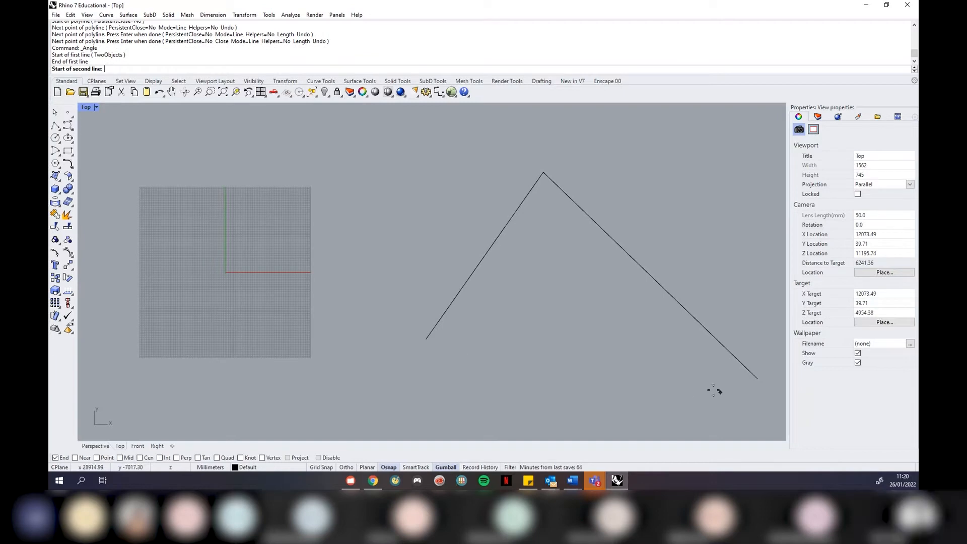
pyautogui.click(543, 173)
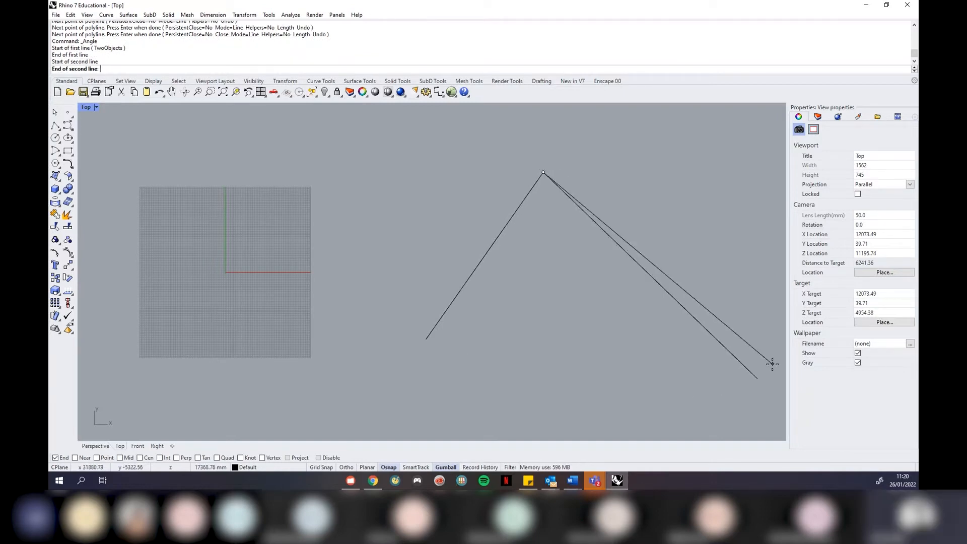
pyautogui.click(760, 378)
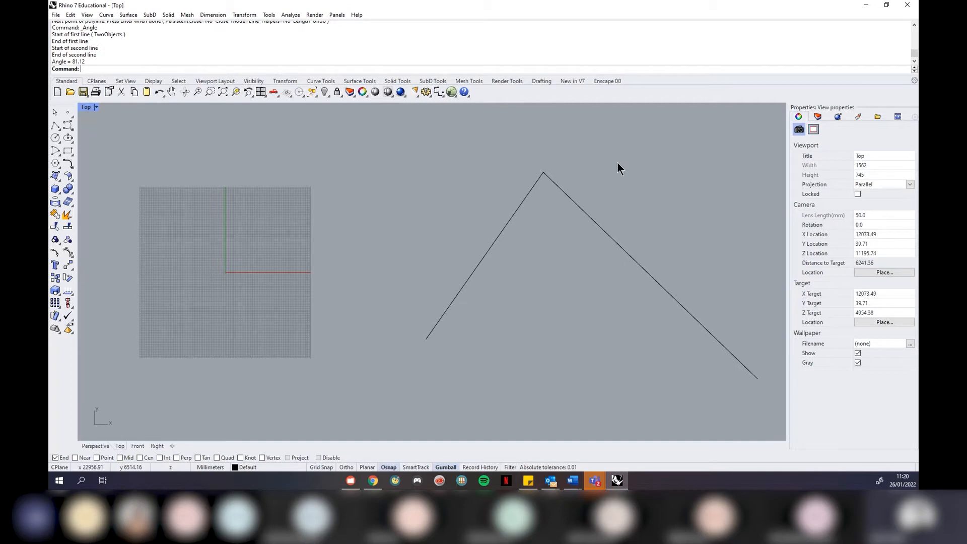
pyautogui.moveTo(618, 162); pyautogui.dragTo(411, 248)
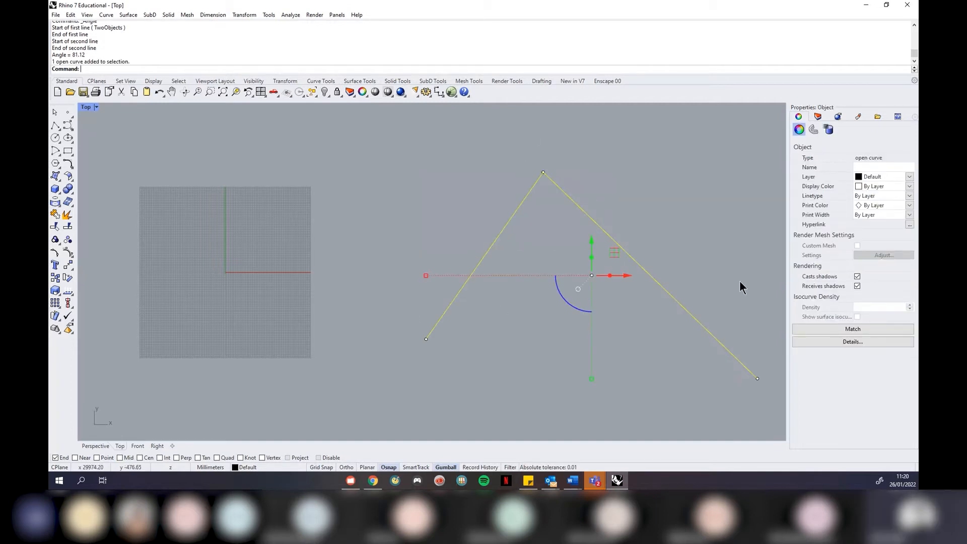
# Delete the polyline and draw a wavy S-shaped free-form curve with an upper-right loop
pyautogui.press('Delete')
pyautogui.click(68, 124)
pyautogui.click(403, 305)
pyautogui.click(527, 185)
pyautogui.click(495, 331)
pyautogui.click(659, 347)
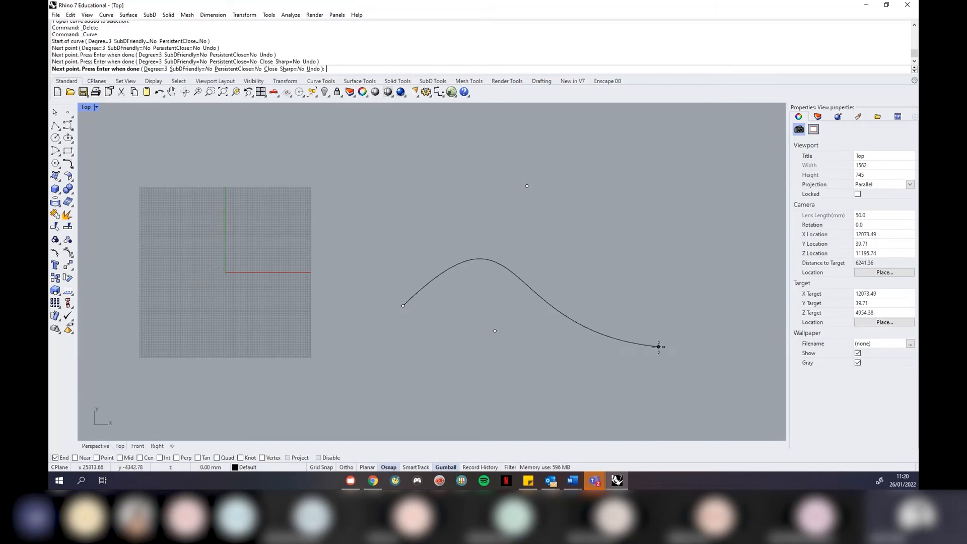
pyautogui.click(600, 262)
pyautogui.click(723, 192)
pyautogui.click(750, 306)
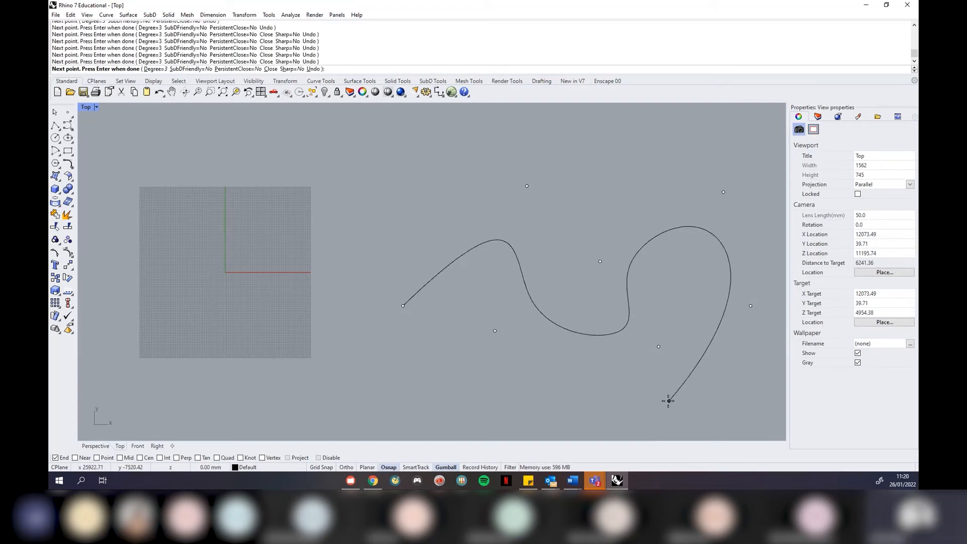
pyautogui.click(668, 401)
pyautogui.press('Return')
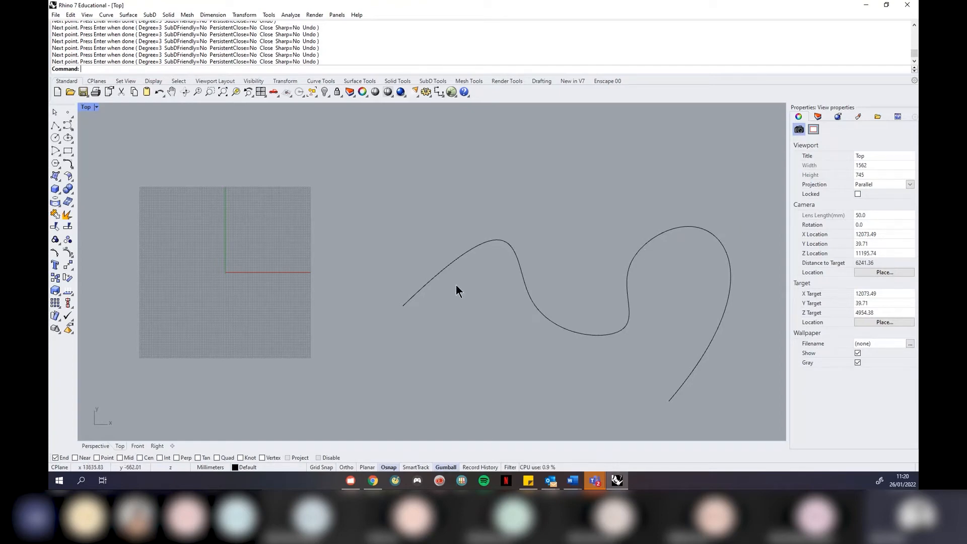
# Draw two straight lines against the curve, then window-select and delete them
pyautogui.scroll(2, 455, 283)
pyautogui.click(55, 124)
pyautogui.click(393, 313)
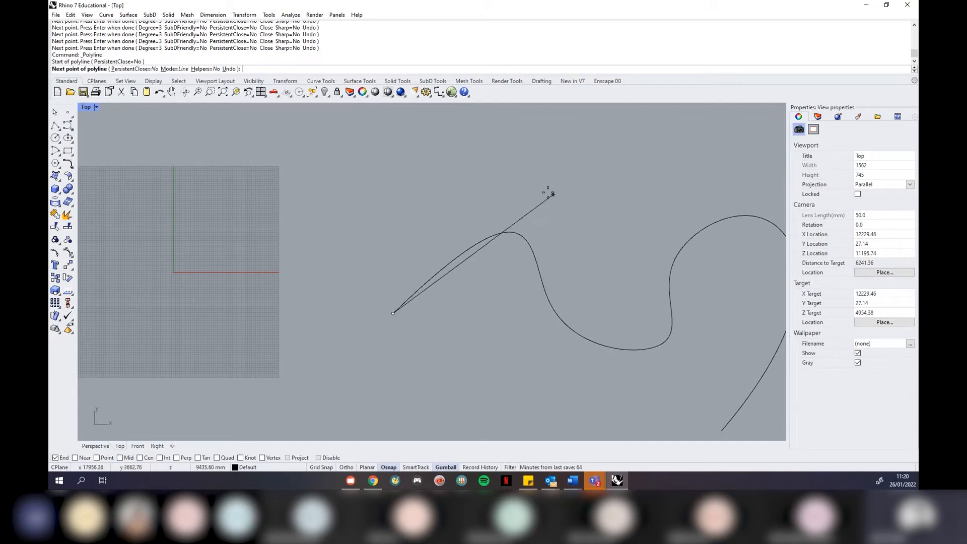
pyautogui.click(534, 190)
pyautogui.press('Return')
pyautogui.press('Return')
pyautogui.click(544, 289)
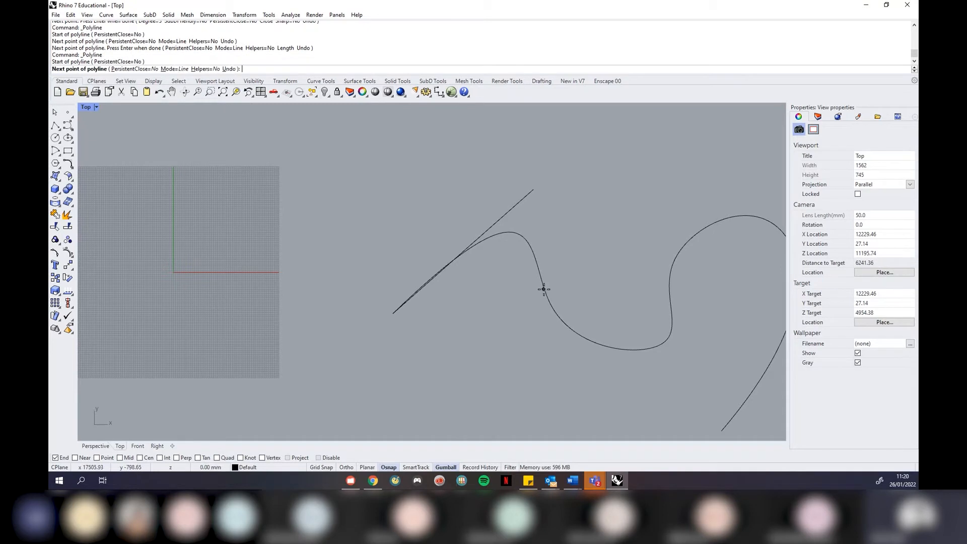
pyautogui.click(508, 158)
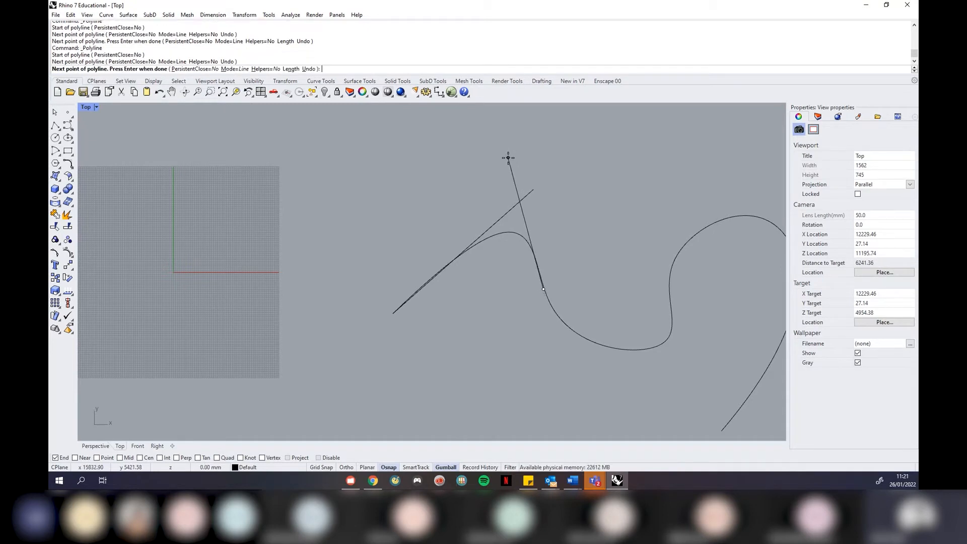
pyautogui.press('Return')
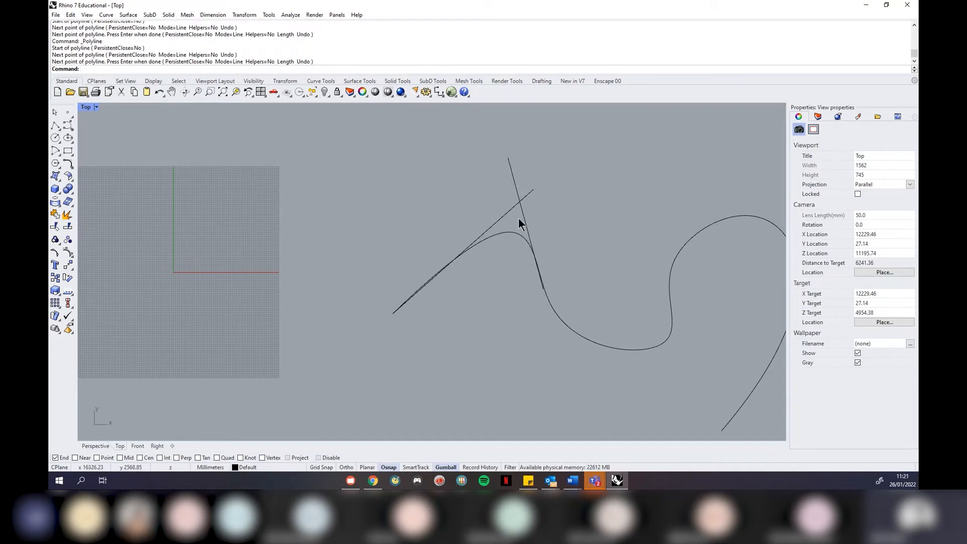
pyautogui.moveTo(565, 212); pyautogui.dragTo(447, 175)
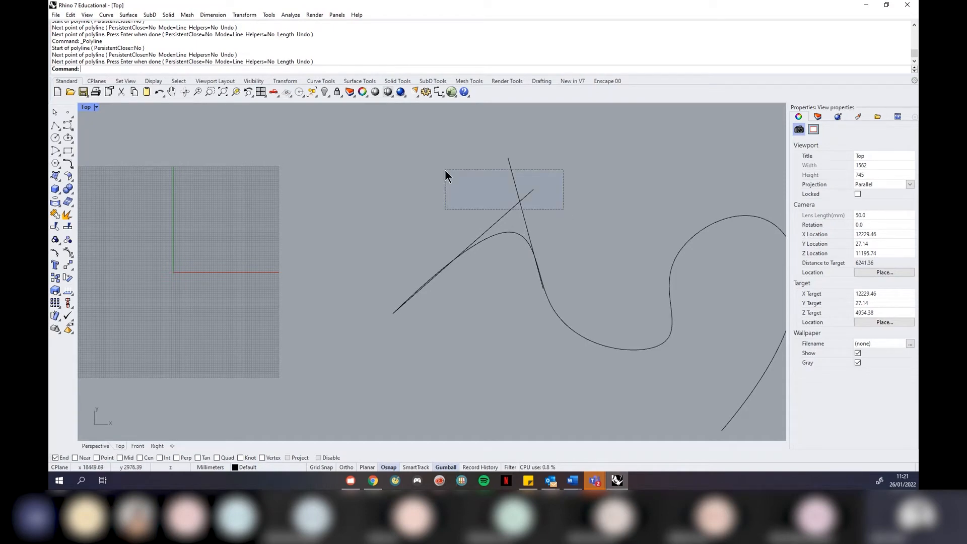
pyautogui.press('Delete')
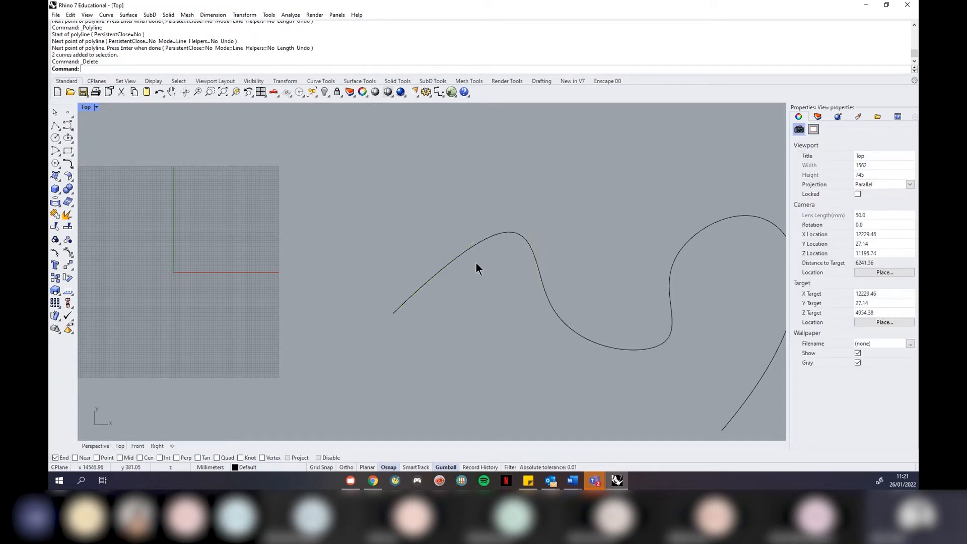
pyautogui.click(541, 271)
# Delete the wavy curve, then undo to restore it
pyautogui.press('Delete')
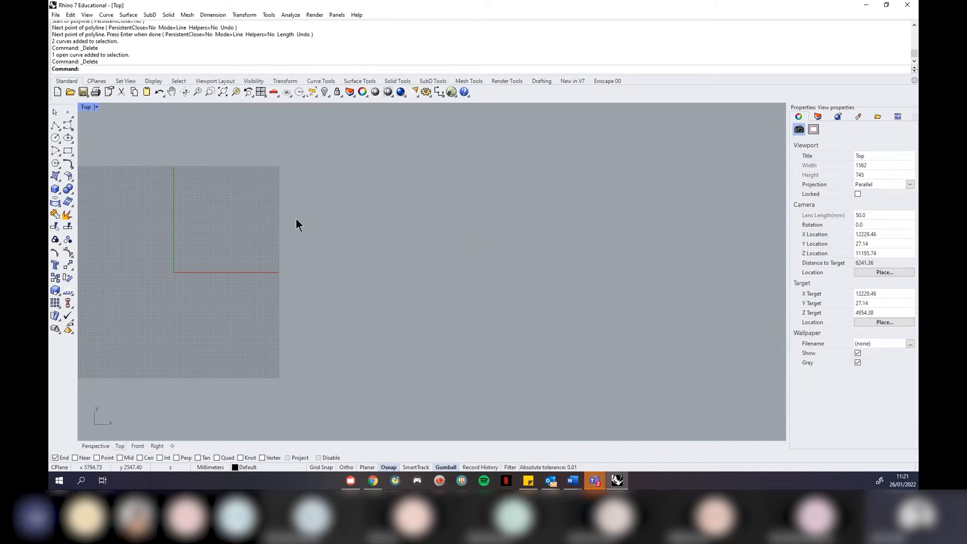
pyautogui.scroll(-6, 296, 219)
pyautogui.hotkey('ctrl', 'z')
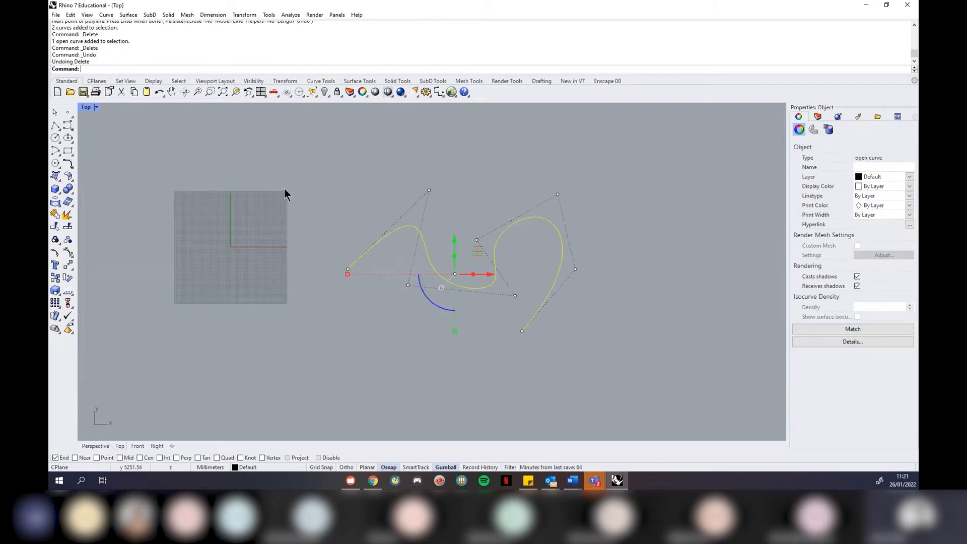
pyautogui.click(284, 189)
pyautogui.scroll(3, 374, 259)
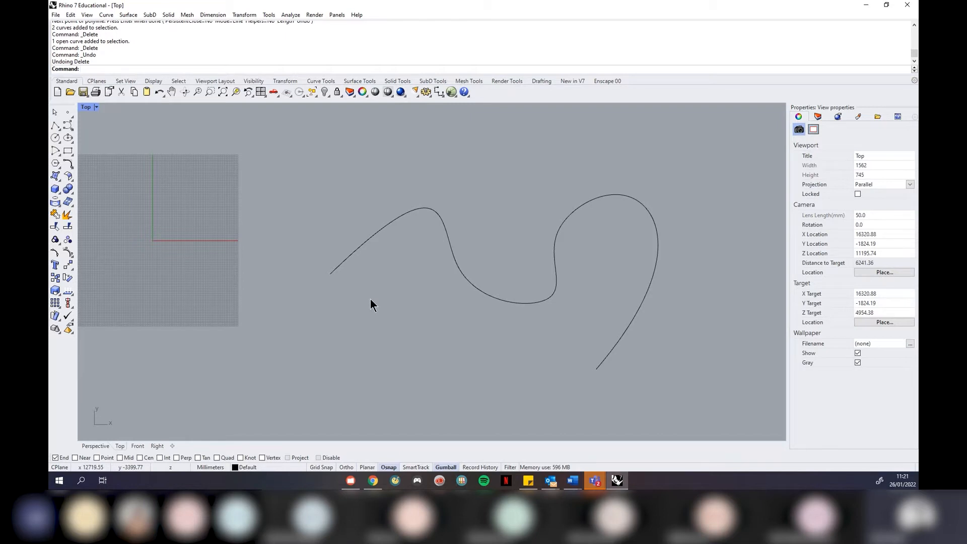
# Draw a short straight line below the curve and measure its length: 7345.80 mm
pyautogui.click(55, 125)
pyautogui.click(330, 398)
pyautogui.click(457, 391)
pyautogui.press('Return')
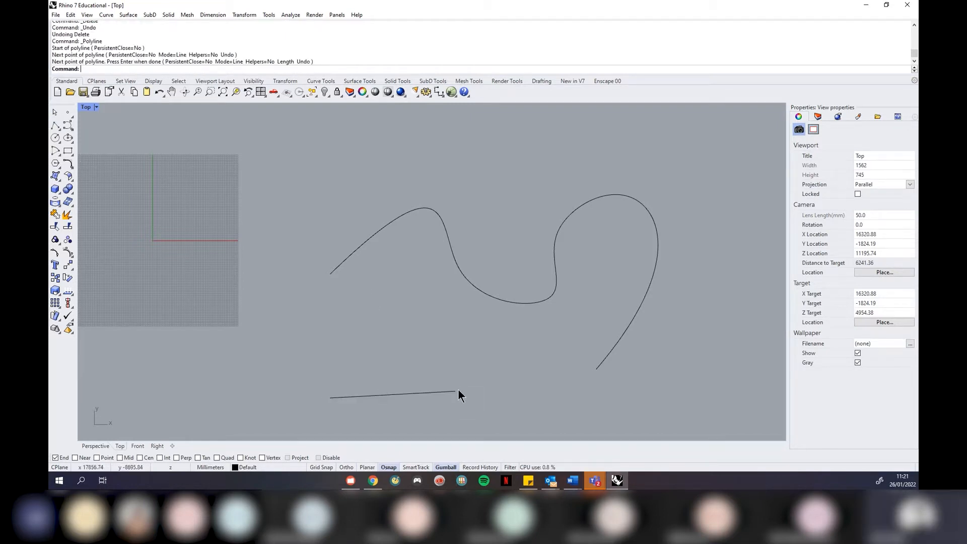
pyautogui.click(432, 393)
pyautogui.scroll(2, 410, 413)
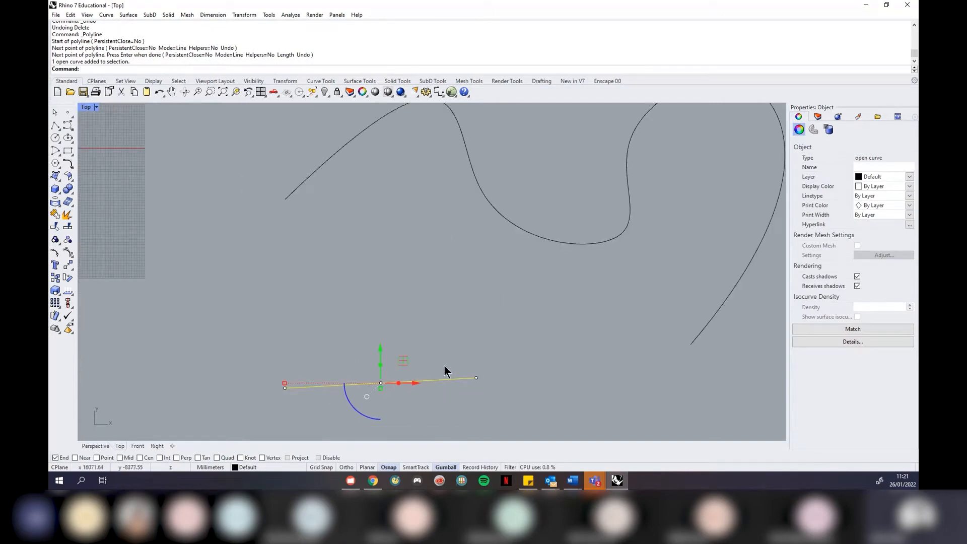
pyautogui.click(283, 15)
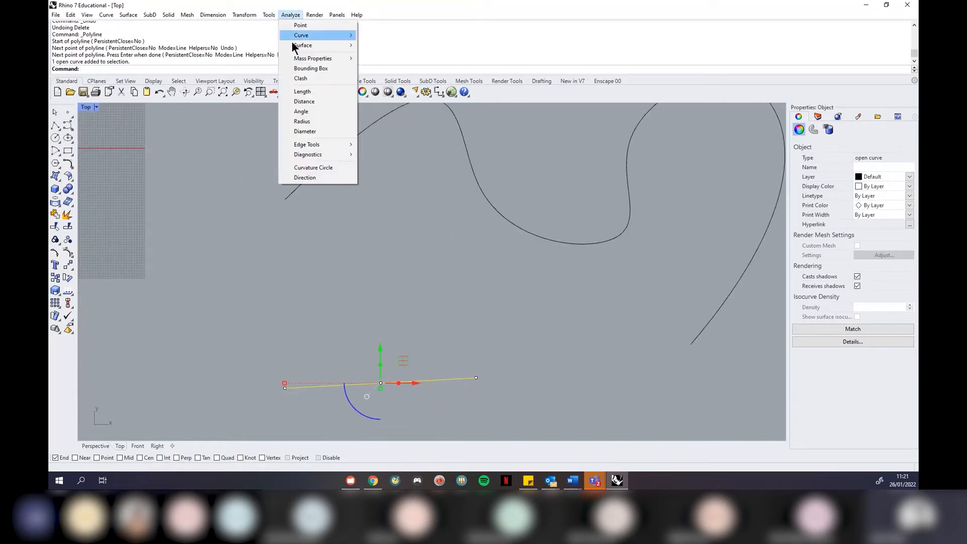
pyautogui.click(317, 92)
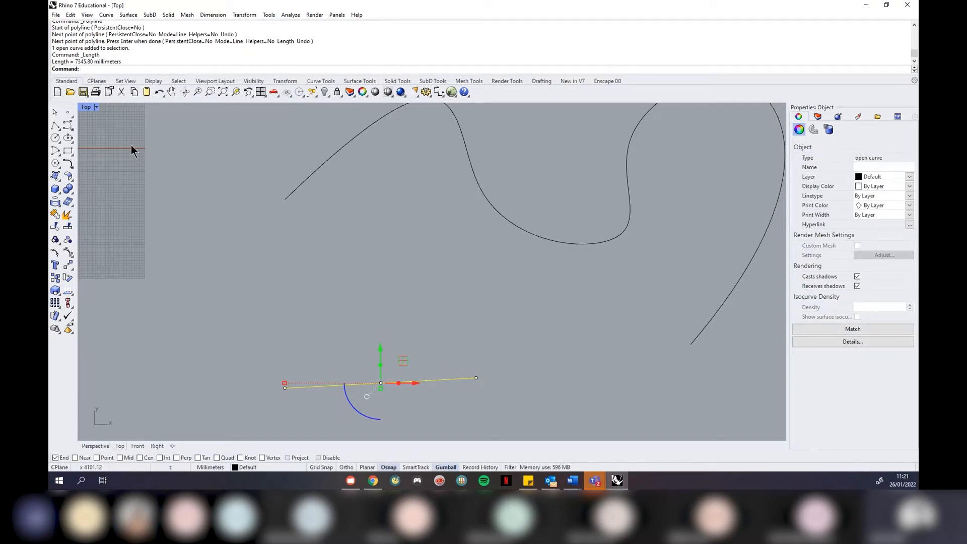
# Delete the measured straight line, keeping the wavy curve
pyautogui.press('Escape')
pyautogui.click(377, 386)
pyautogui.press('Delete')
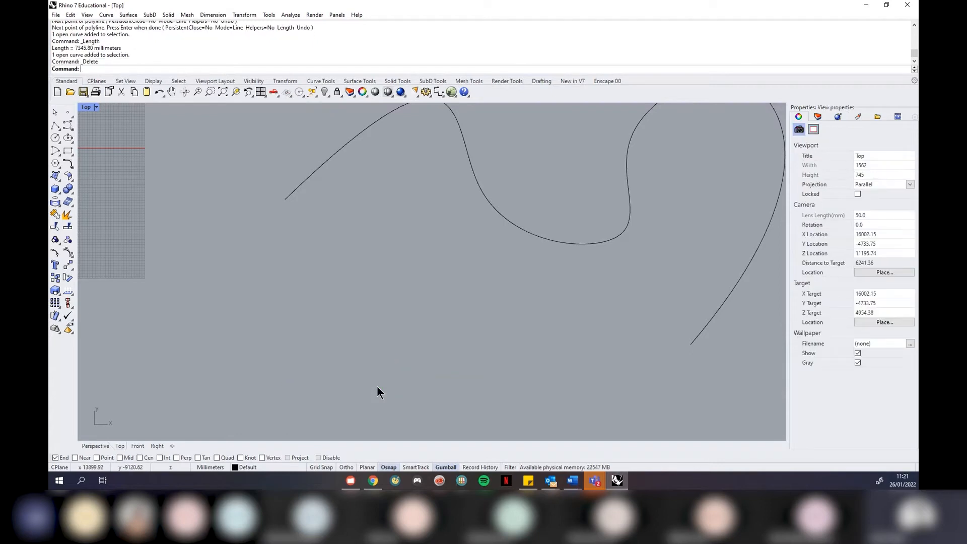
pyautogui.scroll(-3, 394, 289)
# Measure the wavy curve's length with Analyze > Length: 38007.34 mm
pyautogui.click(330, 241)
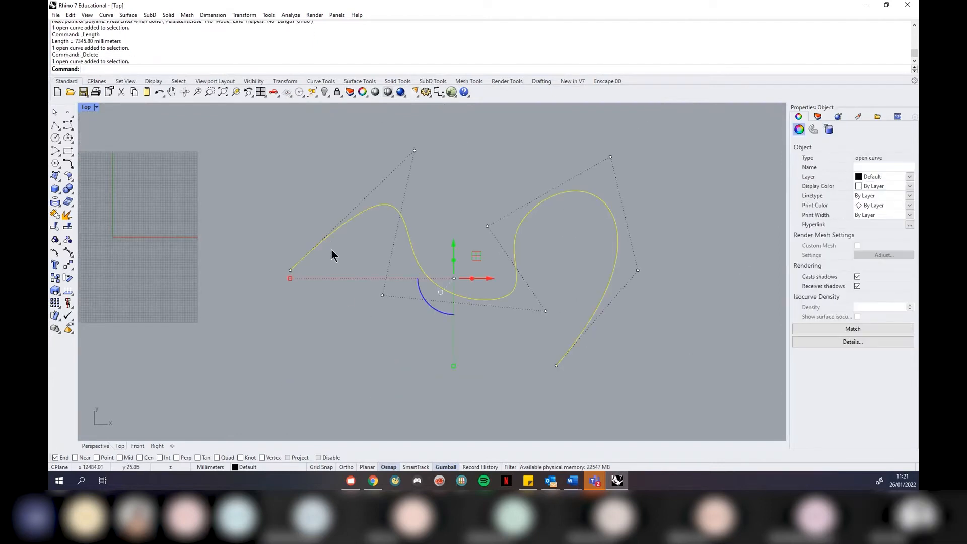
pyautogui.click(283, 14)
pyautogui.click(308, 91)
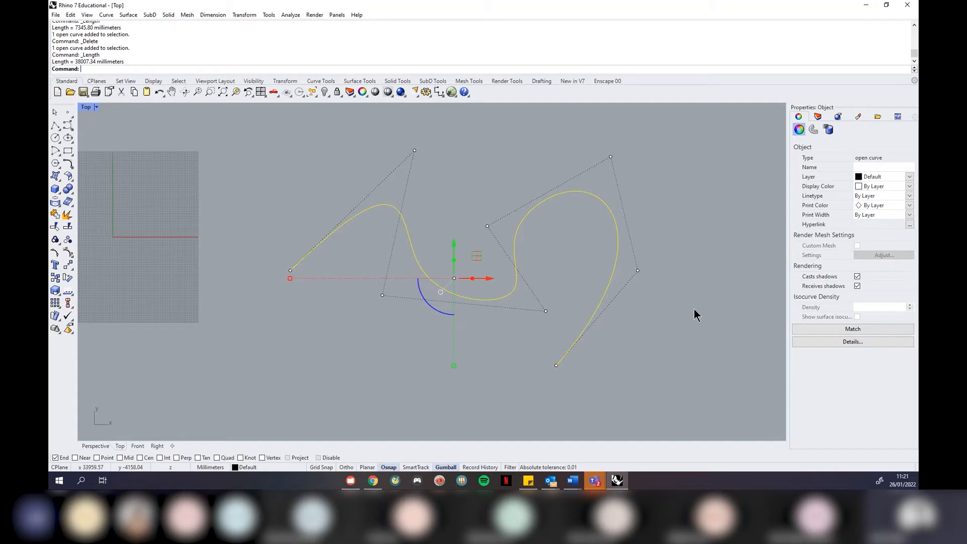
pyautogui.scroll(1, 648, 292)
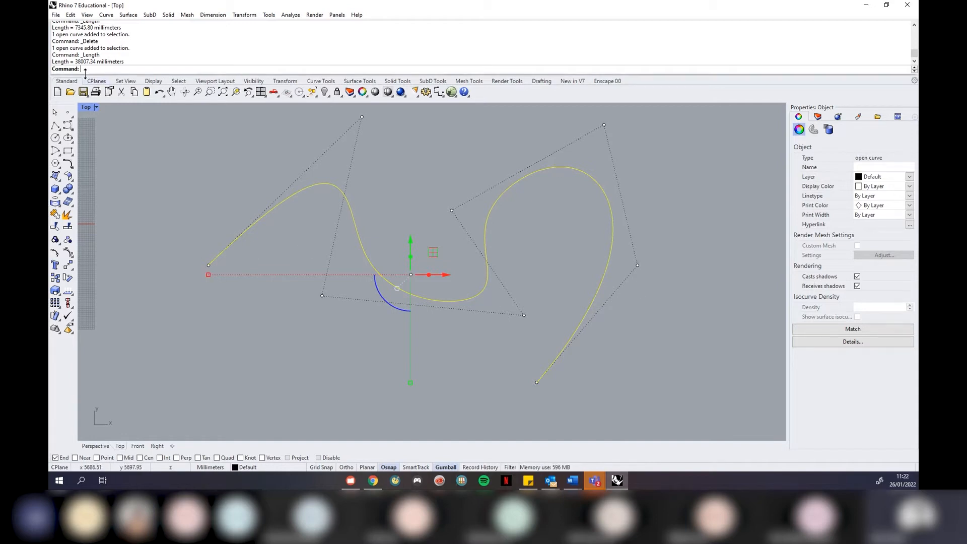
pyautogui.click(297, 13)
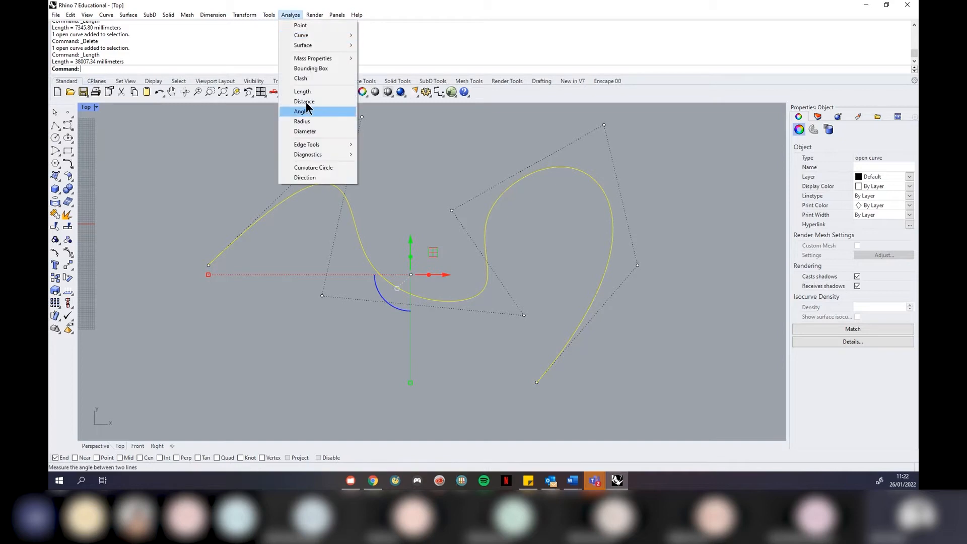
pyautogui.click(292, 327)
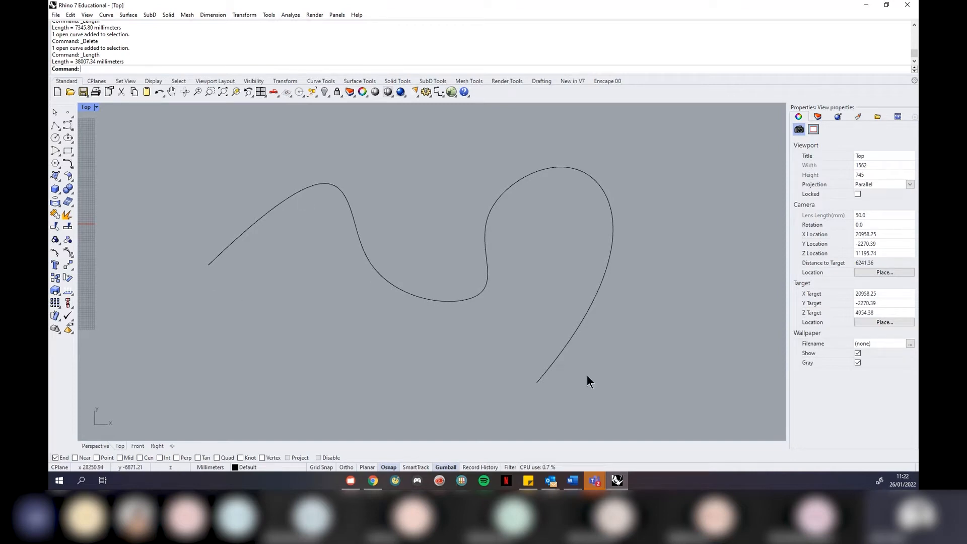
# Delete the wavy curve, leaving the Top view empty
pyautogui.click(564, 354)
pyautogui.press('Delete')
pyautogui.scroll(-7, 549, 282)
pyautogui.scroll(2, 501, 244)
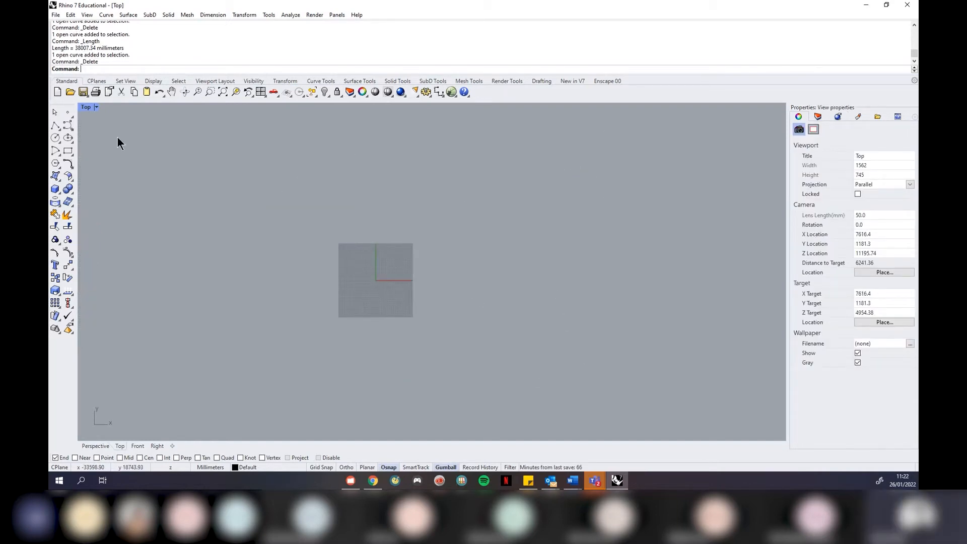
# Draw a rectangle by two opposite corners in the Top view, then delete it
pyautogui.click(68, 152)
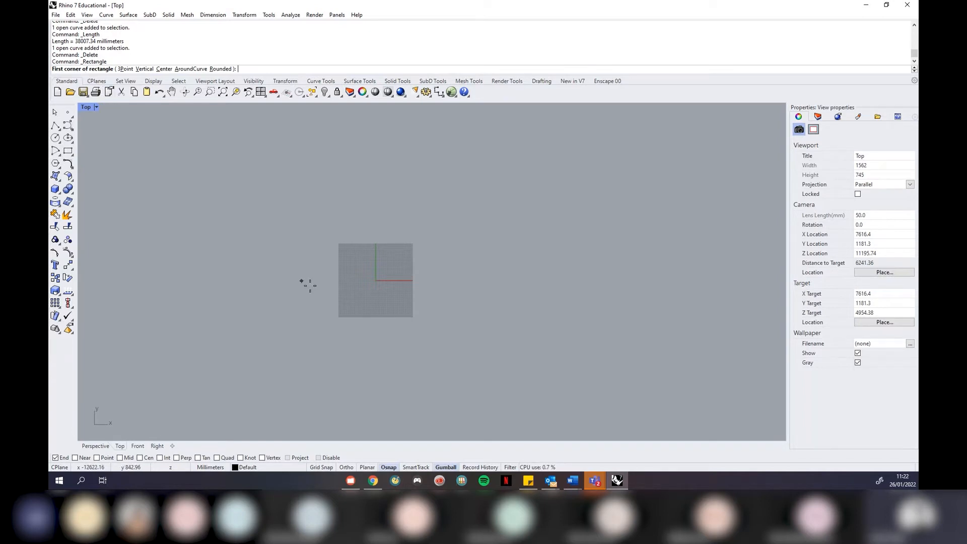
pyautogui.click(477, 294)
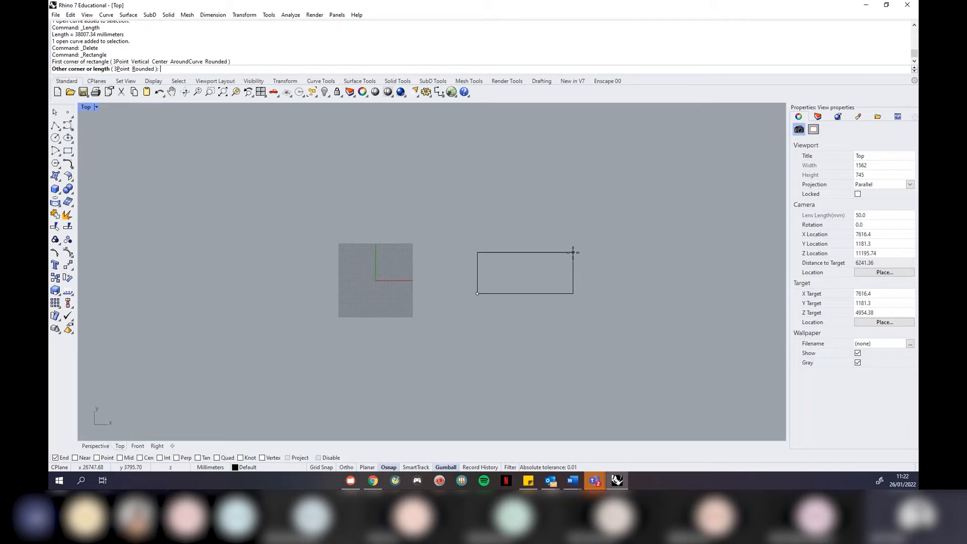
pyautogui.click(594, 219)
pyautogui.scroll(4, 620, 229)
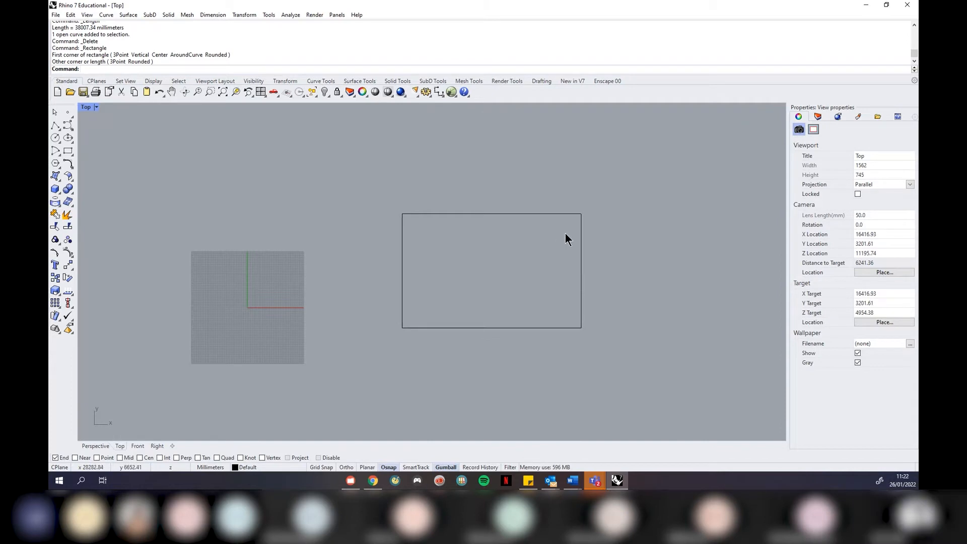
pyautogui.click(582, 237)
pyautogui.press('Delete')
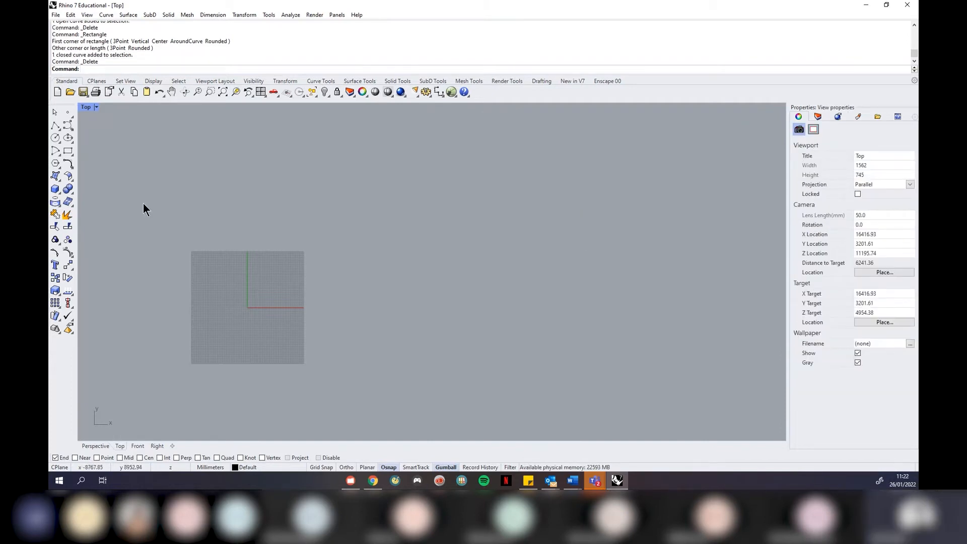
# With Rectangle's 3Point option, draw a tilted 2000 by 5000 mm rectangle, then delete it
pyautogui.click(67, 150)
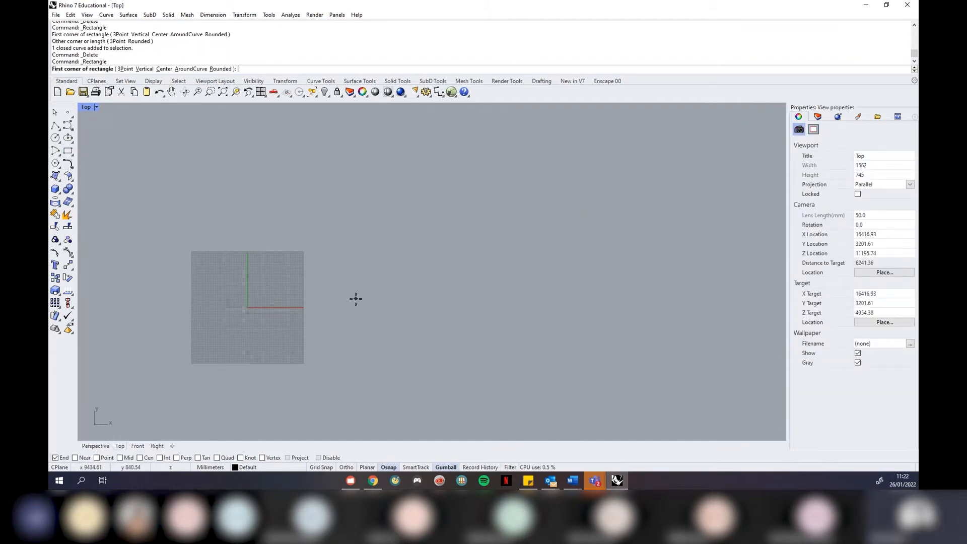
pyautogui.click(412, 324)
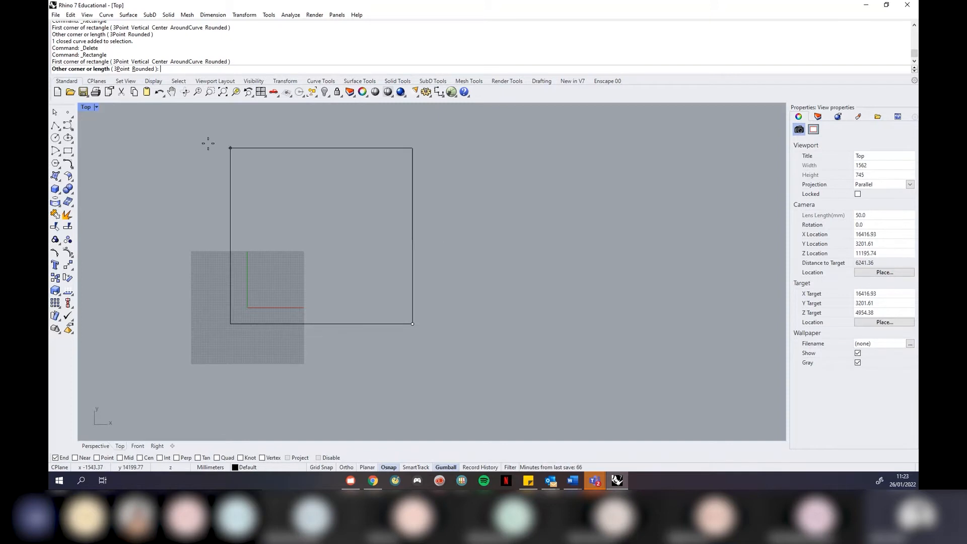
pyautogui.click(122, 69)
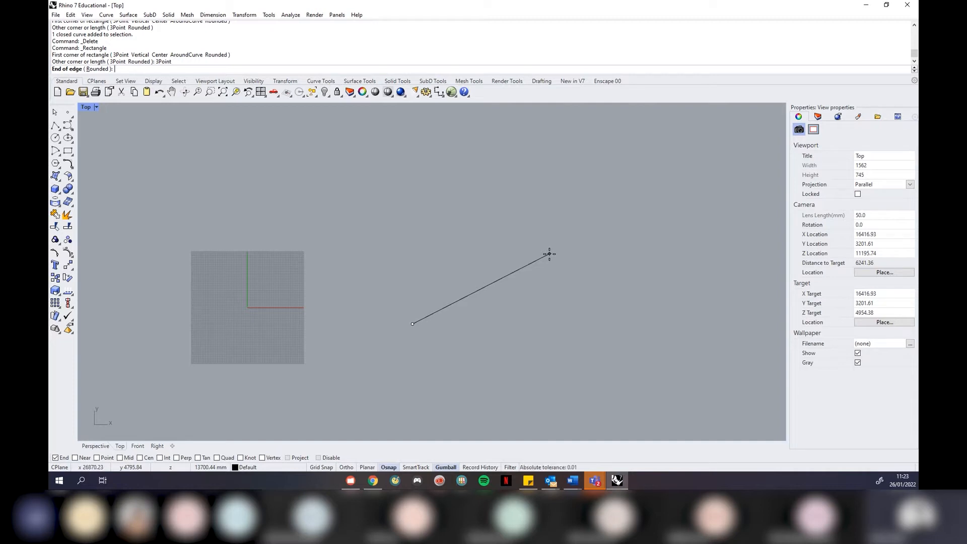
pyautogui.write('2000')
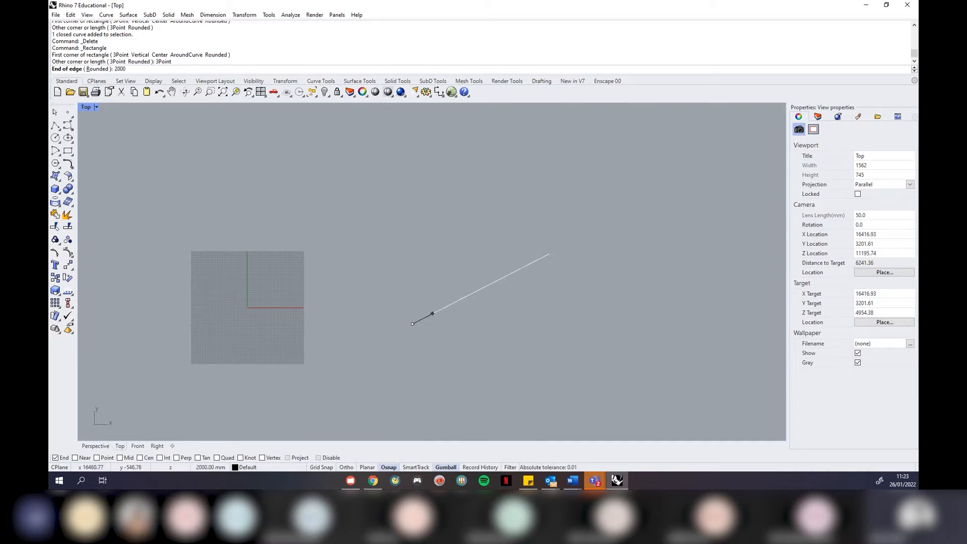
pyautogui.press('Return')
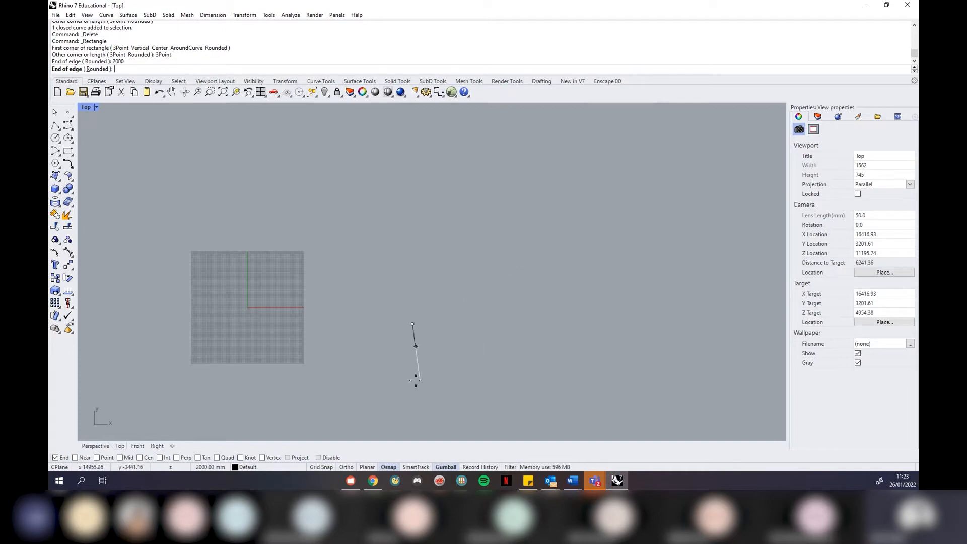
pyautogui.click(467, 355)
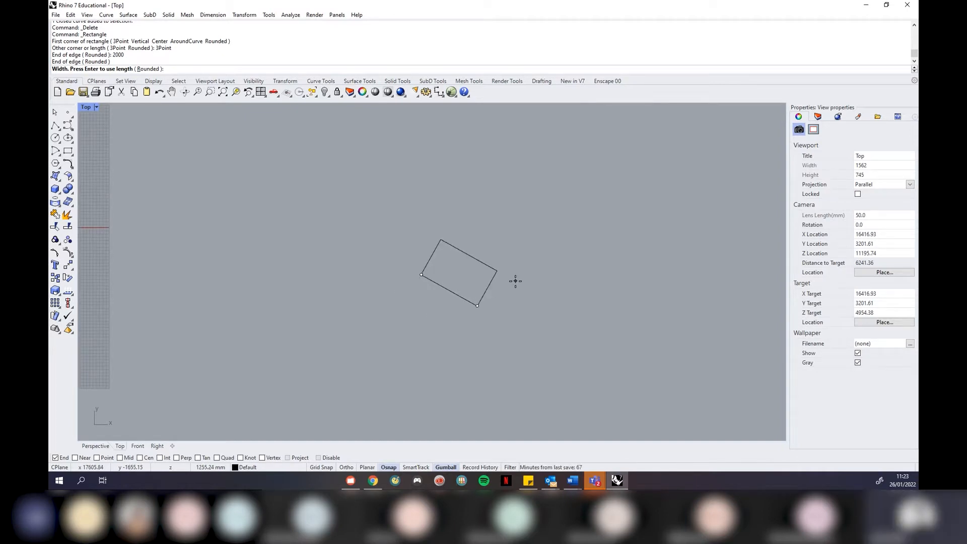
pyautogui.write('5000')
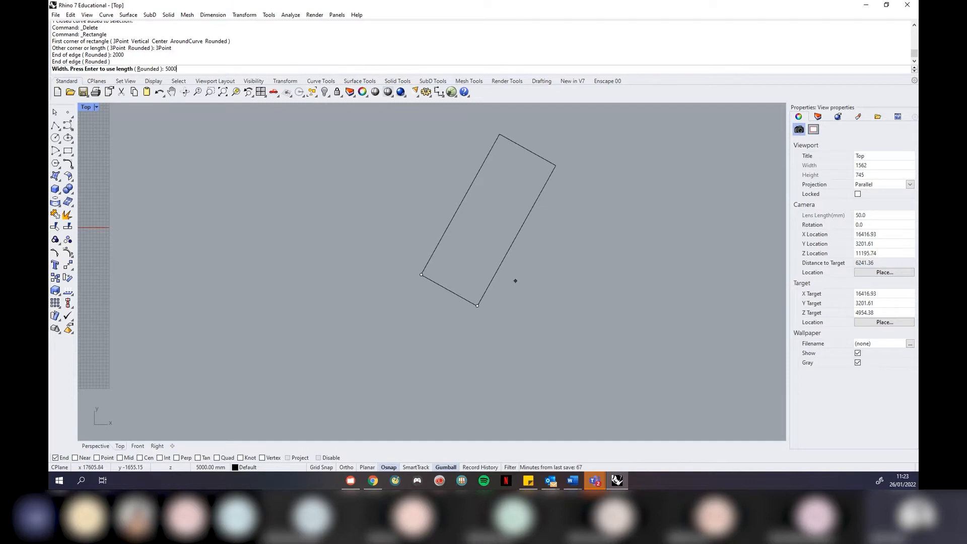
pyautogui.press('Return')
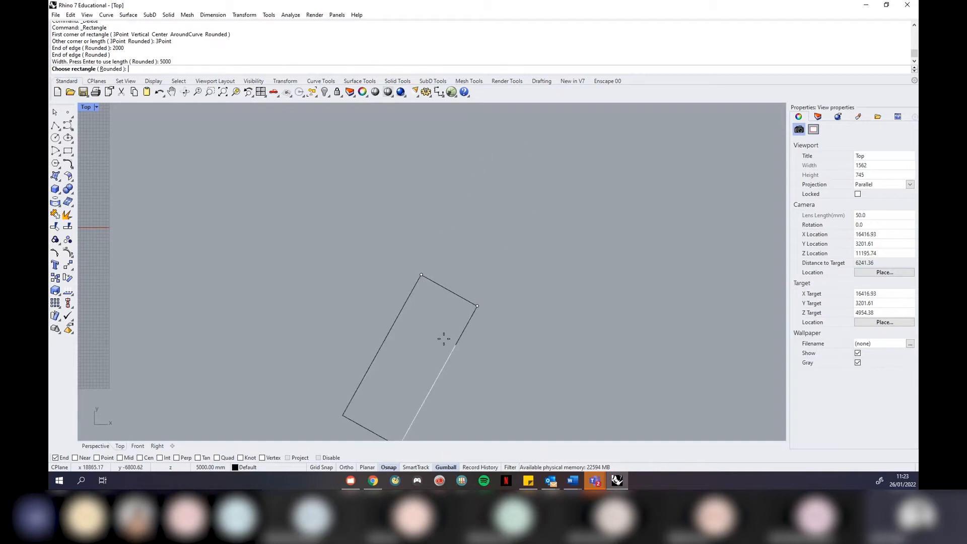
pyautogui.click(481, 267)
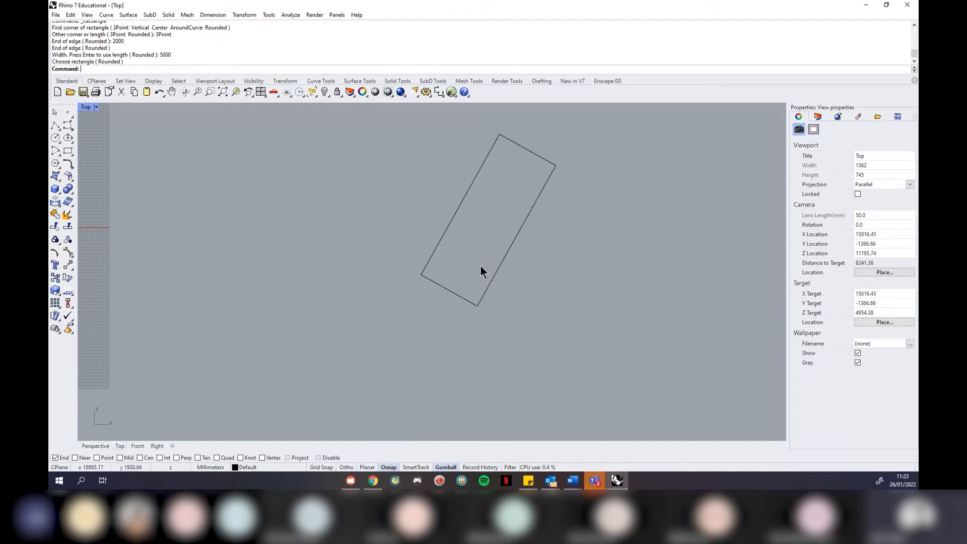
pyautogui.moveTo(432, 293); pyautogui.dragTo(415, 331, button='right')
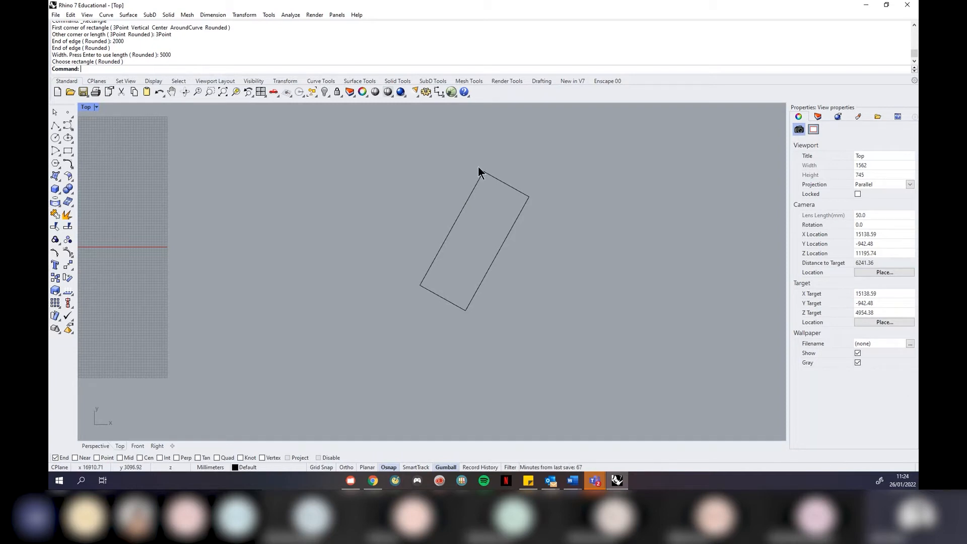
pyautogui.click(473, 183)
pyautogui.press('Delete')
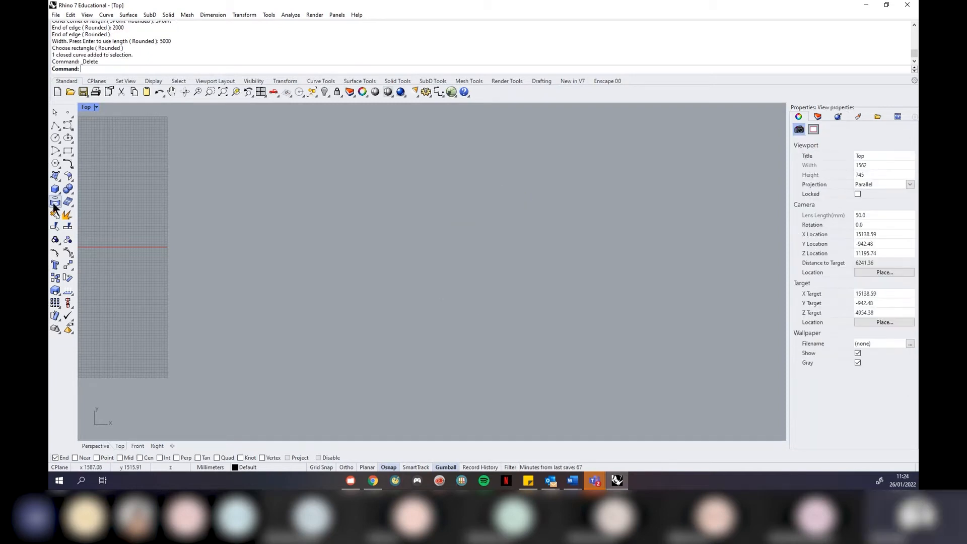
# Draw a 3-point rectangle with a 1000 mm vertical edge and 2000 mm width extending right
pyautogui.click(68, 152)
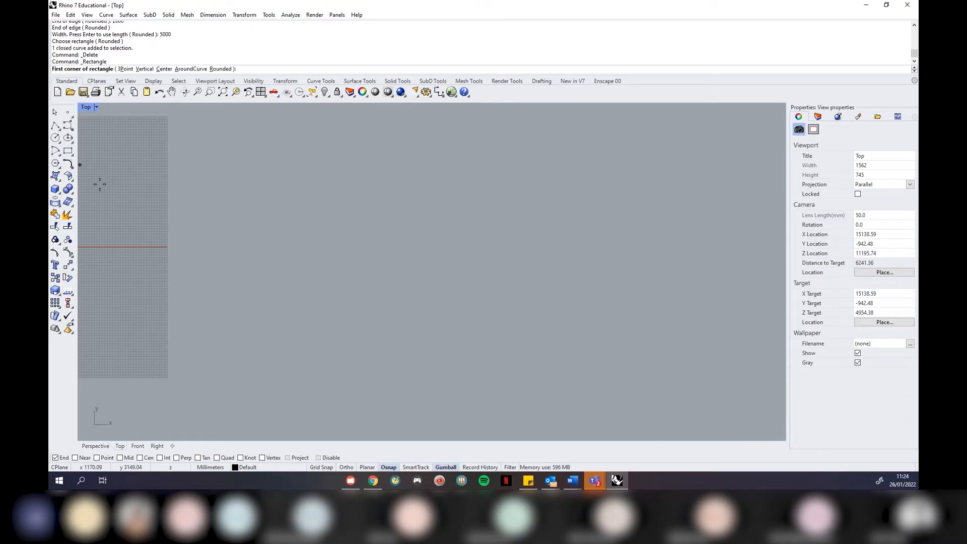
pyautogui.click(385, 348)
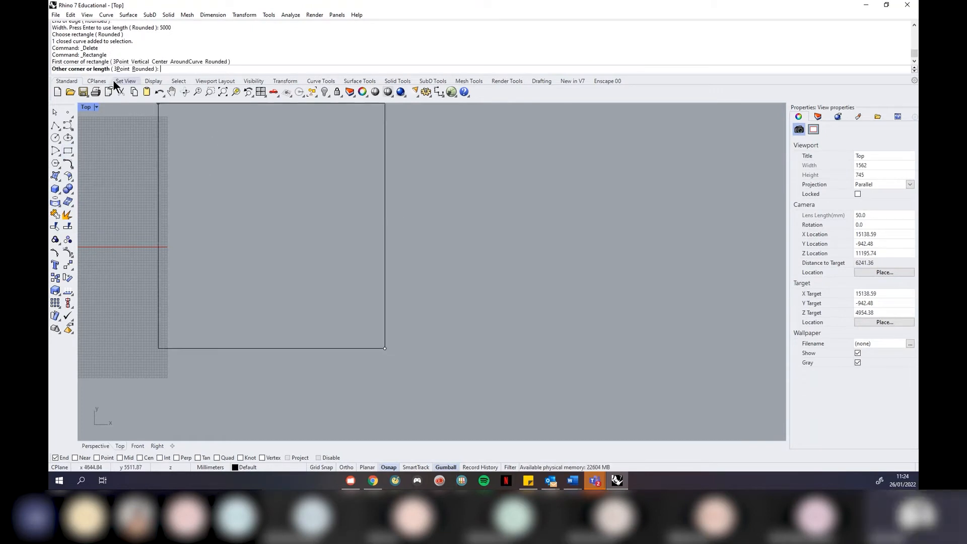
pyautogui.click(122, 70)
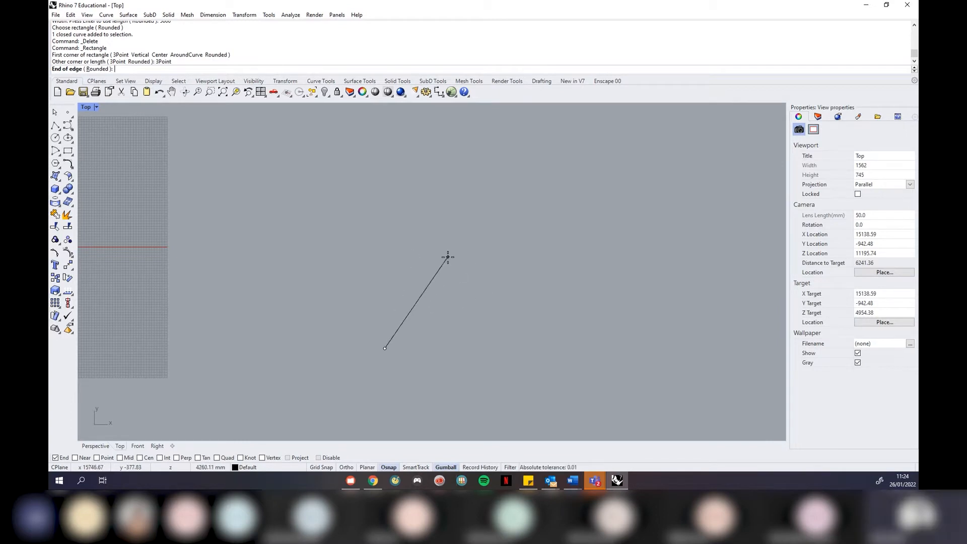
pyautogui.write('1000')
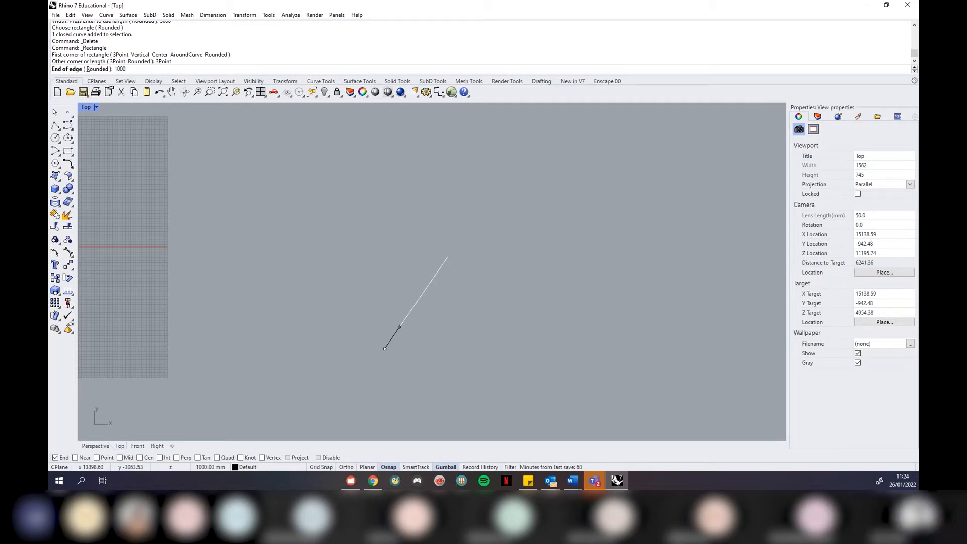
pyautogui.press('Return')
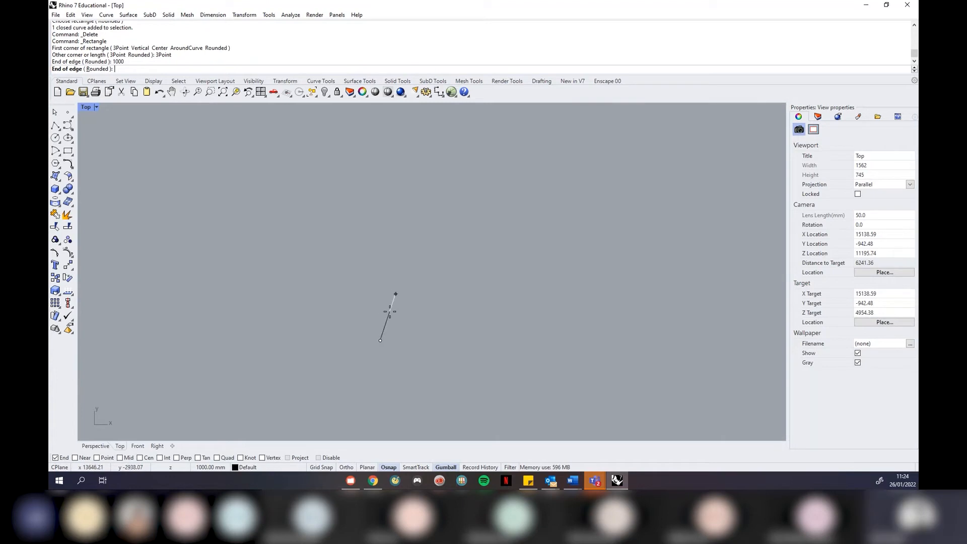
pyautogui.scroll(-4, 298, 348)
pyautogui.click(342, 325)
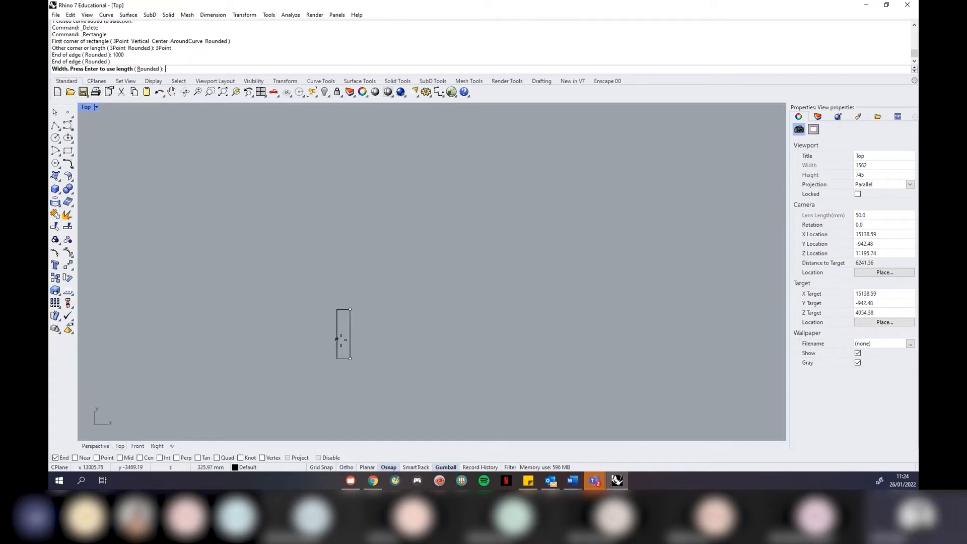
pyautogui.write('2000')
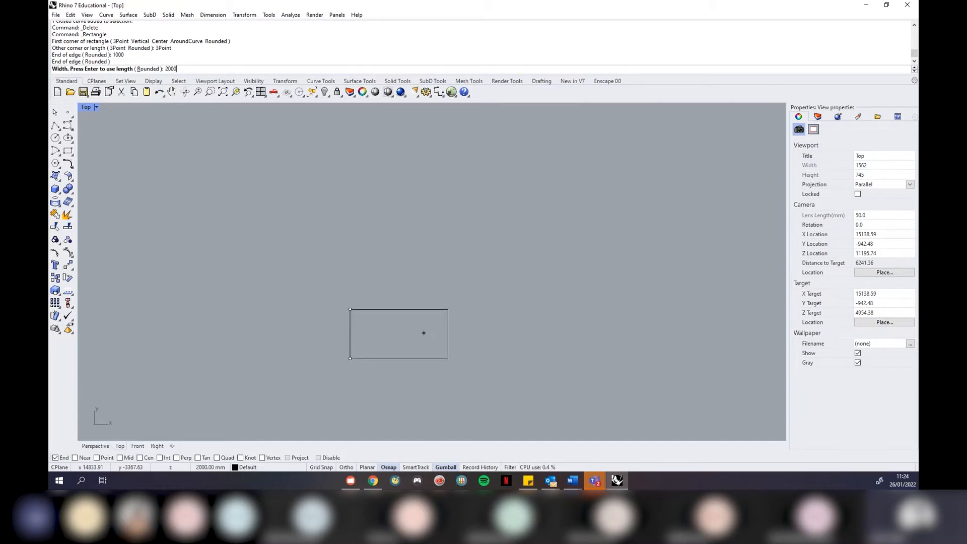
pyautogui.press('Return')
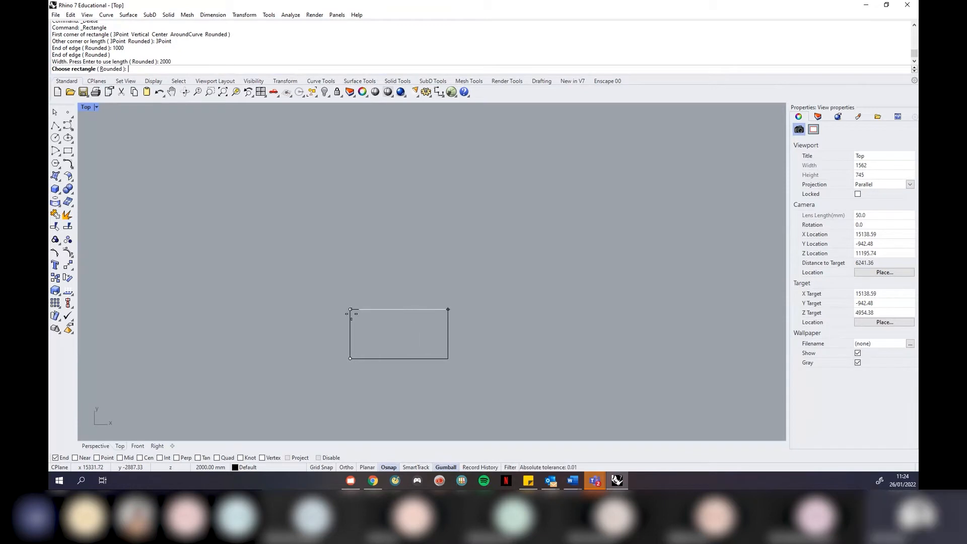
pyautogui.click(421, 333)
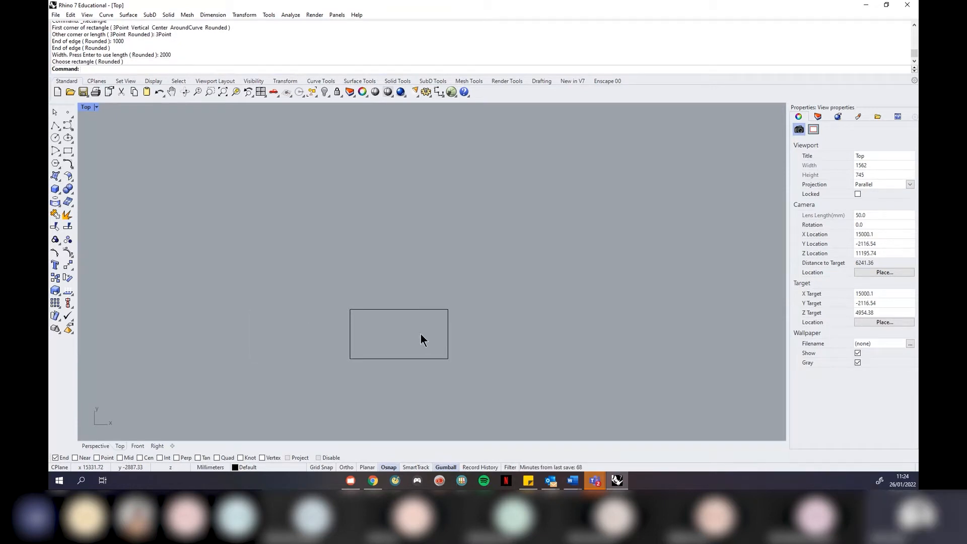
# Select the new 1000 by 2000 mm rectangle and delete it
pyautogui.click(395, 309)
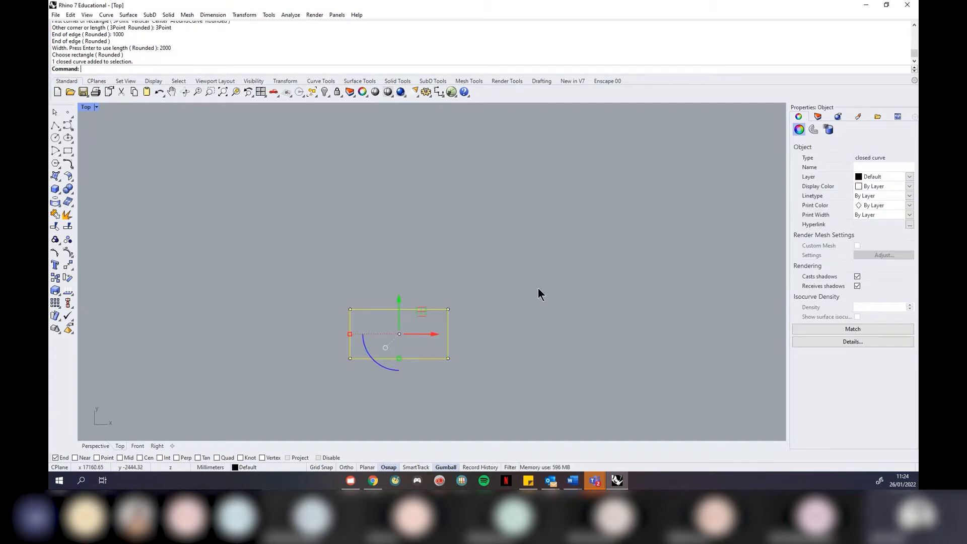
pyautogui.scroll(-5, 509, 220)
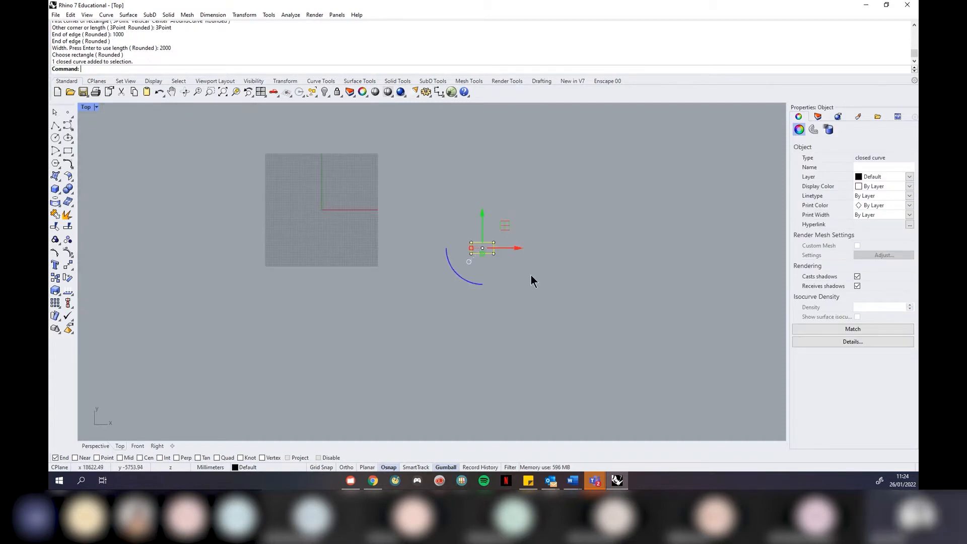
pyautogui.press('Delete')
pyautogui.scroll(3, 387, 181)
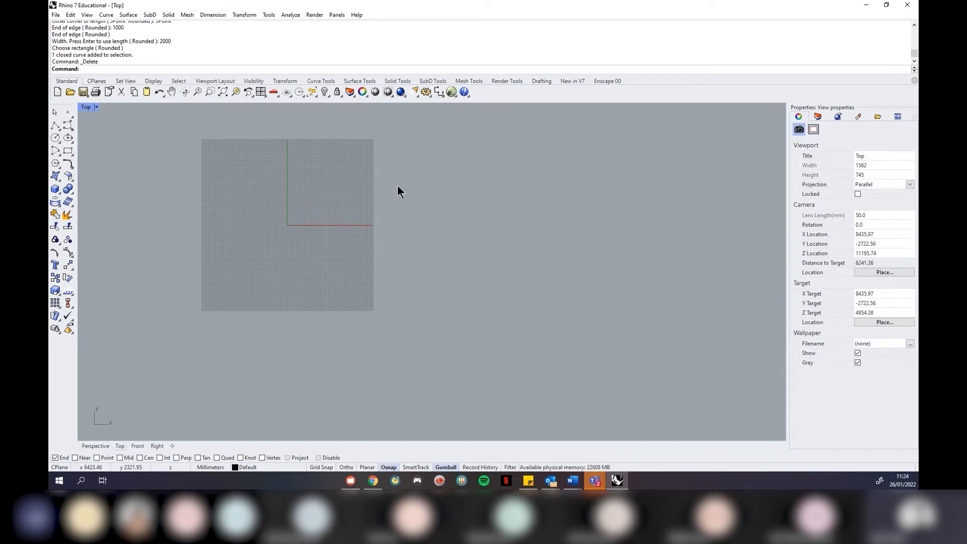
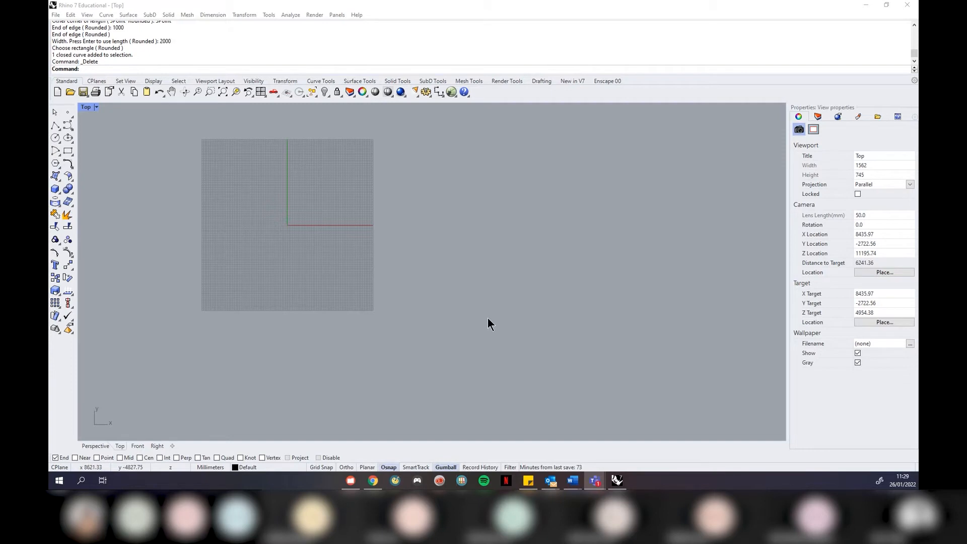
# Zoom the enlarged Top view in and out and bring up its viewport title menu
pyautogui.scroll(-4, 543, 314)
pyautogui.scroll(6, 268, 280)
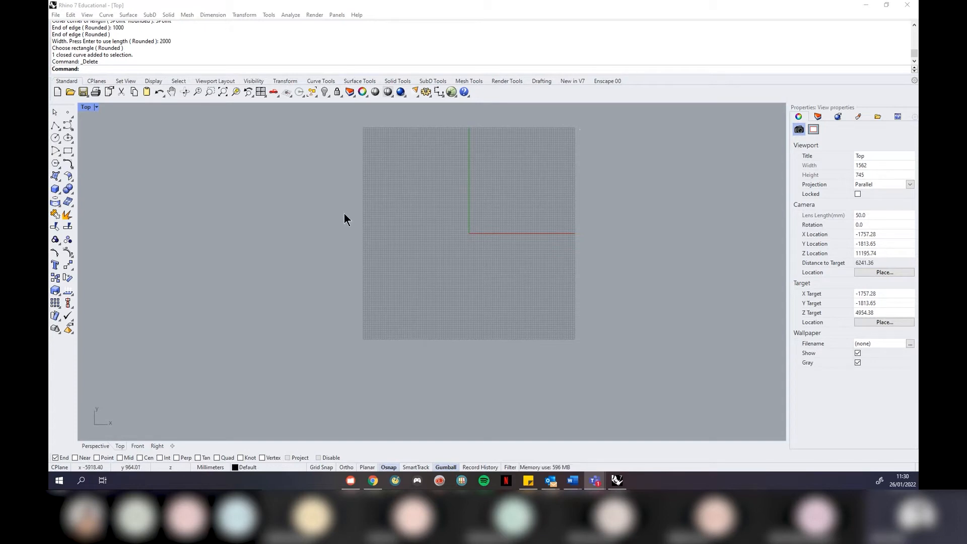
pyautogui.scroll(-2, 379, 293)
pyautogui.scroll(2, 416, 214)
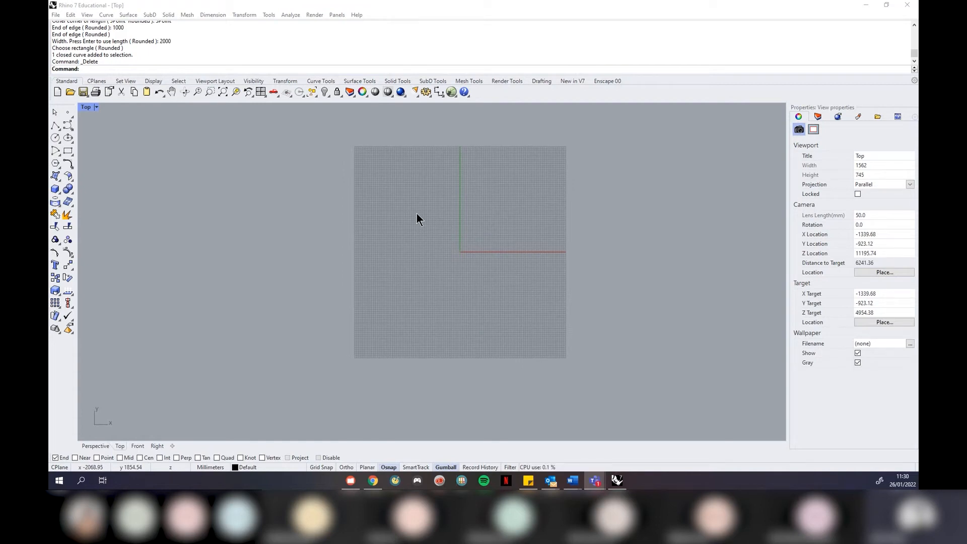
pyautogui.click(96, 107)
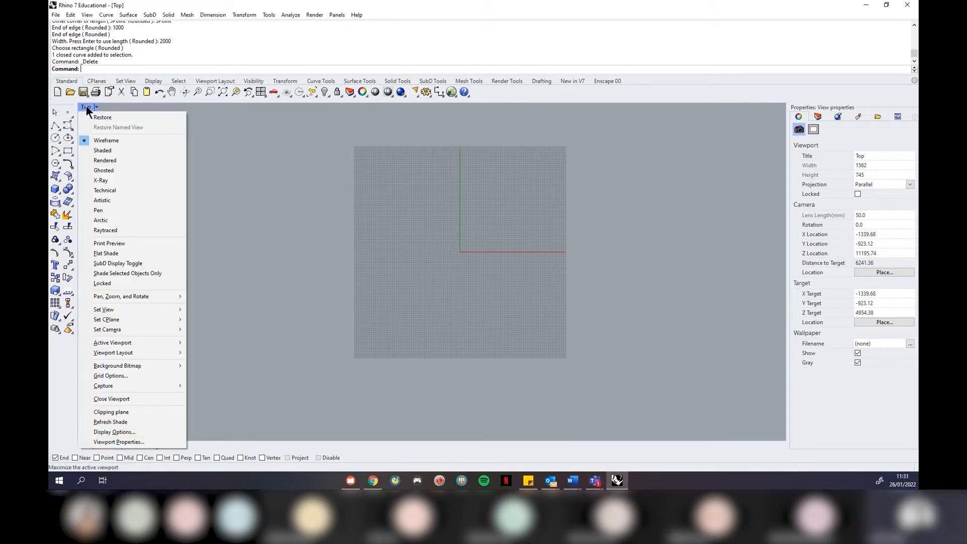
# Restore the four-view layout (Top, Perspective, Front, Right), zoom the views, and enter Box
pyautogui.click(98, 118)
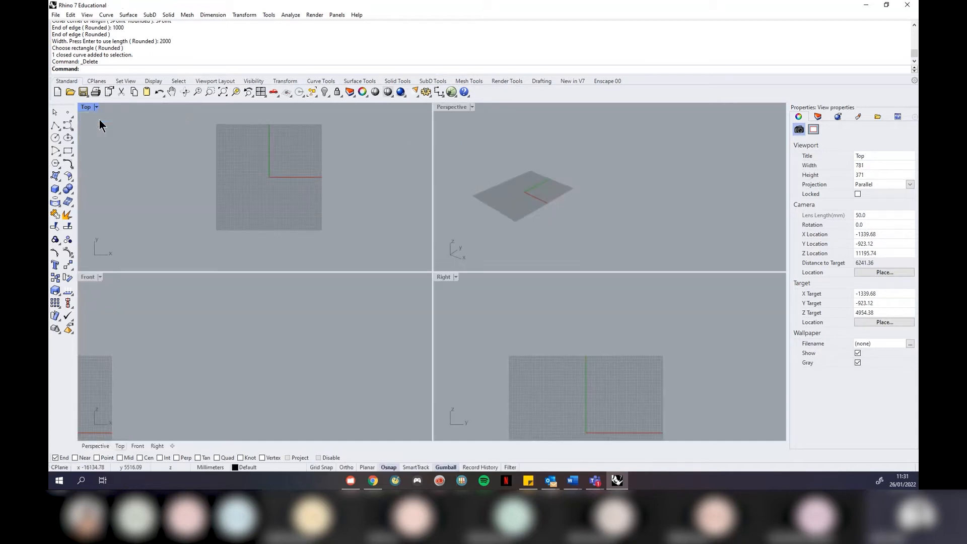
pyautogui.scroll(5, 466, 213)
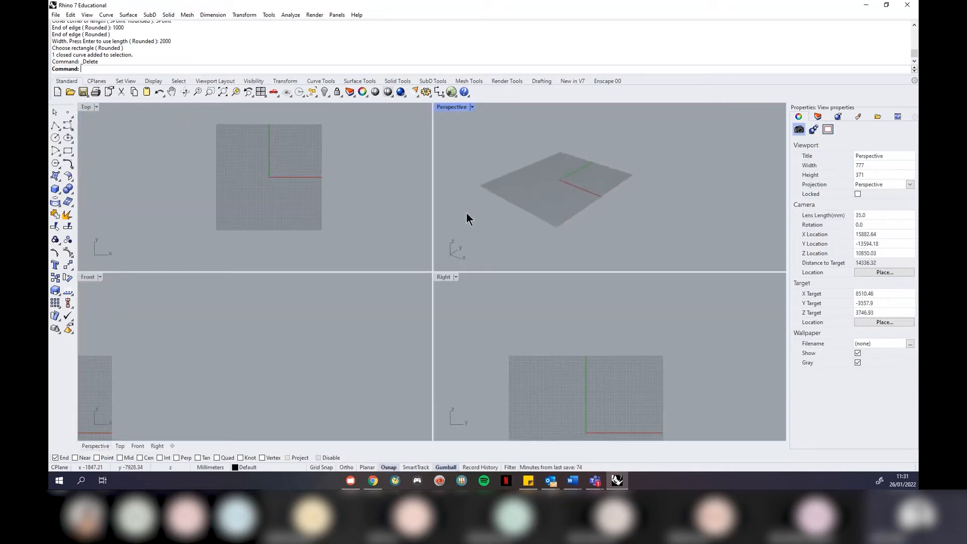
pyautogui.scroll(-3, 620, 373)
pyautogui.scroll(3, 587, 414)
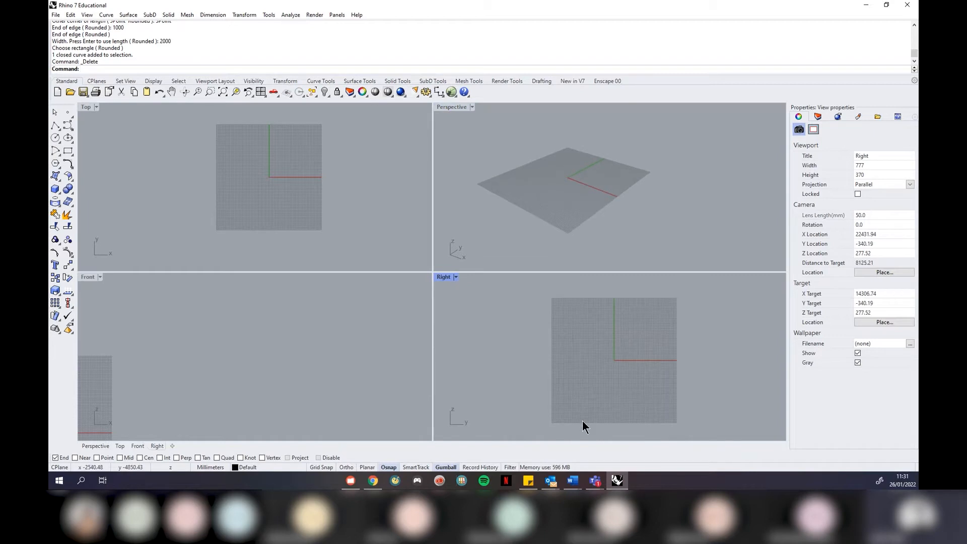
pyautogui.scroll(-4, 353, 327)
pyautogui.scroll(3, 184, 378)
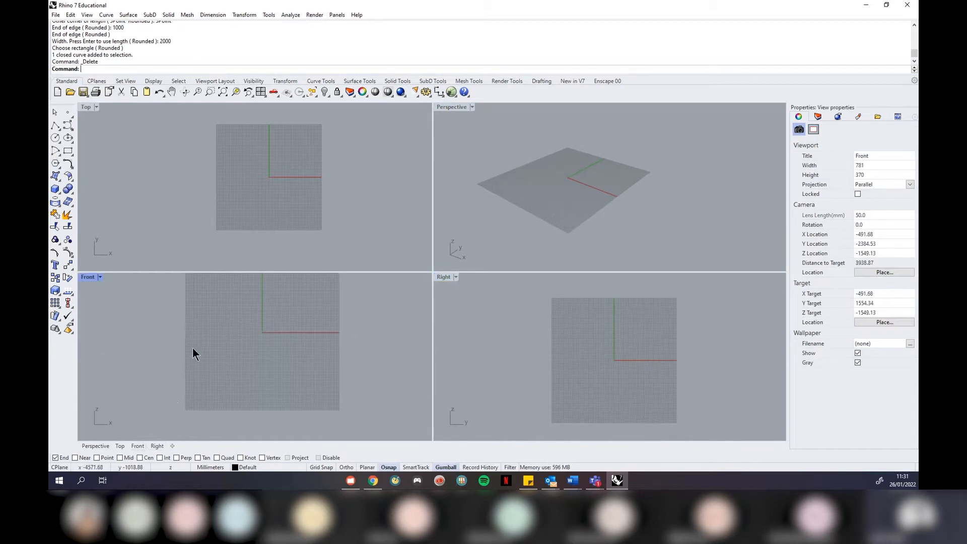
pyautogui.scroll(-1, 222, 327)
pyautogui.scroll(1, 253, 304)
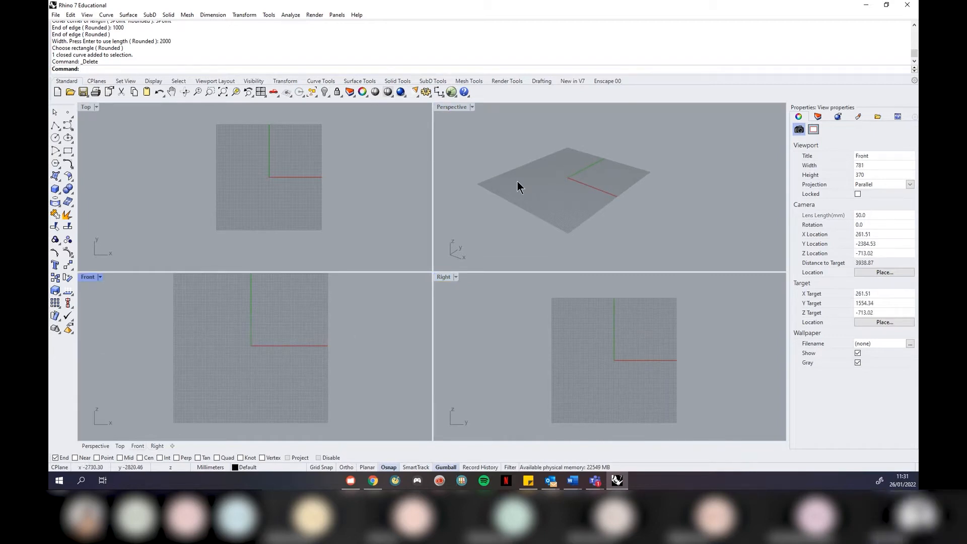
pyautogui.scroll(1, 494, 171)
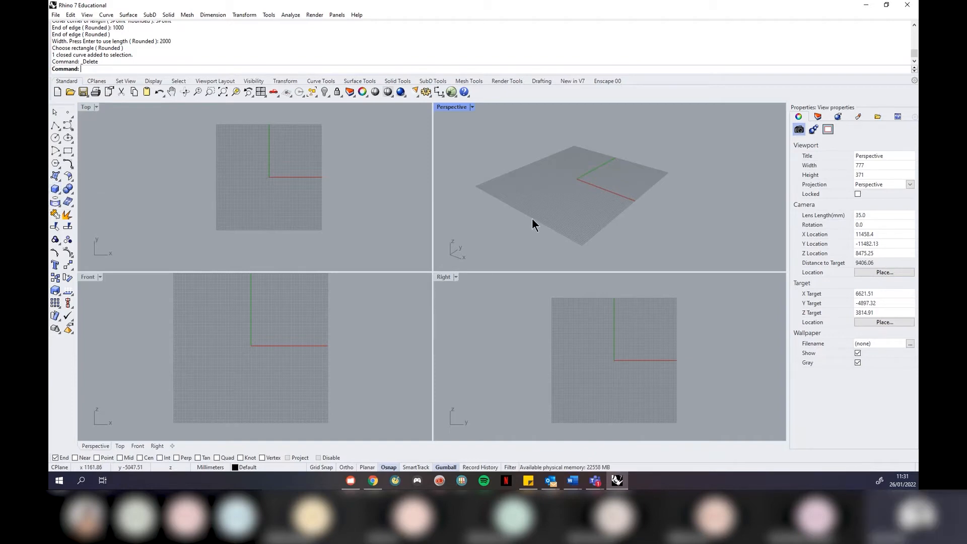
pyautogui.write('Box')
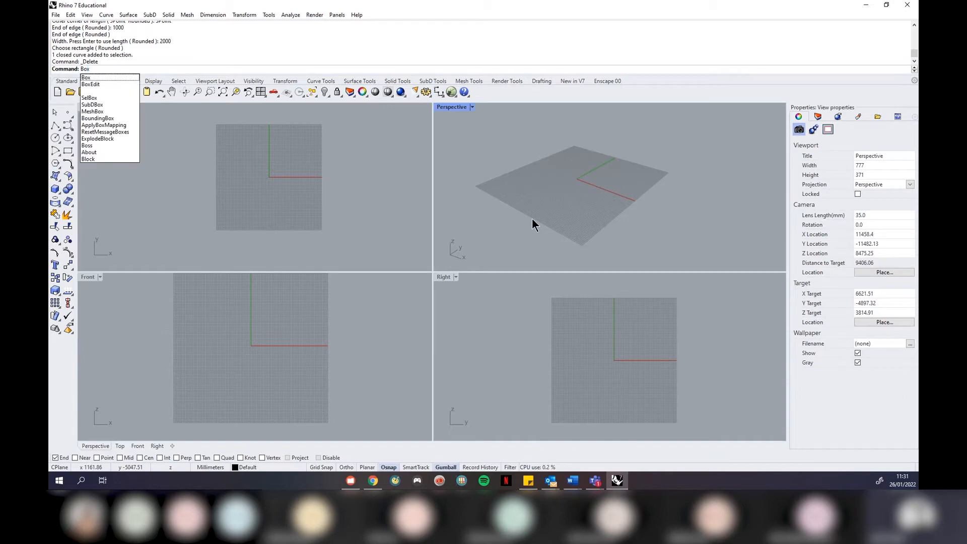
# Create a box right of the origin: base corners in Top, height picked in Perspective
pyautogui.press('Return')
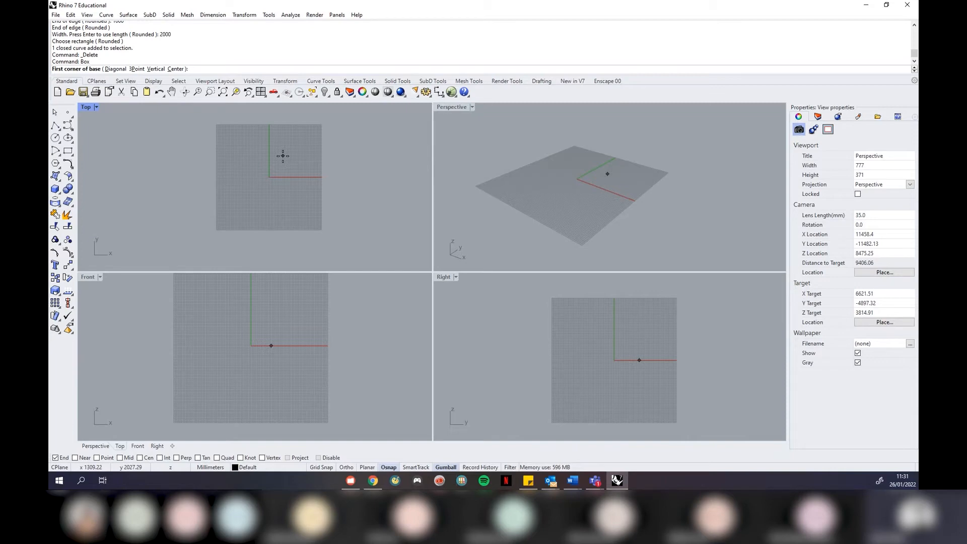
pyautogui.scroll(-2, 137, 183)
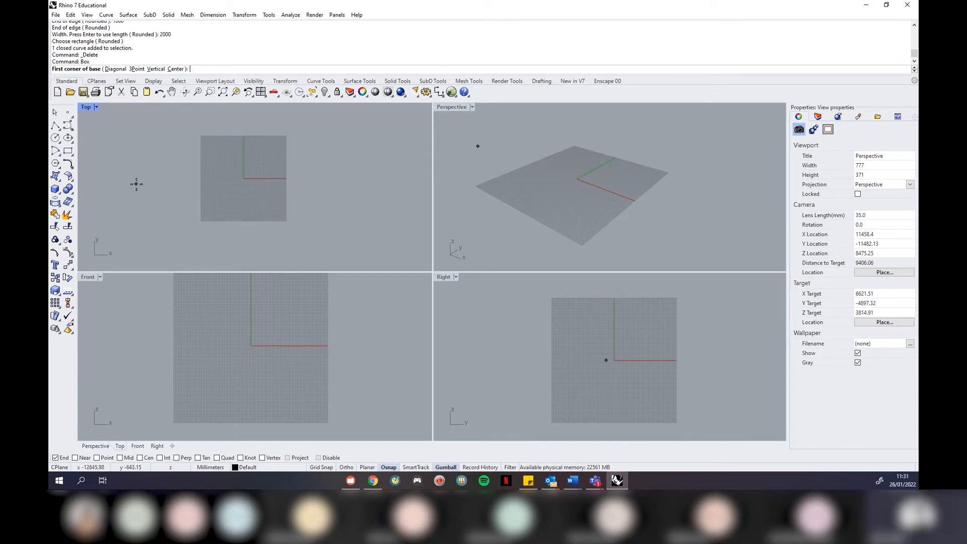
pyautogui.scroll(2, 368, 198)
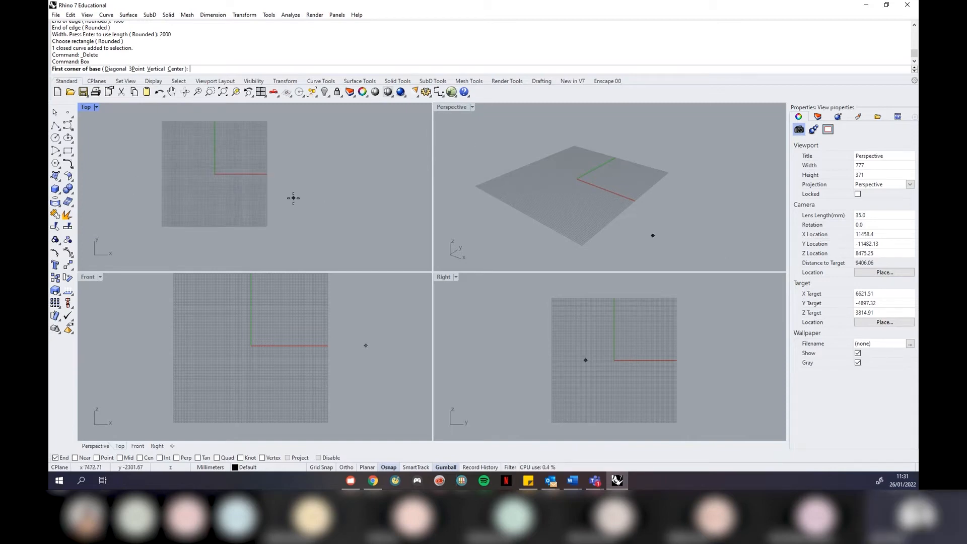
pyautogui.click(293, 198)
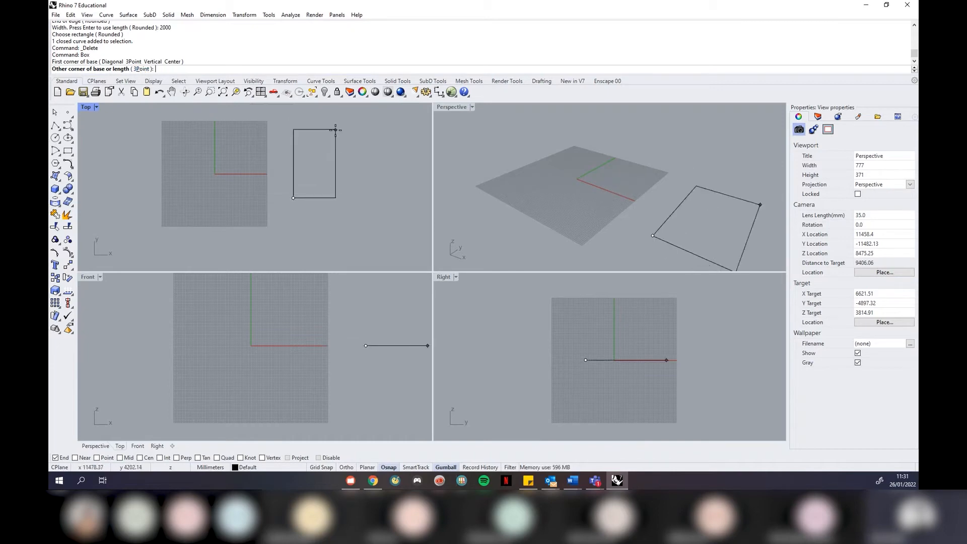
pyautogui.click(353, 158)
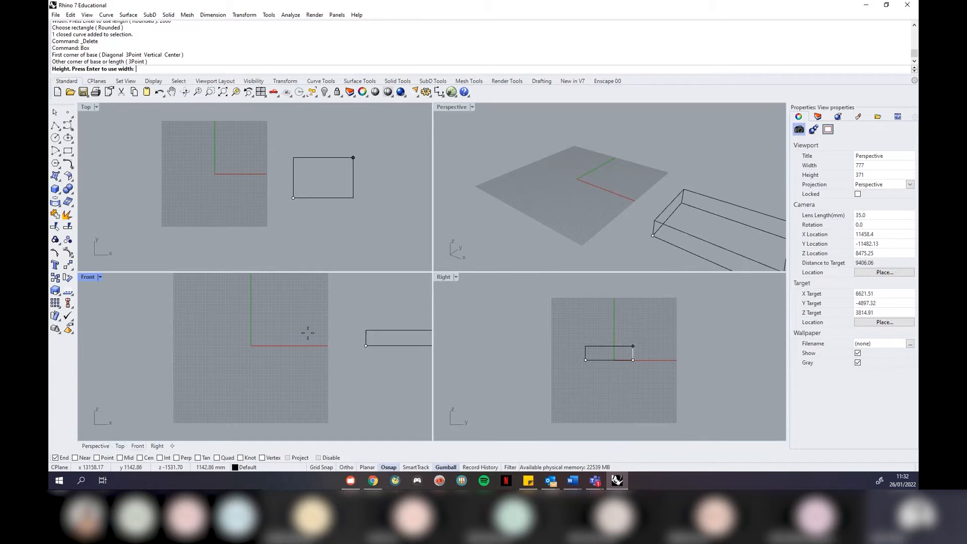
pyautogui.scroll(-5, 163, 354)
pyautogui.scroll(2, 285, 352)
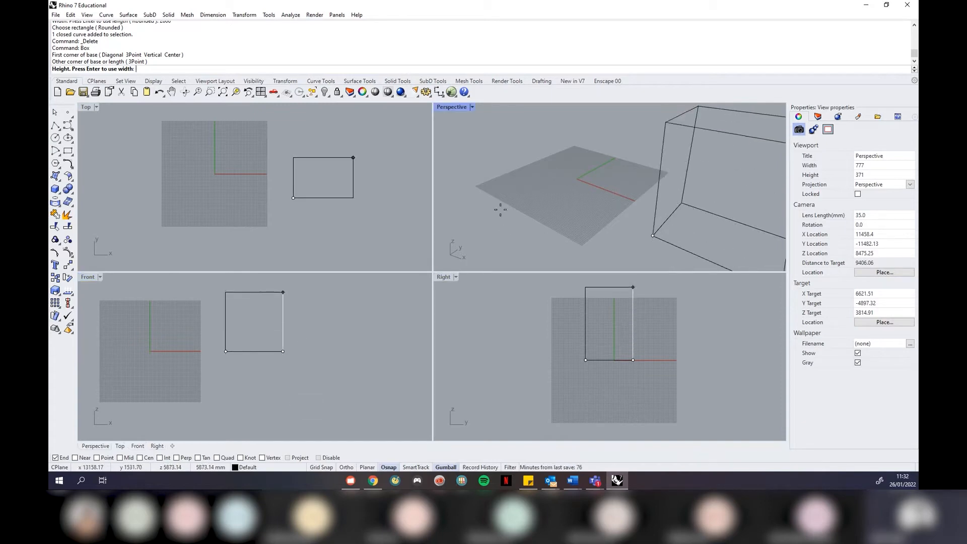
pyautogui.scroll(-2, 488, 216)
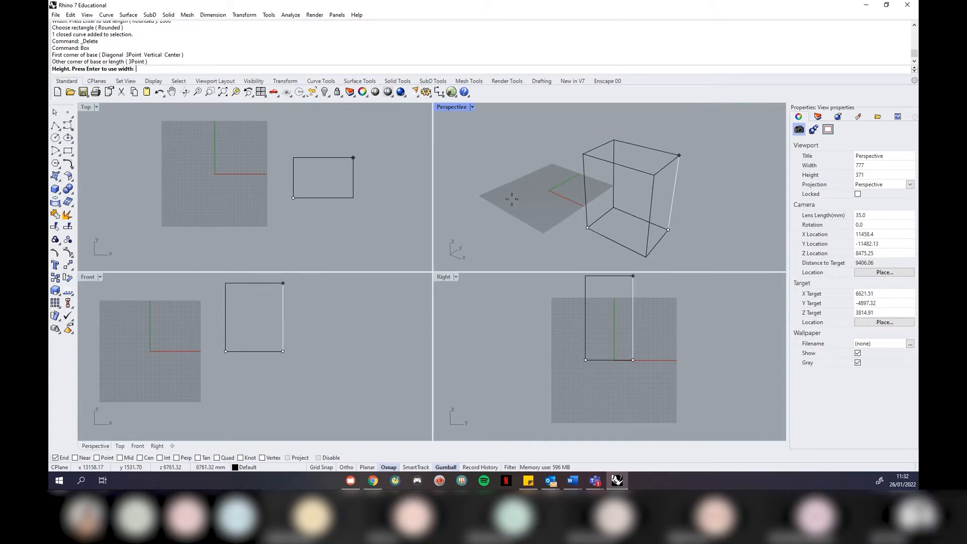
pyautogui.click(513, 215)
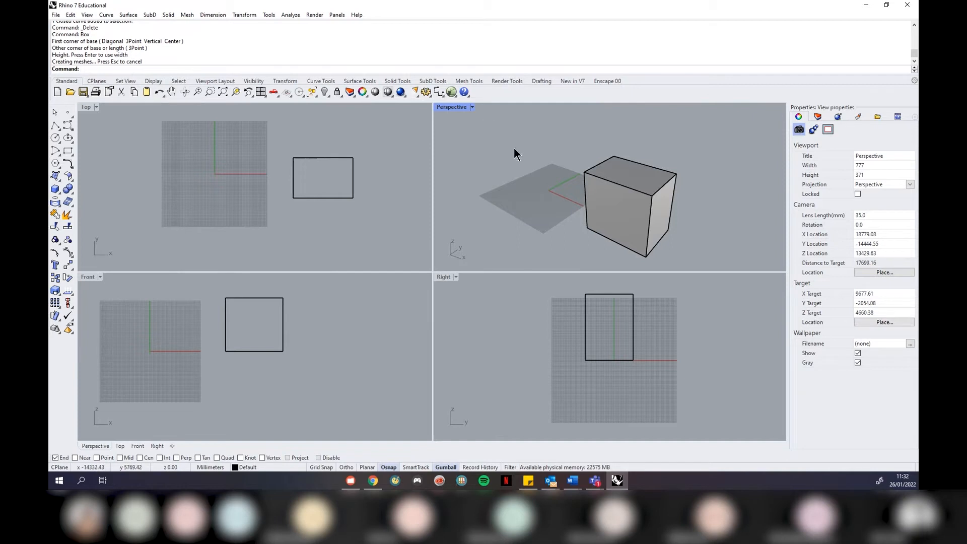
pyautogui.scroll(-2, 512, 148)
pyautogui.scroll(2, 650, 238)
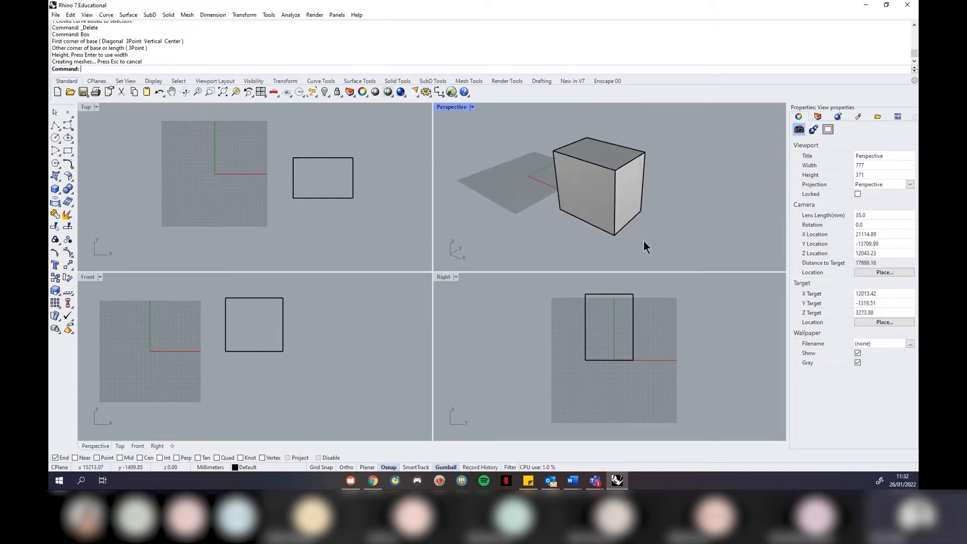
pyautogui.click(473, 108)
# Maximize the Perspective view and draw a second, wider box beside the first
pyautogui.click(475, 117)
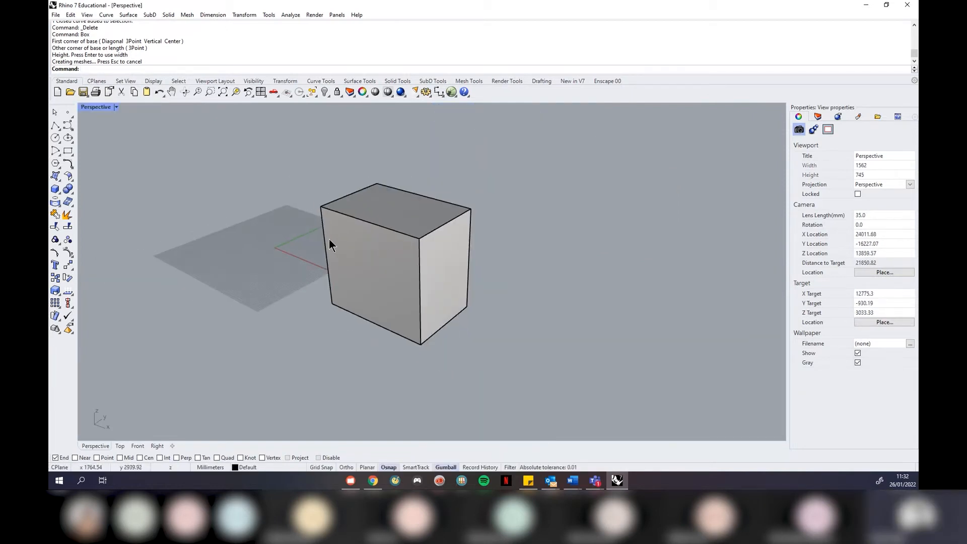
pyautogui.moveTo(320, 310)
pyautogui.mouseDown(button='right')
pyautogui.moveTo(363, 313)
pyautogui.moveTo(332, 311)
pyautogui.mouseUp(button='right')
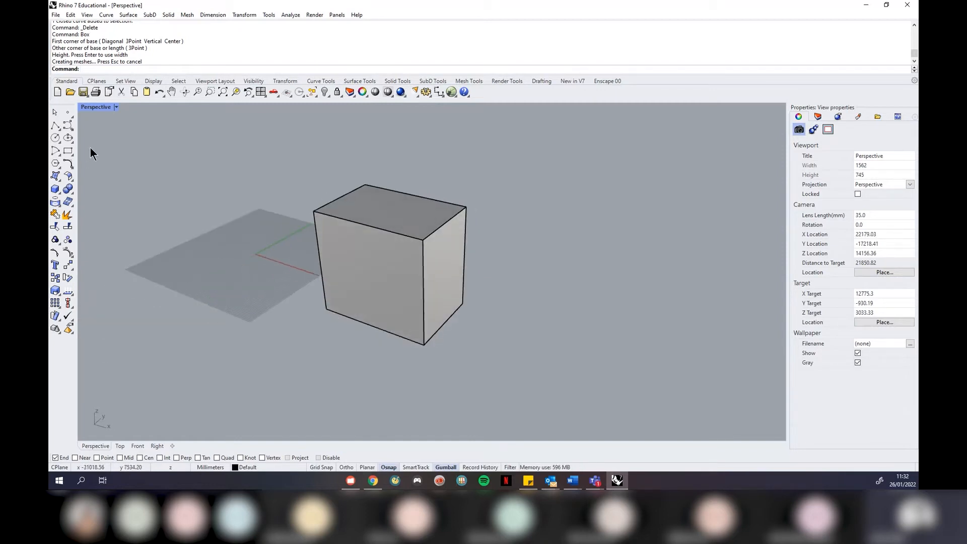
pyautogui.click(55, 189)
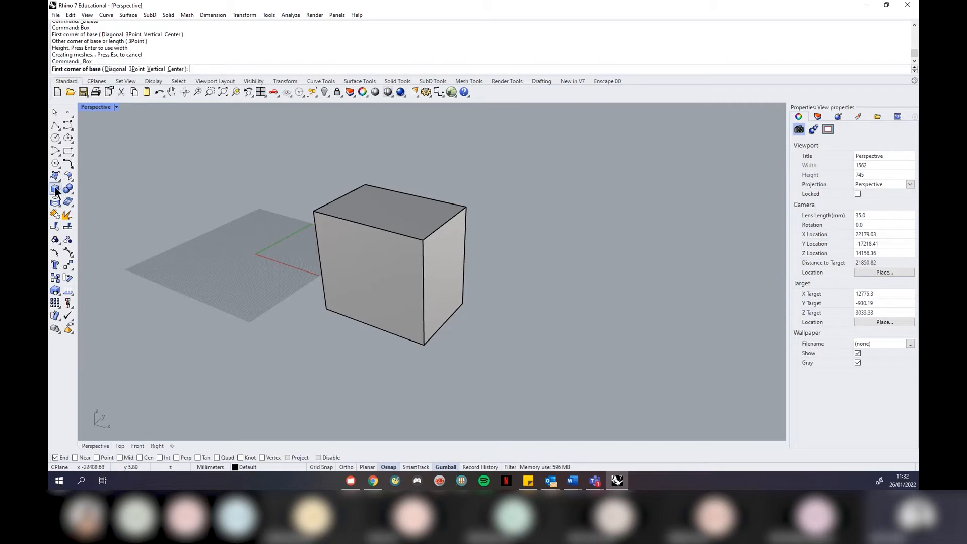
pyautogui.click(499, 362)
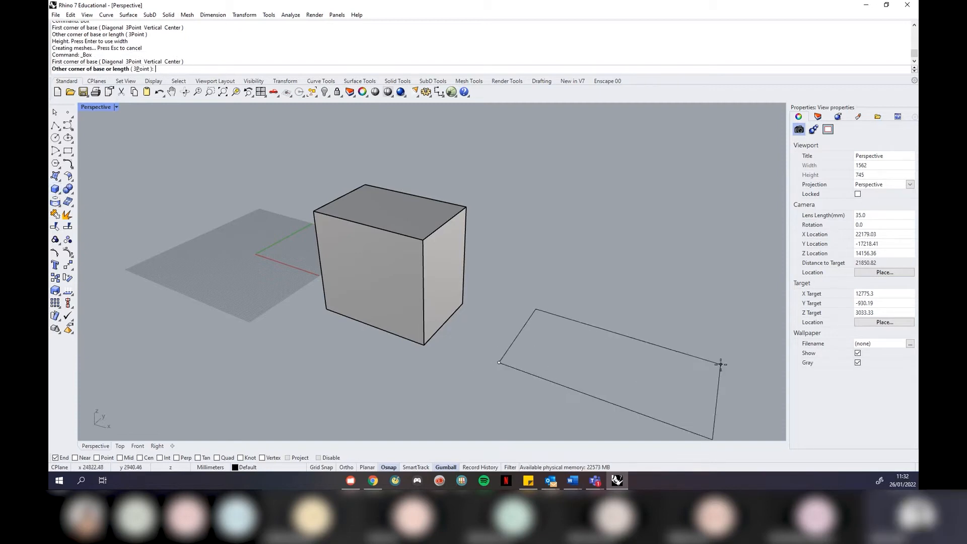
pyautogui.click(690, 363)
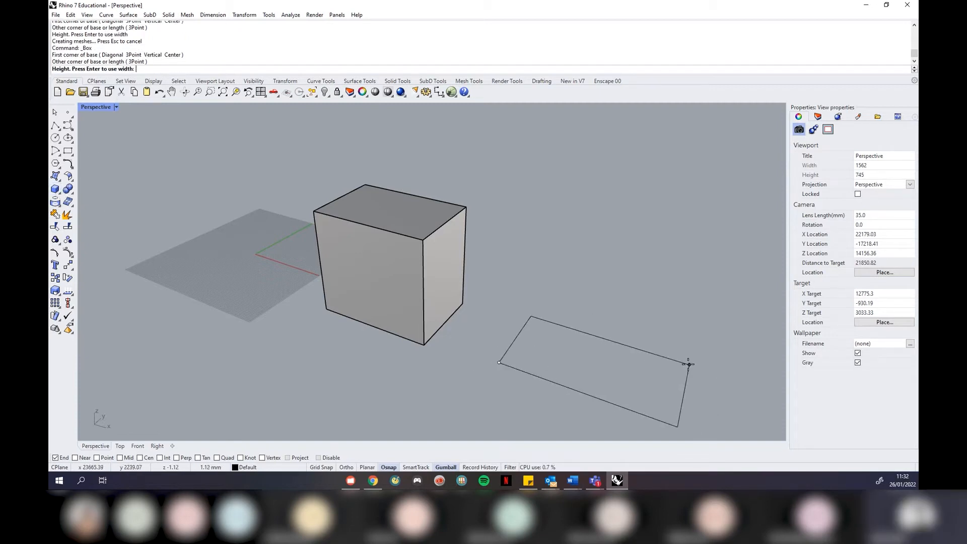
pyautogui.click(711, 226)
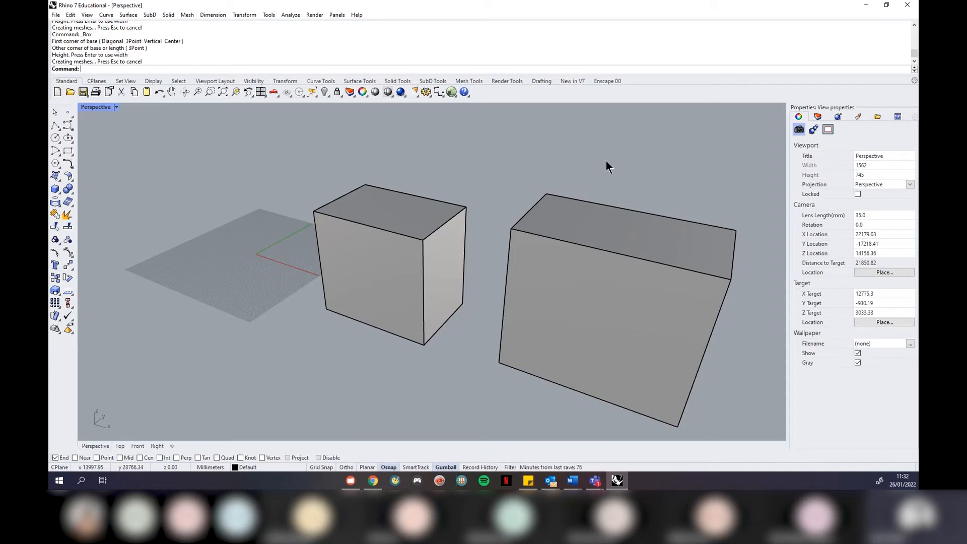
pyautogui.scroll(-2, 731, 176)
pyautogui.moveTo(497, 201); pyautogui.dragTo(307, 205, button='right')
pyautogui.scroll(-2, 305, 201)
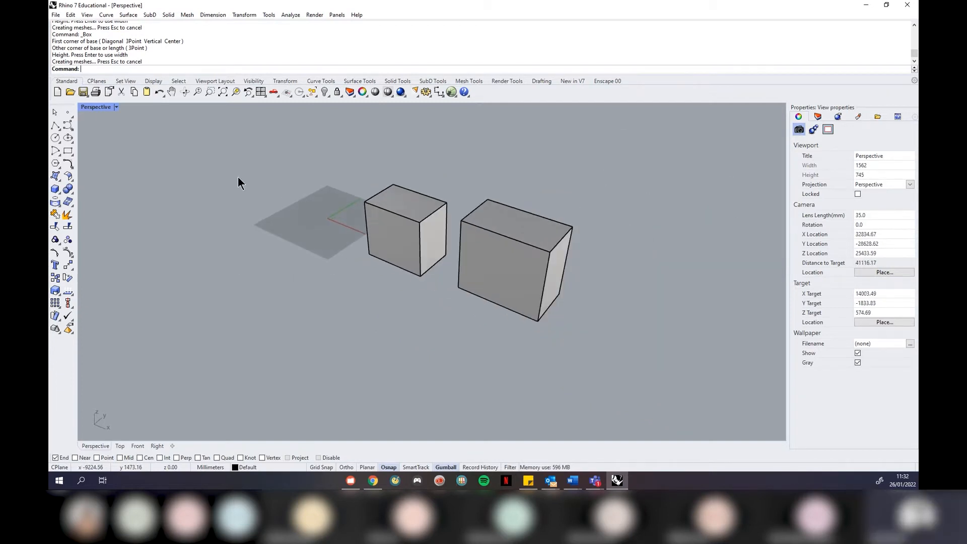
pyautogui.click(117, 108)
# Switch the Perspective view to Wireframe display and orbit around both boxes
pyautogui.click(106, 144)
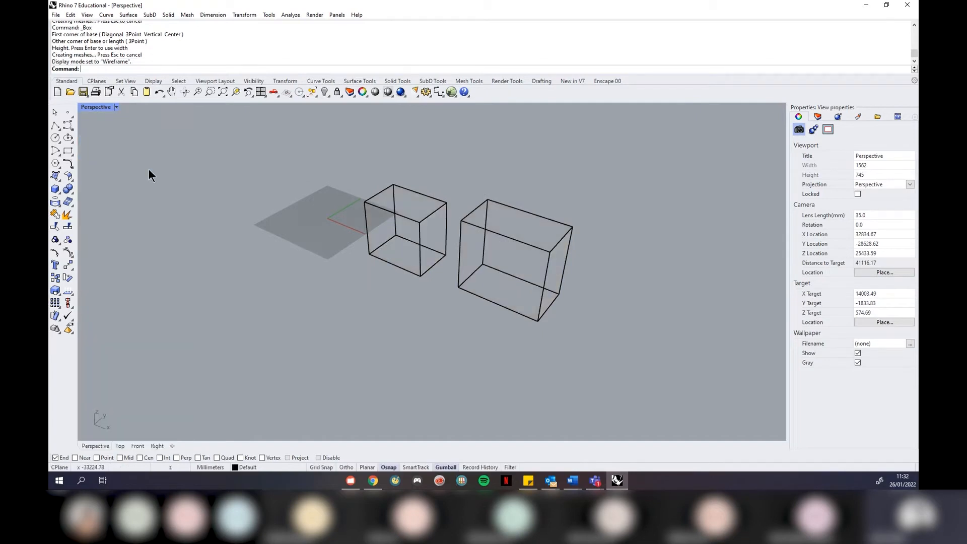
pyautogui.scroll(-1, 498, 228)
pyautogui.scroll(6, 497, 225)
pyautogui.moveTo(459, 227); pyautogui.dragTo(415, 237, button='right')
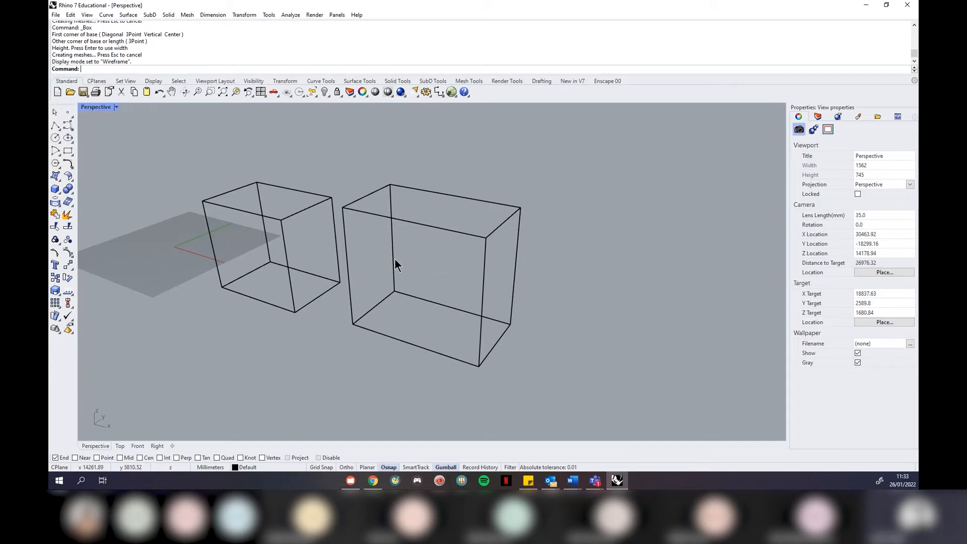
pyautogui.moveTo(395, 259); pyautogui.dragTo(402, 260, button='right')
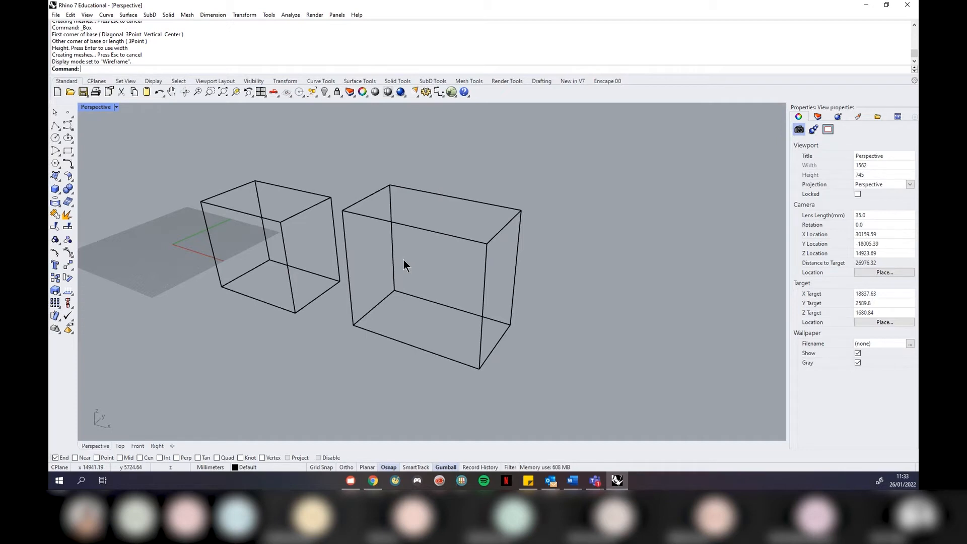
# Draw a third, larger box beside the other two and orbit to inspect all three
pyautogui.click(56, 191)
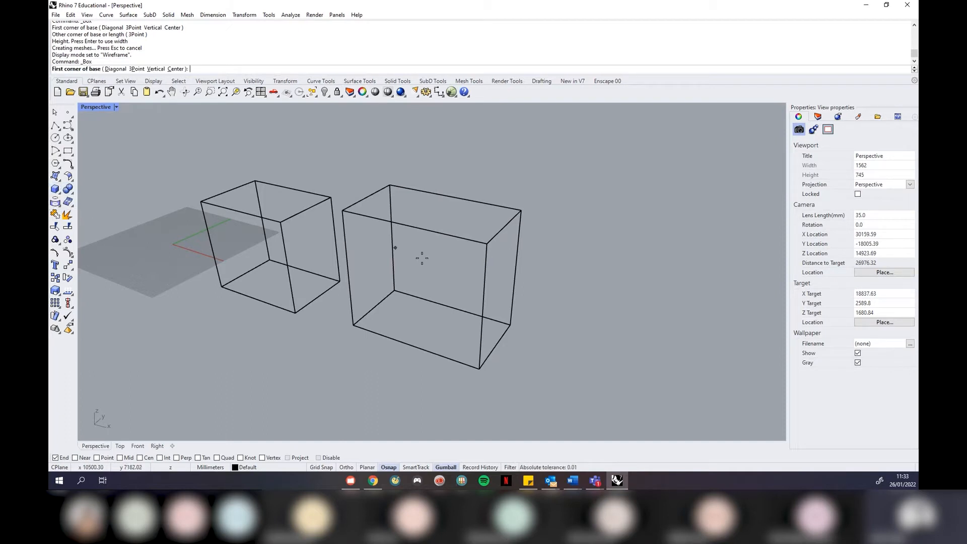
pyautogui.click(543, 378)
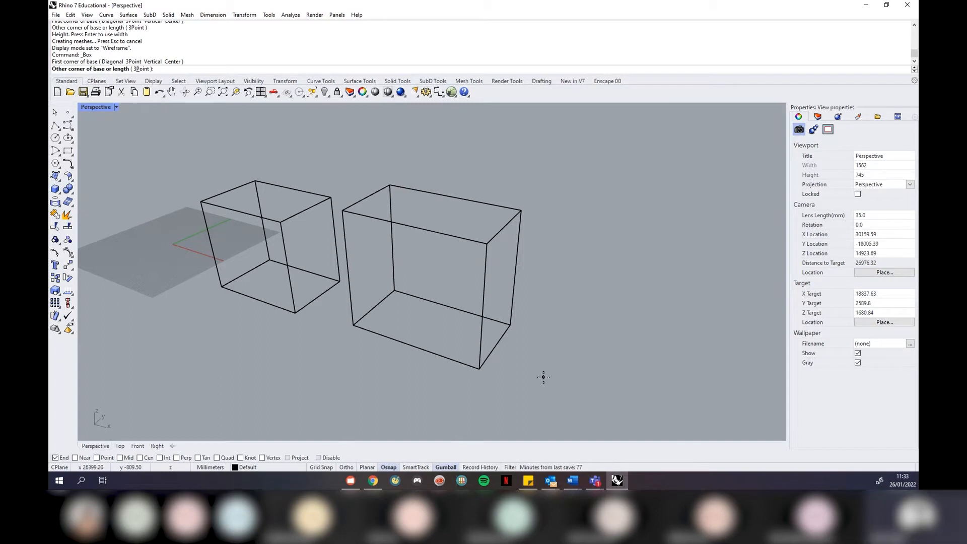
pyautogui.click(735, 356)
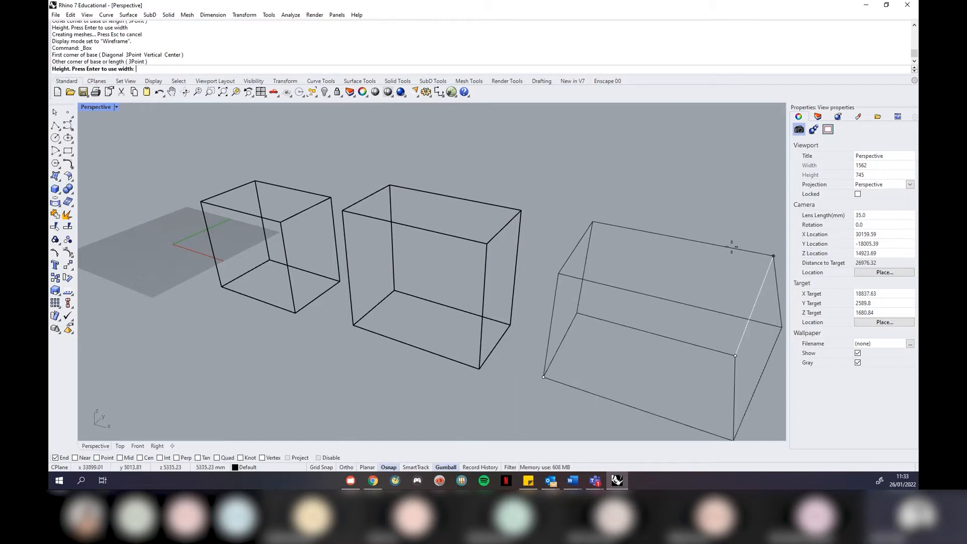
pyautogui.click(731, 247)
pyautogui.scroll(-2, 449, 253)
pyautogui.scroll(-2, 448, 253)
pyautogui.moveTo(621, 278)
pyautogui.mouseDown(button='right')
pyautogui.moveTo(559, 270)
pyautogui.moveTo(617, 278)
pyautogui.mouseUp(button='right')
pyautogui.scroll(1, 630, 282)
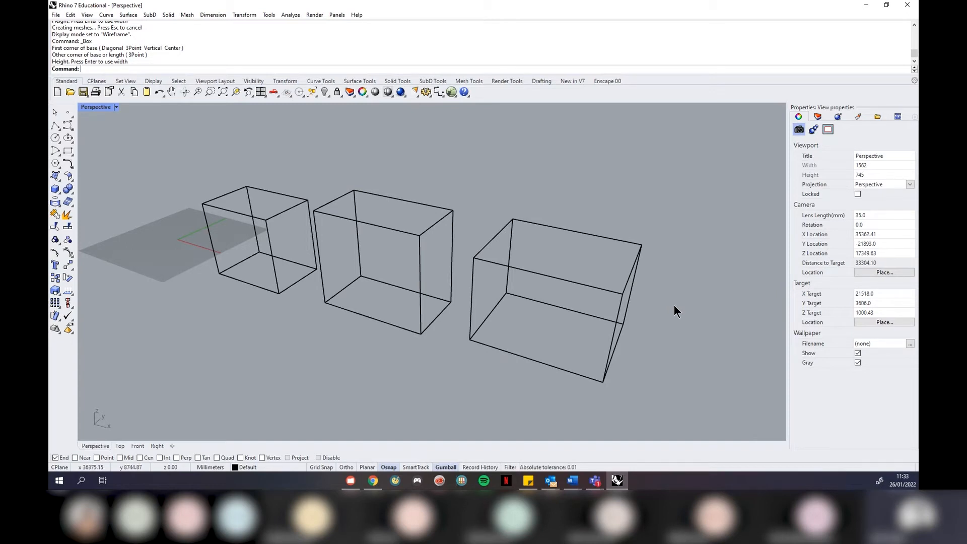
pyautogui.moveTo(602, 272)
pyautogui.mouseDown(button='right')
pyautogui.moveTo(570, 261)
pyautogui.moveTo(584, 272)
pyautogui.mouseUp(button='right')
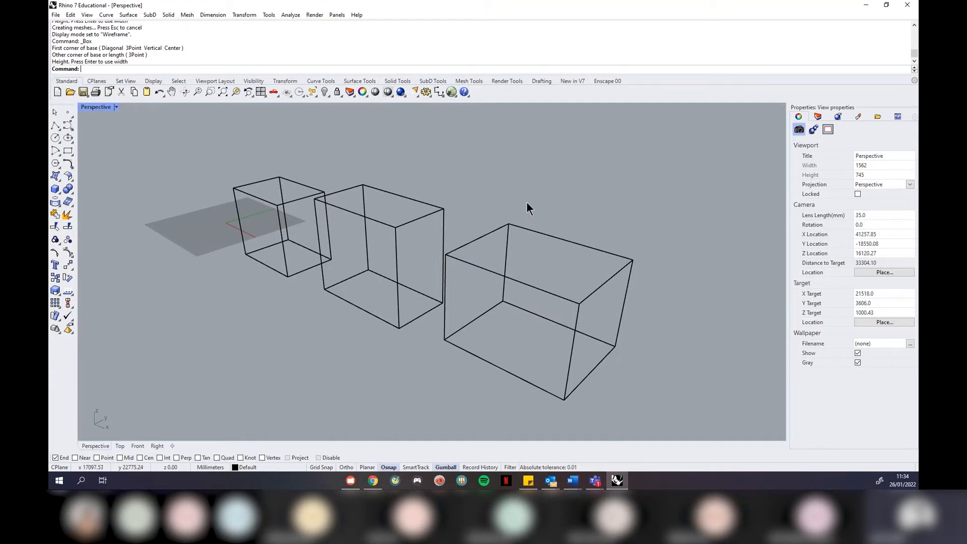
pyautogui.moveTo(527, 202); pyautogui.dragTo(489, 200, button='right')
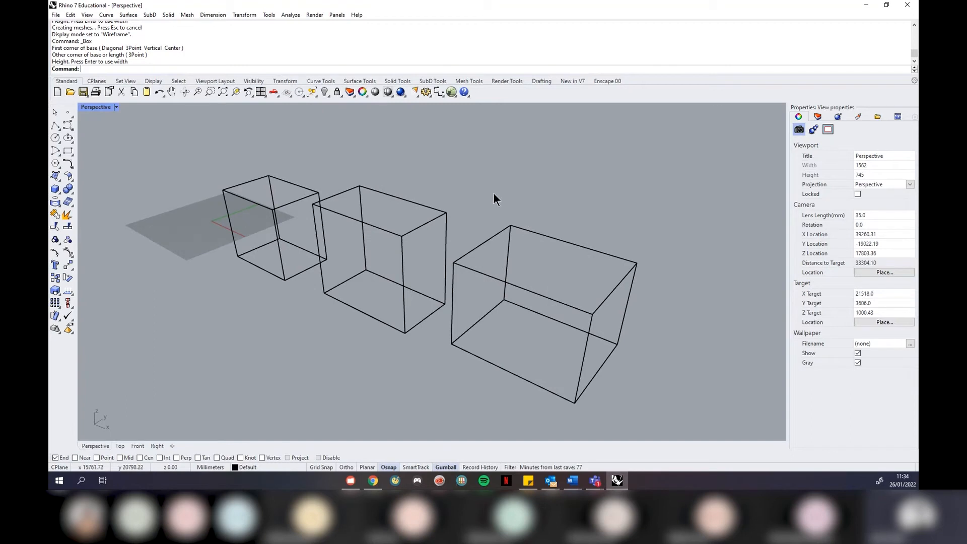
pyautogui.moveTo(493, 194); pyautogui.dragTo(531, 244, button='right')
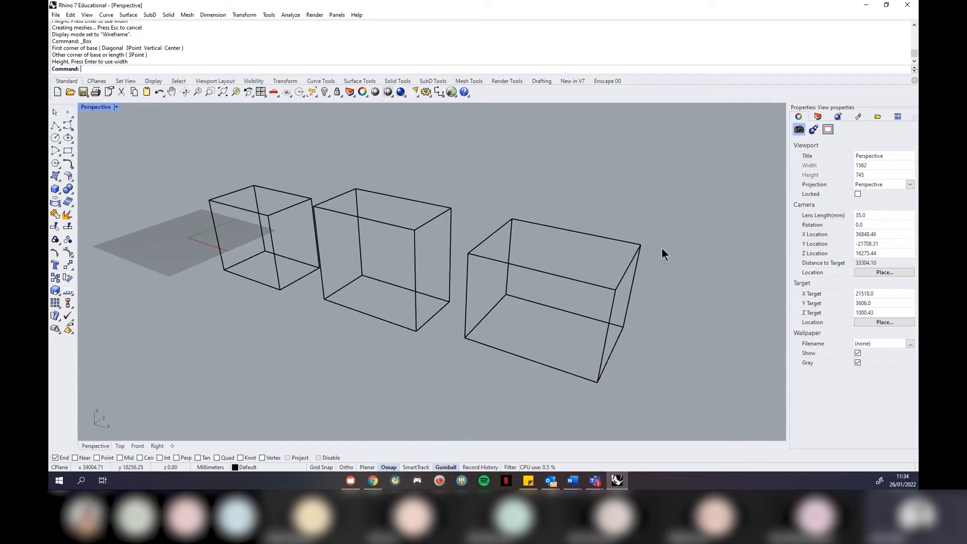
# Switch Perspective to Shaded display and orbit to a front-on view of the three boxes
pyautogui.click(108, 109)
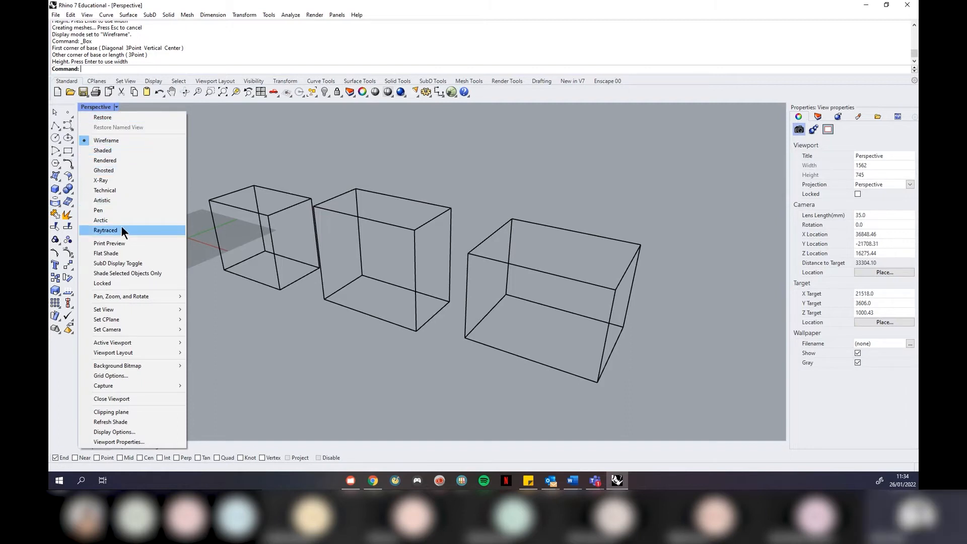
pyautogui.click(101, 149)
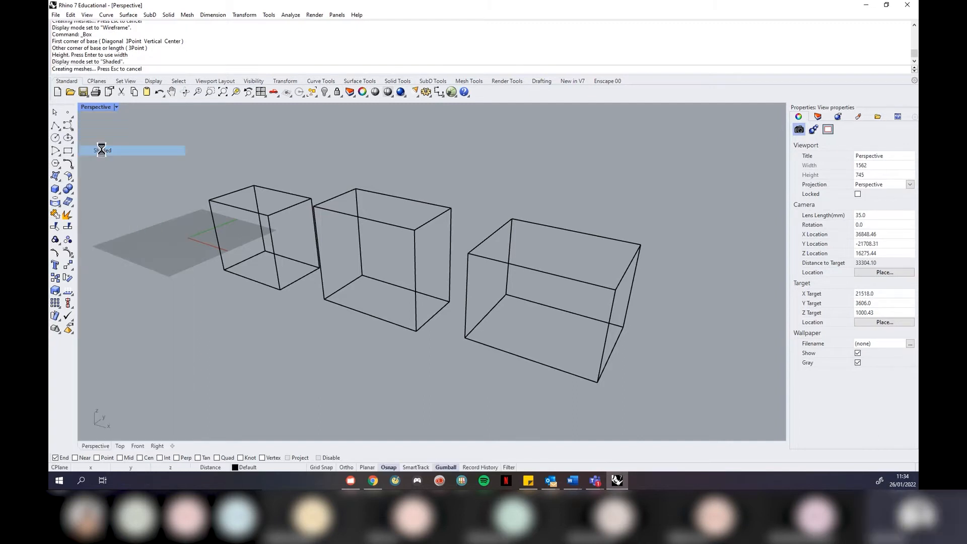
pyautogui.moveTo(416, 177); pyautogui.dragTo(431, 184, button='right')
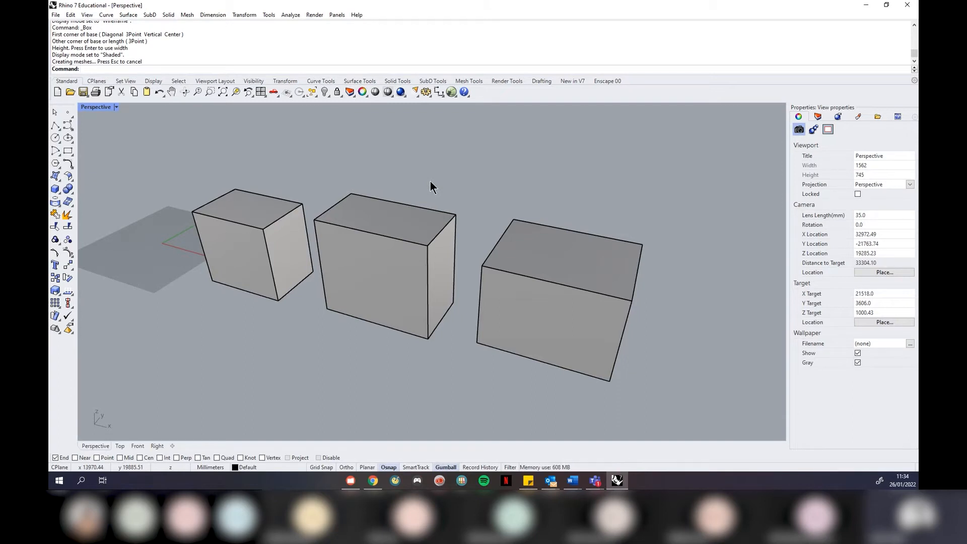
pyautogui.moveTo(431, 182); pyautogui.dragTo(483, 188, button='right')
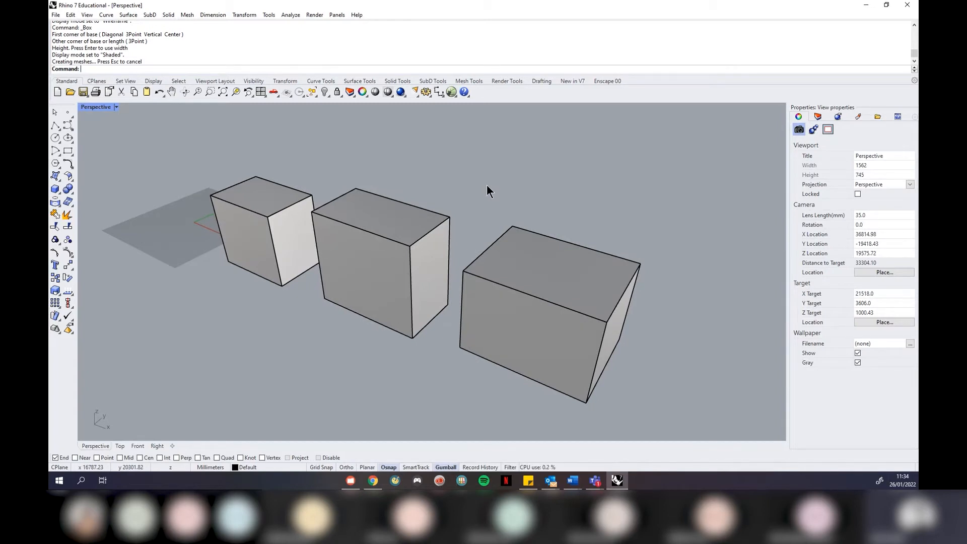
pyautogui.moveTo(470, 193); pyautogui.dragTo(500, 187, button='right')
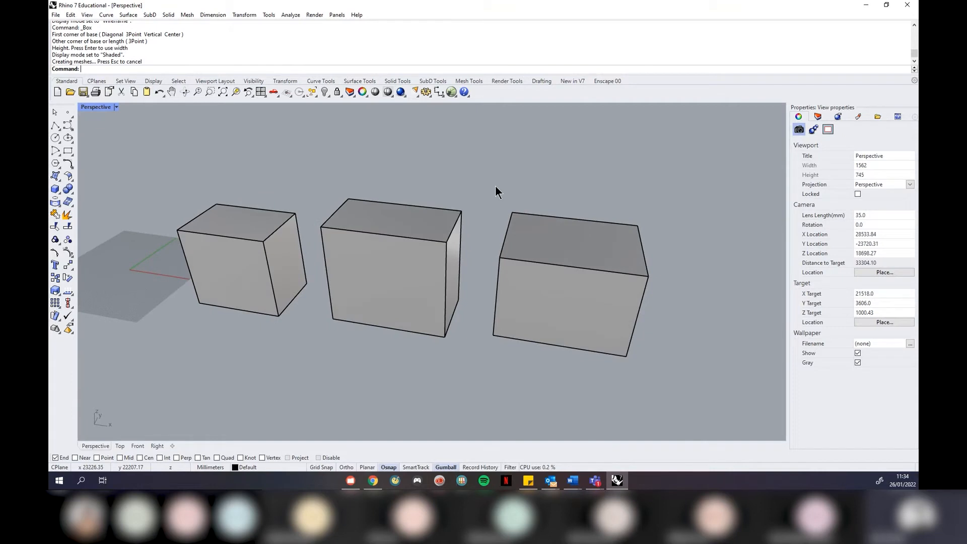
pyautogui.moveTo(495, 199); pyautogui.dragTo(570, 348, button='right')
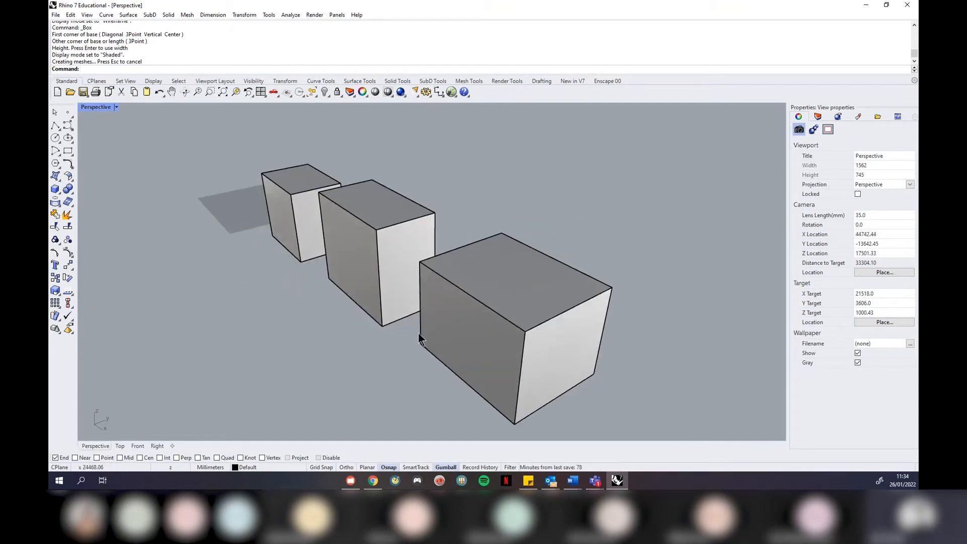
pyautogui.moveTo(462, 261); pyautogui.dragTo(492, 195, button='right')
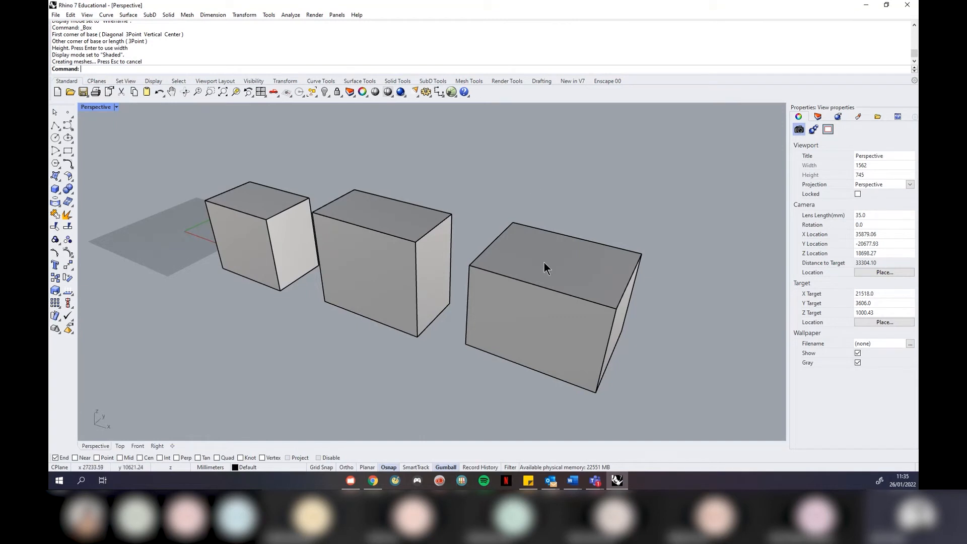
pyautogui.moveTo(363, 212); pyautogui.dragTo(640, 226, button='right')
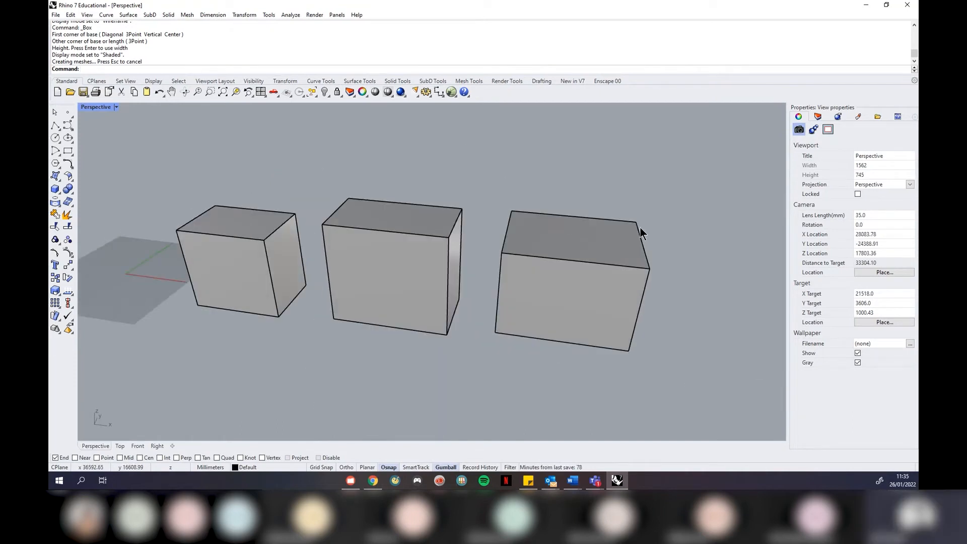
pyautogui.click(243, 251)
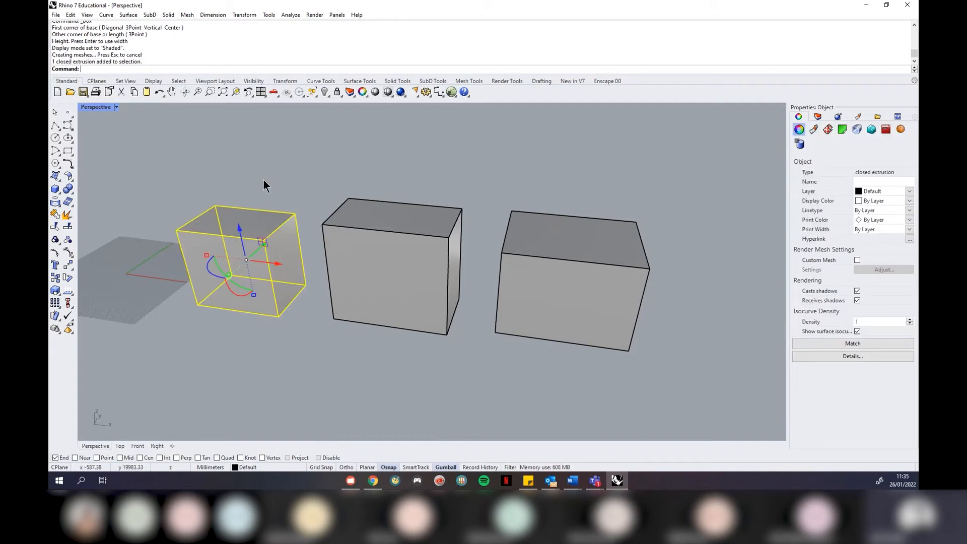
pyautogui.write('ZSA')
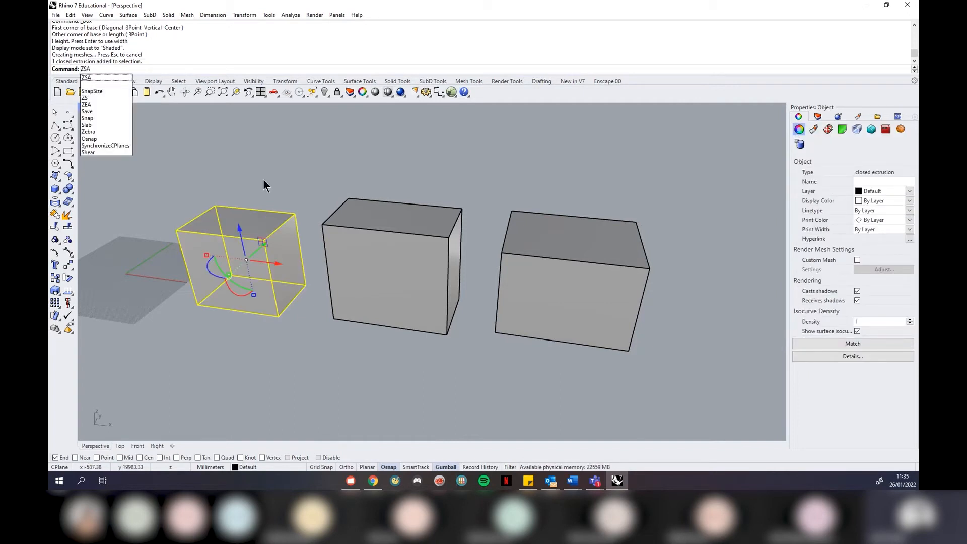
pyautogui.press('Return')
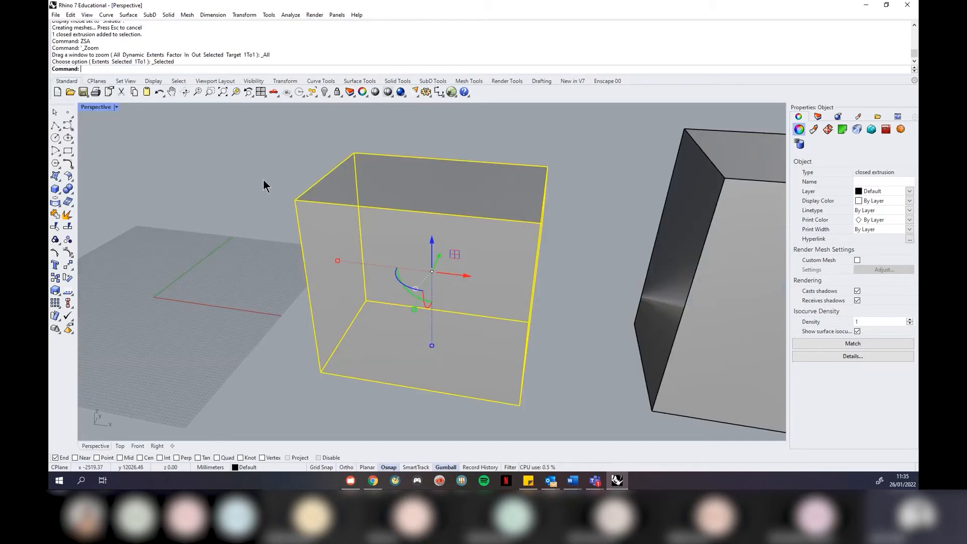
pyautogui.click(263, 179)
pyautogui.moveTo(310, 235); pyautogui.dragTo(231, 310, button='right')
pyautogui.scroll(-2, 231, 310)
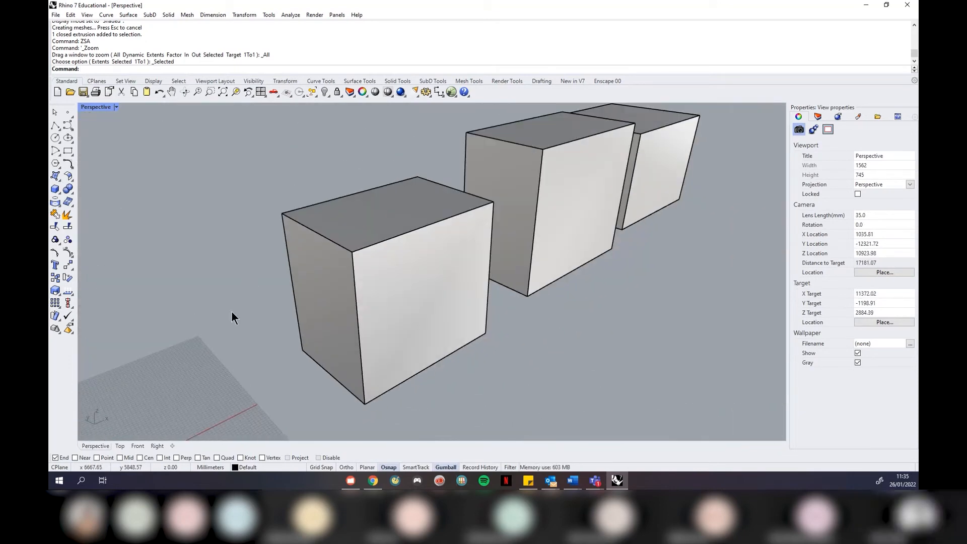
pyautogui.click(555, 227)
pyautogui.write('ZSA')
pyautogui.press('Return')
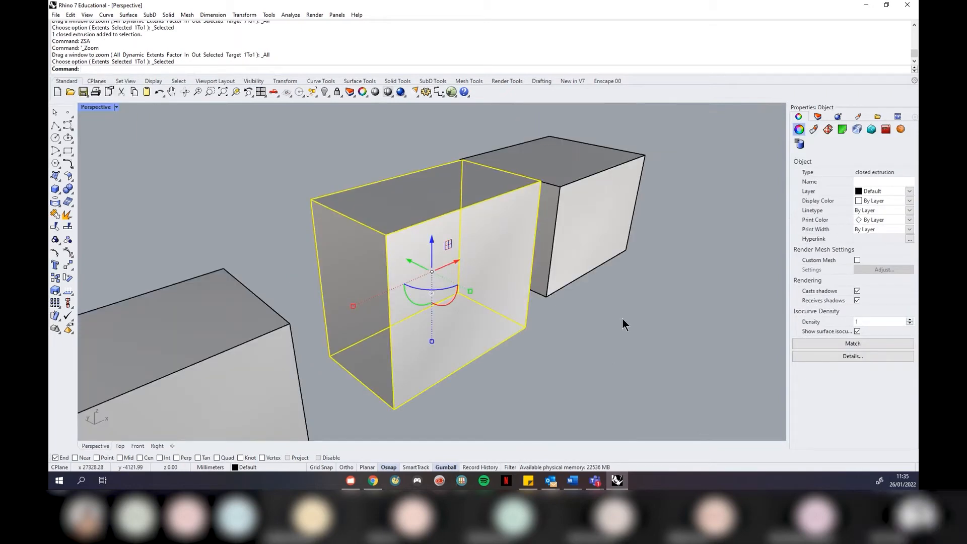
pyautogui.click(624, 323)
pyautogui.moveTo(643, 326); pyautogui.dragTo(585, 316, button='right')
pyautogui.scroll(-8, 442, 306)
pyautogui.moveTo(650, 205); pyautogui.dragTo(267, 368)
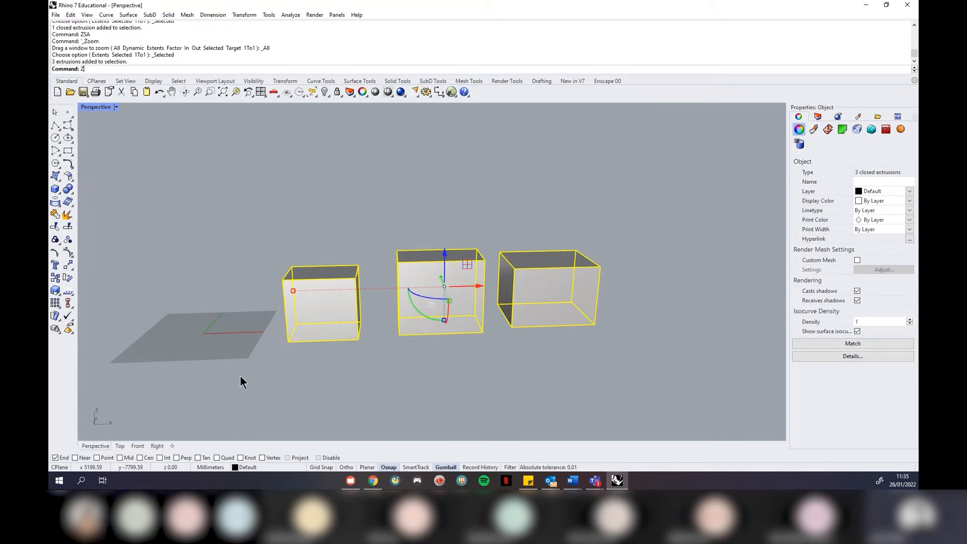
pyautogui.write('SA')
pyautogui.press('Return')
pyautogui.press('Escape')
pyautogui.moveTo(689, 287); pyautogui.dragTo(453, 270, button='right')
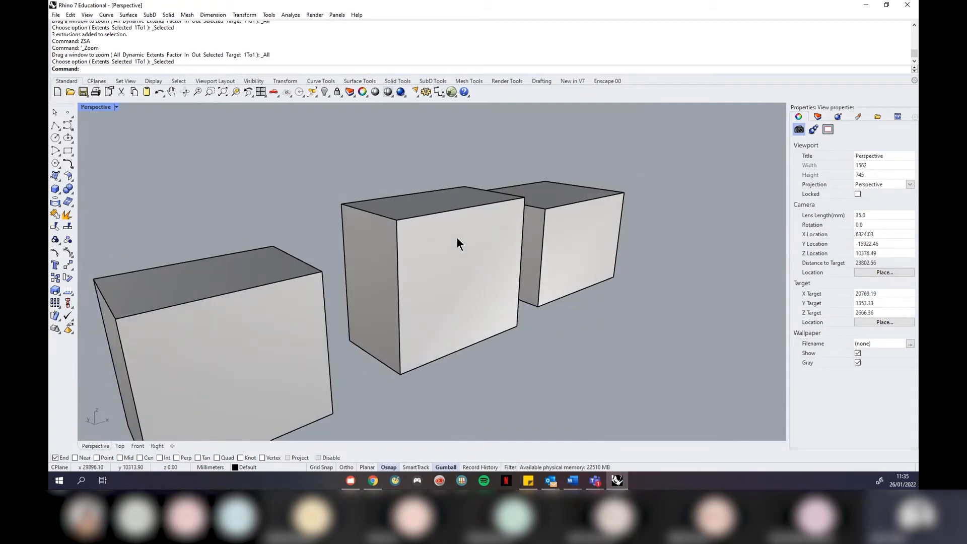
pyautogui.scroll(-2, 655, 184)
pyautogui.moveTo(666, 173); pyautogui.dragTo(657, 201, button='right')
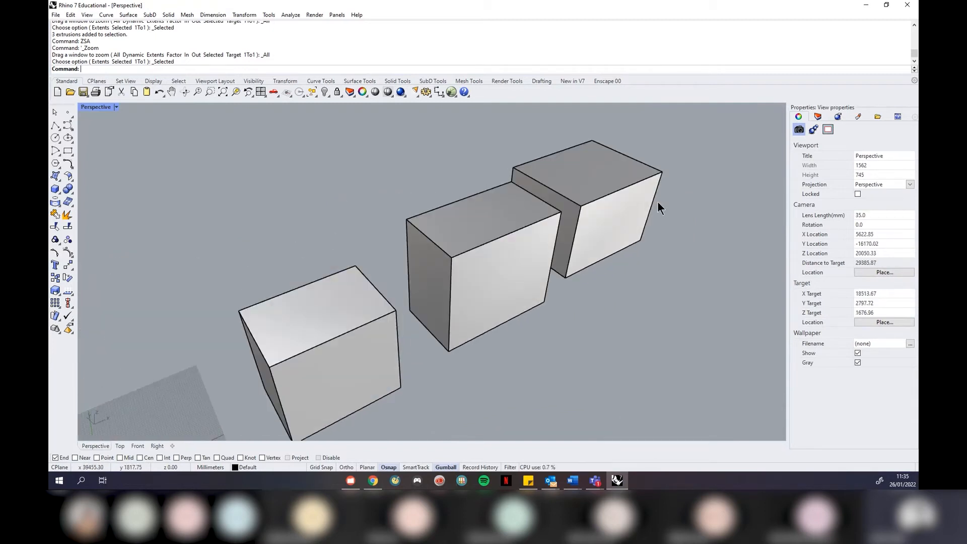
pyautogui.scroll(-2, 640, 173)
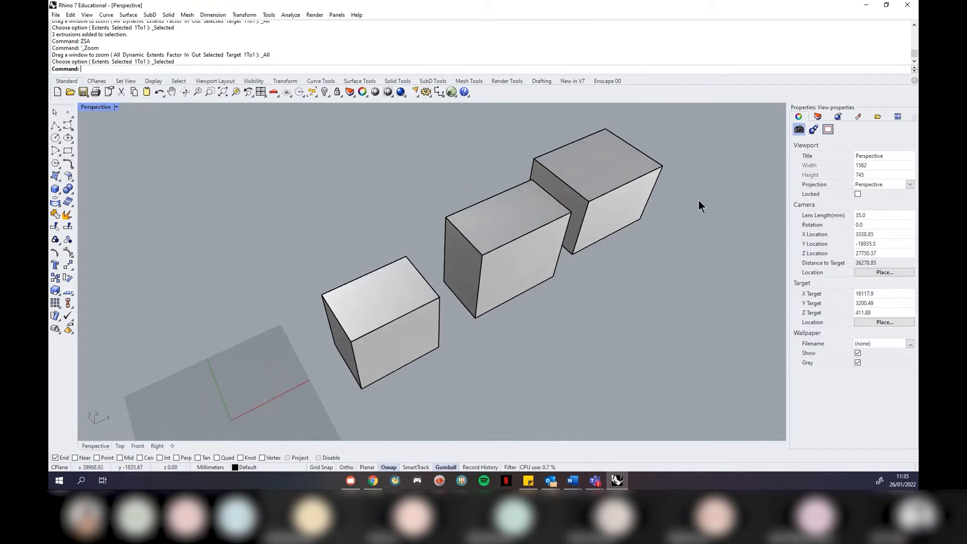
pyautogui.scroll(2, 605, 275)
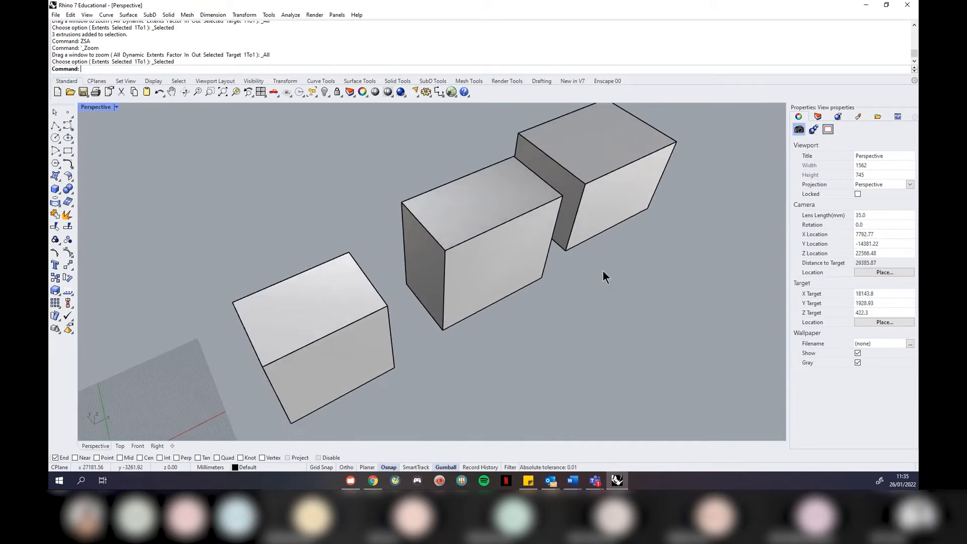
pyautogui.scroll(-2, 395, 214)
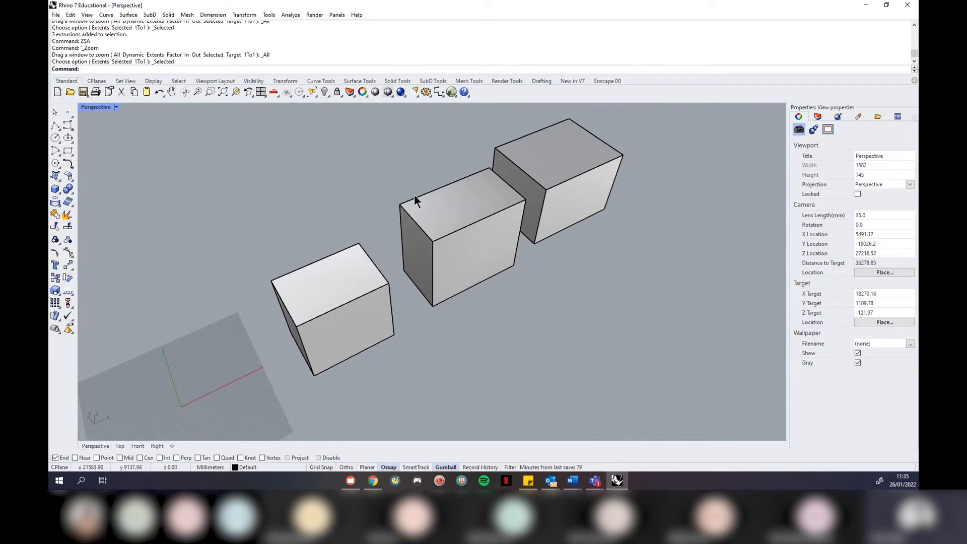
# Draw an orthogonal 3-point 10000 by 5000 rectangle in front of the boxes and select it
pyautogui.click(69, 149)
pyautogui.scroll(-2, 216, 175)
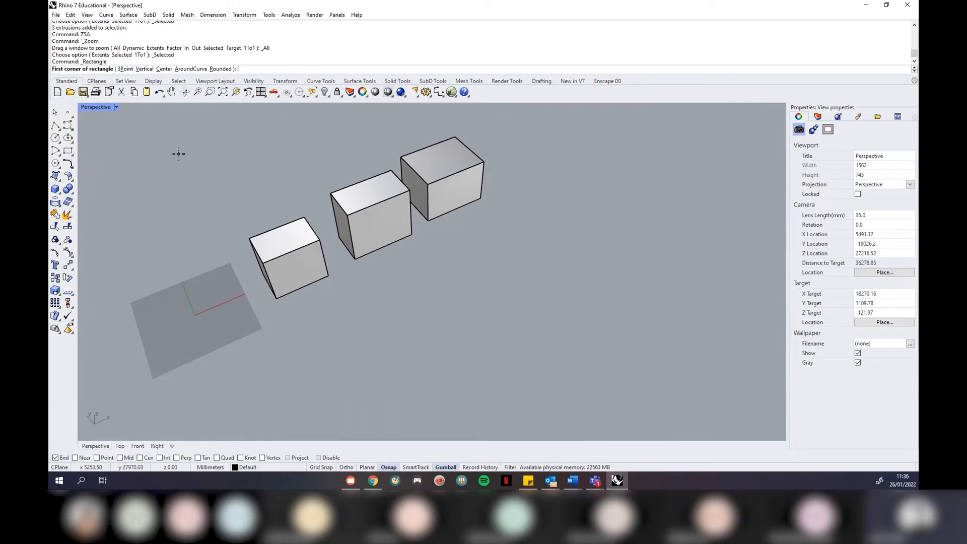
pyautogui.click(404, 345)
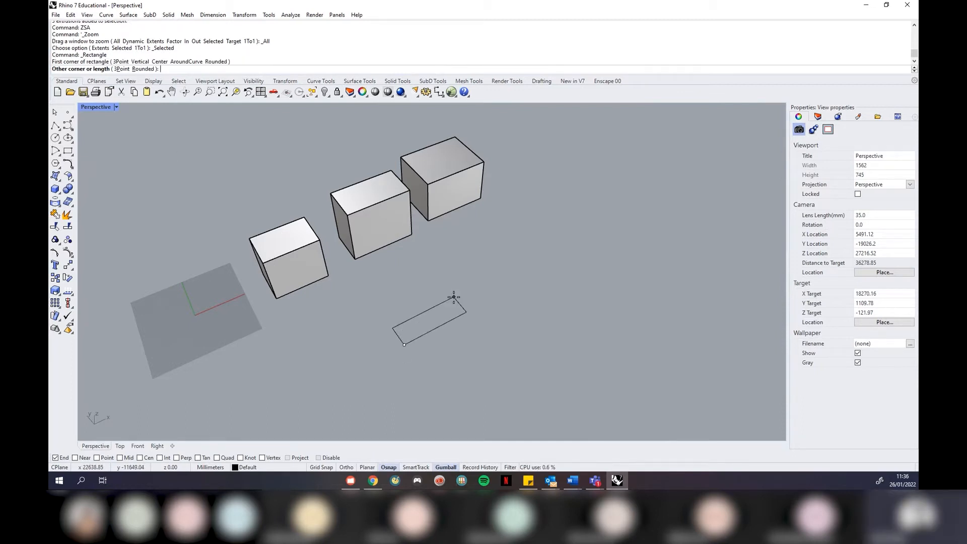
pyautogui.click(122, 69)
pyautogui.click(346, 467)
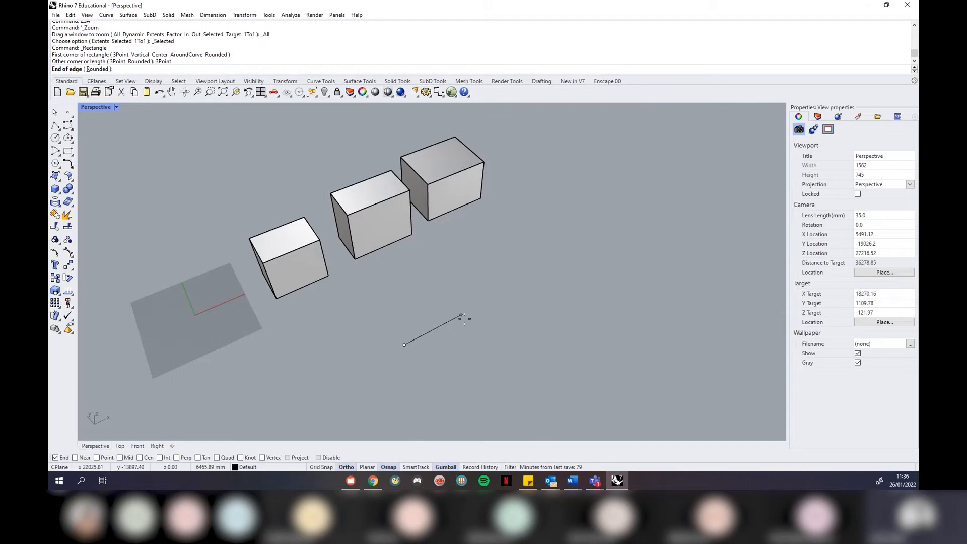
pyautogui.write('100')
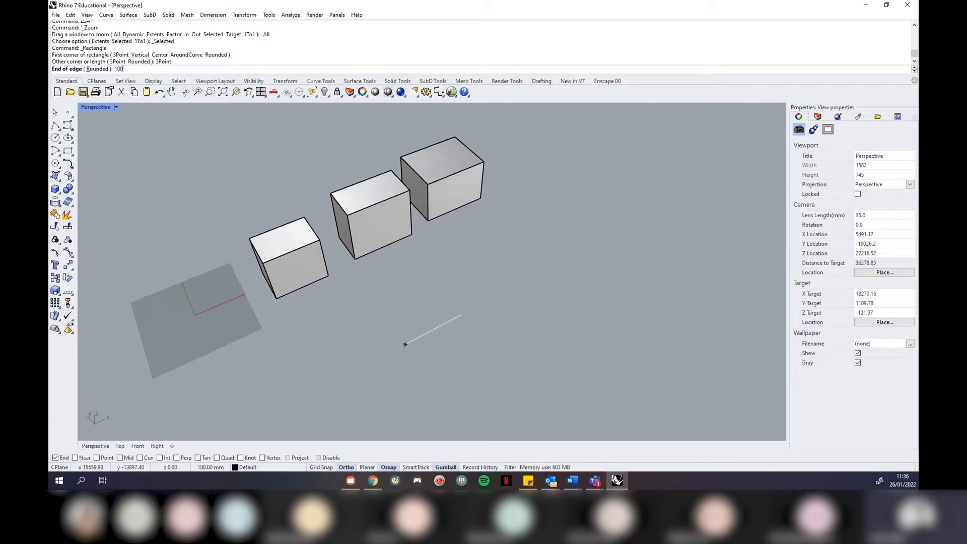
pyautogui.write('00')
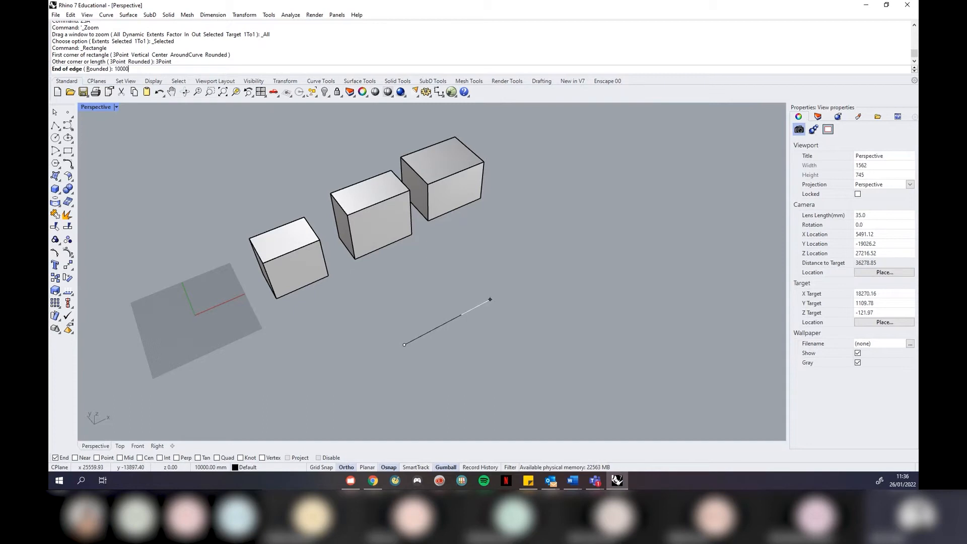
pyautogui.press('Return')
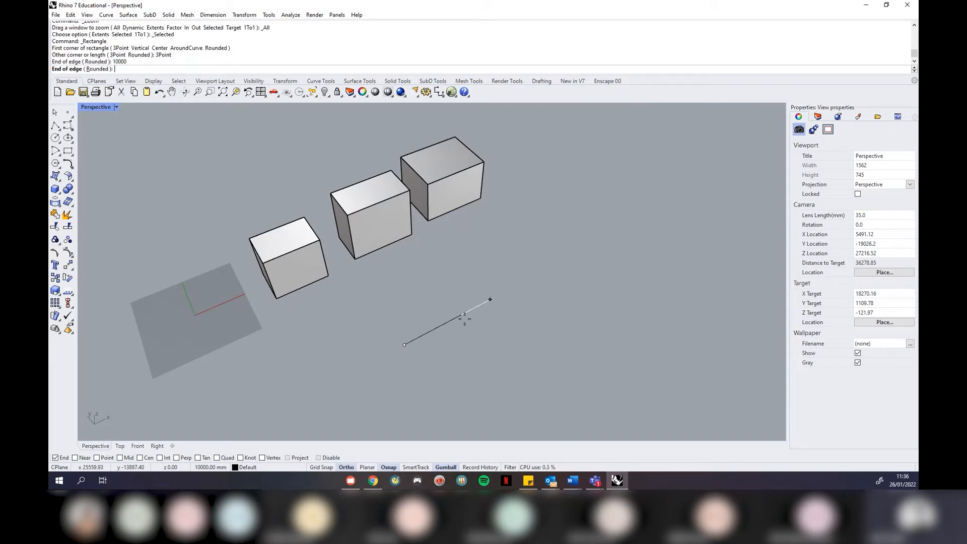
pyautogui.click(483, 315)
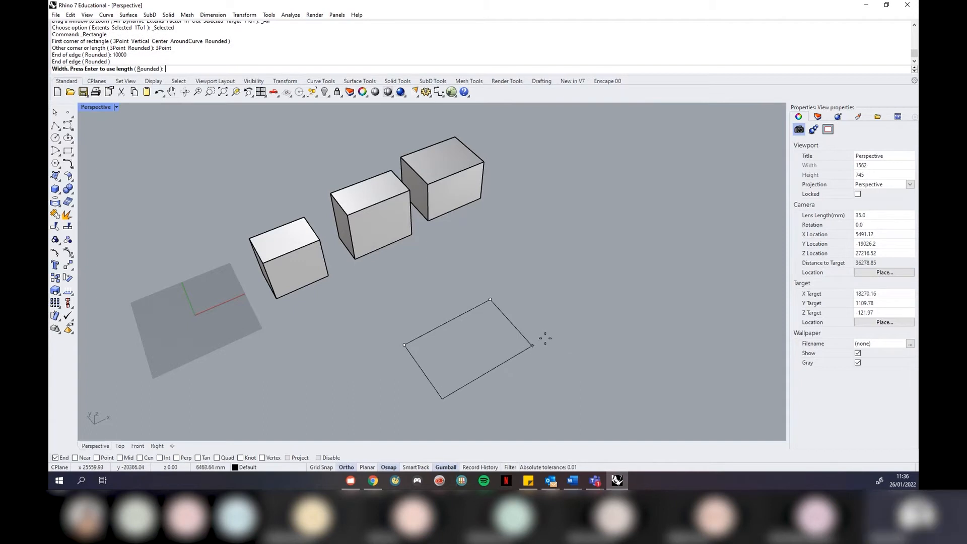
pyautogui.write('5000')
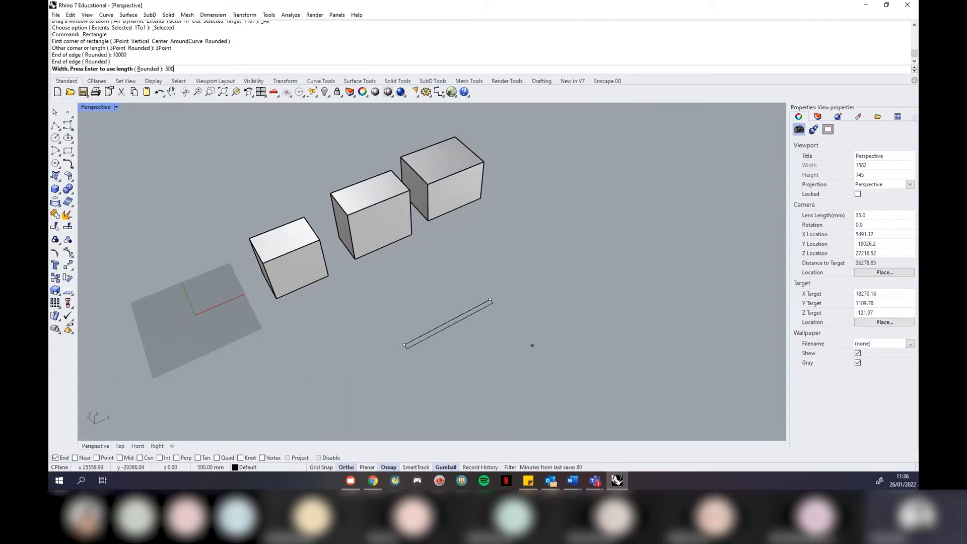
pyautogui.press('Return')
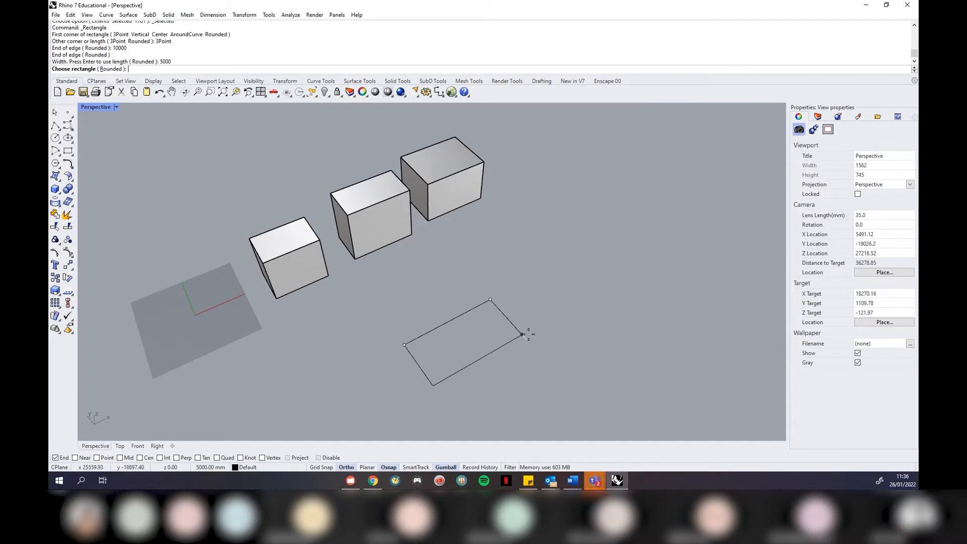
pyautogui.click(528, 334)
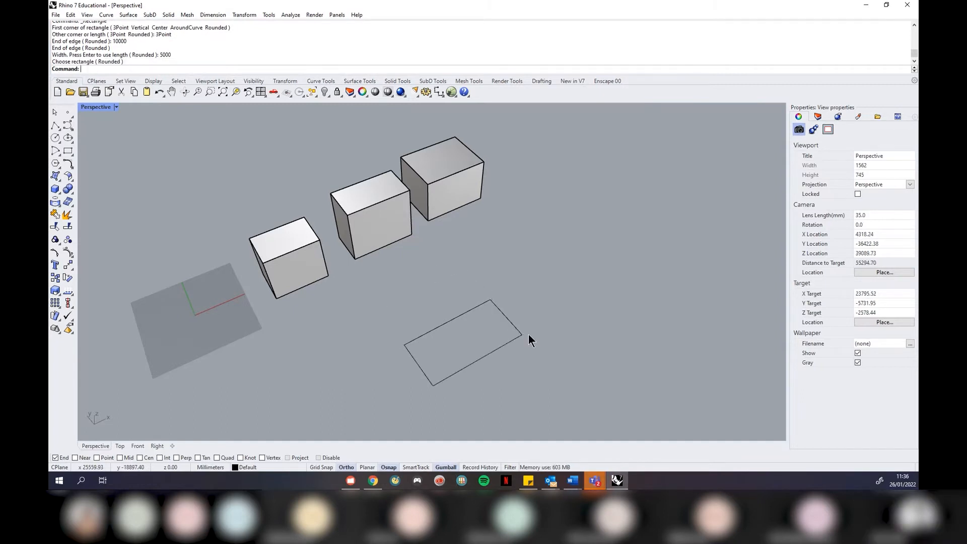
pyautogui.click(499, 348)
# Deselect the rectangle and orbit and zoom in on the front box
pyautogui.moveTo(529, 386); pyautogui.dragTo(547, 292, button='right')
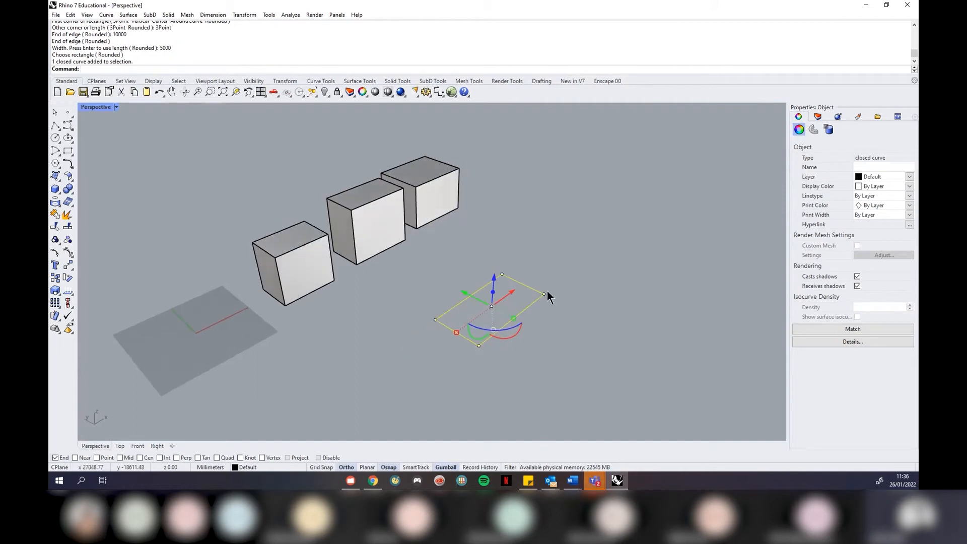
pyautogui.click(550, 248)
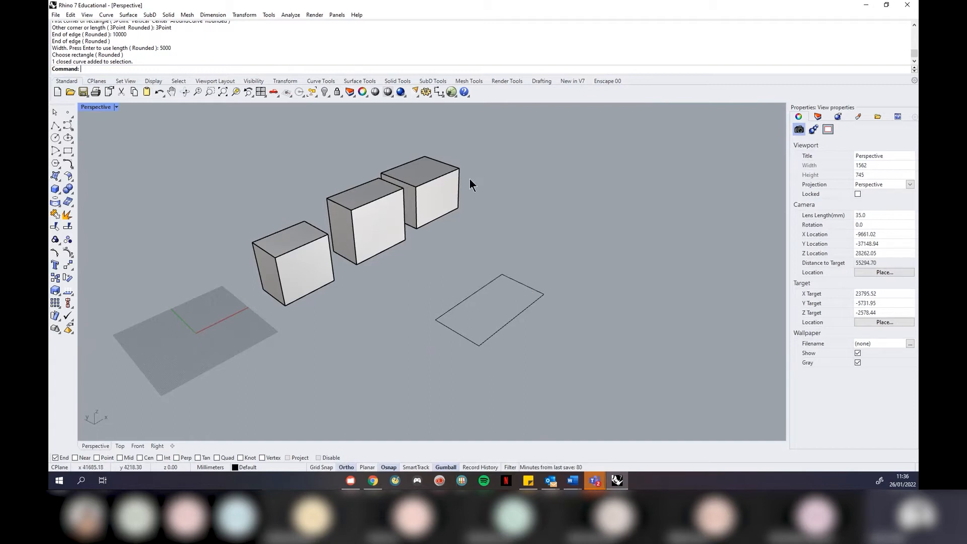
pyautogui.scroll(3, 453, 164)
pyautogui.moveTo(451, 224); pyautogui.dragTo(477, 252, button='right')
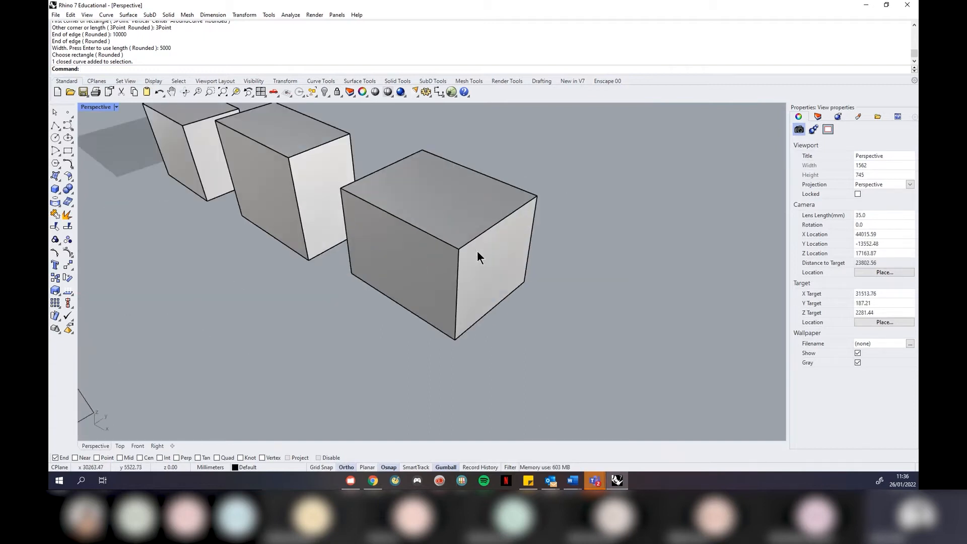
pyautogui.scroll(3, 477, 262)
pyautogui.scroll(-4, 481, 272)
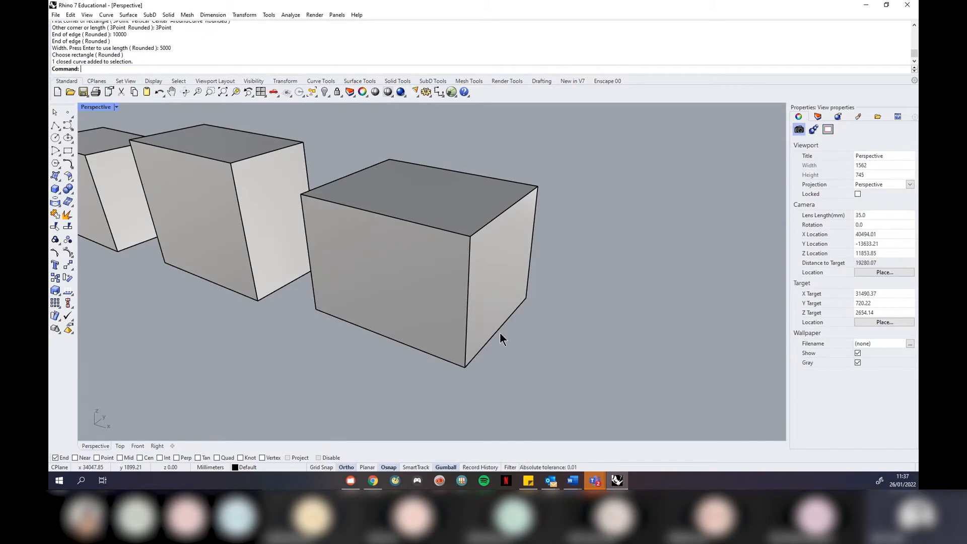
# Select and deselect the front box, orbit around the boxes, and start a new box
pyautogui.click(474, 327)
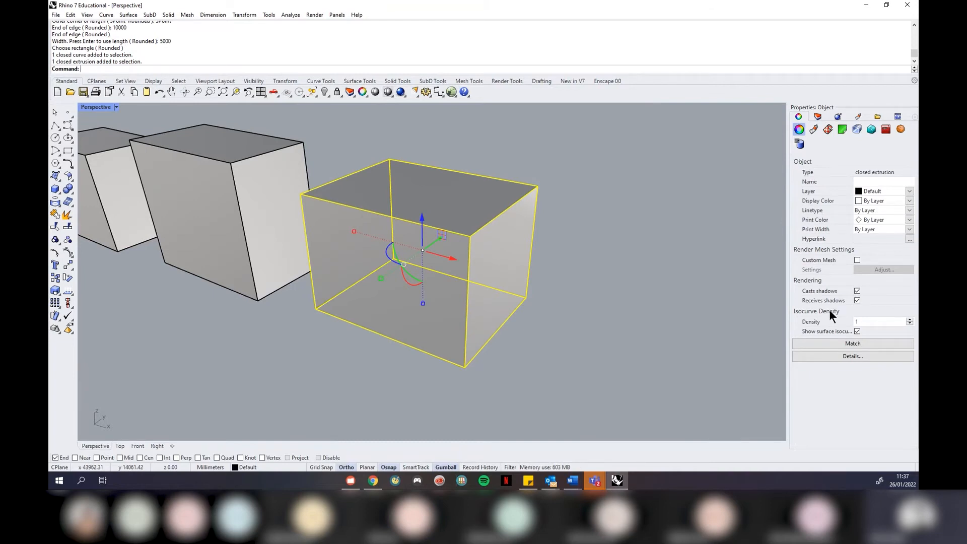
pyautogui.click(547, 271)
pyautogui.moveTo(566, 231); pyautogui.dragTo(566, 222, button='right')
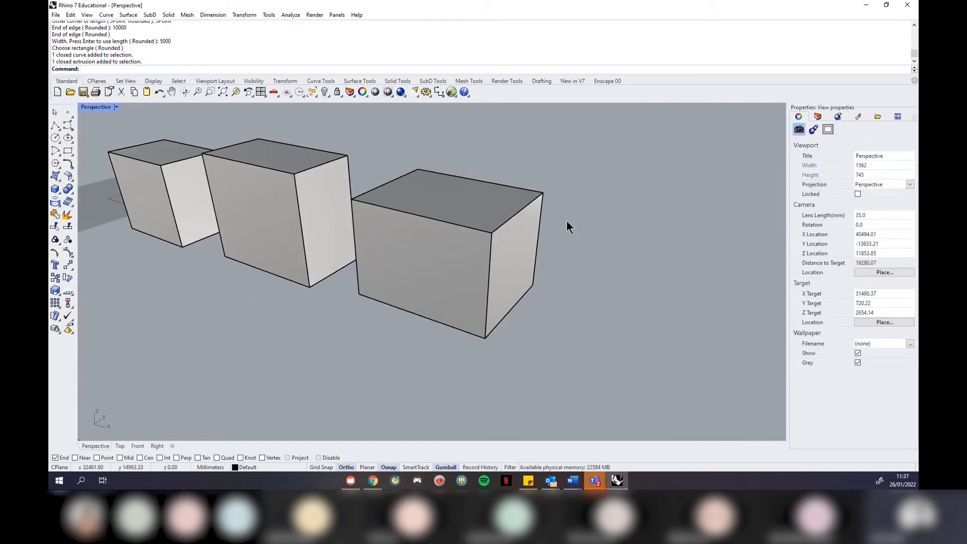
pyautogui.scroll(-2, 567, 222)
pyautogui.moveTo(443, 252); pyautogui.dragTo(464, 261, button='right')
pyautogui.scroll(-8, 500, 197)
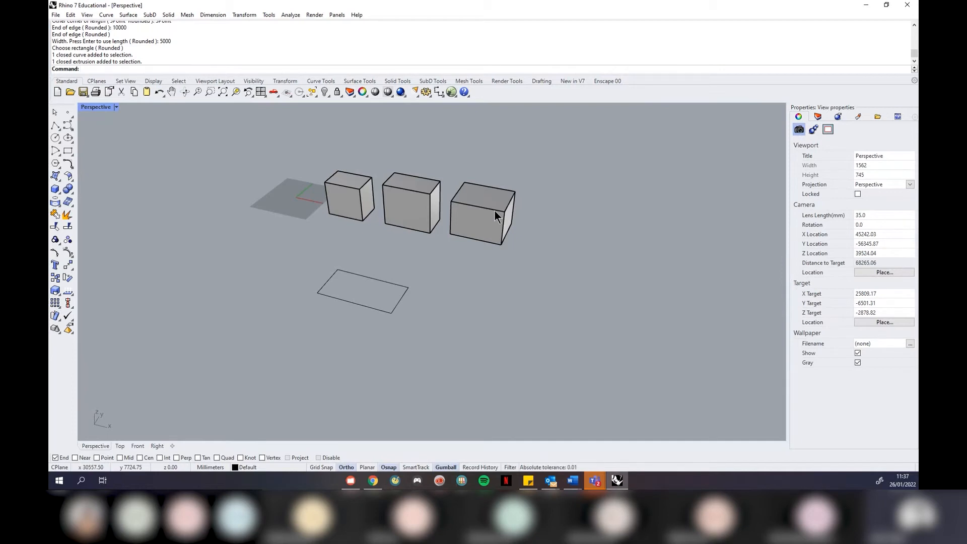
pyautogui.scroll(3, 515, 230)
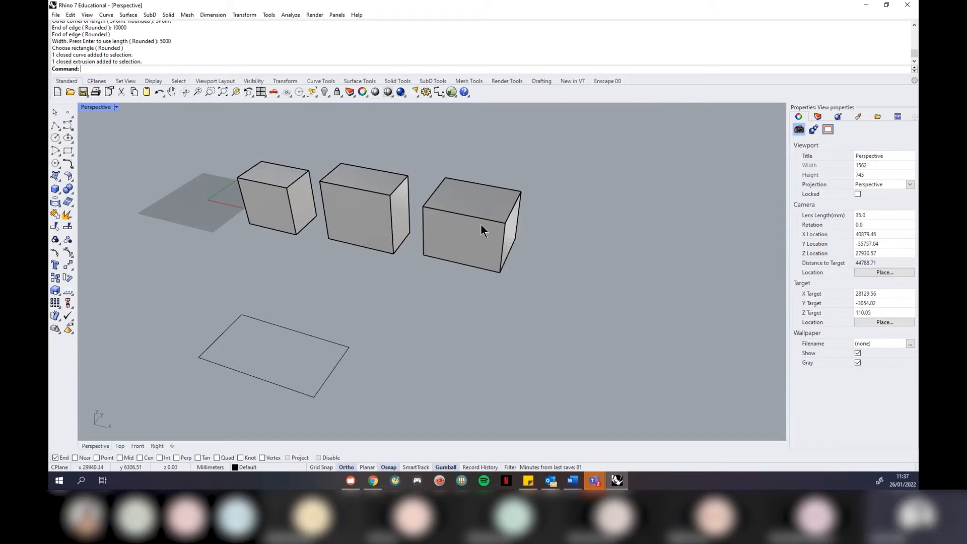
pyautogui.click(54, 192)
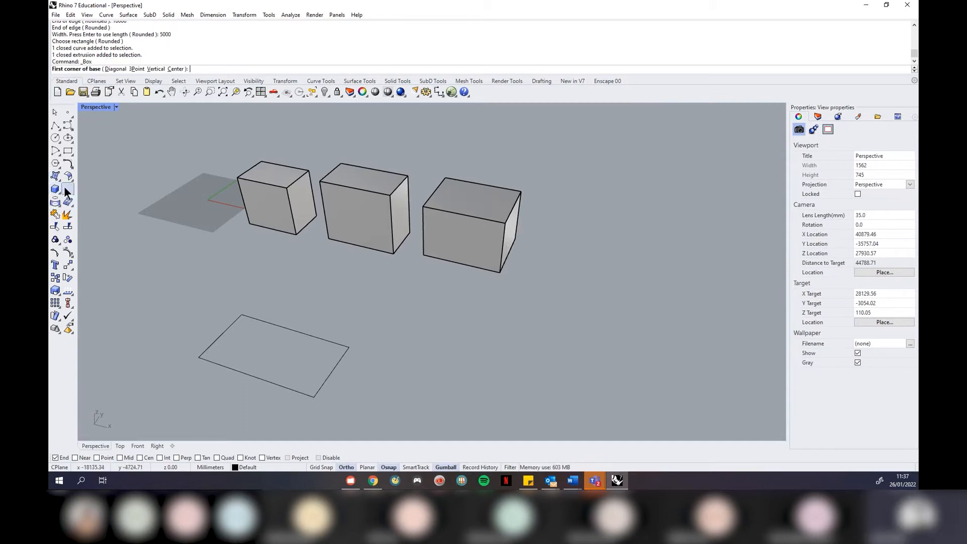
pyautogui.click(55, 189)
pyautogui.click(447, 381)
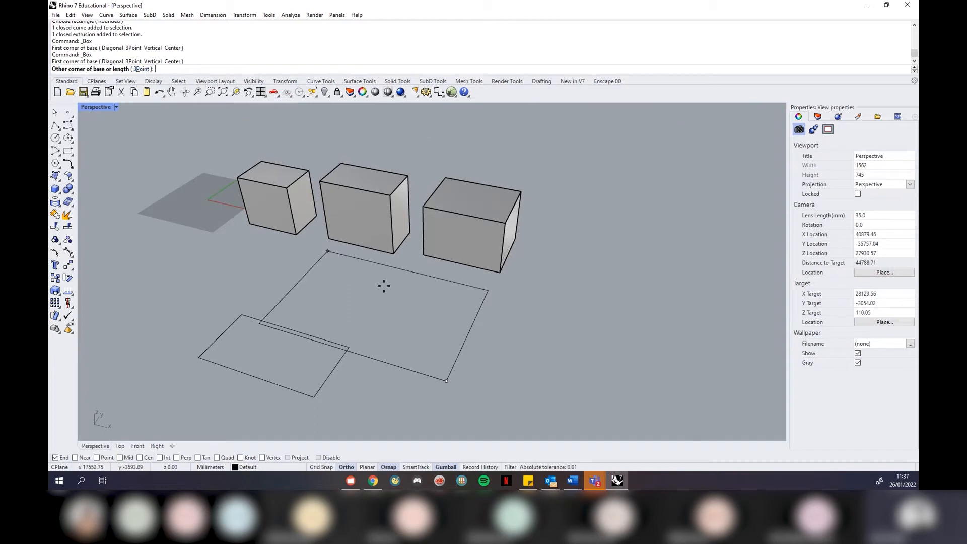
pyautogui.write('10000')
pyautogui.press('Return')
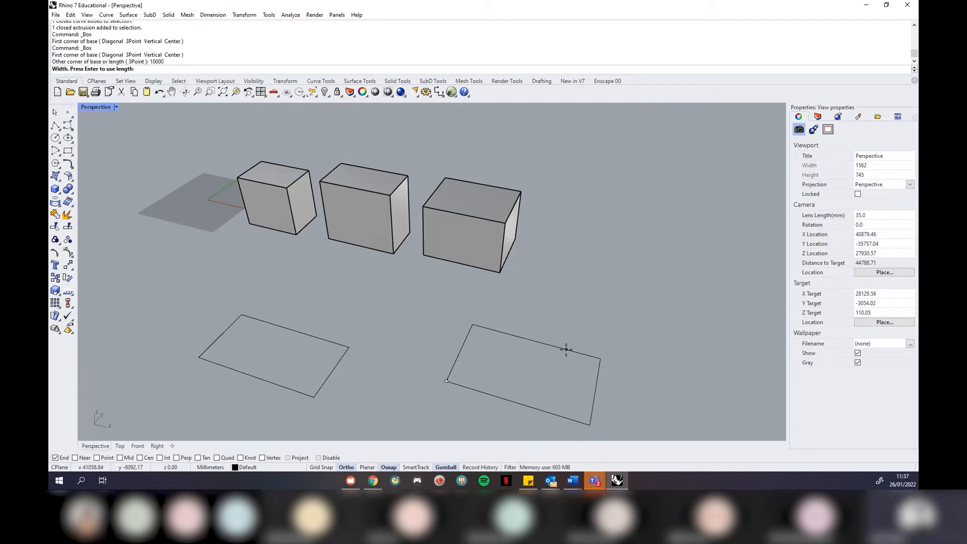
pyautogui.write('10000')
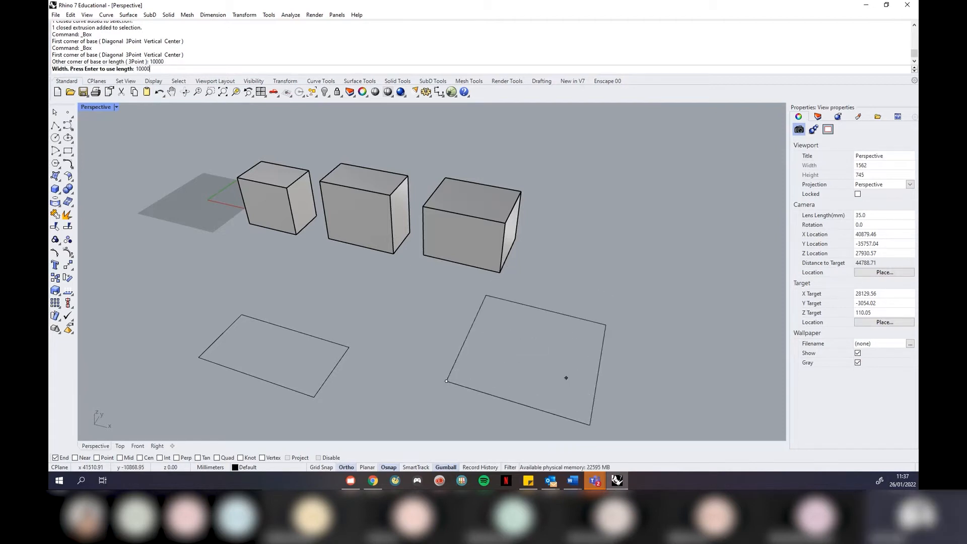
pyautogui.press('Return')
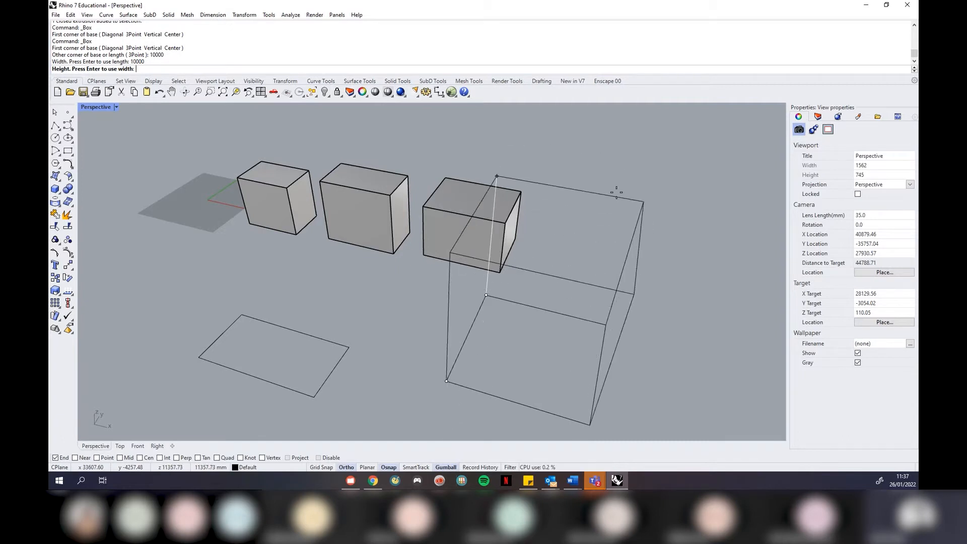
pyautogui.moveTo(622, 253); pyautogui.dragTo(636, 195, button='right')
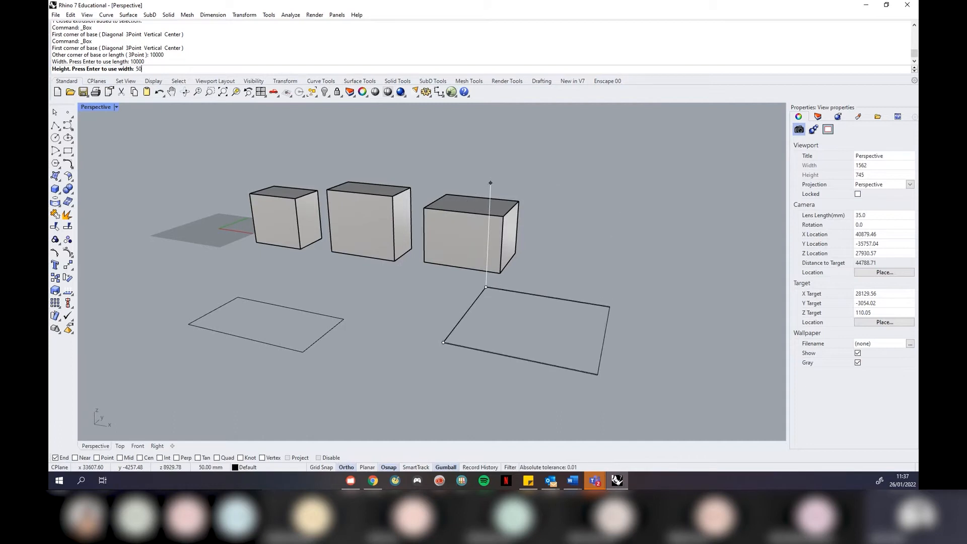
pyautogui.write('5000')
pyautogui.press('Return')
pyautogui.moveTo(641, 201); pyautogui.dragTo(483, 214, button='right')
pyautogui.click(485, 207)
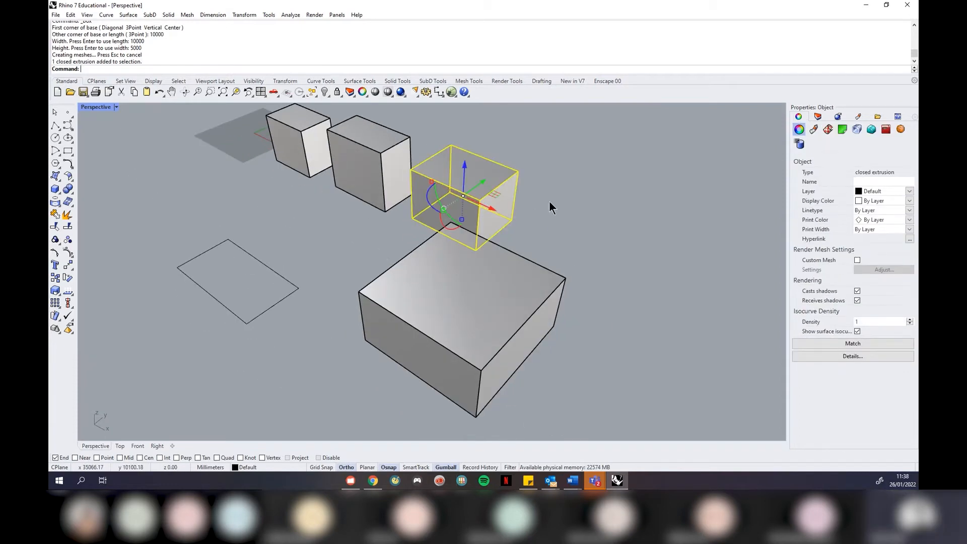
pyautogui.click(617, 249)
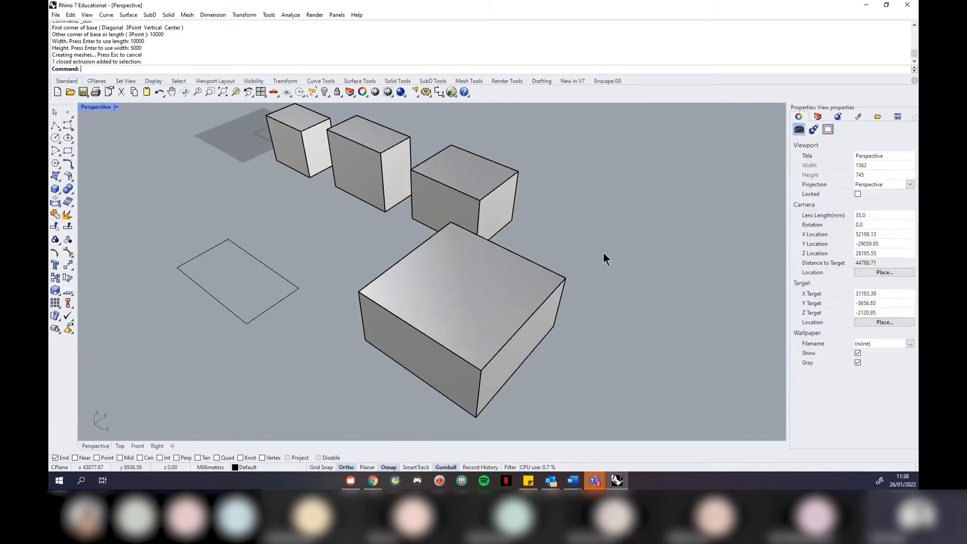
pyautogui.moveTo(445, 312); pyautogui.dragTo(609, 288, button='right')
pyautogui.scroll(-8, 556, 278)
pyautogui.scroll(6, 559, 279)
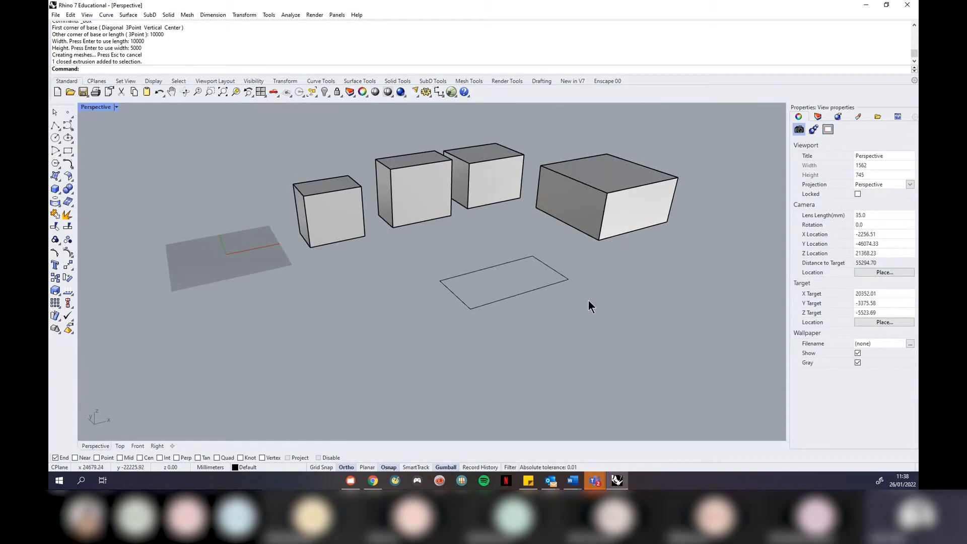
pyautogui.scroll(-5, 588, 300)
pyautogui.scroll(5, 649, 207)
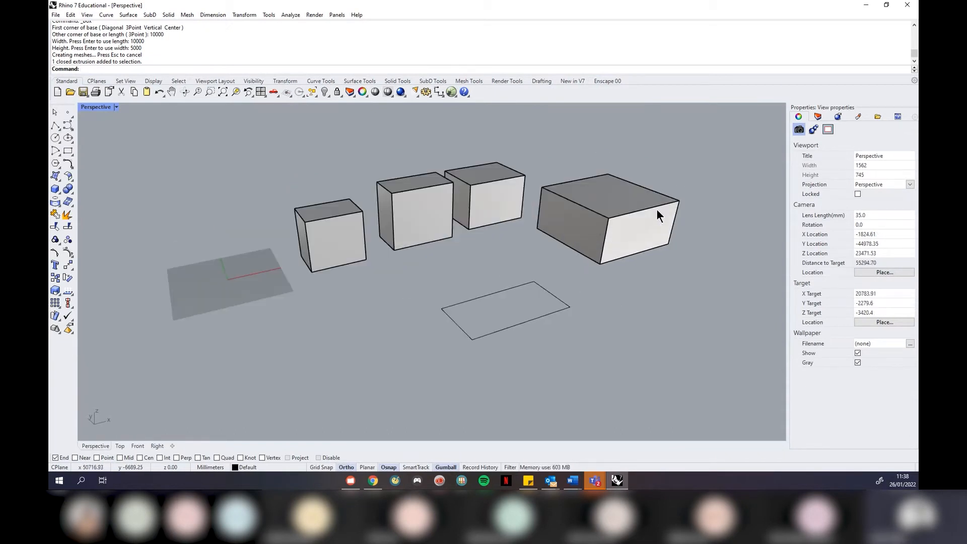
pyautogui.click(657, 209)
pyautogui.press('Delete')
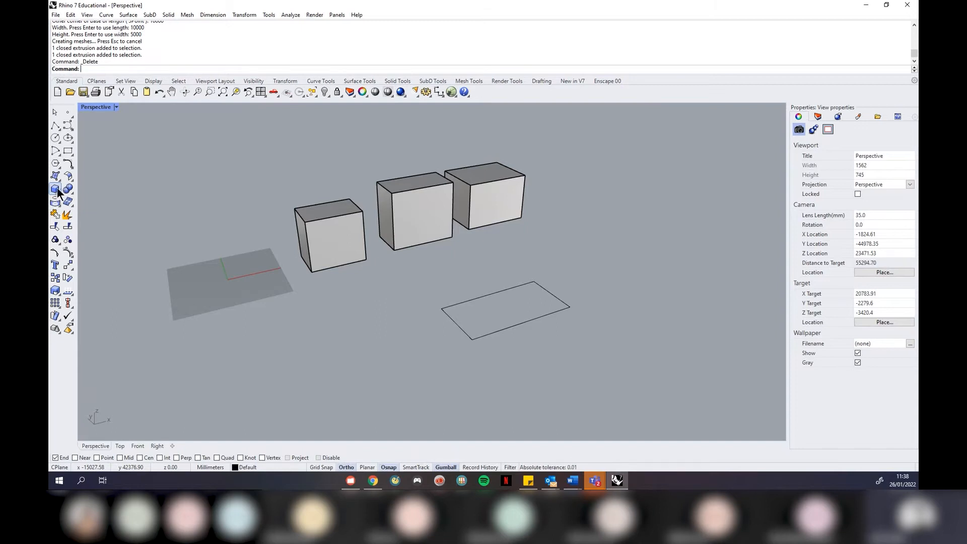
# Open the Solid flyout of primitive shapes from the Box button in the left toolbar
pyautogui.click(54, 191)
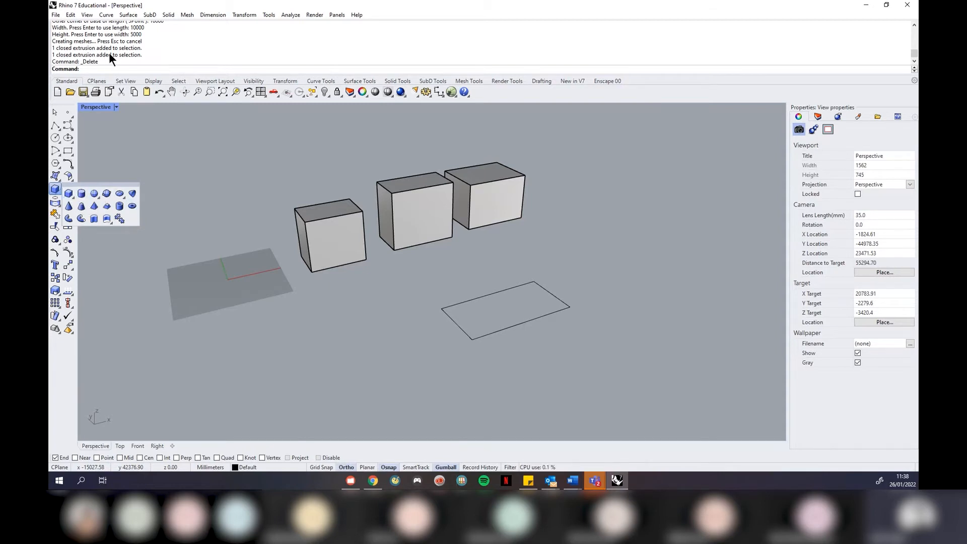
# Draw a solid cylinder from a picked base point with radius 1000 and height 3000
pyautogui.click(81, 193)
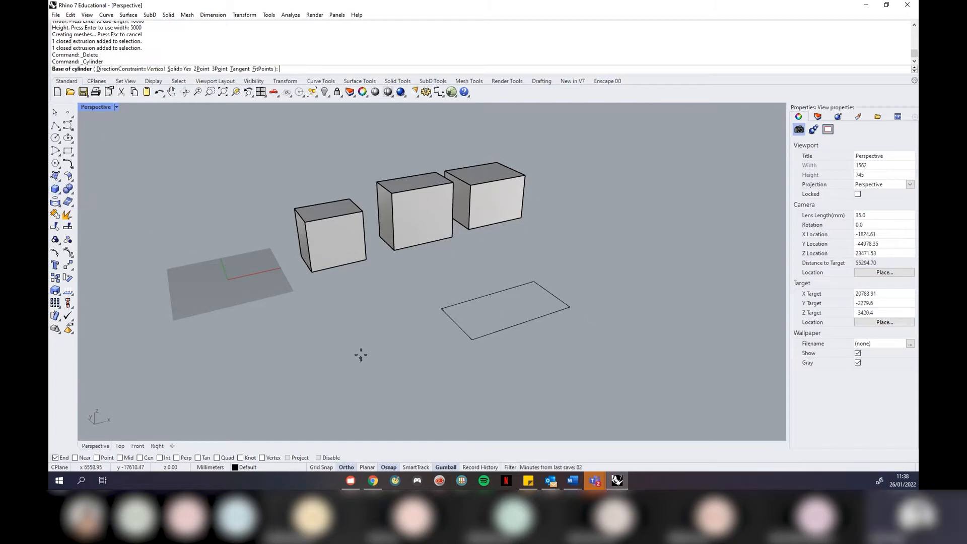
pyautogui.click(373, 344)
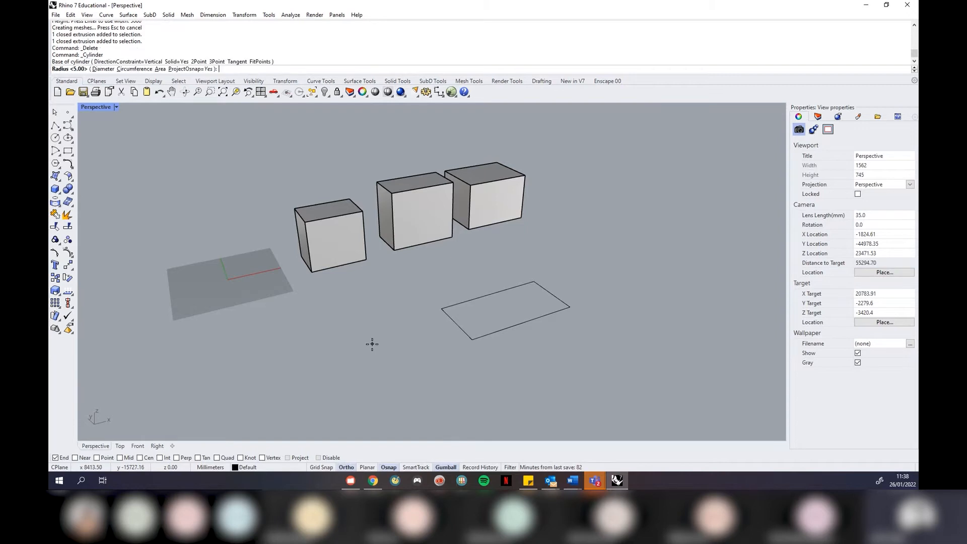
pyautogui.write('1000')
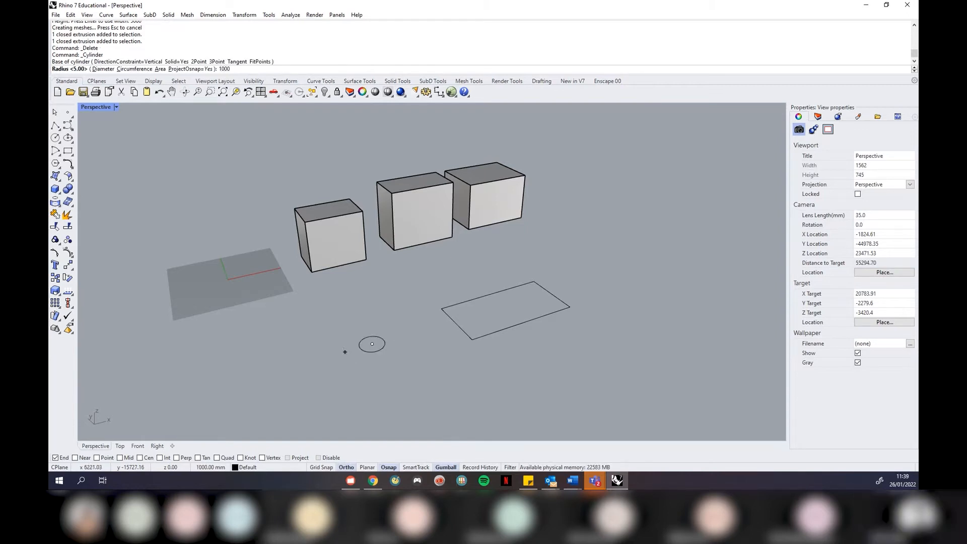
pyautogui.press('Return')
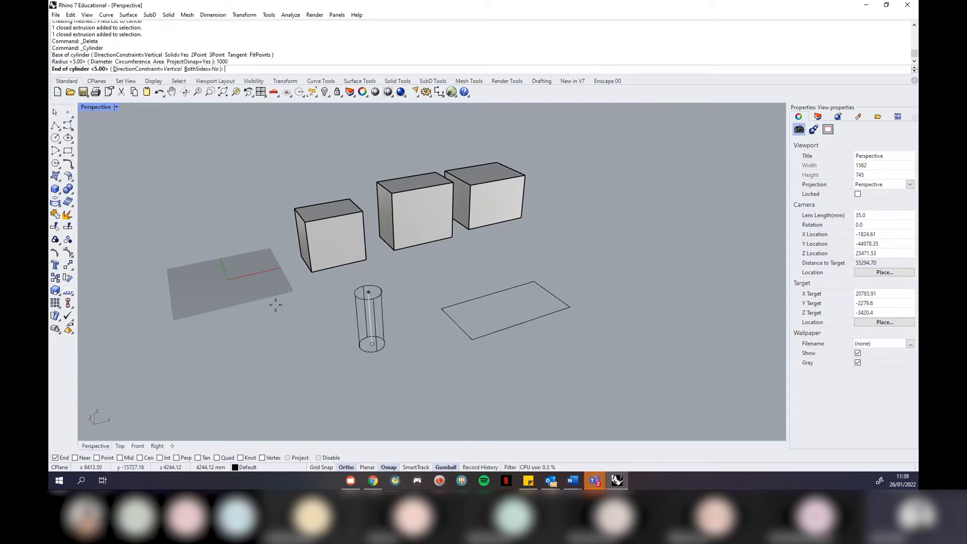
pyautogui.write('3000')
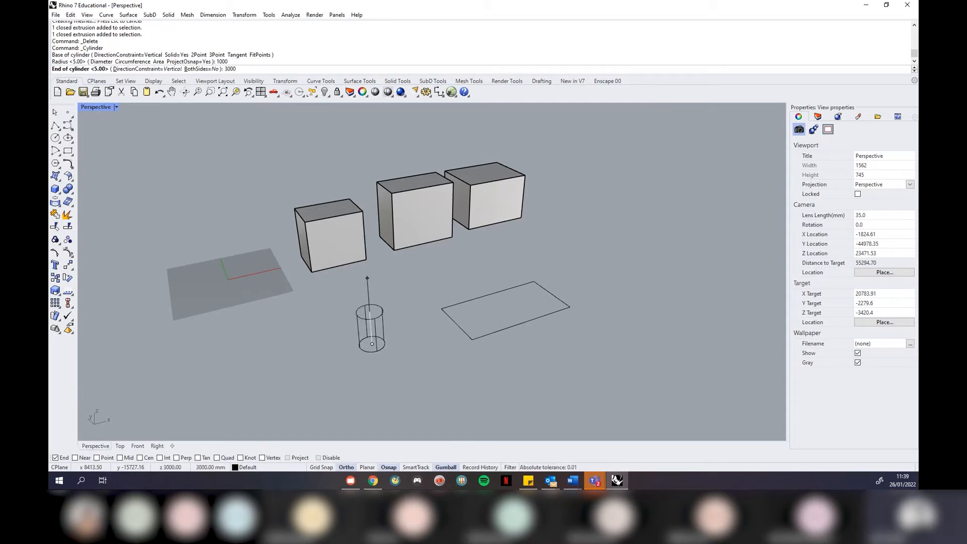
pyautogui.press('Return')
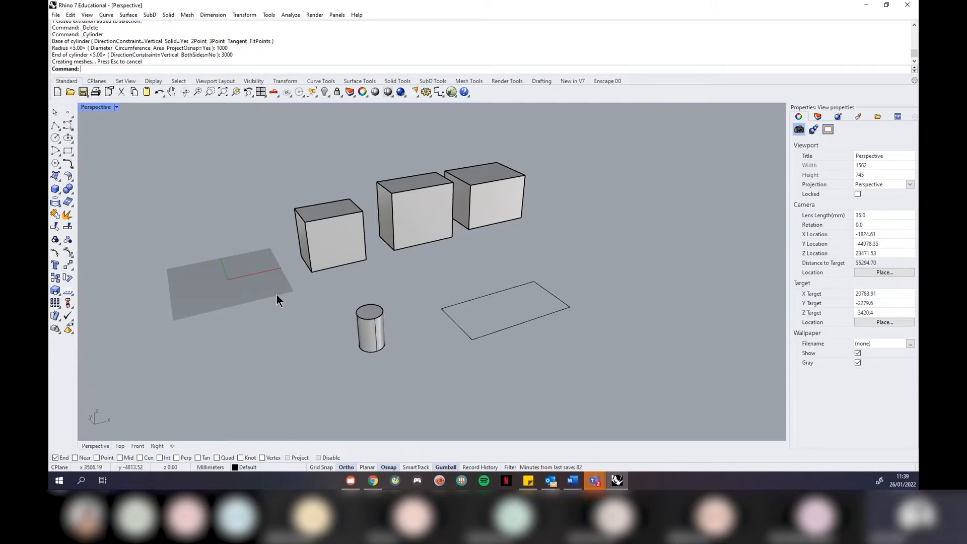
pyautogui.click(55, 190)
# Draw a second, larger cylinder in front of the boxes by picking base, radius and height
pyautogui.click(82, 196)
pyautogui.click(298, 358)
pyautogui.click(262, 367)
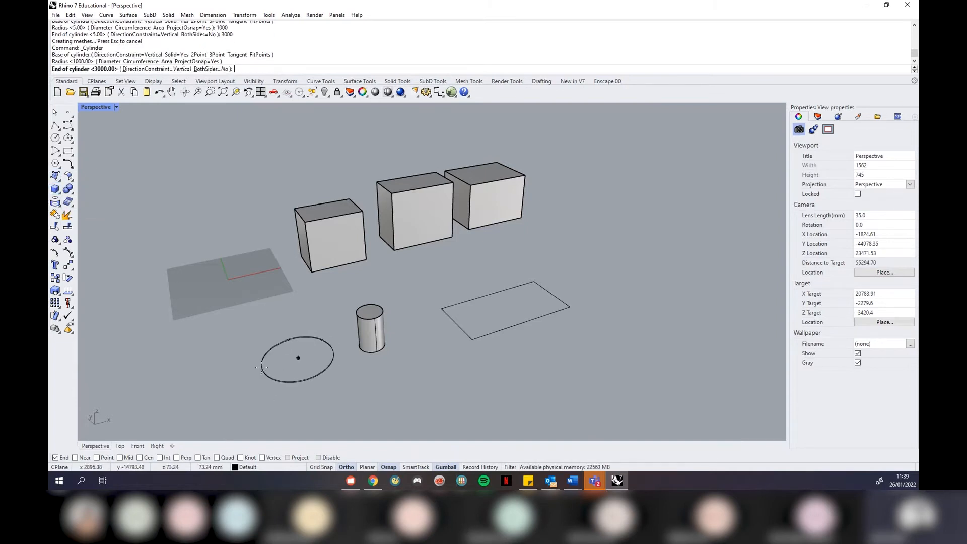
pyautogui.click(280, 276)
pyautogui.moveTo(288, 313); pyautogui.dragTo(332, 320, button='right')
pyautogui.scroll(-2, 334, 321)
pyautogui.scroll(2, 426, 416)
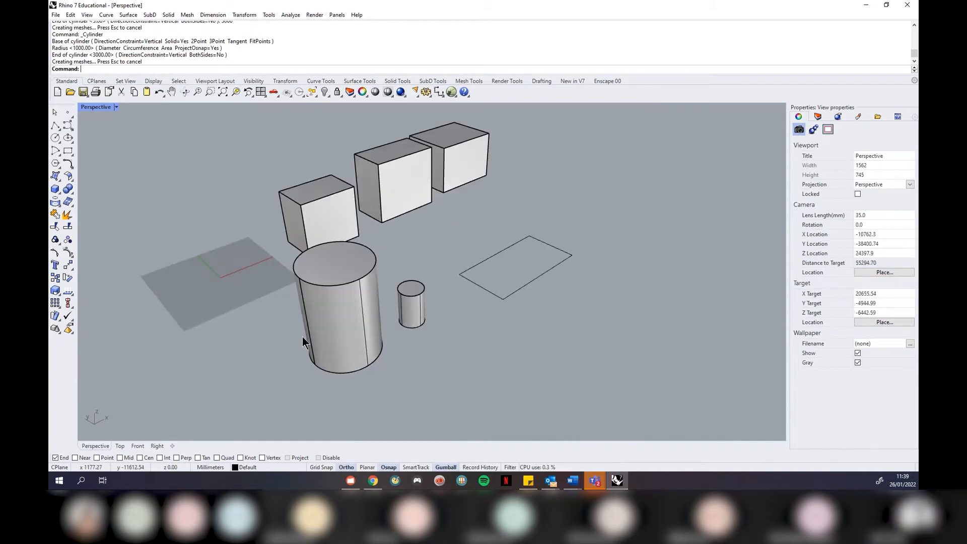
# Add a sphere to the right of the large cylinder by picking its centre and radius
pyautogui.click(56, 193)
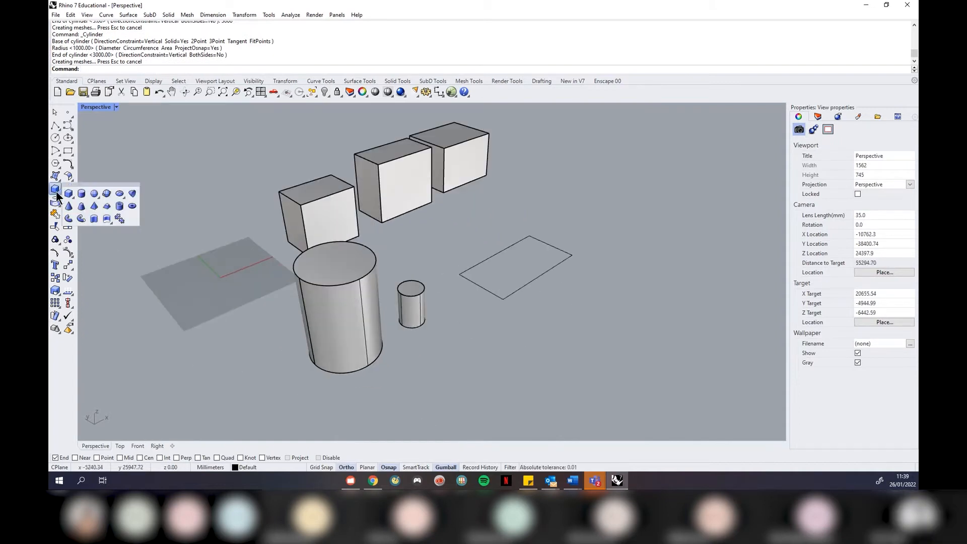
pyautogui.click(93, 194)
pyautogui.click(533, 364)
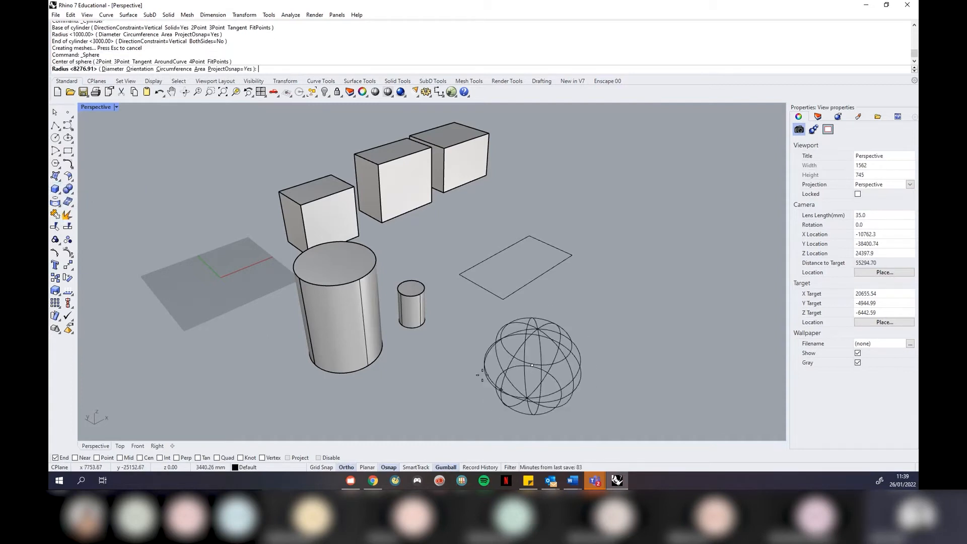
pyautogui.click(483, 375)
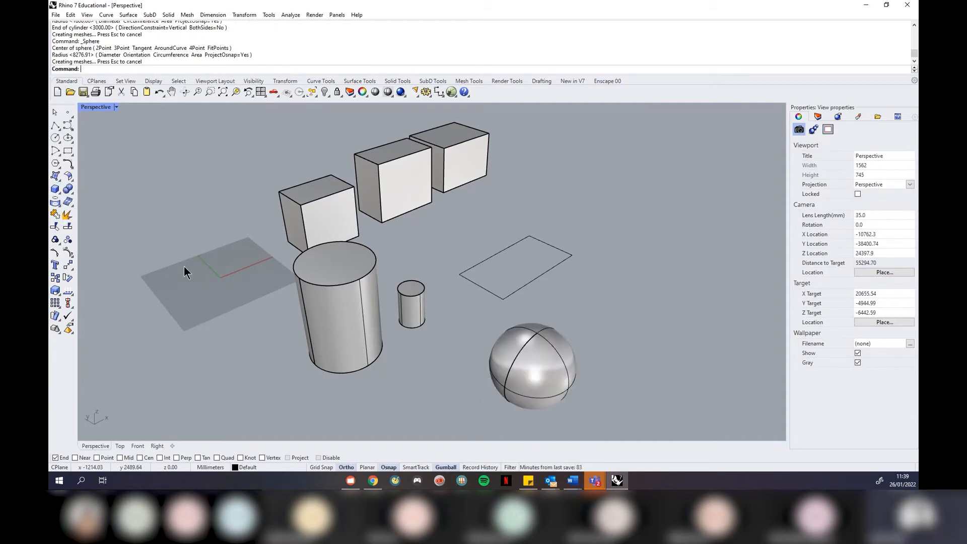
pyautogui.click(57, 190)
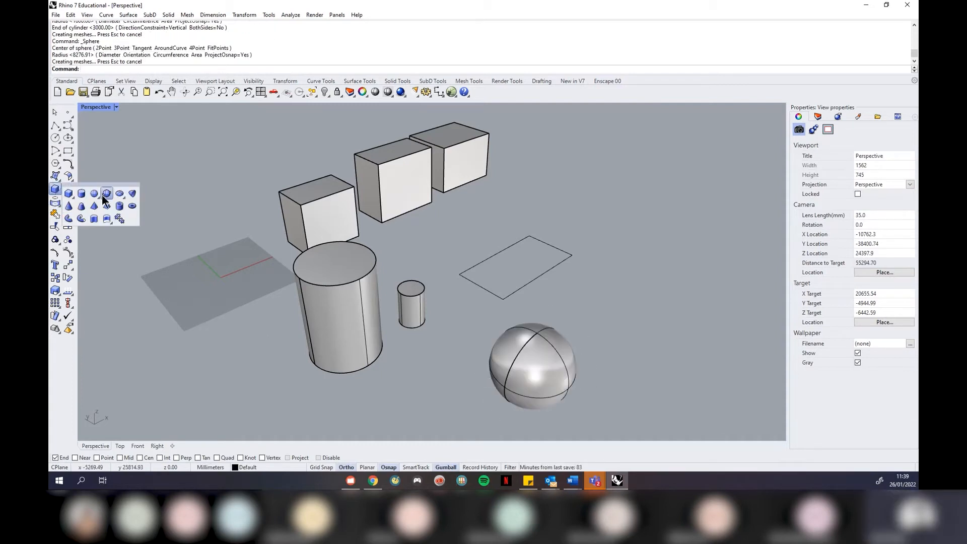
# Add a cone beside the sphere by picking base centre, base radius and apex
pyautogui.click(69, 206)
pyautogui.click(657, 295)
pyautogui.click(615, 306)
pyautogui.click(648, 202)
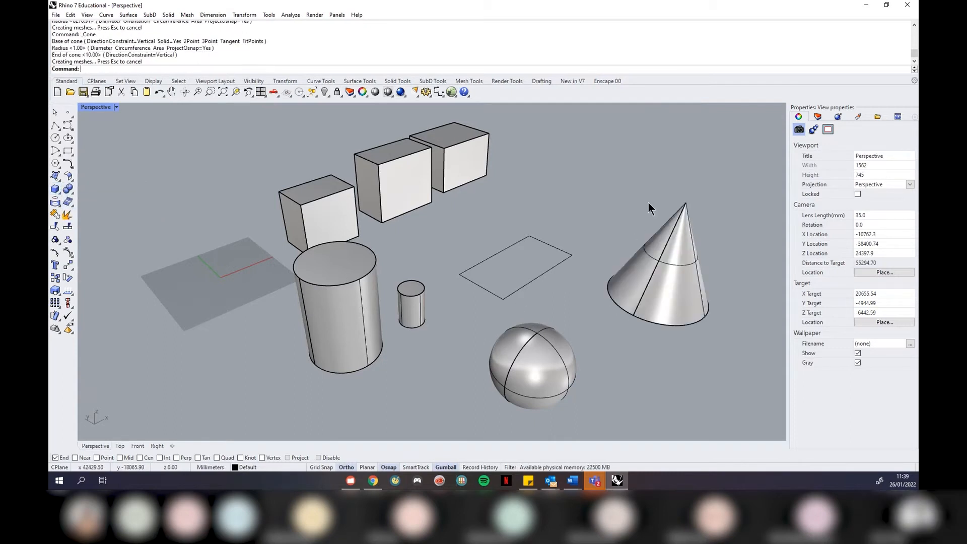
# Add a large five-sided truncated pyramid behind it, picking centre, corner, height and top size
pyautogui.click(55, 191)
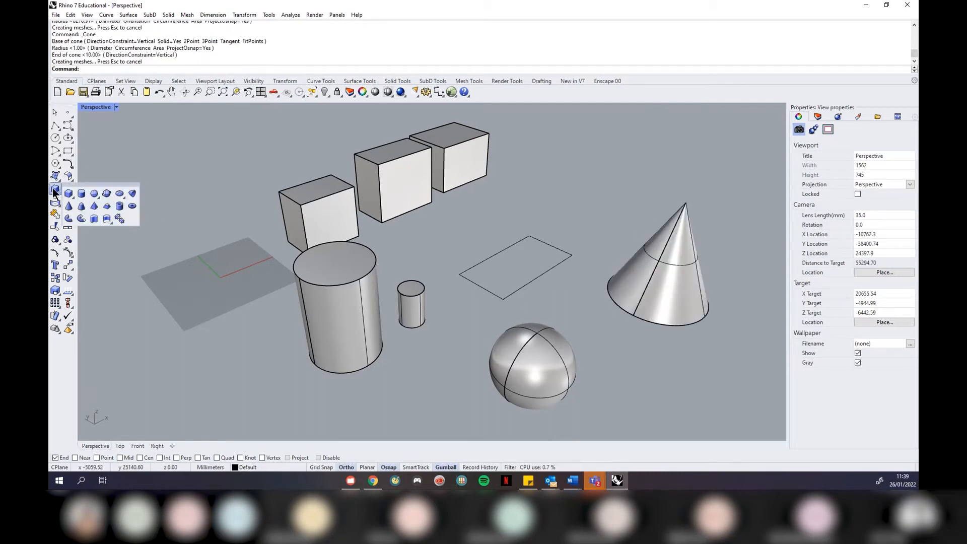
pyautogui.click(107, 207)
pyautogui.click(588, 200)
pyautogui.click(647, 204)
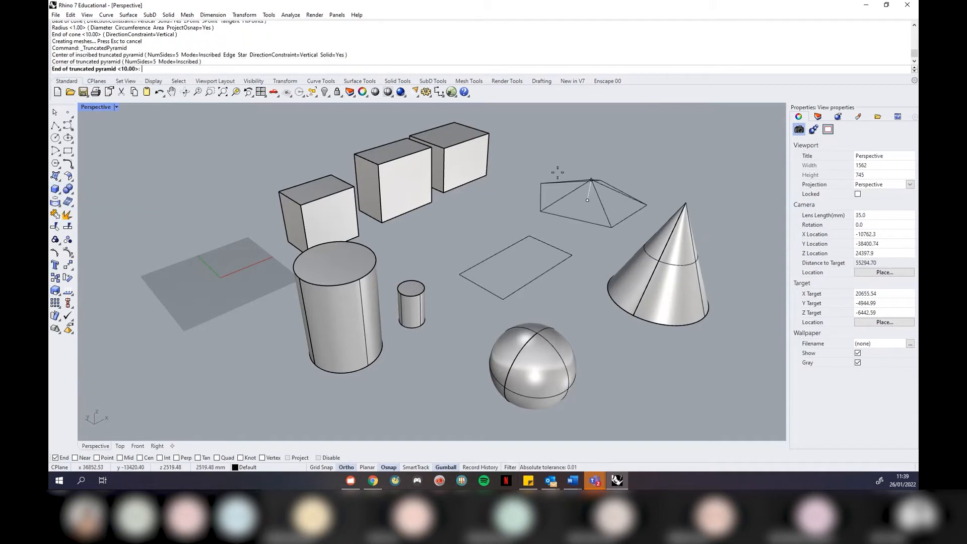
pyautogui.click(574, 169)
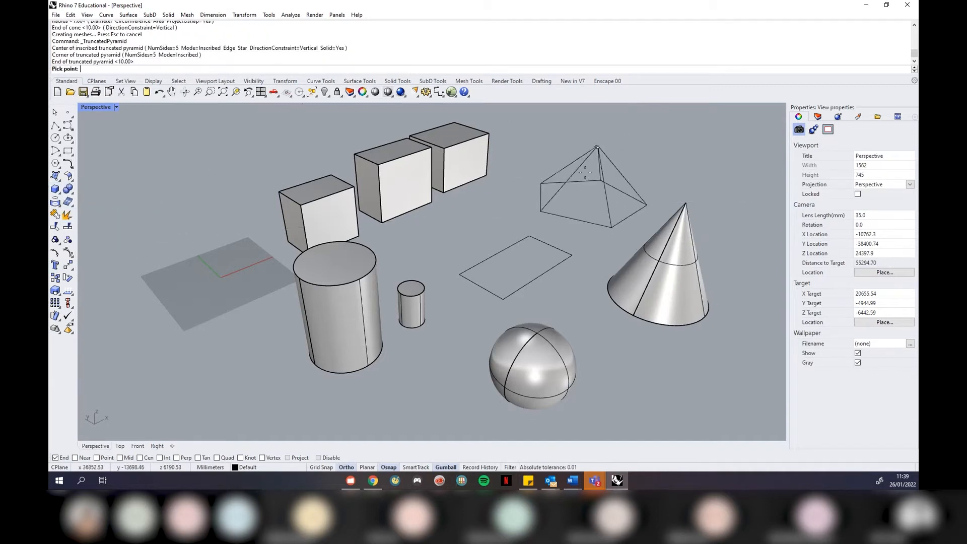
pyautogui.click(494, 186)
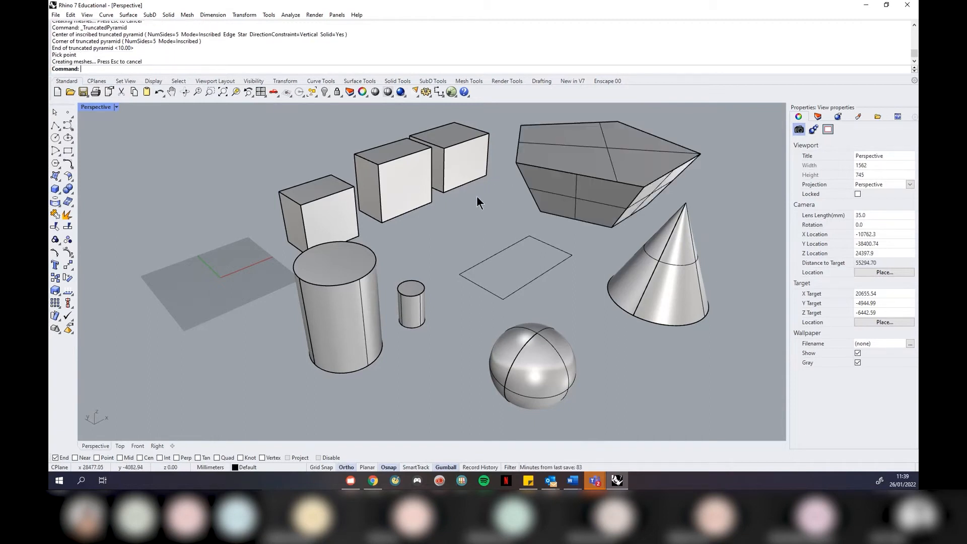
pyautogui.moveTo(591, 228); pyautogui.dragTo(484, 230, button='right')
# Add a hollow tube at the front left with picked centre, outer radius, wall thickness and height
pyautogui.click(56, 189)
pyautogui.click(119, 206)
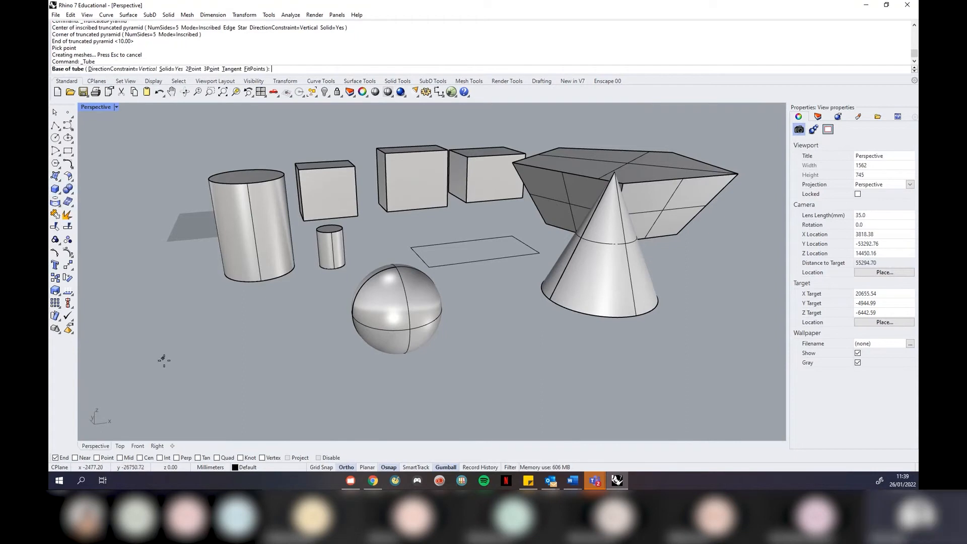
pyautogui.click(239, 353)
pyautogui.click(174, 356)
pyautogui.click(165, 354)
pyautogui.click(156, 249)
pyautogui.moveTo(234, 162)
pyautogui.mouseDown(button='right')
pyautogui.moveTo(239, 181)
pyautogui.moveTo(280, 189)
pyautogui.mouseUp(button='right')
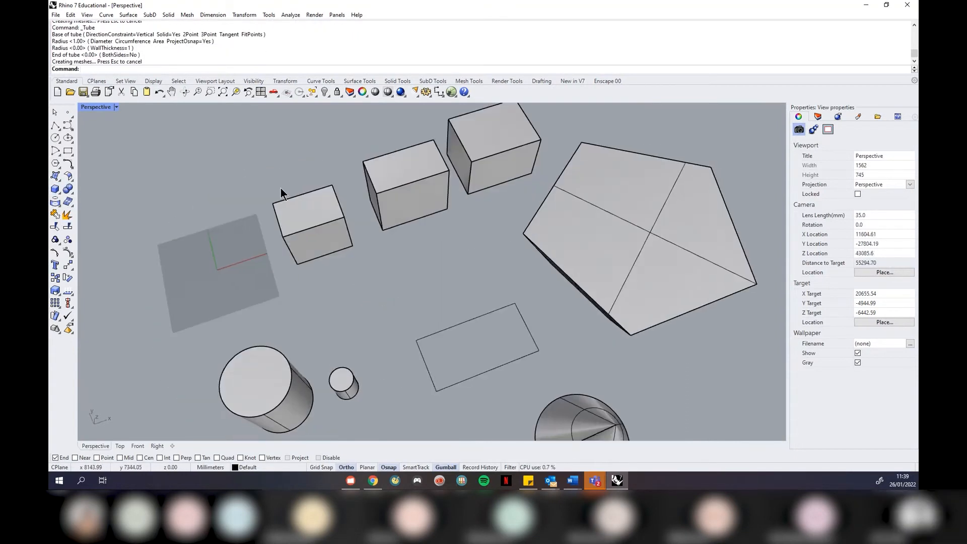
pyautogui.scroll(-9, 282, 191)
pyautogui.scroll(3, 295, 227)
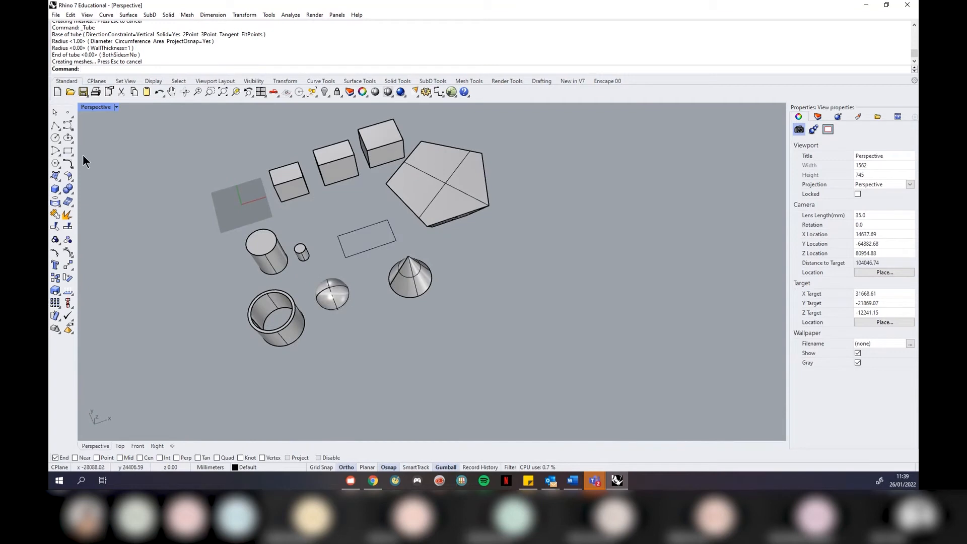
# Add a large torus to the right by picking its centre, main radius and ring radius
pyautogui.click(55, 187)
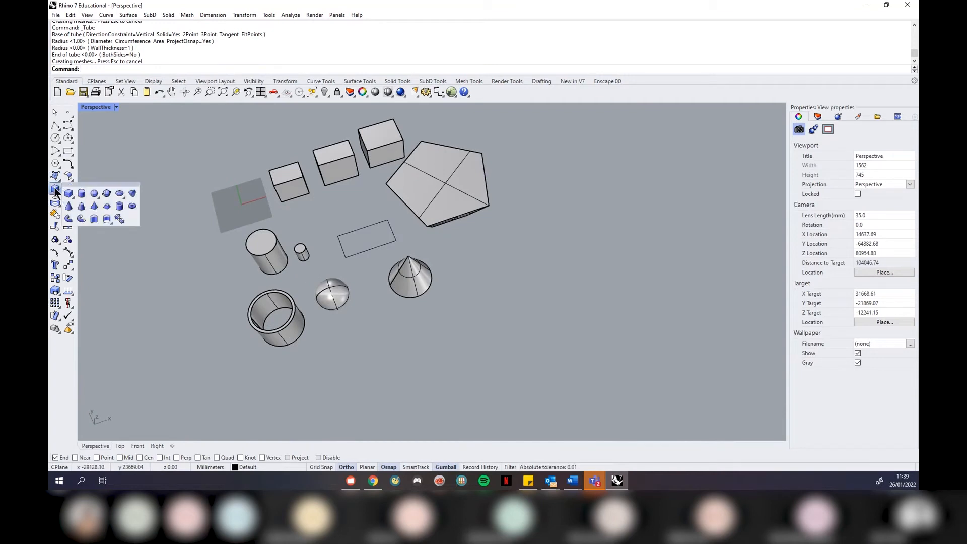
pyautogui.click(132, 207)
pyautogui.click(497, 331)
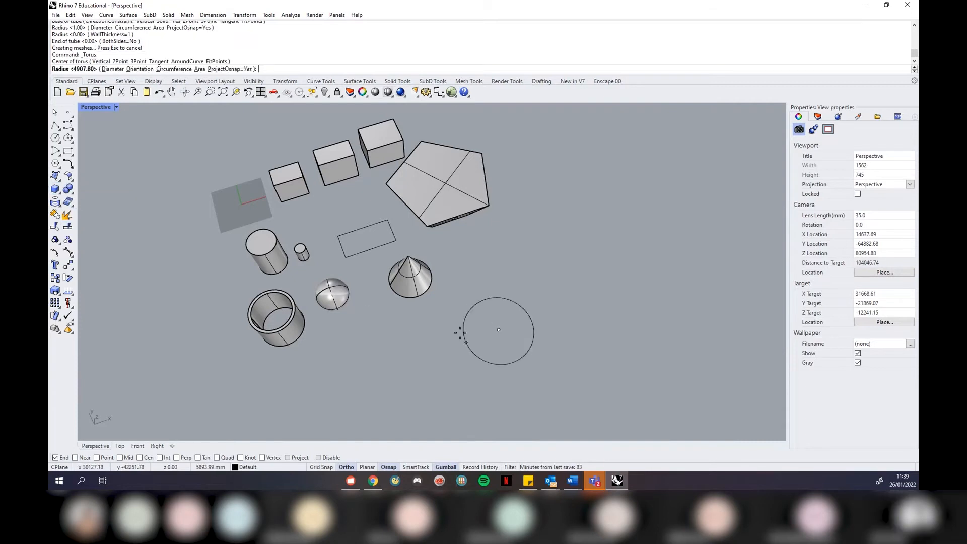
pyautogui.click(449, 321)
pyautogui.click(423, 334)
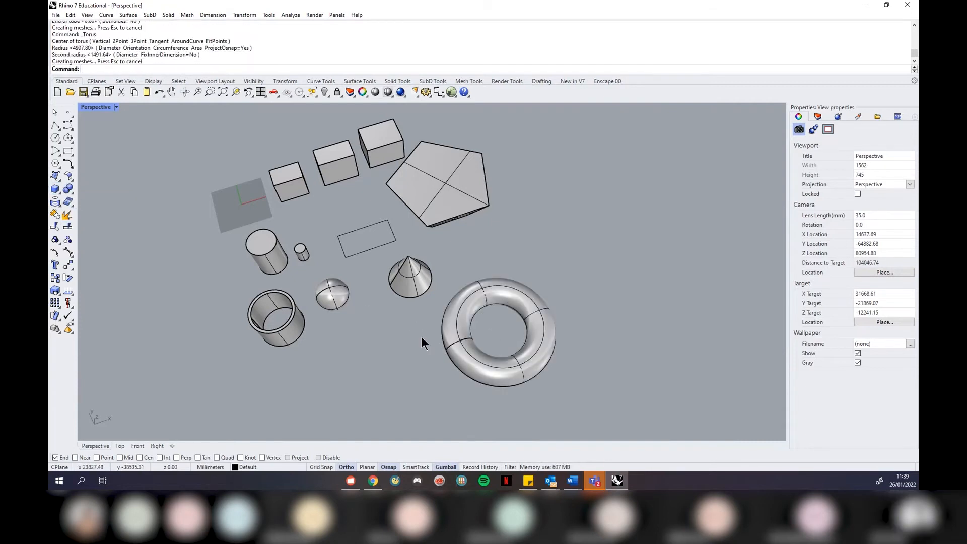
pyautogui.click(57, 190)
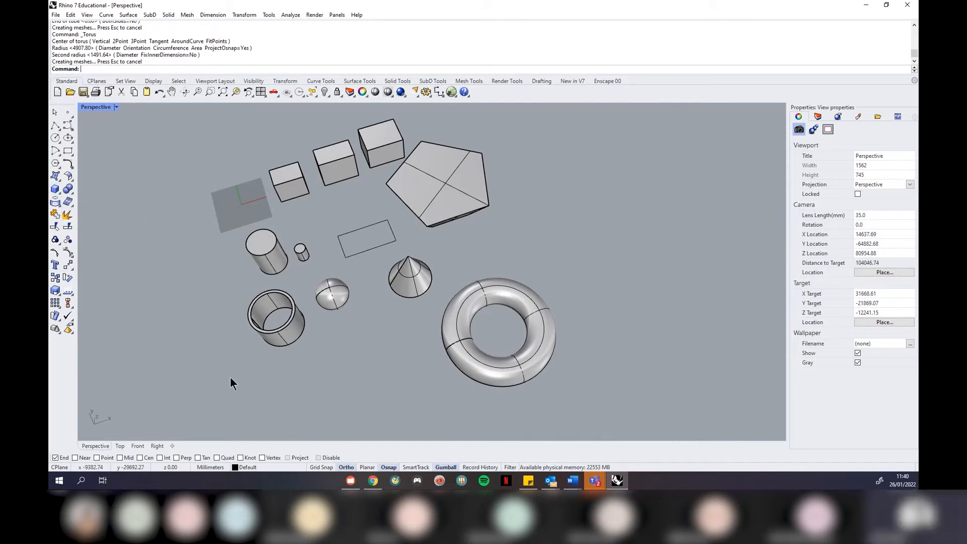
pyautogui.moveTo(462, 373); pyautogui.dragTo(489, 327, button='right')
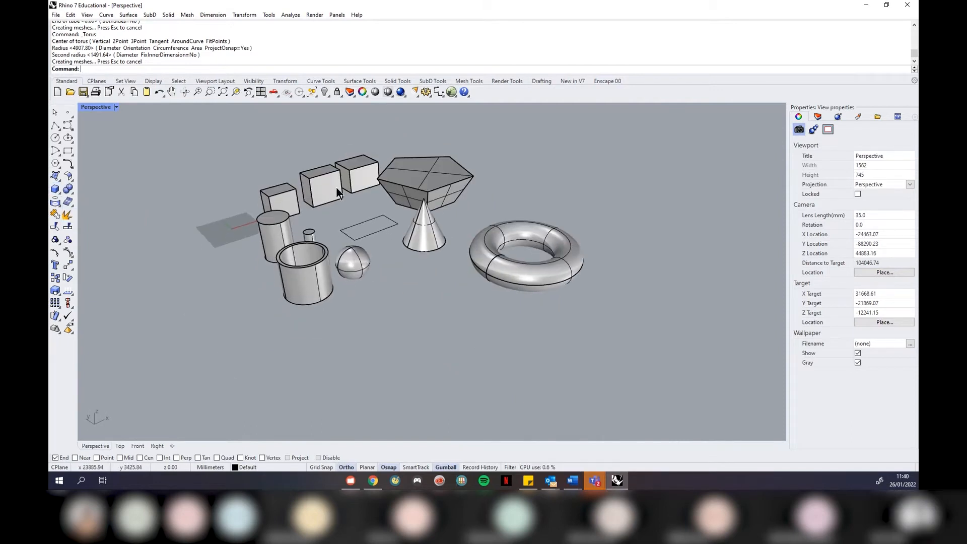
pyautogui.scroll(3, 336, 187)
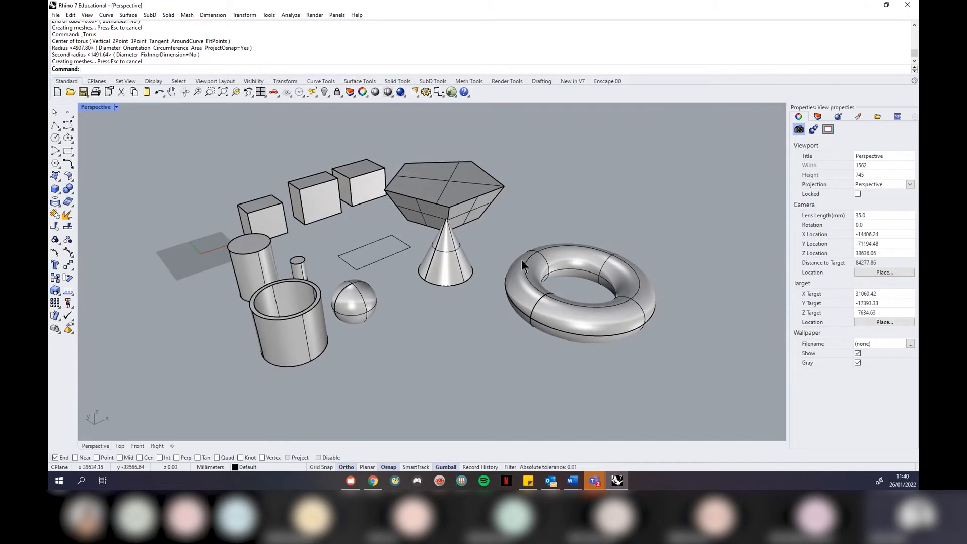
pyautogui.moveTo(469, 280); pyautogui.dragTo(438, 297, button='right')
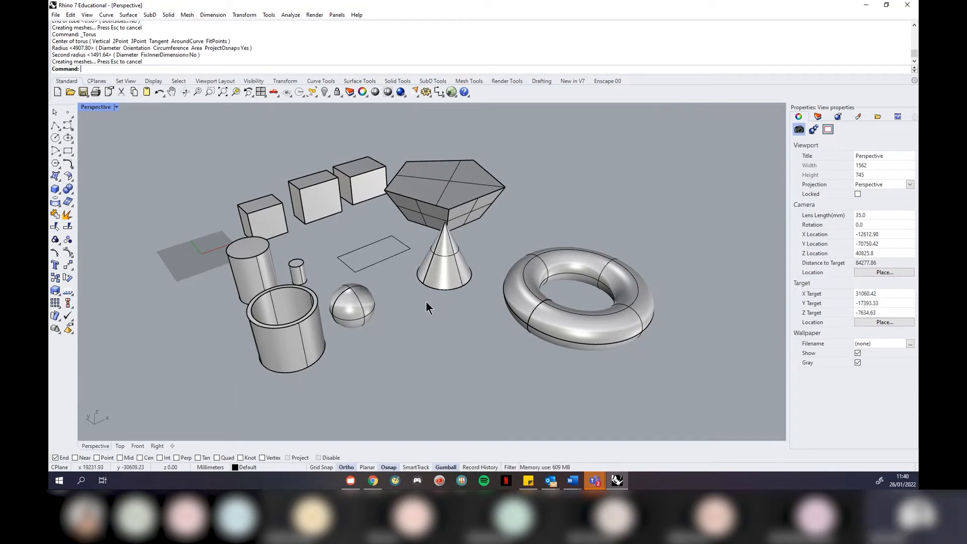
pyautogui.moveTo(425, 301)
pyautogui.mouseDown(button='right')
pyautogui.moveTo(443, 294)
pyautogui.moveTo(417, 298)
pyautogui.mouseUp(button='right')
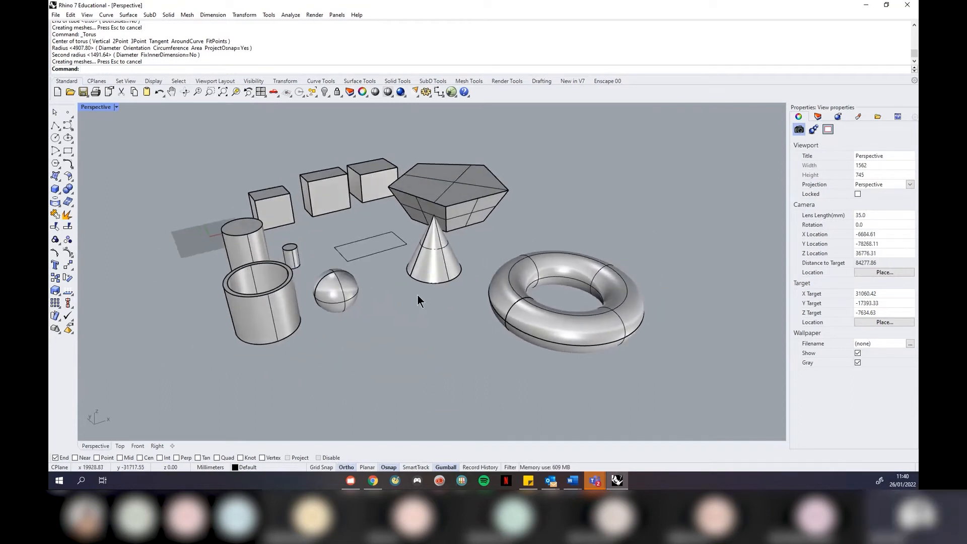
pyautogui.moveTo(395, 264); pyautogui.dragTo(404, 275, button='right')
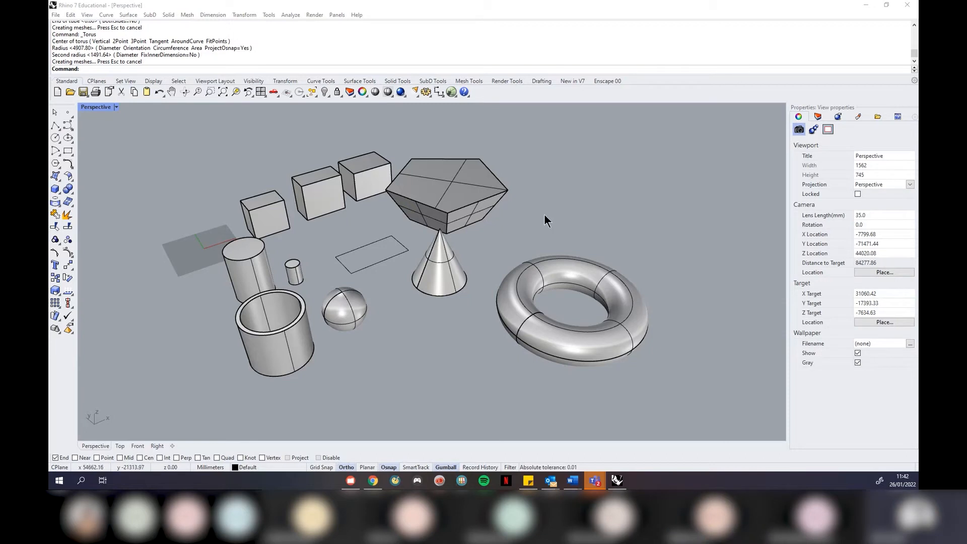
pyautogui.click(55, 189)
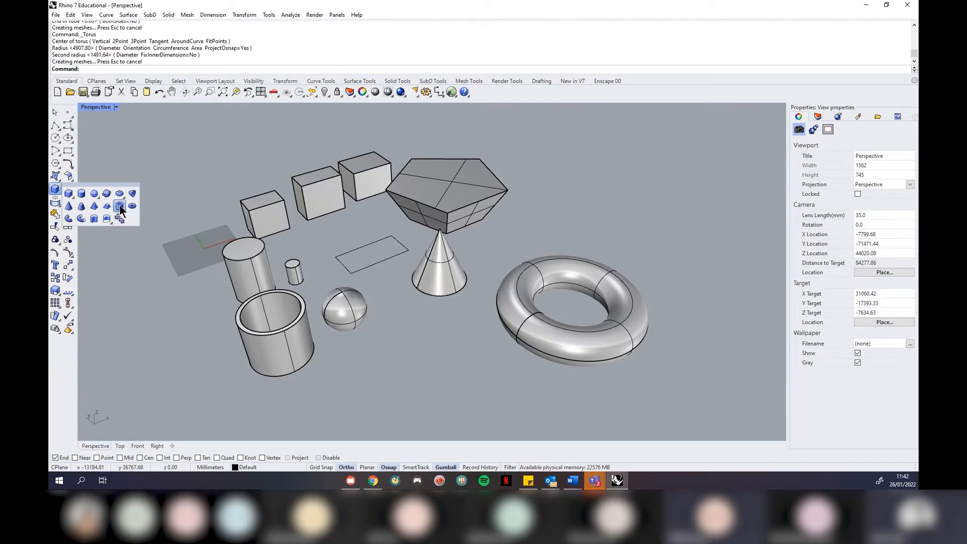
pyautogui.click(72, 217)
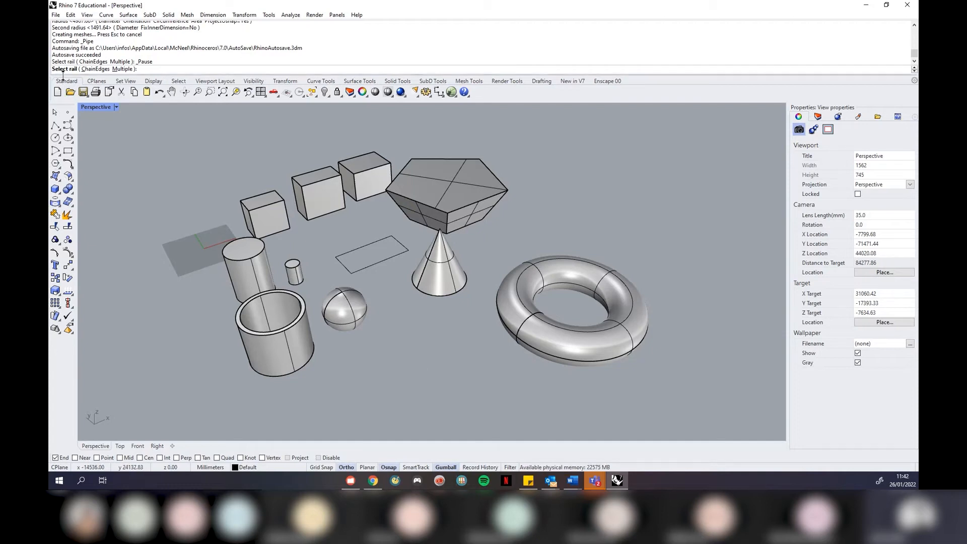
pyautogui.press('Escape')
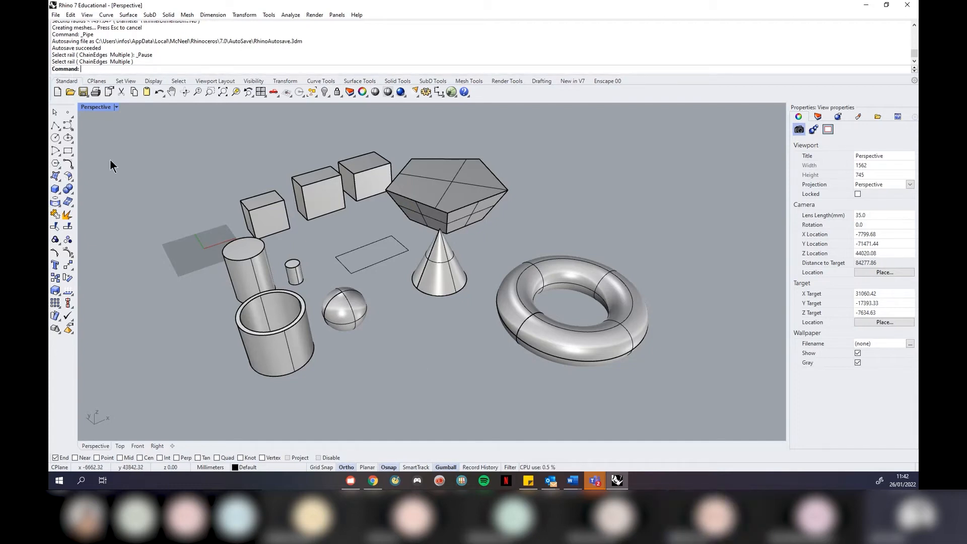
# Draw a wavy freeform curve through seven picked control points
pyautogui.click(68, 124)
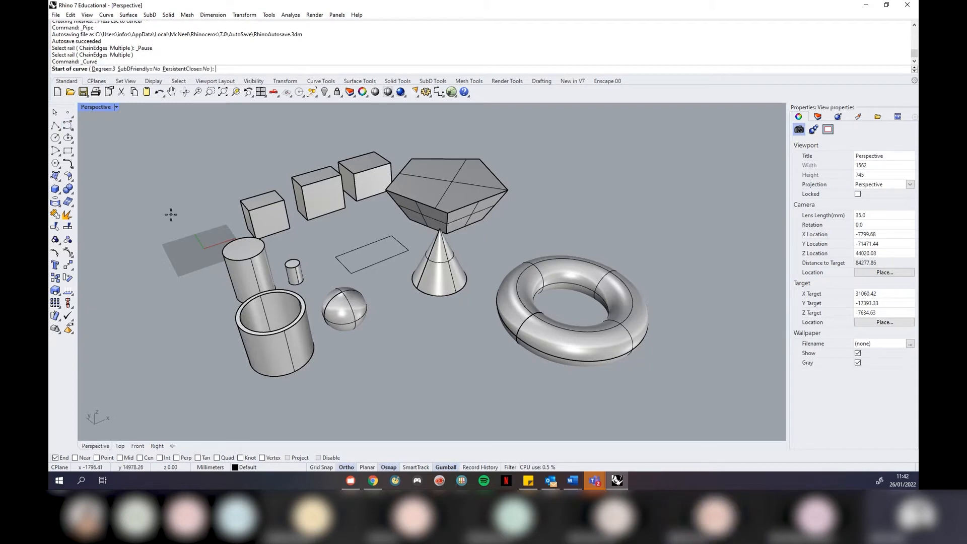
pyautogui.scroll(-4, 171, 215)
pyautogui.click(397, 315)
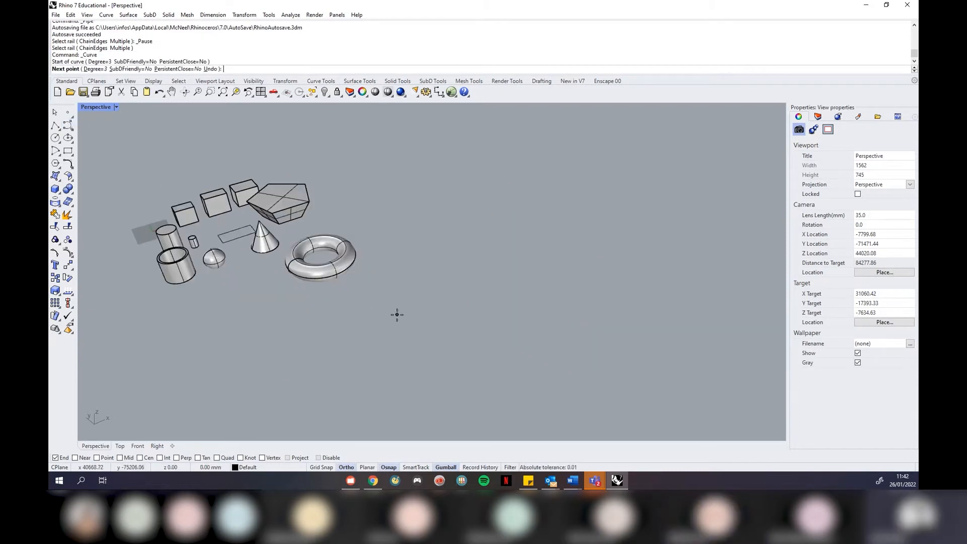
pyautogui.click(409, 265)
pyautogui.click(475, 310)
pyautogui.click(486, 260)
pyautogui.click(540, 351)
pyautogui.click(562, 230)
pyautogui.click(590, 285)
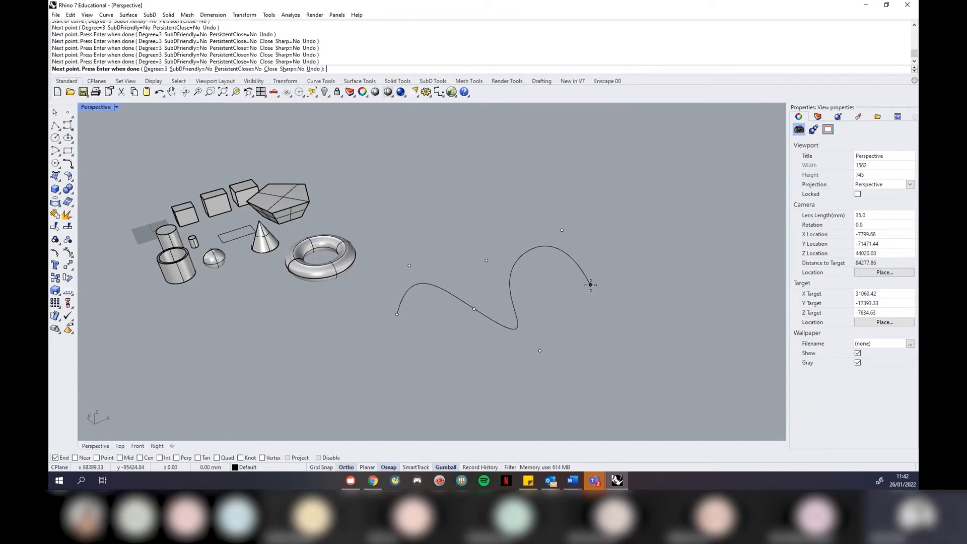
pyautogui.press('Return')
pyautogui.scroll(4, 534, 282)
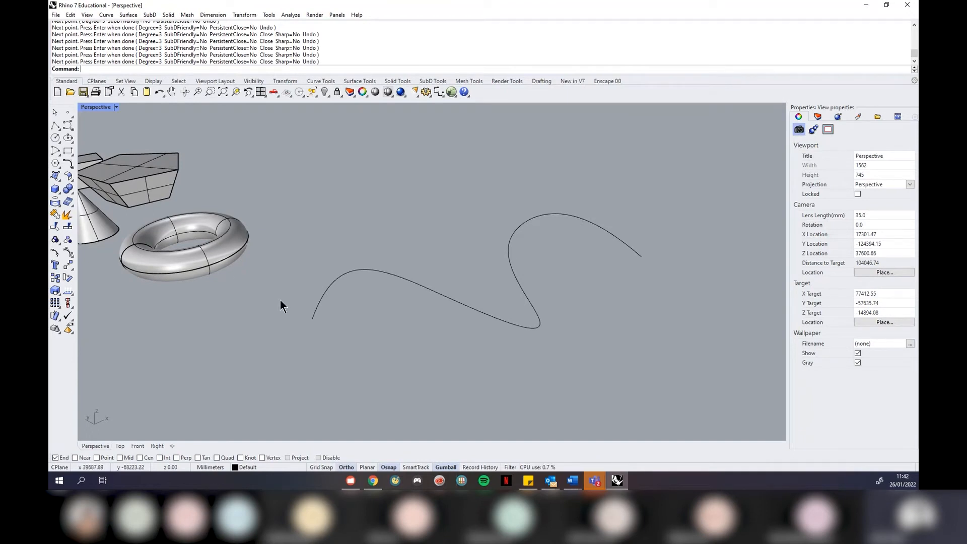
# Sweep a flat-capped pipe along the wavy curve with different start and end radii
pyautogui.click(57, 191)
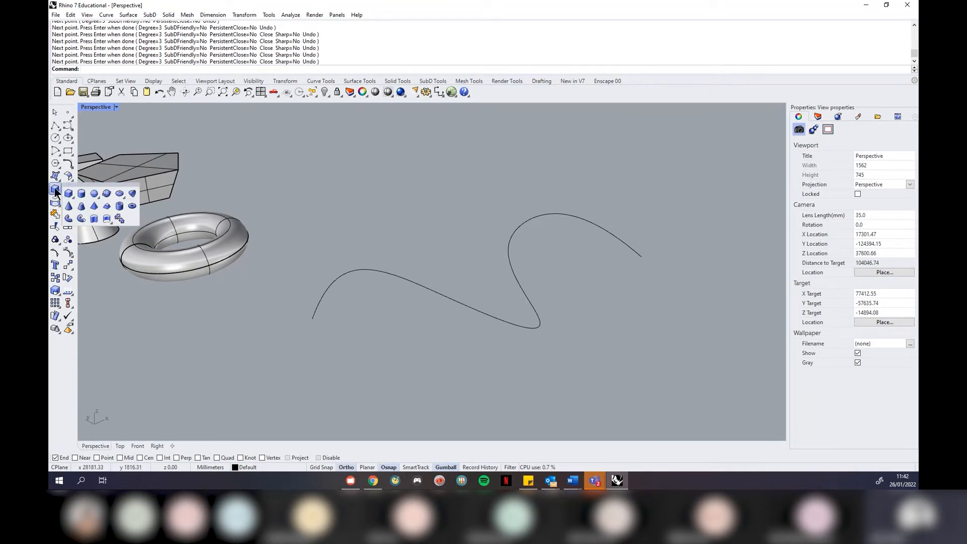
pyautogui.click(69, 220)
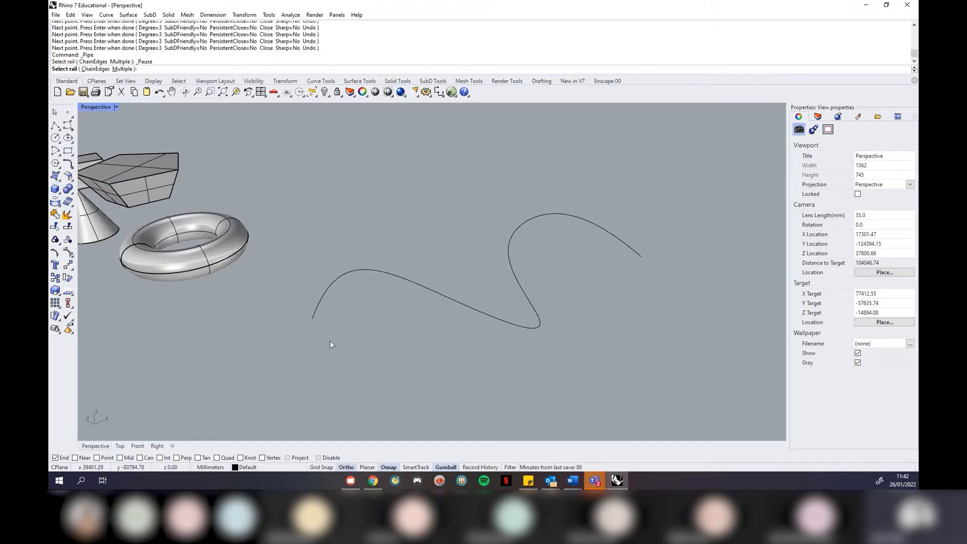
pyautogui.click(318, 316)
pyautogui.scroll(1, 313, 319)
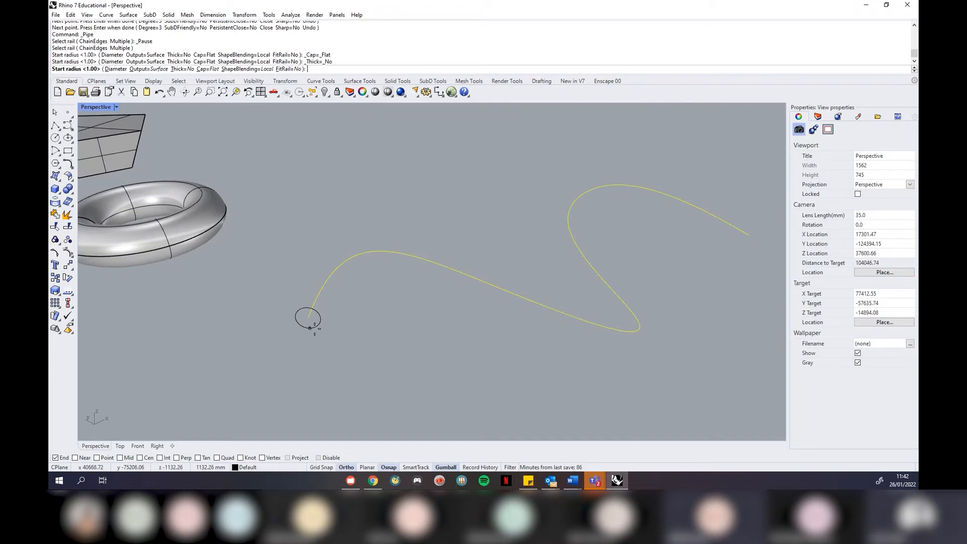
pyautogui.scroll(3, 325, 324)
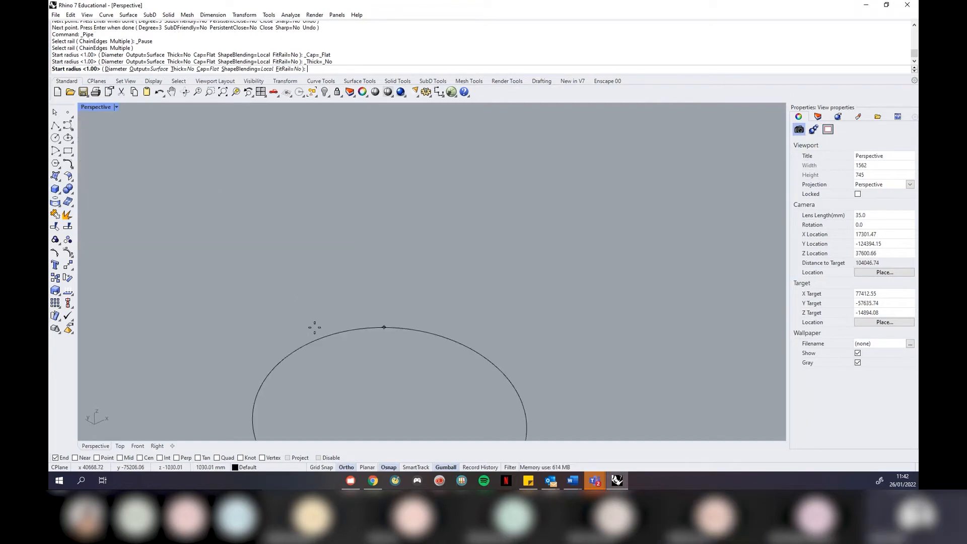
pyautogui.click(323, 277)
pyautogui.scroll(-4, 297, 300)
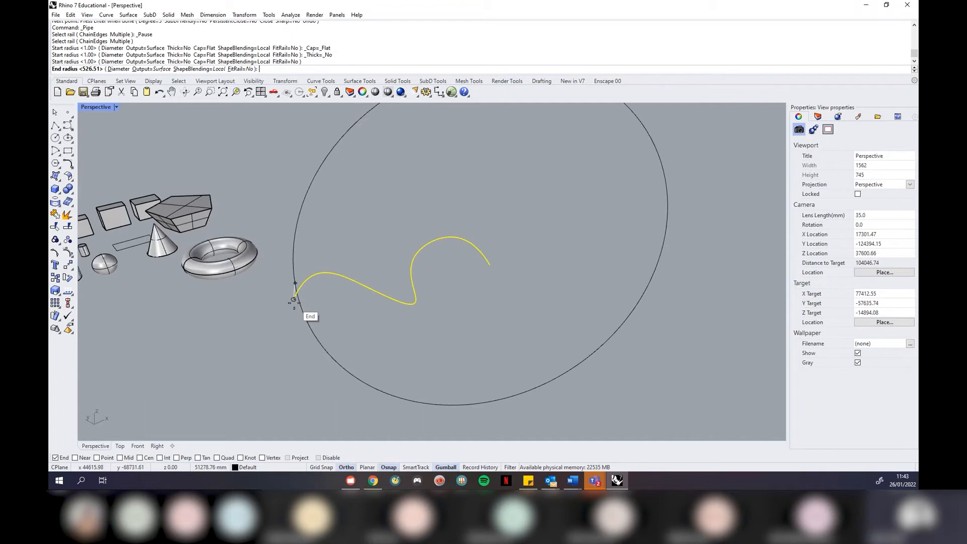
pyautogui.scroll(2, 485, 268)
pyautogui.scroll(2, 485, 269)
pyautogui.click(495, 267)
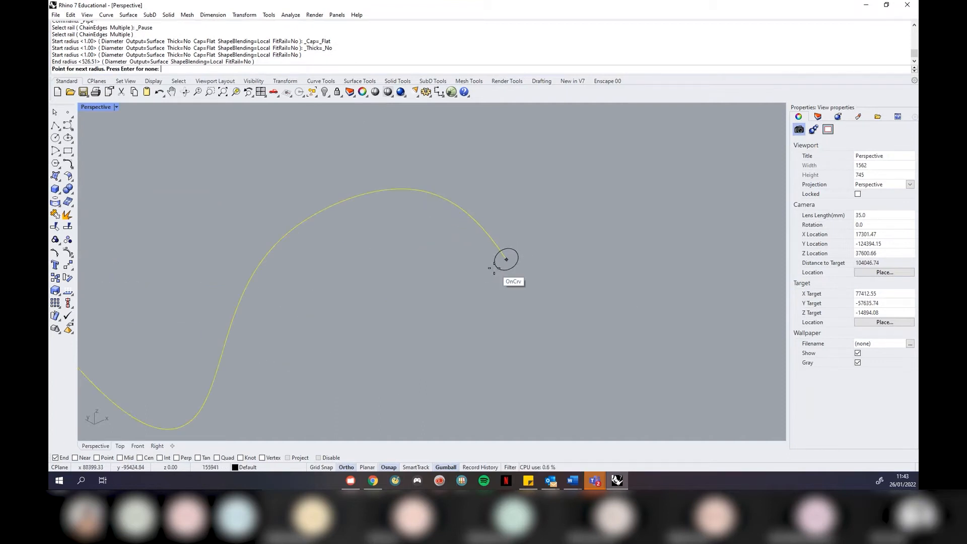
pyautogui.press('Return')
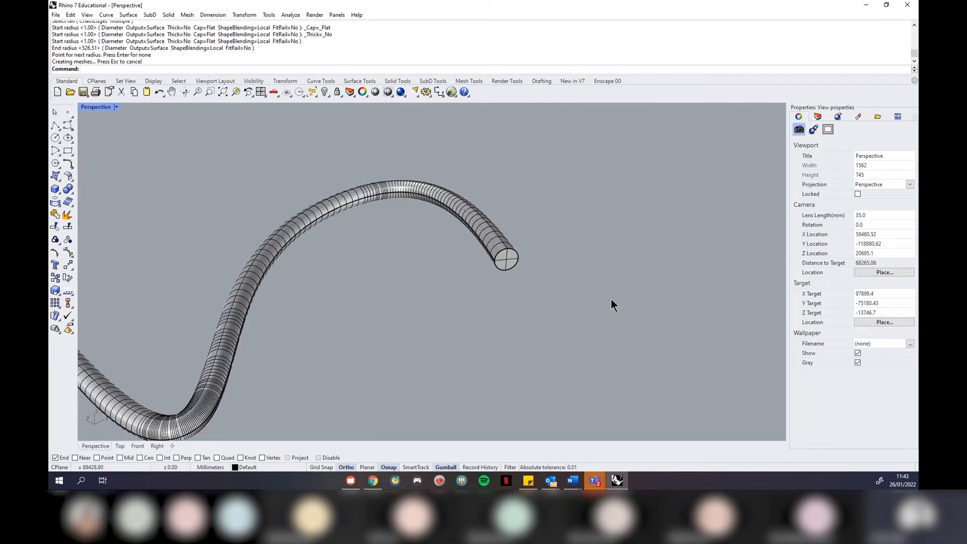
# Orbit around the finished pipe to inspect it, then select it
pyautogui.scroll(-3, 611, 300)
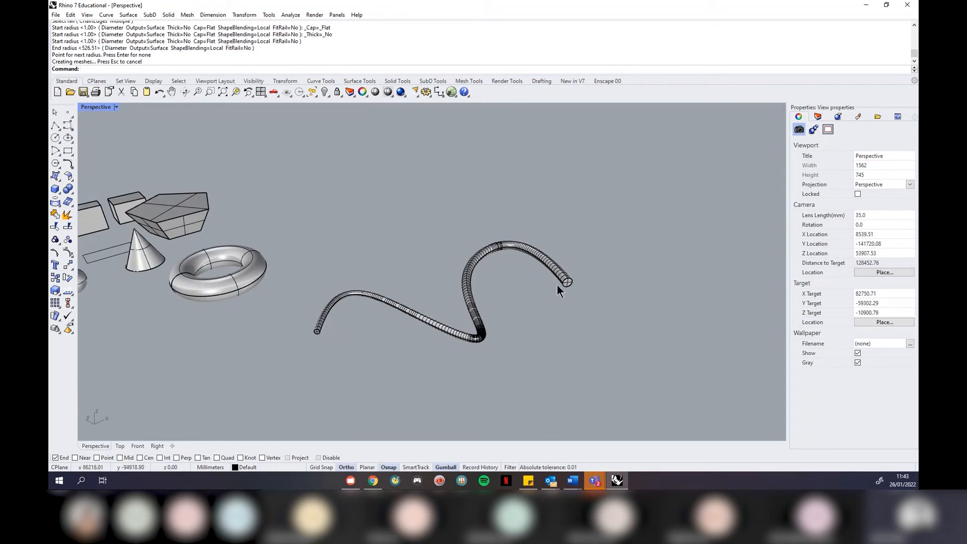
pyautogui.scroll(3, 549, 282)
pyautogui.moveTo(554, 305); pyautogui.dragTo(489, 283, button='right')
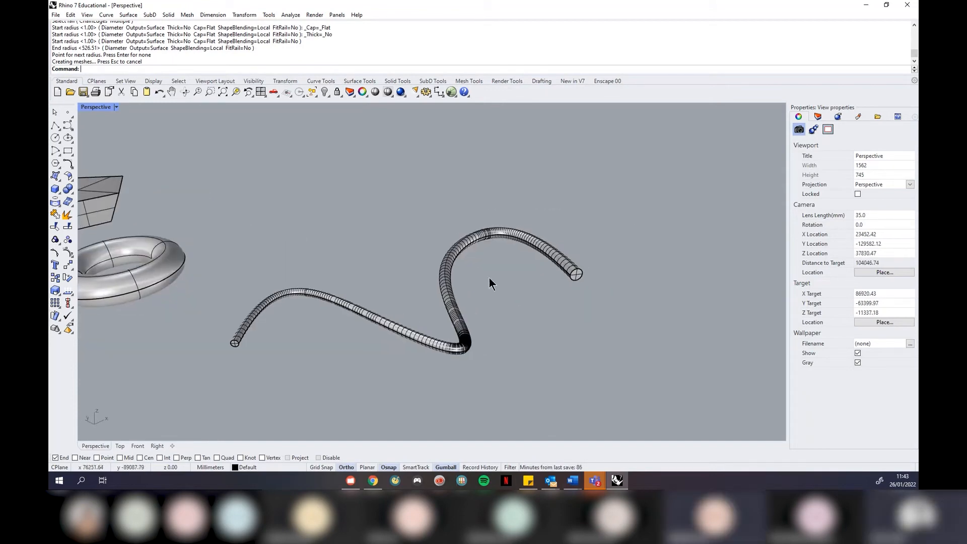
pyautogui.click(455, 272)
# Delete the pipe and rerun Pipe on the wavy curve with a start radius and small end radius
pyautogui.press('Delete')
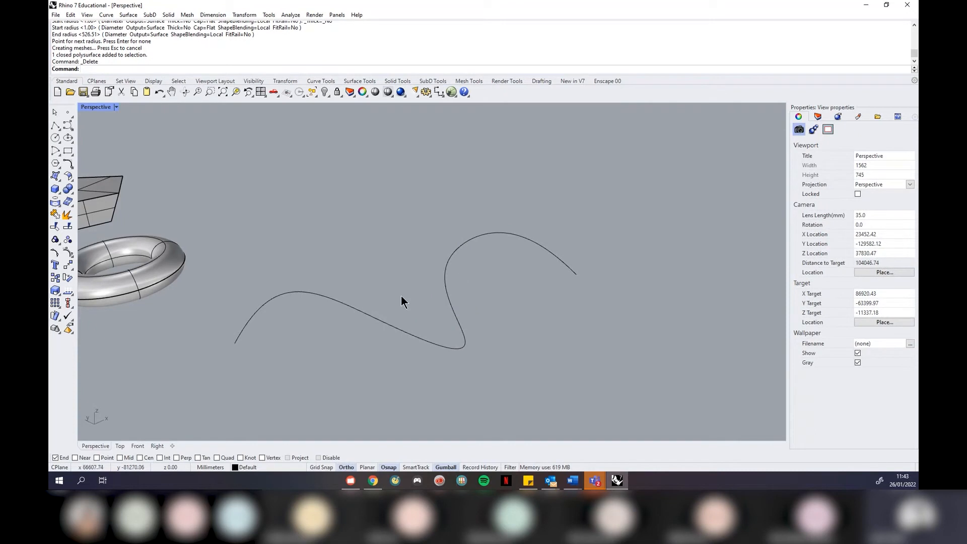
pyautogui.click(244, 328)
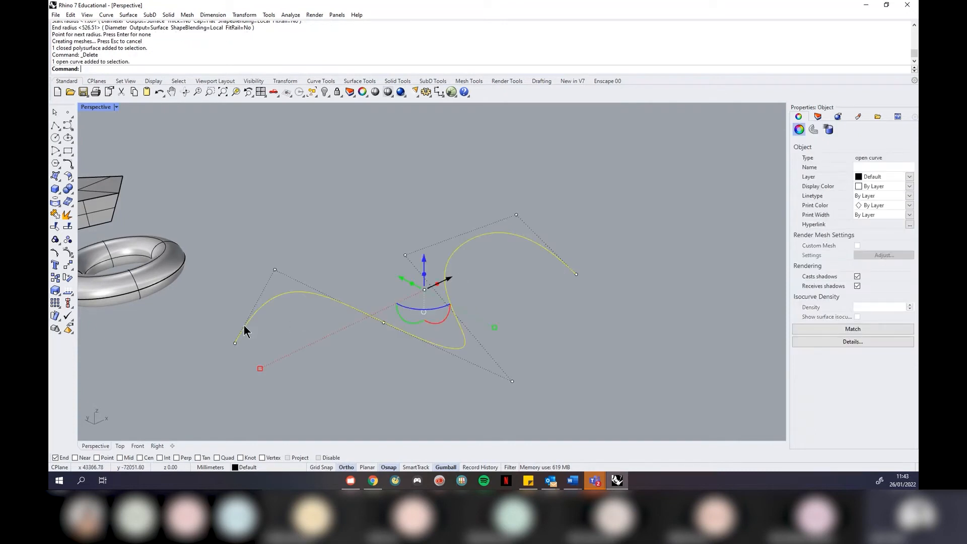
pyautogui.click(58, 192)
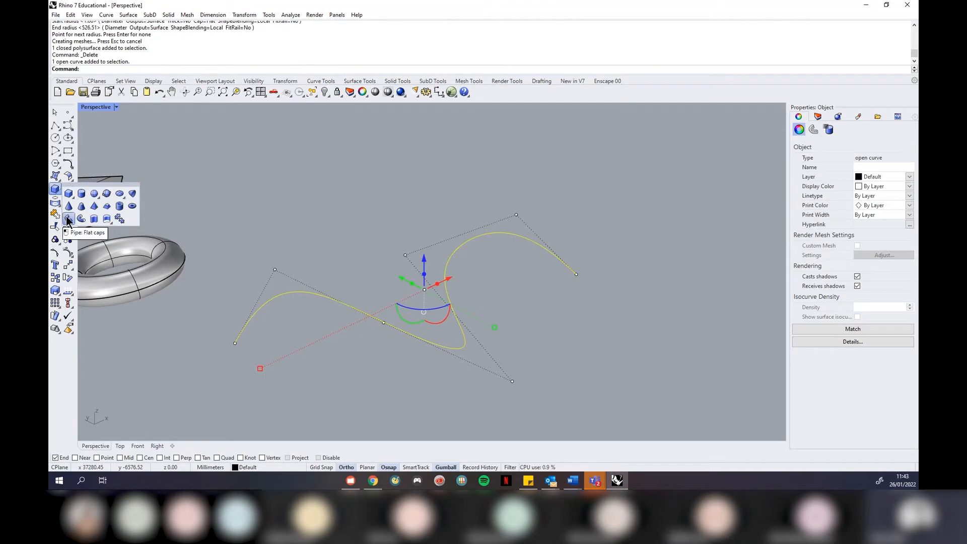
pyautogui.click(69, 218)
pyautogui.scroll(2, 226, 345)
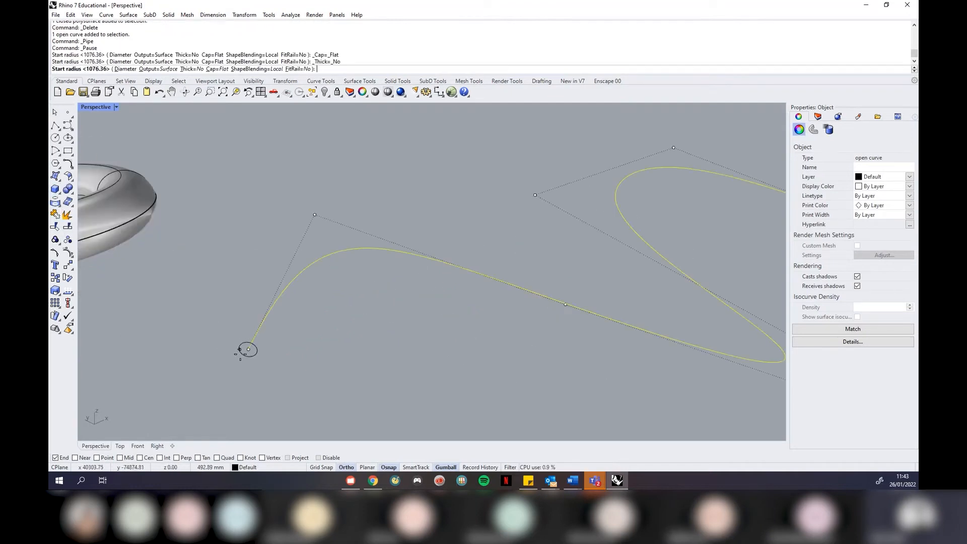
pyautogui.scroll(3, 244, 348)
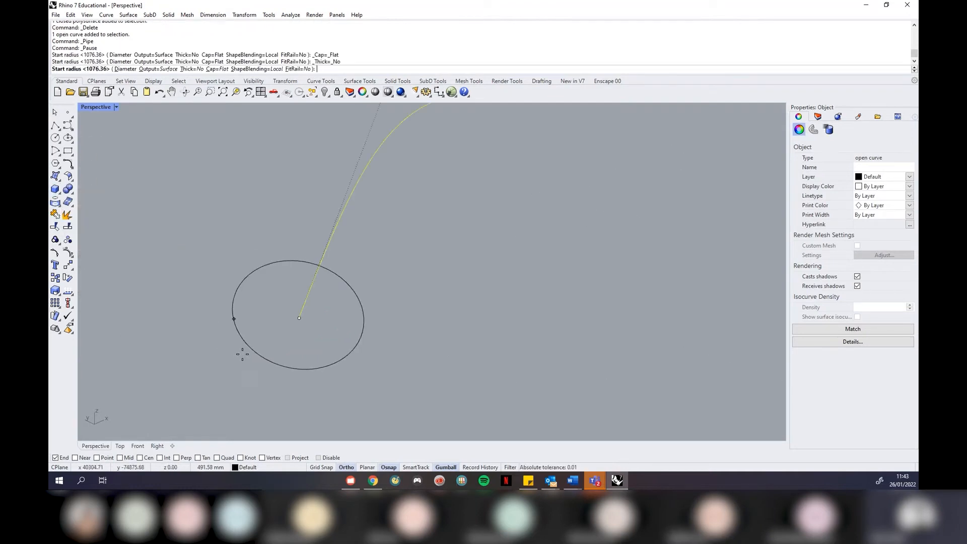
pyautogui.click(295, 325)
pyautogui.scroll(-4, 250, 339)
pyautogui.scroll(3, 521, 322)
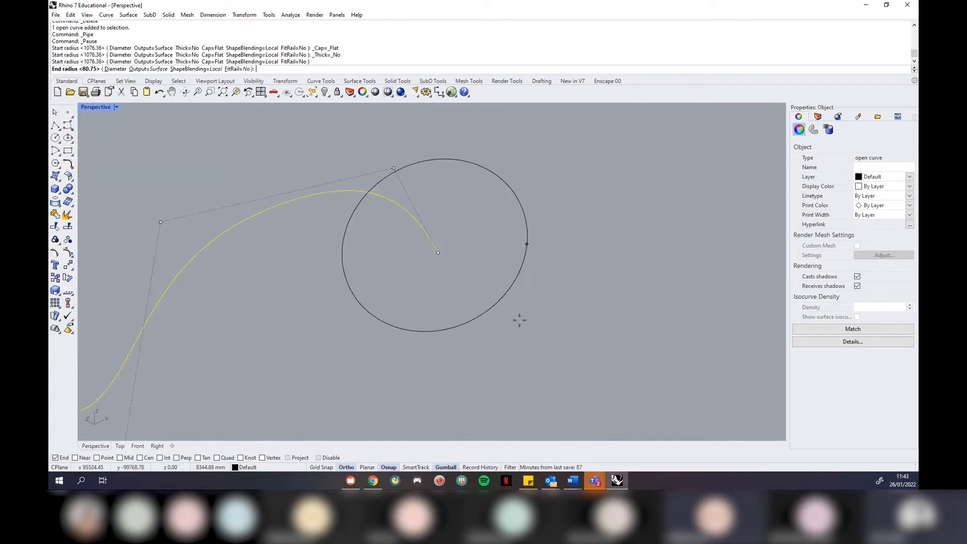
pyautogui.click(415, 252)
pyautogui.scroll(-3, 425, 255)
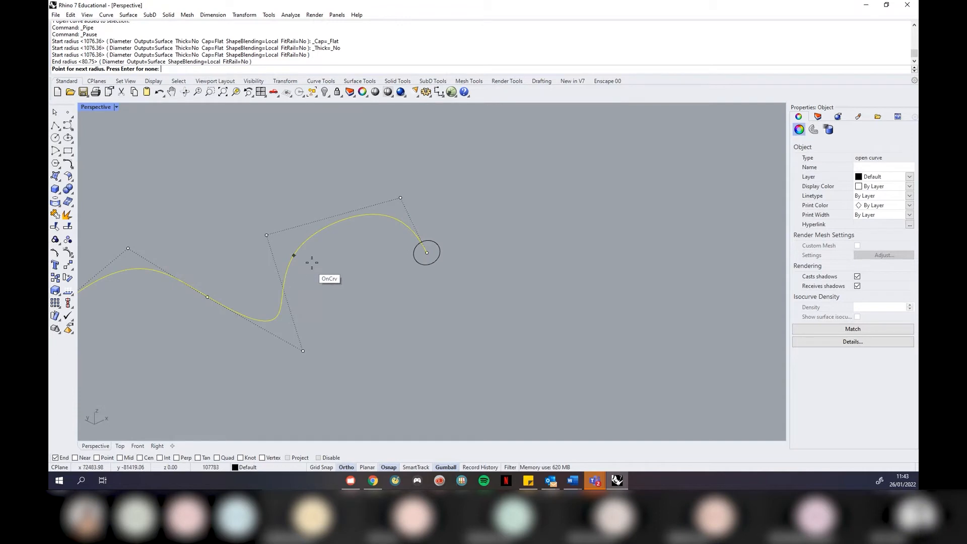
# Try three intermediate radius points along the curve, then exit without building the pipe
pyautogui.click(296, 255)
pyautogui.click(328, 265)
pyautogui.click(178, 278)
pyautogui.click(172, 282)
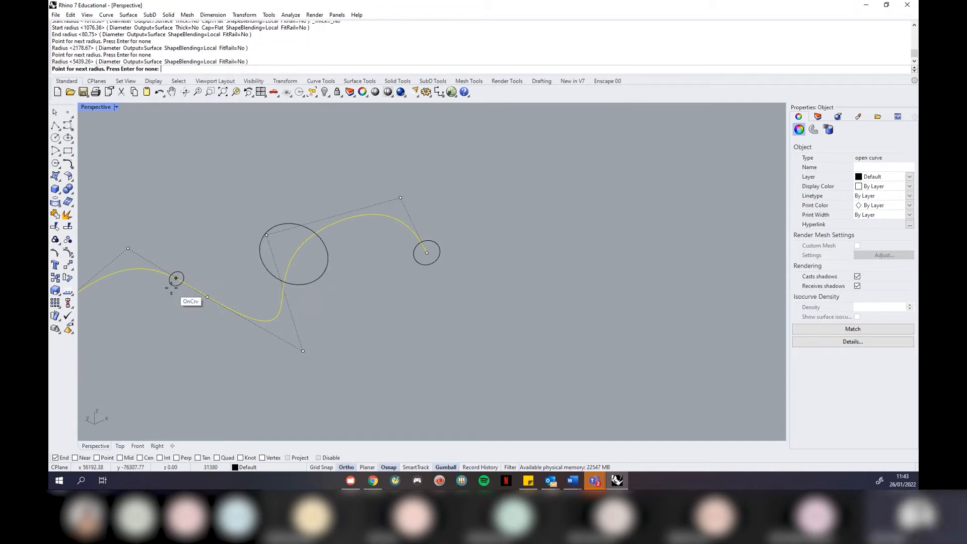
pyautogui.click(275, 328)
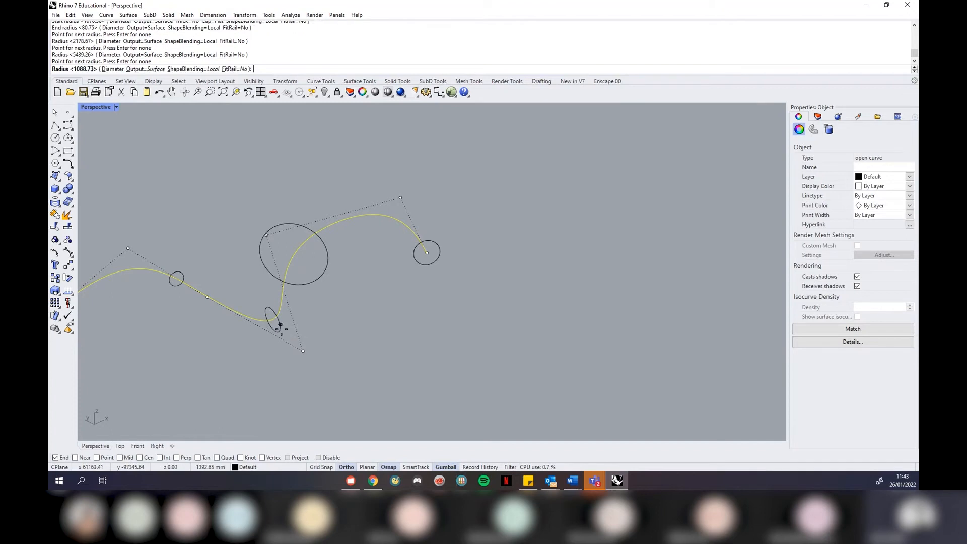
pyautogui.click(280, 327)
pyautogui.press('Return')
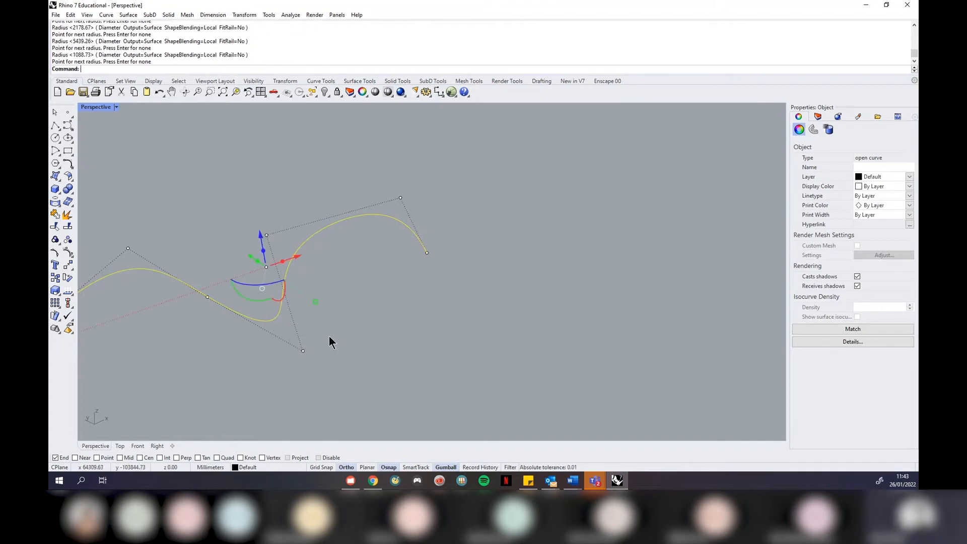
pyautogui.scroll(-8, 569, 294)
# Restart Pipe on the wavy curve with a starting radius and a small far-end radius
pyautogui.scroll(7, 458, 300)
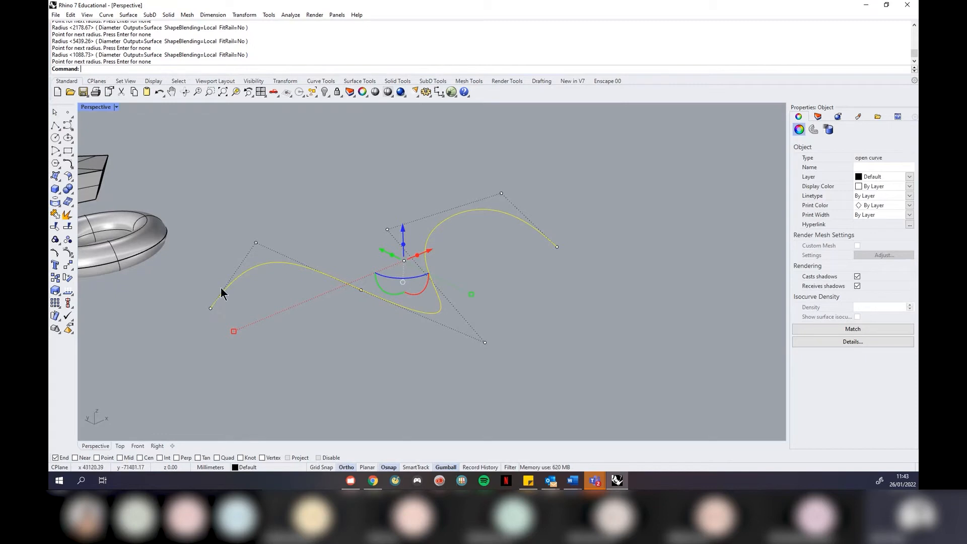
pyautogui.scroll(2, 435, 241)
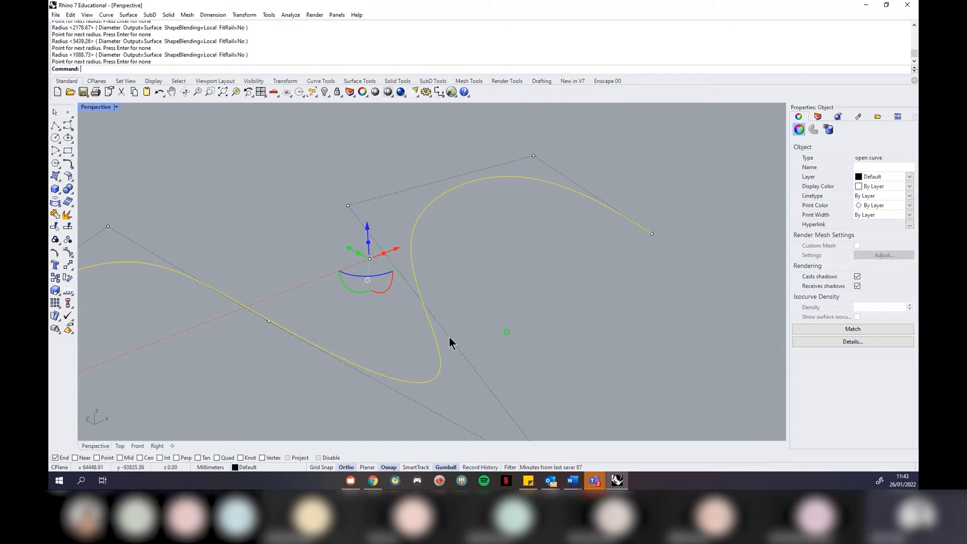
pyautogui.press('Return')
pyautogui.scroll(-5, 531, 325)
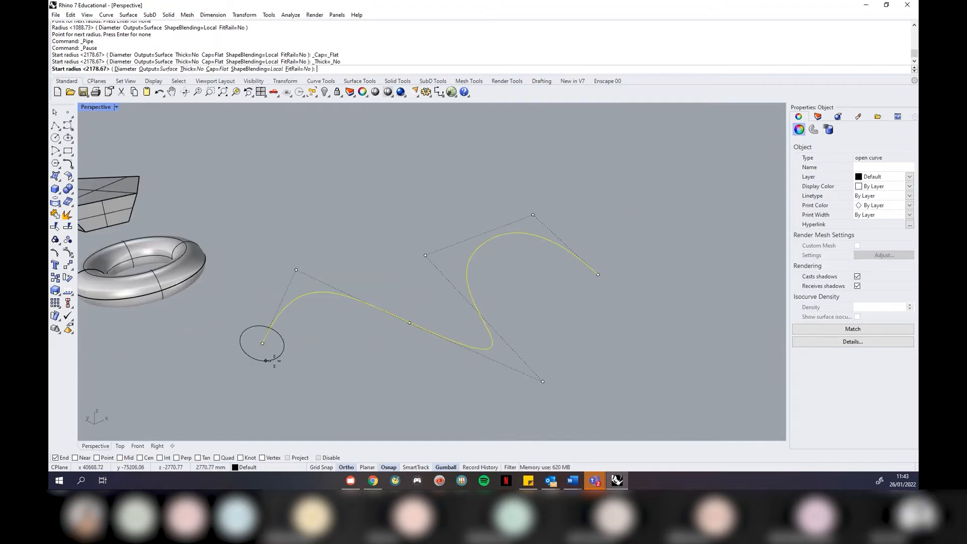
pyautogui.scroll(5, 274, 361)
pyautogui.click(194, 313)
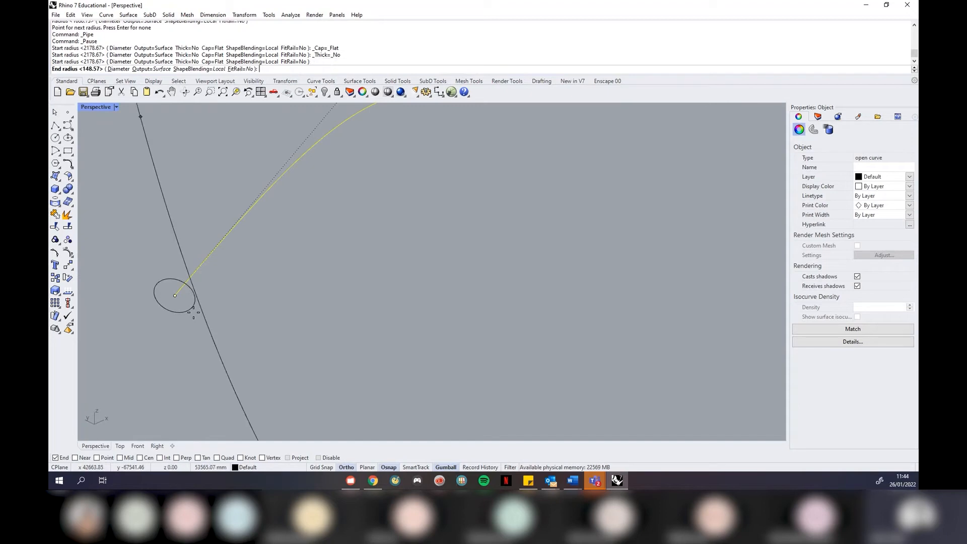
pyautogui.scroll(-5, 181, 328)
pyautogui.scroll(5, 487, 276)
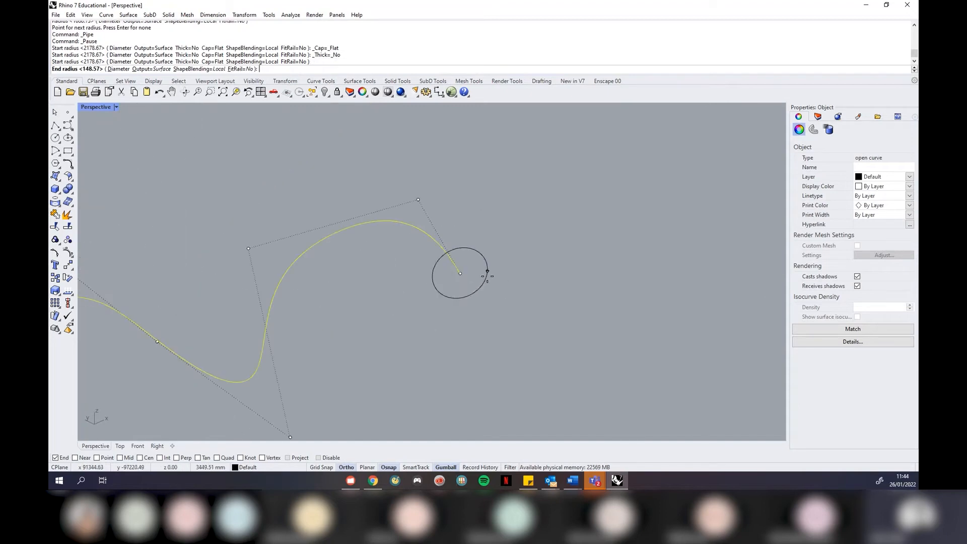
pyautogui.scroll(3, 487, 276)
pyautogui.click(446, 273)
pyautogui.scroll(-3, 446, 272)
pyautogui.scroll(4, 301, 322)
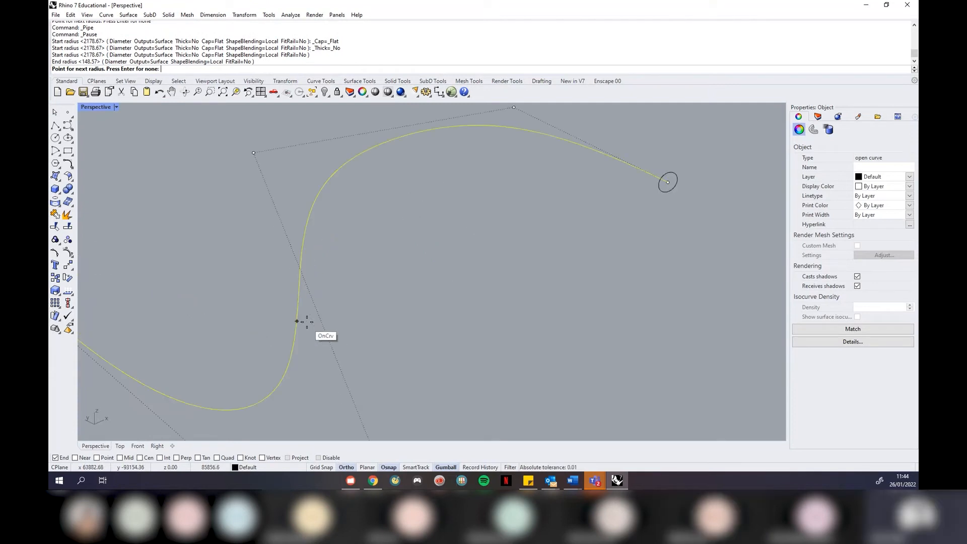
# Add intermediate radius points along the curve, including 271.45 and 264.84, then end the command
pyautogui.click(302, 330)
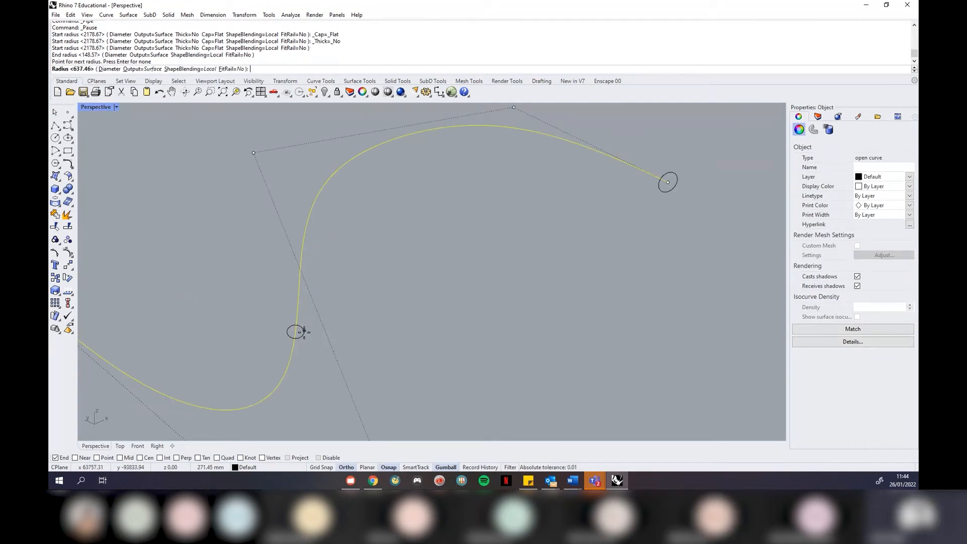
pyautogui.click(304, 332)
pyautogui.scroll(-3, 255, 348)
pyautogui.scroll(4, 255, 349)
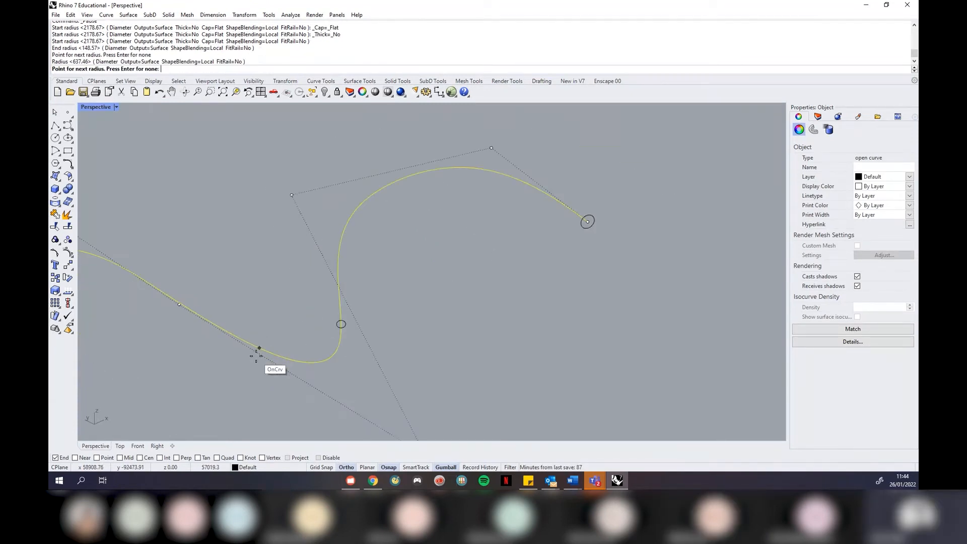
pyautogui.click(287, 357)
pyautogui.click(283, 353)
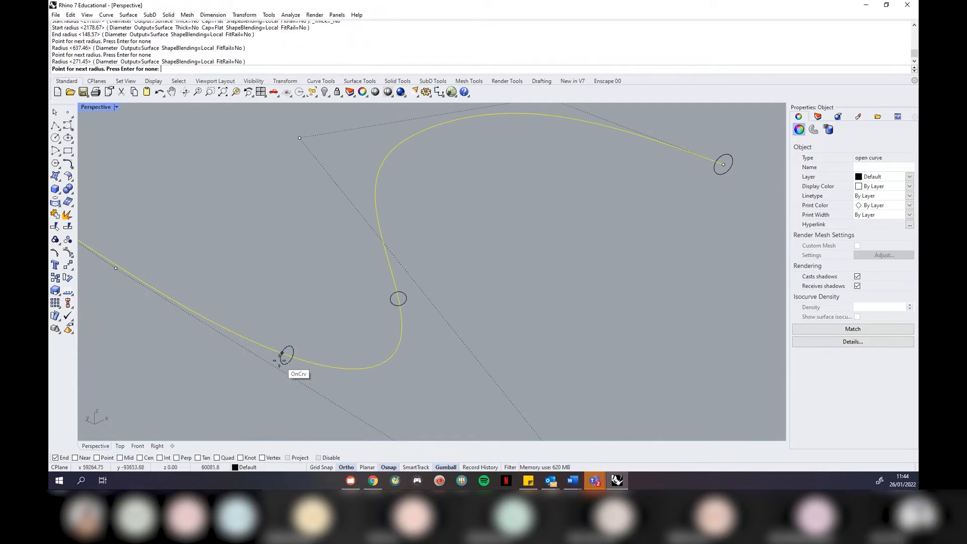
pyautogui.scroll(-3, 283, 356)
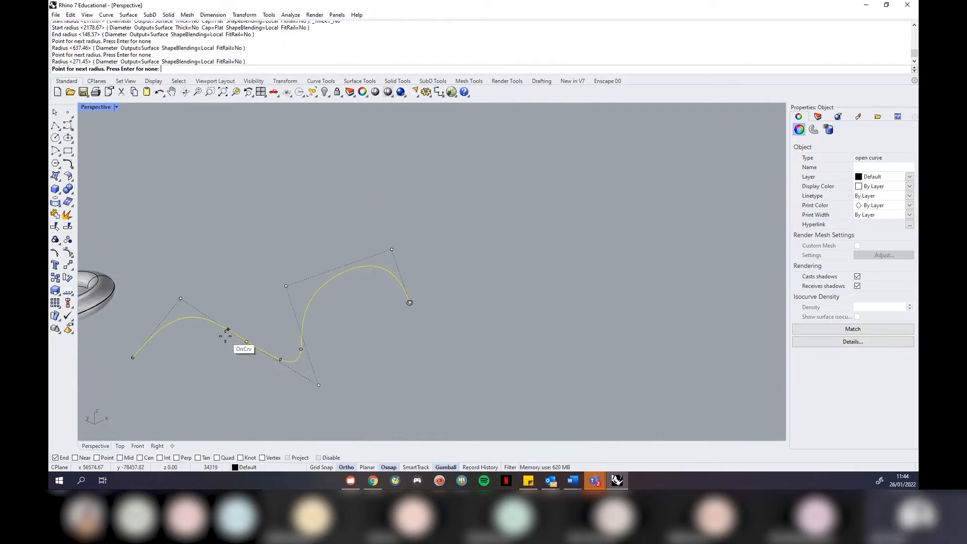
pyautogui.click(206, 330)
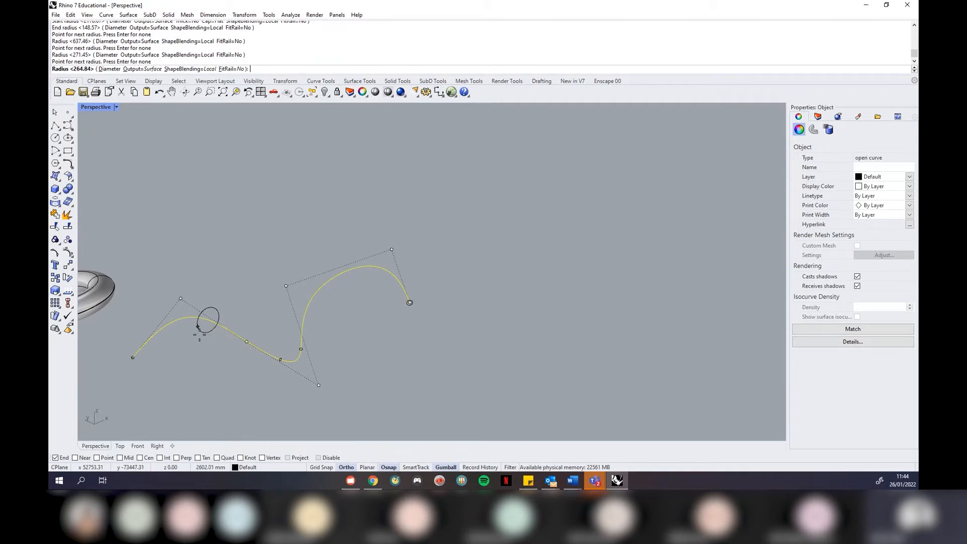
pyautogui.press('Return')
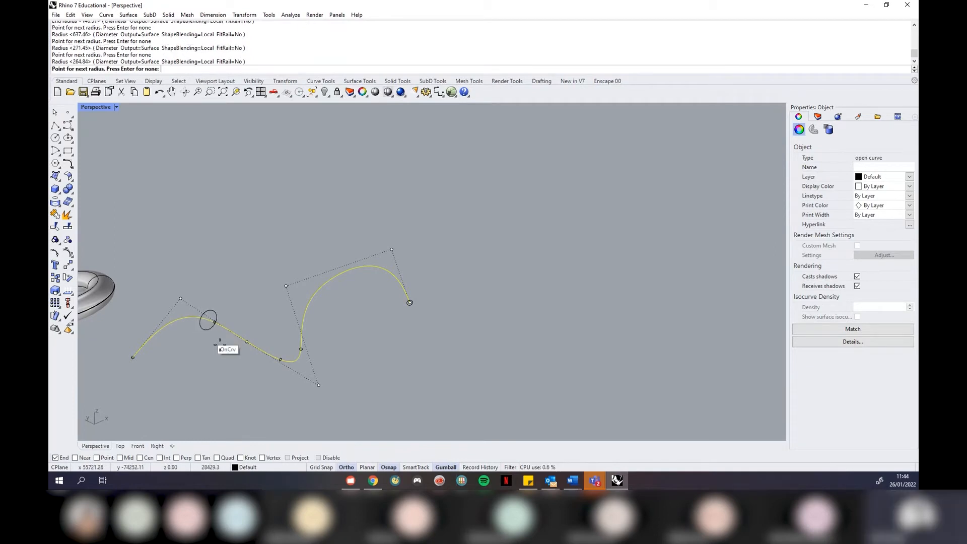
pyautogui.scroll(3, 327, 320)
pyautogui.click(308, 302)
pyautogui.press('Return')
pyautogui.press('Return')
pyautogui.scroll(-3, 393, 318)
pyautogui.moveTo(404, 296)
pyautogui.mouseDown(button='right')
pyautogui.moveTo(306, 335)
pyautogui.moveTo(420, 307)
pyautogui.mouseUp(button='right')
pyautogui.press('Return')
# Build the pipe with radius growing from 637.46 toward 2019.07, plus a radius point at the bend
pyautogui.scroll(3, 439, 290)
pyautogui.scroll(-8, 354, 318)
pyautogui.scroll(4, 267, 320)
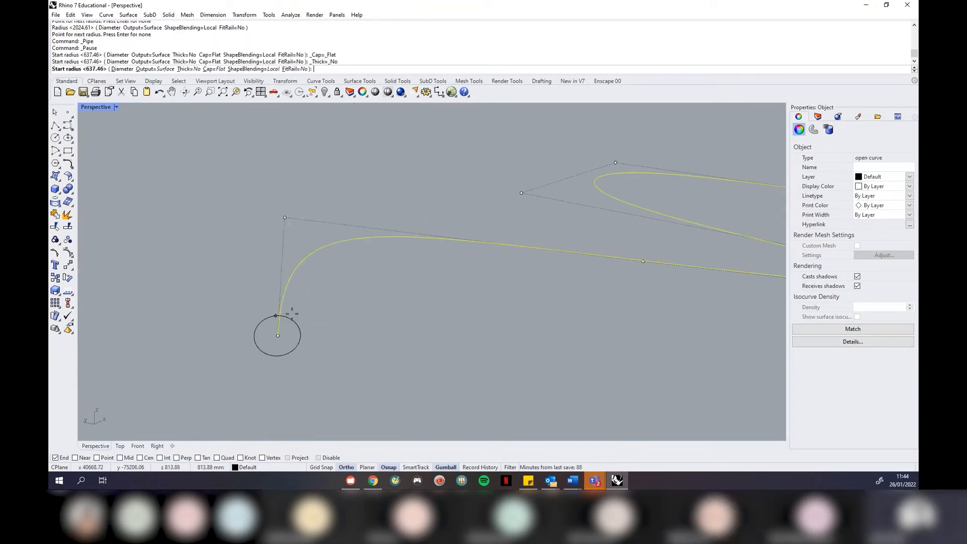
pyautogui.scroll(-3, 297, 337)
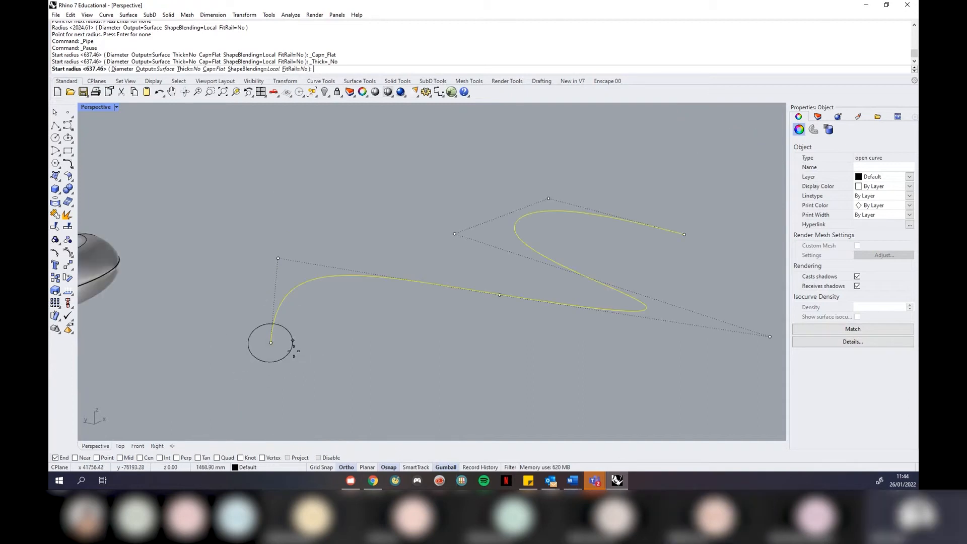
pyautogui.click(290, 346)
pyautogui.scroll(-3, 409, 343)
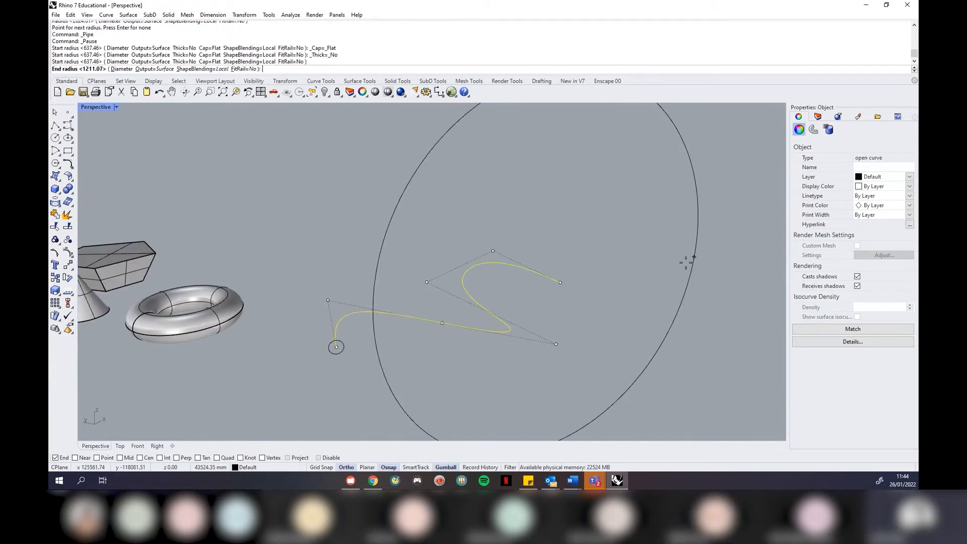
pyautogui.scroll(5, 501, 310)
pyautogui.click(486, 320)
pyautogui.scroll(-3, 486, 320)
pyautogui.scroll(5, 403, 370)
pyautogui.click(407, 365)
pyautogui.scroll(6, 409, 367)
pyautogui.scroll(-5, 408, 365)
pyautogui.click(409, 362)
pyautogui.press('Return')
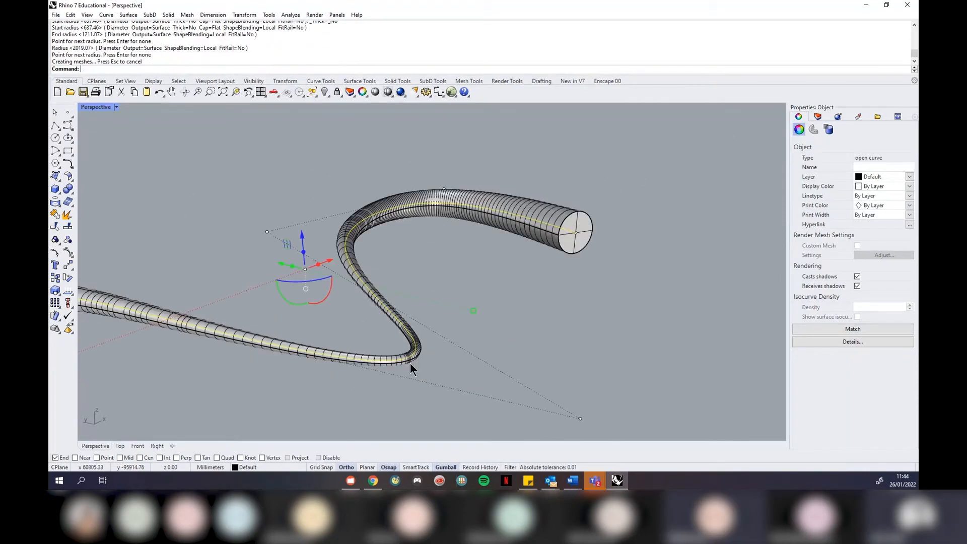
pyautogui.click(516, 360)
pyautogui.scroll(-3, 568, 285)
pyautogui.moveTo(570, 283); pyautogui.dragTo(552, 295, button='right')
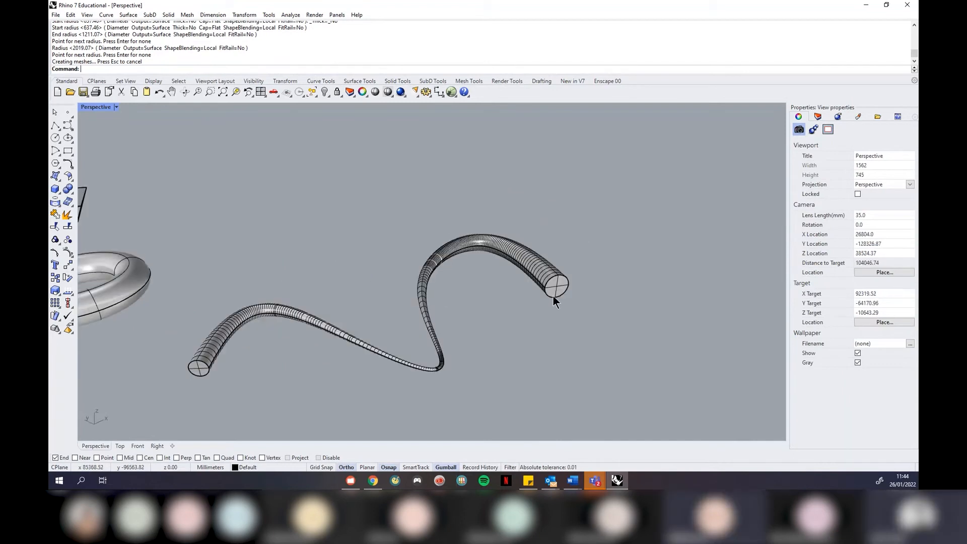
pyautogui.scroll(-4, 448, 268)
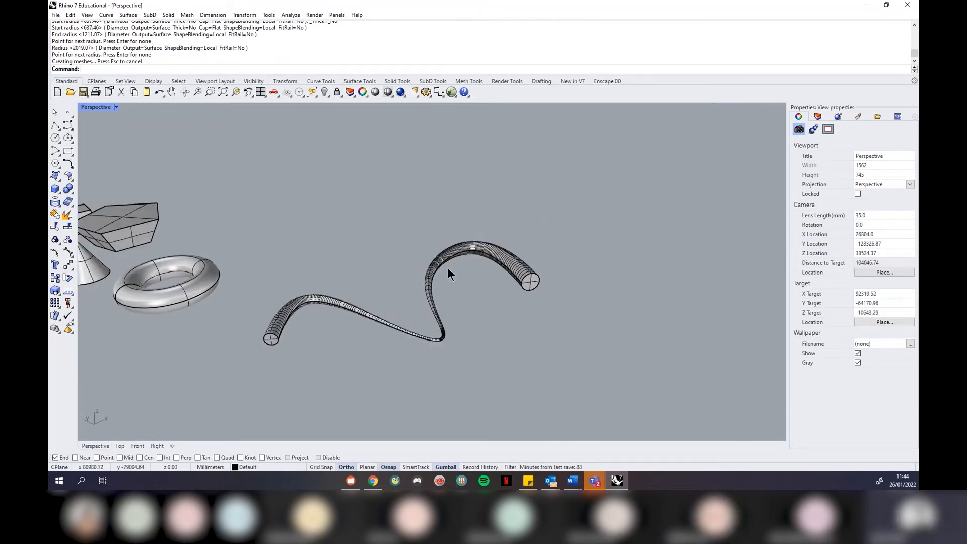
pyautogui.moveTo(490, 301); pyautogui.dragTo(494, 316, button='right')
pyautogui.scroll(2, 494, 315)
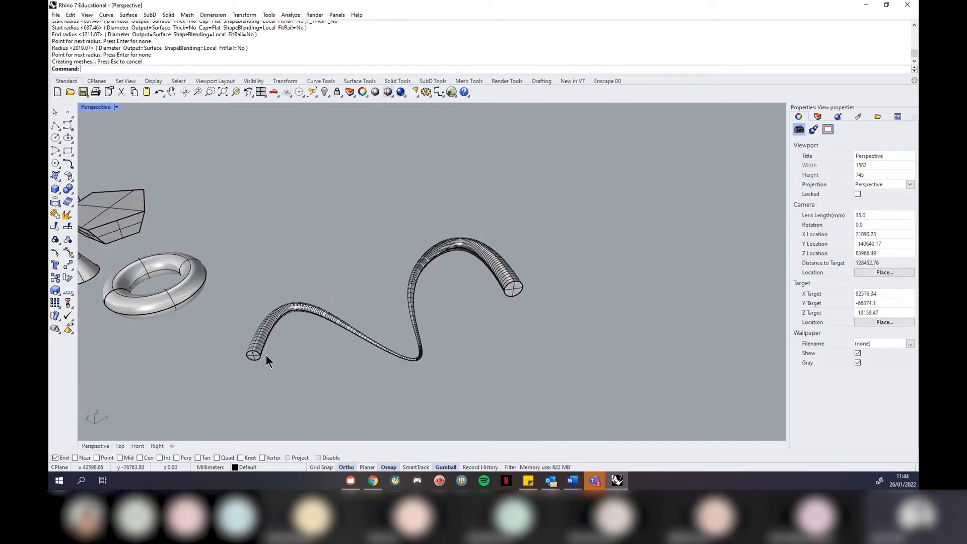
pyautogui.scroll(2, 414, 358)
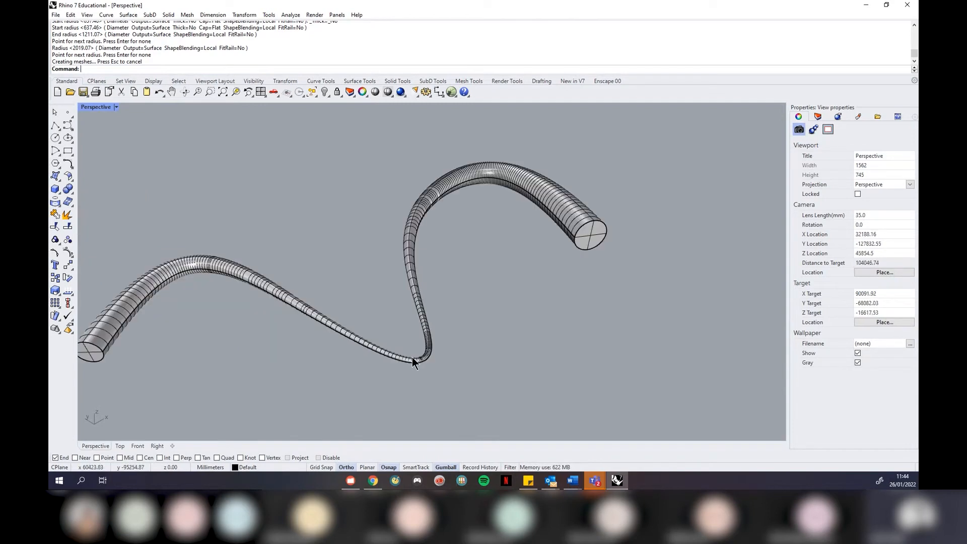
pyautogui.moveTo(257, 345); pyautogui.dragTo(280, 327, button='right')
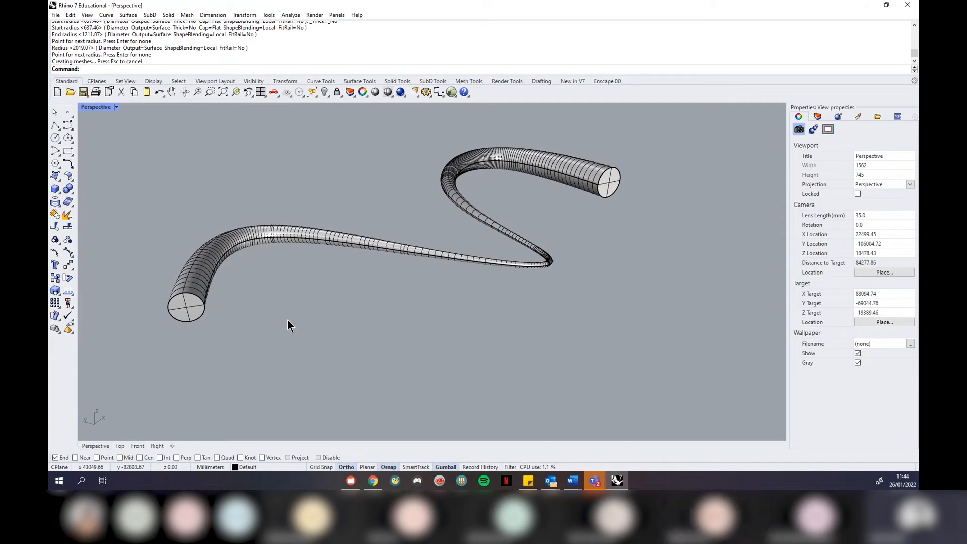
pyautogui.moveTo(564, 268); pyautogui.dragTo(407, 240, button='right')
pyautogui.scroll(-2, 458, 268)
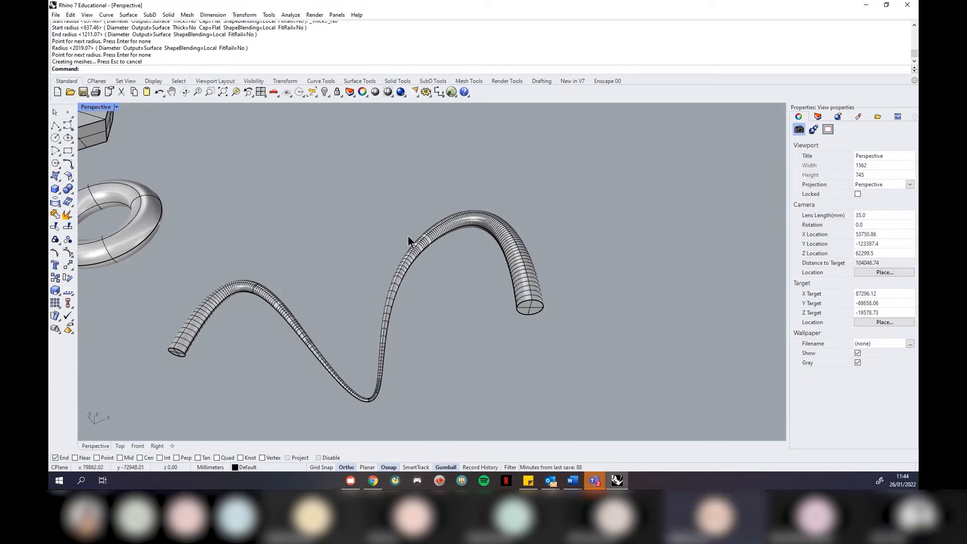
pyautogui.scroll(-3, 463, 167)
pyautogui.scroll(5, 352, 361)
pyautogui.moveTo(476, 326); pyautogui.dragTo(476, 319, button='right')
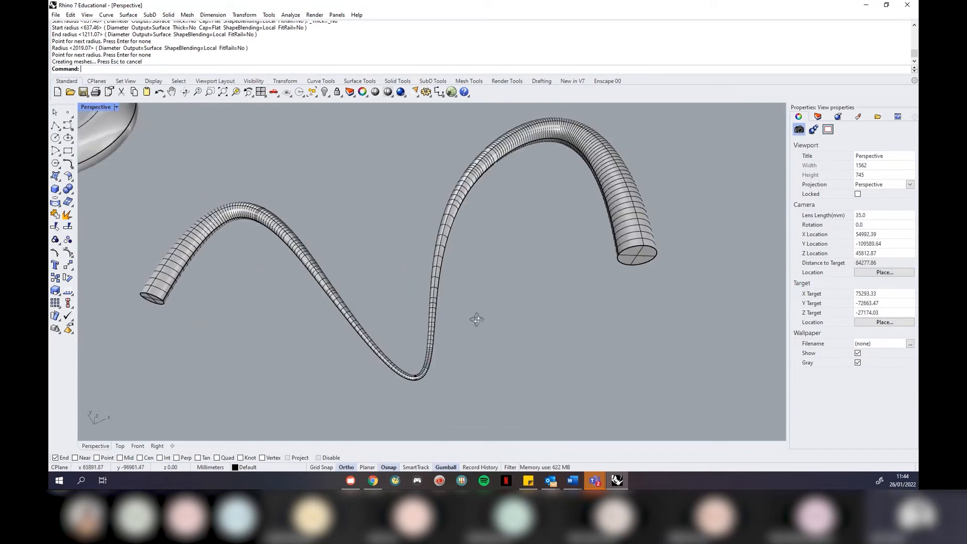
pyautogui.scroll(2, 427, 371)
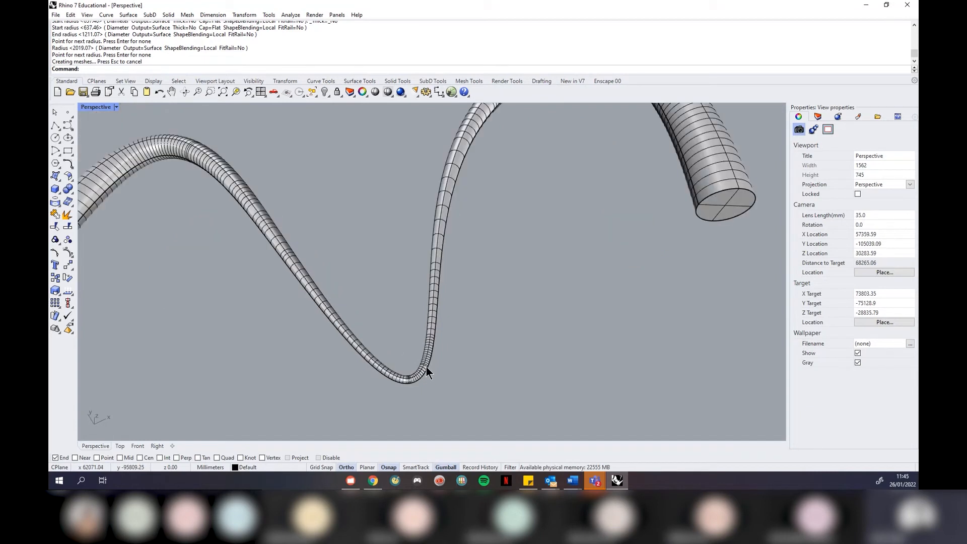
pyautogui.scroll(2, 424, 336)
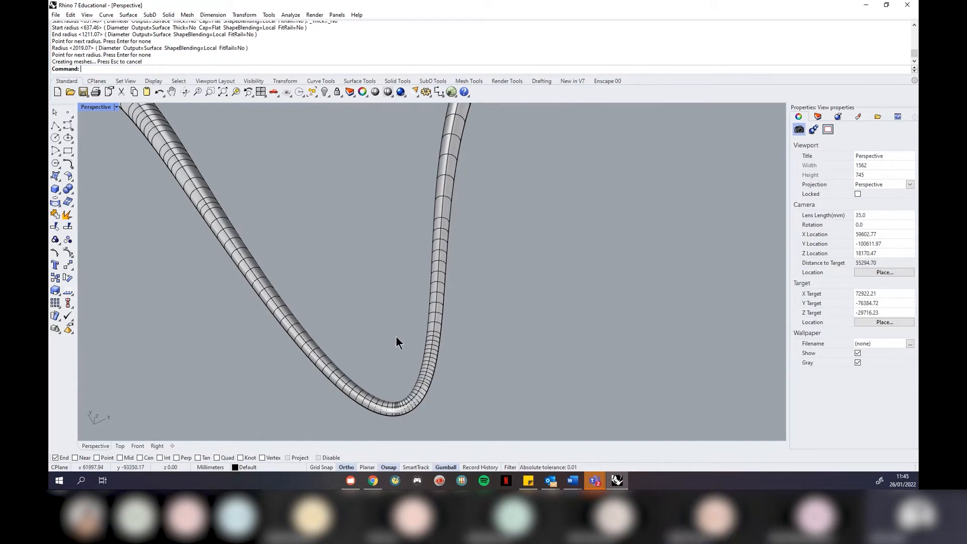
pyautogui.scroll(-5, 418, 333)
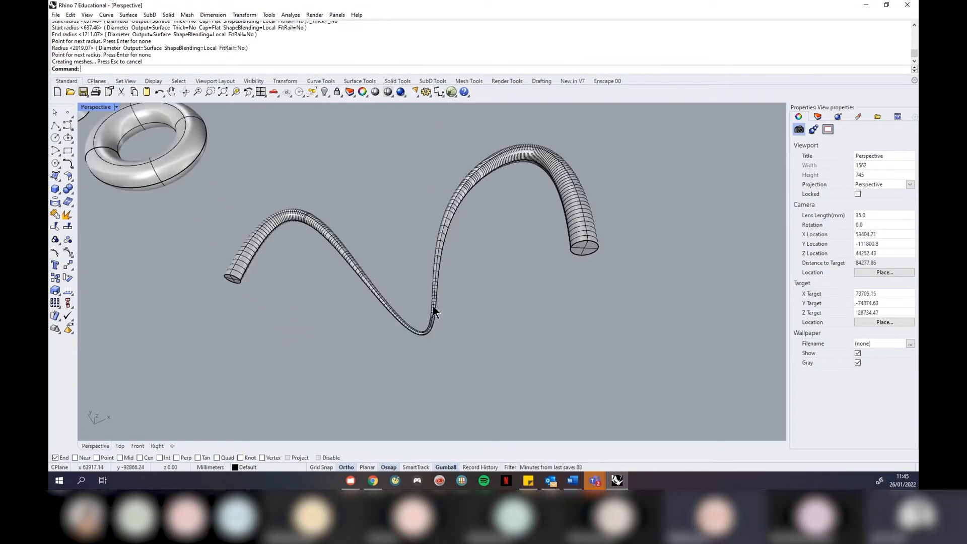
pyautogui.moveTo(470, 326); pyautogui.dragTo(538, 179, button='right')
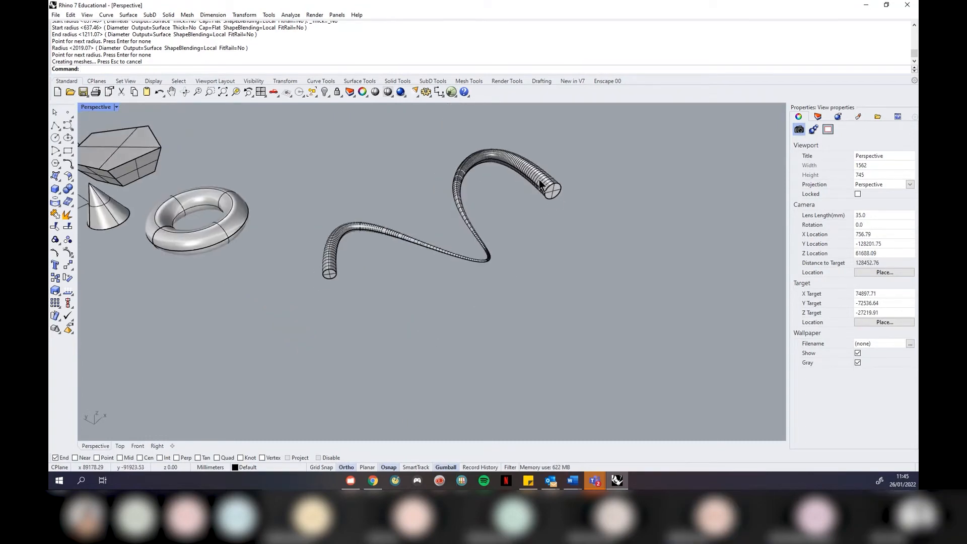
pyautogui.click(536, 173)
# Delete the variable-radius pipe and then its S-shaped rail curve
pyautogui.press('Delete')
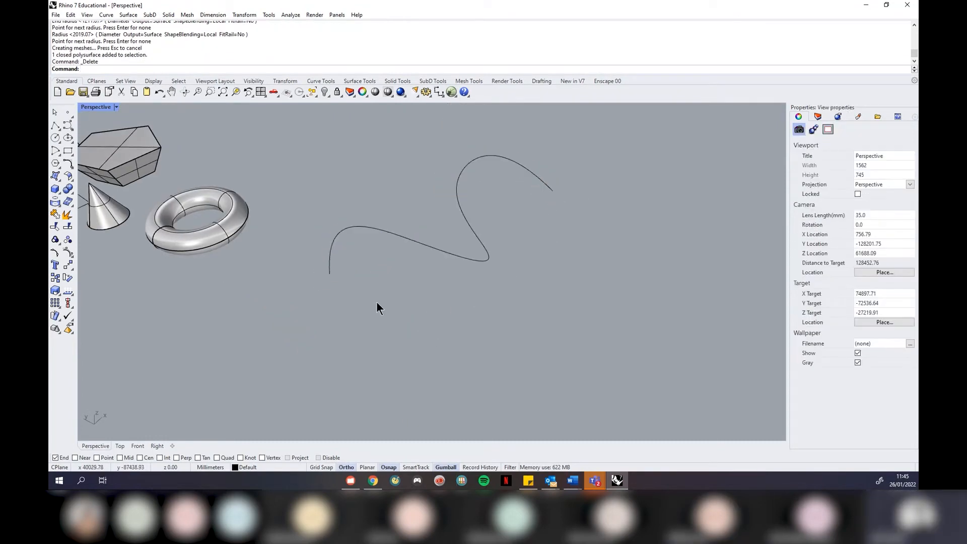
pyautogui.scroll(3, 476, 218)
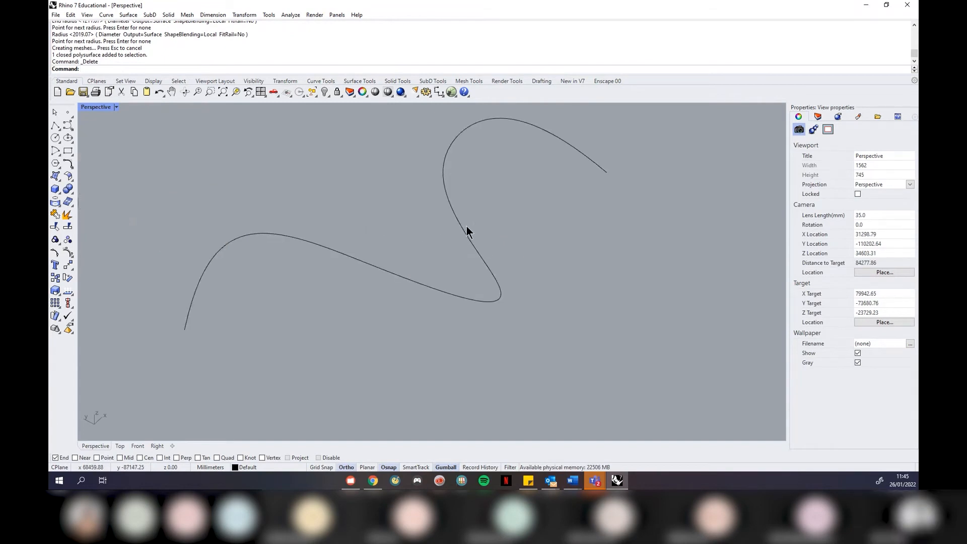
pyautogui.click(462, 231)
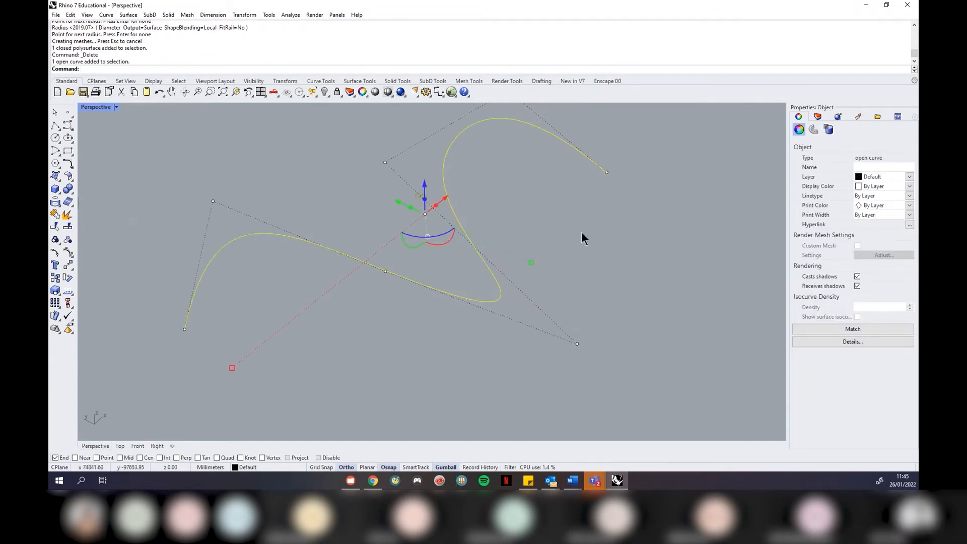
pyautogui.scroll(-4, 584, 242)
pyautogui.press('Delete')
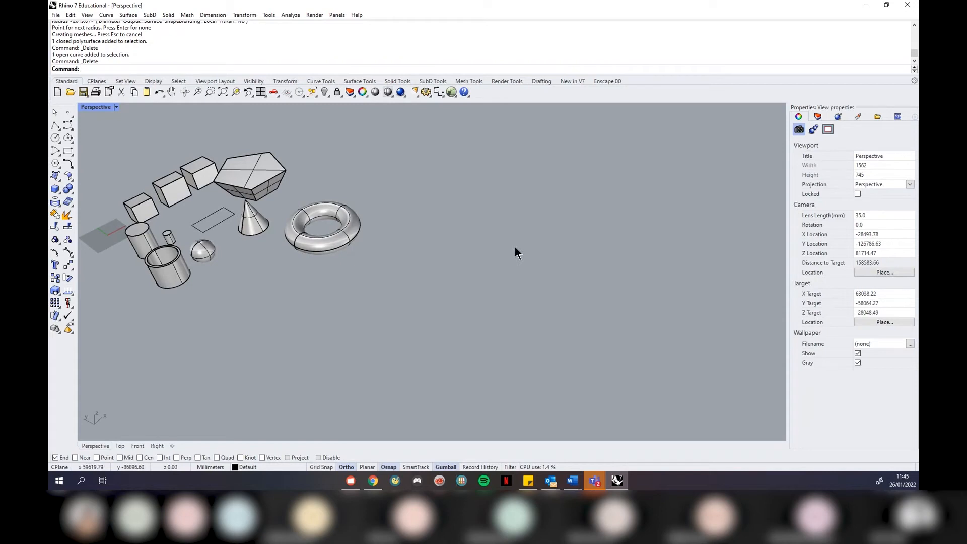
pyautogui.scroll(-1, 537, 247)
pyautogui.scroll(3, 303, 226)
pyautogui.moveTo(427, 297); pyautogui.dragTo(426, 295, button='right')
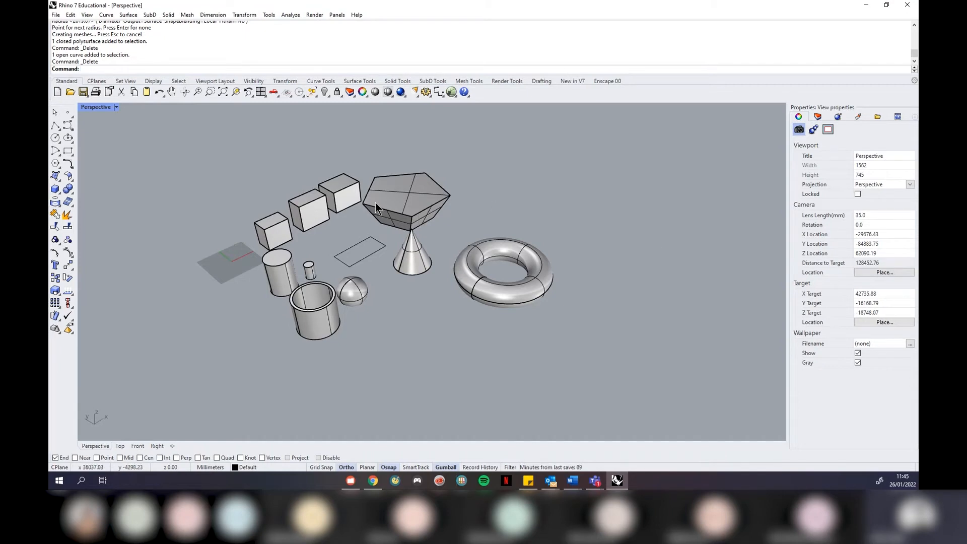
# Drag a right-to-left crossing window over every box, cylinder, cone and torus, excluding the grey plane
pyautogui.scroll(3, 292, 267)
pyautogui.scroll(-1, 363, 246)
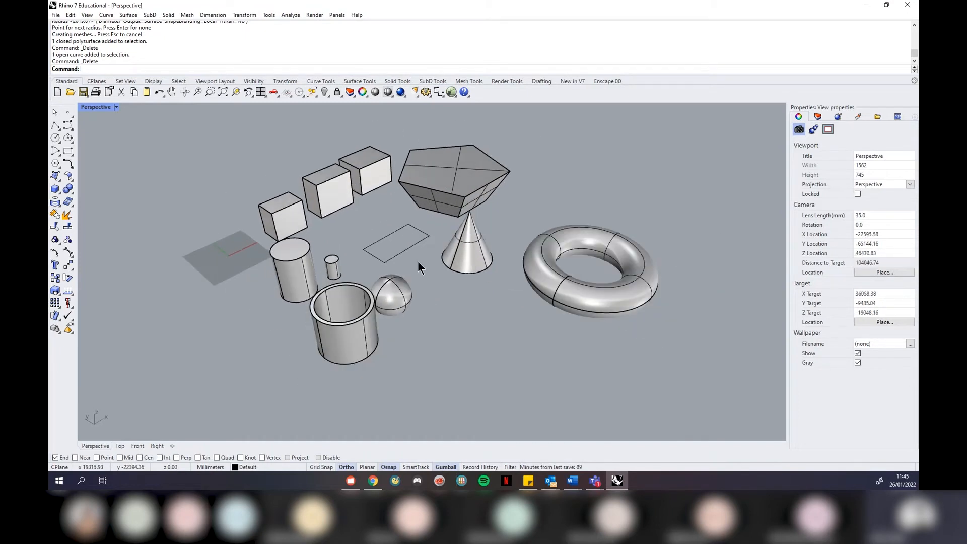
pyautogui.moveTo(432, 311)
pyautogui.mouseDown(button='right')
pyautogui.moveTo(421, 315)
pyautogui.moveTo(433, 314)
pyautogui.mouseUp(button='right')
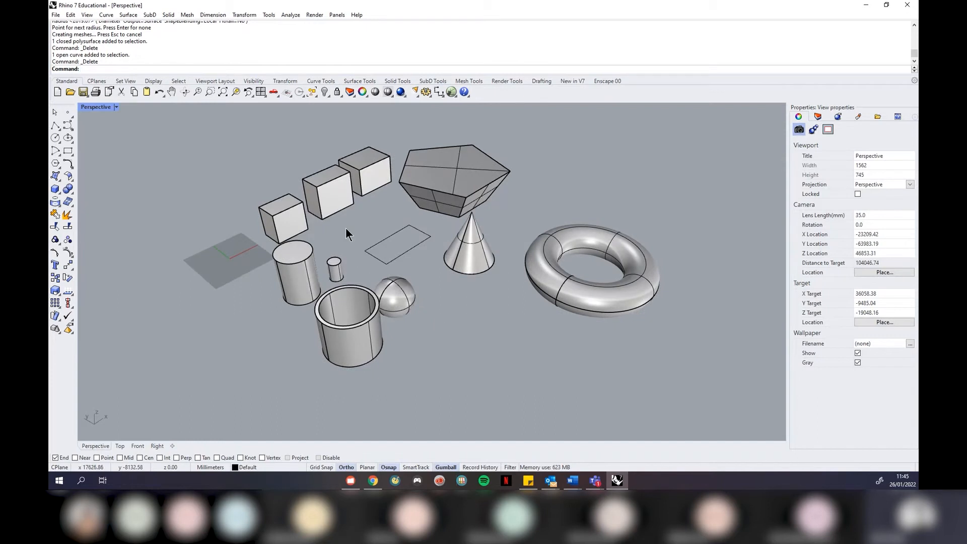
pyautogui.click(317, 201)
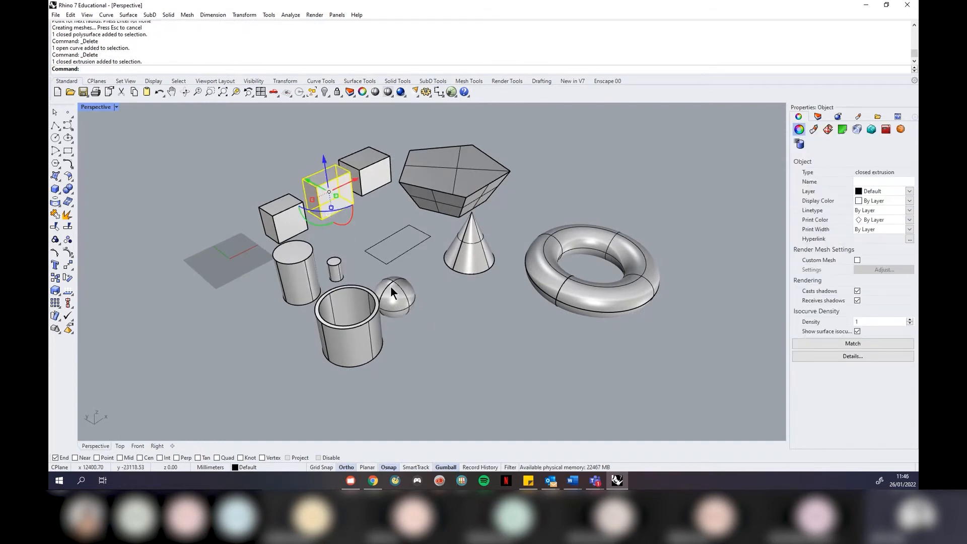
pyautogui.click(431, 326)
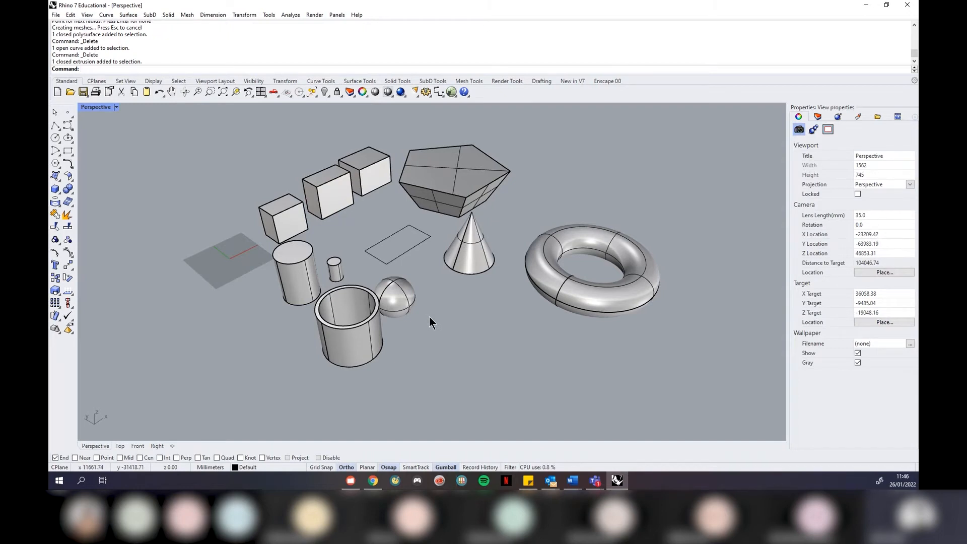
pyautogui.moveTo(377, 244); pyautogui.dragTo(395, 235, button='right')
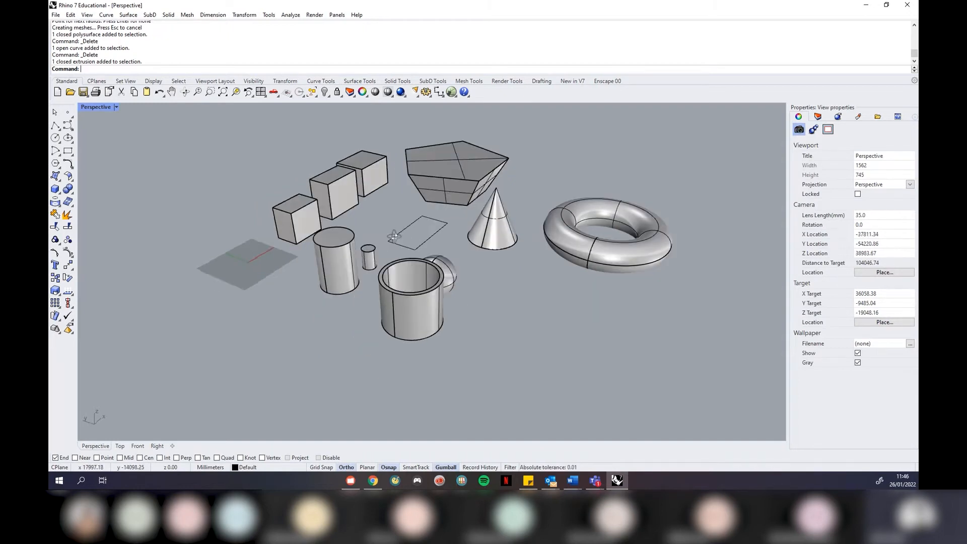
pyautogui.scroll(2, 394, 216)
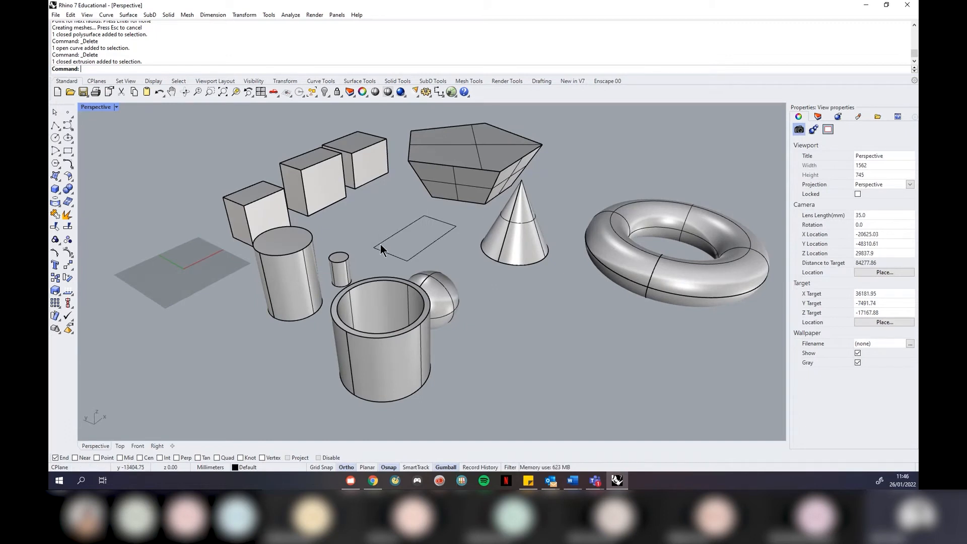
pyautogui.click(358, 344)
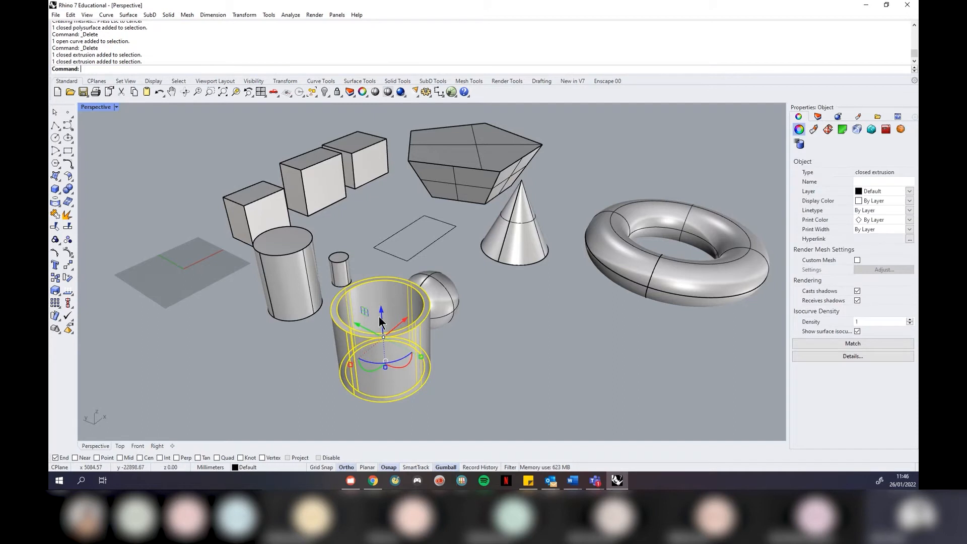
pyautogui.click(378, 262)
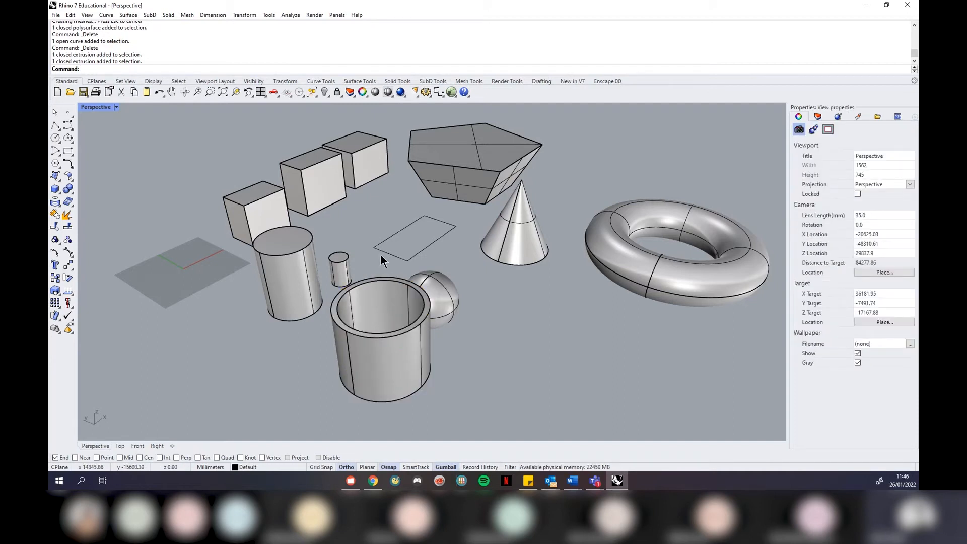
pyautogui.scroll(-2, 385, 259)
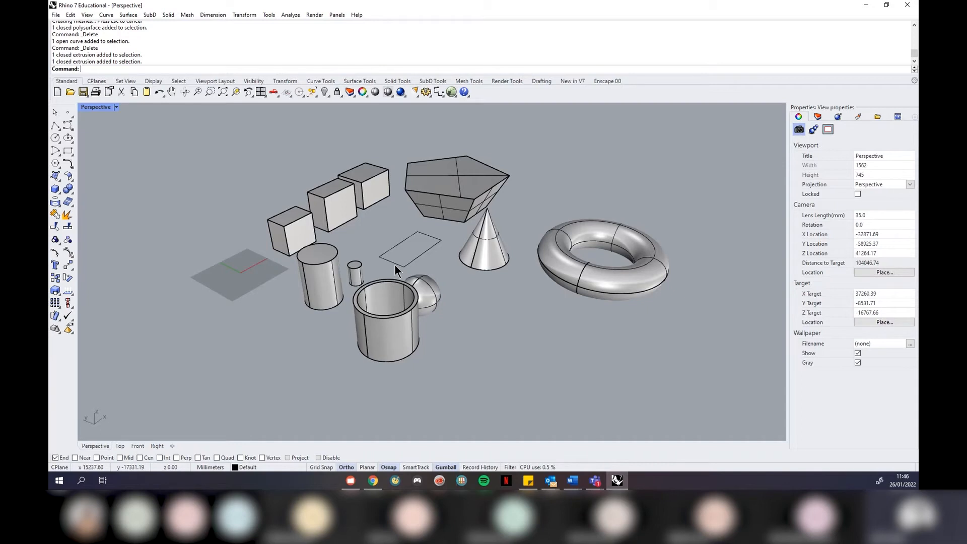
pyautogui.moveTo(719, 119); pyautogui.dragTo(195, 429)
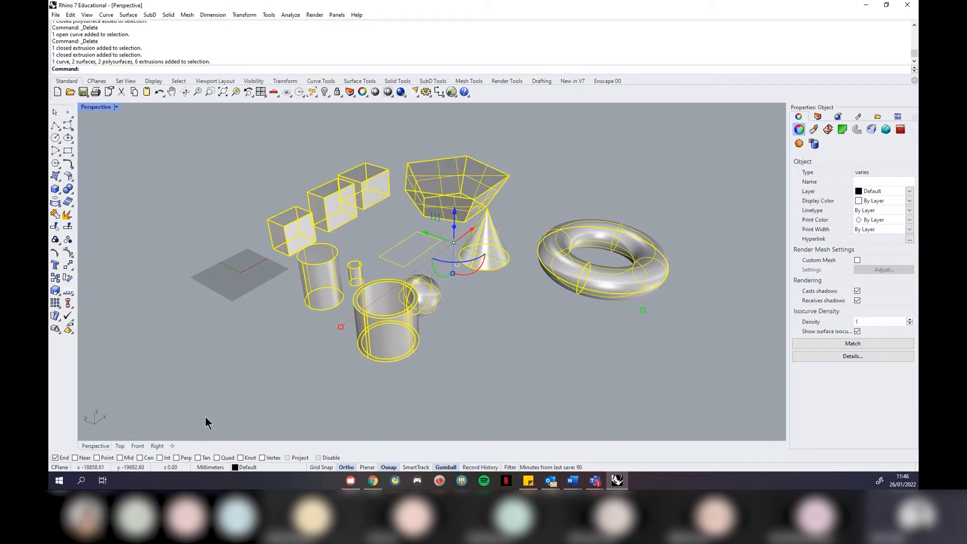
# Delete the selected solids and return to the four-viewport layout
pyautogui.press('Delete')
pyautogui.click(116, 107)
pyautogui.click(115, 113)
pyautogui.scroll(-12, 209, 192)
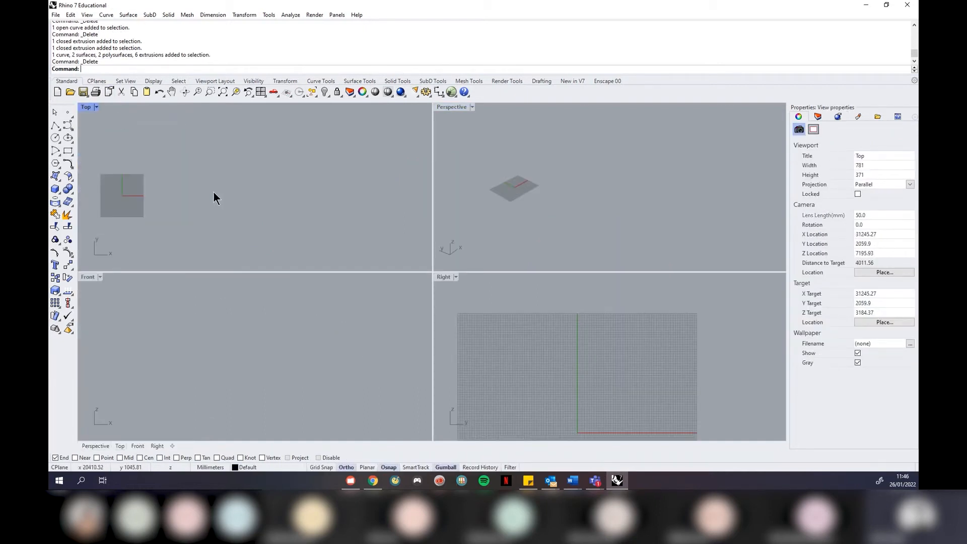
pyautogui.scroll(4, 182, 214)
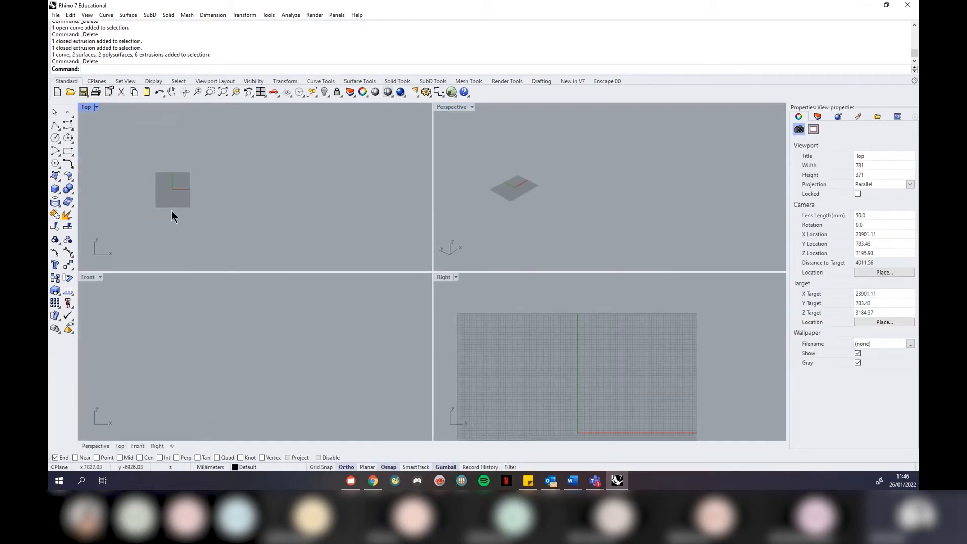
# Start a polyline in Top view, tracing the outline's stepped upper corners to its right side
pyautogui.click(55, 125)
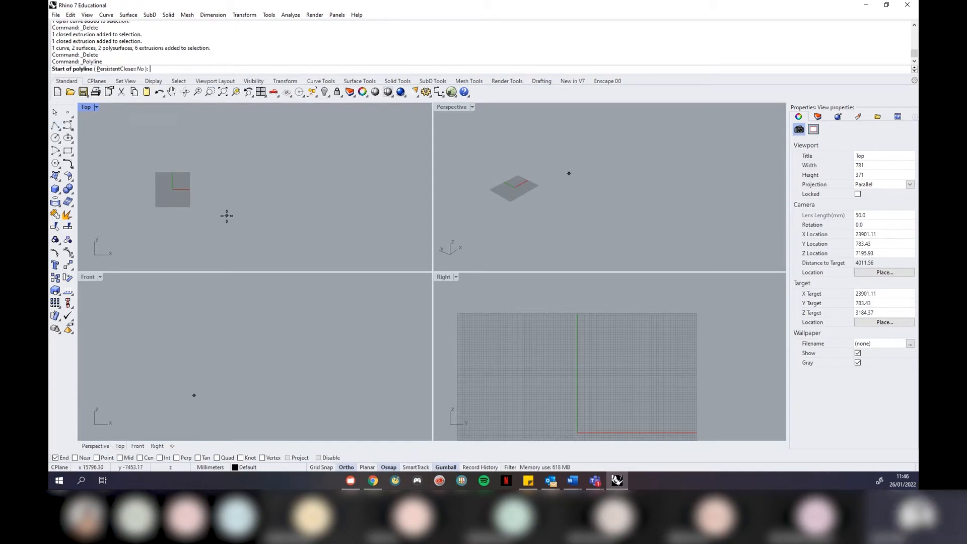
pyautogui.click(225, 218)
pyautogui.scroll(1, 225, 186)
pyautogui.click(224, 184)
pyautogui.click(277, 185)
pyautogui.click(277, 156)
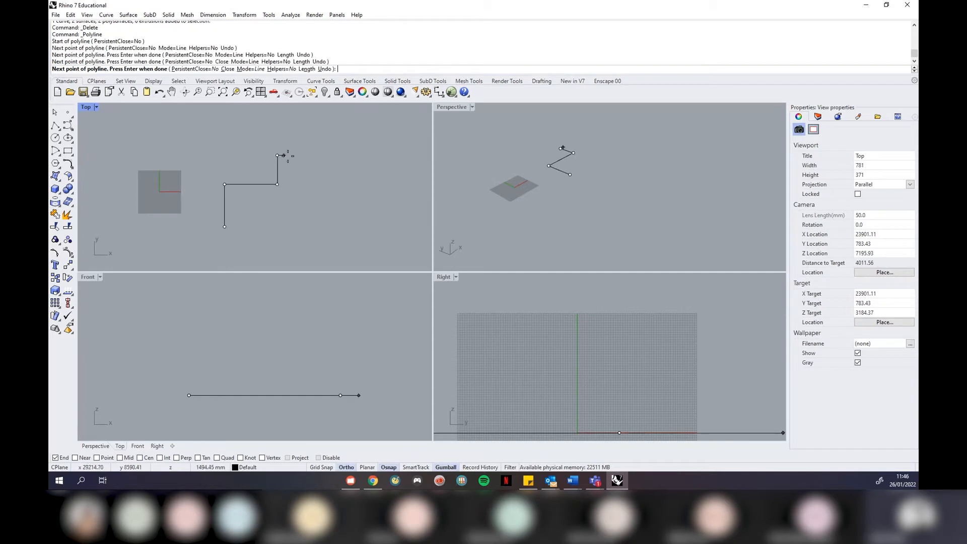
pyautogui.click(332, 155)
pyautogui.click(331, 185)
pyautogui.click(376, 186)
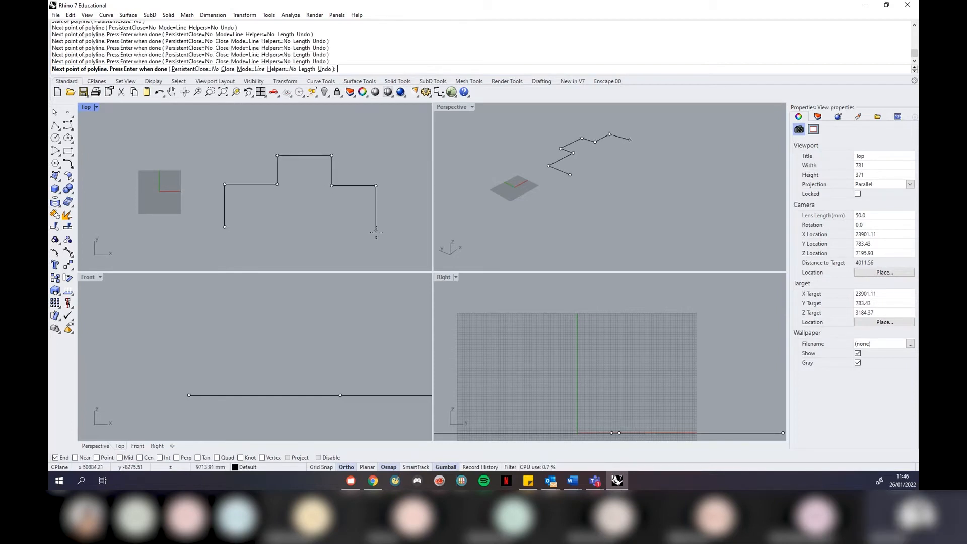
# Run the outline down, back left with an upward step, and close it at the start with SmartTrack
pyautogui.click(375, 252)
pyautogui.click(301, 252)
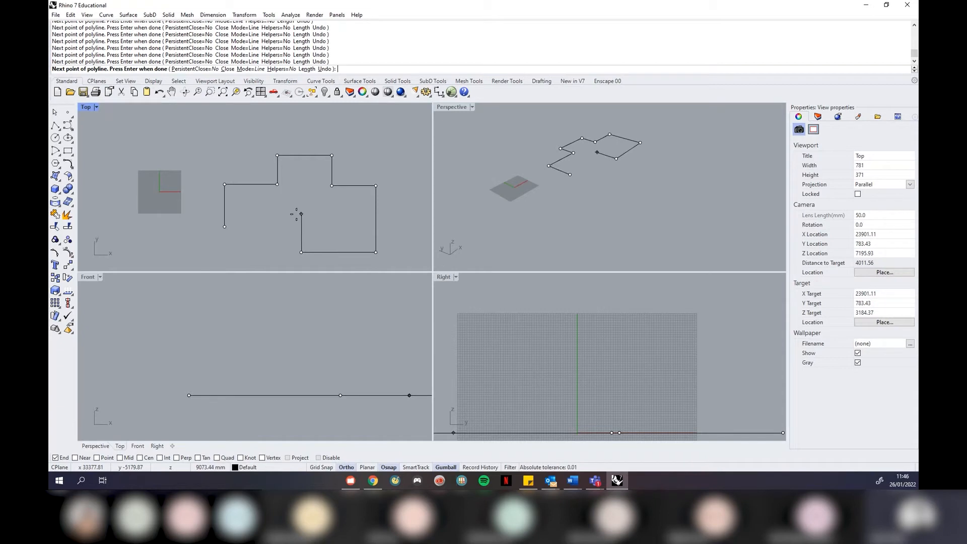
pyautogui.click(301, 214)
pyautogui.click(248, 213)
pyautogui.click(245, 240)
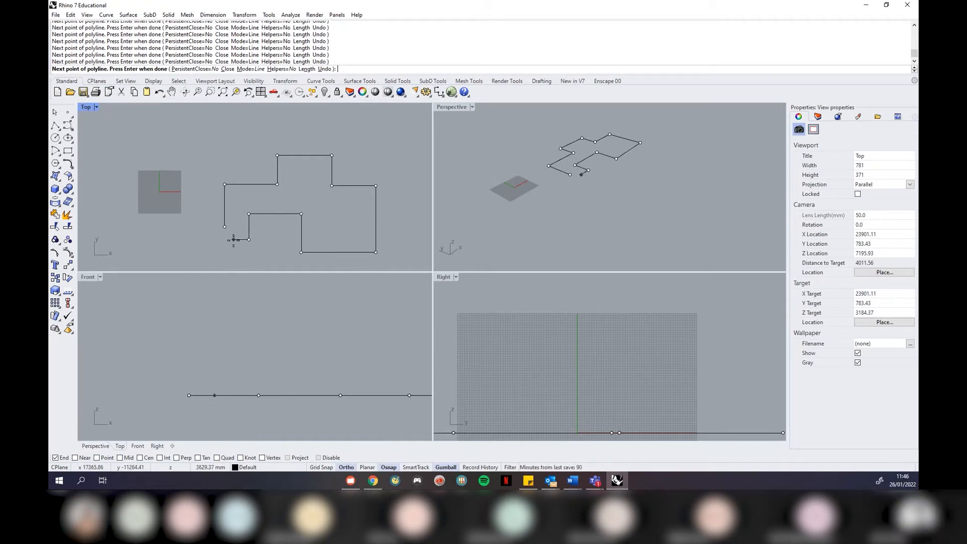
pyautogui.scroll(4, 233, 240)
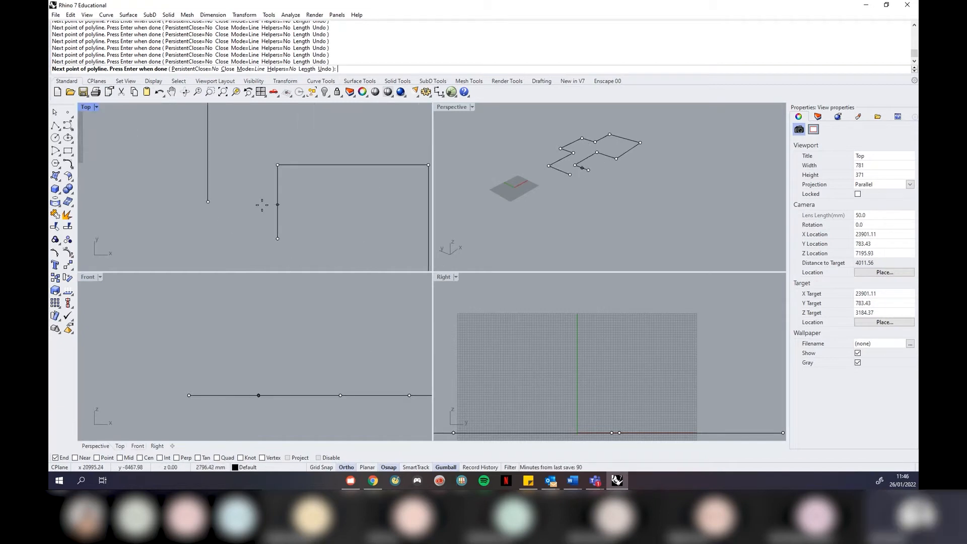
pyautogui.scroll(-3, 261, 205)
pyautogui.click(416, 467)
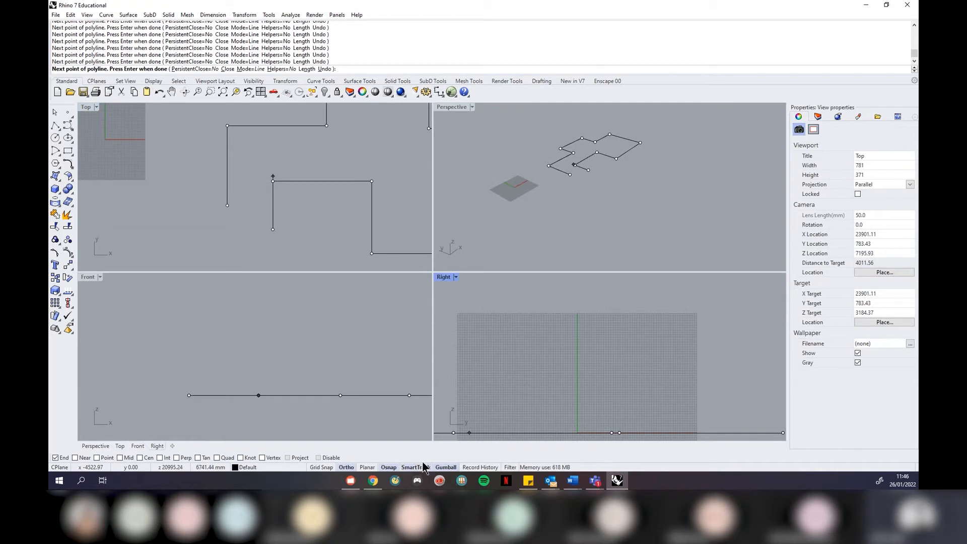
pyautogui.click(228, 208)
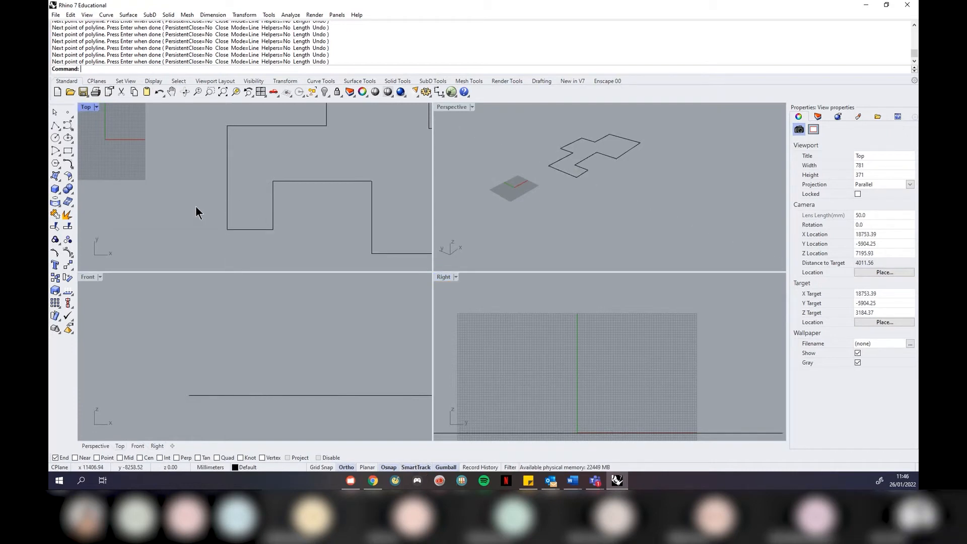
# Maximize the Top viewport to fill the modelling area
pyautogui.scroll(-4, 149, 239)
pyautogui.scroll(-2, 346, 198)
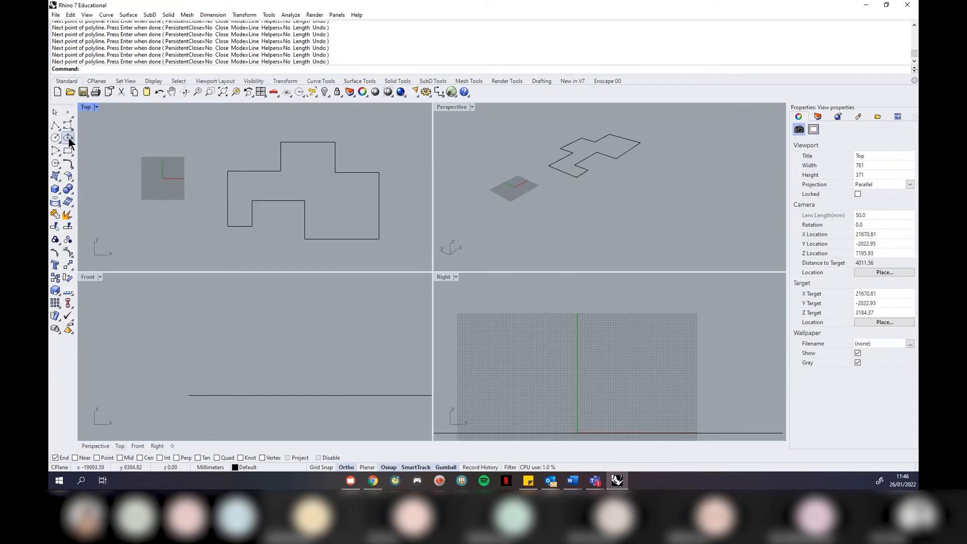
pyautogui.click(100, 107)
pyautogui.click(100, 114)
pyautogui.scroll(-3, 242, 232)
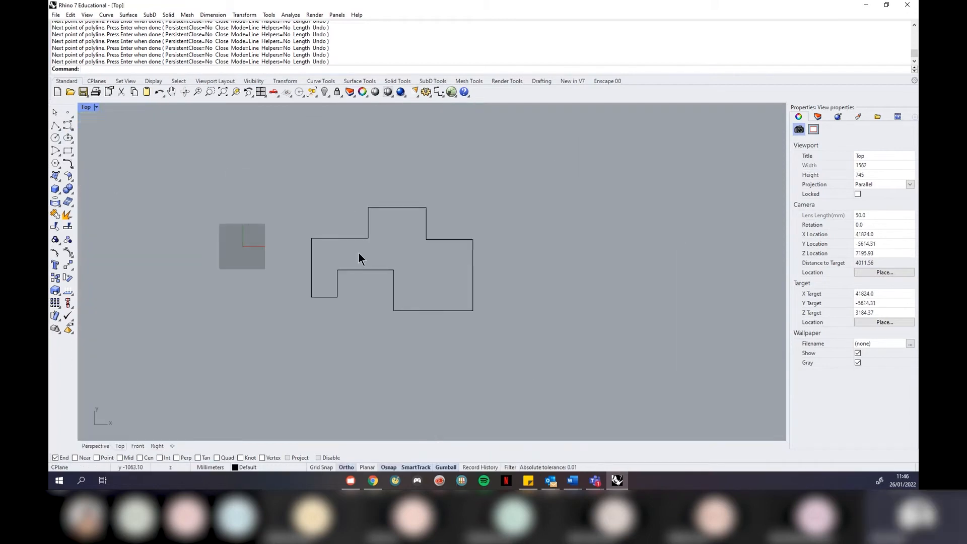
pyautogui.scroll(2, 459, 257)
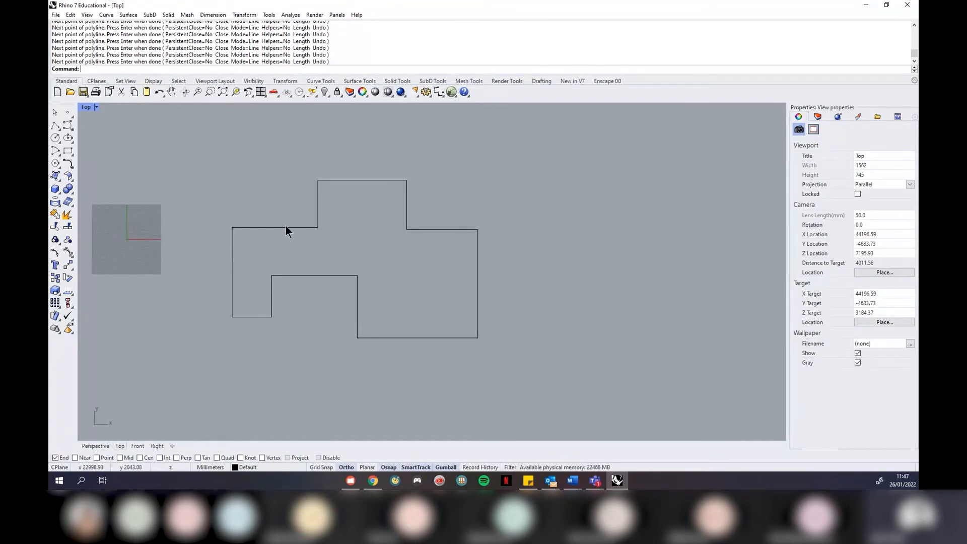
pyautogui.scroll(1, 289, 229)
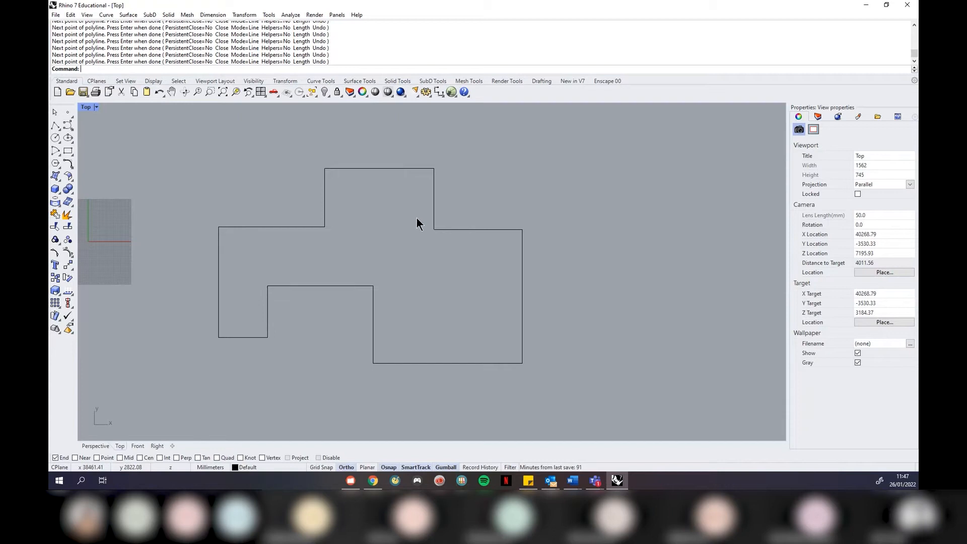
pyautogui.scroll(1, 415, 212)
pyautogui.scroll(-1, 415, 213)
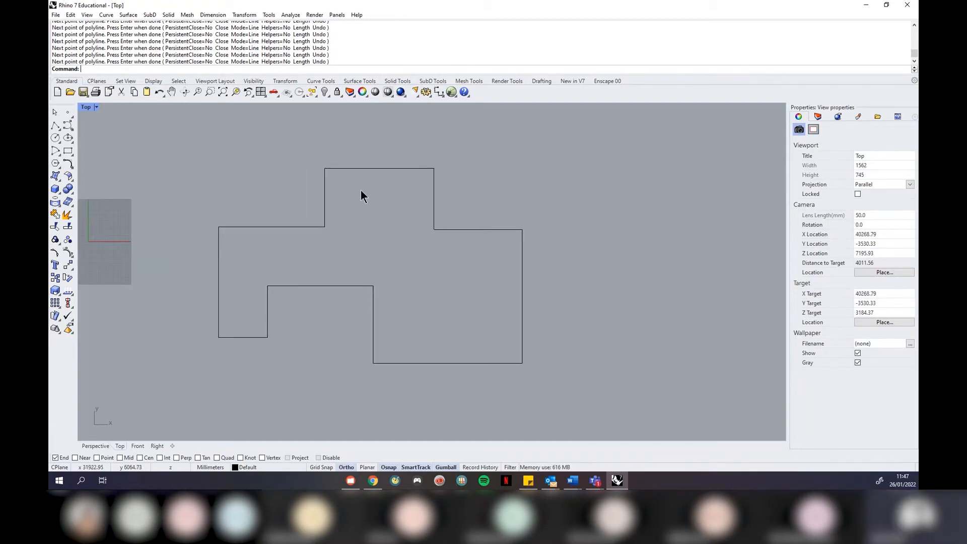
# Measure the floor-plan outline's total length with Analyze > Length
pyautogui.click(289, 15)
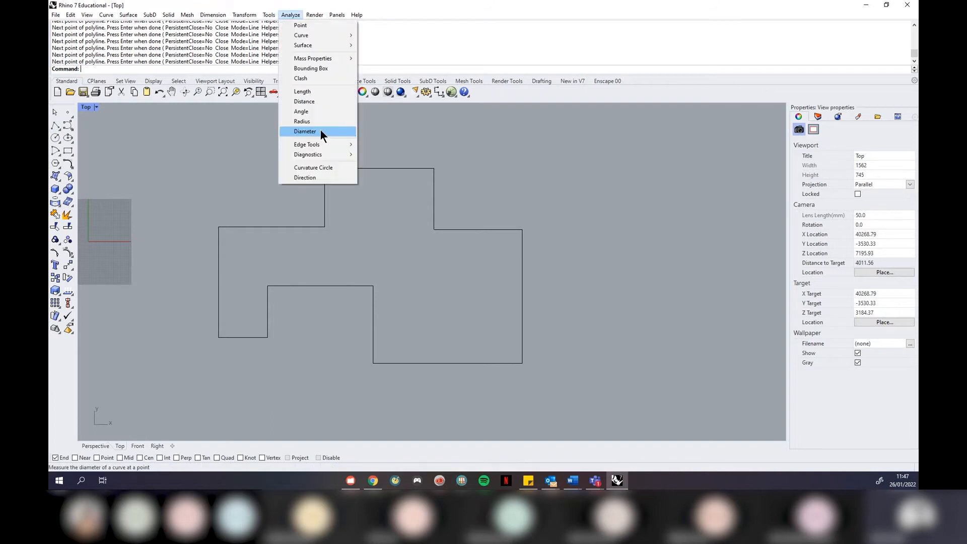
pyautogui.click(311, 95)
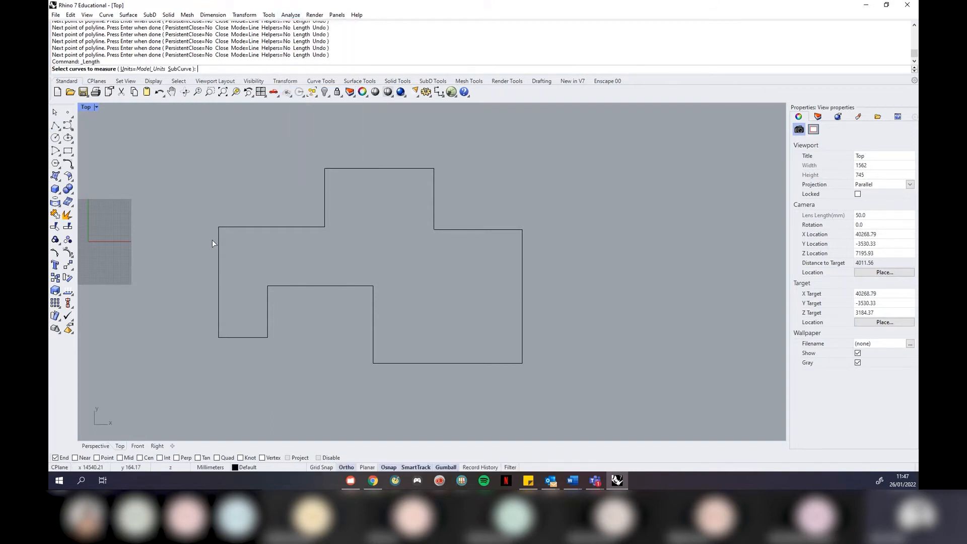
pyautogui.click(227, 227)
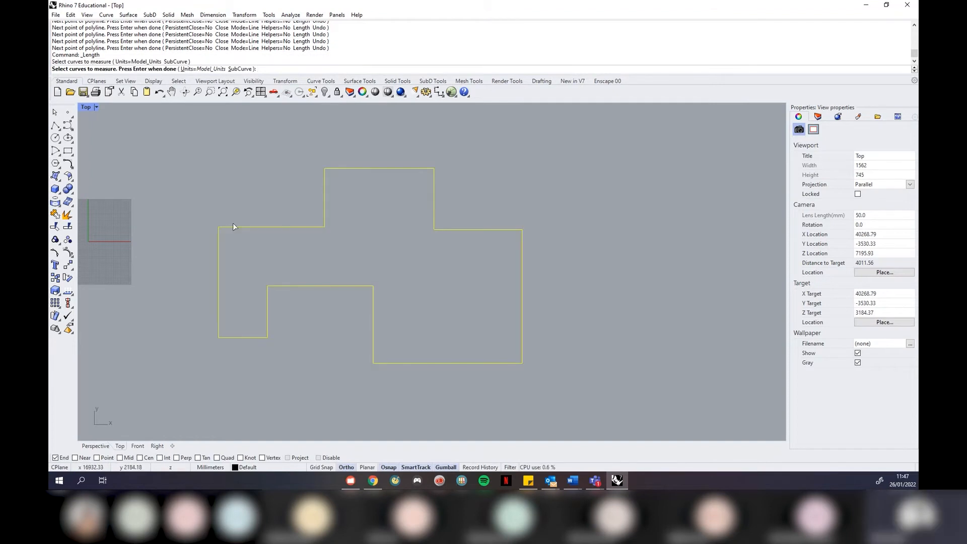
pyautogui.press('Return')
# Measure the distance from the upper-left corner to where the top edge steps up
pyautogui.click(290, 14)
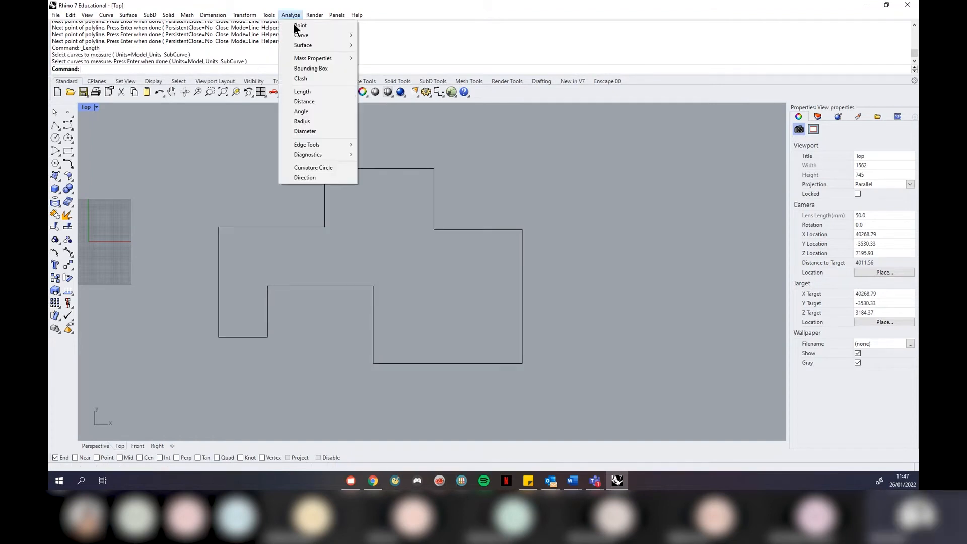
pyautogui.click(317, 101)
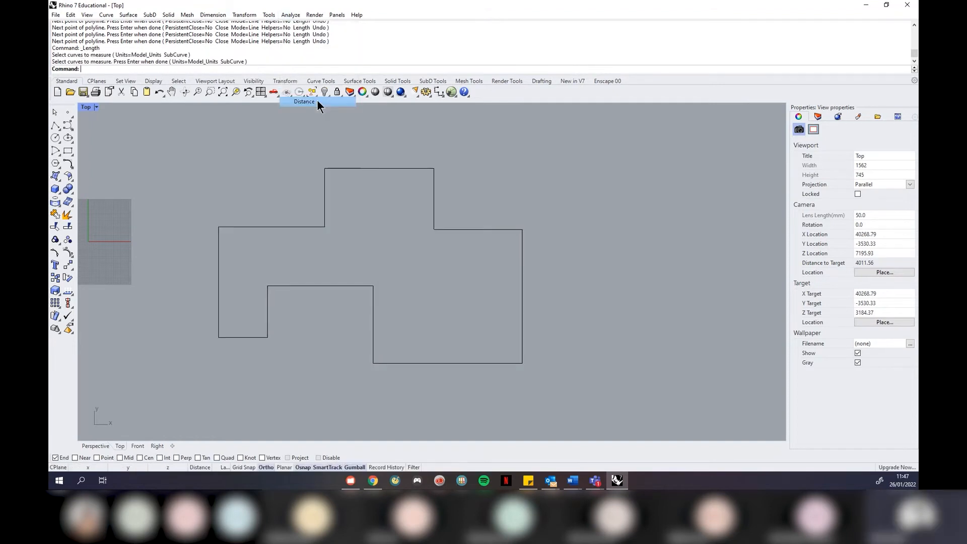
pyautogui.click(219, 227)
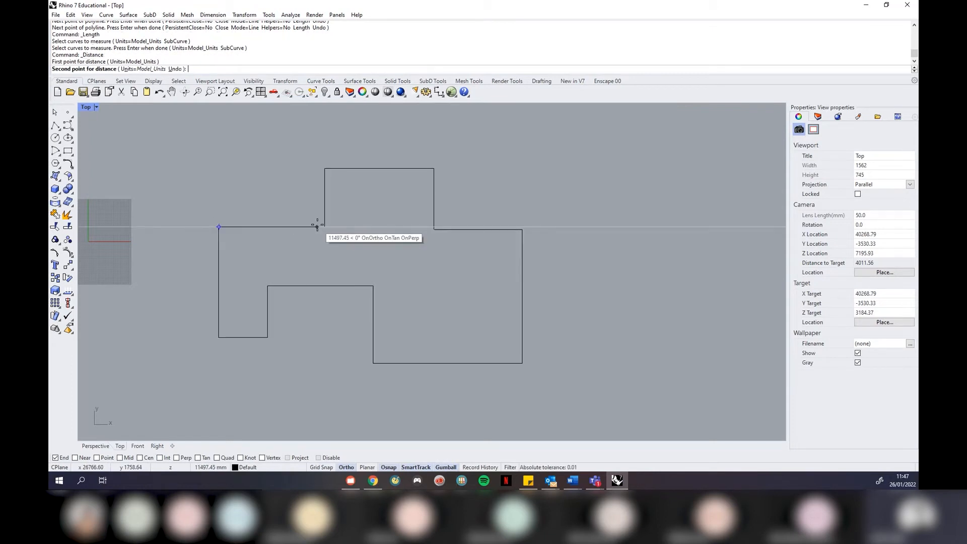
pyautogui.click(325, 227)
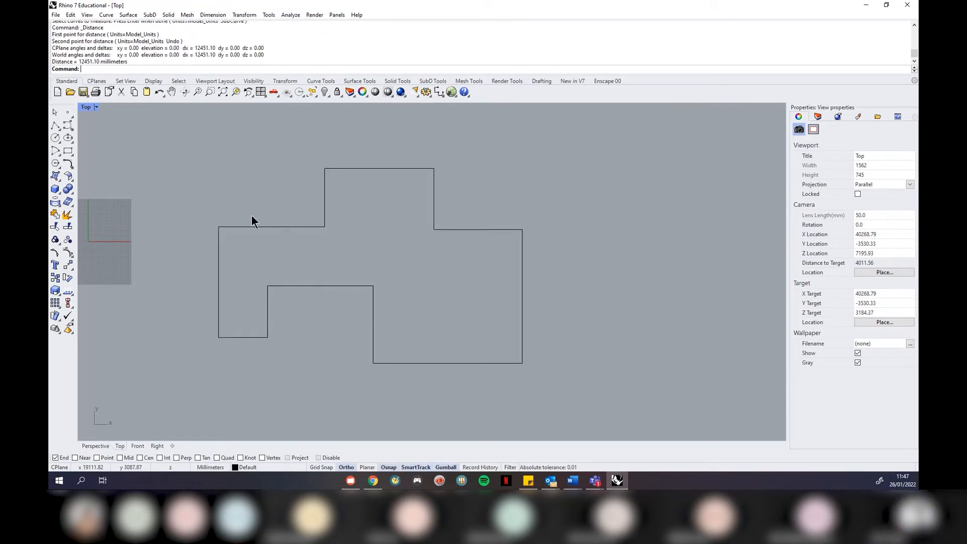
pyautogui.scroll(2, 251, 216)
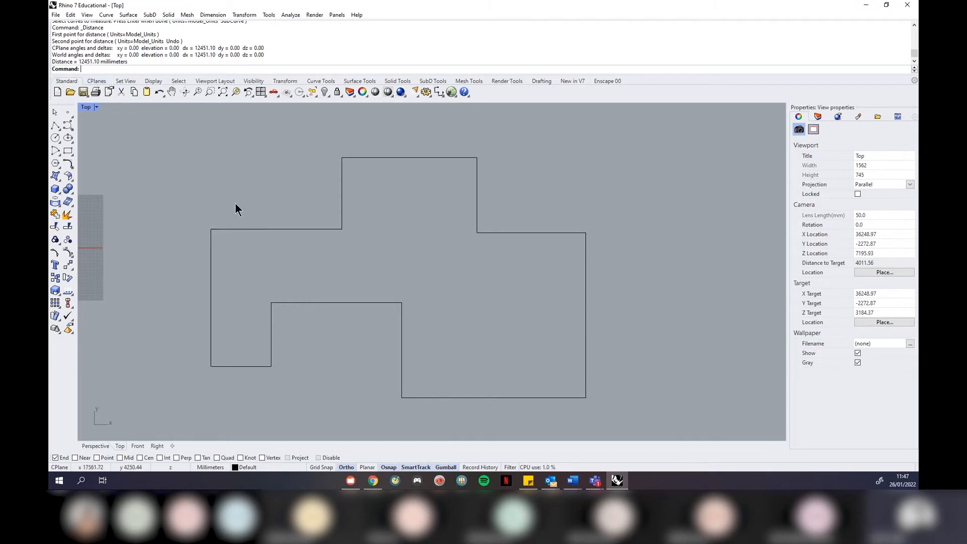
# Re-measure upper-left corner to step corner with End snap, getting 12451.10 mm, then select the outline
pyautogui.click(285, 15)
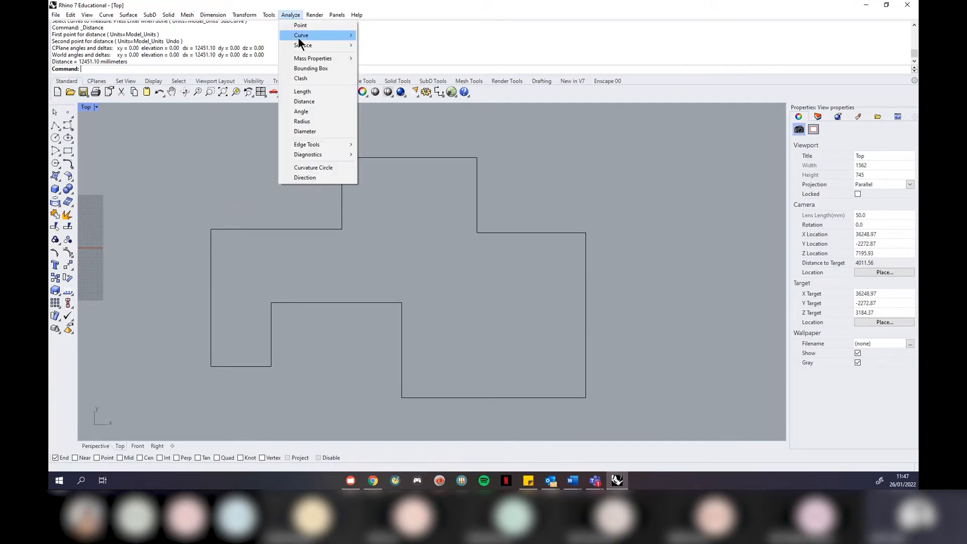
pyautogui.click(303, 98)
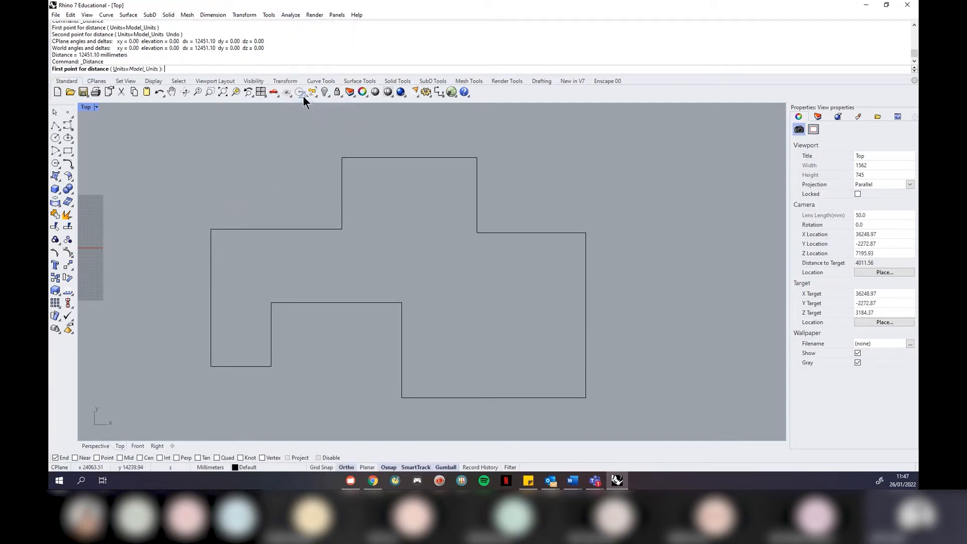
pyautogui.click(211, 229)
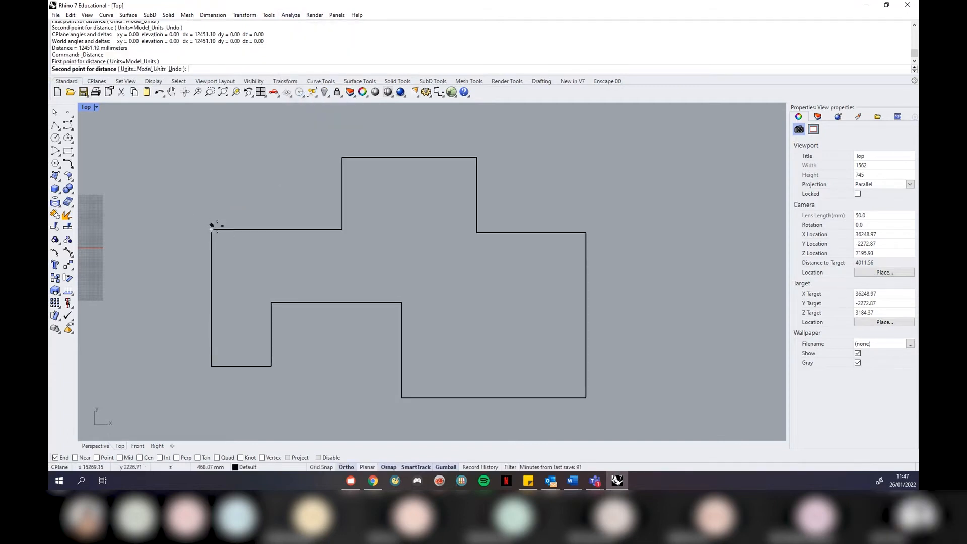
pyautogui.click(339, 229)
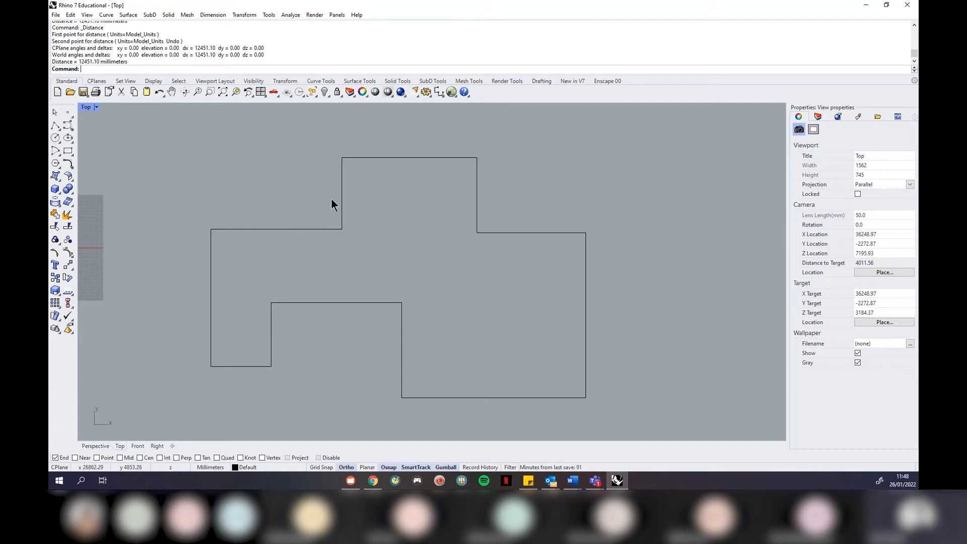
pyautogui.click(313, 229)
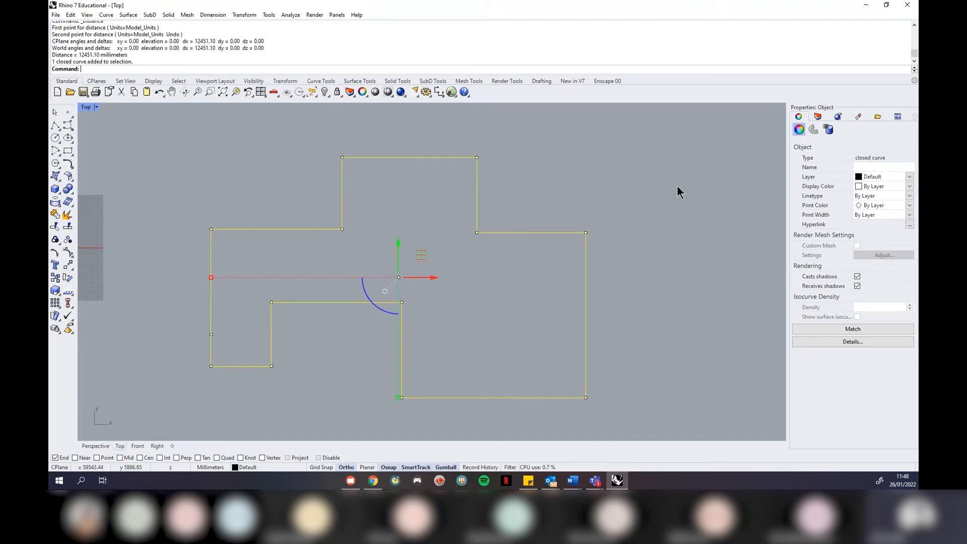
# Toggle the outline's selection several times, leave it deselected, and open the Curve menu
pyautogui.click(540, 211)
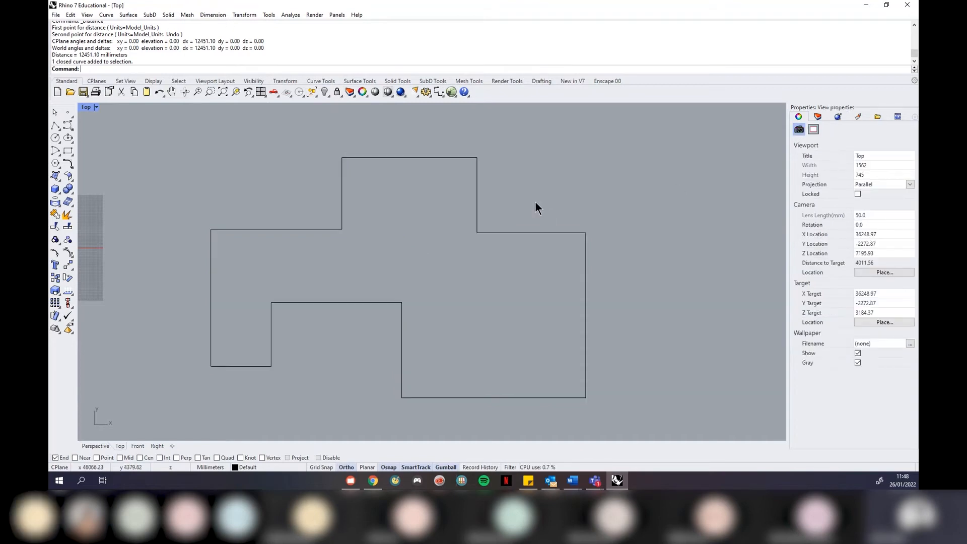
pyautogui.click(586, 305)
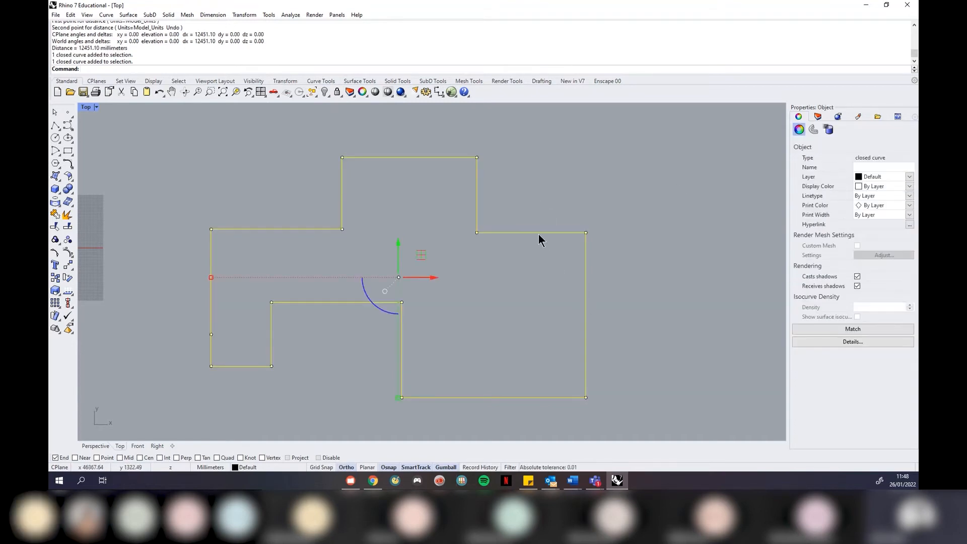
pyautogui.click(538, 234)
pyautogui.click(564, 259)
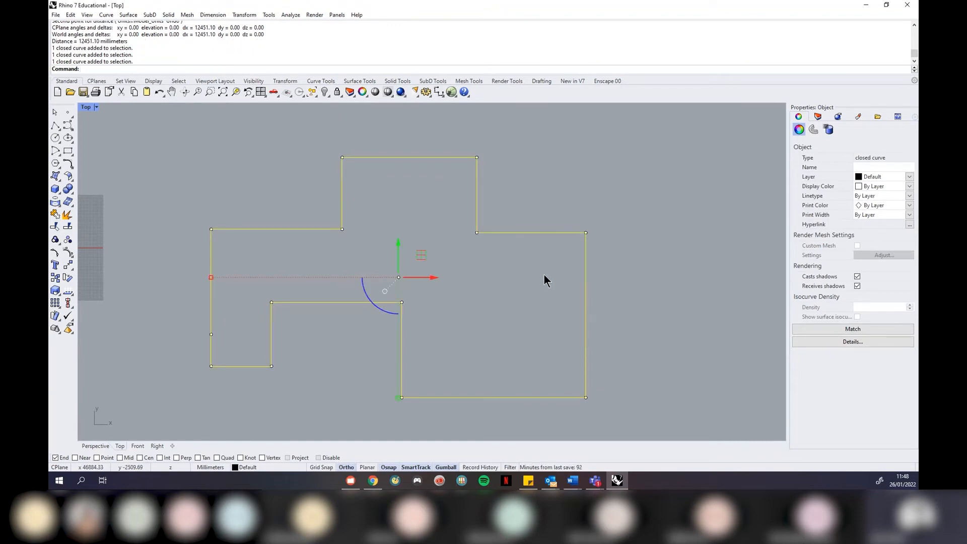
pyautogui.click(544, 276)
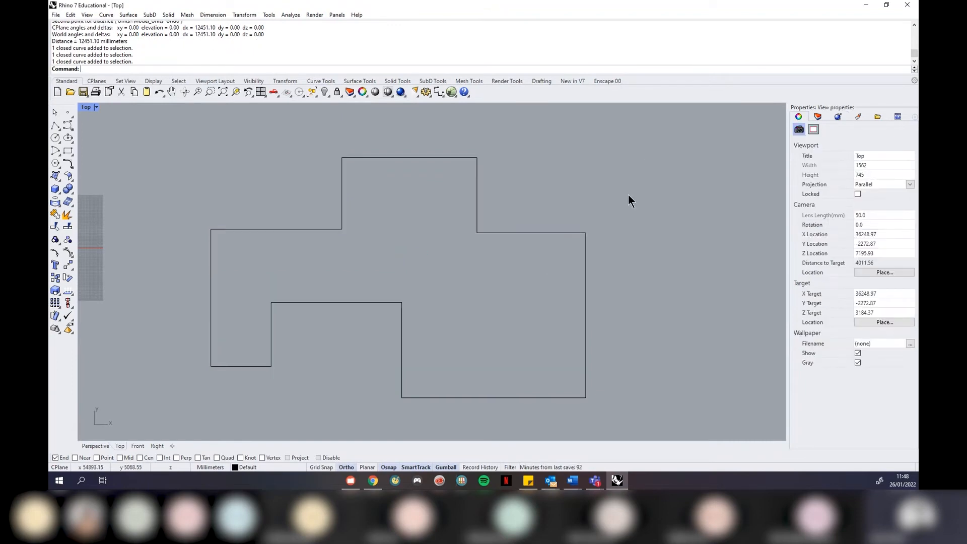
pyautogui.moveTo(639, 127); pyautogui.dragTo(165, 432)
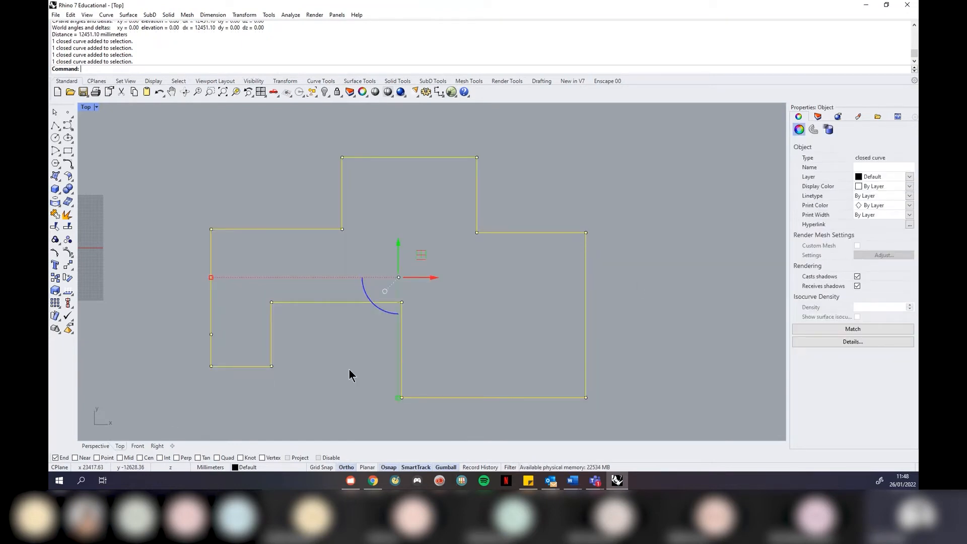
pyautogui.click(680, 264)
pyautogui.click(587, 257)
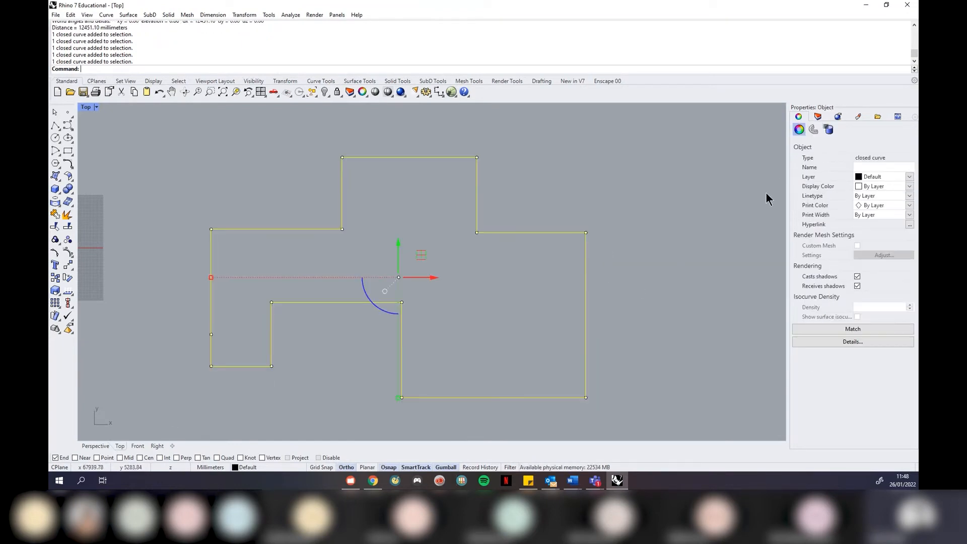
pyautogui.click(769, 251)
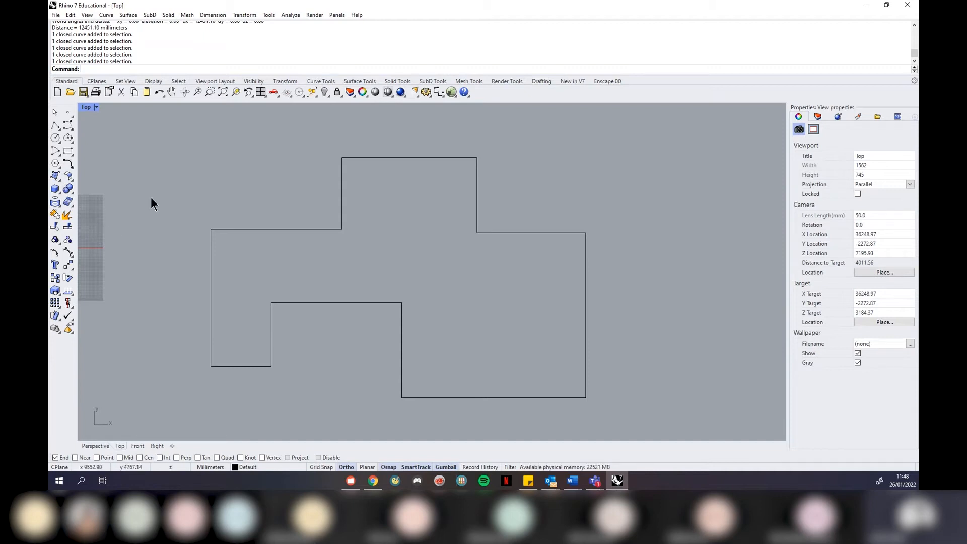
pyautogui.click(107, 15)
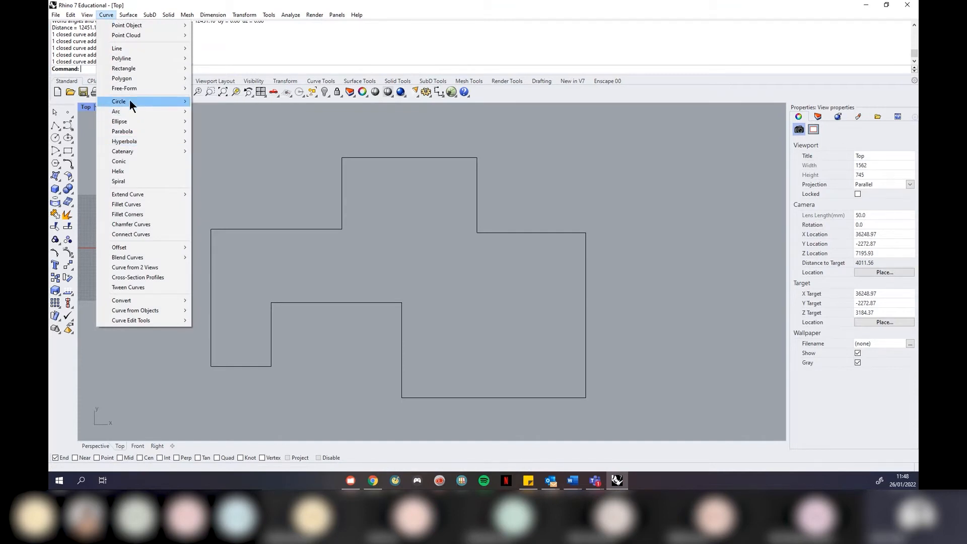
# Browse the Solid and Surface menus, selecting and deselecting the outline in between
pyautogui.moveTo(142, 135)
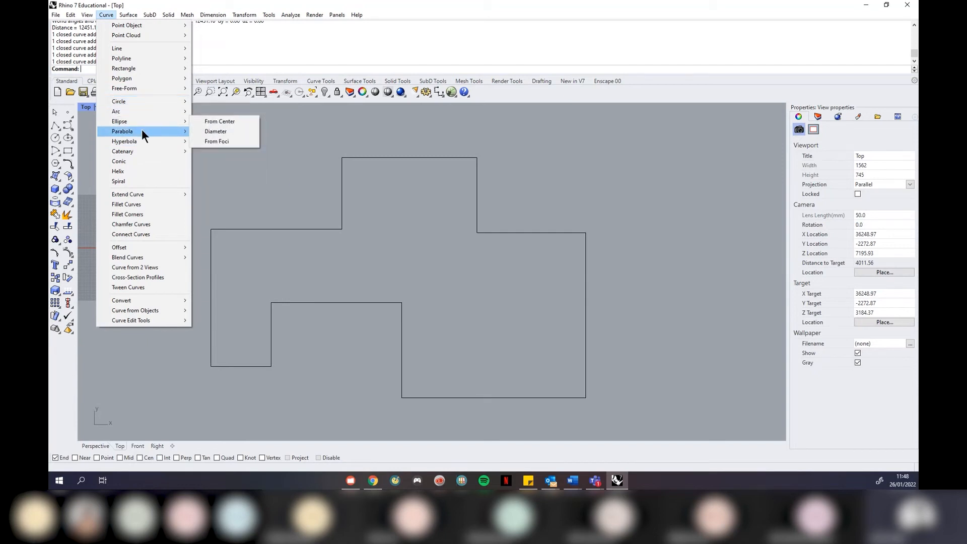
pyautogui.moveTo(134, 59)
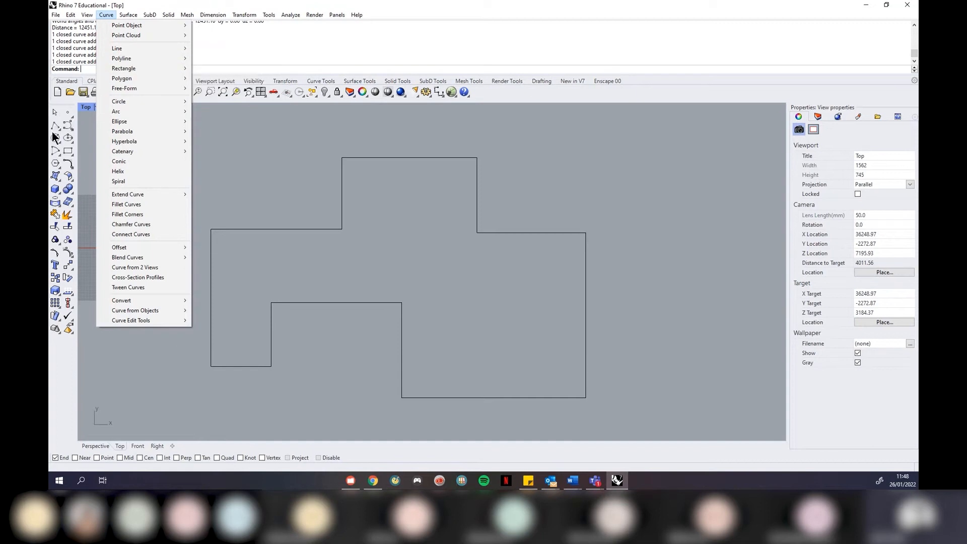
pyautogui.click(168, 15)
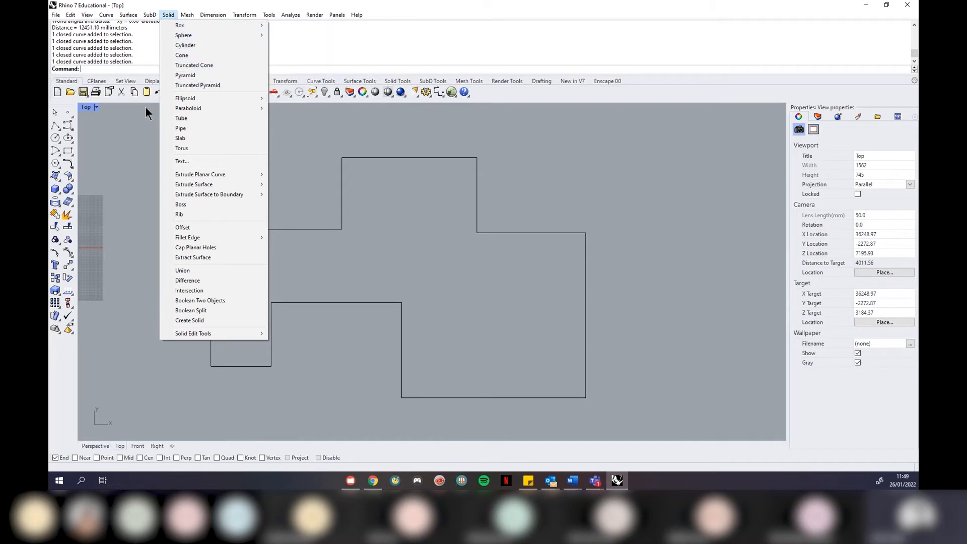
pyautogui.click(345, 184)
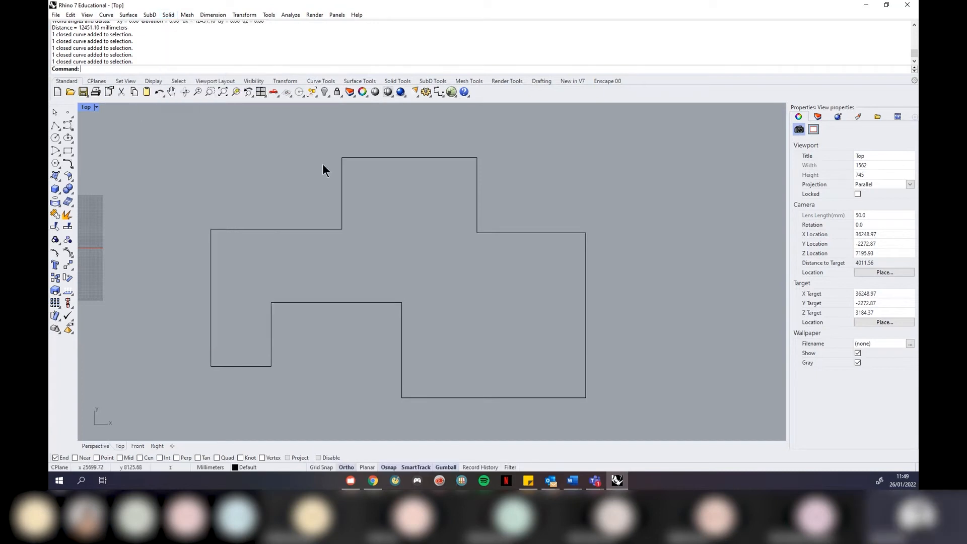
pyautogui.click(340, 172)
pyautogui.click(183, 160)
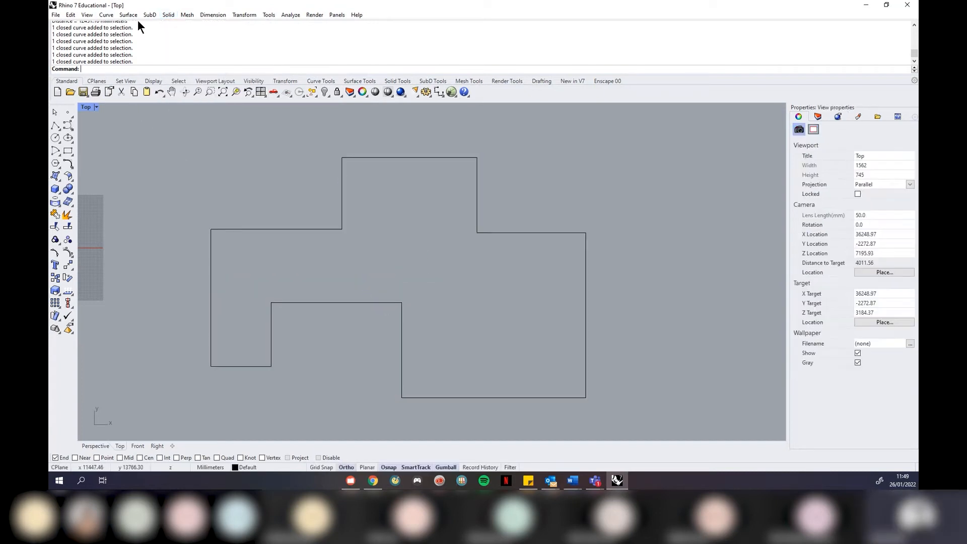
pyautogui.click(128, 15)
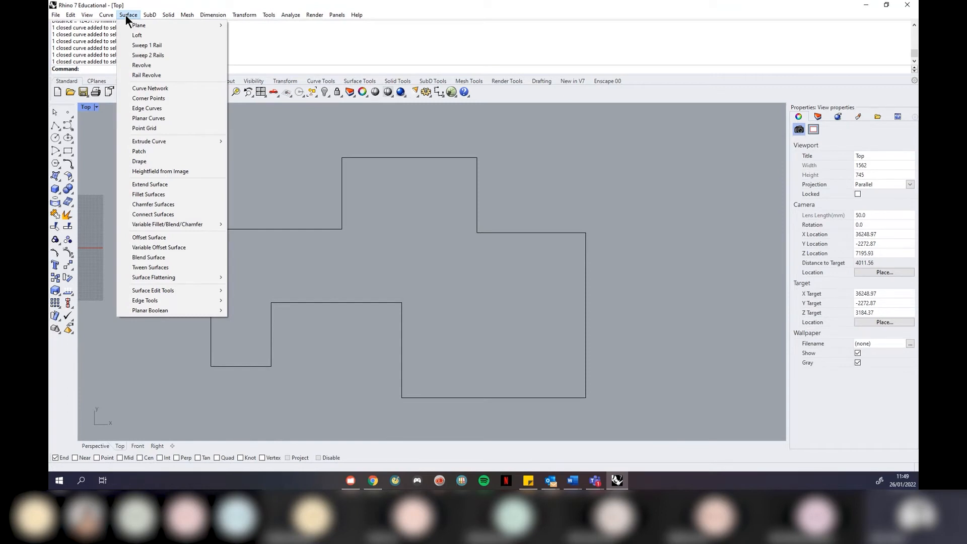
pyautogui.click(336, 177)
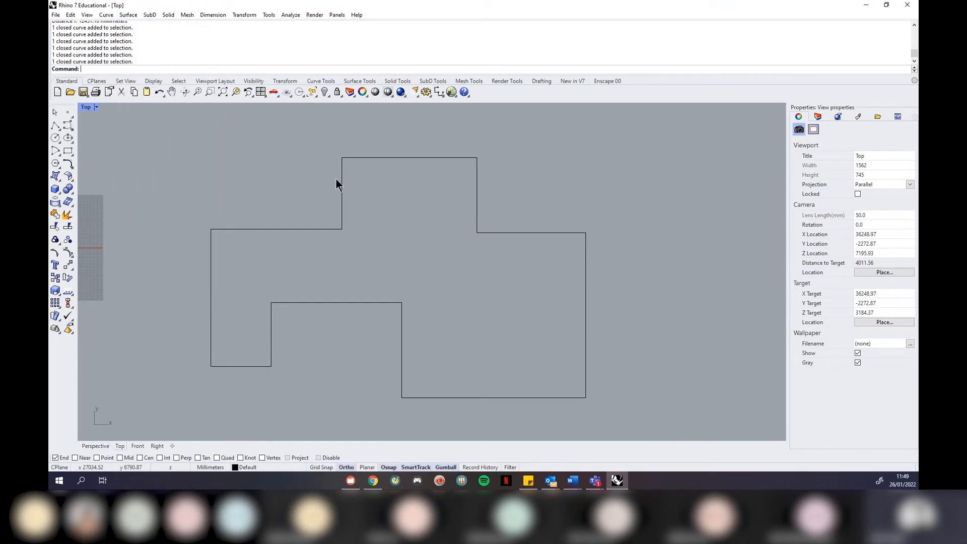
# Select the floor-plan outline and show the Curve menu's Offset submenu
pyautogui.click(342, 183)
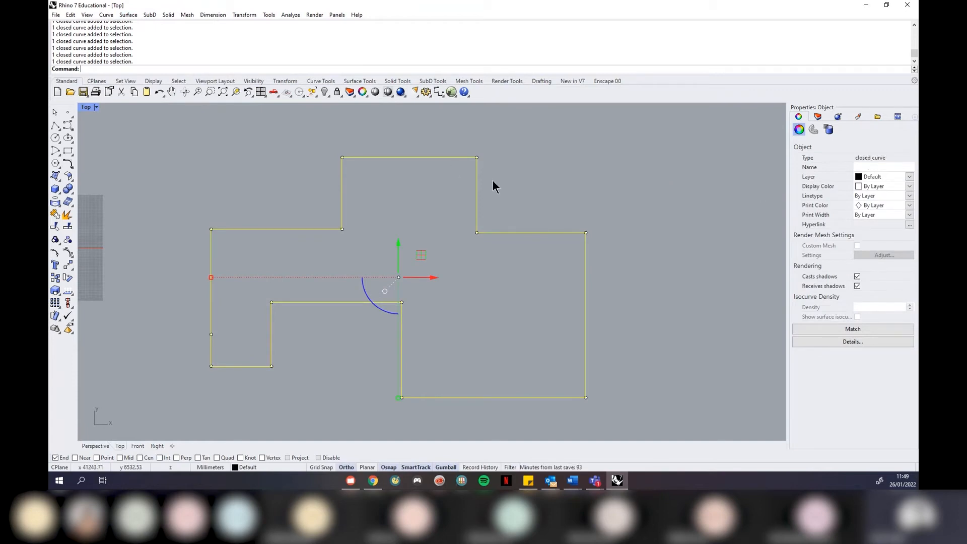
pyautogui.click(533, 185)
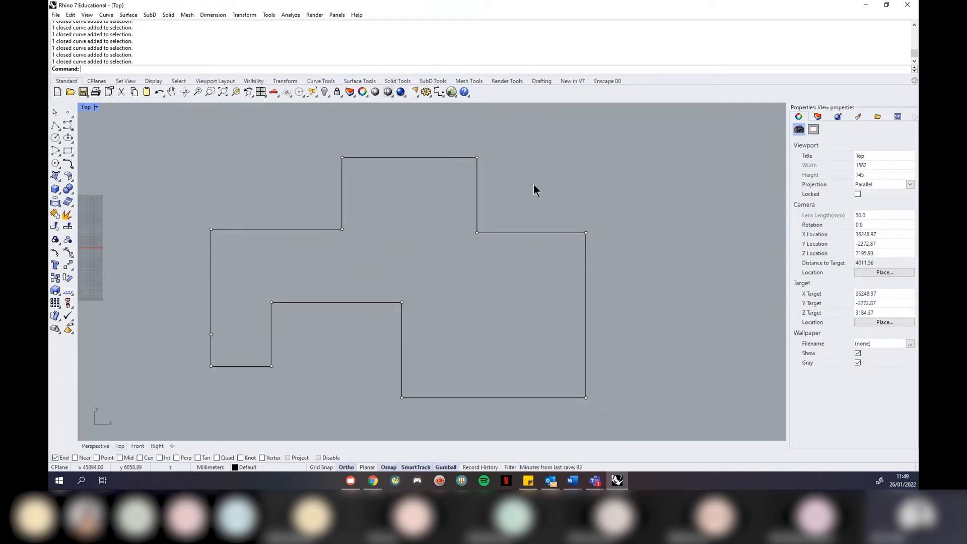
pyautogui.click(477, 173)
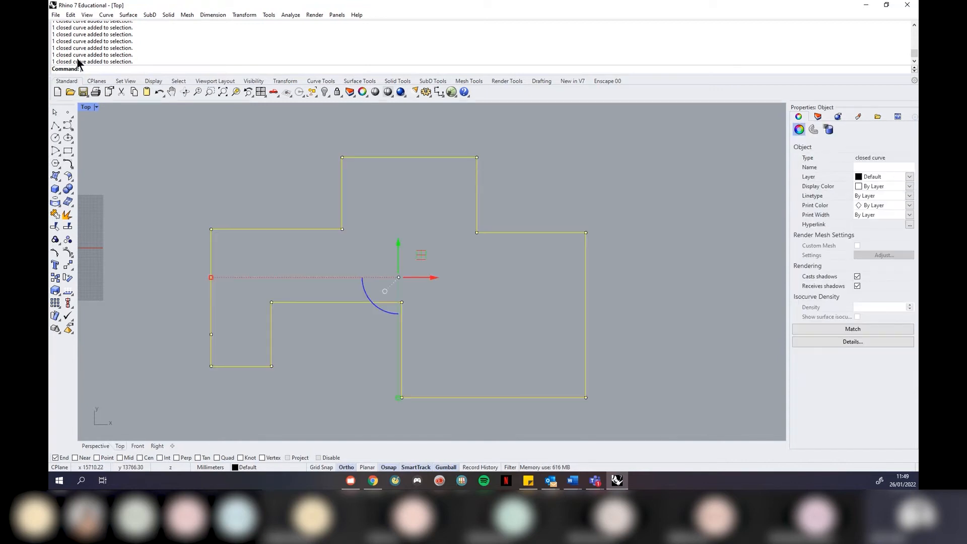
pyautogui.click(105, 15)
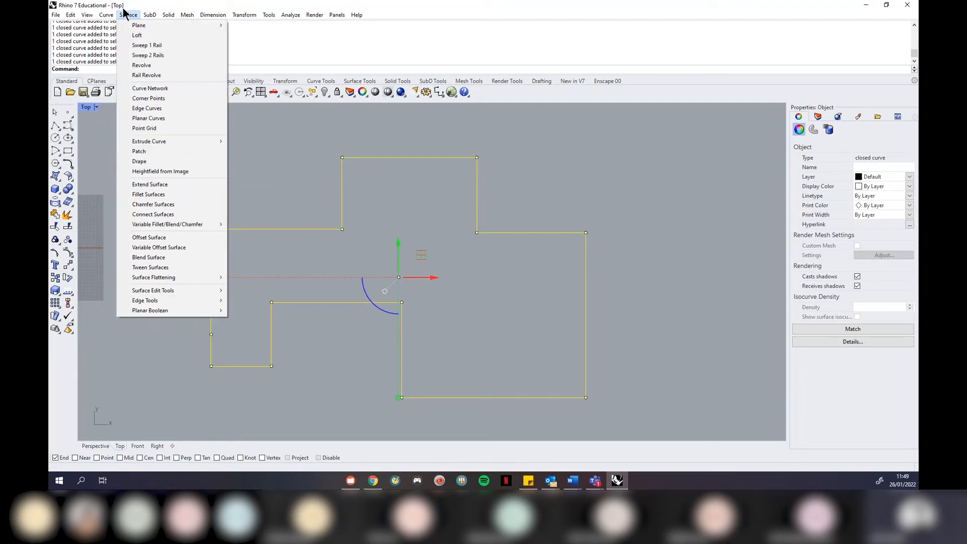
pyautogui.moveTo(136, 248)
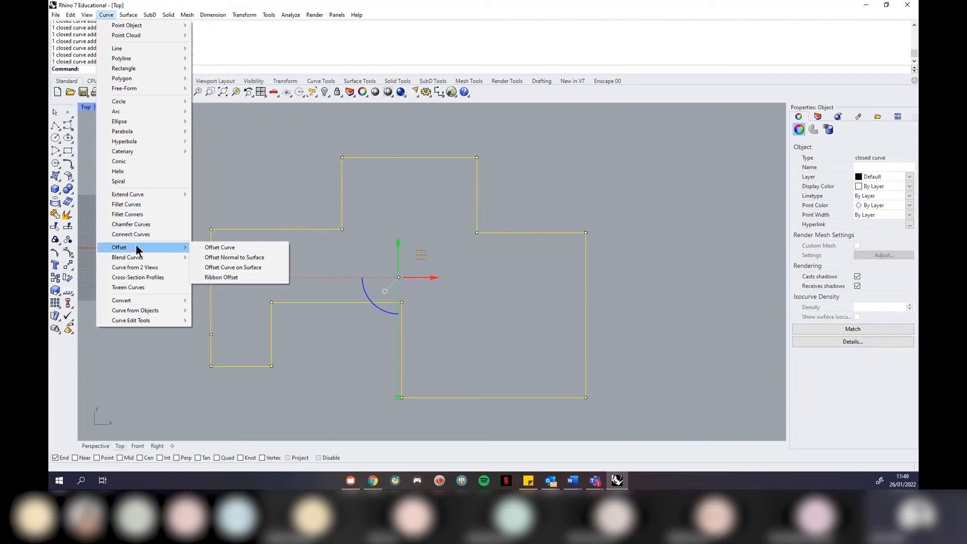
pyautogui.click(208, 249)
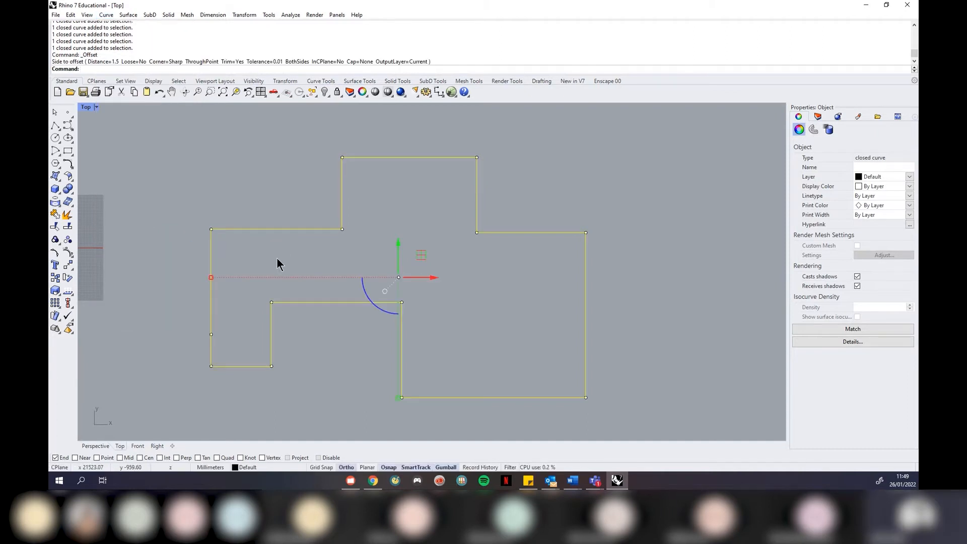
pyautogui.write('Offset')
pyautogui.press('Return')
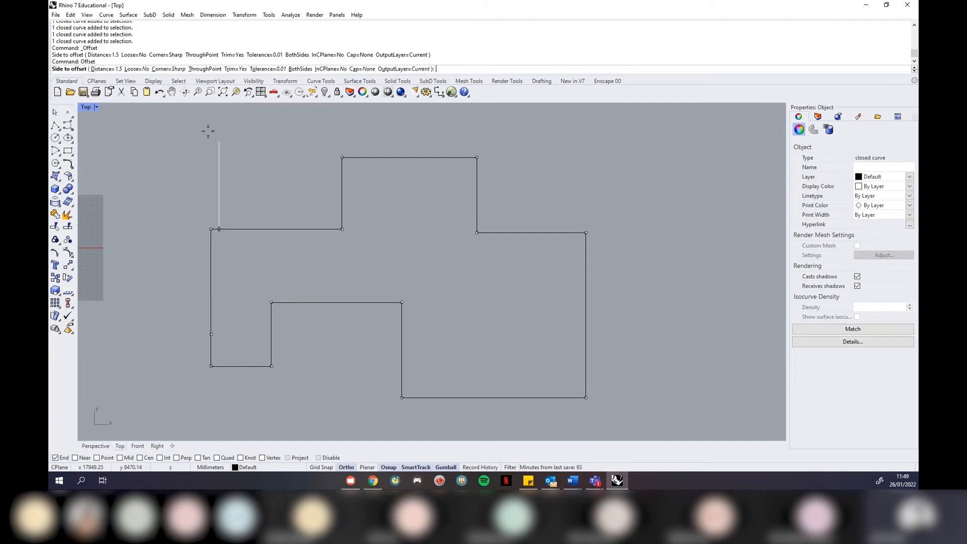
pyautogui.click(108, 70)
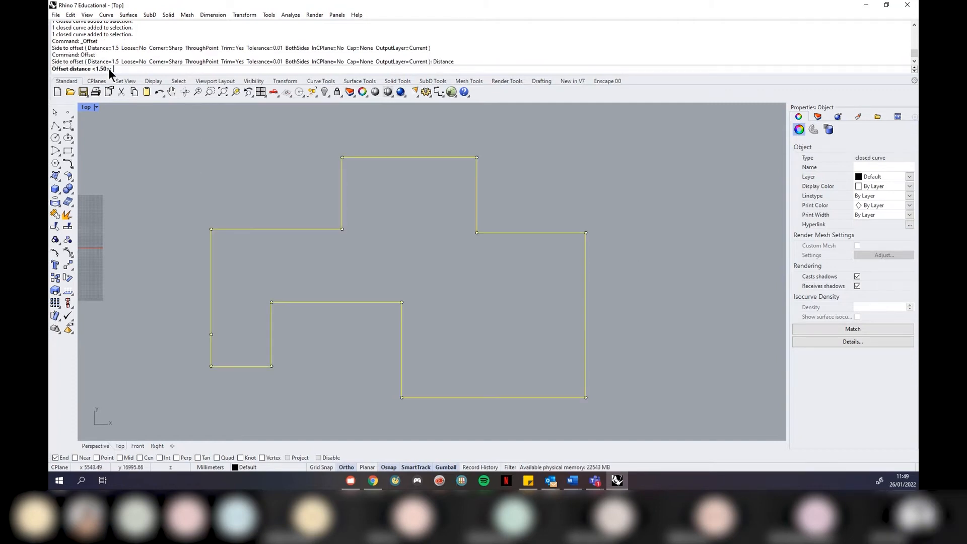
pyautogui.write('300')
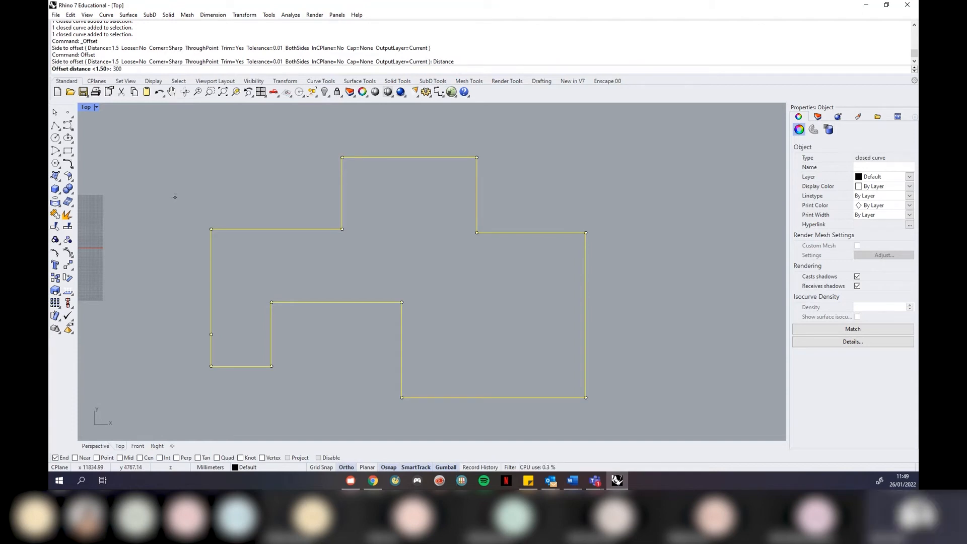
pyautogui.press('Return')
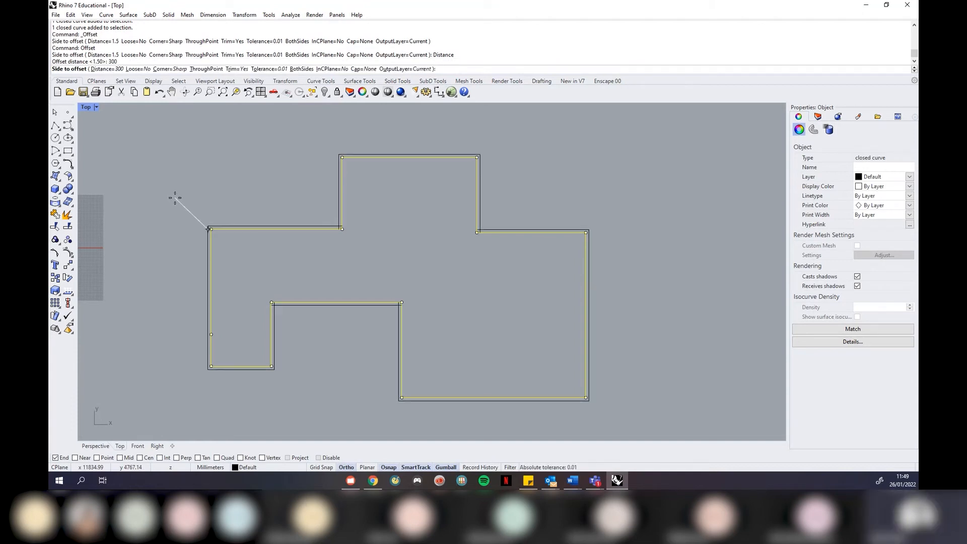
pyautogui.scroll(2, 174, 331)
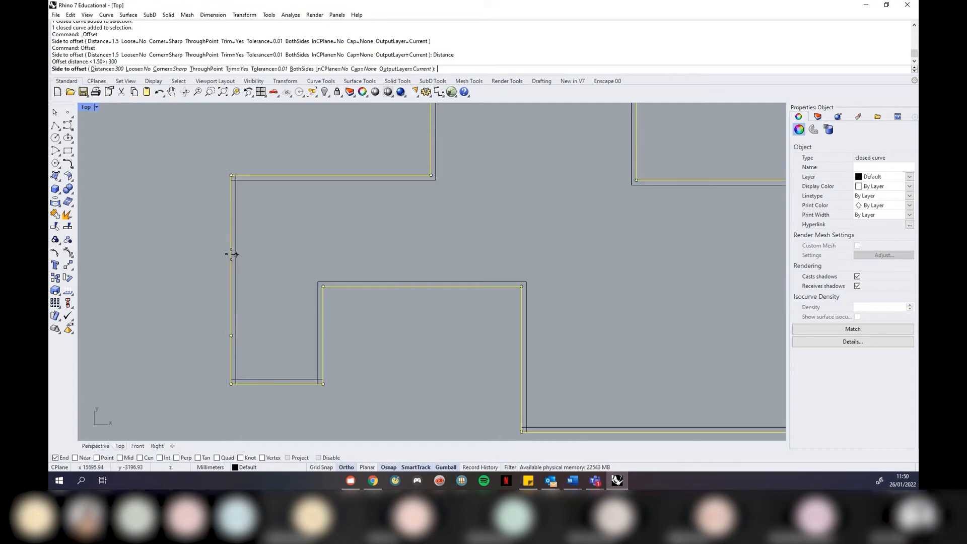
pyautogui.click(204, 252)
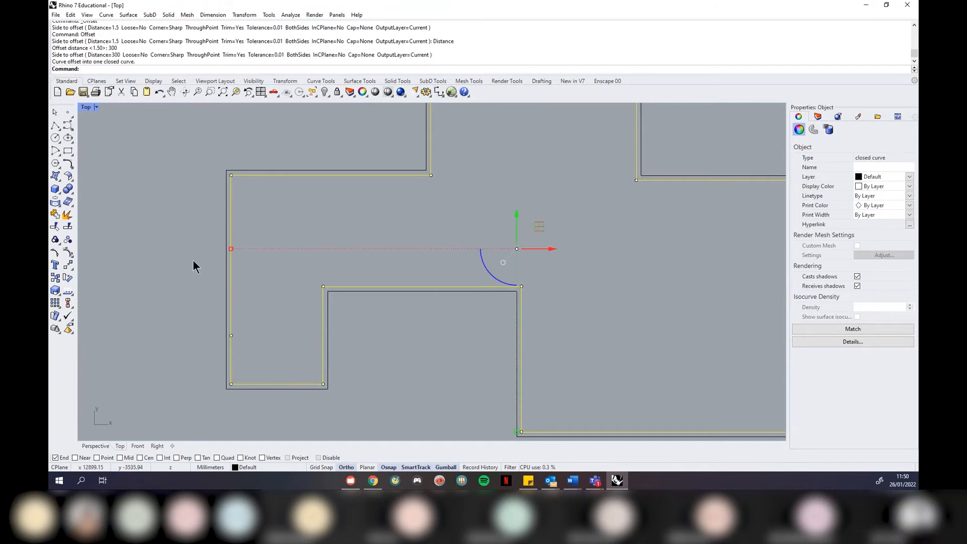
pyautogui.click(193, 260)
pyautogui.scroll(-2, 192, 259)
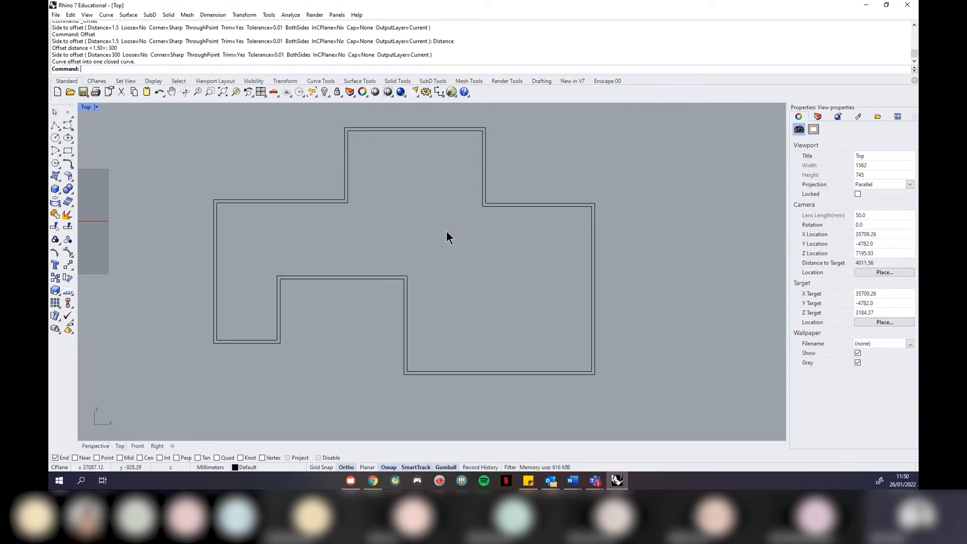
pyautogui.hotkey('ctrl', 'z')
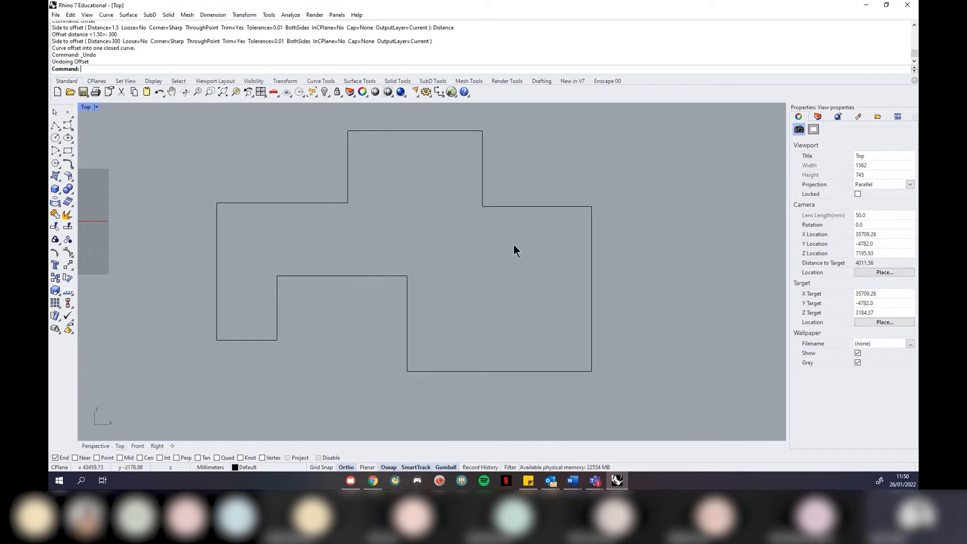
# Draw a rectangle to the right of the floor-plan outline
pyautogui.click(594, 247)
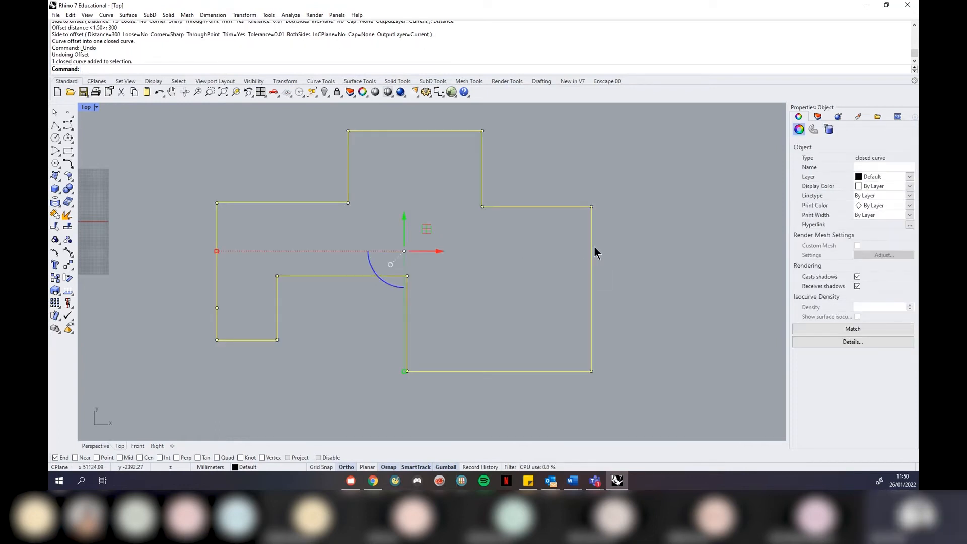
pyautogui.click(507, 256)
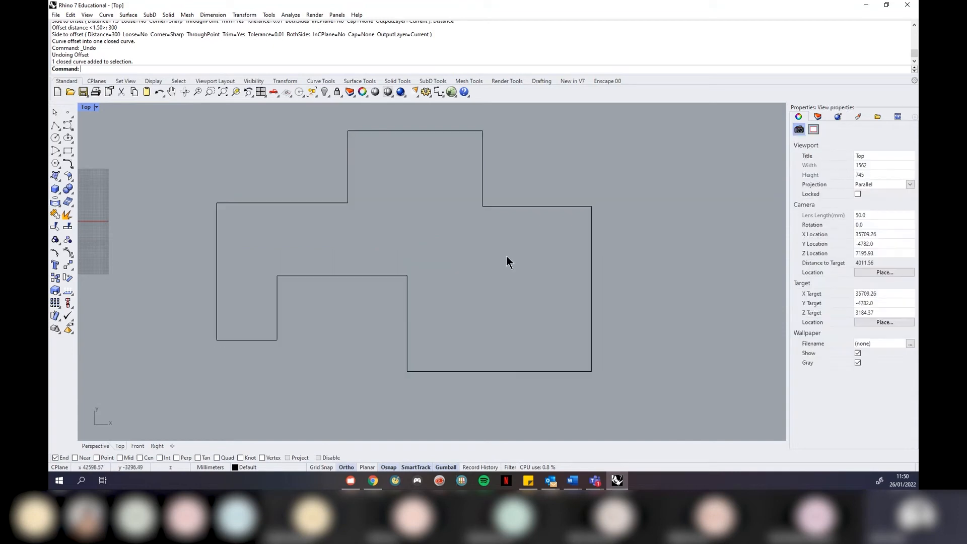
pyautogui.scroll(-2, 385, 227)
pyautogui.click(68, 152)
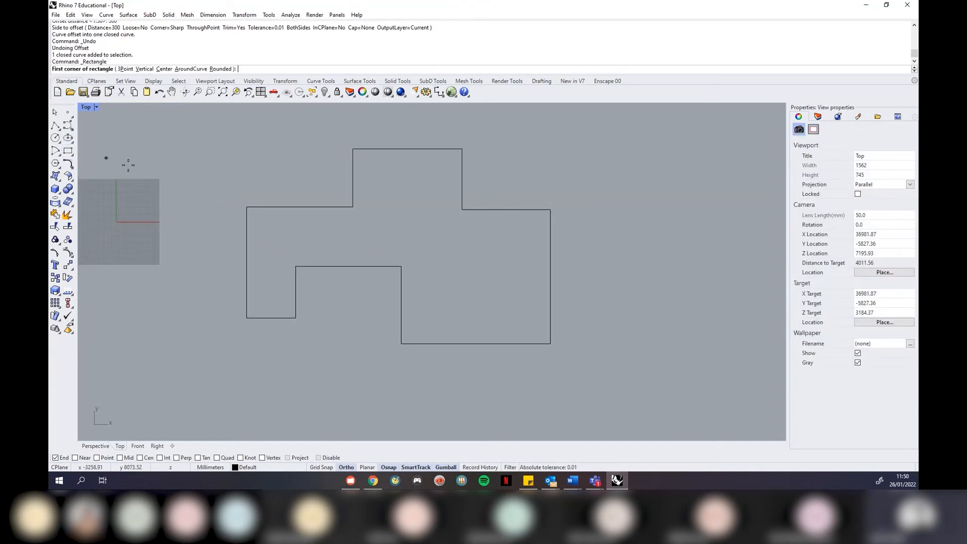
pyautogui.click(586, 276)
pyautogui.click(677, 211)
# Offset the new rectangle outward by a distance of 300
pyautogui.scroll(1, 680, 220)
pyautogui.scroll(1, 680, 220)
pyautogui.click(675, 228)
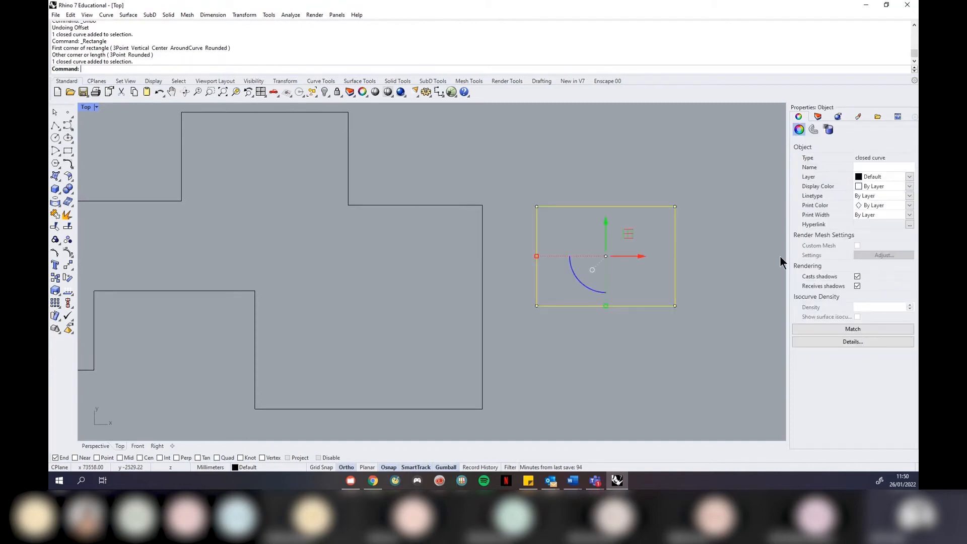
pyautogui.write('offset')
pyautogui.press('Return')
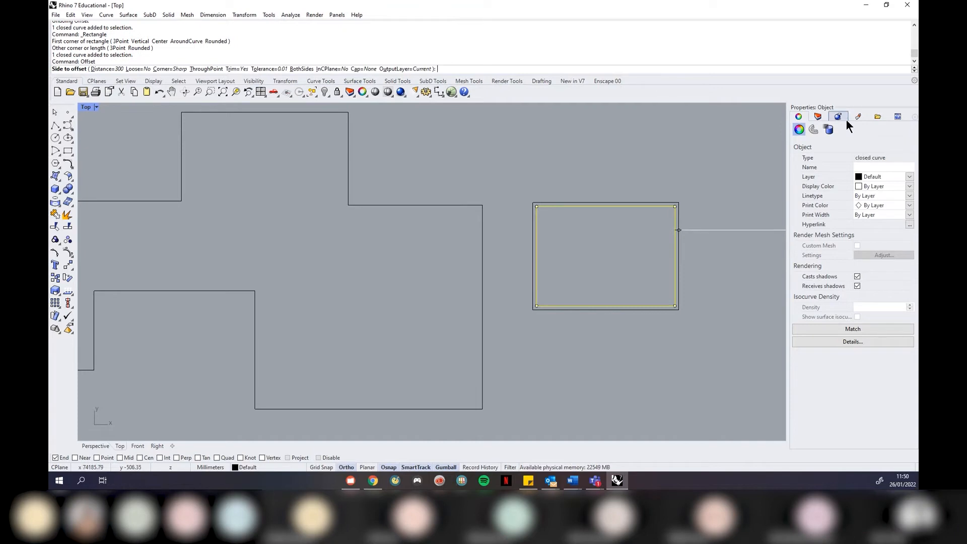
pyautogui.click(107, 69)
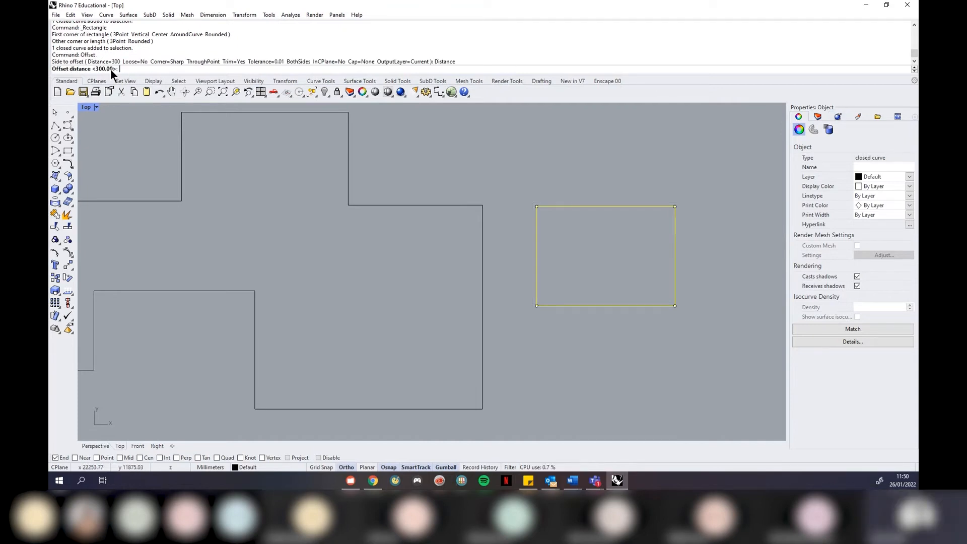
pyautogui.write('300')
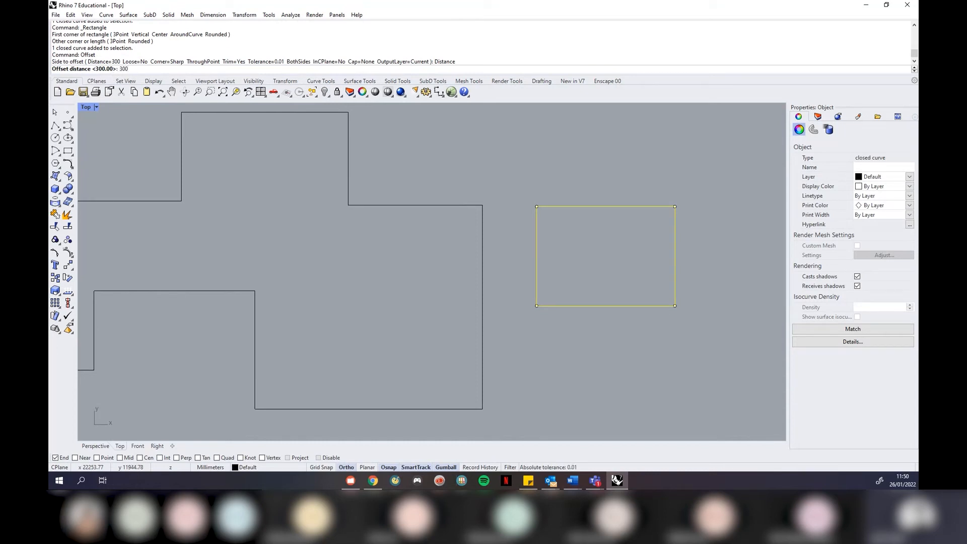
pyautogui.press('Return')
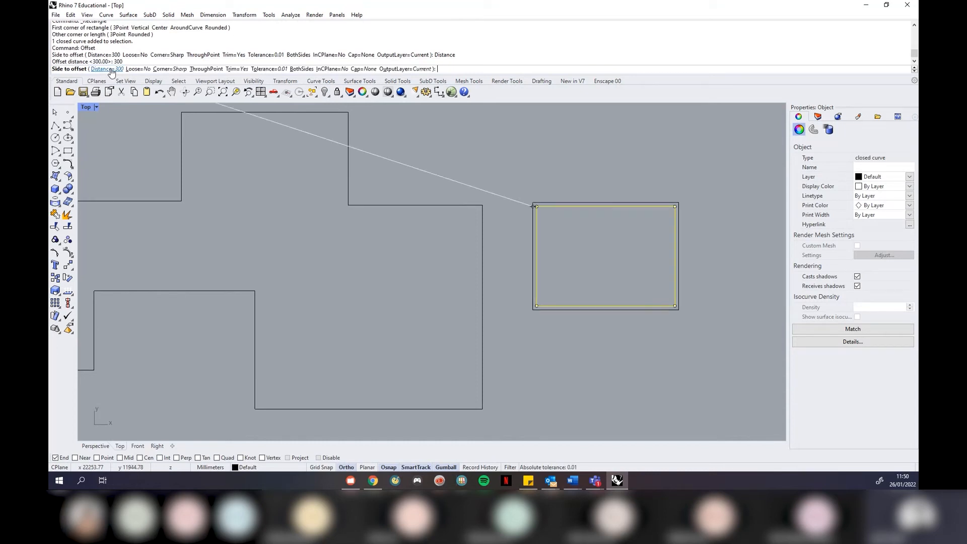
pyautogui.click(612, 173)
pyautogui.click(690, 175)
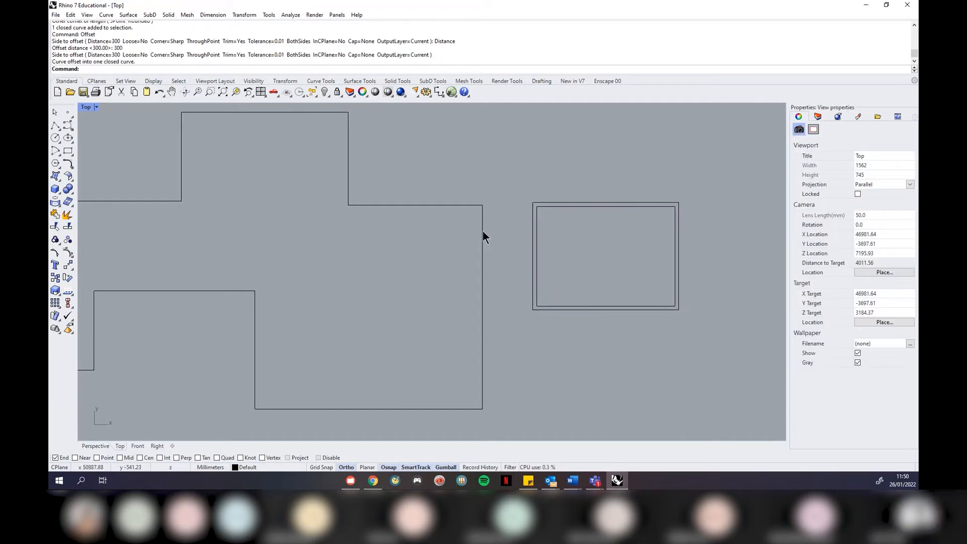
pyautogui.scroll(-4, 687, 266)
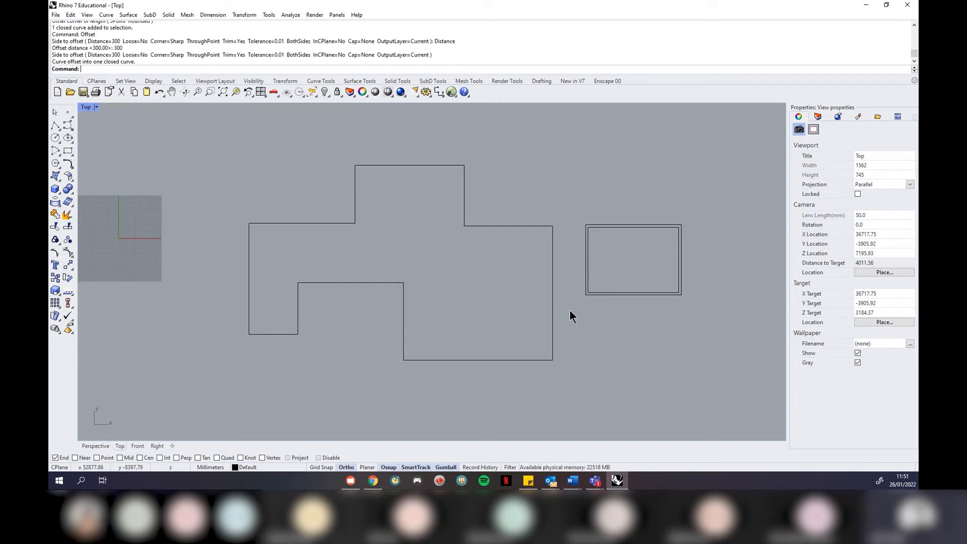
# Repeat Offset on the stepped floor-plan outline, placing the 300 copy outside it
pyautogui.press('Return')
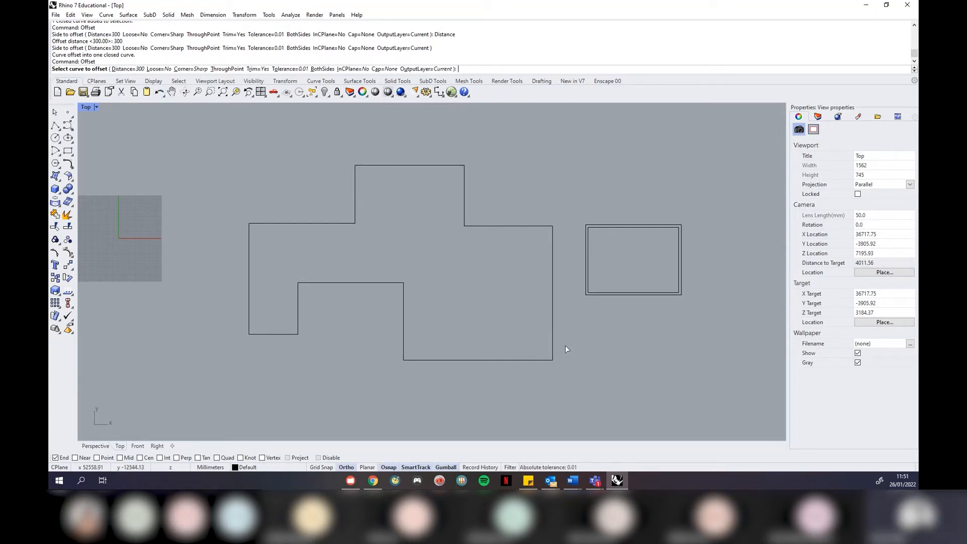
pyautogui.click(537, 360)
pyautogui.click(548, 394)
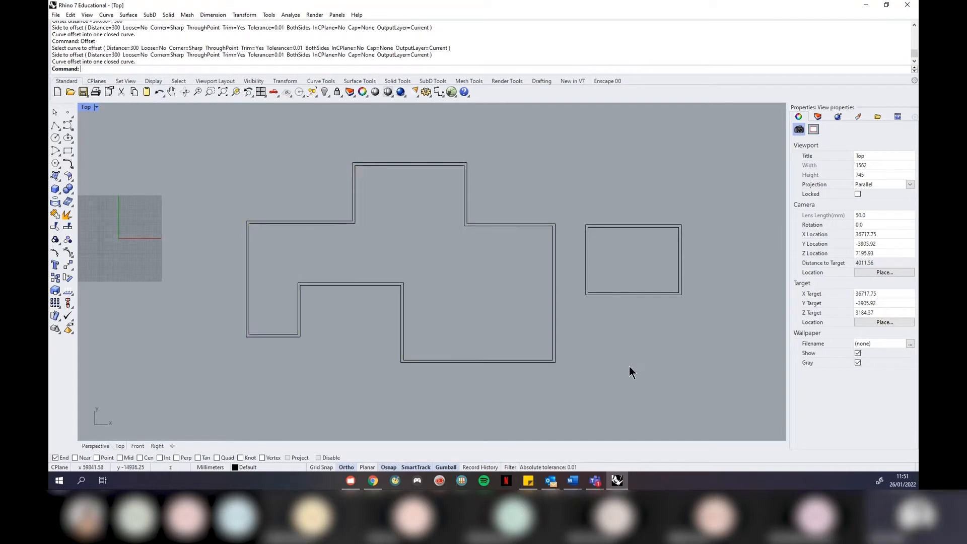
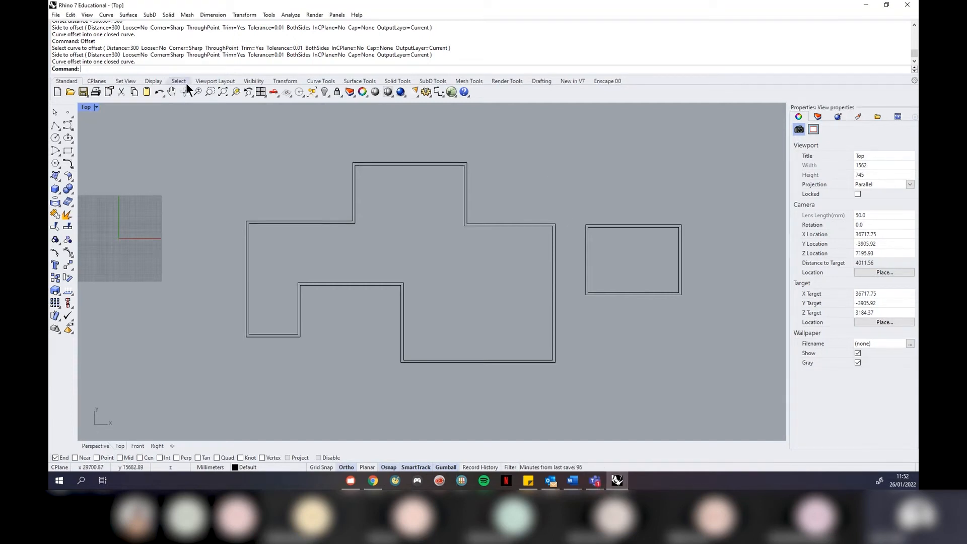
# Restore the four-viewport layout, then maximize the Perspective viewport
pyautogui.click(97, 107)
pyautogui.click(103, 119)
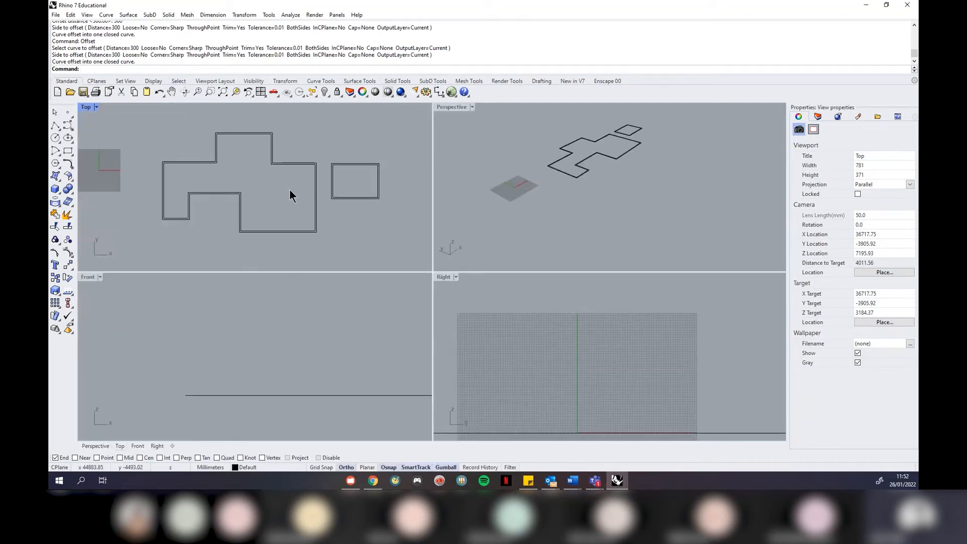
pyautogui.click(471, 187)
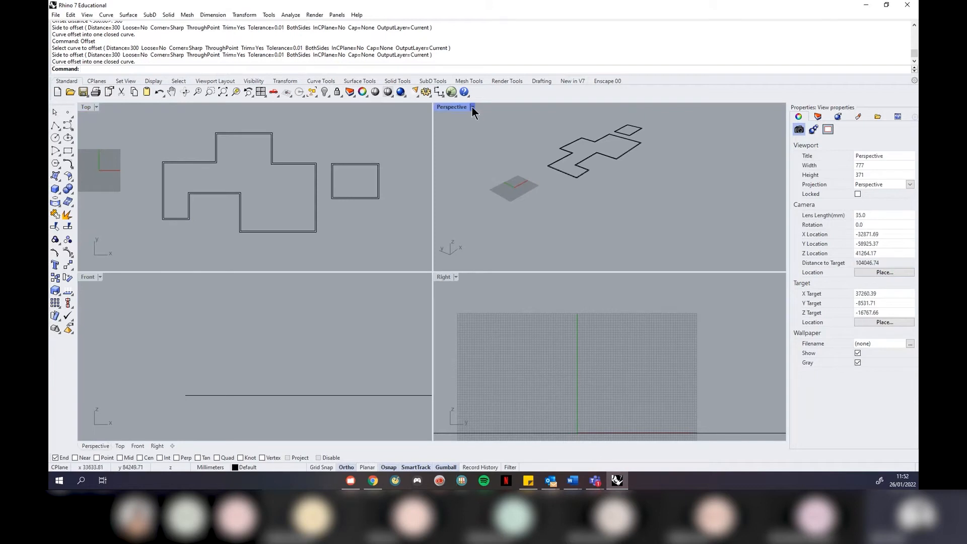
pyautogui.scroll(3, 613, 135)
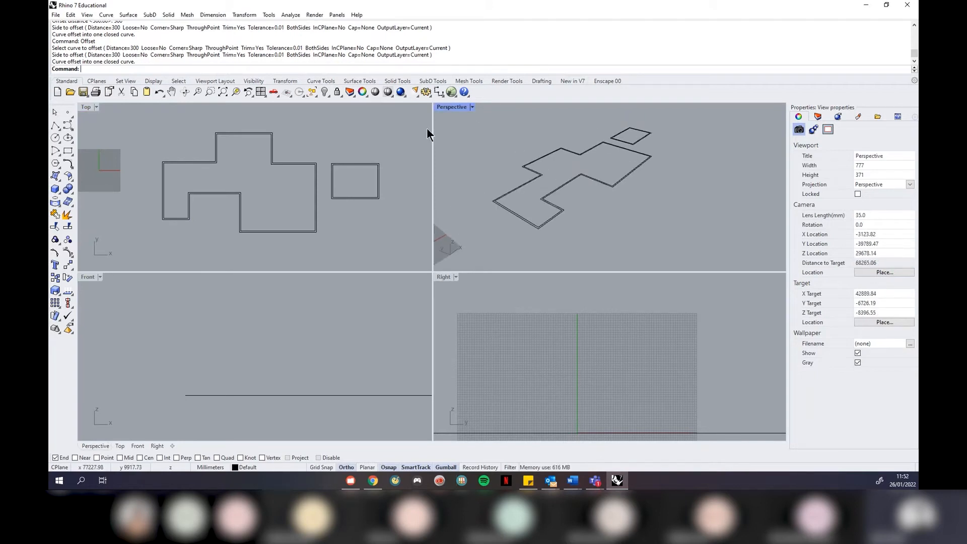
pyautogui.click(471, 108)
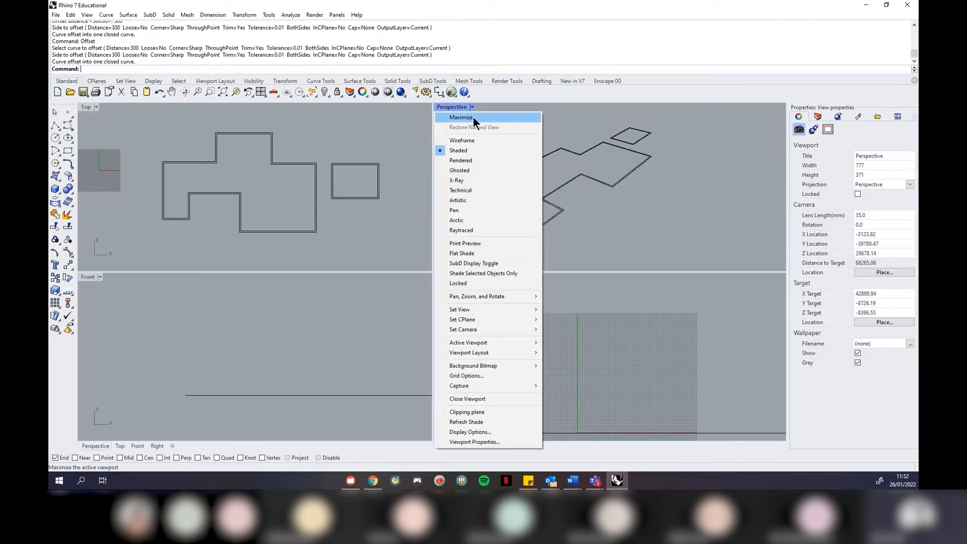
pyautogui.click(473, 117)
# Frame the floor-plan outlines with ZSA and orbit to view them from another angle
pyautogui.moveTo(437, 265); pyautogui.dragTo(355, 277, button='right')
pyautogui.moveTo(506, 300); pyautogui.dragTo(429, 233)
pyautogui.write('ZSA')
pyautogui.press('Return')
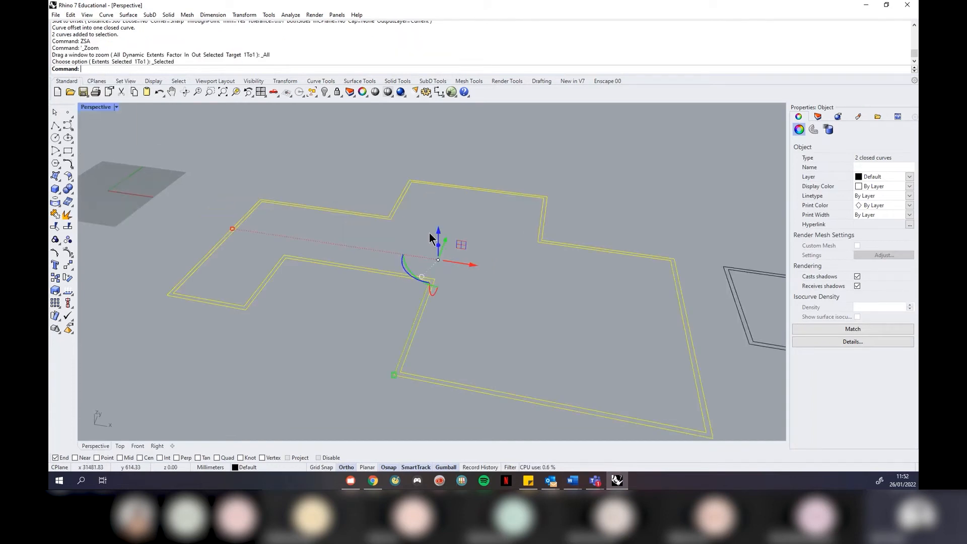
pyautogui.click(631, 137)
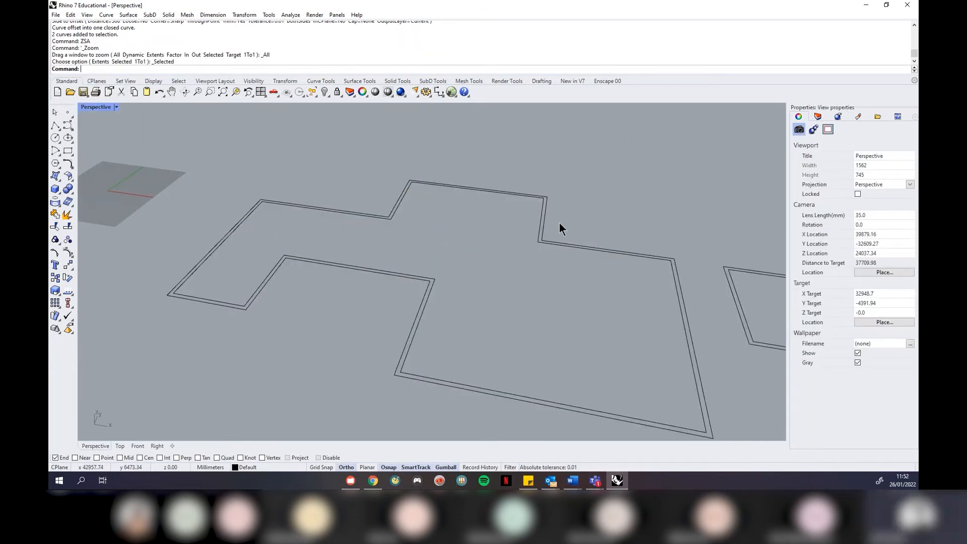
pyautogui.moveTo(560, 224); pyautogui.dragTo(449, 290, button='right')
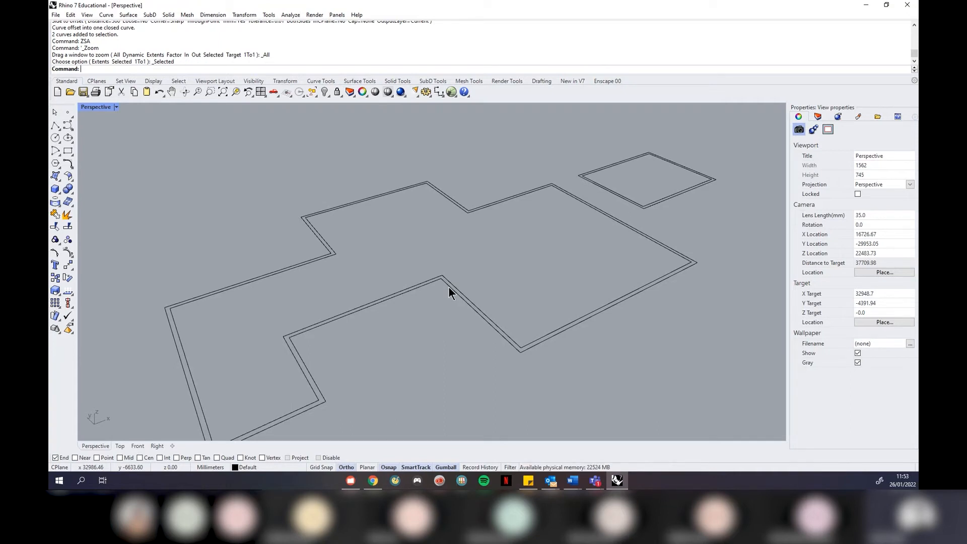
pyautogui.scroll(-2, 481, 216)
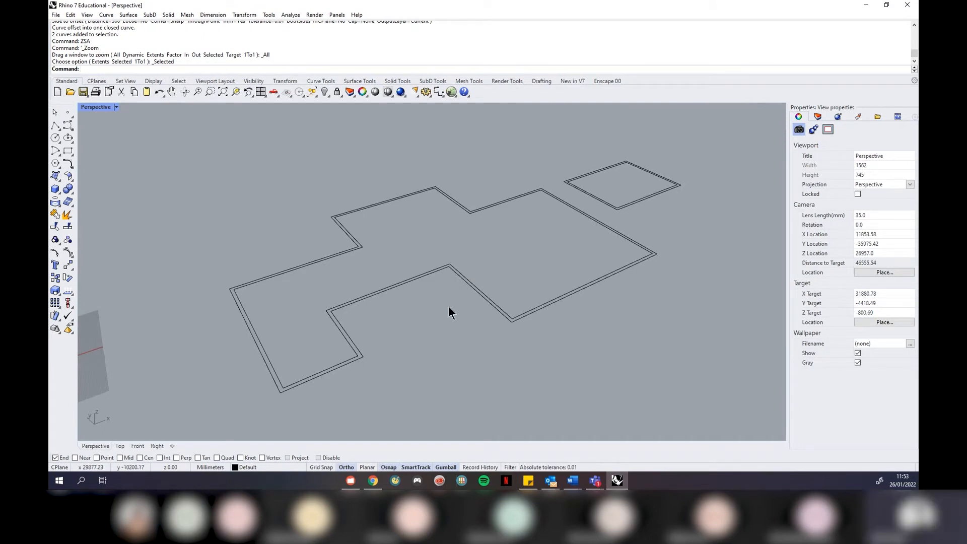
pyautogui.click(415, 279)
pyautogui.write('ExtrudeCrv')
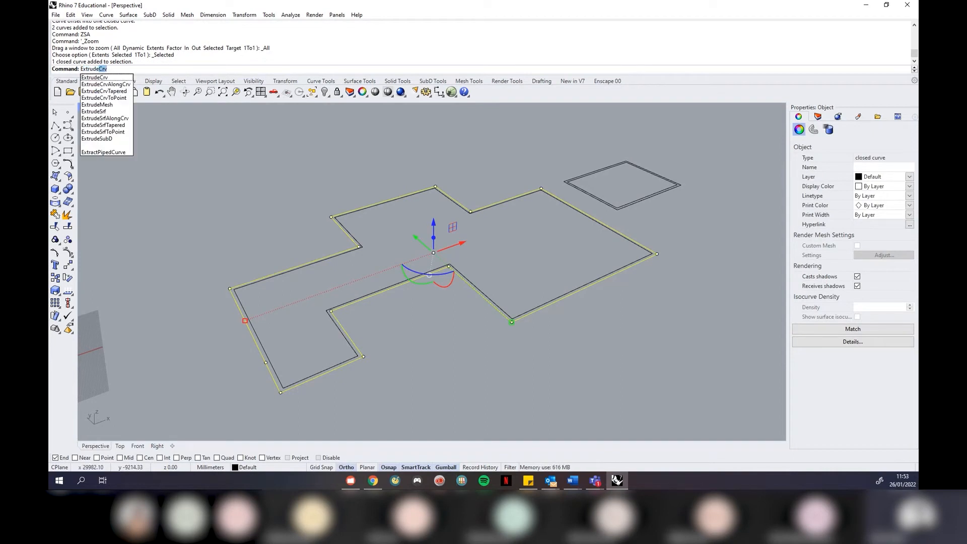
pyautogui.press('Return')
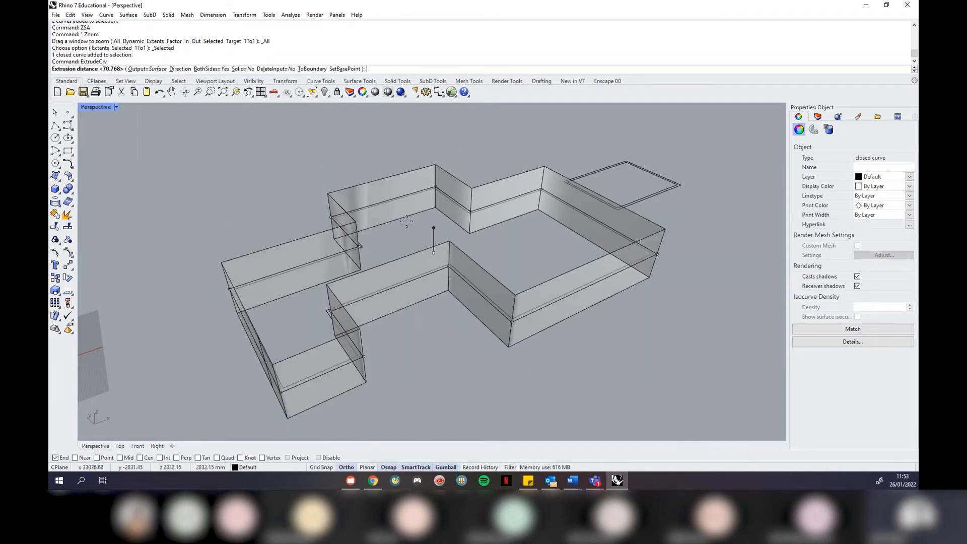
pyautogui.click(227, 69)
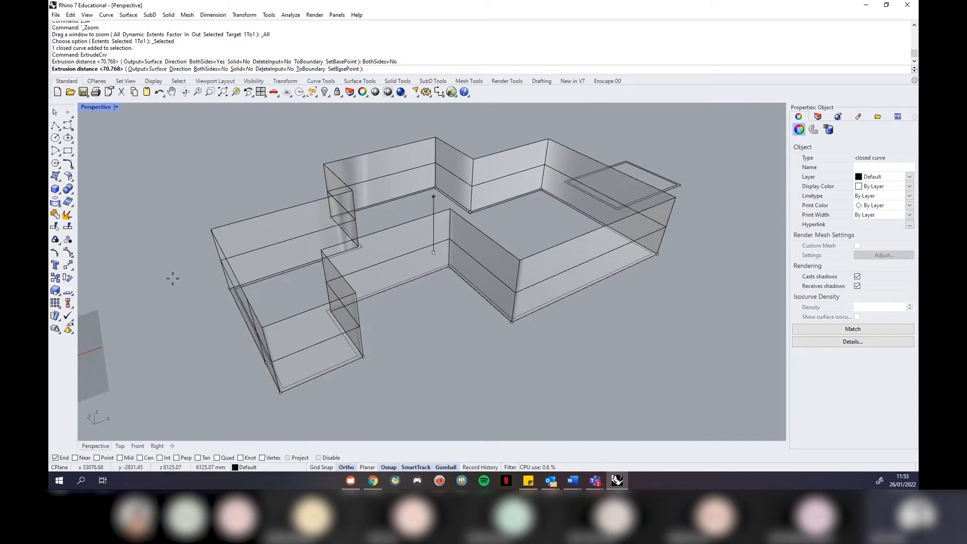
pyautogui.press('Escape')
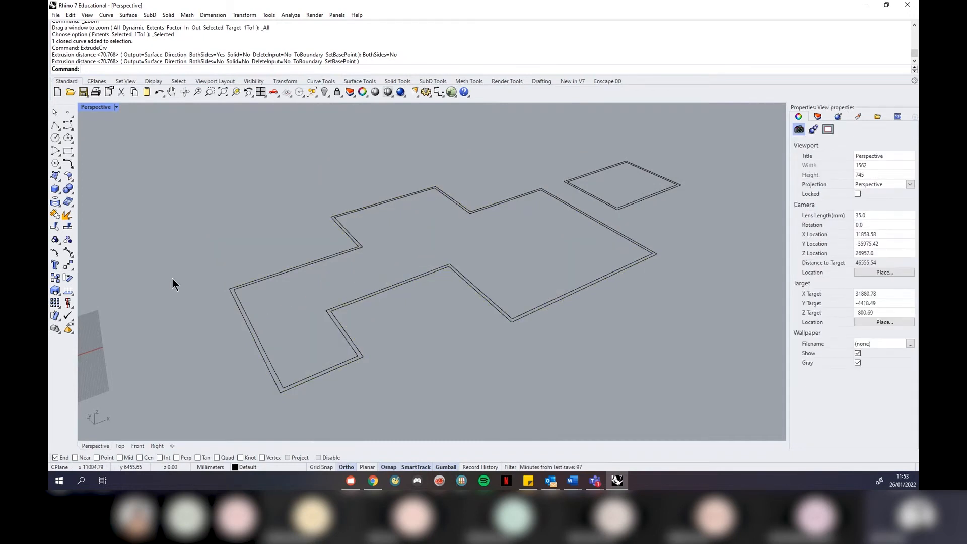
pyautogui.scroll(-2, 154, 308)
pyautogui.scroll(4, 527, 217)
# Copy both rectangle outlines to a spot on the right
pyautogui.scroll(2, 527, 215)
pyautogui.moveTo(530, 257); pyautogui.dragTo(478, 231)
pyautogui.write('copy')
pyautogui.press('Return')
pyautogui.click(432, 325)
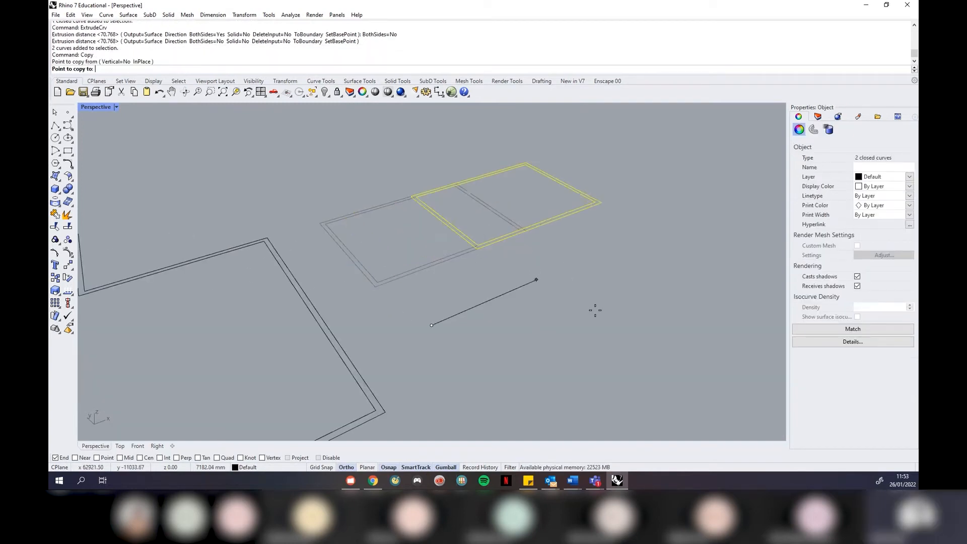
pyautogui.click(684, 277)
pyautogui.press('Return')
pyautogui.click(684, 277)
# Extrude the original rectangle outlines straight up, one-sided, into an open-topped box
pyautogui.moveTo(657, 159); pyautogui.dragTo(642, 214, button='right')
pyautogui.scroll(-6, 636, 220)
pyautogui.scroll(10, 474, 239)
pyautogui.moveTo(422, 344); pyautogui.dragTo(337, 282)
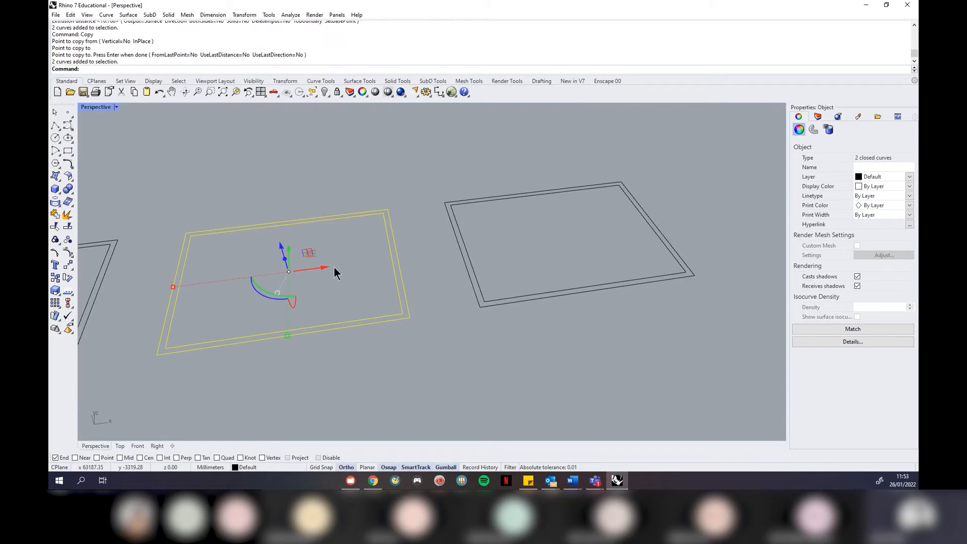
pyautogui.click(128, 15)
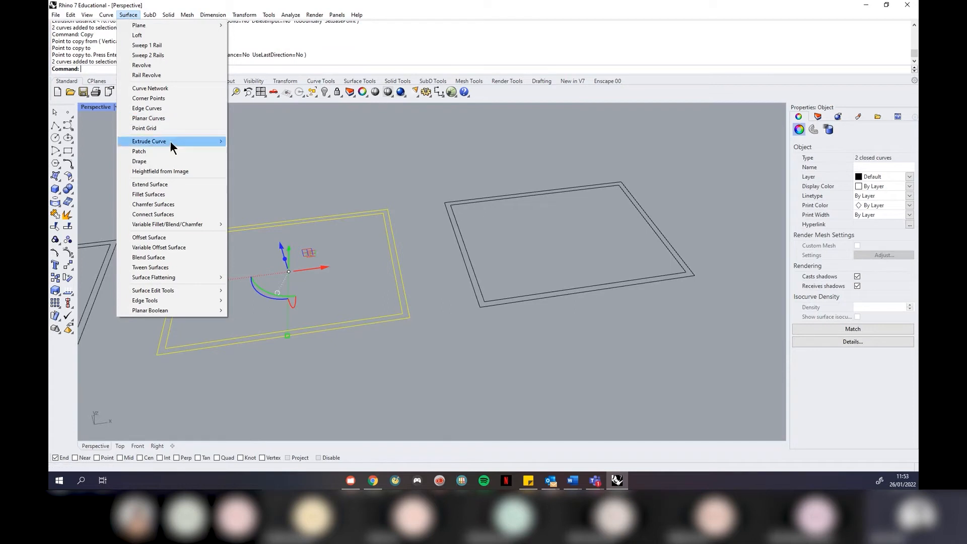
pyautogui.moveTo(170, 141)
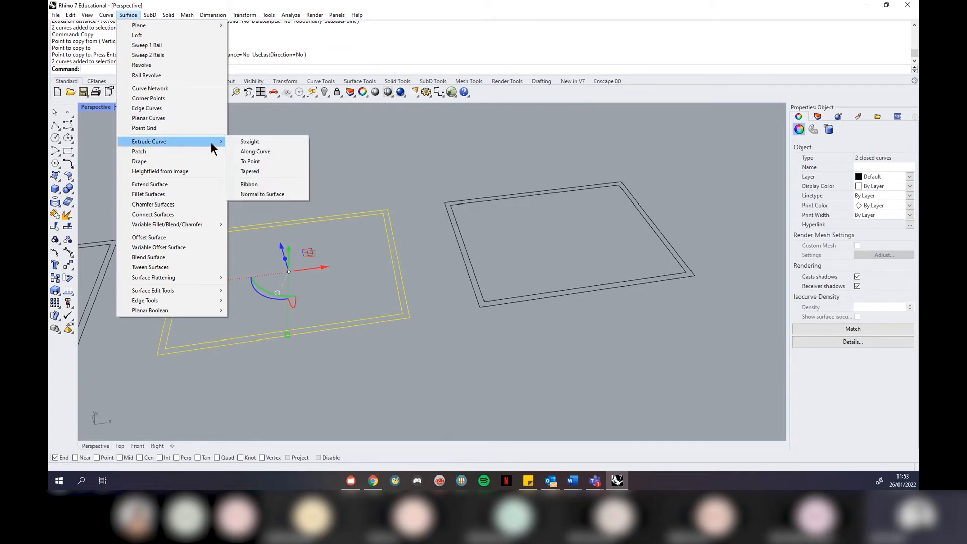
pyautogui.click(240, 141)
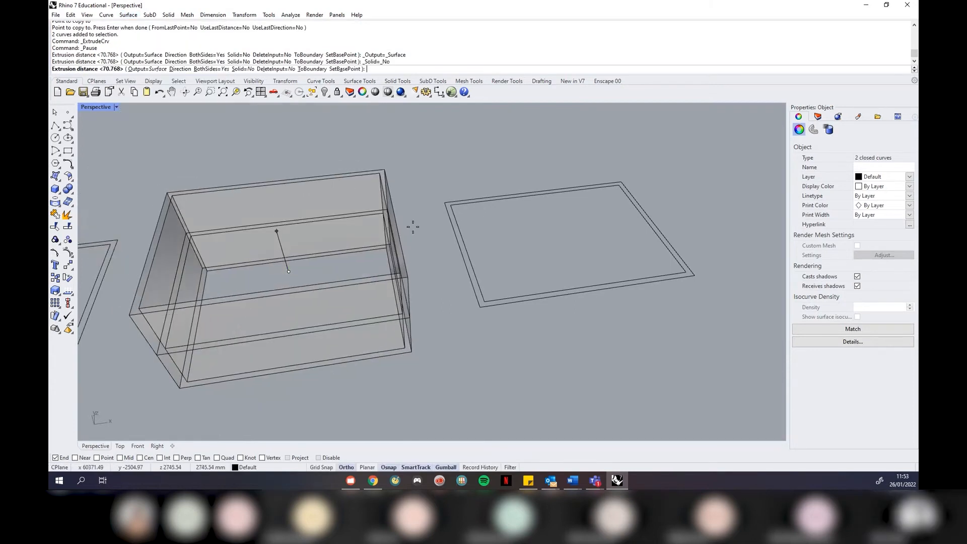
pyautogui.click(219, 69)
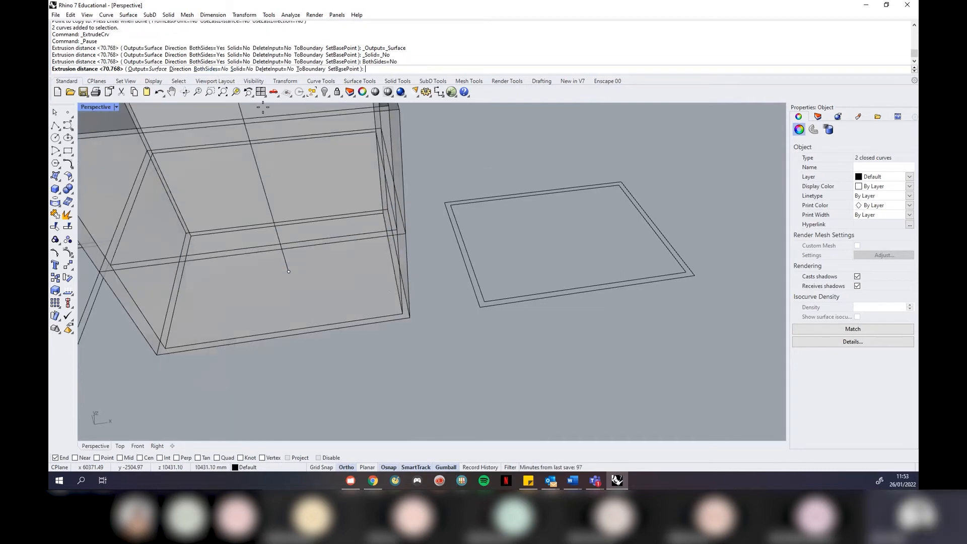
pyautogui.click(411, 232)
# Zoom to the box and copied rectangle, orbit inside, and select the copy's two outlines
pyautogui.moveTo(430, 232); pyautogui.dragTo(415, 247, button='right')
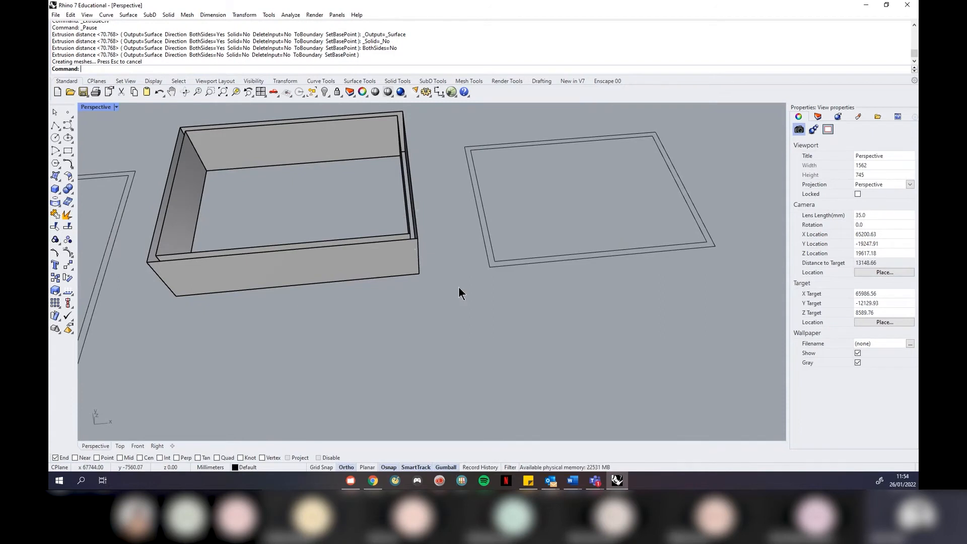
pyautogui.scroll(3, 406, 231)
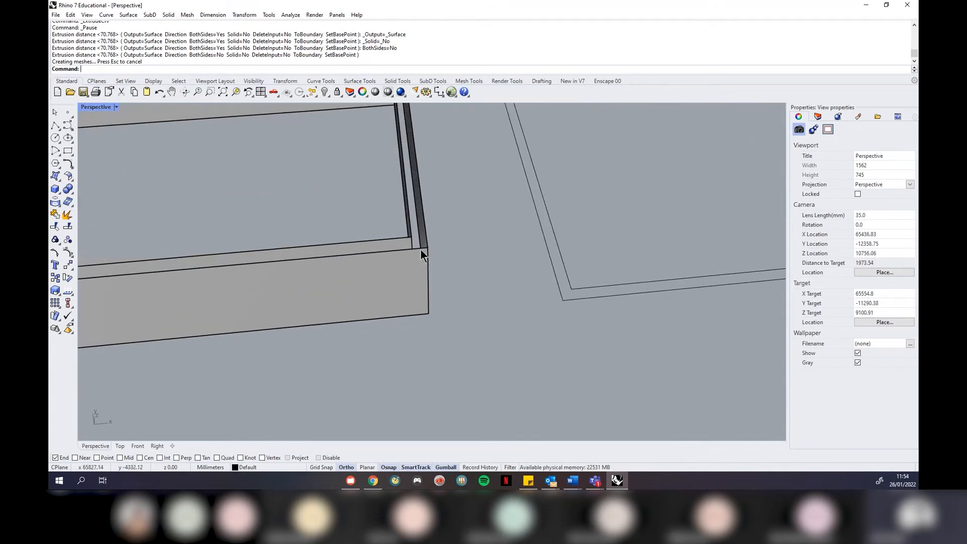
pyautogui.scroll(-5, 415, 244)
pyautogui.moveTo(615, 295); pyautogui.dragTo(355, 164)
pyautogui.write('zsa')
pyautogui.press('Return')
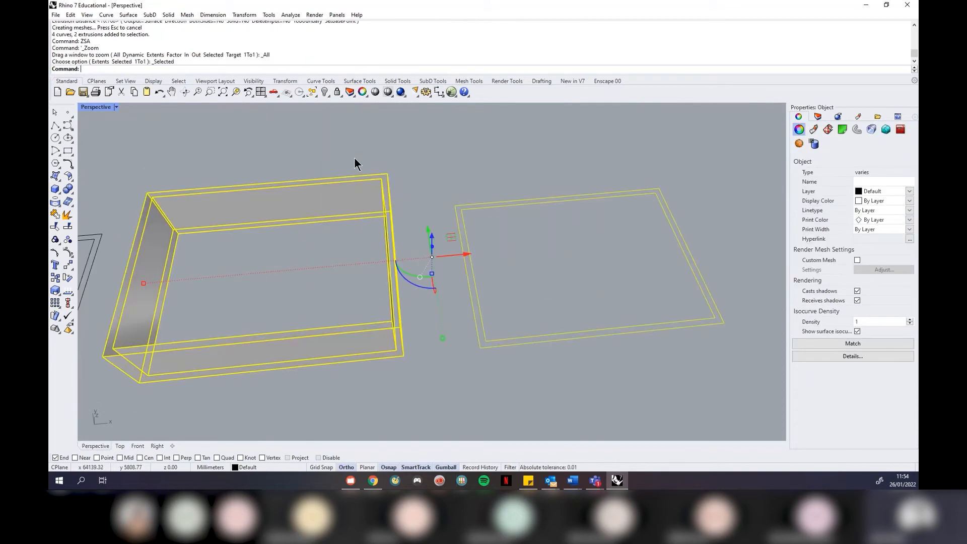
pyautogui.press('Escape')
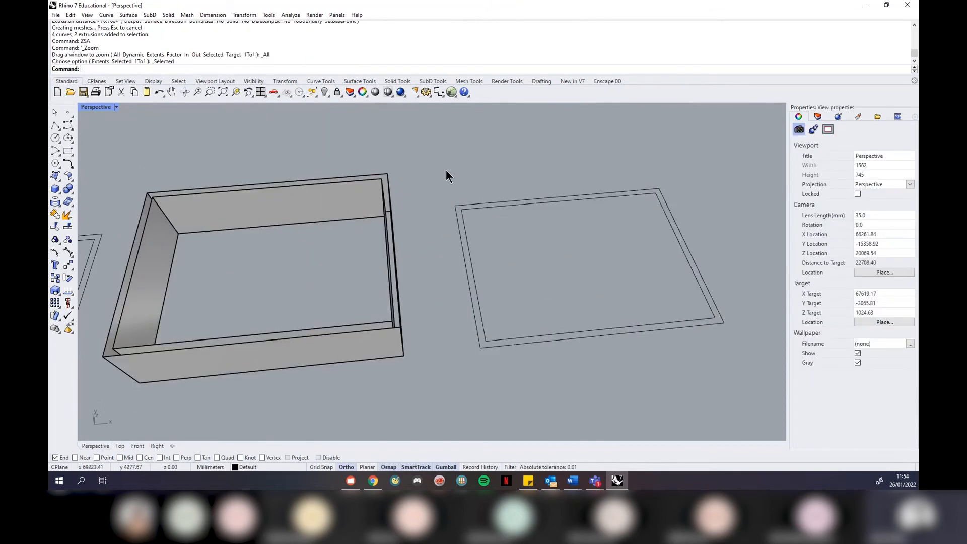
pyautogui.moveTo(444, 172); pyautogui.dragTo(435, 171, button='right')
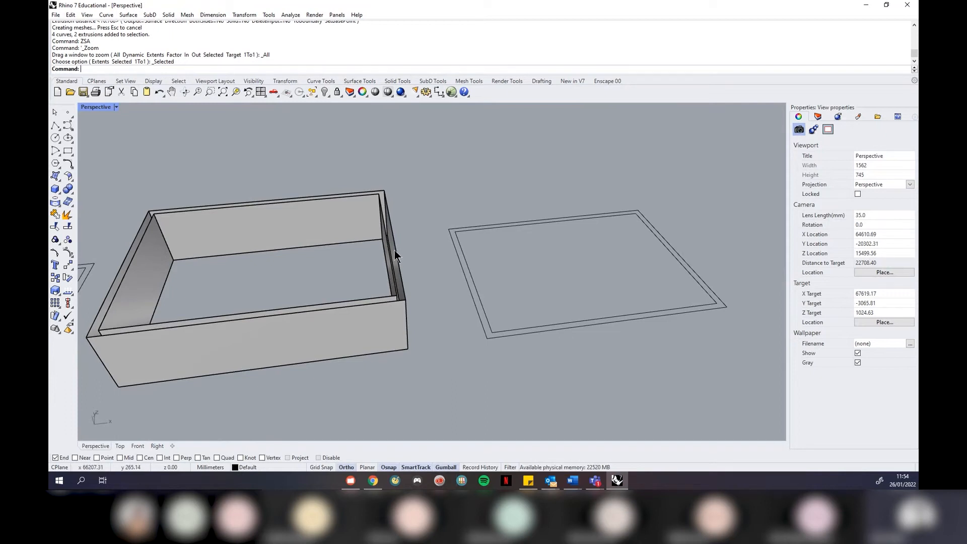
pyautogui.moveTo(404, 228); pyautogui.dragTo(412, 255, button='right')
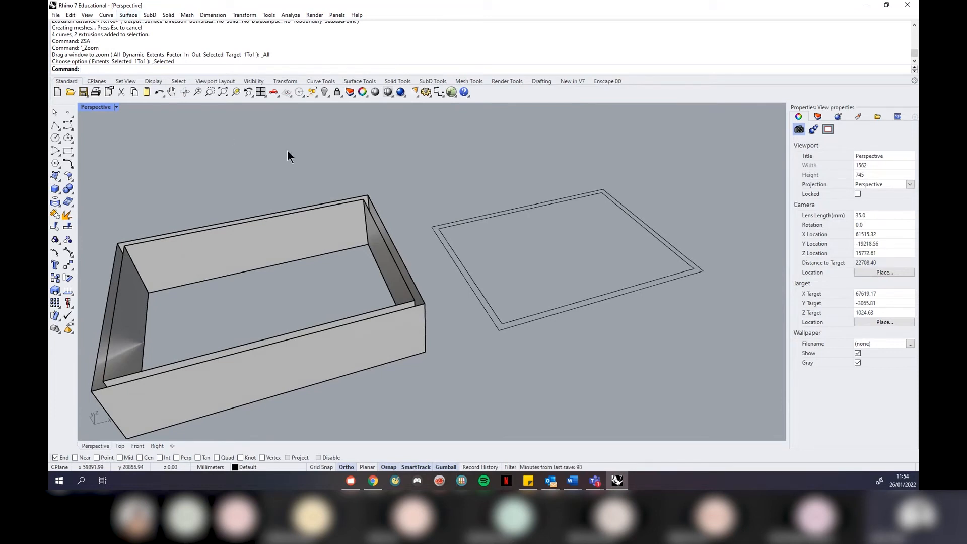
pyautogui.moveTo(535, 354); pyautogui.dragTo(476, 311)
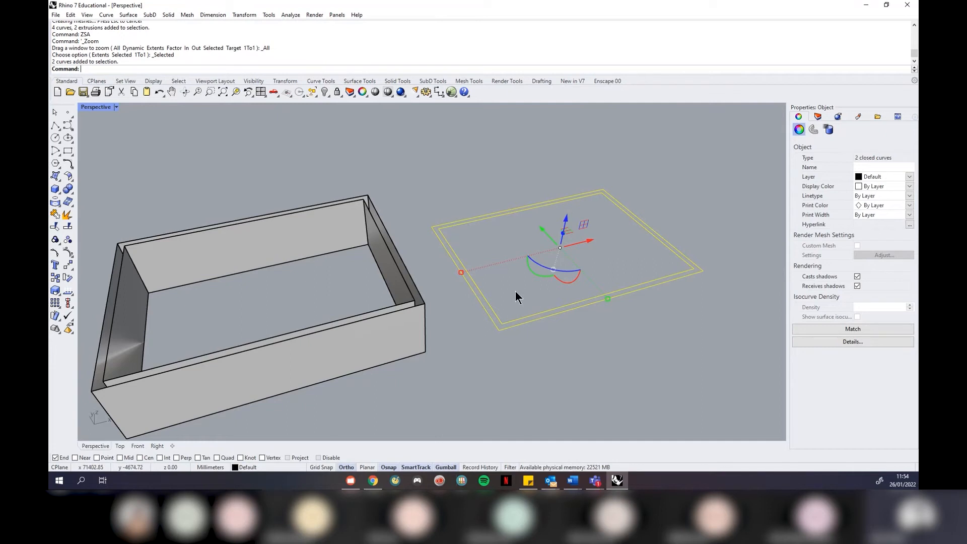
# Extrude the copied rectangle straight into a solid box
pyautogui.click(170, 14)
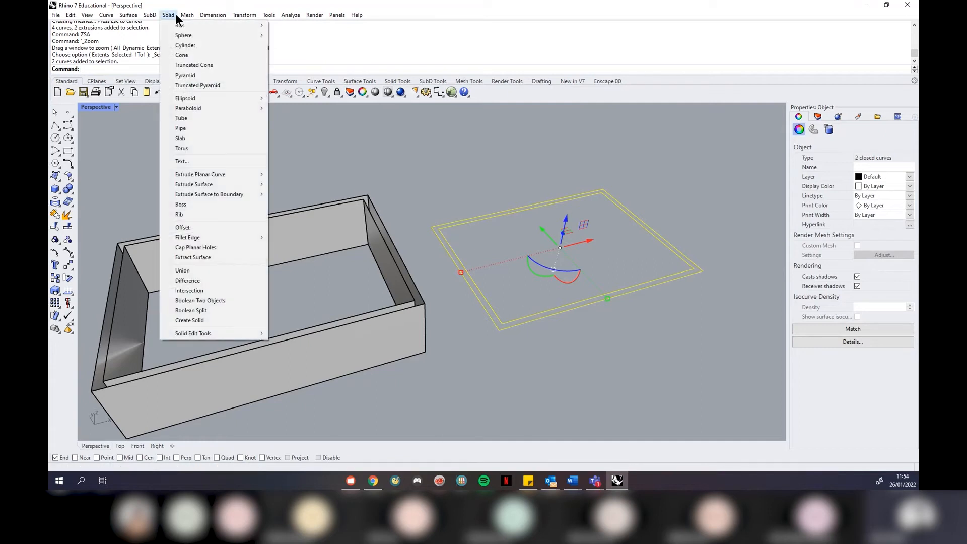
pyautogui.moveTo(216, 174)
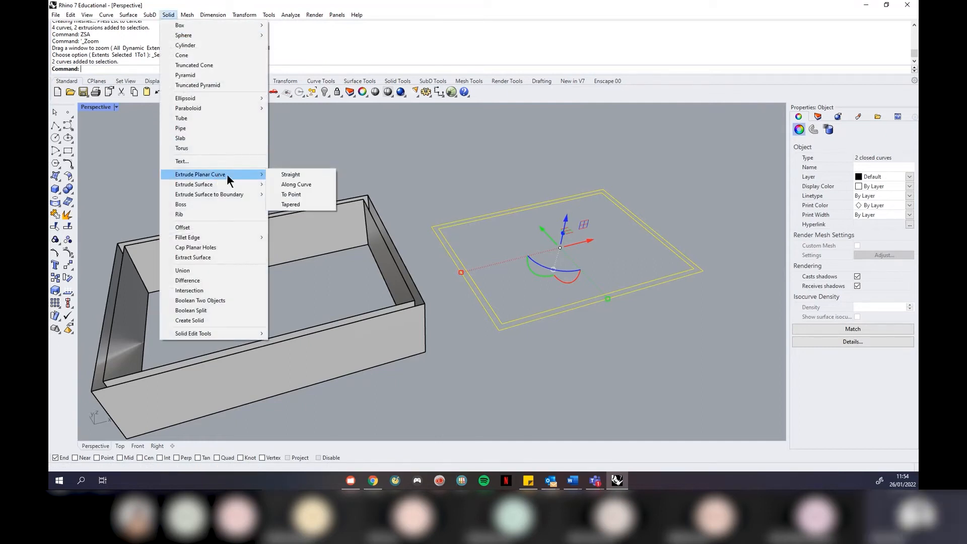
pyautogui.click(292, 175)
pyautogui.click(405, 250)
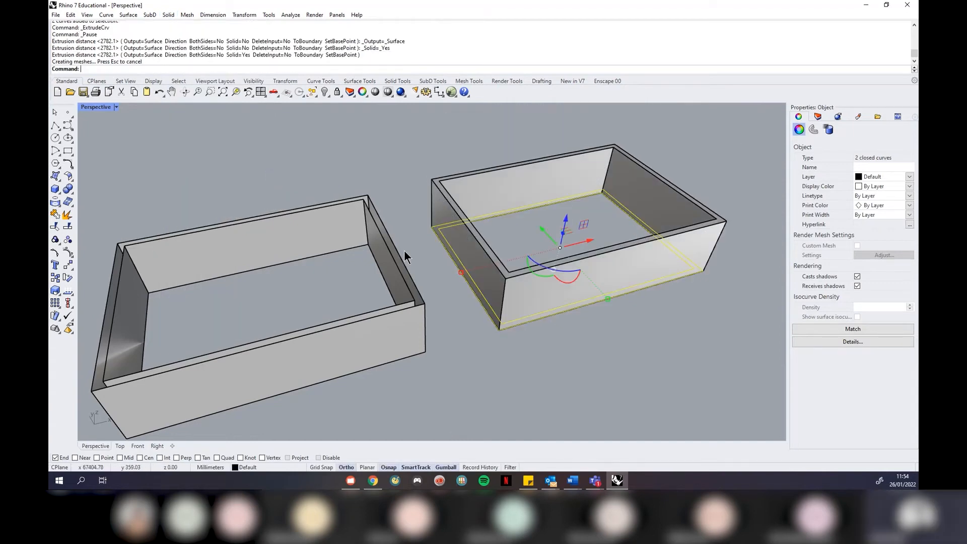
pyautogui.click(416, 259)
# Orbit to view both boxes and check the left box's outer and inner walls
pyautogui.scroll(-5, 380, 253)
pyautogui.scroll(4, 380, 266)
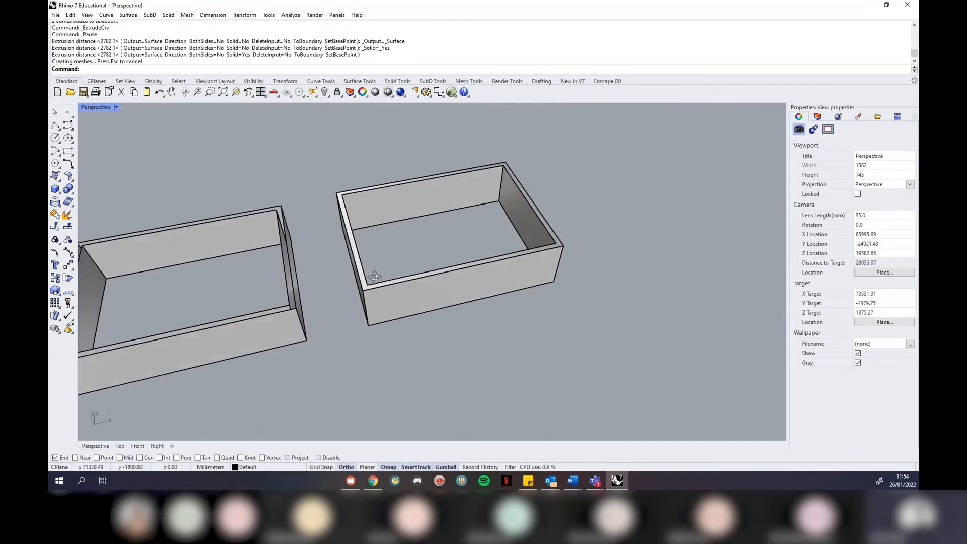
pyautogui.scroll(4, 374, 300)
pyautogui.scroll(-5, 462, 243)
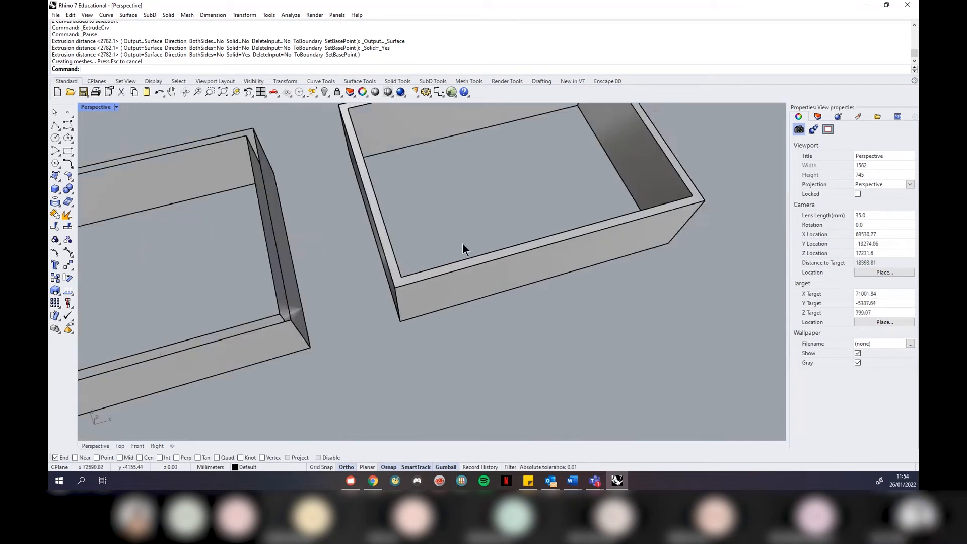
pyautogui.moveTo(472, 241); pyautogui.dragTo(480, 212, button='right')
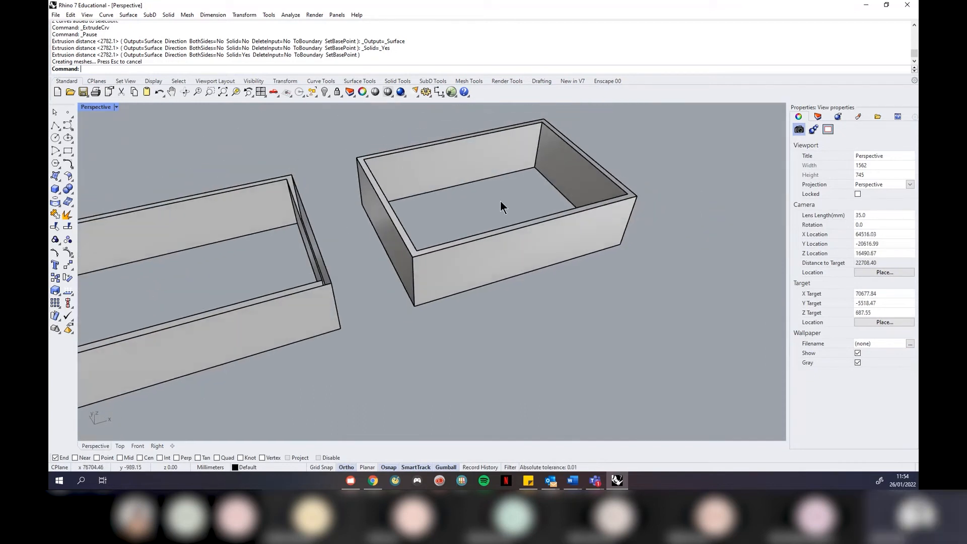
pyautogui.scroll(2, 299, 195)
pyautogui.click(298, 205)
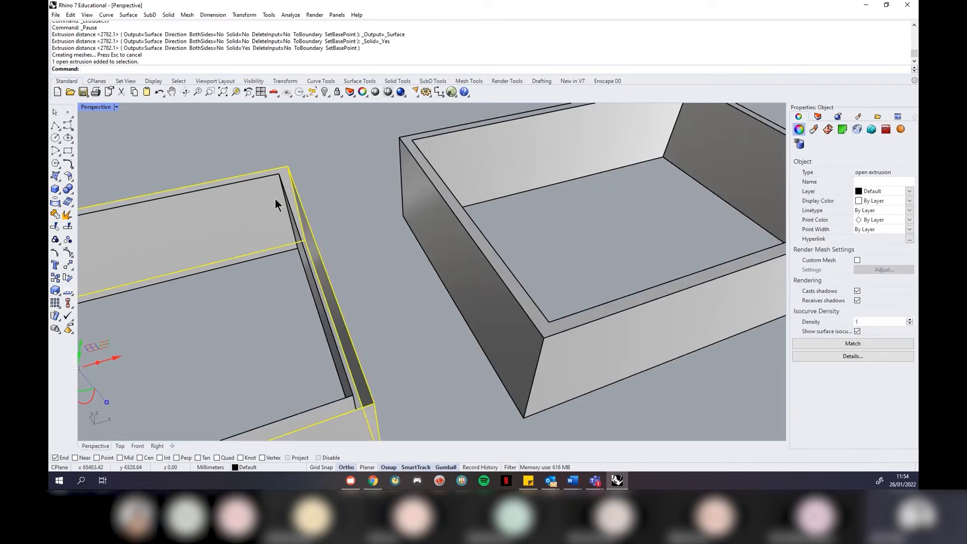
pyautogui.click(283, 200)
pyautogui.click(342, 204)
# Select the right box's walls and delete them
pyautogui.scroll(-3, 350, 202)
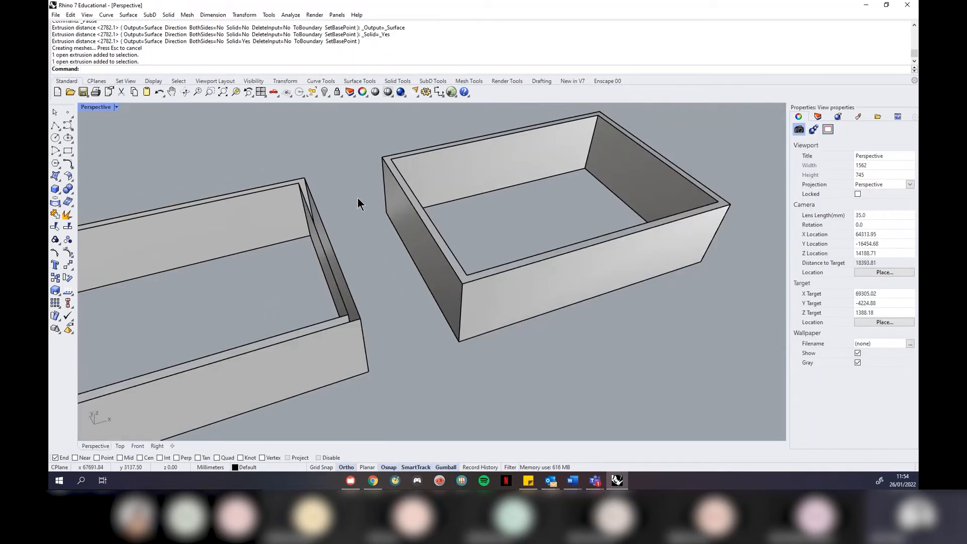
pyautogui.scroll(4, 433, 157)
pyautogui.click(425, 164)
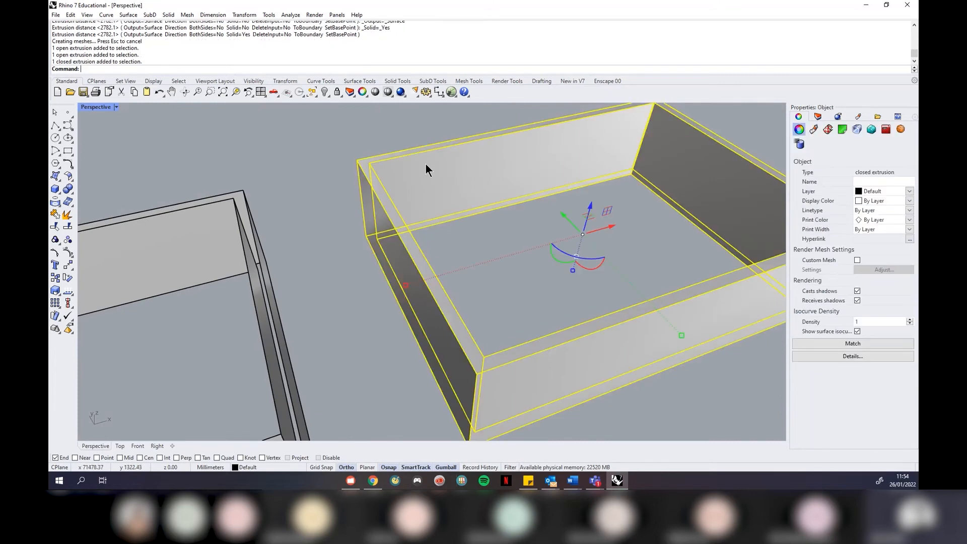
pyautogui.click(299, 192)
pyautogui.click(377, 189)
pyautogui.press('Delete')
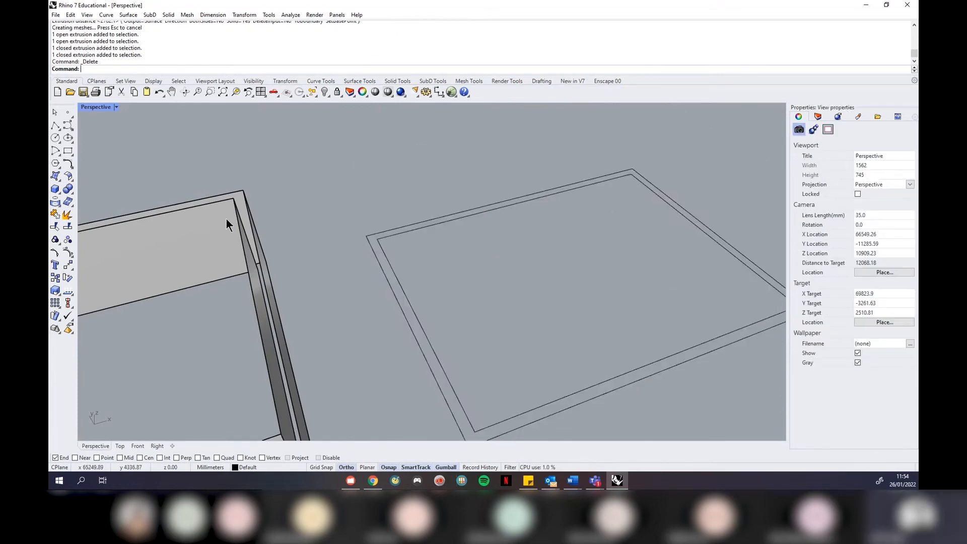
# Delete the left box's inner and remaining walls
pyautogui.click(227, 216)
pyautogui.press('Delete')
pyautogui.click(250, 208)
pyautogui.press('Delete')
pyautogui.scroll(-2, 388, 256)
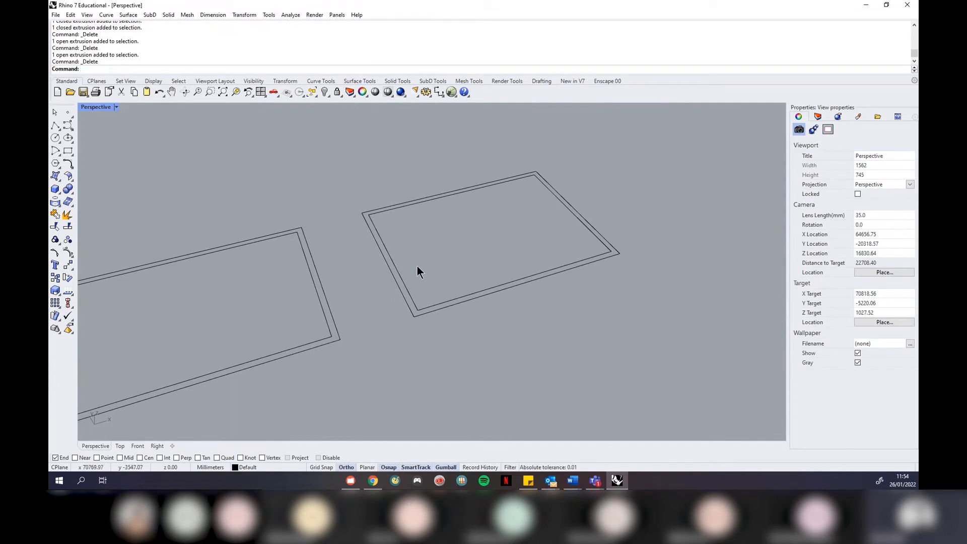
# Extrude the left rectangle's inner curve straight up into open walls
pyautogui.click(320, 308)
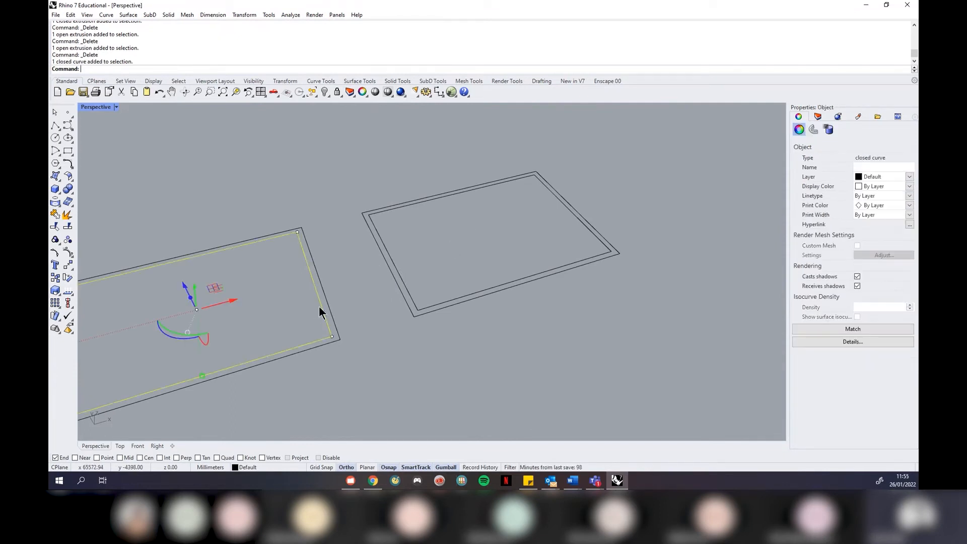
pyautogui.click(129, 15)
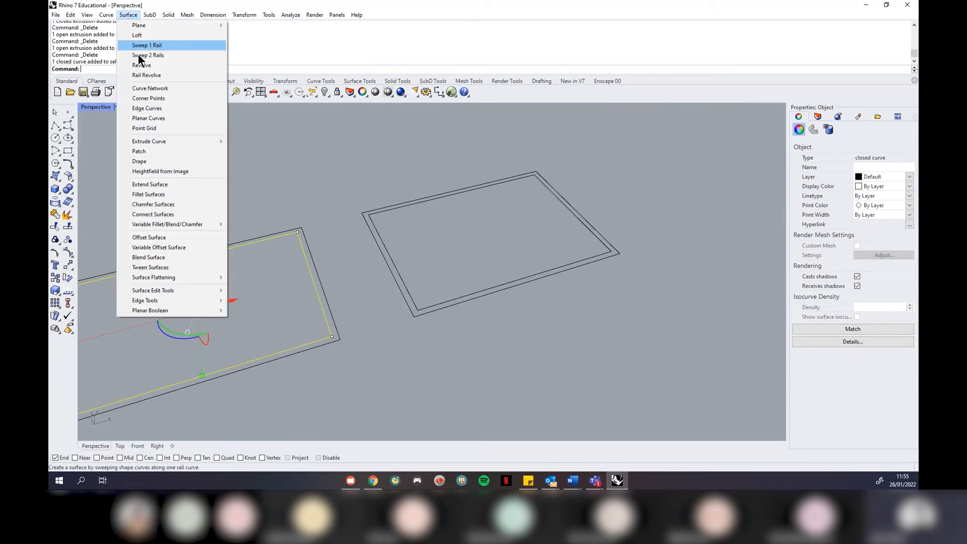
pyautogui.click(237, 140)
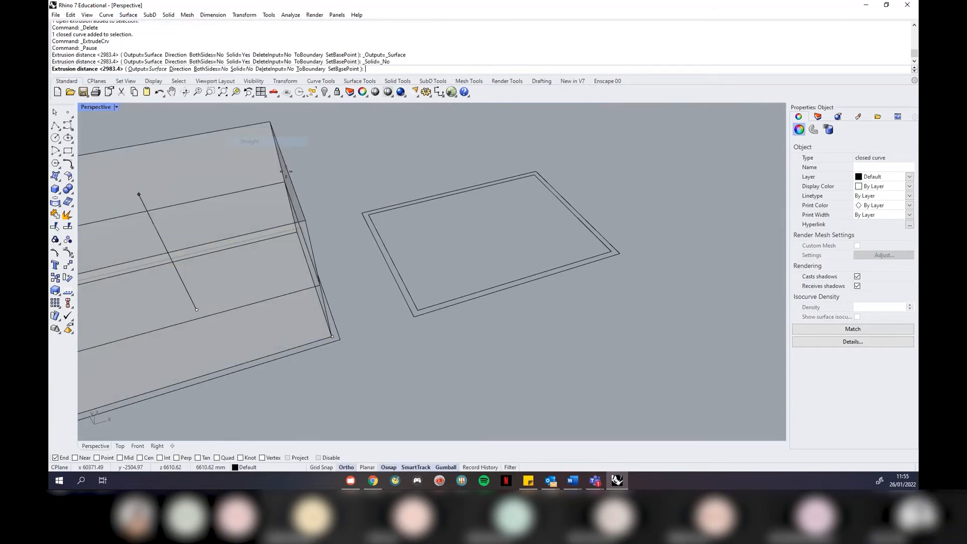
pyautogui.click(331, 247)
pyautogui.click(337, 229)
pyautogui.moveTo(340, 229); pyautogui.dragTo(277, 195, button='right')
pyautogui.moveTo(337, 228); pyautogui.dragTo(388, 248, button='right')
# Extrude the right rectangle's curve straight into a capped solid block
pyautogui.click(384, 249)
pyautogui.click(409, 273)
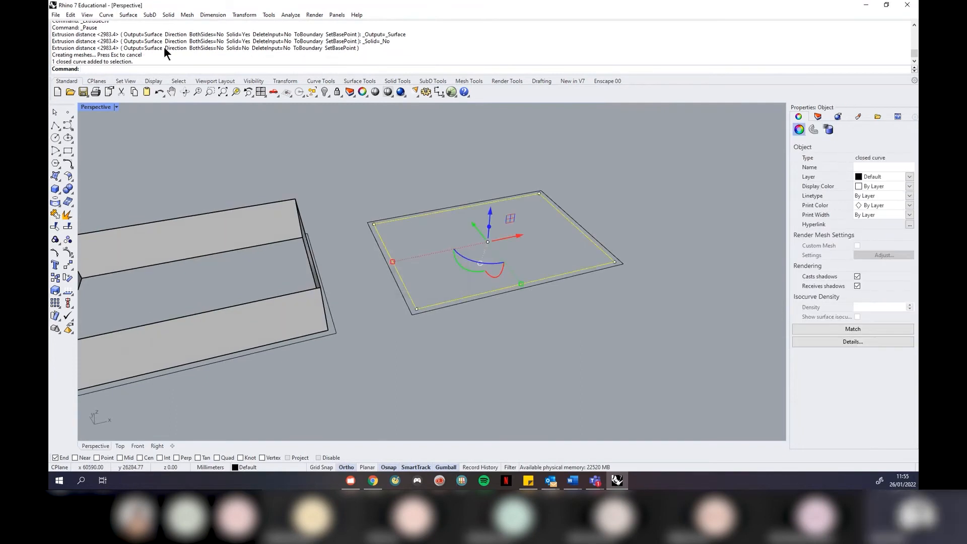
pyautogui.click(169, 15)
pyautogui.moveTo(259, 175)
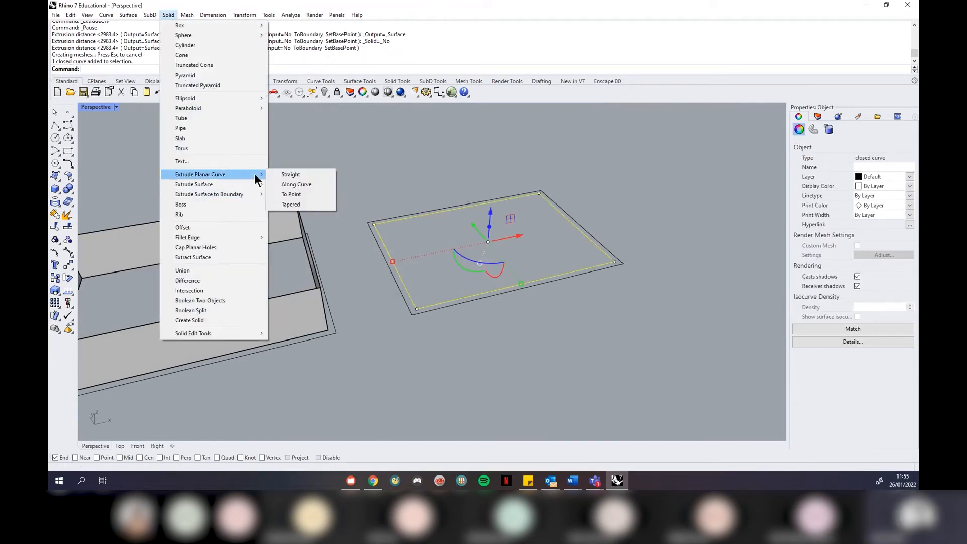
pyautogui.click(290, 175)
pyautogui.click(363, 170)
pyautogui.moveTo(364, 171)
pyautogui.mouseDown(button='right')
pyautogui.moveTo(405, 224)
pyautogui.moveTo(503, 230)
pyautogui.mouseUp(button='right')
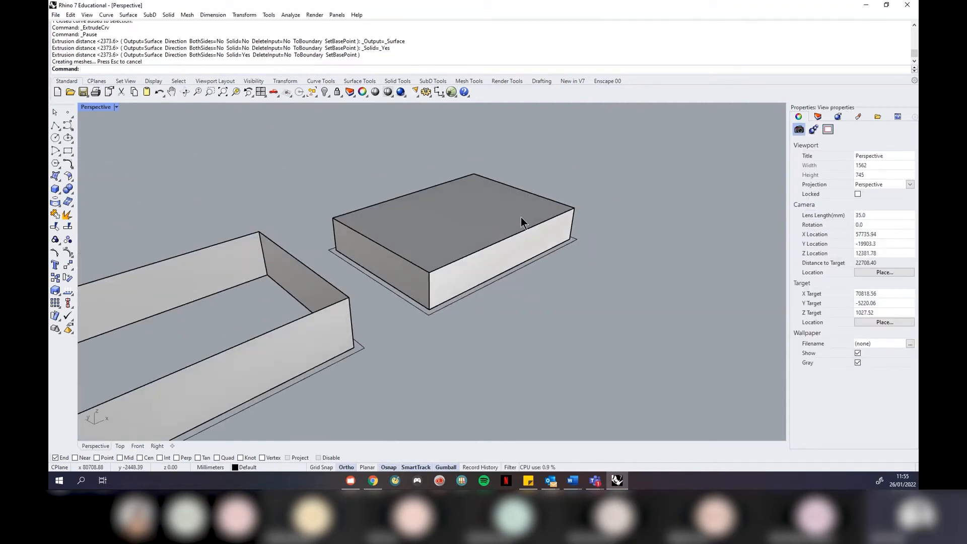
# Delete the solid block and the open extruded walls
pyautogui.click(497, 224)
pyautogui.press('Delete')
pyautogui.click(253, 255)
pyautogui.press('Delete')
pyautogui.moveTo(508, 219); pyautogui.dragTo(394, 281, button='right')
pyautogui.scroll(4, 375, 308)
pyautogui.moveTo(488, 316); pyautogui.dragTo(475, 348, button='right')
# Extrude both stepped floor-plan outlines straight up into 5000 mm solid walls
pyautogui.moveTo(520, 322); pyautogui.dragTo(462, 301)
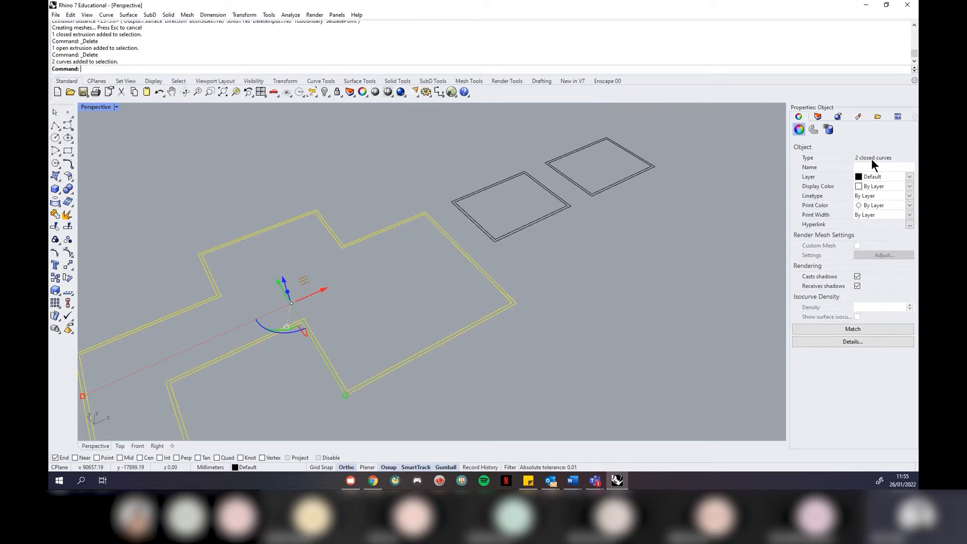
pyautogui.click(167, 14)
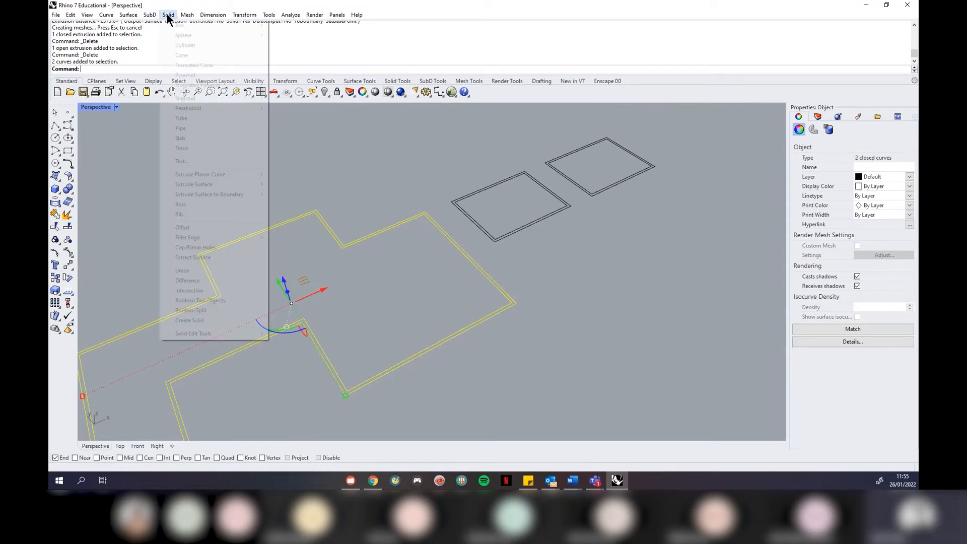
pyautogui.moveTo(225, 175)
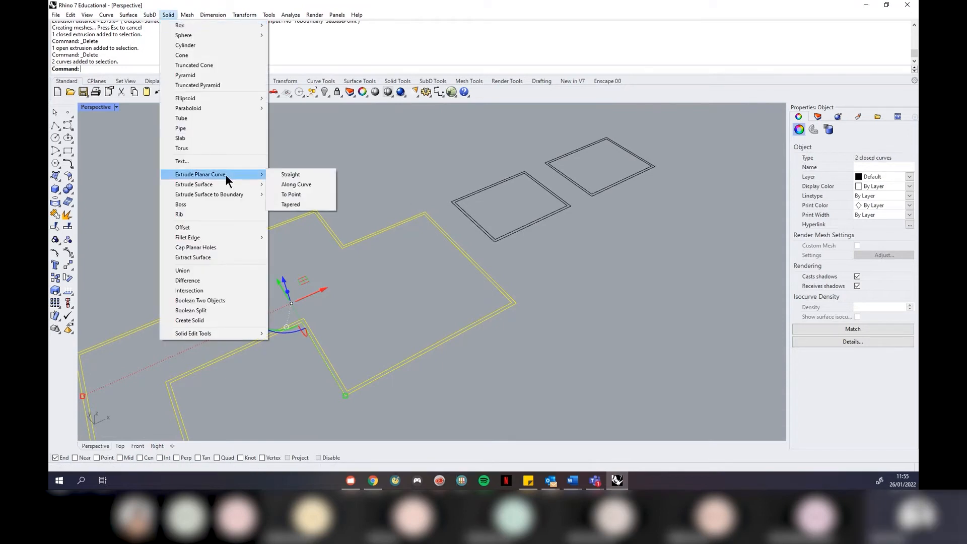
pyautogui.click(282, 174)
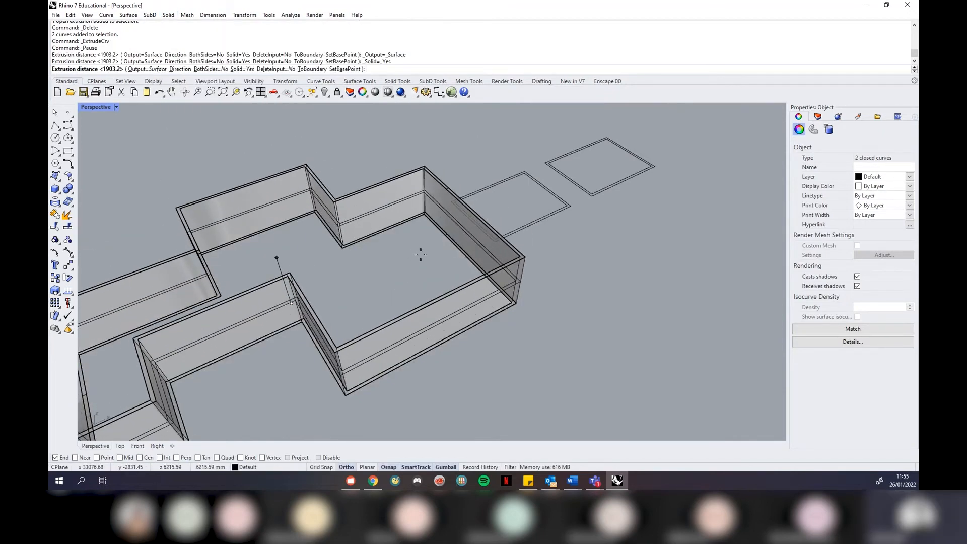
pyautogui.write('5000')
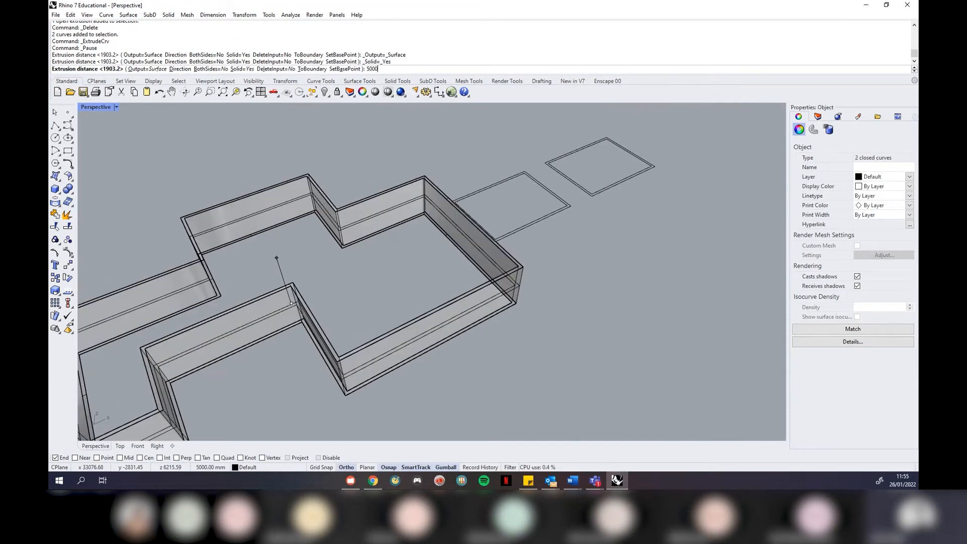
pyautogui.press('Return')
pyautogui.scroll(-7, 591, 262)
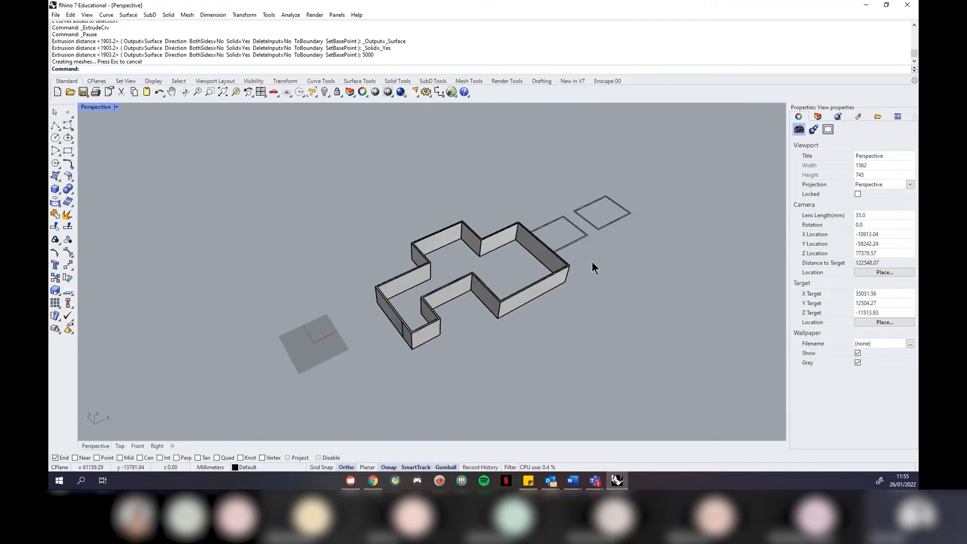
pyautogui.moveTo(485, 287); pyautogui.dragTo(445, 206, button='right')
pyautogui.scroll(6, 474, 226)
pyautogui.scroll(-1, 445, 206)
pyautogui.moveTo(555, 250); pyautogui.dragTo(482, 234, button='right')
pyautogui.scroll(-3, 481, 234)
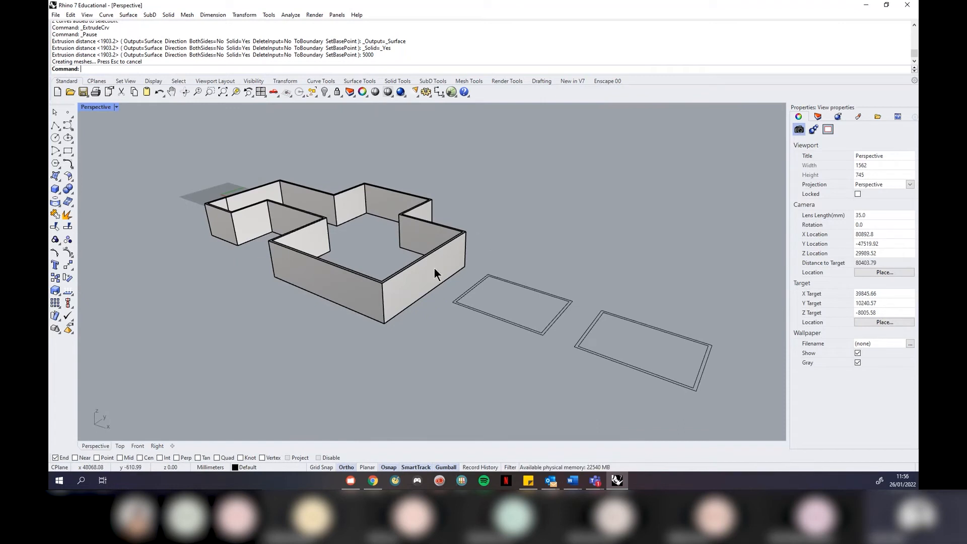
pyautogui.scroll(2, 486, 318)
pyautogui.scroll(2, 489, 316)
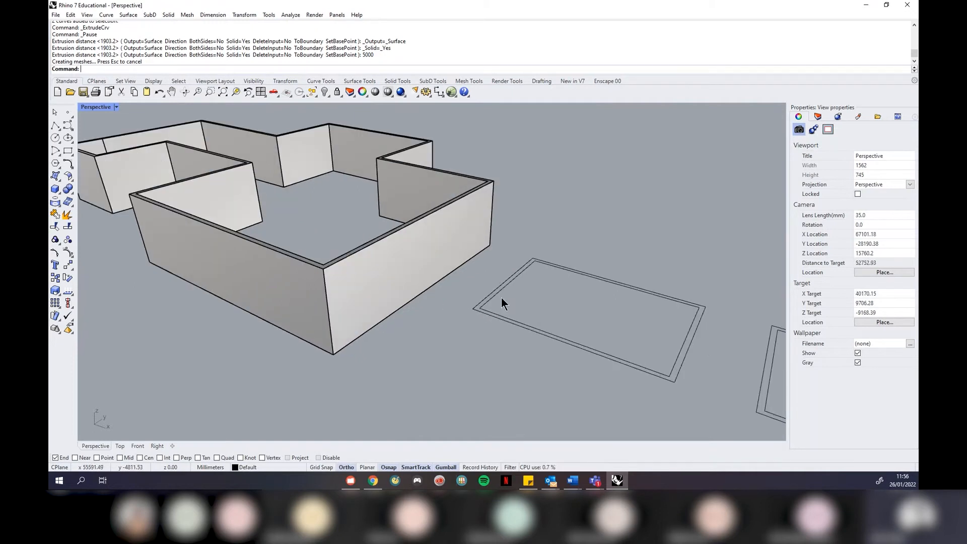
pyautogui.scroll(-4, 500, 297)
pyautogui.moveTo(473, 265); pyautogui.dragTo(424, 273, button='right')
pyautogui.scroll(-2, 423, 272)
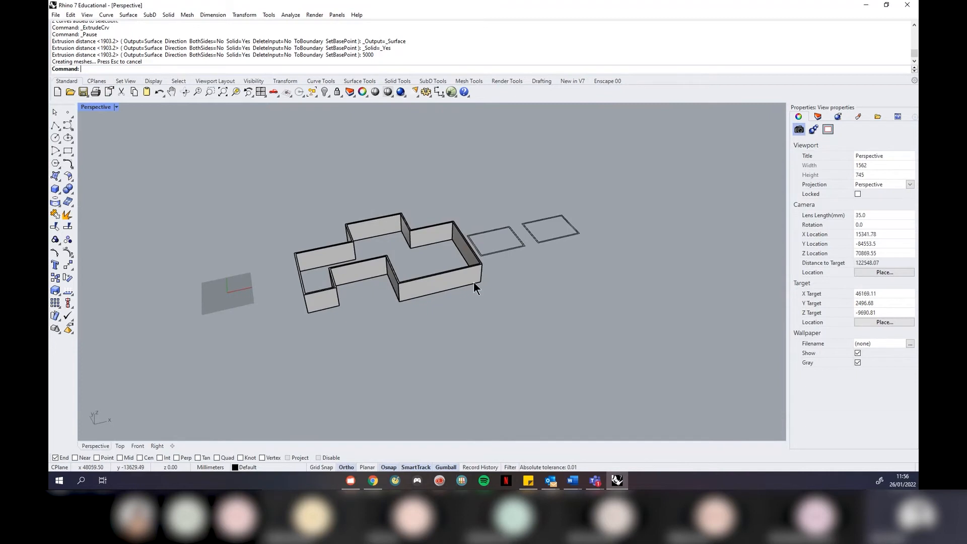
pyautogui.scroll(4, 503, 280)
pyautogui.moveTo(506, 280); pyautogui.dragTo(562, 243, button='right')
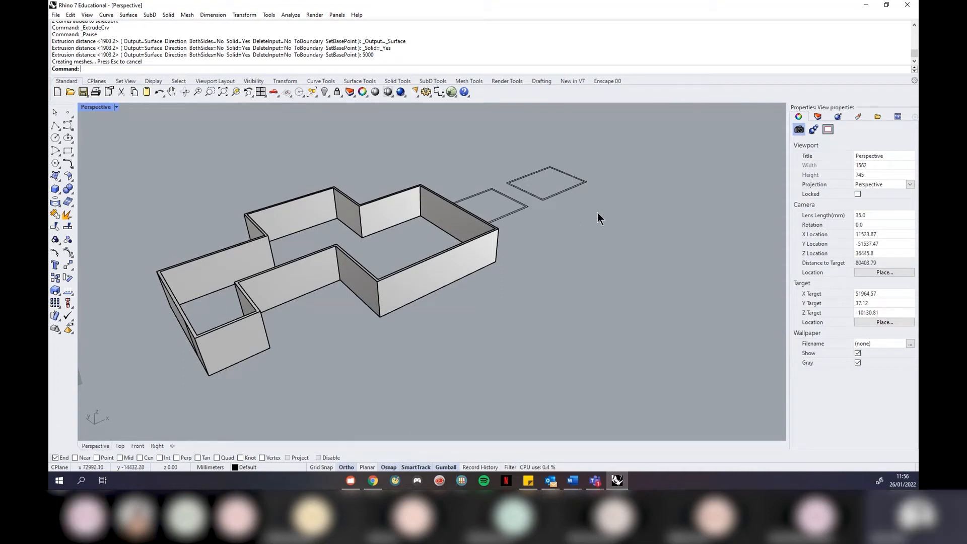
pyautogui.moveTo(571, 249); pyautogui.dragTo(434, 201, button='right')
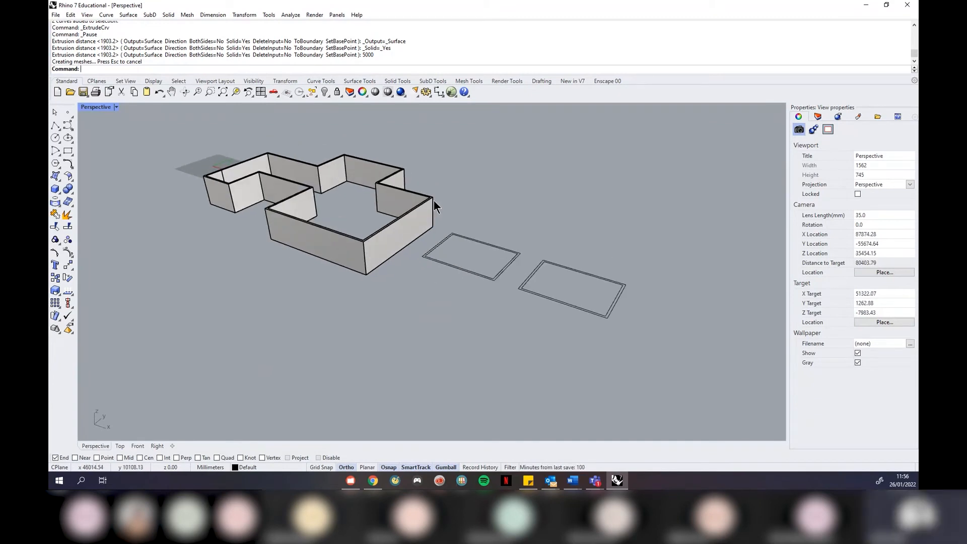
pyautogui.moveTo(433, 200); pyautogui.dragTo(493, 172, button='right')
pyautogui.scroll(4, 432, 222)
pyautogui.scroll(-2, 434, 219)
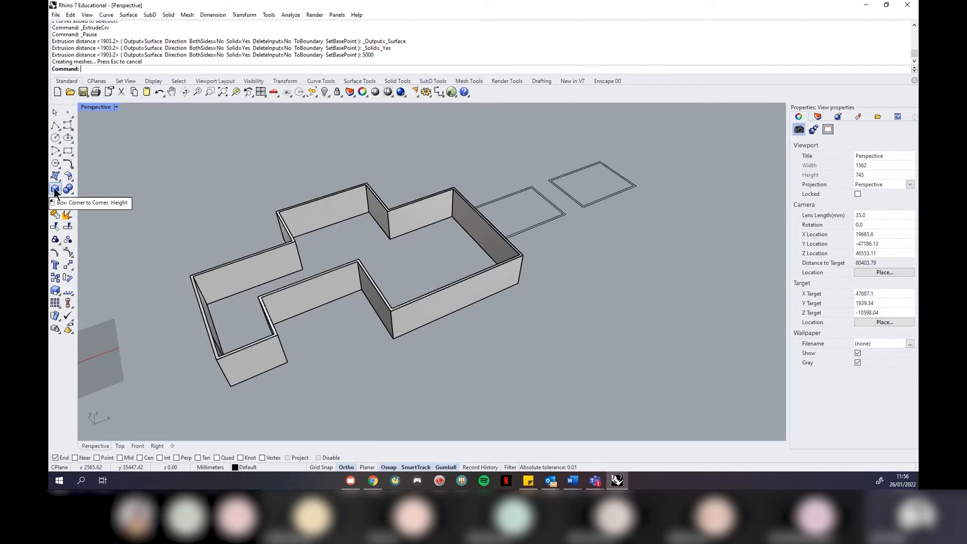
pyautogui.moveTo(383, 195); pyautogui.dragTo(403, 301, button='right')
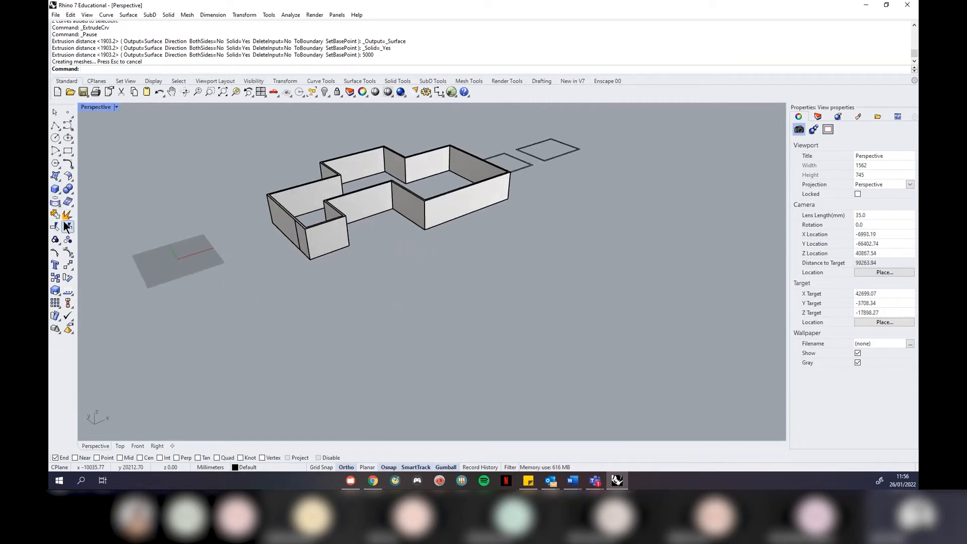
# Draw a corner-to-corner box with height in front of the stepped walls
pyautogui.click(56, 189)
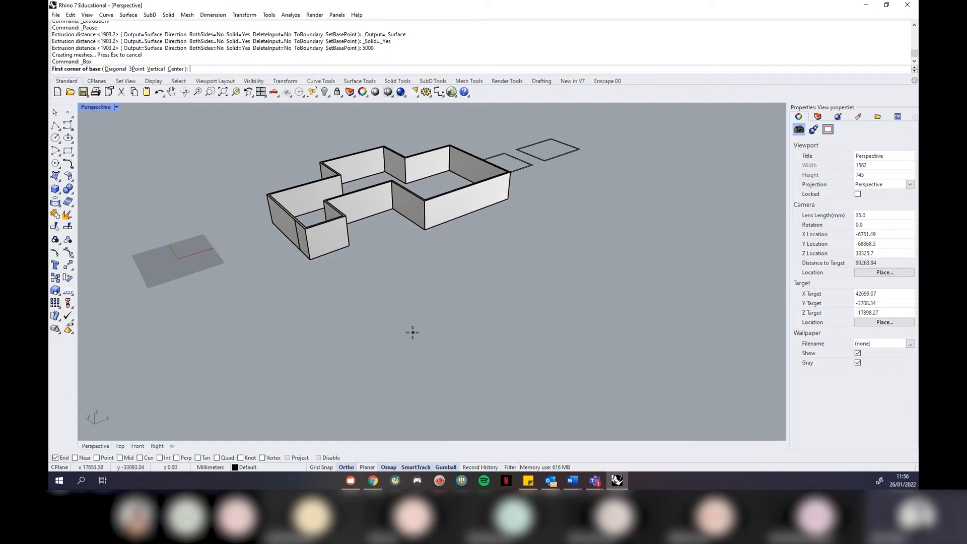
pyautogui.click(403, 316)
pyautogui.click(479, 323)
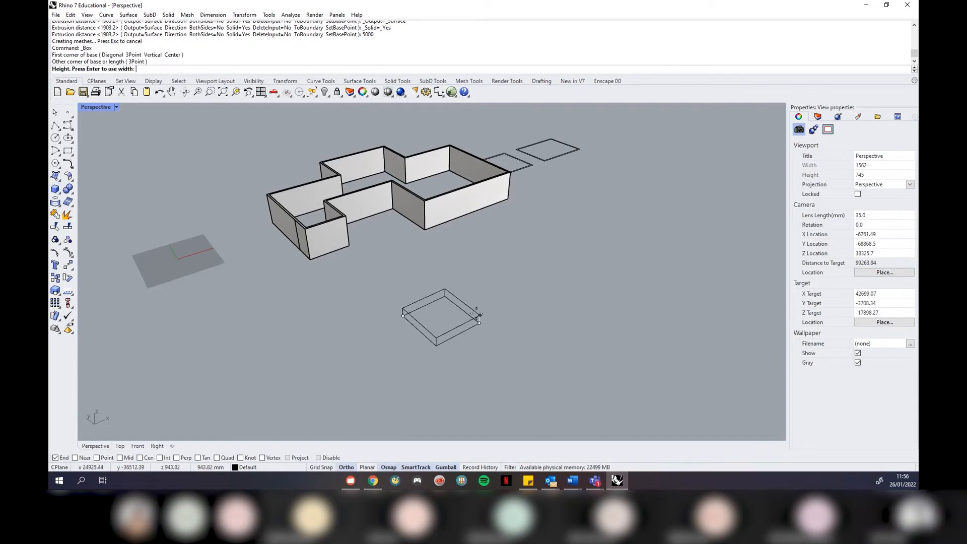
pyautogui.click(480, 288)
pyautogui.scroll(2, 460, 309)
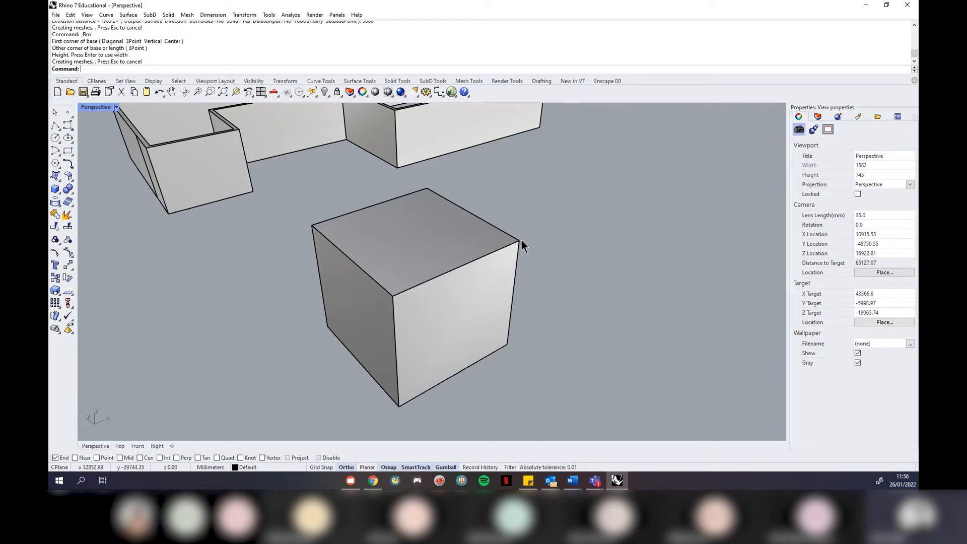
pyautogui.click(57, 191)
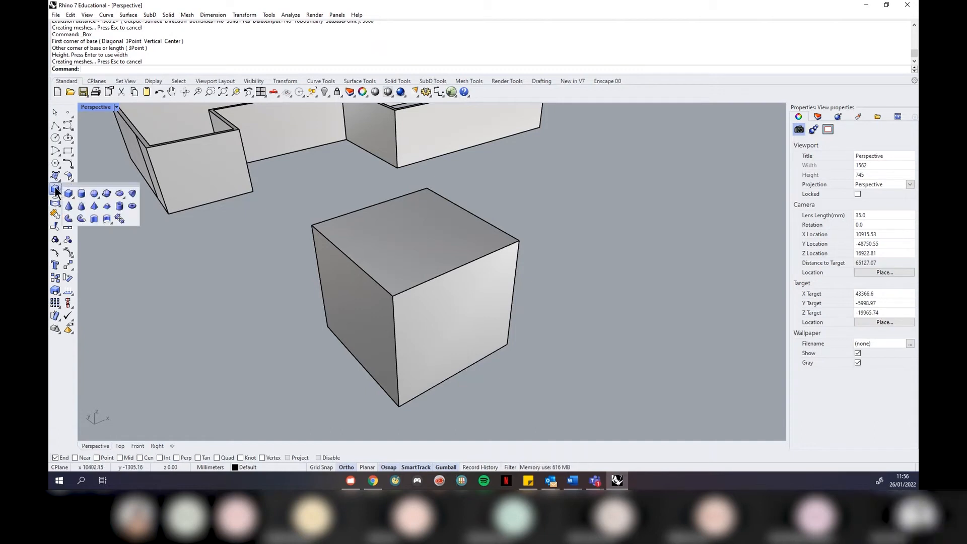
# Draw a sphere centred on the cube's top corner
pyautogui.click(94, 194)
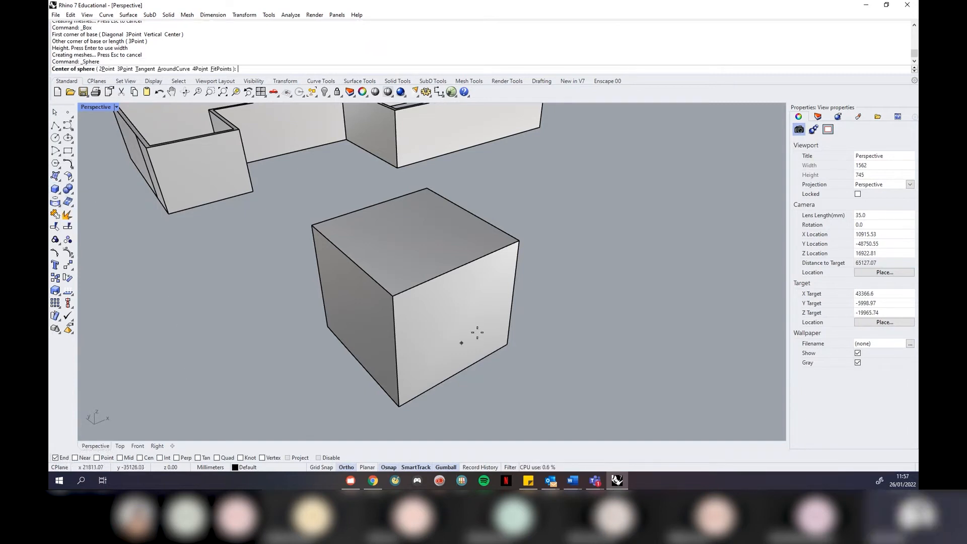
pyautogui.click(517, 238)
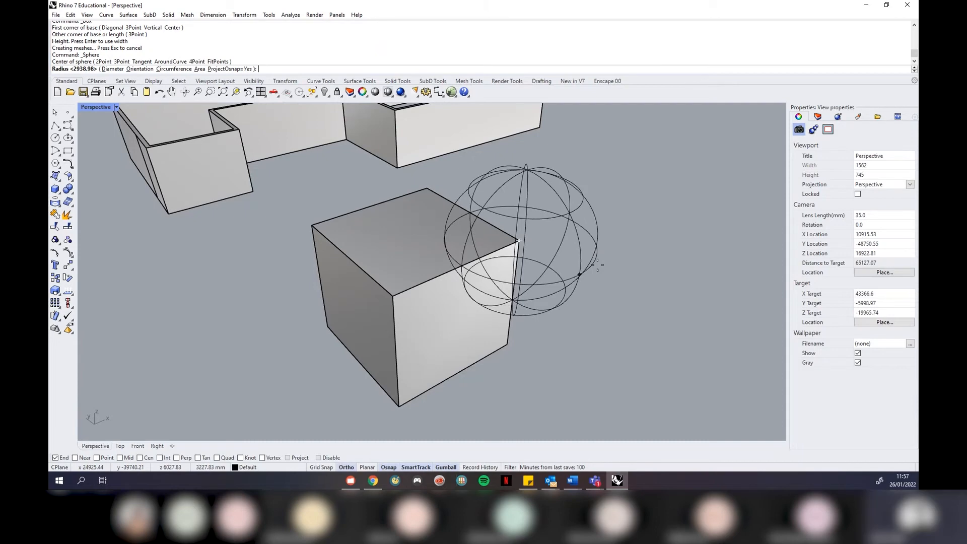
pyautogui.click(600, 262)
pyautogui.moveTo(535, 363)
pyautogui.mouseDown(button='right')
pyautogui.moveTo(542, 360)
pyautogui.moveTo(528, 367)
pyautogui.mouseUp(button='right')
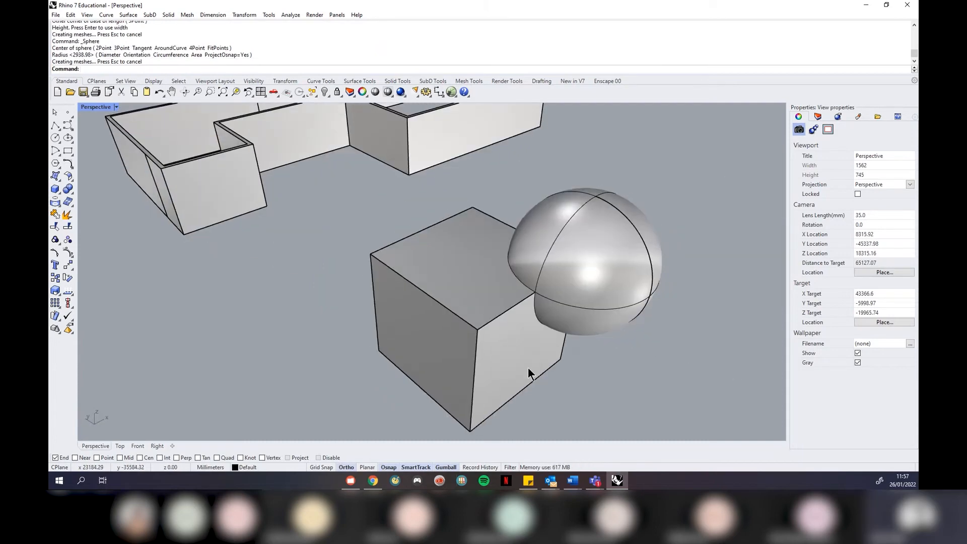
# Zoom to the cube and sphere with ZSA, then orbit to look down on them
pyautogui.moveTo(650, 390); pyautogui.dragTo(453, 267)
pyautogui.write('ZSA')
pyautogui.press('Return')
pyautogui.press('Escape')
pyautogui.moveTo(259, 249); pyautogui.dragTo(594, 241, button='right')
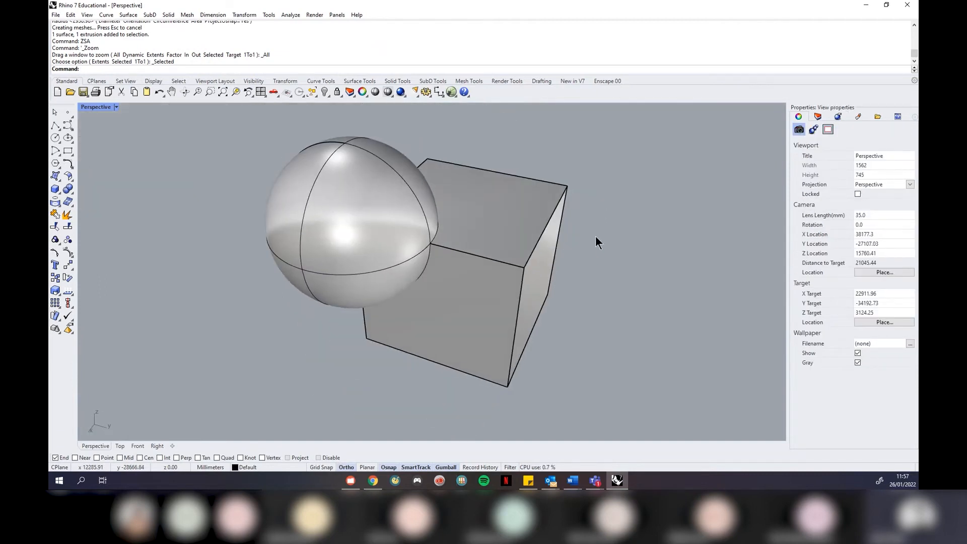
pyautogui.moveTo(627, 284); pyautogui.dragTo(598, 270, button='right')
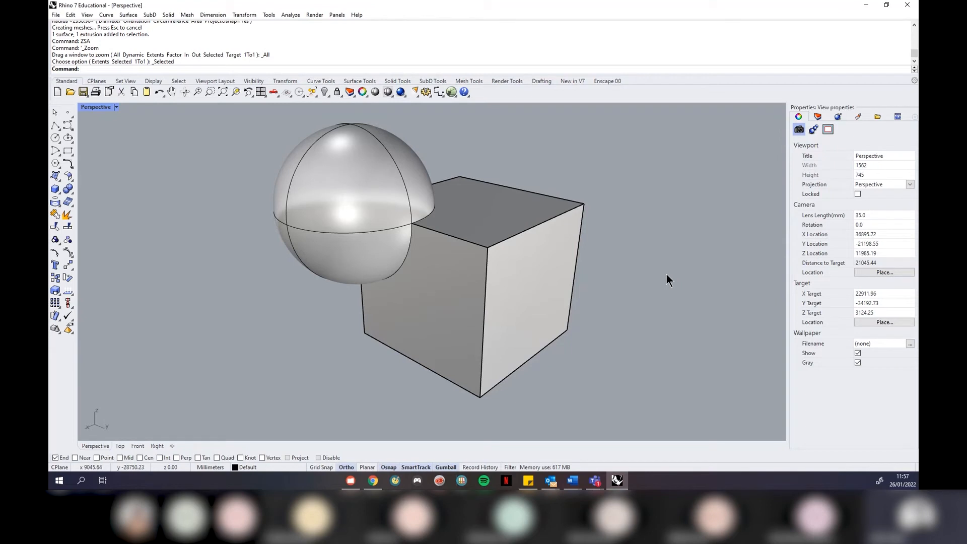
pyautogui.moveTo(655, 261); pyautogui.dragTo(500, 199, button='right')
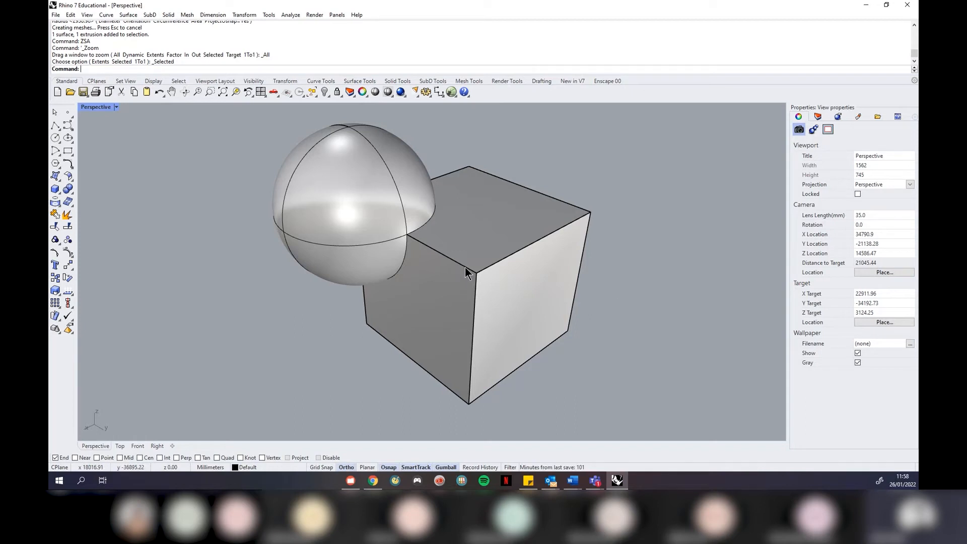
pyautogui.moveTo(595, 214); pyautogui.dragTo(391, 217, button='right')
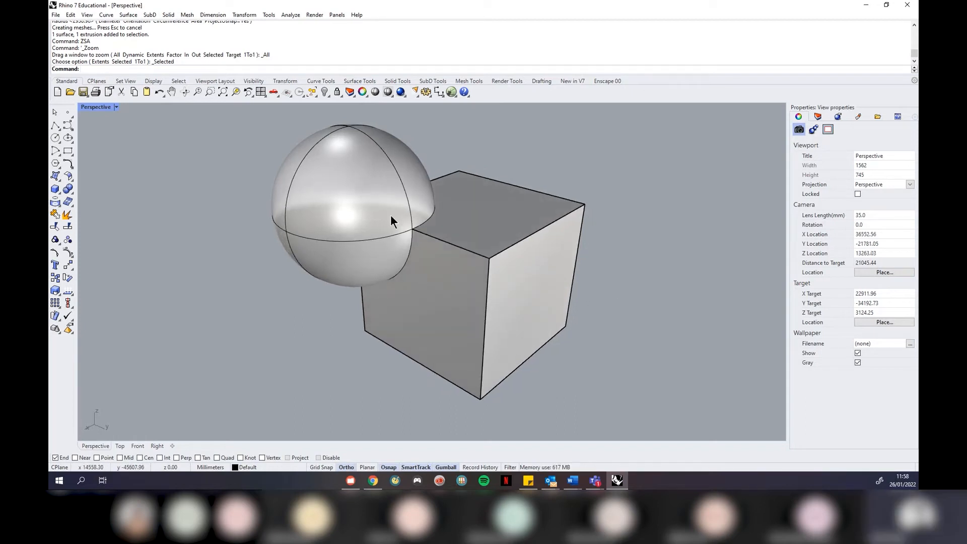
pyautogui.click(358, 184)
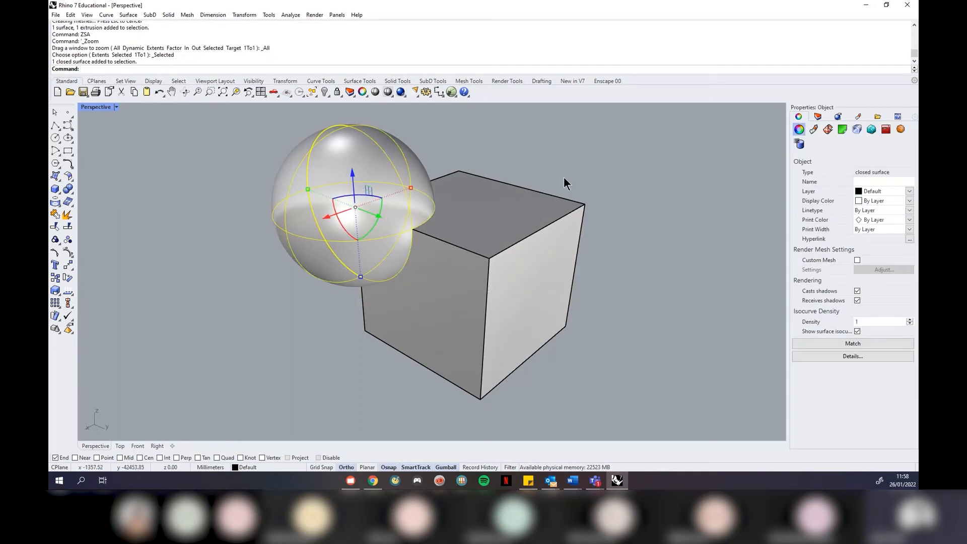
pyautogui.click(704, 223)
pyautogui.click(508, 207)
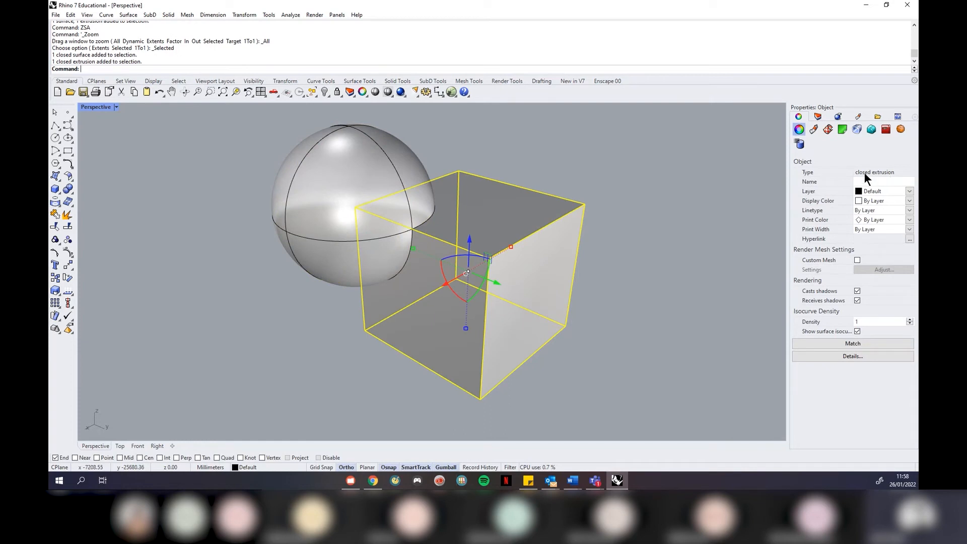
pyautogui.click(625, 235)
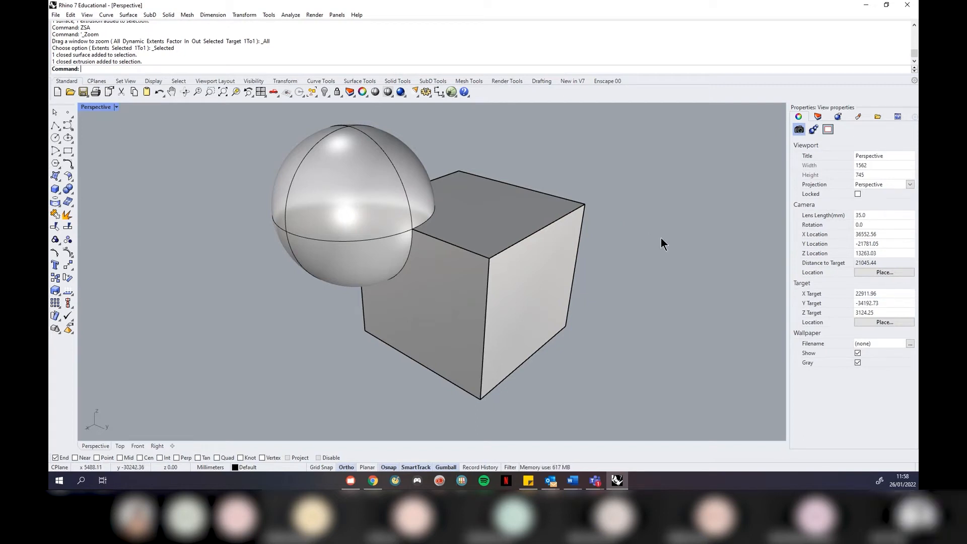
pyautogui.click(362, 222)
pyautogui.click(496, 234)
pyautogui.click(619, 282)
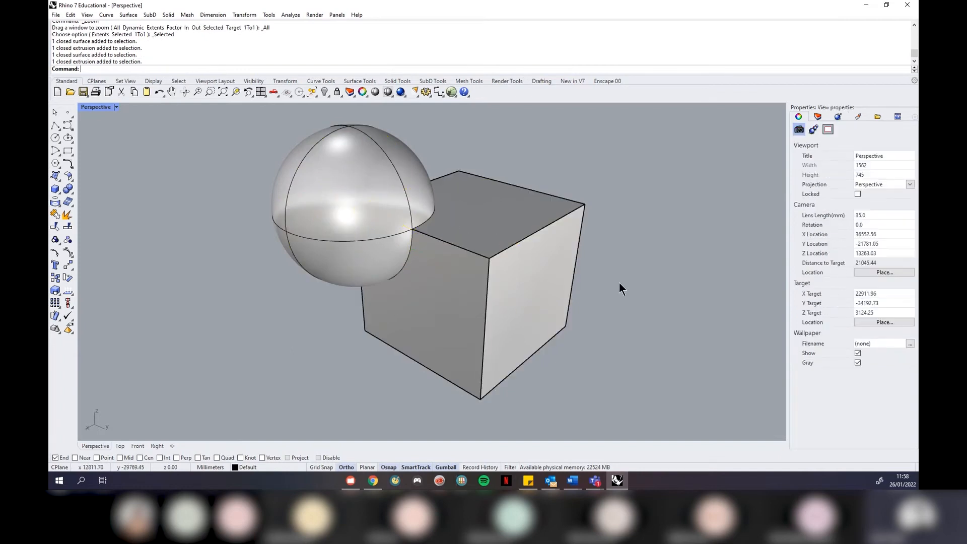
pyautogui.click(169, 16)
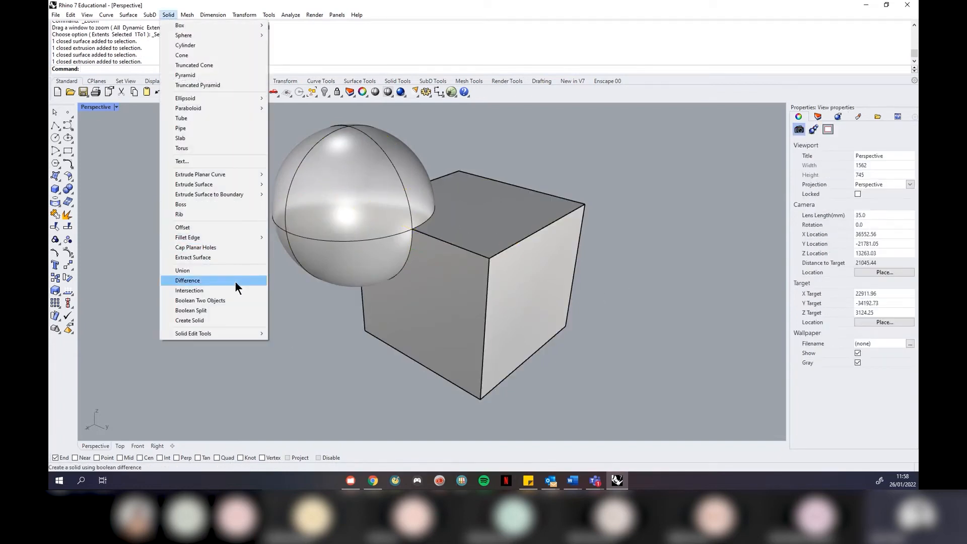
pyautogui.click(578, 164)
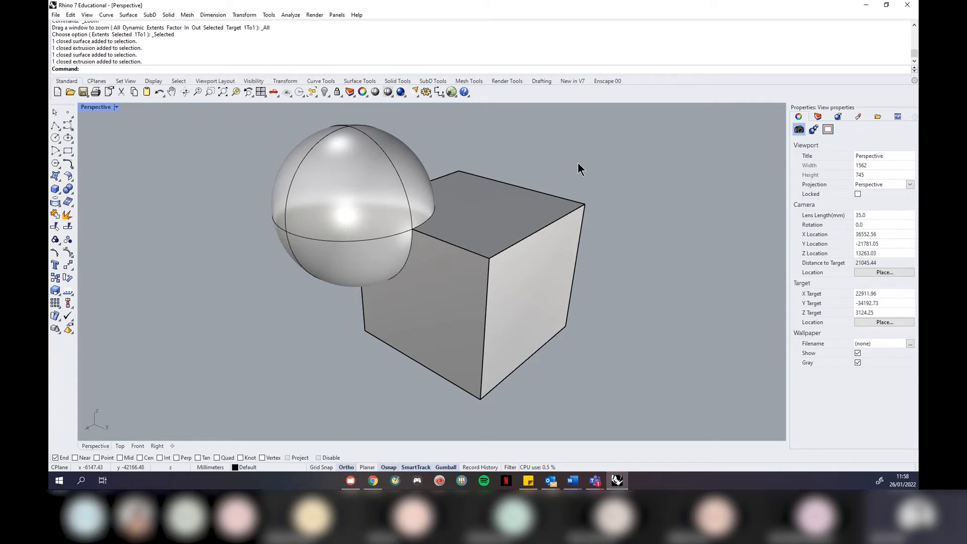
pyautogui.click(129, 16)
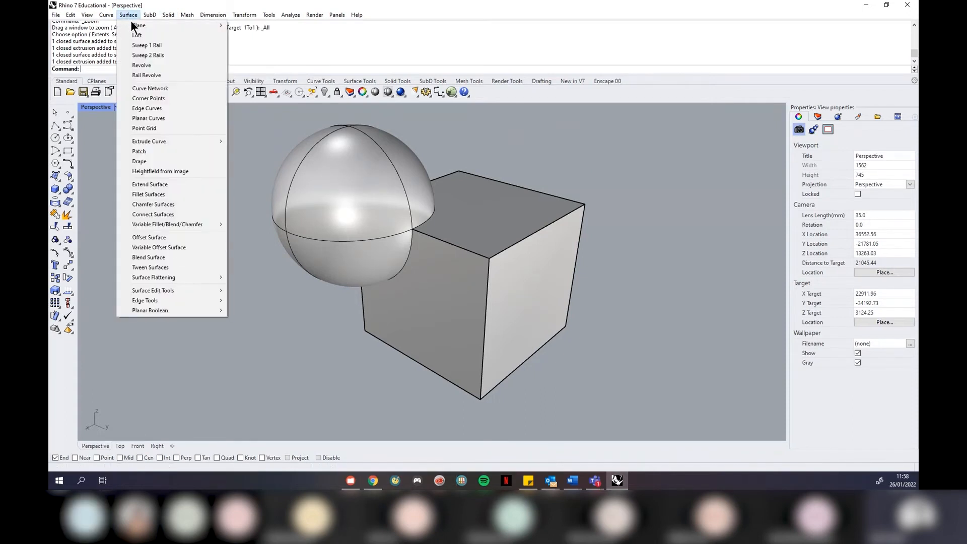
pyautogui.click(574, 173)
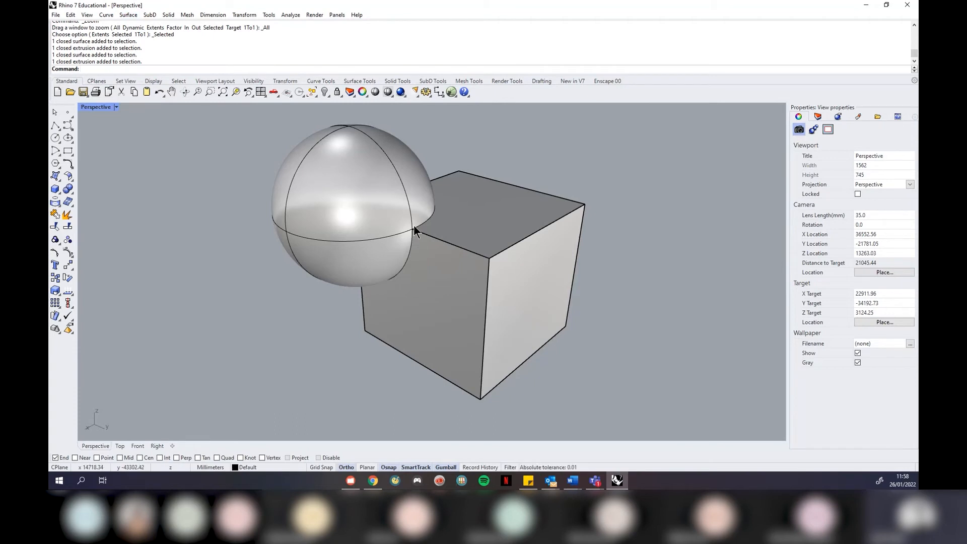
pyautogui.click(167, 15)
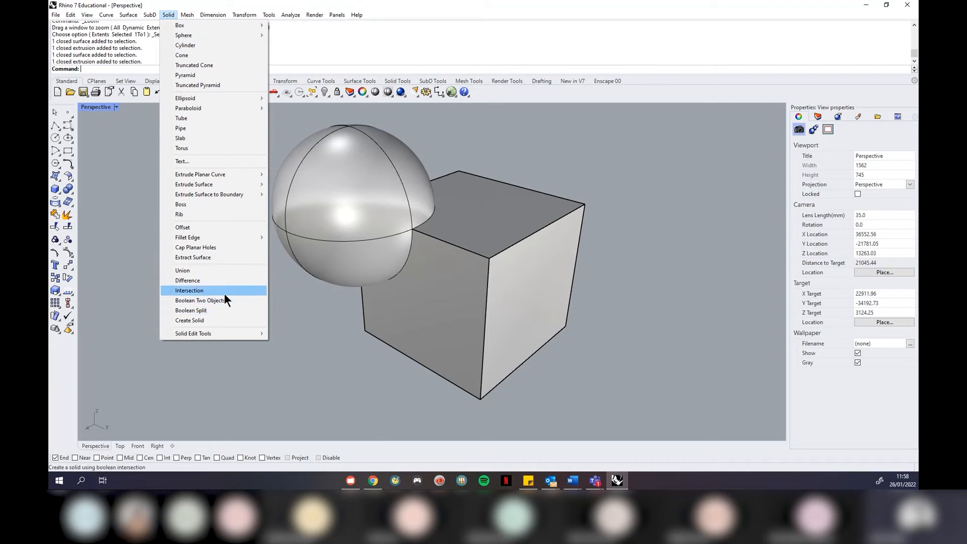
pyautogui.click(318, 333)
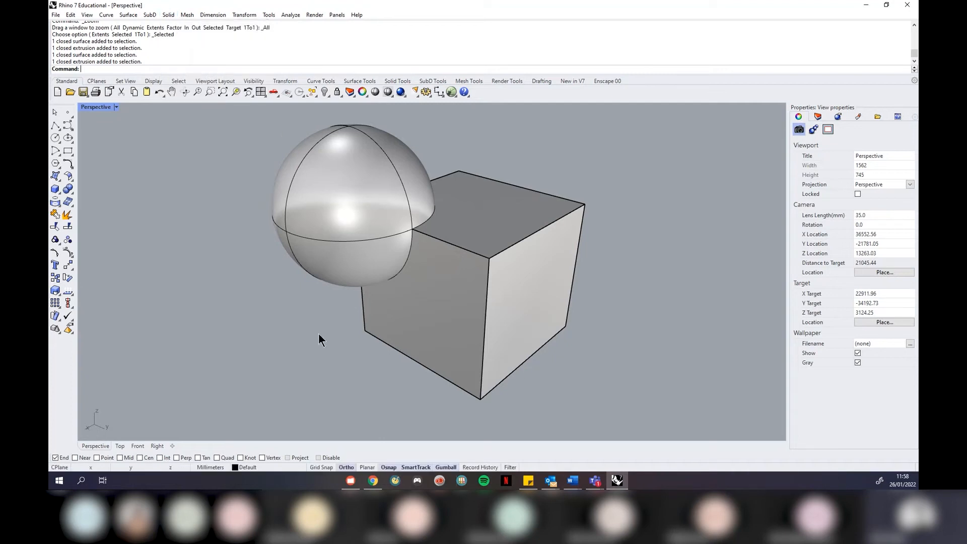
pyautogui.moveTo(323, 335); pyautogui.dragTo(316, 328, button='right')
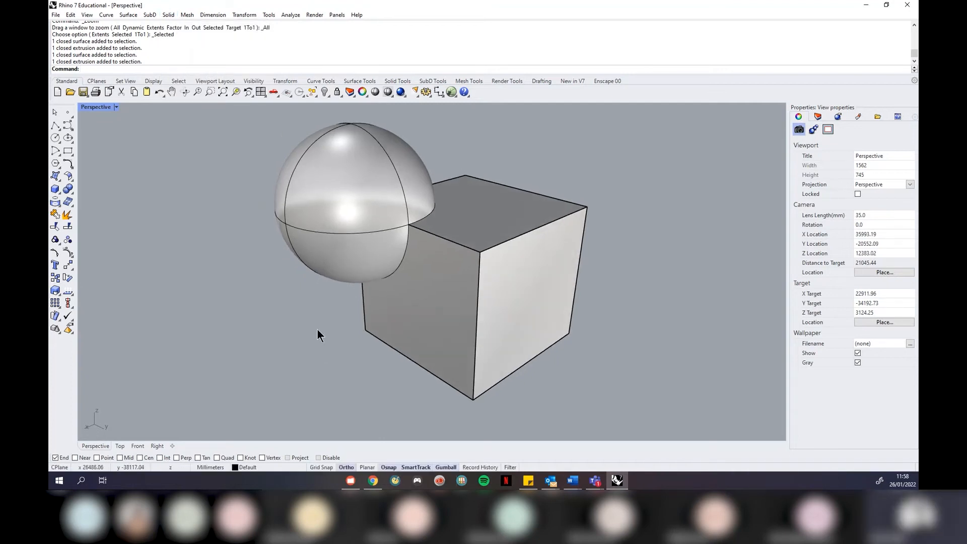
pyautogui.moveTo(542, 316); pyautogui.dragTo(422, 290, button='right')
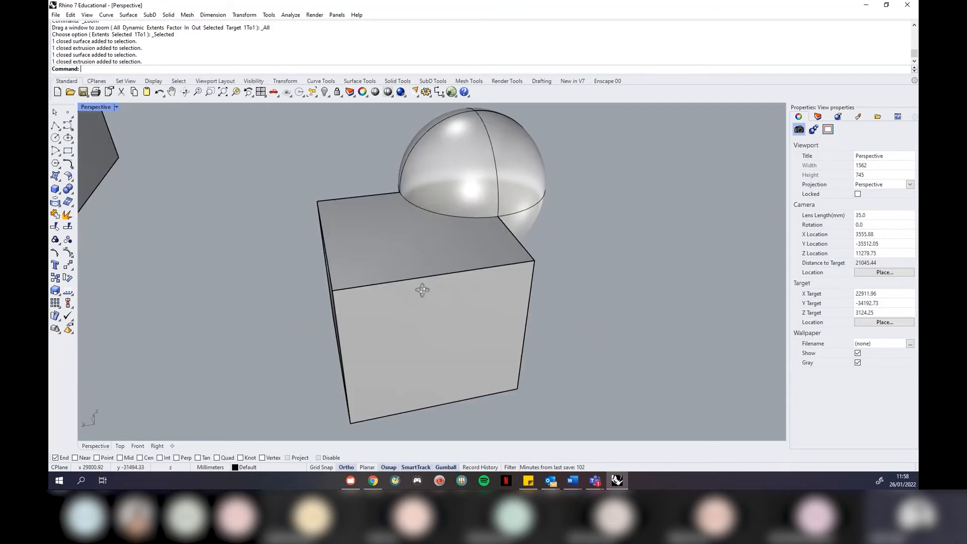
# Switch the Perspective viewport to Ghosted display
pyautogui.click(116, 107)
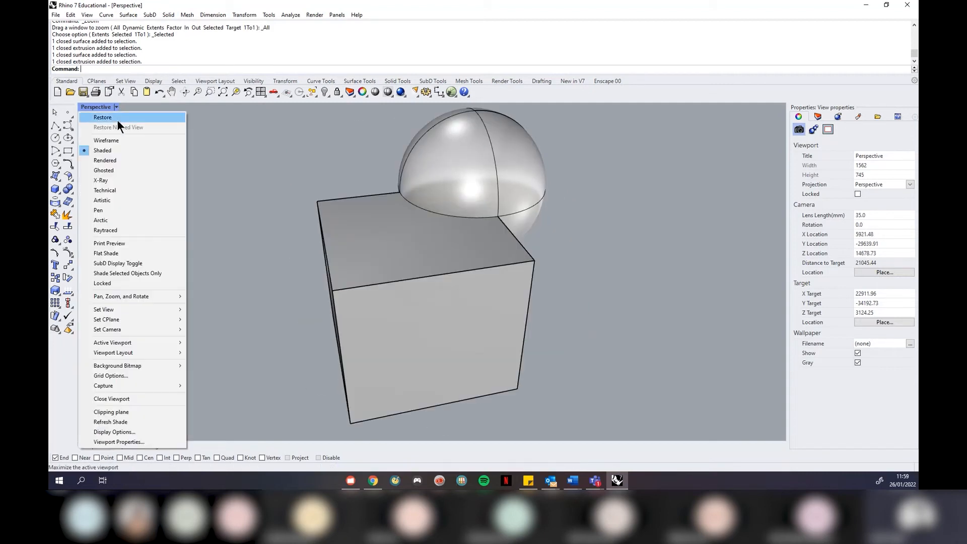
pyautogui.click(118, 172)
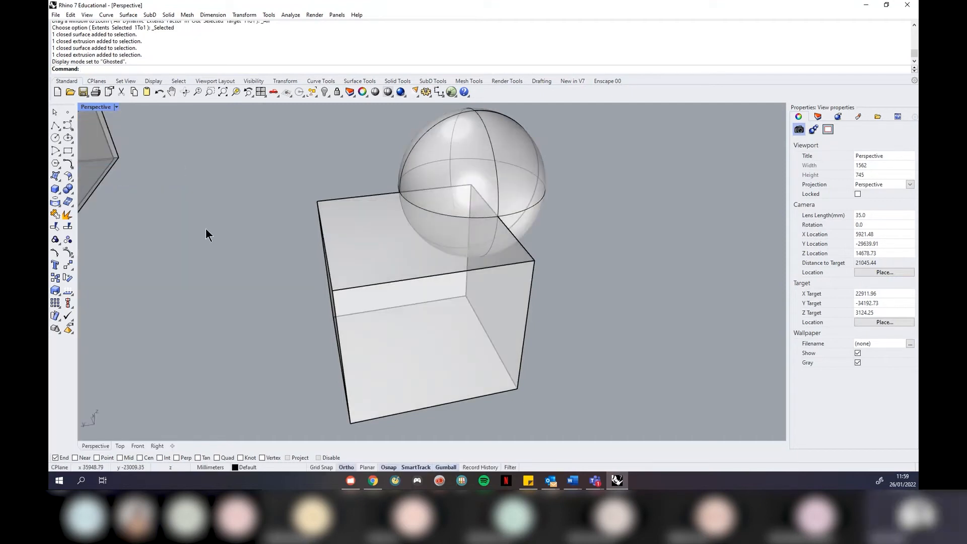
pyautogui.moveTo(633, 328); pyautogui.dragTo(571, 319, button='right')
pyautogui.scroll(2, 478, 222)
pyautogui.moveTo(478, 222); pyautogui.dragTo(564, 238, button='right')
# Orbit and zoom around the see-through box and sphere
pyautogui.click(346, 185)
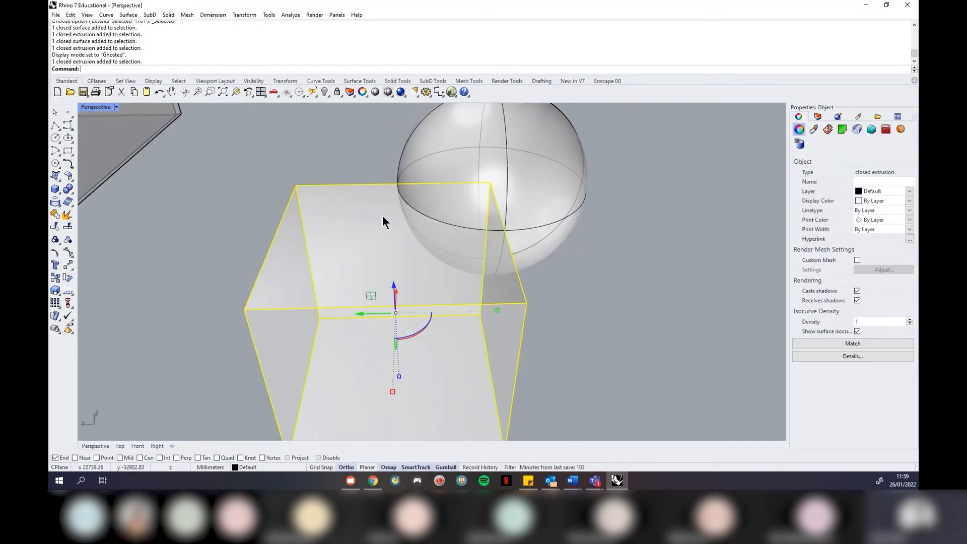
pyautogui.click(650, 264)
pyautogui.moveTo(650, 264); pyautogui.dragTo(677, 238, button='right')
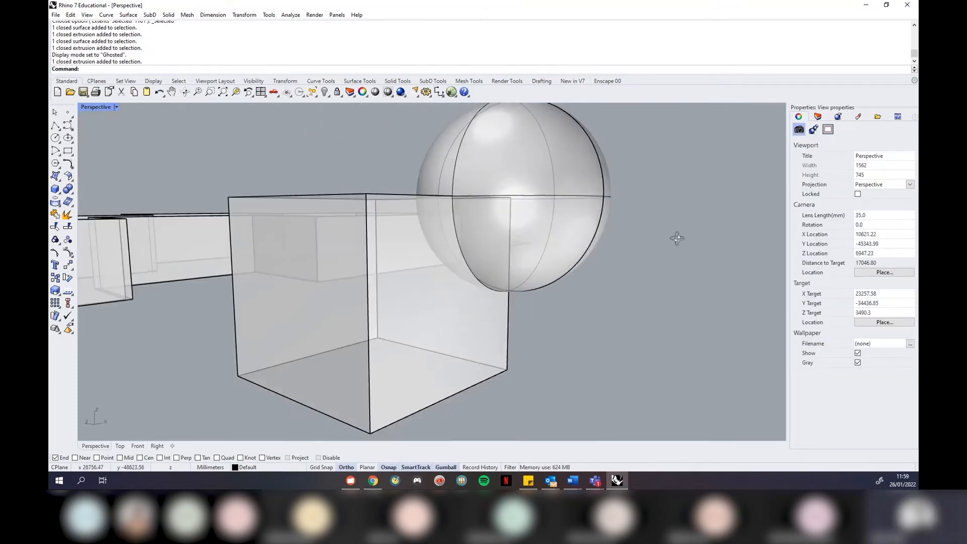
pyautogui.moveTo(446, 259); pyautogui.dragTo(591, 305, button='right')
pyautogui.scroll(-6, 590, 301)
pyautogui.moveTo(588, 269); pyautogui.dragTo(663, 267, button='right')
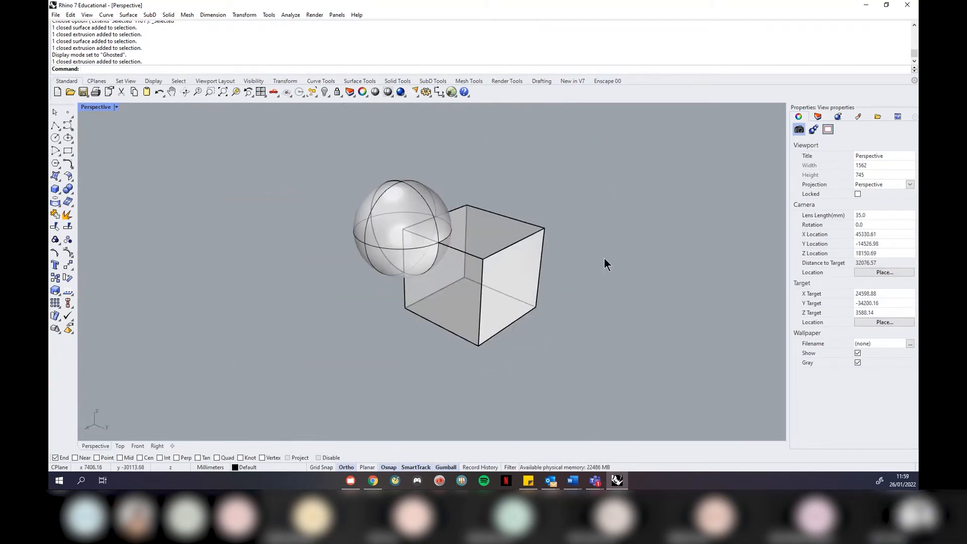
pyautogui.scroll(2, 467, 239)
# Merge the sphere and box into one solid with Boolean Union
pyautogui.click(167, 14)
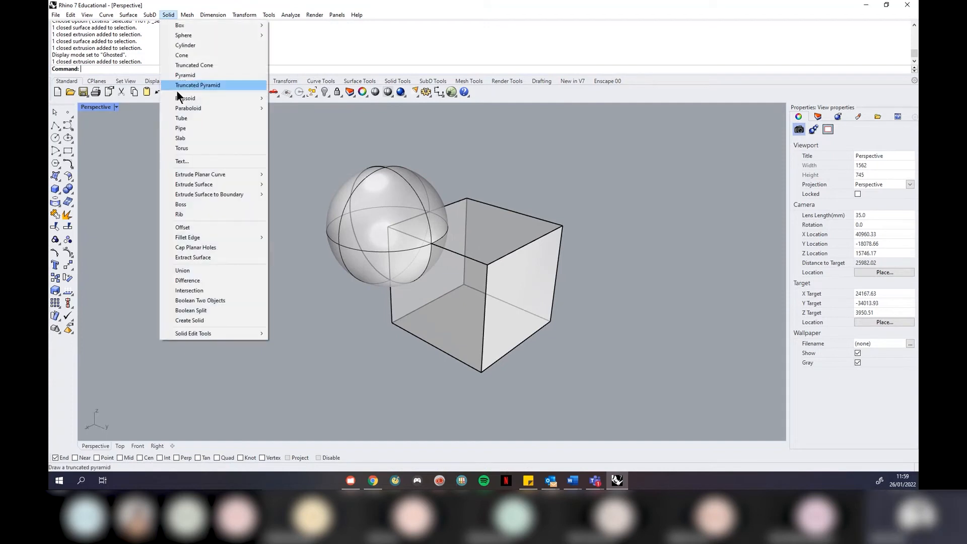
pyautogui.click(217, 270)
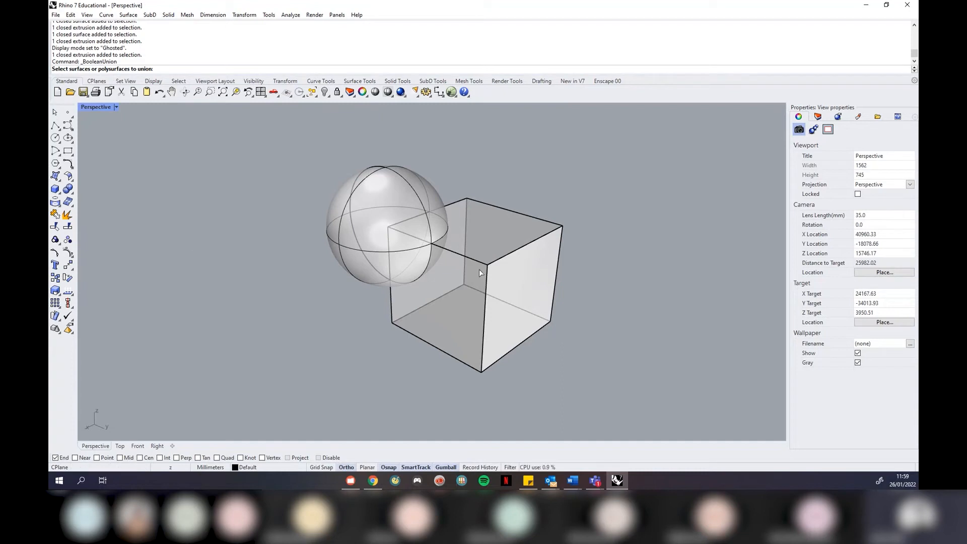
pyautogui.scroll(1, 479, 269)
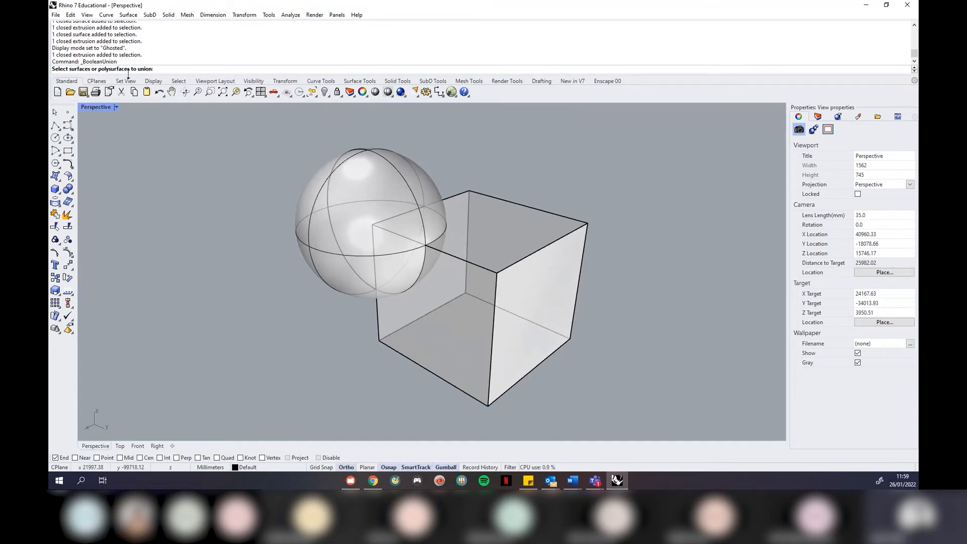
pyautogui.click(383, 164)
pyautogui.click(488, 246)
pyautogui.press('Return')
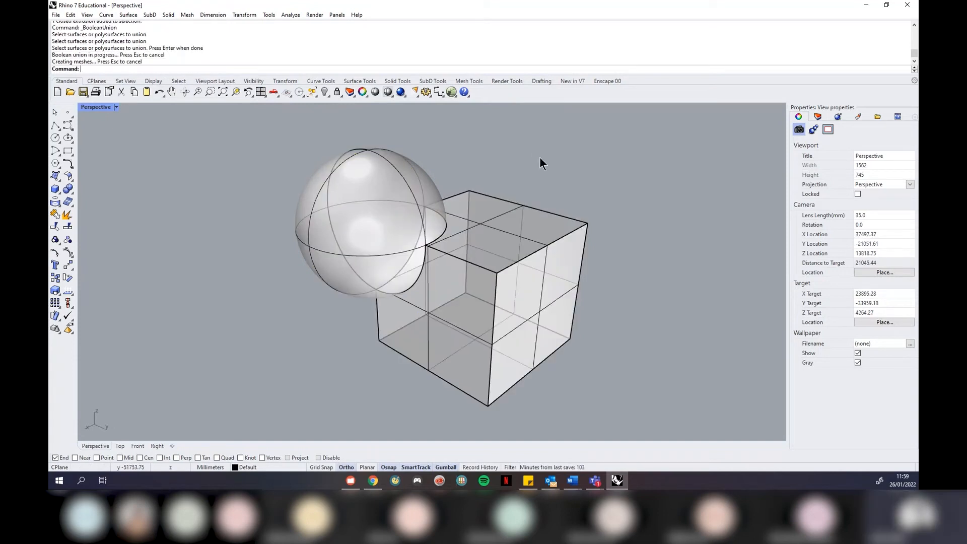
# Orbit around the merged solid and switch the Perspective view to Shaded display
pyautogui.moveTo(561, 247); pyautogui.dragTo(407, 225, button='right')
pyautogui.scroll(5, 418, 228)
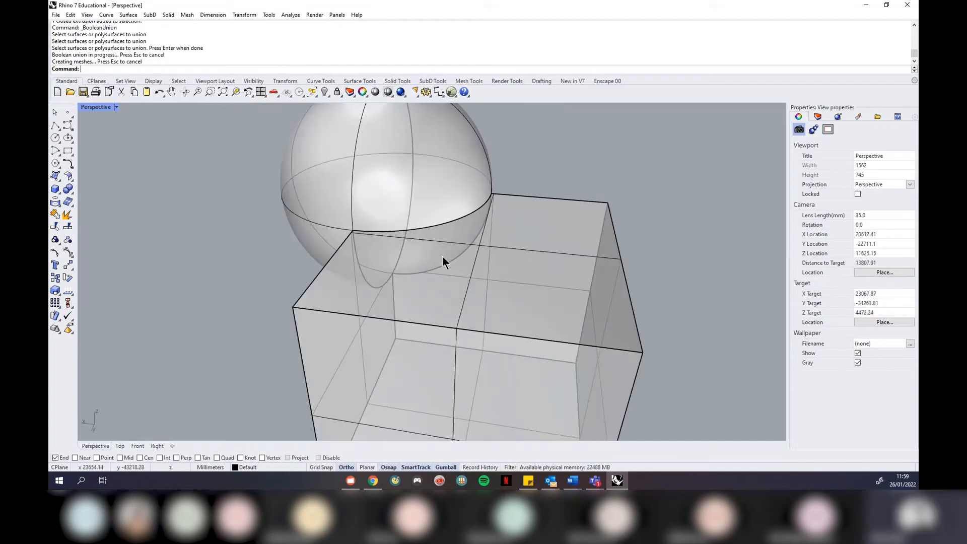
pyautogui.moveTo(491, 249); pyautogui.dragTo(482, 252, button='right')
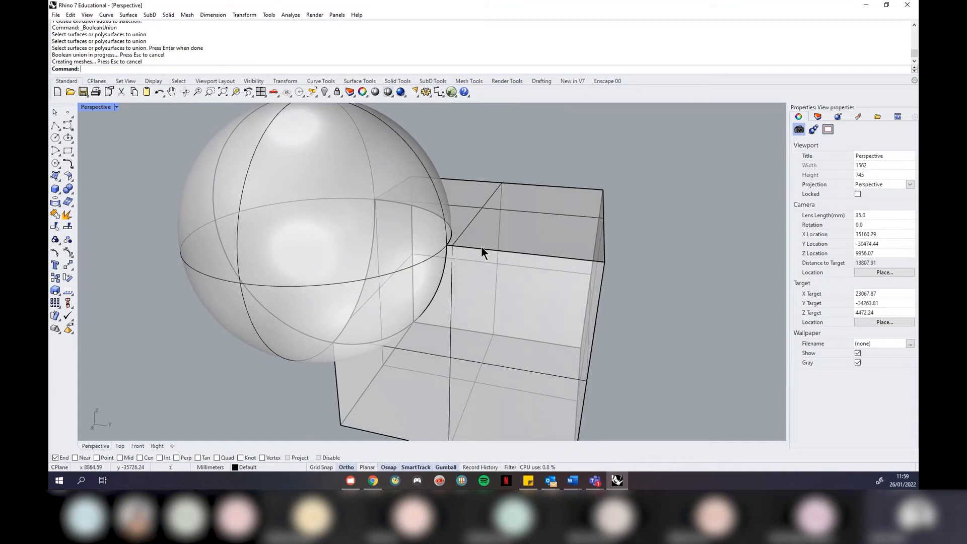
pyautogui.moveTo(499, 268); pyautogui.dragTo(419, 223, button='right')
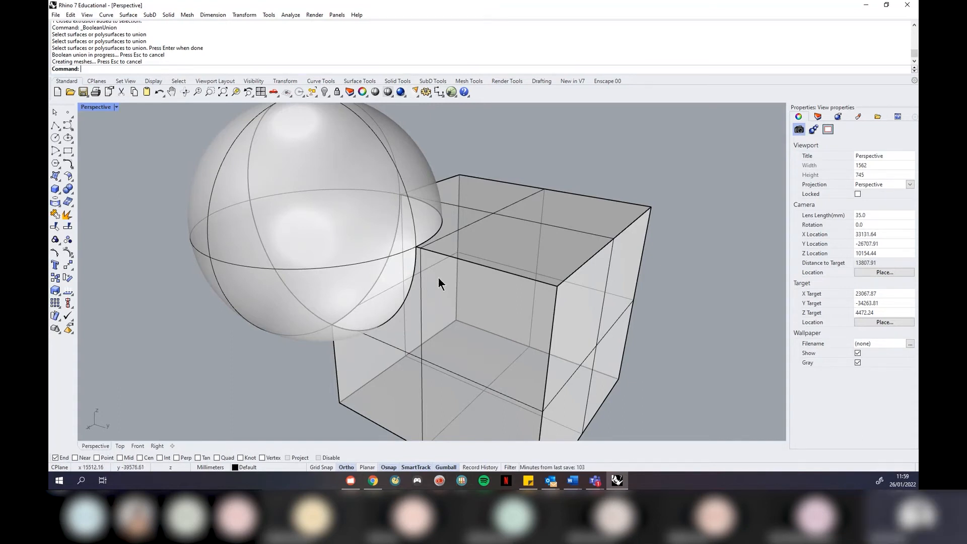
pyautogui.moveTo(438, 278); pyautogui.dragTo(473, 288, button='right')
pyautogui.moveTo(442, 253); pyautogui.dragTo(422, 259, button='right')
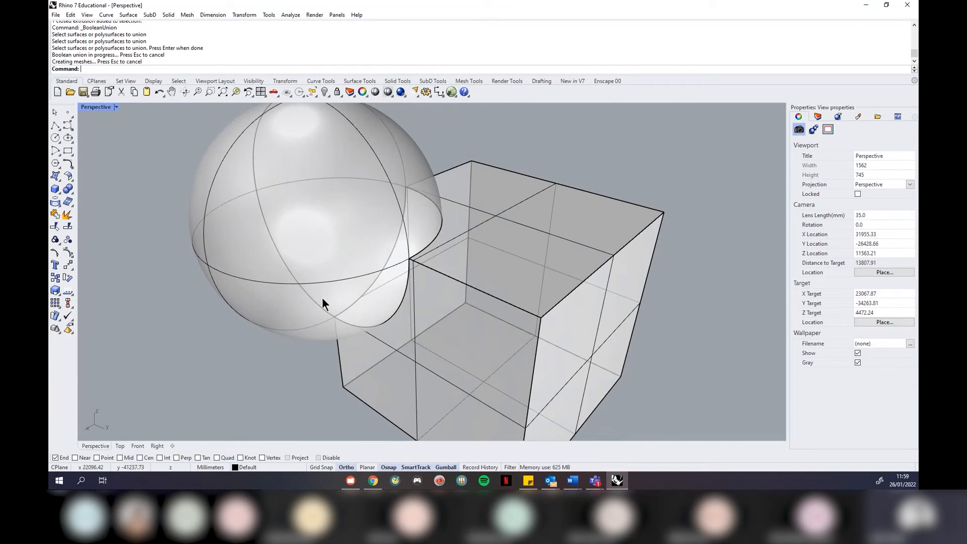
pyautogui.moveTo(479, 310); pyautogui.dragTo(394, 258, button='right')
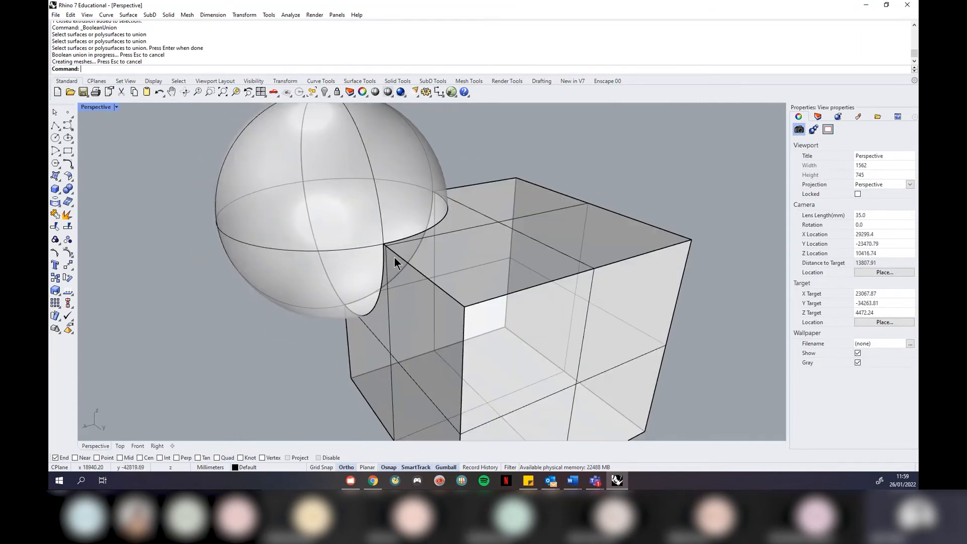
pyautogui.click(117, 108)
pyautogui.click(115, 153)
pyautogui.moveTo(126, 171)
pyautogui.mouseDown(button='right')
pyautogui.moveTo(145, 206)
pyautogui.moveTo(237, 240)
pyautogui.moveTo(519, 255)
pyautogui.moveTo(239, 246)
pyautogui.mouseUp(button='right')
# Set the Perspective view to Ghosted display and undo the union of sphere and box
pyautogui.click(388, 232)
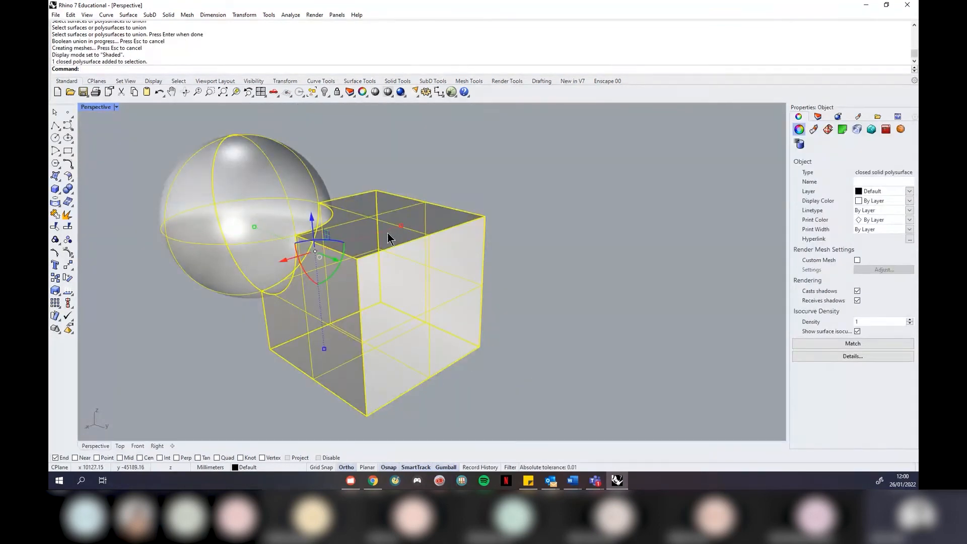
pyautogui.click(600, 213)
pyautogui.moveTo(597, 214); pyautogui.dragTo(456, 240, button='right')
pyautogui.click(597, 187)
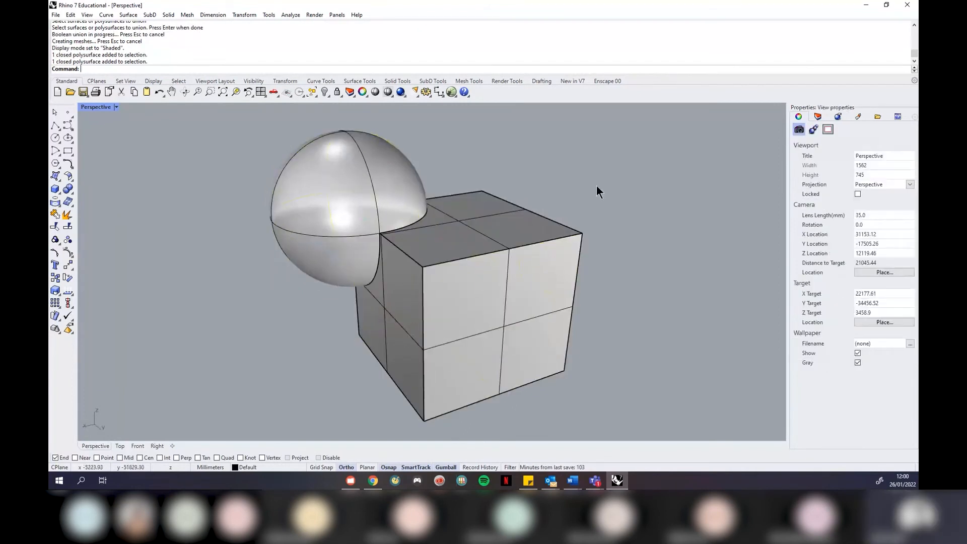
pyautogui.moveTo(593, 186); pyautogui.dragTo(610, 201, button='right')
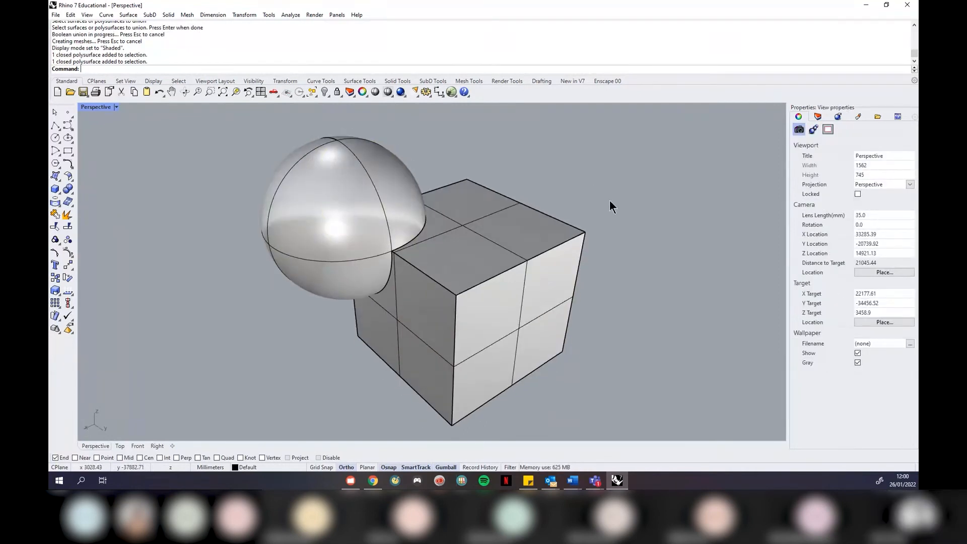
pyautogui.click(116, 107)
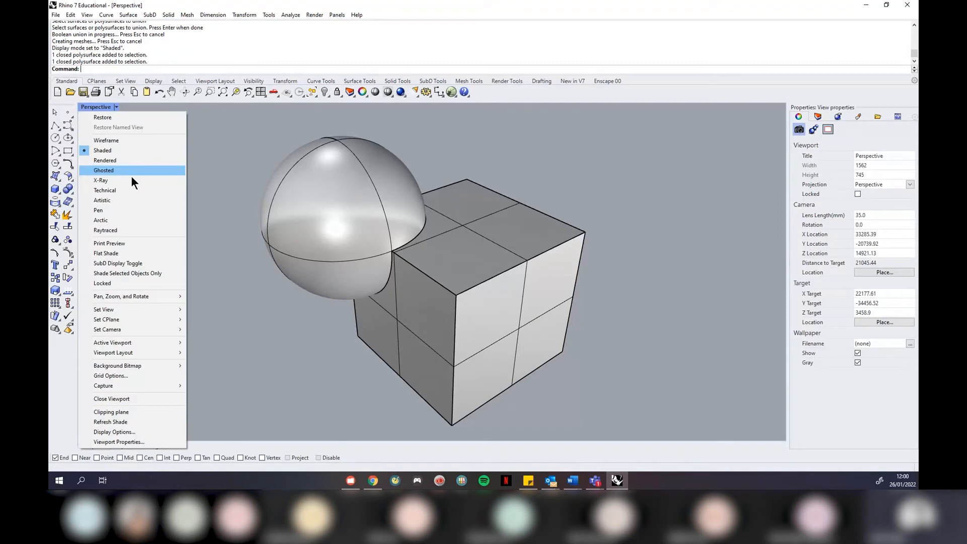
pyautogui.click(132, 174)
pyautogui.moveTo(356, 346); pyautogui.dragTo(310, 353, button='right')
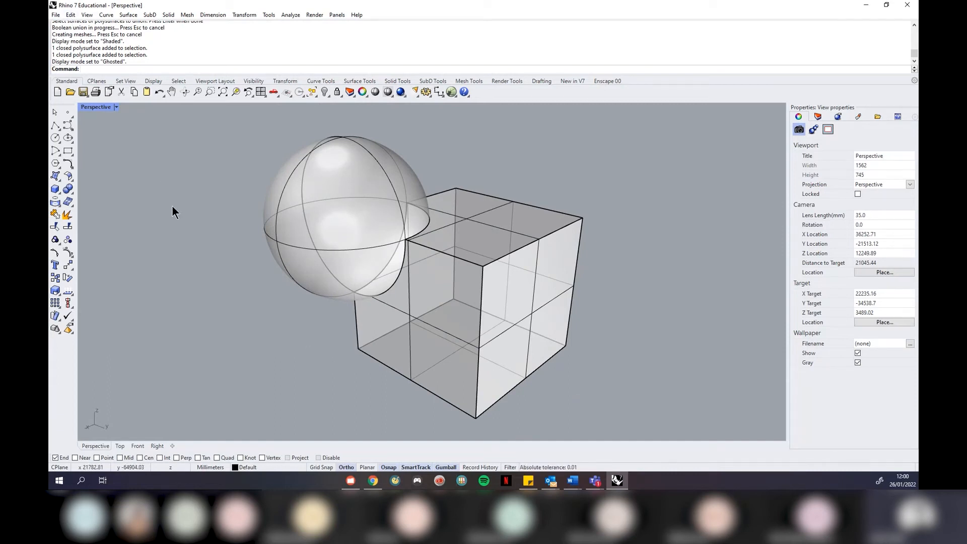
pyautogui.hotkey('ctrl', 'z')
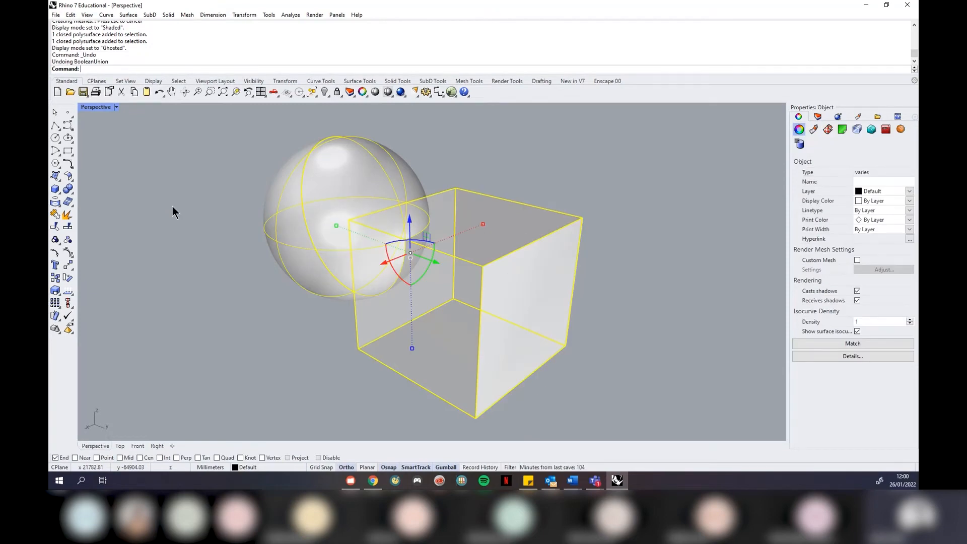
# Click the sphere and box alternately to test selection, accidentally nudging the box
pyautogui.press('Escape')
pyautogui.click(348, 176)
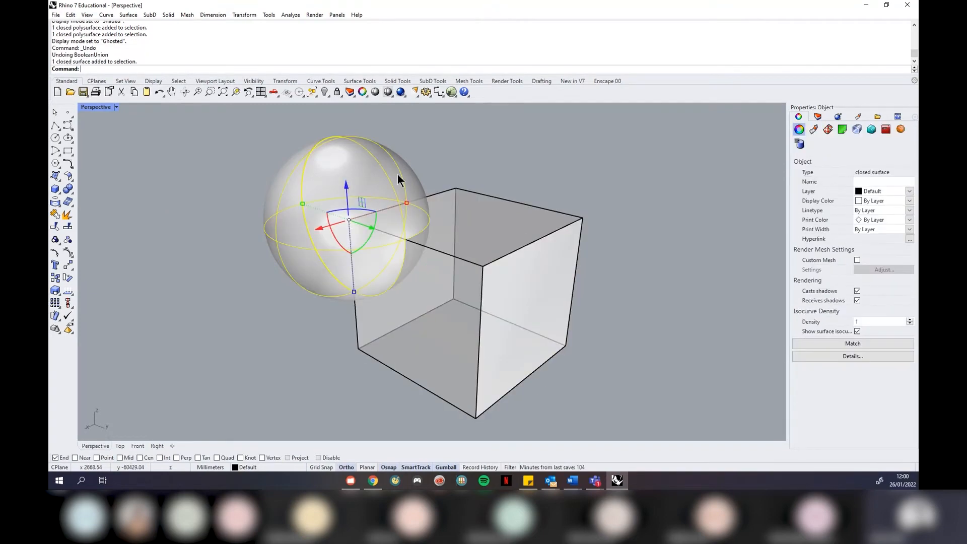
pyautogui.click(485, 219)
pyautogui.click(391, 174)
pyautogui.click(485, 204)
pyautogui.click(403, 173)
pyautogui.moveTo(461, 192); pyautogui.dragTo(449, 199)
# Undo the accidental box move, clear the selection, and bring up the Solid menu
pyautogui.hotkey('ctrl', 'z')
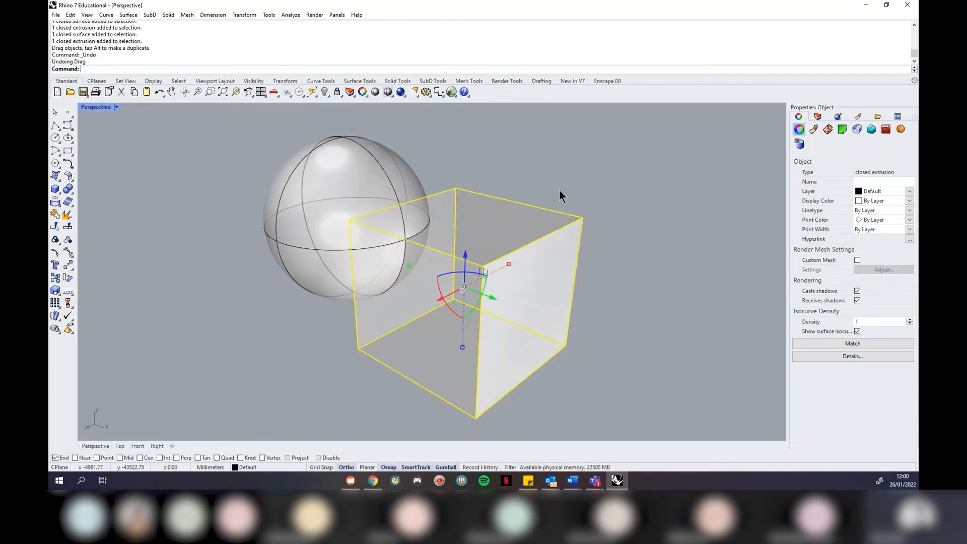
pyautogui.click(559, 190)
pyautogui.click(388, 179)
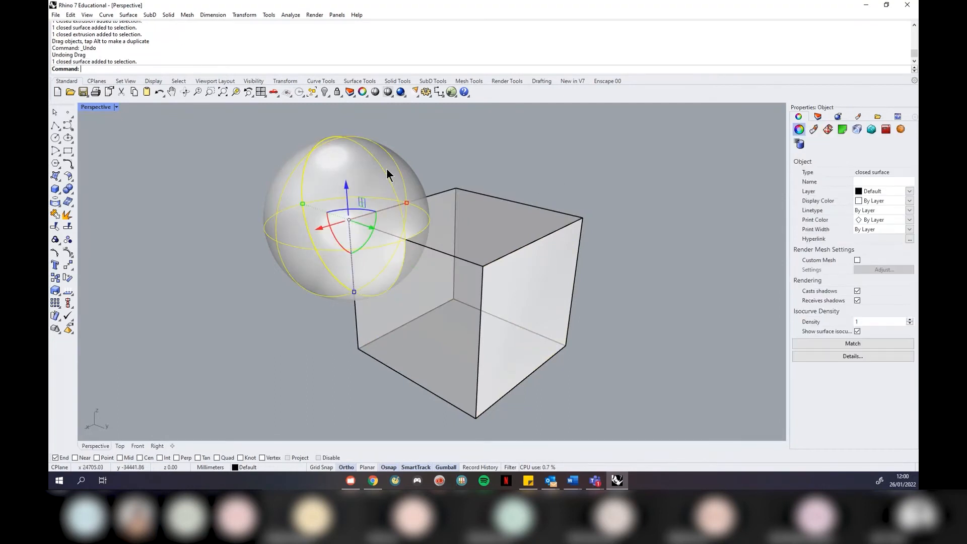
pyautogui.click(506, 198)
pyautogui.click(510, 182)
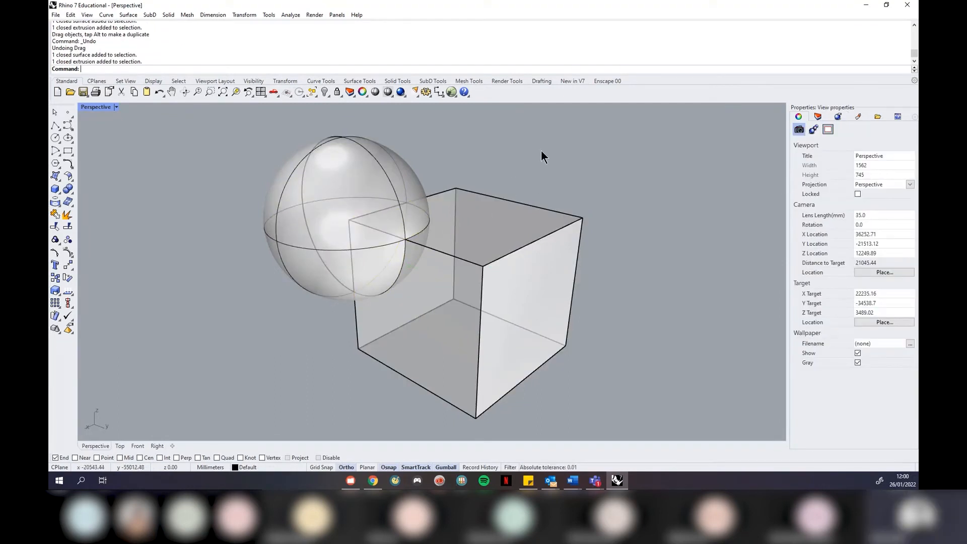
pyautogui.click(169, 15)
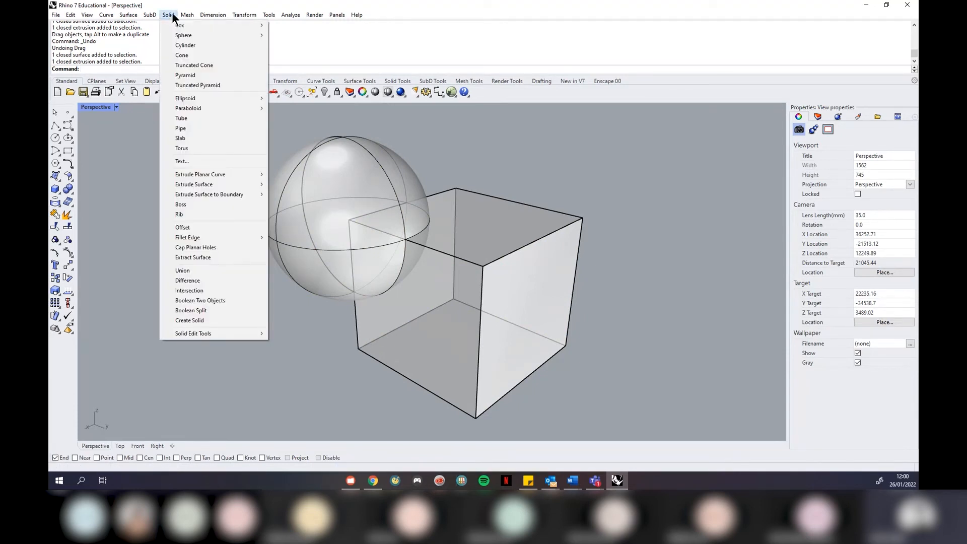
# Cut the sphere out of the box with Boolean Difference, inspect the carved corner, then undo
pyautogui.click(198, 281)
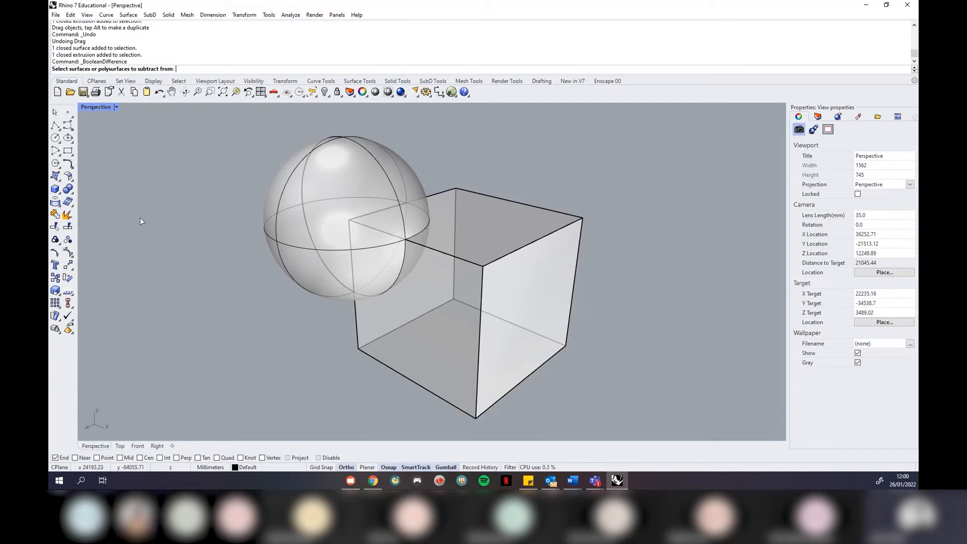
pyautogui.click(537, 278)
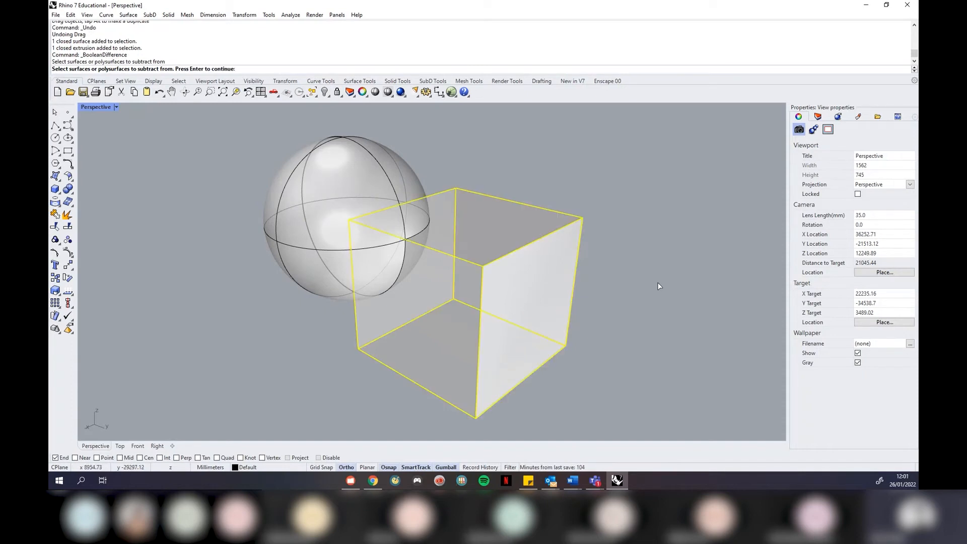
pyautogui.press('Return')
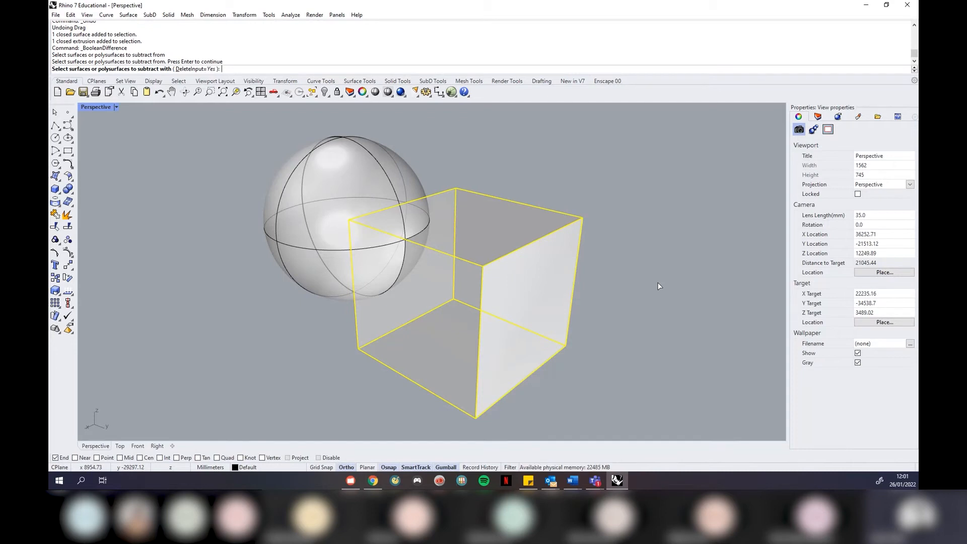
pyautogui.click(360, 177)
pyautogui.press('Return')
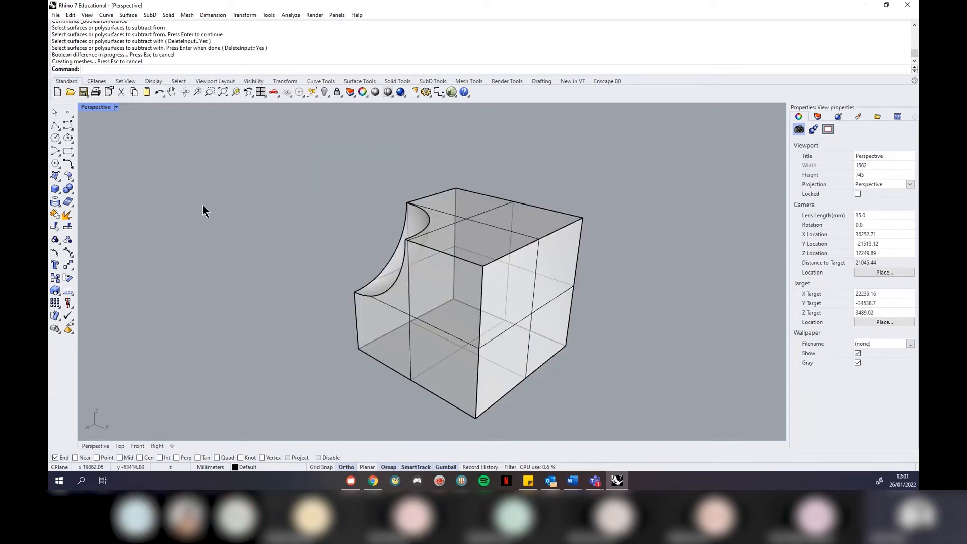
pyautogui.moveTo(231, 225); pyautogui.dragTo(321, 253, button='right')
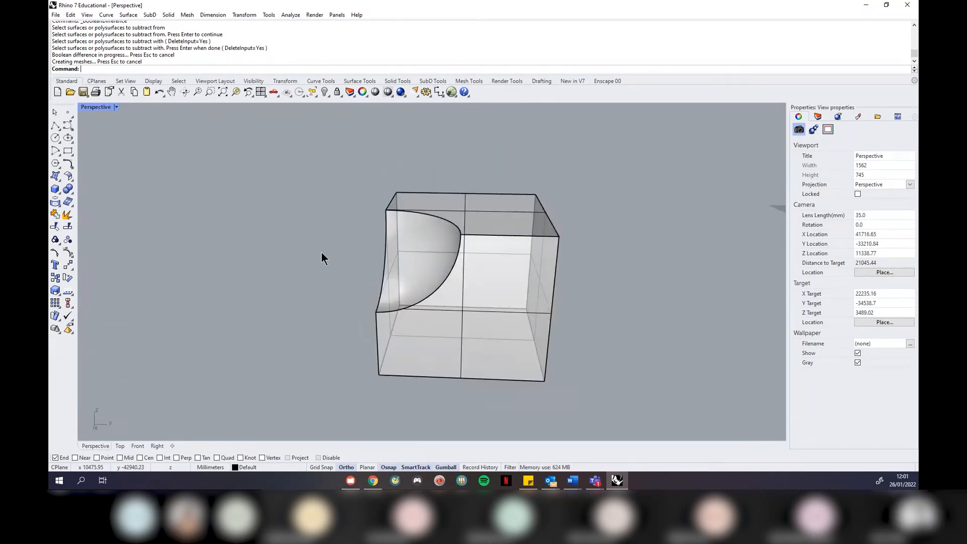
pyautogui.hotkey('ctrl', 'z')
pyautogui.press('Escape')
pyautogui.moveTo(250, 298); pyautogui.dragTo(392, 279, button='right')
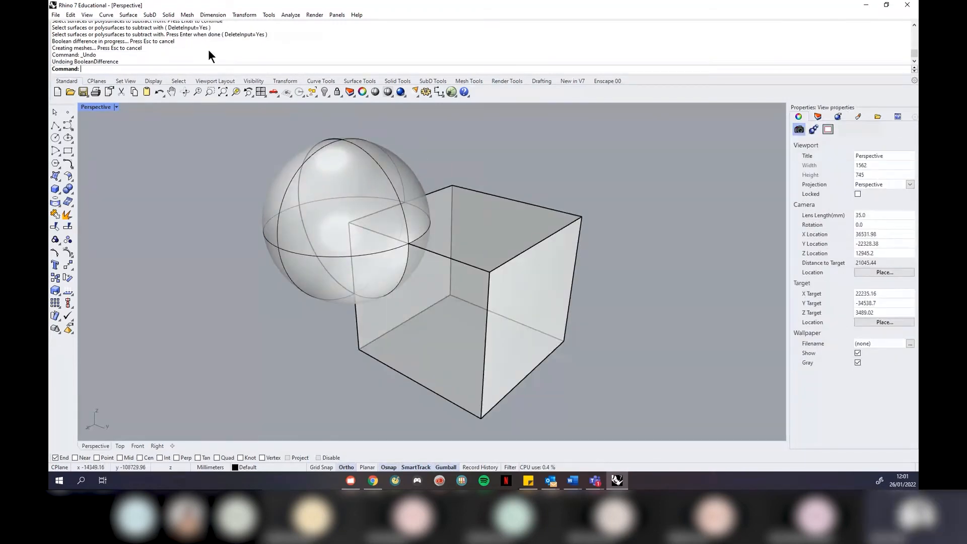
# Intersect the sphere with the box, inspect the shared piece, then undo and clear the selection
pyautogui.click(169, 15)
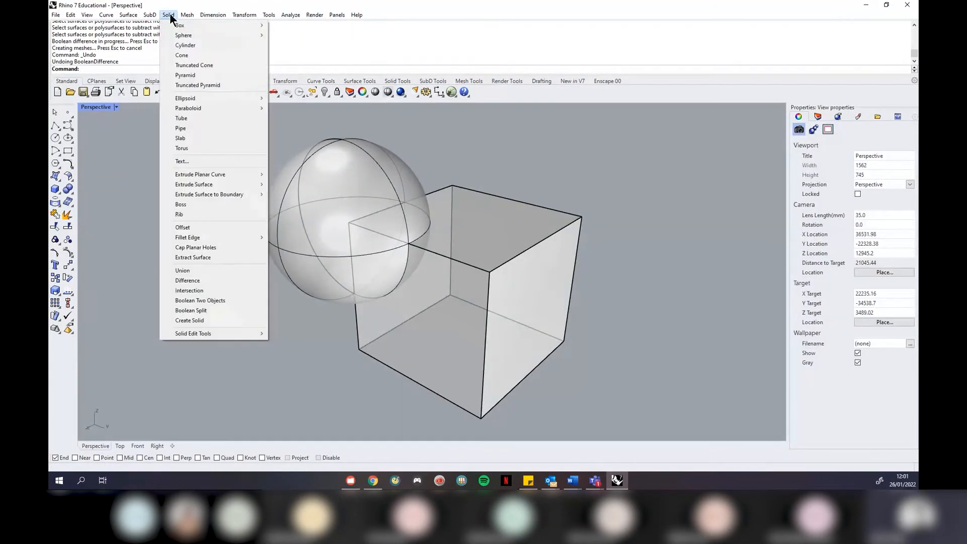
pyautogui.click(204, 292)
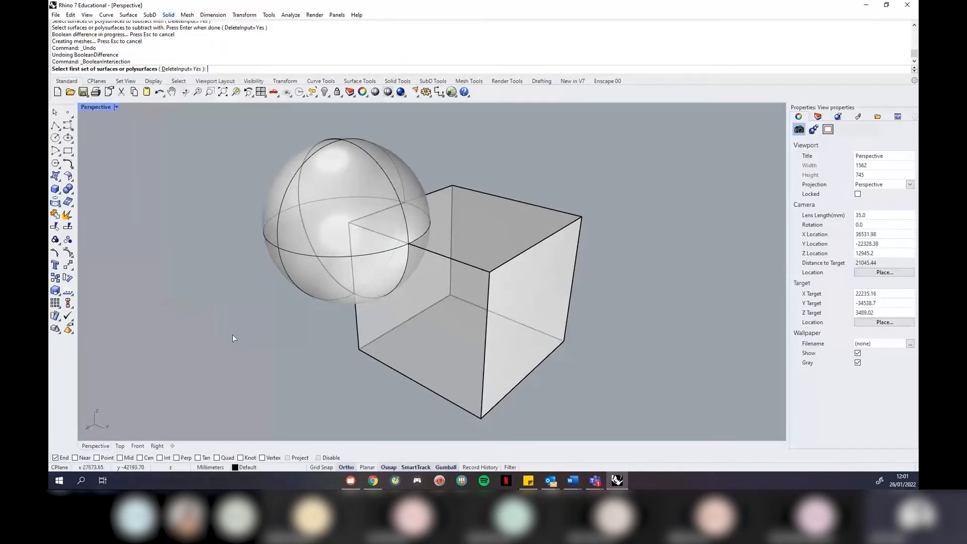
pyautogui.click(292, 234)
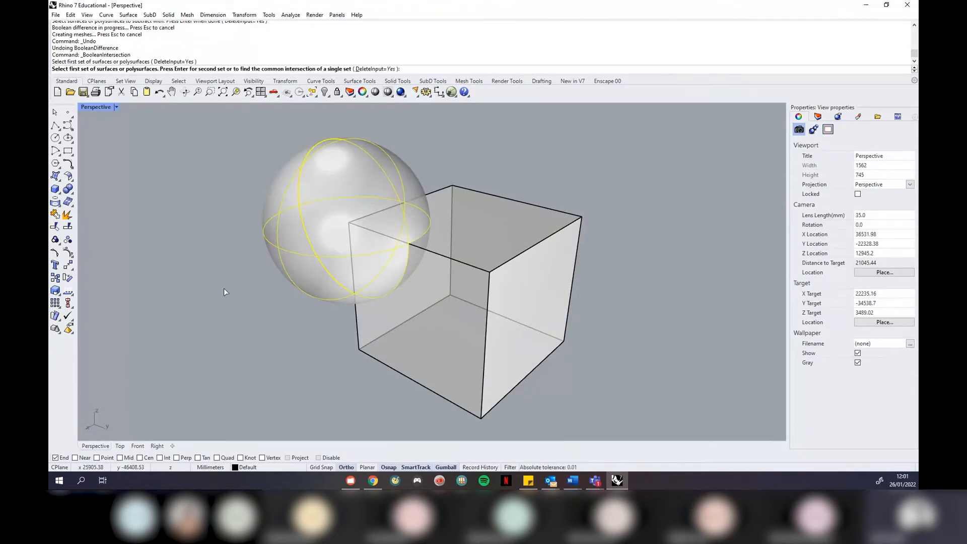
pyautogui.press('Return')
pyautogui.click(475, 253)
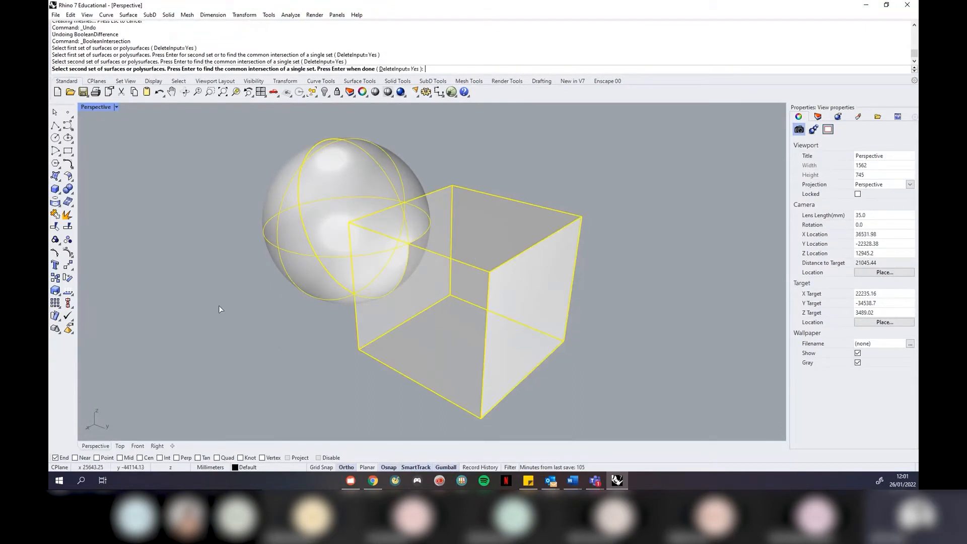
pyautogui.press('Return')
pyautogui.moveTo(425, 277); pyautogui.dragTo(480, 243, button='right')
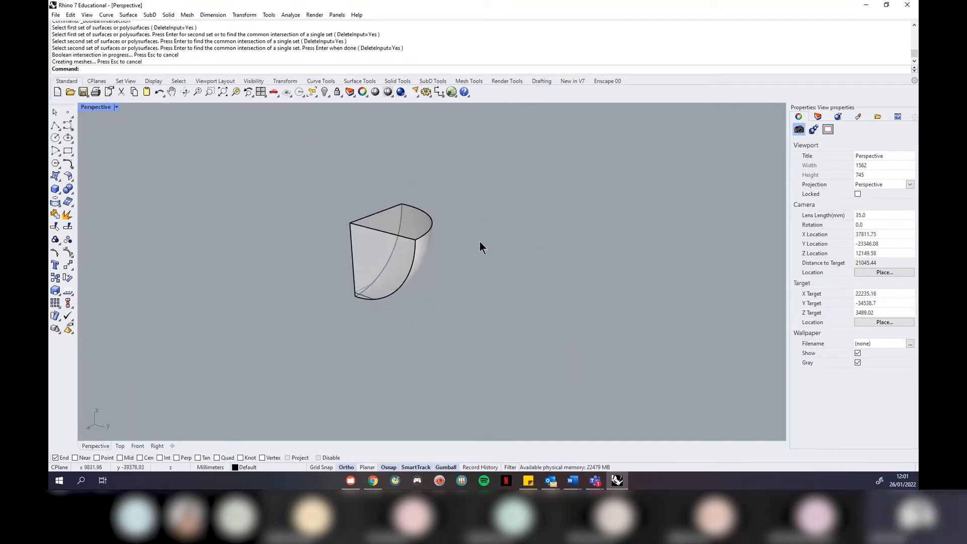
pyautogui.hotkey('ctrl', 'z')
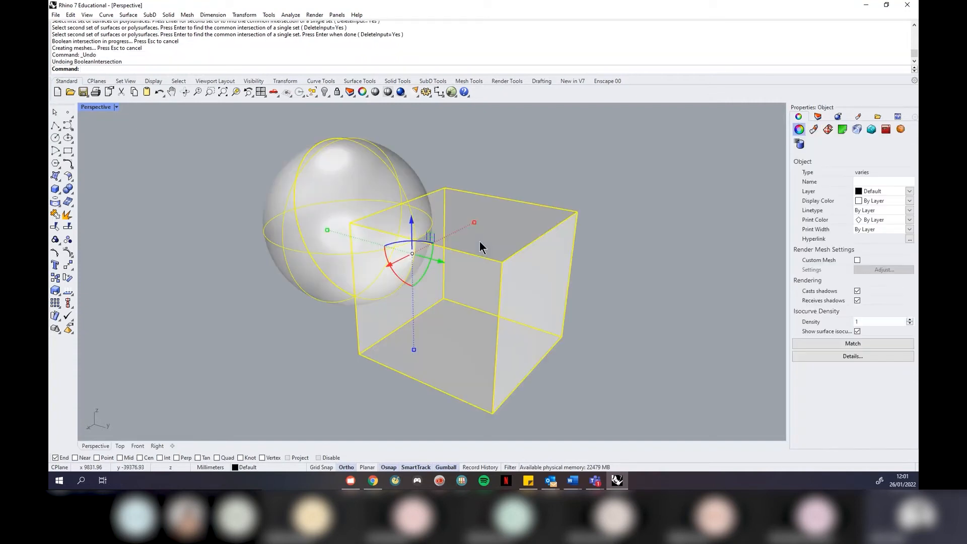
pyautogui.click(617, 199)
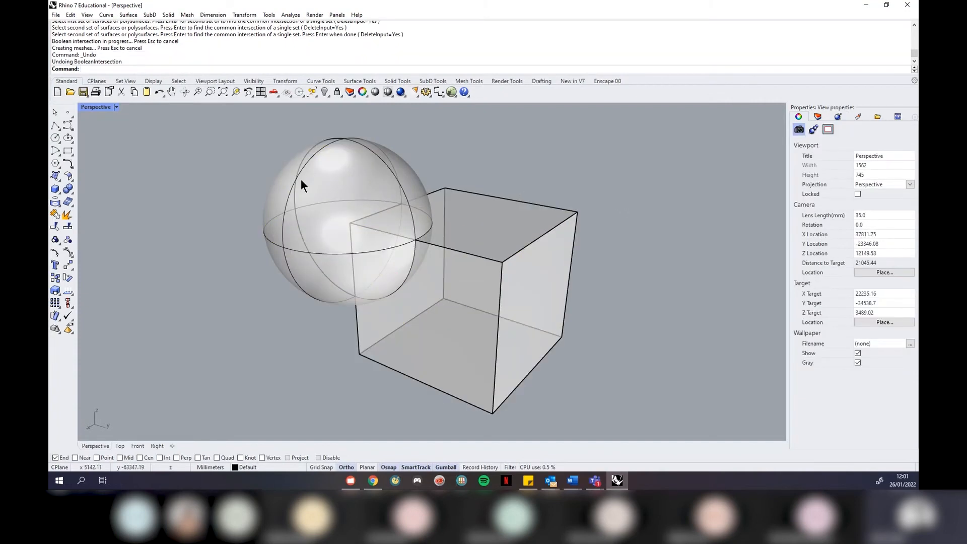
pyautogui.click(170, 14)
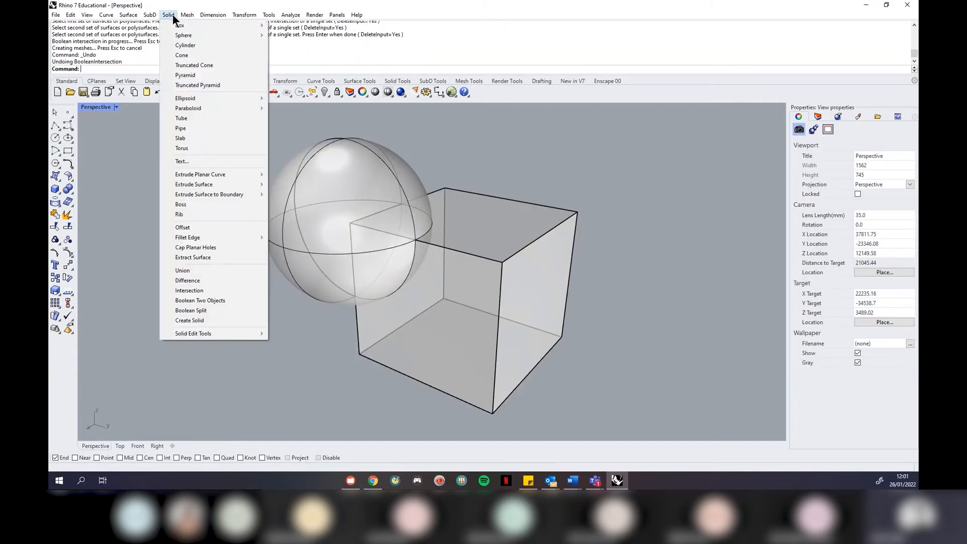
# Run Boolean2Objects on the sphere and box, cycling through result types, then cancel
pyautogui.click(234, 300)
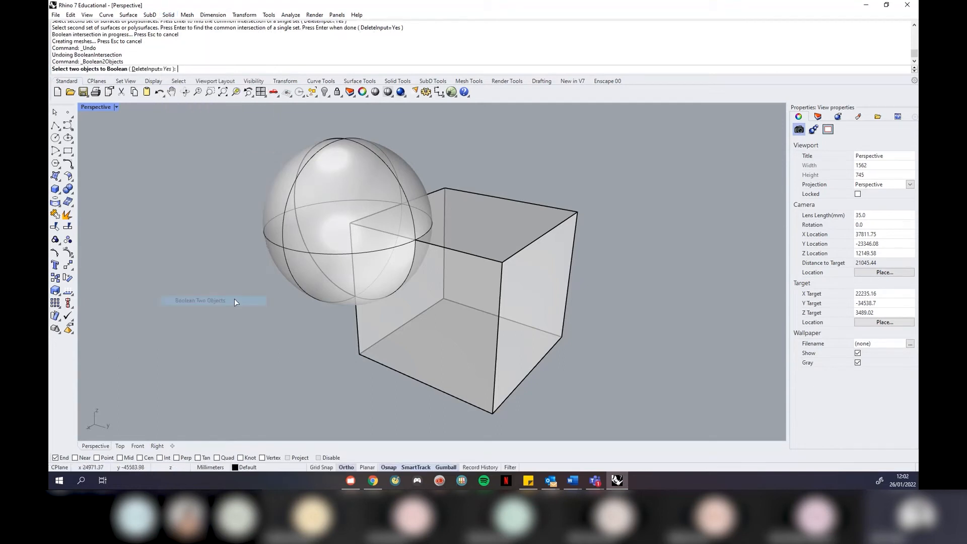
pyautogui.click(327, 258)
pyautogui.click(470, 237)
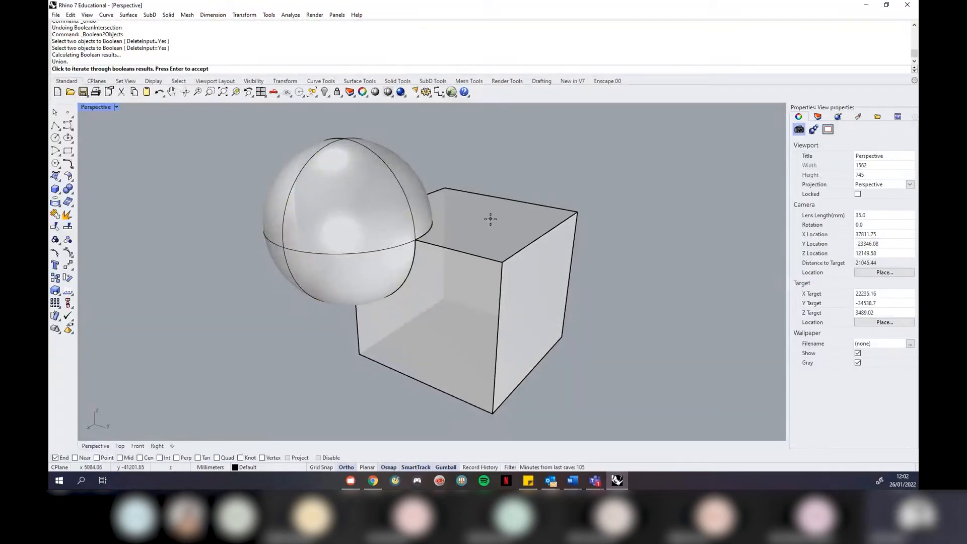
pyautogui.click(590, 169)
pyautogui.click(589, 168)
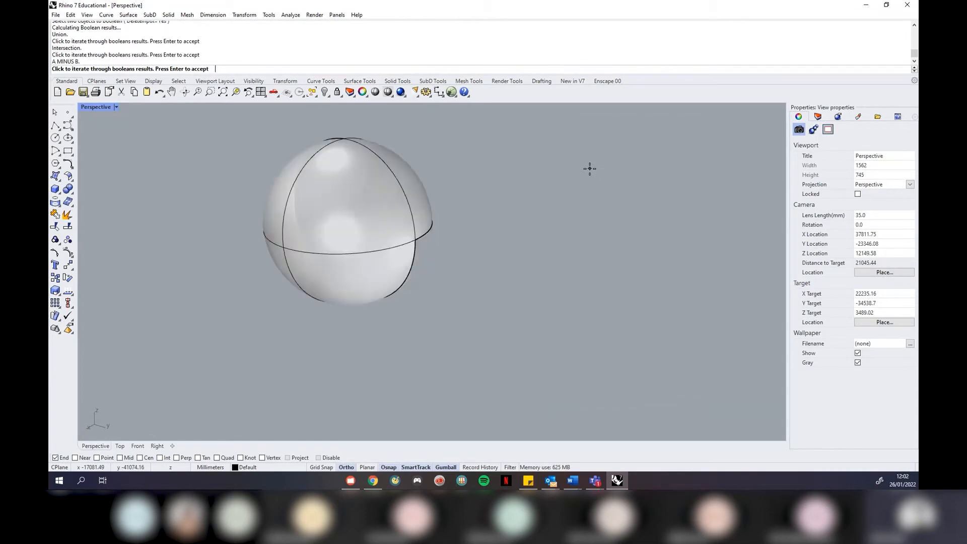
pyautogui.click(590, 169)
pyautogui.click(590, 169)
pyautogui.click(587, 167)
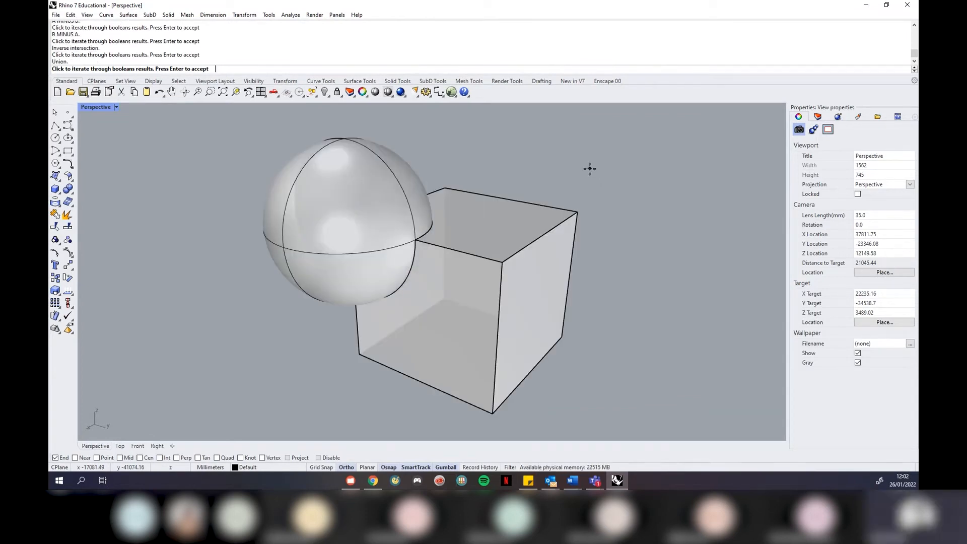
pyautogui.click(653, 209)
pyautogui.click(639, 238)
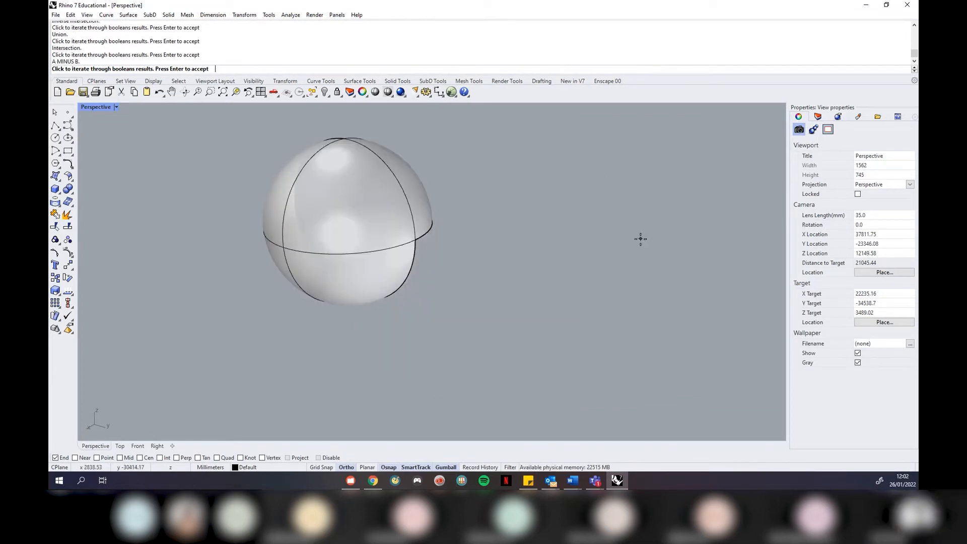
pyautogui.moveTo(577, 196); pyautogui.dragTo(547, 245, button='right')
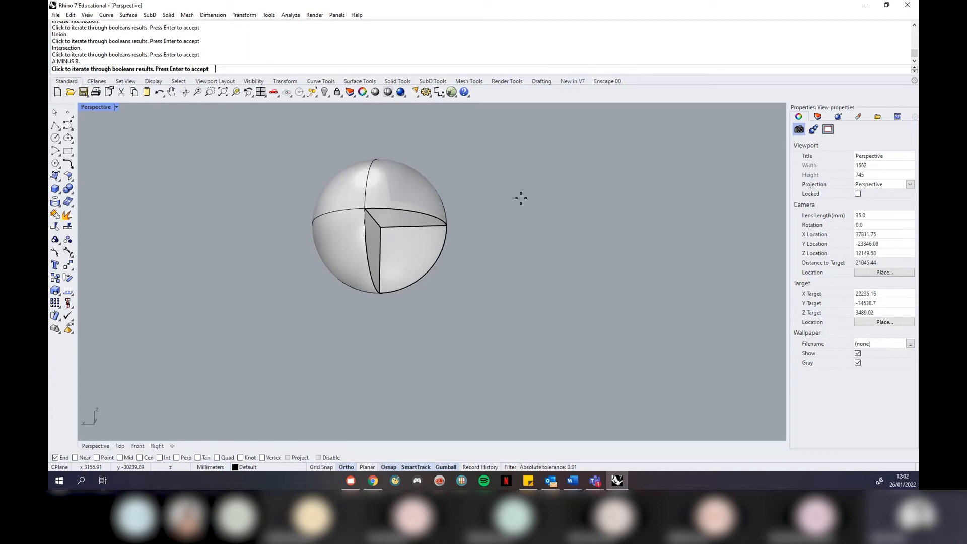
pyautogui.press('Escape')
# Rerun Boolean2Objects, preview intersection, both differences and union, then accept the intersection
pyautogui.moveTo(410, 197); pyautogui.dragTo(540, 162, button='right')
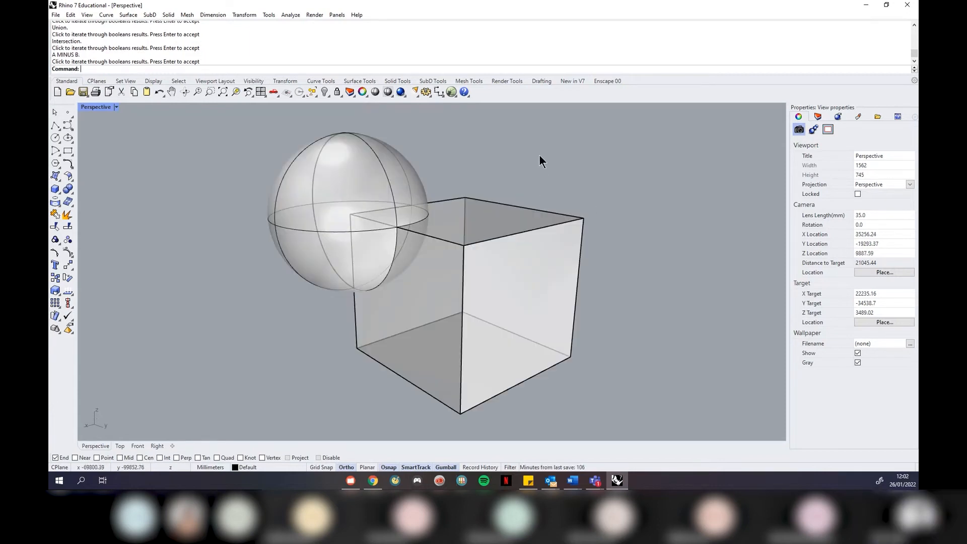
pyautogui.moveTo(539, 154); pyautogui.dragTo(357, 290)
pyautogui.click(596, 222)
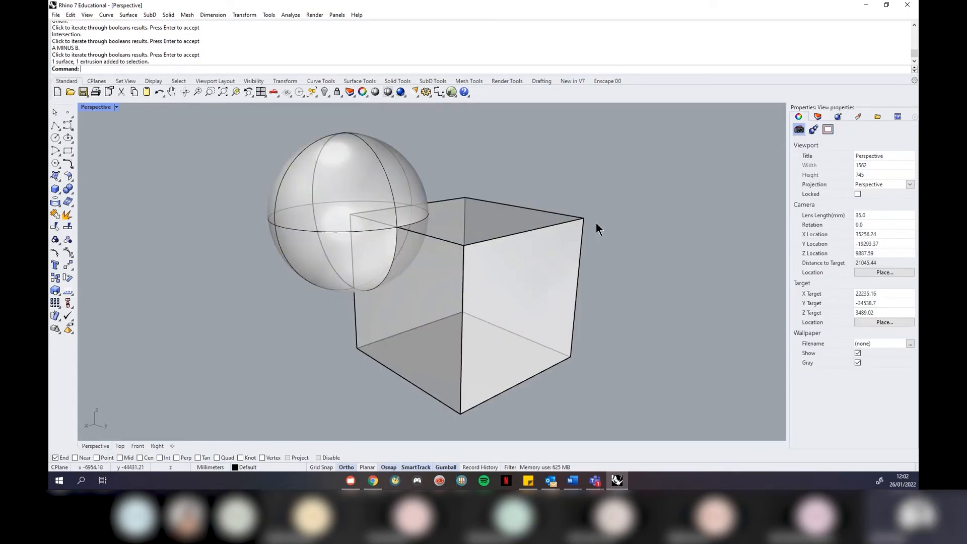
pyautogui.rightClick(597, 222)
pyautogui.click(370, 207)
pyautogui.click(499, 248)
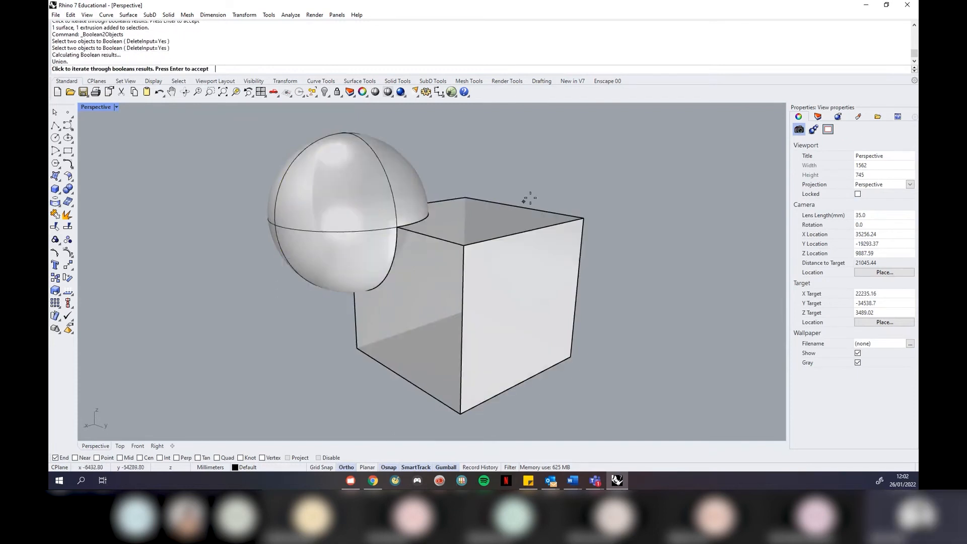
pyautogui.click(638, 200)
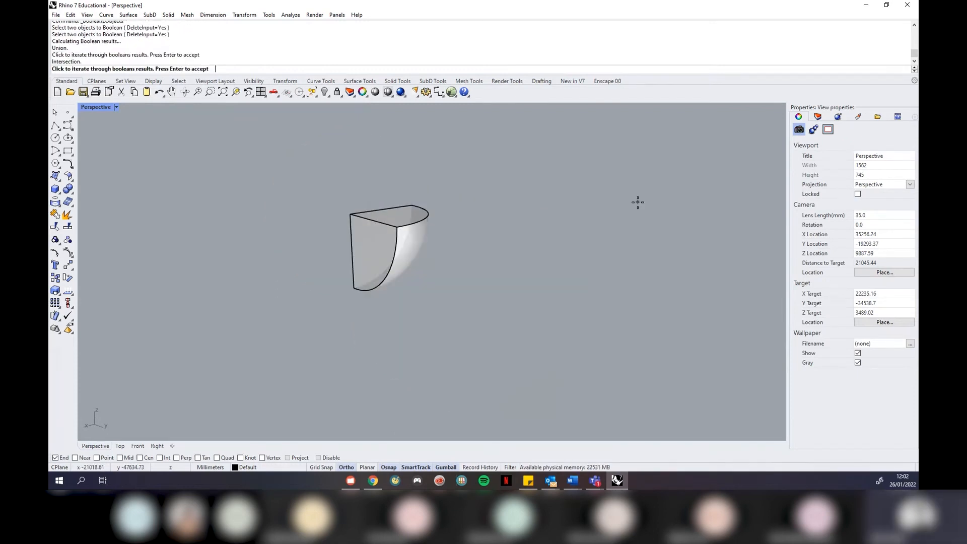
pyautogui.click(607, 228)
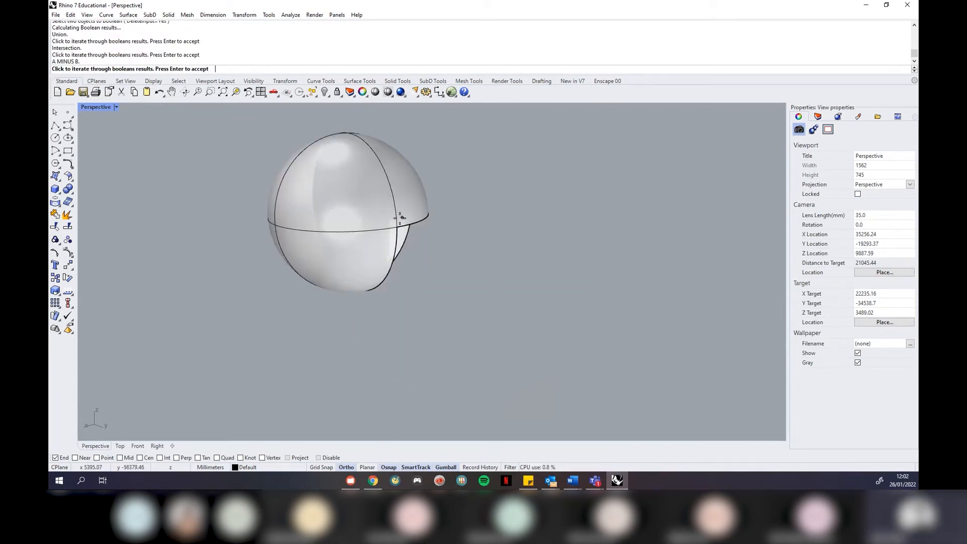
pyautogui.click(625, 204)
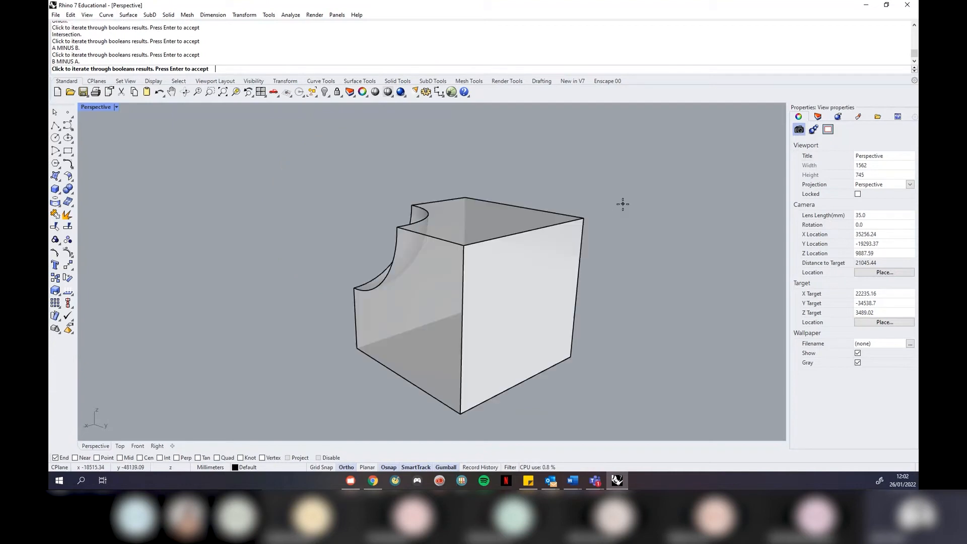
pyautogui.click(632, 176)
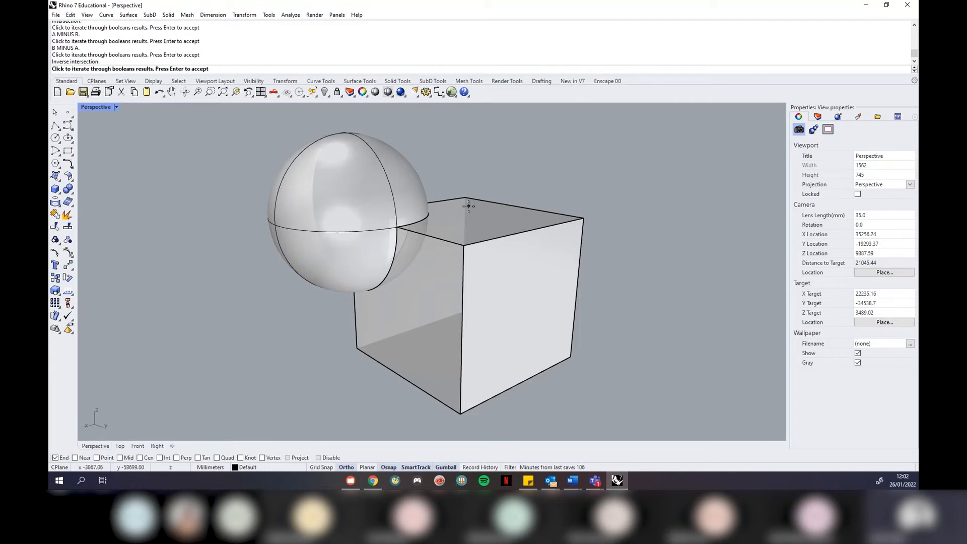
pyautogui.click(620, 170)
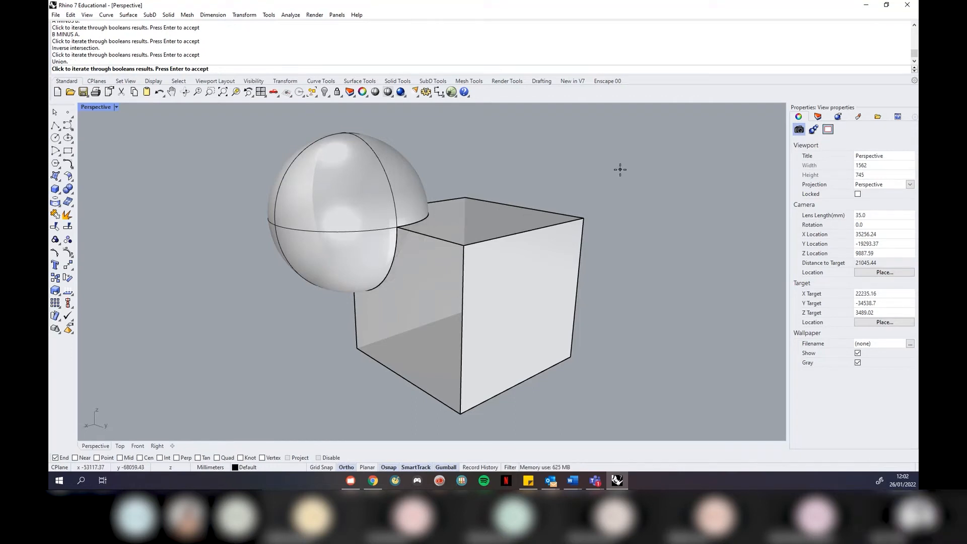
pyautogui.click(638, 205)
pyautogui.press('Return')
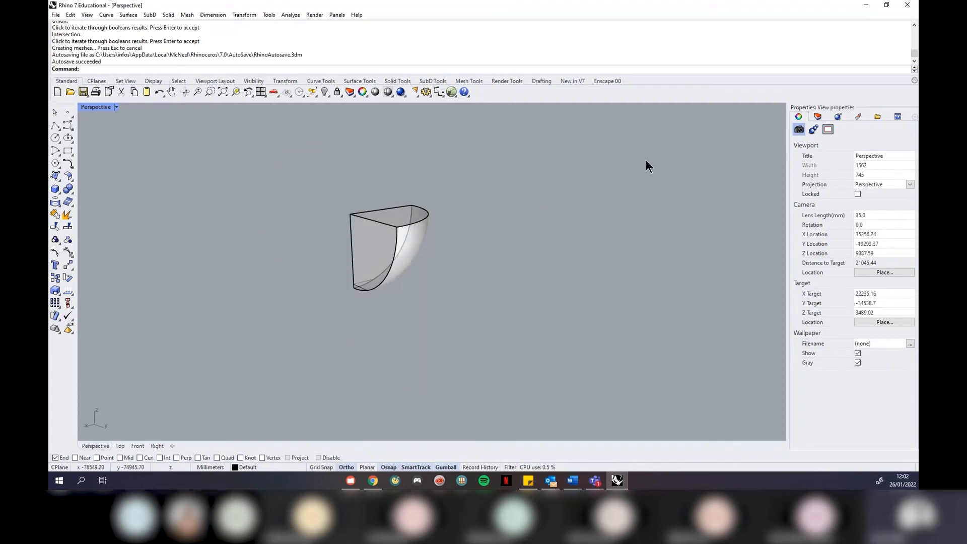
# Undo the intersection and window-select both the sphere and the box
pyautogui.hotkey('ctrl', 'z')
pyautogui.moveTo(598, 174); pyautogui.dragTo(577, 153, button='right')
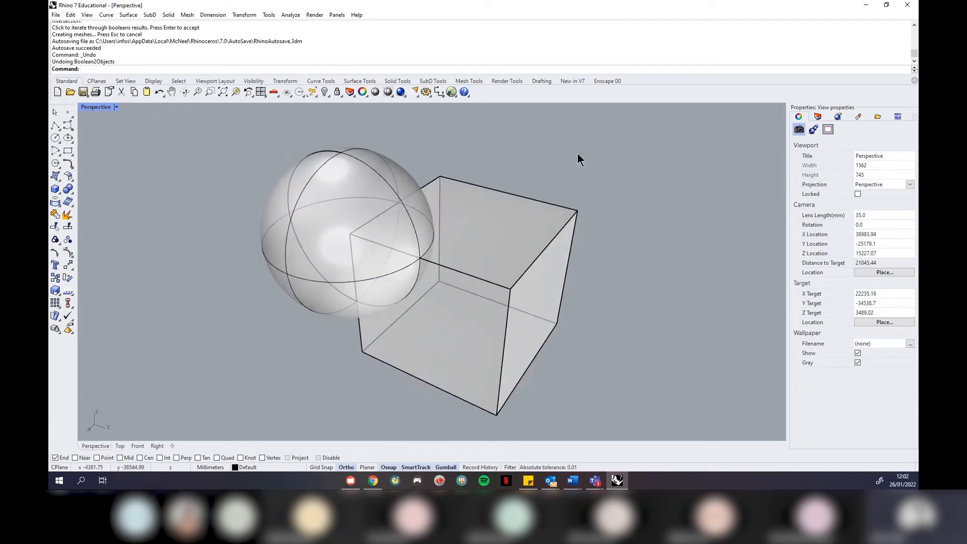
pyautogui.moveTo(596, 145); pyautogui.dragTo(367, 257)
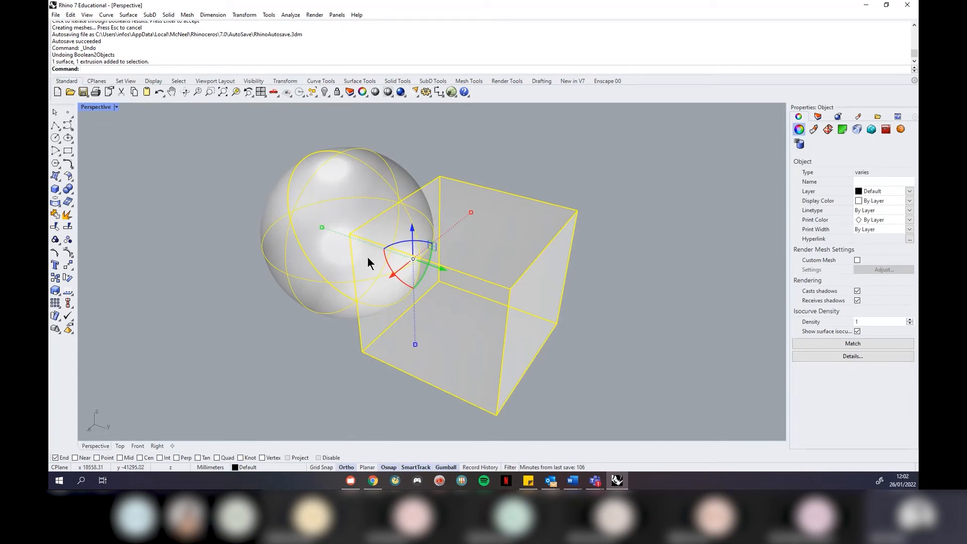
# Delete the sphere and box and draw a 1000 × 1000 × 1000 mm cube
pyautogui.press('Delete')
pyautogui.scroll(-15, 399, 231)
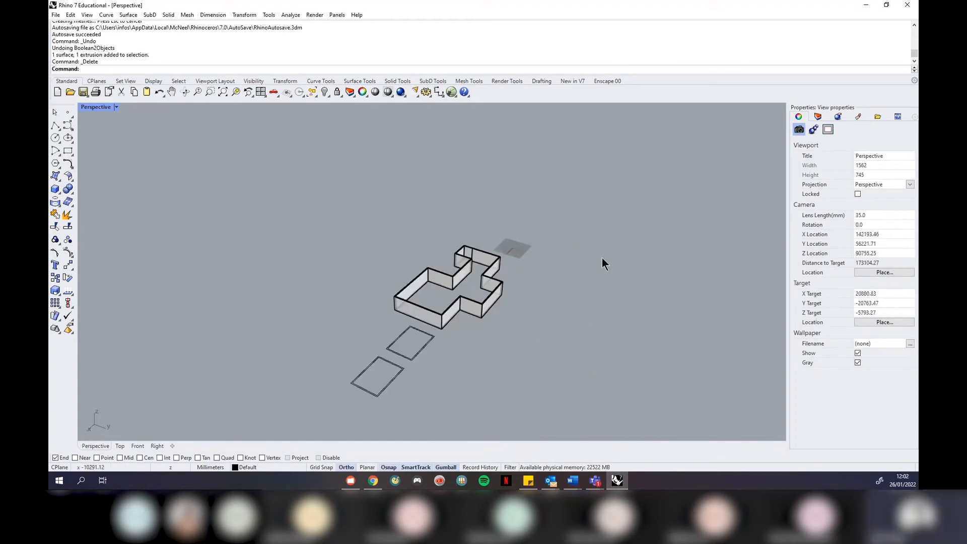
pyautogui.scroll(10, 477, 228)
pyautogui.click(54, 189)
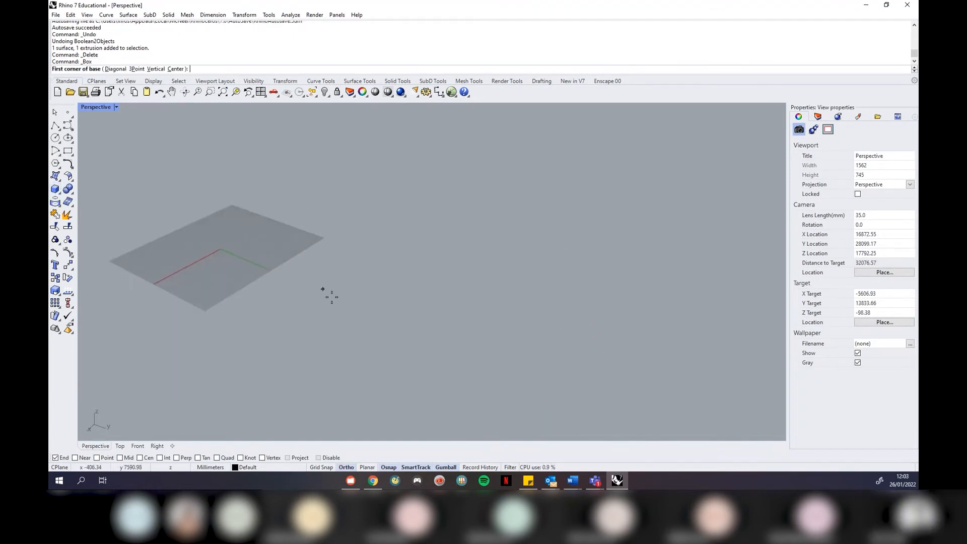
pyautogui.click(333, 320)
pyautogui.write('1000')
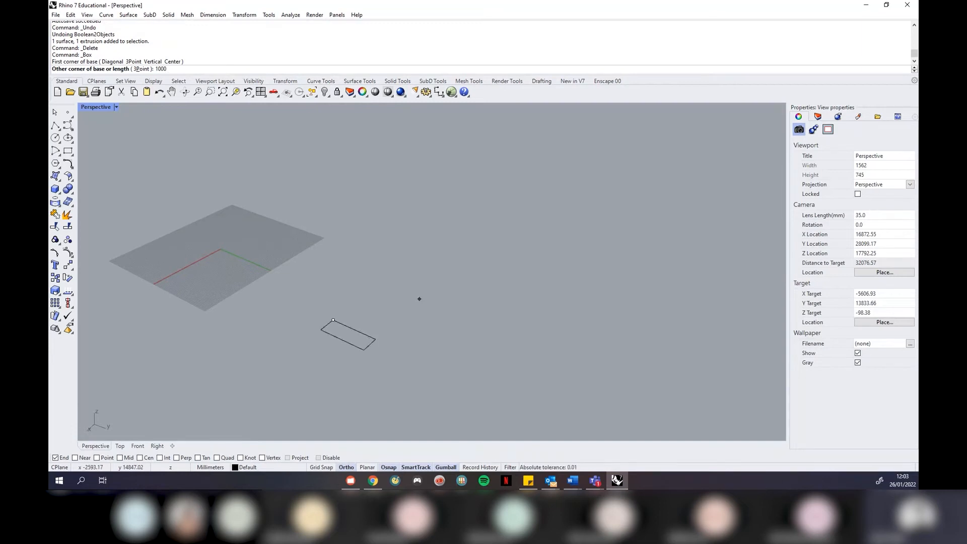
pyautogui.press('Return')
pyautogui.write('1000')
pyautogui.press('Return')
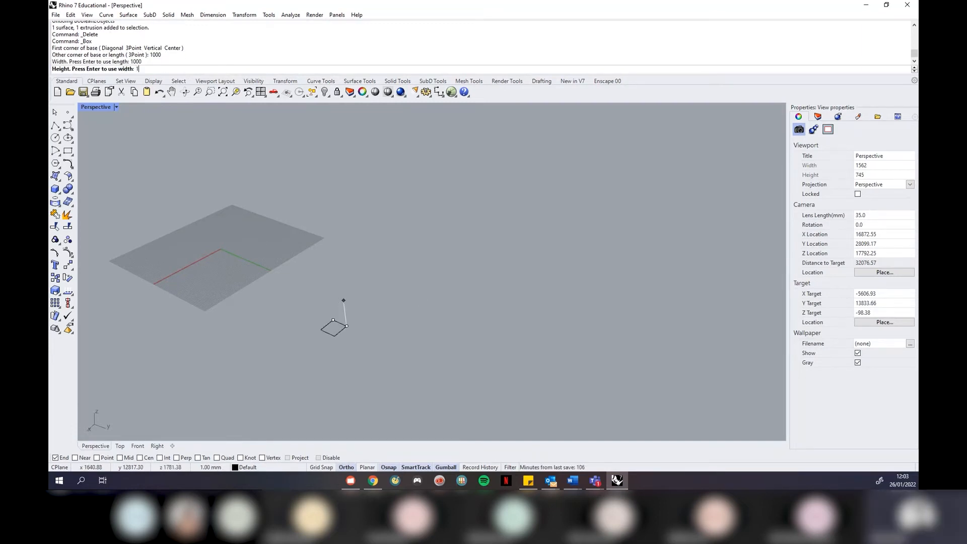
pyautogui.press('Return')
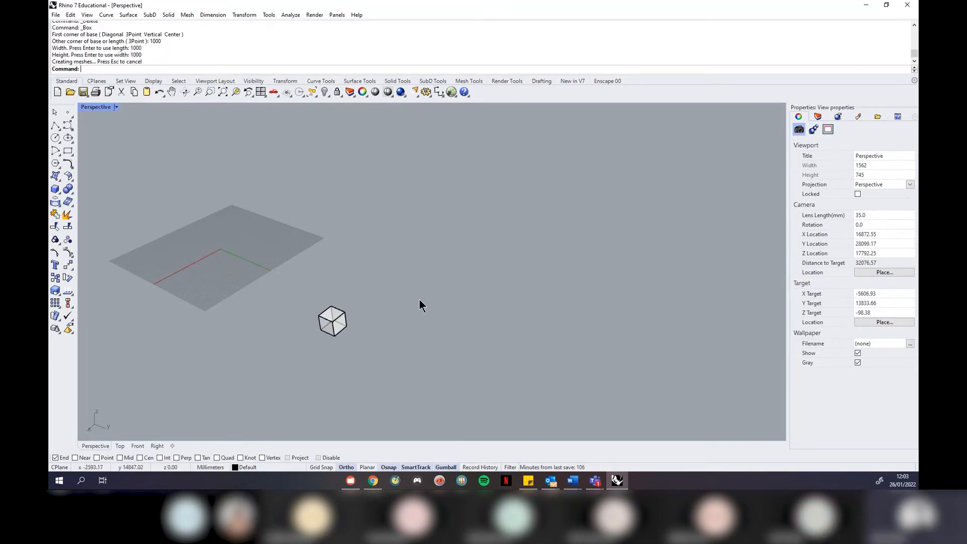
# Zoom the view to fill it with the new cube using ZSA
pyautogui.click(333, 321)
pyautogui.write('ZSA')
pyautogui.press('Return')
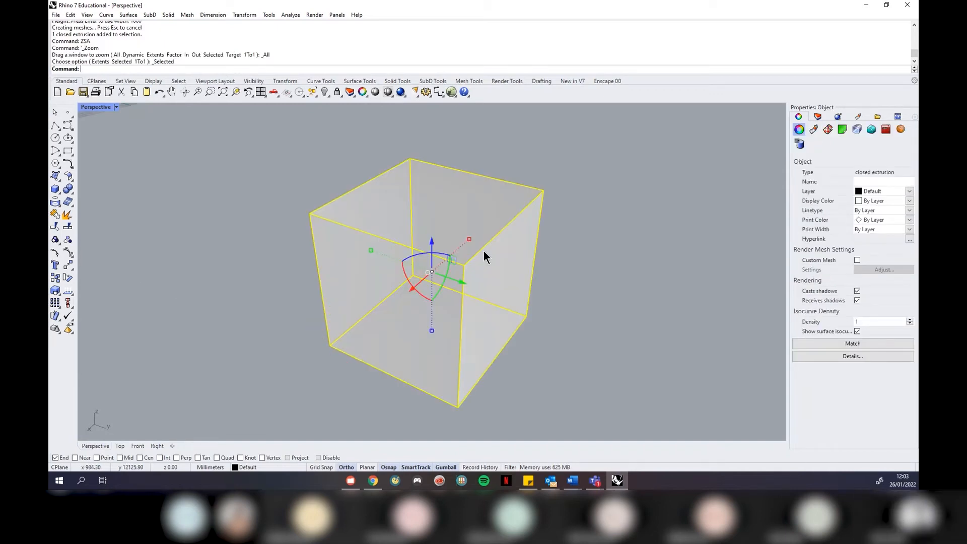
pyautogui.press('Escape')
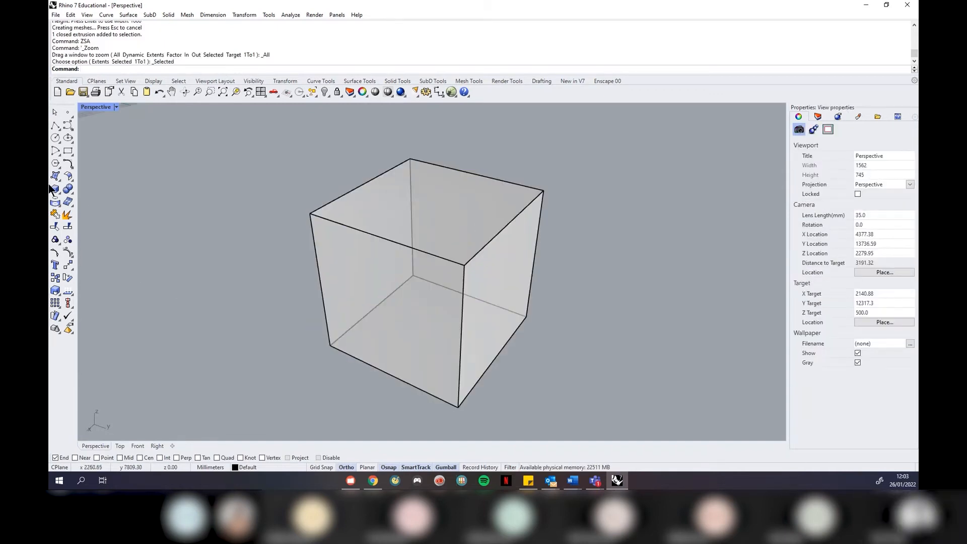
pyautogui.click(58, 192)
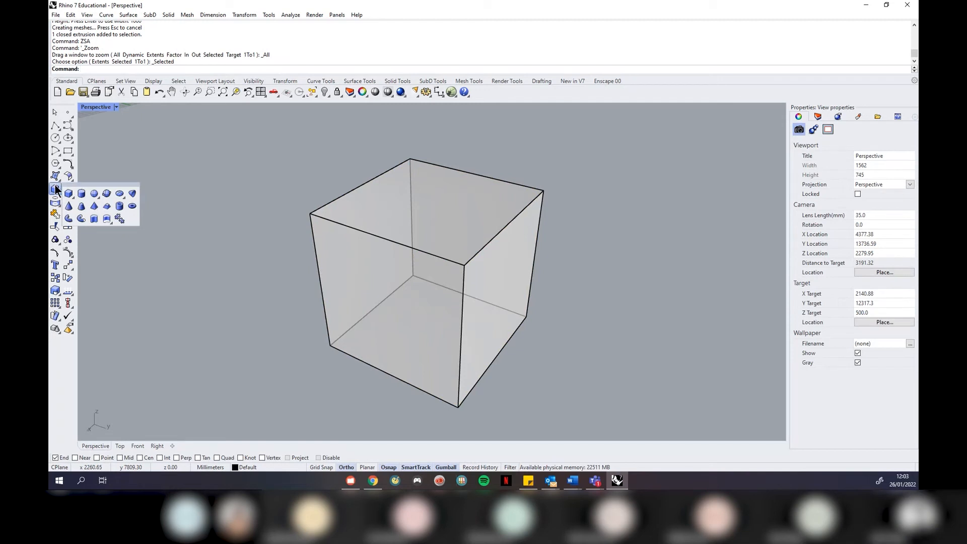
# Draw a sphere centred on the cube's top corner, radius snapped to the edge midpoint
pyautogui.click(95, 193)
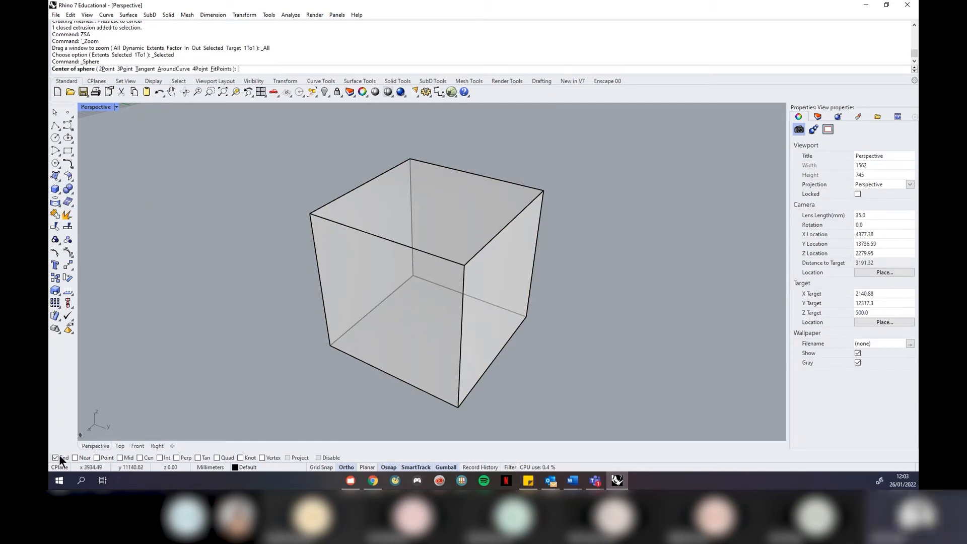
pyautogui.click(121, 458)
pyautogui.click(543, 191)
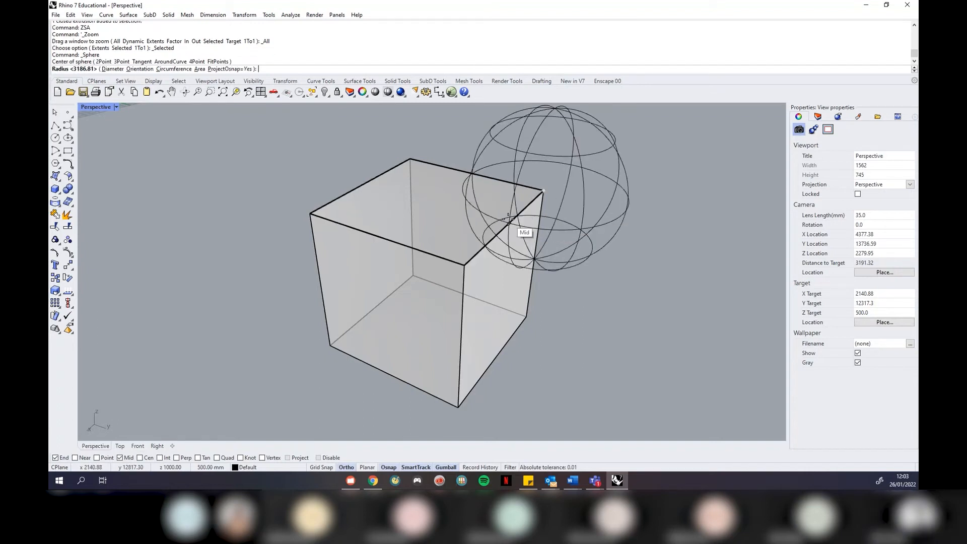
pyautogui.click(503, 228)
# Select the new sphere and start copying it with the C command
pyautogui.moveTo(659, 277)
pyautogui.mouseDown(button='right')
pyautogui.moveTo(437, 349)
pyautogui.moveTo(498, 255)
pyautogui.moveTo(554, 251)
pyautogui.mouseUp(button='right')
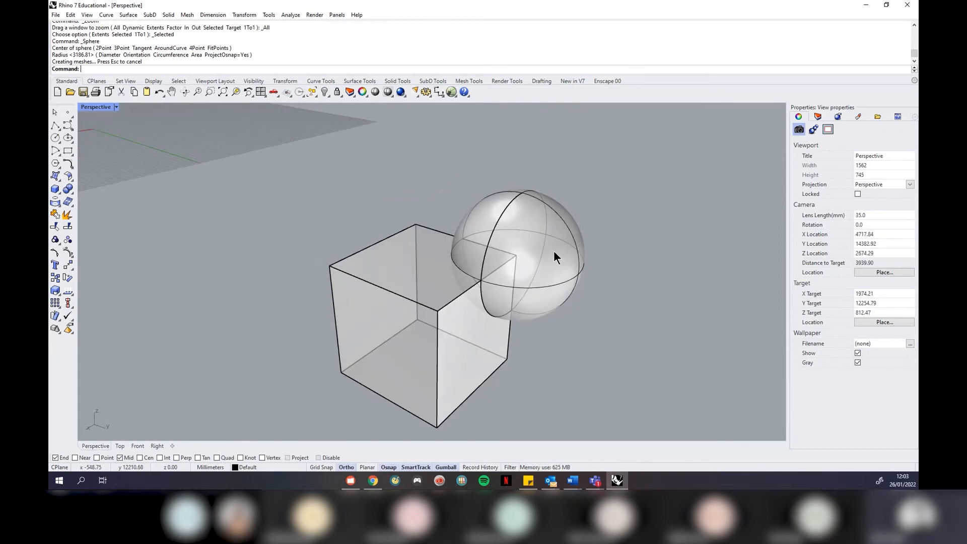
pyautogui.click(554, 257)
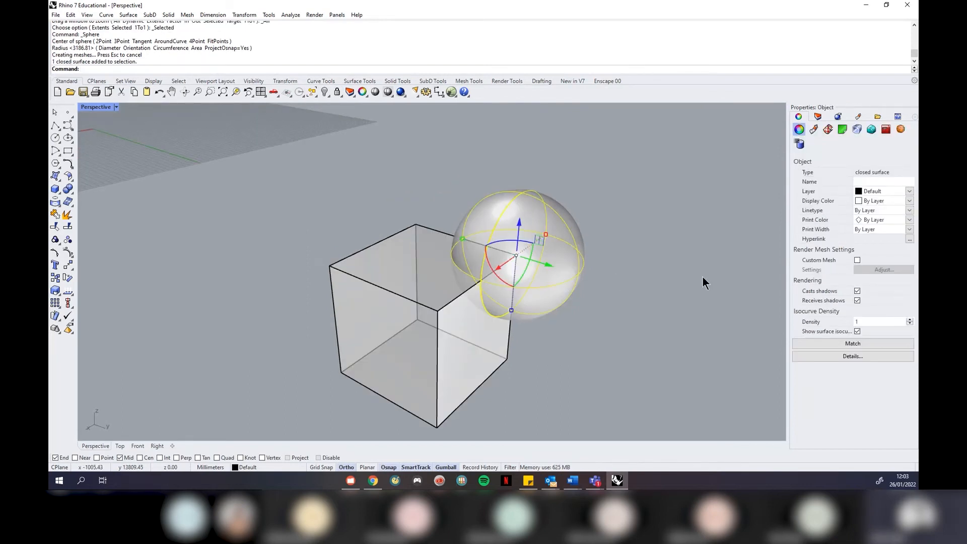
pyautogui.write('Copy')
pyautogui.press('Return')
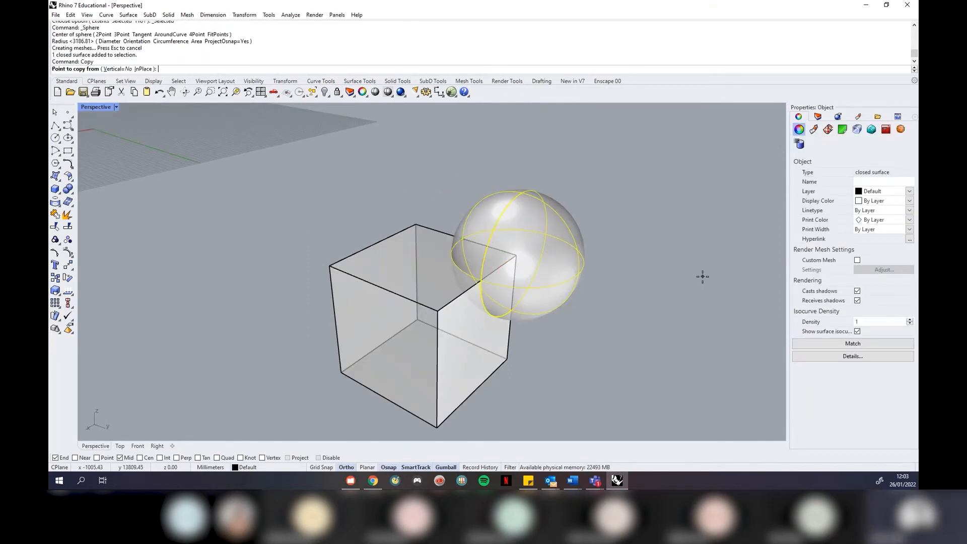
# Copy the sphere onto the other corners of the cube
pyautogui.click(516, 255)
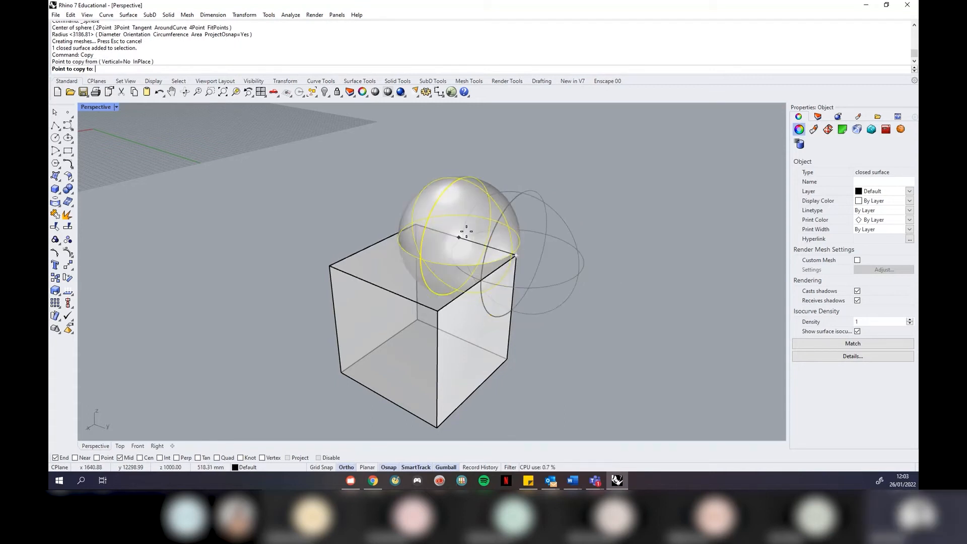
pyautogui.click(414, 223)
pyautogui.click(331, 266)
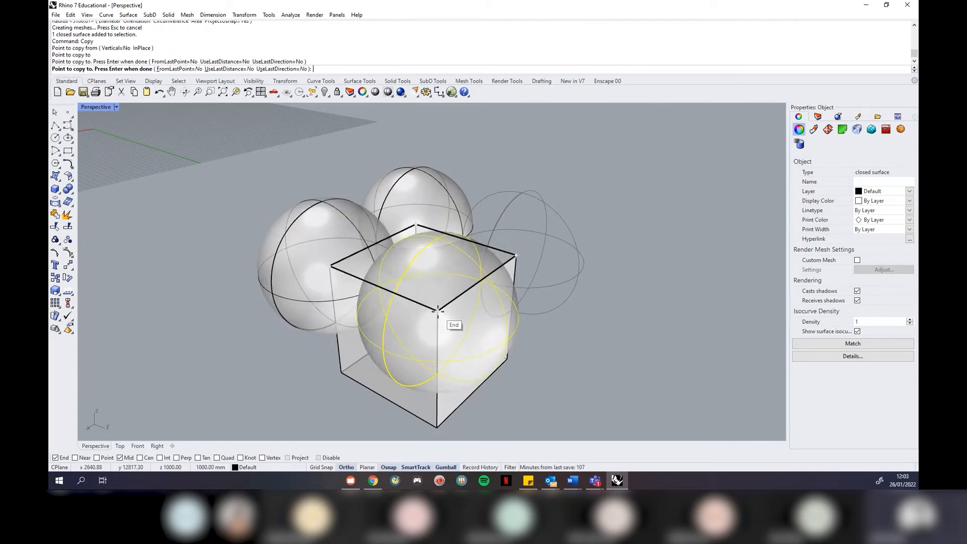
pyautogui.click(438, 310)
pyautogui.click(342, 373)
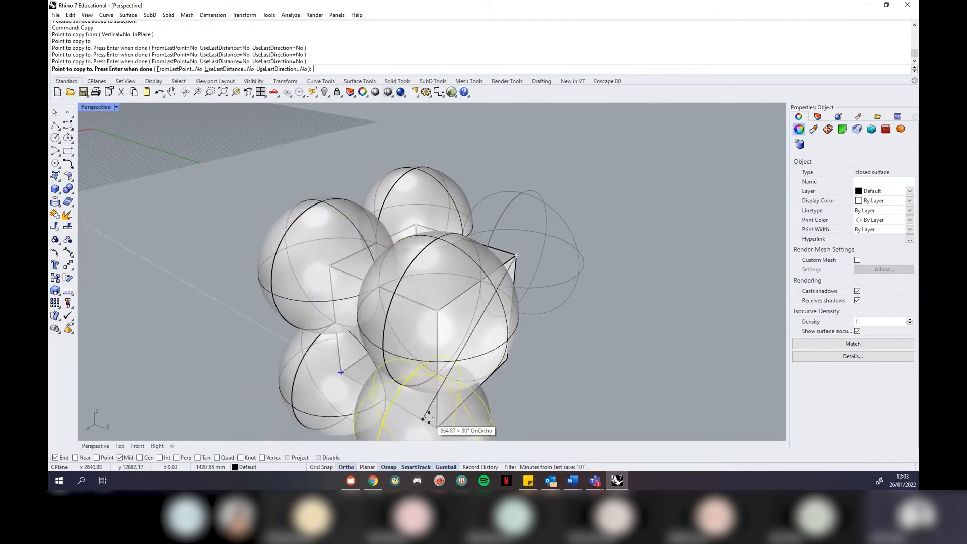
pyautogui.click(436, 425)
pyautogui.moveTo(662, 368); pyautogui.dragTo(498, 339, button='right')
pyautogui.click(498, 366)
pyautogui.click(394, 399)
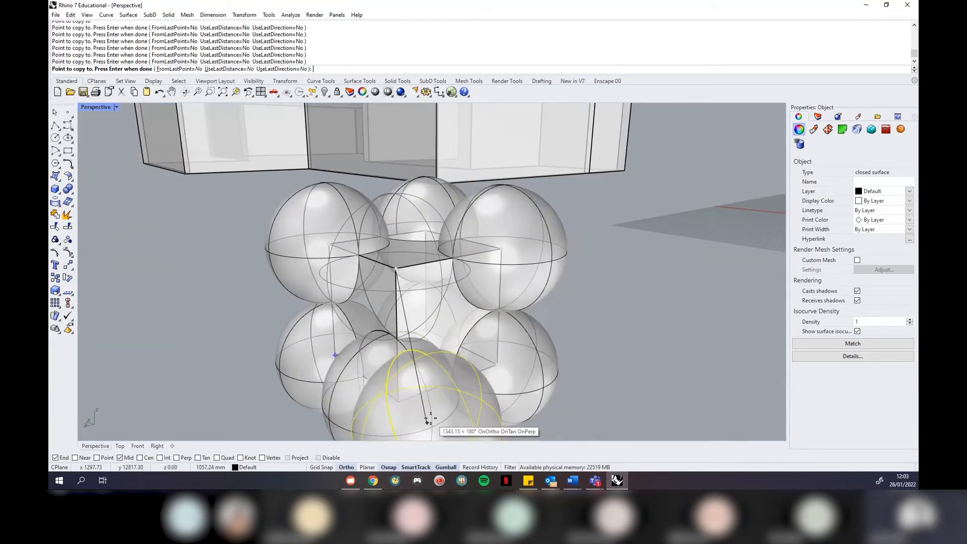
pyautogui.press('Return')
# Delete the extra bottom-front sphere and copy one onto the box's right corner
pyautogui.click(382, 413)
pyautogui.press('Delete')
pyautogui.click(502, 413)
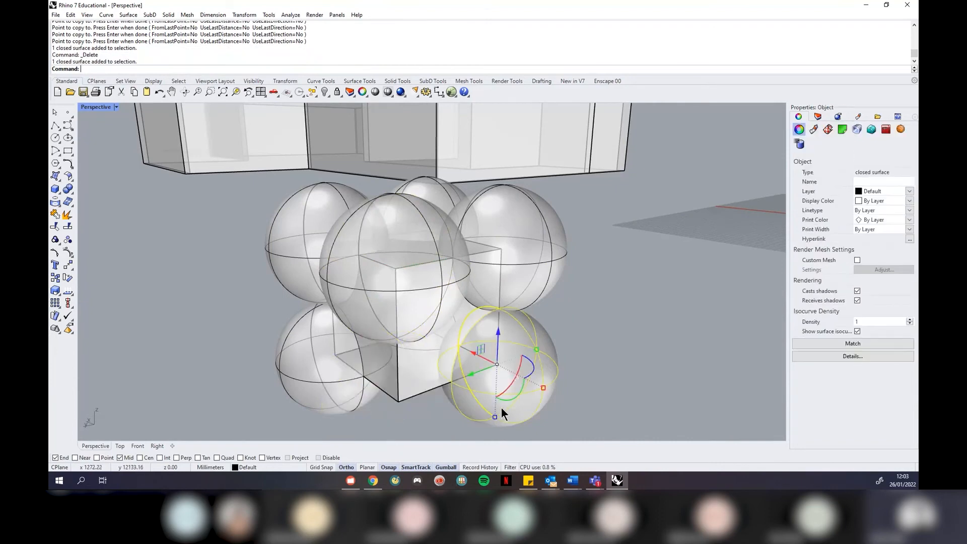
pyautogui.write('Copy')
pyautogui.press('Return')
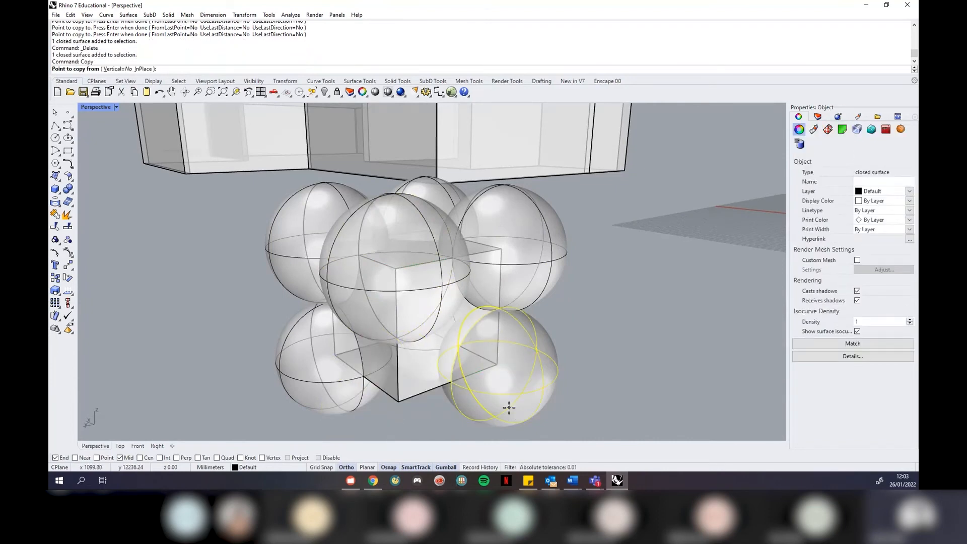
pyautogui.click(514, 381)
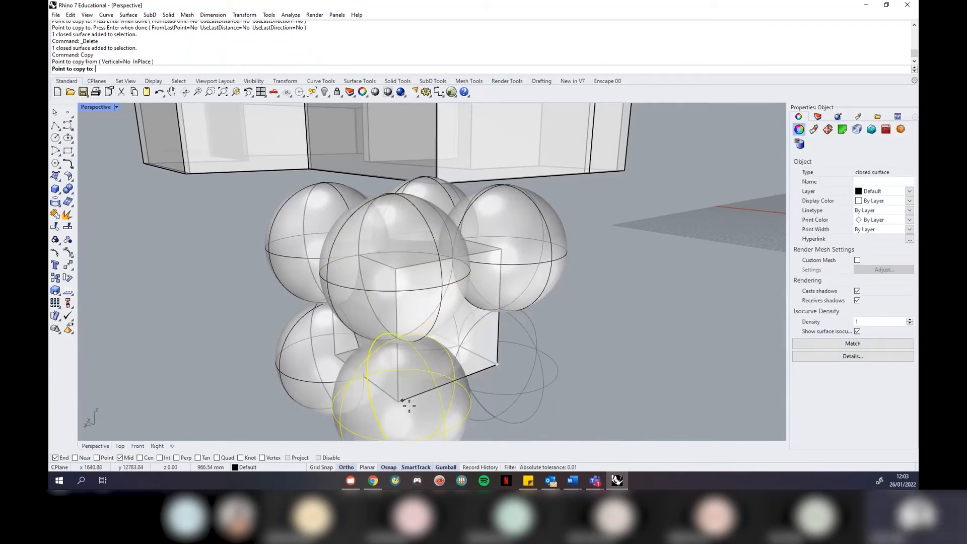
pyautogui.click(496, 363)
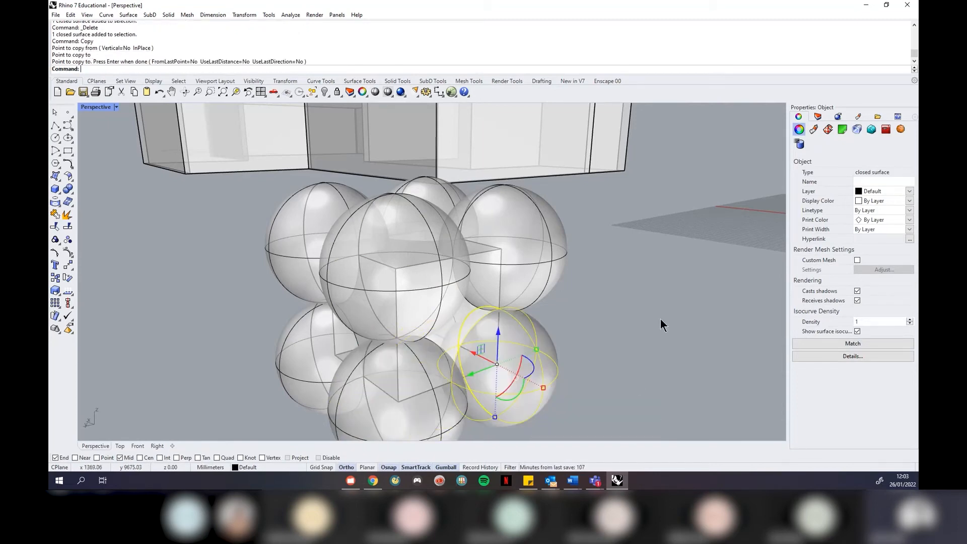
pyautogui.press('Return')
pyautogui.scroll(-4, 621, 327)
pyautogui.moveTo(347, 318); pyautogui.dragTo(575, 343, button='right')
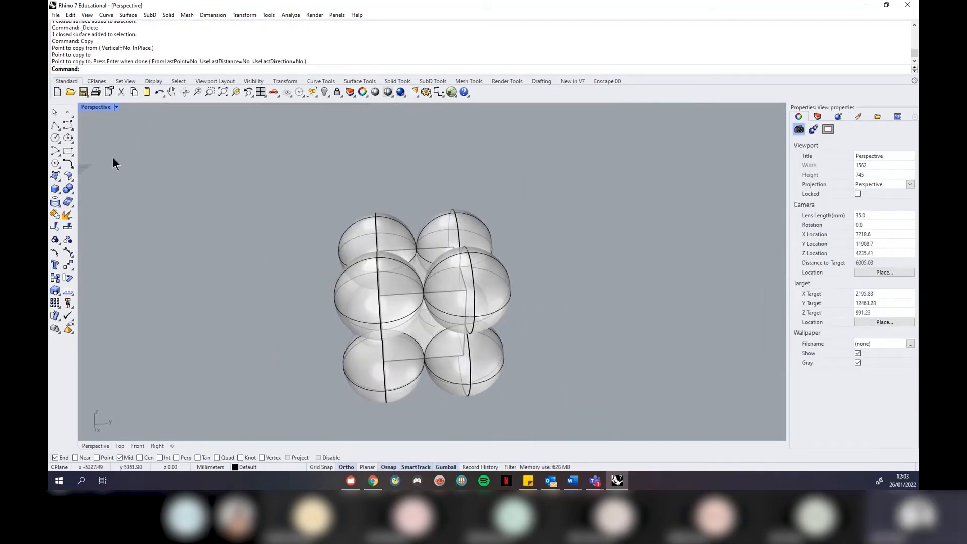
# Switch the Perspective viewport to Shaded display so the spheres show solid
pyautogui.click(115, 107)
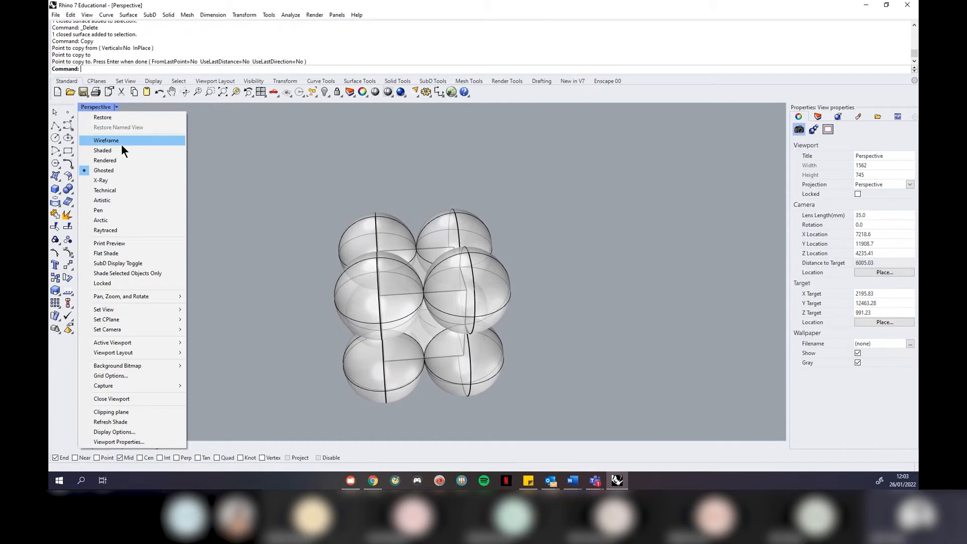
pyautogui.click(122, 150)
pyautogui.moveTo(439, 308); pyautogui.dragTo(413, 298, button='right')
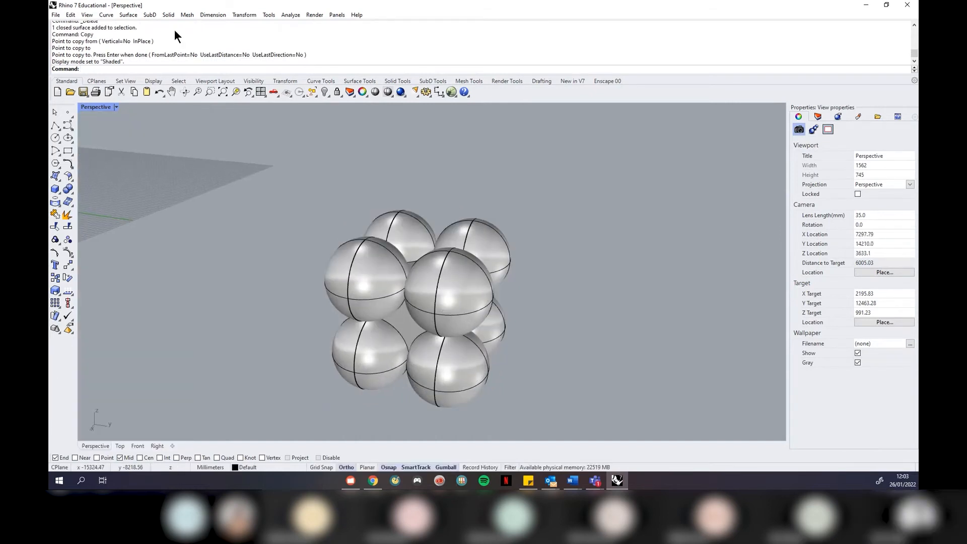
# Boolean-difference the upper-left and central front spheres out of the box
pyautogui.click(168, 15)
pyautogui.click(222, 281)
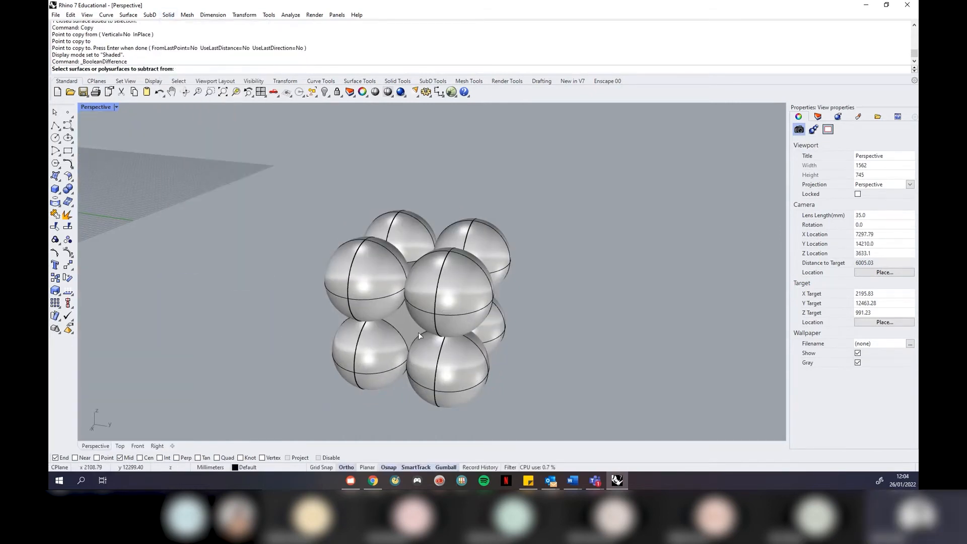
pyautogui.scroll(2, 418, 332)
pyautogui.click(401, 324)
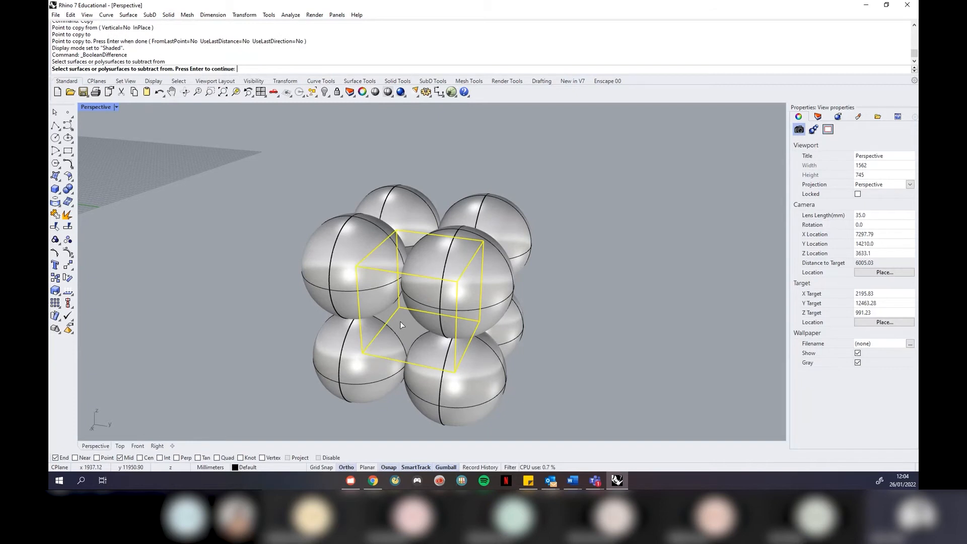
pyautogui.press('Return')
pyautogui.click(339, 255)
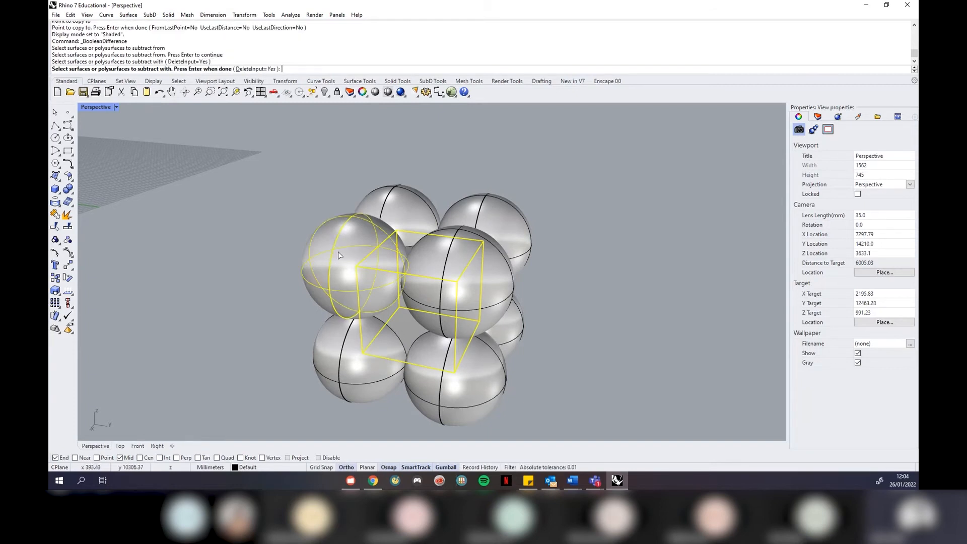
pyautogui.click(453, 263)
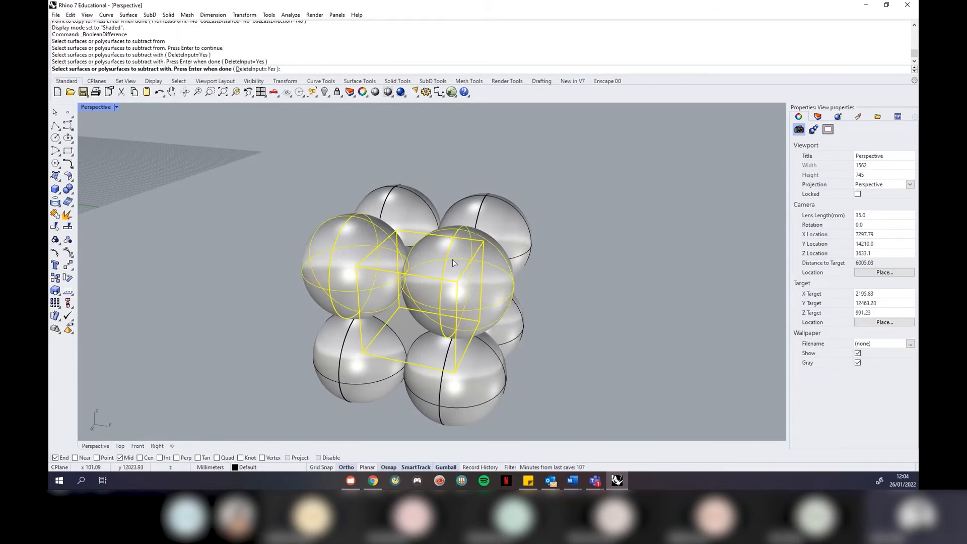
pyautogui.press('Return')
pyautogui.press('Return')
# Subtract the top, upper-right, left and front spheres from the carved box
pyautogui.moveTo(594, 297); pyautogui.dragTo(464, 282, button='right')
pyautogui.click(403, 280)
pyautogui.press('Return')
pyautogui.click(437, 208)
pyautogui.click(542, 274)
pyautogui.press('Return')
pyautogui.press('Return')
pyautogui.click(471, 308)
pyautogui.press('Return')
pyautogui.click(349, 325)
pyautogui.click(419, 356)
pyautogui.press('Return')
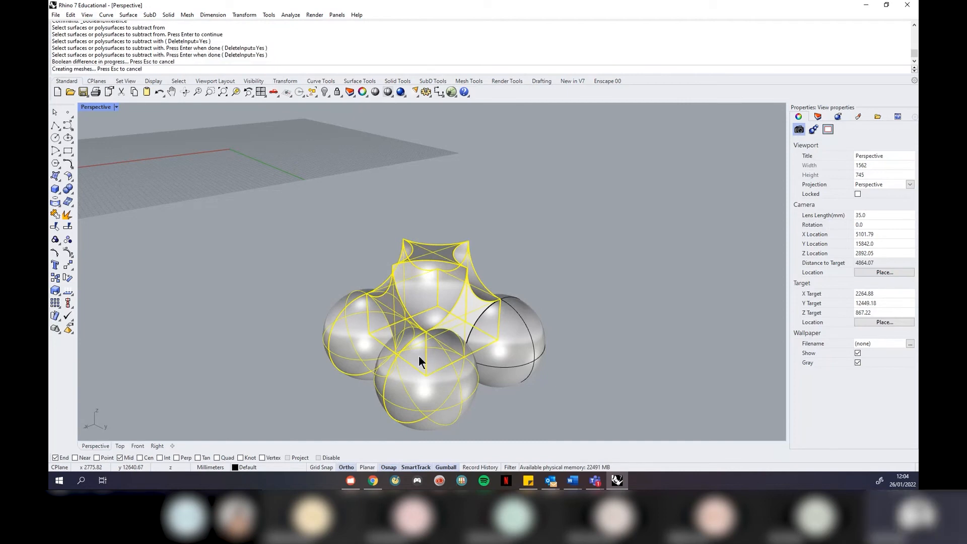
pyautogui.press('Return')
# Subtract the last right sphere, then orbit to inspect the scooped solid
pyautogui.click(401, 316)
pyautogui.press('Return')
pyautogui.click(529, 352)
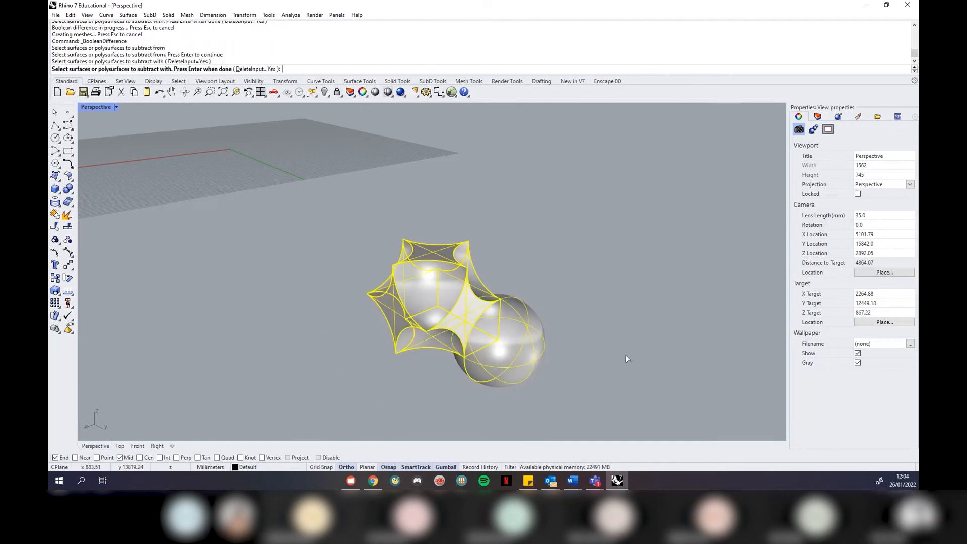
pyautogui.moveTo(627, 359); pyautogui.dragTo(483, 357, button='right')
pyautogui.press('Return')
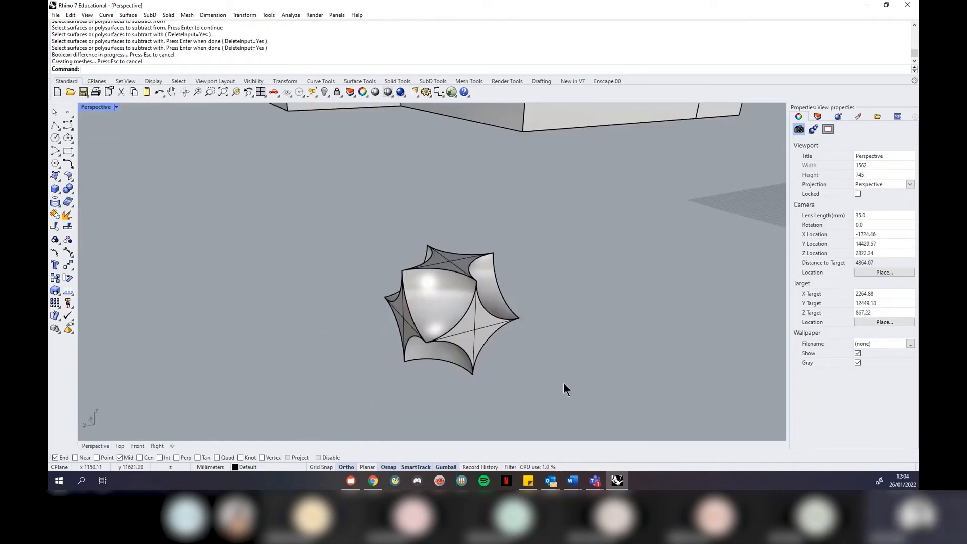
pyautogui.moveTo(413, 367); pyautogui.dragTo(533, 354, button='right')
pyautogui.moveTo(519, 299); pyautogui.dragTo(454, 204, button='right')
pyautogui.scroll(-4, 455, 205)
pyautogui.scroll(6, 438, 280)
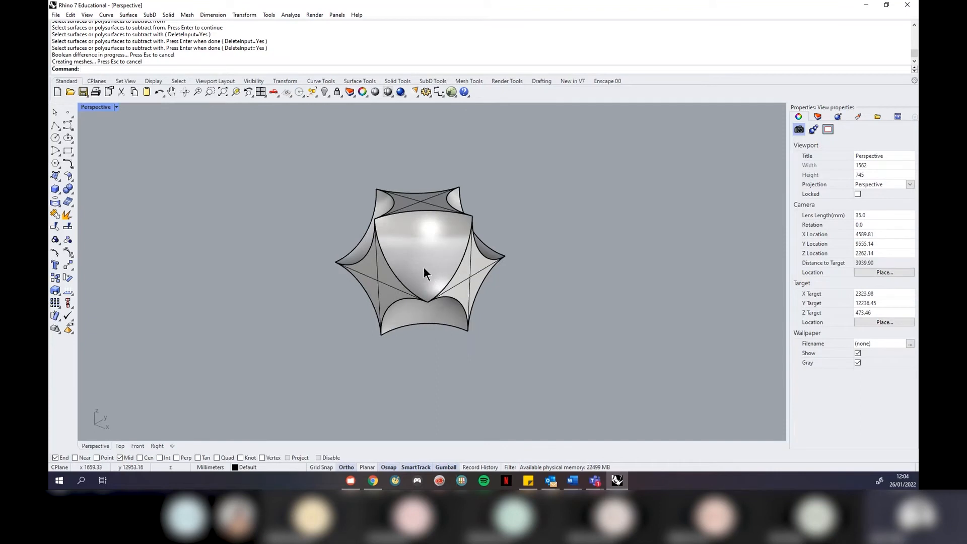
pyautogui.scroll(2, 402, 235)
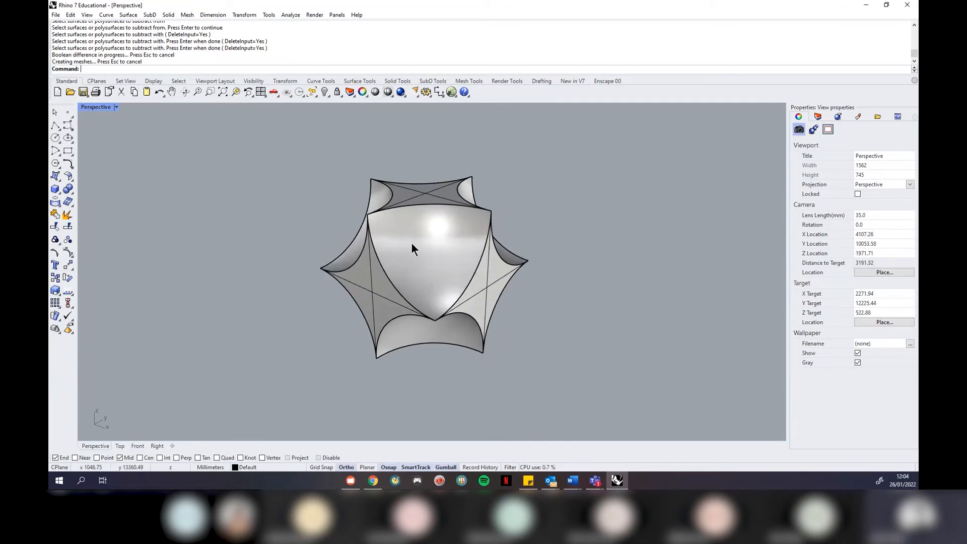
# Enable Record History from the status bar after orbiting the carved solid
pyautogui.moveTo(417, 245); pyautogui.dragTo(440, 268, button='right')
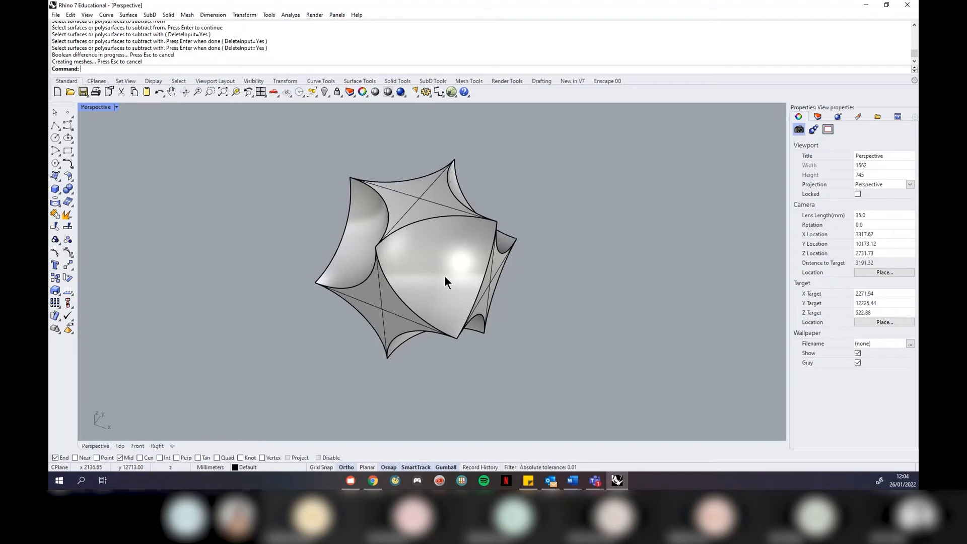
pyautogui.click(595, 480)
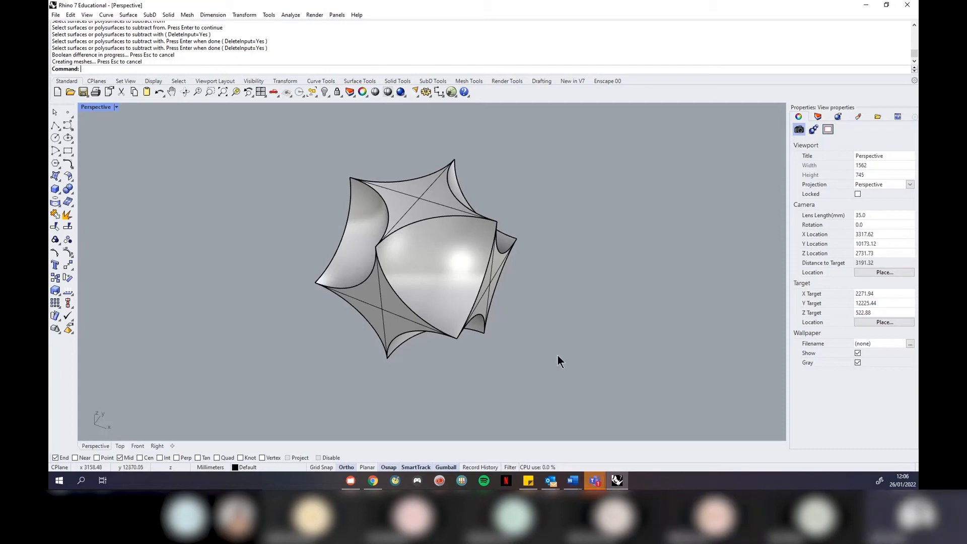
pyautogui.click(483, 468)
# Extrude a carved face straight out into an arm extending down-left
pyautogui.click(175, 15)
pyautogui.moveTo(227, 184)
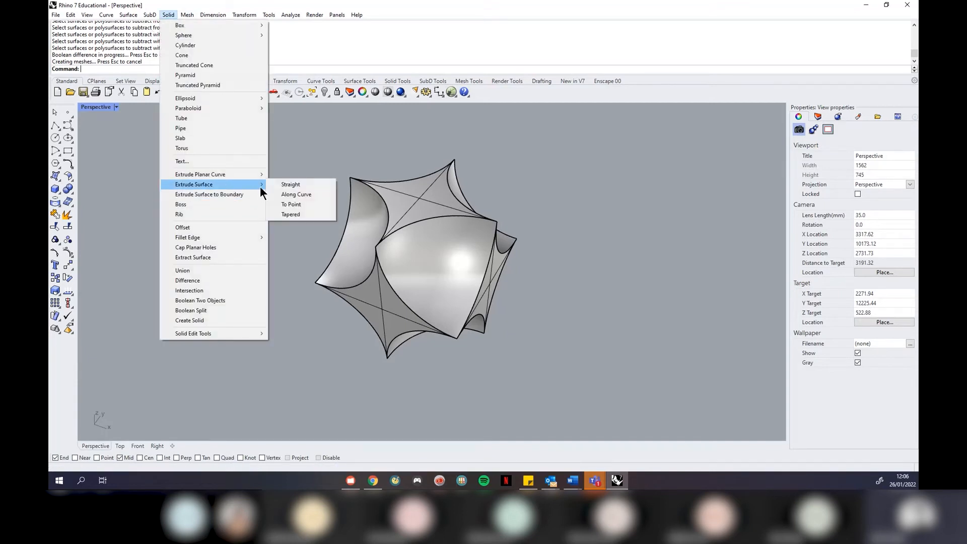
pyautogui.click(277, 184)
pyautogui.click(382, 292)
pyautogui.press('Return')
pyautogui.click(196, 350)
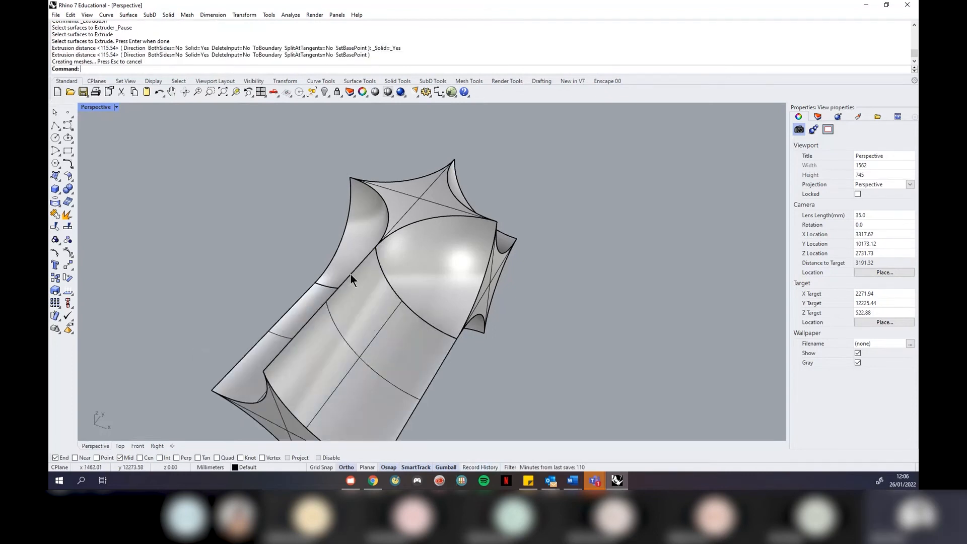
# Extrude the top face straight up into a second arm
pyautogui.press('Return')
pyautogui.click(415, 214)
pyautogui.press('Return')
pyautogui.scroll(-4, 271, 342)
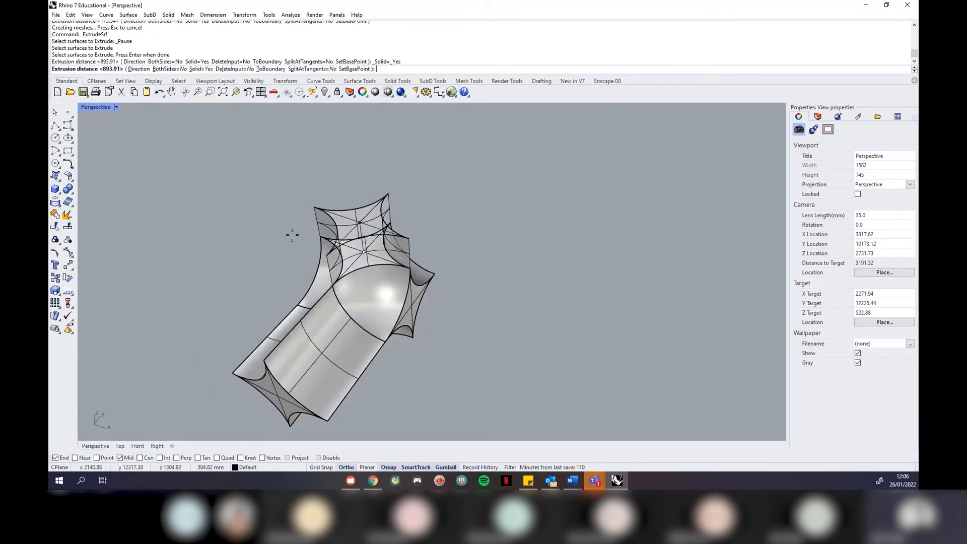
pyautogui.click(291, 146)
# Extrude the right end face into a third arm and view the result
pyautogui.press('Return')
pyautogui.click(410, 303)
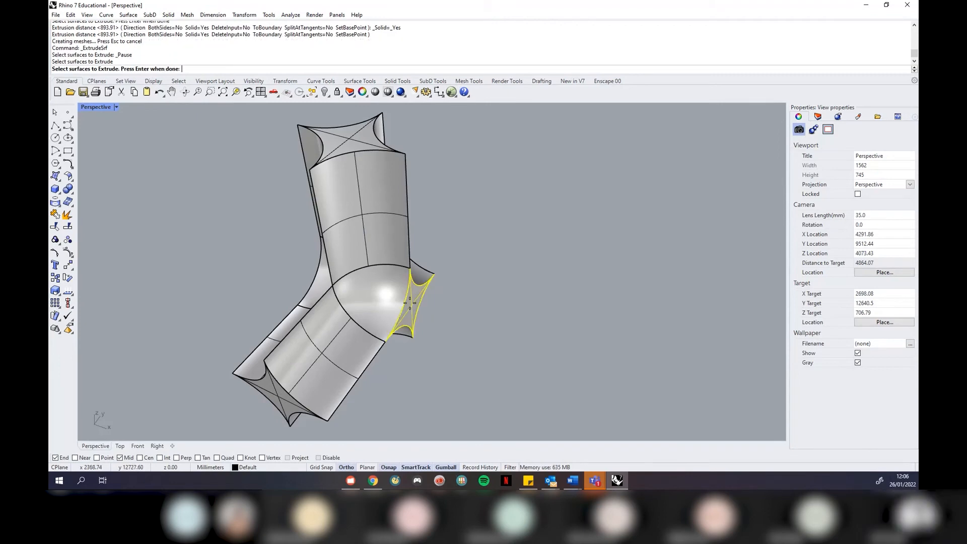
pyautogui.press('Return')
pyautogui.click(547, 290)
pyautogui.moveTo(562, 264); pyautogui.dragTo(560, 231, button='right')
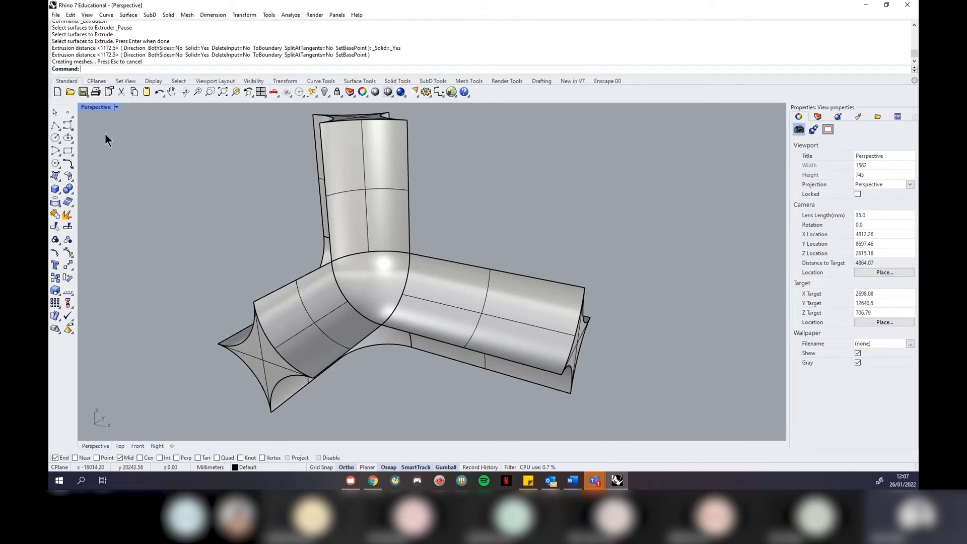
# Run the History command and set Record to Yes so history always records
pyautogui.click(71, 15)
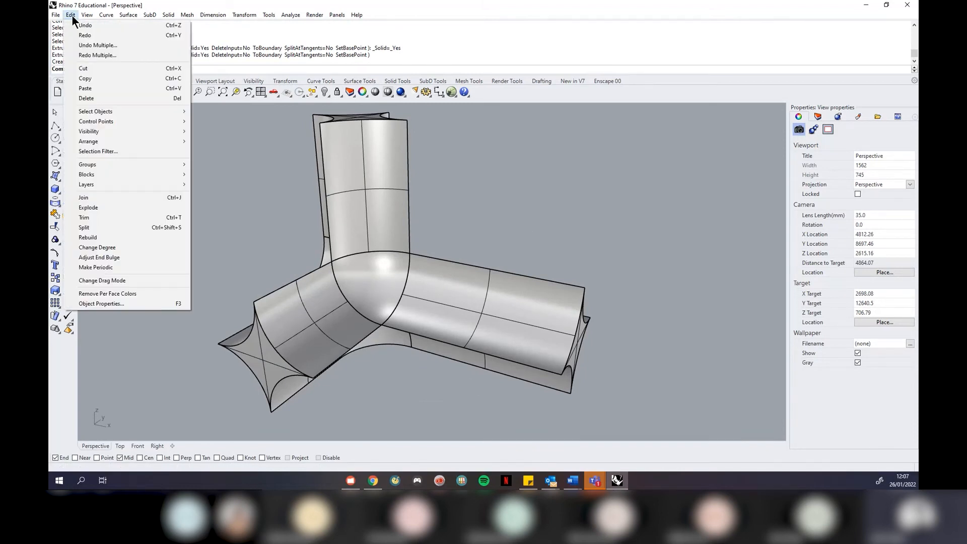
pyautogui.click(535, 7)
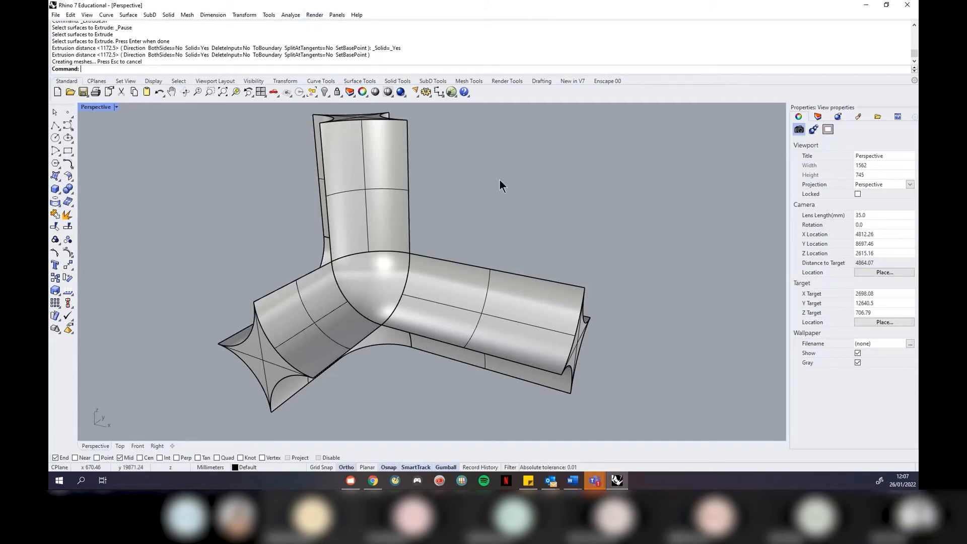
pyautogui.write('History')
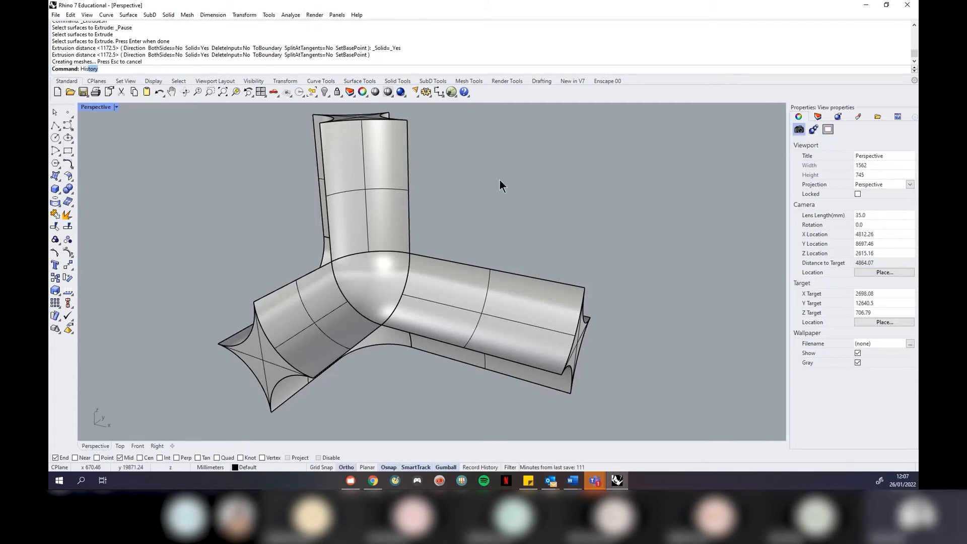
pyautogui.press('Return')
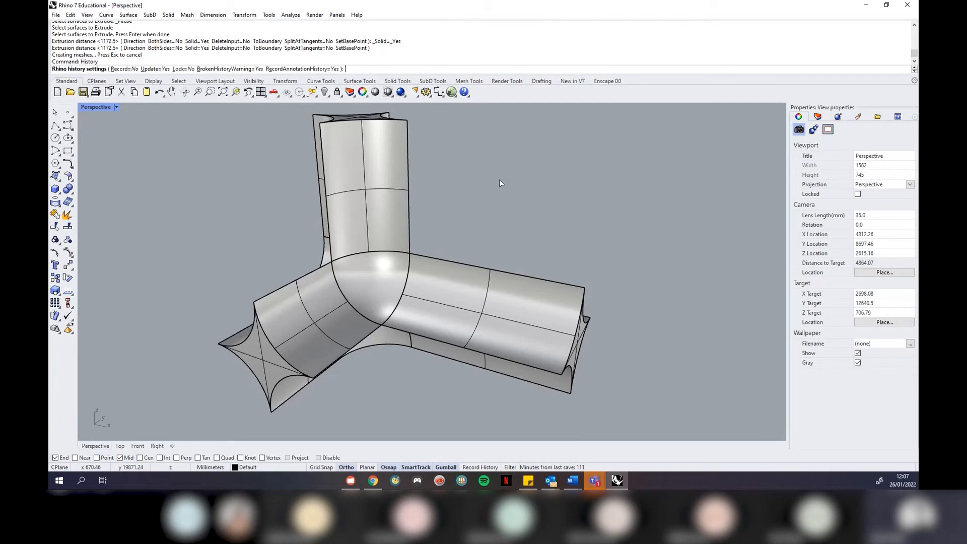
pyautogui.click(126, 69)
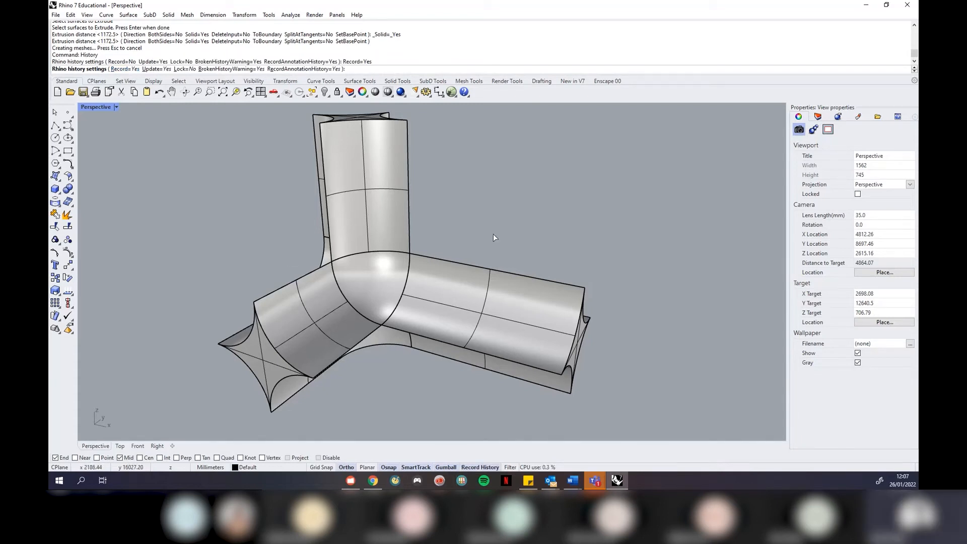
pyautogui.press('Return')
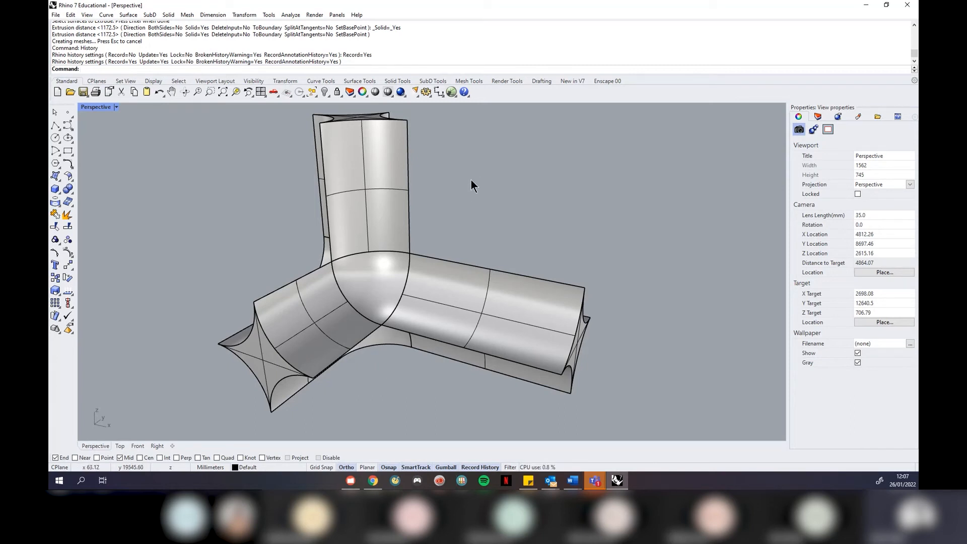
# Undo the extruded arms and orbit around the plain carved solid
pyautogui.hotkey('ctrl', 'z')
pyautogui.hotkey('ctrl', 'z')
pyautogui.hotkey('ctrl', 'z')
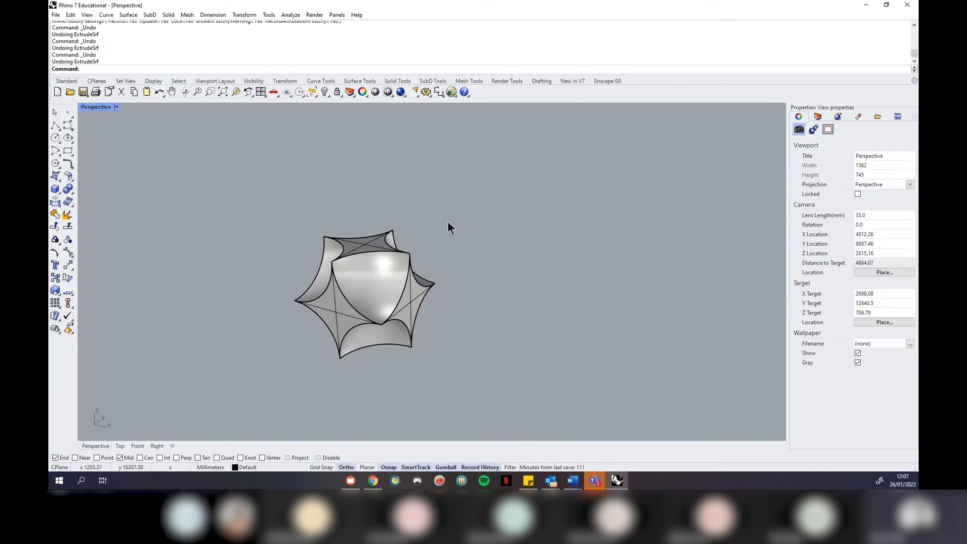
pyautogui.scroll(4, 304, 267)
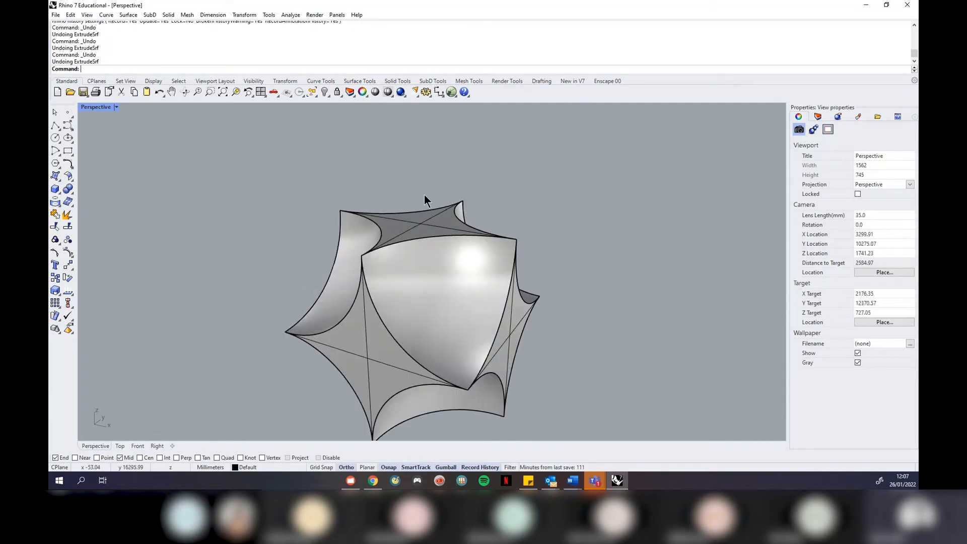
pyautogui.scroll(-1, 424, 195)
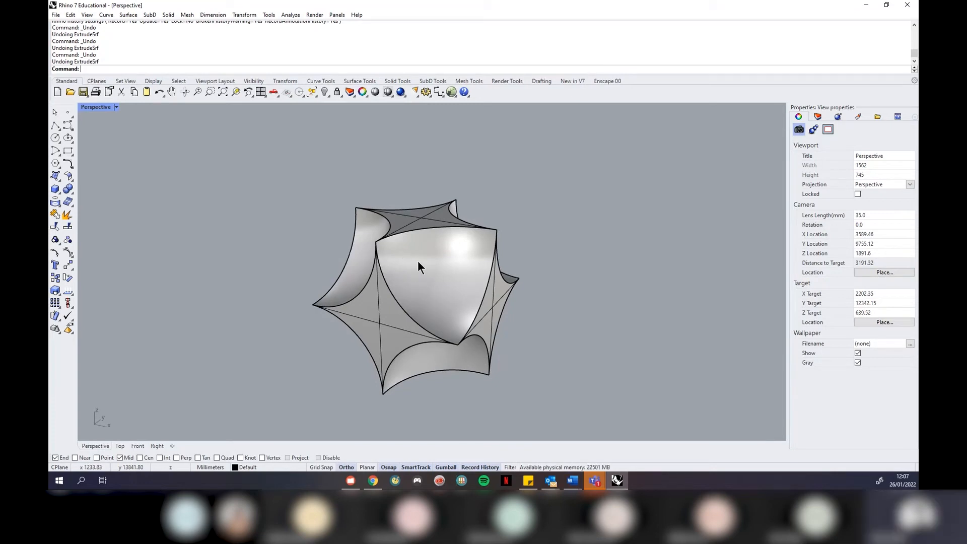
pyautogui.moveTo(441, 230); pyautogui.dragTo(433, 249, button='right')
pyautogui.scroll(-2, 429, 190)
pyautogui.scroll(1, 420, 256)
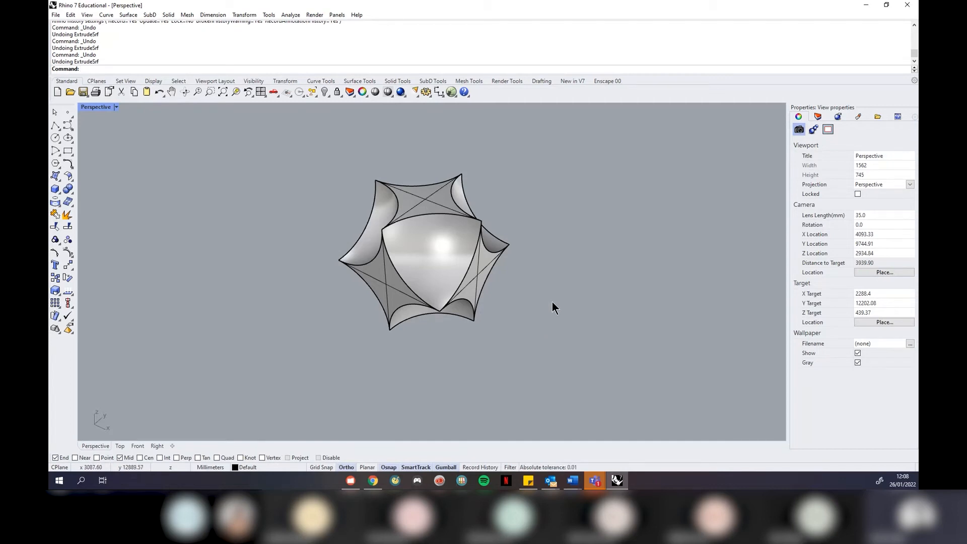
pyautogui.moveTo(397, 198); pyautogui.dragTo(394, 205, button='right')
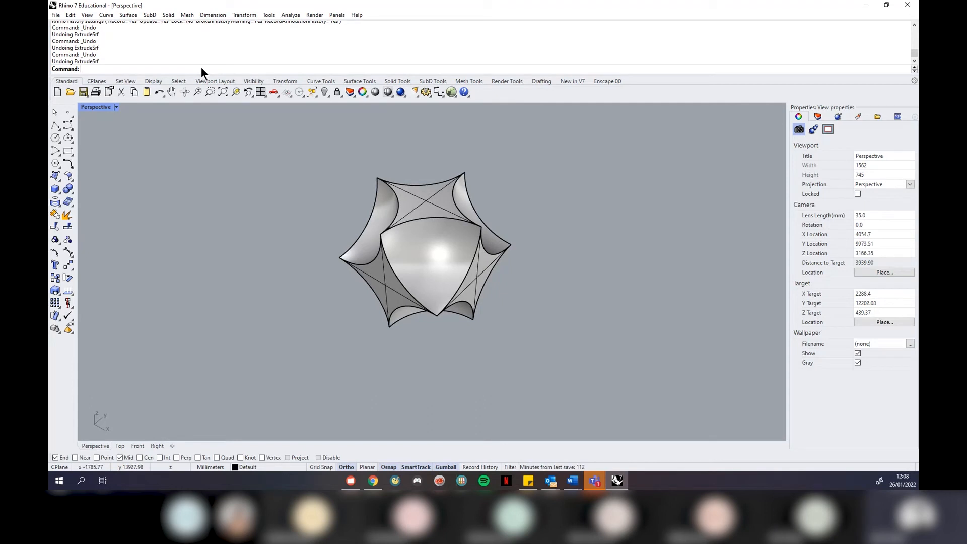
pyautogui.click(168, 15)
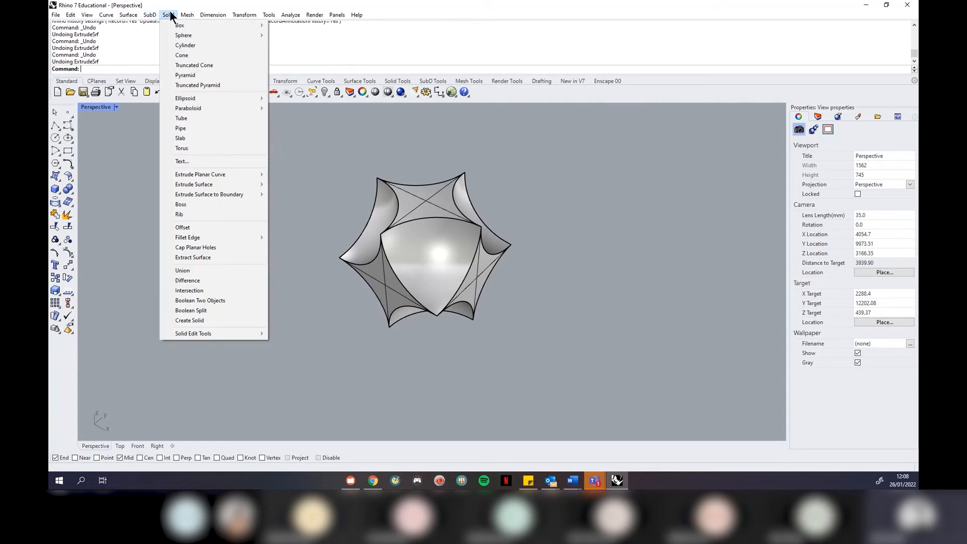
pyautogui.moveTo(230, 176)
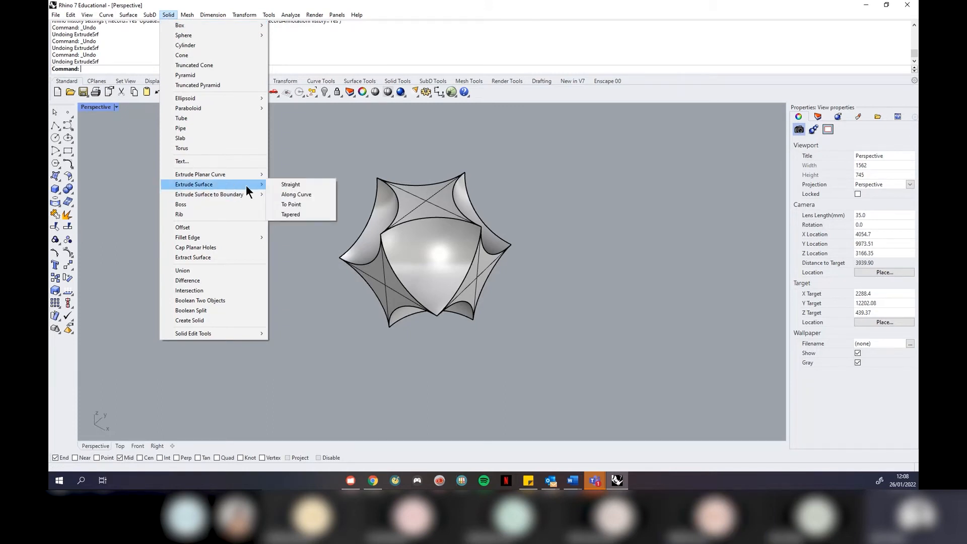
pyautogui.click(285, 186)
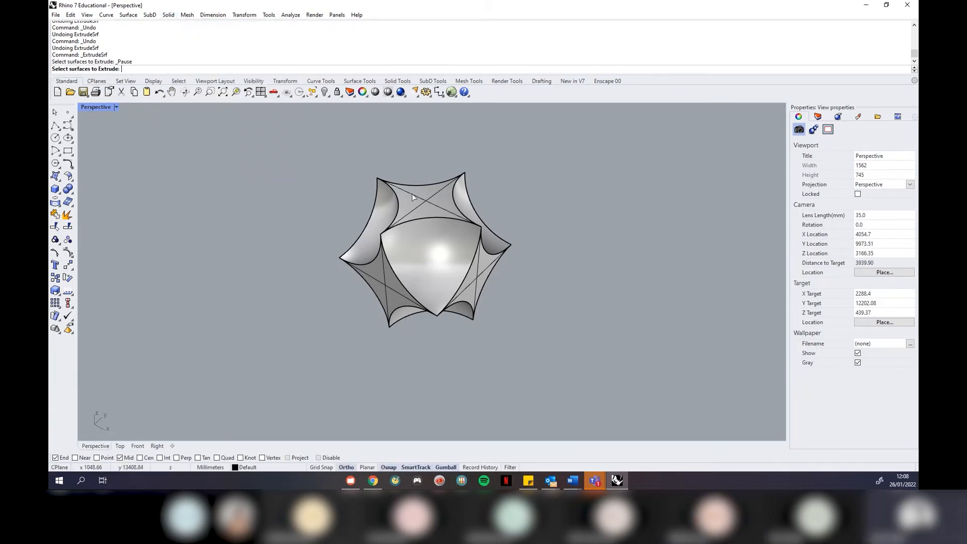
pyautogui.click(428, 208)
pyautogui.scroll(-2, 427, 207)
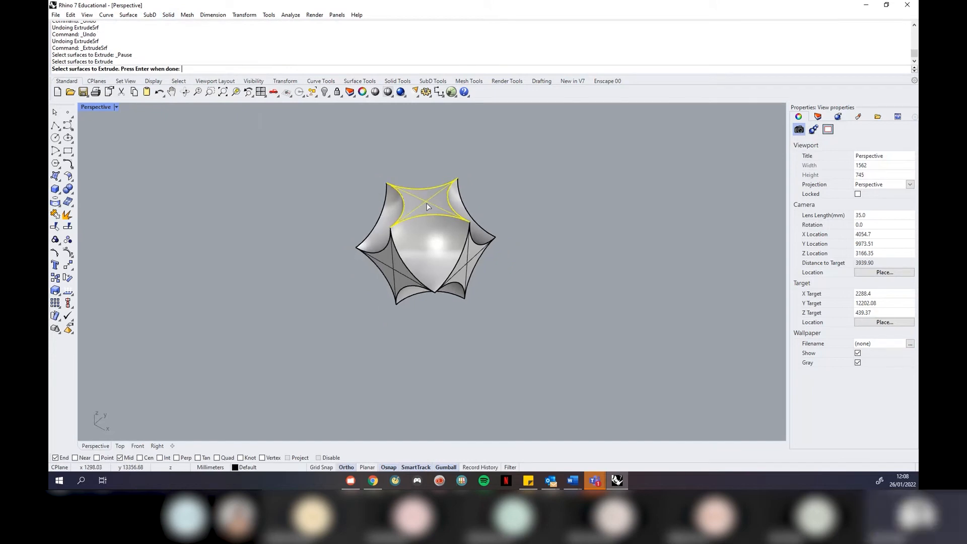
pyautogui.press('Return')
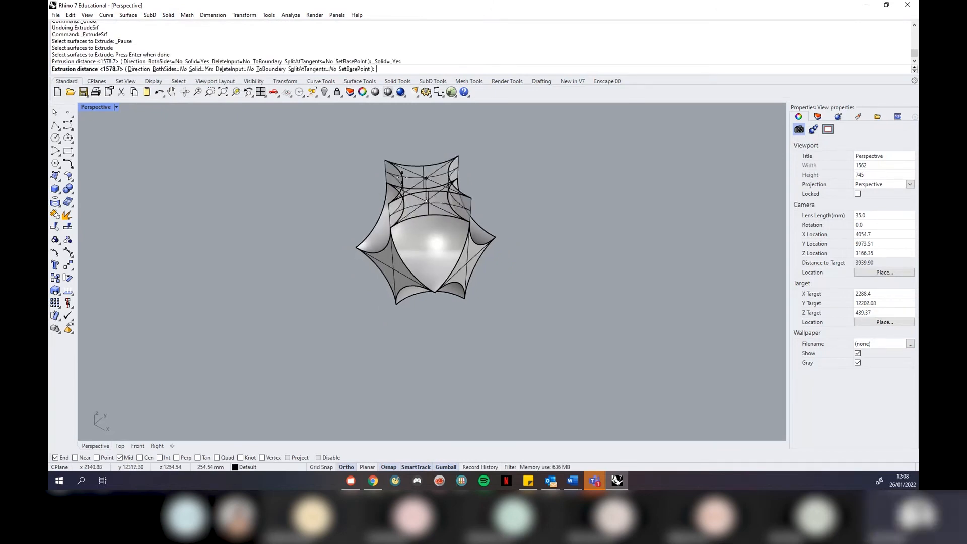
pyautogui.click(356, 129)
pyautogui.moveTo(381, 188); pyautogui.dragTo(441, 251, button='right')
pyautogui.press('Return')
pyautogui.click(425, 253)
pyautogui.press('Return')
pyautogui.click(545, 281)
pyautogui.press('Return')
pyautogui.click(383, 261)
pyautogui.press('Return')
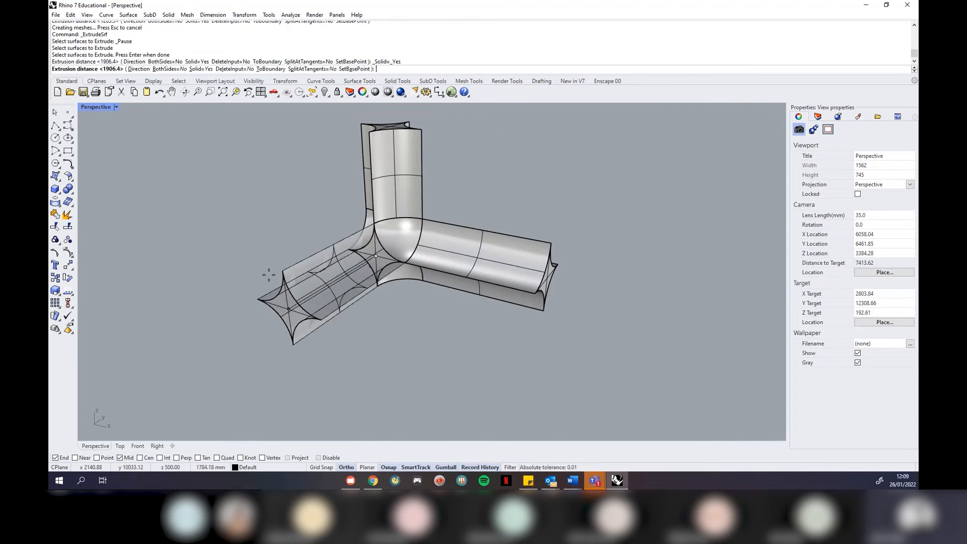
pyautogui.click(268, 276)
pyautogui.moveTo(283, 193); pyautogui.dragTo(306, 211, button='right')
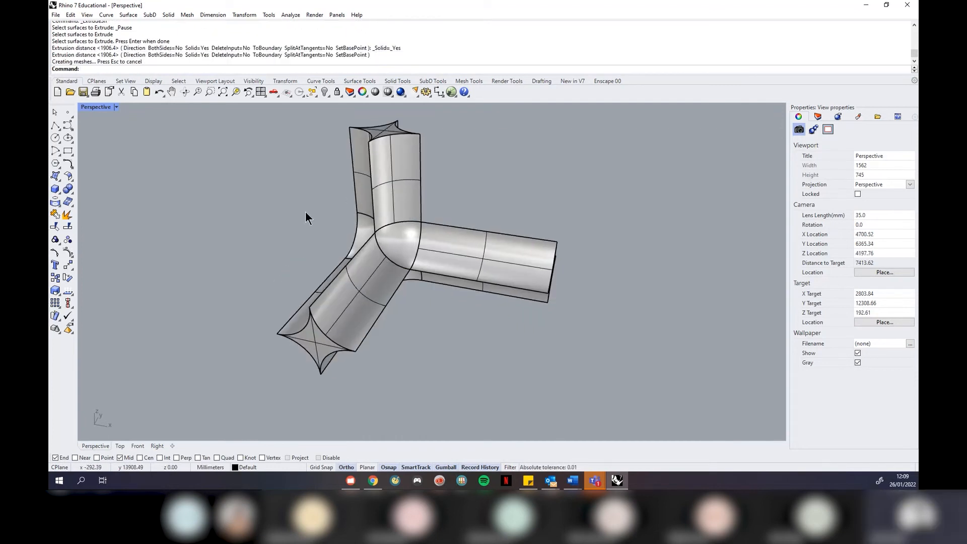
pyautogui.hotkey('ctrl', 'z')
pyautogui.hotkey('ctrl', 'z')
pyautogui.hotkey('ctrl', 'z')
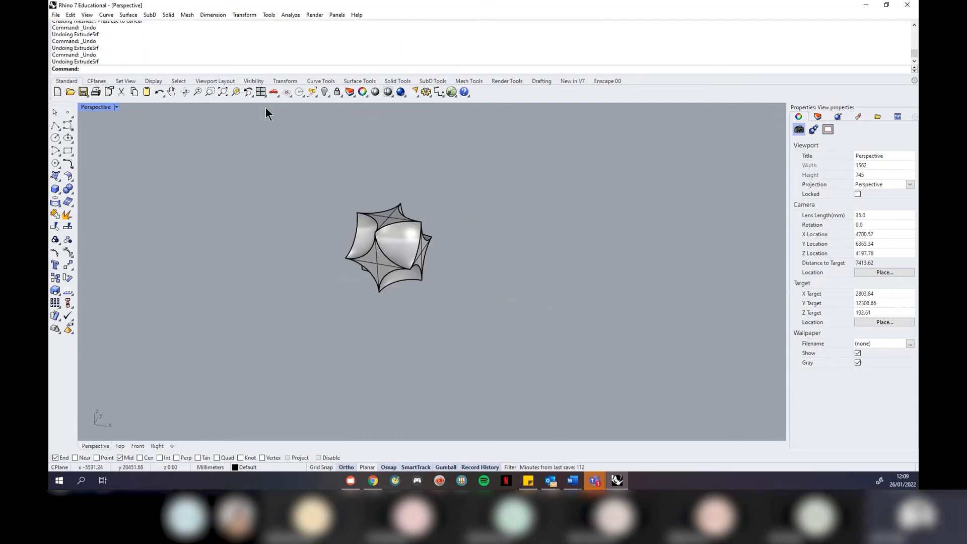
pyautogui.click(168, 15)
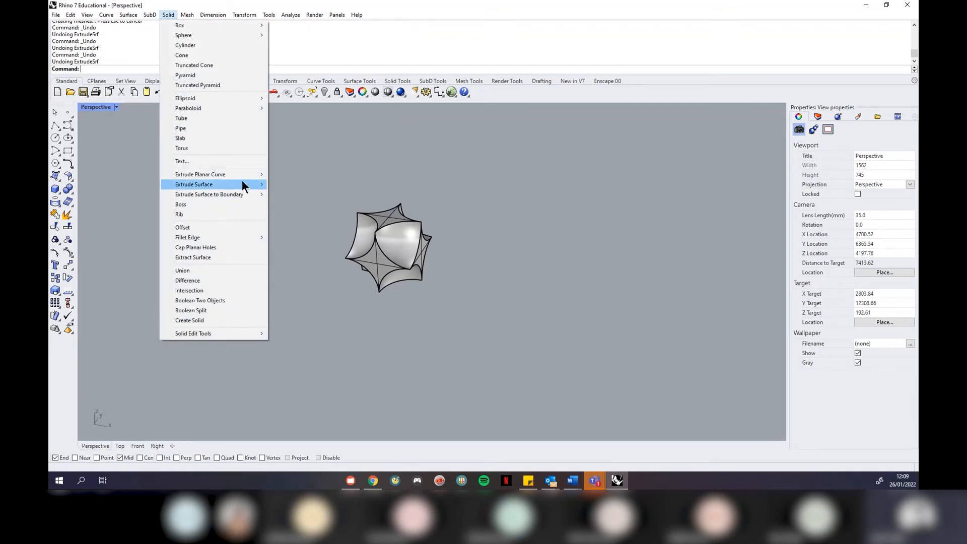
# Extrude the right face with a tapered extrusion into a rightward spike
pyautogui.moveTo(243, 183)
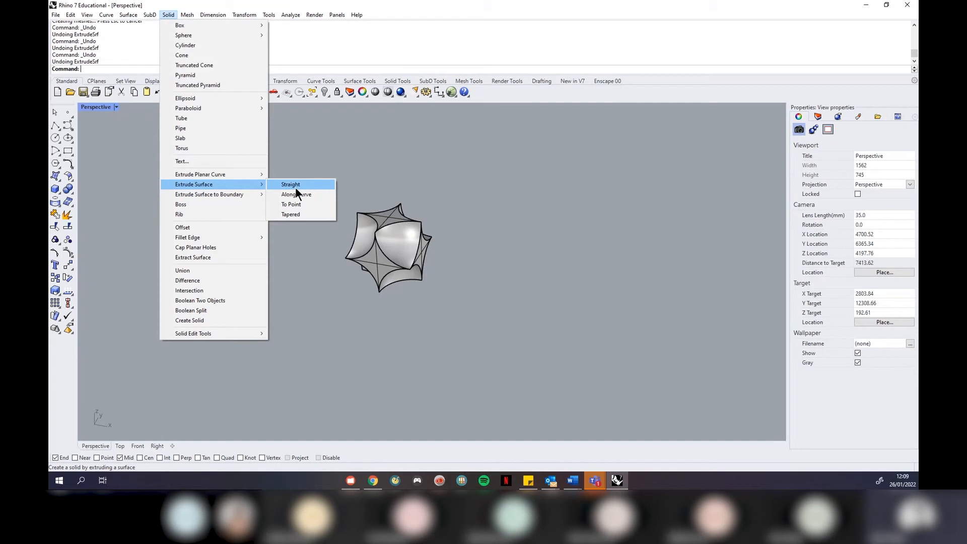
pyautogui.click(308, 213)
pyautogui.scroll(2, 448, 260)
pyautogui.click(408, 252)
pyautogui.press('Return')
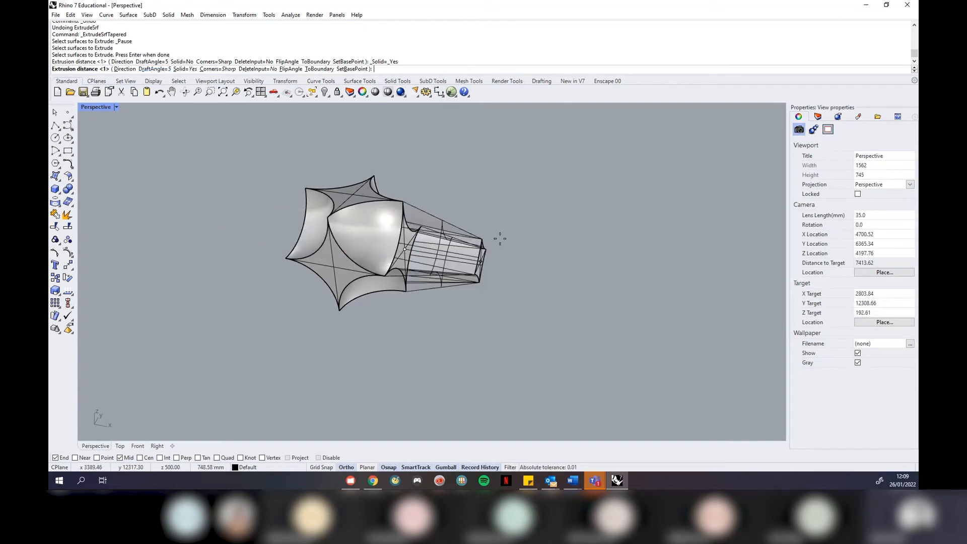
pyautogui.click(603, 277)
# Begin a tapered extrusion on the left end face, then cancel it
pyautogui.press('Return')
pyautogui.click(337, 263)
pyautogui.press('Return')
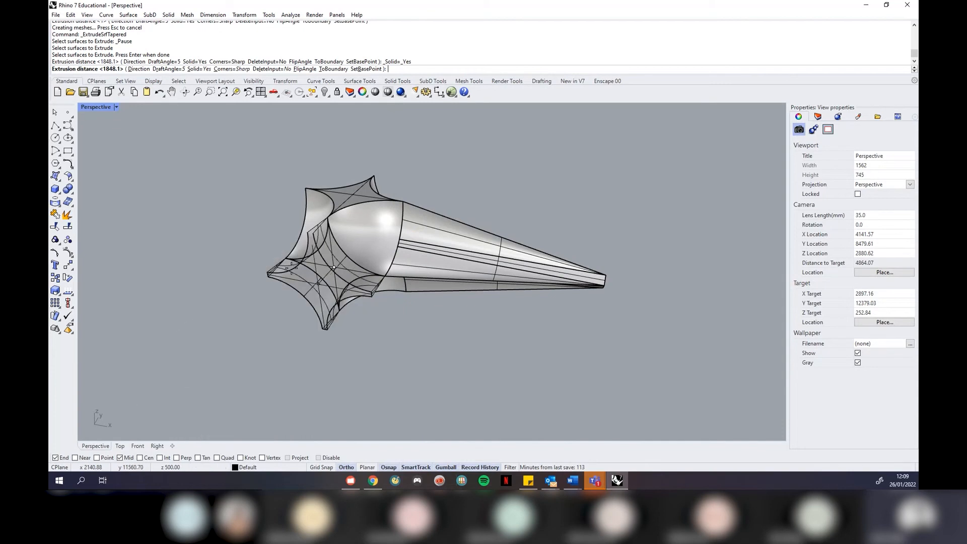
pyautogui.moveTo(353, 252); pyautogui.dragTo(250, 241, button='right')
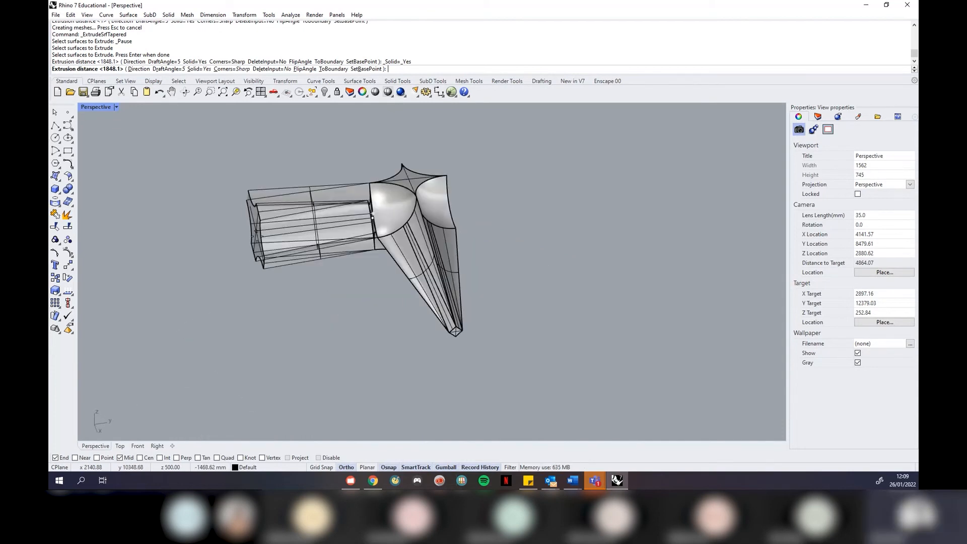
pyautogui.scroll(4, 252, 194)
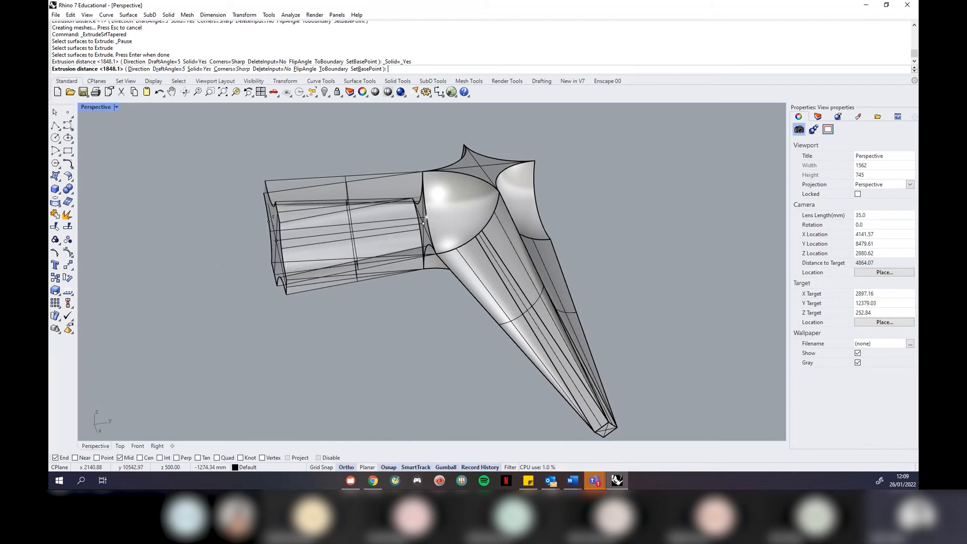
pyautogui.press('Escape')
# Add a long tapered spike from the end surface
pyautogui.moveTo(616, 250); pyautogui.dragTo(586, 252, button='right')
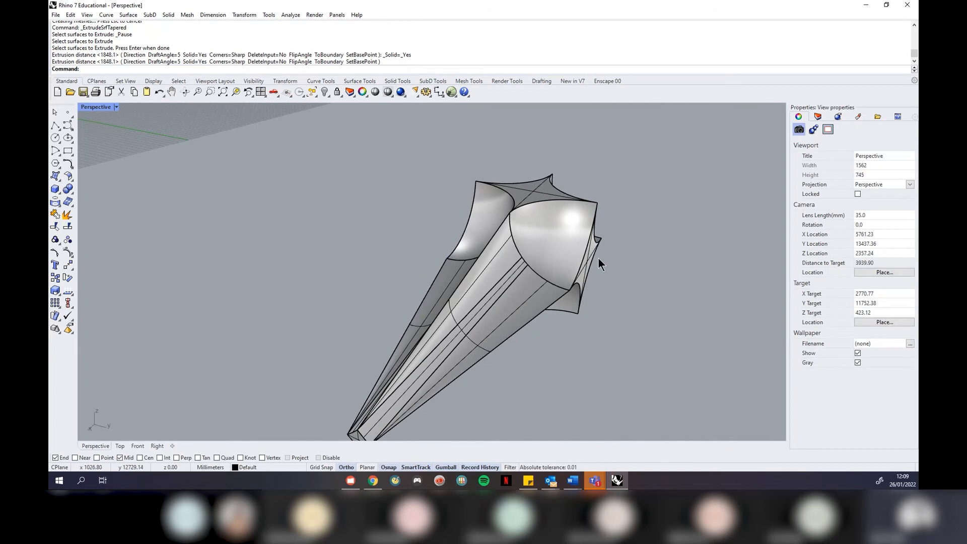
pyautogui.rightClick(598, 258)
pyautogui.click(592, 258)
pyautogui.rightClick(593, 258)
pyautogui.scroll(-4, 644, 278)
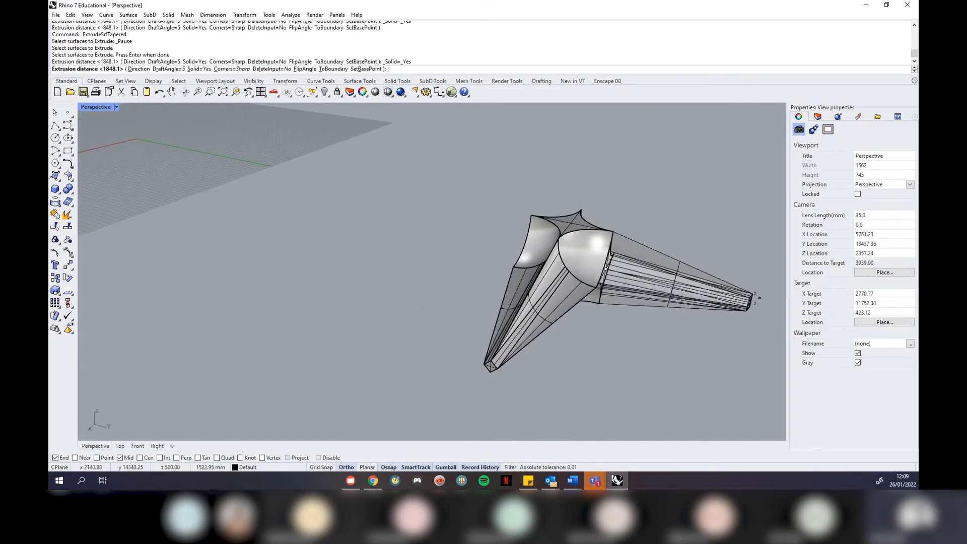
pyautogui.click(762, 302)
pyautogui.moveTo(478, 305); pyautogui.dragTo(499, 298, button='right')
pyautogui.scroll(6, 476, 239)
pyautogui.moveTo(476, 238); pyautogui.dragTo(512, 259, button='right')
# Grow a pointed spike from the left end surface with FlipAngle turned on
pyautogui.rightClick(460, 219)
pyautogui.click(459, 217)
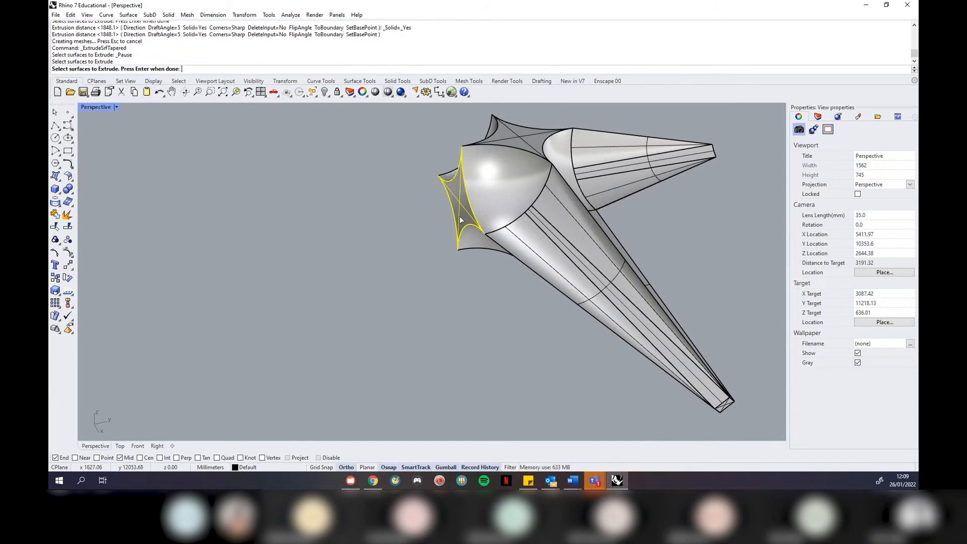
pyautogui.rightClick(460, 216)
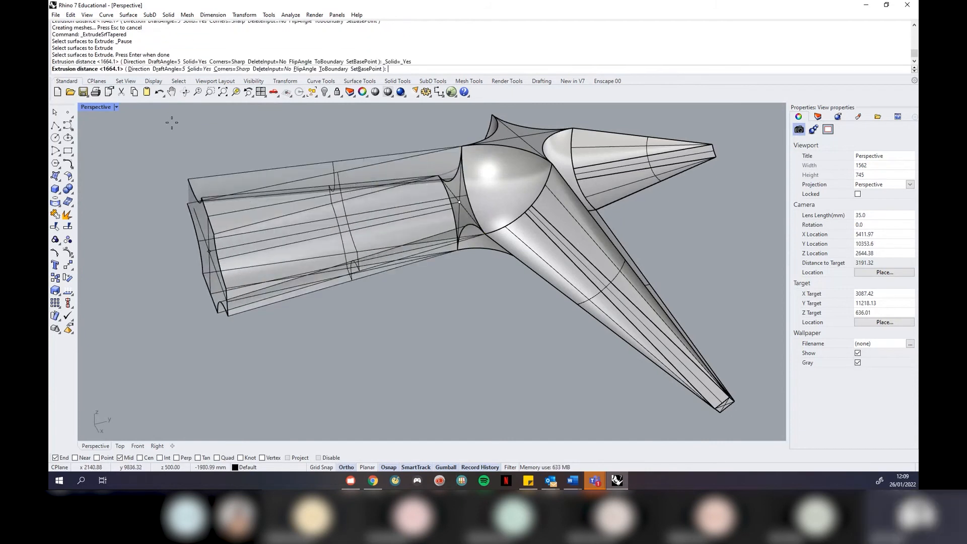
pyautogui.click(305, 69)
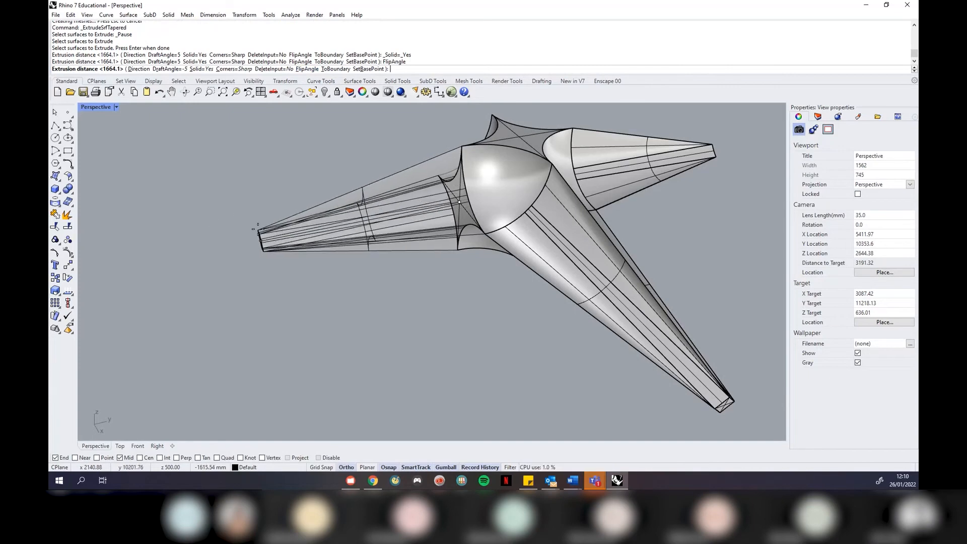
pyautogui.click(247, 230)
pyautogui.moveTo(281, 203); pyautogui.dragTo(252, 202, button='right')
pyautogui.scroll(-8, 341, 213)
pyautogui.moveTo(342, 213); pyautogui.dragTo(402, 237, button='right')
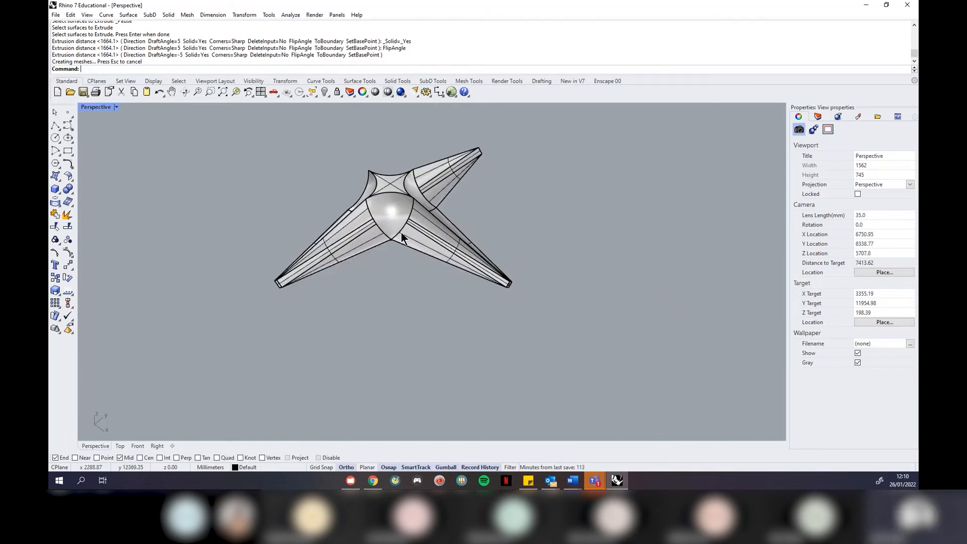
pyautogui.scroll(2, 393, 176)
# Extrude the top face into an inward-tapering spike with the angle flipped
pyautogui.rightClick(393, 184)
pyautogui.click(392, 189)
pyautogui.press('Return')
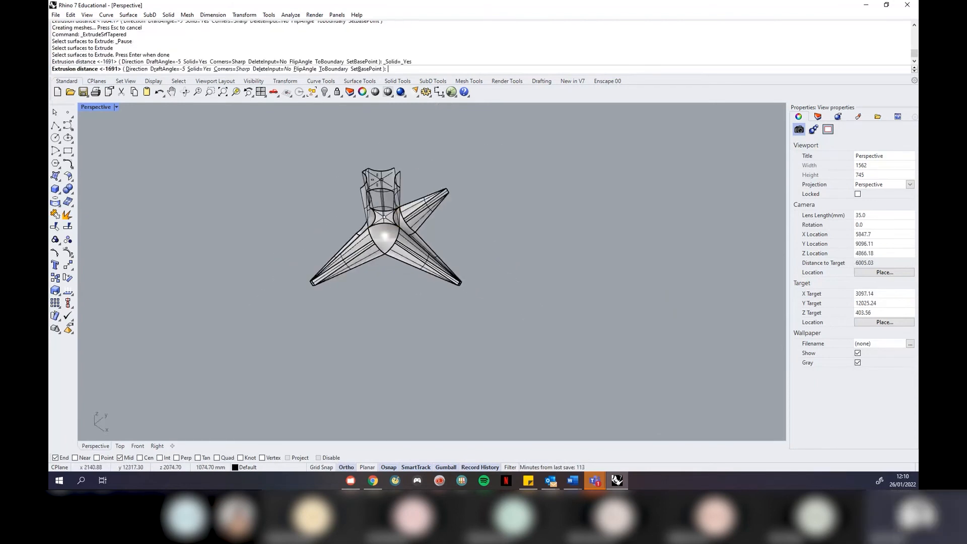
pyautogui.click(305, 69)
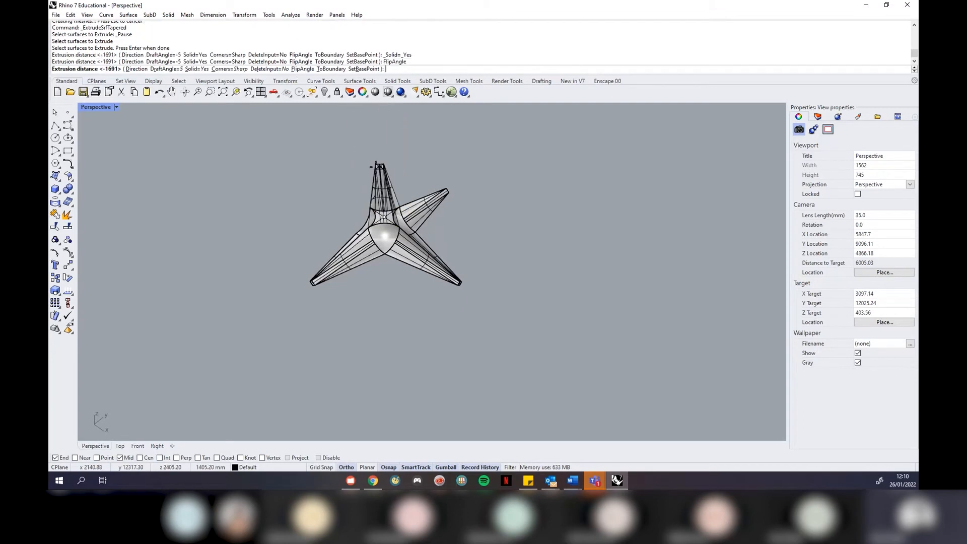
pyautogui.click(370, 157)
pyautogui.moveTo(398, 290)
pyautogui.mouseDown(button='right')
pyautogui.moveTo(397, 332)
pyautogui.moveTo(401, 280)
pyautogui.mouseUp(button='right')
# Extrude the bottom face into a tapered downward spike
pyautogui.press('Return')
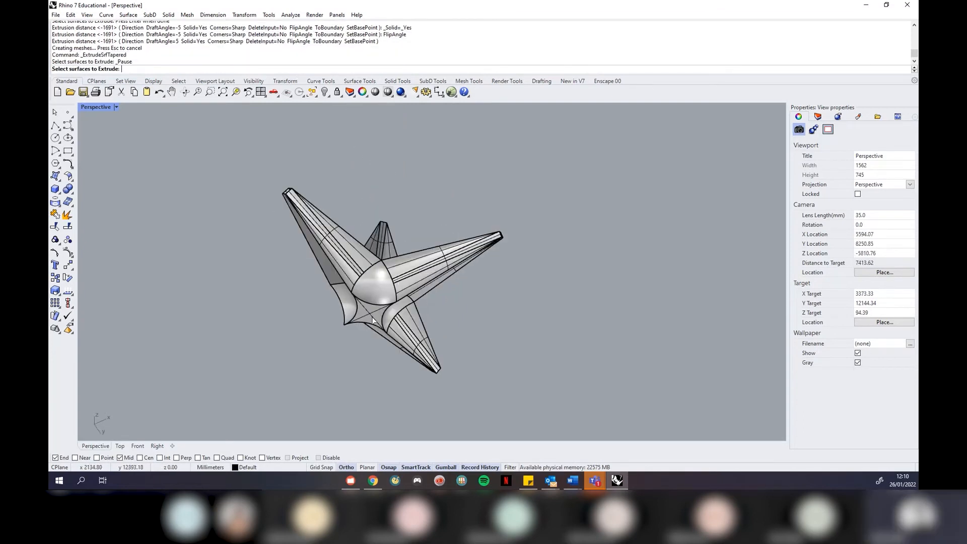
pyautogui.click(377, 322)
pyautogui.press('Return')
pyautogui.moveTo(435, 207); pyautogui.dragTo(407, 268, button='right')
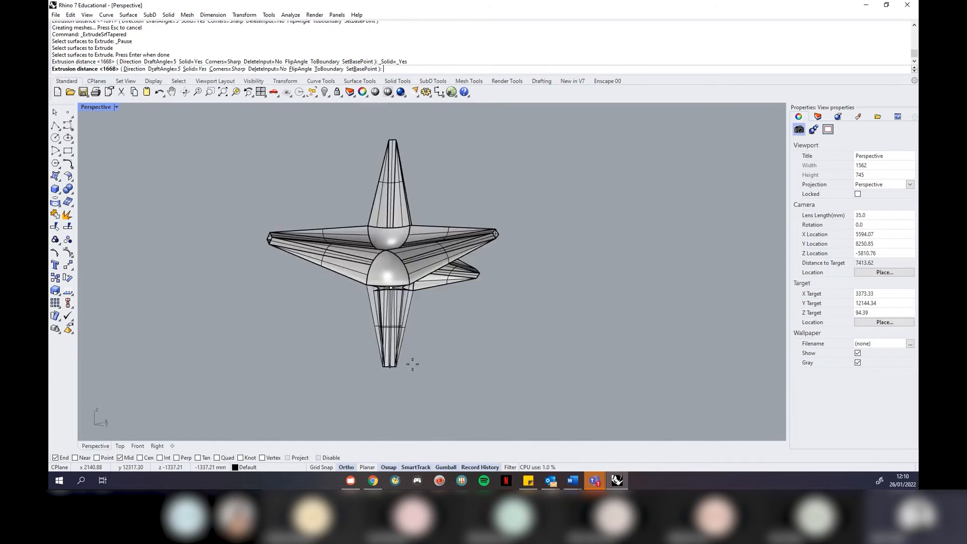
pyautogui.click(411, 388)
pyautogui.moveTo(310, 347); pyautogui.dragTo(323, 288, button='right')
# Add a final flipped tapered spike on the left face to complete the star
pyautogui.press('Return')
pyautogui.click(325, 267)
pyautogui.press('Return')
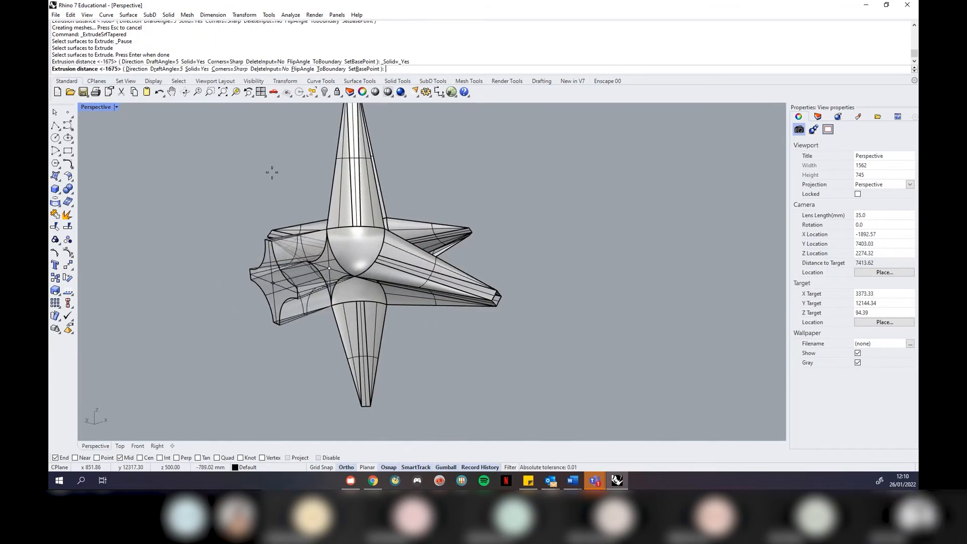
pyautogui.click(299, 68)
pyautogui.click(204, 290)
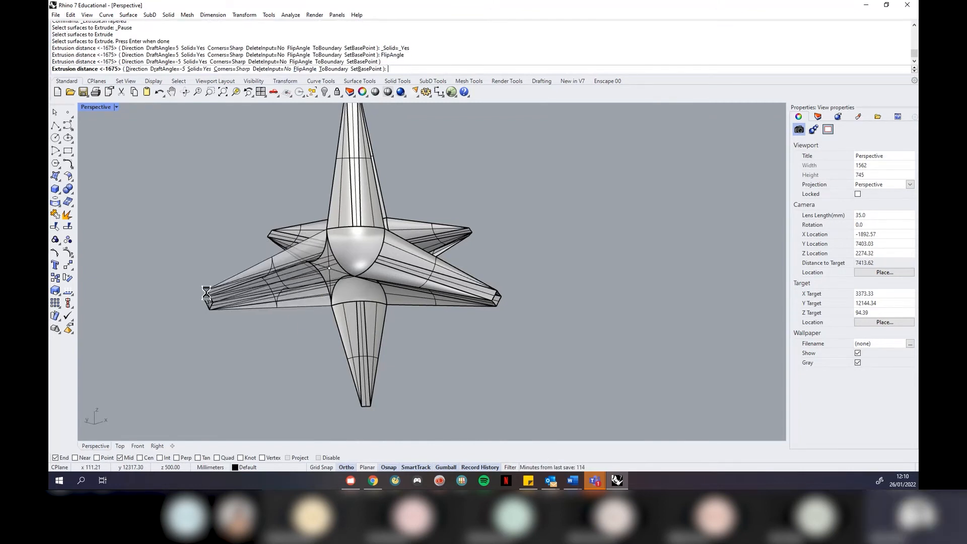
pyautogui.scroll(-6, 485, 213)
pyautogui.moveTo(486, 213); pyautogui.dragTo(361, 184, button='right')
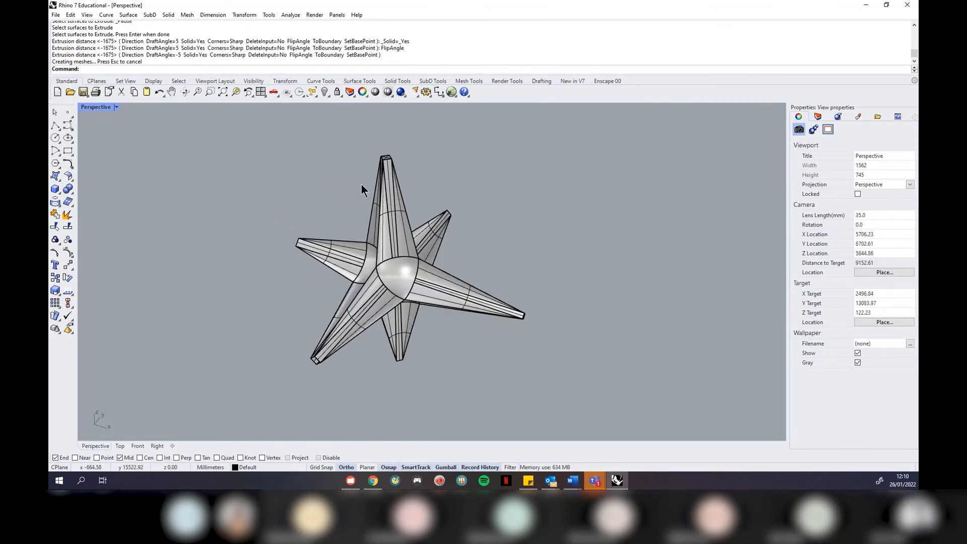
# Switch the Perspective view to Rendered display and orbit around the star
pyautogui.click(117, 107)
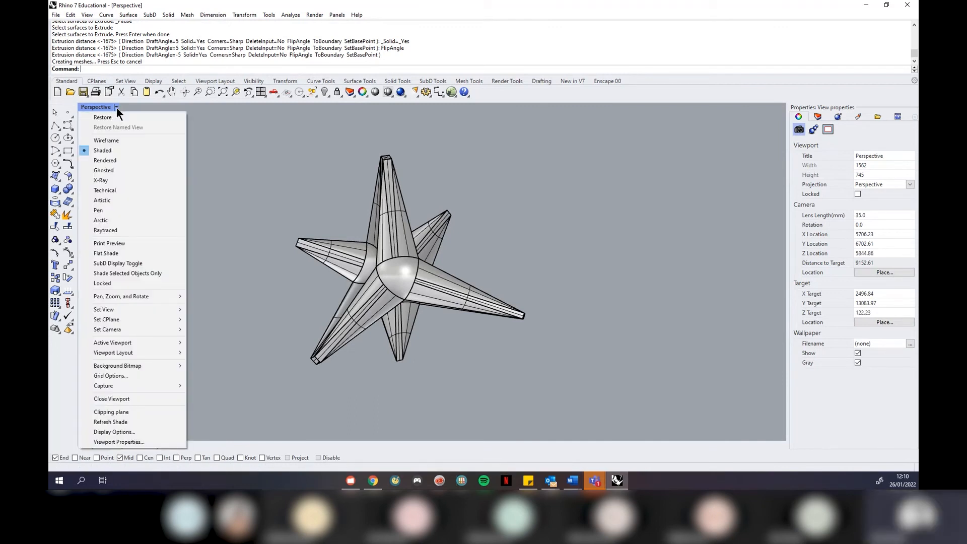
pyautogui.click(122, 160)
pyautogui.moveTo(255, 265); pyautogui.dragTo(528, 307, button='right')
pyautogui.scroll(-5, 527, 307)
pyautogui.scroll(-7, 524, 324)
pyautogui.scroll(6, 381, 201)
pyautogui.moveTo(381, 200); pyautogui.dragTo(407, 262, button='right')
pyautogui.scroll(-5, 407, 262)
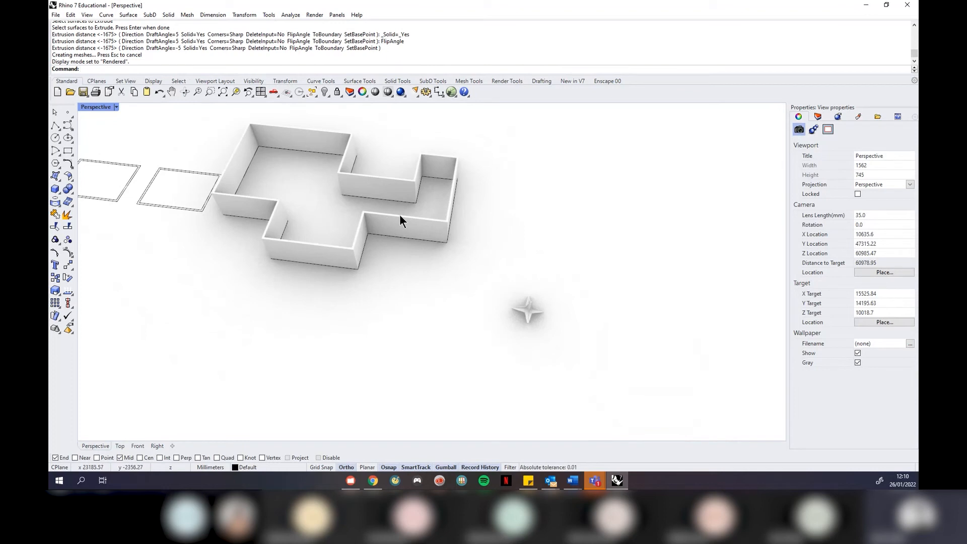
pyautogui.scroll(4, 292, 149)
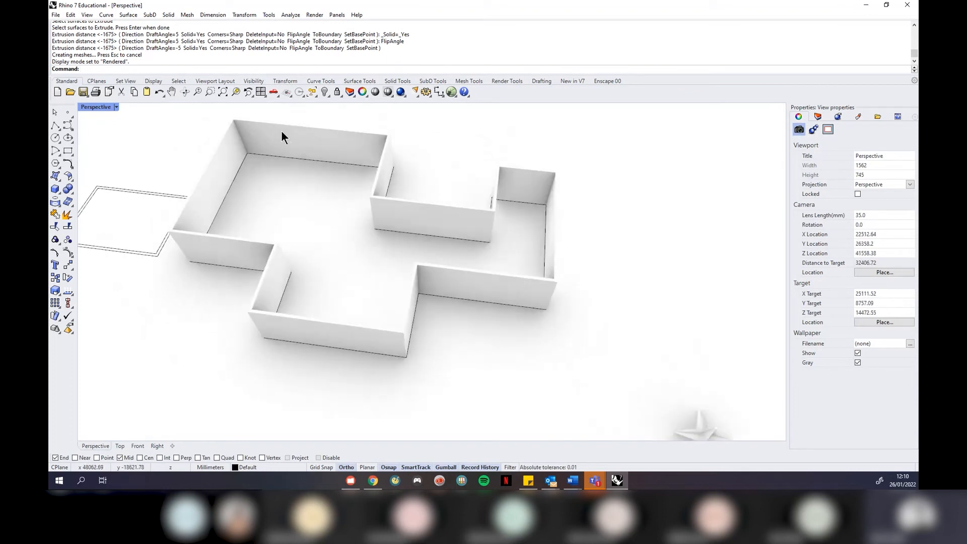
# Show the empty Materials panel without adding a material, then bring up the display-mode list
pyautogui.click(117, 107)
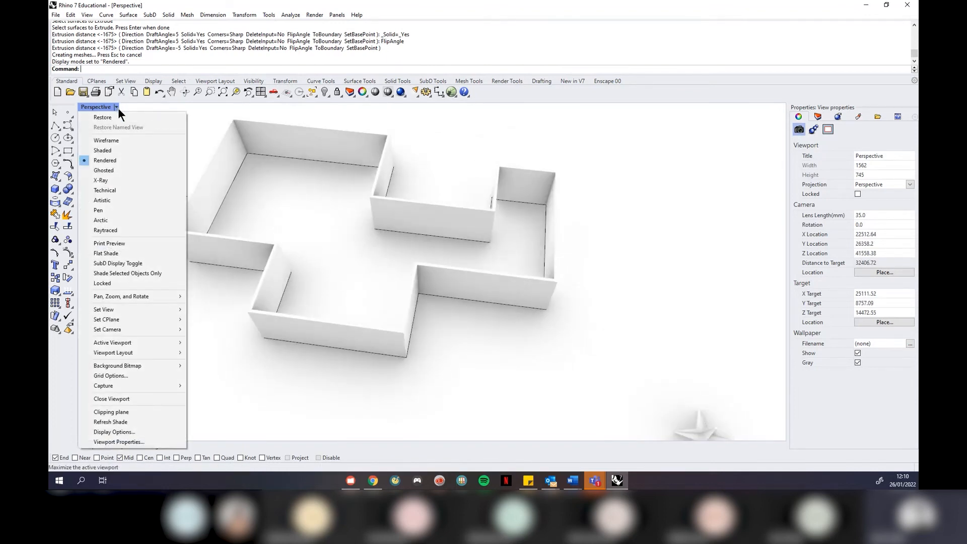
pyautogui.click(617, 224)
pyautogui.scroll(-7, 609, 275)
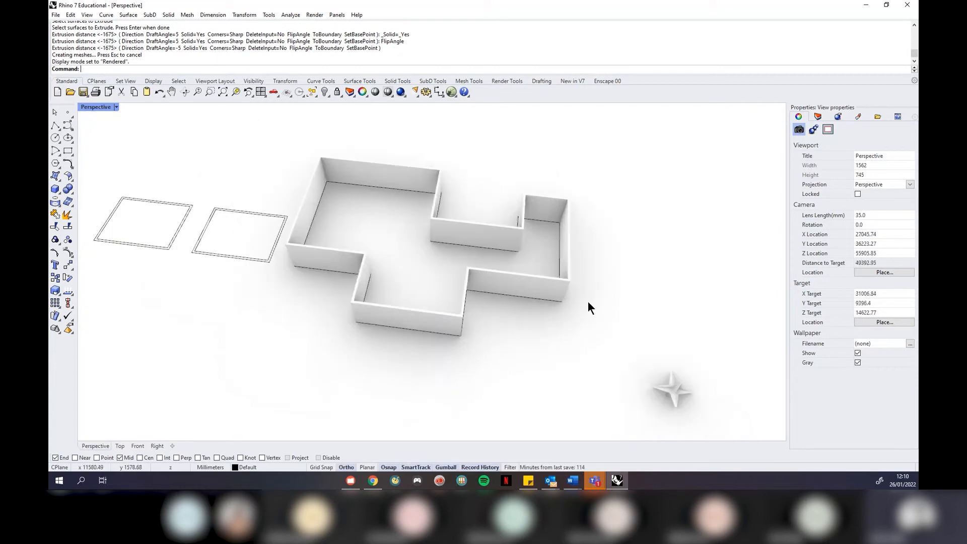
pyautogui.scroll(2, 464, 285)
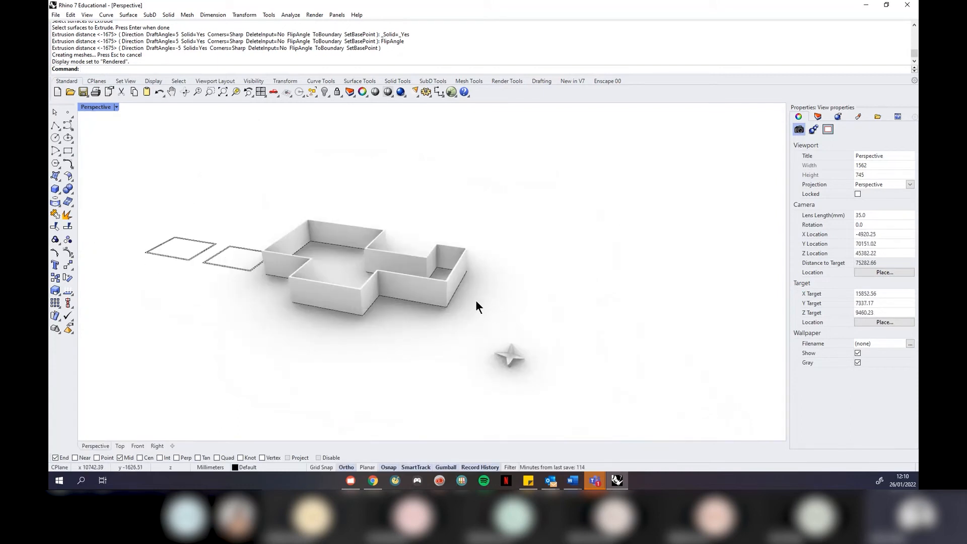
pyautogui.click(858, 117)
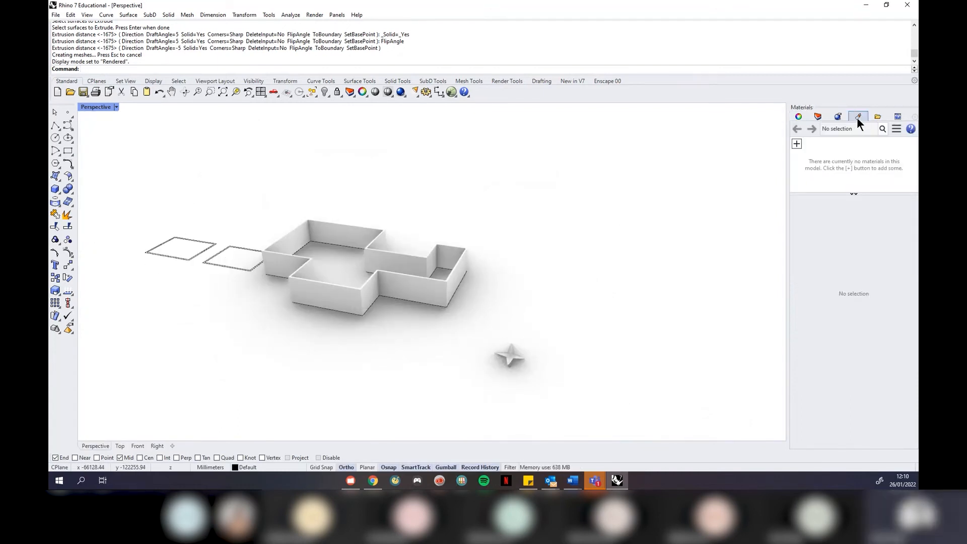
pyautogui.click(795, 142)
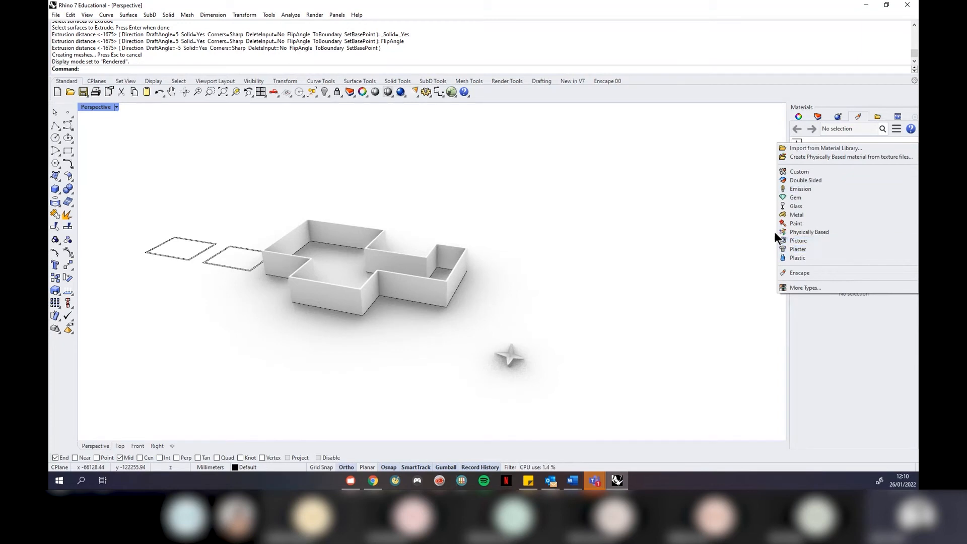
pyautogui.click(741, 227)
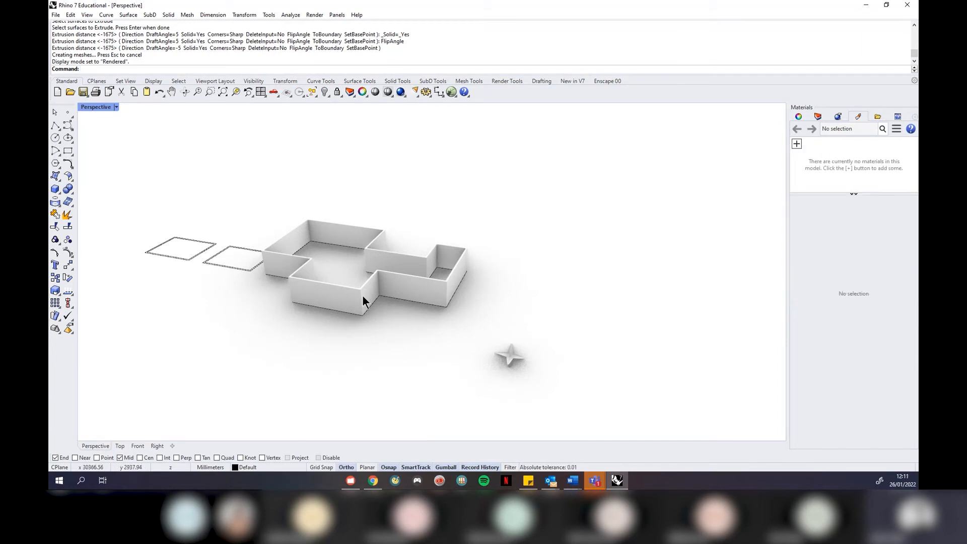
pyautogui.scroll(2, 377, 295)
pyautogui.scroll(2, 461, 267)
pyautogui.moveTo(457, 277); pyautogui.dragTo(455, 280, button='right')
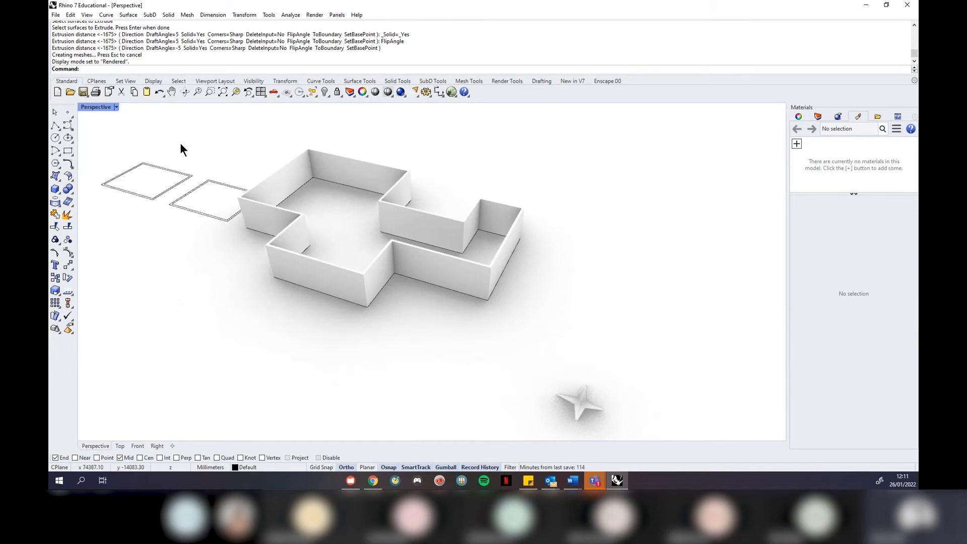
pyautogui.click(116, 107)
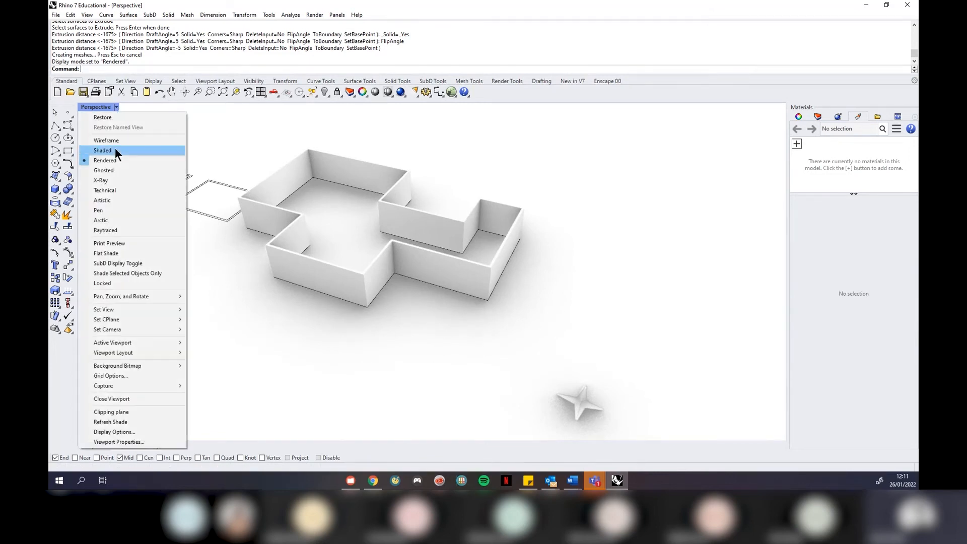
# Switch the Perspective view to Shaded display and delete the star solid
pyautogui.click(115, 150)
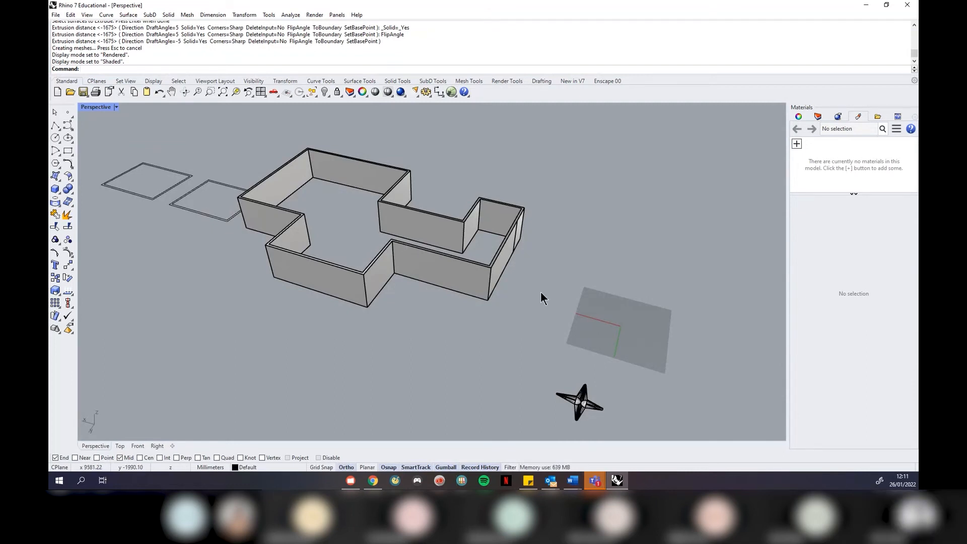
pyautogui.scroll(-2, 541, 292)
pyautogui.scroll(6, 560, 303)
pyautogui.scroll(3, 586, 232)
pyautogui.scroll(-1, 593, 233)
pyautogui.moveTo(600, 213); pyautogui.dragTo(301, 404)
pyautogui.press('Delete')
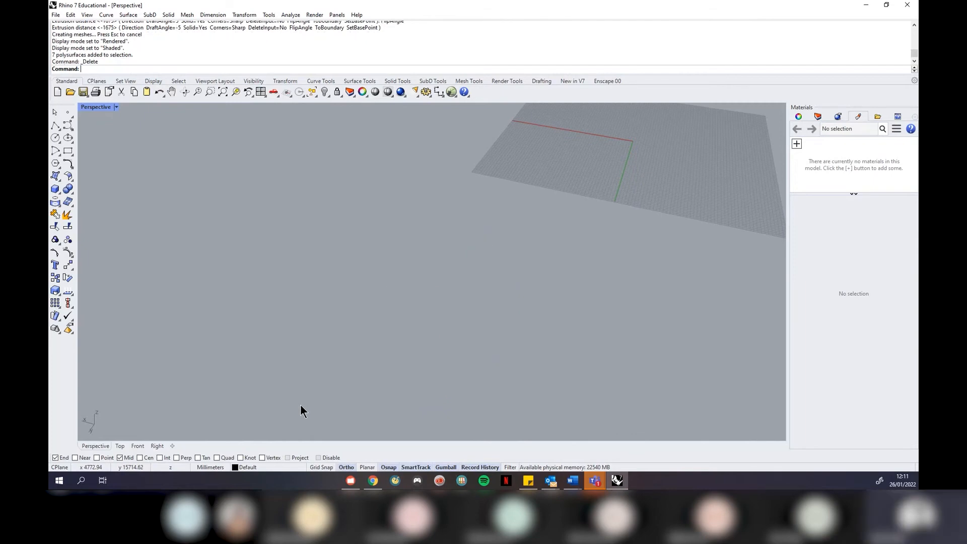
# Crossing-select the walls and outline curves and delete them, leaving only the grid
pyautogui.scroll(-3, 412, 255)
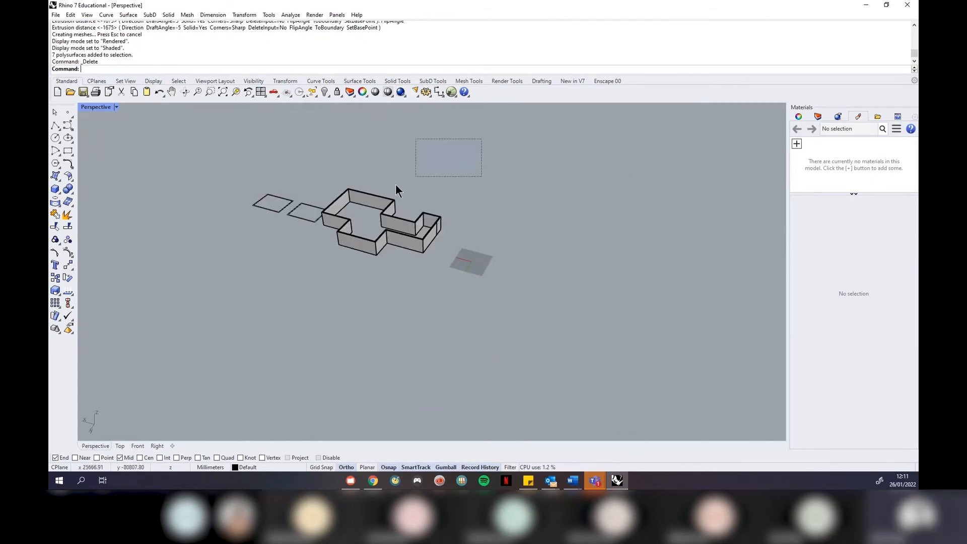
pyautogui.moveTo(396, 185); pyautogui.dragTo(169, 291)
pyautogui.press('Delete')
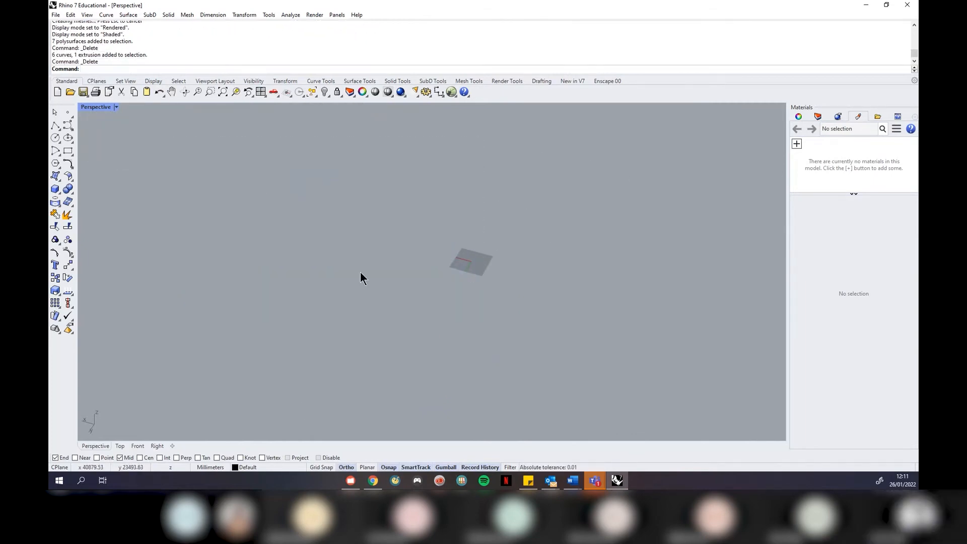
pyautogui.scroll(3, 485, 280)
pyautogui.scroll(-5, 539, 274)
pyautogui.scroll(5, 439, 262)
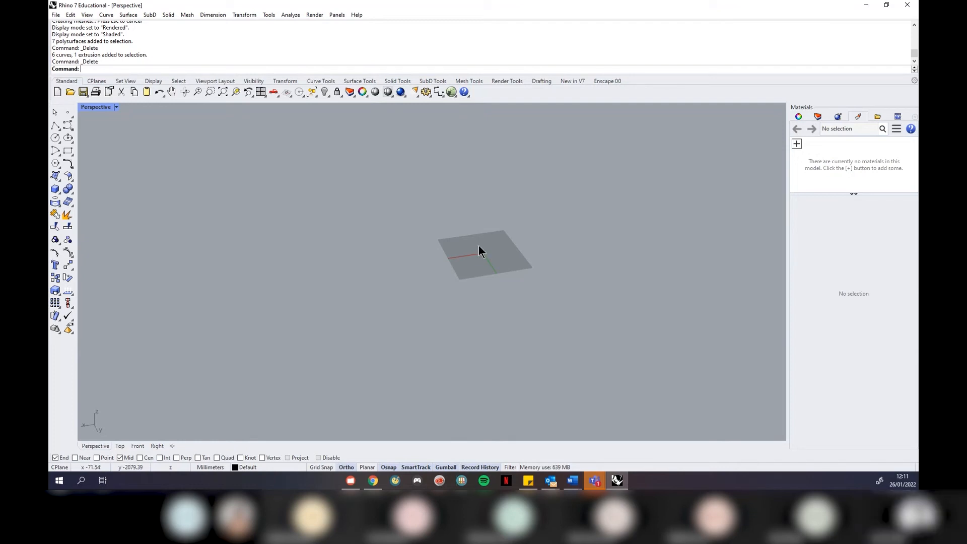
pyautogui.scroll(-1, 524, 273)
pyautogui.scroll(2, 561, 324)
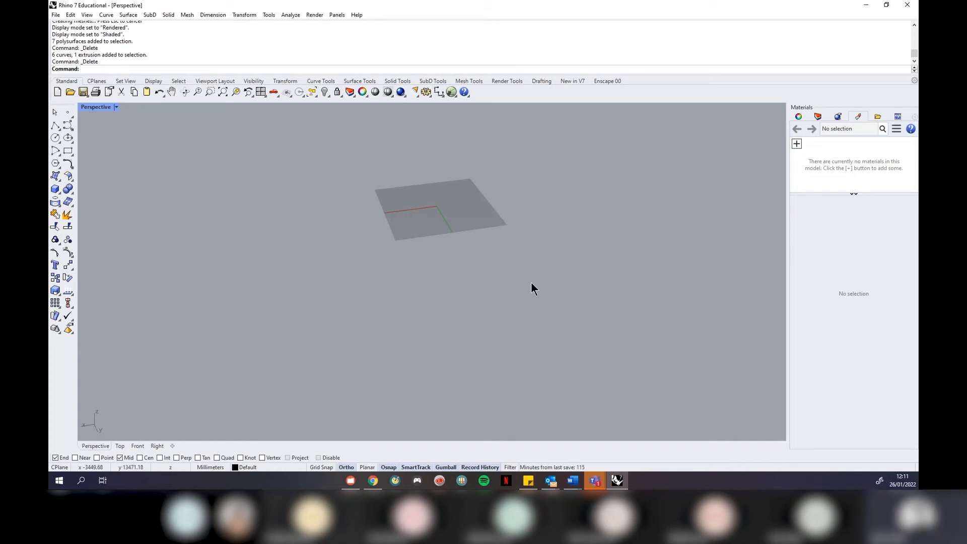
# Draw a flat rectangular plane surface from two opposite corners with the Plane command
pyautogui.write('Plane')
pyautogui.press('Return')
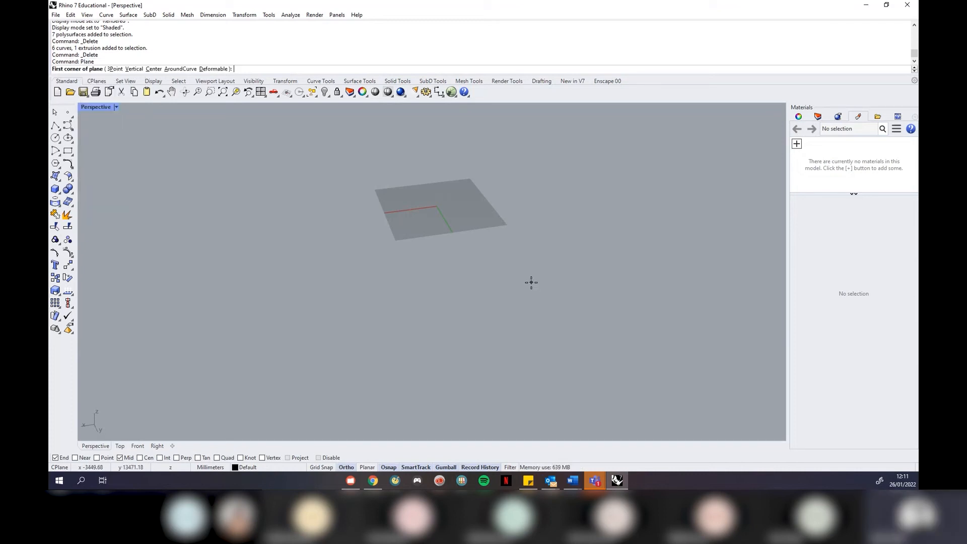
pyautogui.click(424, 261)
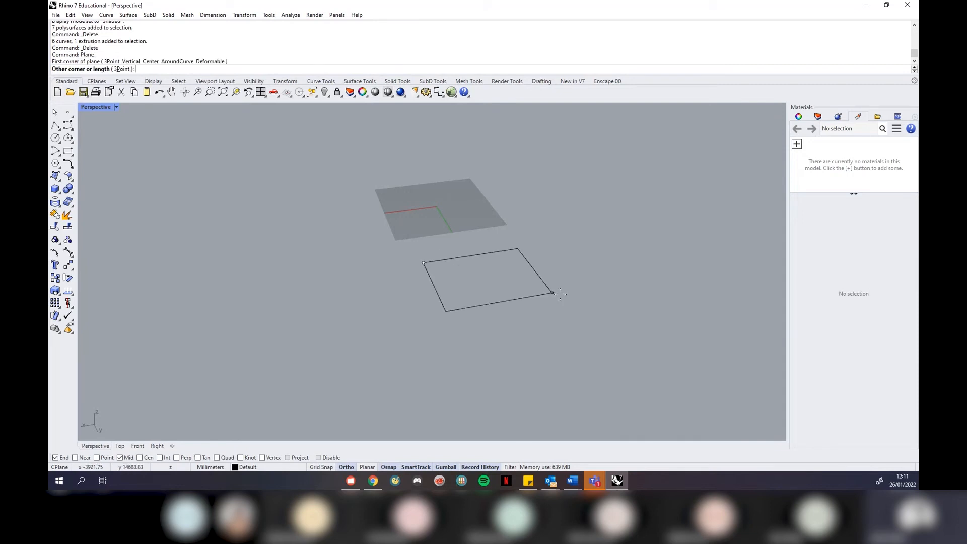
pyautogui.click(666, 311)
pyautogui.moveTo(699, 307); pyautogui.dragTo(721, 331, button='right')
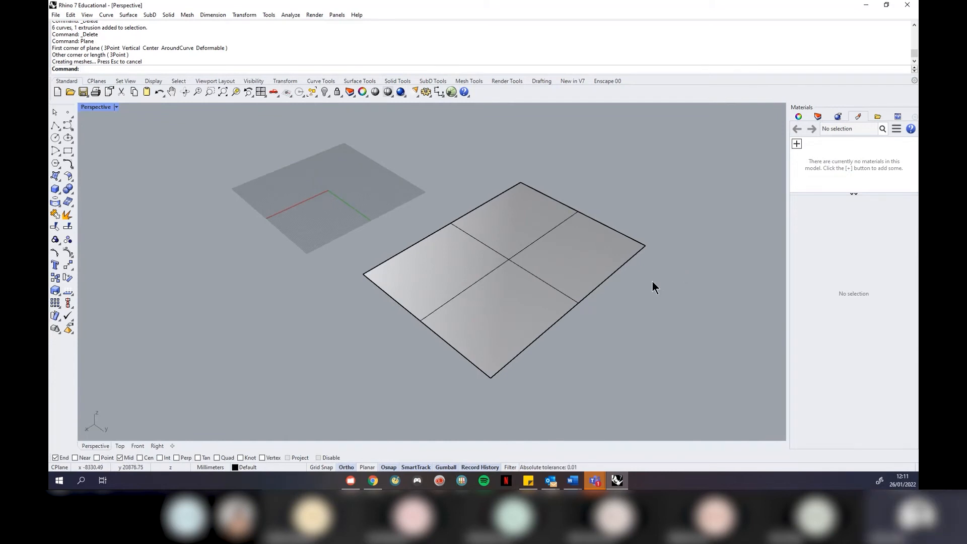
pyautogui.moveTo(652, 282); pyautogui.dragTo(645, 299, button='right')
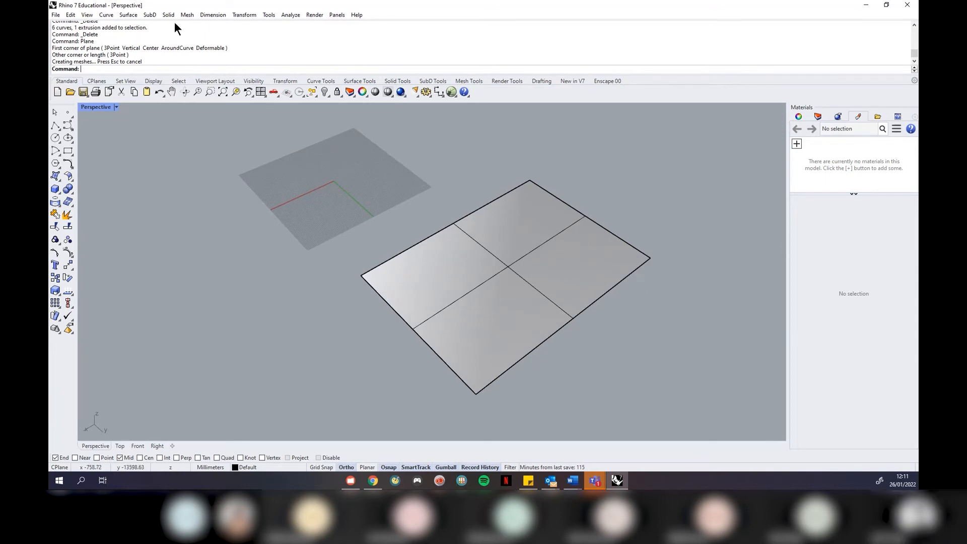
# Select the new plane and reapply Shaded display to the Perspective view
pyautogui.click(133, 16)
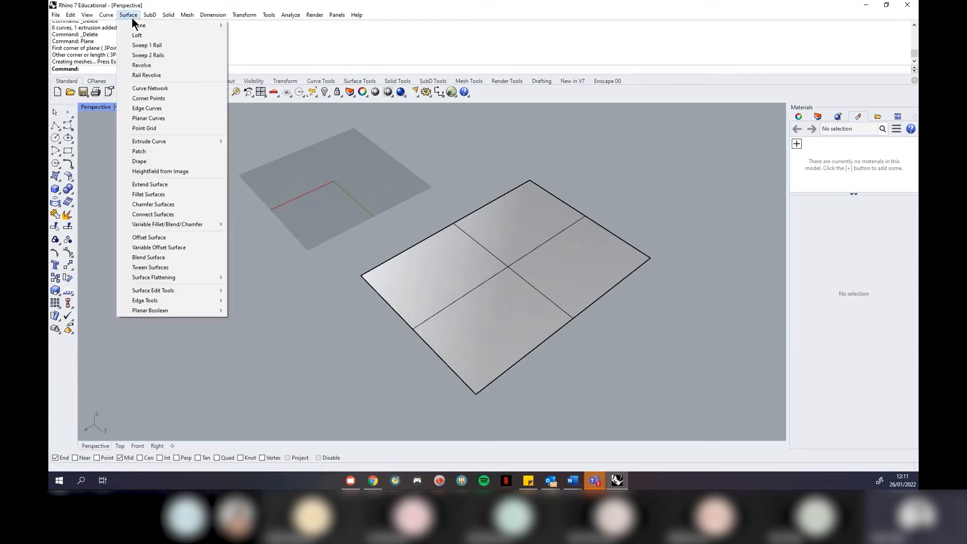
pyautogui.moveTo(150, 30)
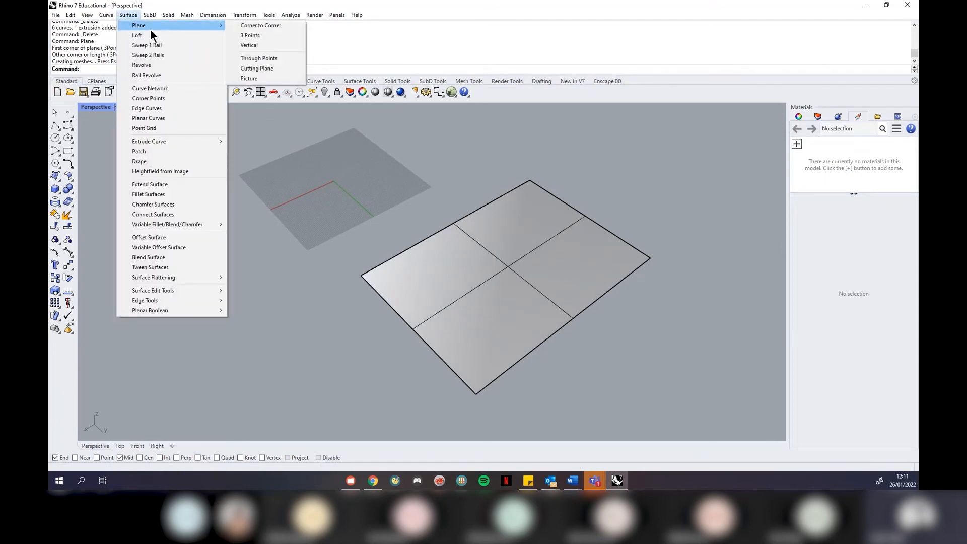
pyautogui.click(346, 149)
pyautogui.moveTo(397, 232); pyautogui.dragTo(536, 308, button='right')
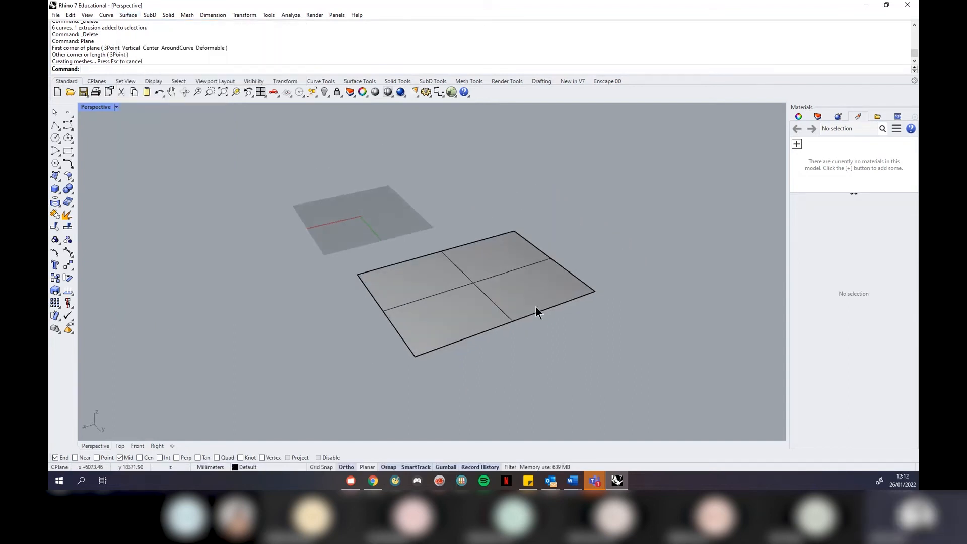
pyautogui.scroll(2, 534, 308)
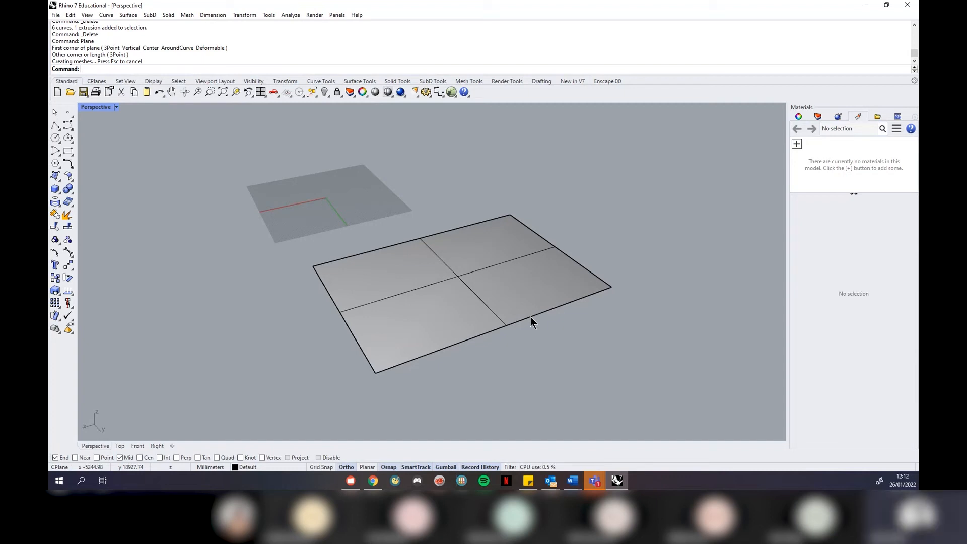
pyautogui.click(507, 297)
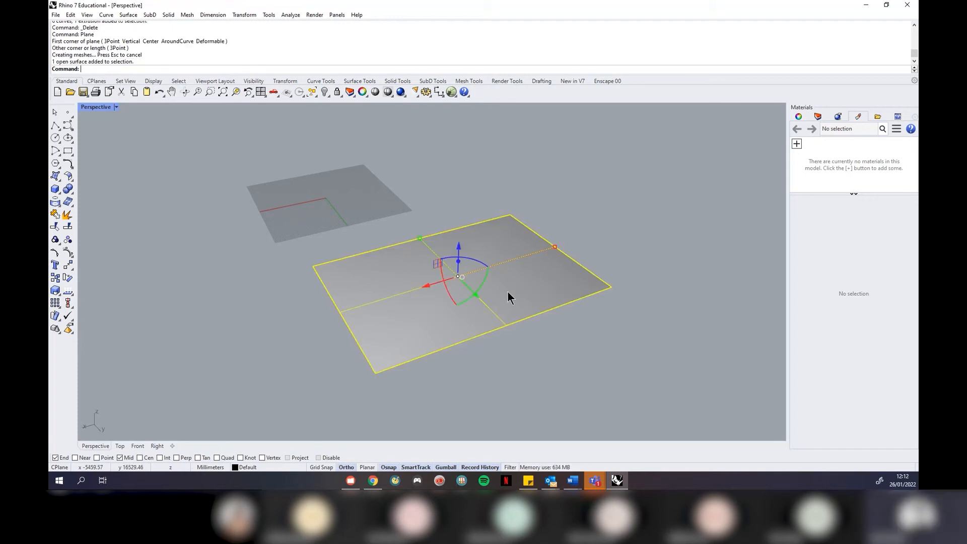
pyautogui.click(116, 108)
pyautogui.click(100, 151)
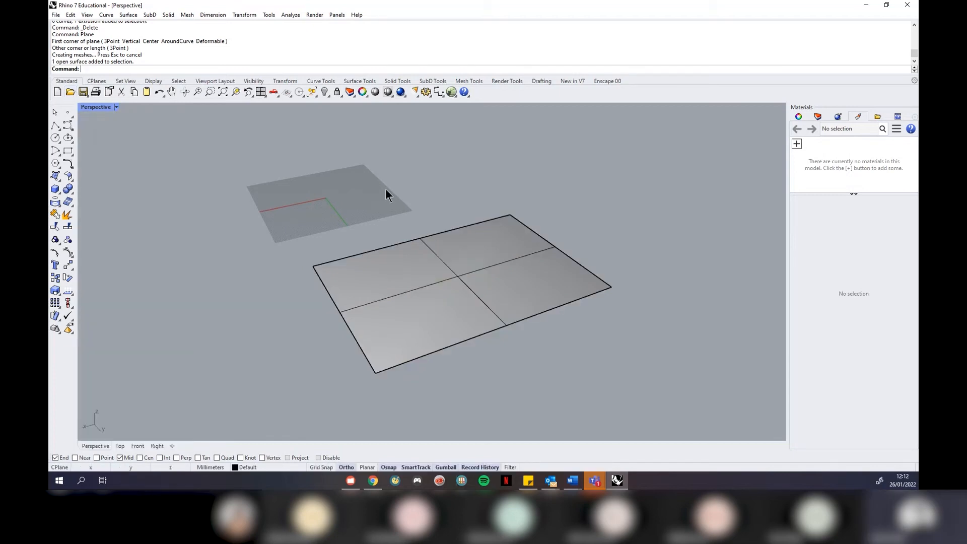
# Turn on the plane's control points with PointsOn and select its right corner point
pyautogui.click(493, 296)
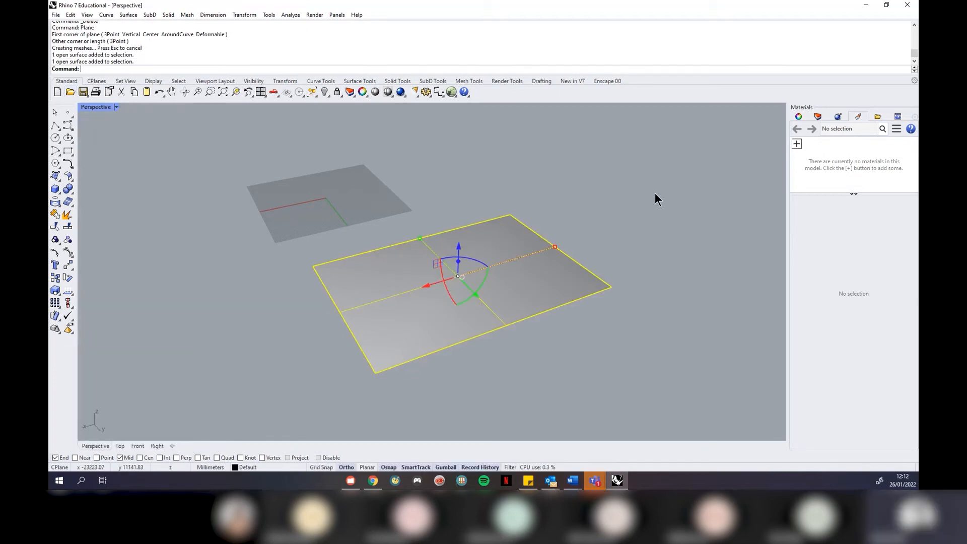
pyautogui.write('Point')
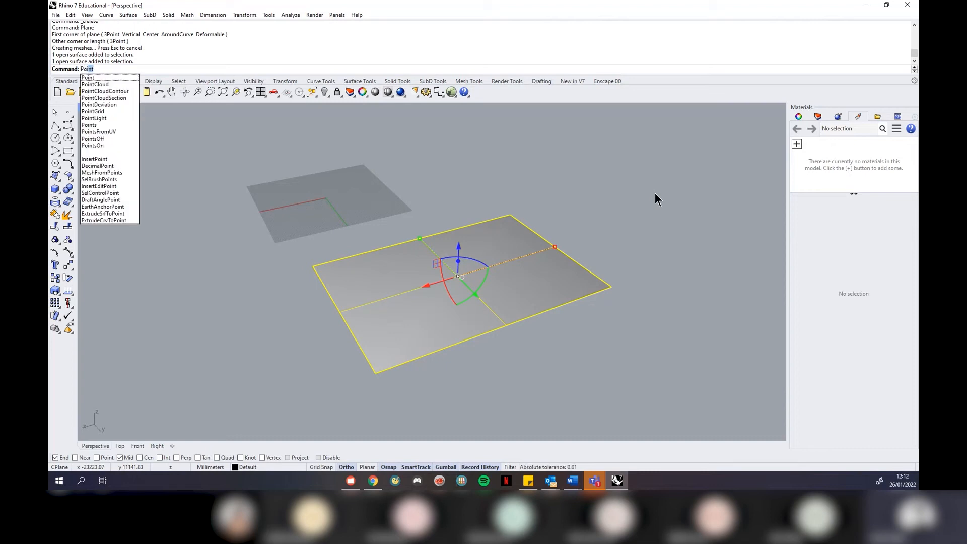
pyautogui.write('sOn')
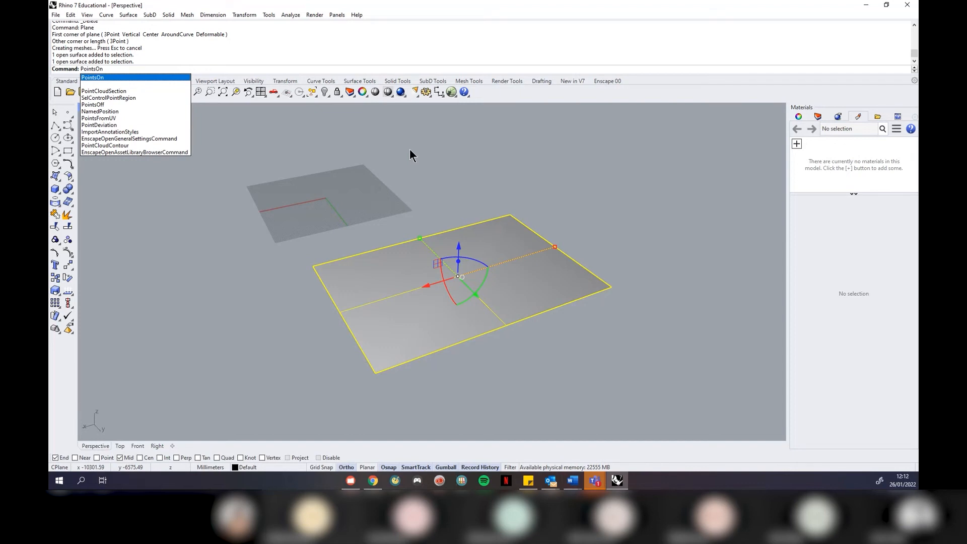
pyautogui.press('Return')
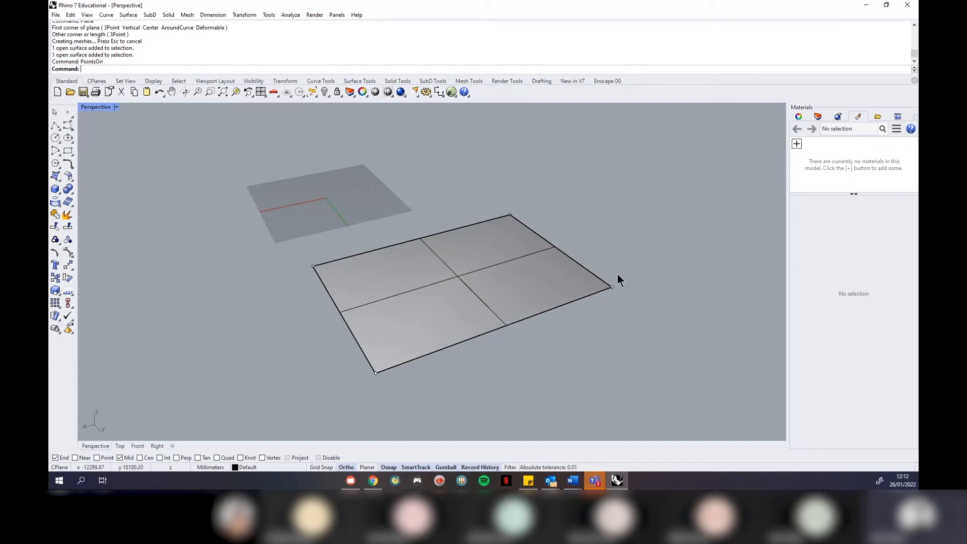
pyautogui.scroll(1, 382, 378)
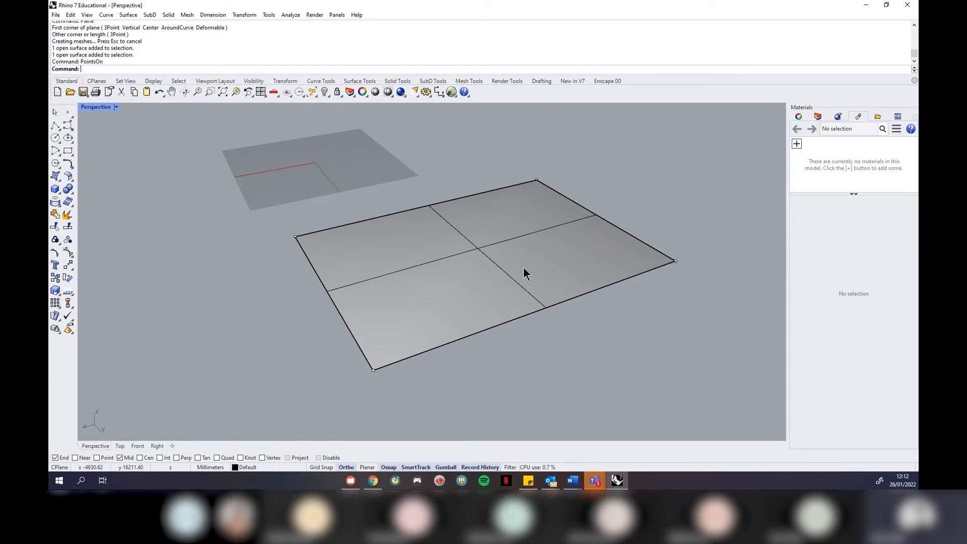
pyautogui.click(676, 260)
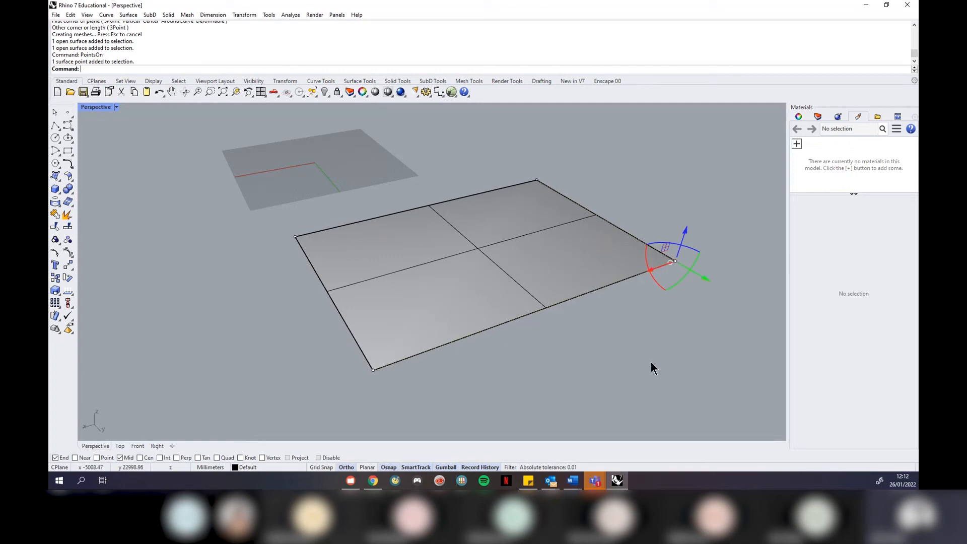
pyautogui.scroll(-4, 301, 344)
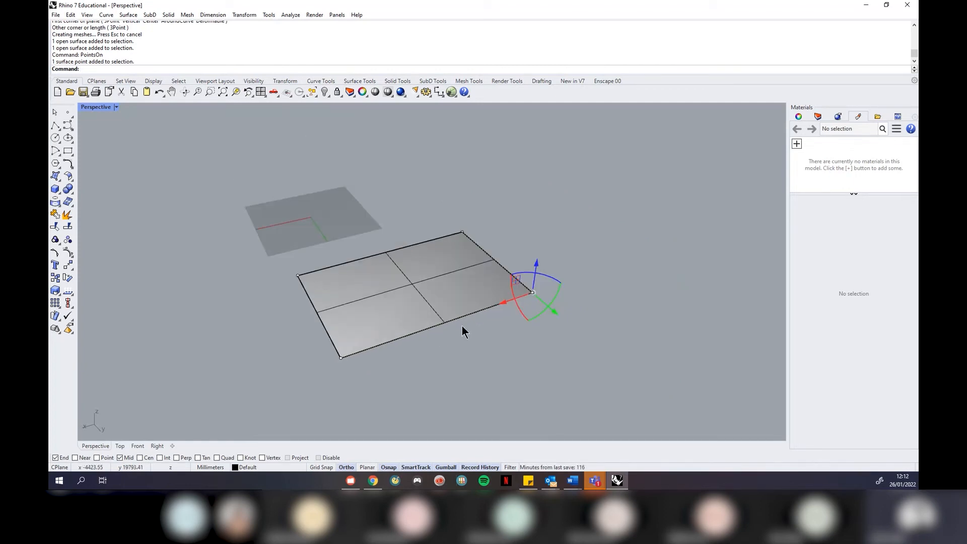
pyautogui.scroll(1, 462, 327)
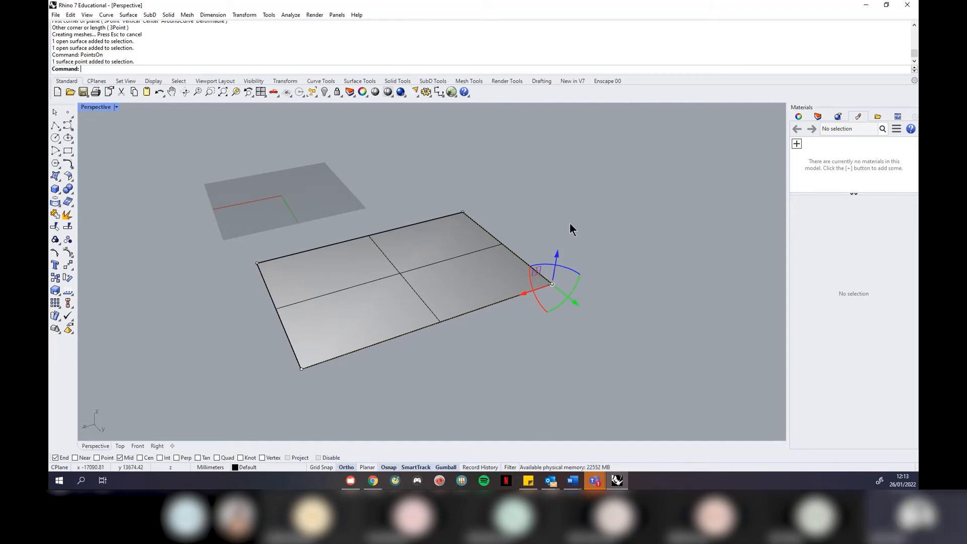
# Lift the plane's right corner control point upward with the gumball Z arrow
pyautogui.click(446, 468)
pyautogui.click(447, 467)
pyautogui.click(449, 467)
pyautogui.click(449, 467)
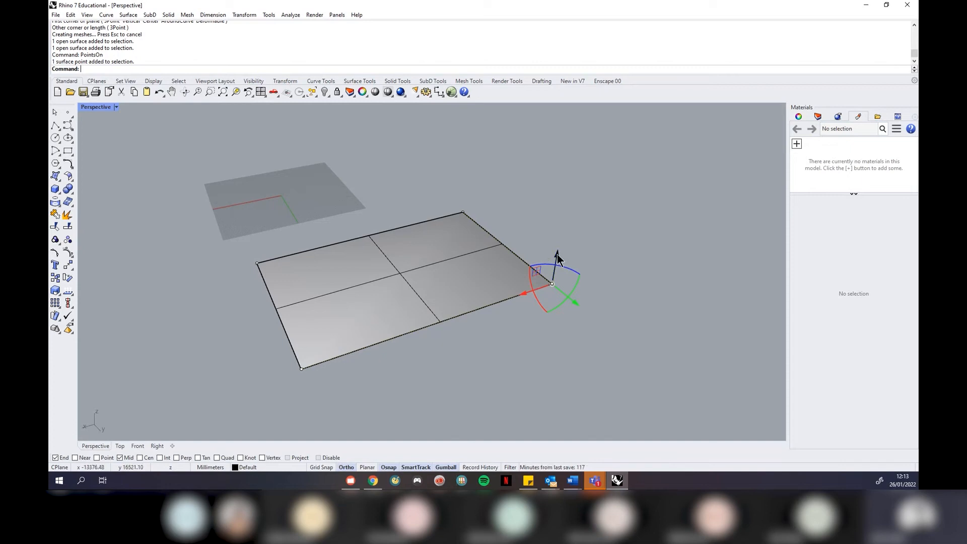
pyautogui.moveTo(557, 259); pyautogui.dragTo(575, 168)
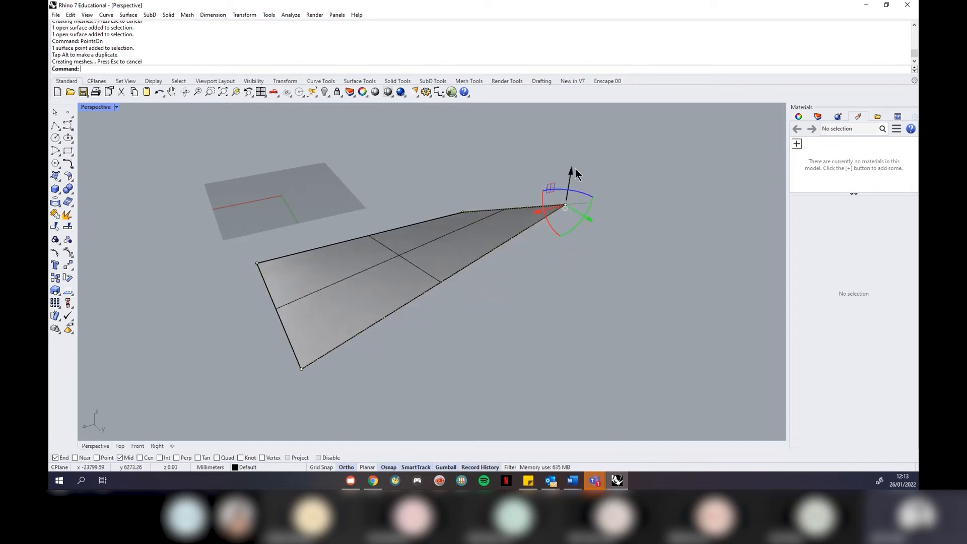
# Raise the left corner point too, forming a saddle, and restore the four-viewport layout
pyautogui.click(257, 263)
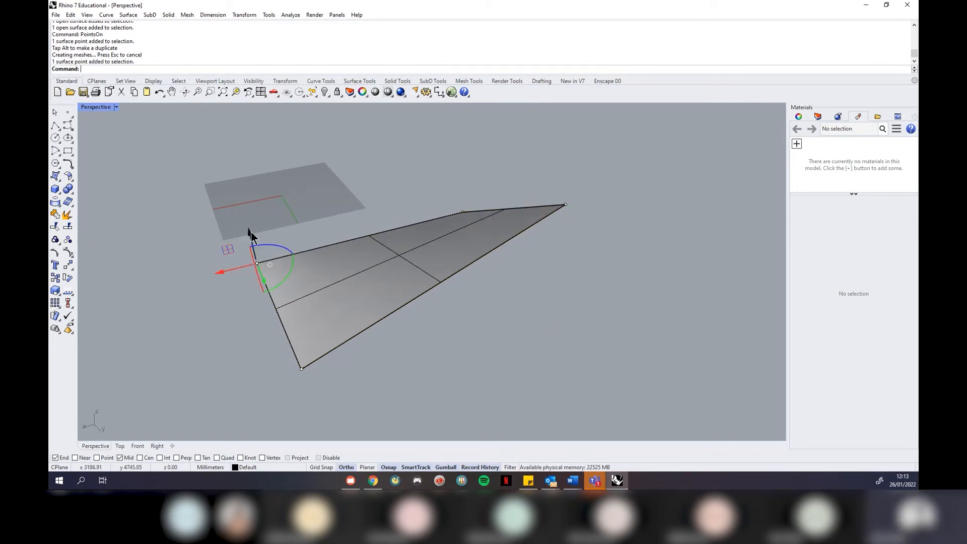
pyautogui.moveTo(252, 234); pyautogui.dragTo(271, 125)
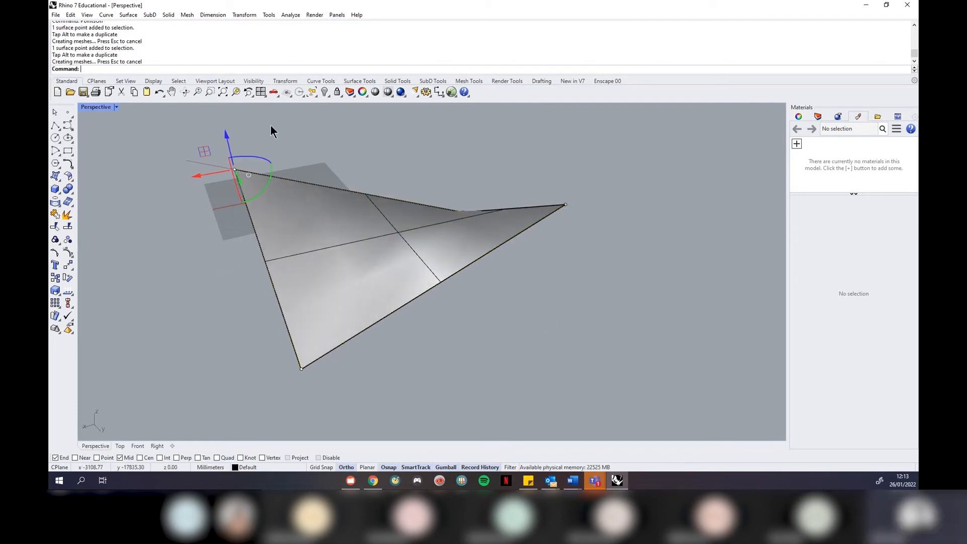
pyautogui.moveTo(622, 330); pyautogui.dragTo(598, 306, button='right')
pyautogui.moveTo(409, 311); pyautogui.dragTo(443, 318, button='right')
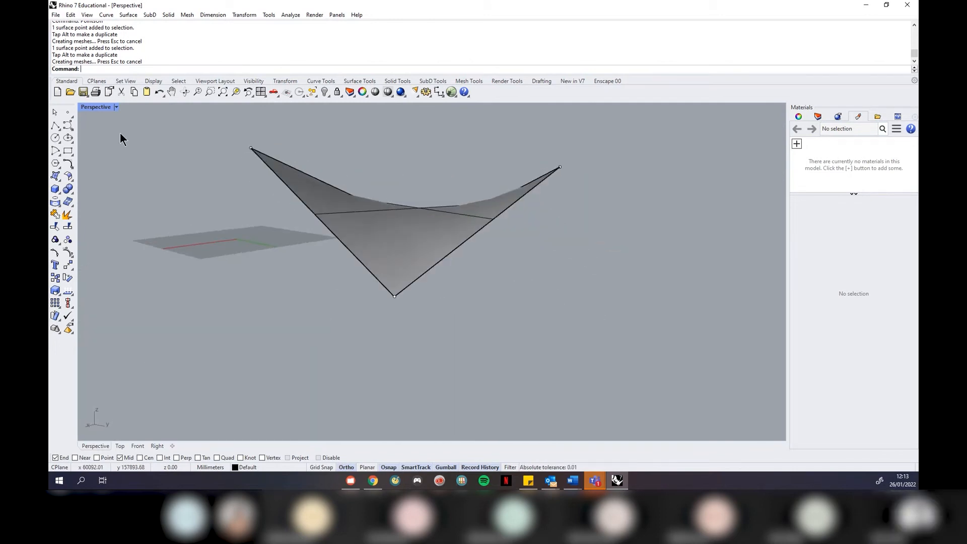
pyautogui.click(116, 107)
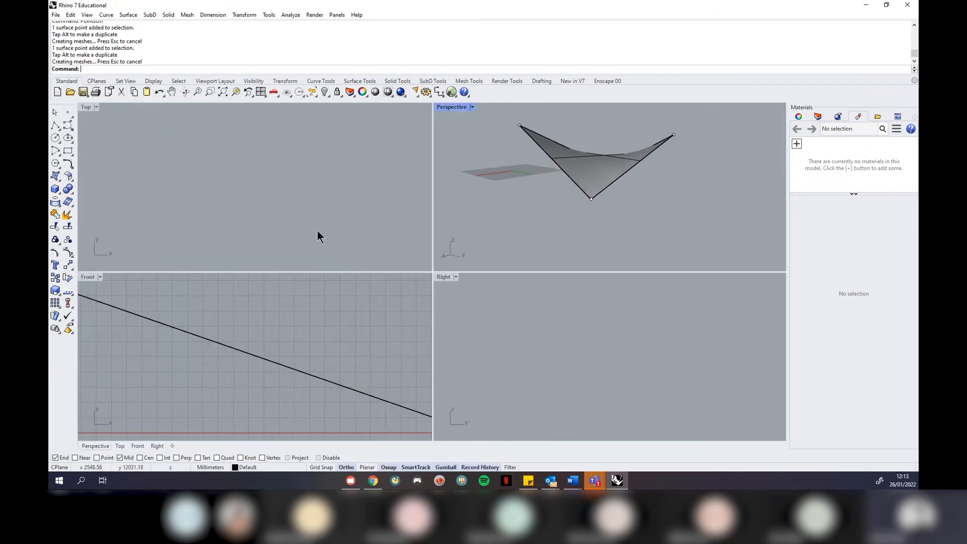
# Select the warped surface and zoom all views to it with ZSA
pyautogui.scroll(-15, 308, 215)
pyautogui.scroll(4, 267, 222)
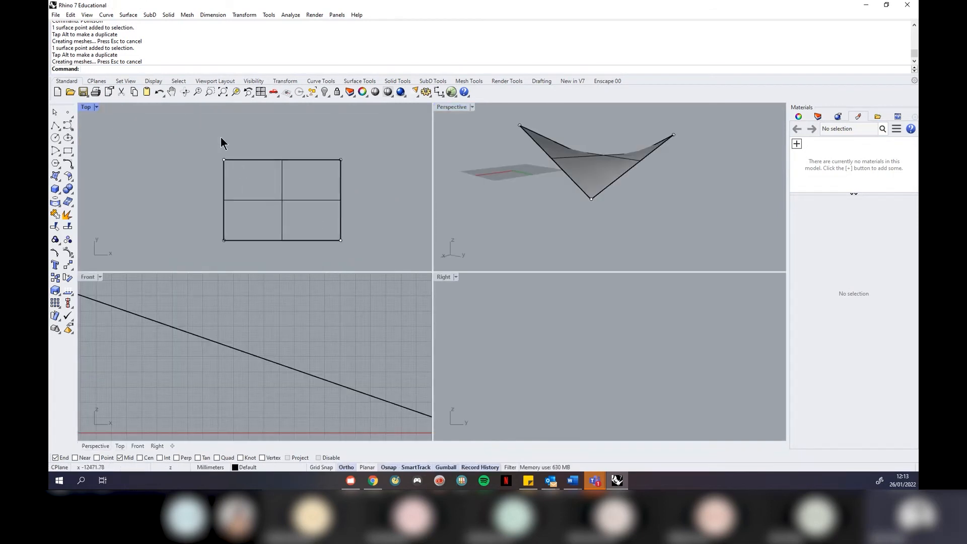
pyautogui.scroll(-10, 337, 368)
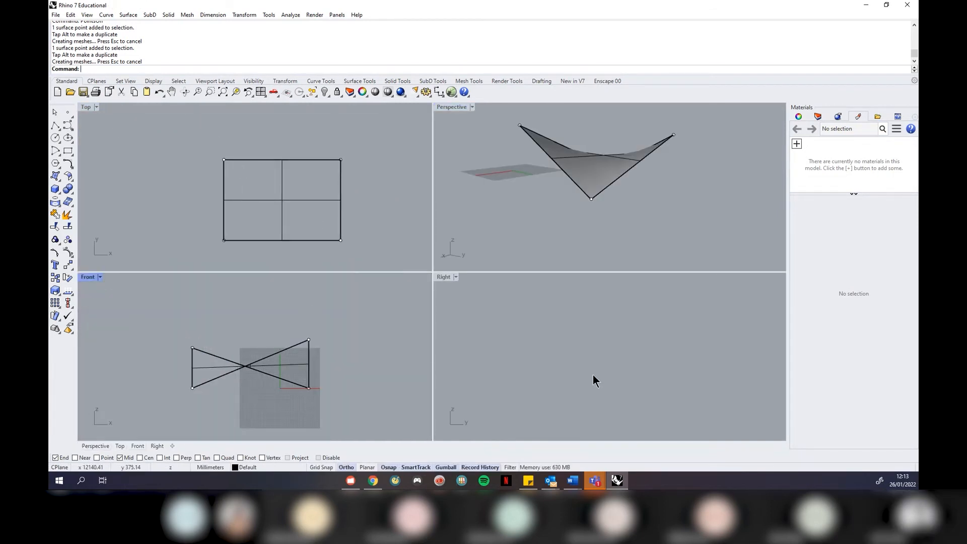
pyautogui.scroll(-8, 630, 383)
pyautogui.scroll(3, 675, 371)
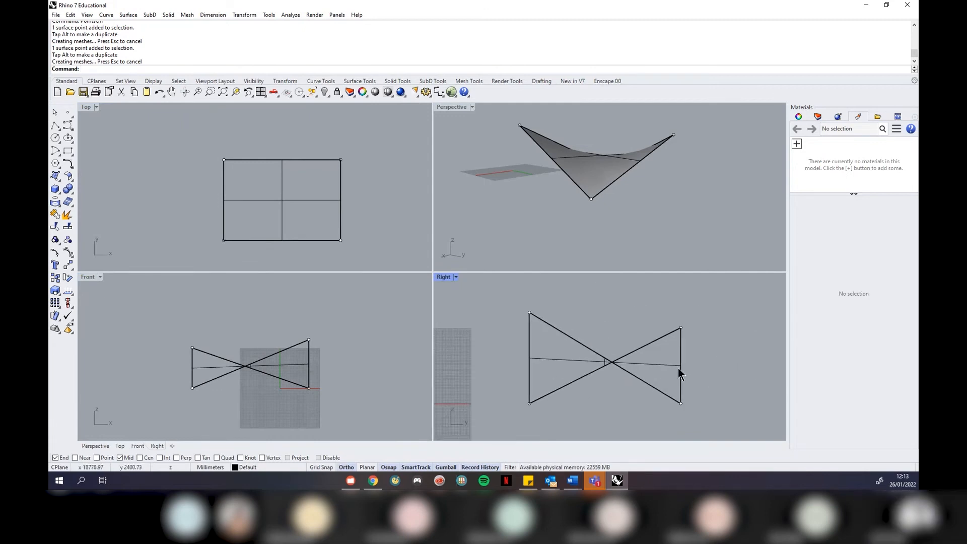
pyautogui.click(561, 168)
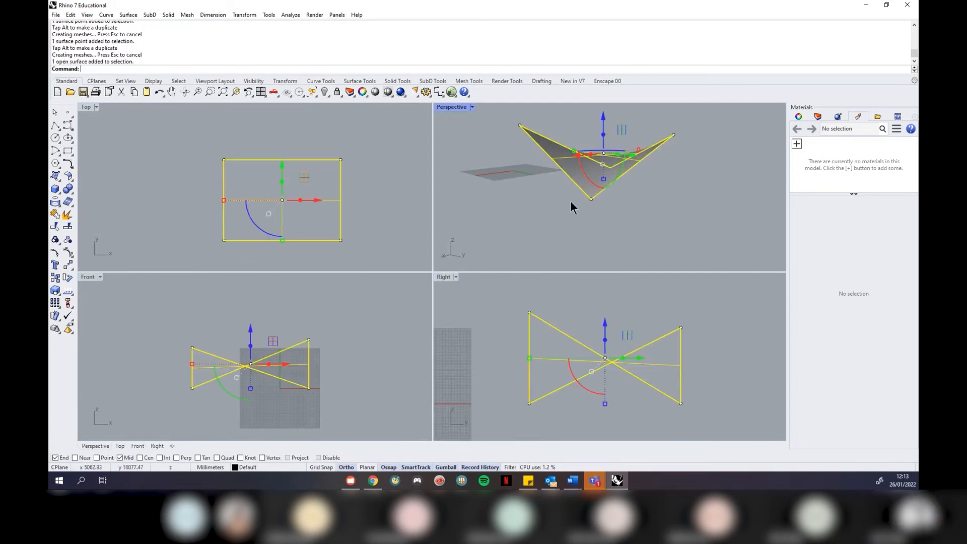
pyautogui.write('zsa')
pyautogui.press('Return')
pyautogui.click(520, 211)
pyautogui.moveTo(520, 210); pyautogui.dragTo(552, 216, button='right')
# Maximize the Perspective view and orbit around the saddle-shaped surface
pyautogui.click(471, 107)
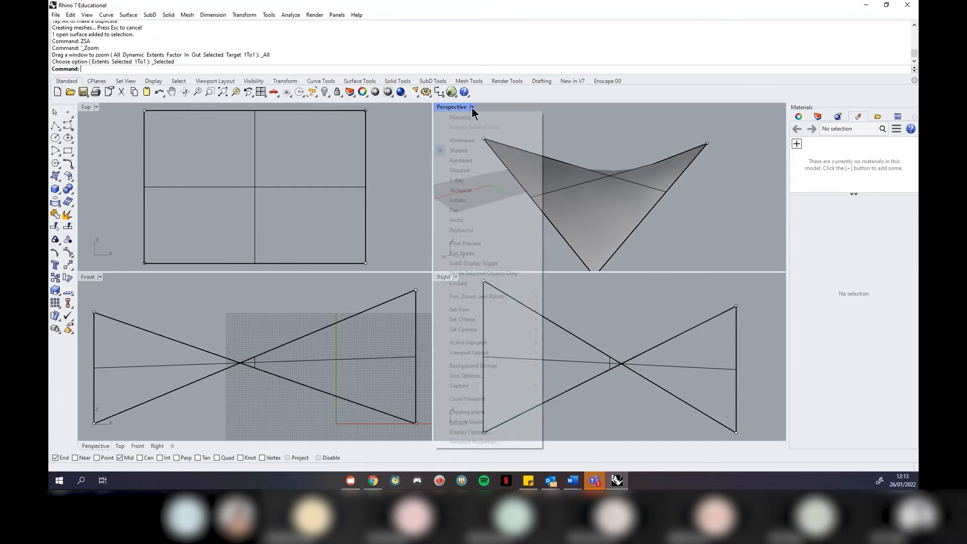
pyautogui.click(467, 116)
pyautogui.moveTo(507, 222); pyautogui.dragTo(473, 307, button='right')
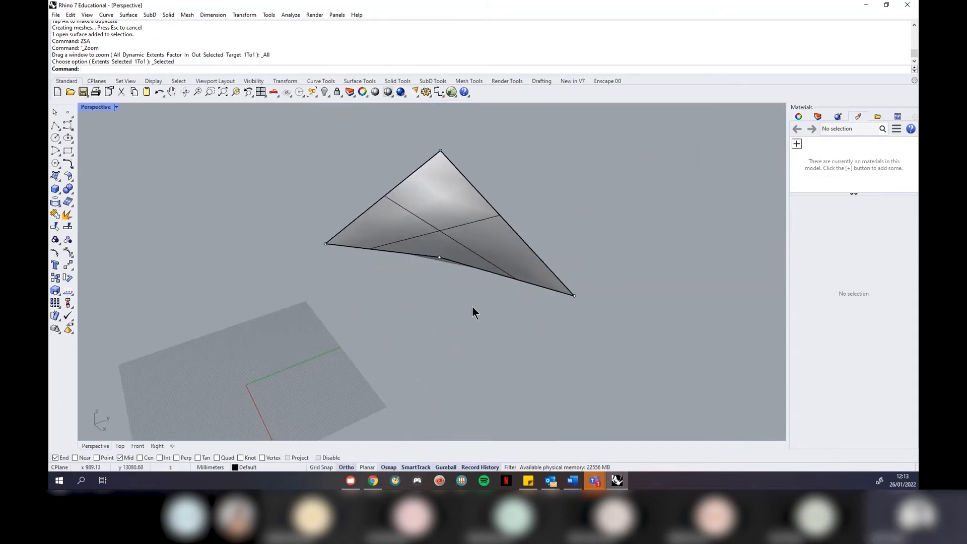
pyautogui.moveTo(493, 300); pyautogui.dragTo(401, 271, button='right')
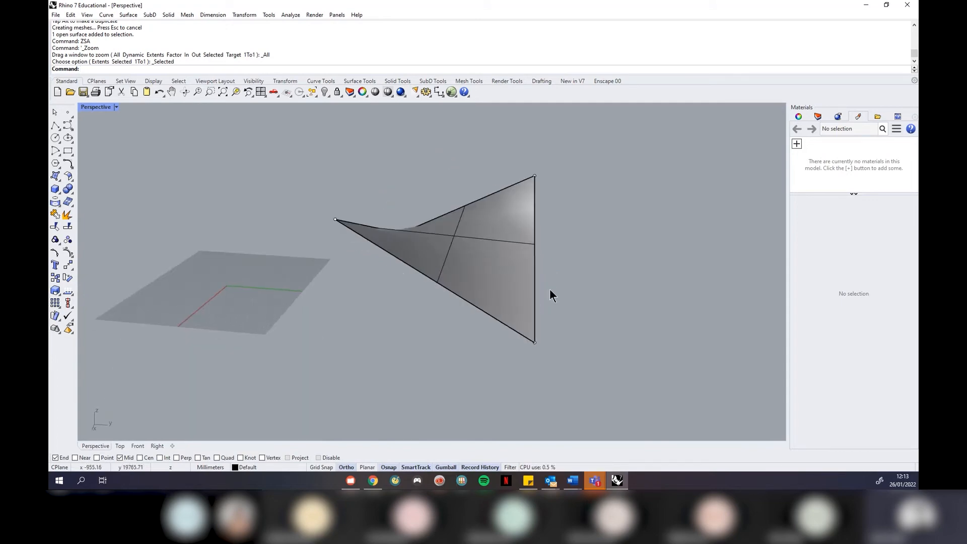
pyautogui.moveTo(414, 280); pyautogui.dragTo(367, 277, button='right')
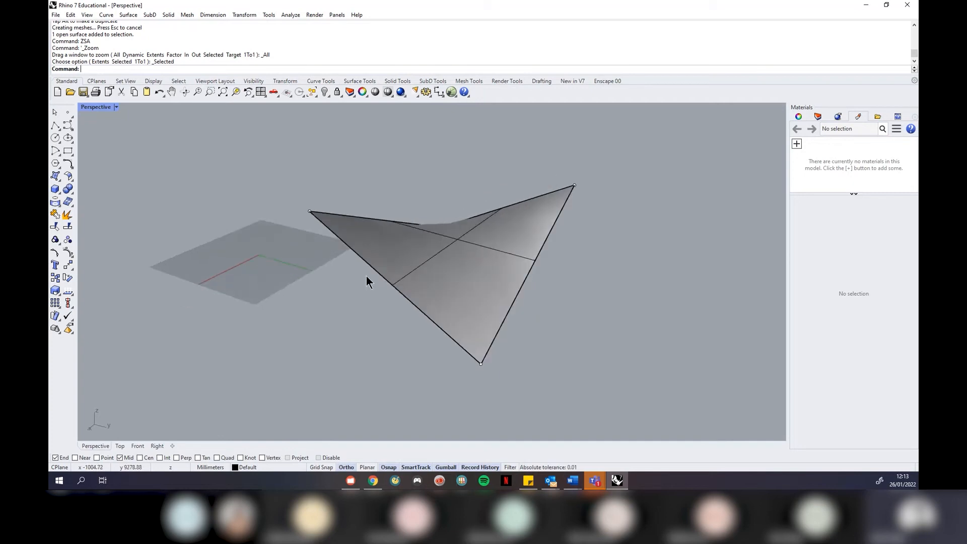
pyautogui.moveTo(424, 341); pyautogui.dragTo(552, 278, button='right')
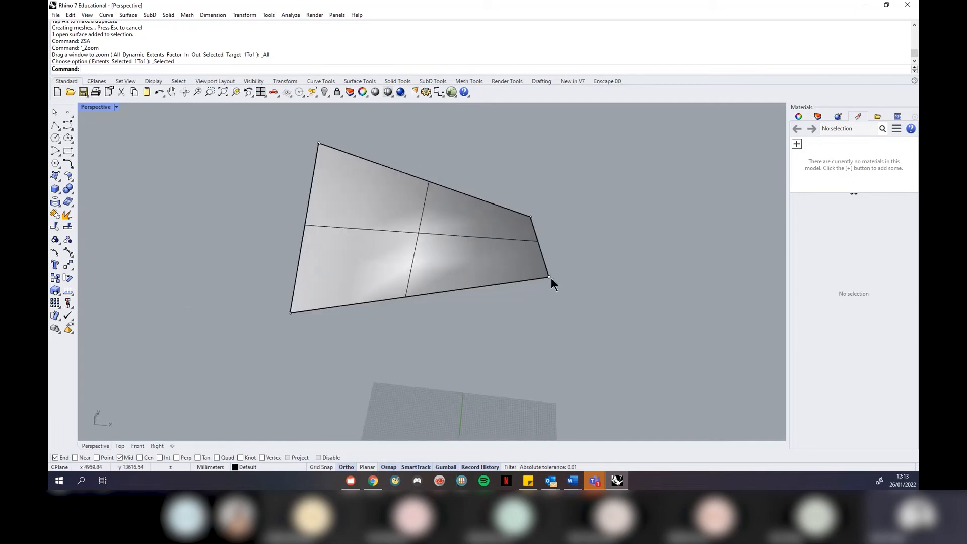
pyautogui.moveTo(250, 271); pyautogui.dragTo(343, 241, button='right')
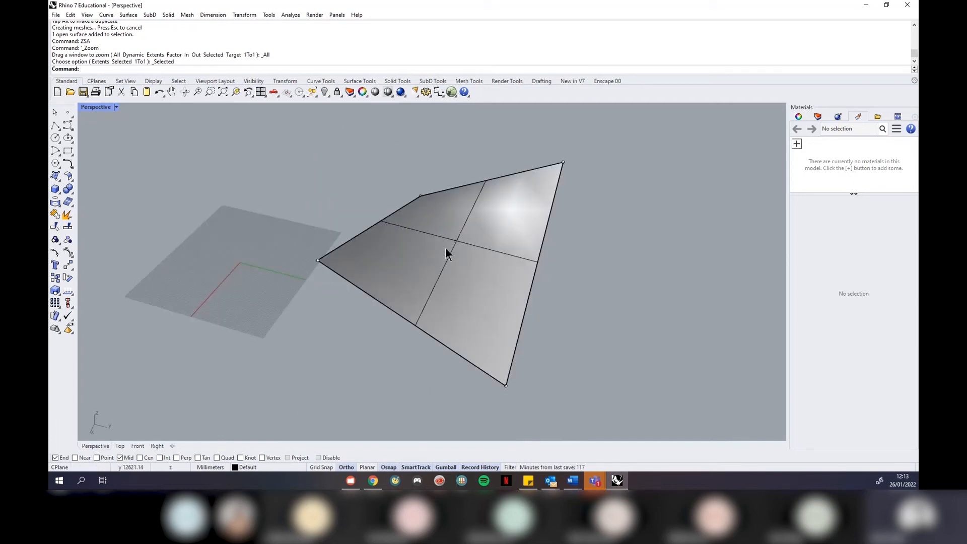
pyautogui.moveTo(445, 247); pyautogui.dragTo(427, 241, button='right')
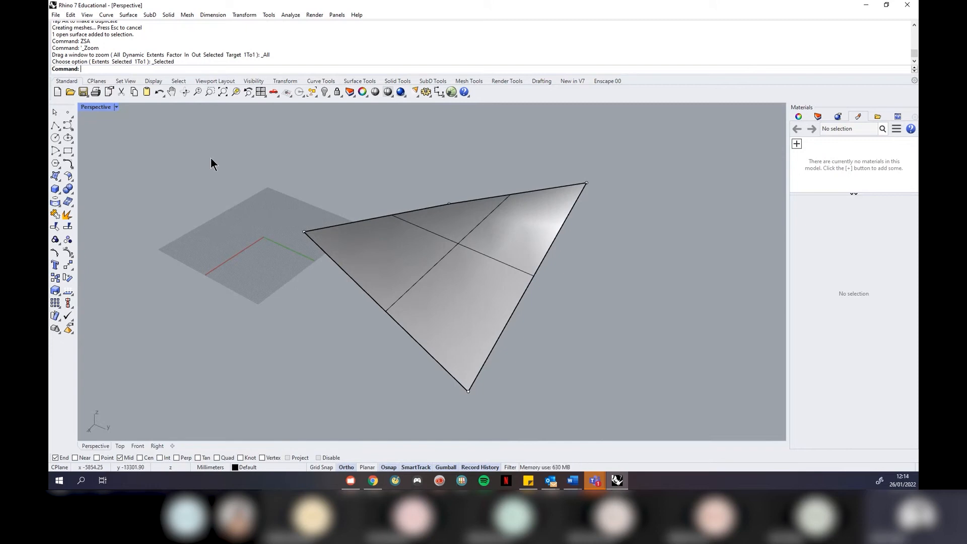
# Undo the corner lifts with Ctrl+Z and orbit to check the flat rectangle
pyautogui.hotkey('ctrl', 'z')
pyautogui.hotkey('ctrl', 'z')
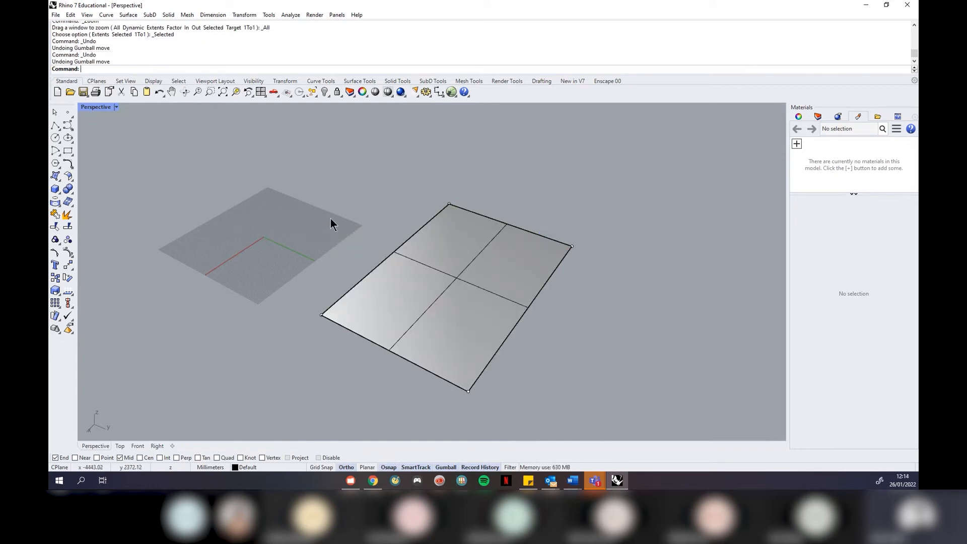
pyautogui.moveTo(214, 237); pyautogui.dragTo(397, 249, button='right')
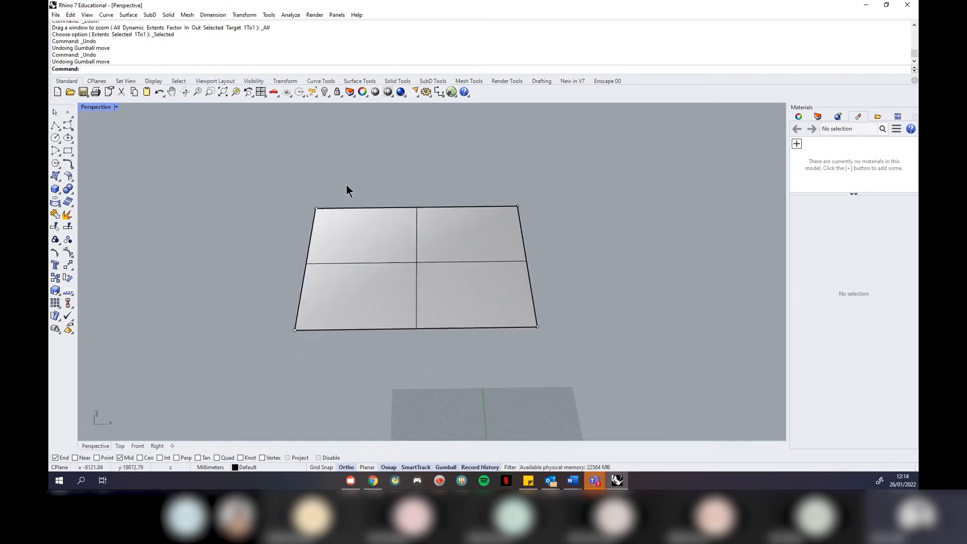
pyautogui.scroll(-5, 347, 189)
pyautogui.scroll(3, 429, 263)
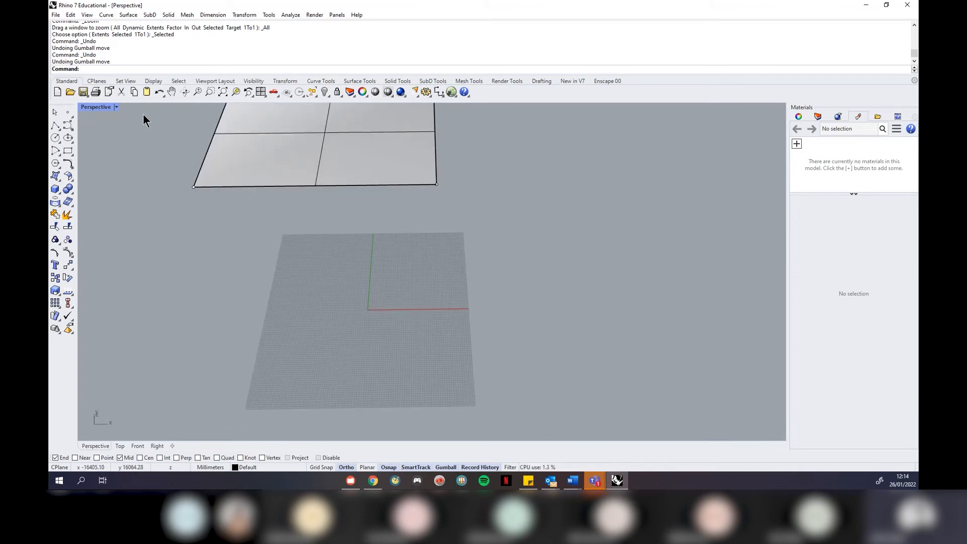
pyautogui.moveTo(453, 354); pyautogui.dragTo(399, 328, button='right')
pyautogui.scroll(4, 356, 273)
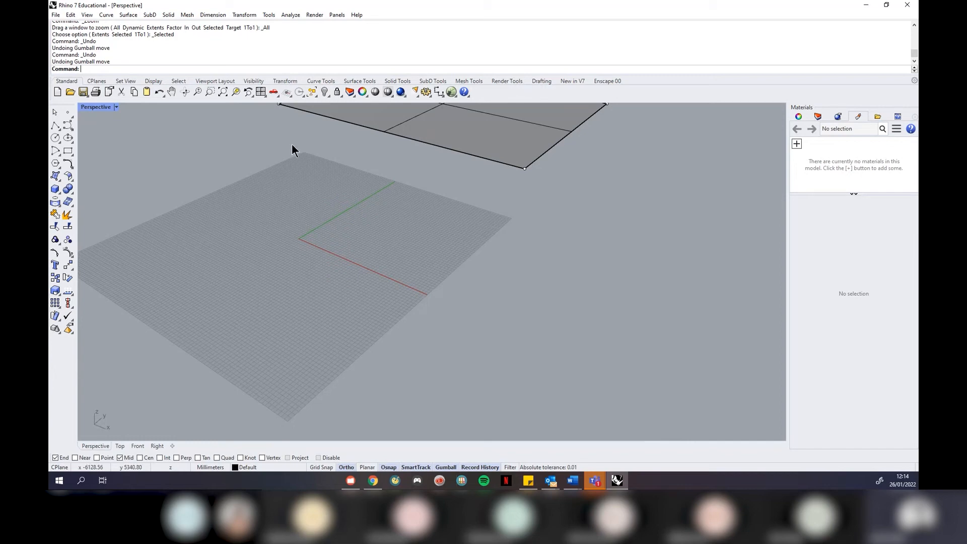
pyautogui.moveTo(342, 319); pyautogui.dragTo(325, 212, button='right')
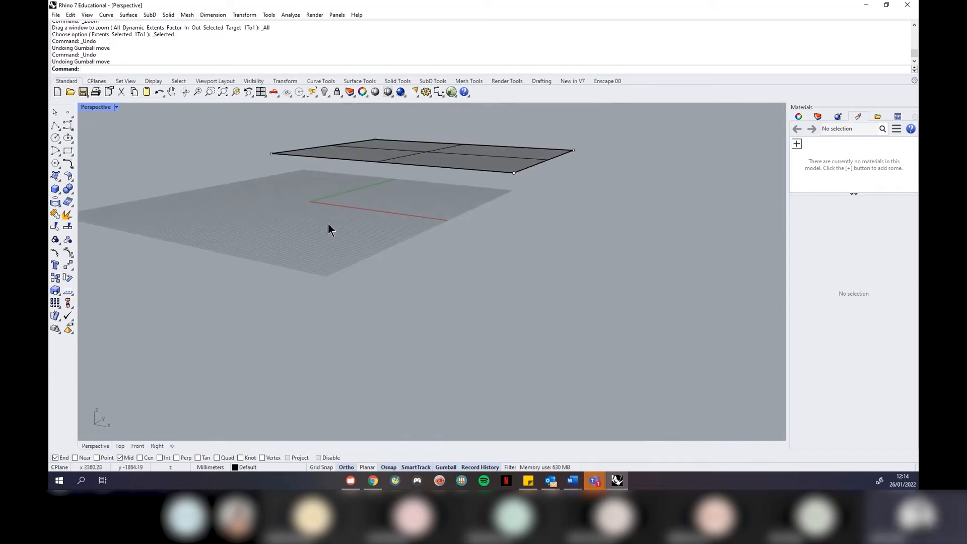
pyautogui.moveTo(298, 218); pyautogui.dragTo(317, 263, button='right')
pyautogui.scroll(-3, 317, 263)
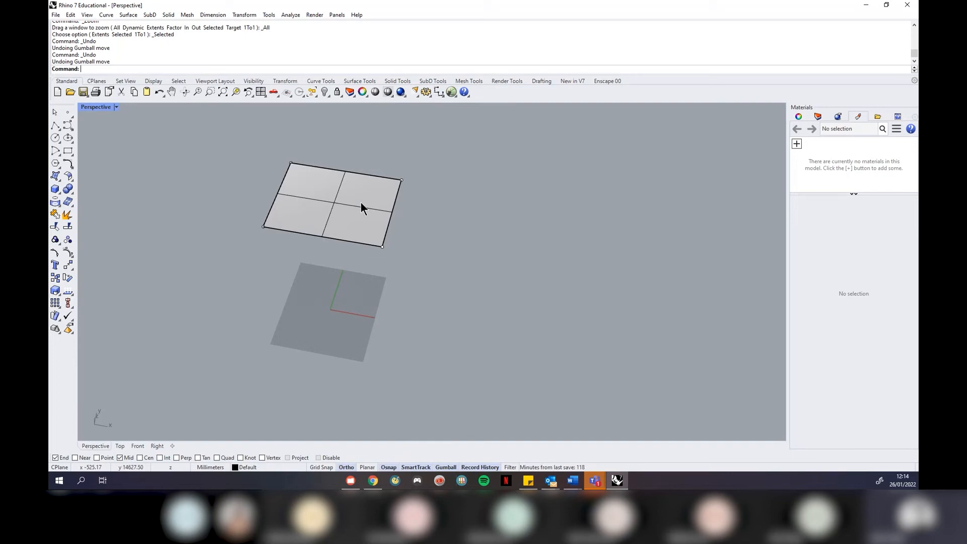
# Search Google Images for 'globe' in Chrome and open the inflatable world globe preview
pyautogui.click(371, 483)
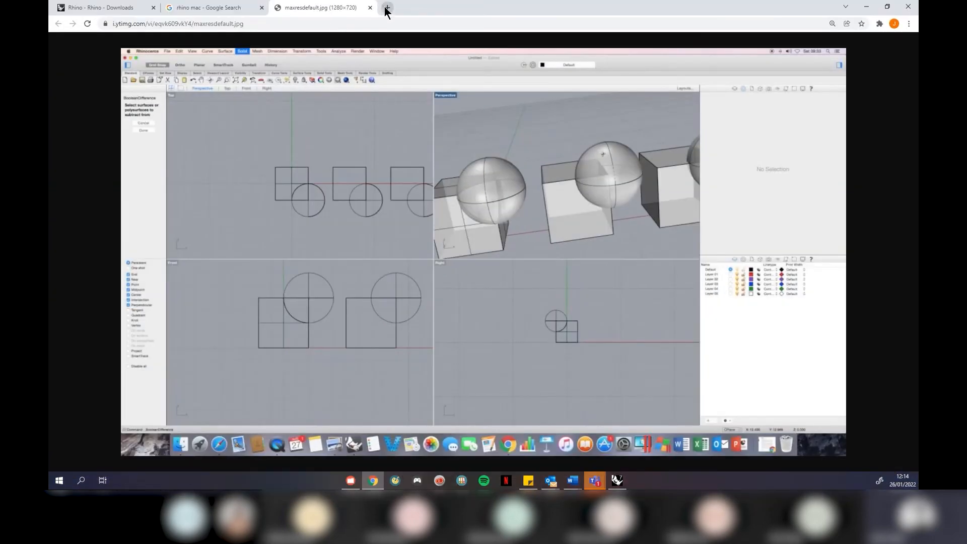
pyautogui.click(386, 8)
pyautogui.write('globe')
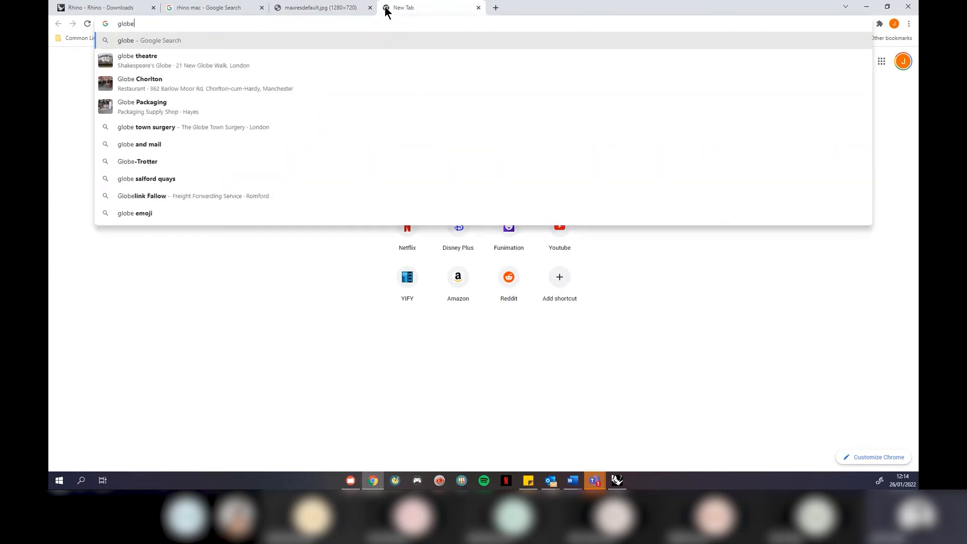
pyautogui.press('Return')
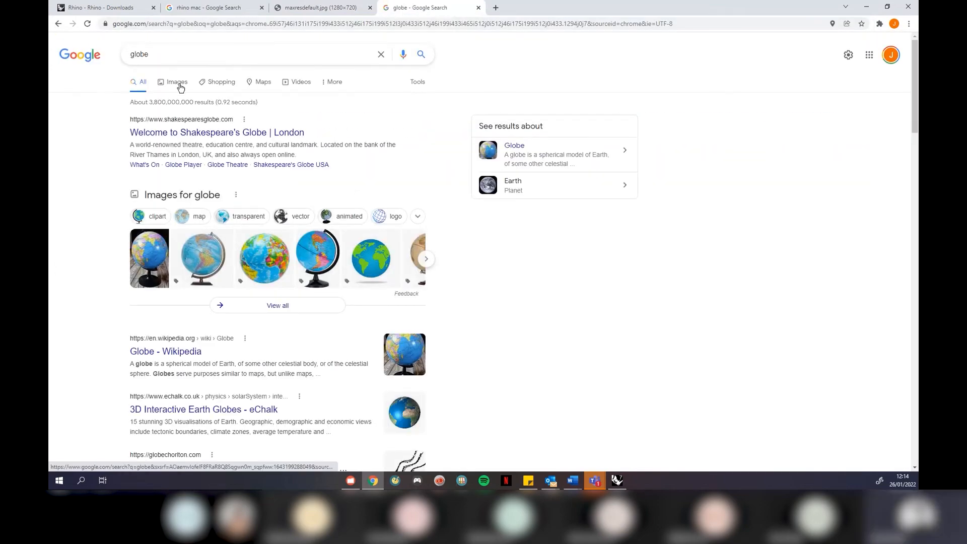
pyautogui.click(181, 88)
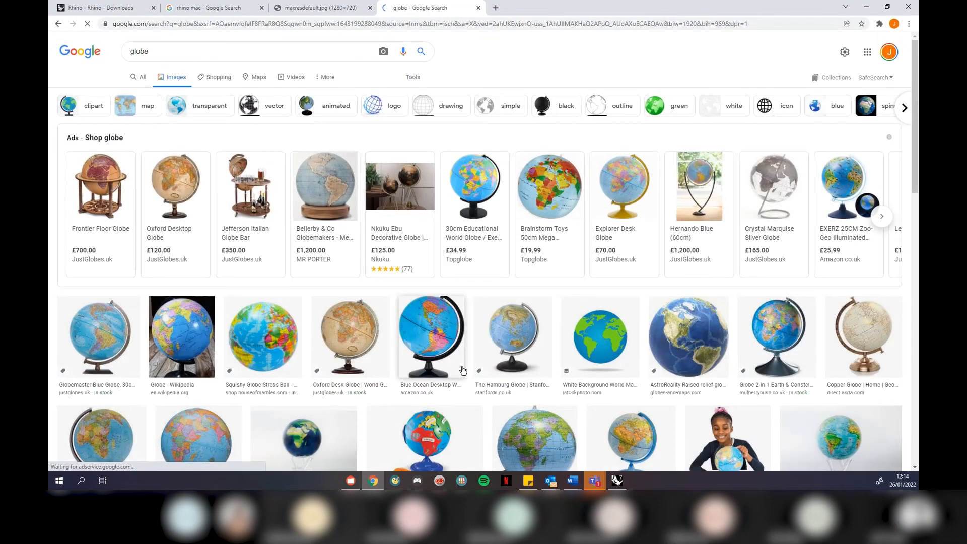
pyautogui.scroll(-4, 463, 370)
pyautogui.click(543, 277)
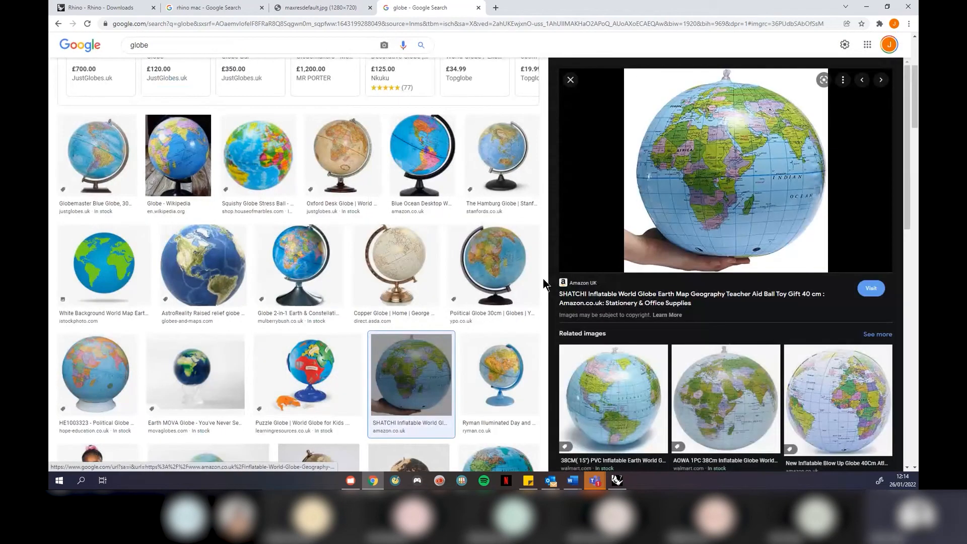
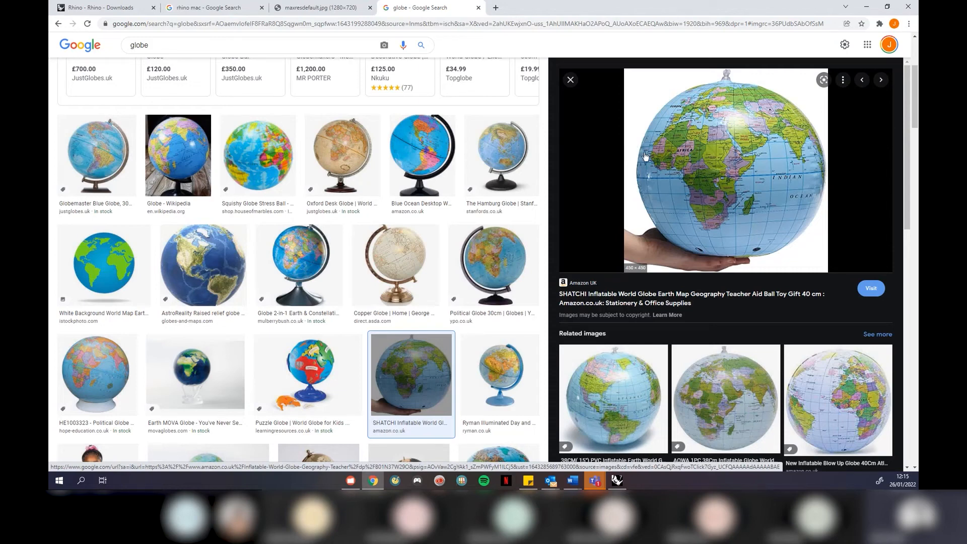
# Minimise the globe image search to bring back the Rhino model with its flat rectangle
pyautogui.click(867, 7)
pyautogui.moveTo(469, 270); pyautogui.dragTo(414, 241, button='right')
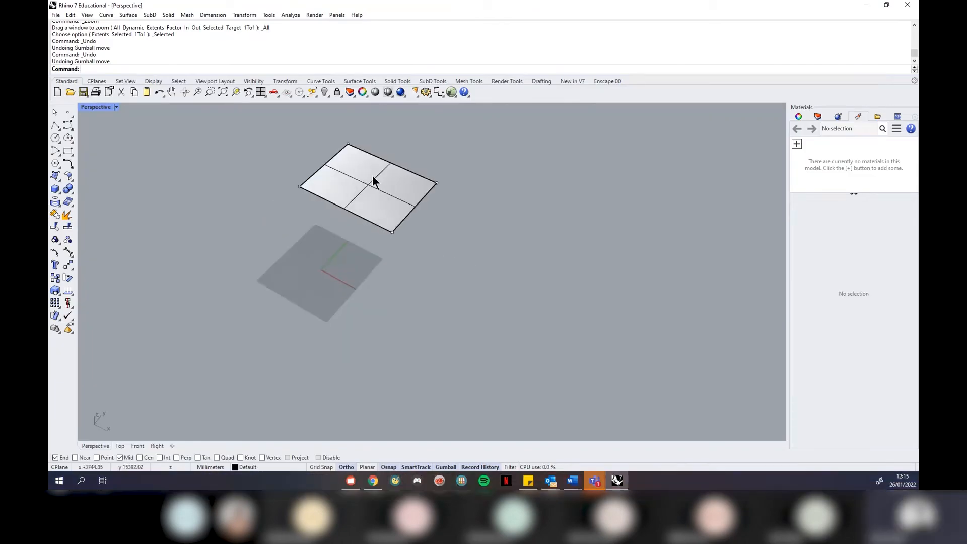
# Turn off the flat surface's control points, orbit around it, and select the surface
pyautogui.scroll(6, 368, 159)
pyautogui.moveTo(494, 252); pyautogui.dragTo(422, 221, button='right')
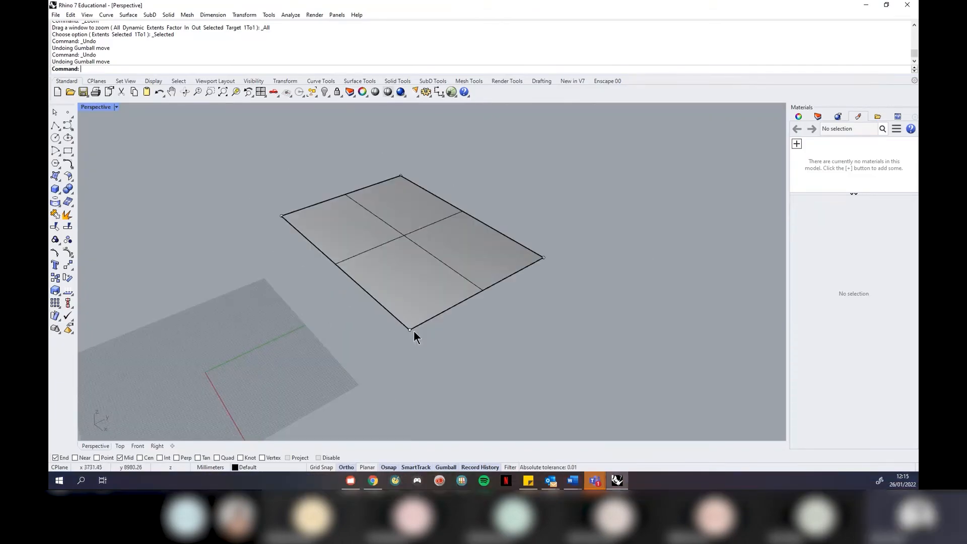
pyautogui.press('Escape')
pyautogui.scroll(-2, 477, 339)
pyautogui.moveTo(594, 261); pyautogui.dragTo(340, 290, button='right')
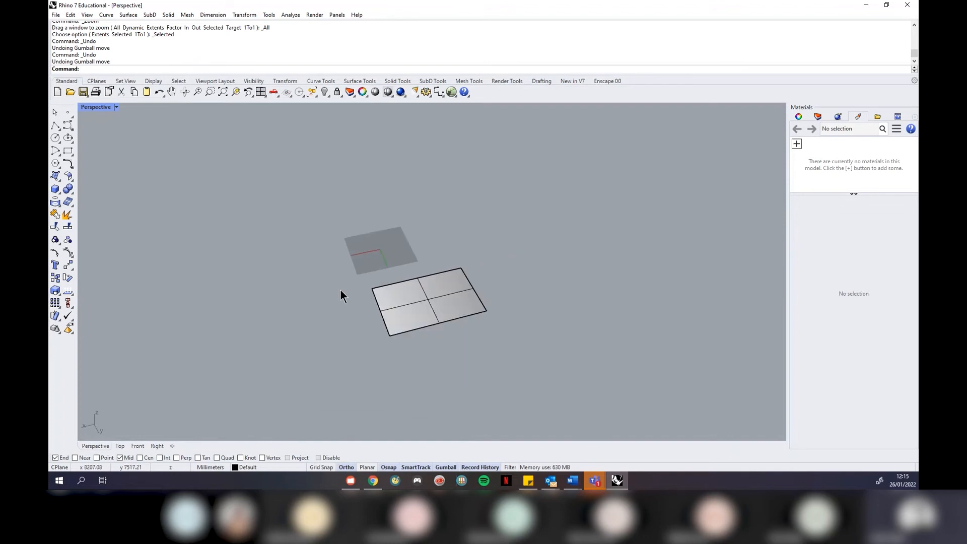
pyautogui.scroll(2, 443, 309)
pyautogui.moveTo(443, 309); pyautogui.dragTo(456, 328, button='right')
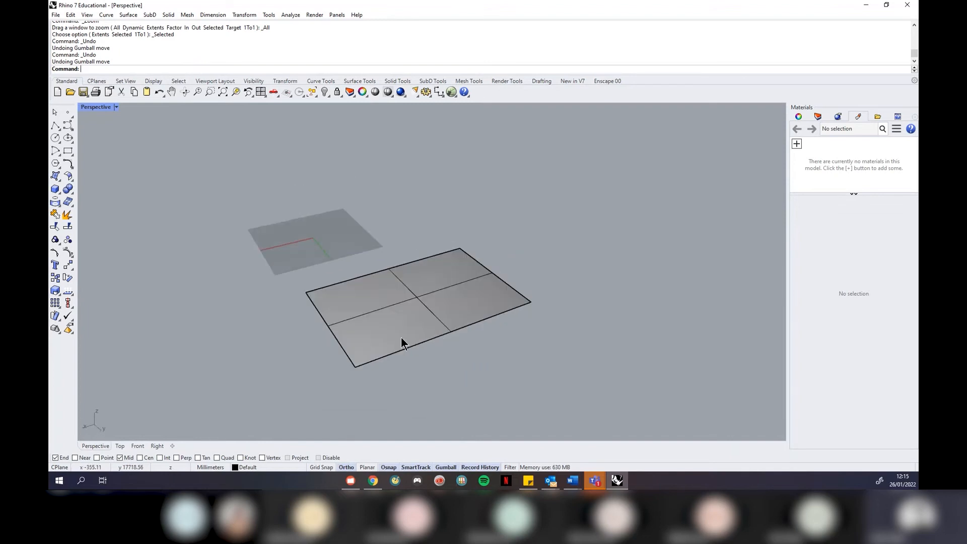
pyautogui.scroll(1, 401, 337)
pyautogui.click(387, 321)
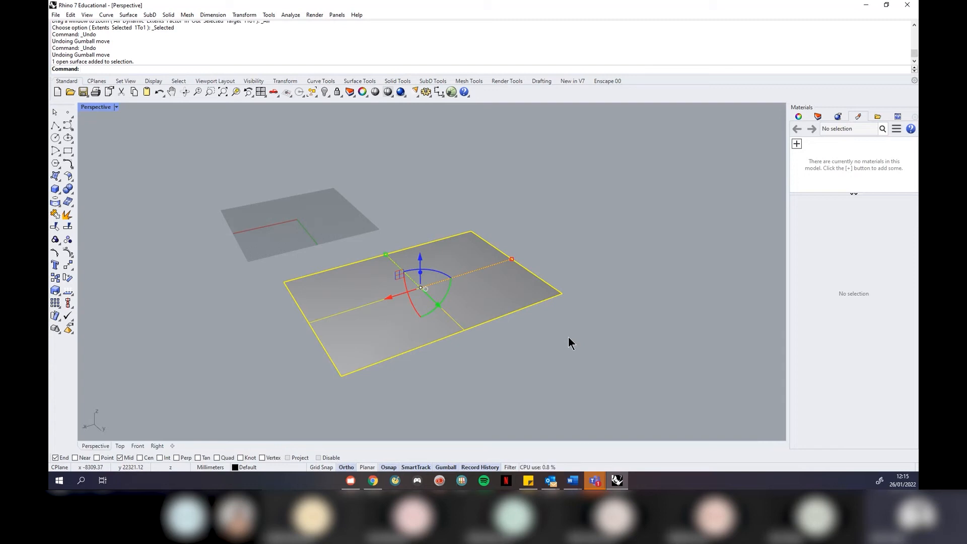
# Rebuild the flat surface to 6 × 4 control points at degree 2
pyautogui.write('Rebuild')
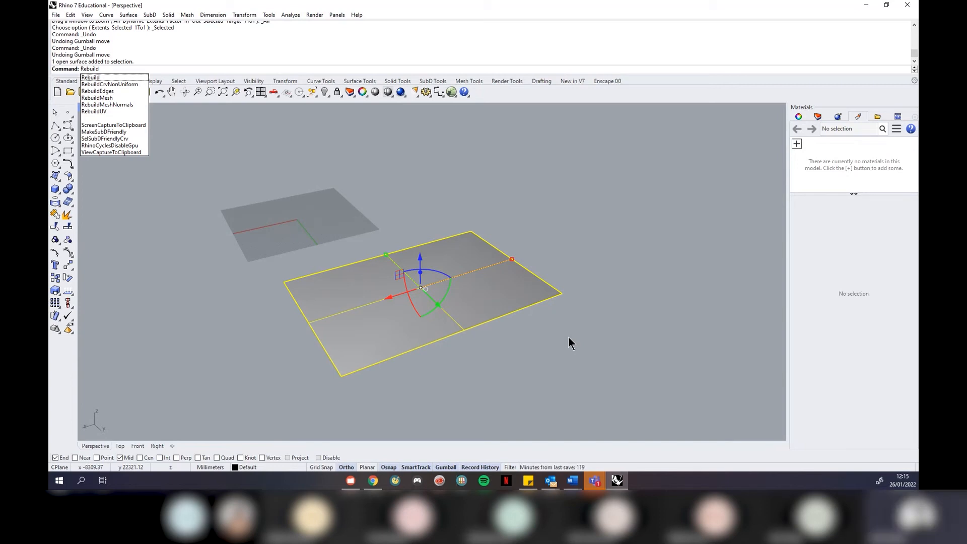
pyautogui.press('Return')
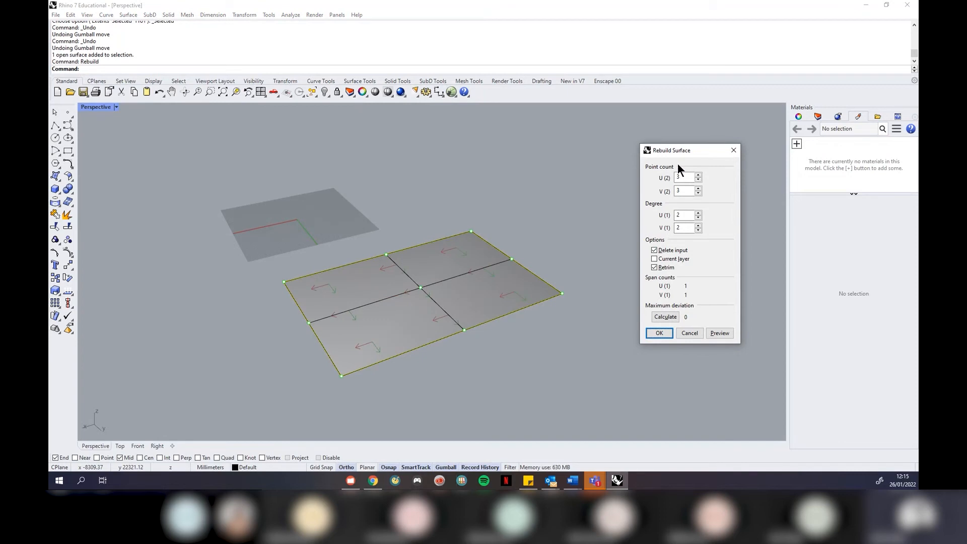
pyautogui.moveTo(698, 146); pyautogui.dragTo(701, 155)
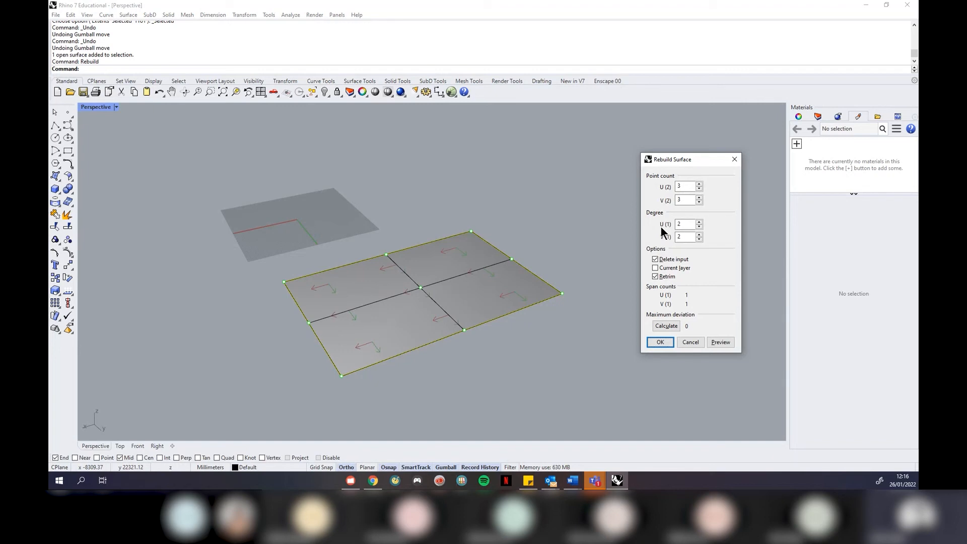
pyautogui.click(684, 187)
pyautogui.doubleClick(684, 186)
pyautogui.doubleClick(679, 199)
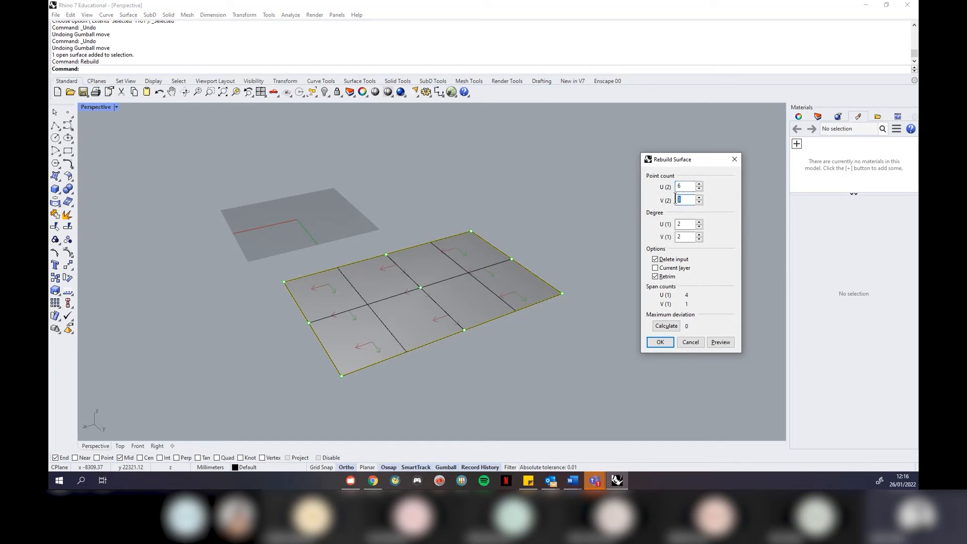
pyautogui.write('4')
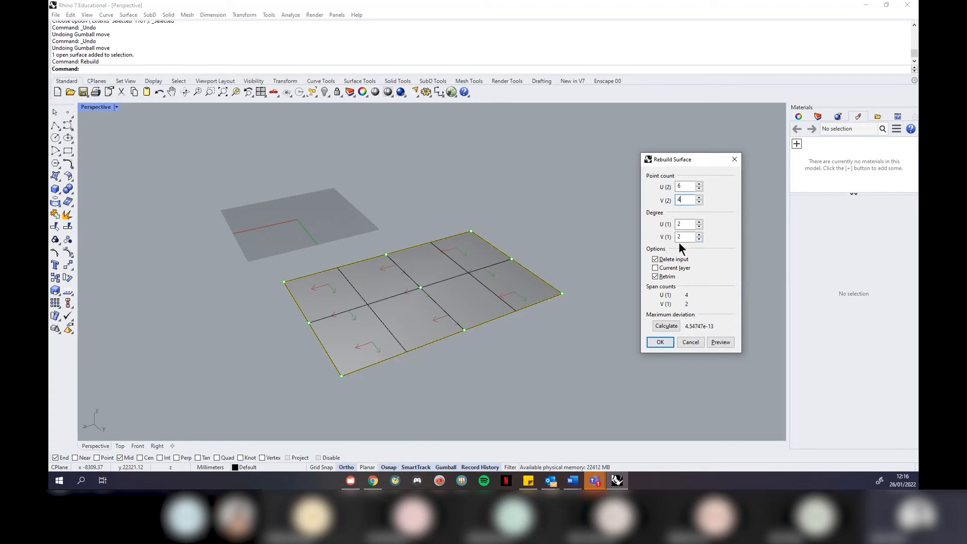
pyautogui.click(660, 343)
pyautogui.click(621, 354)
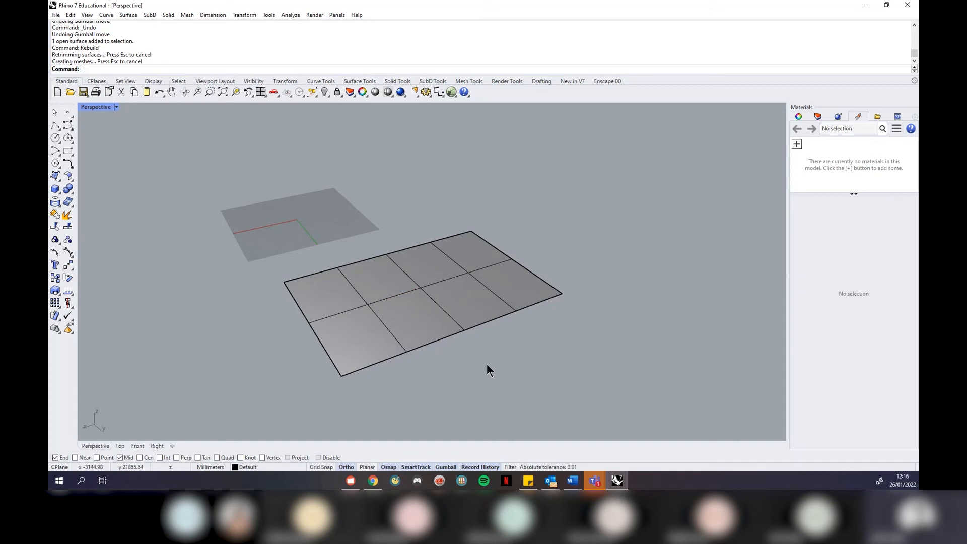
# Show the surface's control points and lift four points near the front corner into a bulge
pyautogui.click(463, 301)
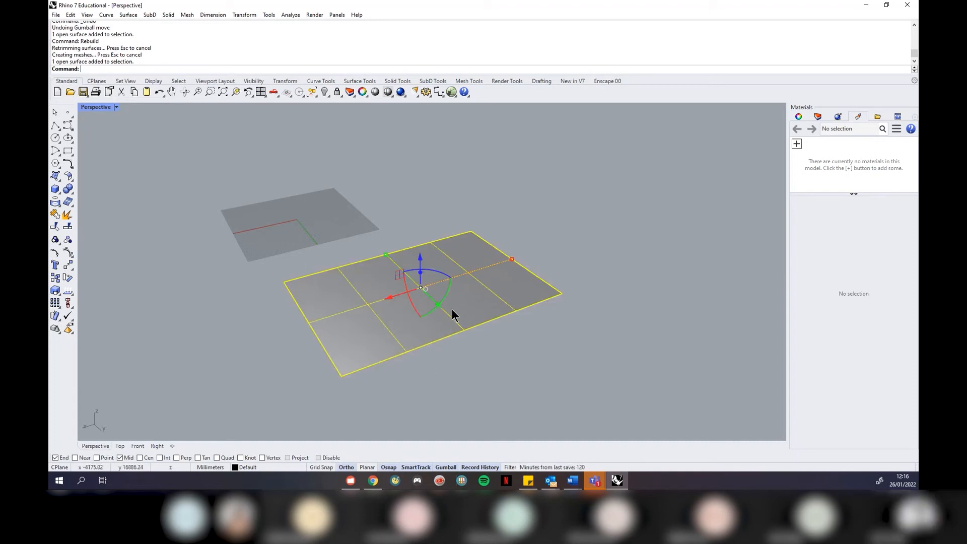
pyautogui.write('PointsOn')
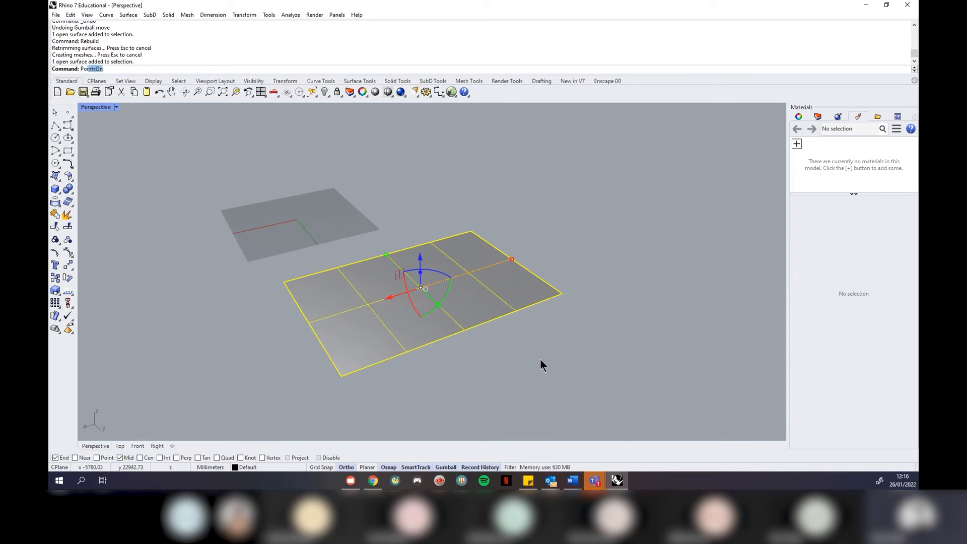
pyautogui.press('Return')
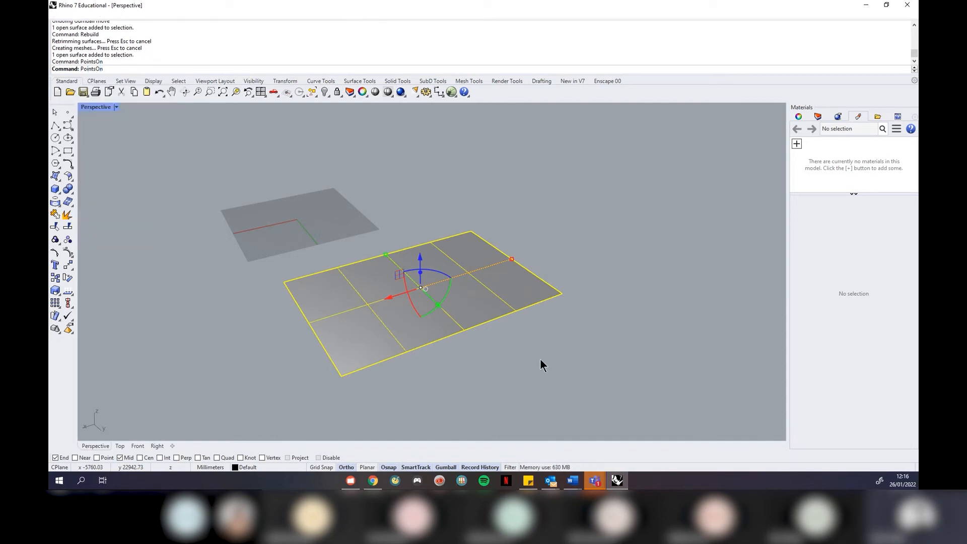
pyautogui.moveTo(493, 352)
pyautogui.mouseDown(button='right')
pyautogui.moveTo(502, 385)
pyautogui.moveTo(490, 374)
pyautogui.mouseUp(button='right')
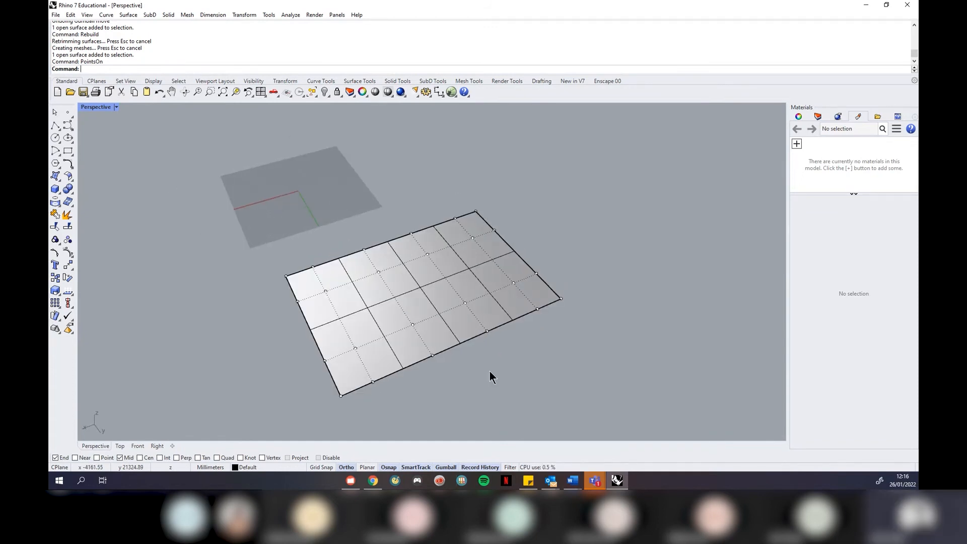
pyautogui.moveTo(489, 370); pyautogui.dragTo(430, 382, button='right')
pyautogui.click(379, 371)
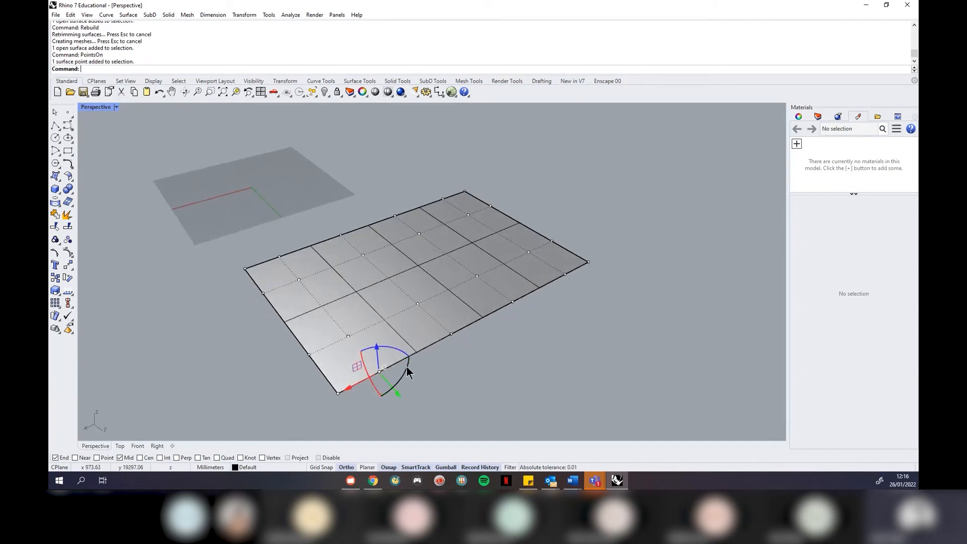
pyautogui.keyDown('shift'); pyautogui.click(452, 334); pyautogui.keyUp('shift')
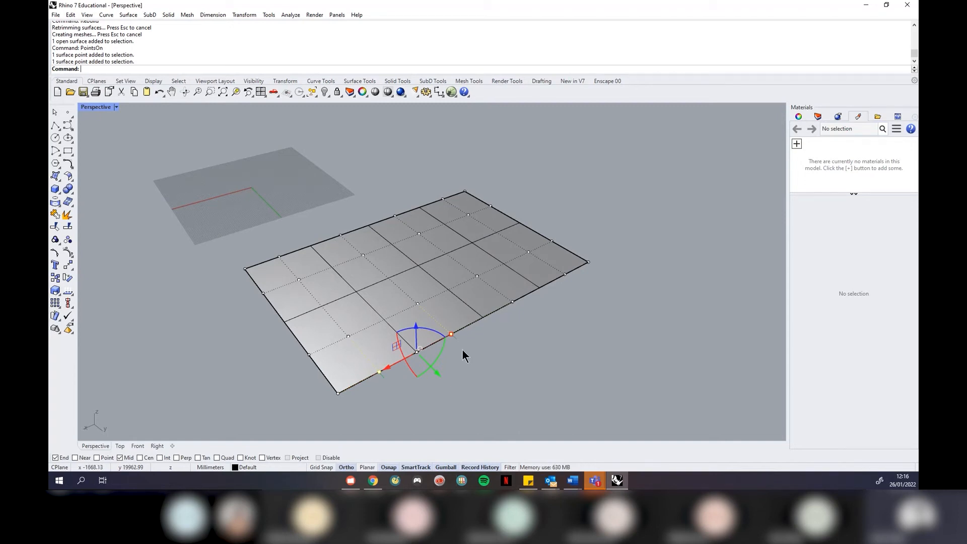
pyautogui.keyDown('shift'); pyautogui.click(348, 335); pyautogui.keyUp('shift')
pyautogui.keyDown('shift'); pyautogui.click(419, 305); pyautogui.keyUp('shift')
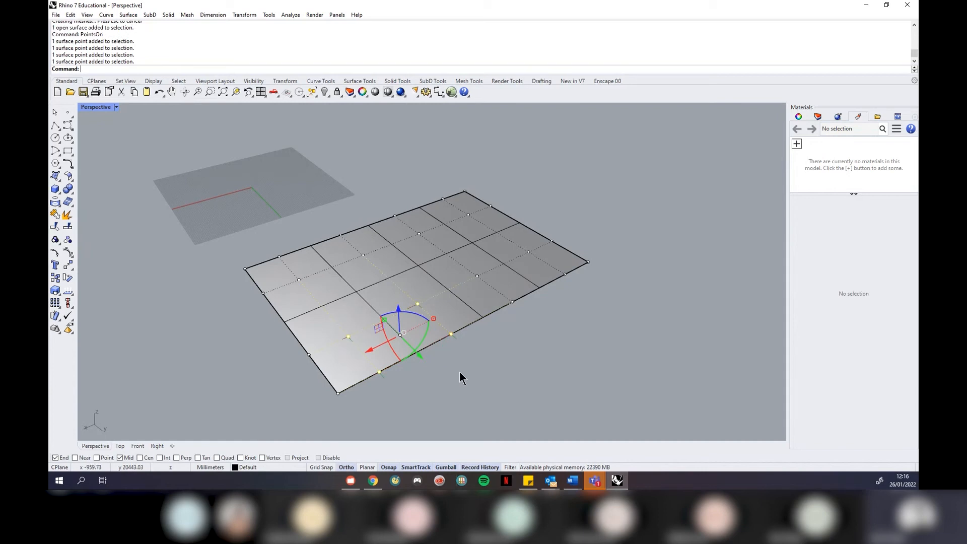
pyautogui.moveTo(399, 308); pyautogui.dragTo(407, 218)
# Raise two points on the opposite corner to finish the saddle bend, then inspect it
pyautogui.moveTo(557, 326); pyautogui.dragTo(513, 348, button='right')
pyautogui.click(517, 361)
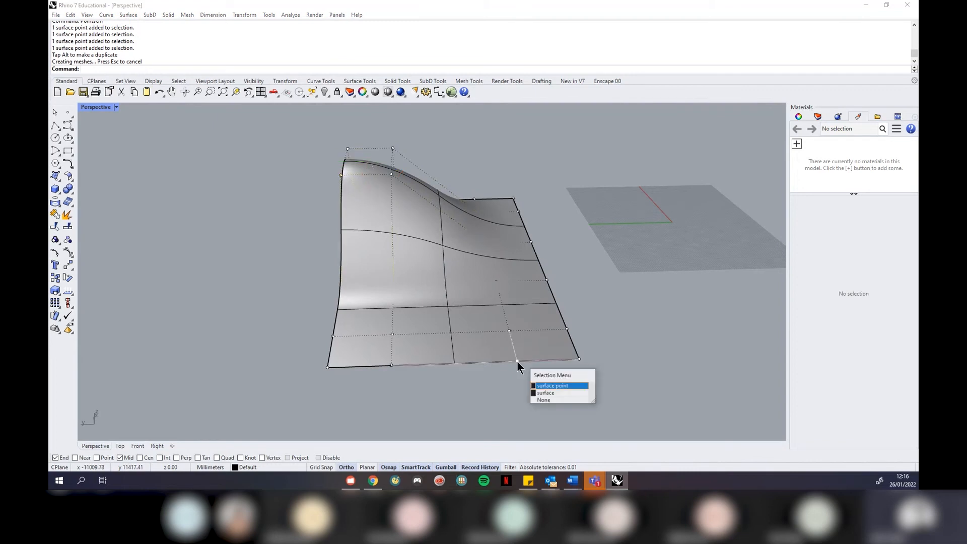
pyautogui.click(552, 385)
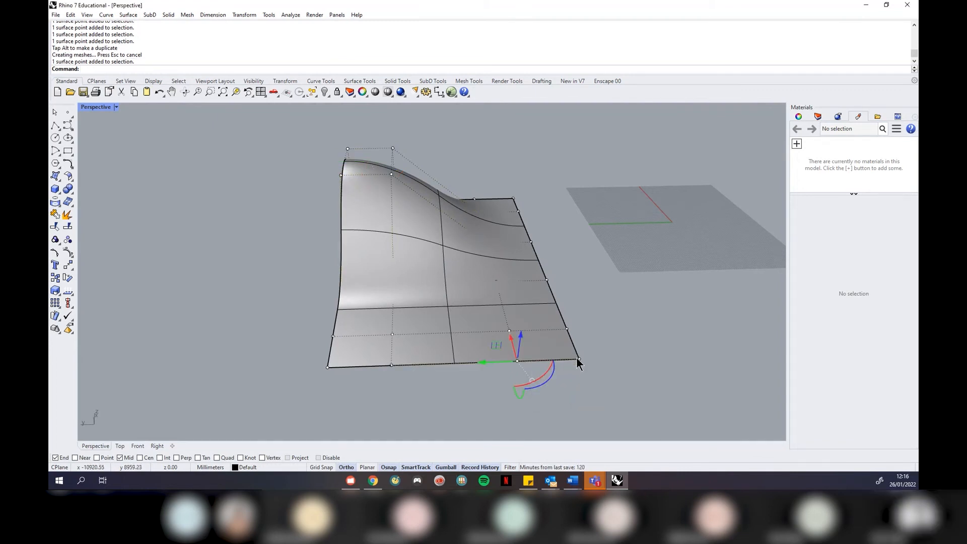
pyautogui.keyDown('shift'); pyautogui.click(579, 359); pyautogui.keyUp('shift')
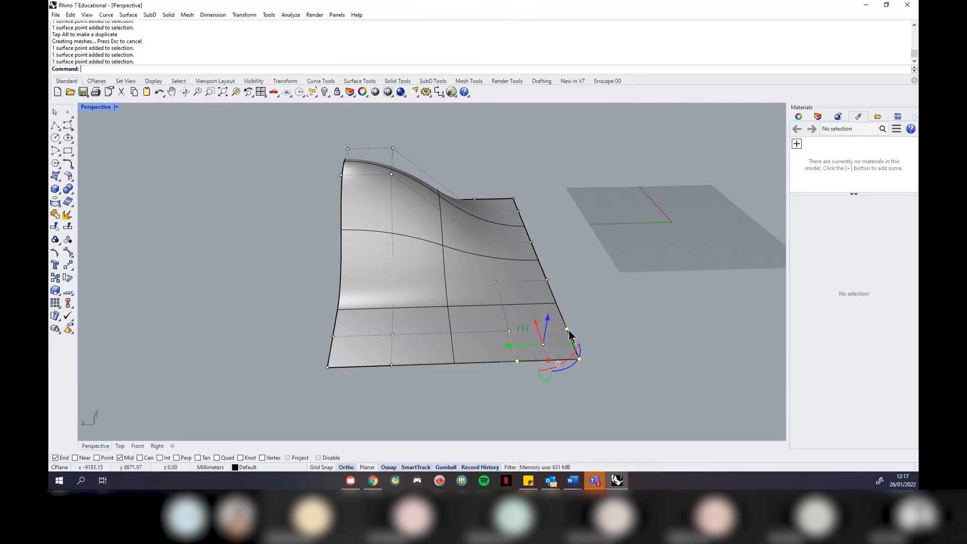
pyautogui.moveTo(553, 330); pyautogui.dragTo(562, 242)
pyautogui.moveTo(437, 358); pyautogui.dragTo(477, 352, button='right')
pyautogui.press('Escape')
pyautogui.moveTo(337, 334); pyautogui.dragTo(330, 313, button='right')
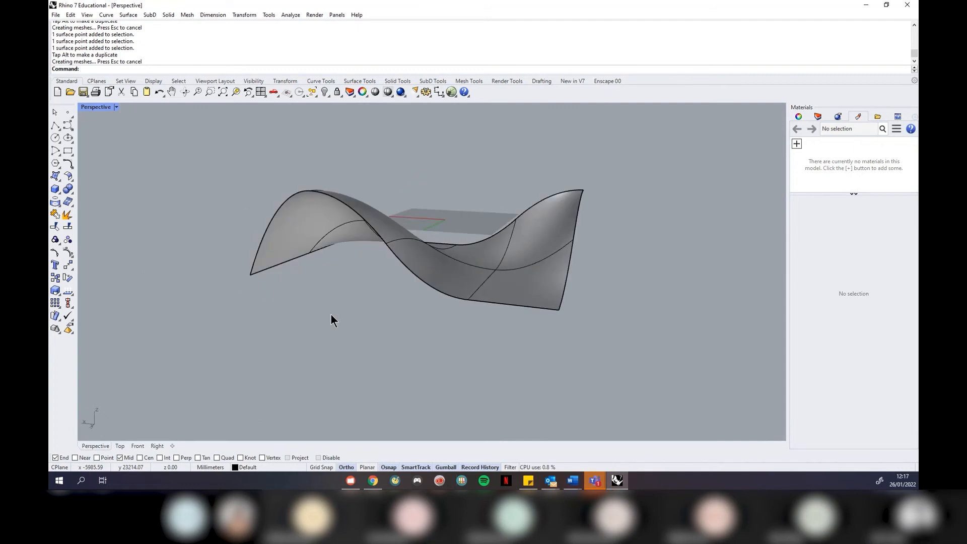
pyautogui.moveTo(532, 307); pyautogui.dragTo(499, 330, button='right')
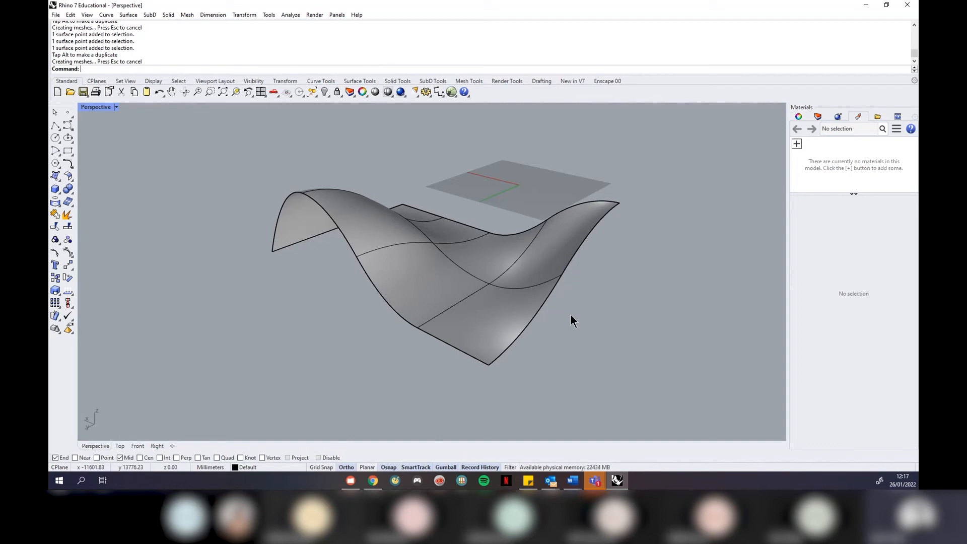
# Orbit around the saddle from several angles, then launch the Plane command
pyautogui.moveTo(596, 262); pyautogui.dragTo(624, 305, button='right')
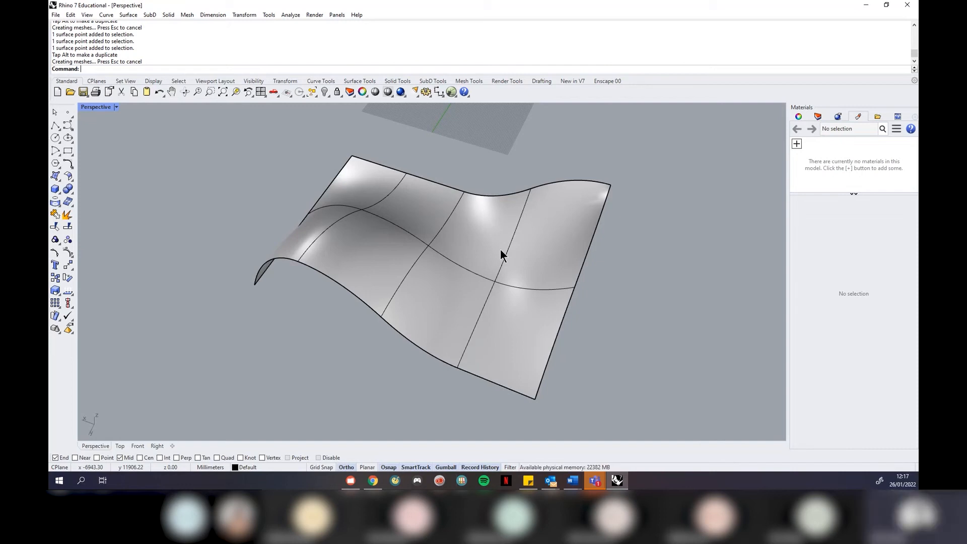
pyautogui.moveTo(500, 248); pyautogui.dragTo(462, 230, button='right')
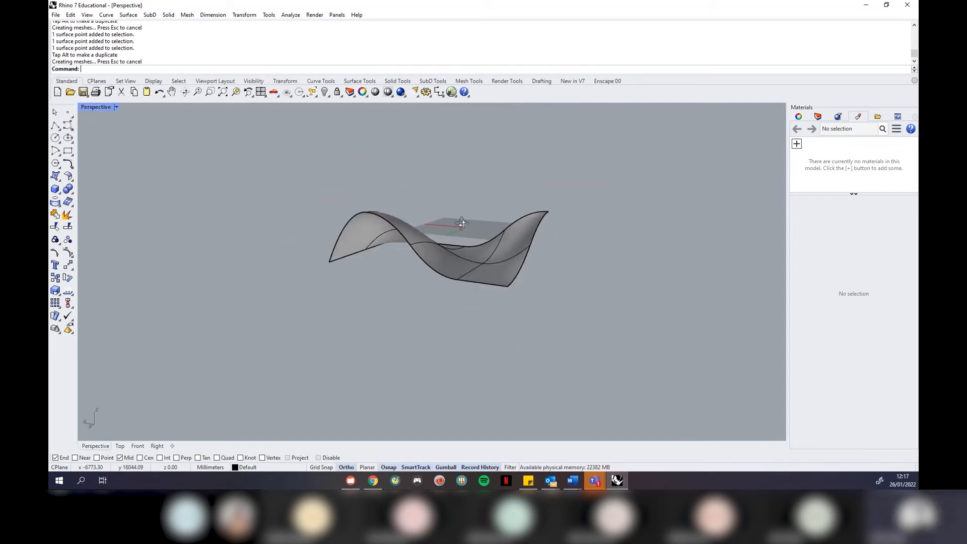
pyautogui.moveTo(467, 237); pyautogui.dragTo(372, 287, button='right')
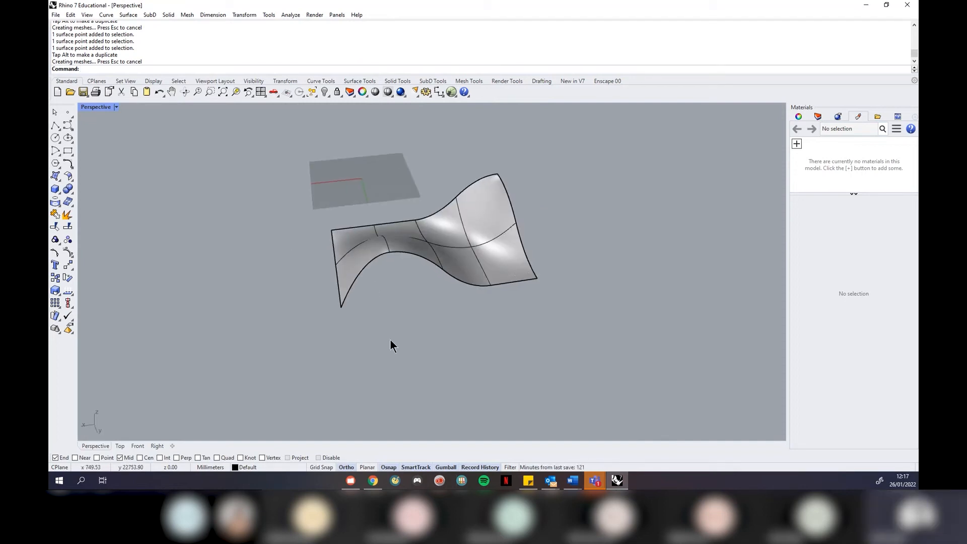
pyautogui.write('Pla')
pyautogui.press('Return')
# Draw a rectangular plane beneath the saddle surface and select it
pyautogui.click(426, 335)
pyautogui.click(612, 381)
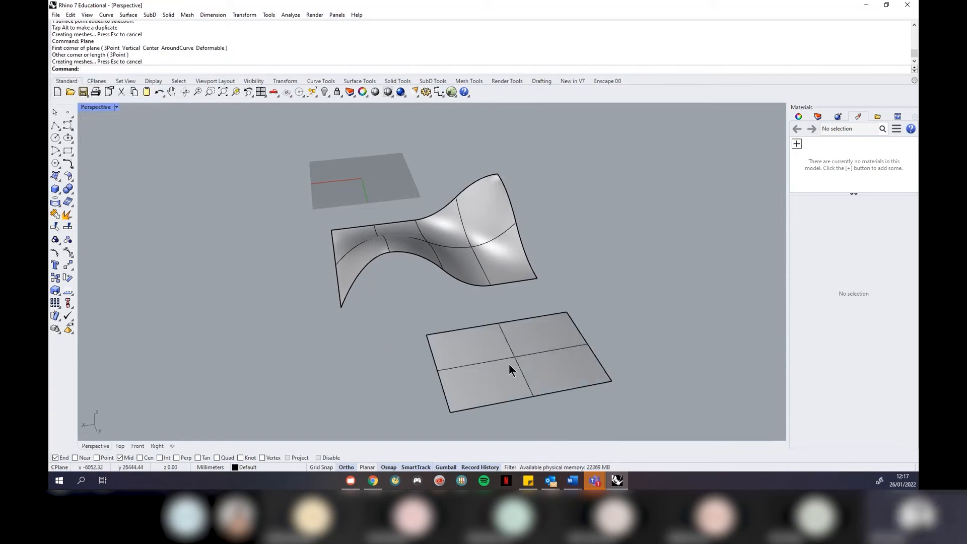
pyautogui.click(509, 364)
# Rebuild the new plane to 4 × 4 points at degree 2, then reselect it for point editing
pyautogui.write('Re')
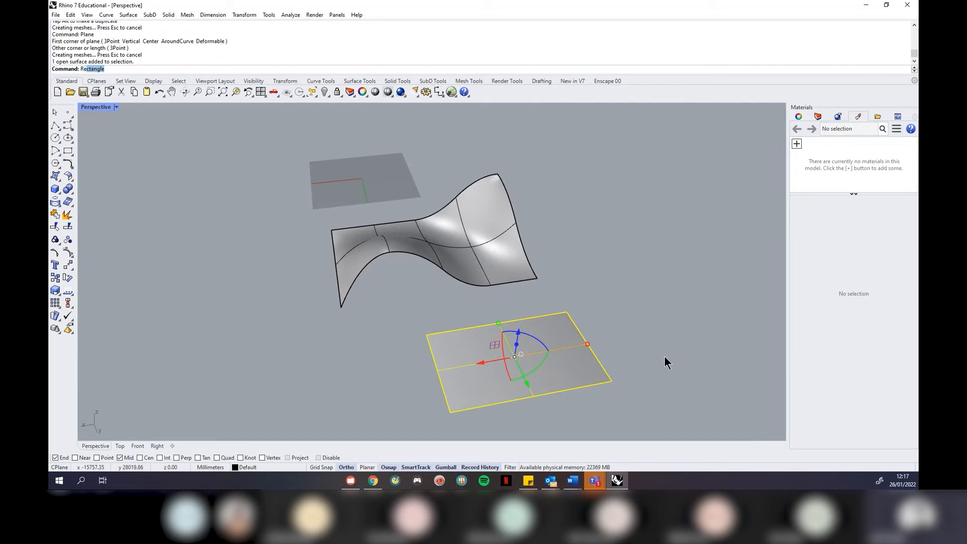
pyautogui.write('build')
pyautogui.press('Return')
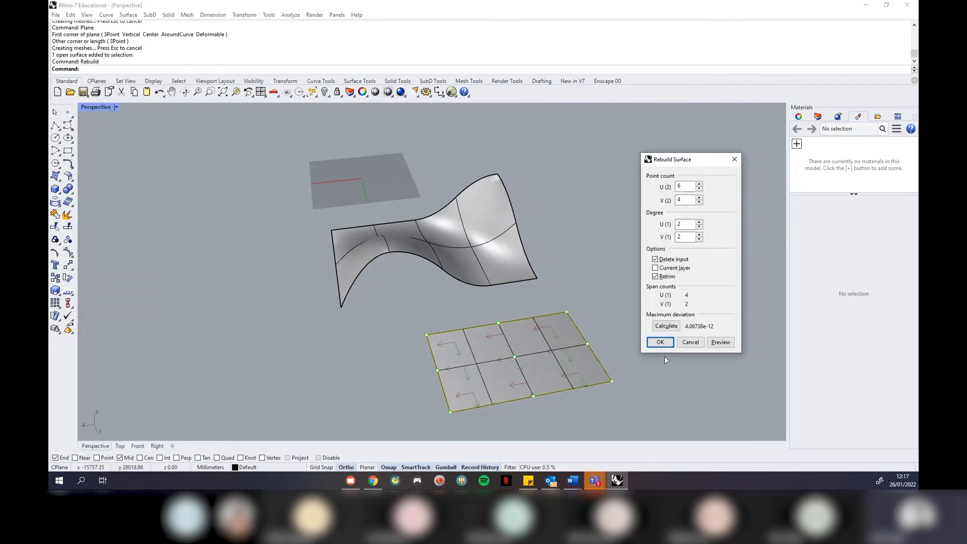
pyautogui.doubleClick(688, 184)
pyautogui.write('4')
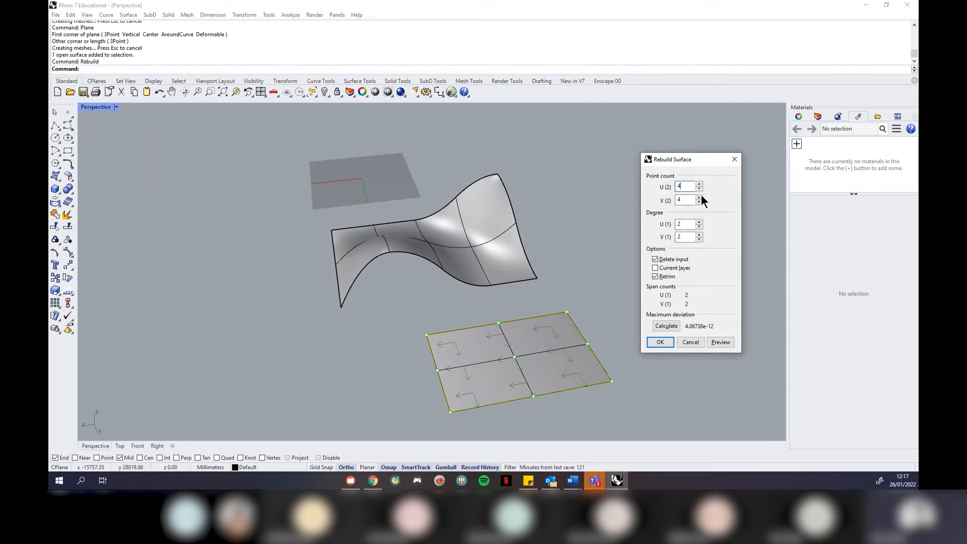
pyautogui.click(661, 343)
pyautogui.click(560, 369)
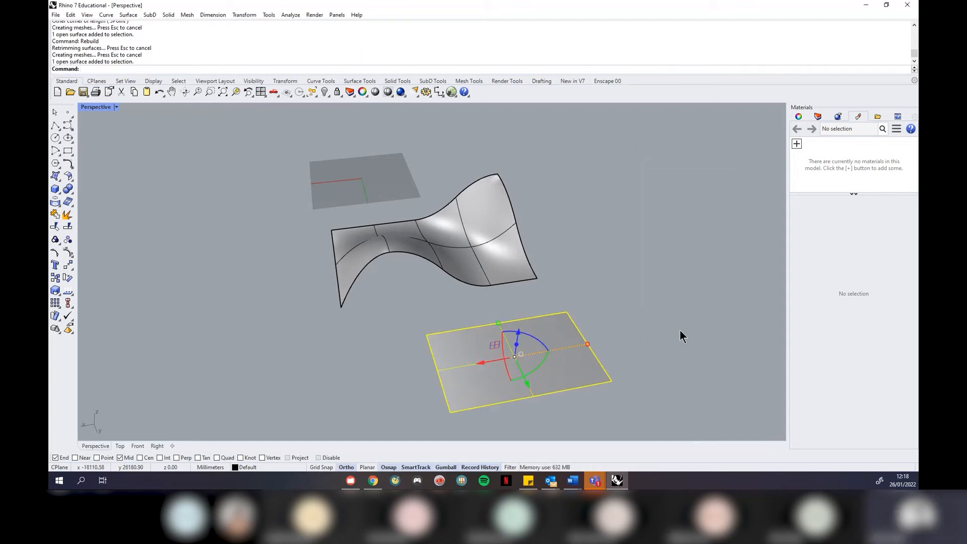
pyautogui.write('Poitson')
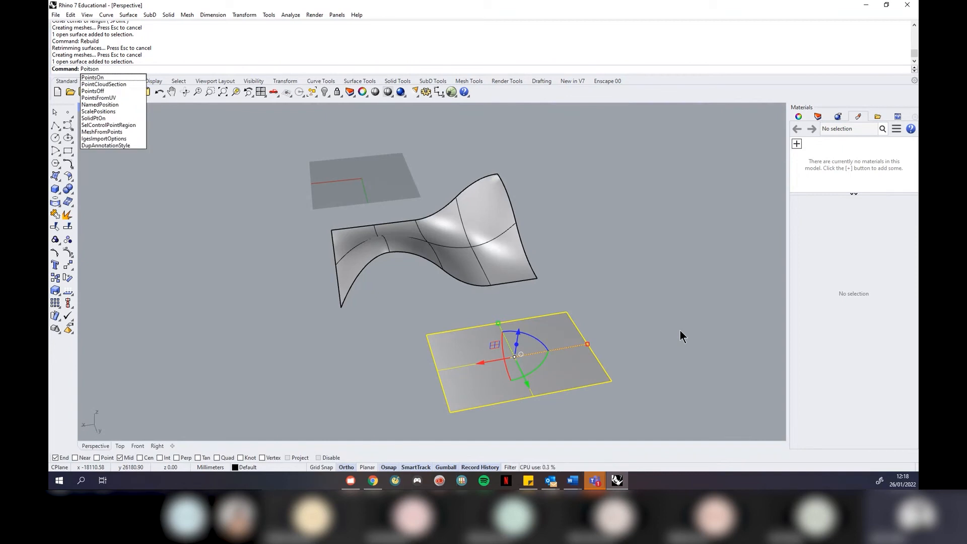
# Pull the plane's control points up, raising a central bump and one corner
pyautogui.press('Return')
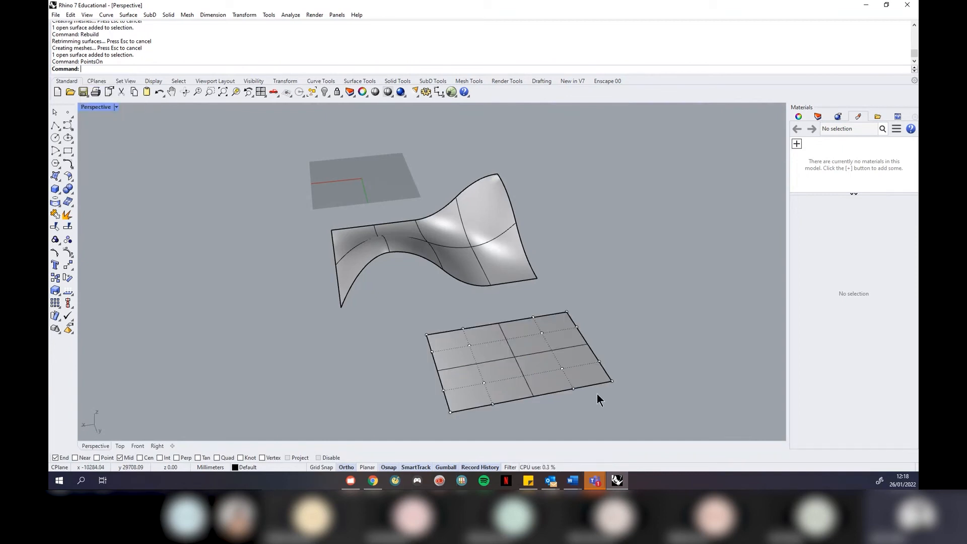
pyautogui.click(562, 368)
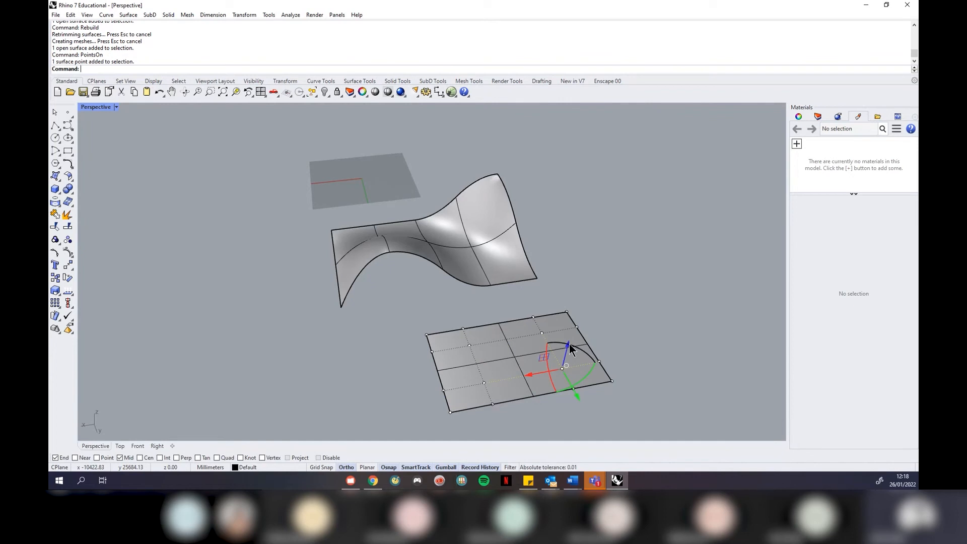
pyautogui.moveTo(569, 343); pyautogui.dragTo(578, 267)
pyautogui.moveTo(594, 310); pyautogui.dragTo(584, 272)
pyautogui.moveTo(634, 285); pyautogui.dragTo(656, 352, button='right')
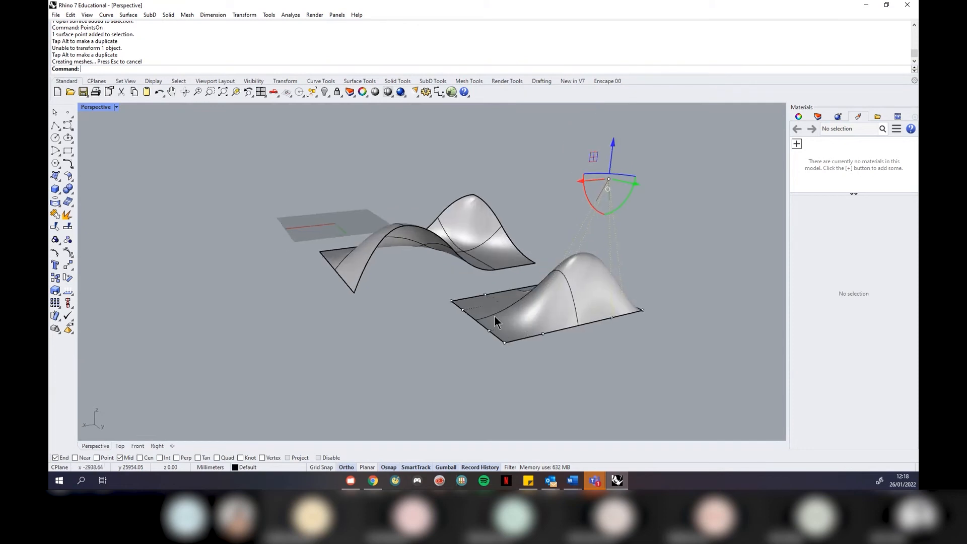
pyautogui.click(451, 302)
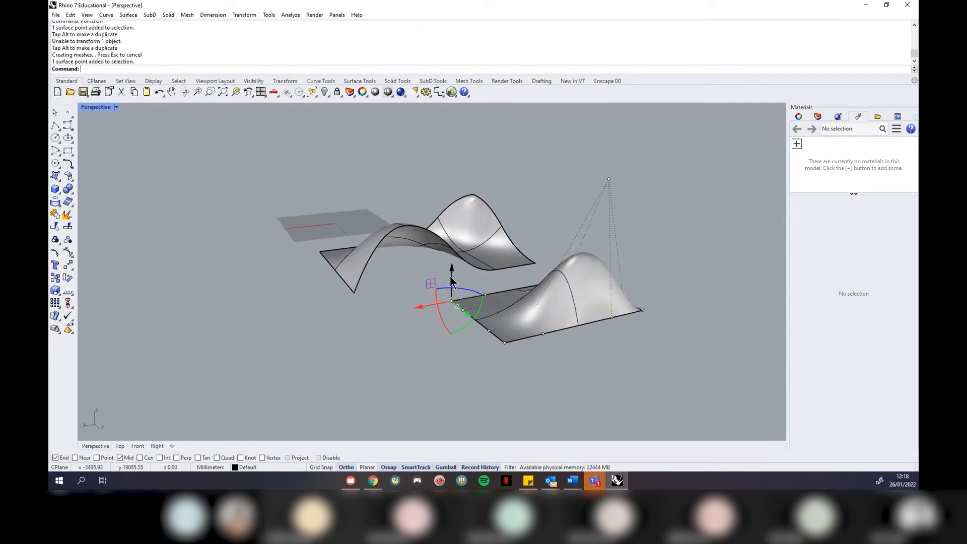
pyautogui.moveTo(452, 276); pyautogui.dragTo(453, 195)
pyautogui.click(600, 219)
# Orbit around both surfaces, then delete the bumpy surface so only the saddle remains
pyautogui.scroll(-4, 560, 204)
pyautogui.moveTo(498, 262); pyautogui.dragTo(585, 276, button='right')
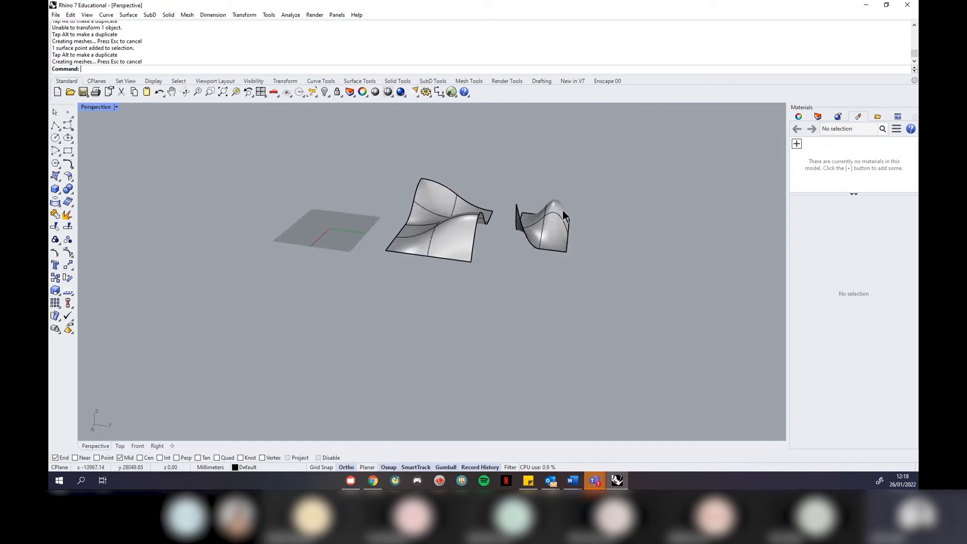
pyautogui.scroll(5, 562, 210)
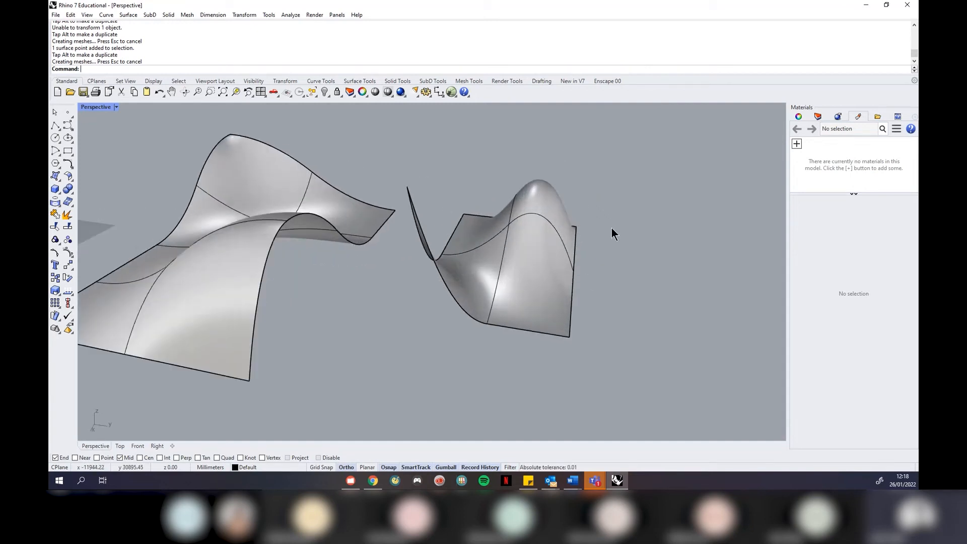
pyautogui.moveTo(612, 229); pyautogui.dragTo(573, 225, button='right')
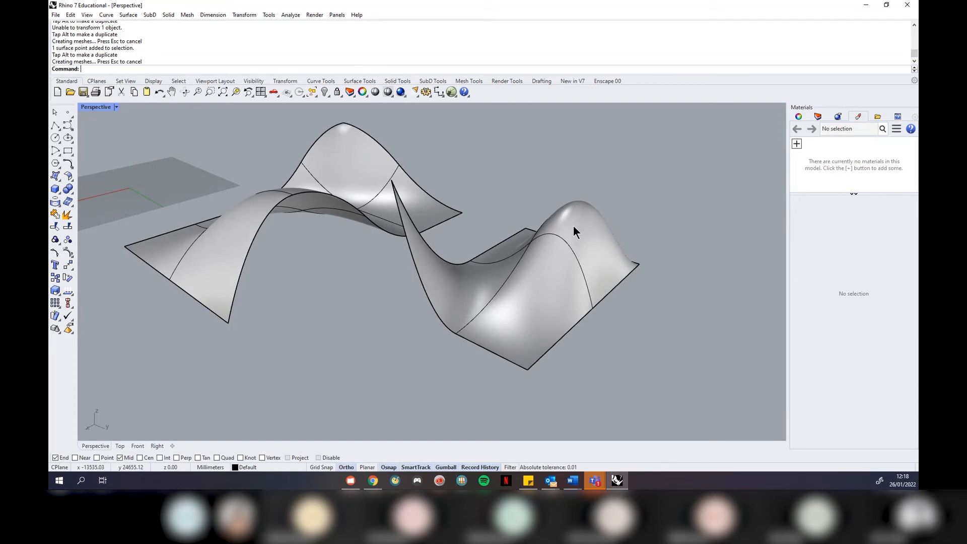
pyautogui.click(573, 226)
pyautogui.press('Delete')
pyautogui.moveTo(507, 320); pyautogui.dragTo(533, 302, button='right')
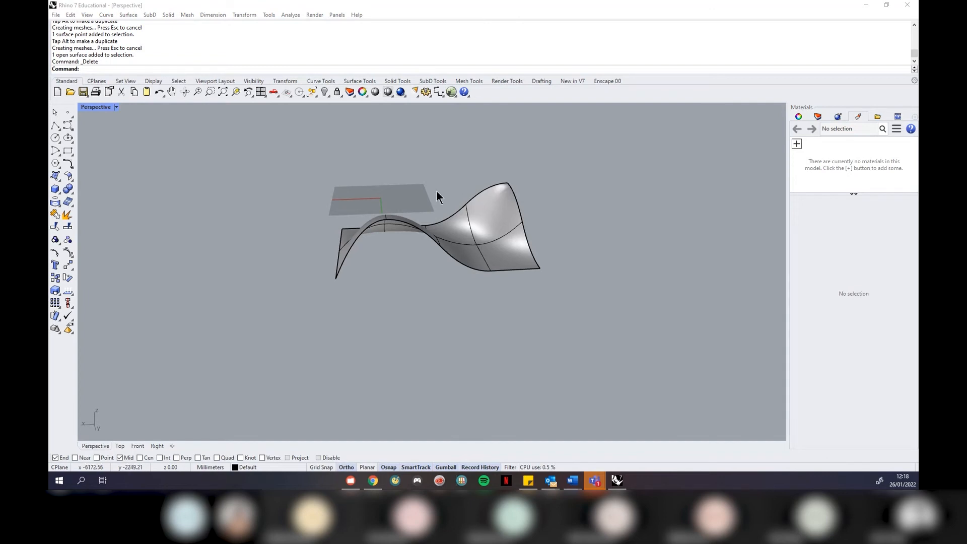
pyautogui.scroll(5, 429, 240)
pyautogui.moveTo(417, 269)
pyautogui.mouseDown(button='right')
pyautogui.moveTo(449, 317)
pyautogui.moveTo(447, 270)
pyautogui.moveTo(435, 268)
pyautogui.mouseUp(button='right')
pyautogui.moveTo(531, 261); pyautogui.dragTo(570, 258, button='right')
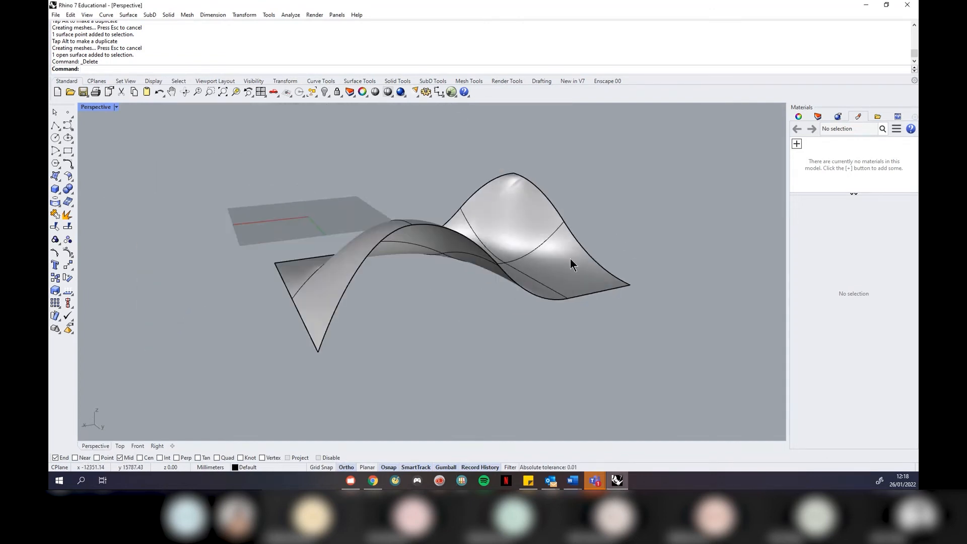
pyautogui.click(500, 252)
pyautogui.write('ZSA')
pyautogui.press('Return')
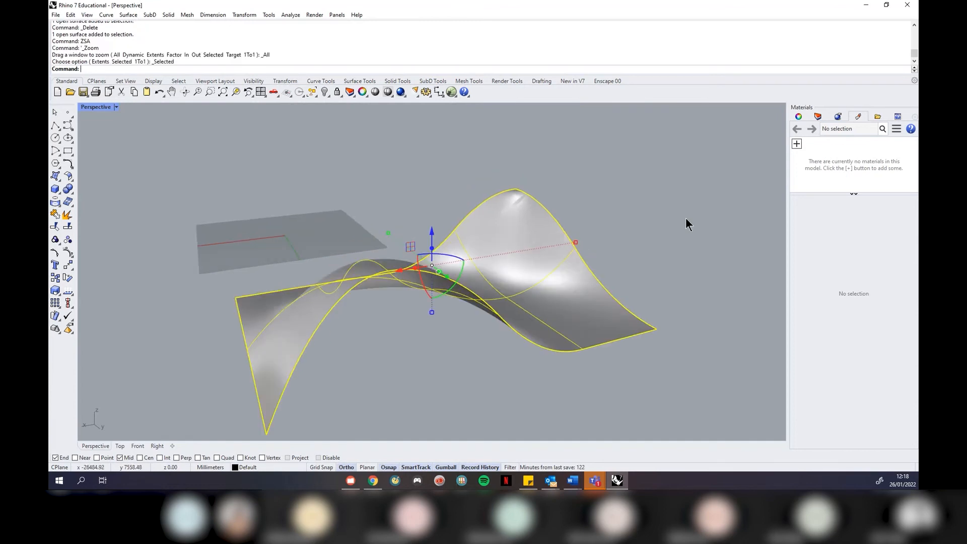
pyautogui.click(658, 261)
pyautogui.moveTo(669, 274); pyautogui.dragTo(641, 268, button='right')
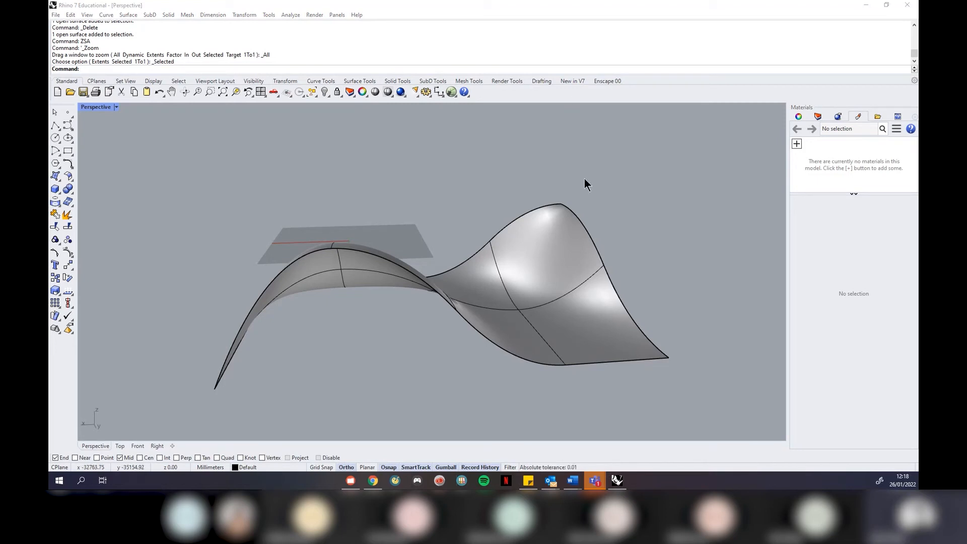
pyautogui.moveTo(687, 174); pyautogui.dragTo(432, 155, button='right')
pyautogui.moveTo(458, 264)
pyautogui.mouseDown(button='right')
pyautogui.moveTo(460, 280)
pyautogui.moveTo(450, 261)
pyautogui.mouseUp(button='right')
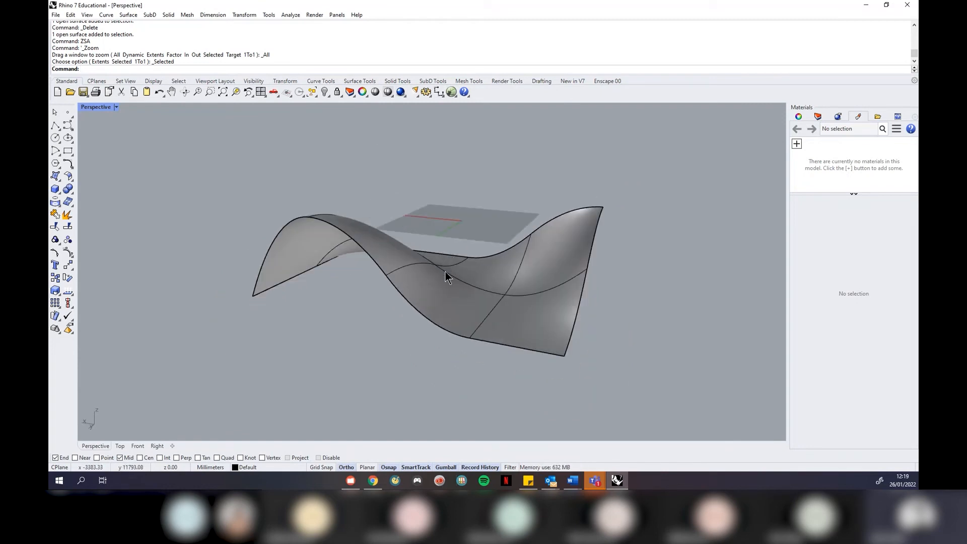
pyautogui.scroll(2, 444, 273)
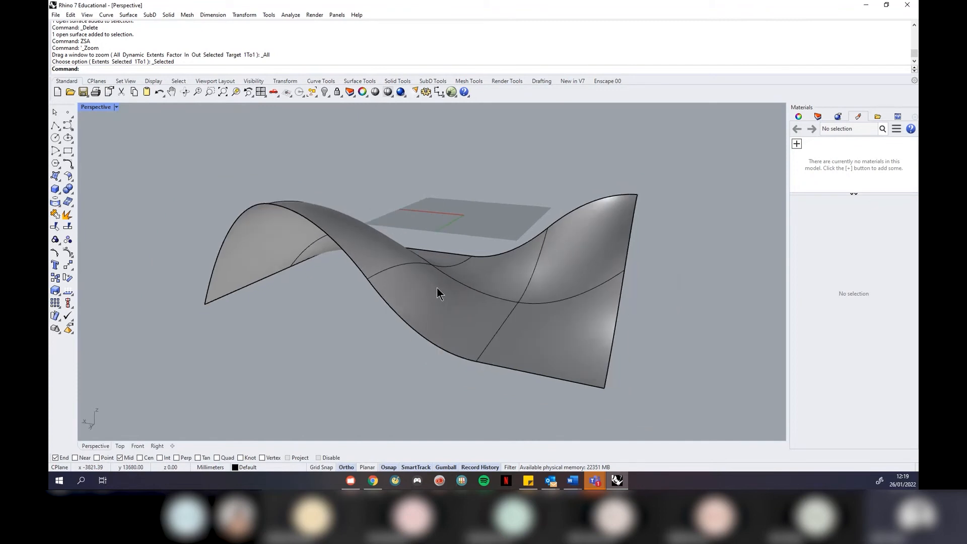
# Rebuild the saddle surface to 4 × 4 control points at degree 2 and inspect it
pyautogui.click(437, 288)
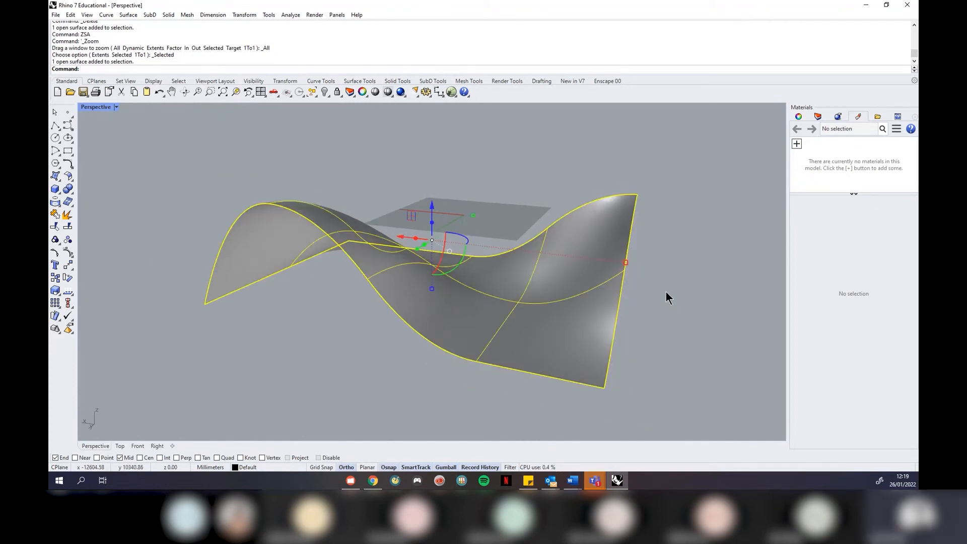
pyautogui.write('Rebuild')
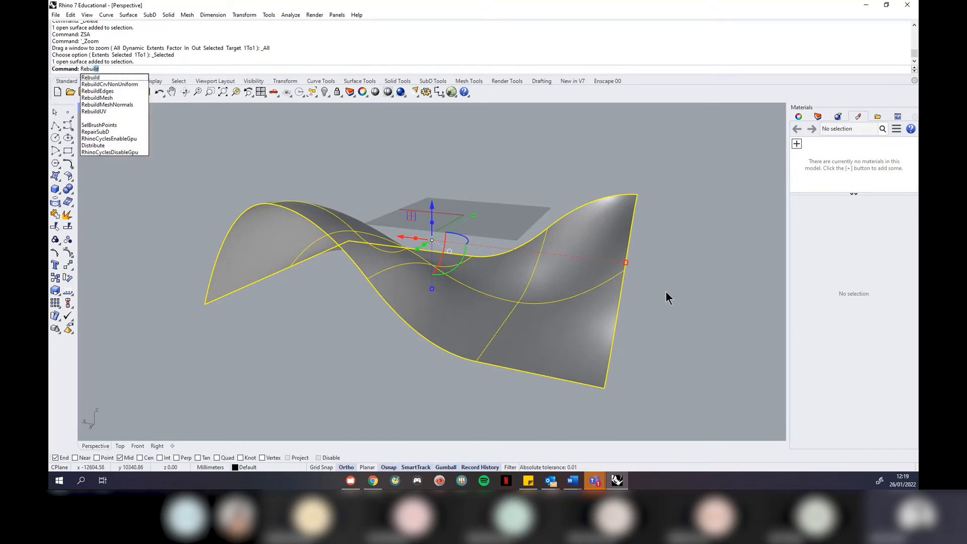
pyautogui.press('Return')
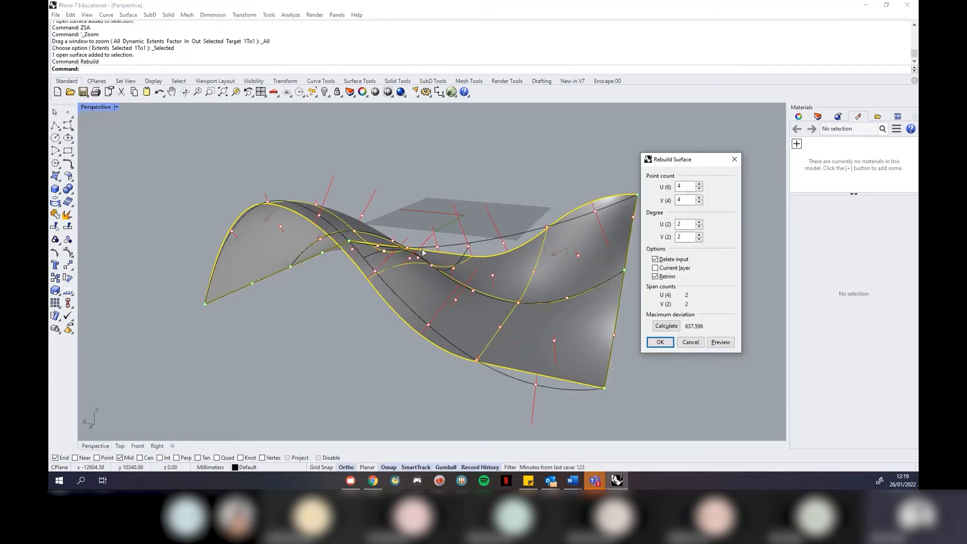
pyautogui.moveTo(696, 159); pyautogui.dragTo(729, 161)
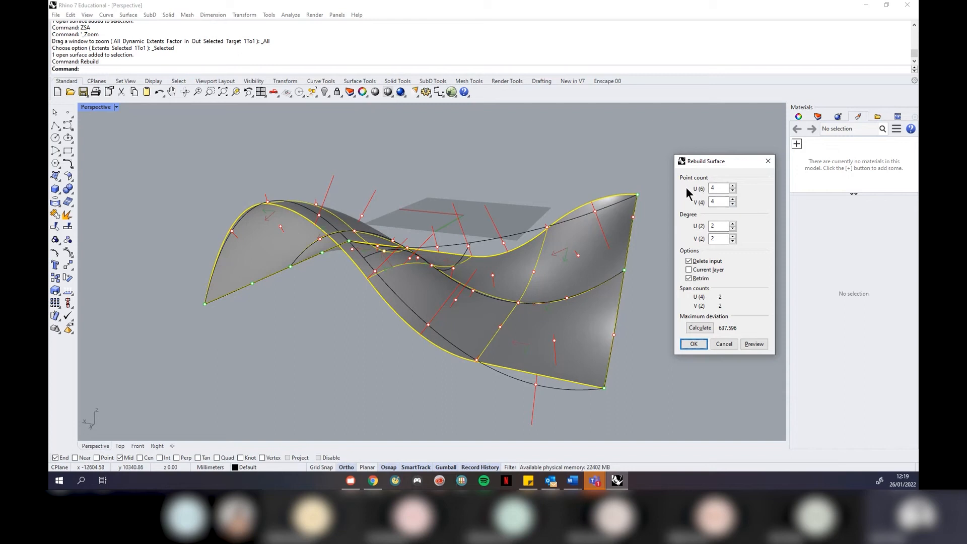
pyautogui.click(695, 344)
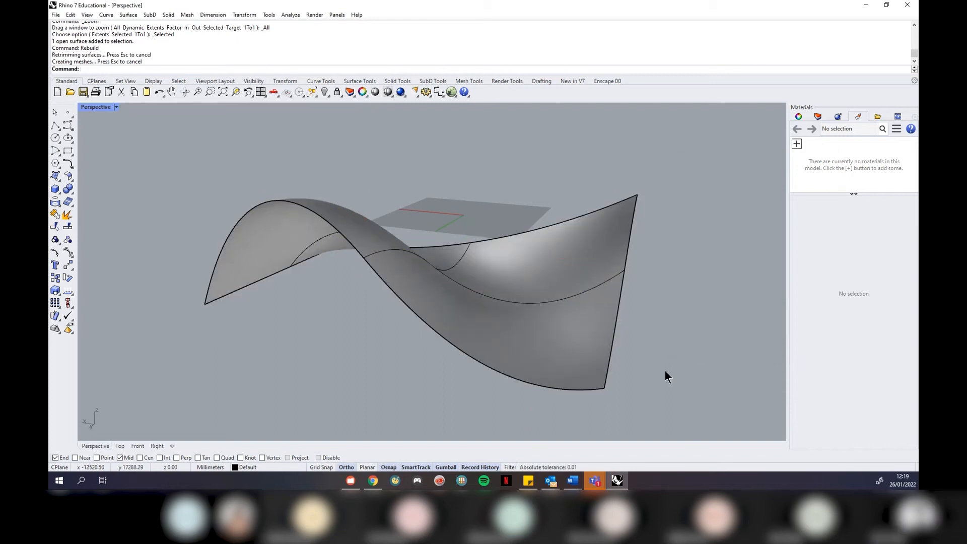
pyautogui.moveTo(665, 368); pyautogui.dragTo(454, 360, button='right')
pyautogui.moveTo(576, 316); pyautogui.dragTo(611, 256, button='right')
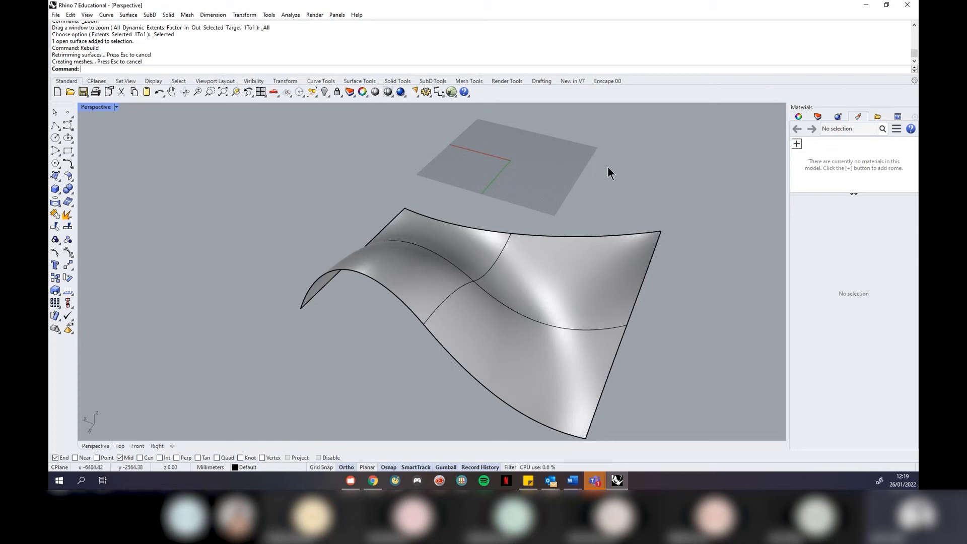
pyautogui.click(596, 274)
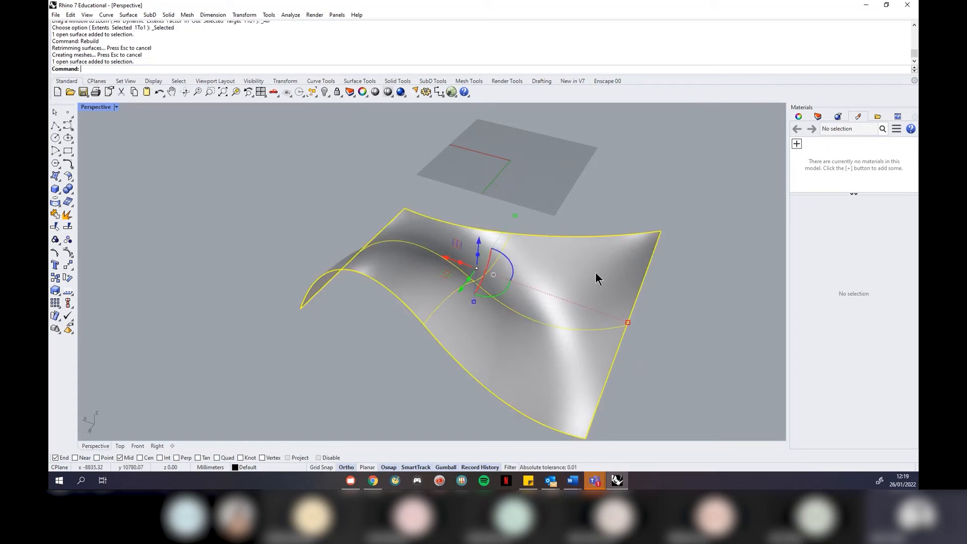
# Repeat Rebuild on the saddle, previewing 10 × 10 points before settling on 6 × 6
pyautogui.rightClick(606, 267)
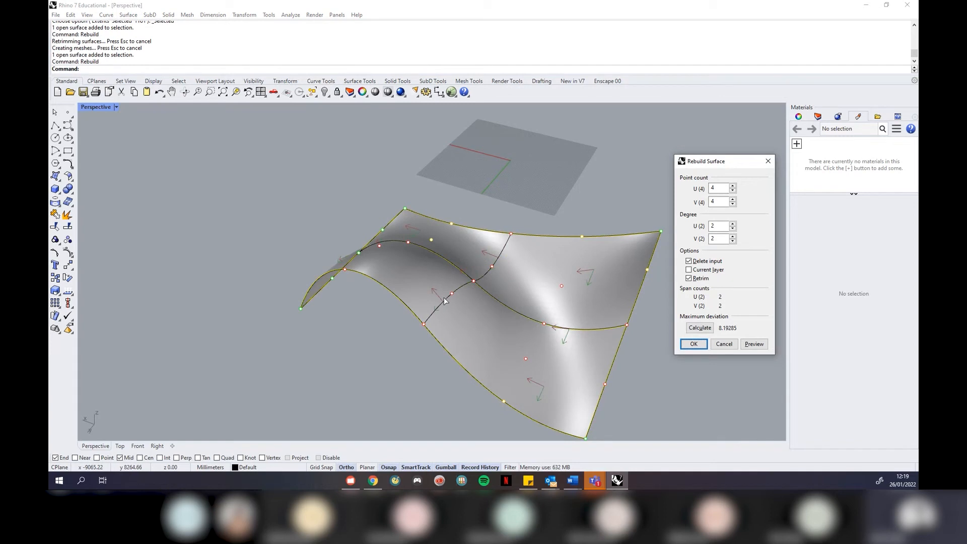
pyautogui.doubleClick(715, 189)
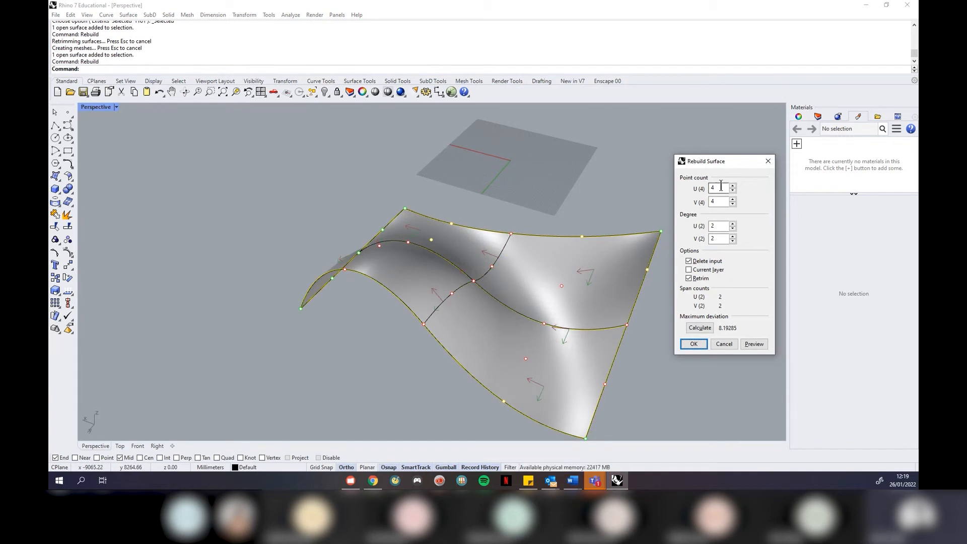
pyautogui.write('10')
pyautogui.press('Tab')
pyautogui.write('10')
pyautogui.click(720, 187)
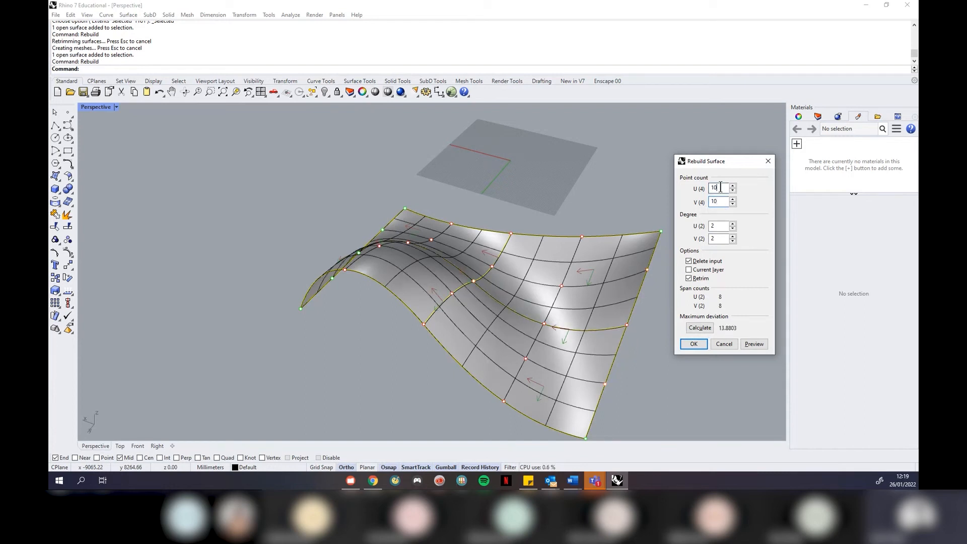
pyautogui.moveTo(383, 310); pyautogui.dragTo(479, 312, button='right')
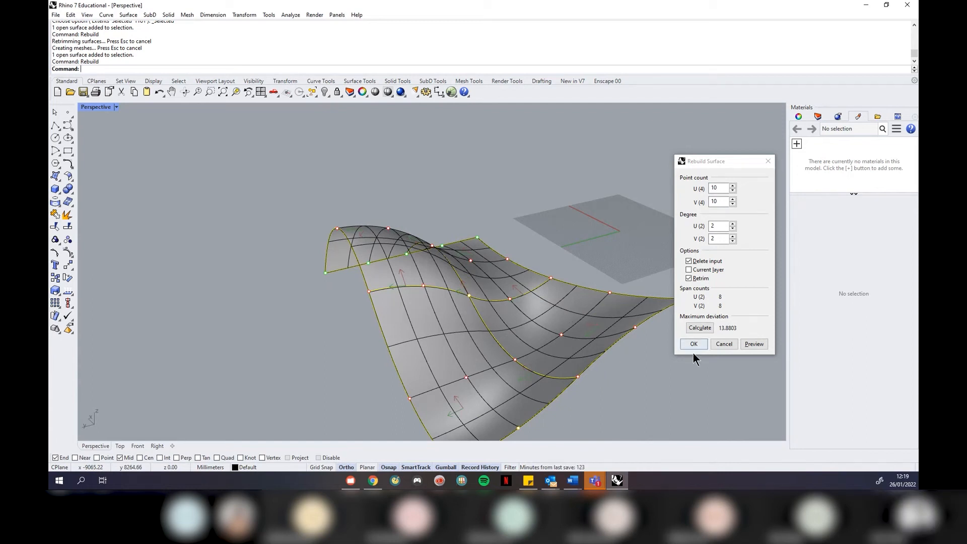
pyautogui.click(719, 189)
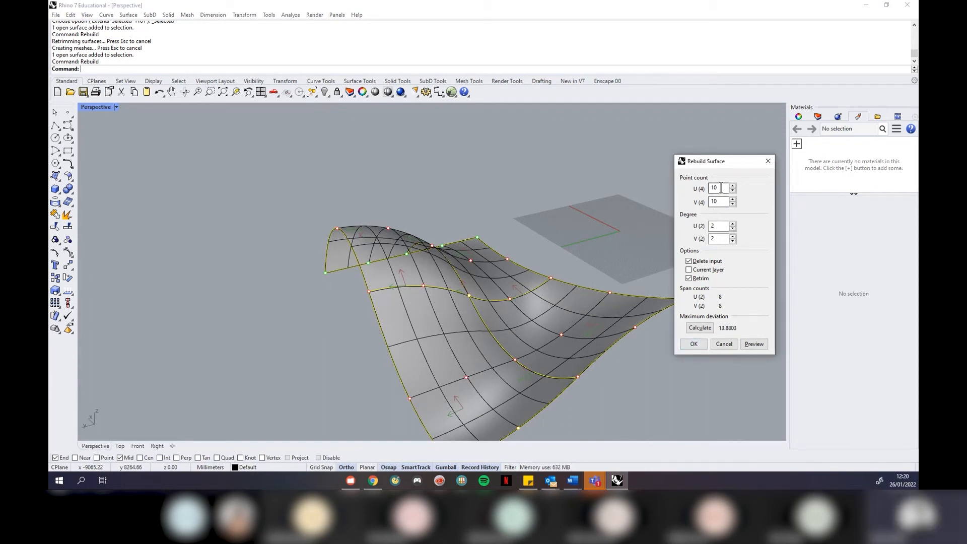
pyautogui.write('6')
pyautogui.press('Tab')
pyautogui.write('6')
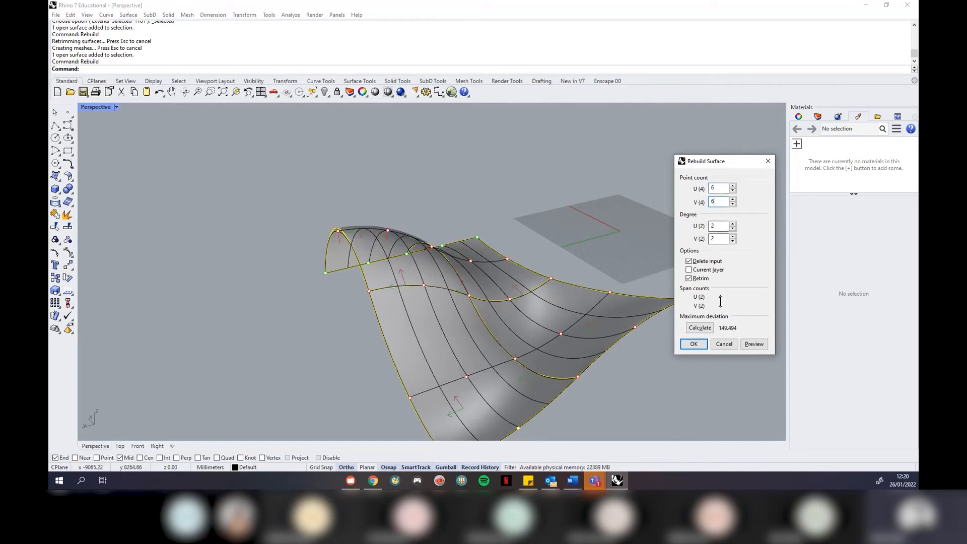
pyautogui.moveTo(527, 241); pyautogui.dragTo(581, 285, button='right')
# Set the rebuild degree to 1 so the saddle becomes flat facets, and orbit to inspect
pyautogui.write('3')
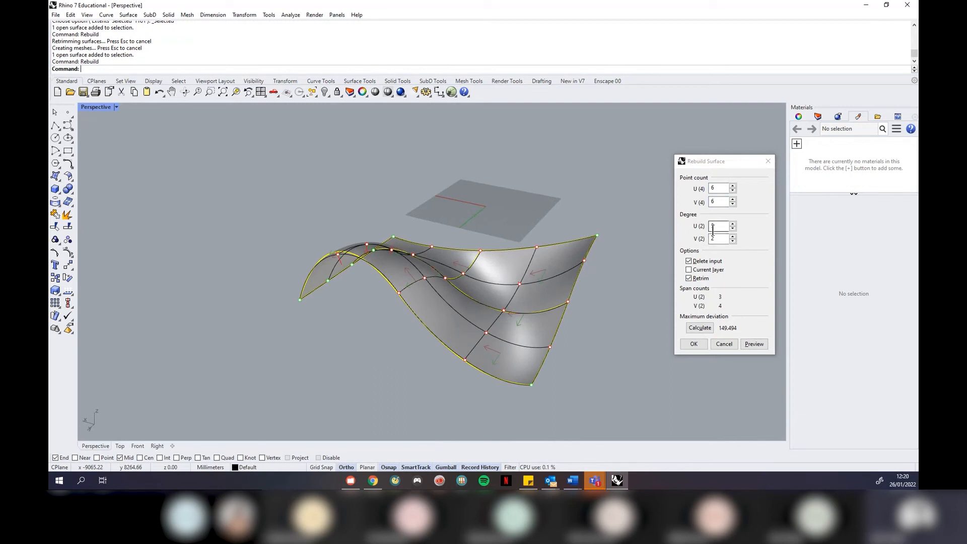
pyautogui.press('BackSpace')
pyautogui.write('2')
pyautogui.press('BackSpace')
pyautogui.write('1')
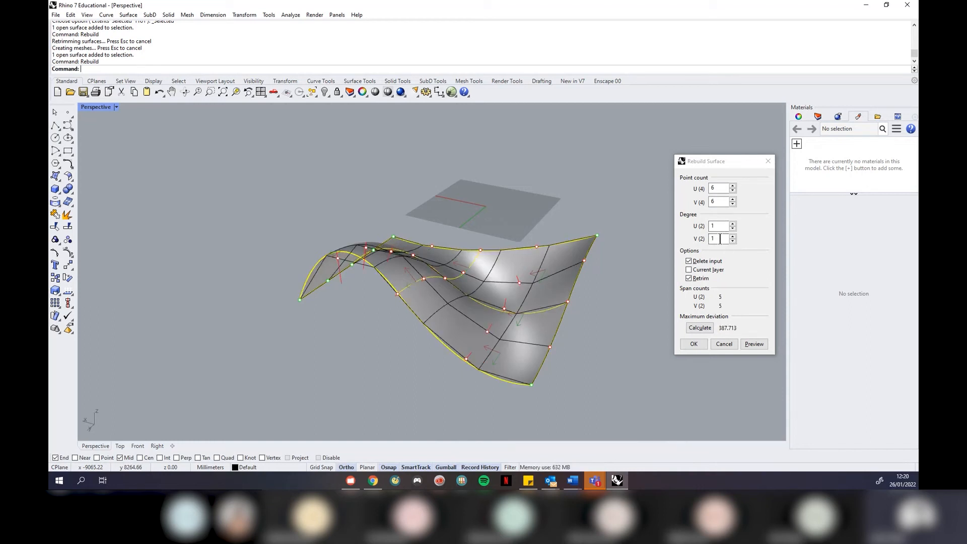
pyautogui.click(694, 343)
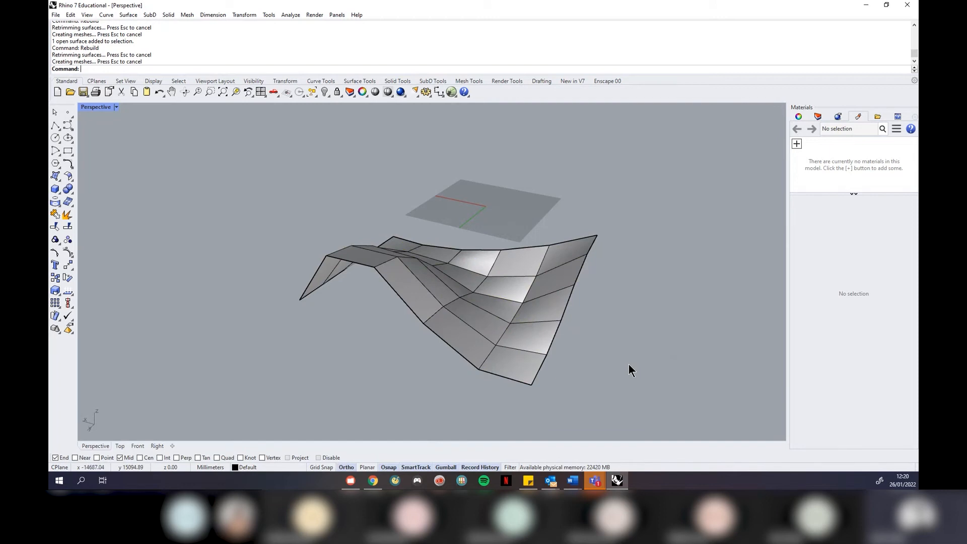
pyautogui.moveTo(612, 351); pyautogui.dragTo(588, 349, button='right')
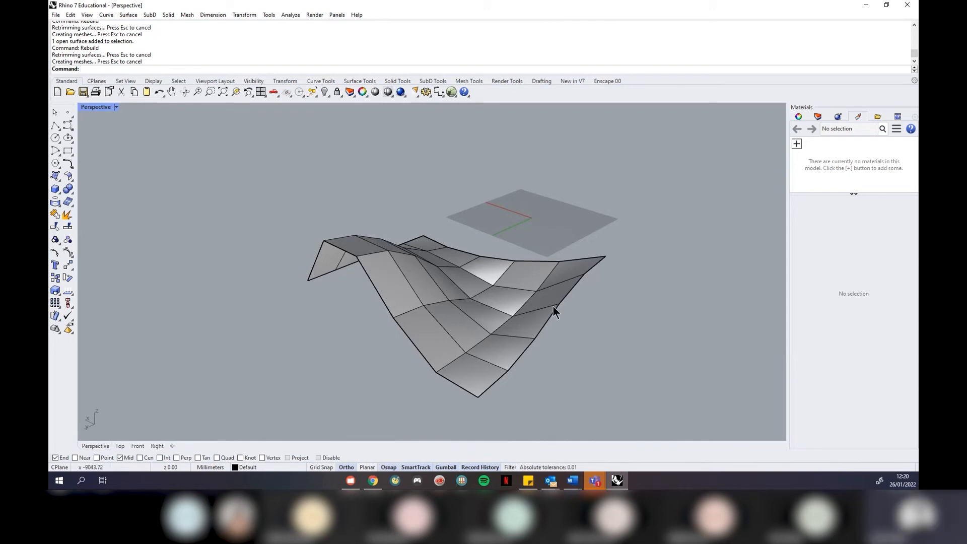
pyautogui.scroll(2, 464, 325)
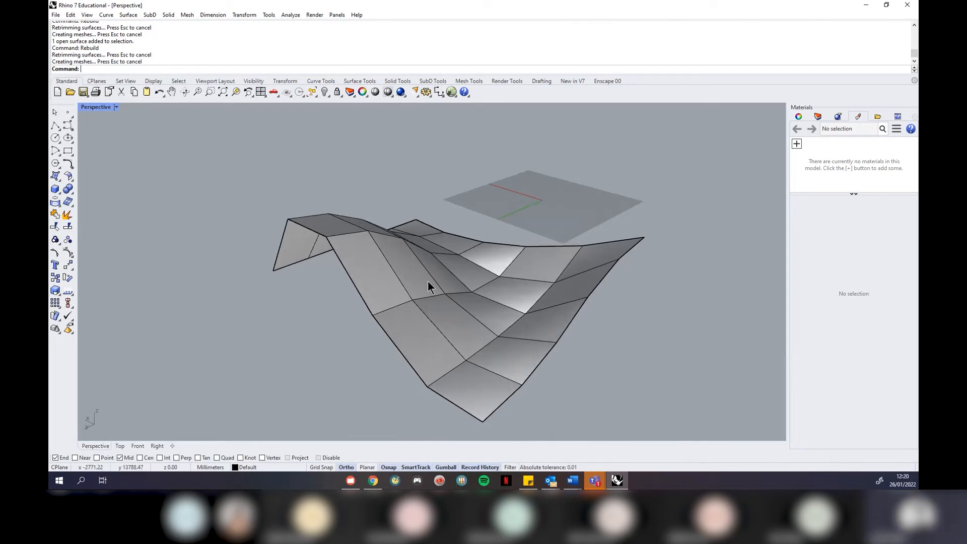
pyautogui.moveTo(569, 258); pyautogui.dragTo(522, 299, button='right')
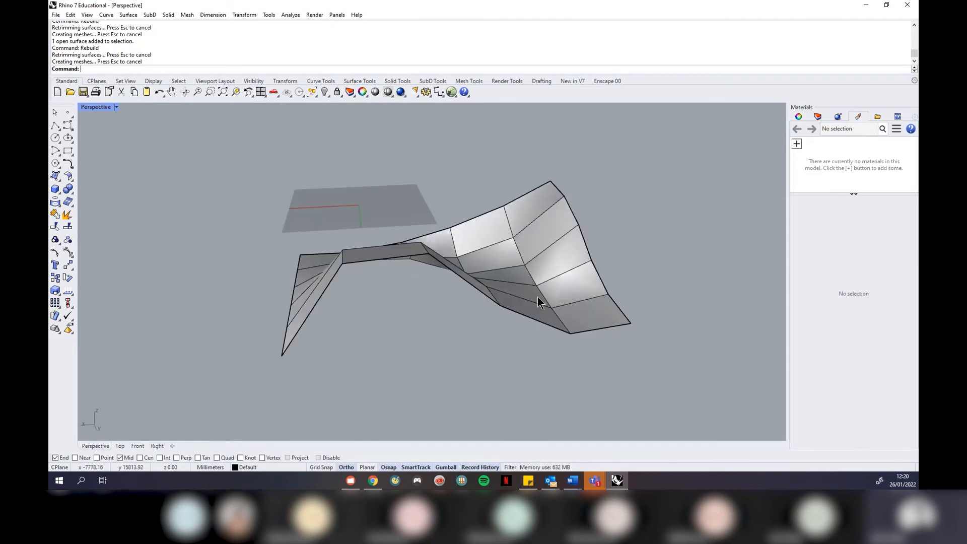
pyautogui.scroll(2, 537, 298)
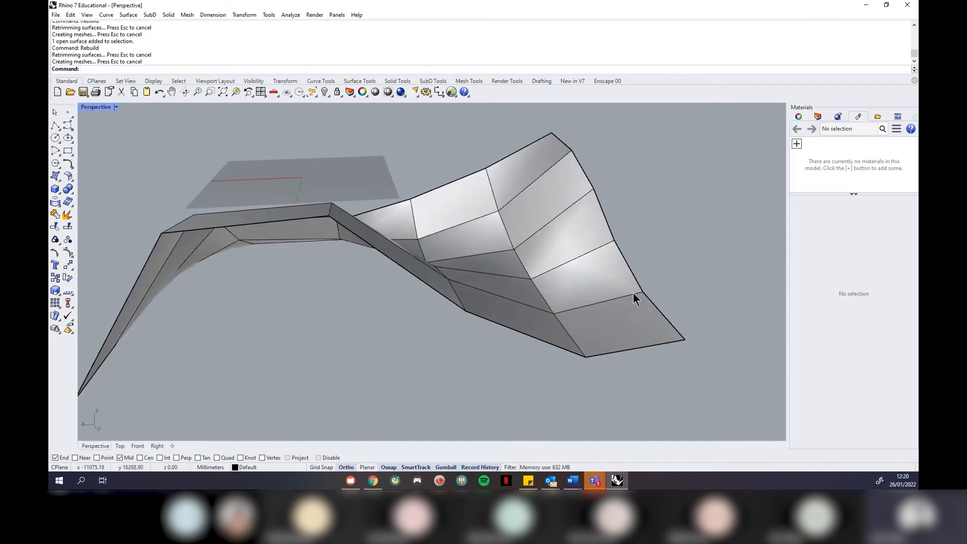
pyautogui.scroll(-2, 545, 293)
pyautogui.moveTo(607, 298); pyautogui.dragTo(565, 313, button='right')
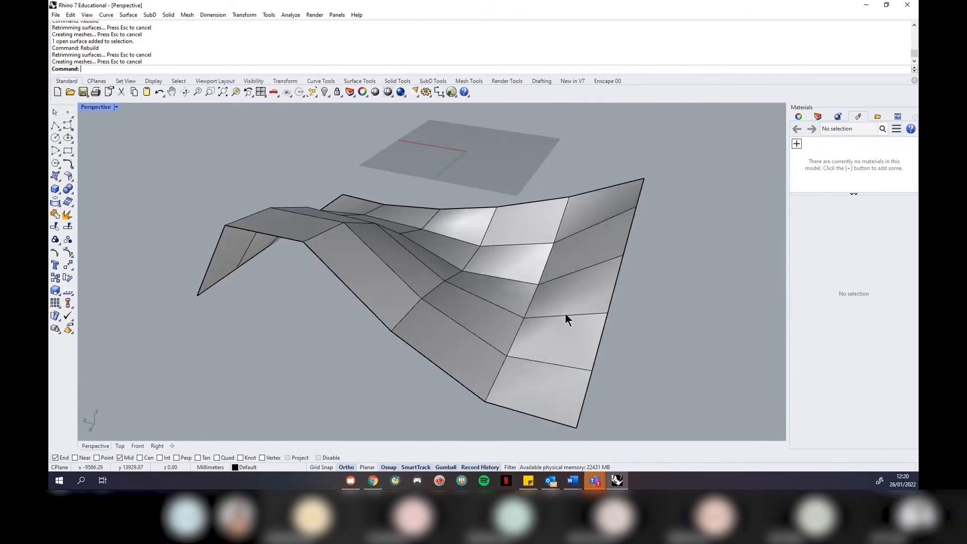
# Rebuild the surface with degree 1 in U and degree 3 in V, then orbit around the result
pyautogui.click(500, 321)
pyautogui.rightClick(500, 320)
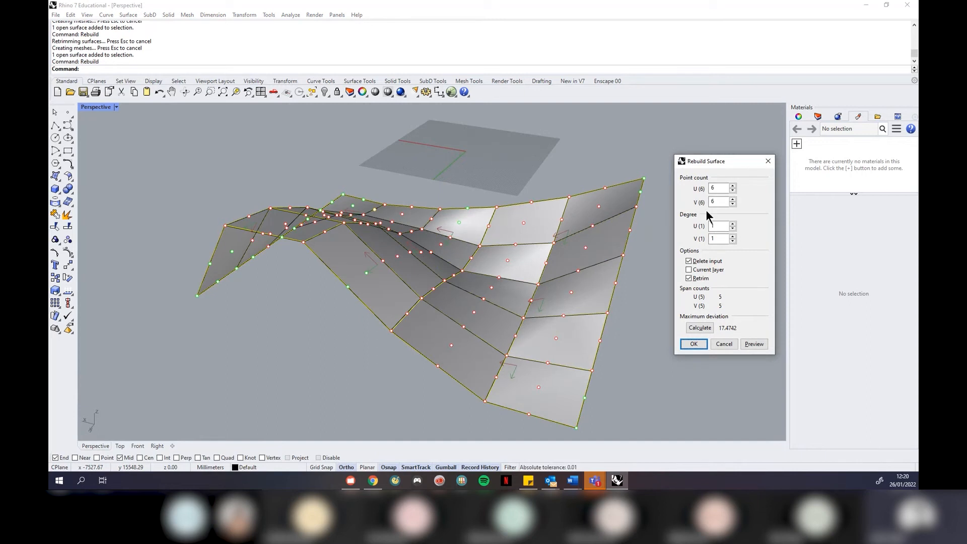
pyautogui.click(720, 239)
pyautogui.press('BackSpace')
pyautogui.write('3')
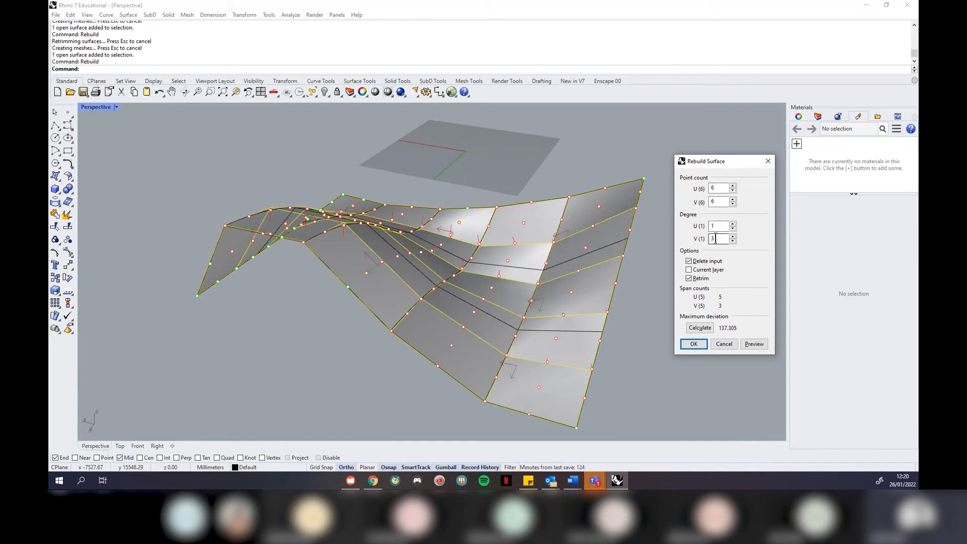
pyautogui.click(717, 227)
pyautogui.click(696, 344)
pyautogui.moveTo(697, 333); pyautogui.dragTo(587, 313, button='right')
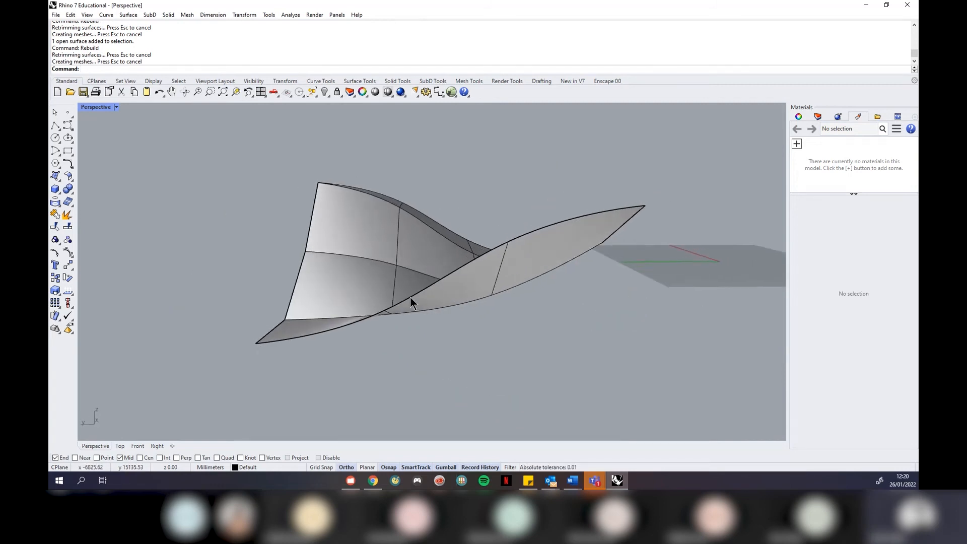
pyautogui.moveTo(594, 217); pyautogui.dragTo(621, 304, button='right')
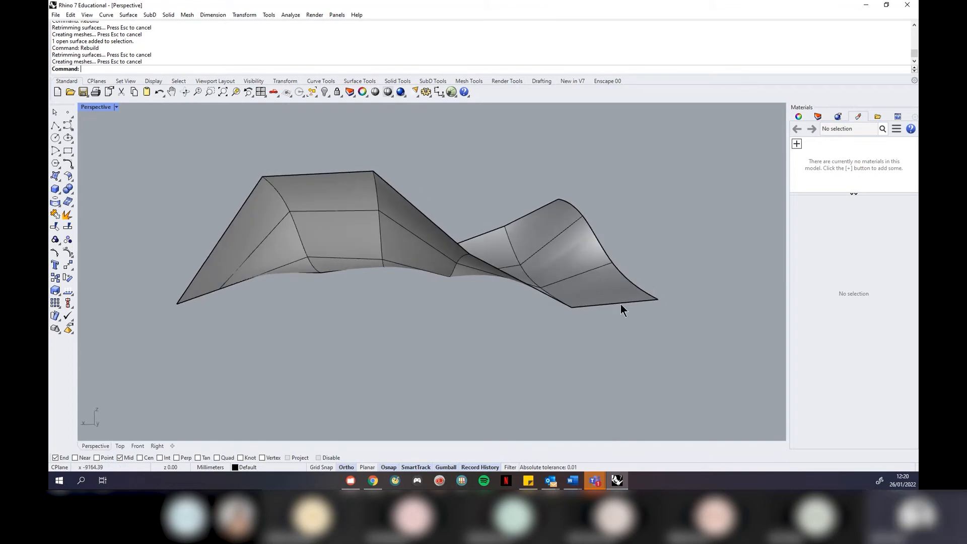
pyautogui.moveTo(663, 273); pyautogui.dragTo(630, 310, button='right')
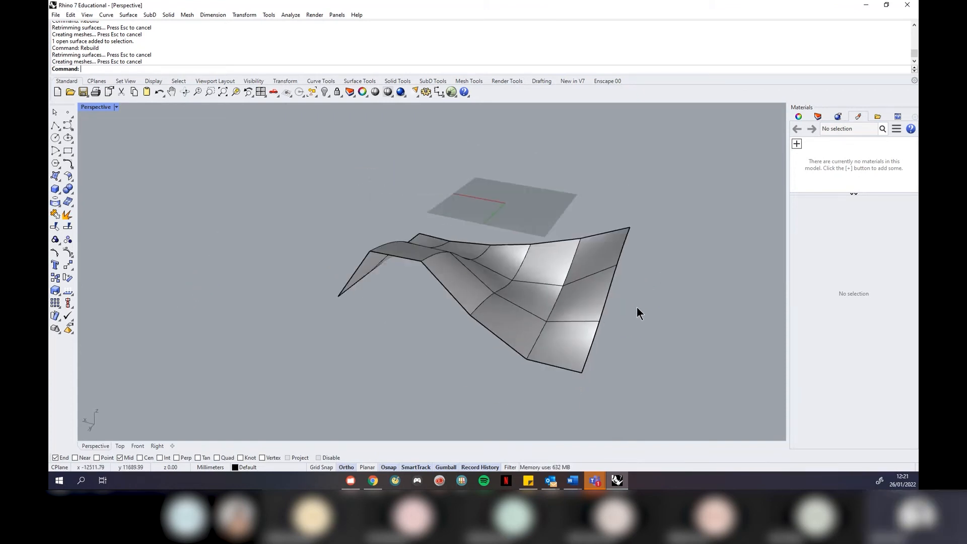
pyautogui.moveTo(637, 308); pyautogui.dragTo(596, 304, button='right')
pyautogui.click(527, 325)
# Rebuild the saddle surface with Degree U and V both set to 2
pyautogui.press('Return')
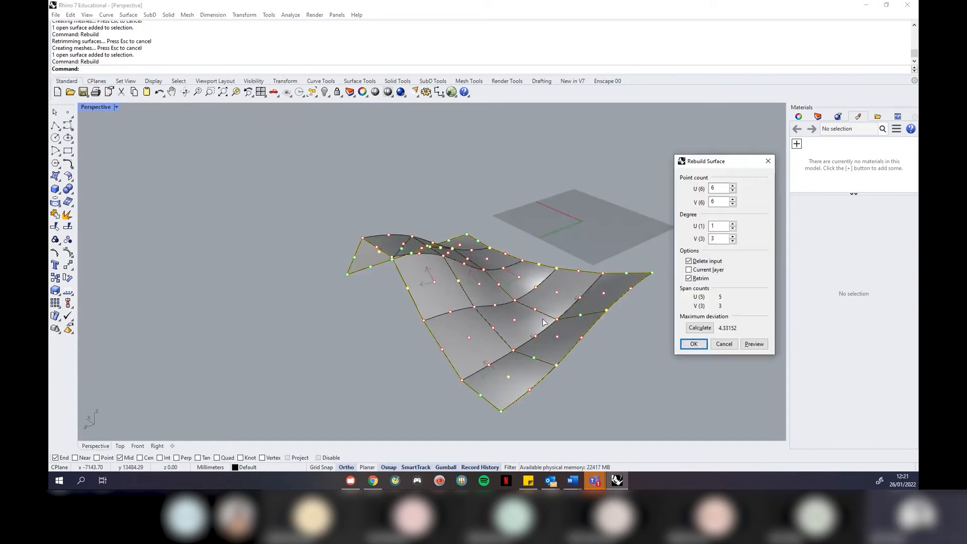
pyautogui.doubleClick(721, 228)
pyautogui.write('2')
pyautogui.press('Tab')
pyautogui.write('2')
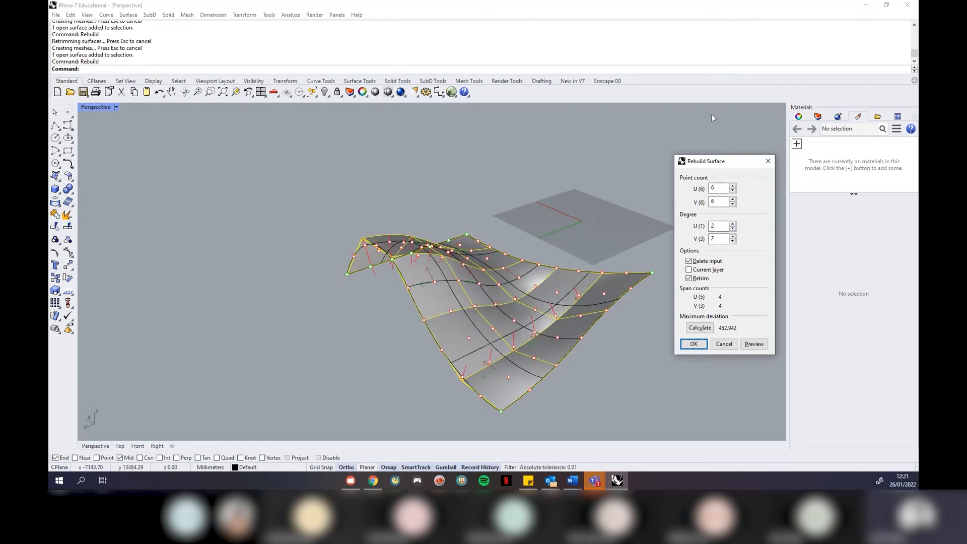
pyautogui.click(695, 344)
# Orbit around the smoothed saddle to inspect it, then reselect the surface
pyautogui.click(675, 335)
pyautogui.moveTo(410, 315); pyautogui.dragTo(493, 297, button='right')
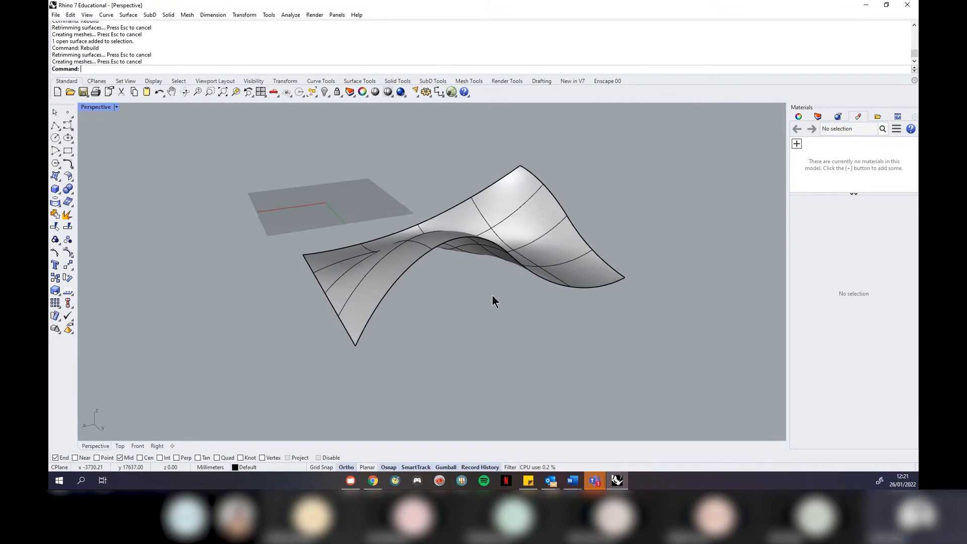
pyautogui.moveTo(457, 309); pyautogui.dragTo(410, 318, button='right')
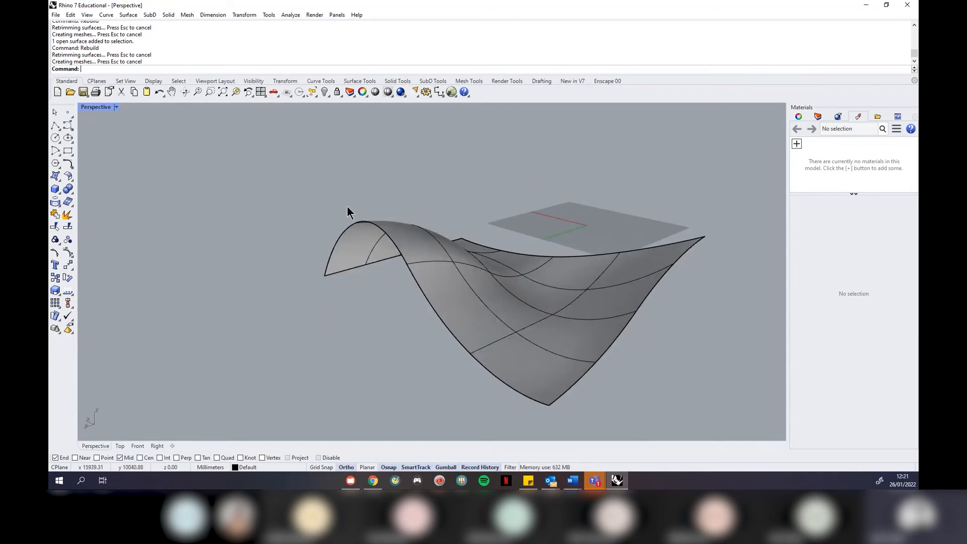
pyautogui.moveTo(317, 206); pyautogui.dragTo(425, 206, button='right')
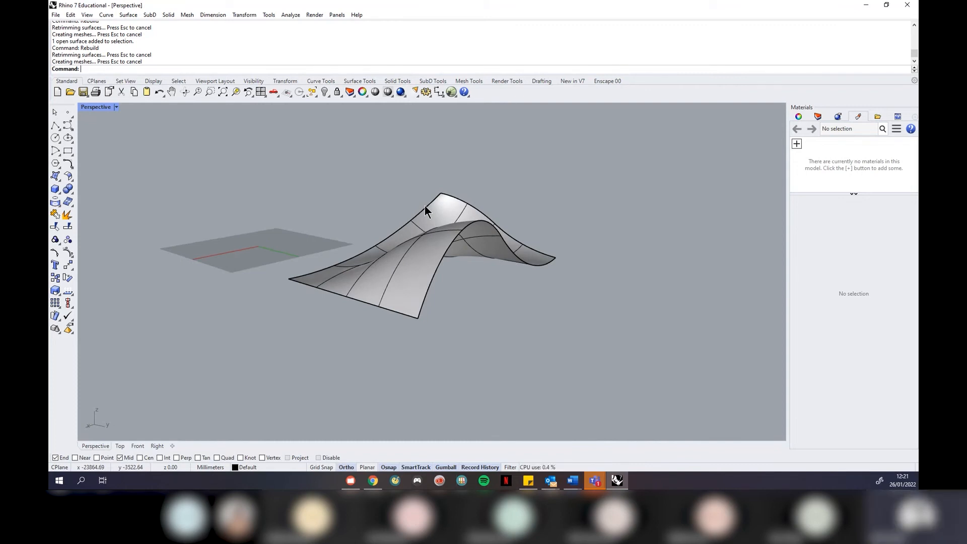
pyautogui.moveTo(455, 274); pyautogui.dragTo(466, 292, button='right')
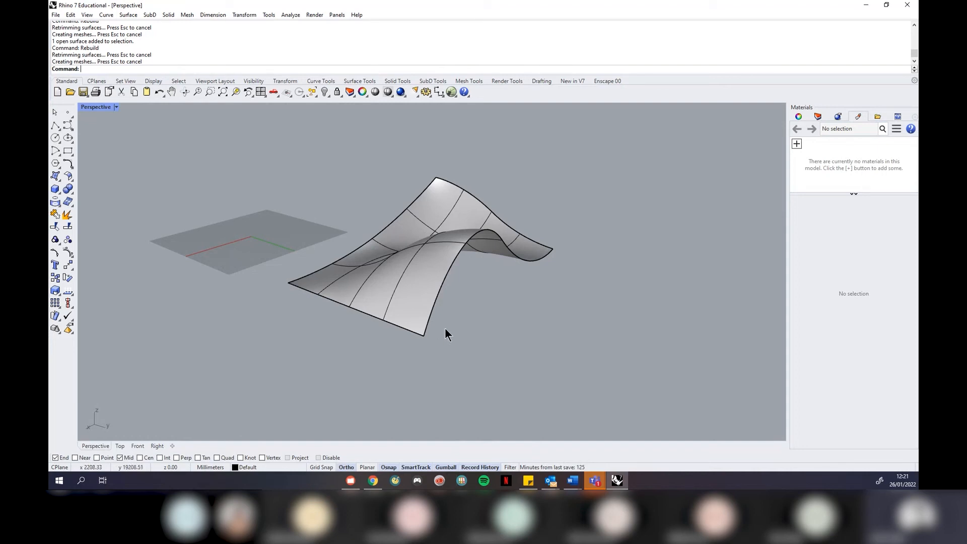
pyautogui.click(412, 304)
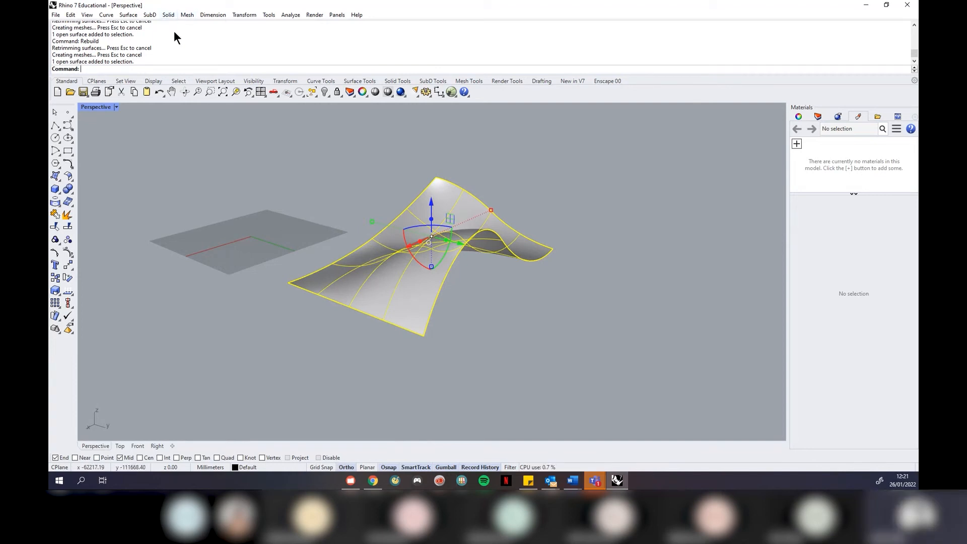
# Start Offset Surface on the saddle and orbit to check its direction arrows
pyautogui.click(168, 15)
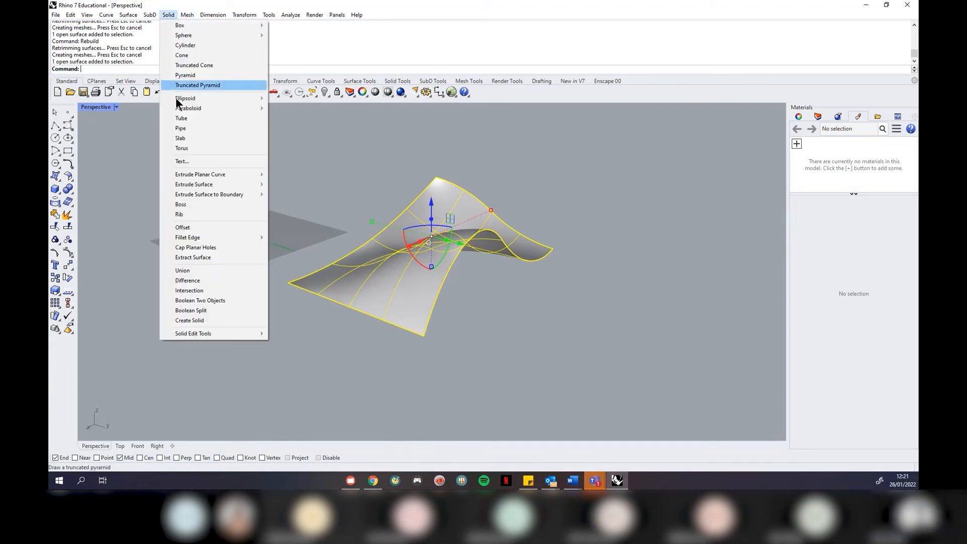
pyautogui.click(208, 228)
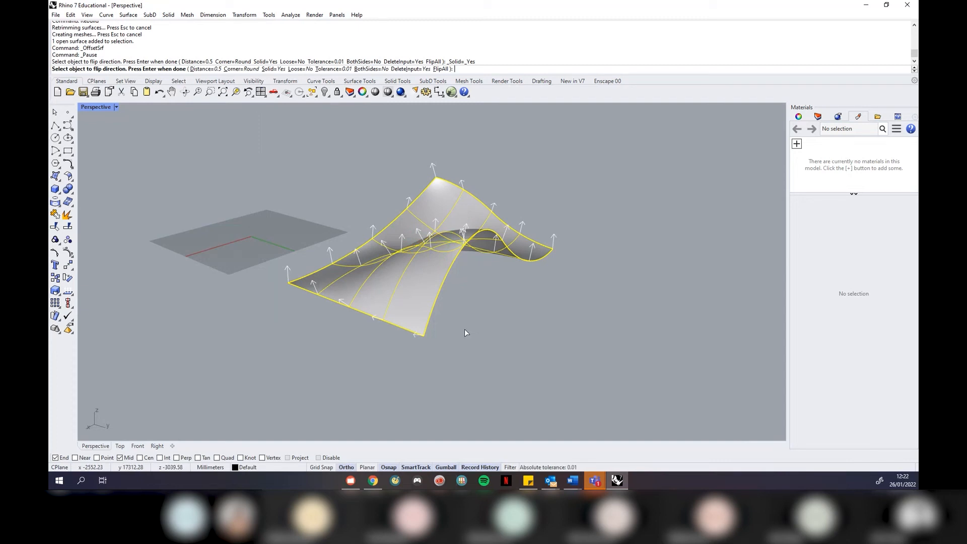
pyautogui.scroll(2, 465, 329)
pyautogui.moveTo(366, 195); pyautogui.dragTo(455, 358, button='right')
pyautogui.moveTo(358, 338); pyautogui.dragTo(258, 249, button='right')
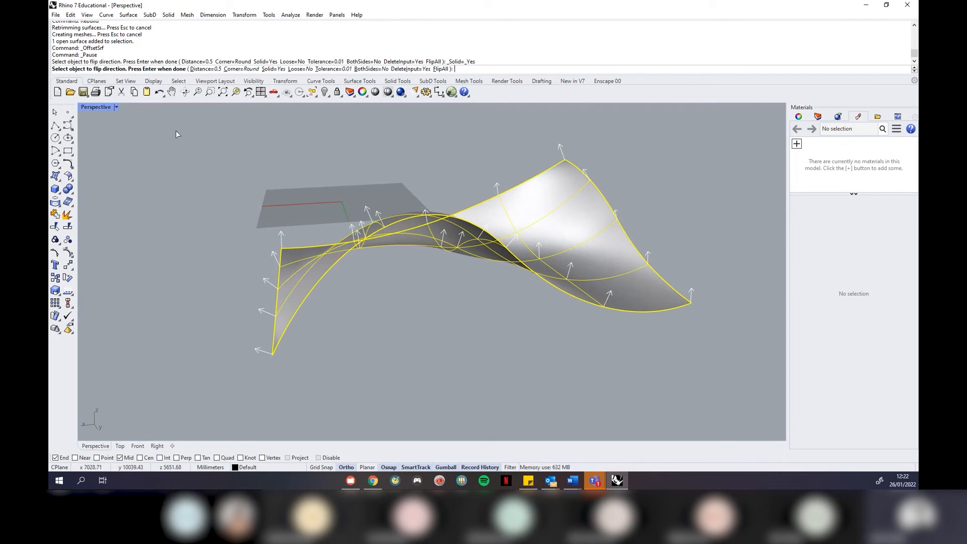
pyautogui.moveTo(386, 306); pyautogui.dragTo(438, 331, button='right')
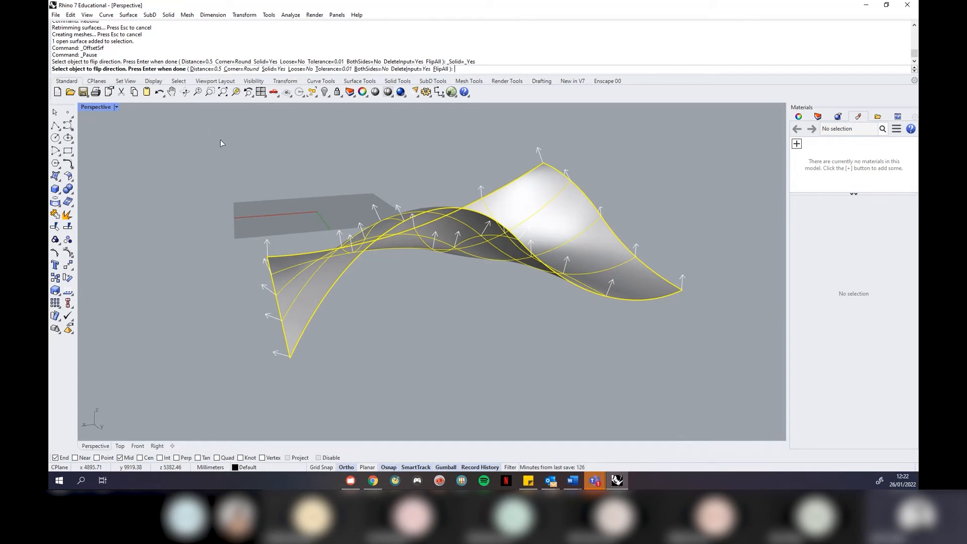
# Check the offset direction, set distance 300 and create the thick solid shell
pyautogui.click(441, 69)
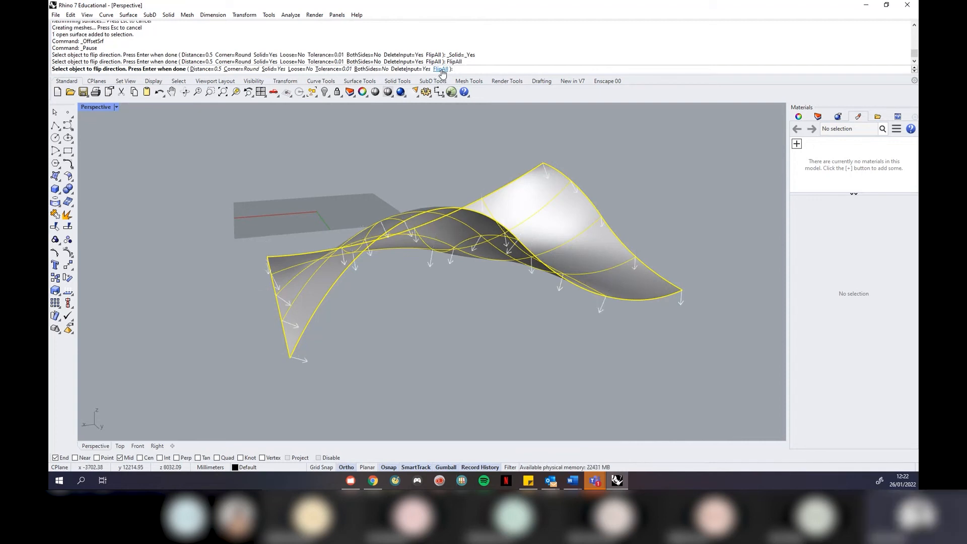
pyautogui.click(441, 69)
pyautogui.click(441, 69)
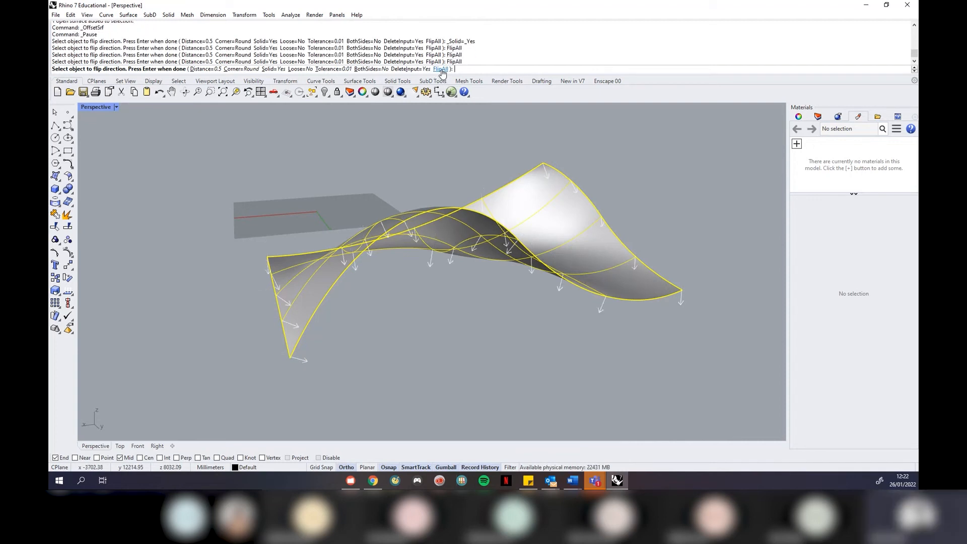
pyautogui.click(440, 69)
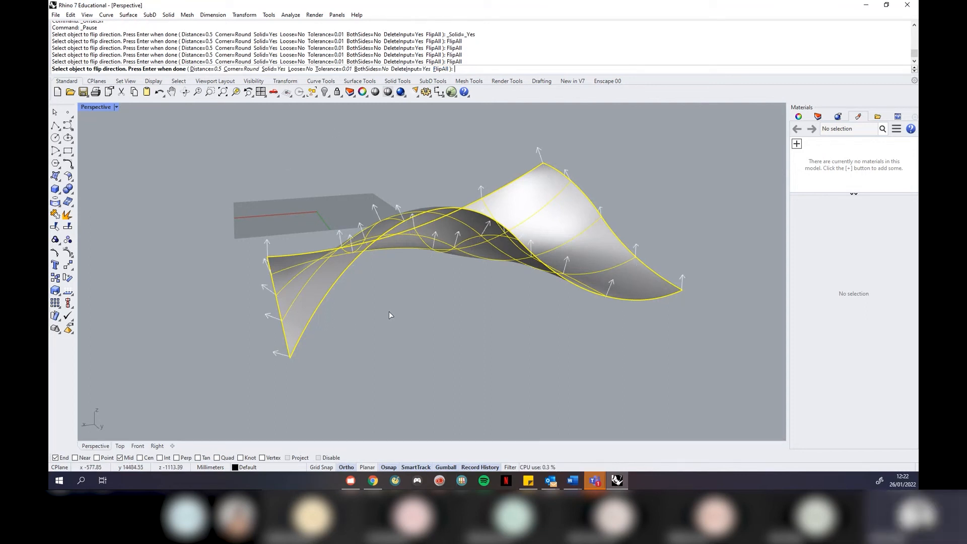
pyautogui.moveTo(389, 311); pyautogui.dragTo(422, 340, button='right')
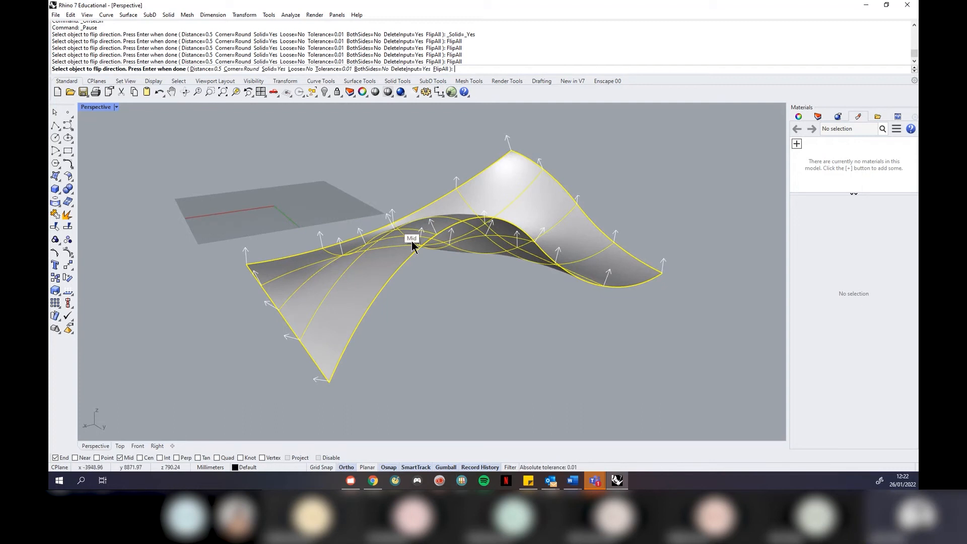
pyautogui.scroll(-4, 350, 159)
pyautogui.moveTo(264, 175)
pyautogui.mouseDown(button='right')
pyautogui.moveTo(272, 283)
pyautogui.moveTo(252, 207)
pyautogui.moveTo(260, 162)
pyautogui.mouseUp(button='right')
pyautogui.scroll(2, 387, 156)
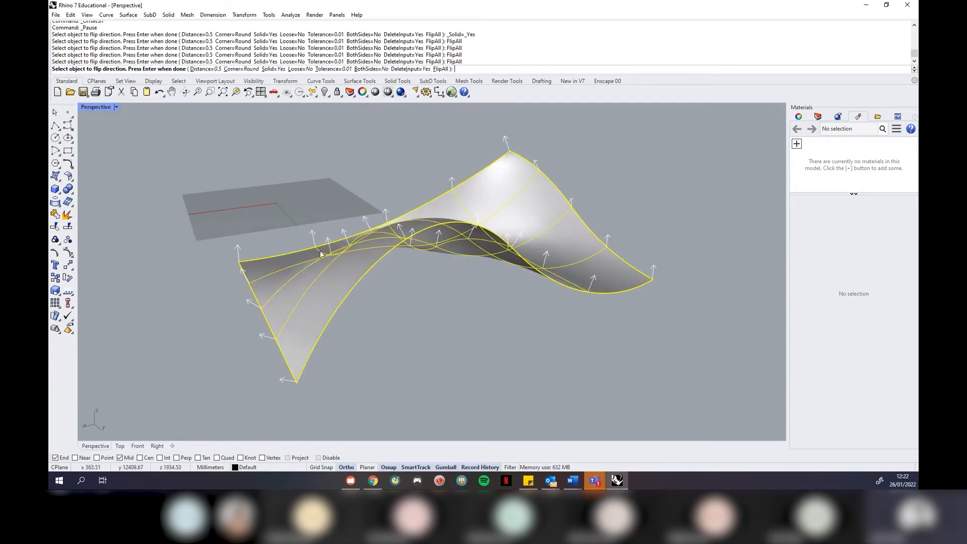
pyautogui.click(206, 69)
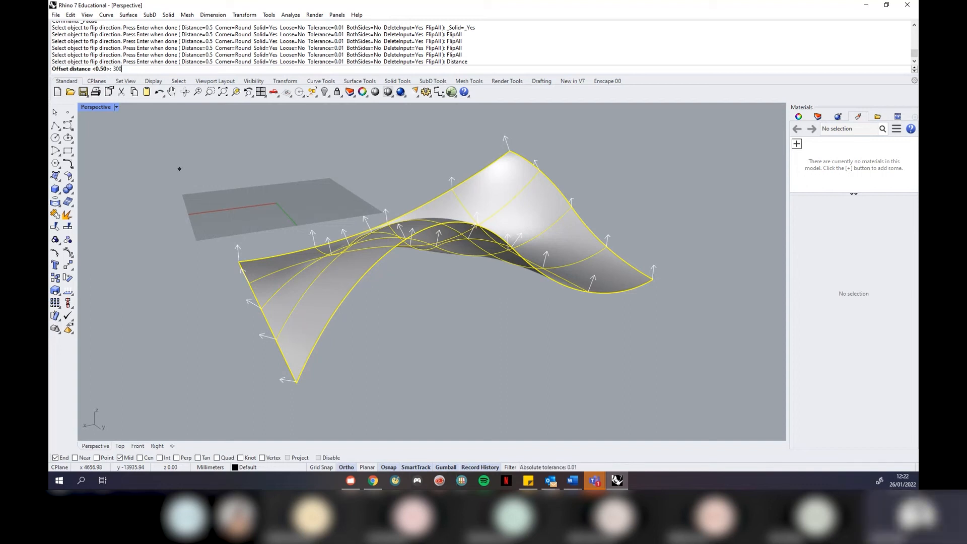
pyautogui.press('Return')
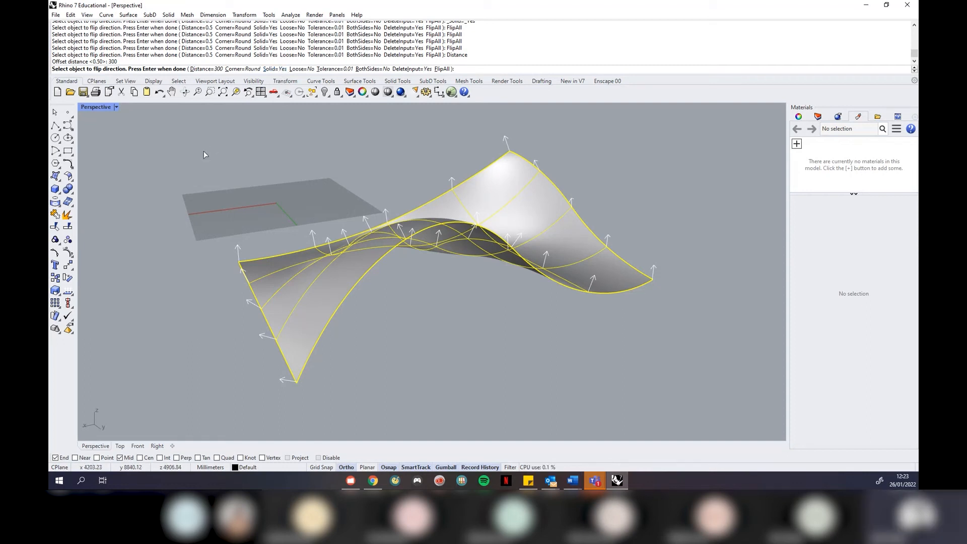
pyautogui.press('Return')
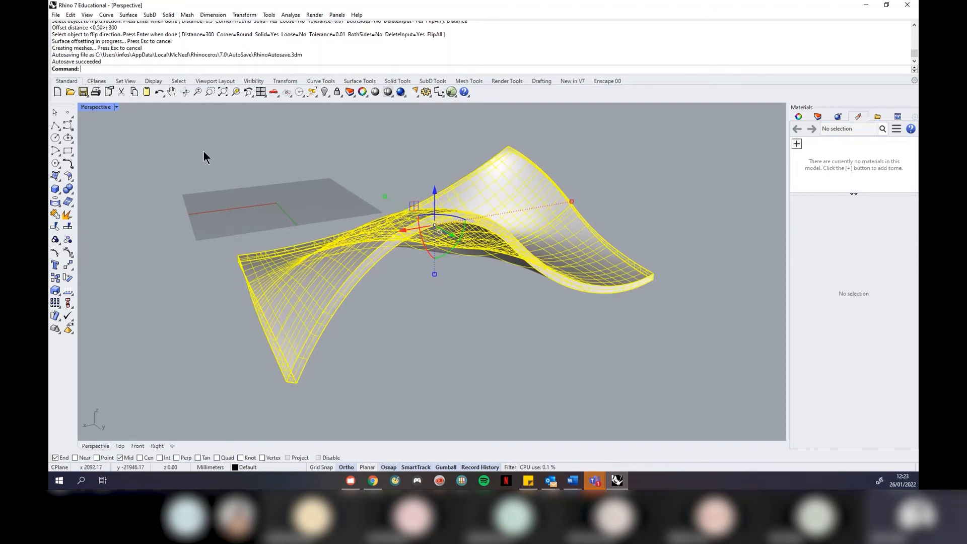
pyautogui.moveTo(628, 328); pyautogui.dragTo(378, 299, button='right')
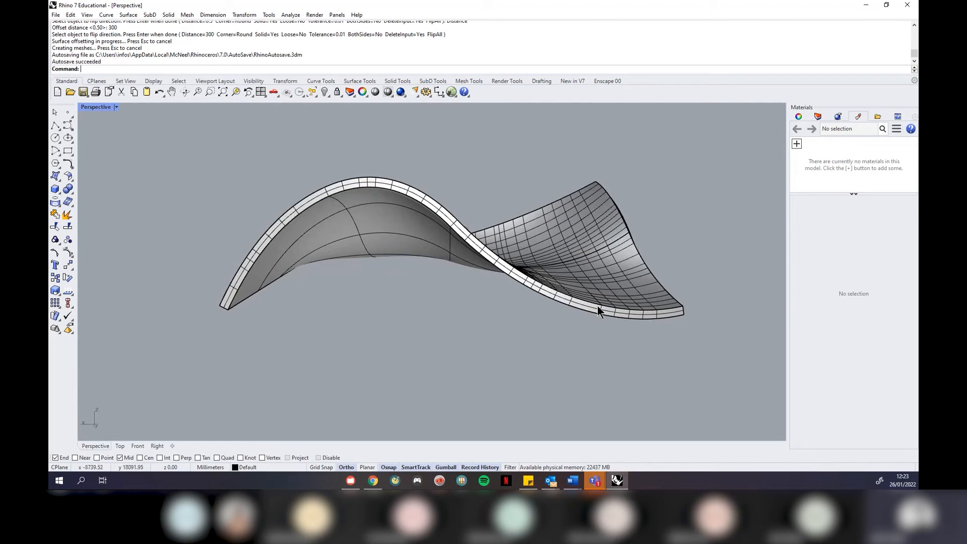
pyautogui.moveTo(352, 291); pyautogui.dragTo(322, 301, button='right')
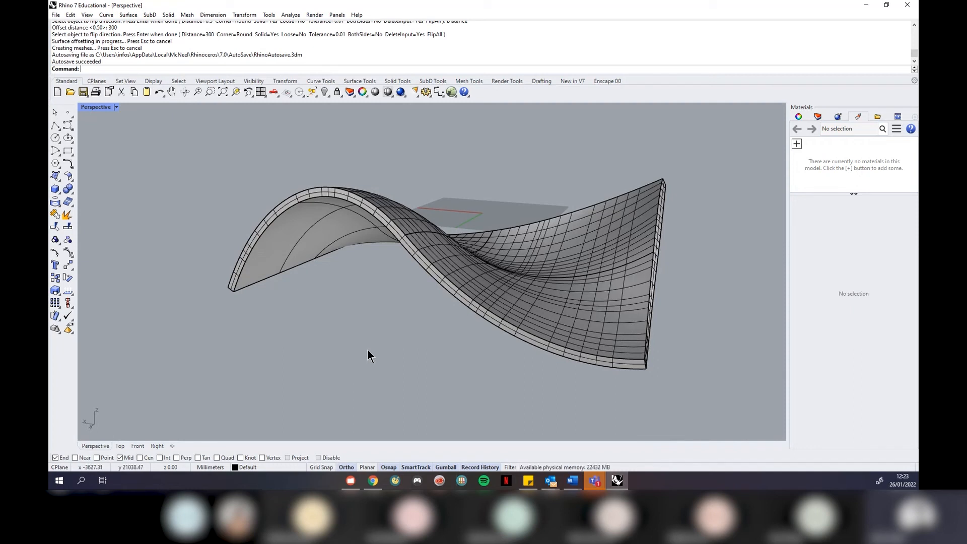
pyautogui.moveTo(388, 284); pyautogui.dragTo(369, 282, button='right')
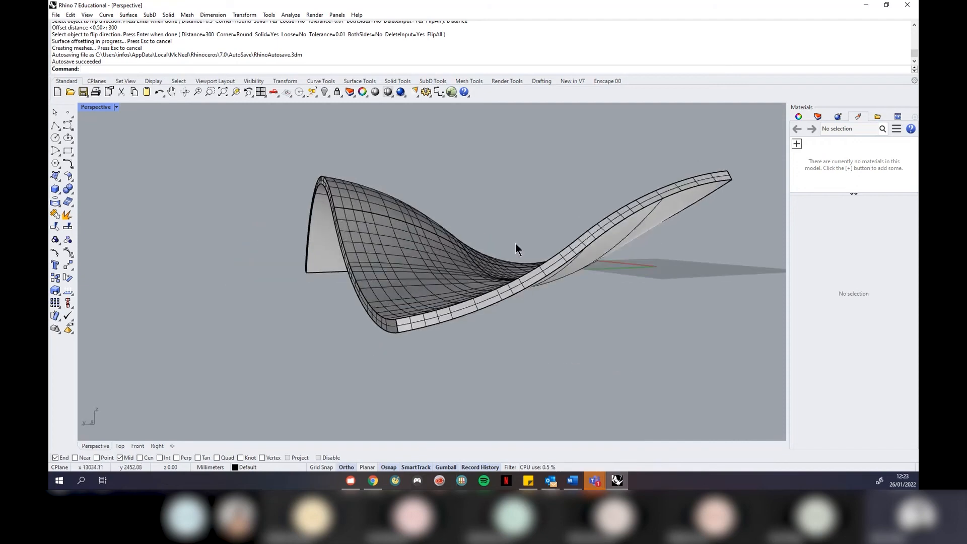
pyautogui.moveTo(496, 266); pyautogui.dragTo(518, 287, button='right')
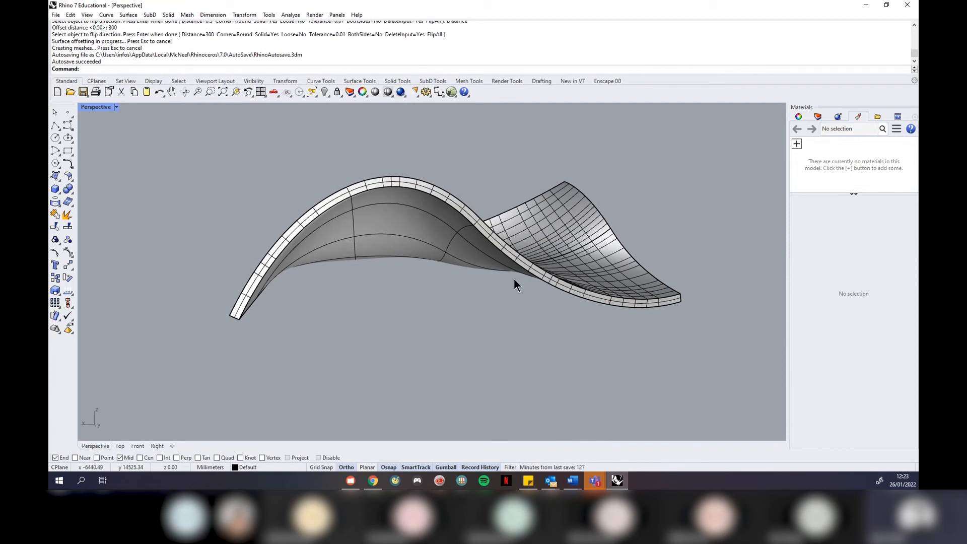
pyautogui.scroll(-3, 513, 279)
pyautogui.moveTo(429, 258); pyautogui.dragTo(397, 322, button='right')
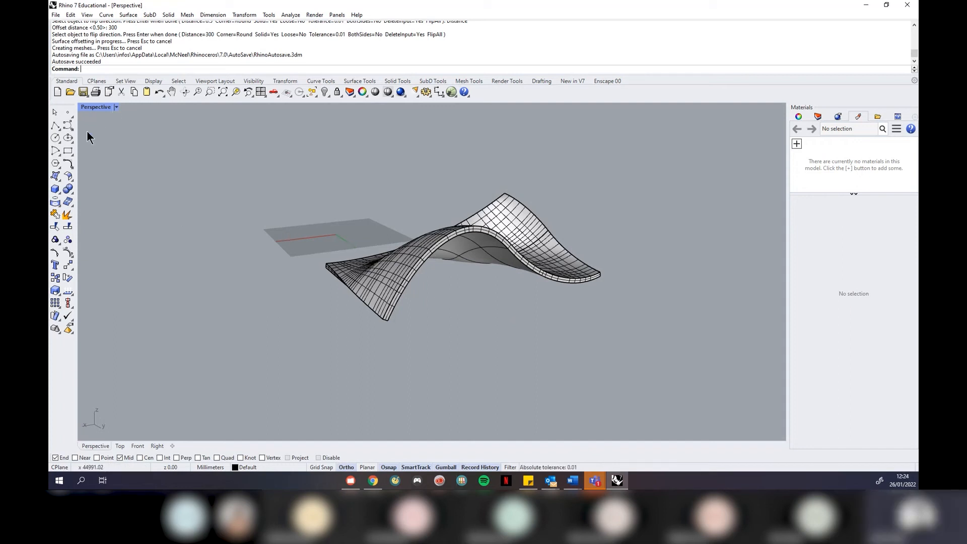
# Draw a four-point control-point curve on the ground in front of the saddle
pyautogui.click(68, 125)
pyautogui.scroll(-2, 322, 295)
pyautogui.moveTo(437, 293); pyautogui.dragTo(407, 376, button='right')
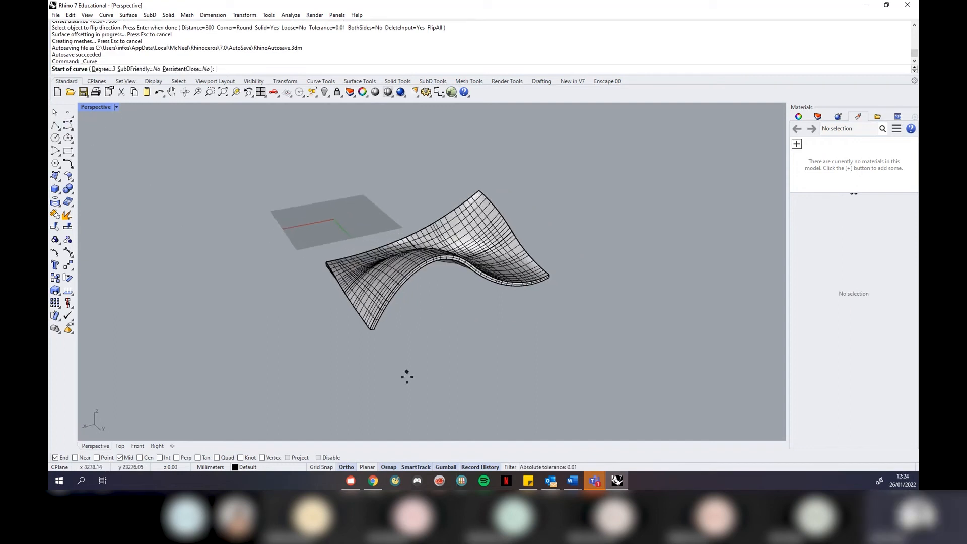
pyautogui.click(420, 386)
pyautogui.click(512, 416)
pyautogui.click(555, 350)
pyautogui.click(634, 366)
pyautogui.press('Return')
# Drag two of the curve's control points into an S-shaped wave
pyautogui.click(585, 362)
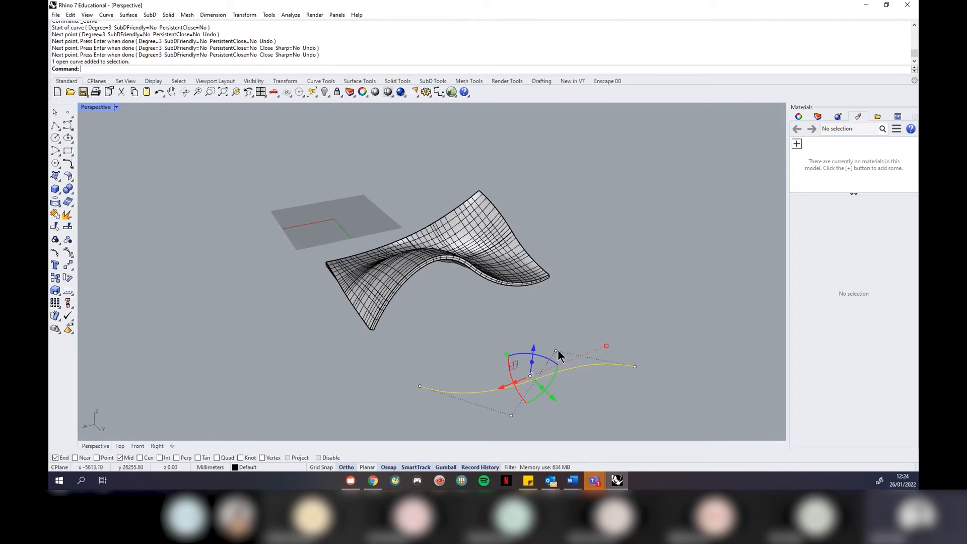
pyautogui.click(556, 351)
pyautogui.moveTo(582, 371); pyautogui.dragTo(515, 334)
pyautogui.click(512, 415)
pyautogui.scroll(-2, 477, 317)
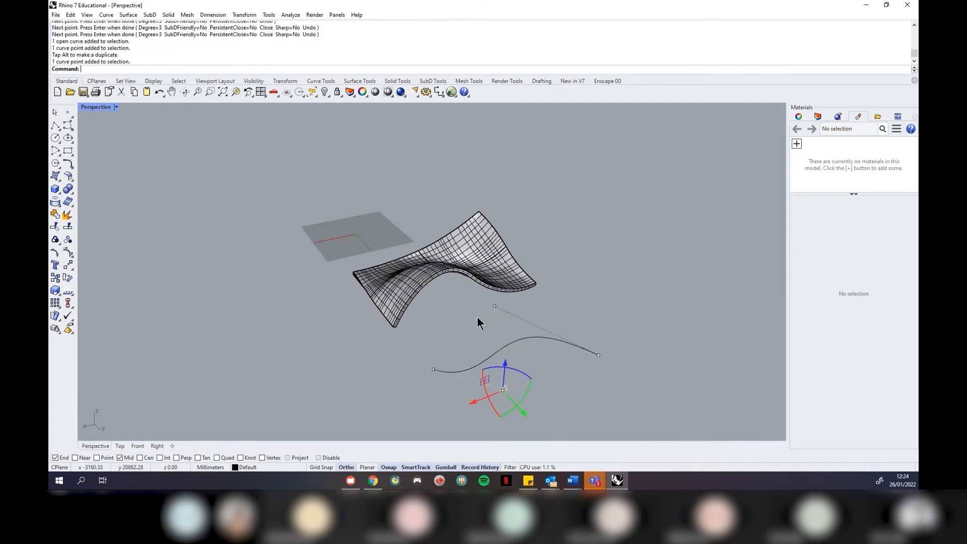
pyautogui.moveTo(525, 413); pyautogui.dragTo(551, 421)
pyautogui.click(549, 350)
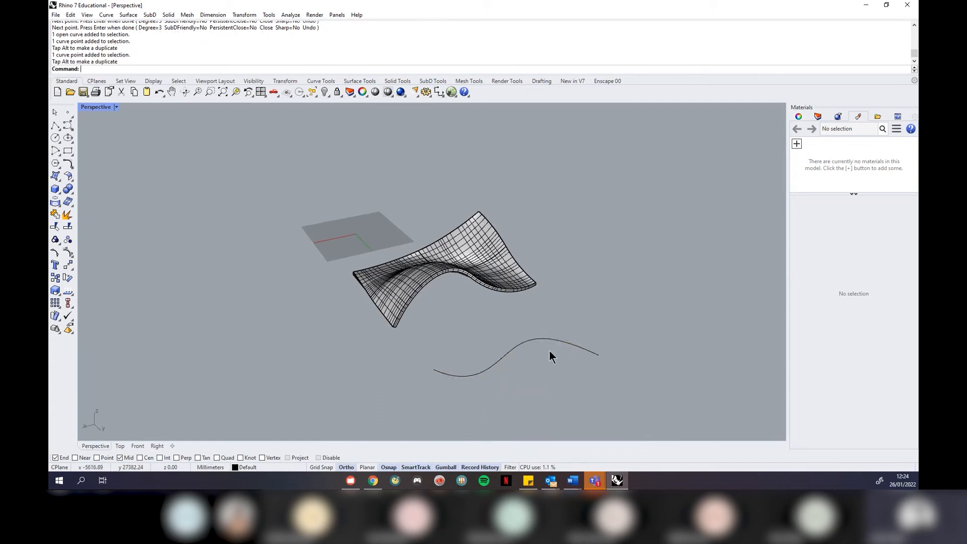
pyautogui.moveTo(527, 369); pyautogui.dragTo(559, 347, button='right')
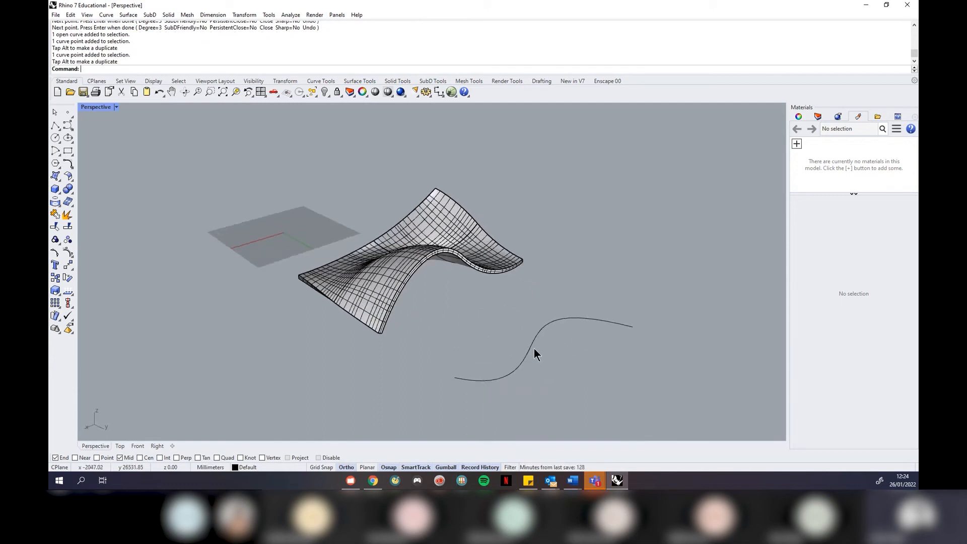
pyautogui.click(534, 348)
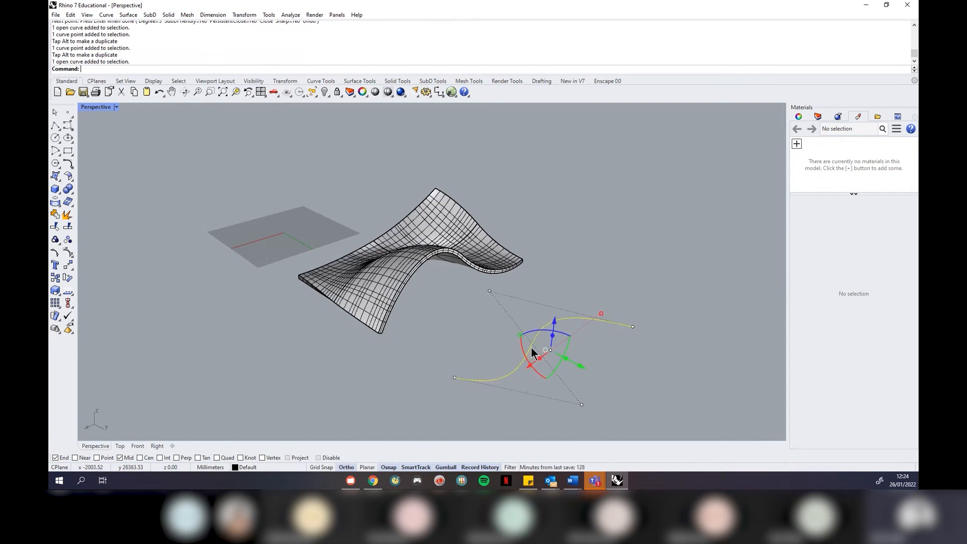
# Extrude the S-curve straight up into an upright wavy wall
pyautogui.click(131, 14)
pyautogui.moveTo(202, 143)
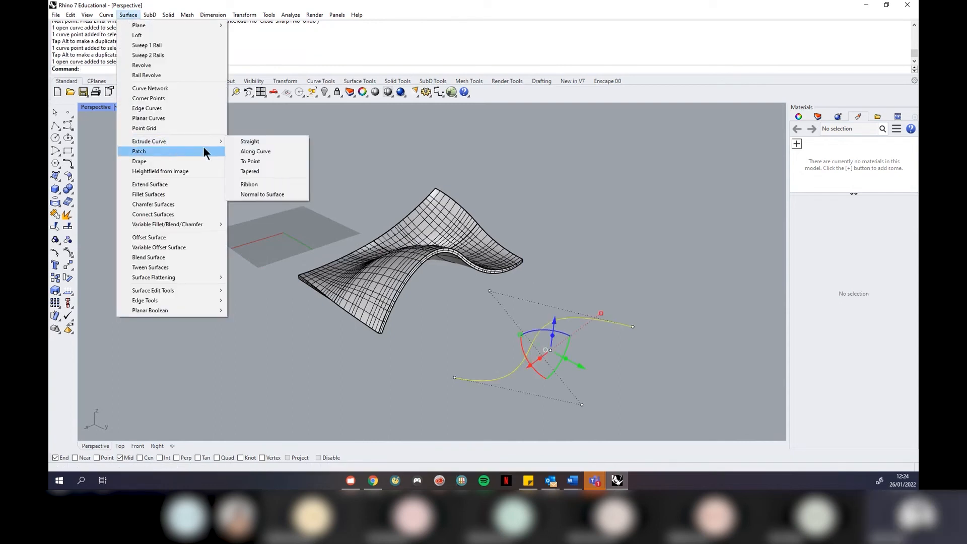
pyautogui.click(273, 143)
pyautogui.click(651, 238)
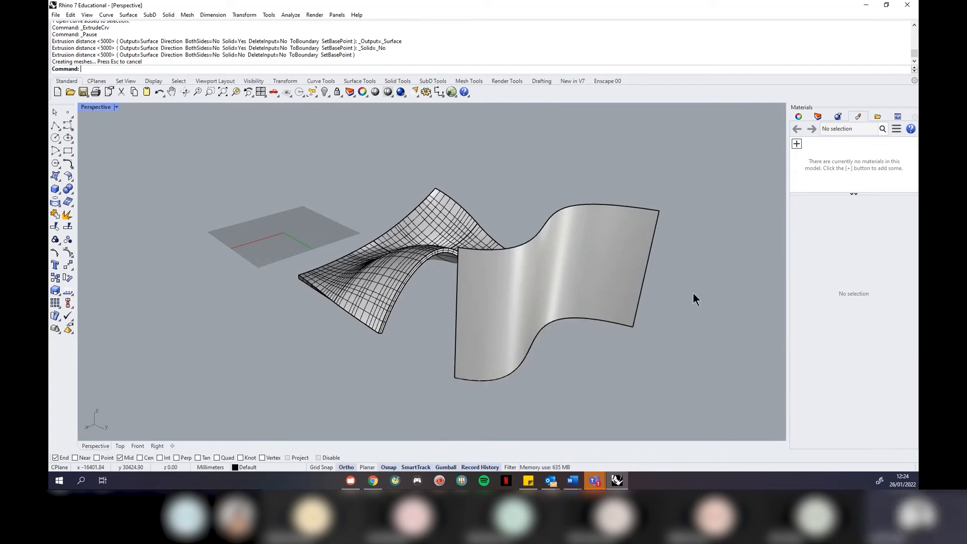
pyautogui.moveTo(692, 296); pyautogui.dragTo(630, 306, button='right')
pyautogui.moveTo(680, 264); pyautogui.dragTo(633, 271, button='right')
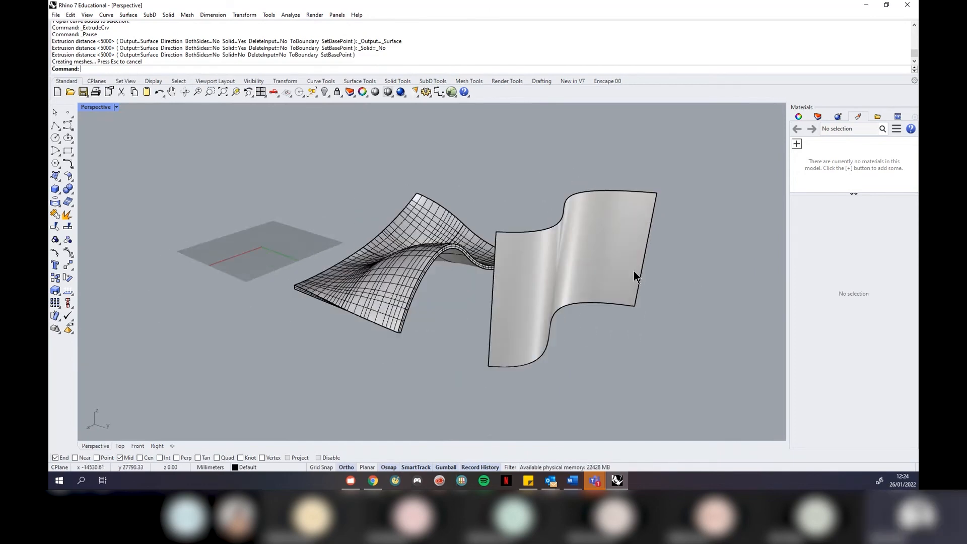
# Rebuild the wall at 6×6 points, degree 2, and turn off Record History
pyautogui.click(601, 259)
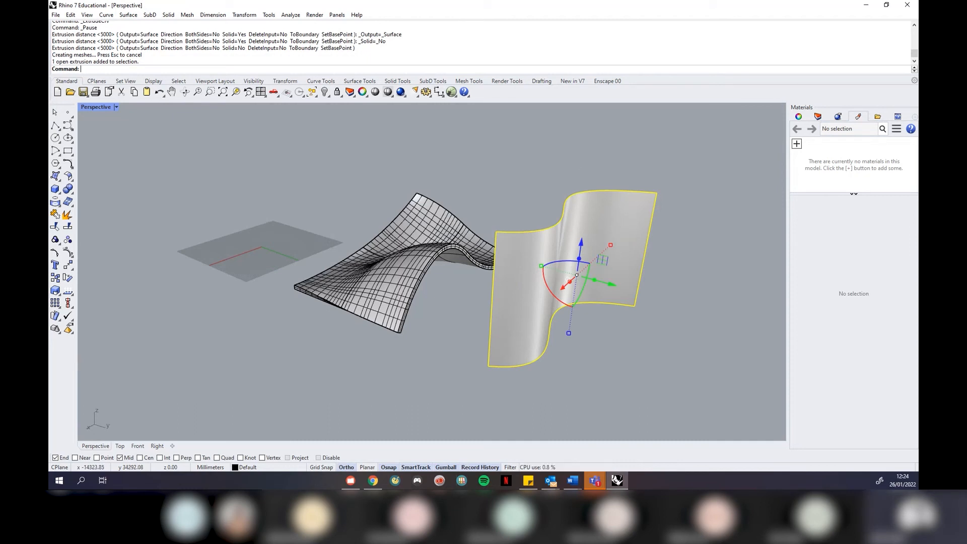
pyautogui.press('Return')
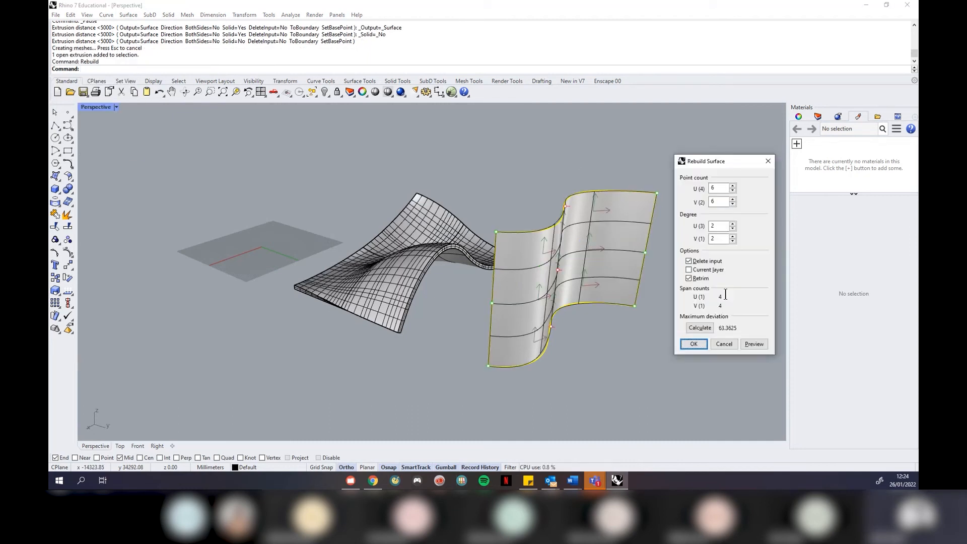
pyautogui.click(693, 344)
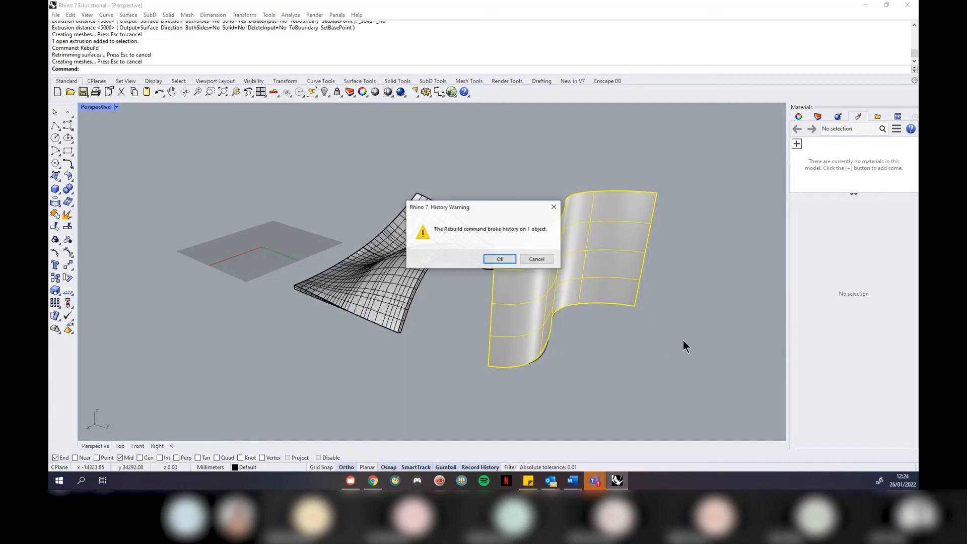
pyautogui.click(498, 259)
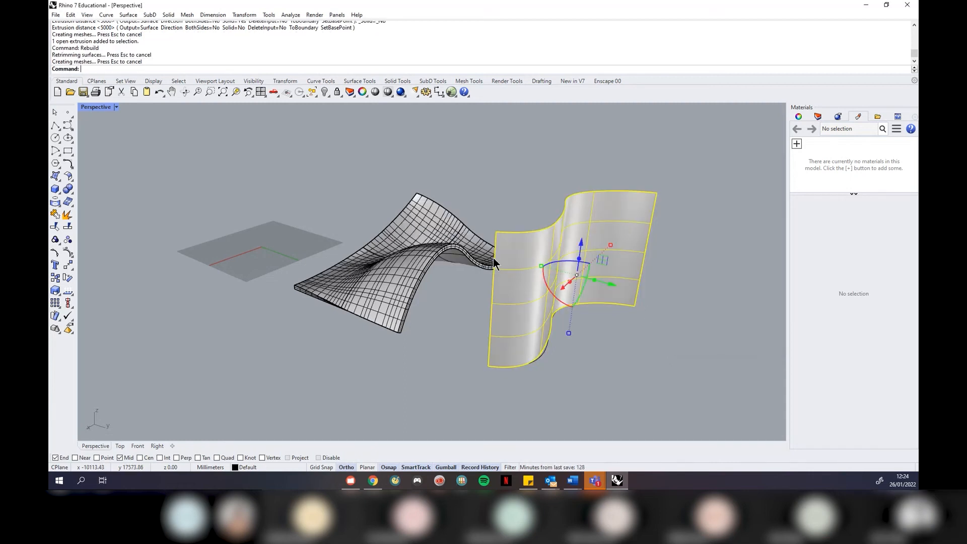
pyautogui.click(492, 467)
pyautogui.click(636, 328)
pyautogui.click(632, 302)
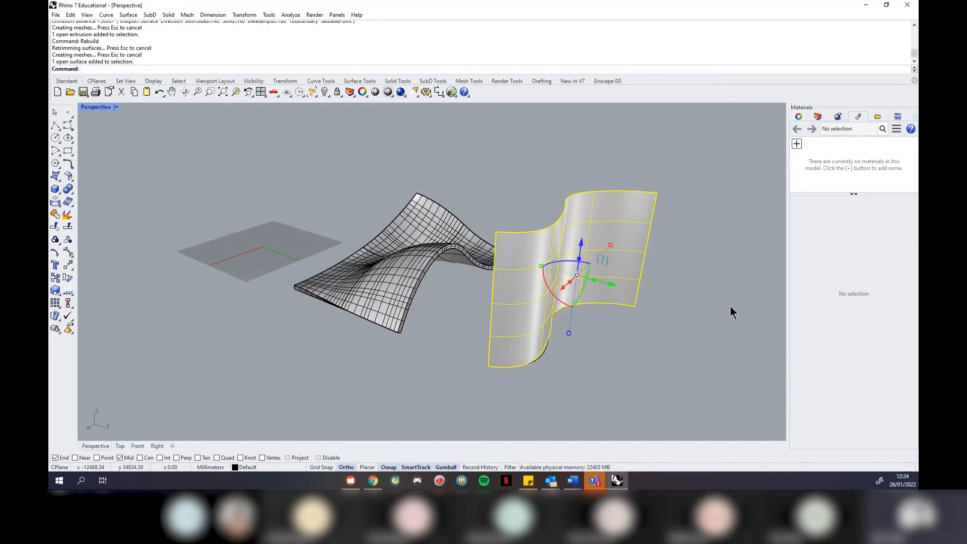
# Show the wall's control points with PointsOn and pull several outward to bulge it
pyautogui.write('PointsOn')
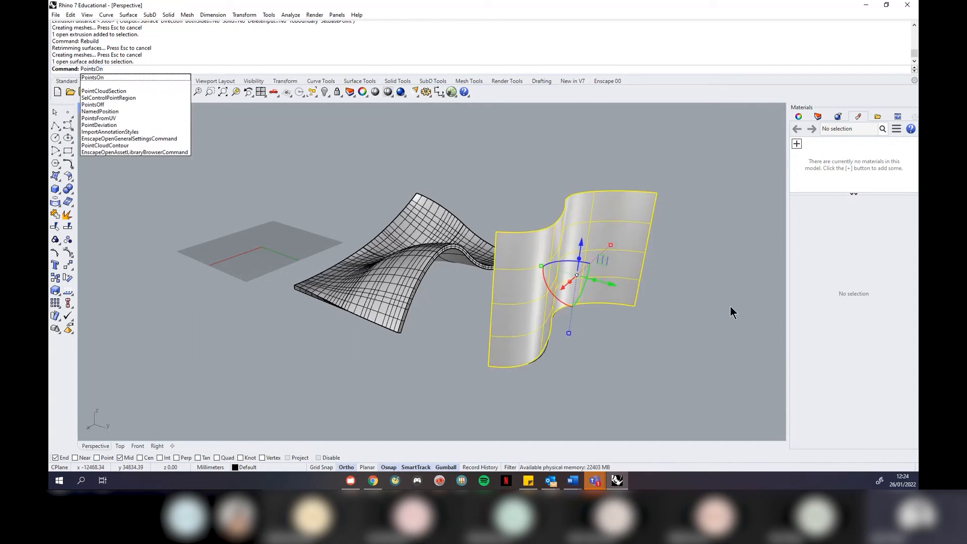
pyautogui.press('Return')
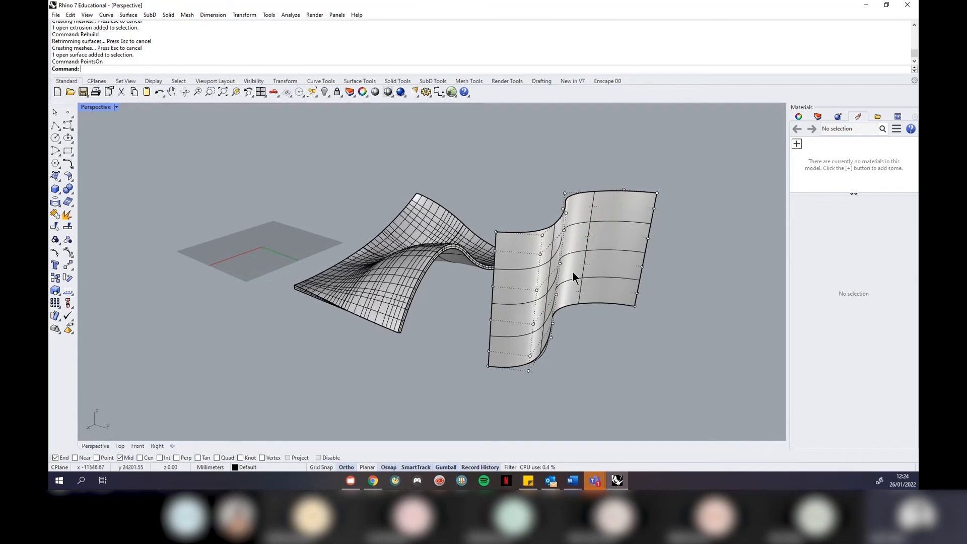
pyautogui.click(535, 289)
pyautogui.moveTo(570, 302); pyautogui.dragTo(641, 310)
pyautogui.moveTo(630, 335); pyautogui.dragTo(370, 271, button='right')
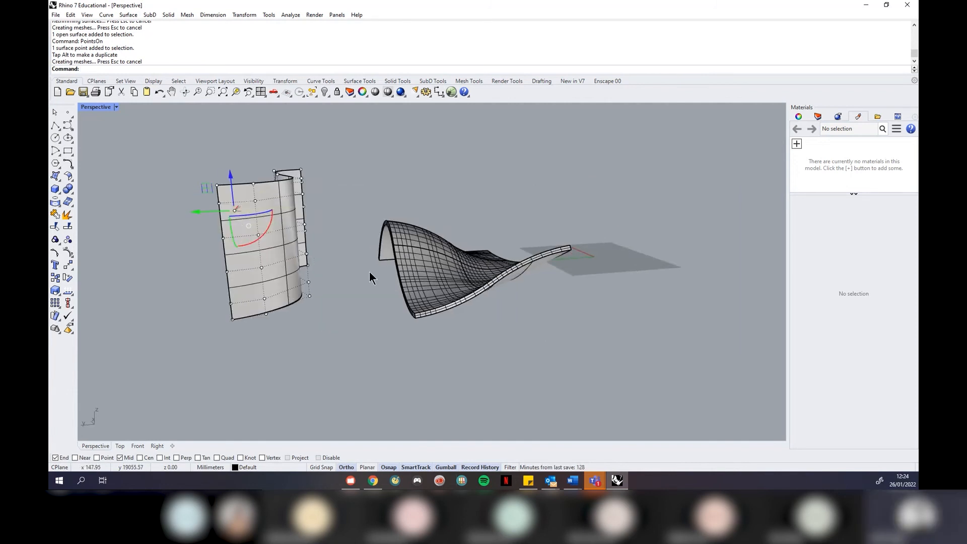
pyautogui.click(259, 272)
pyautogui.moveTo(184, 313); pyautogui.dragTo(304, 318, button='right')
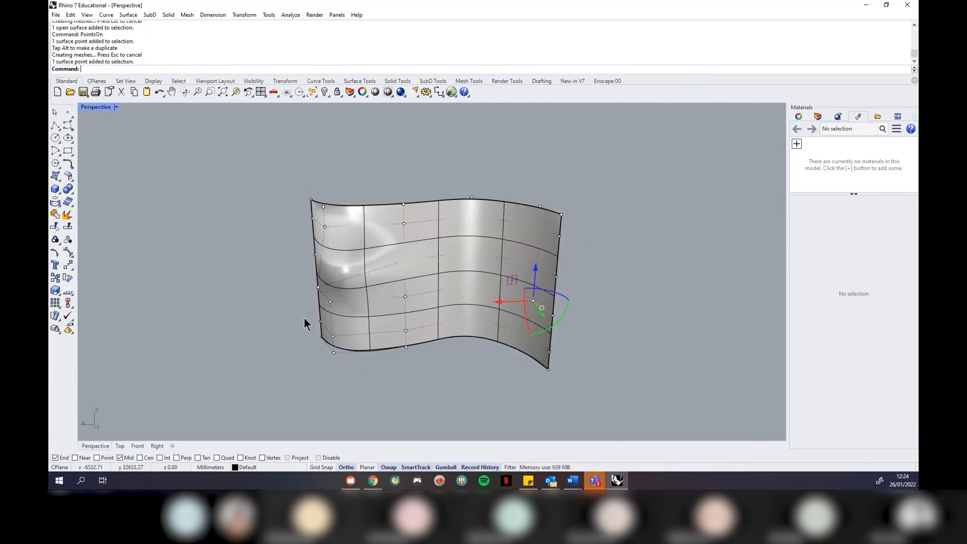
pyautogui.moveTo(534, 302); pyautogui.dragTo(473, 304)
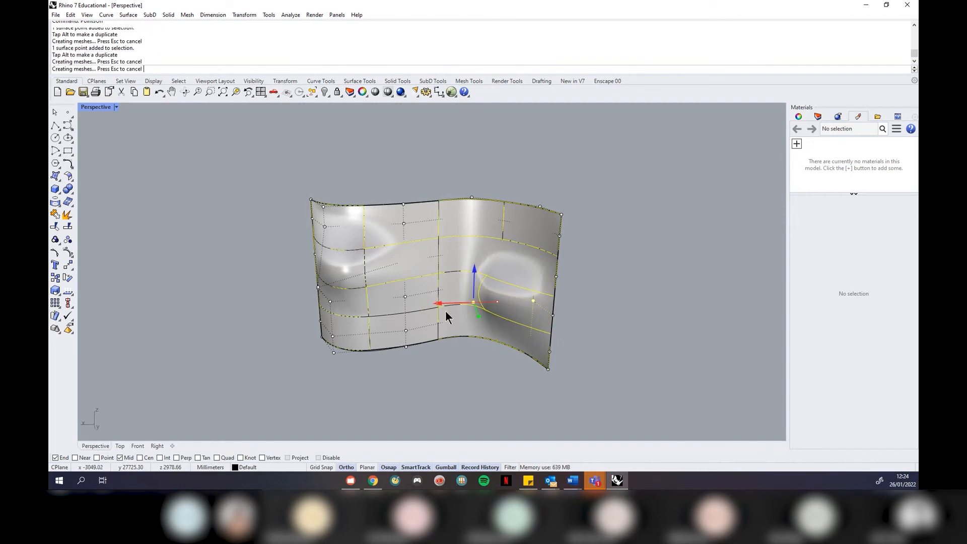
pyautogui.moveTo(478, 321); pyautogui.dragTo(485, 354)
pyautogui.moveTo(640, 349); pyautogui.dragTo(598, 341, button='right')
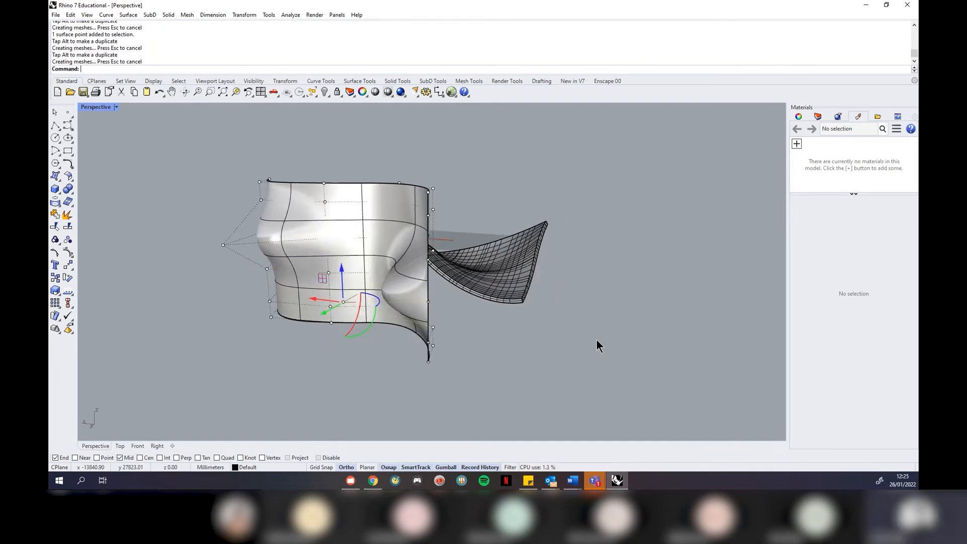
pyautogui.moveTo(383, 280); pyautogui.dragTo(649, 253, button='right')
pyautogui.click(630, 229)
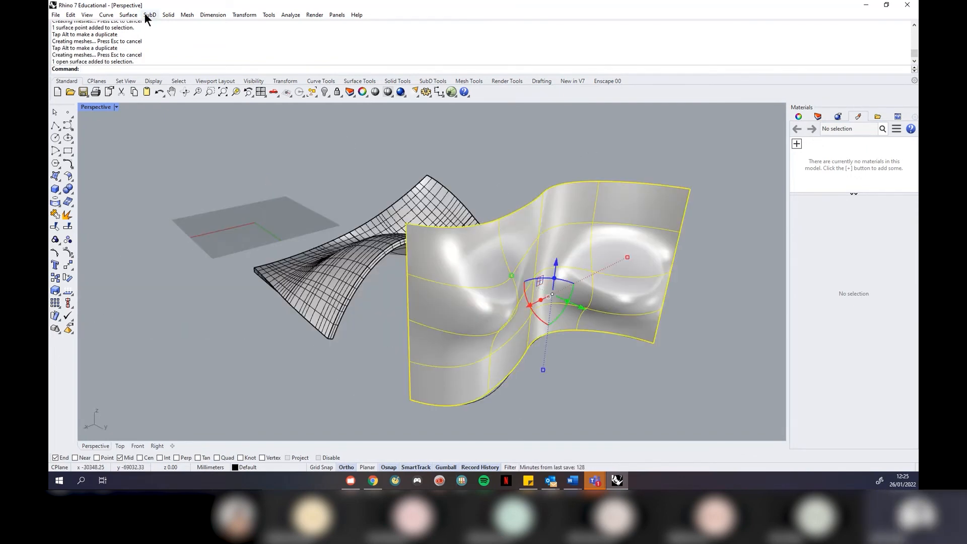
# Offset the bulging wall into a thick solid with flipped directions
pyautogui.click(167, 15)
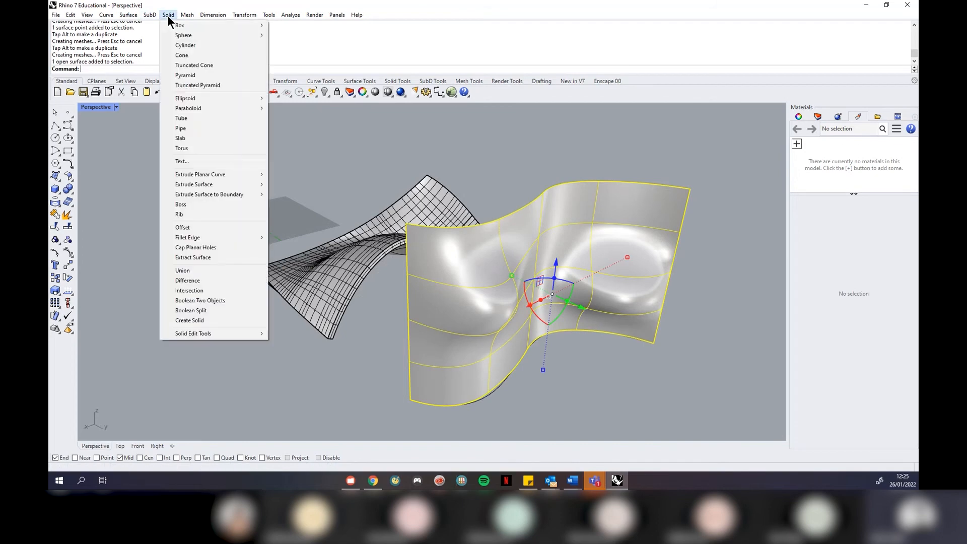
pyautogui.click(240, 228)
pyautogui.moveTo(376, 285); pyautogui.dragTo(643, 210, button='right')
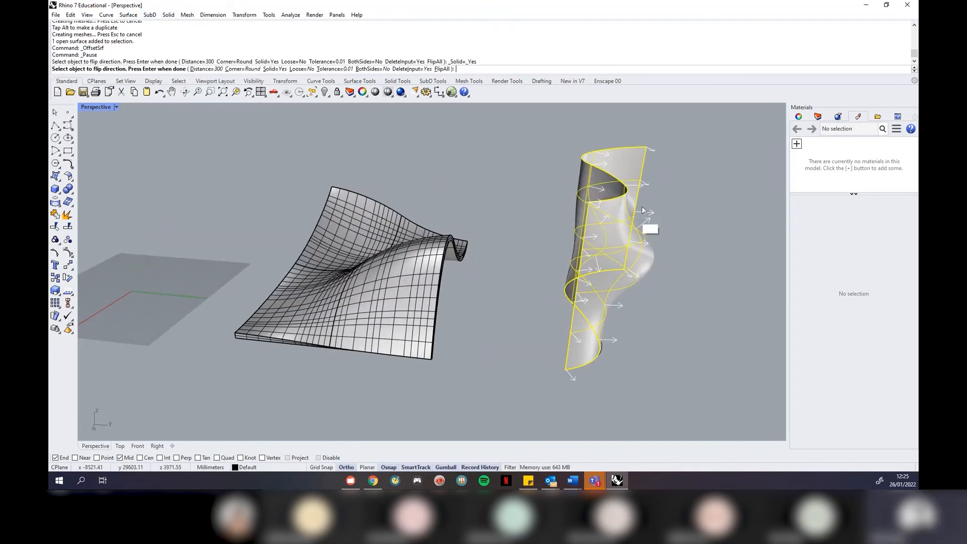
pyautogui.click(445, 69)
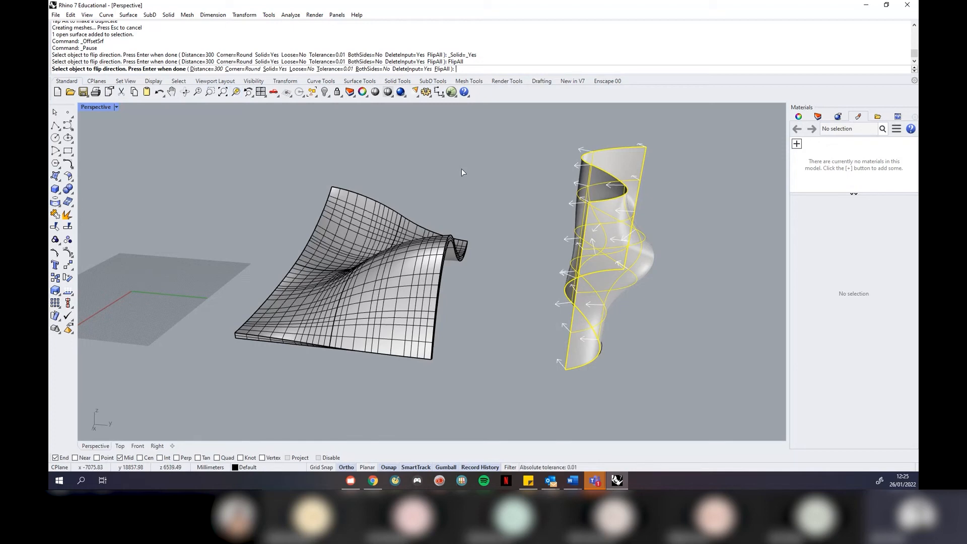
pyautogui.press('Return')
# Delete the thick offset solid of the wall
pyautogui.moveTo(667, 195); pyautogui.dragTo(636, 194, button='right')
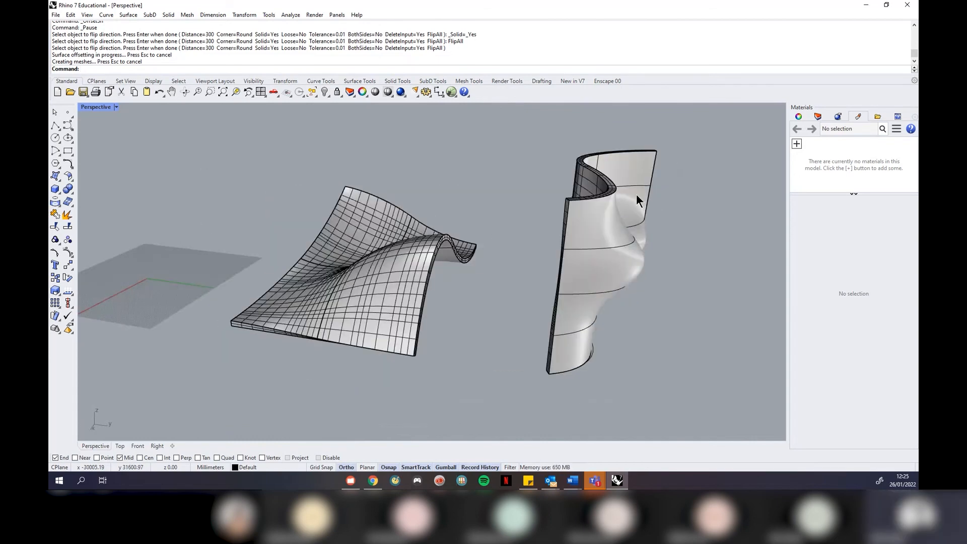
pyautogui.click(635, 180)
pyautogui.press('Delete')
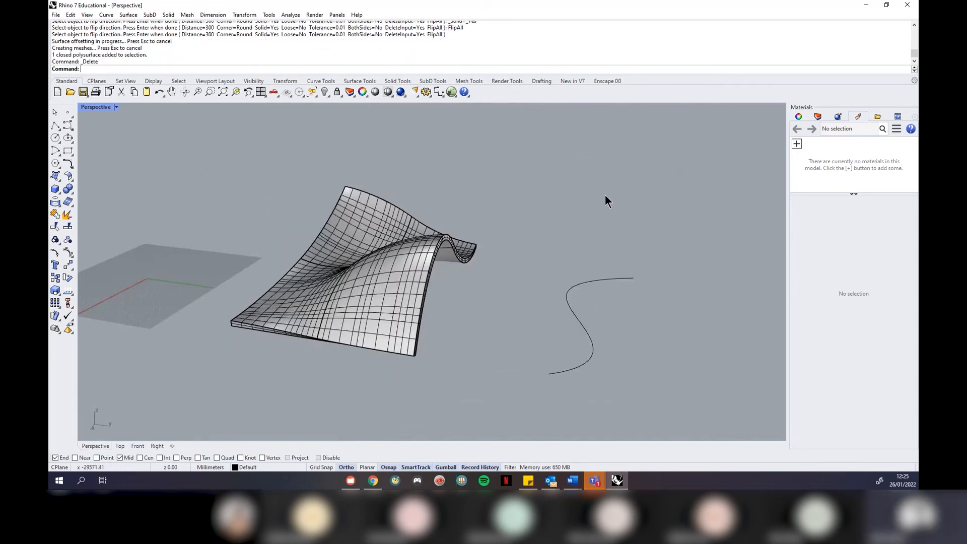
# Undo the offset work, then zoom to the saddle surface with ZSA
pyautogui.moveTo(628, 238)
pyautogui.mouseDown(button='right')
pyautogui.moveTo(572, 222)
pyautogui.moveTo(588, 237)
pyautogui.moveTo(631, 231)
pyautogui.mouseUp(button='right')
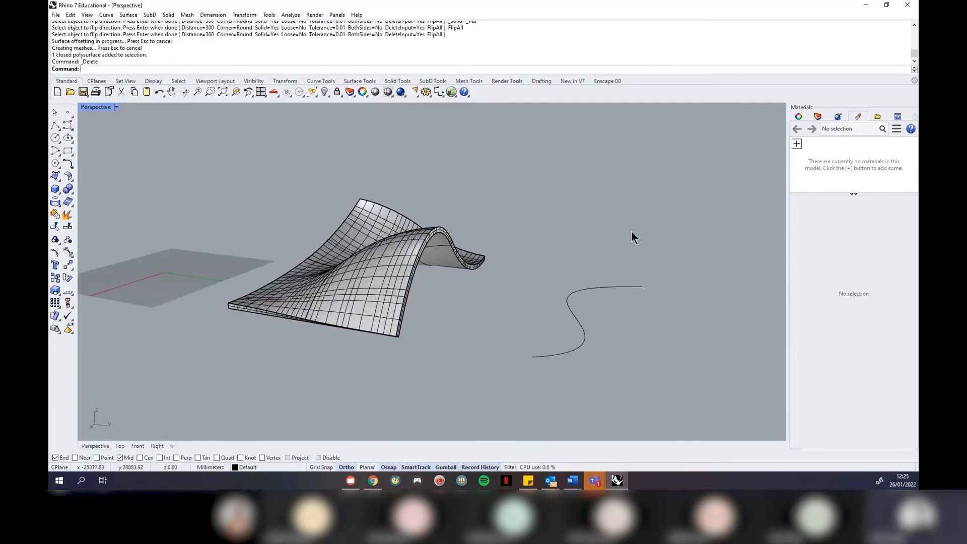
pyautogui.hotkey('ctrl', 'z')
pyautogui.hotkey('ctrl', 'z')
pyautogui.hotkey('ctrl', 'z')
pyautogui.hotkey('ctrl', 'z')
pyautogui.hotkey('ctrl', 'z')
pyautogui.hotkey('ctrl', 'z')
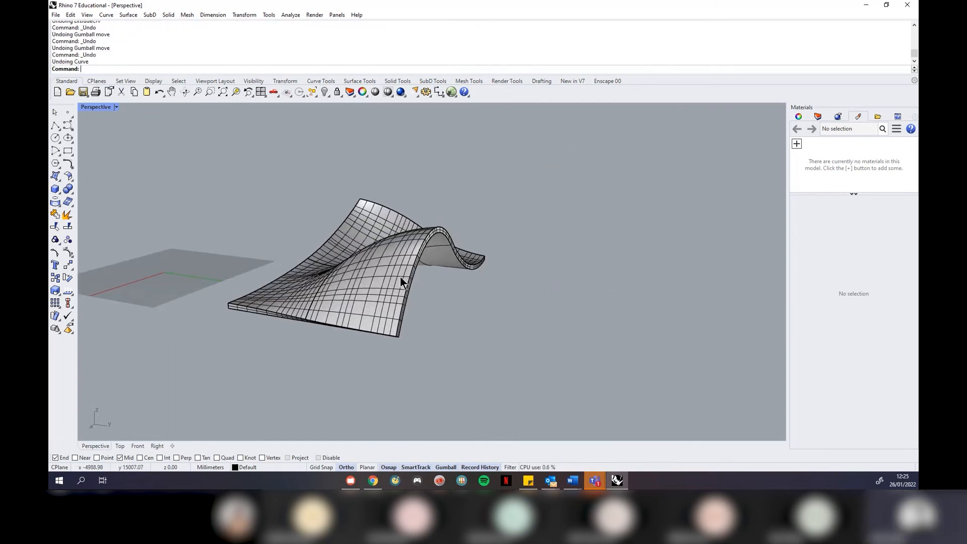
pyautogui.click(516, 293)
pyautogui.moveTo(515, 293); pyautogui.dragTo(433, 299, button='right')
pyautogui.click(450, 256)
pyautogui.write('ZSA')
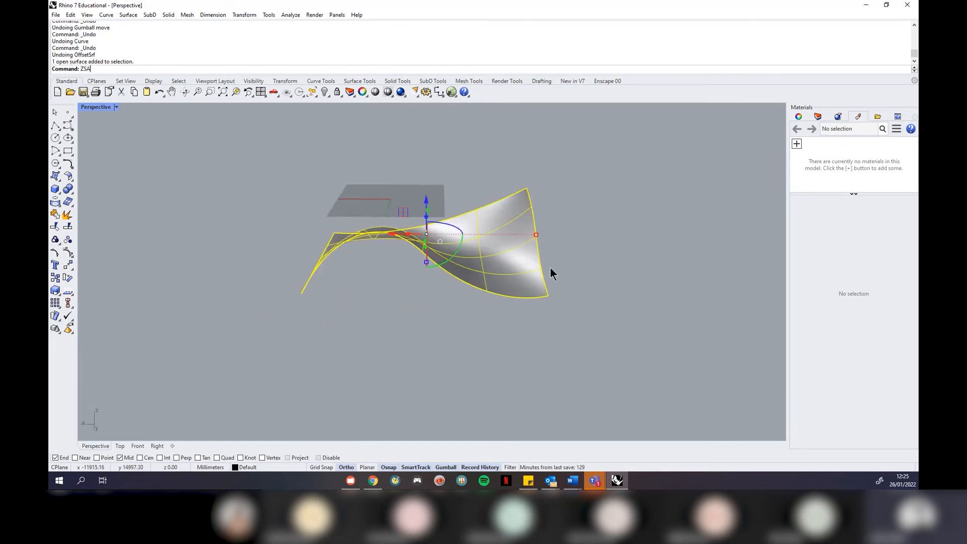
pyautogui.press('Return')
pyautogui.click(642, 199)
pyautogui.scroll(-5, 654, 178)
pyautogui.moveTo(654, 178); pyautogui.dragTo(667, 276, button='right')
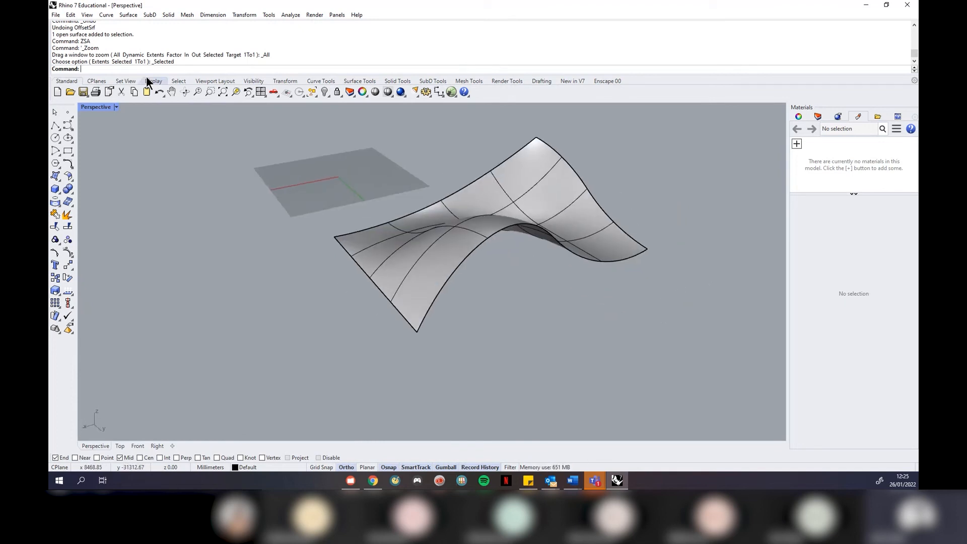
# Start a straight Extrude Surface from the Solid menu
pyautogui.click(167, 15)
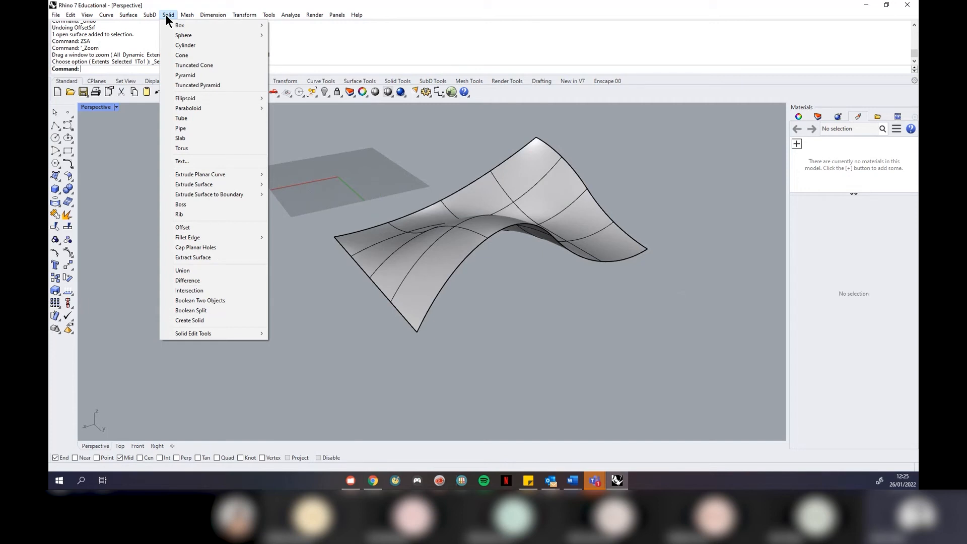
pyautogui.moveTo(244, 185)
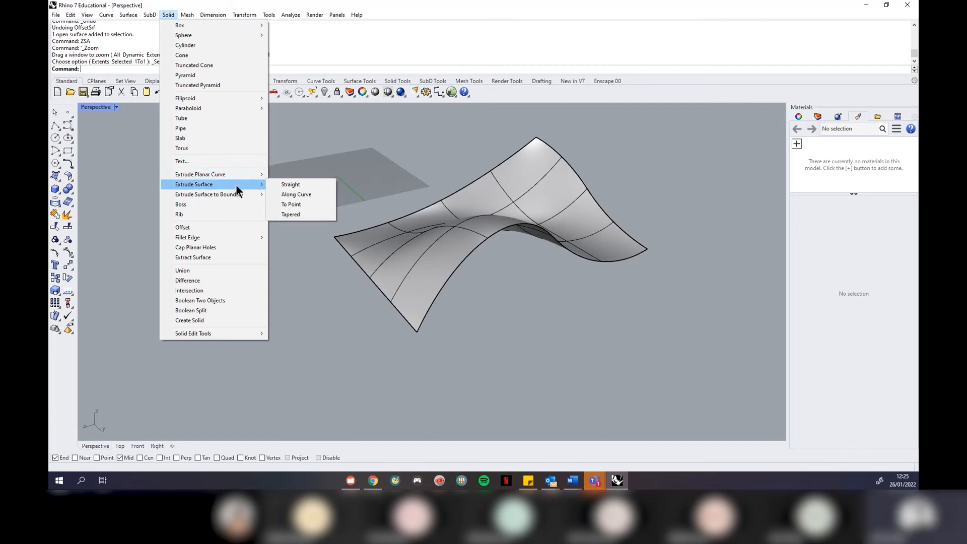
pyautogui.click(291, 184)
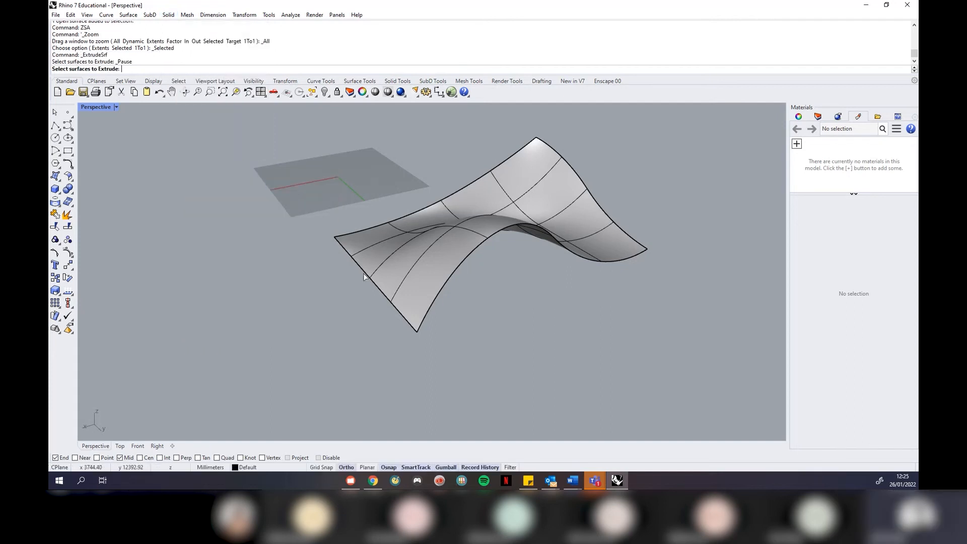
# Extrude the saddle surface 1784.2 into a solid block
pyautogui.click(419, 275)
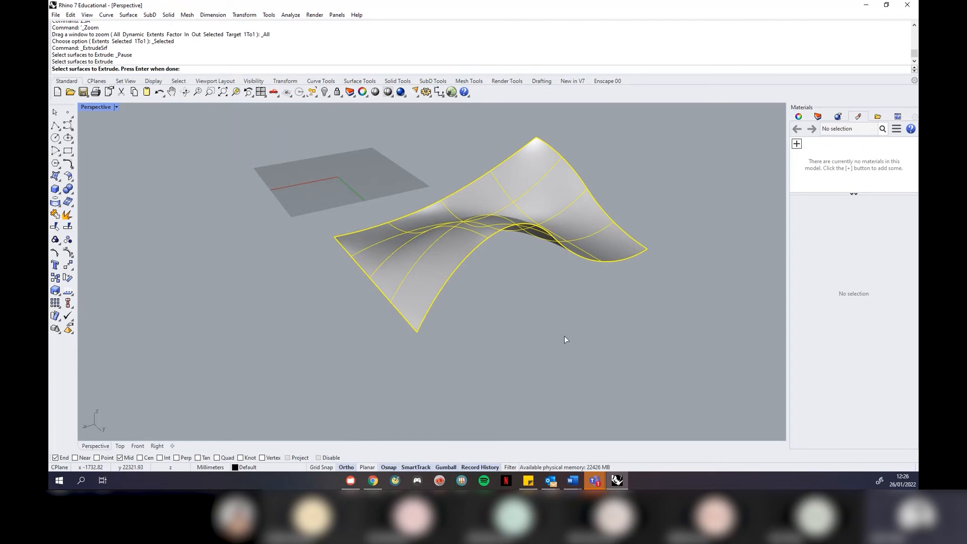
pyautogui.press('Return')
pyautogui.scroll(-6, 563, 324)
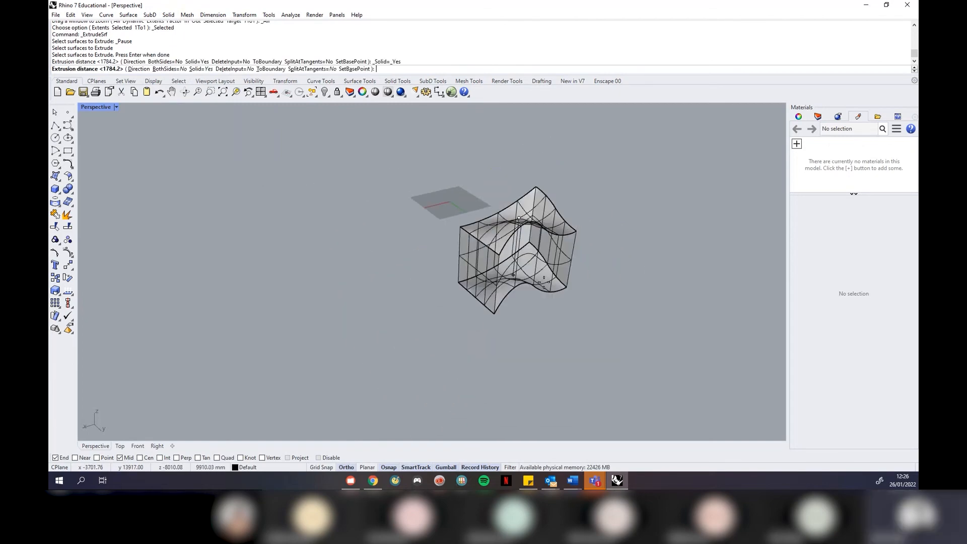
pyautogui.press('Return')
# Orbit around the extruded solid to inspect it from several sides
pyautogui.moveTo(458, 226); pyautogui.dragTo(489, 272, button='right')
pyautogui.moveTo(591, 309); pyautogui.dragTo(498, 264, button='right')
pyautogui.moveTo(575, 295); pyautogui.dragTo(578, 247, button='right')
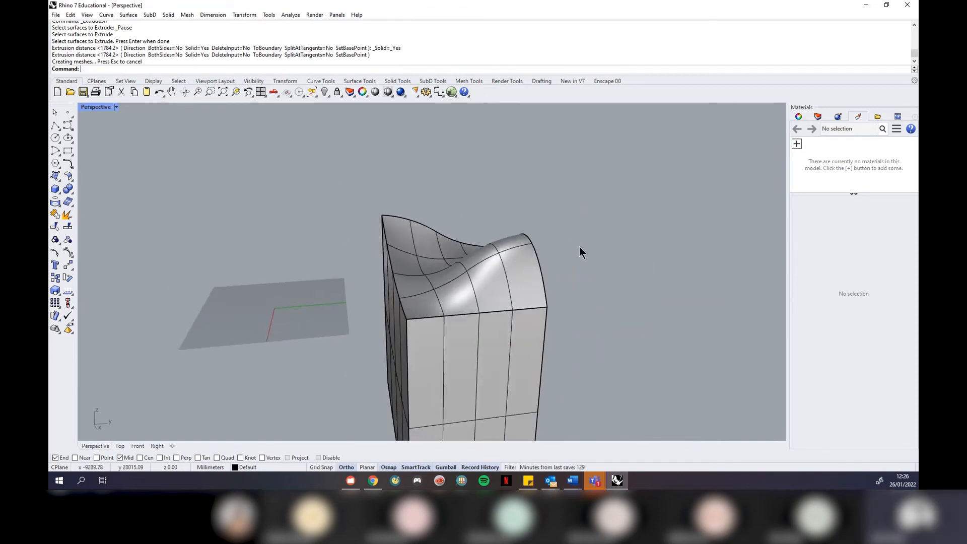
pyautogui.moveTo(531, 188); pyautogui.dragTo(504, 277, button='right')
pyautogui.scroll(5, 534, 261)
pyautogui.scroll(-5, 434, 255)
pyautogui.moveTo(415, 208); pyautogui.dragTo(429, 314, button='right')
pyautogui.moveTo(436, 421); pyautogui.dragTo(343, 287, button='right')
pyautogui.moveTo(466, 153); pyautogui.dragTo(377, 265, button='right')
pyautogui.scroll(4, 394, 287)
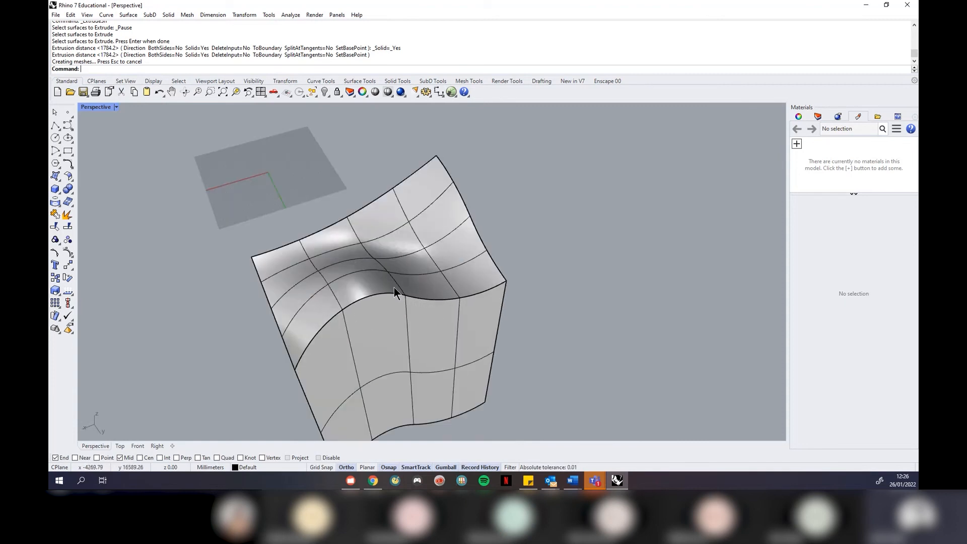
pyautogui.moveTo(524, 347); pyautogui.dragTo(540, 267, button='right')
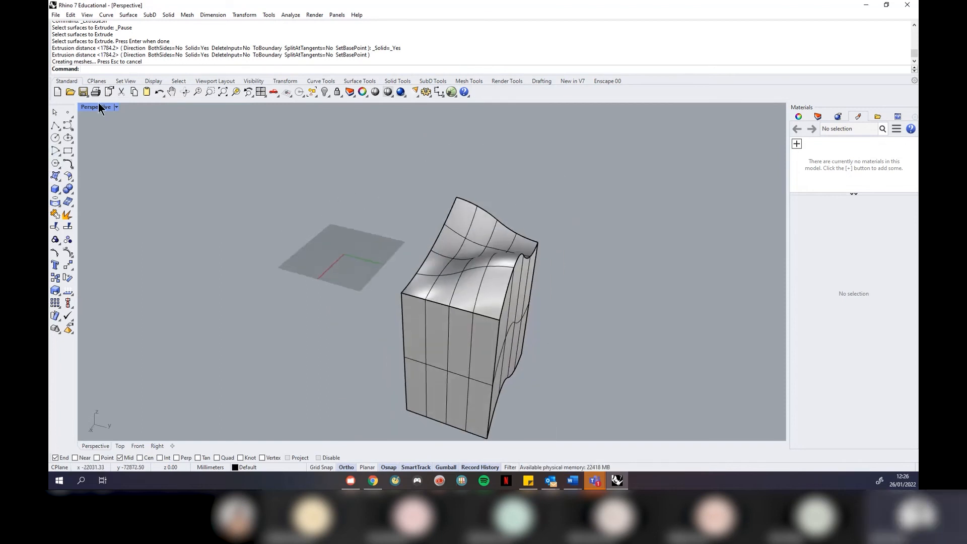
pyautogui.click(117, 108)
# Restore four viewports and draw a box enclosing the solid's lower part, nudged down
pyautogui.click(117, 117)
pyautogui.scroll(-4, 279, 203)
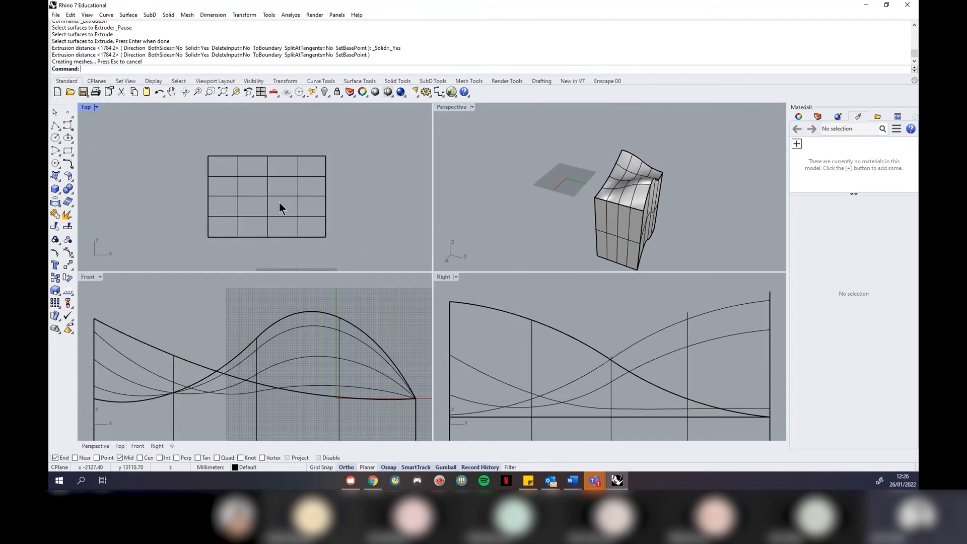
pyautogui.click(55, 189)
pyautogui.click(179, 124)
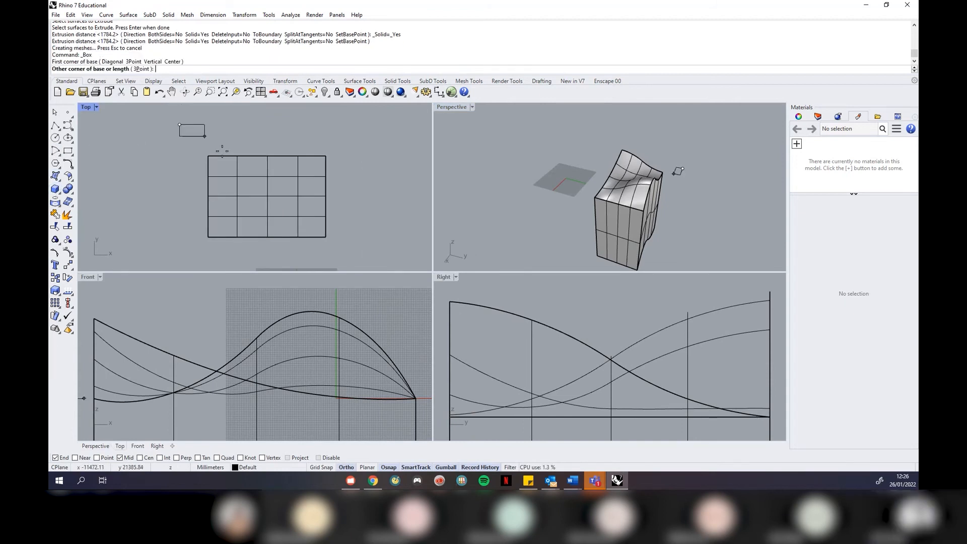
pyautogui.click(366, 251)
pyautogui.scroll(-8, 315, 373)
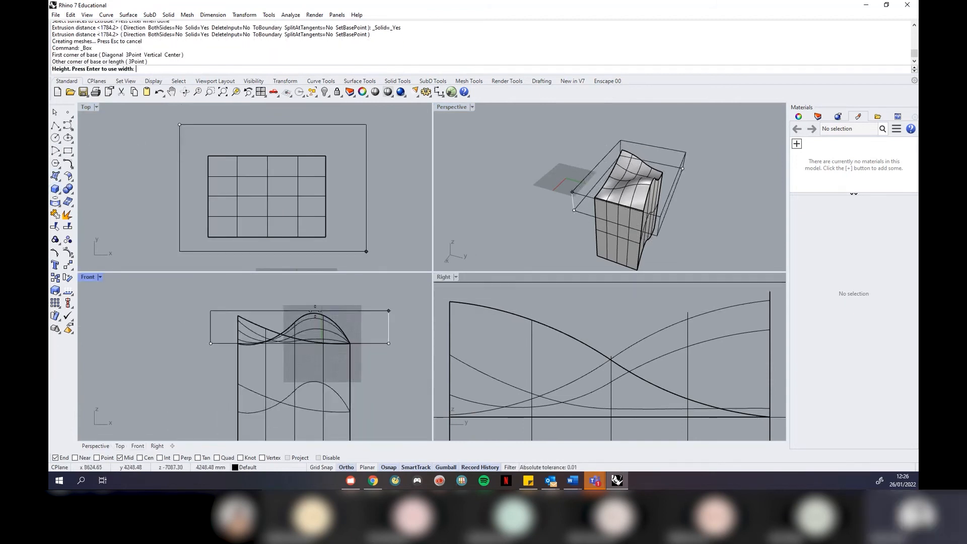
pyautogui.click(347, 406)
pyautogui.click(348, 375)
pyautogui.moveTo(309, 328); pyautogui.dragTo(309, 331)
# Maximize the Perspective view and orbit around the box and saddle solid
pyautogui.click(472, 108)
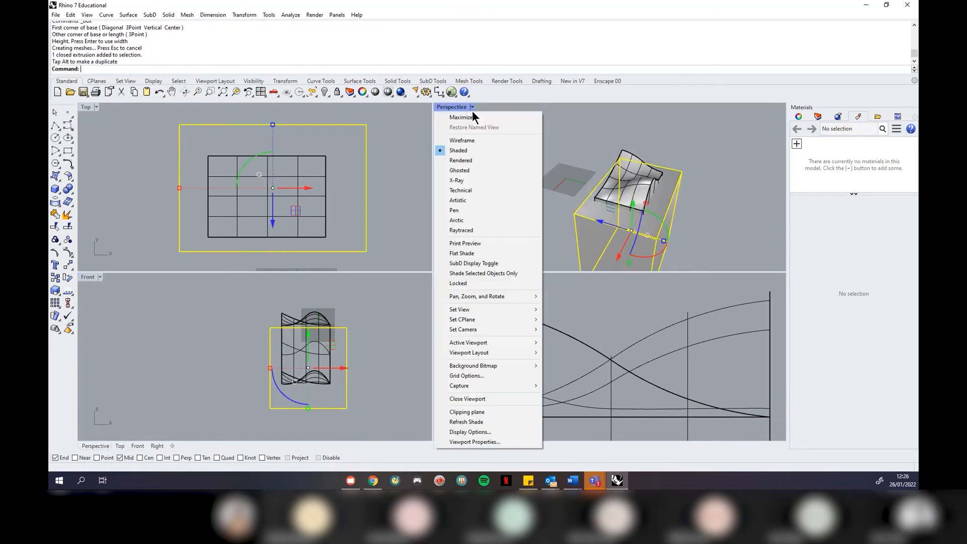
pyautogui.click(473, 113)
pyautogui.click(645, 343)
pyautogui.moveTo(645, 343); pyautogui.dragTo(430, 215, button='right')
pyautogui.moveTo(349, 205); pyautogui.dragTo(488, 281, button='right')
pyautogui.scroll(4, 506, 278)
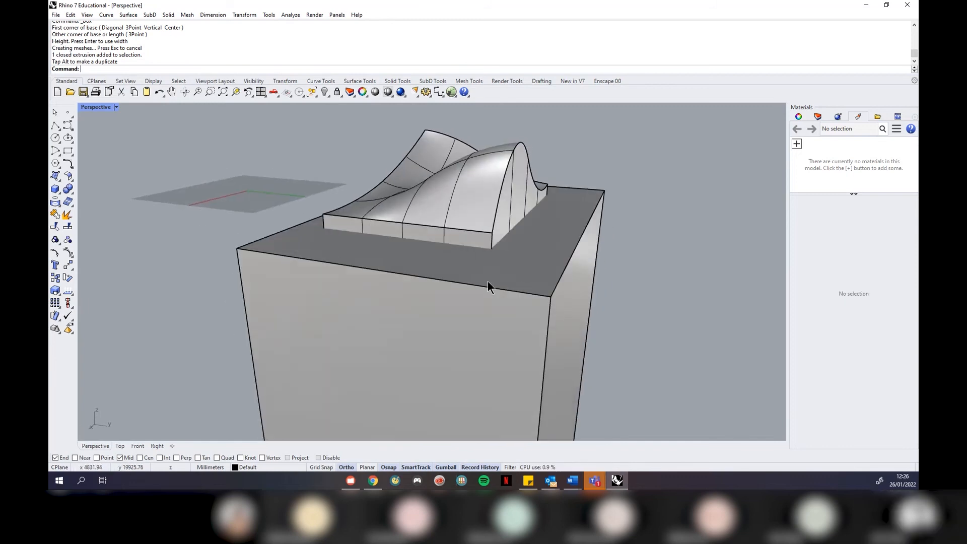
pyautogui.scroll(-2, 266, 233)
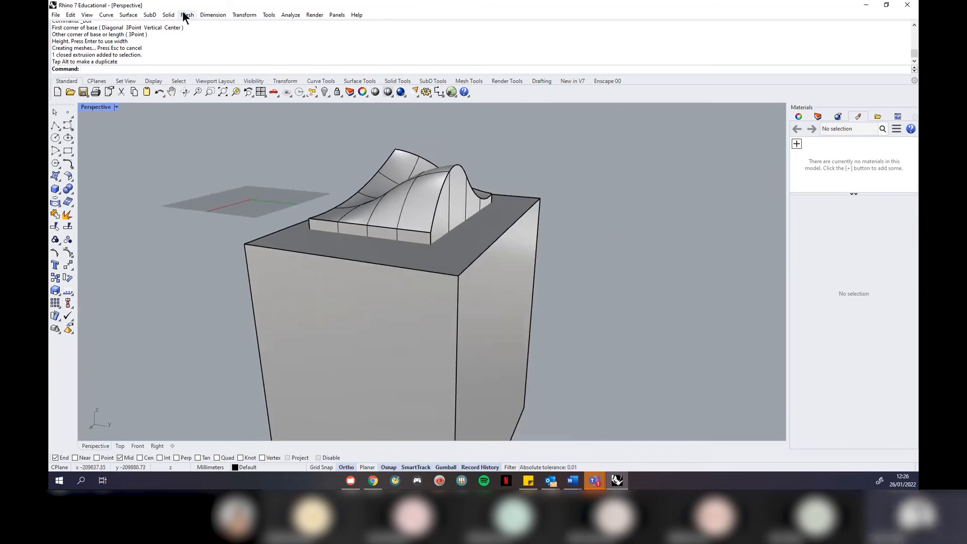
pyautogui.click(168, 14)
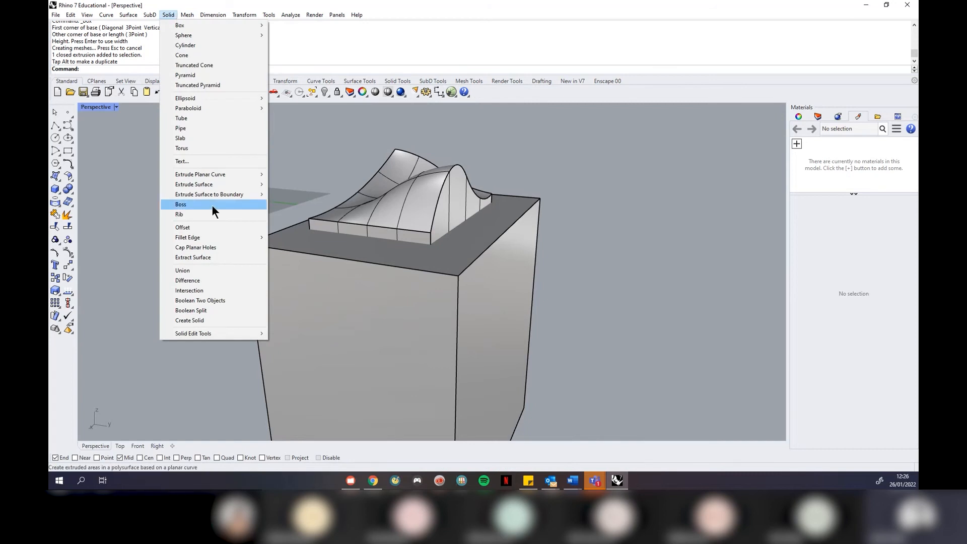
# Boolean-subtract the box from the extruded solid, leaving a flat-bottomed slab under the saddle surface
pyautogui.click(200, 282)
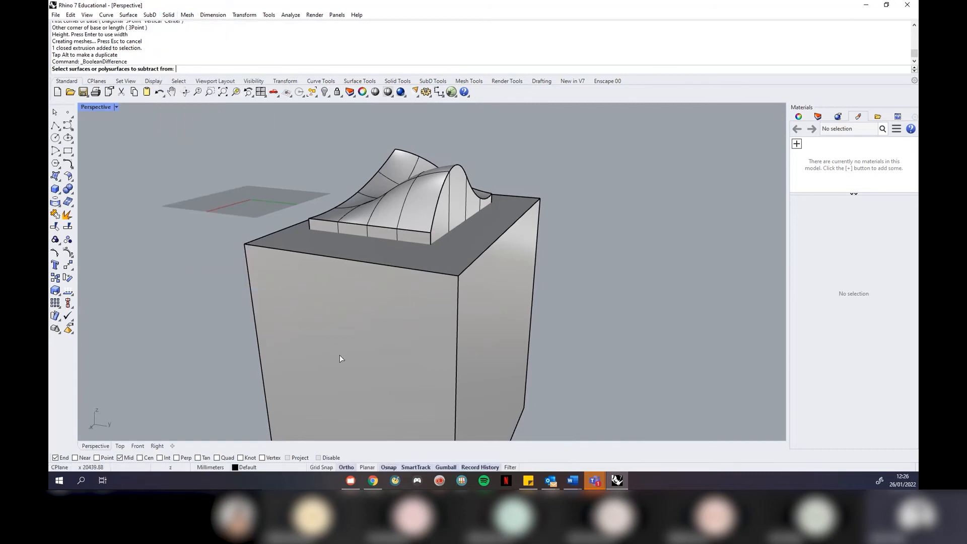
pyautogui.click(459, 208)
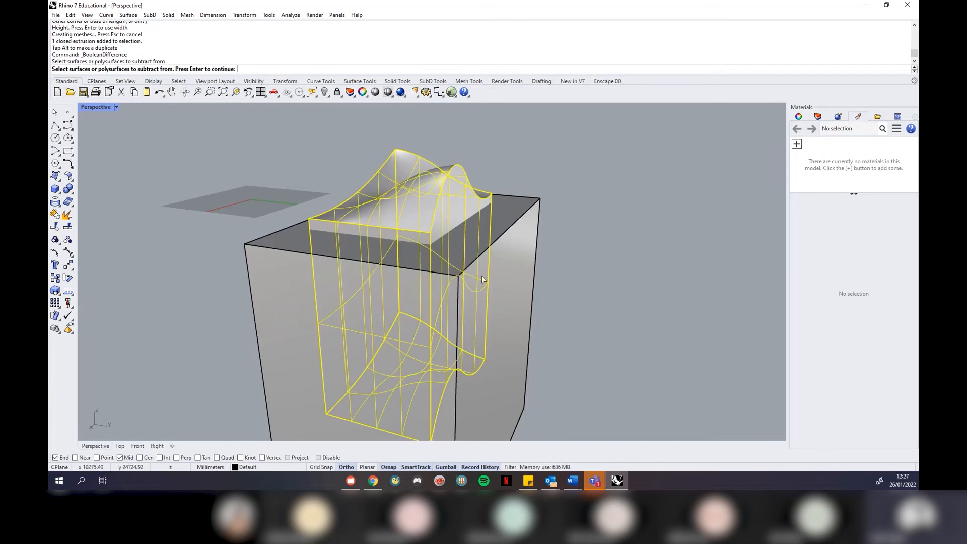
pyautogui.press('Return')
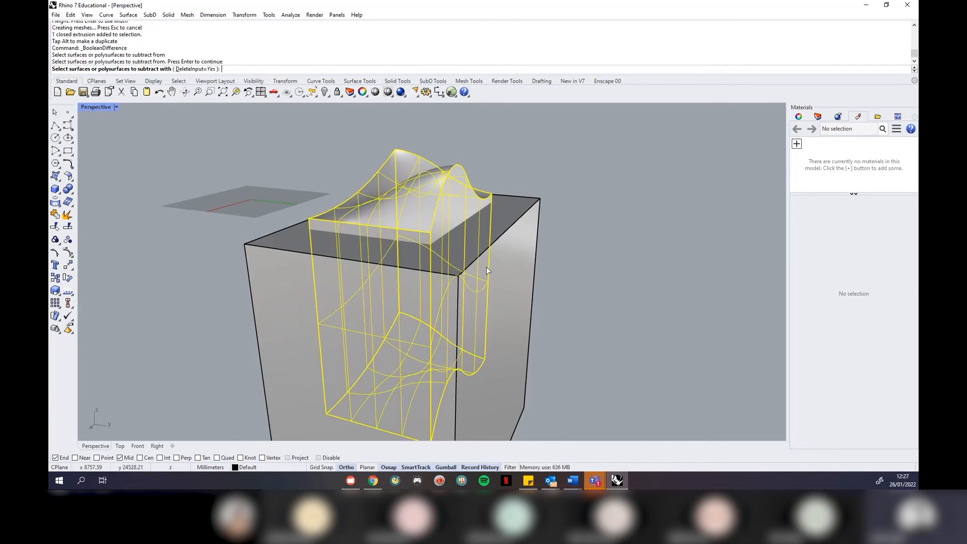
pyautogui.click(522, 253)
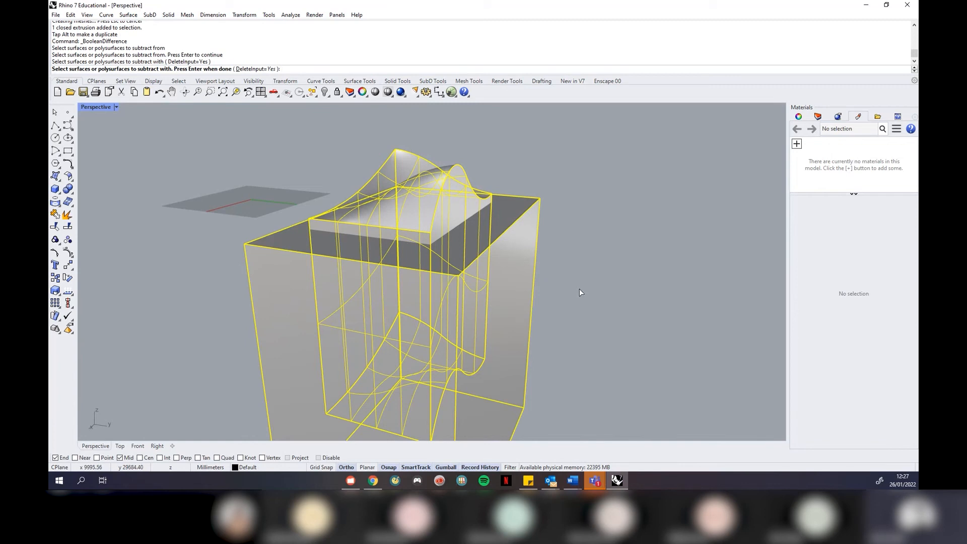
pyautogui.press('Return')
pyautogui.click(512, 259)
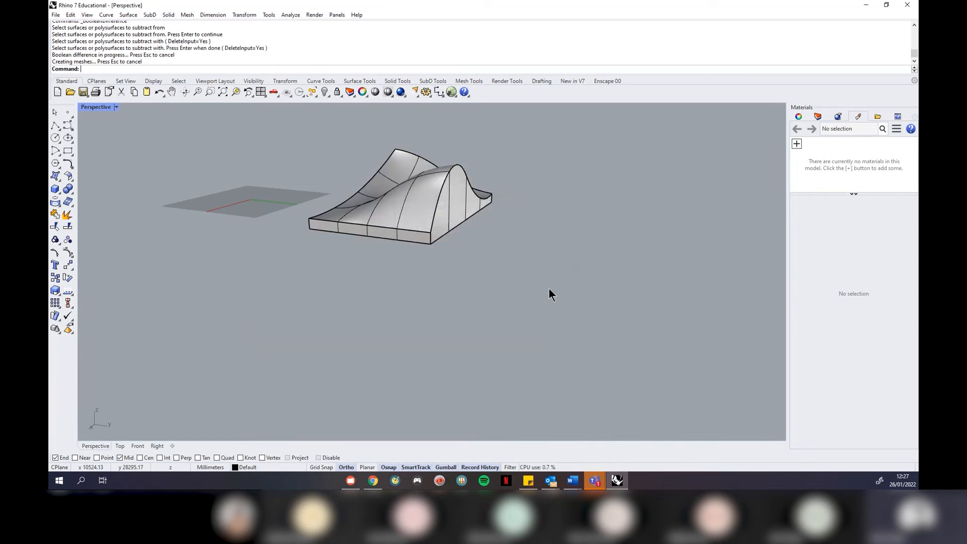
pyautogui.moveTo(411, 212); pyautogui.dragTo(437, 219, button='right')
pyautogui.scroll(-4, 457, 259)
pyautogui.scroll(4, 414, 207)
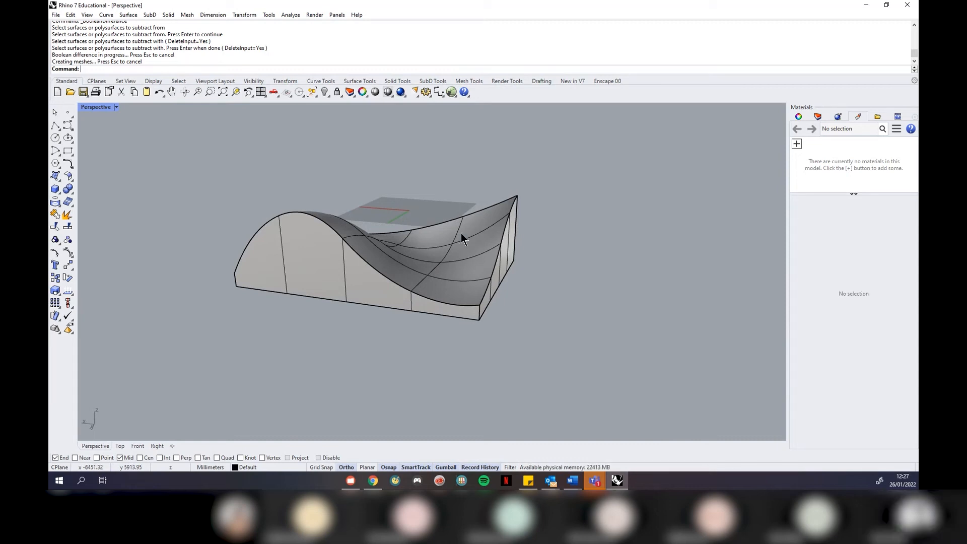
pyautogui.moveTo(485, 250); pyautogui.dragTo(351, 244, button='right')
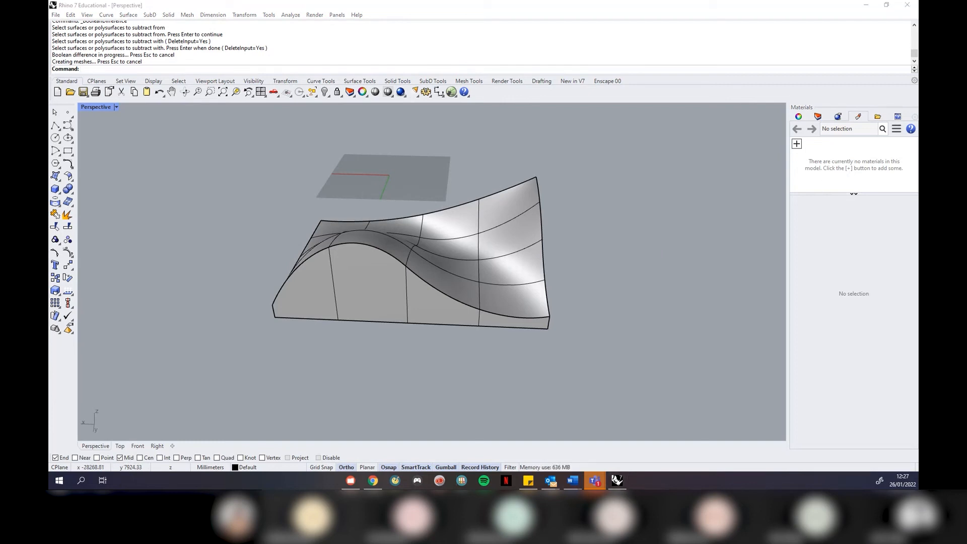
pyautogui.click(648, 208)
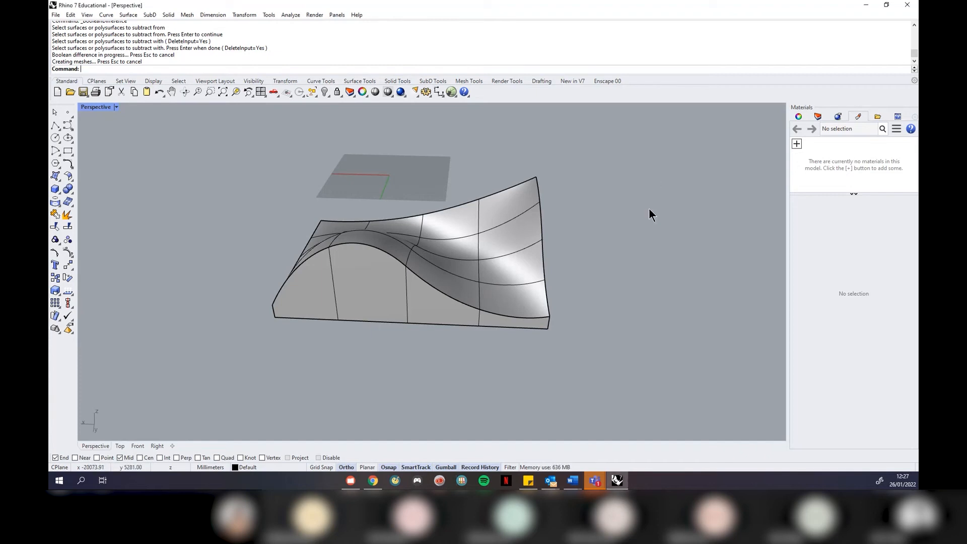
# Set History recording to No
pyautogui.write('History')
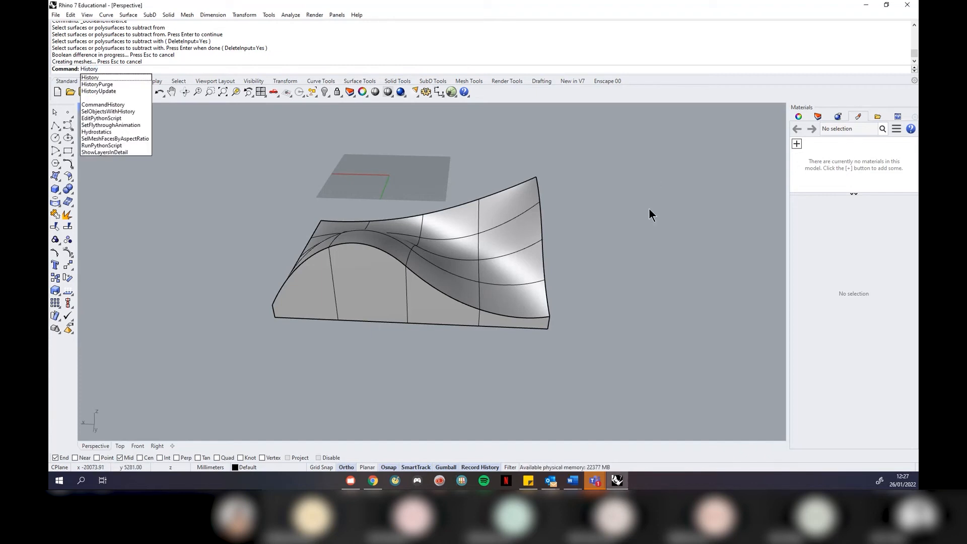
pyautogui.press('Return')
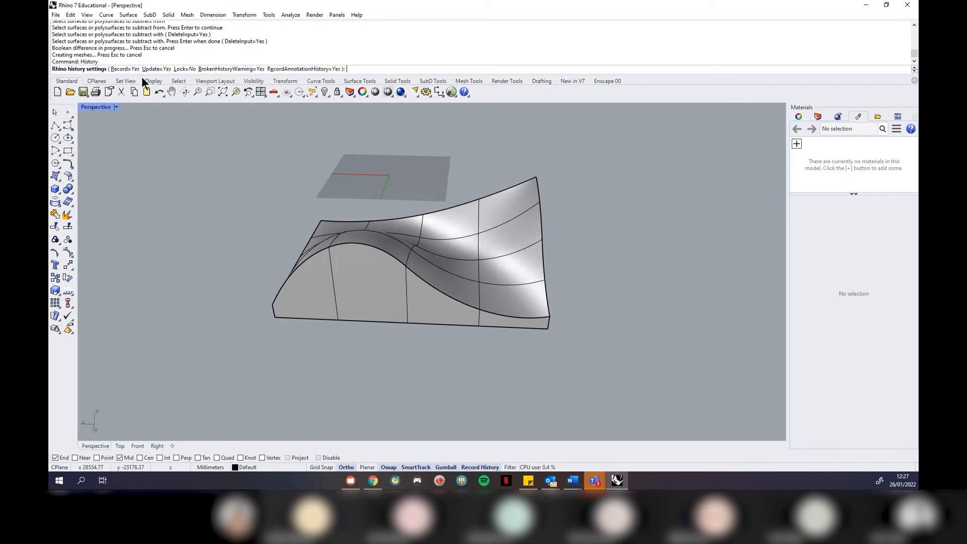
pyautogui.click(124, 69)
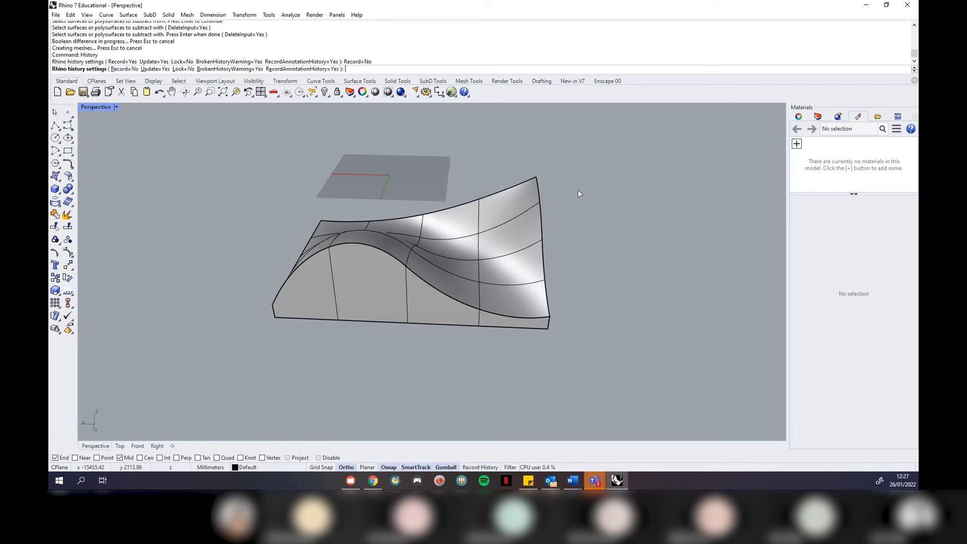
pyautogui.press('Return')
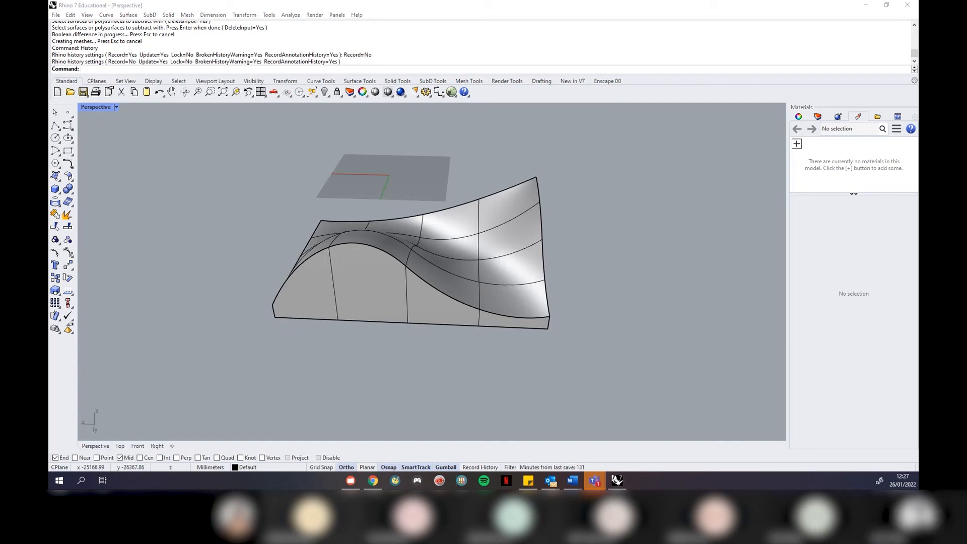
# Orbit the Perspective view to inspect the saddle block from several sides
pyautogui.click(655, 224)
pyautogui.moveTo(649, 223); pyautogui.dragTo(614, 211, button='right')
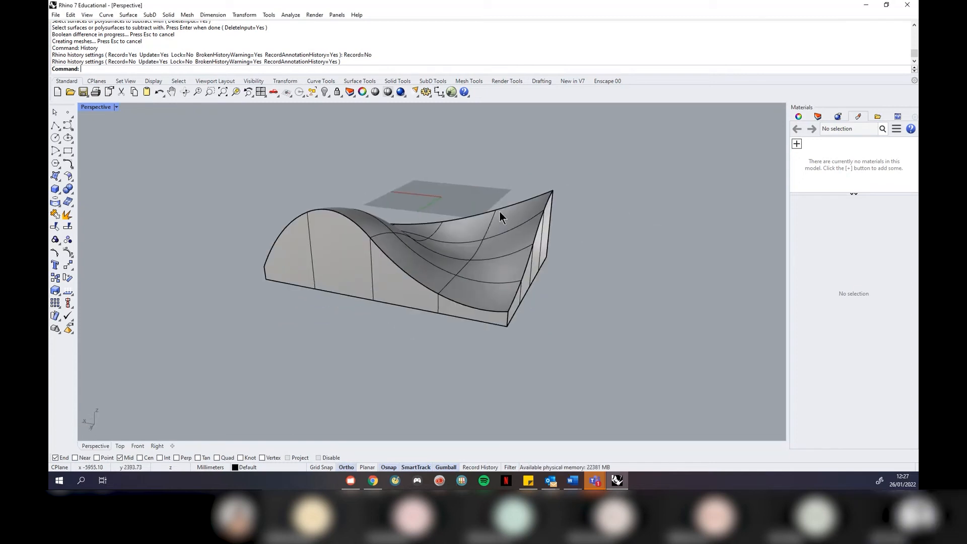
pyautogui.scroll(2, 509, 205)
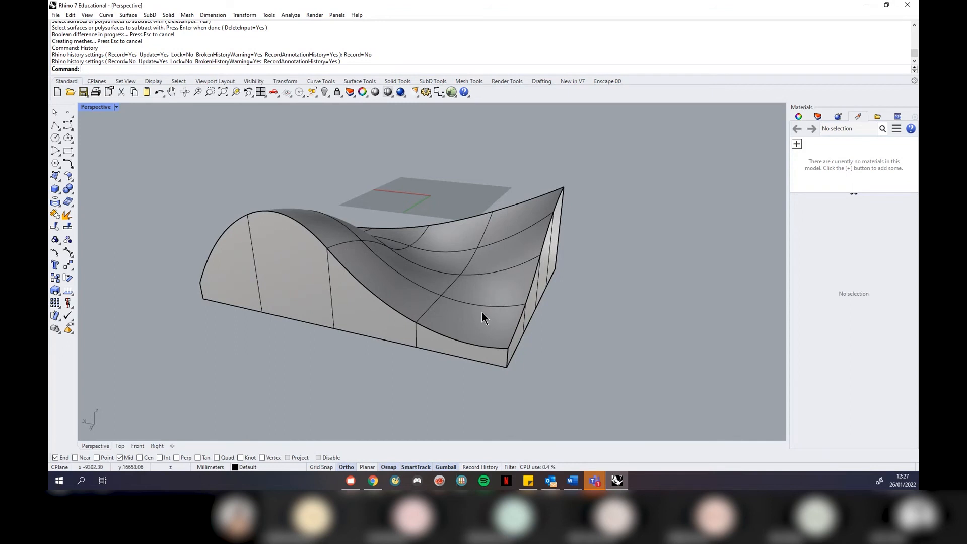
pyautogui.scroll(2, 483, 309)
pyautogui.moveTo(410, 328); pyautogui.dragTo(568, 335, button='right')
pyautogui.scroll(-5, 543, 255)
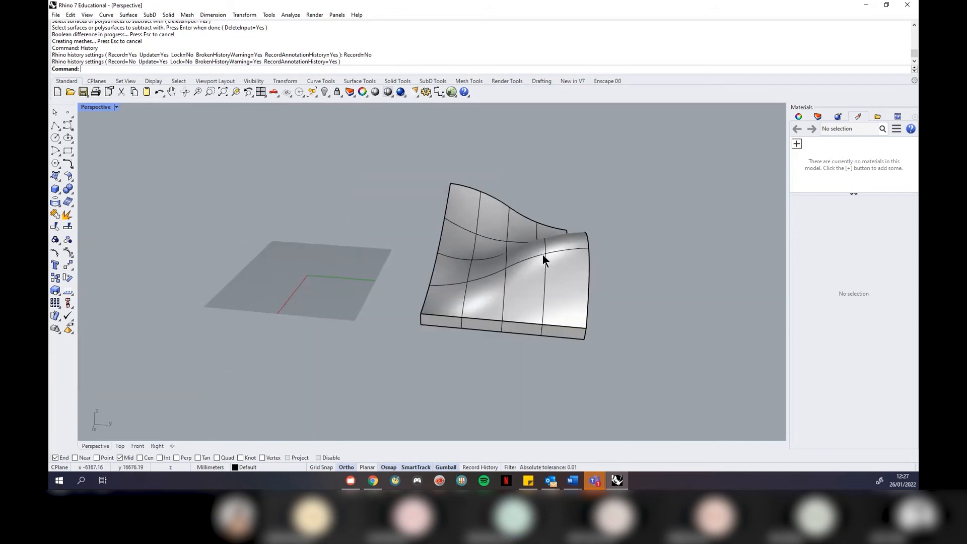
pyautogui.moveTo(631, 285); pyautogui.dragTo(543, 268, button='right')
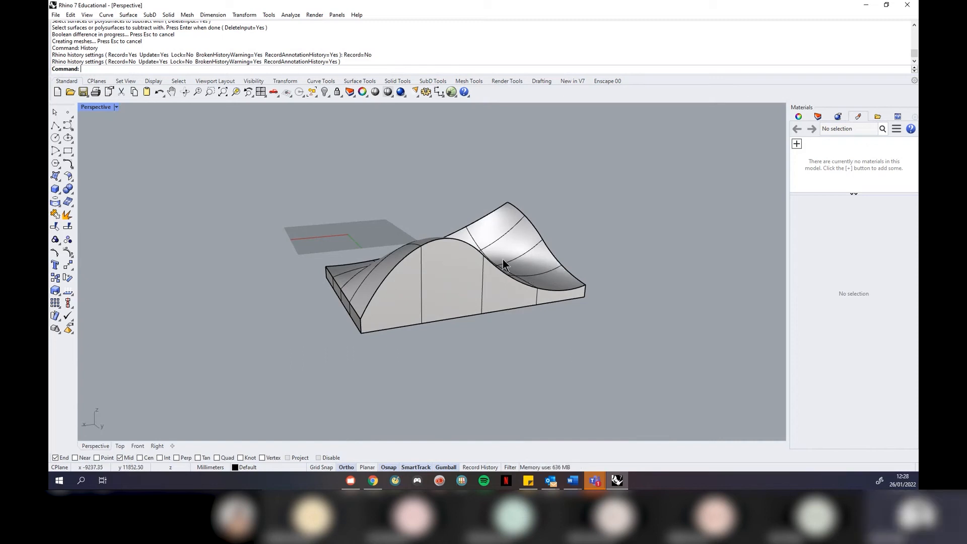
pyautogui.moveTo(447, 264); pyautogui.dragTo(465, 258, button='right')
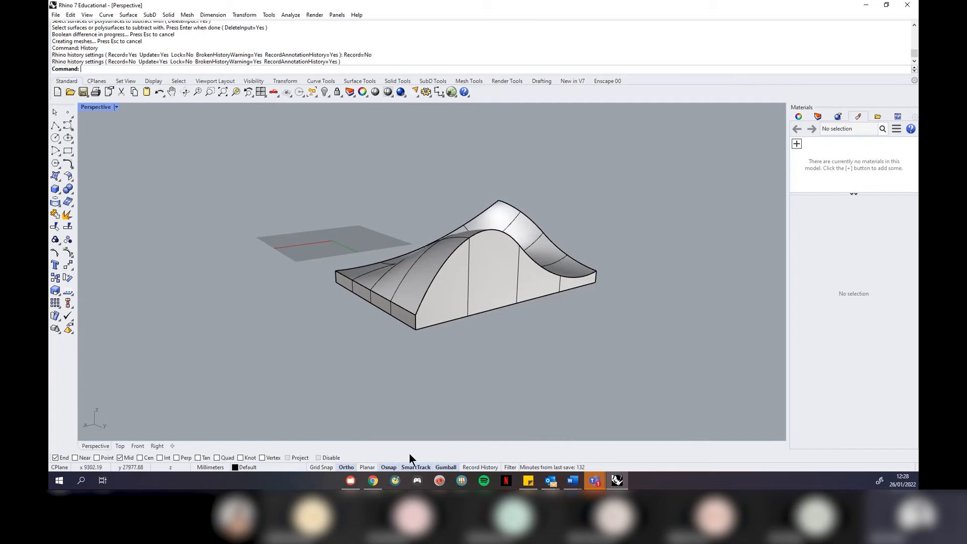
# Search Google Images for 'contour model' and preview the laser-cut layered contour model
pyautogui.click(374, 480)
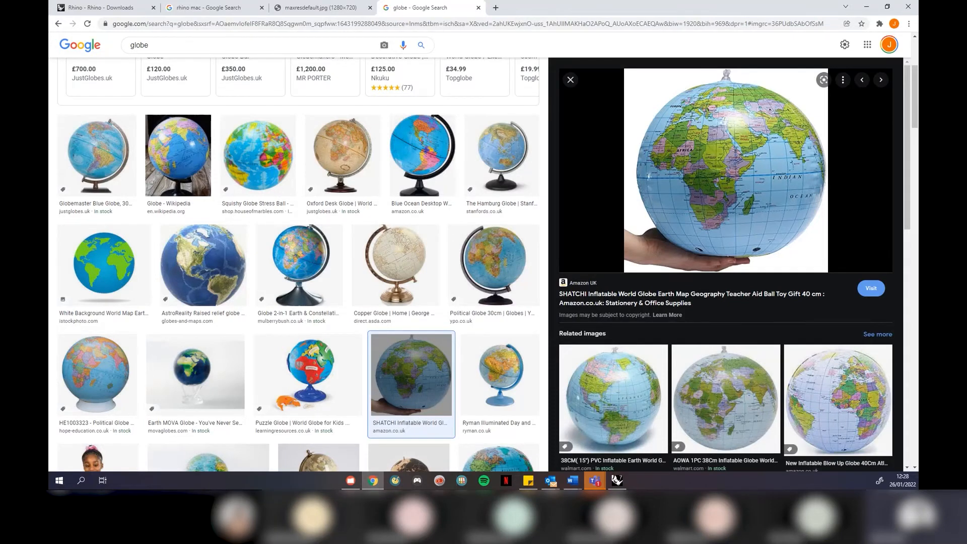
pyautogui.click(496, 9)
pyautogui.write('co')
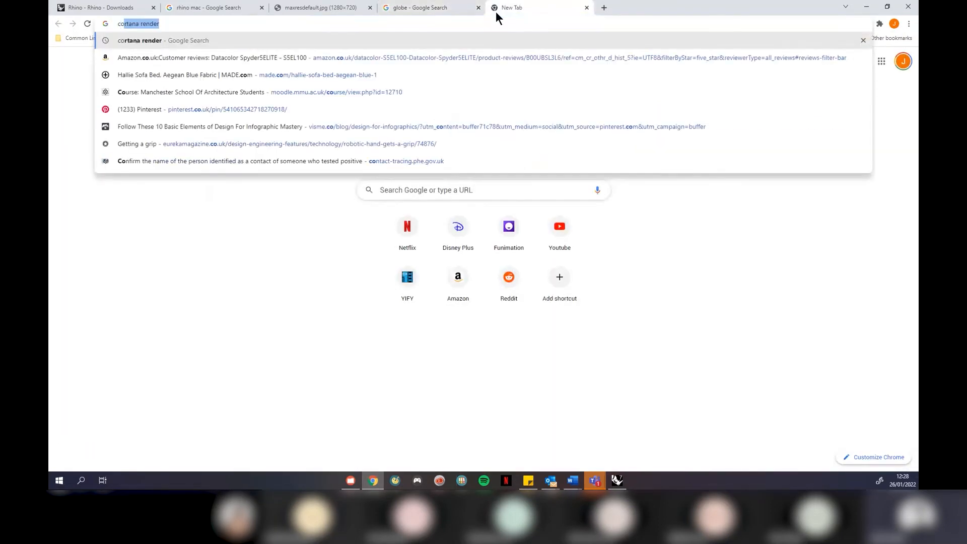
pyautogui.write('ntour model')
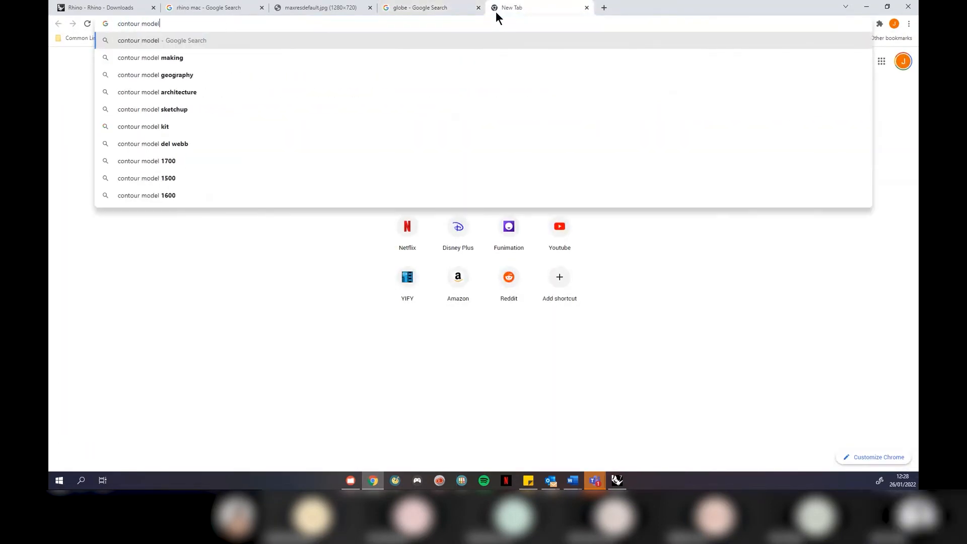
pyautogui.press('Return')
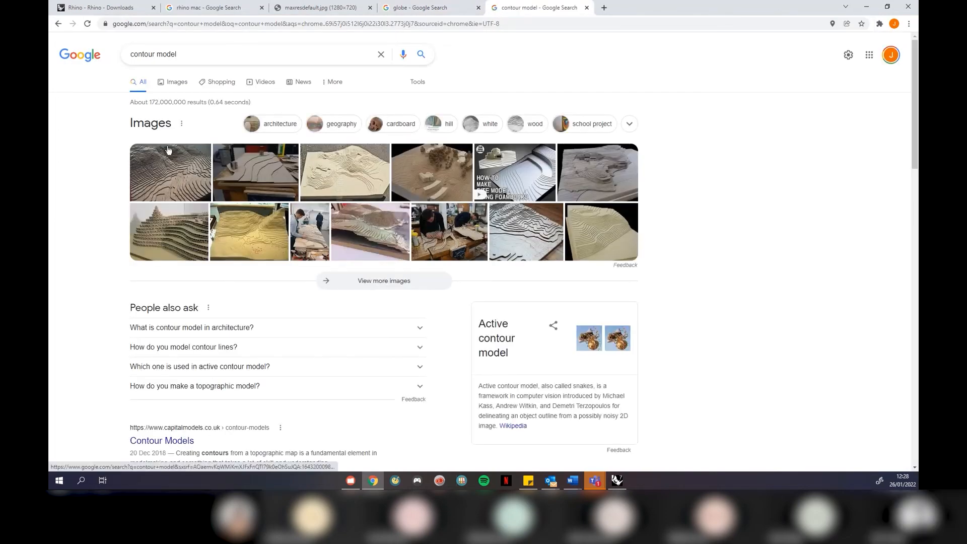
pyautogui.click(177, 84)
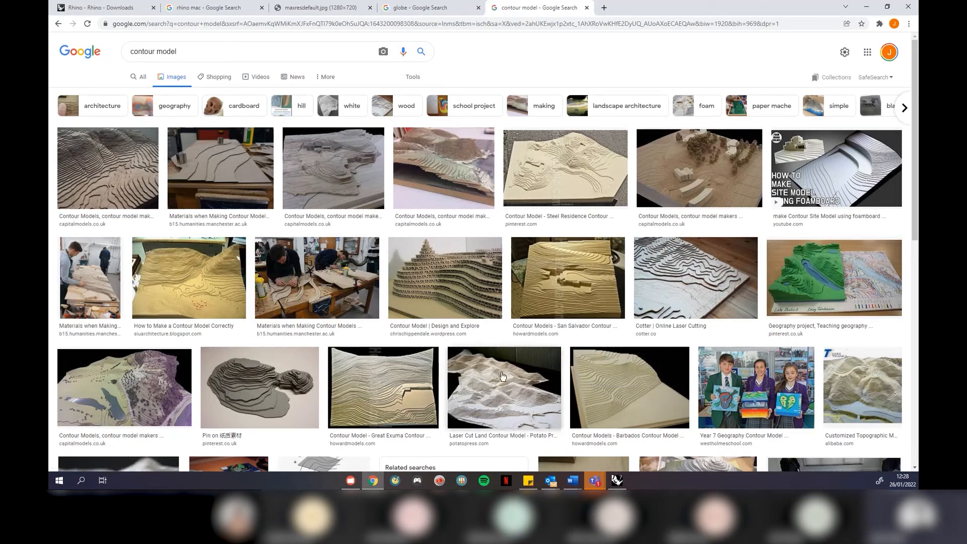
pyautogui.click(672, 281)
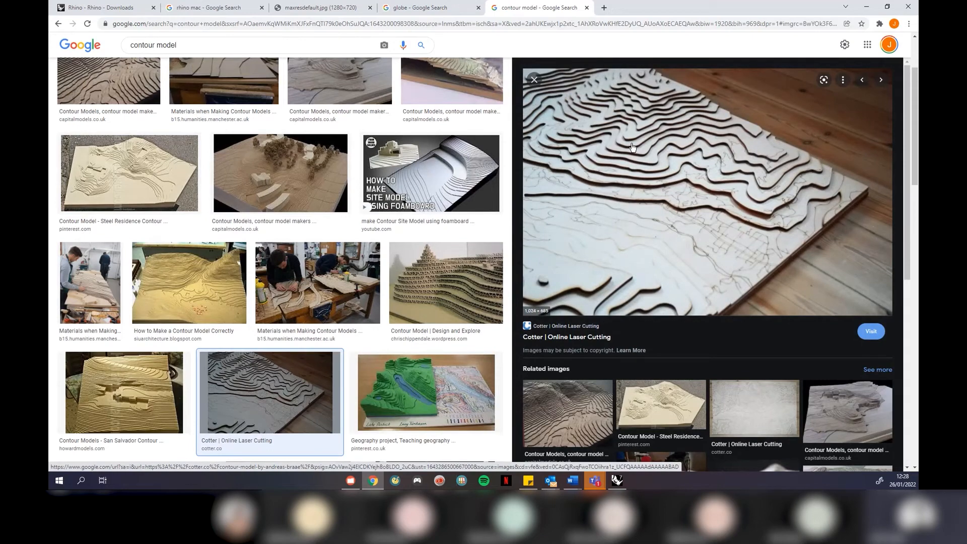
pyautogui.click(865, 7)
# Measure the block's front edge between its front and right corners: 14617.02 millimeters
pyautogui.moveTo(579, 287); pyautogui.dragTo(410, 318, button='right')
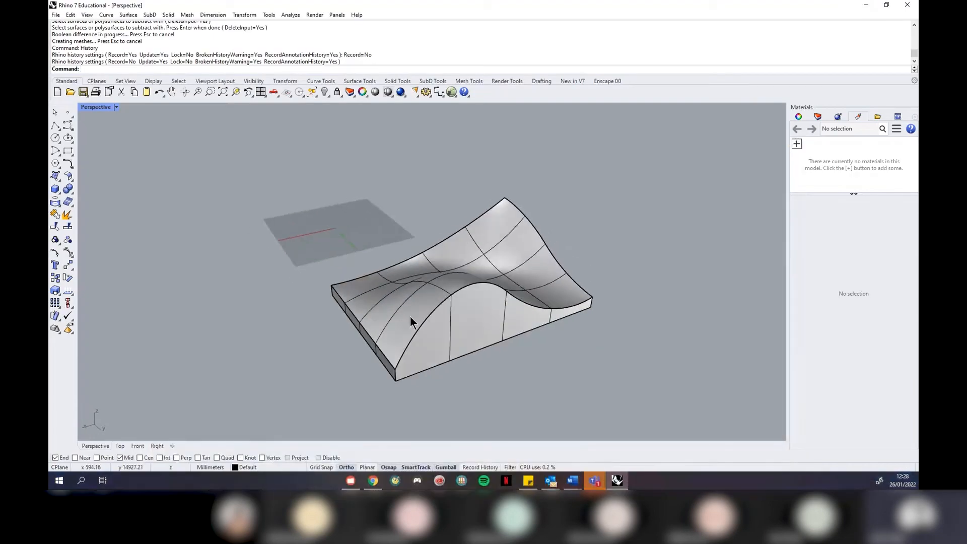
pyautogui.scroll(1, 469, 374)
pyautogui.click(291, 15)
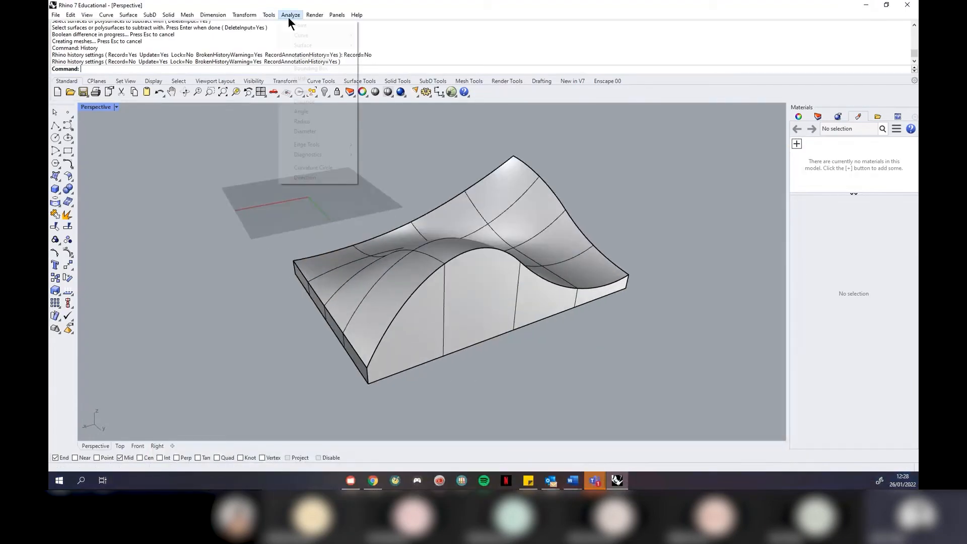
pyautogui.click(317, 104)
pyautogui.click(369, 384)
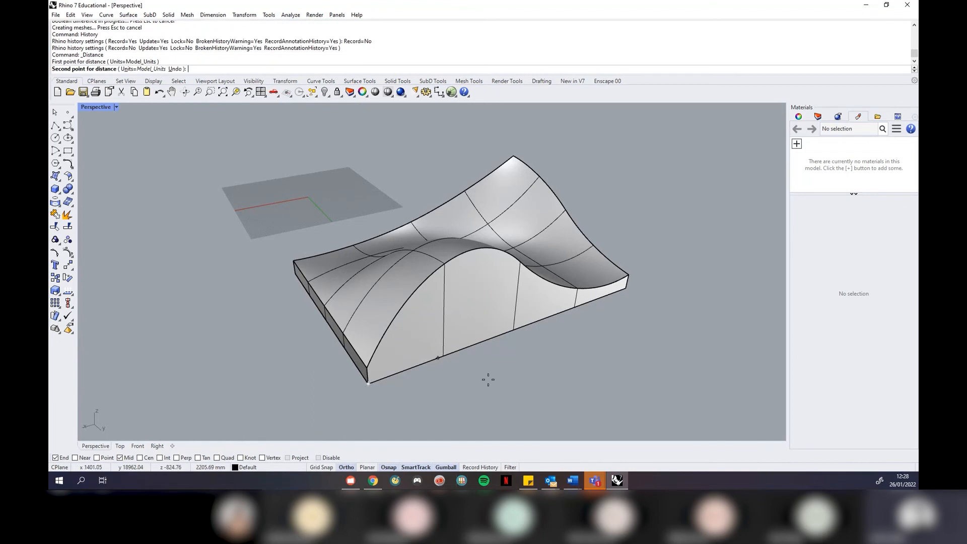
pyautogui.click(627, 288)
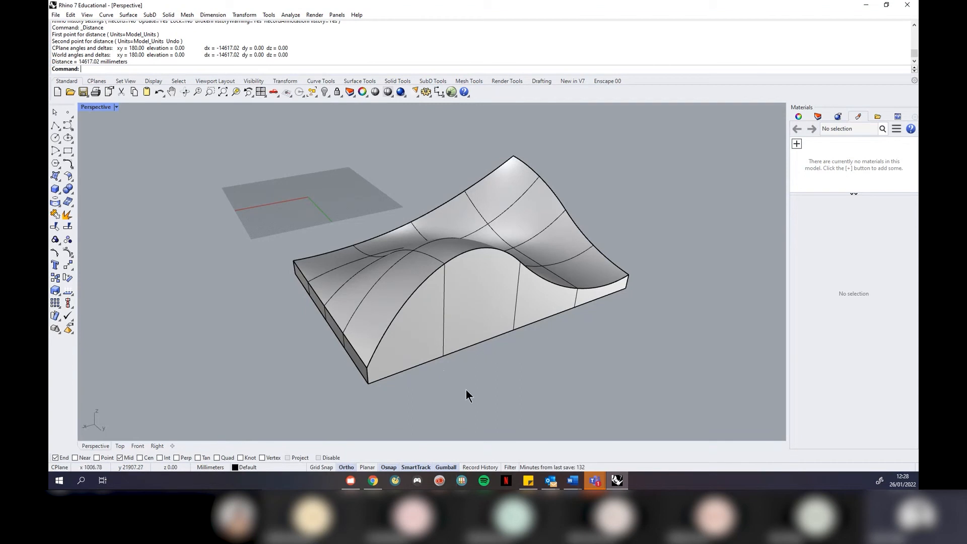
pyautogui.click(449, 323)
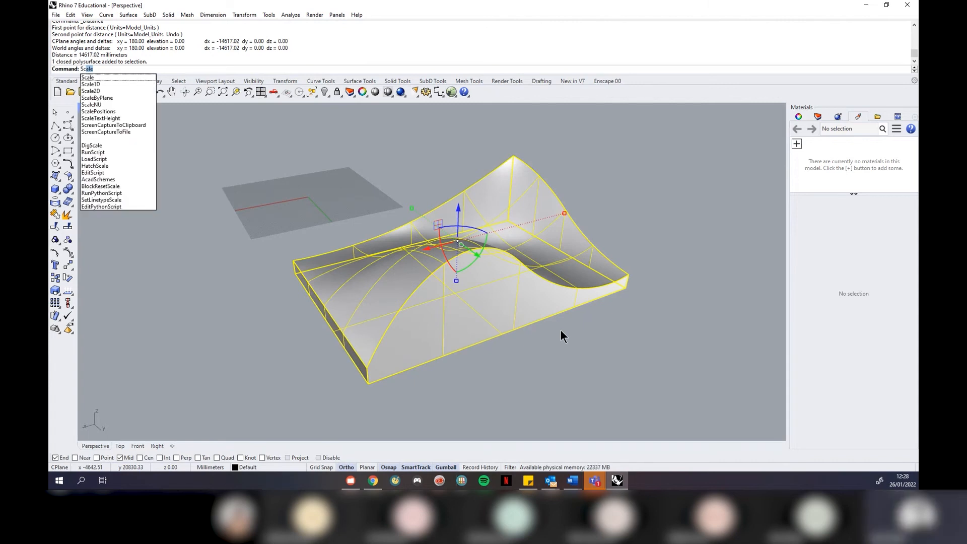
# Scale the saddle block by 0.1 from its front corner and delete the leftover large surface
pyautogui.press('Return')
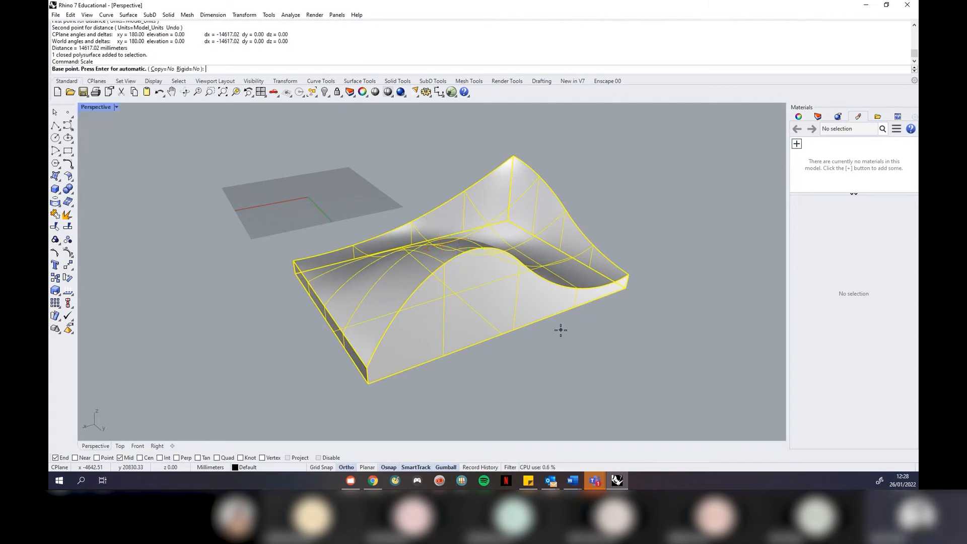
pyautogui.click(365, 384)
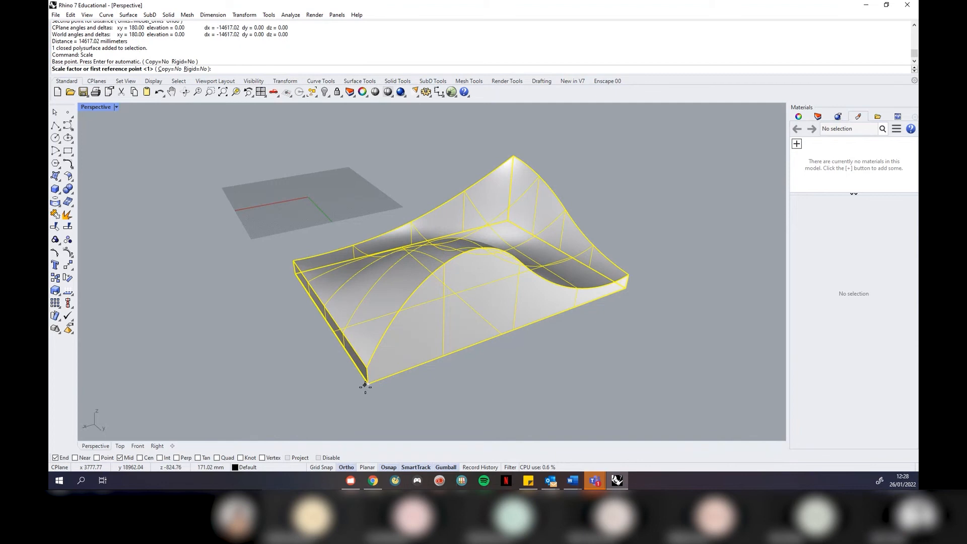
pyautogui.write('0.1')
pyautogui.press('Return')
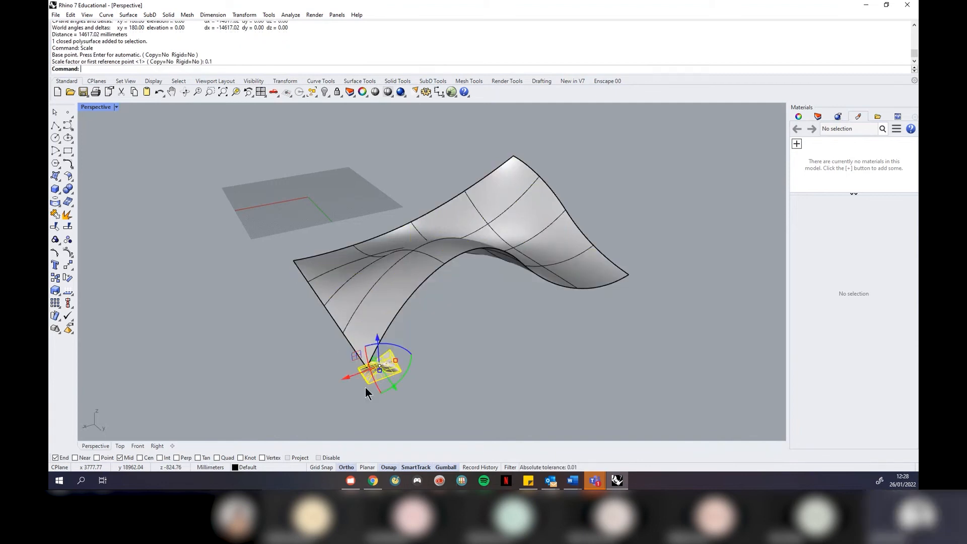
pyautogui.press('Escape')
pyautogui.click(519, 250)
pyautogui.press('Delete')
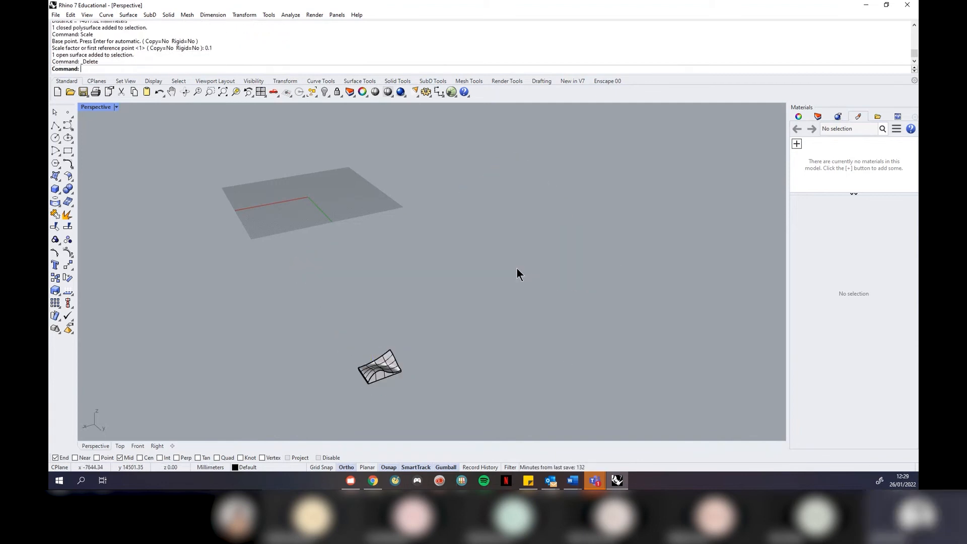
# Zoom to the shrunken block and re-measure its edge at 1461.70 millimeters
pyautogui.click(377, 371)
pyautogui.write('ZSA')
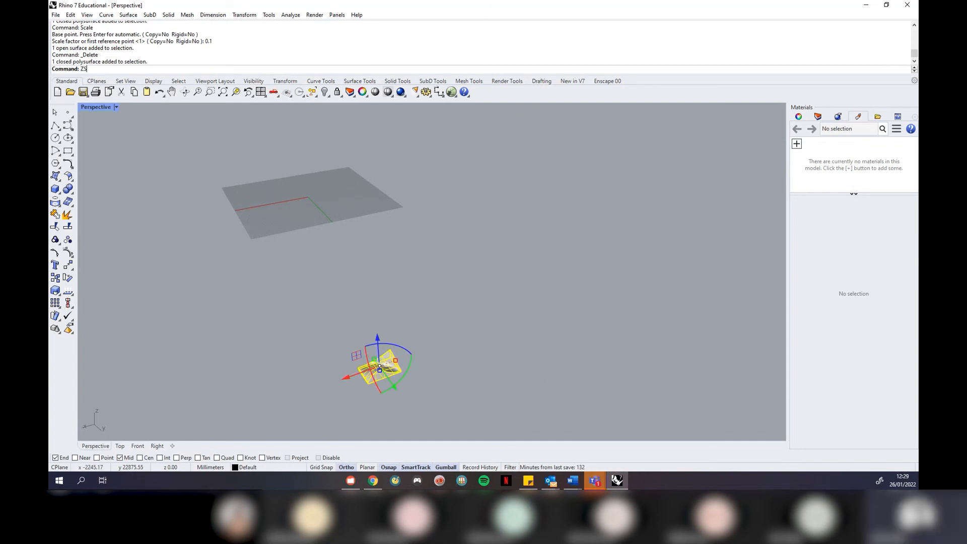
pyautogui.press('Return')
pyautogui.press('Escape')
pyautogui.moveTo(540, 367); pyautogui.dragTo(504, 302, button='right')
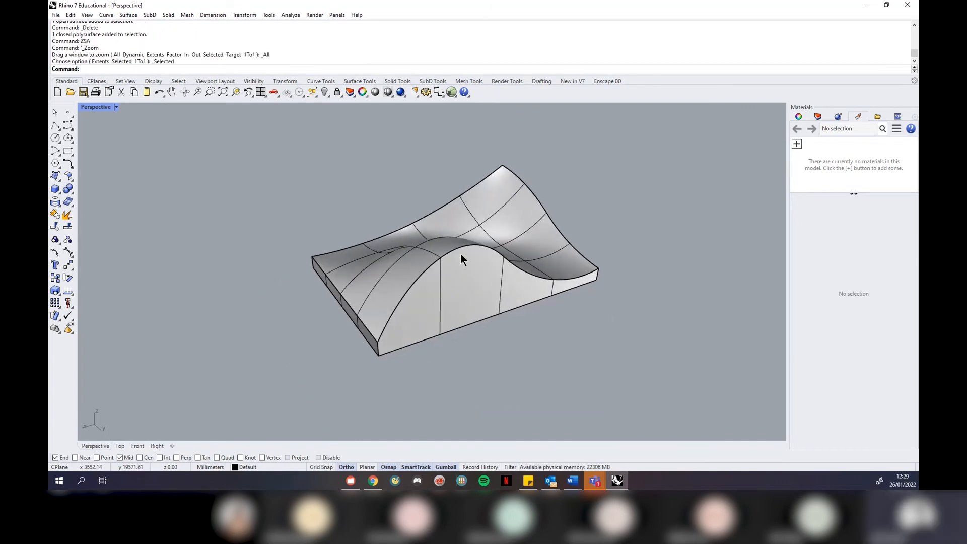
pyautogui.click(291, 15)
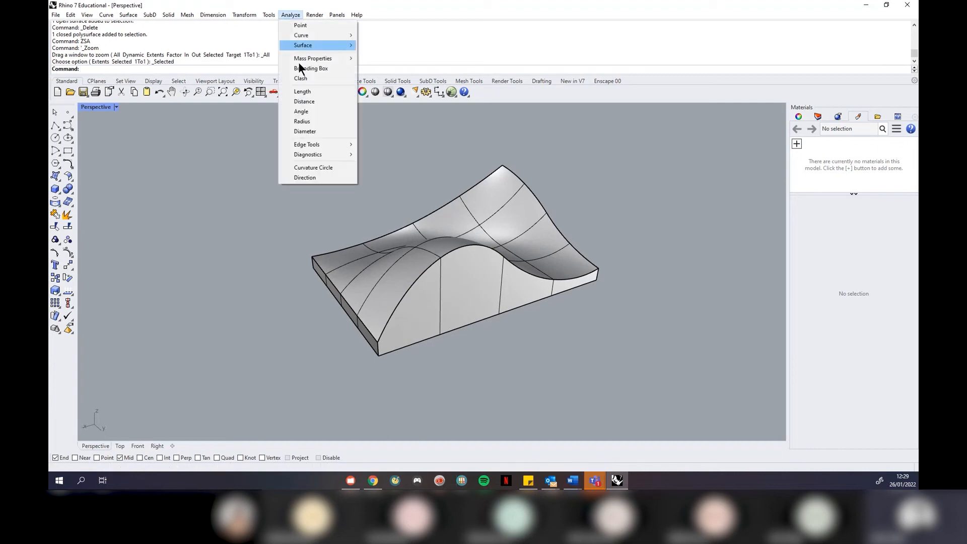
pyautogui.click(319, 103)
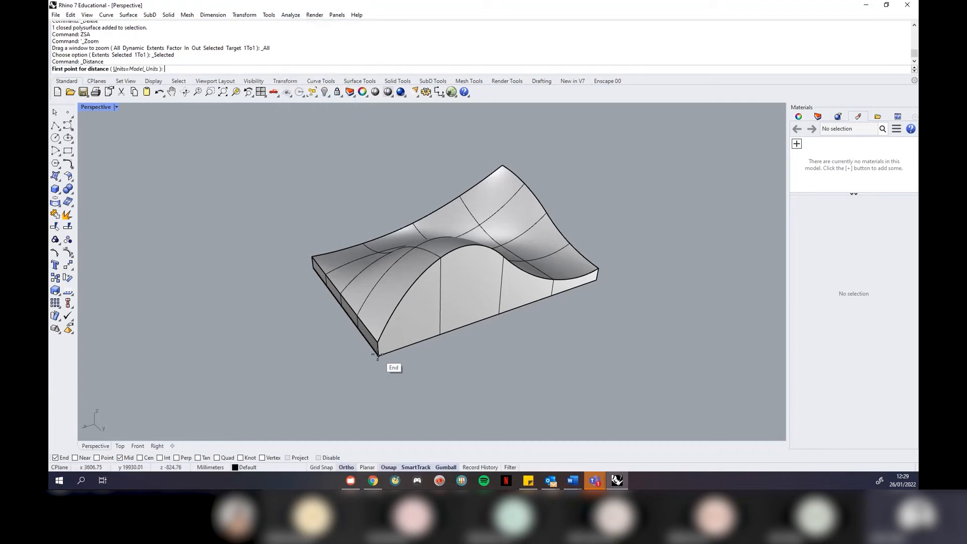
pyautogui.click(380, 357)
pyautogui.click(597, 281)
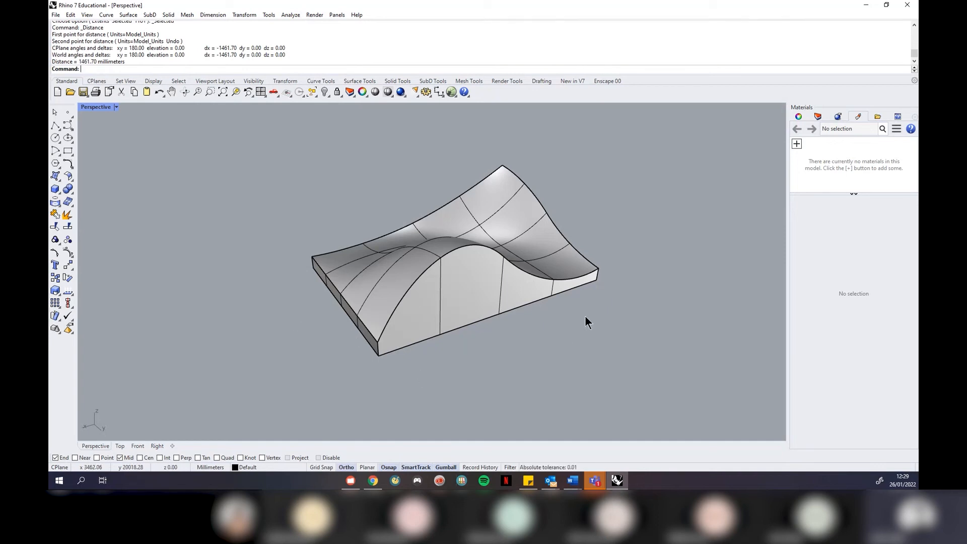
pyautogui.moveTo(585, 313); pyautogui.dragTo(560, 287, button='right')
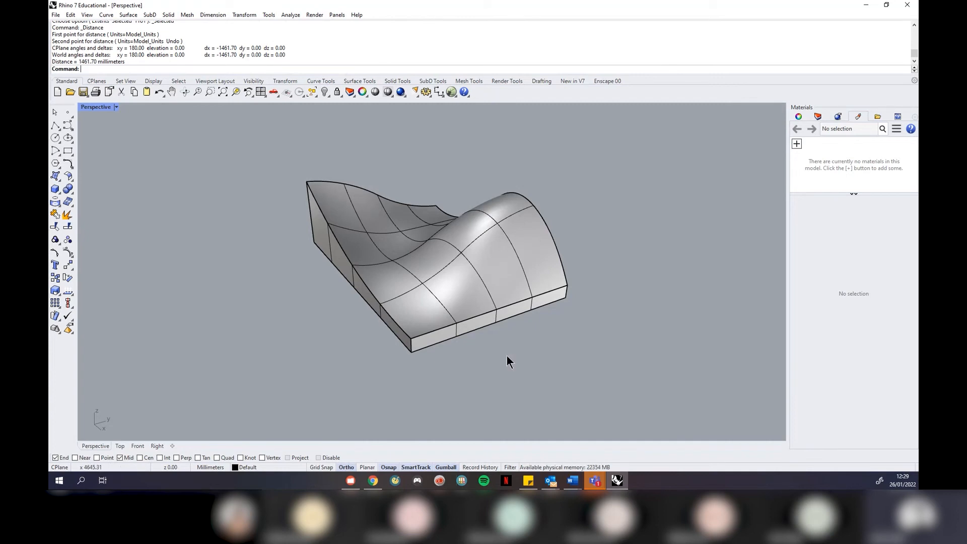
pyautogui.moveTo(346, 286); pyautogui.dragTo(394, 276, button='right')
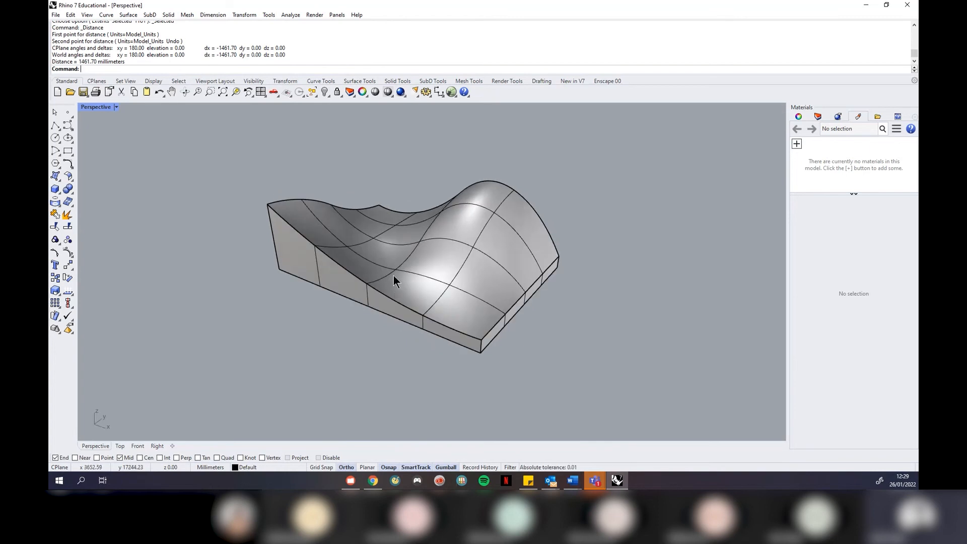
# Switch the viewports to the four-view layout
pyautogui.click(394, 276)
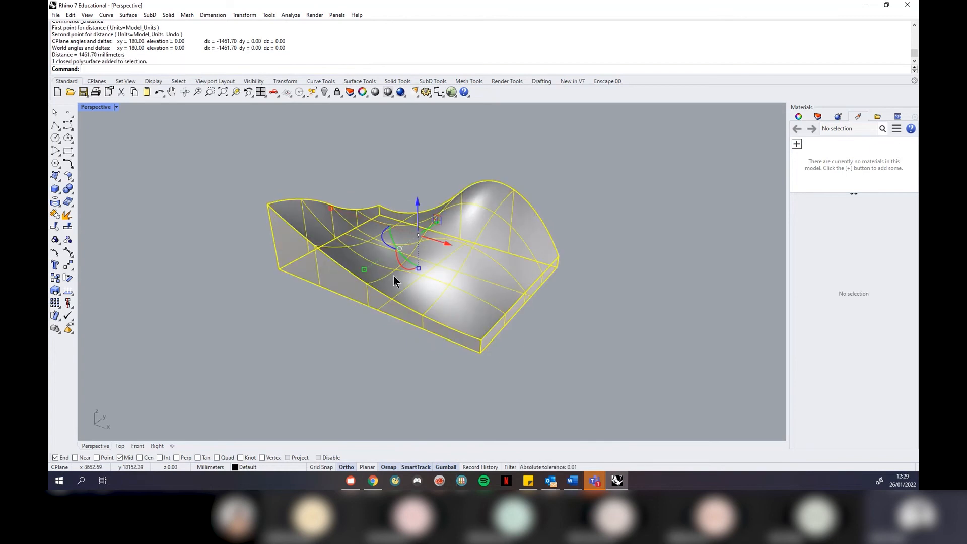
pyautogui.click(118, 108)
pyautogui.click(120, 116)
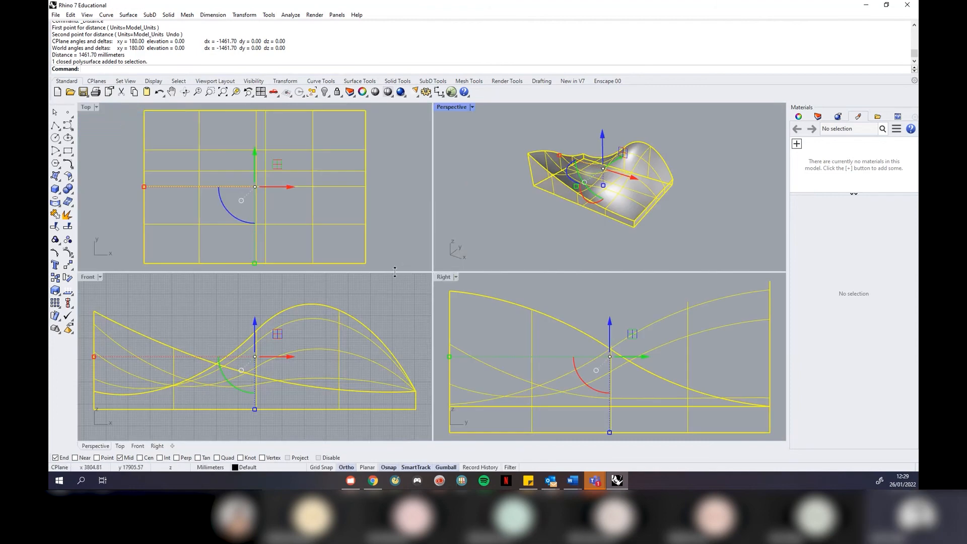
pyautogui.click(401, 294)
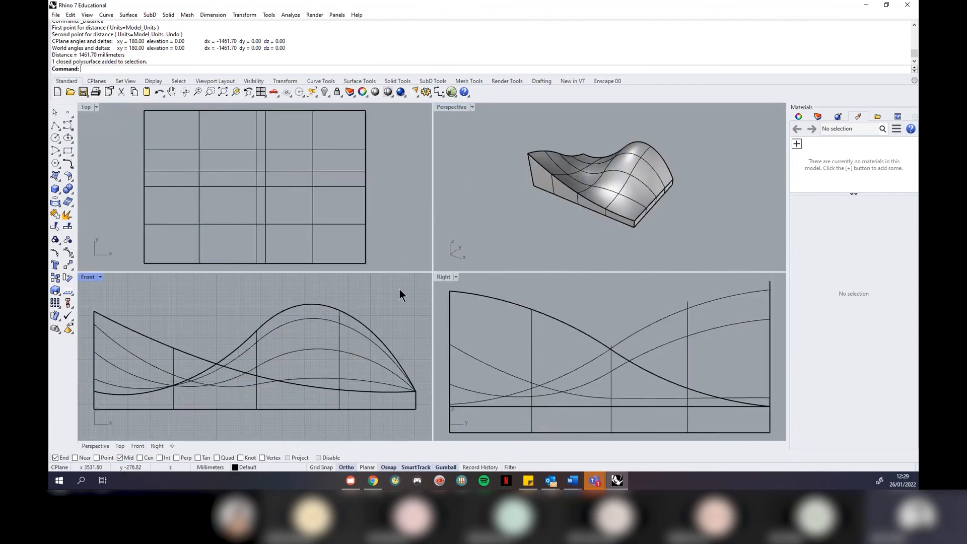
# Contour the saddle solid vertically from its bottom corner at 50 spacing
pyautogui.click(343, 382)
pyautogui.write('Contour')
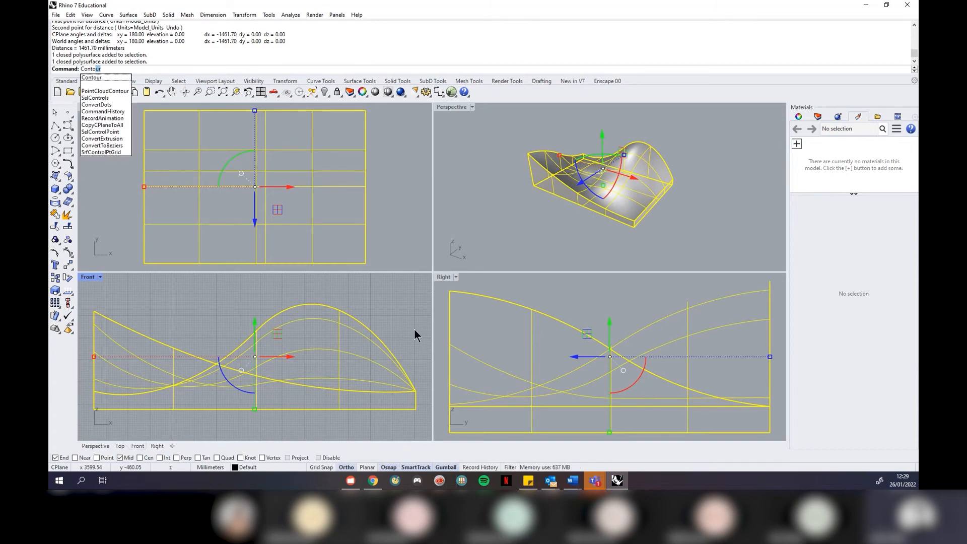
pyautogui.press('Return')
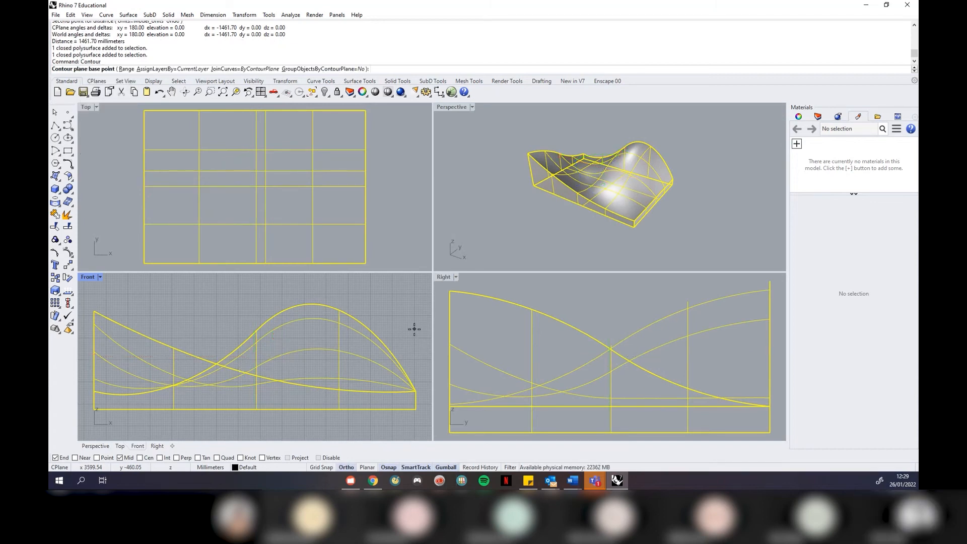
pyautogui.scroll(-1, 222, 302)
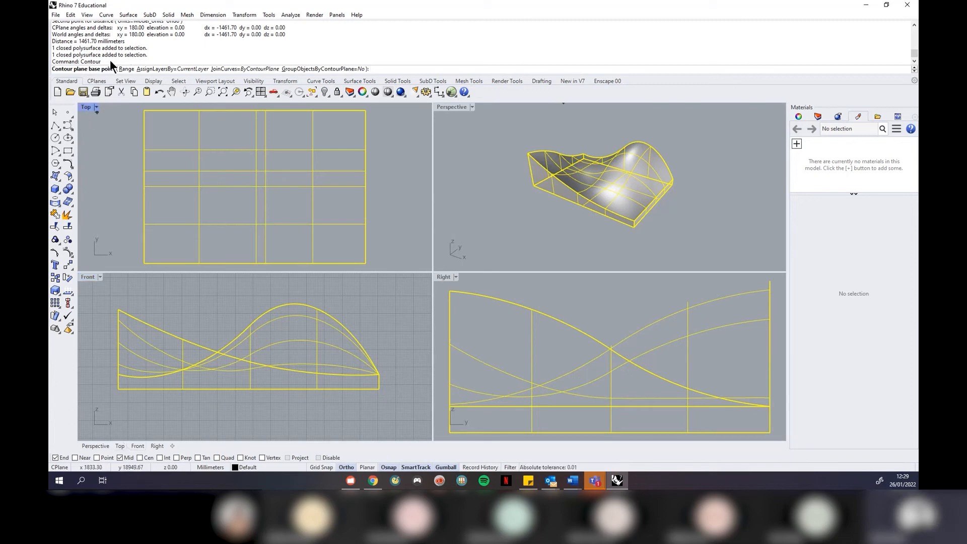
pyautogui.click(380, 389)
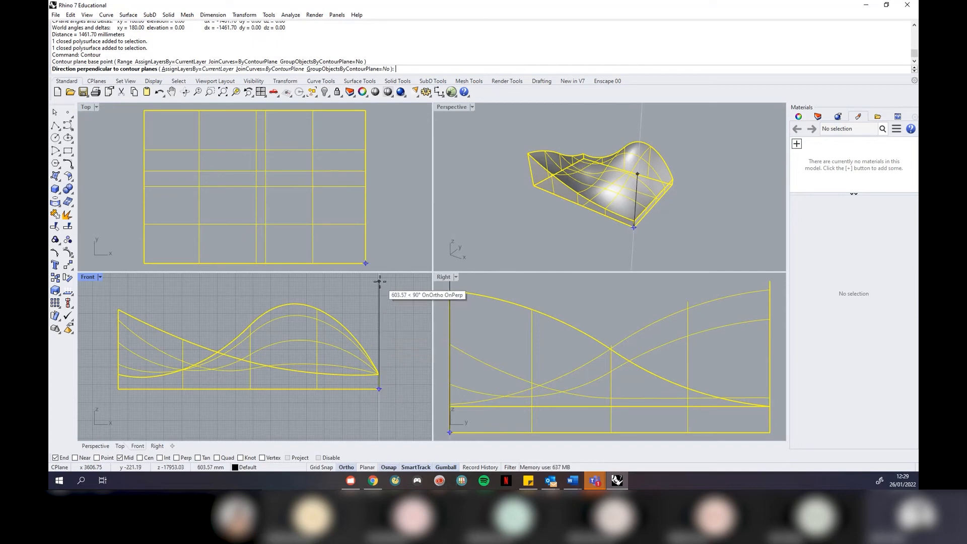
pyautogui.click(379, 282)
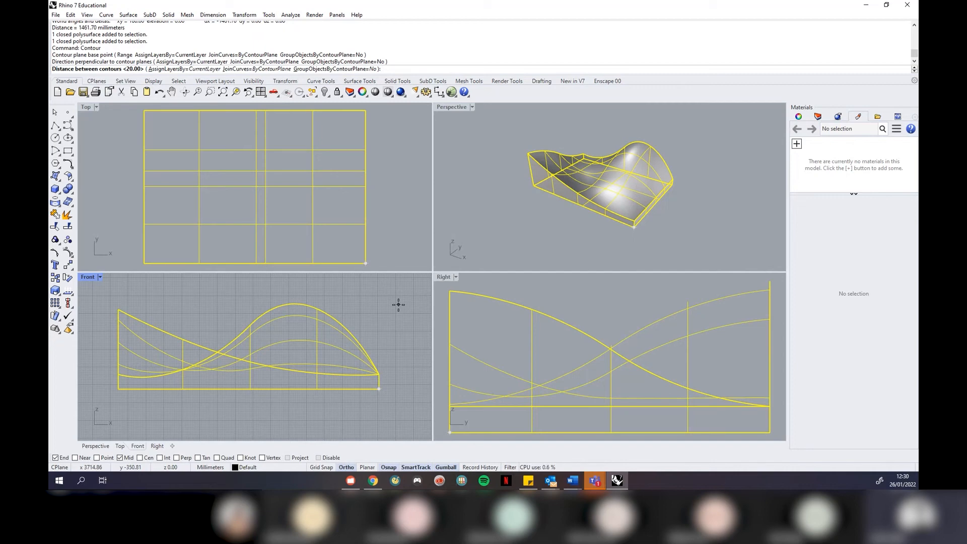
pyautogui.write('50')
pyautogui.press('Return')
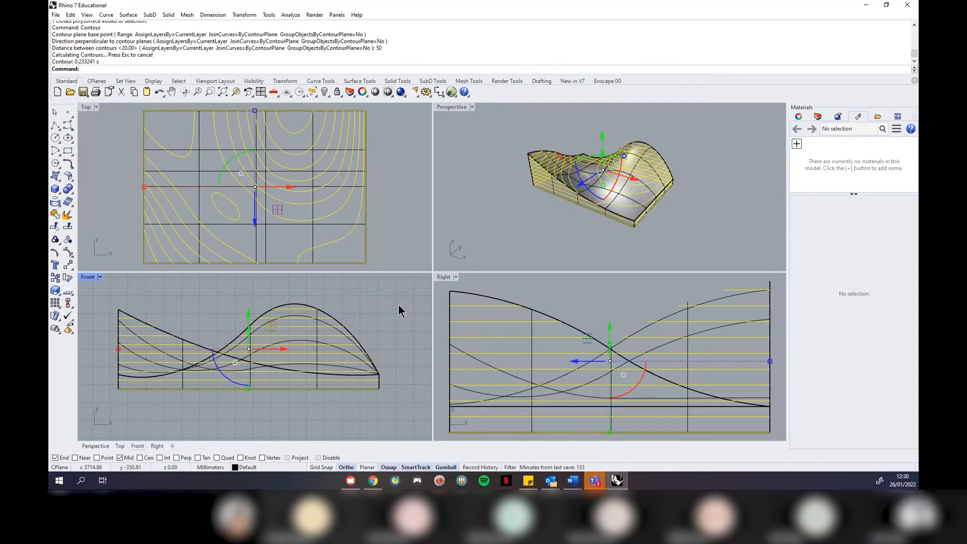
# Move the 50-spaced contour curves off beside the solid
pyautogui.moveTo(643, 240); pyautogui.dragTo(652, 146, button='right')
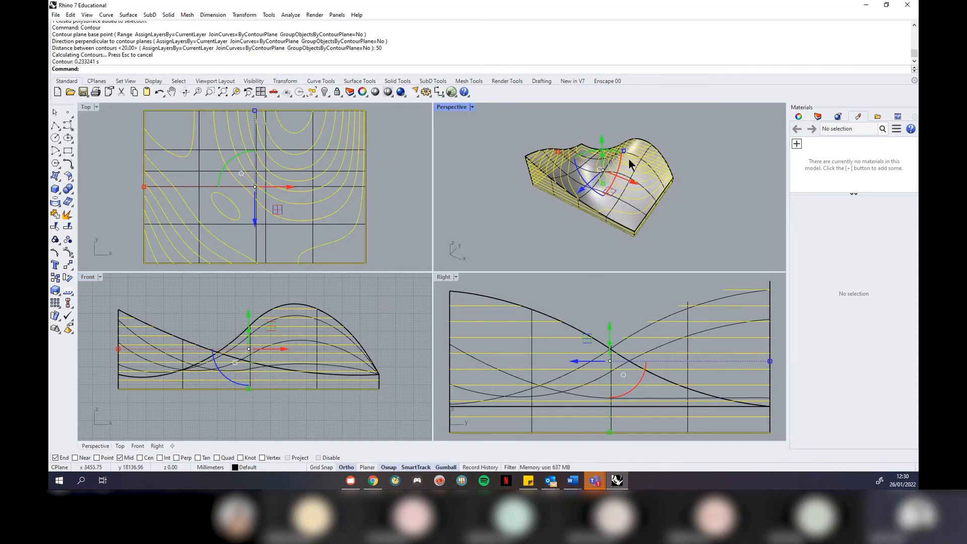
pyautogui.scroll(-4, 601, 216)
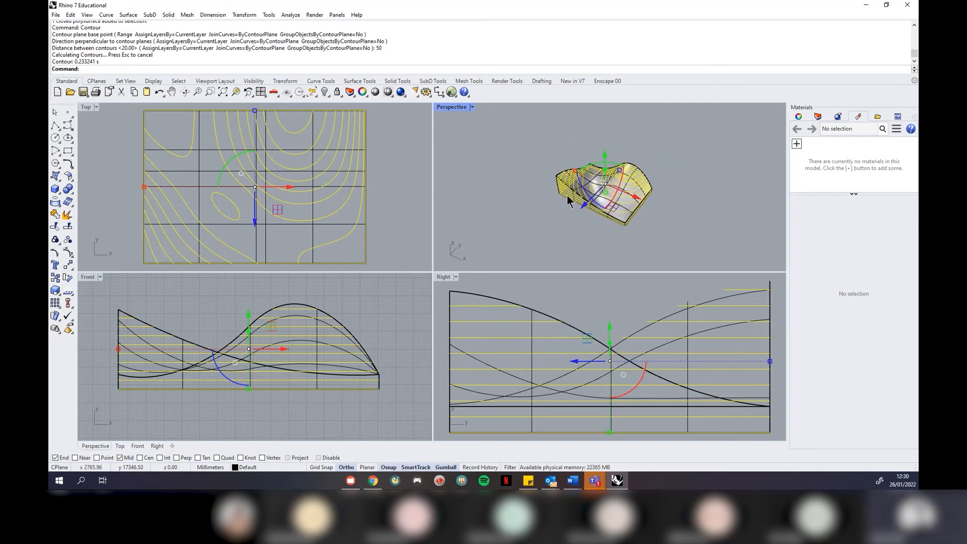
pyautogui.scroll(-2, 510, 144)
pyautogui.moveTo(615, 187); pyautogui.dragTo(735, 226)
pyautogui.click(683, 155)
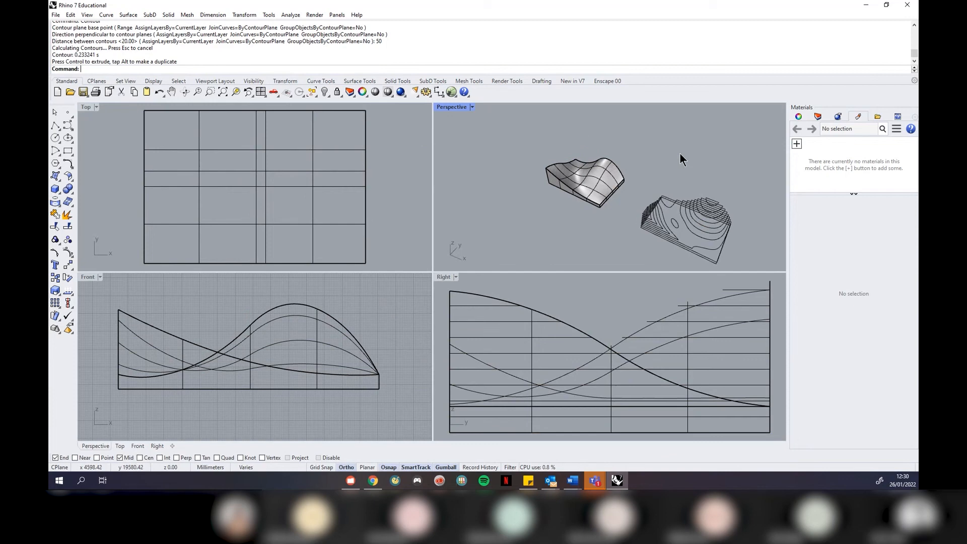
# Contour the solid again at 10 spacing and move the dense curves right of the 50 set
pyautogui.click(595, 192)
pyautogui.press('Return')
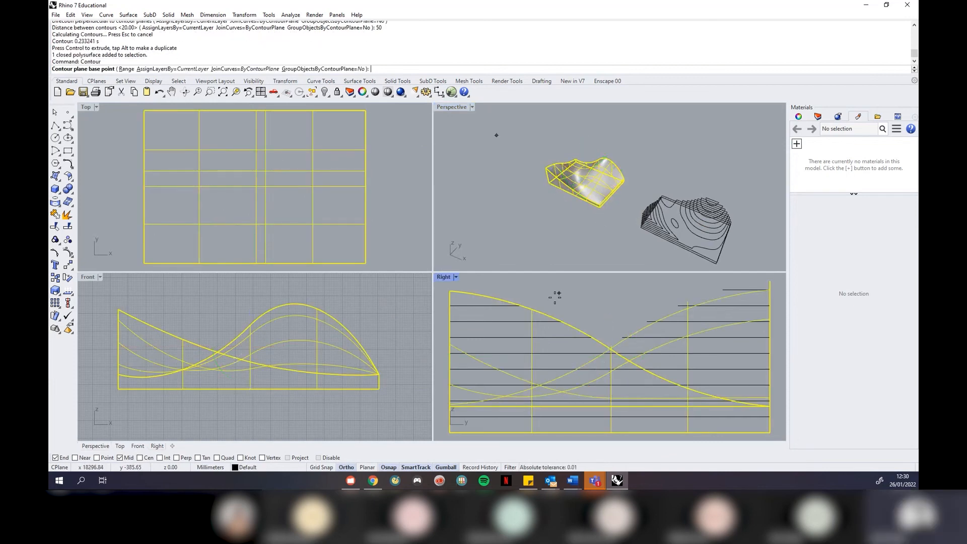
pyautogui.click(379, 389)
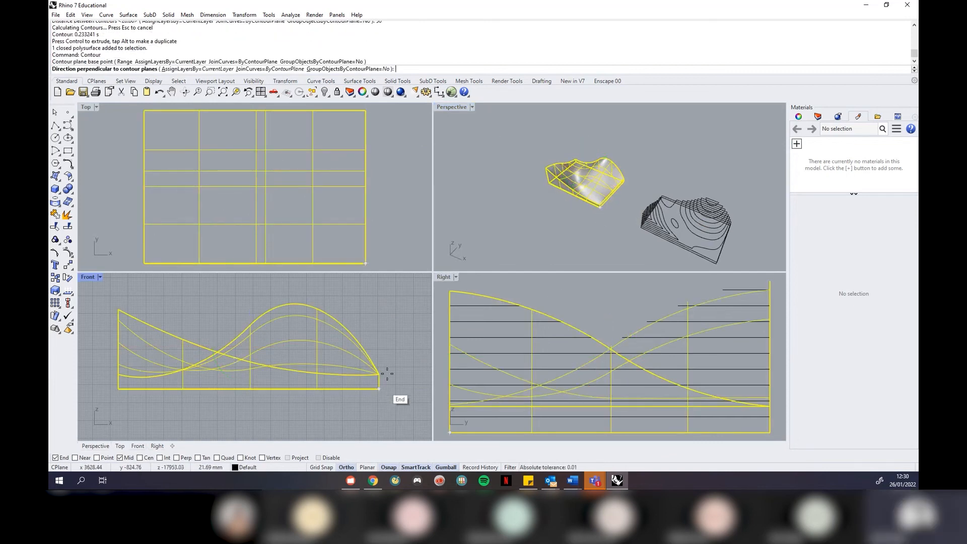
pyautogui.click(379, 291)
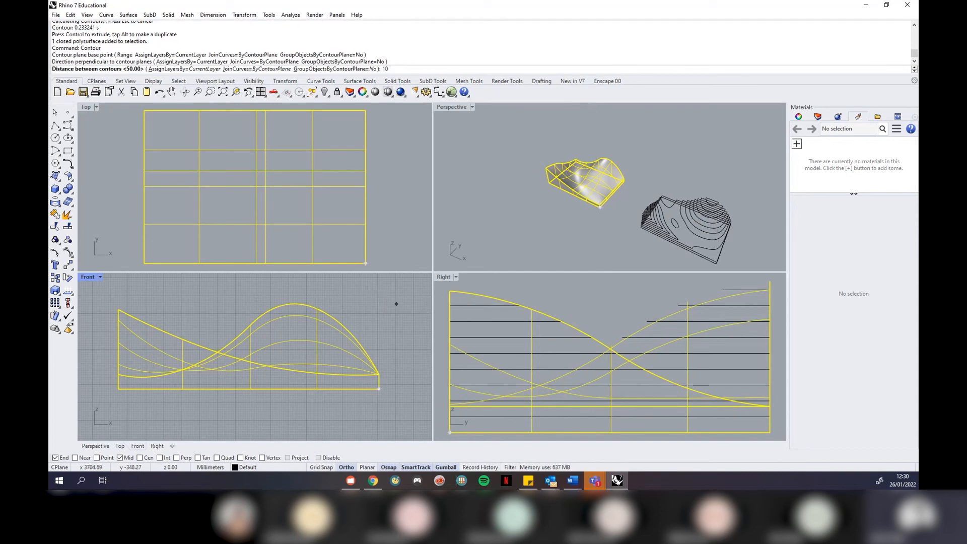
pyautogui.write('10')
pyautogui.press('Return')
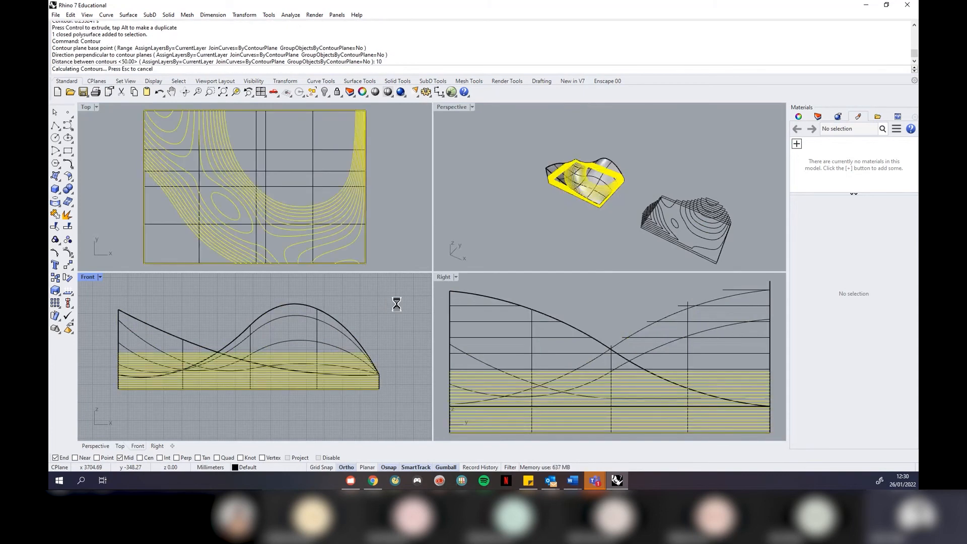
pyautogui.scroll(-5, 233, 171)
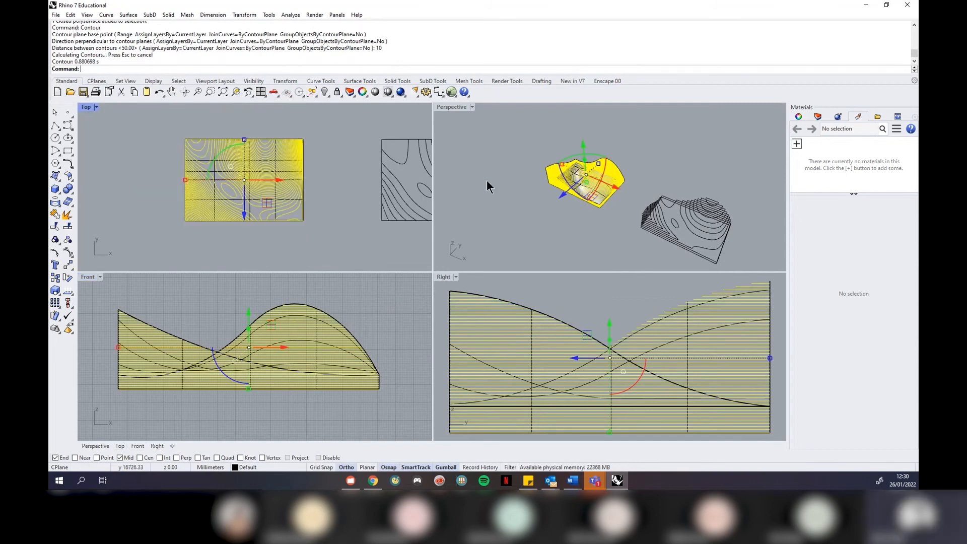
pyautogui.scroll(-2, 506, 142)
pyautogui.moveTo(602, 182); pyautogui.dragTo(760, 232)
pyautogui.press('Escape')
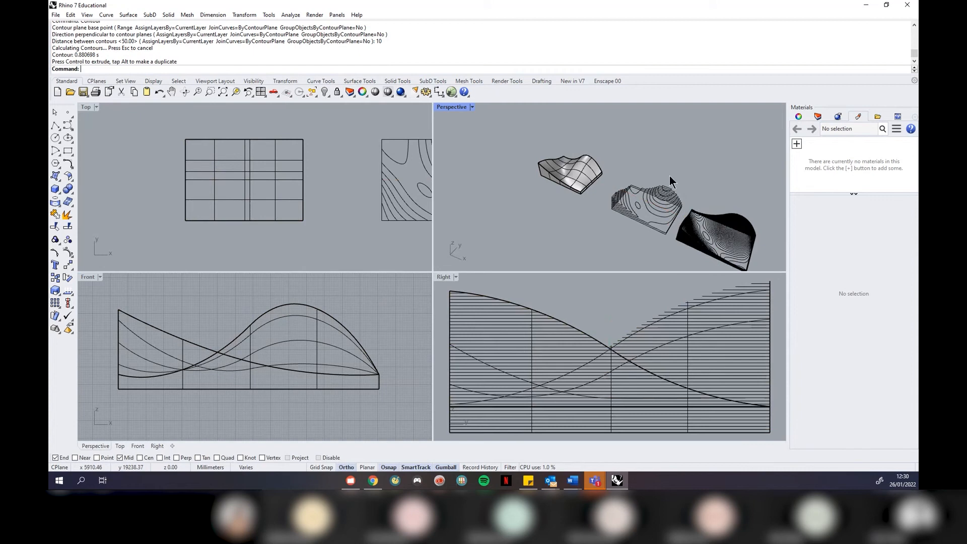
# Maximize the Perspective viewport and orbit around the contour models
pyautogui.click(472, 107)
pyautogui.click(469, 117)
pyautogui.keyDown('shift'); pyautogui.moveTo(645, 410); pyautogui.dragTo(527, 304, button='right'); pyautogui.keyUp('shift')
pyautogui.scroll(-3, 498, 338)
pyautogui.scroll(4, 580, 283)
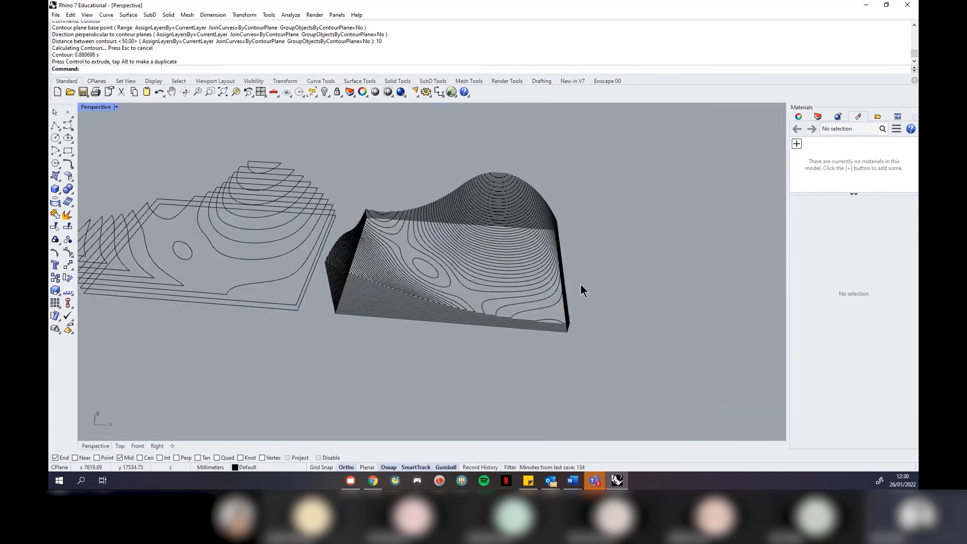
pyautogui.scroll(3, 249, 149)
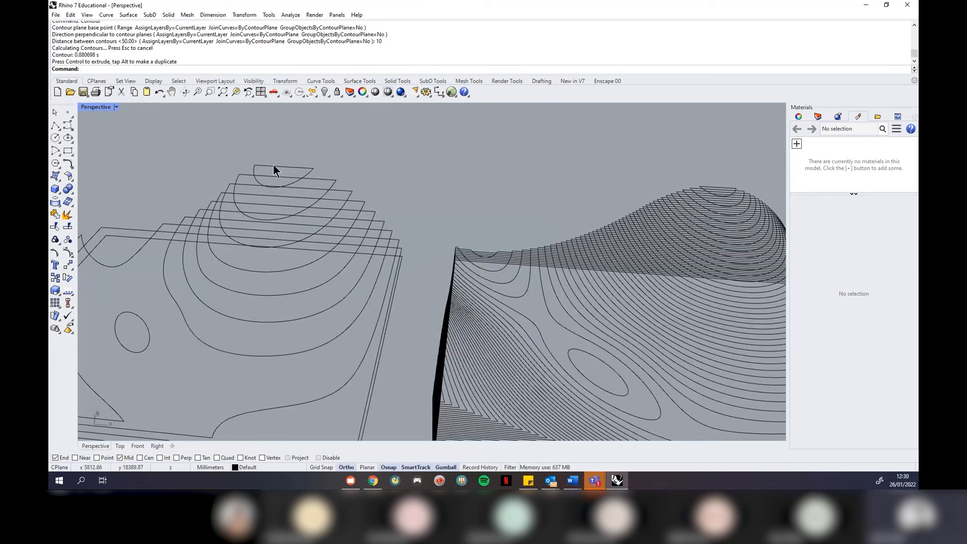
# Window-select the 50-spacing contour curves
pyautogui.click(273, 164)
pyautogui.click(339, 138)
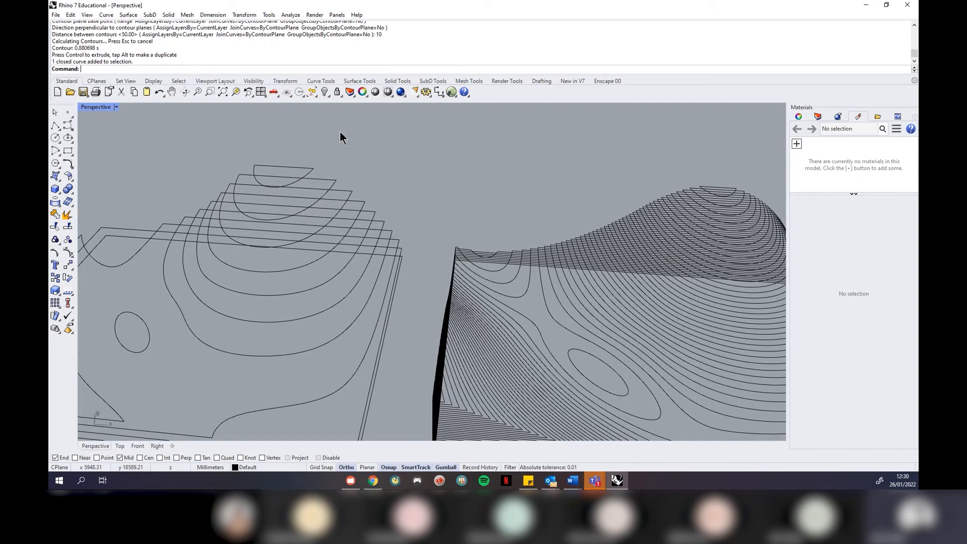
pyautogui.scroll(-4, 386, 188)
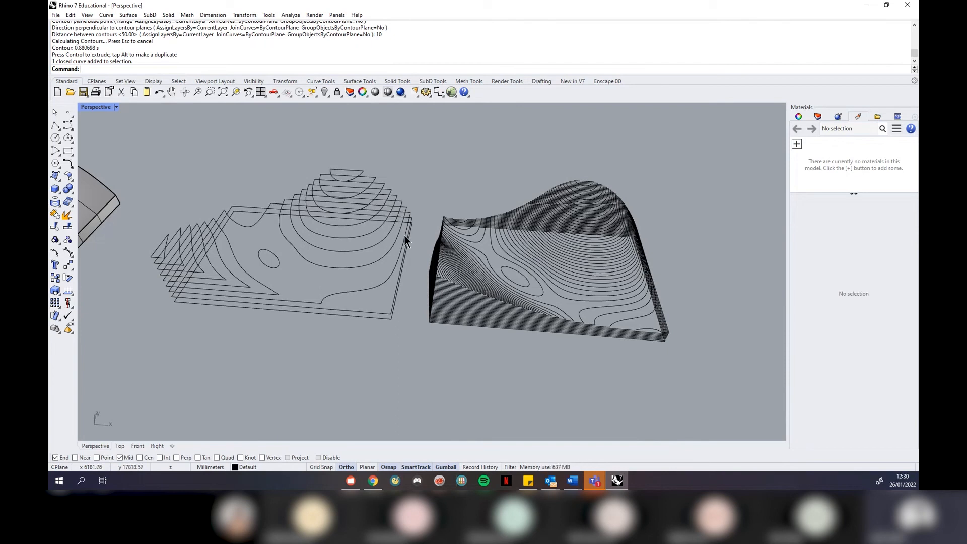
pyautogui.moveTo(357, 306); pyautogui.dragTo(473, 311, button='right')
pyautogui.moveTo(465, 313); pyautogui.dragTo(178, 132)
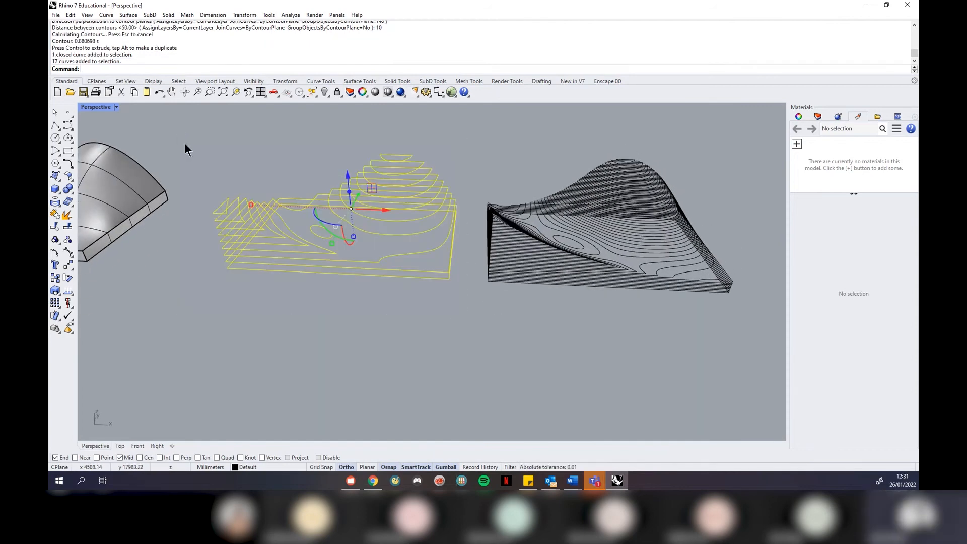
# Extrude the 17 coarse contour curves 50 mm into solid terraced slabs
pyautogui.click(168, 14)
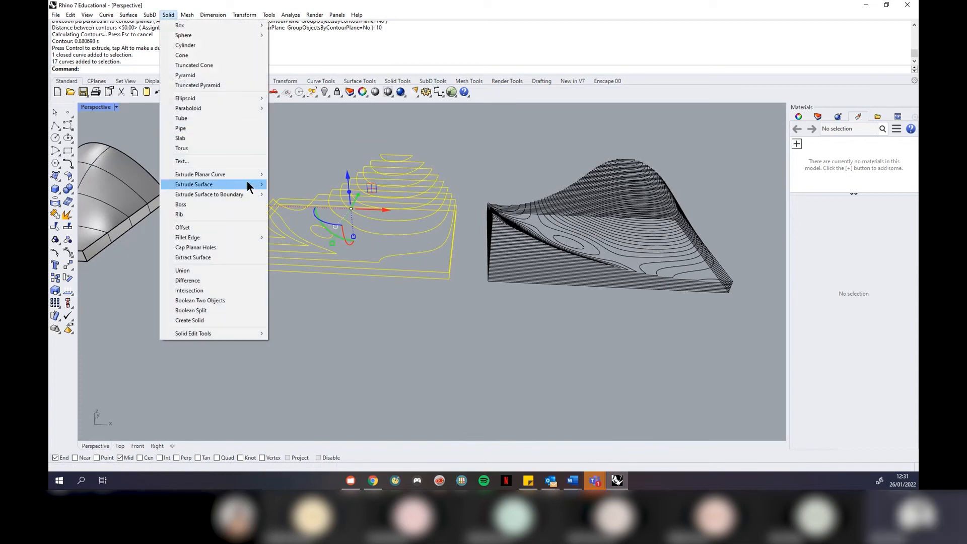
pyautogui.moveTo(238, 174)
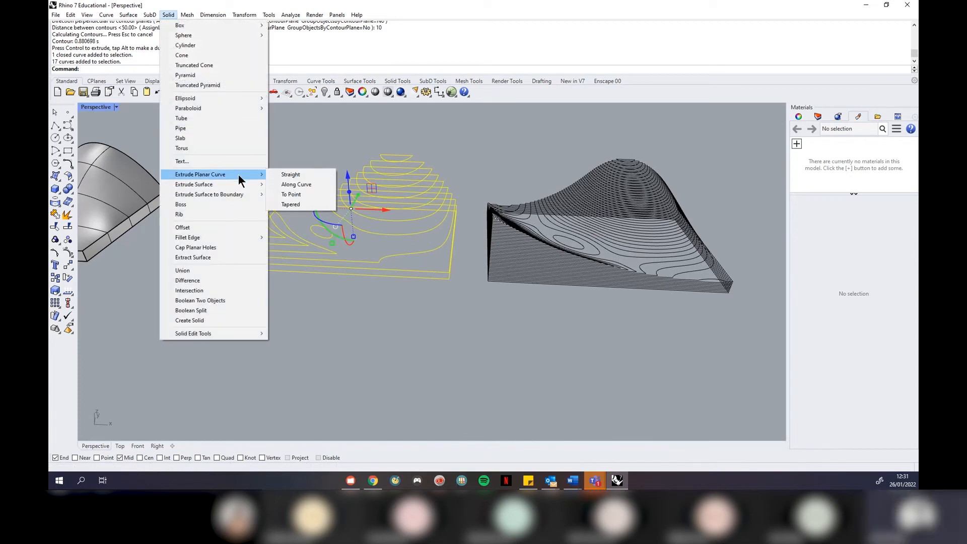
pyautogui.click(290, 176)
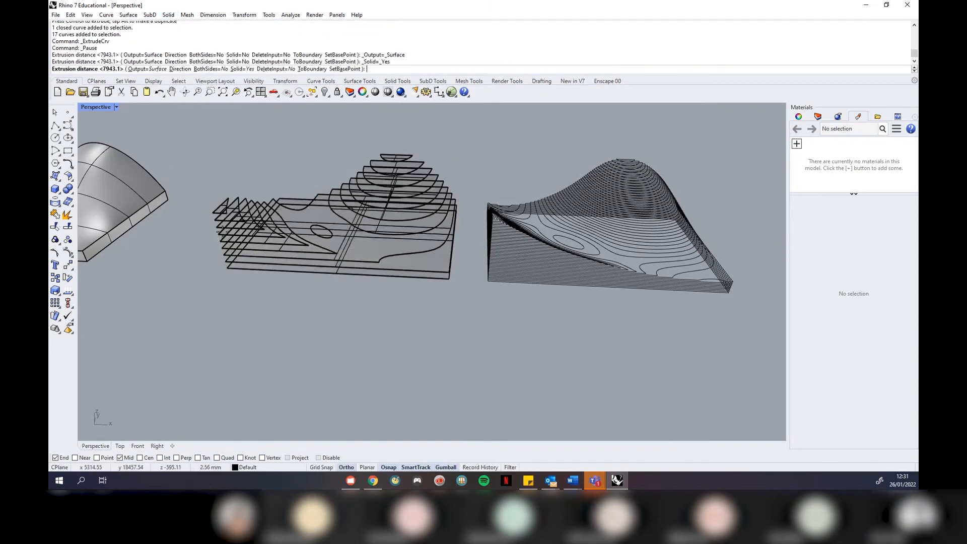
pyautogui.scroll(5, 225, 264)
pyautogui.scroll(-5, 225, 265)
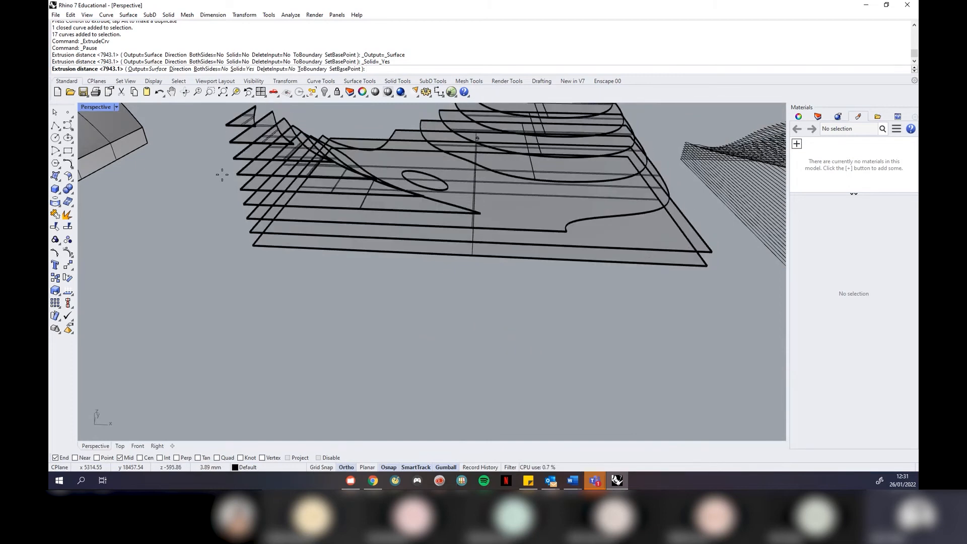
pyautogui.write('50')
pyautogui.press('Return')
pyautogui.scroll(-3, 261, 301)
pyautogui.moveTo(342, 276); pyautogui.dragTo(419, 289, button='right')
pyautogui.scroll(-5, 418, 289)
pyautogui.scroll(4, 311, 218)
pyautogui.moveTo(312, 218); pyautogui.dragTo(189, 162, button='right')
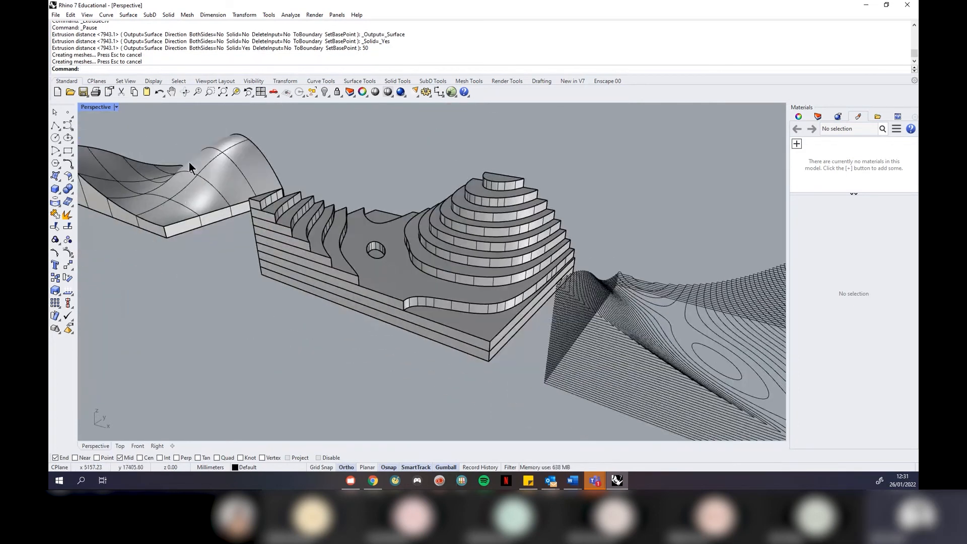
# Extrude the 82 dense contour curves 10 mm into thin solid fins
pyautogui.scroll(-5, 163, 231)
pyautogui.moveTo(280, 278); pyautogui.dragTo(680, 358, button='right')
pyautogui.moveTo(715, 357); pyautogui.dragTo(457, 177)
pyautogui.press('Return')
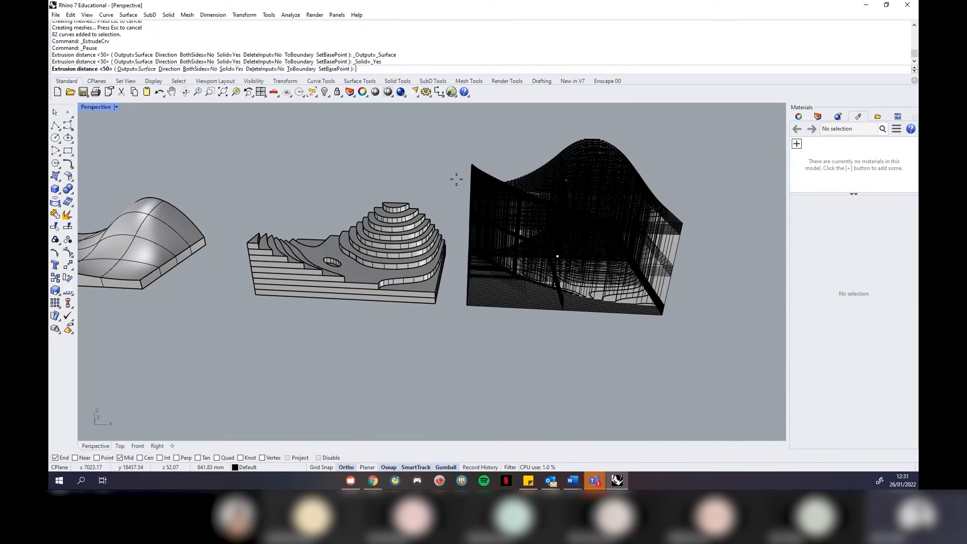
pyautogui.write('10')
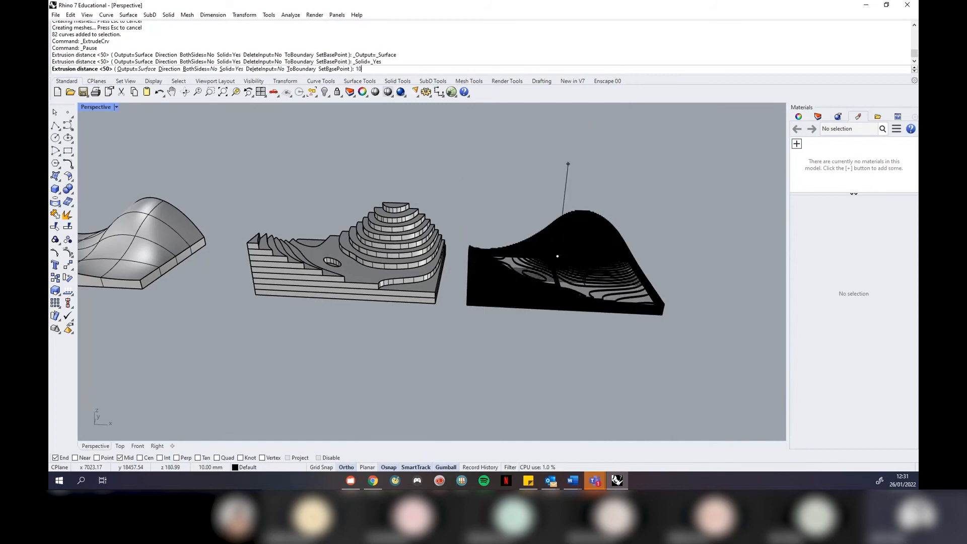
pyautogui.press('Return')
pyautogui.press('Escape')
pyautogui.moveTo(625, 260); pyautogui.dragTo(489, 370, button='right')
pyautogui.scroll(5, 548, 333)
pyautogui.scroll(-2, 548, 333)
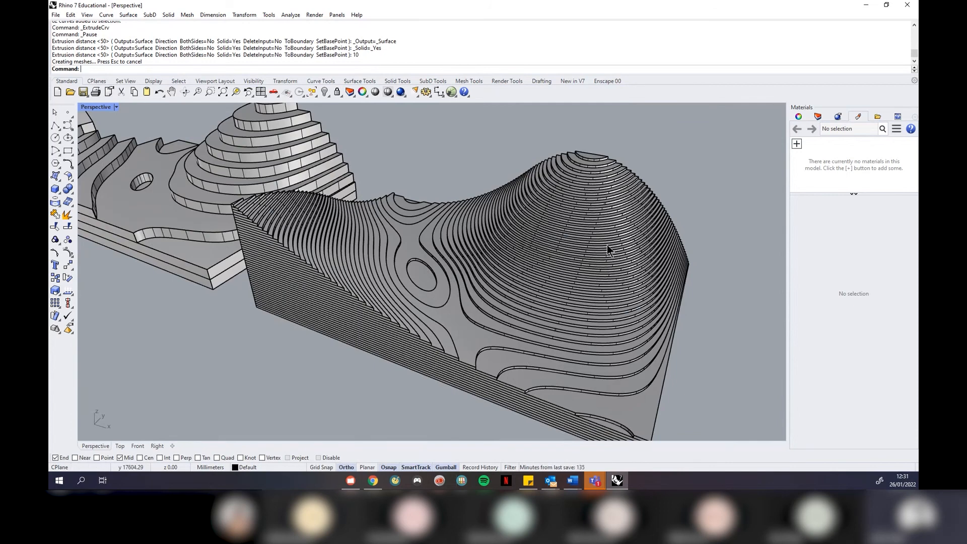
pyautogui.scroll(-3, 607, 245)
pyautogui.scroll(2, 527, 227)
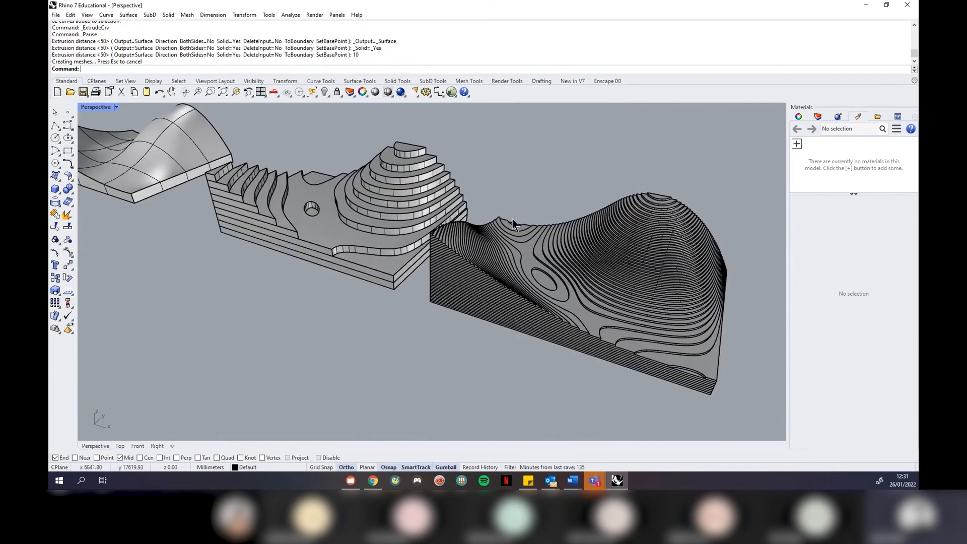
pyautogui.click(117, 108)
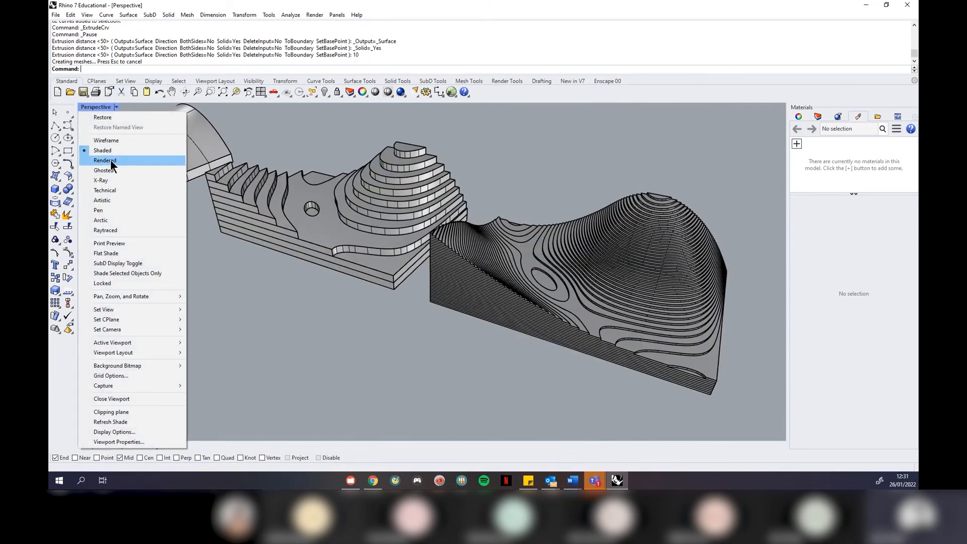
pyautogui.click(110, 159)
pyautogui.scroll(-2, 549, 335)
pyautogui.moveTo(528, 323); pyautogui.dragTo(451, 220, button='right')
pyautogui.scroll(3, 477, 237)
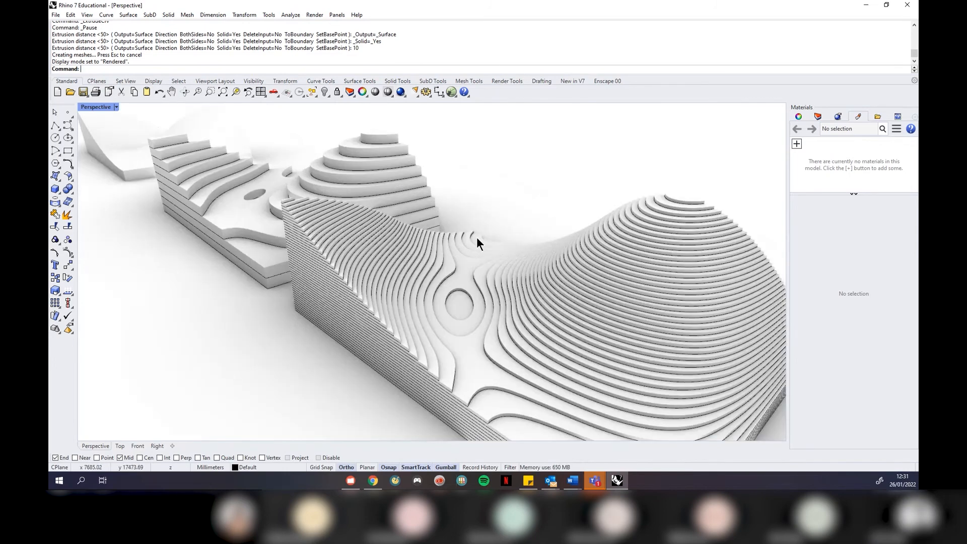
pyautogui.scroll(1, 475, 240)
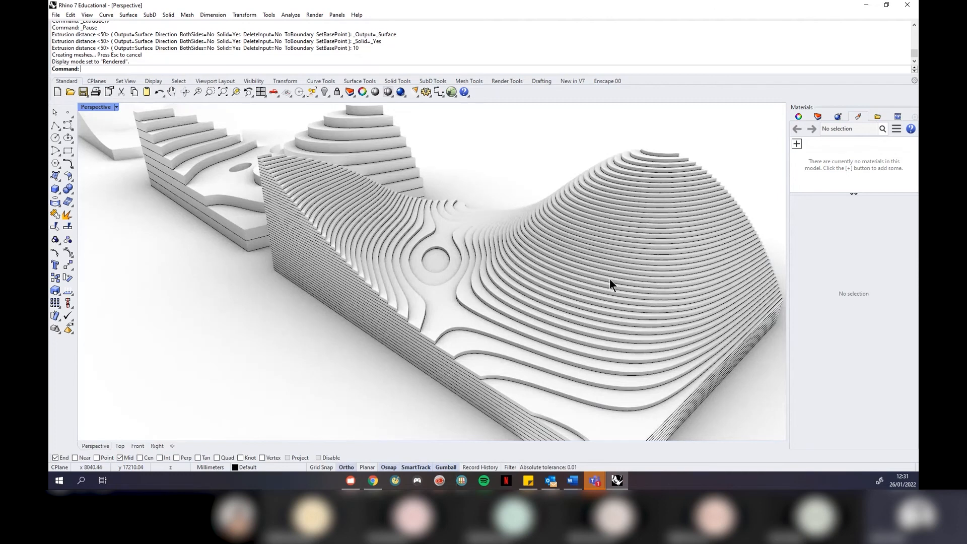
pyautogui.scroll(-5, 616, 267)
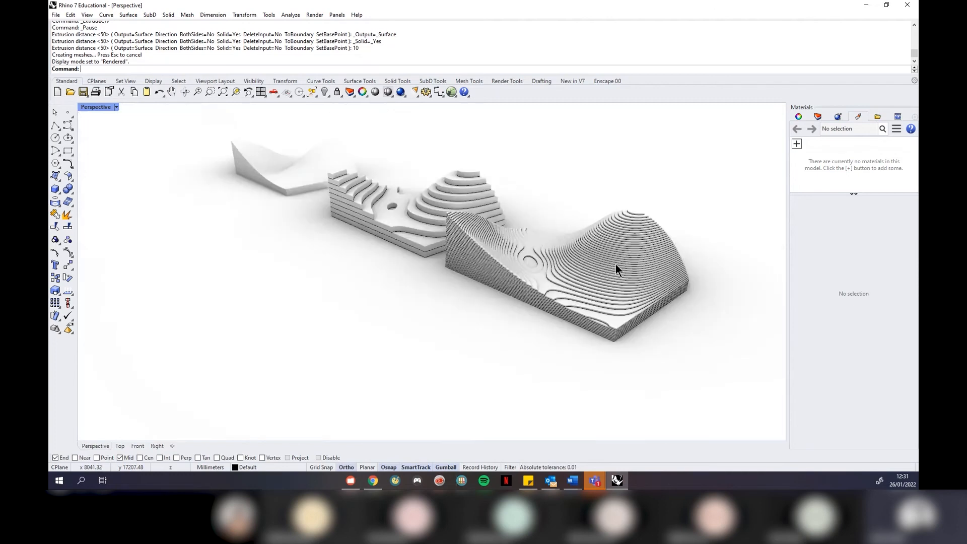
pyautogui.click(116, 106)
pyautogui.click(123, 149)
pyautogui.scroll(-2, 253, 209)
pyautogui.moveTo(252, 210); pyautogui.dragTo(398, 291, button='right')
pyautogui.scroll(4, 337, 270)
# Explode the left terrain solid and copy its top saddle surface to the lower-left
pyautogui.click(356, 292)
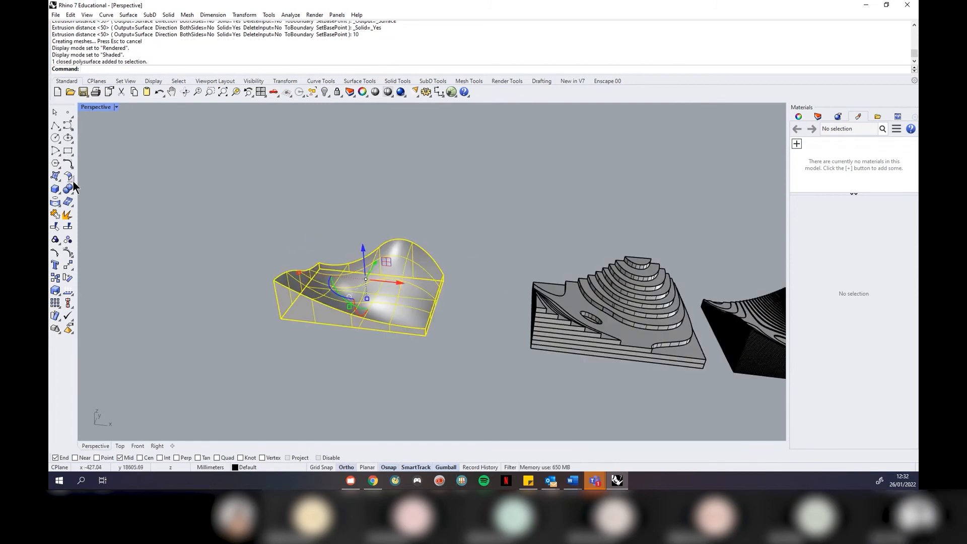
pyautogui.click(55, 213)
pyautogui.click(310, 265)
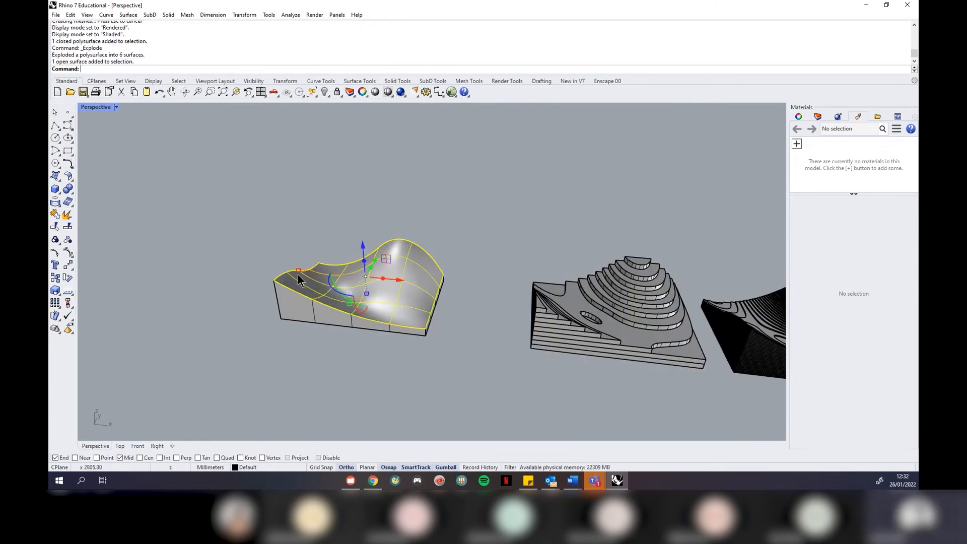
pyautogui.scroll(-2, 303, 248)
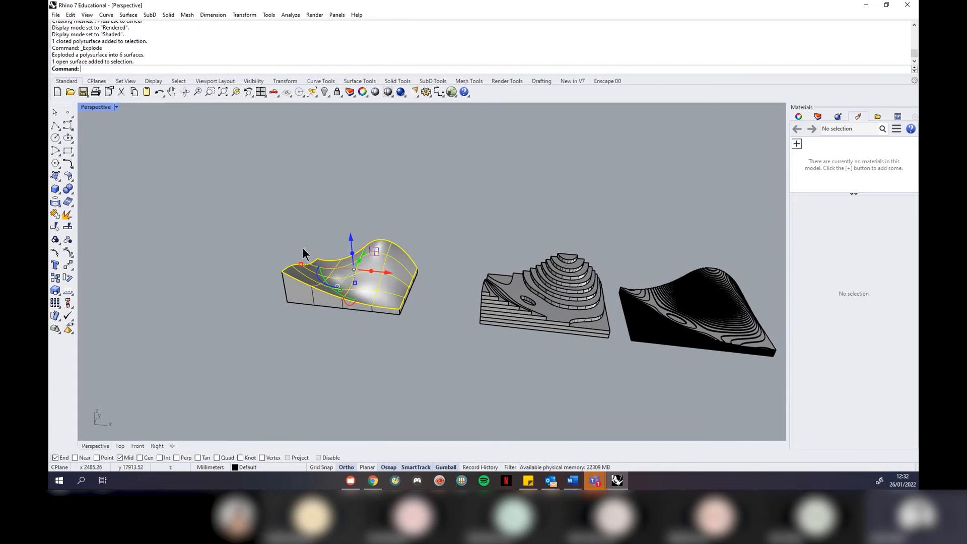
pyautogui.write('copy')
pyautogui.press('Return')
pyautogui.click(439, 226)
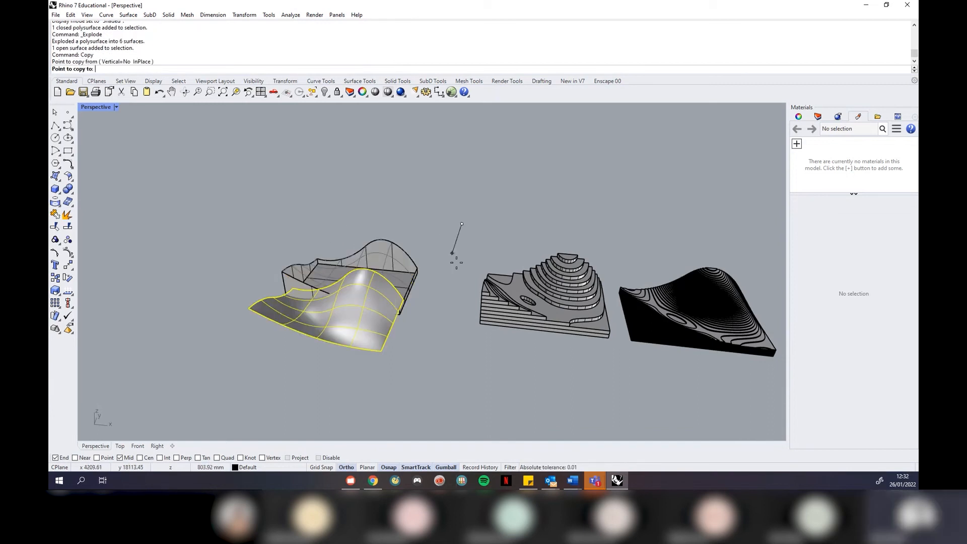
pyautogui.click(425, 323)
pyautogui.press('Escape')
# Inspect the copied saddle surface and return to the four-view layout
pyautogui.scroll(-5, 420, 238)
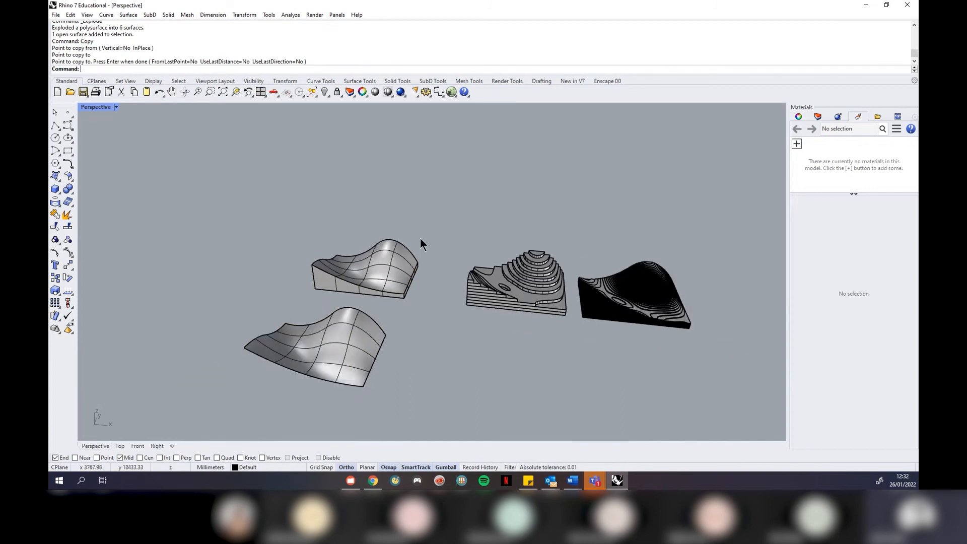
pyautogui.moveTo(324, 225); pyautogui.dragTo(413, 244, button='right')
pyautogui.scroll(-4, 413, 244)
pyautogui.scroll(8, 438, 283)
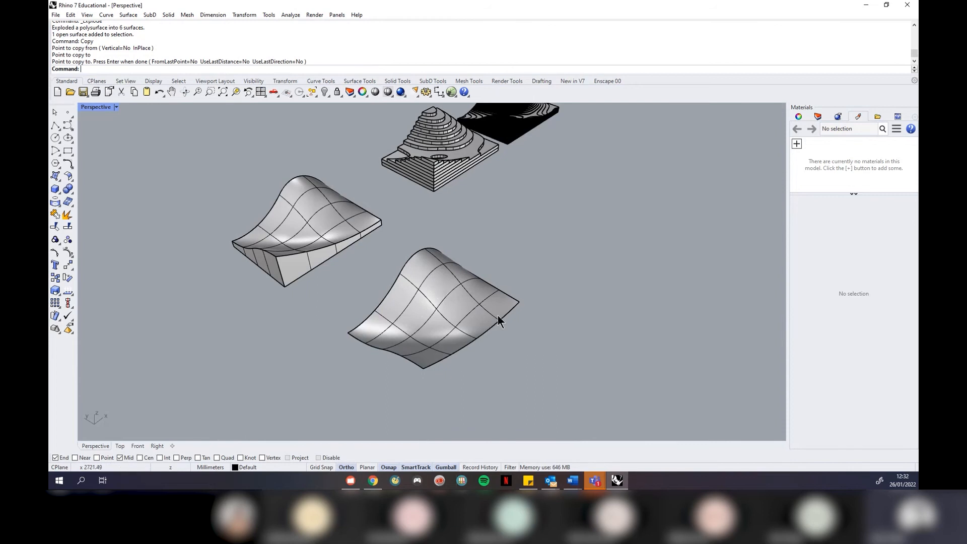
pyautogui.scroll(3, 476, 336)
pyautogui.click(446, 324)
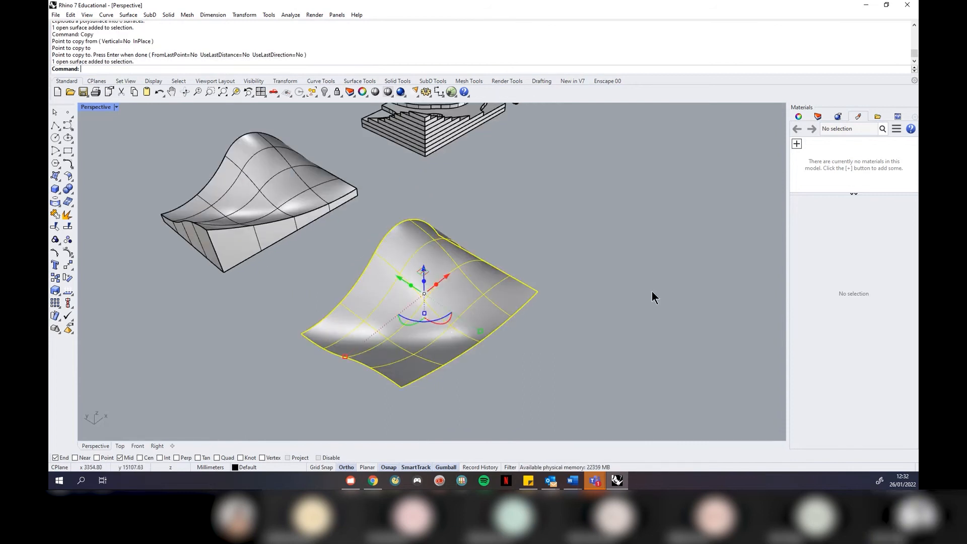
pyautogui.moveTo(652, 291); pyautogui.dragTo(613, 298, button='right')
pyautogui.click(116, 107)
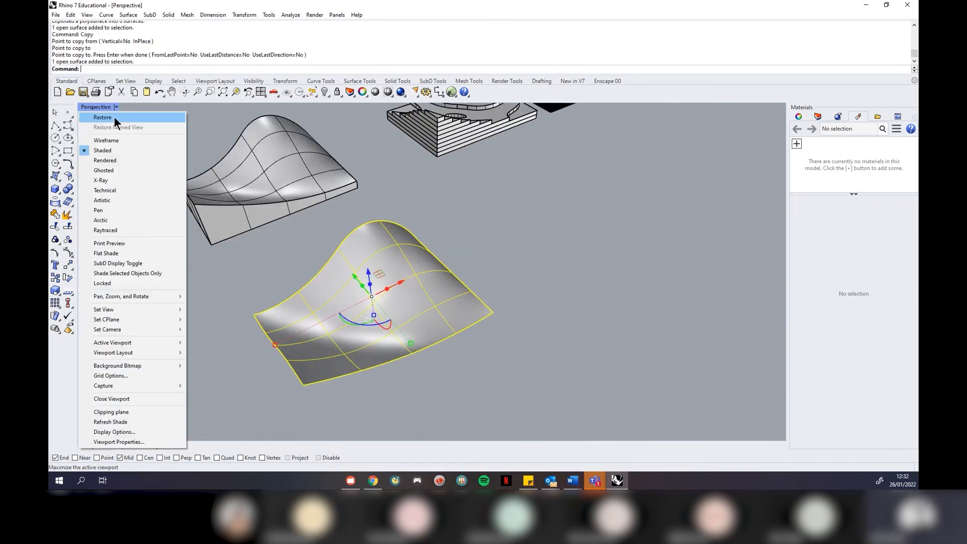
pyautogui.click(112, 118)
# Contour the copied saddle surface at 20 mm spacing along its top edge from the top-left corner
pyautogui.write('ZS')
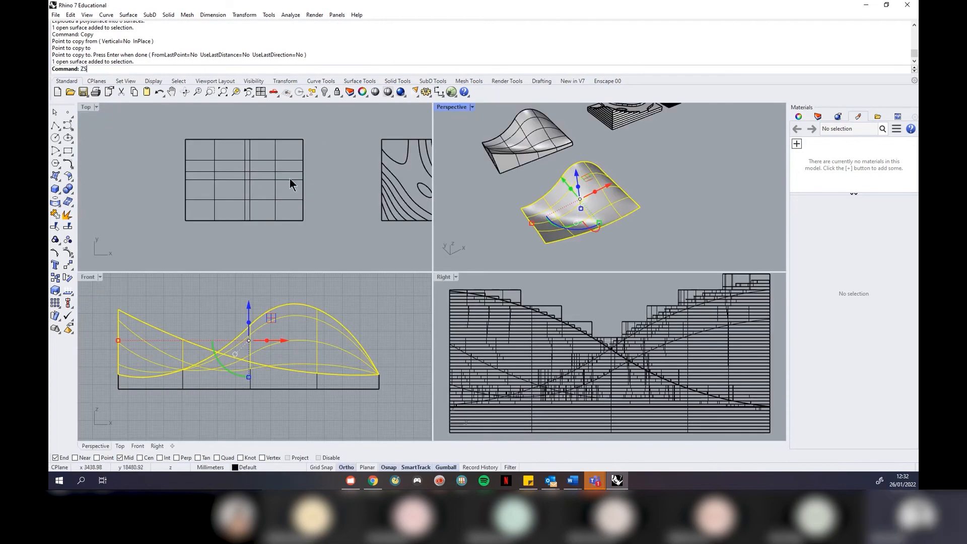
pyautogui.write('A')
pyautogui.press('Return')
pyautogui.press('Escape')
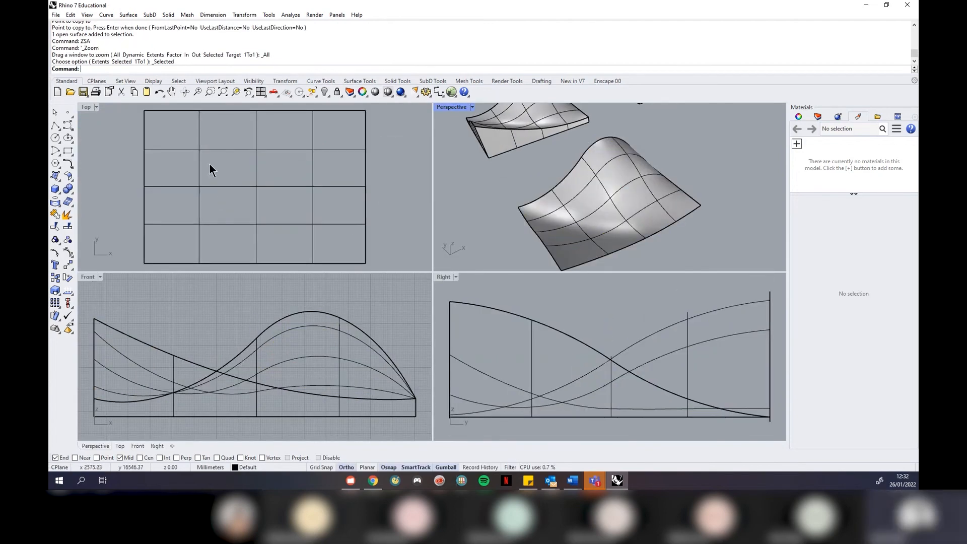
pyautogui.click(199, 170)
pyautogui.write('COntour')
pyautogui.press('Return')
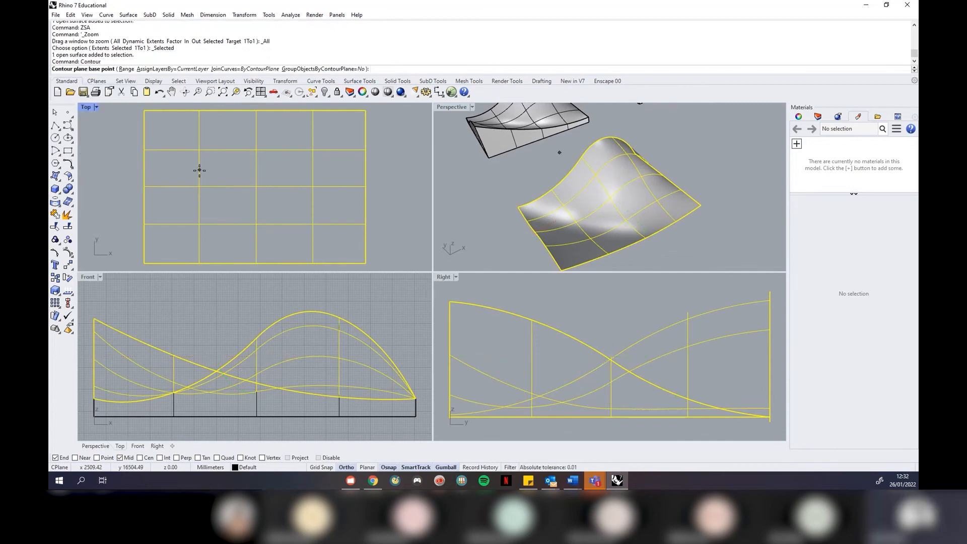
pyautogui.click(146, 112)
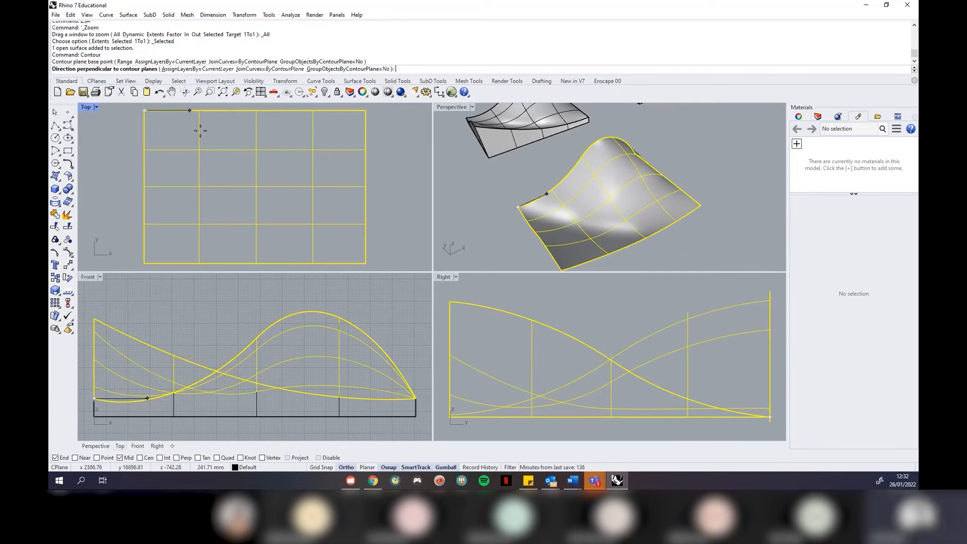
pyautogui.click(379, 126)
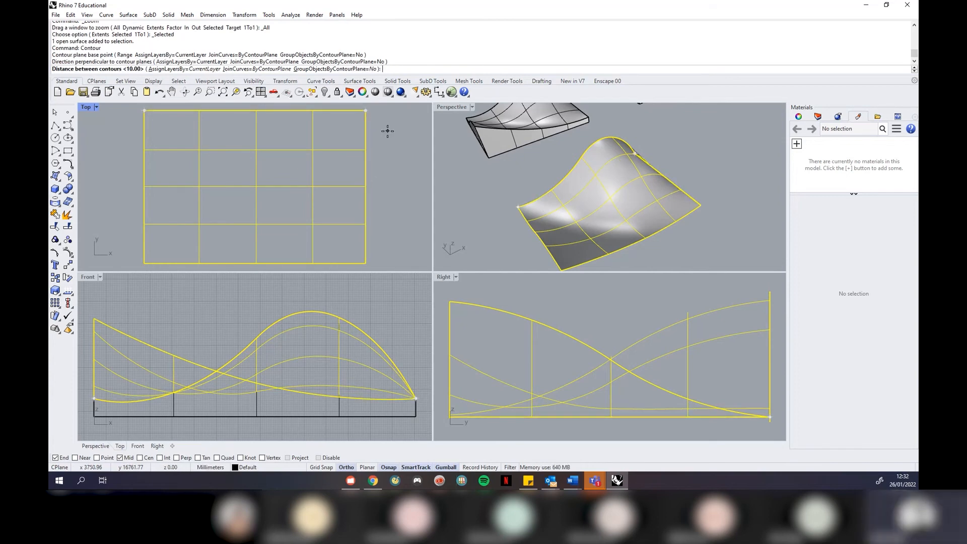
pyautogui.write('20')
pyautogui.press('Return')
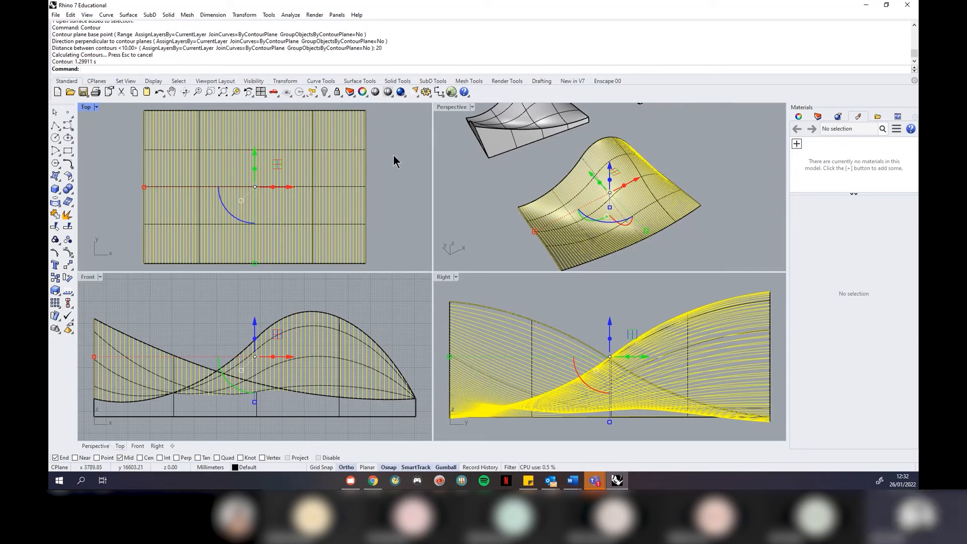
# Move the 74 contour curves onto Layer 03 and turn that layer off
pyautogui.click(817, 117)
pyautogui.click(828, 169)
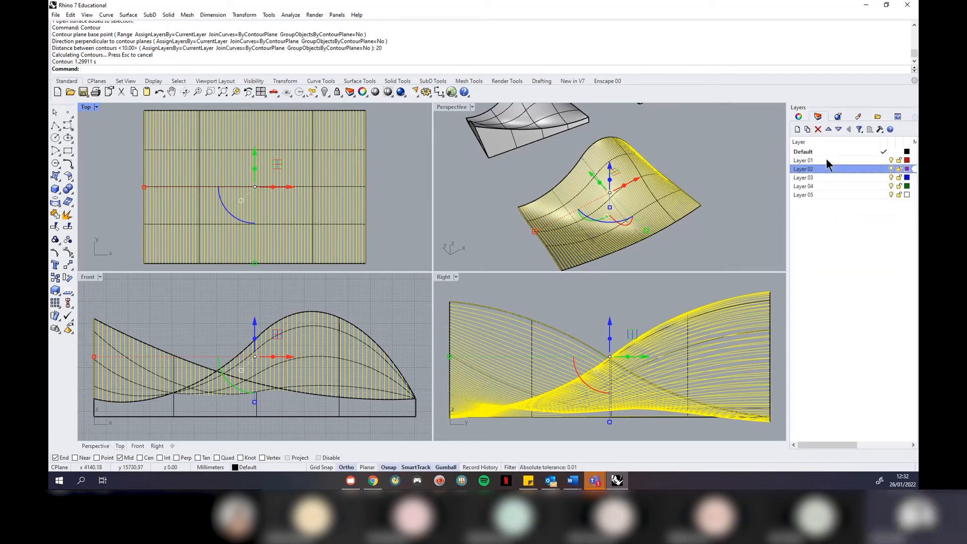
pyautogui.click(816, 178)
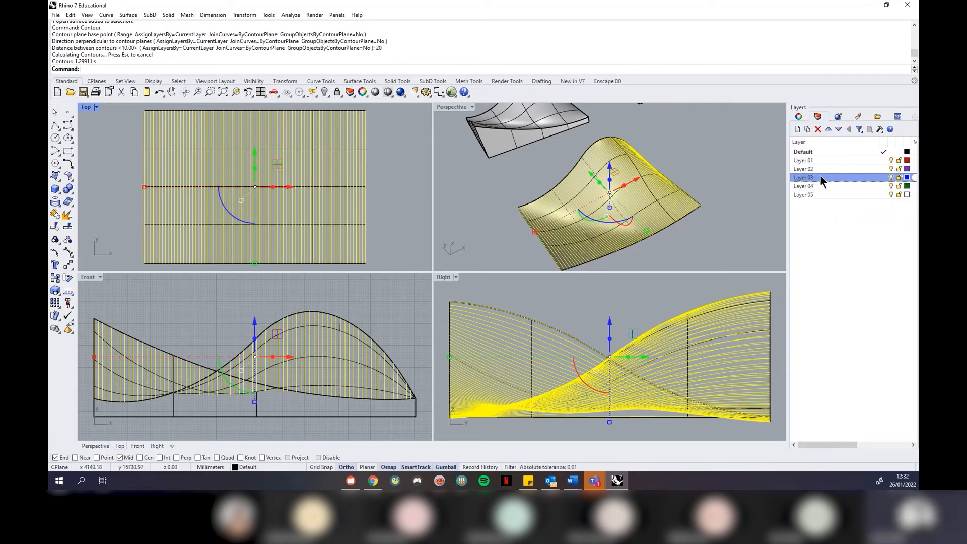
pyautogui.rightClick(820, 177)
pyautogui.click(851, 341)
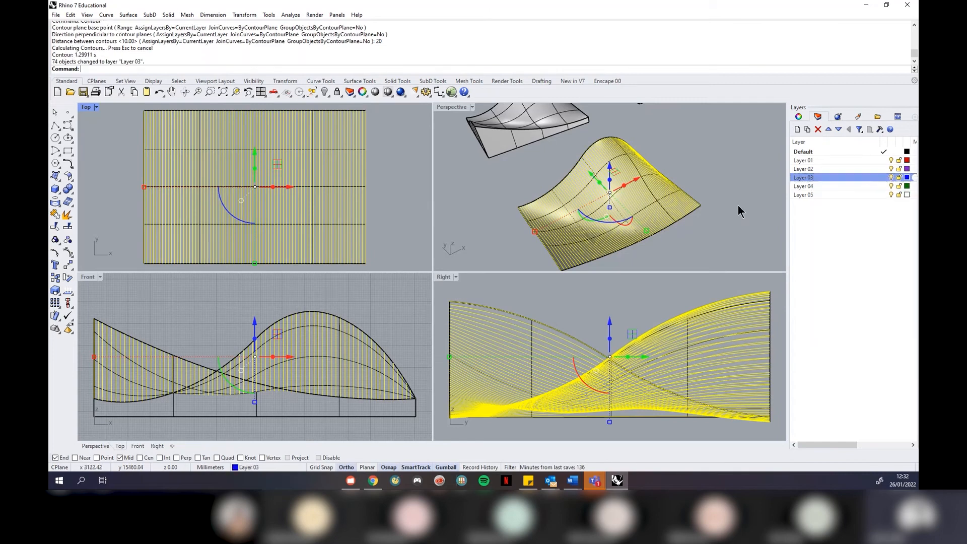
pyautogui.click(739, 210)
pyautogui.click(891, 177)
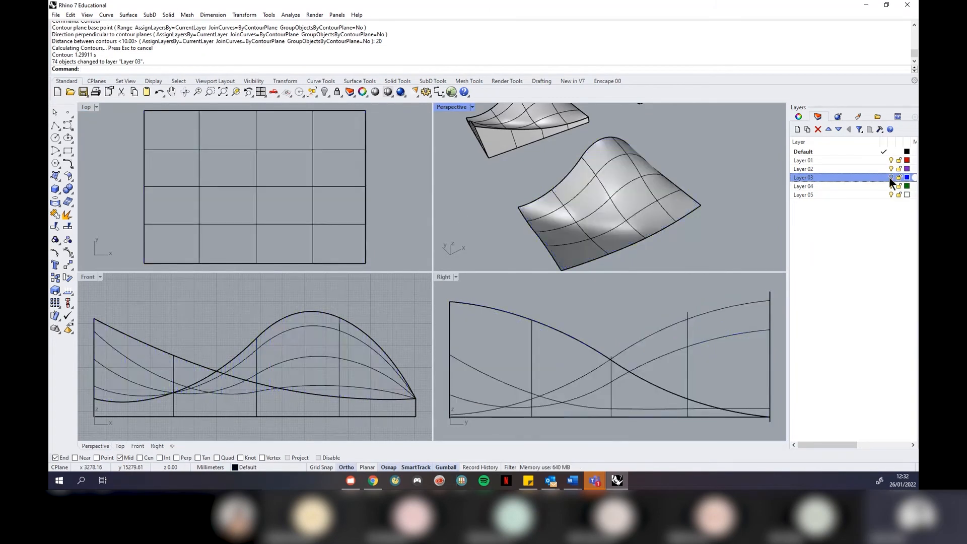
pyautogui.click(337, 187)
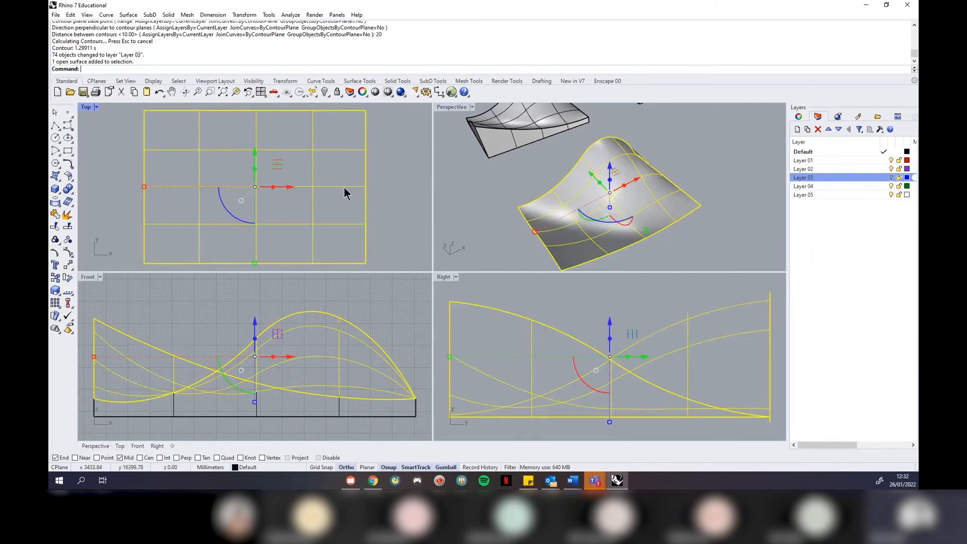
# Contour the surface again at 20 mm spacing, from the top-left toward the bottom-left corner
pyautogui.write('Contour')
pyautogui.press('Return')
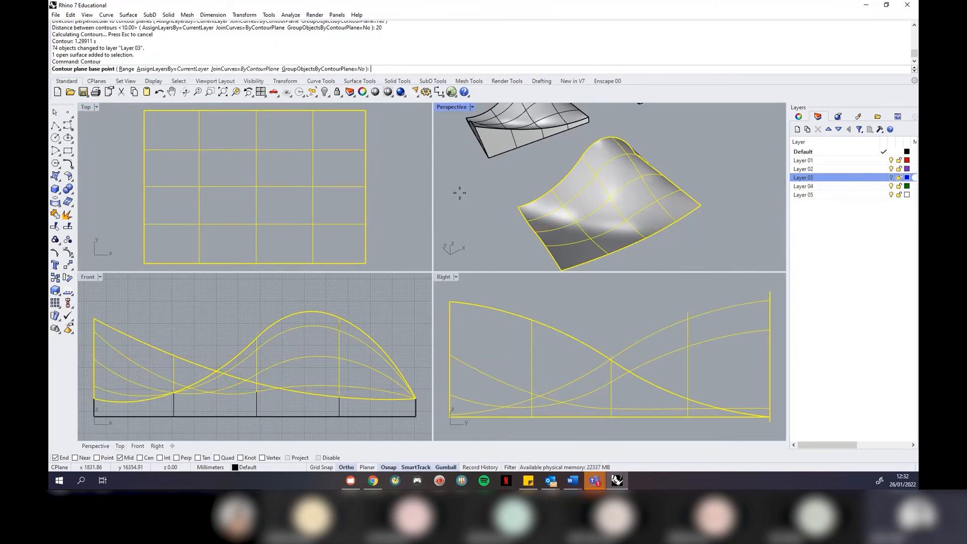
pyautogui.click(144, 110)
pyautogui.click(144, 263)
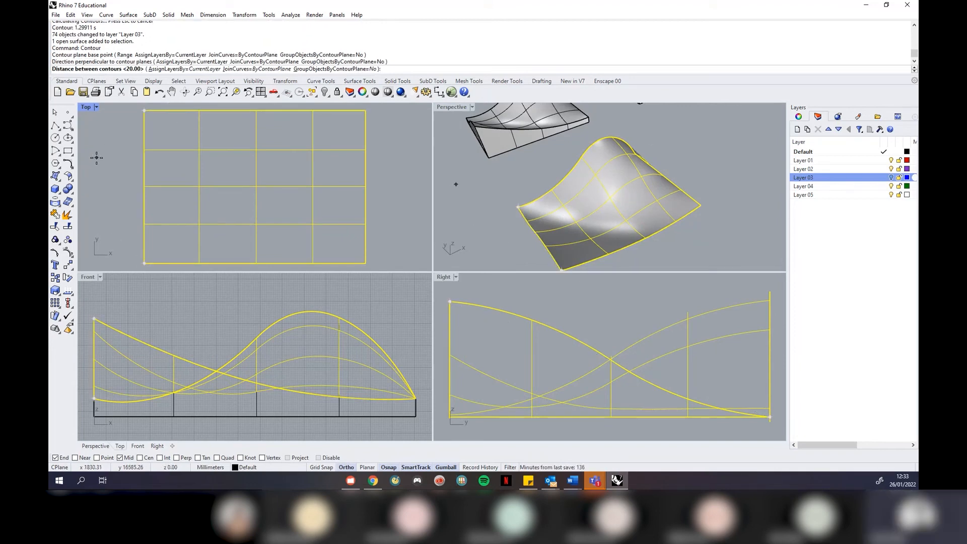
pyautogui.press('Return')
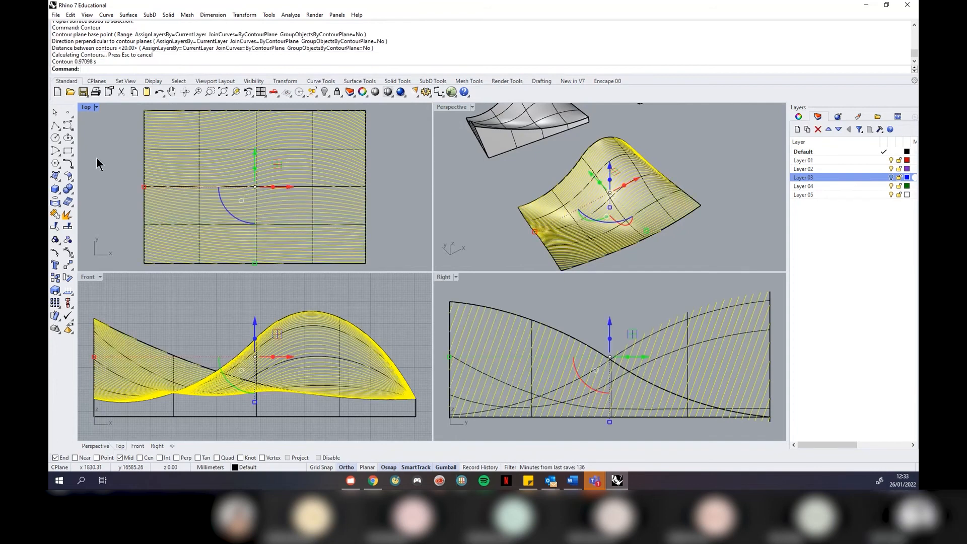
# Move the 60 new contour curves onto Layer 04
pyautogui.click(817, 186)
pyautogui.rightClick(817, 187)
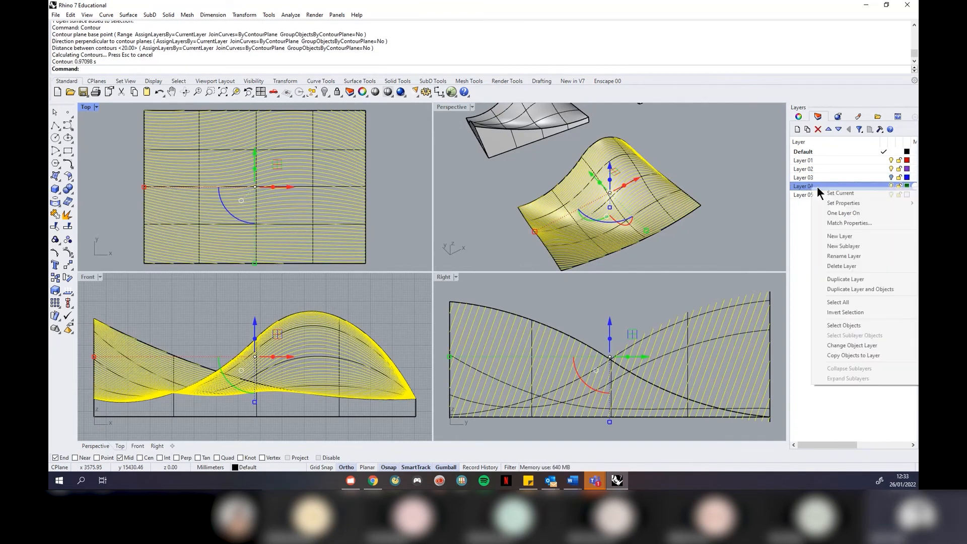
pyautogui.click(864, 348)
pyautogui.click(714, 186)
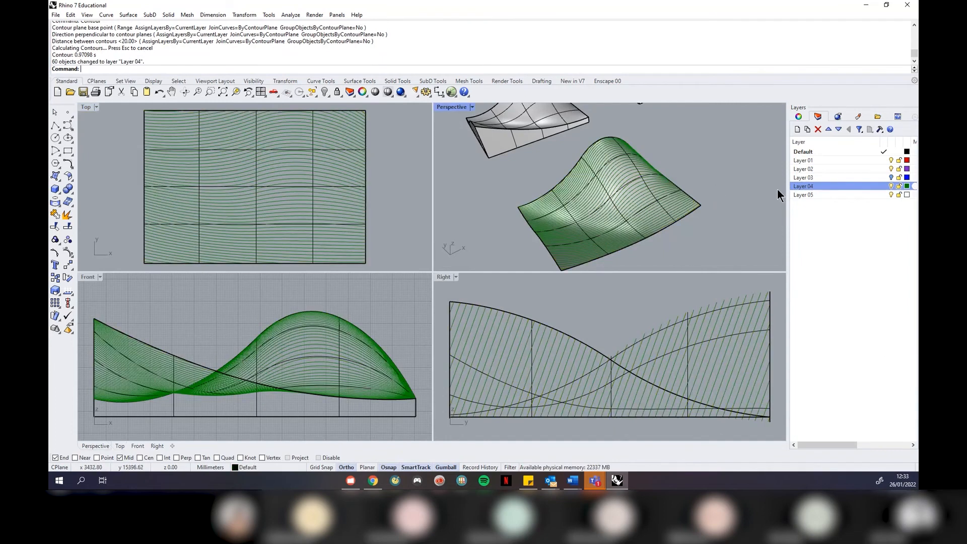
# Show Layer 03, inspect the crossing contours in a maximized Perspective view, then hide Layer 04
pyautogui.click(889, 177)
pyautogui.click(887, 177)
pyautogui.click(472, 106)
pyautogui.click(471, 118)
pyautogui.moveTo(396, 319); pyautogui.dragTo(492, 357, button='right')
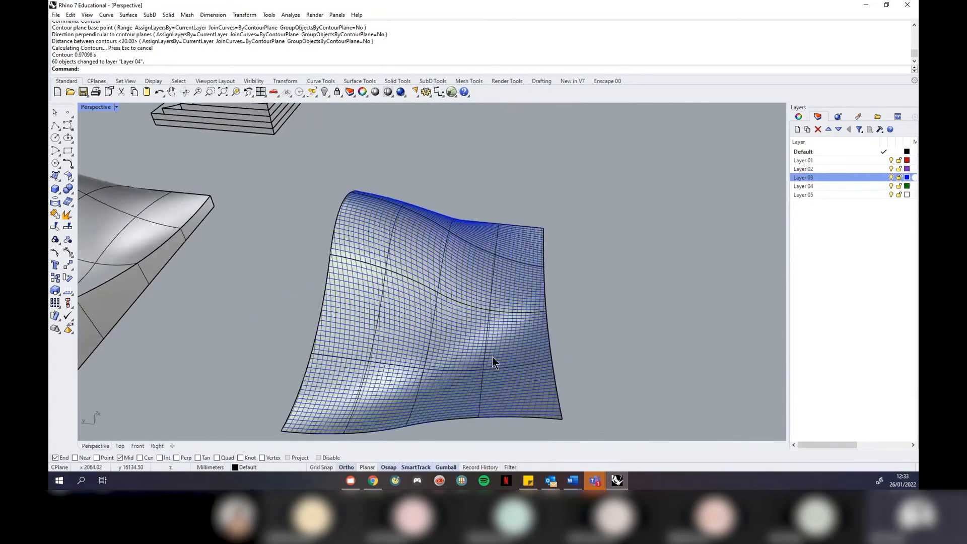
pyautogui.scroll(5, 492, 361)
pyautogui.scroll(-3, 470, 326)
pyautogui.moveTo(470, 325); pyautogui.dragTo(453, 348, button='right')
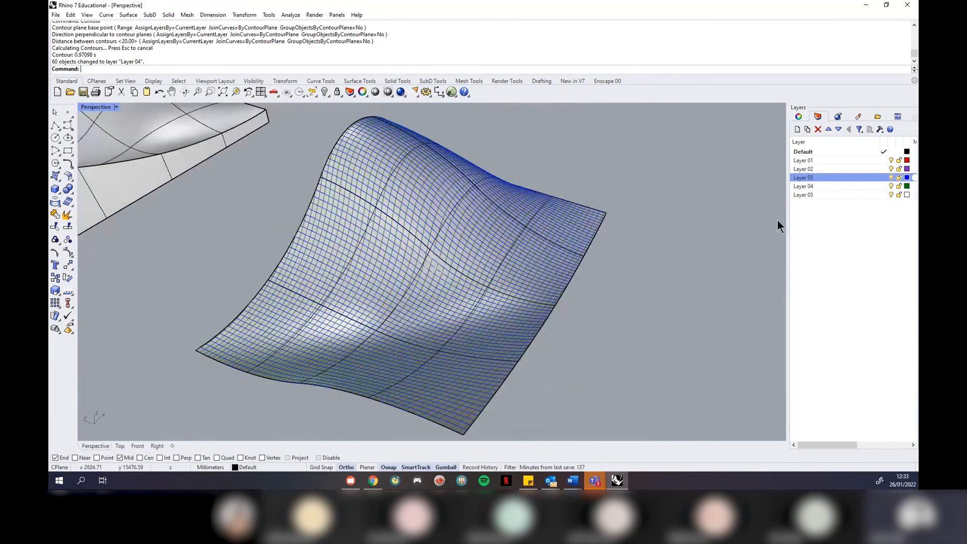
pyautogui.click(891, 186)
pyautogui.click(116, 107)
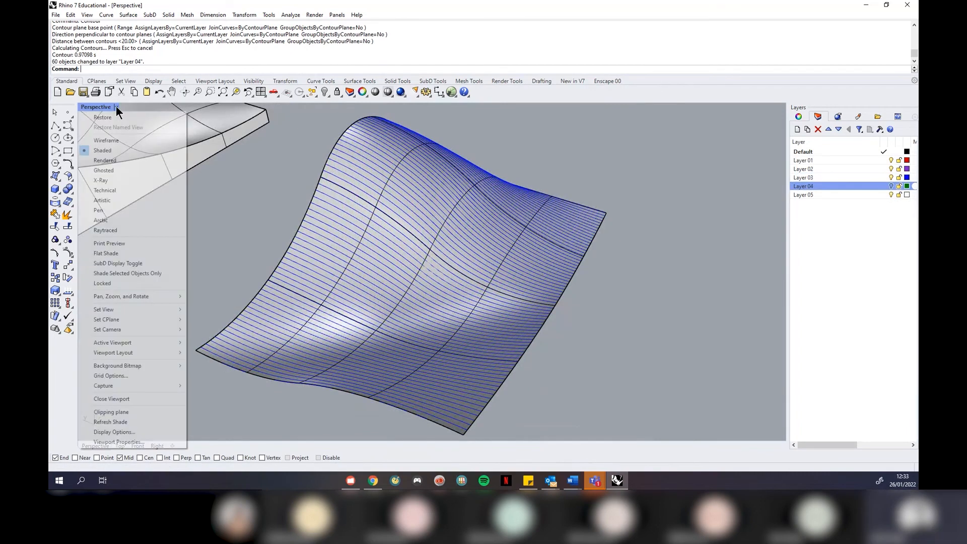
# Restore the four-viewport layout and select all 74 curves on Layer 03
pyautogui.click(119, 116)
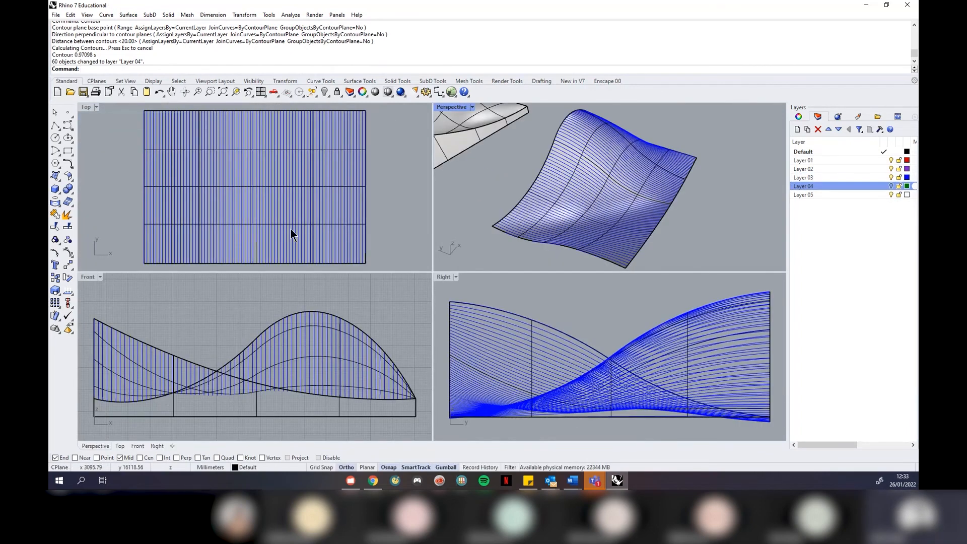
pyautogui.click(818, 180)
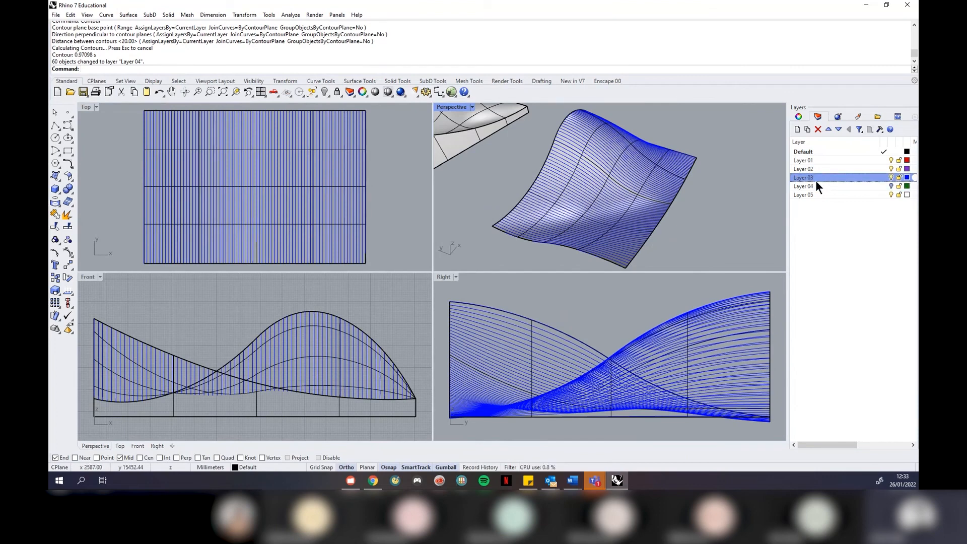
pyautogui.rightClick(814, 177)
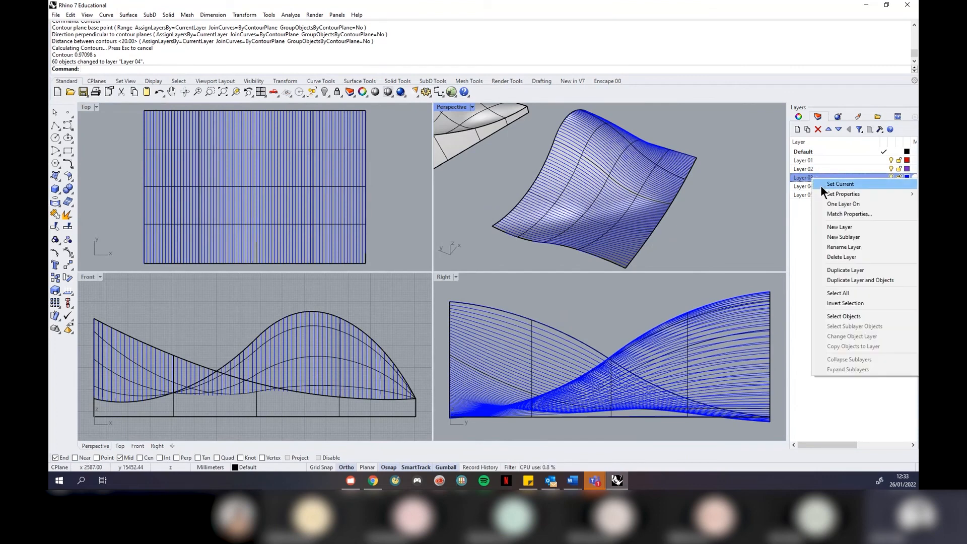
pyautogui.click(866, 319)
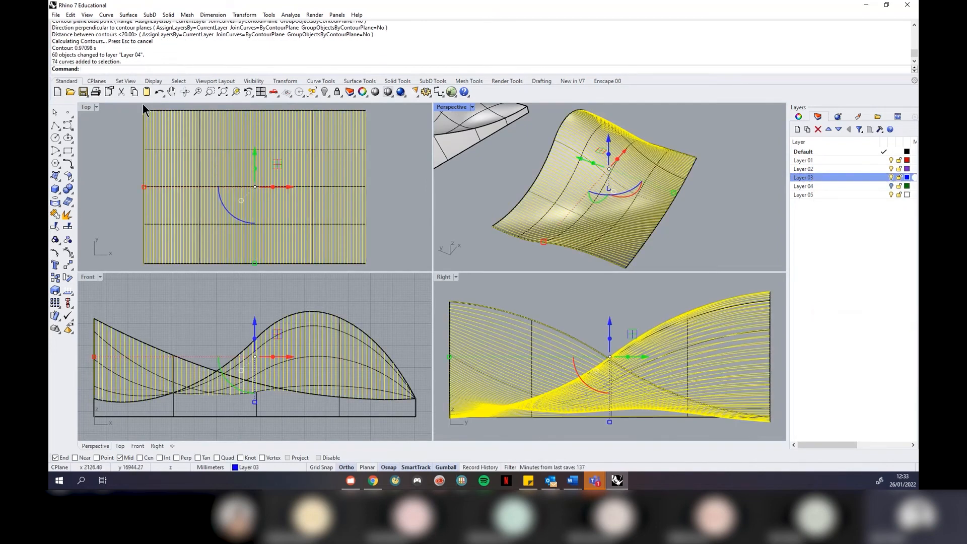
# Extrude the selected curves straight by 4 mm into thin ribbon surfaces
pyautogui.scroll(3, 145, 108)
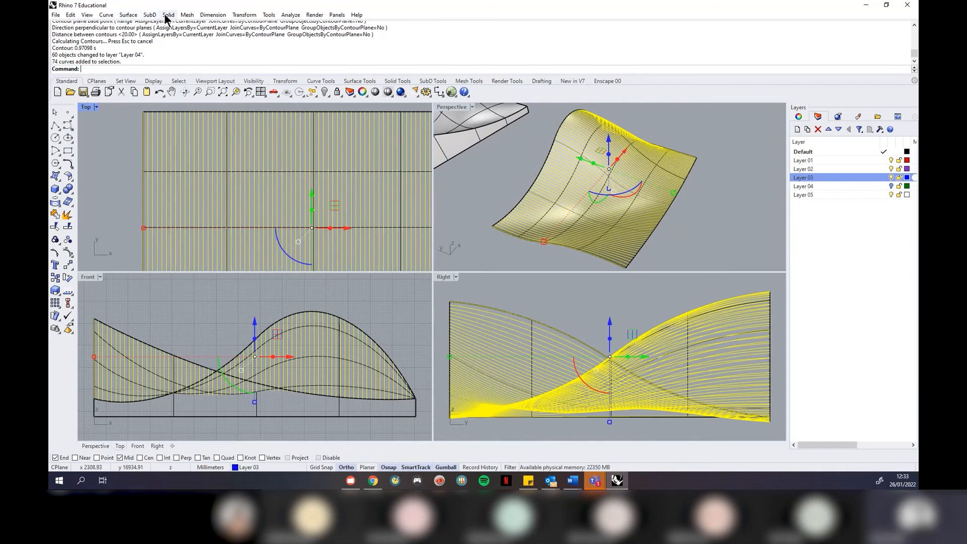
pyautogui.click(128, 14)
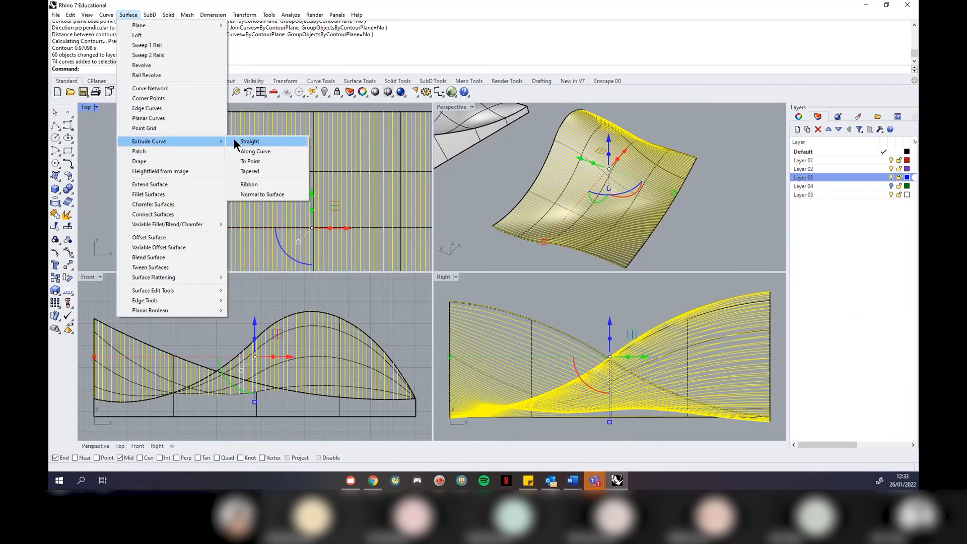
pyautogui.click(235, 142)
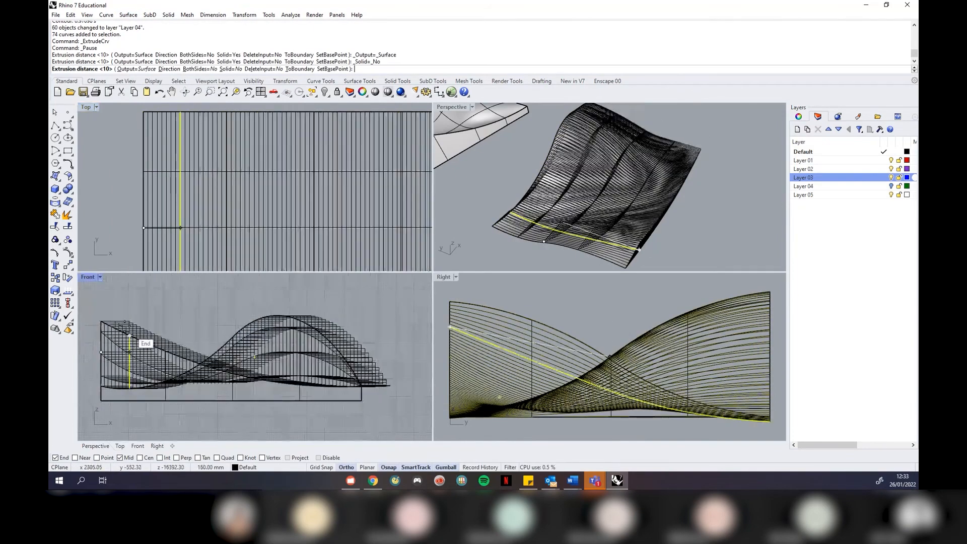
pyautogui.scroll(5, 105, 327)
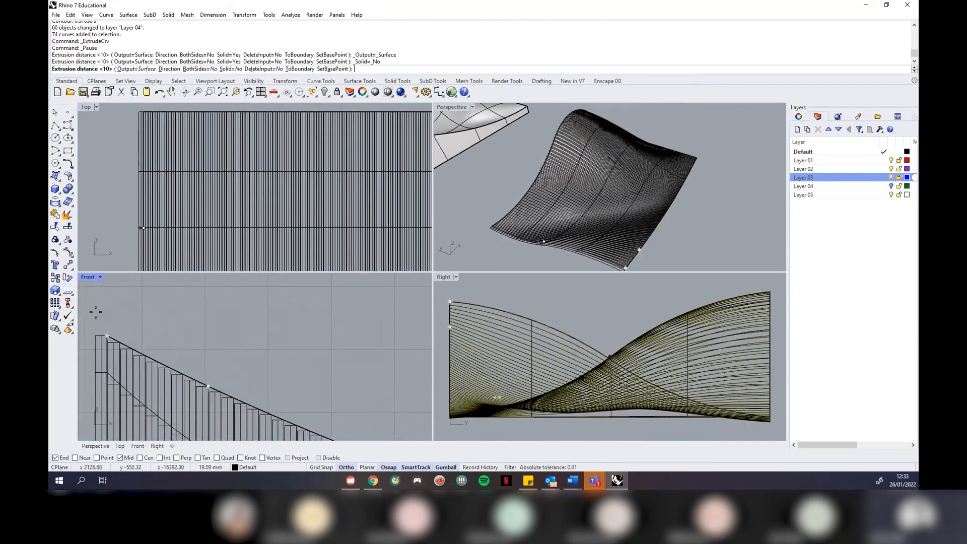
pyautogui.click(121, 306)
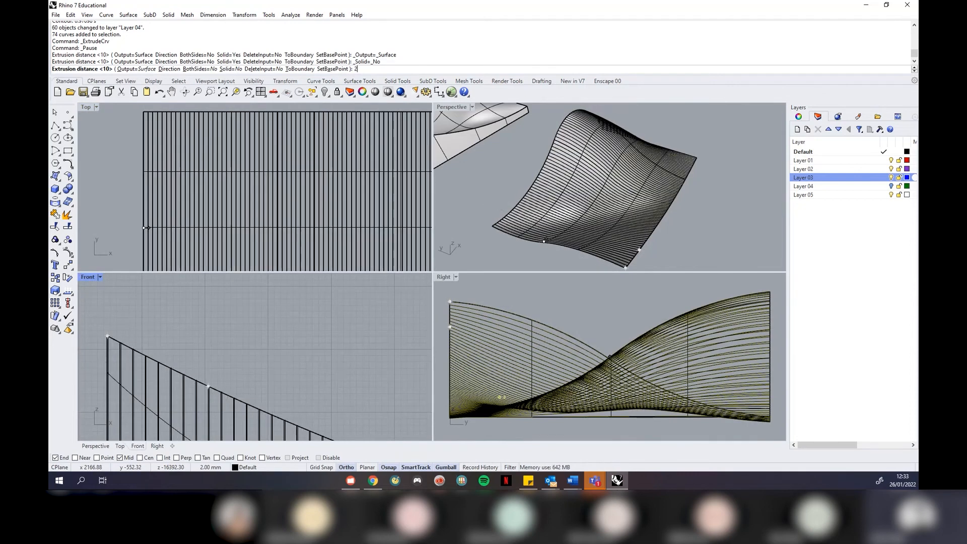
pyautogui.write('4')
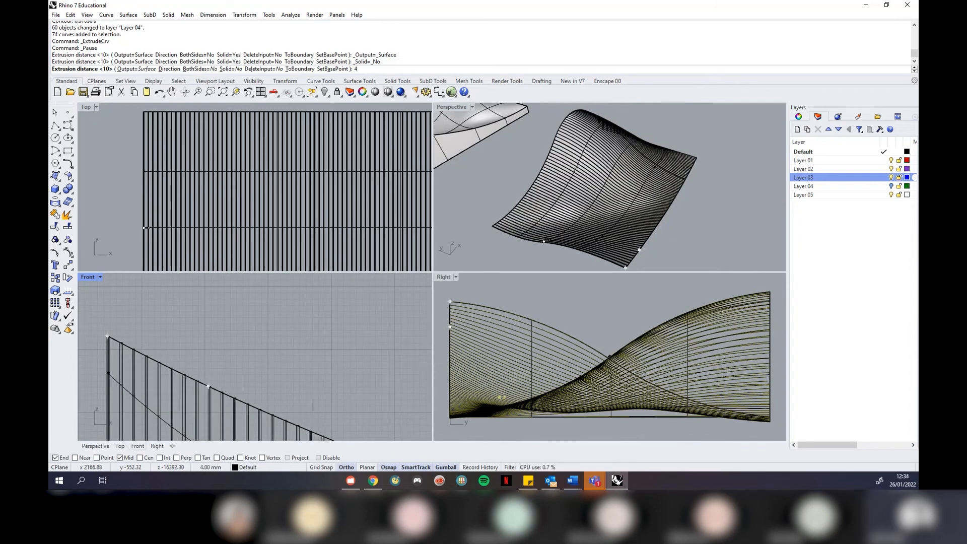
pyautogui.press('Return')
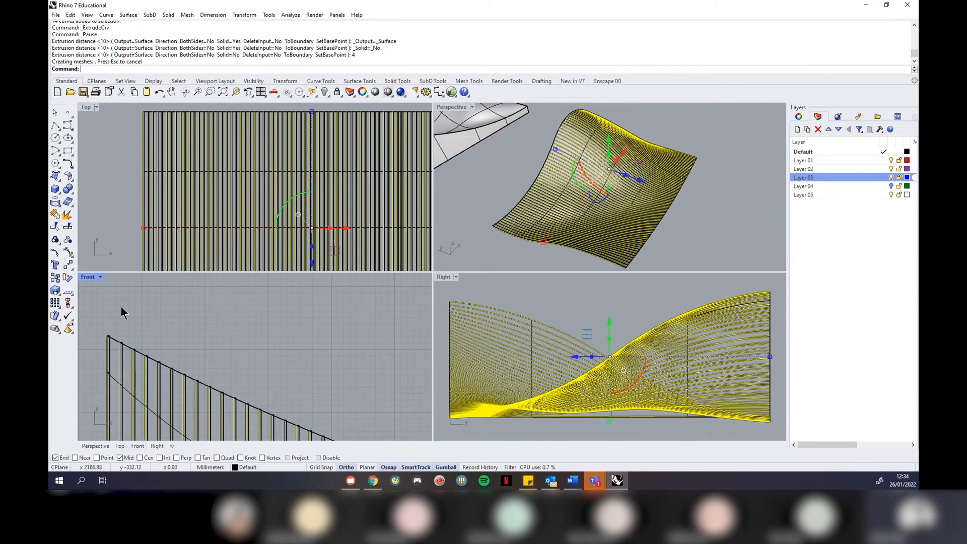
pyautogui.click(151, 306)
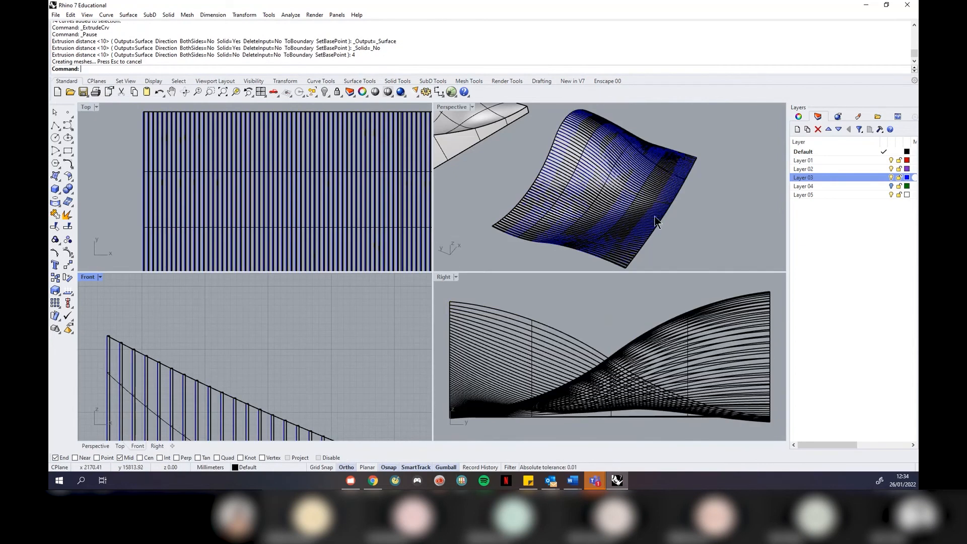
# Inspect the ribbons from a flatter angle and select the saddle surface beneath them
pyautogui.moveTo(656, 221); pyautogui.dragTo(639, 216, button='right')
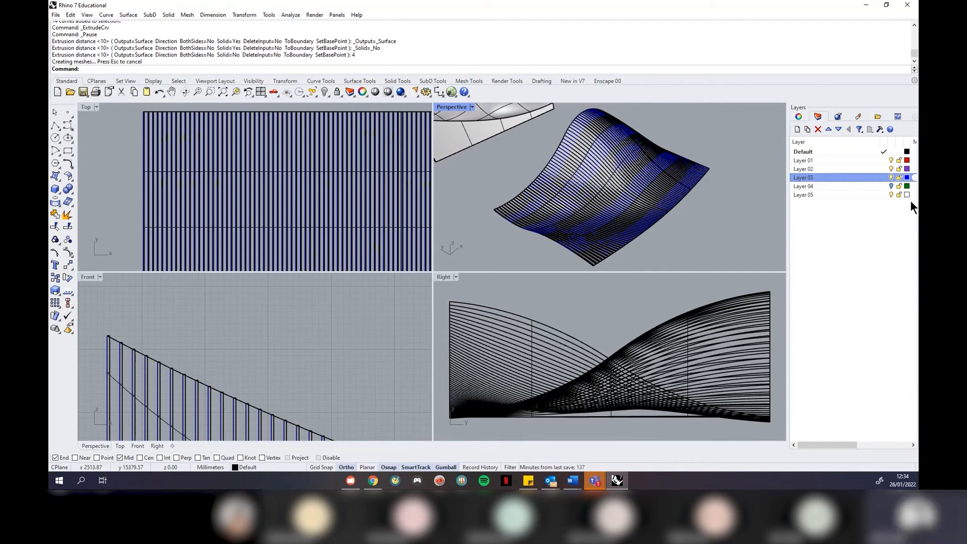
pyautogui.scroll(-3, 216, 124)
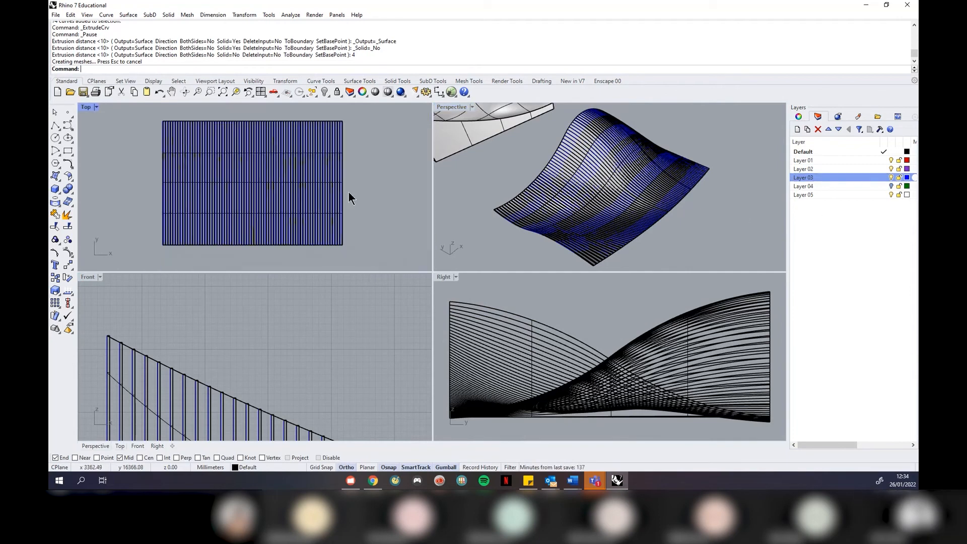
pyautogui.scroll(5, 615, 251)
pyautogui.scroll(4, 519, 276)
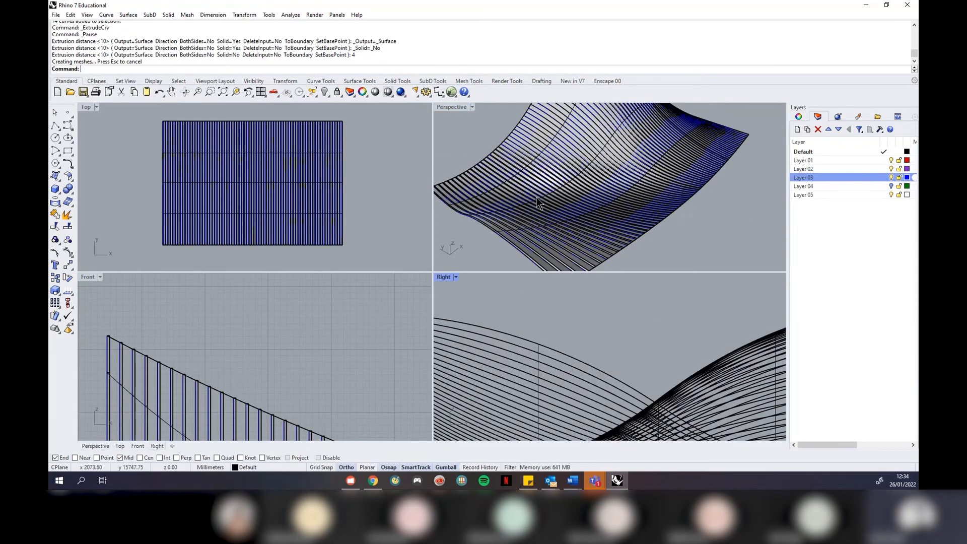
pyautogui.scroll(-3, 506, 138)
pyautogui.moveTo(583, 232); pyautogui.dragTo(478, 190, button='right')
pyautogui.scroll(4, 476, 191)
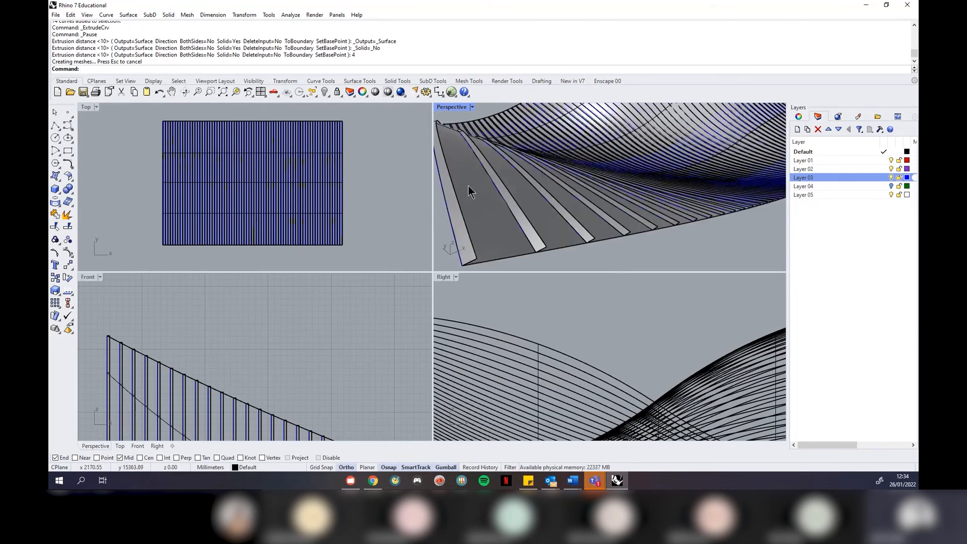
pyautogui.click(478, 197)
pyautogui.rightClick(803, 196)
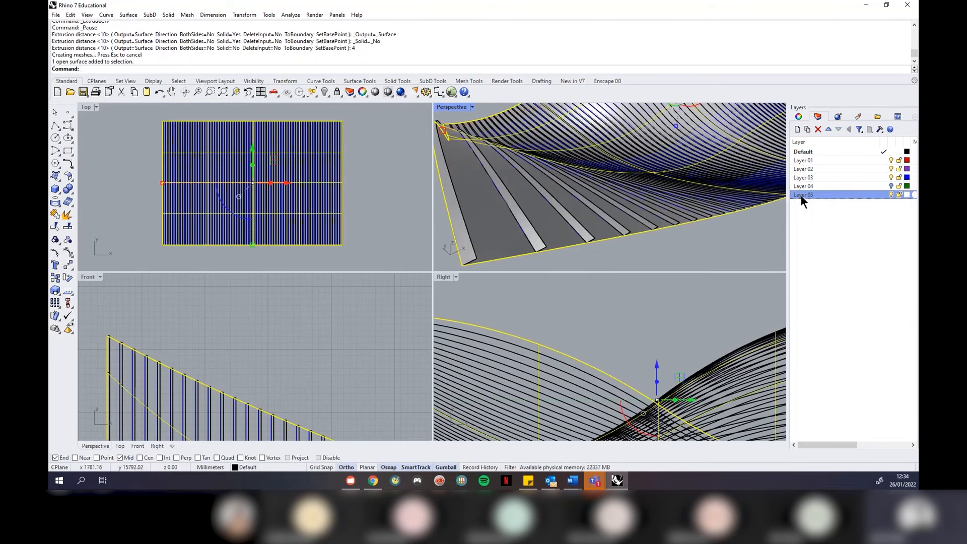
# Move the saddle surface onto Layer 05, hide that layer, and view the ribbons in maximized Perspective
pyautogui.click(845, 354)
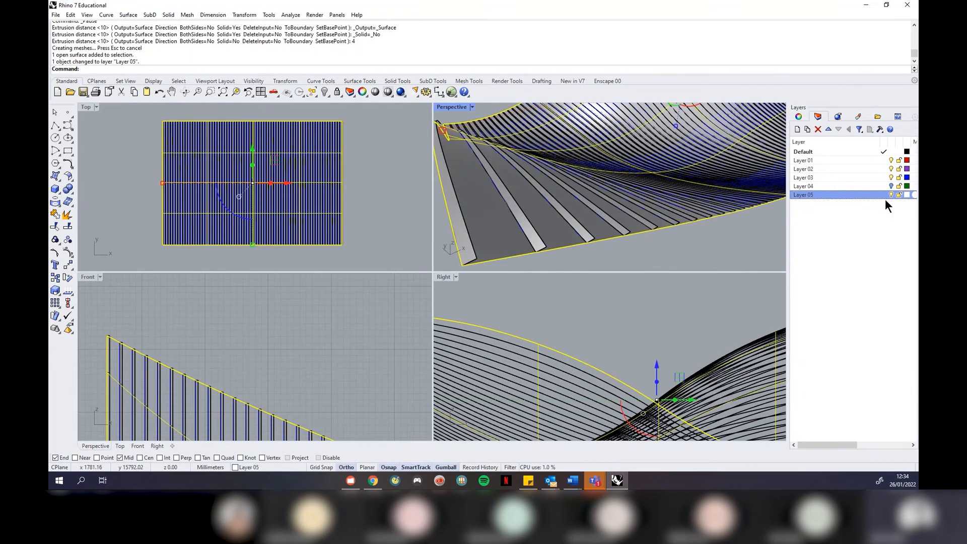
pyautogui.click(891, 194)
pyautogui.moveTo(609, 194); pyautogui.dragTo(464, 116, button='right')
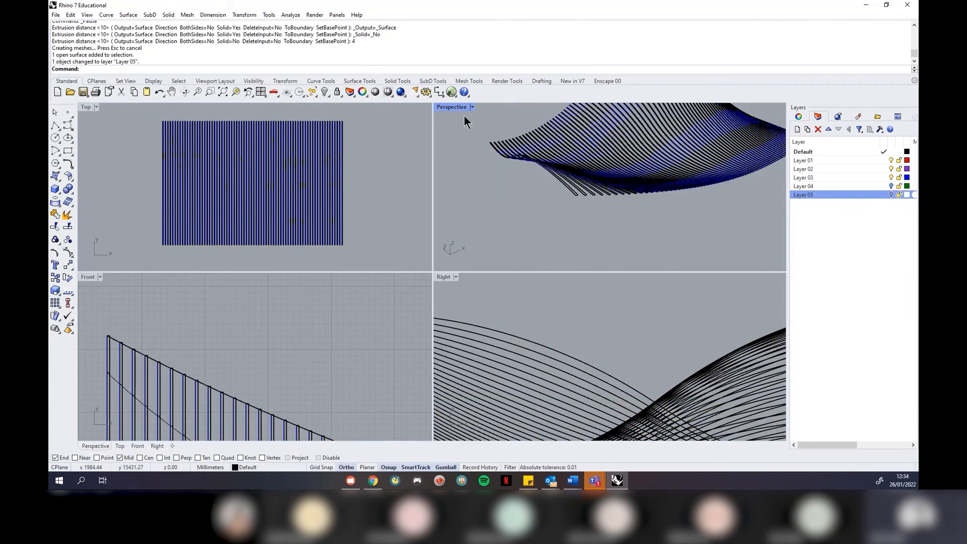
pyautogui.click(471, 108)
pyautogui.click(476, 118)
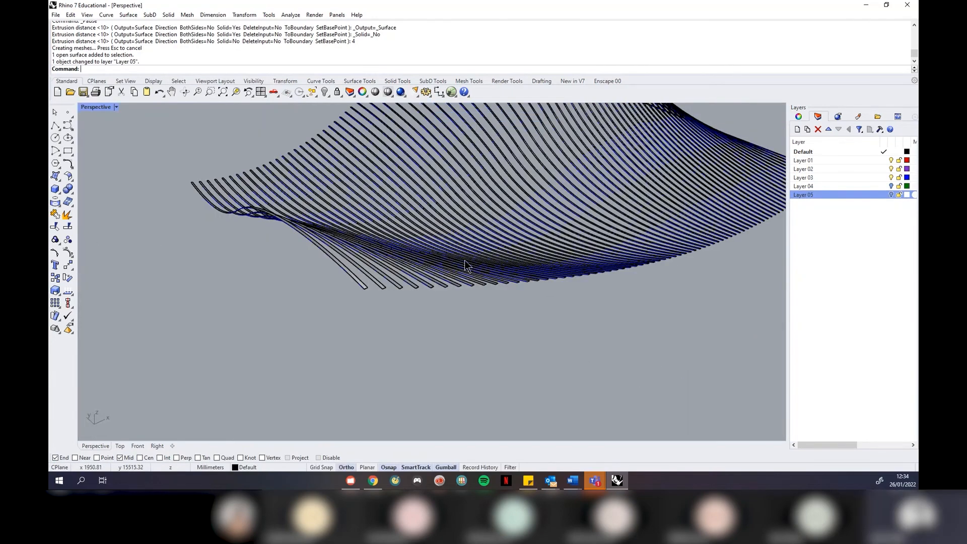
pyautogui.moveTo(467, 261); pyautogui.dragTo(495, 264, button='right')
pyautogui.scroll(8, 322, 296)
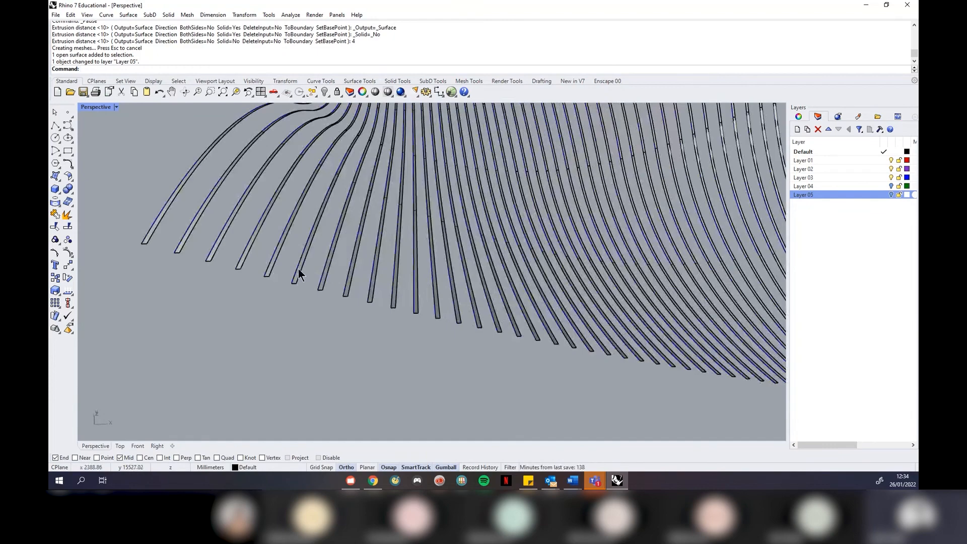
pyautogui.scroll(-8, 423, 274)
pyautogui.moveTo(423, 274); pyautogui.dragTo(464, 247, button='right')
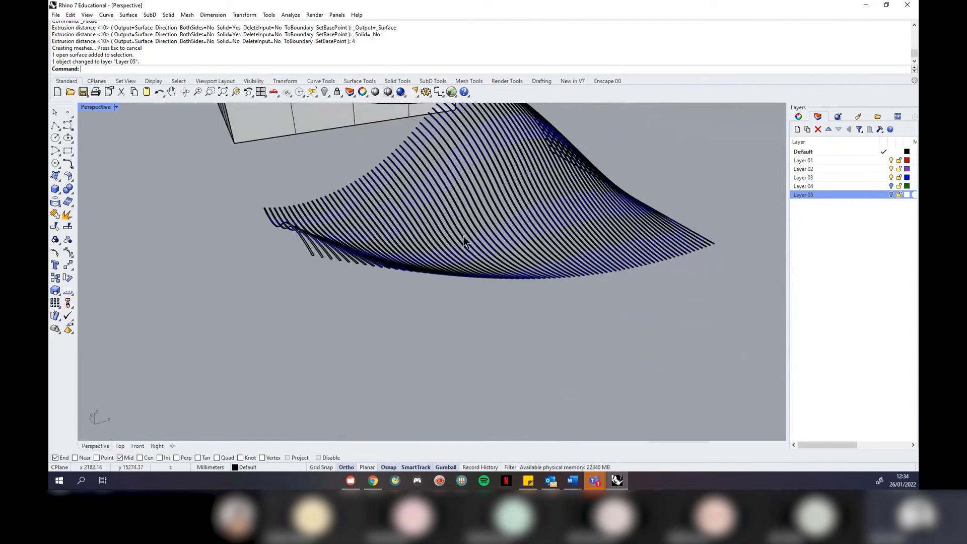
pyautogui.moveTo(625, 240); pyautogui.dragTo(548, 258, button='right')
# Window-select all the ribbon fins from a new viewing angle
pyautogui.click(888, 177)
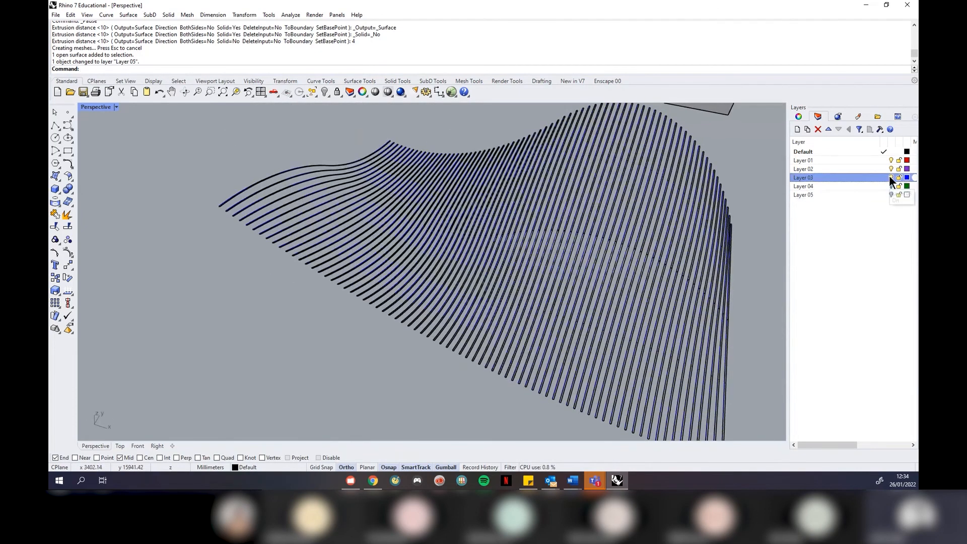
pyautogui.moveTo(346, 226); pyautogui.dragTo(496, 252, button='right')
pyautogui.moveTo(675, 306); pyautogui.dragTo(727, 327, button='right')
pyautogui.moveTo(727, 326); pyautogui.dragTo(289, 209)
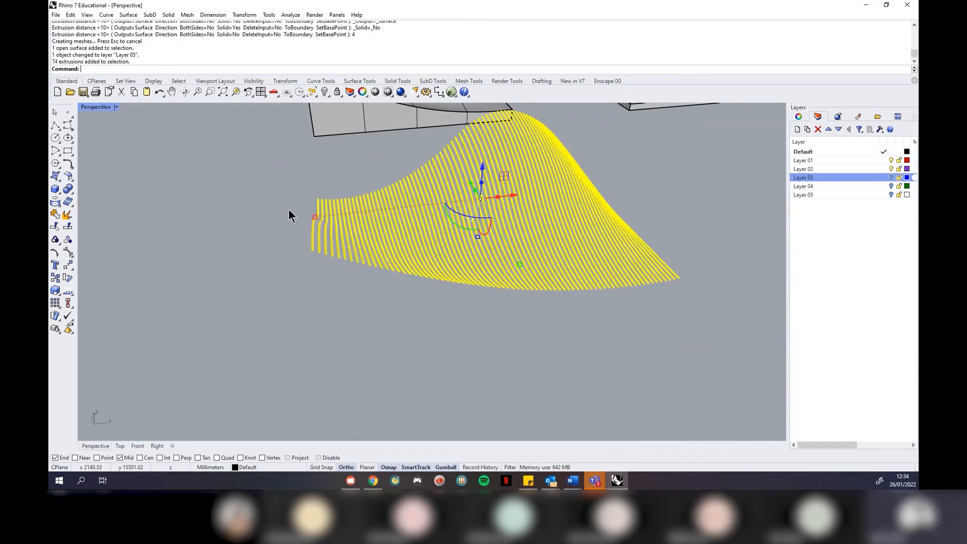
# Start Solid > Extrude Surface > Straight on the 74 selected ribbon strips
pyautogui.click(168, 15)
pyautogui.moveTo(231, 187)
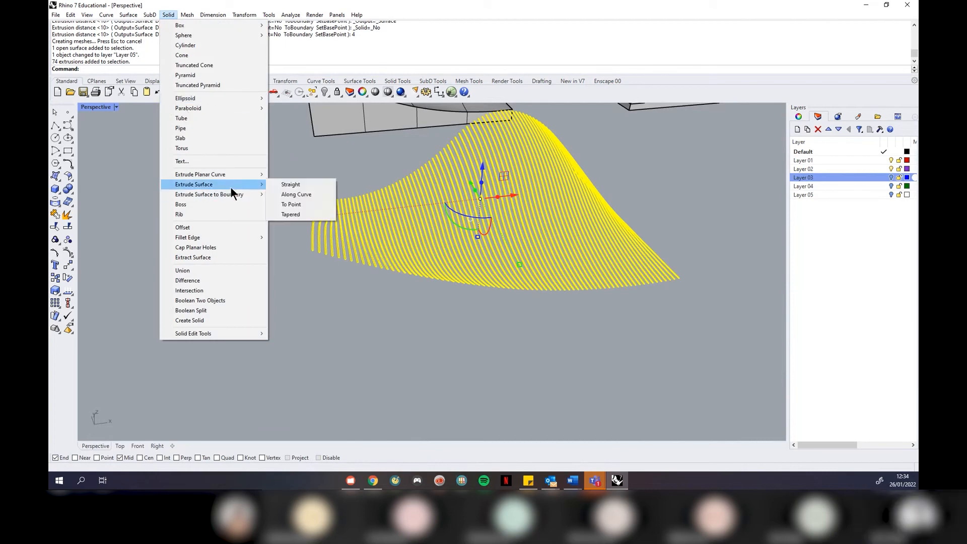
pyautogui.click(291, 184)
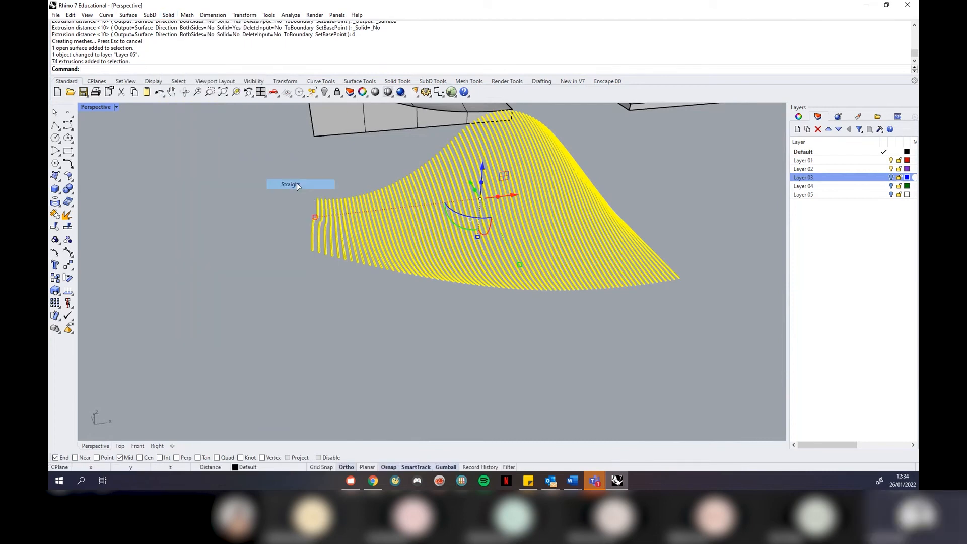
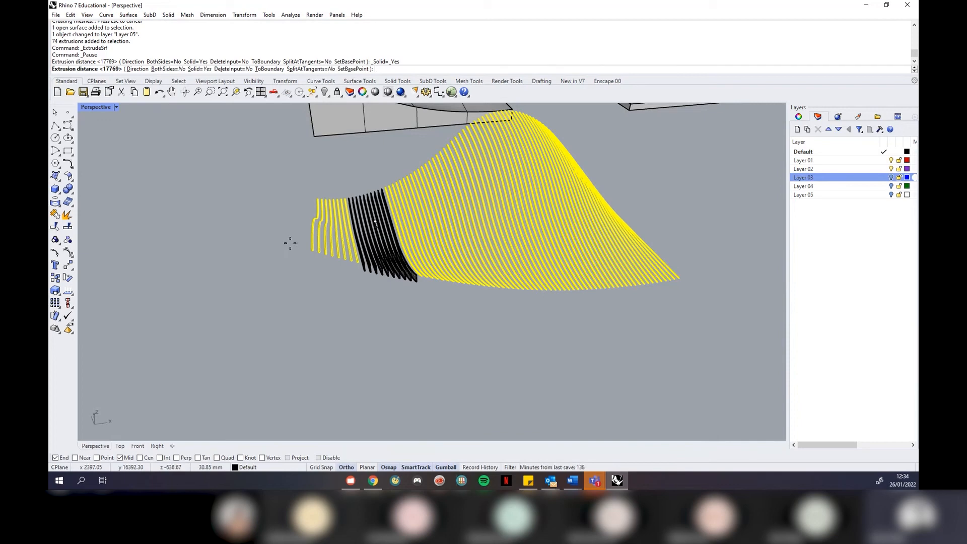
# Replace the extrusion distance of 5 with 10 to thicken the 74 strips into ribs
pyautogui.moveTo(420, 266); pyautogui.dragTo(434, 313, button='right')
pyautogui.scroll(2, 349, 147)
pyautogui.scroll(4, 350, 146)
pyautogui.scroll(-6, 347, 206)
pyautogui.moveTo(361, 352); pyautogui.dragTo(342, 305, button='right')
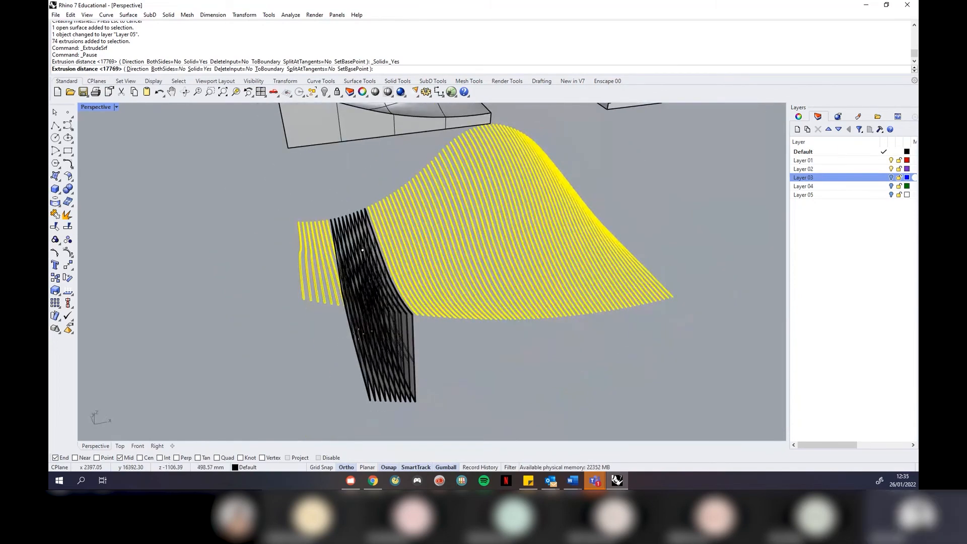
pyautogui.write('5')
pyautogui.press('BackSpace')
pyautogui.write('10')
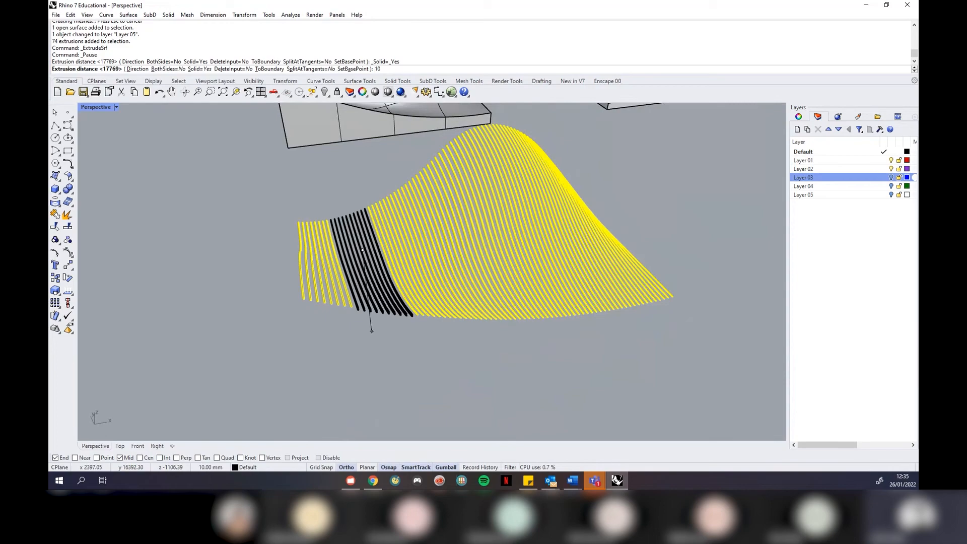
pyautogui.press('Return')
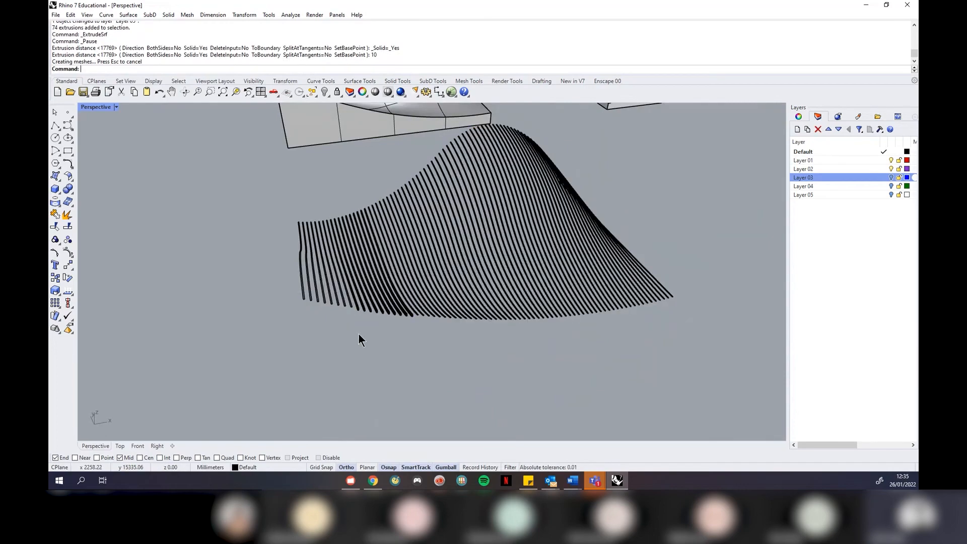
pyautogui.scroll(5, 379, 297)
pyautogui.moveTo(378, 302); pyautogui.dragTo(386, 270, button='right')
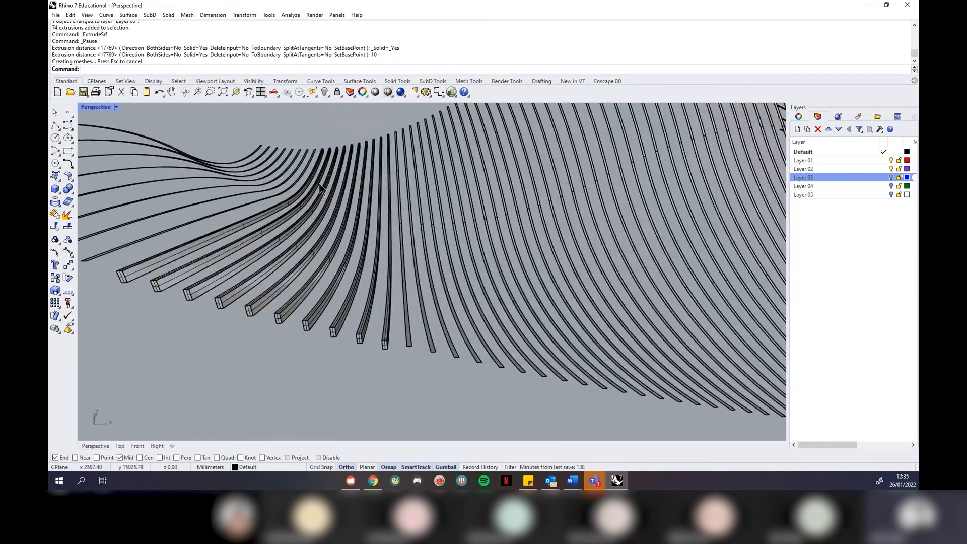
# Select a single rib, check its properties, and extrude its surface again
pyautogui.moveTo(346, 245); pyautogui.dragTo(297, 255, button='right')
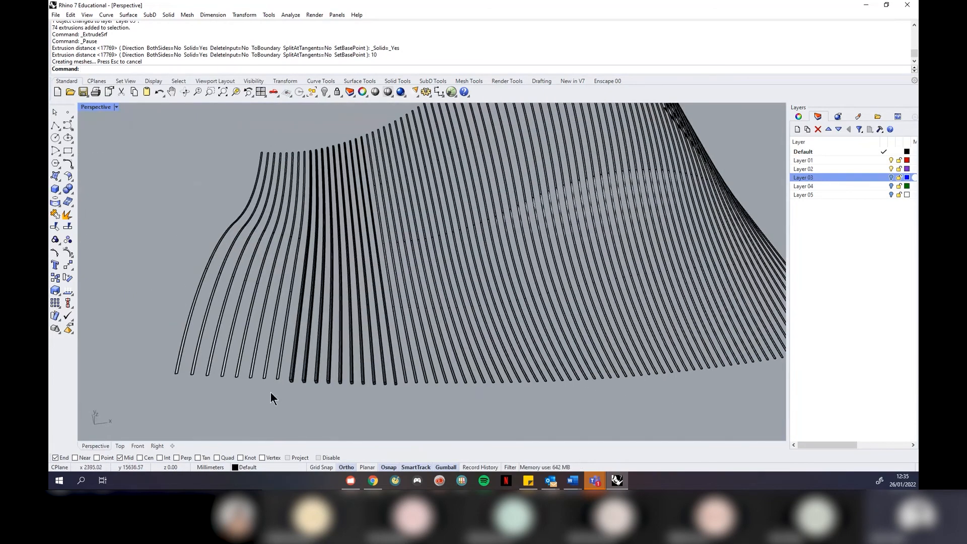
pyautogui.scroll(3, 287, 358)
pyautogui.click(268, 377)
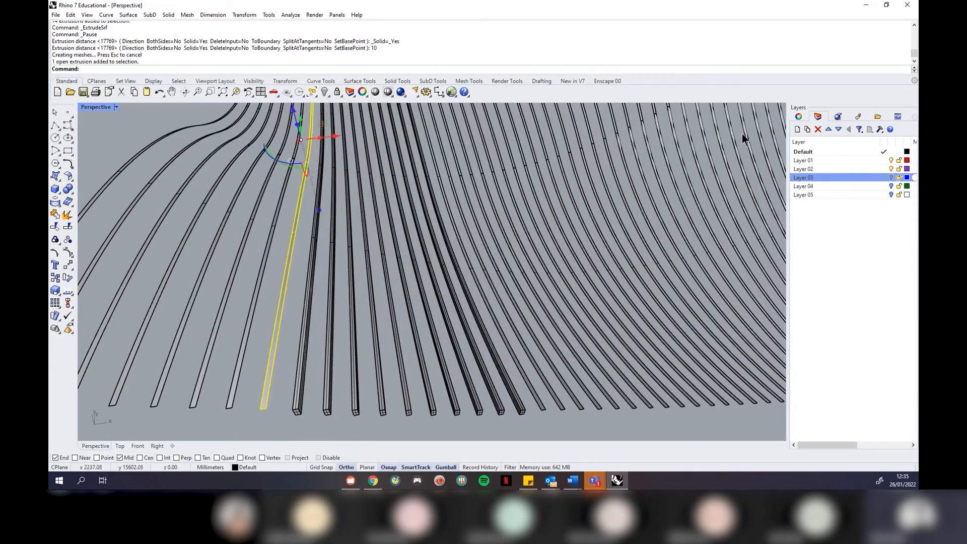
pyautogui.click(797, 116)
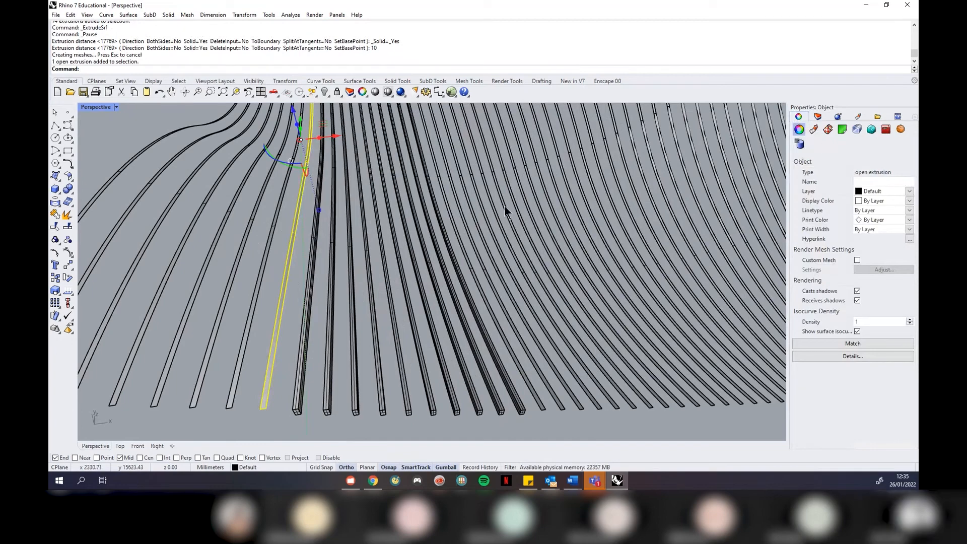
pyautogui.scroll(-5, 314, 186)
pyautogui.rightClick(336, 227)
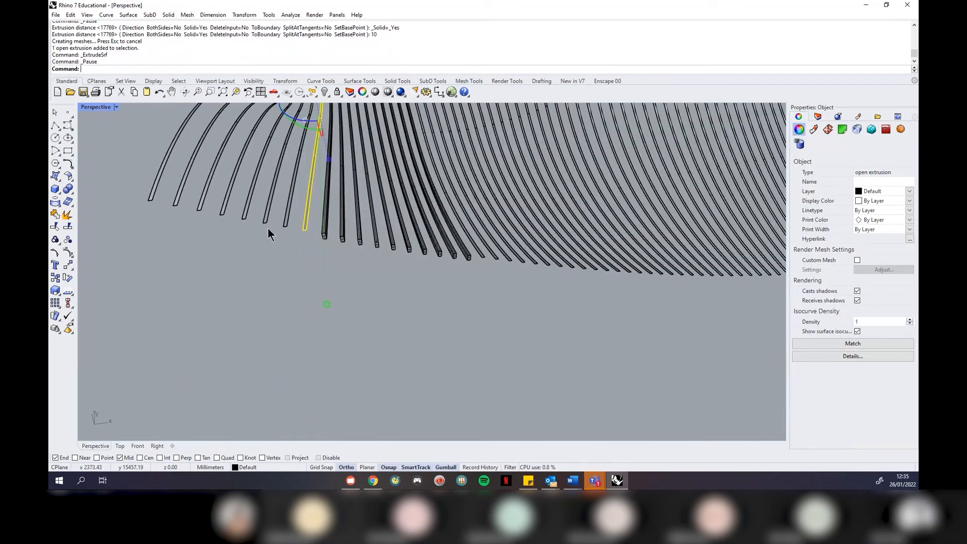
pyautogui.click(165, 15)
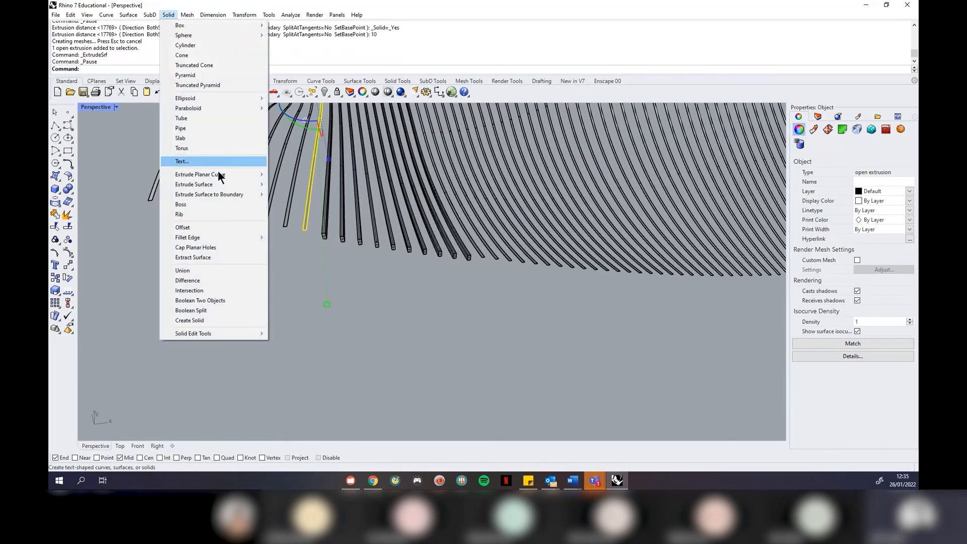
pyautogui.click(278, 184)
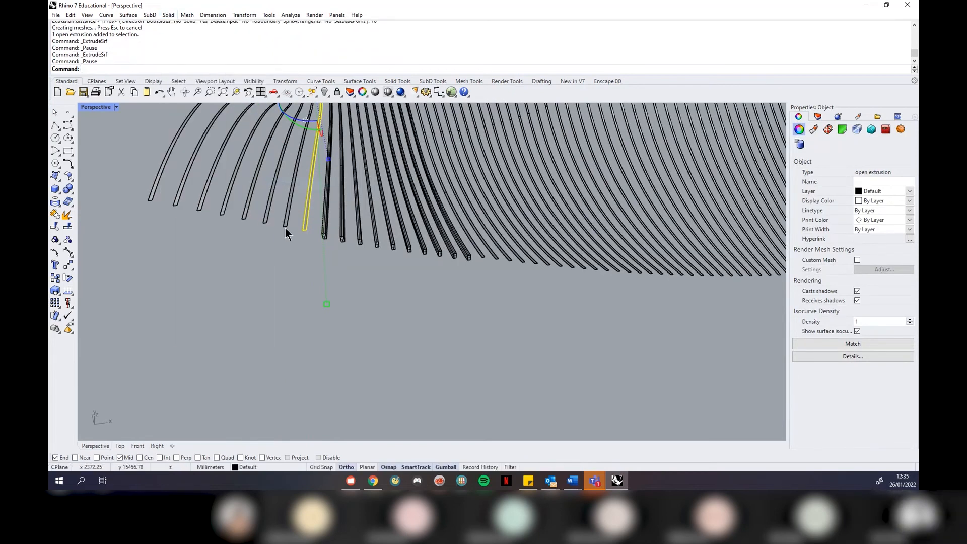
# Inspect the whole ribbed surface, then undo the extra extrusion and layer hiding
pyautogui.click(291, 263)
pyautogui.moveTo(340, 298); pyautogui.dragTo(385, 253, button='right')
pyautogui.scroll(6, 255, 268)
pyautogui.scroll(4, 250, 241)
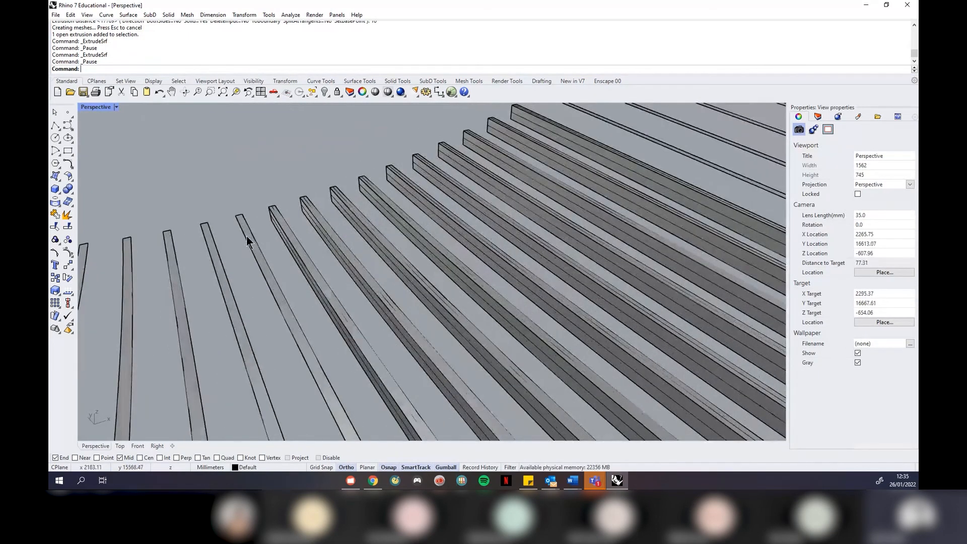
pyautogui.click(247, 235)
pyautogui.scroll(-3, 253, 186)
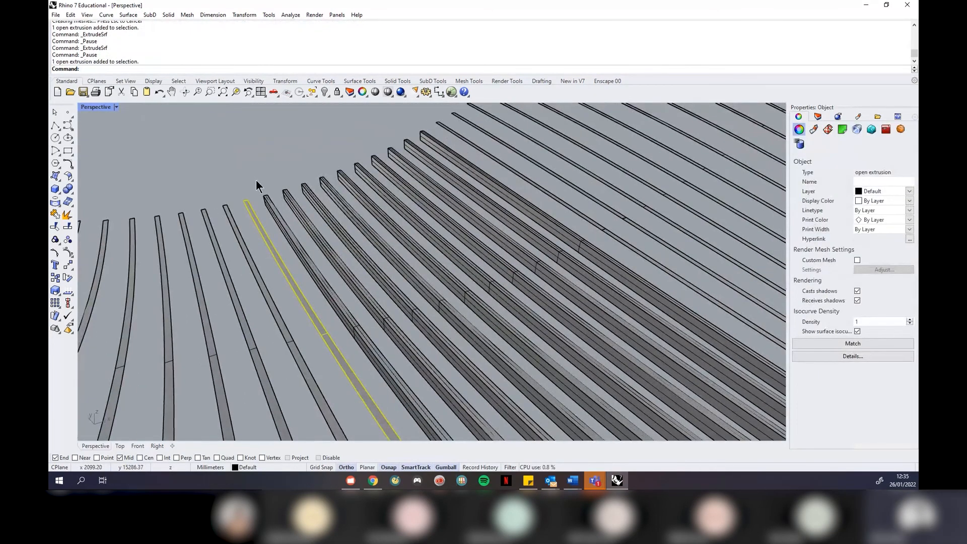
pyautogui.scroll(-4, 256, 180)
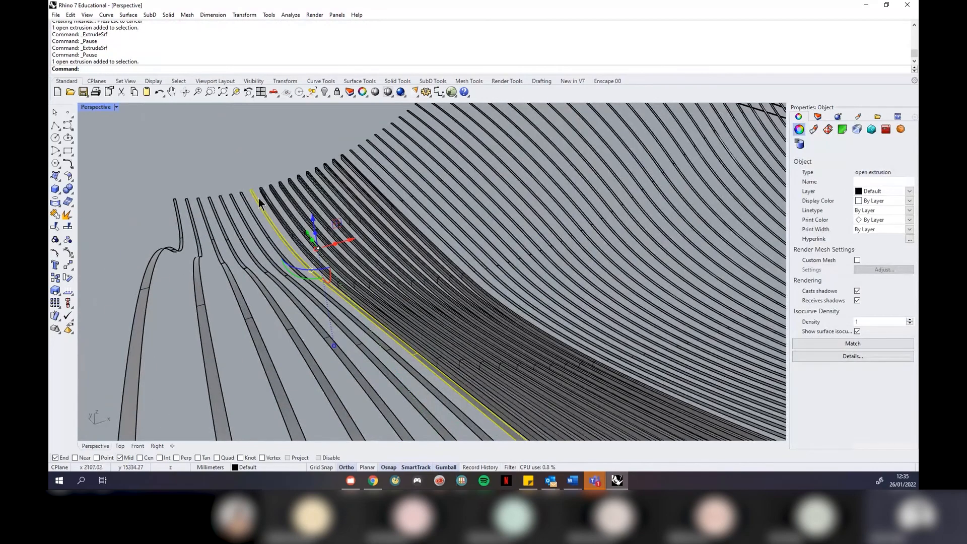
pyautogui.scroll(-3, 255, 211)
pyautogui.click(210, 286)
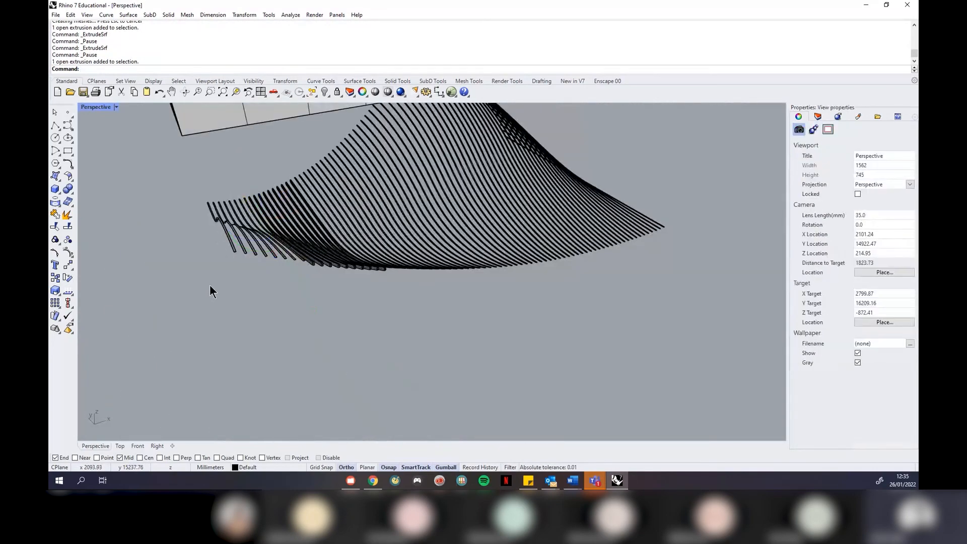
pyautogui.hotkey('ctrl', 'z')
pyautogui.hotkey('ctrl', 'z')
pyautogui.hotkey('ctrl', 'z')
pyautogui.hotkey('ctrl', 'z')
# Undo the rib extrusion and delete the wavy surface, leaving the curves
pyautogui.moveTo(276, 306); pyautogui.dragTo(244, 355, button='right')
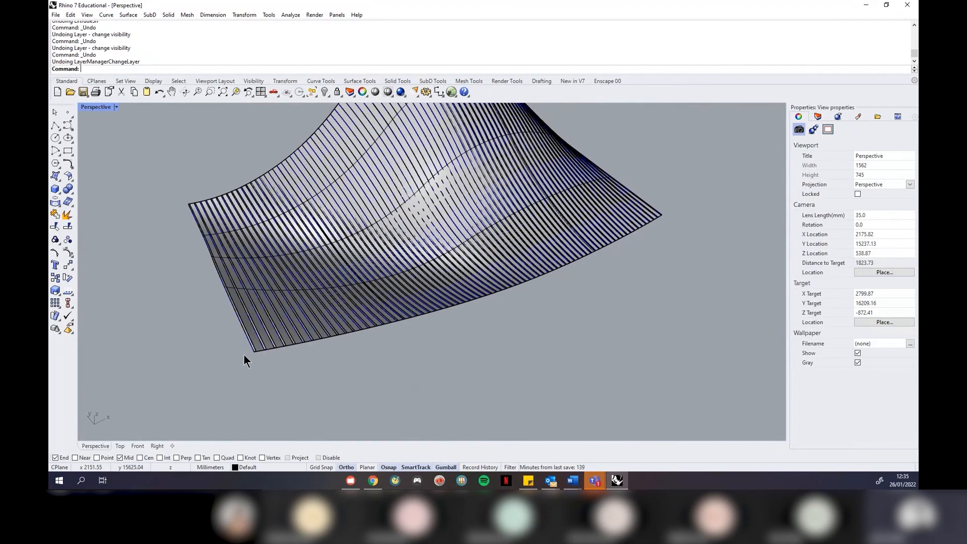
pyautogui.scroll(4, 244, 355)
pyautogui.hotkey('ctrl', 'z')
pyautogui.click(278, 337)
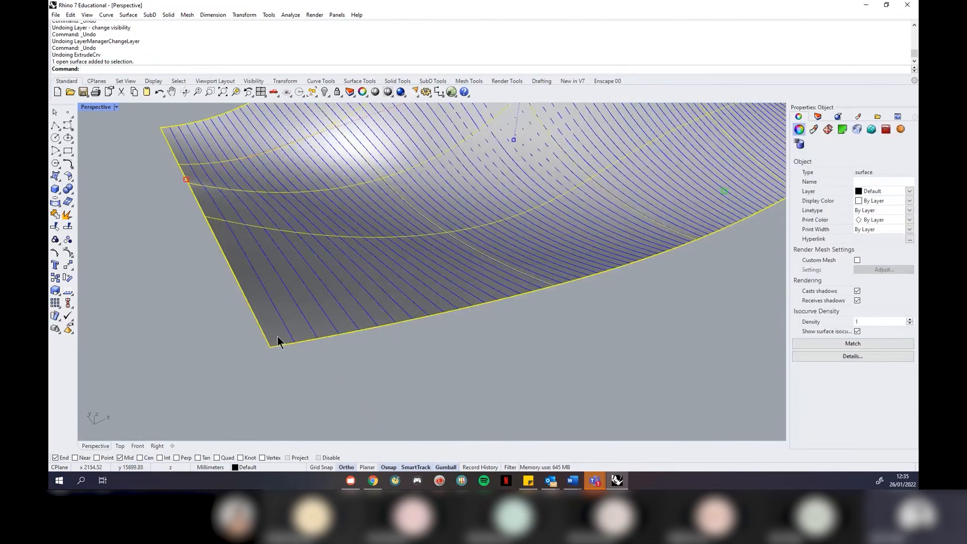
pyautogui.press('Delete')
pyautogui.scroll(-4, 298, 356)
# Select all 74 curves and switch to the four-viewport layout
pyautogui.moveTo(594, 399); pyautogui.dragTo(204, 188)
pyautogui.click(116, 106)
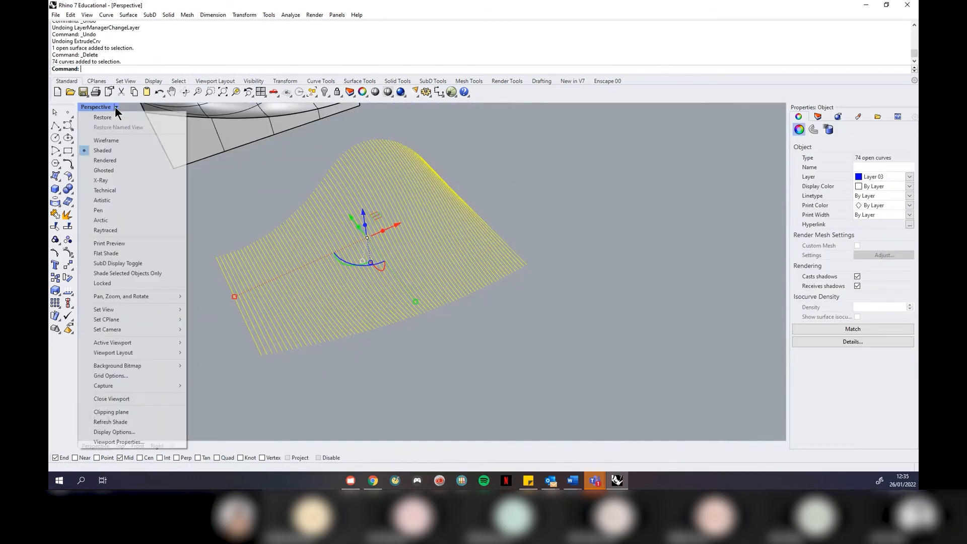
pyautogui.click(120, 121)
pyautogui.scroll(-5, 204, 309)
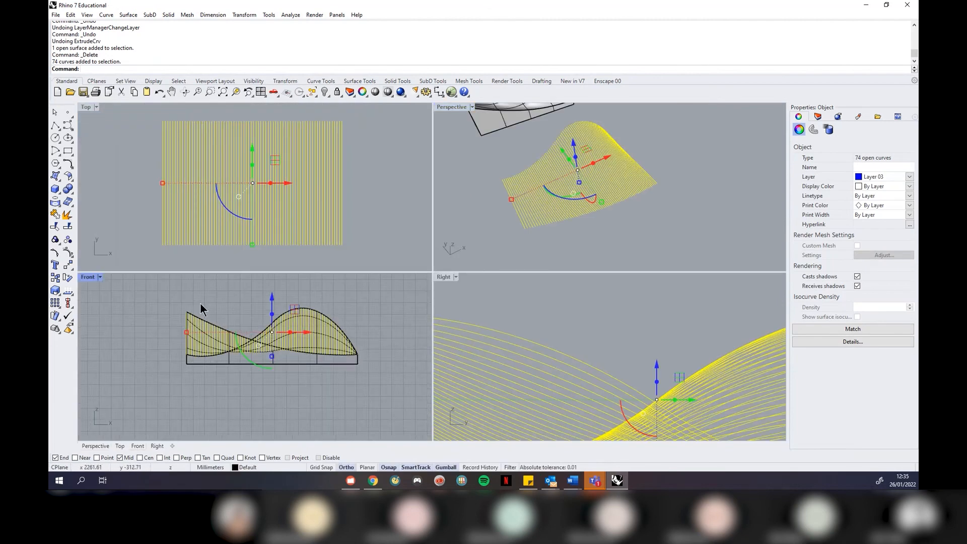
pyautogui.click(128, 15)
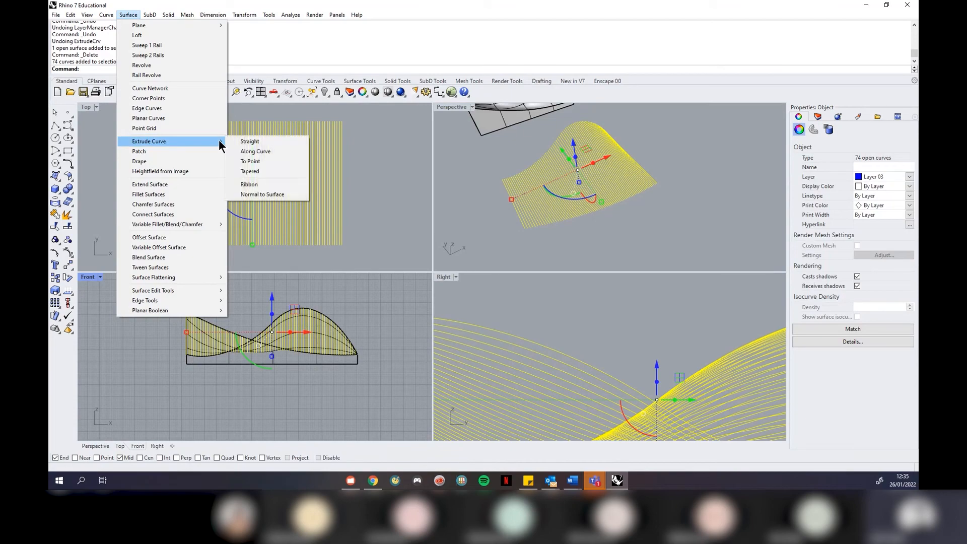
# Extrude the 74 curves 10 units along a custom two-point direction
pyautogui.click(237, 141)
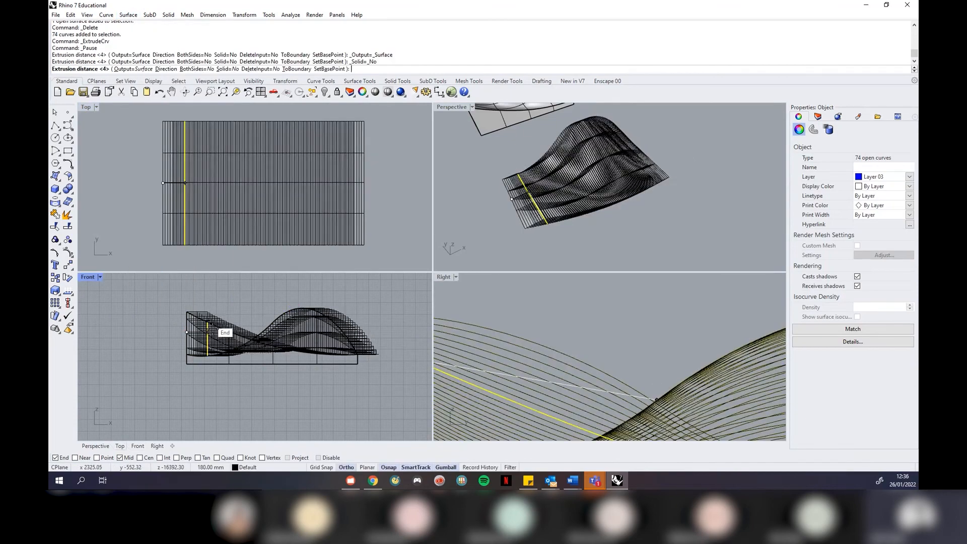
pyautogui.scroll(3, 204, 337)
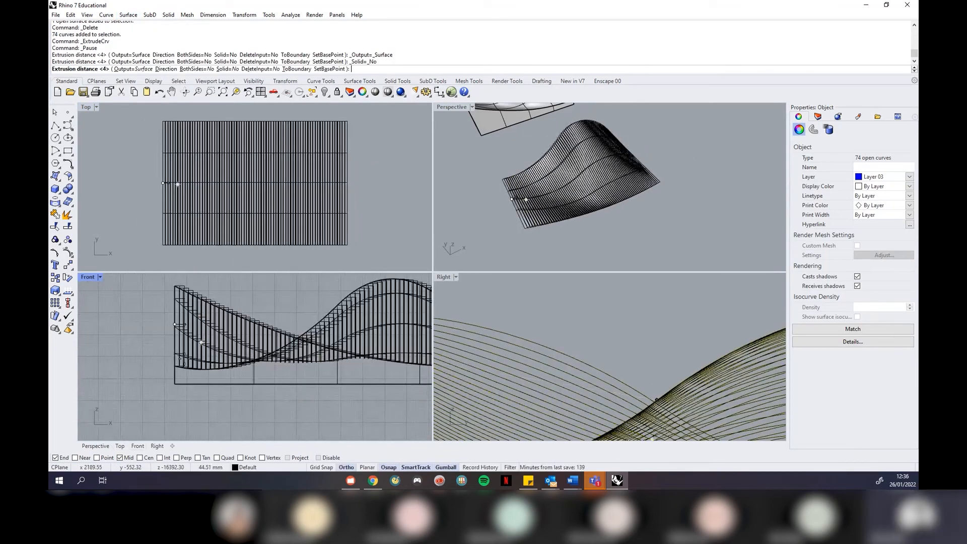
pyautogui.scroll(2, 191, 286)
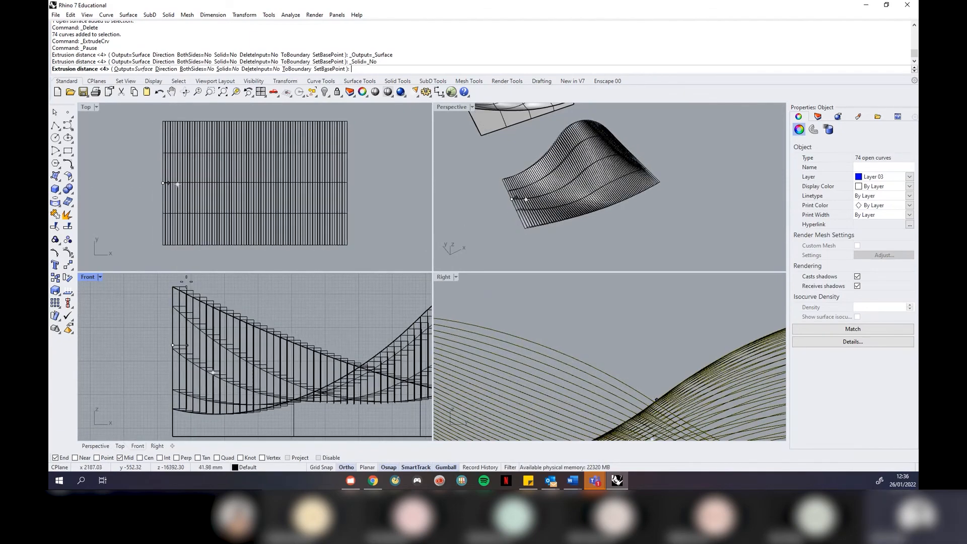
pyautogui.scroll(-2, 185, 282)
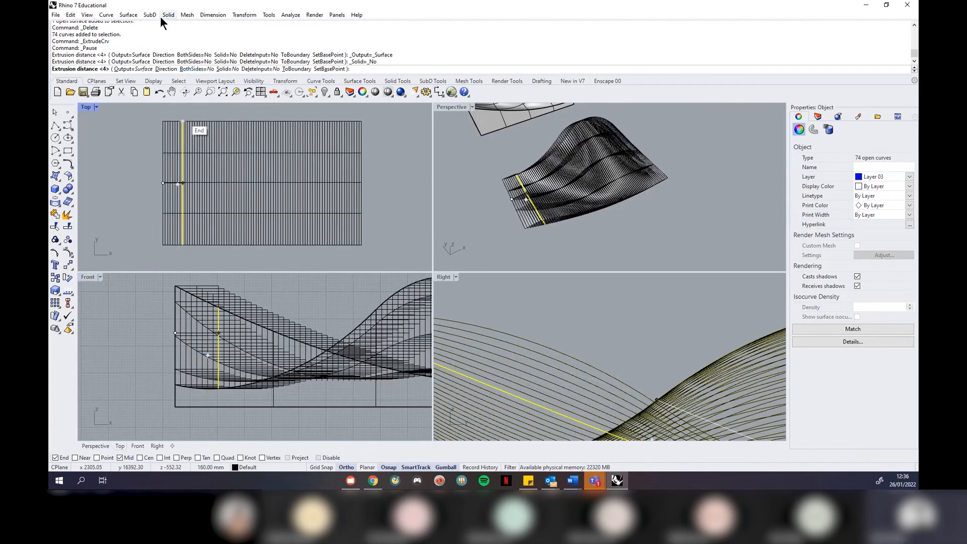
pyautogui.click(130, 15)
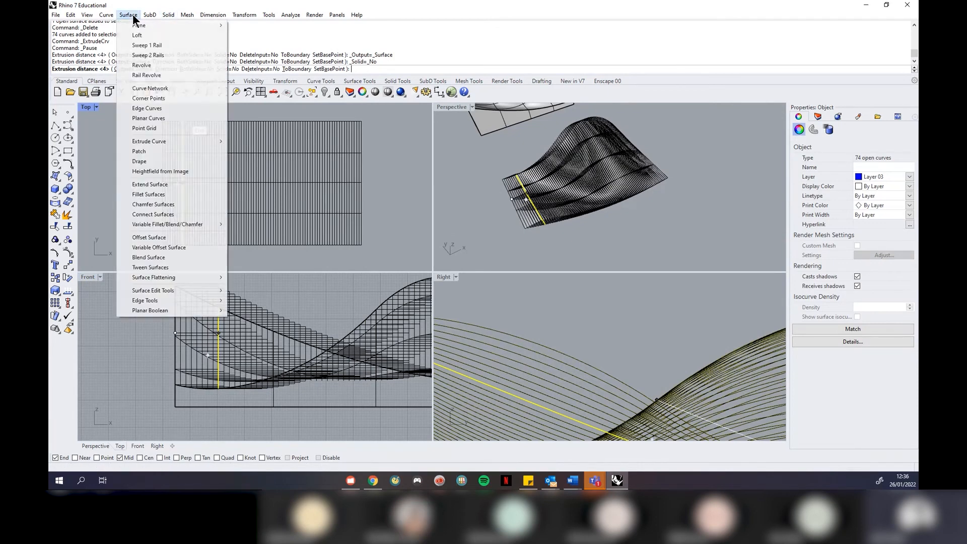
pyautogui.moveTo(357, 15)
pyautogui.click(392, 11)
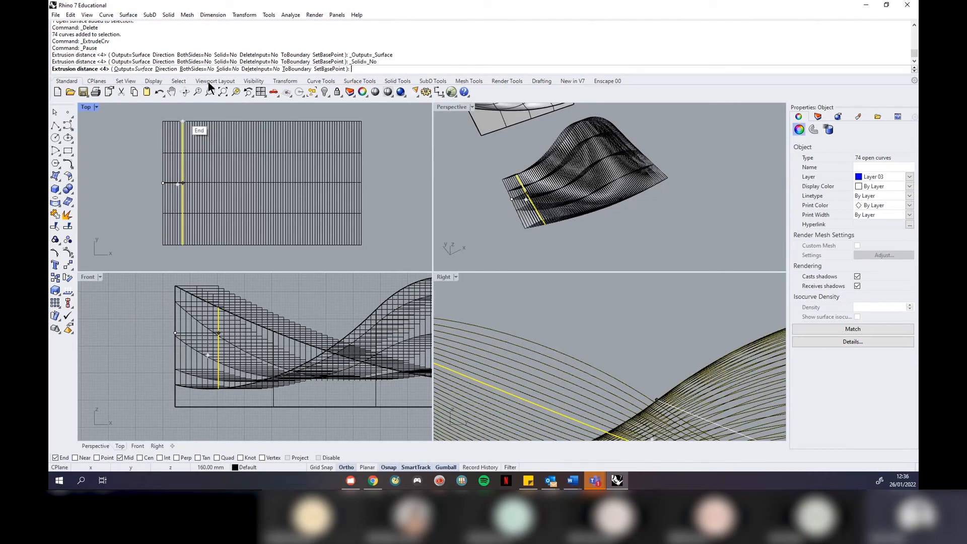
pyautogui.click(162, 70)
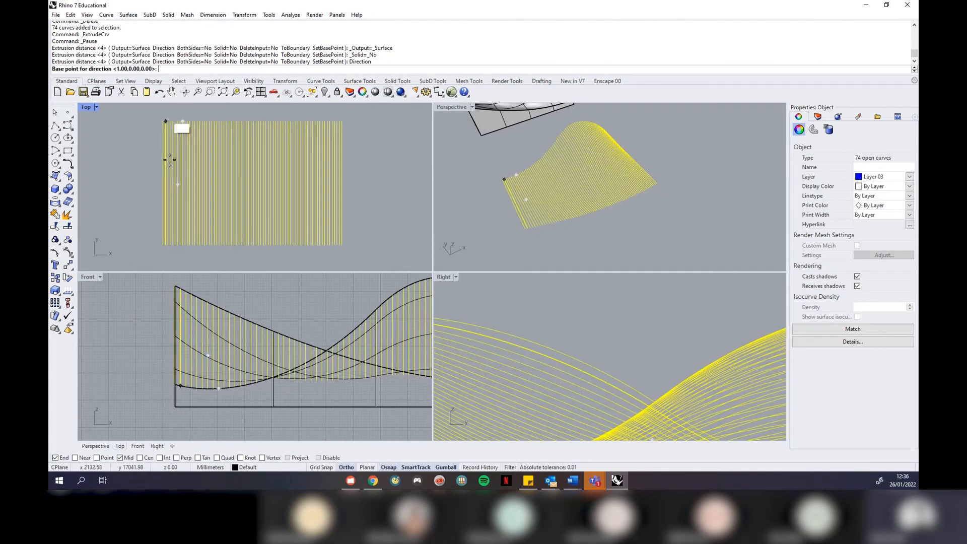
pyautogui.click(140, 286)
pyautogui.click(140, 366)
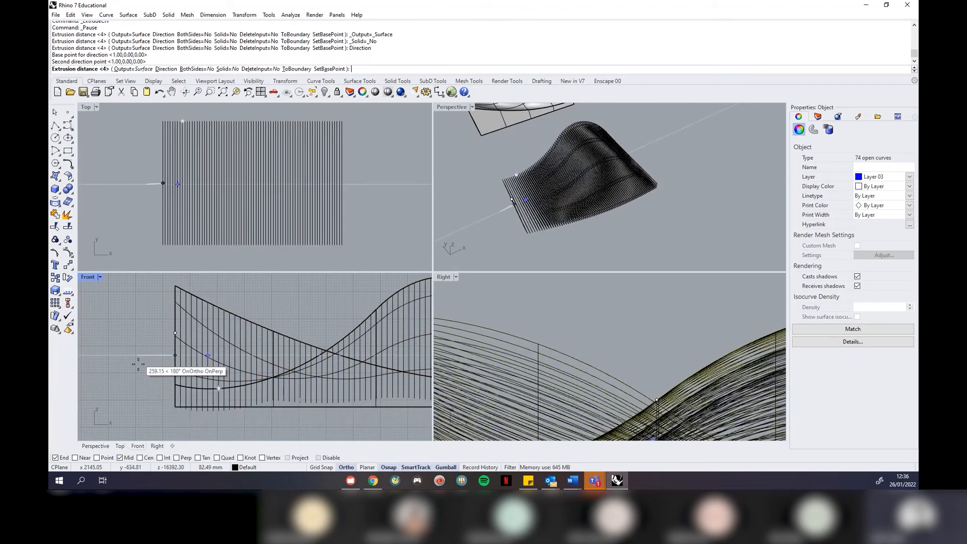
pyautogui.scroll(-3, 141, 351)
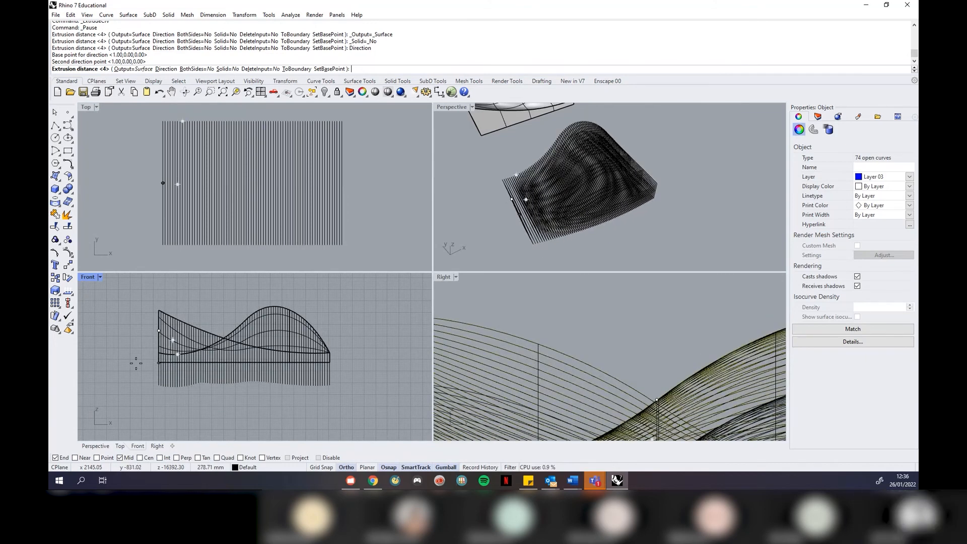
pyautogui.write('10')
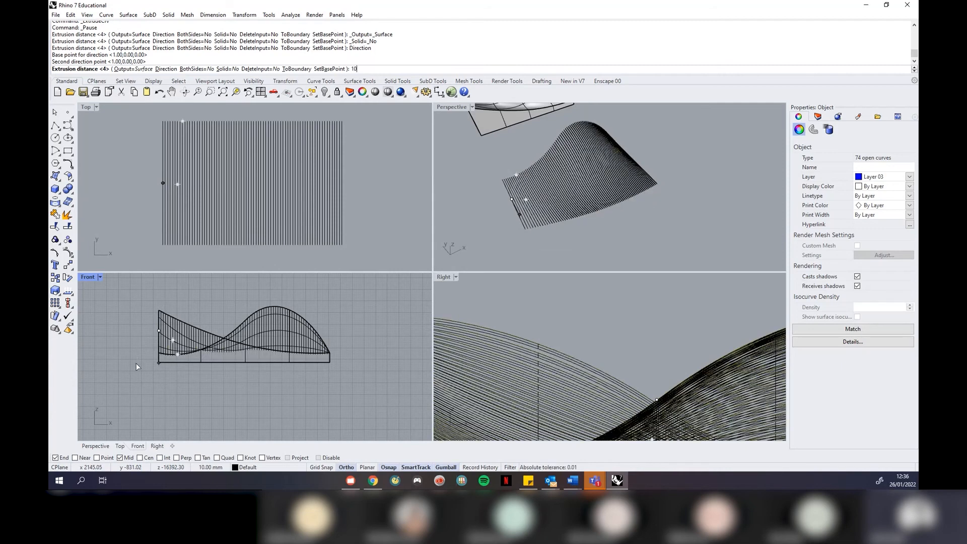
pyautogui.press('Return')
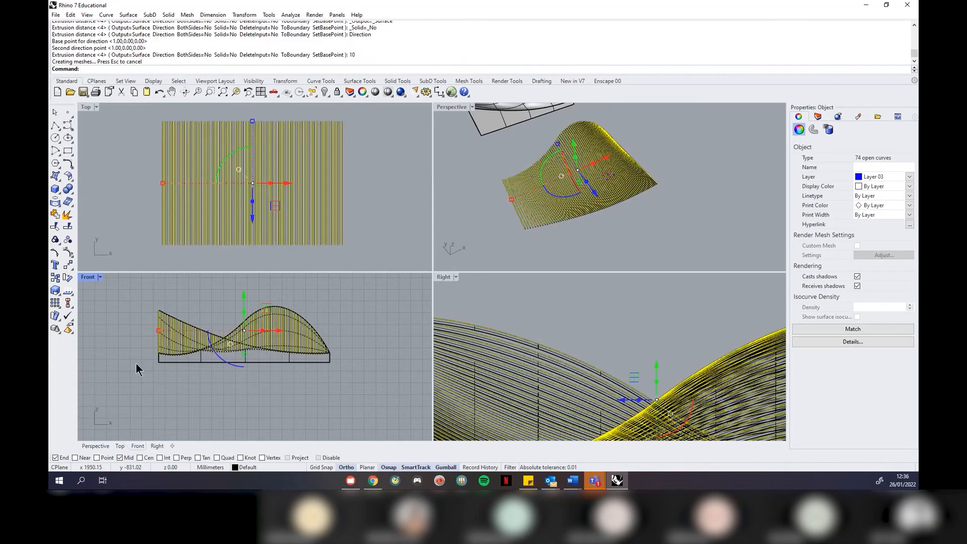
# Hide the Layer 03 curves and window-select all 74 strip polysurfaces
pyautogui.click(685, 196)
pyautogui.click(817, 116)
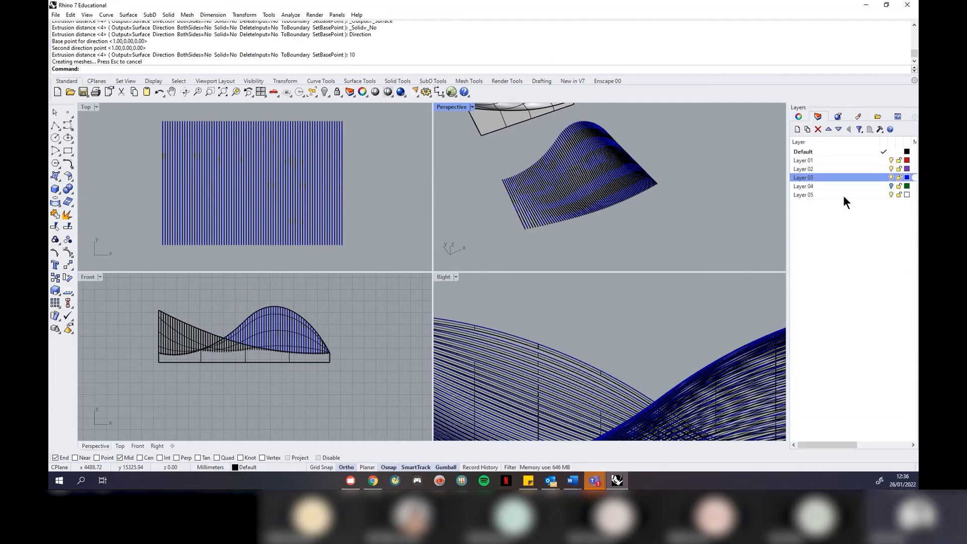
pyautogui.click(891, 178)
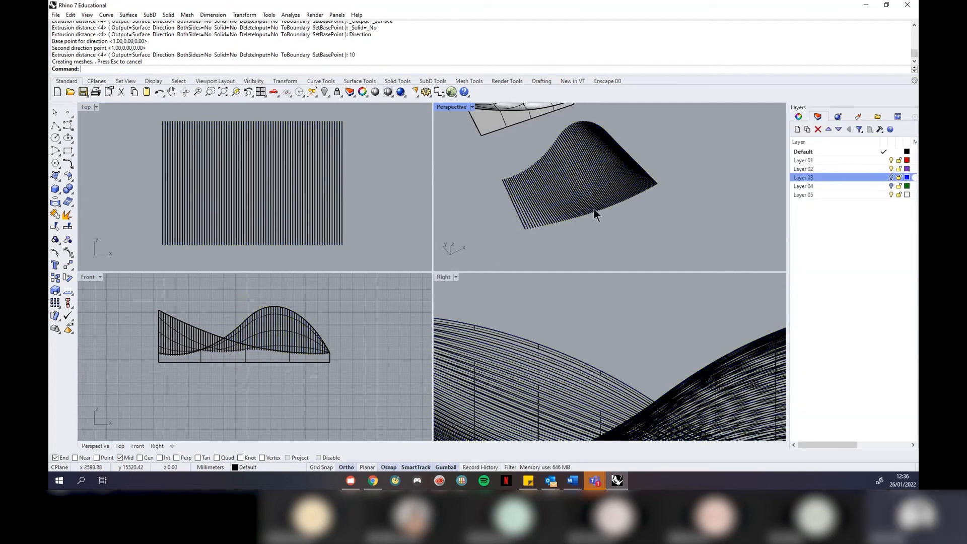
pyautogui.scroll(5, 557, 197)
pyautogui.moveTo(688, 197)
pyautogui.mouseDown(button='right')
pyautogui.moveTo(566, 167)
pyautogui.moveTo(535, 135)
pyautogui.moveTo(509, 130)
pyautogui.moveTo(641, 161)
pyautogui.moveTo(650, 189)
pyautogui.mouseUp(button='right')
pyautogui.moveTo(727, 225); pyautogui.dragTo(505, 168)
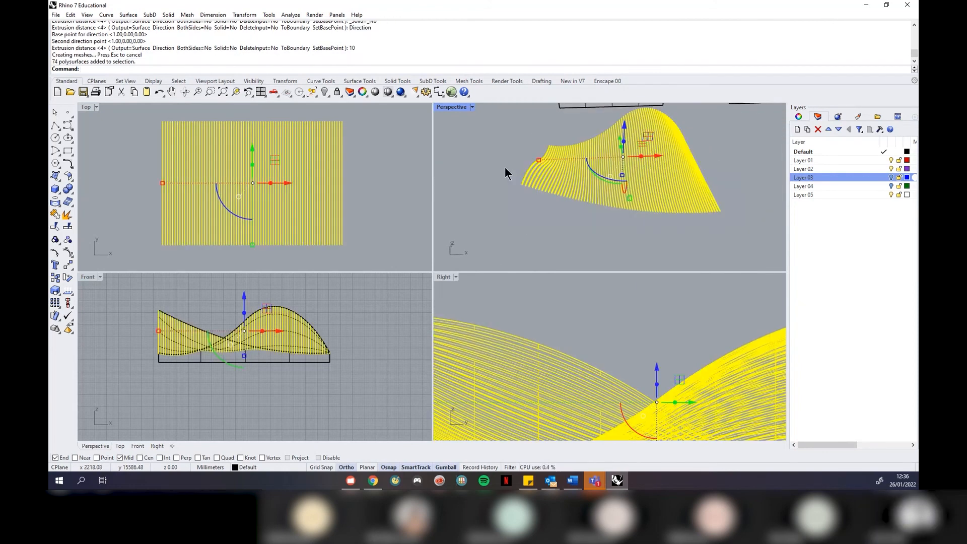
pyautogui.scroll(3, 226, 116)
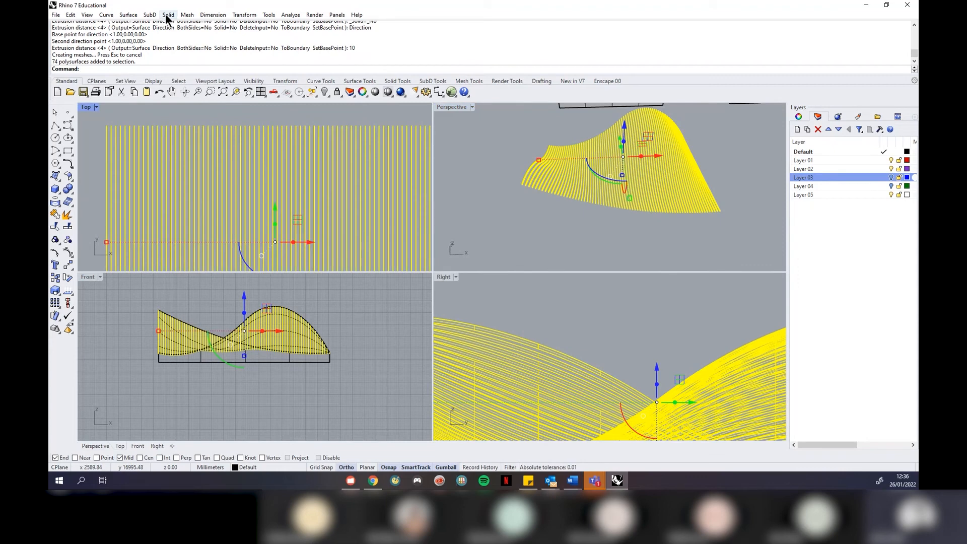
# Extrude the strip surfaces straight into solids with a distance of 5
pyautogui.click(168, 15)
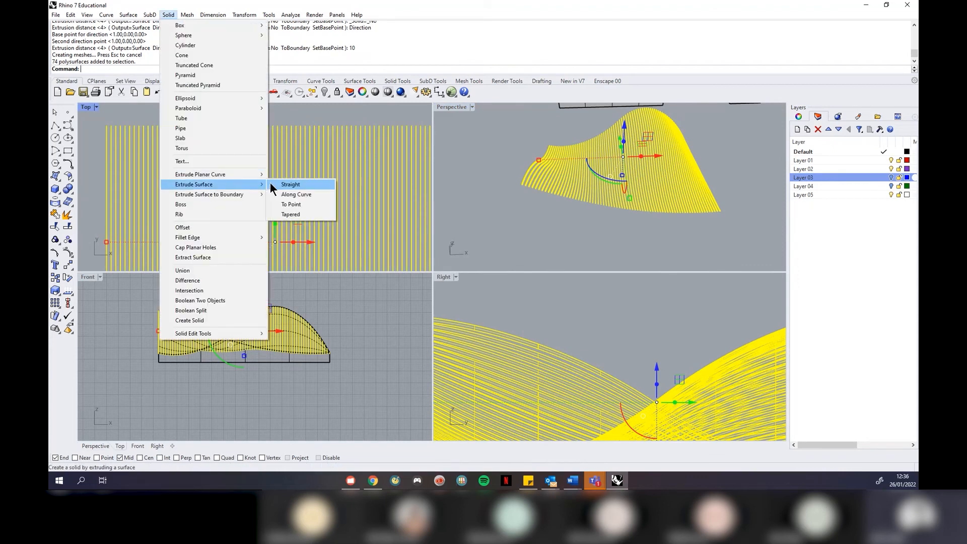
pyautogui.click(270, 185)
pyautogui.moveTo(297, 263); pyautogui.dragTo(96, 186)
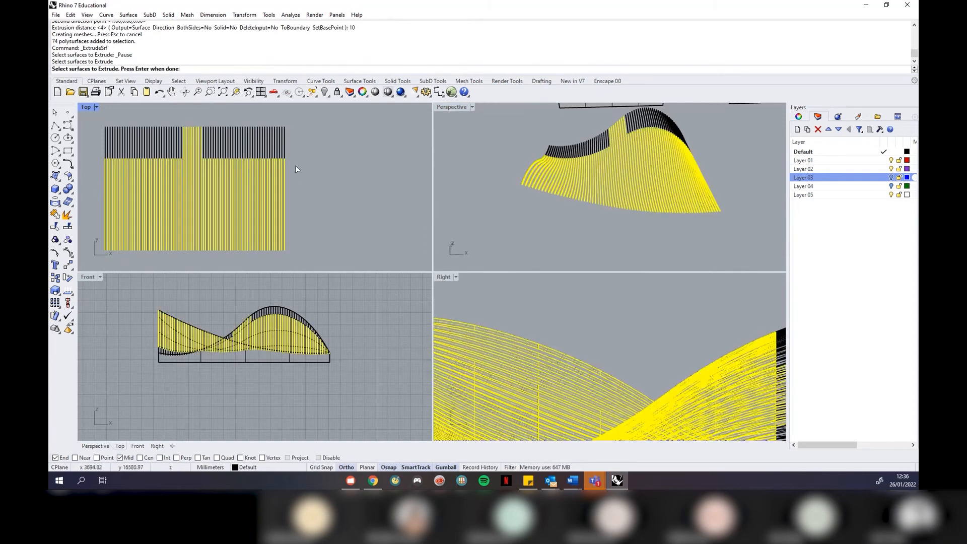
pyautogui.moveTo(303, 116); pyautogui.dragTo(94, 160)
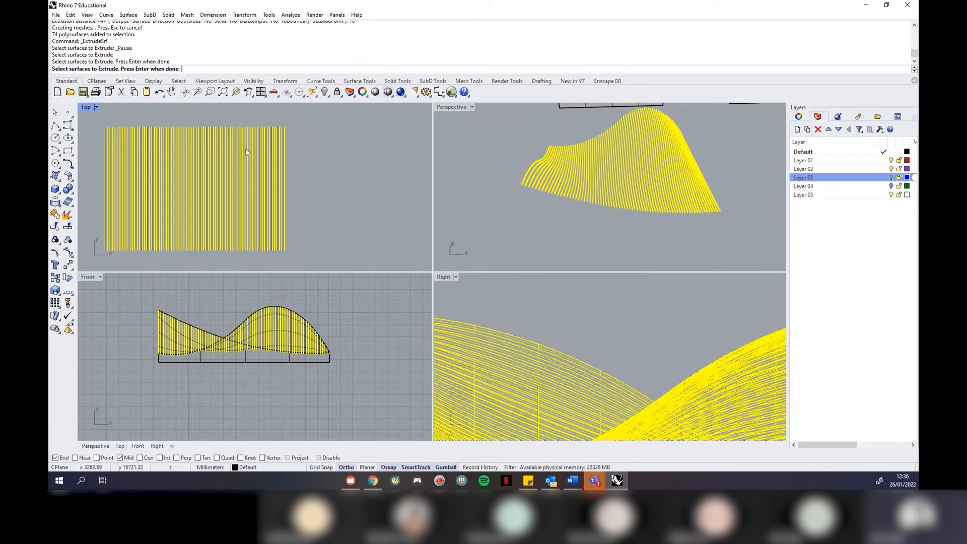
pyautogui.press('Return')
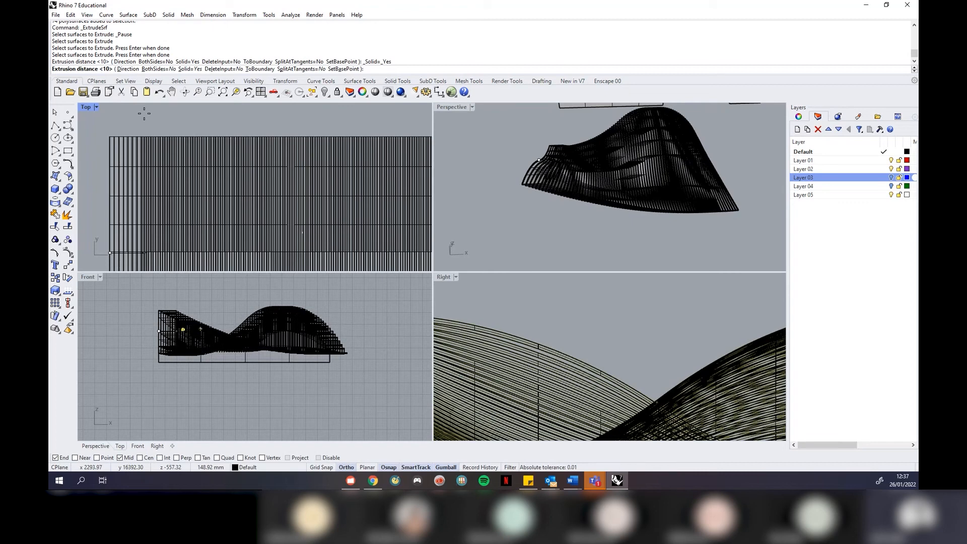
pyautogui.write('5')
pyautogui.press('Return')
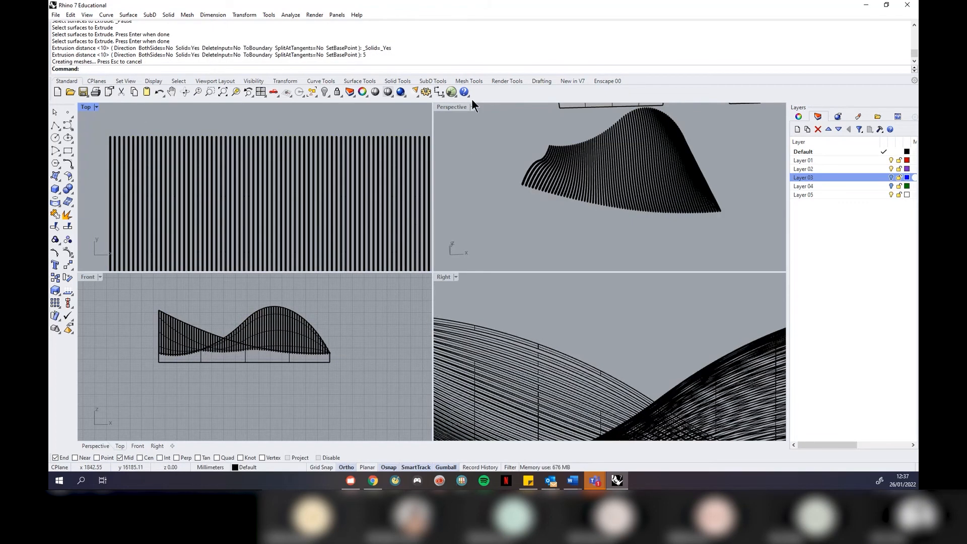
# Maximize the Perspective viewport and orbit the ribbed extrusion toward the camera
pyautogui.click(472, 107)
pyautogui.click(476, 119)
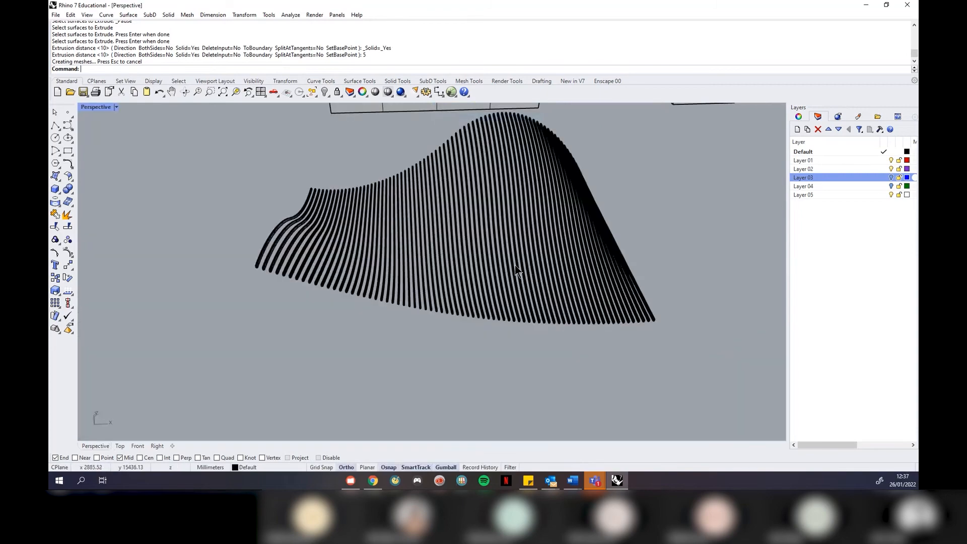
pyautogui.scroll(-2, 506, 295)
pyautogui.moveTo(507, 295); pyautogui.dragTo(645, 319, button='right')
pyautogui.scroll(2, 474, 363)
pyautogui.scroll(-3, 474, 364)
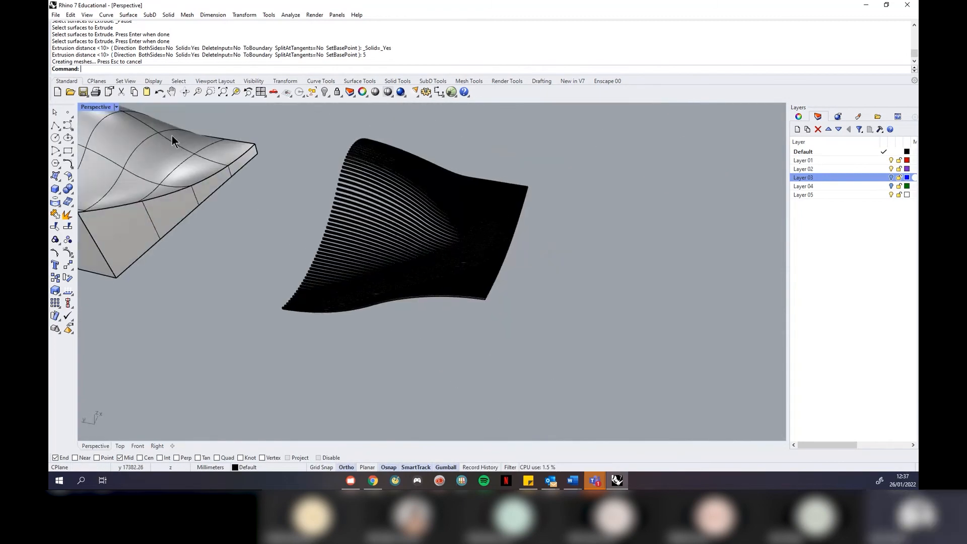
# Switch Perspective to Rendered, orbit the ribbed model, and select all 351 ribs
pyautogui.click(115, 107)
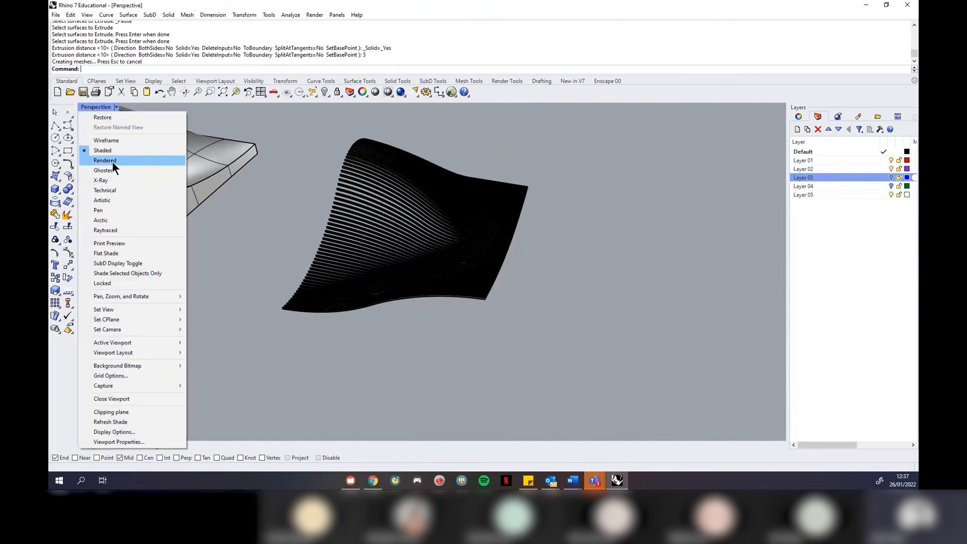
pyautogui.click(112, 161)
pyautogui.moveTo(533, 291); pyautogui.dragTo(421, 277, button='right')
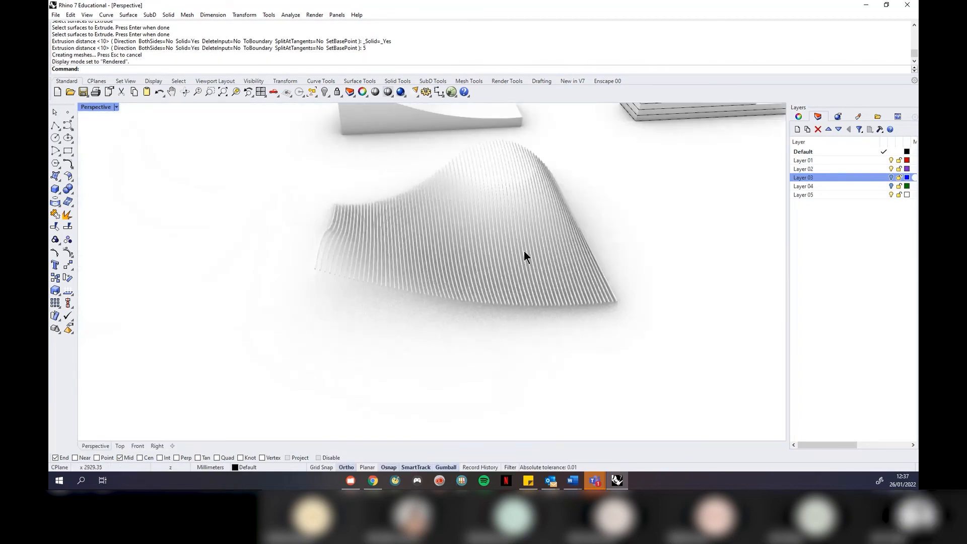
pyautogui.scroll(3, 531, 273)
pyautogui.scroll(-5, 531, 273)
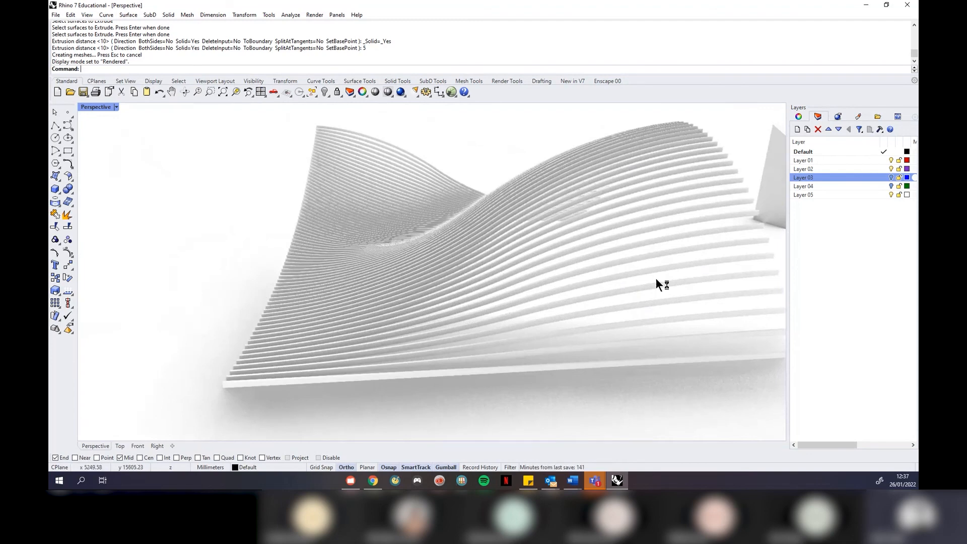
pyautogui.moveTo(587, 277)
pyautogui.mouseDown(button='right')
pyautogui.moveTo(390, 310)
pyautogui.moveTo(567, 280)
pyautogui.moveTo(529, 282)
pyautogui.mouseUp(button='right')
pyautogui.moveTo(403, 286)
pyautogui.mouseDown(button='right')
pyautogui.moveTo(544, 281)
pyautogui.moveTo(571, 294)
pyautogui.mouseUp(button='right')
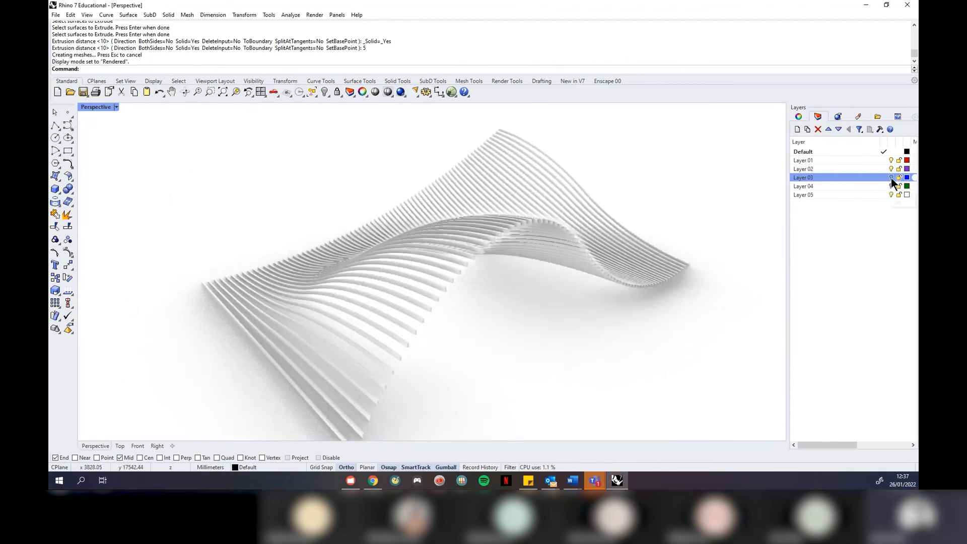
pyautogui.scroll(-4, 438, 271)
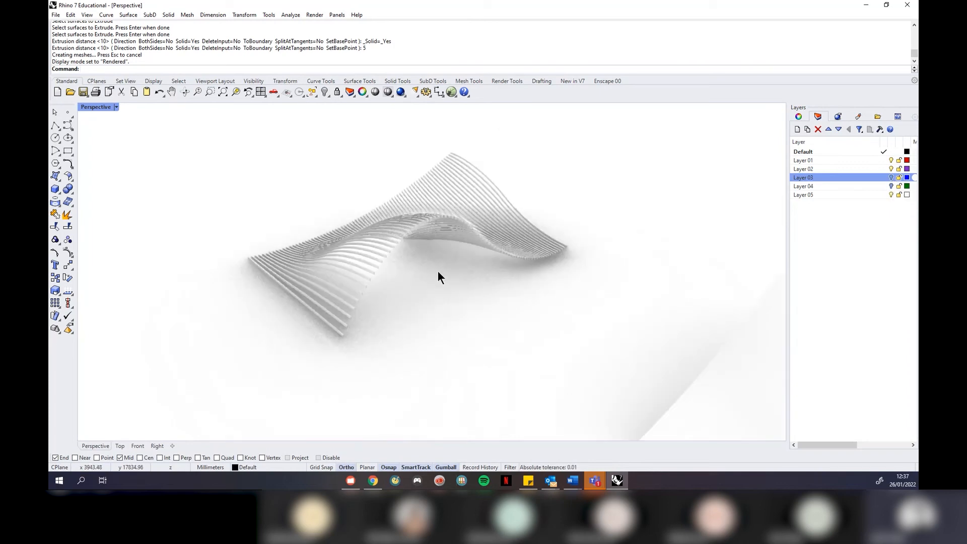
pyautogui.moveTo(591, 157); pyautogui.dragTo(341, 342)
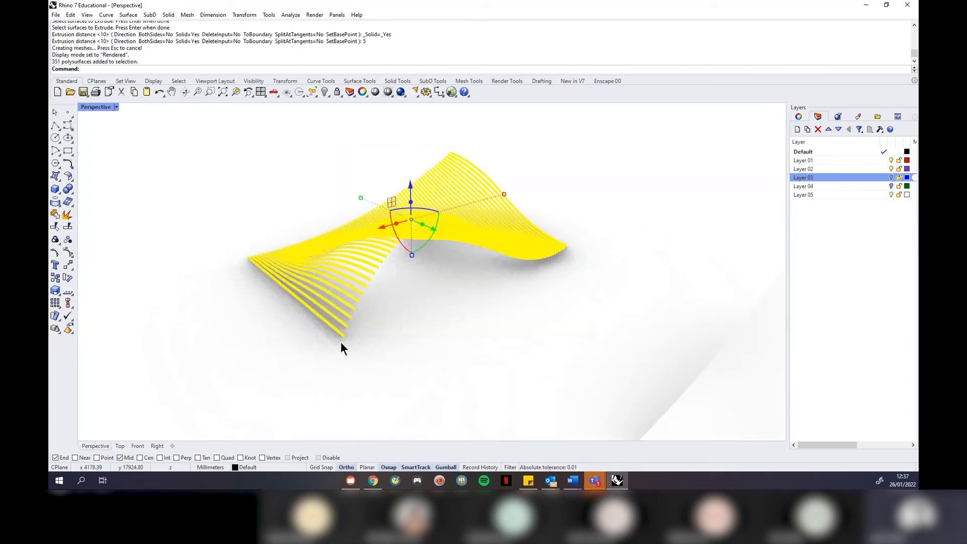
# Move the selected ribs onto Layer 05 and hide that layer
pyautogui.click(822, 196)
pyautogui.rightClick(821, 196)
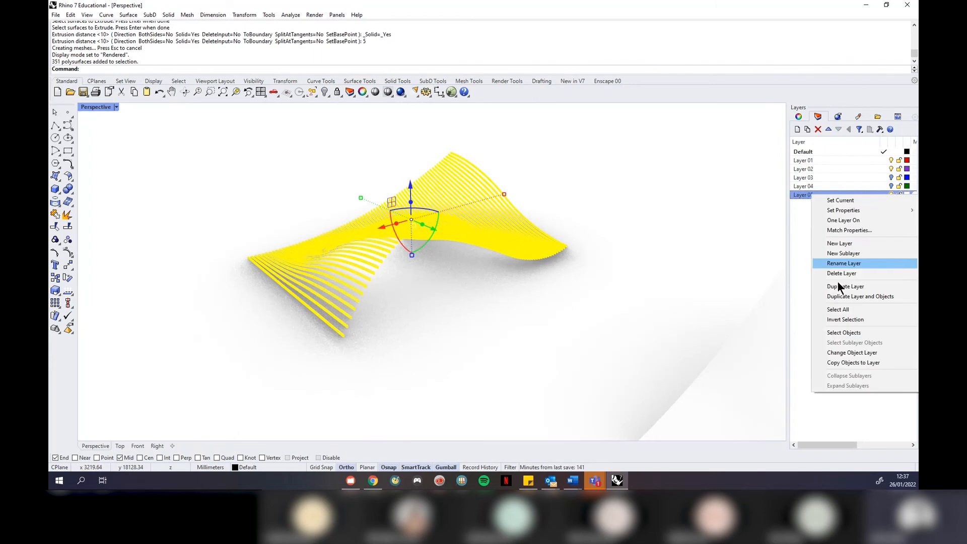
pyautogui.click(877, 353)
pyautogui.click(668, 240)
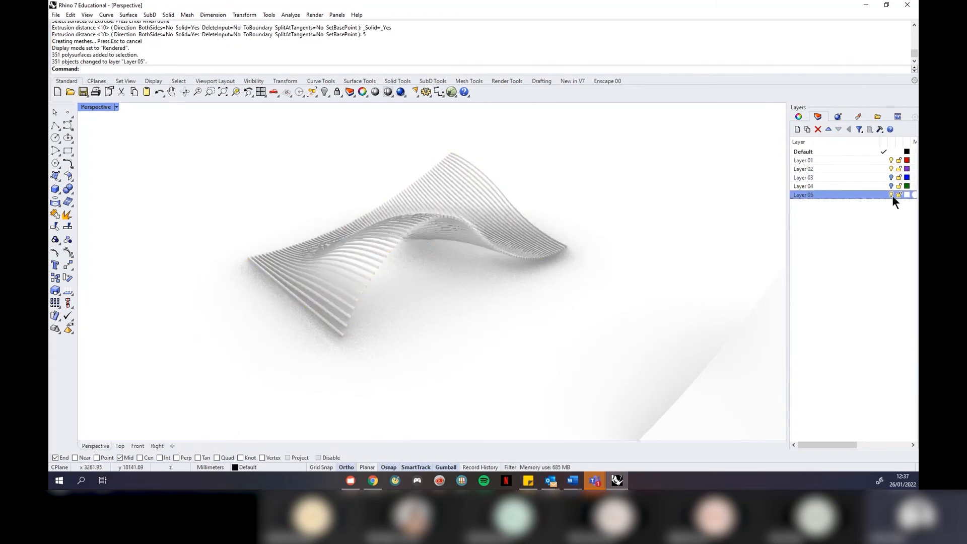
pyautogui.click(892, 195)
# Toggle the Layer 04 and Layer 05 bulbs so only Layer 04's green curves show
pyautogui.click(891, 186)
pyautogui.click(891, 186)
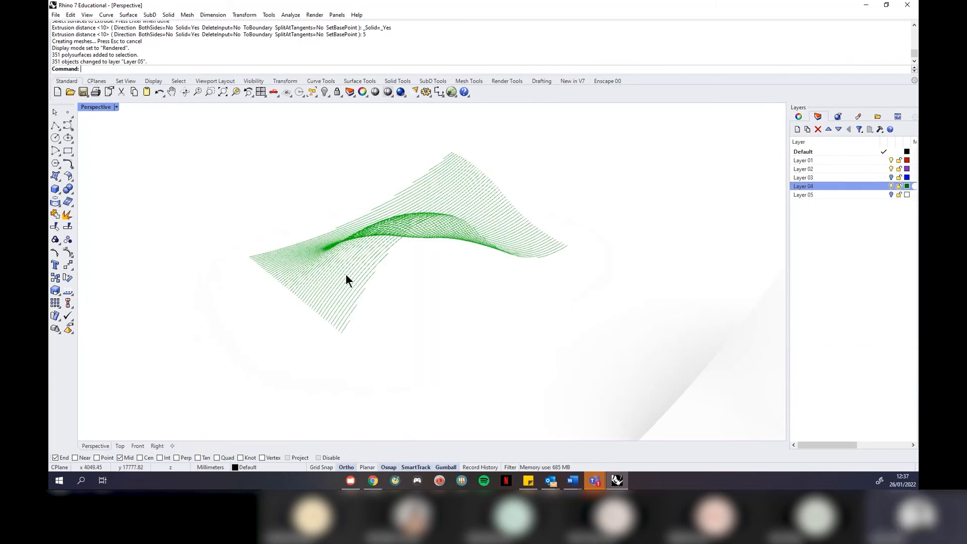
pyautogui.click(891, 186)
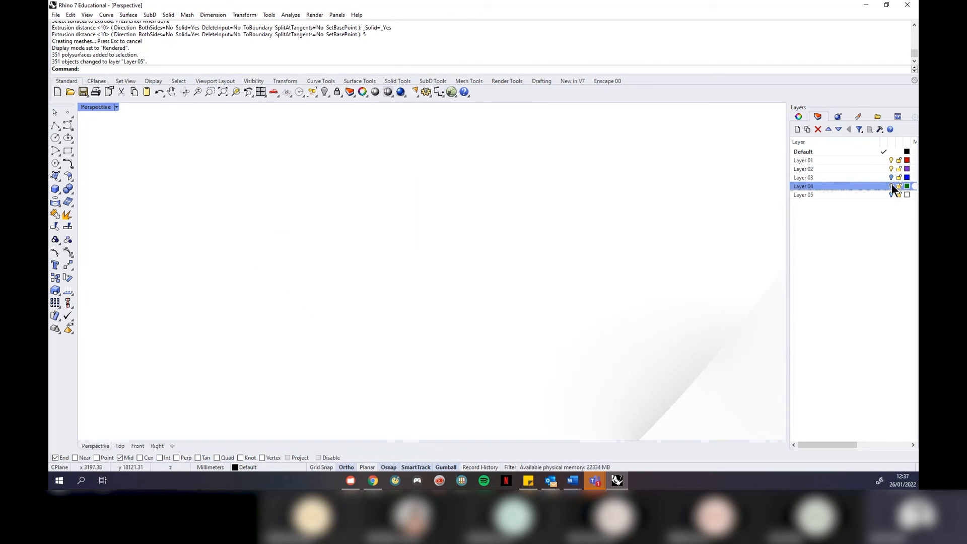
pyautogui.click(891, 194)
pyautogui.click(891, 186)
pyautogui.click(892, 186)
pyautogui.click(890, 194)
pyautogui.click(891, 186)
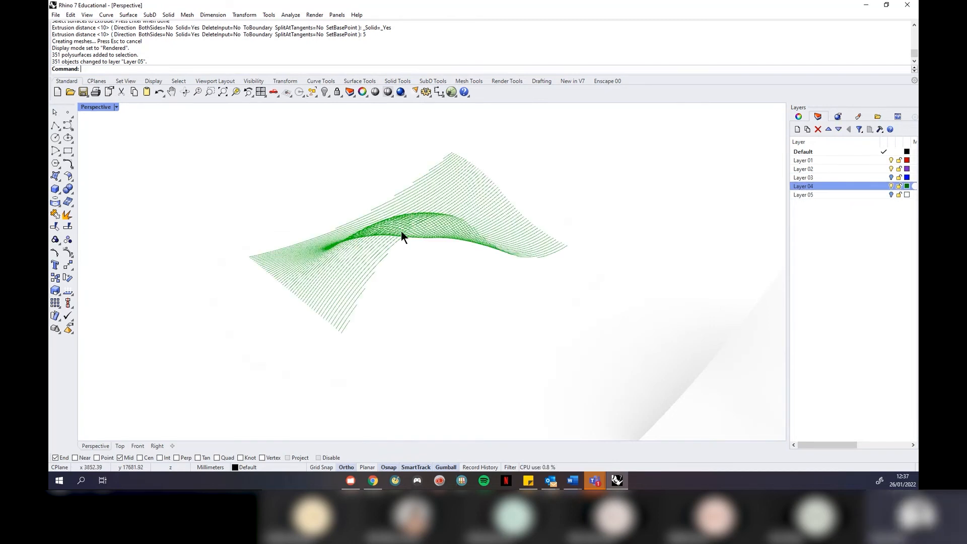
pyautogui.moveTo(352, 241); pyautogui.dragTo(388, 241, button='right')
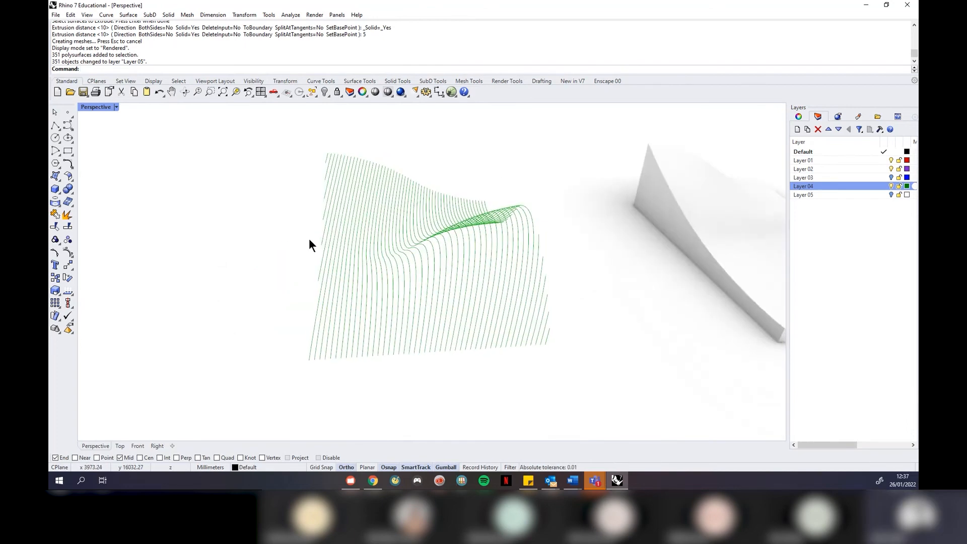
# Restore the four-view layout and window-select all 60 green curves
pyautogui.click(116, 107)
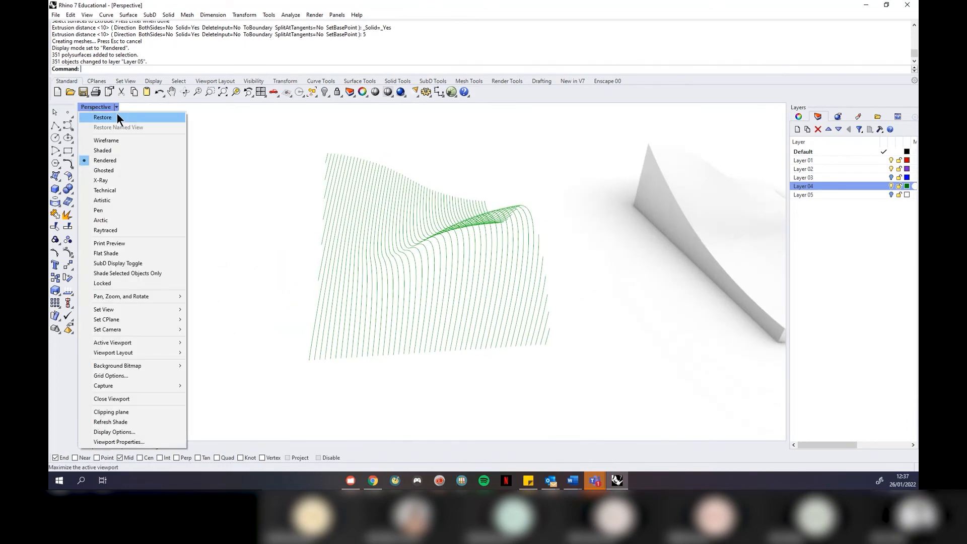
pyautogui.click(117, 114)
pyautogui.scroll(-3, 226, 160)
pyautogui.scroll(3, 254, 213)
pyautogui.scroll(-4, 256, 229)
pyautogui.moveTo(341, 132); pyautogui.dragTo(135, 264)
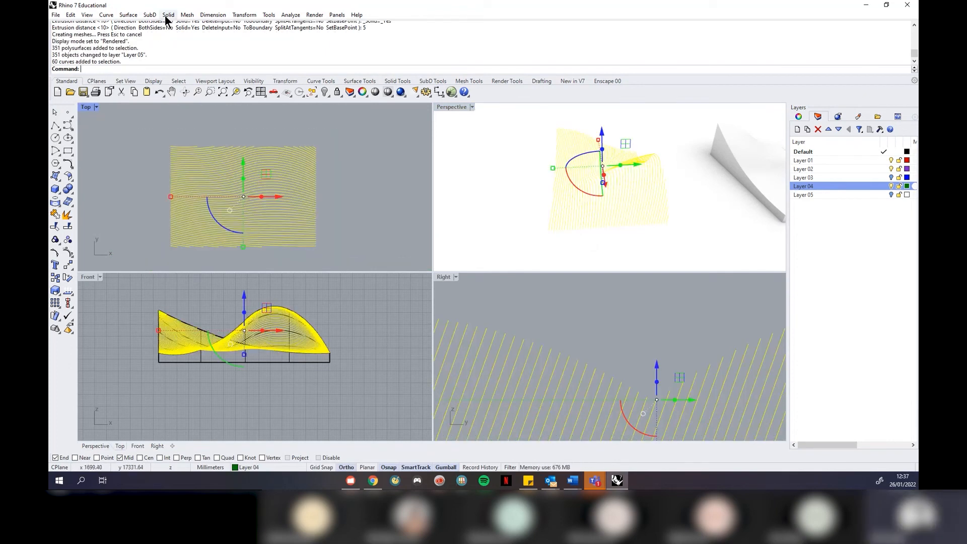
# Extrude the 60 curves straight 10 units into strips, then hide the new strips with Hide
pyautogui.click(128, 14)
pyautogui.moveTo(197, 140)
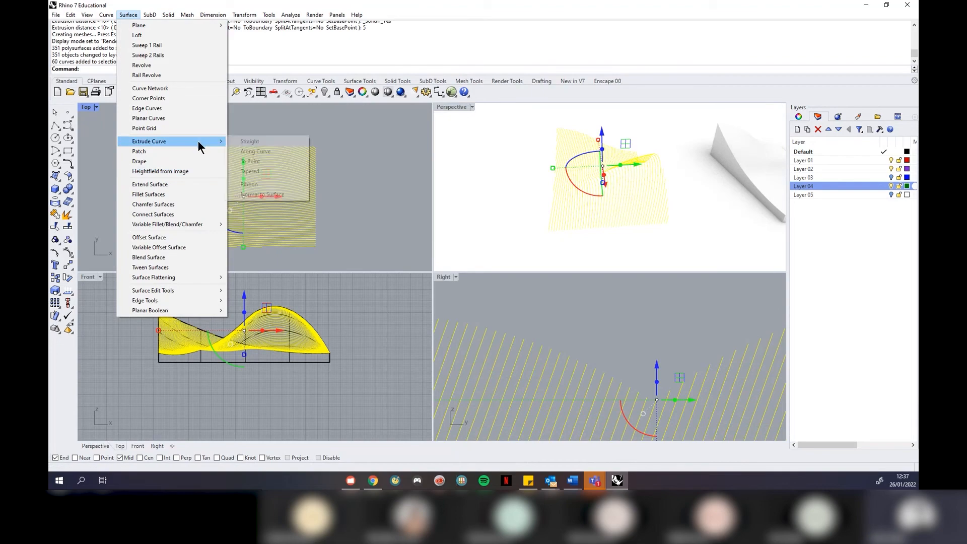
pyautogui.click(258, 140)
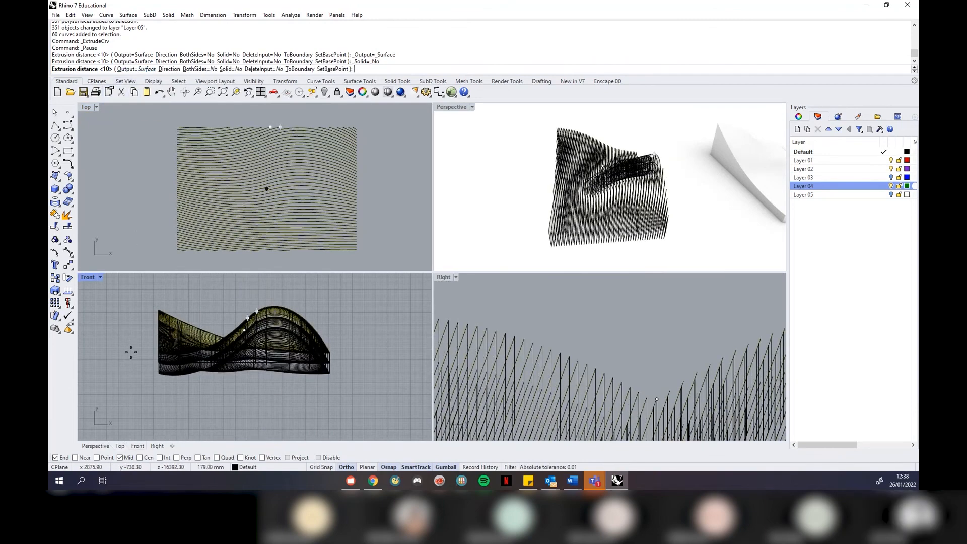
pyautogui.write('10')
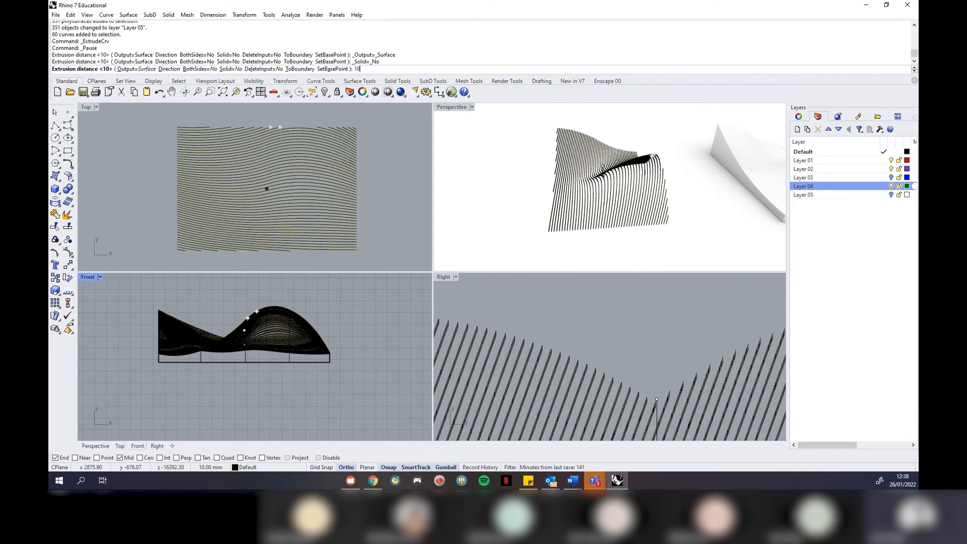
pyautogui.press('Return')
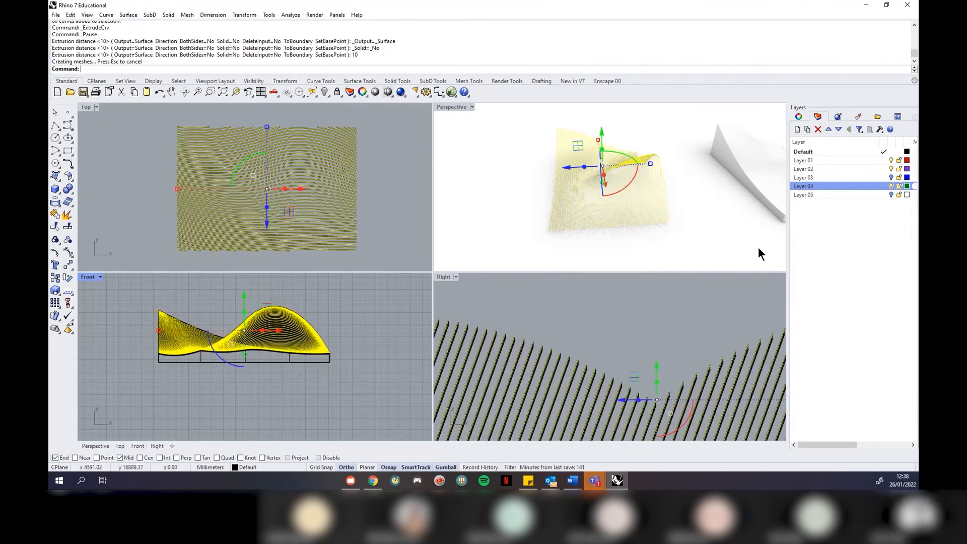
pyautogui.write('hide')
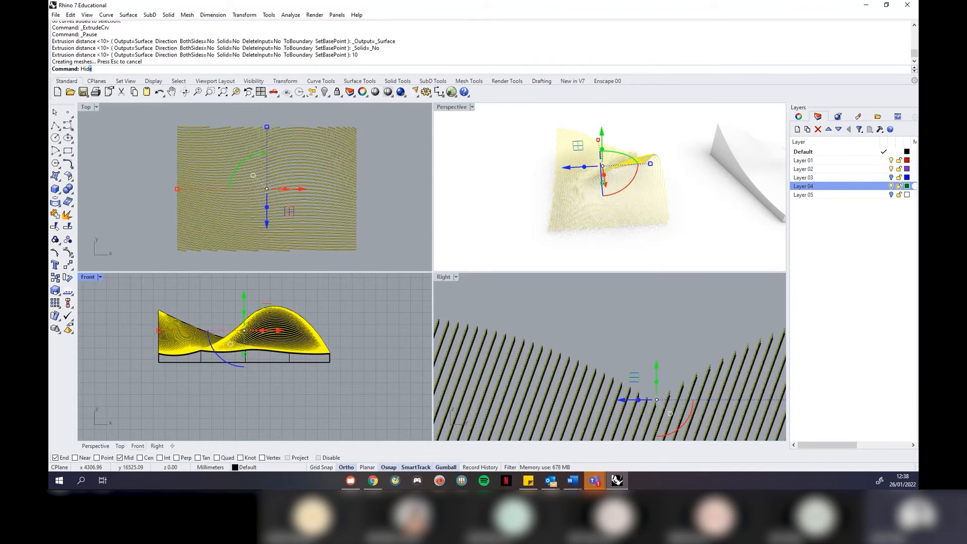
pyautogui.press('Return')
pyautogui.click(473, 107)
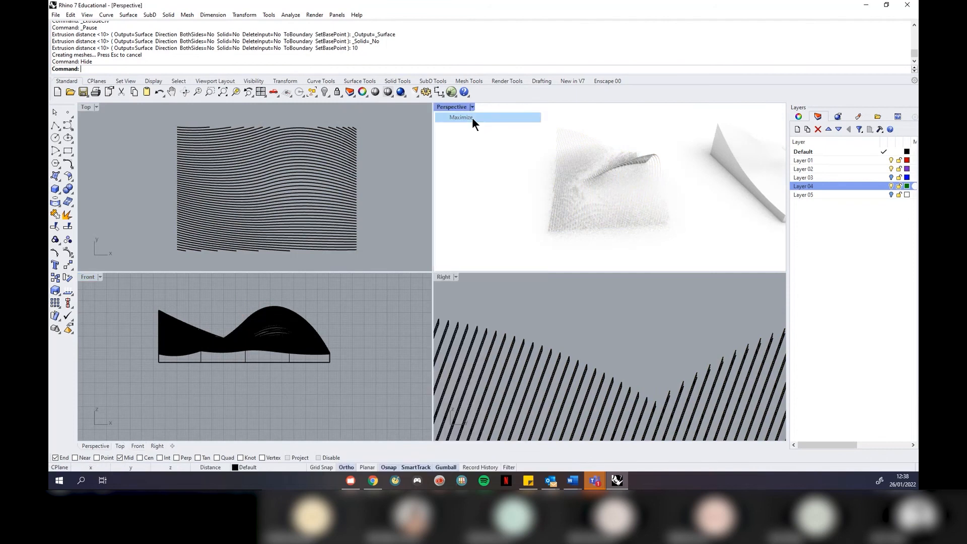
pyautogui.click(472, 117)
pyautogui.moveTo(609, 282); pyautogui.dragTo(565, 281, button='right')
pyautogui.moveTo(564, 412); pyautogui.dragTo(217, 121)
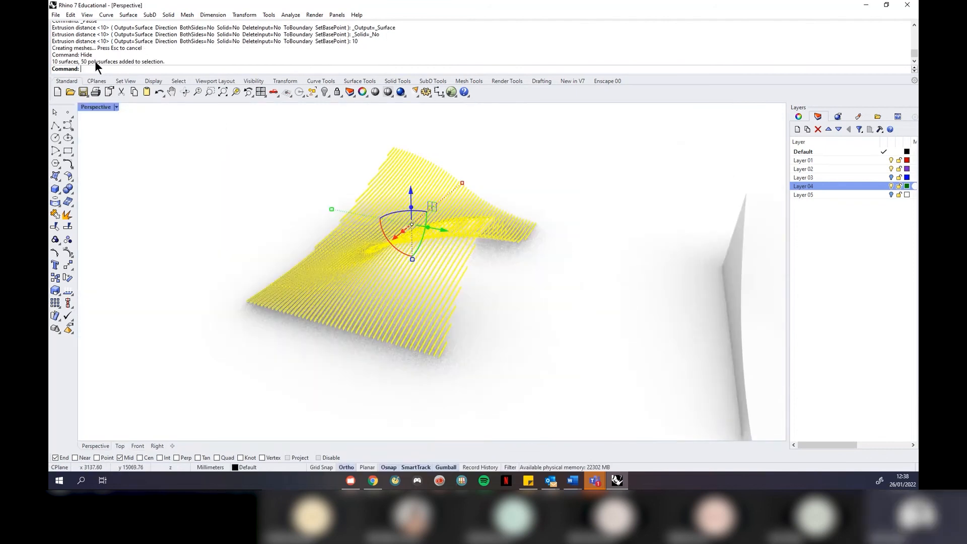
pyautogui.moveTo(303, 254); pyautogui.dragTo(325, 294, button='right')
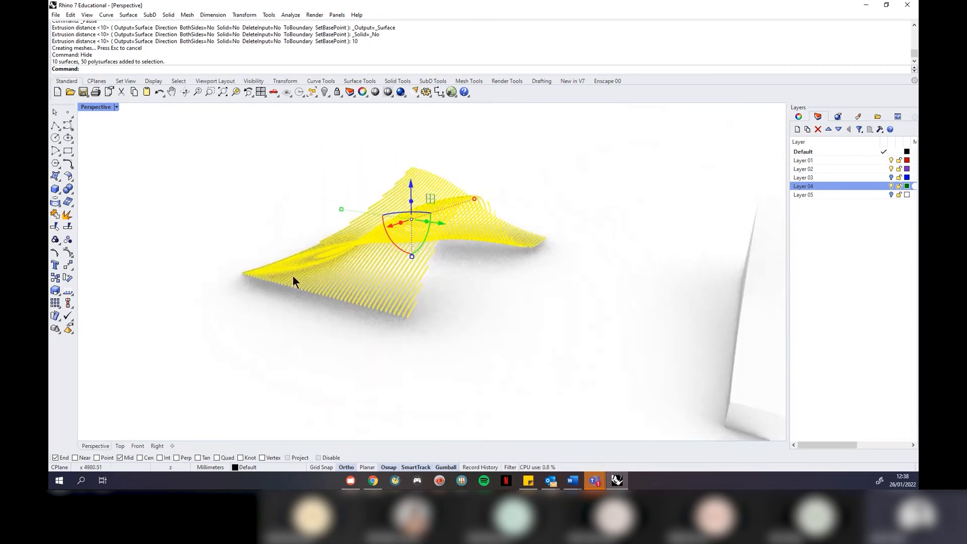
pyautogui.click(168, 14)
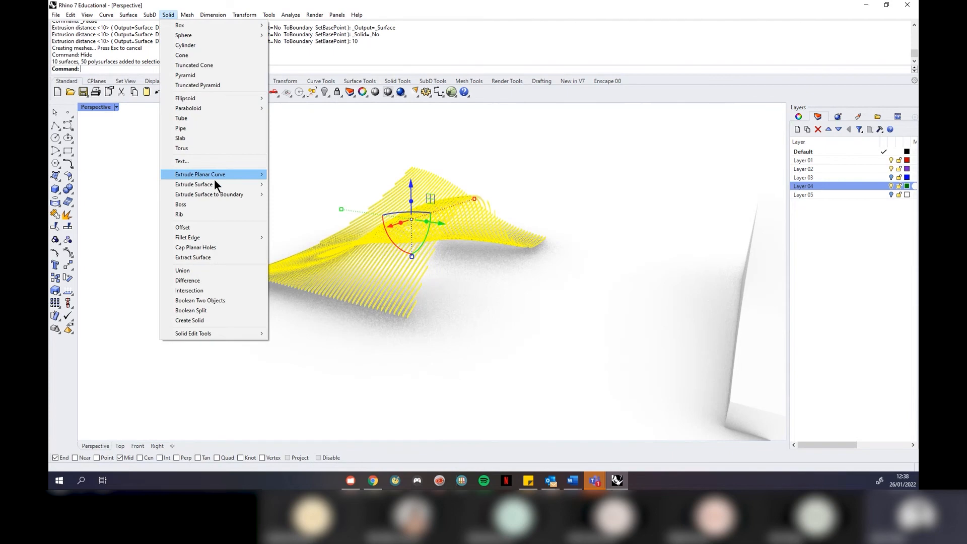
pyautogui.moveTo(219, 185)
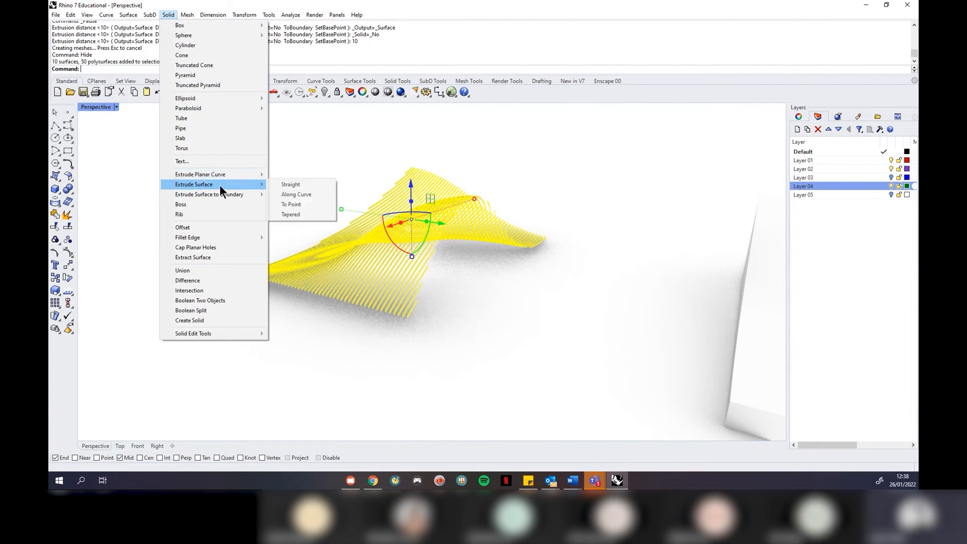
pyautogui.click(283, 185)
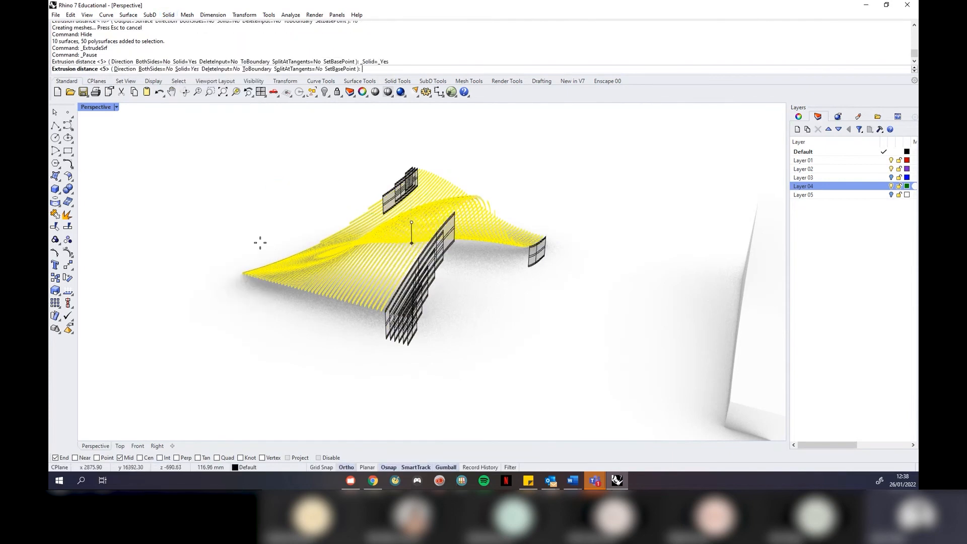
pyautogui.click(125, 70)
pyautogui.click(391, 331)
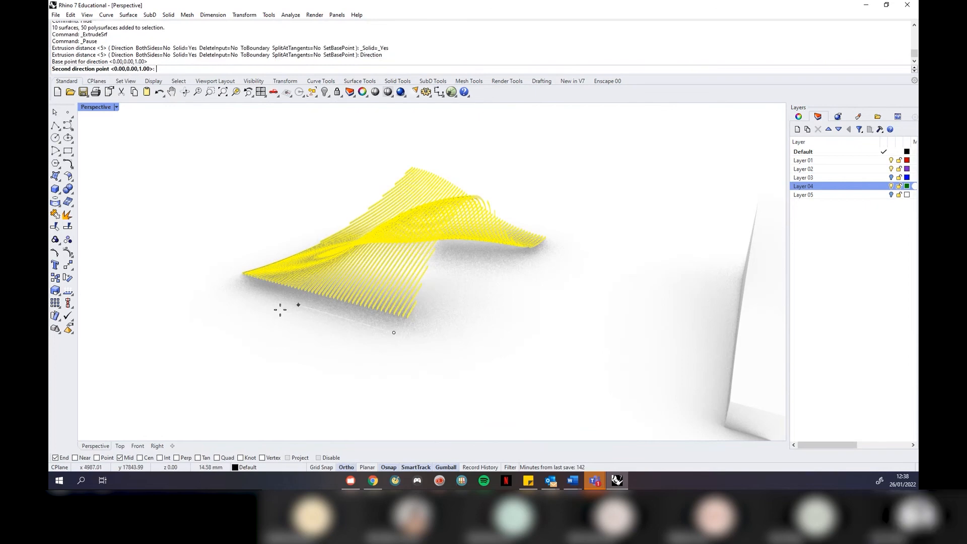
pyautogui.click(255, 309)
pyautogui.press('Escape')
pyautogui.press('Escape')
pyautogui.moveTo(328, 322); pyautogui.dragTo(353, 330, button='right')
pyautogui.scroll(3, 545, 229)
pyautogui.moveTo(510, 226); pyautogui.dragTo(498, 276, button='right')
pyautogui.scroll(-4, 510, 229)
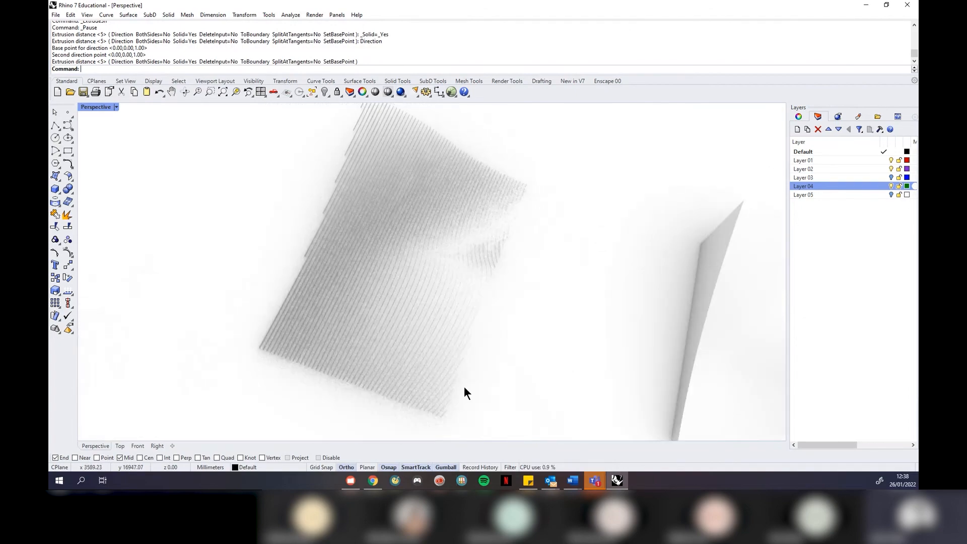
pyautogui.moveTo(464, 386); pyautogui.dragTo(473, 288, button='right')
pyautogui.scroll(5, 473, 271)
pyautogui.click(480, 270)
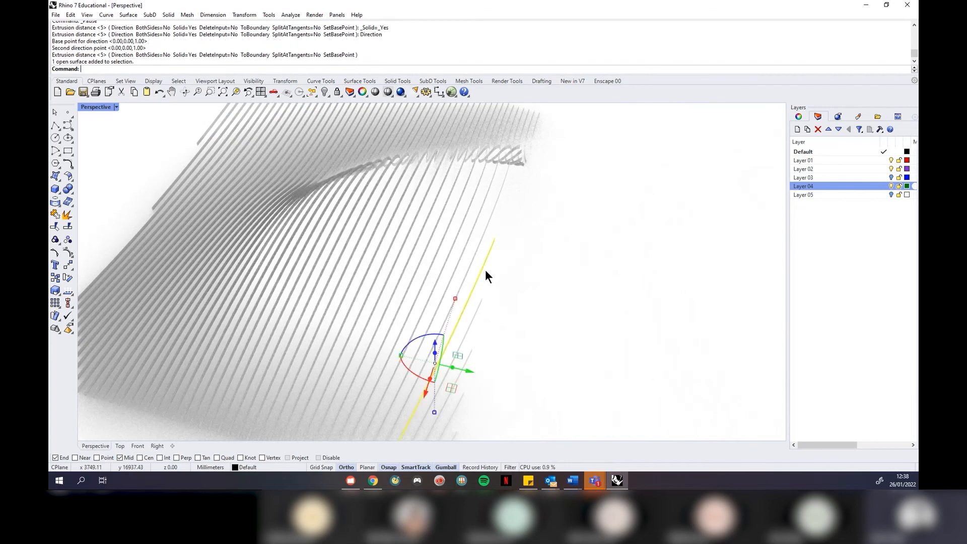
pyautogui.click(490, 224)
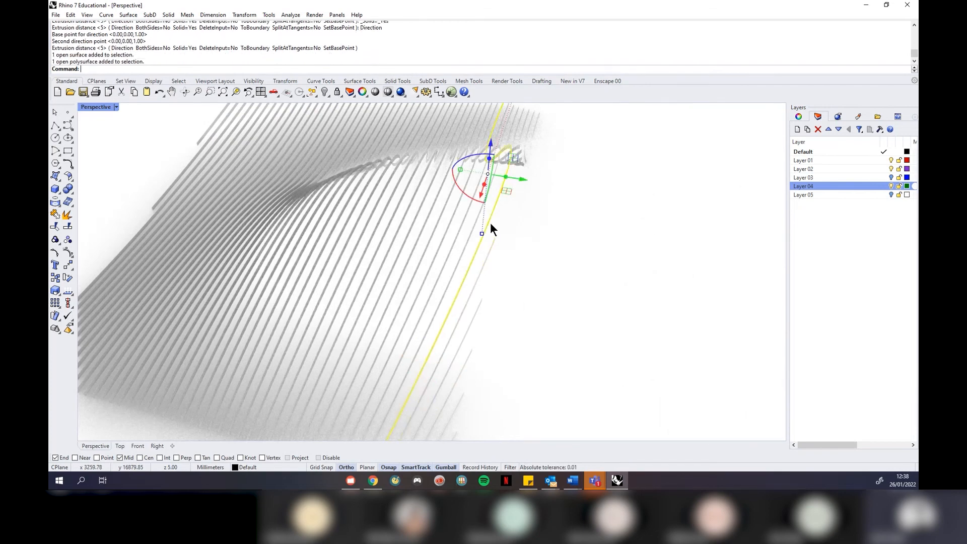
pyautogui.scroll(-3, 554, 239)
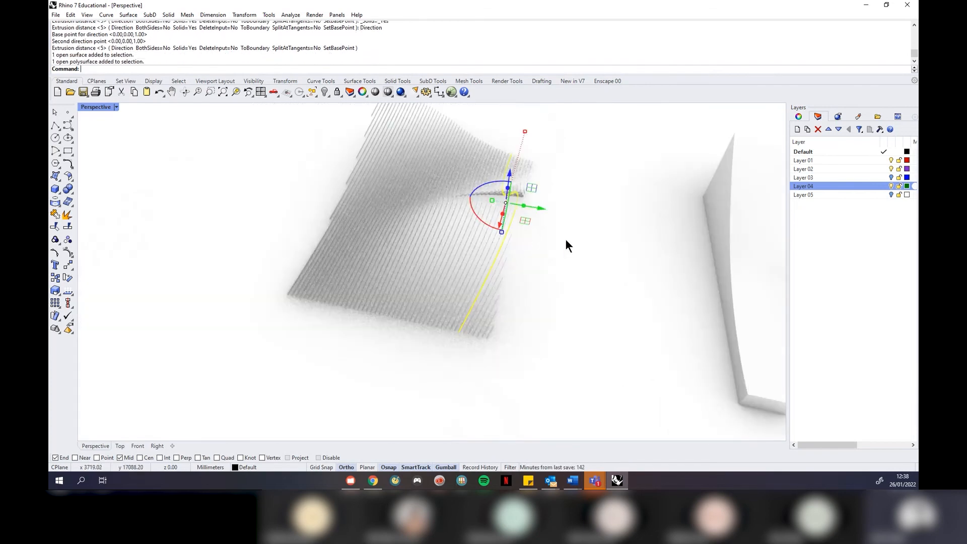
# Undo the Hide and curve extrusion, select Layer 05, and restore the four-viewport layout
pyautogui.hotkey('ctrl', 'z')
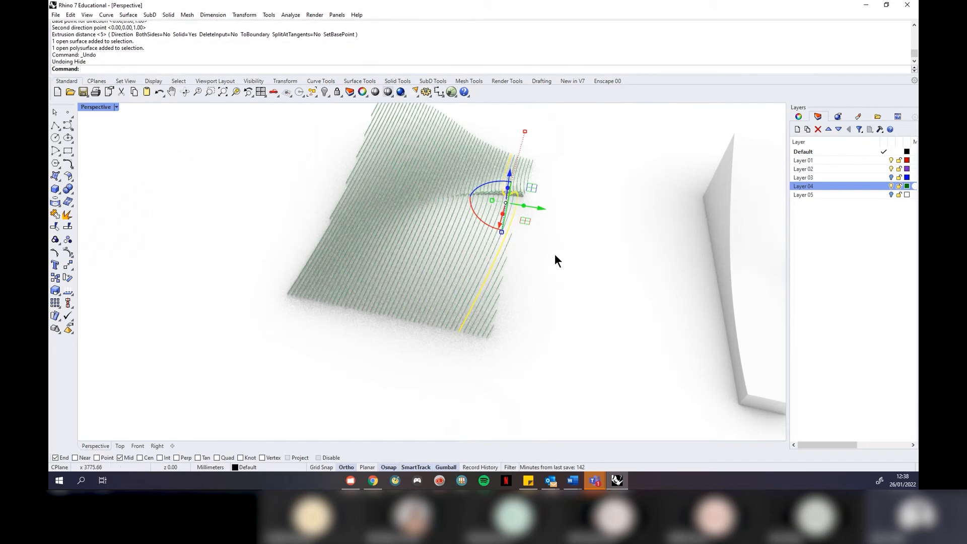
pyautogui.hotkey('ctrl', 'z')
pyautogui.click(890, 195)
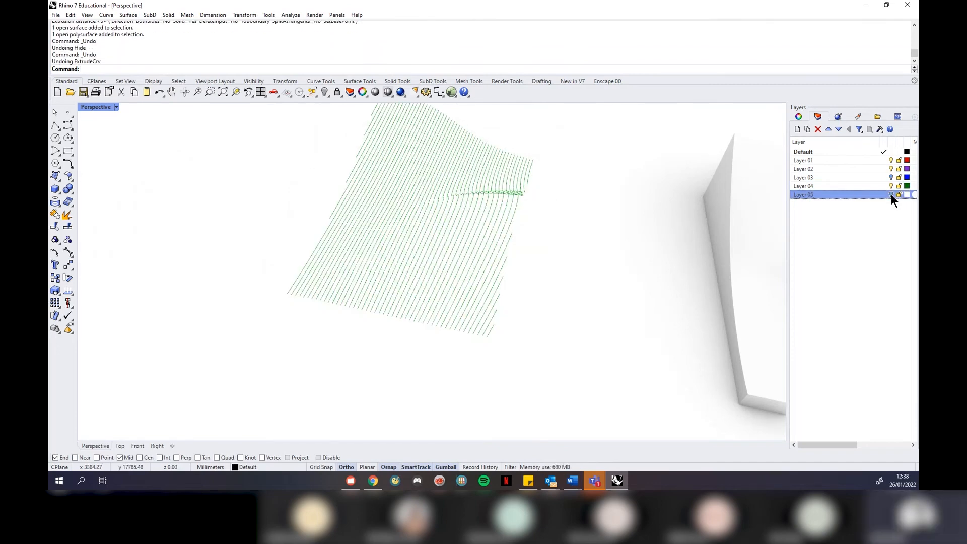
pyautogui.moveTo(552, 281); pyautogui.dragTo(497, 267, button='right')
pyautogui.click(116, 107)
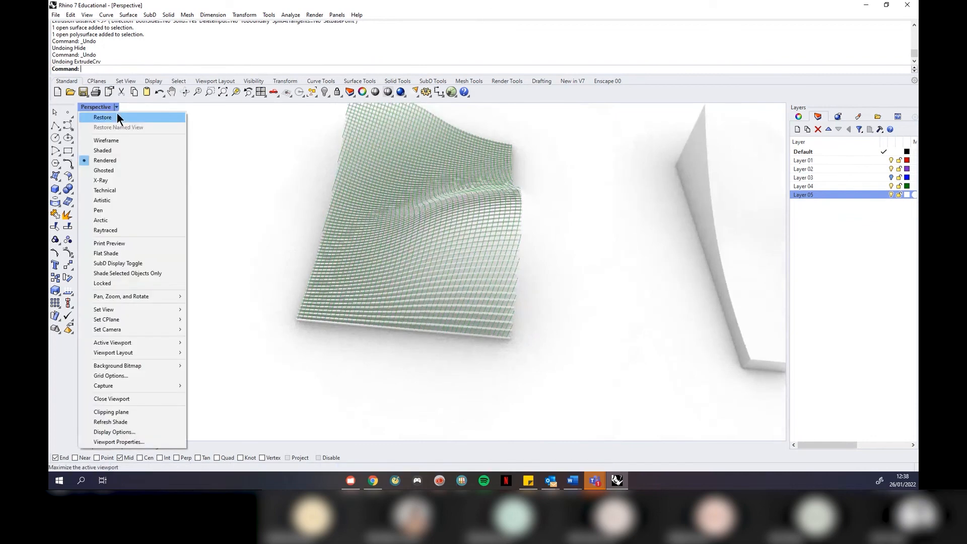
pyautogui.click(117, 113)
pyautogui.scroll(-5, 542, 237)
pyautogui.moveTo(710, 214); pyautogui.dragTo(594, 122, button='right')
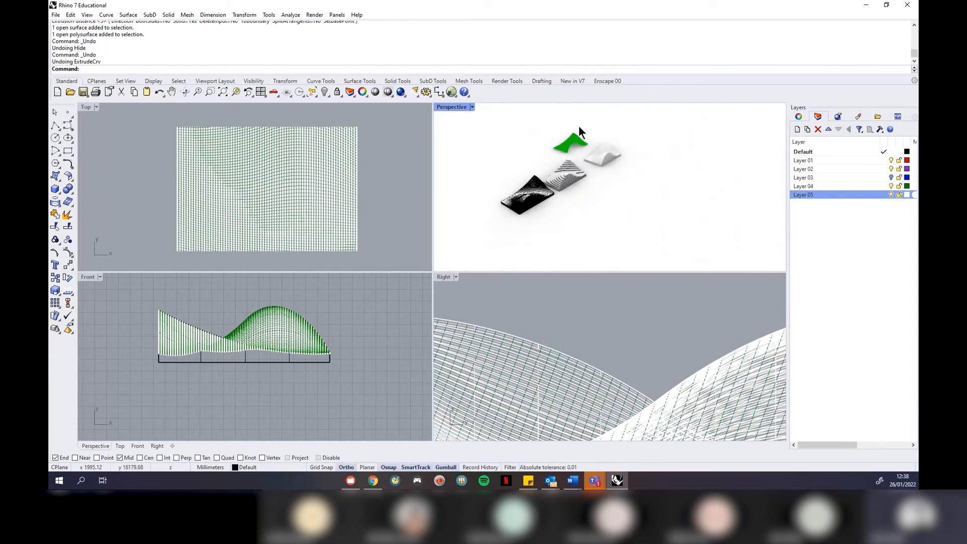
pyautogui.scroll(-2, 617, 134)
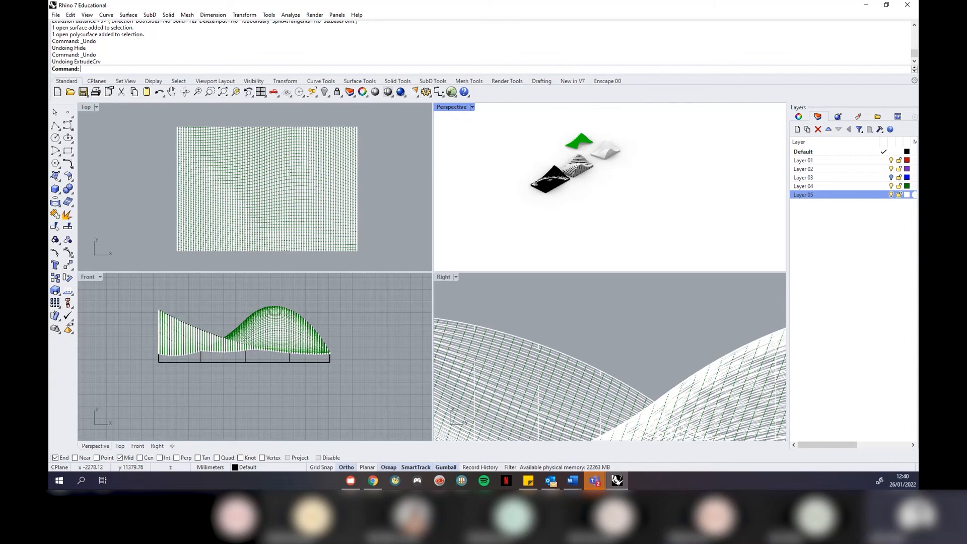
pyautogui.click(373, 480)
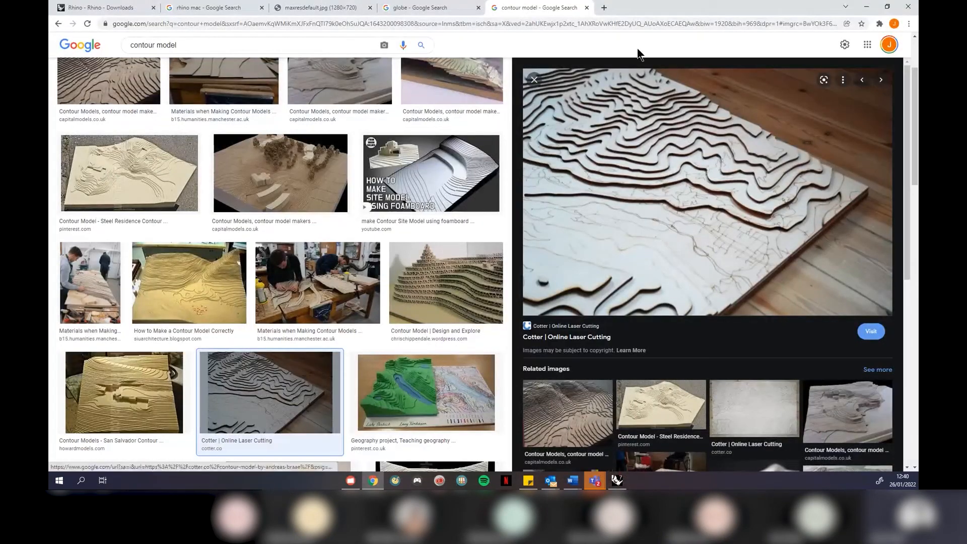
pyautogui.moveTo(681, 8); pyautogui.dragTo(664, 53)
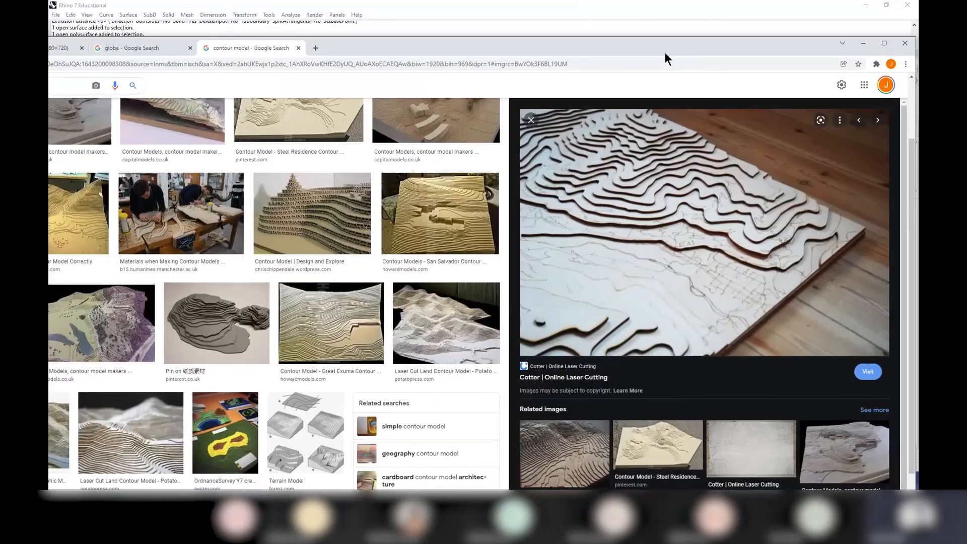
pyautogui.click(321, 48)
pyautogui.write('mood')
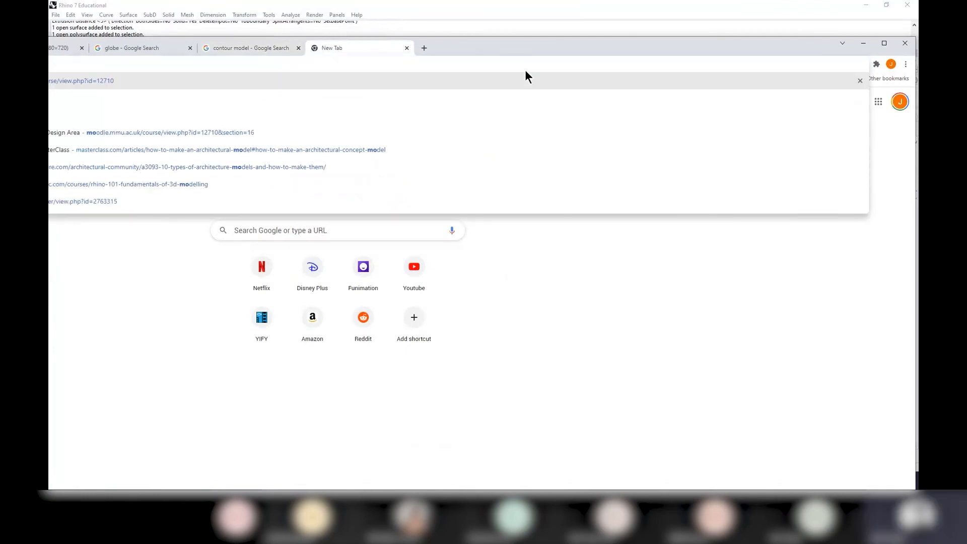
pyautogui.press('Return')
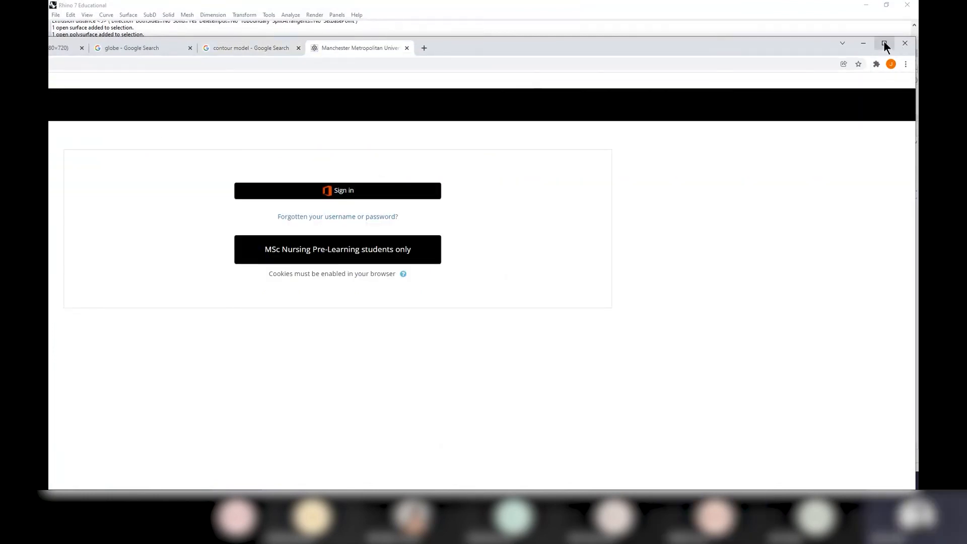
pyautogui.click(884, 44)
pyautogui.click(476, 151)
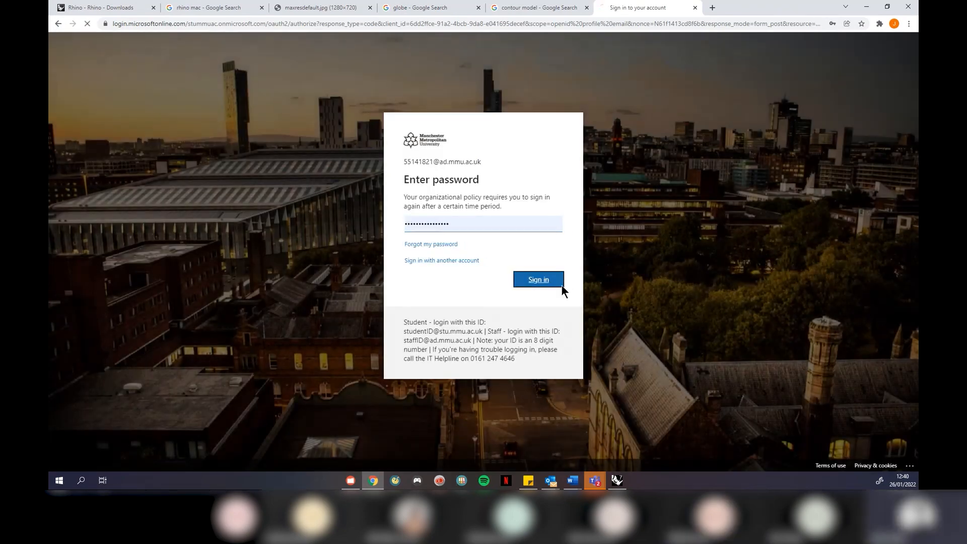
pyautogui.click(561, 285)
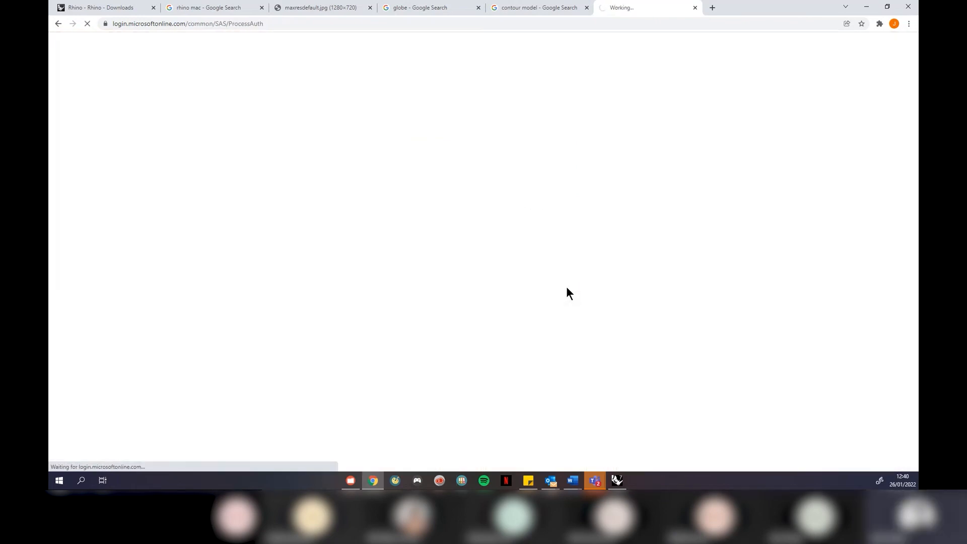
pyautogui.click(439, 245)
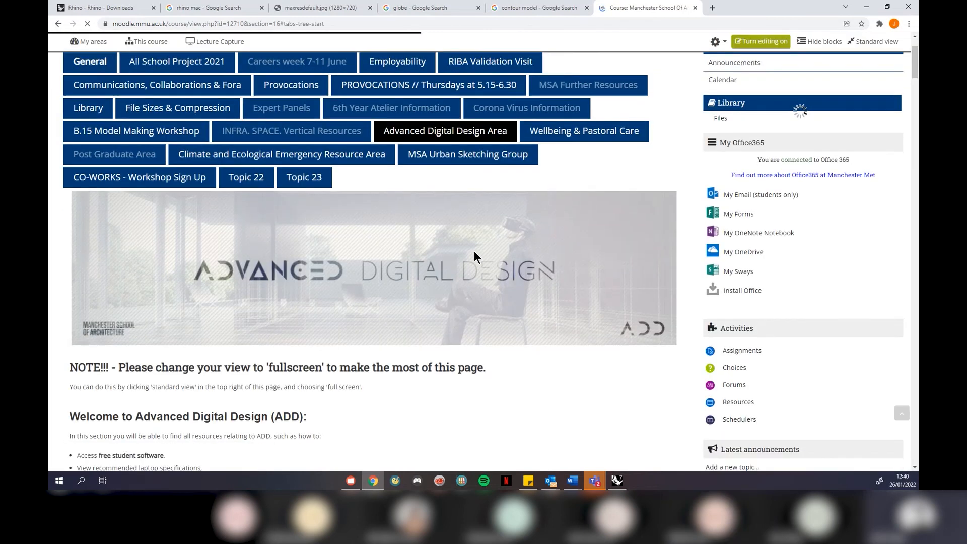
pyautogui.scroll(3, 473, 252)
pyautogui.moveTo(150, 90)
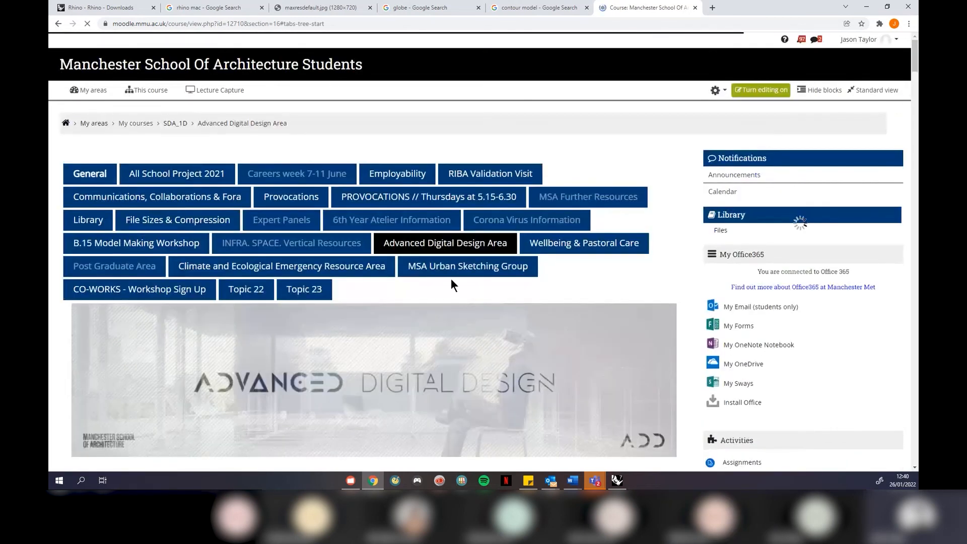
pyautogui.scroll(-15, 589, 272)
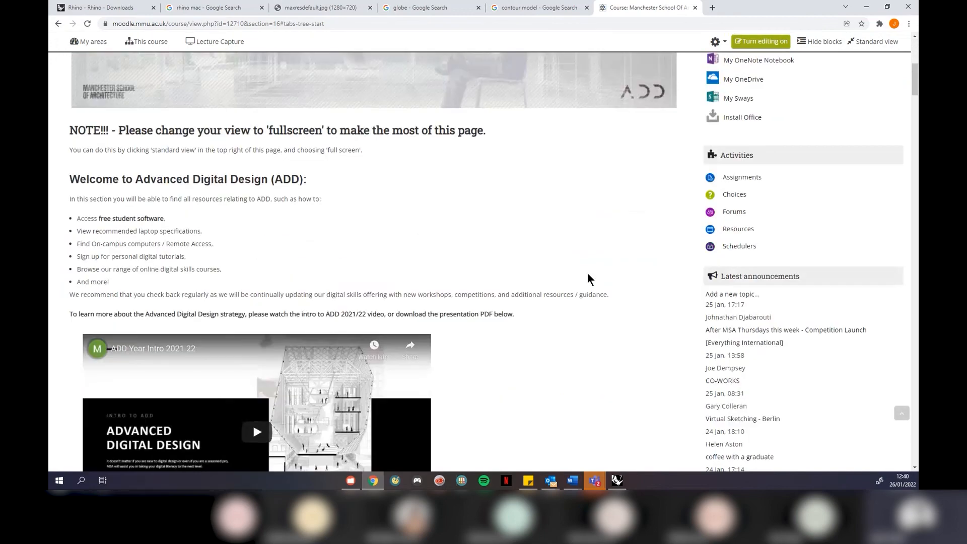
pyautogui.scroll(-20, 587, 276)
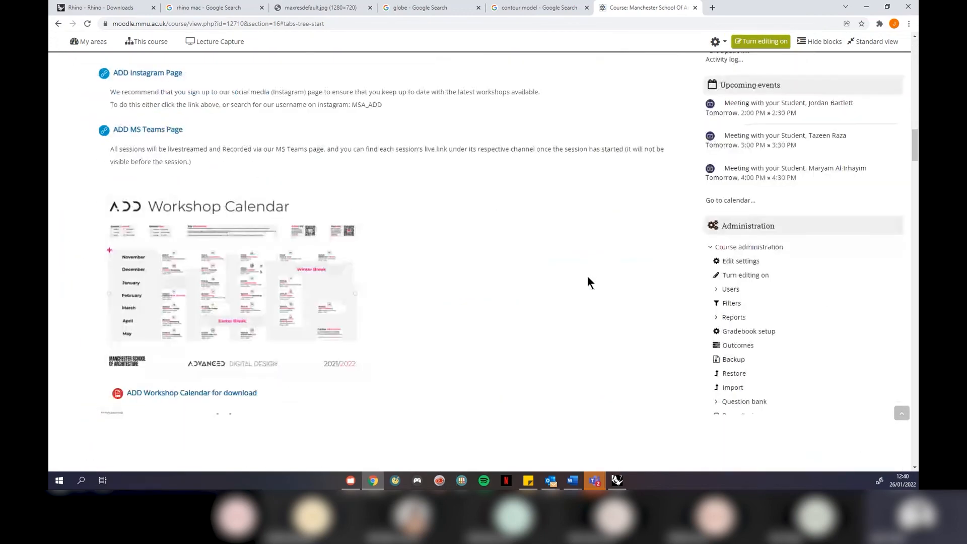
pyautogui.scroll(-20, 588, 276)
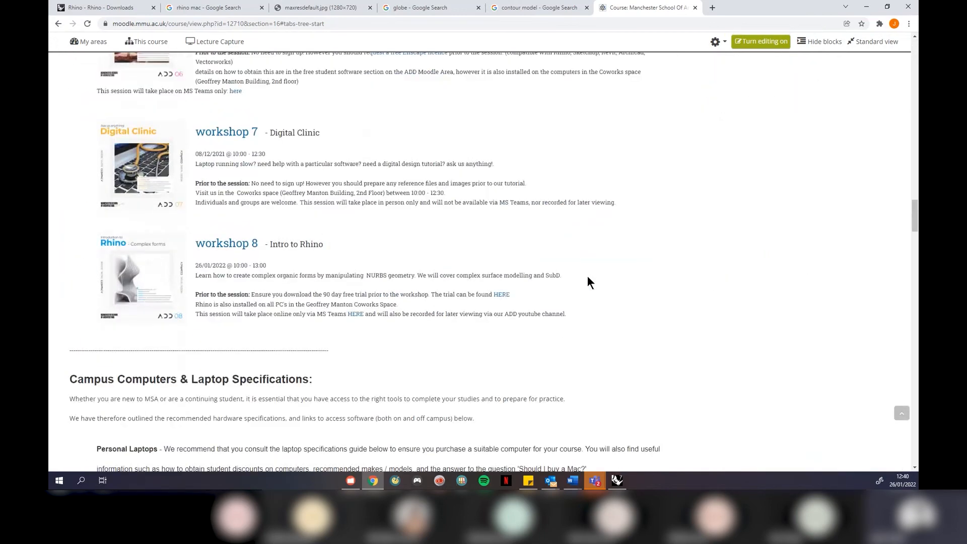
pyautogui.scroll(-10, 587, 276)
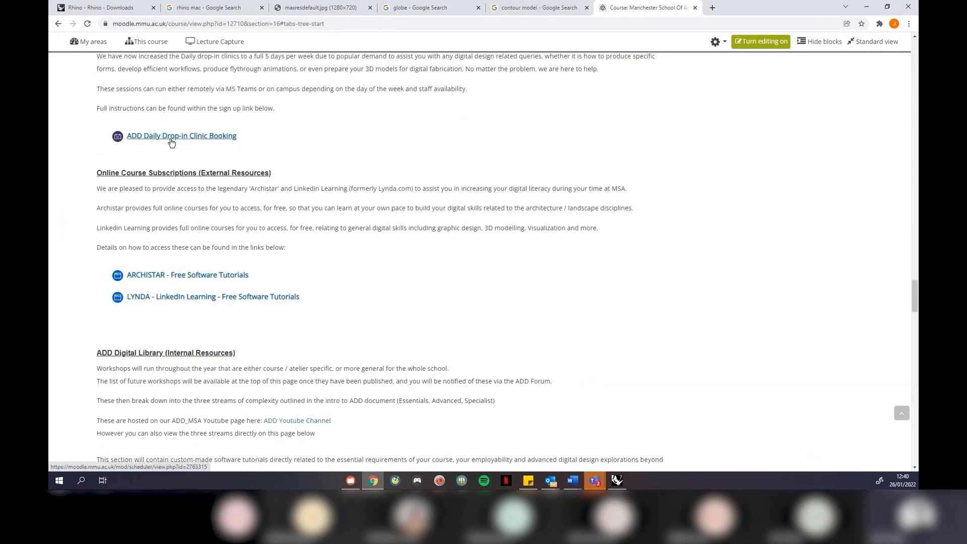
pyautogui.click(173, 140)
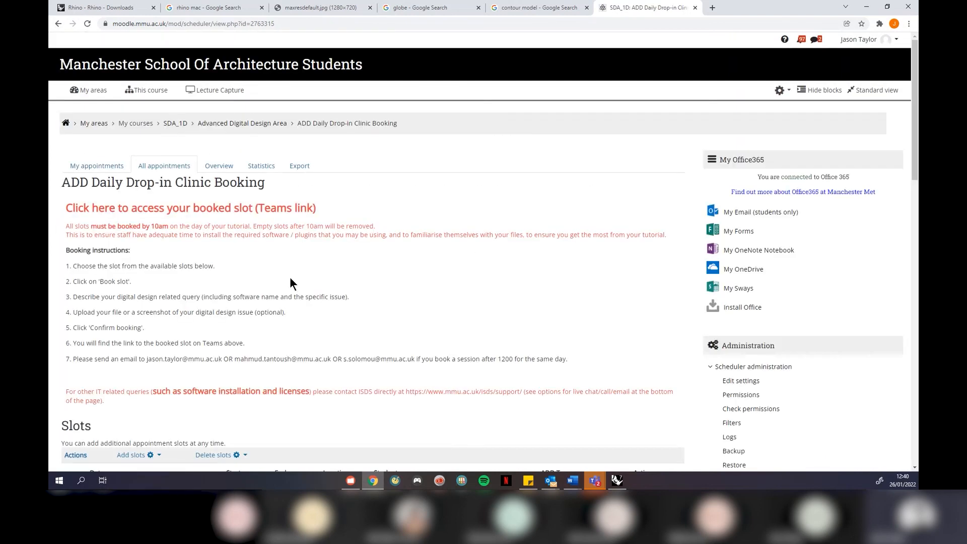
pyautogui.scroll(-2, 285, 386)
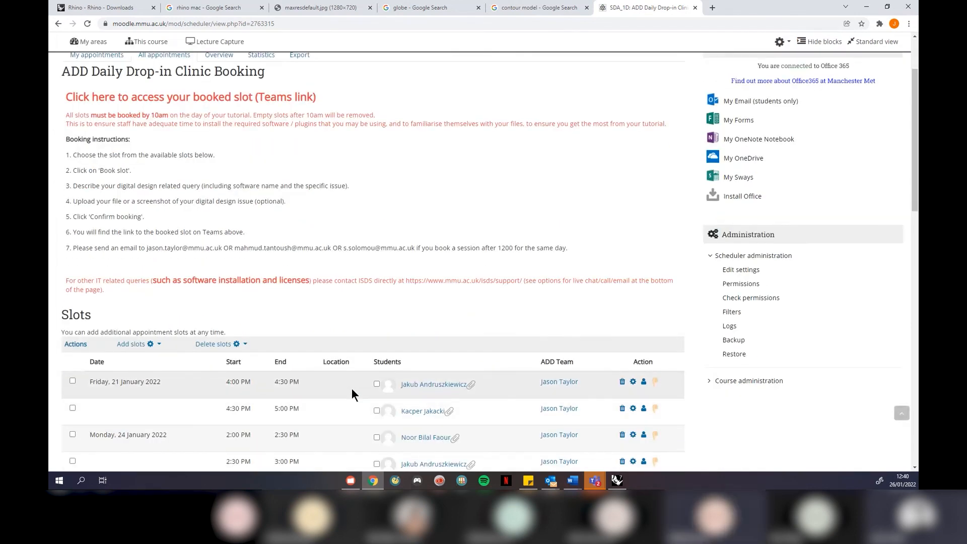
pyautogui.scroll(3, 352, 388)
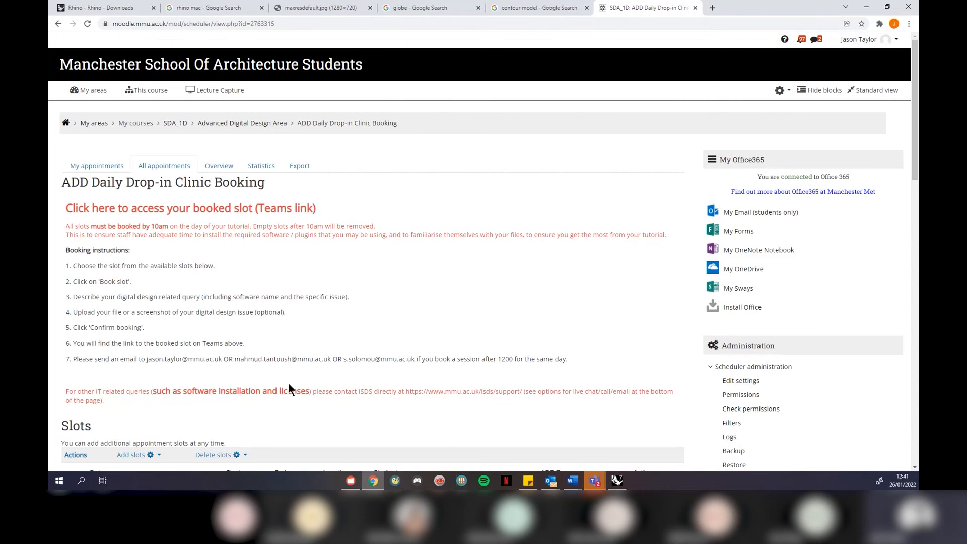
pyautogui.click(58, 24)
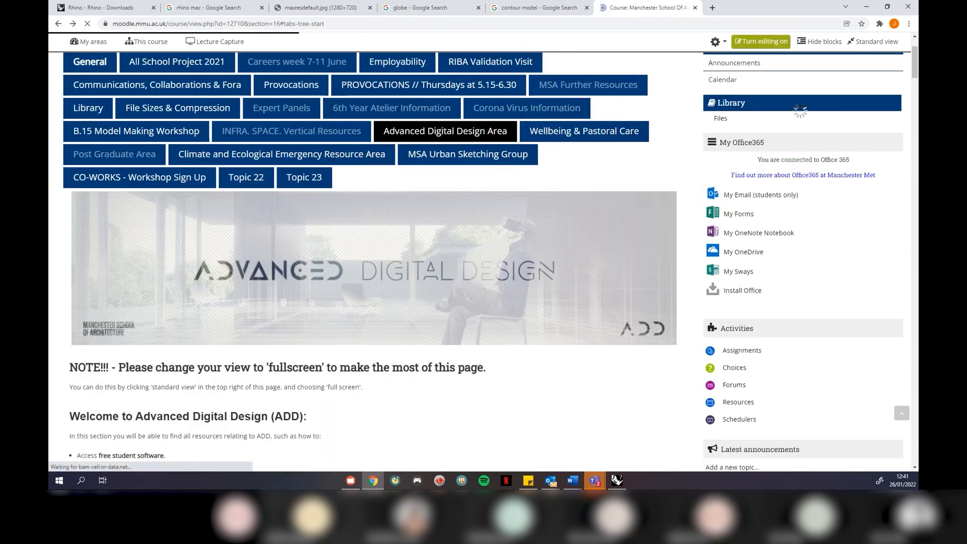
pyautogui.click(867, 7)
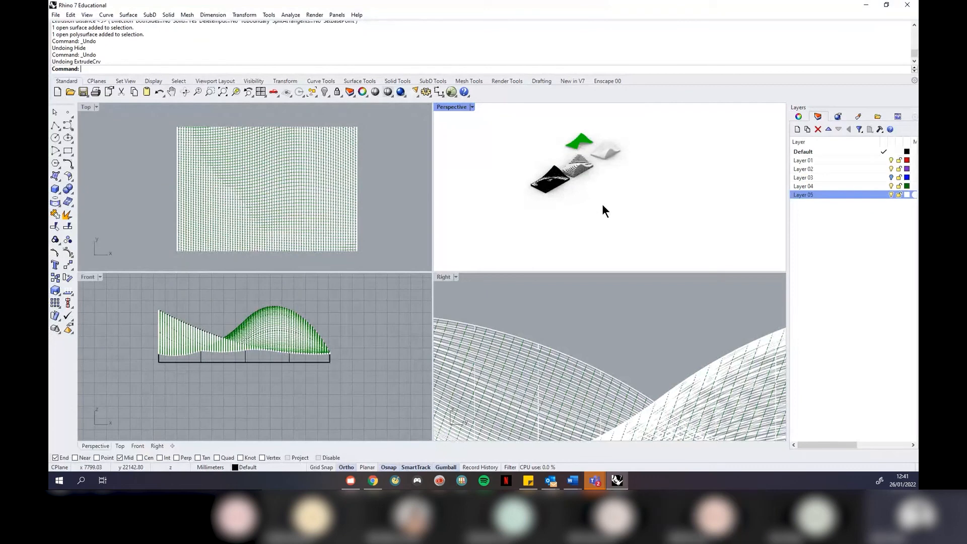
# Window-select all the models in the Top view and delete them
pyautogui.scroll(8, 589, 138)
pyautogui.scroll(-5, 569, 154)
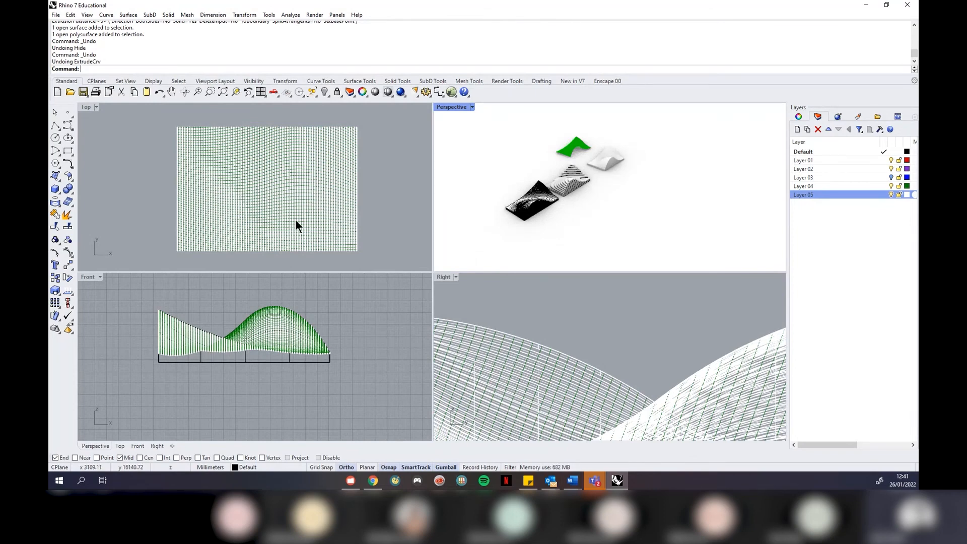
pyautogui.scroll(-7, 233, 148)
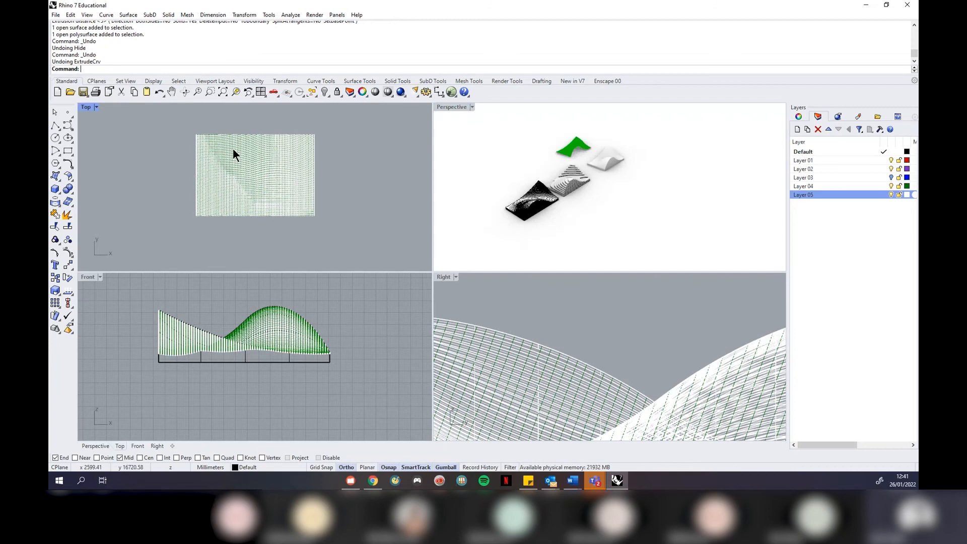
pyautogui.scroll(-5, 310, 177)
pyautogui.moveTo(352, 119); pyautogui.dragTo(122, 222)
pyautogui.press('Delete')
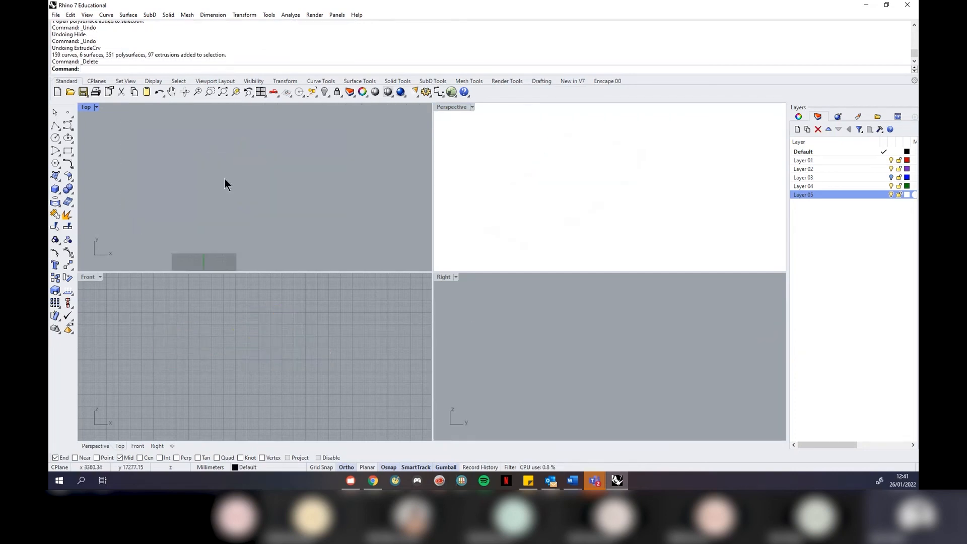
# Set the Perspective viewport to Shaded display
pyautogui.scroll(3, 276, 235)
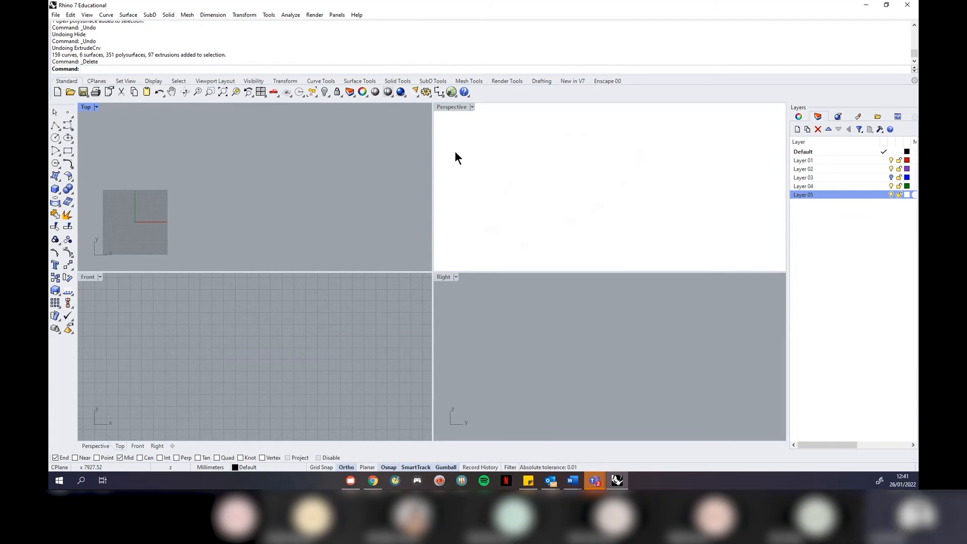
pyautogui.click(472, 106)
pyautogui.click(478, 151)
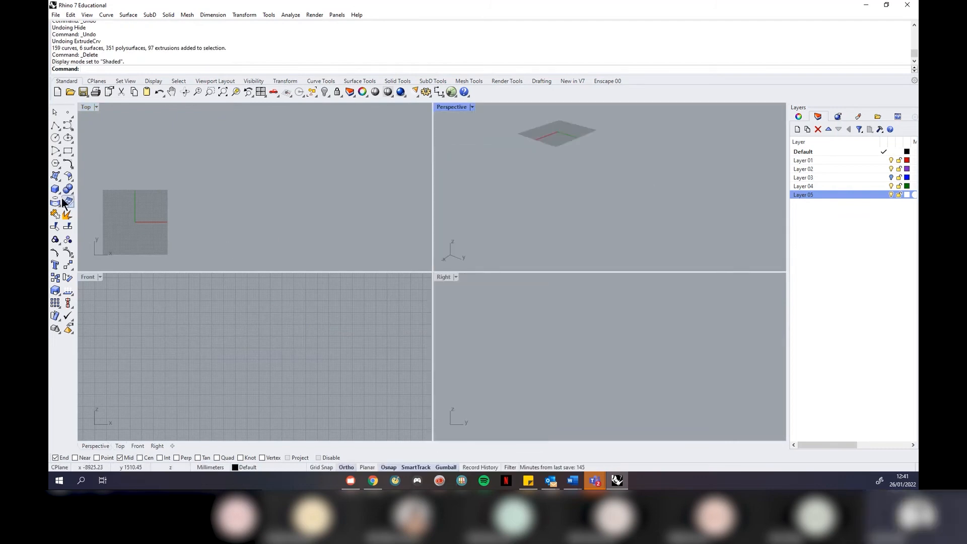
# Draw the first circle in the Top view, then switch the osnaps from Mid to Cen
pyautogui.click(56, 137)
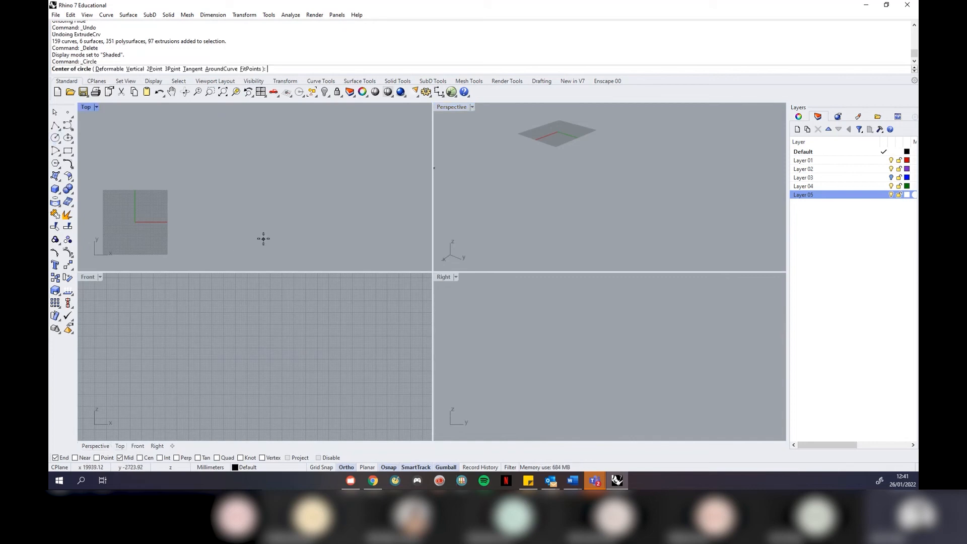
pyautogui.click(274, 222)
pyautogui.click(214, 222)
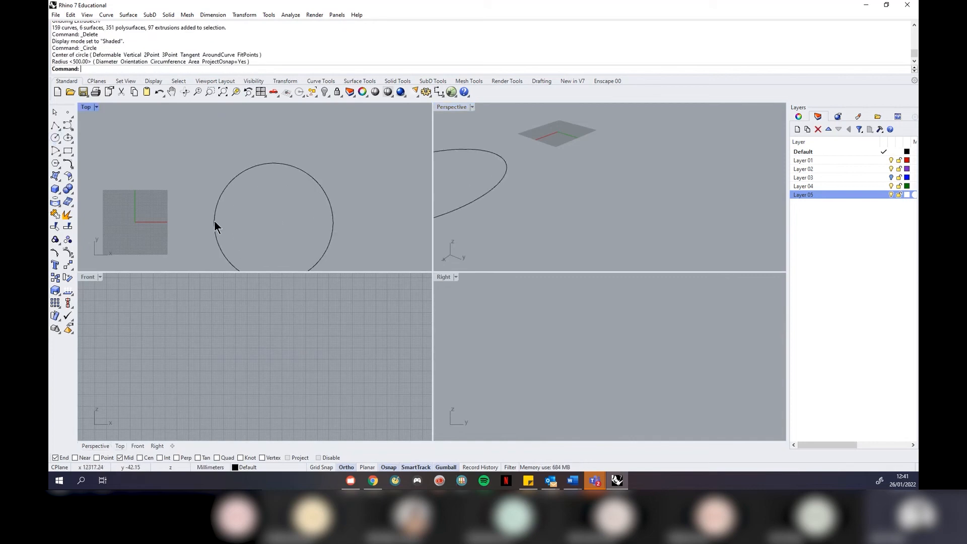
pyautogui.click(122, 459)
pyautogui.click(146, 459)
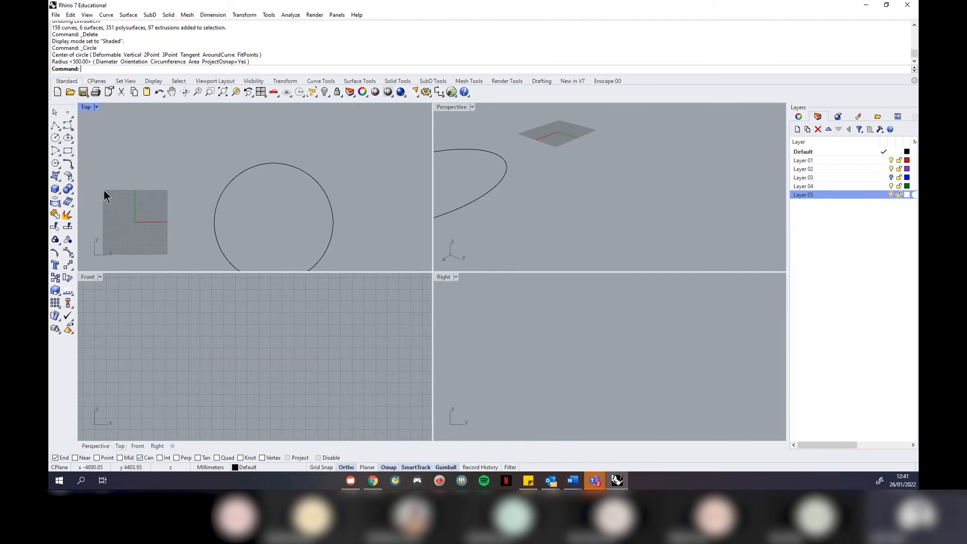
# Draw a smaller inner circle and a larger outer circle centred on the first circle
pyautogui.click(55, 137)
pyautogui.click(306, 197)
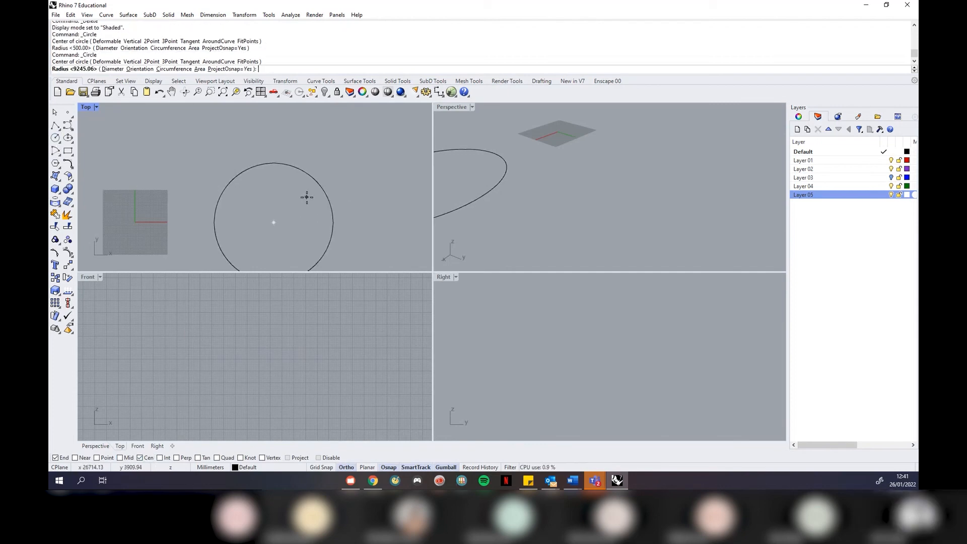
pyautogui.press('Escape')
pyautogui.press('Return')
pyautogui.click(321, 196)
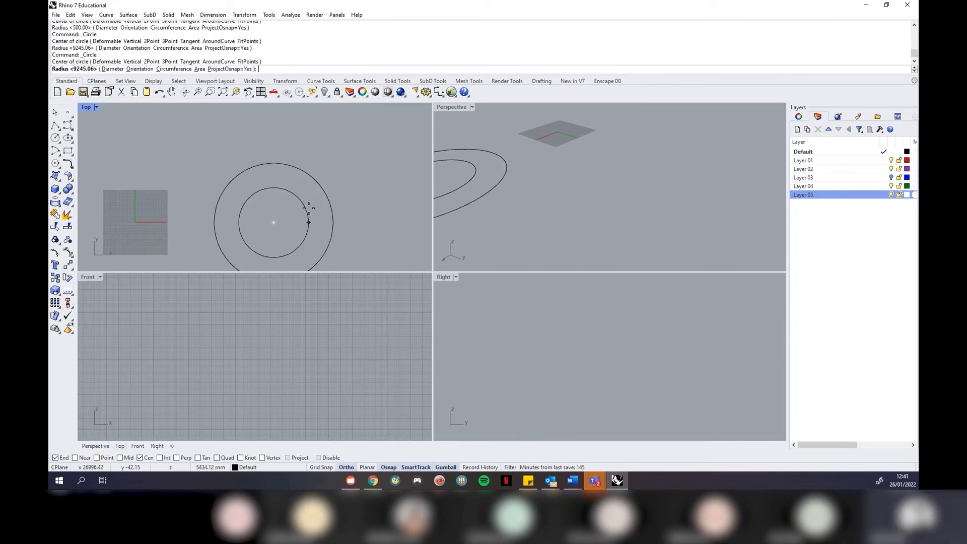
pyautogui.click(309, 210)
pyautogui.press('Return')
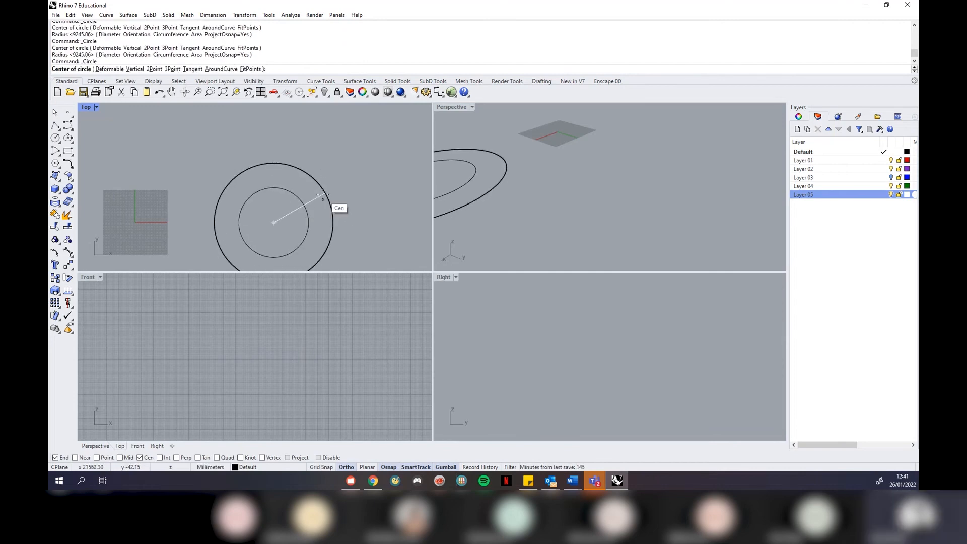
pyautogui.click(323, 194)
pyautogui.click(377, 180)
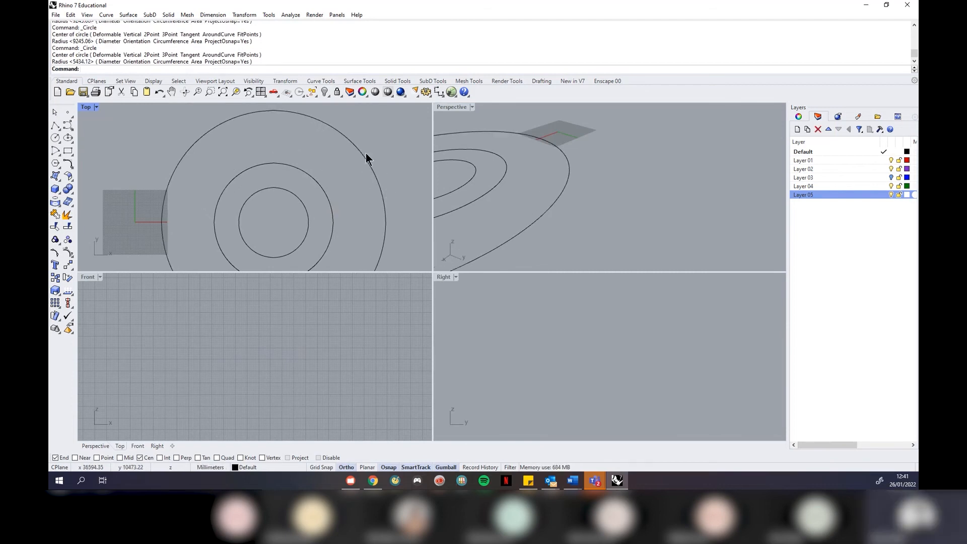
# Zoom the view and select the smallest circle
pyautogui.scroll(-3, 198, 146)
pyautogui.scroll(1, 237, 175)
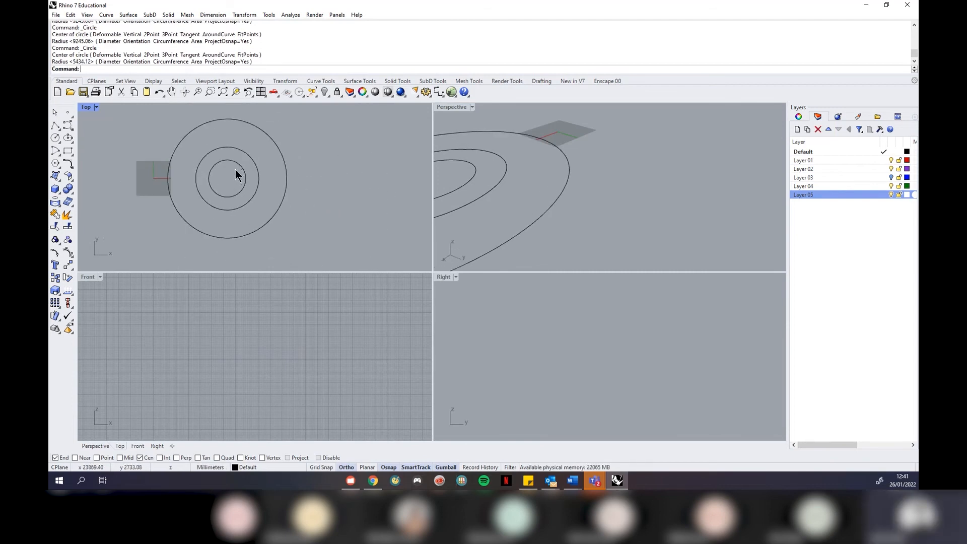
pyautogui.scroll(-4, 622, 171)
pyautogui.scroll(1, 546, 177)
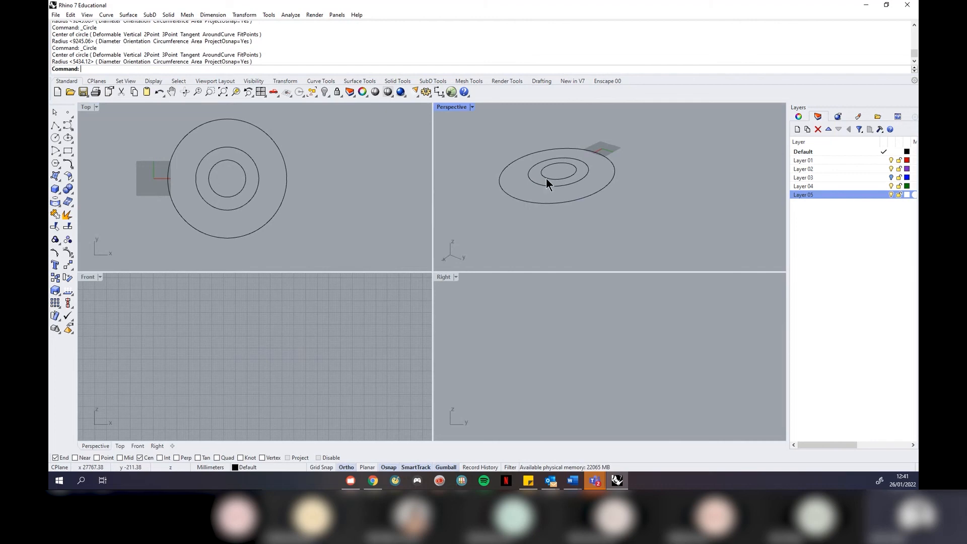
pyautogui.click(552, 177)
pyautogui.scroll(-3, 546, 180)
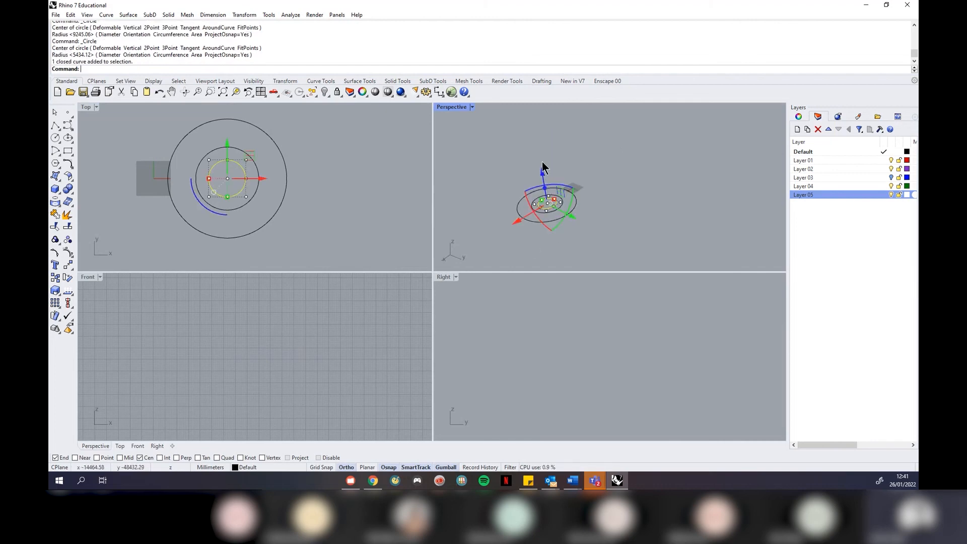
# Raise the small circle and, higher still, the outer circle with the gumball Z arrow
pyautogui.moveTo(543, 168); pyautogui.dragTo(537, 139)
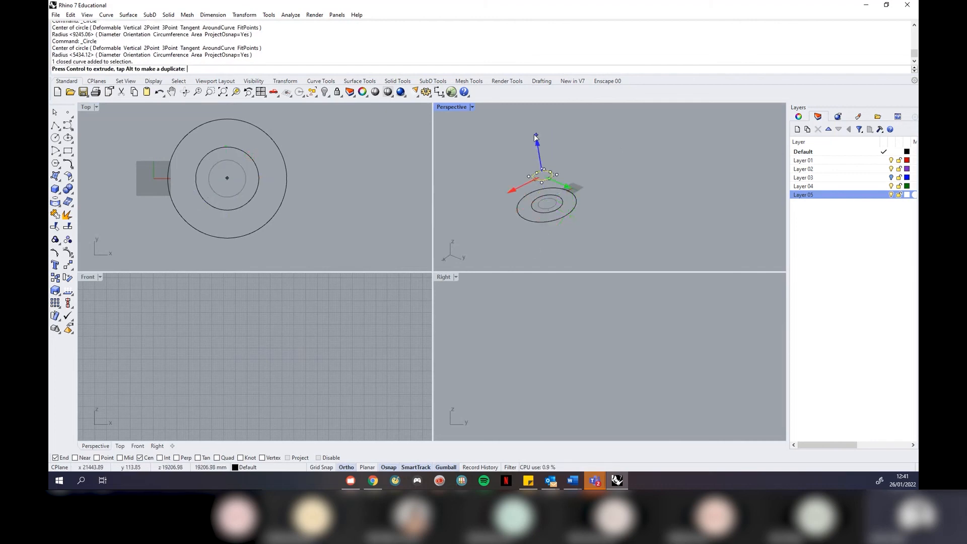
pyautogui.click(564, 217)
pyautogui.moveTo(549, 176); pyautogui.dragTo(524, 112)
pyautogui.click(617, 186)
# Maximize the Perspective view, frame the three circles with ZSA, and orbit to inspect them
pyautogui.click(473, 108)
pyautogui.click(469, 117)
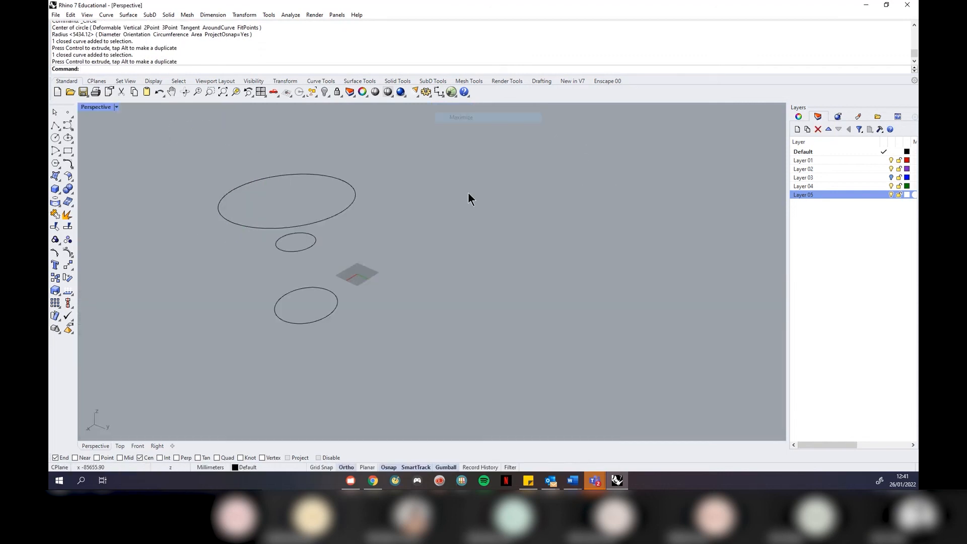
pyautogui.moveTo(380, 292); pyautogui.dragTo(395, 264, button='right')
pyautogui.scroll(2, 237, 158)
pyautogui.moveTo(237, 157); pyautogui.dragTo(361, 184, button='right')
pyautogui.scroll(-3, 358, 207)
pyautogui.moveTo(431, 161); pyautogui.dragTo(302, 353)
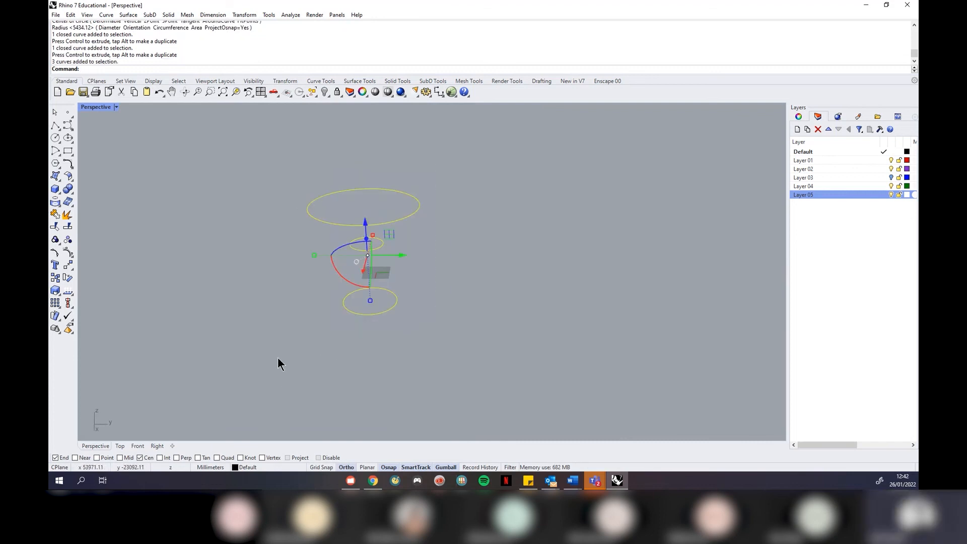
pyautogui.write('ZSA')
pyautogui.press('Return')
pyautogui.press('Escape')
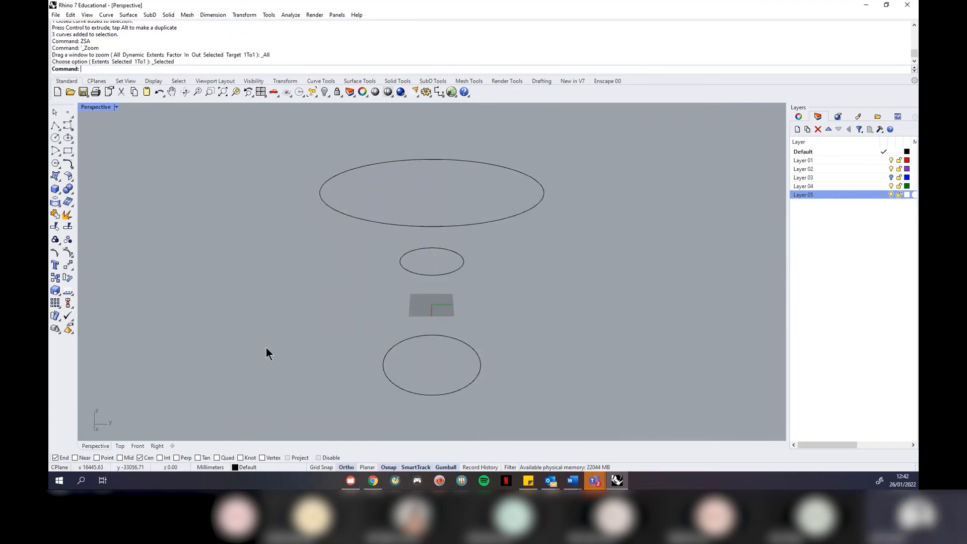
pyautogui.moveTo(407, 316); pyautogui.dragTo(538, 242, button='right')
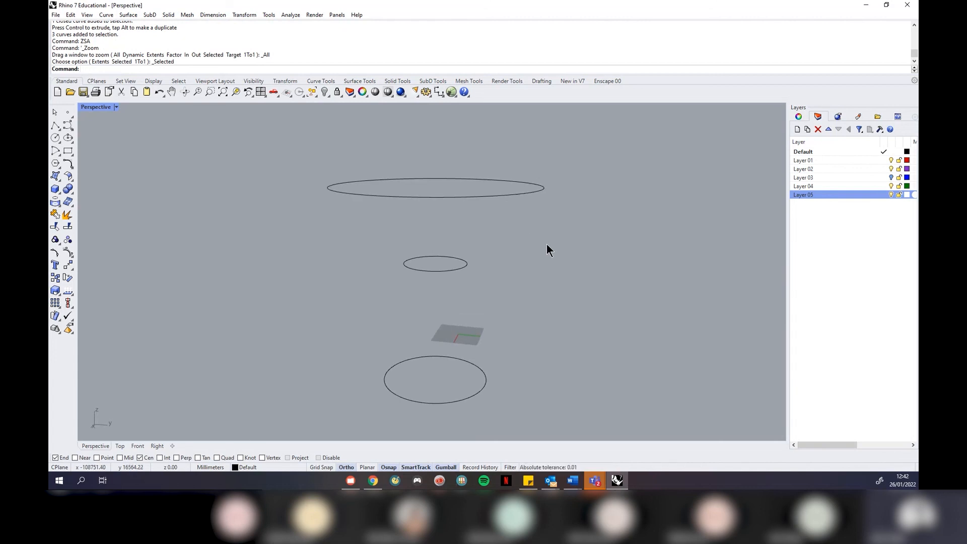
pyautogui.moveTo(555, 246); pyautogui.dragTo(536, 217, button='right')
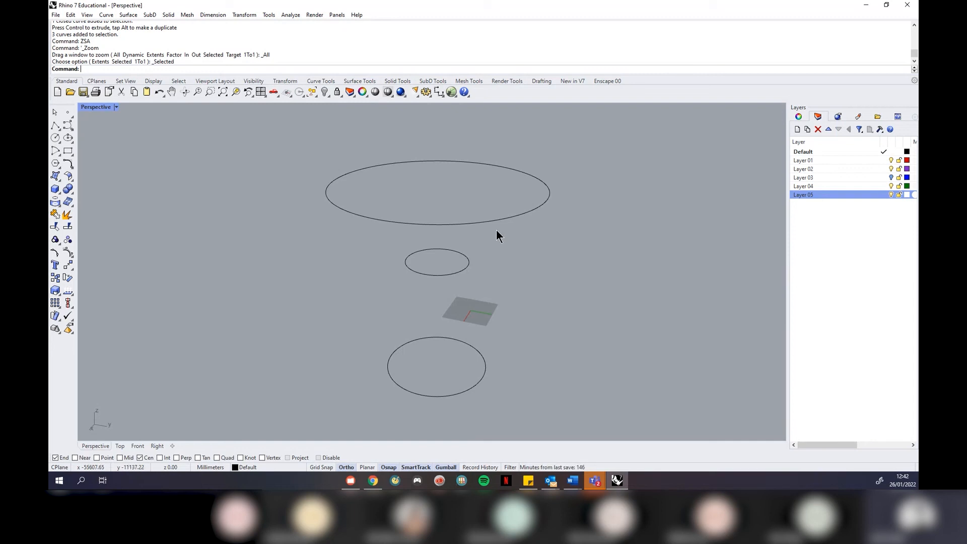
# Loft through the top, middle and bottom circles, checking seam alignment before accepting
pyautogui.write('Loft')
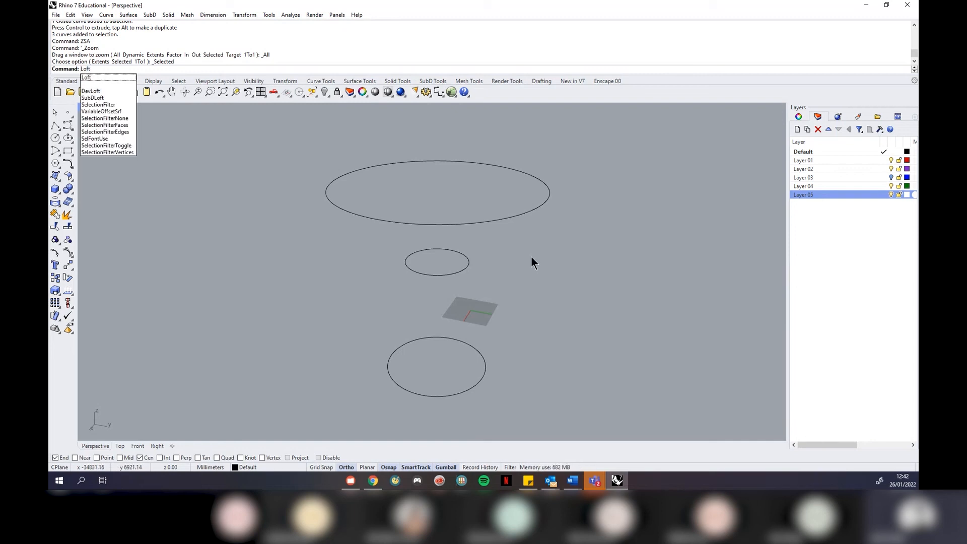
pyautogui.press('Return')
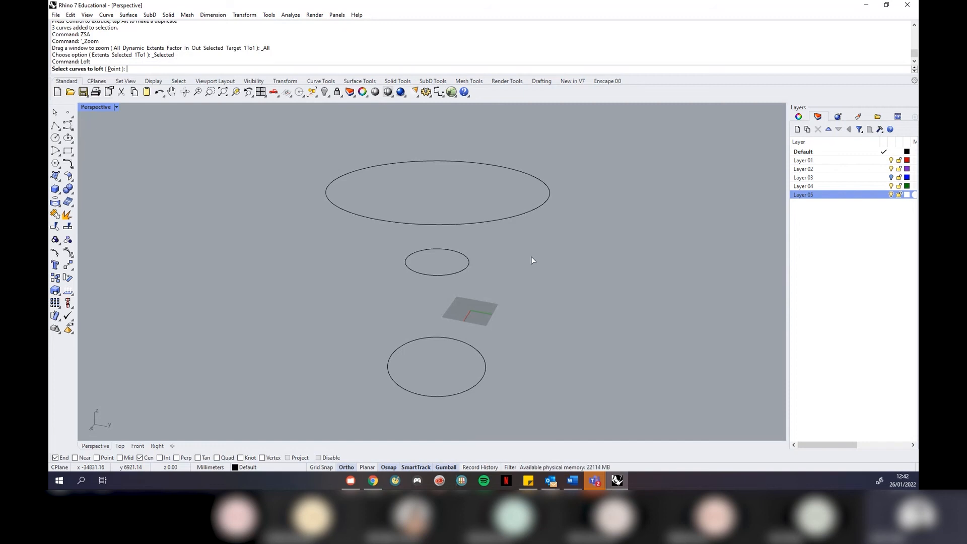
pyautogui.click(511, 219)
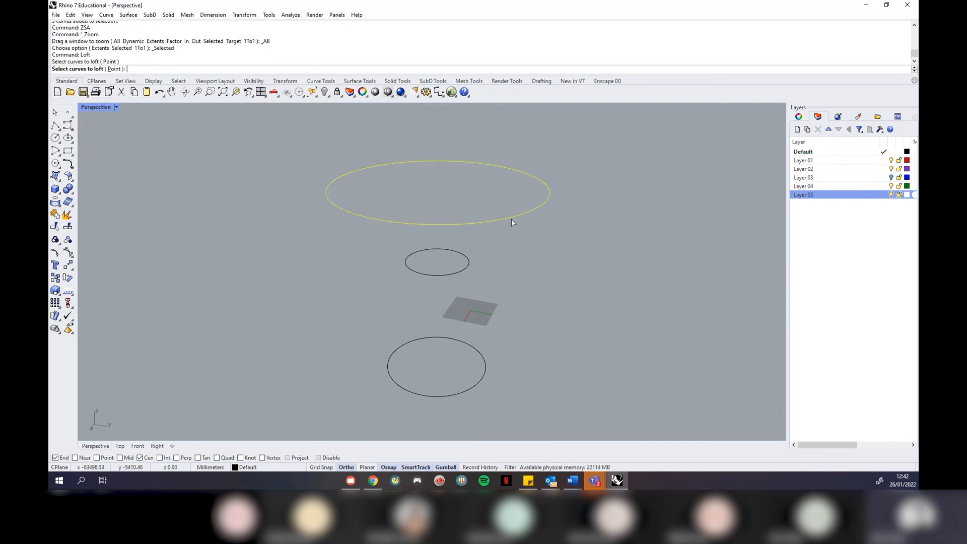
pyautogui.click(463, 271)
pyautogui.click(470, 387)
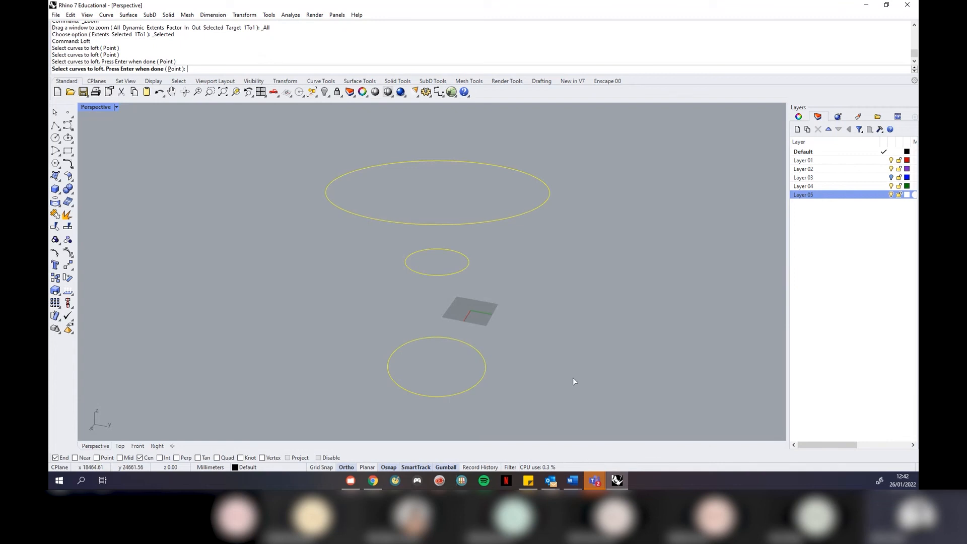
pyautogui.press('Return')
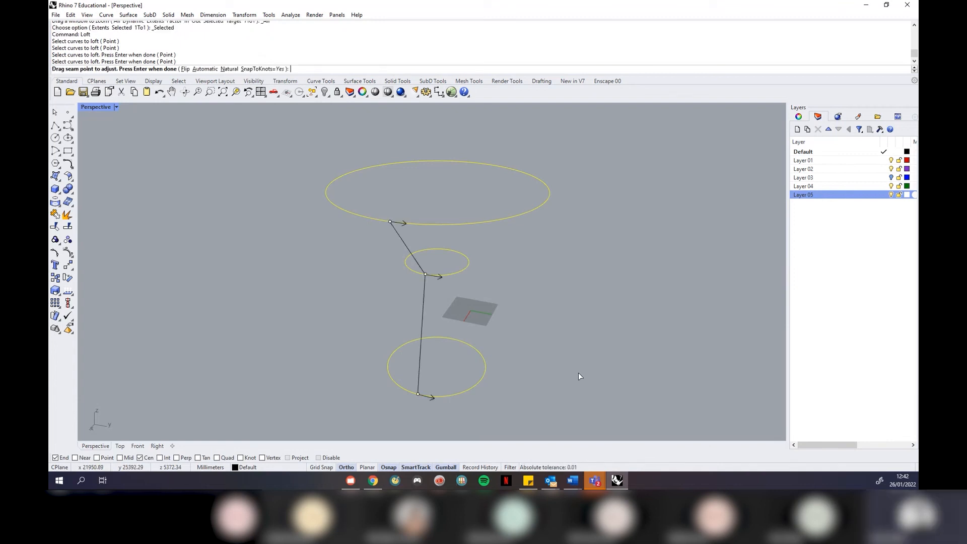
pyautogui.moveTo(613, 343); pyautogui.dragTo(557, 324, button='right')
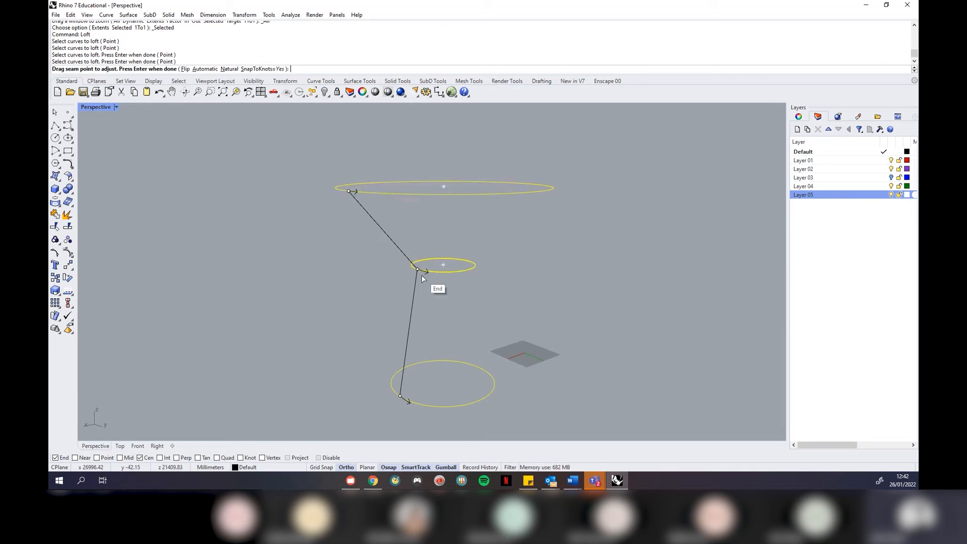
pyautogui.moveTo(302, 342); pyautogui.dragTo(434, 248, button='right')
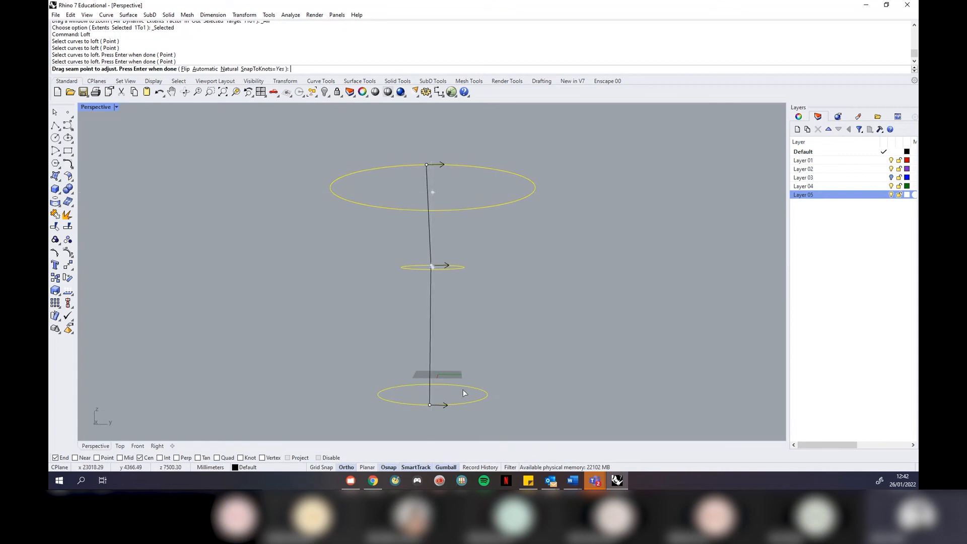
pyautogui.moveTo(643, 278); pyautogui.dragTo(367, 262, button='right')
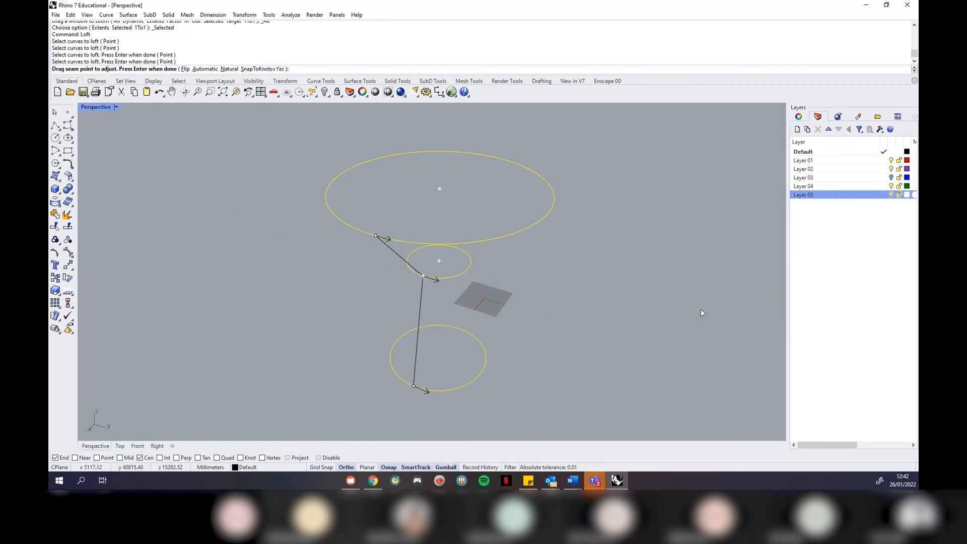
pyautogui.press('Return')
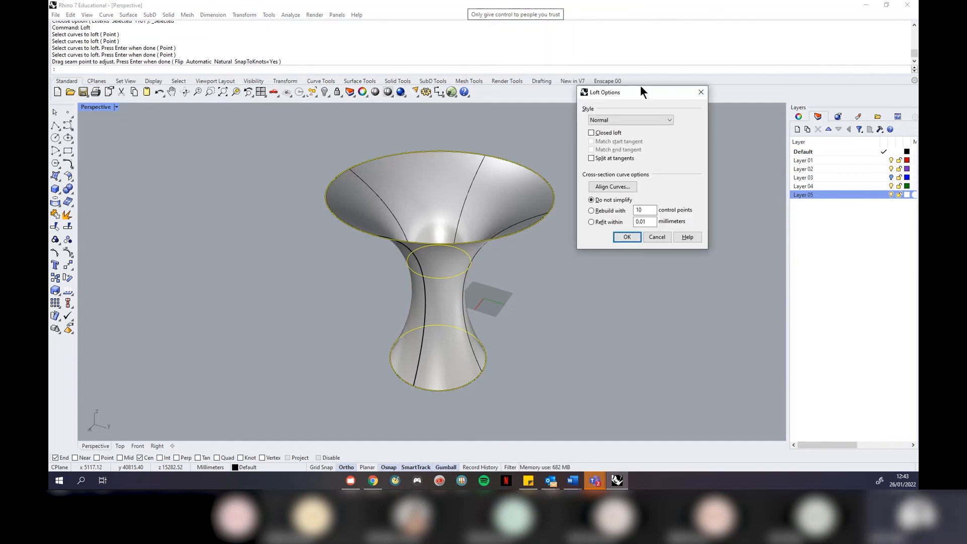
# Preview the Loose, Tight and Straight sections loft styles
pyautogui.moveTo(640, 87); pyautogui.dragTo(690, 120)
pyautogui.moveTo(557, 289); pyautogui.dragTo(542, 263, button='right')
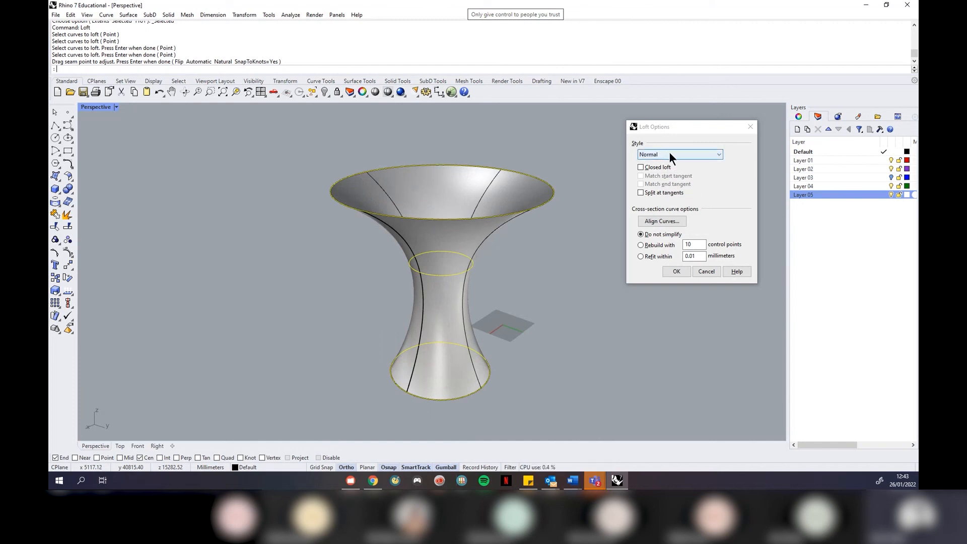
pyautogui.moveTo(677, 130); pyautogui.dragTo(686, 134)
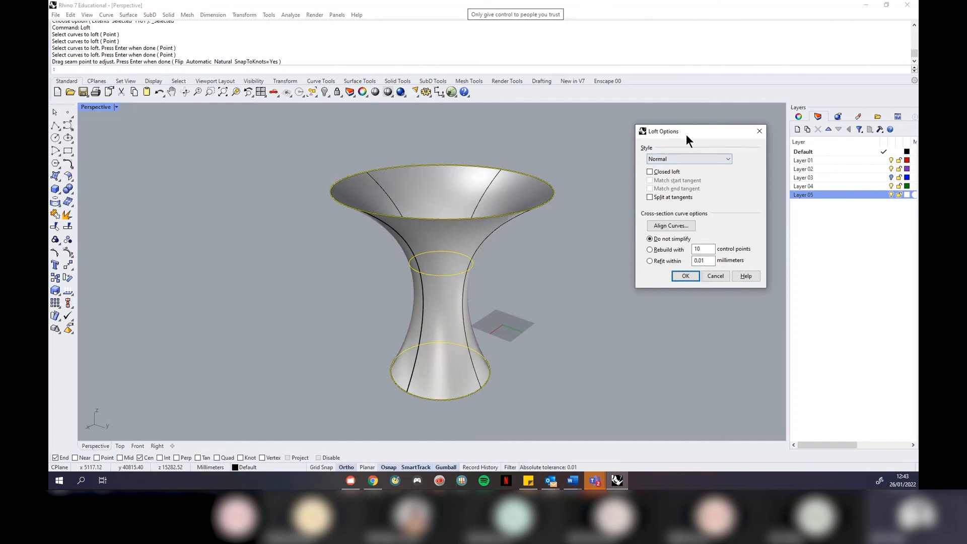
pyautogui.click(686, 159)
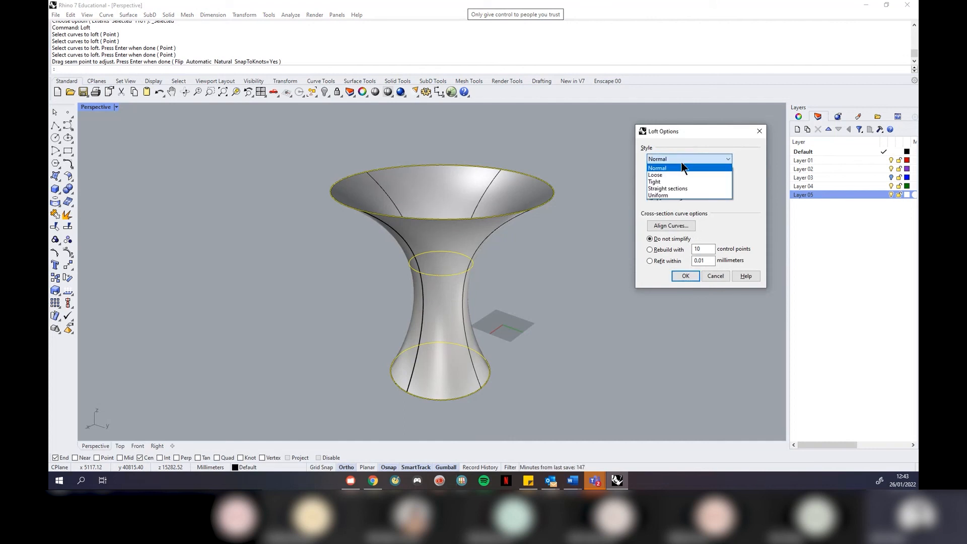
pyautogui.click(667, 175)
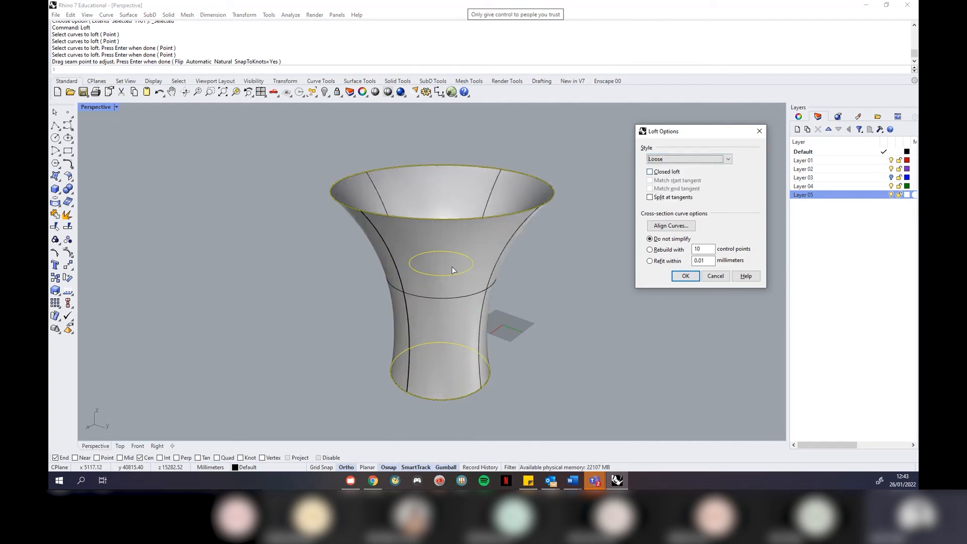
pyautogui.click(720, 160)
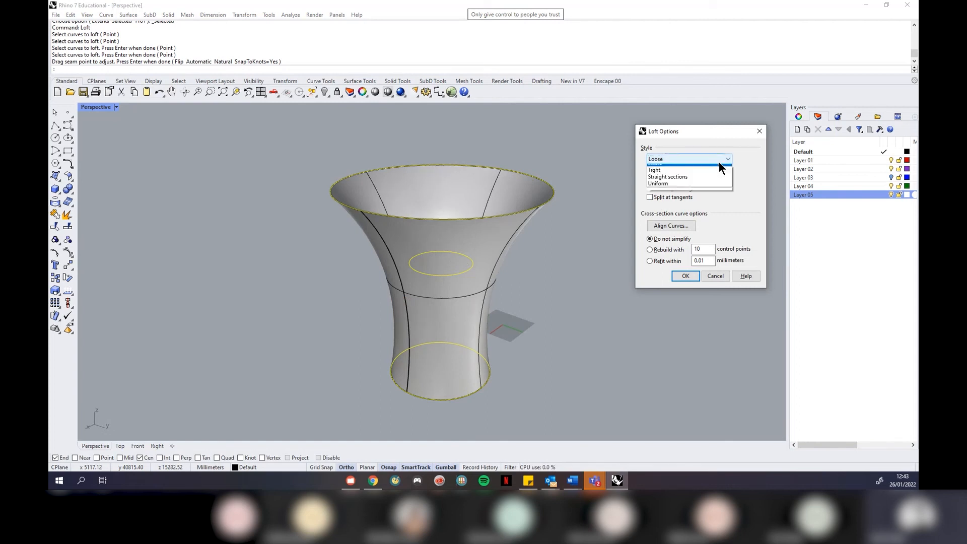
pyautogui.click(694, 182)
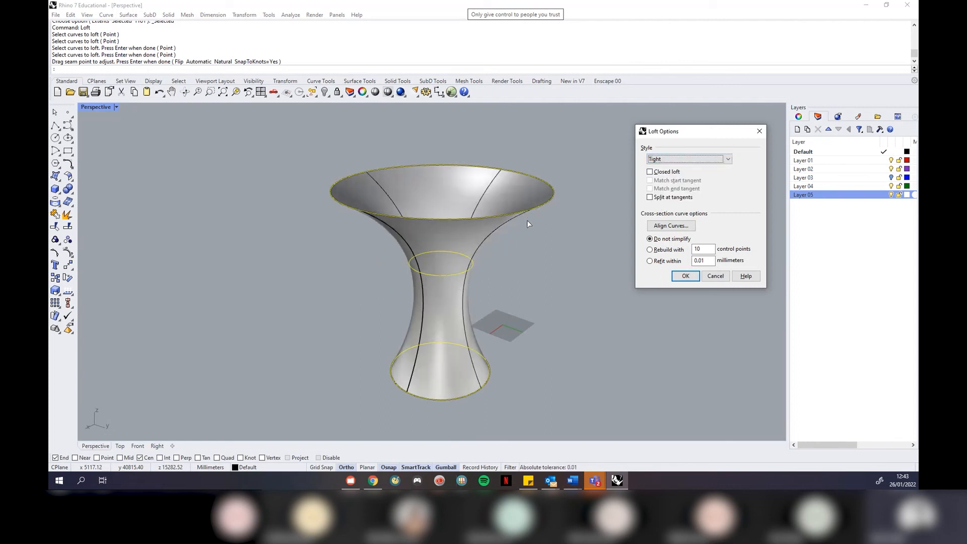
pyautogui.click(685, 158)
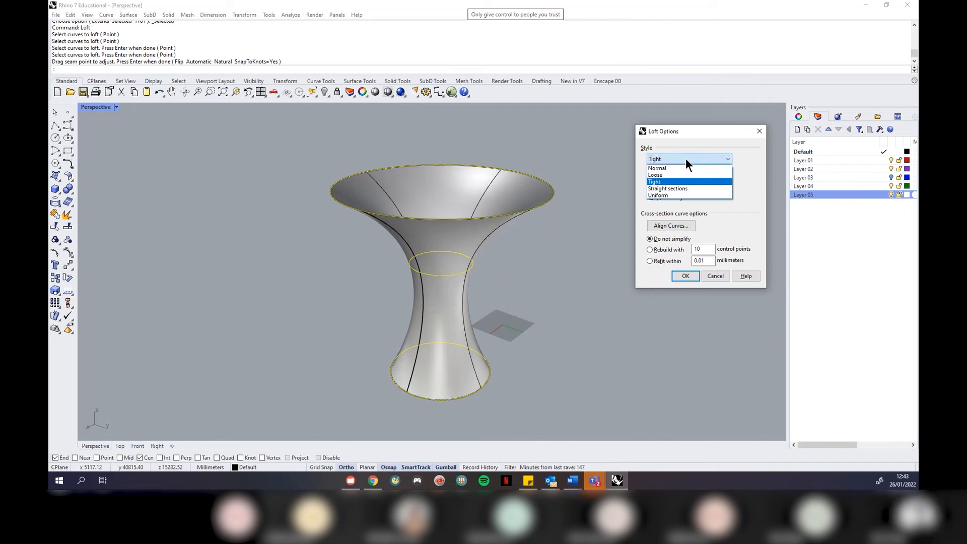
pyautogui.click(691, 189)
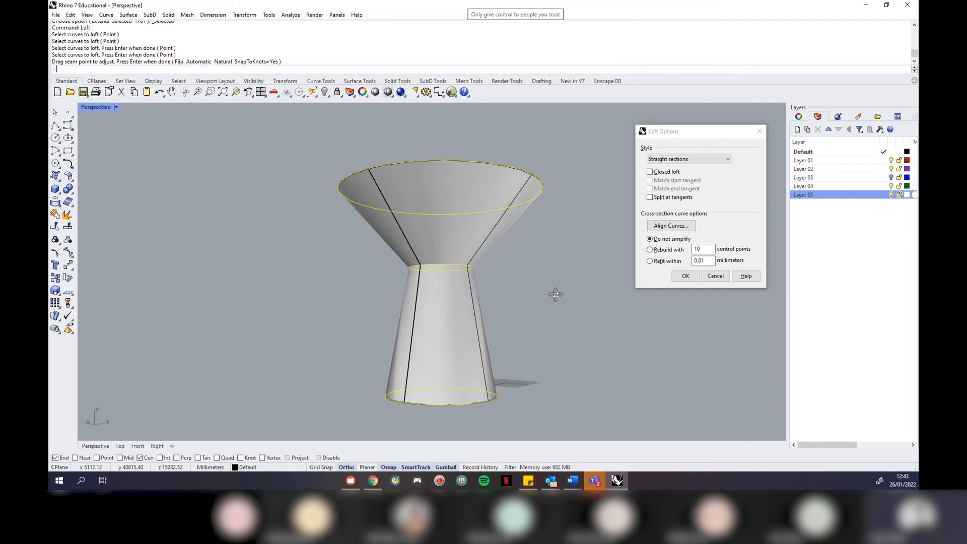
# Set the loft style back to Normal, rebuild with 12 control points, and confirm
pyautogui.moveTo(556, 295); pyautogui.dragTo(557, 312, button='right')
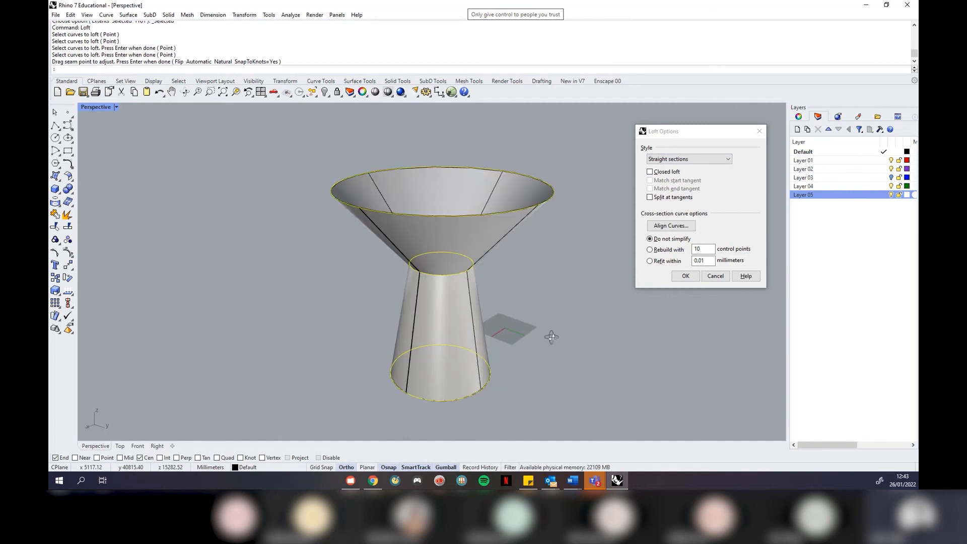
pyautogui.click(701, 159)
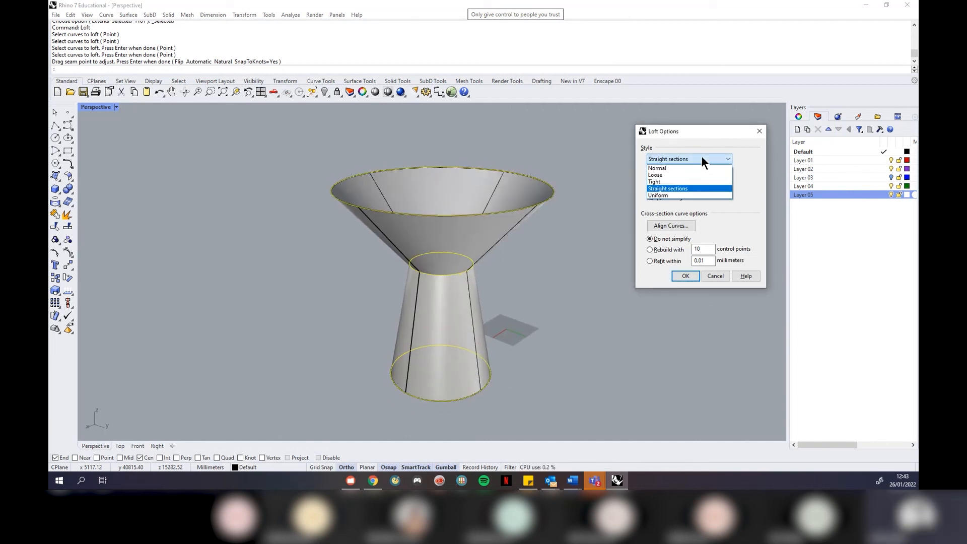
pyautogui.click(681, 169)
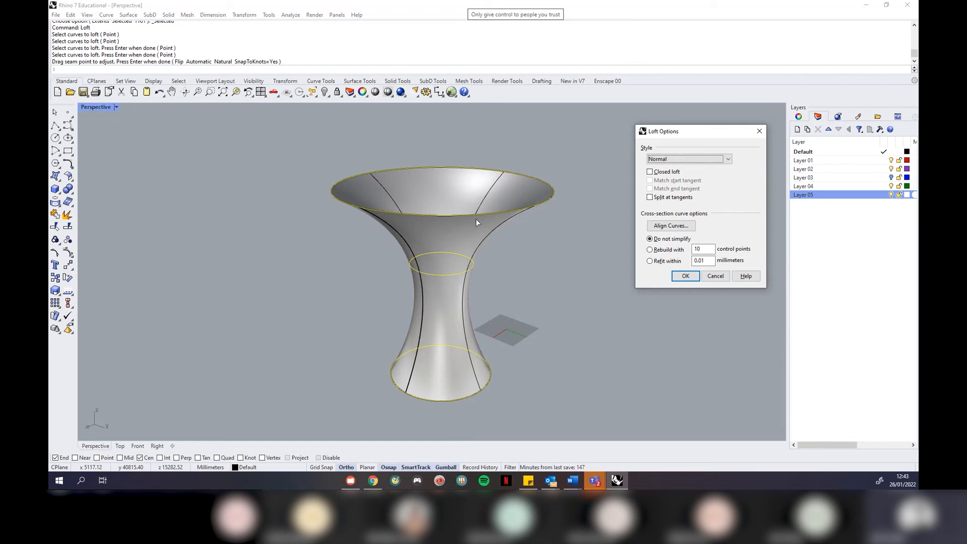
pyautogui.click(650, 250)
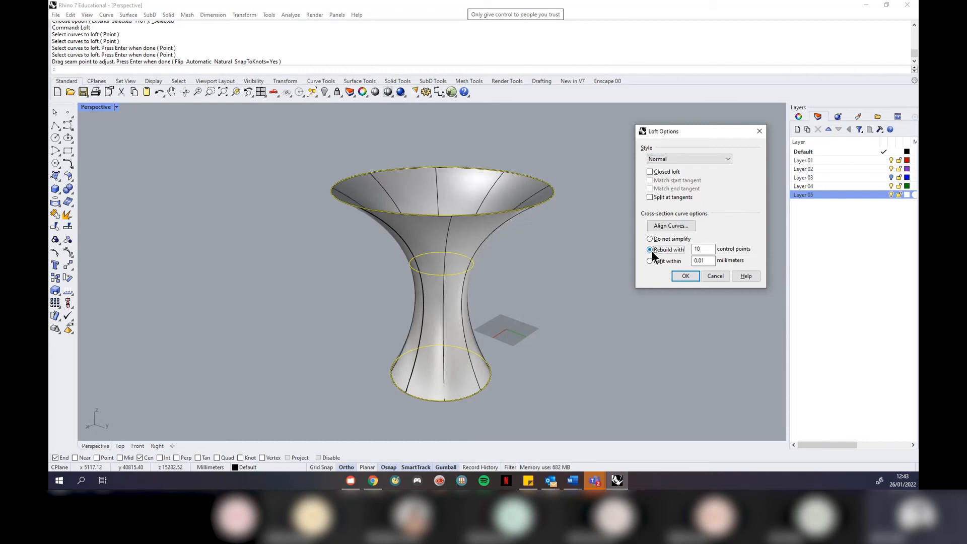
pyautogui.doubleClick(712, 249)
pyautogui.write('12')
pyautogui.moveTo(525, 213)
pyautogui.mouseDown(button='right')
pyautogui.moveTo(530, 250)
pyautogui.moveTo(519, 229)
pyautogui.mouseUp(button='right')
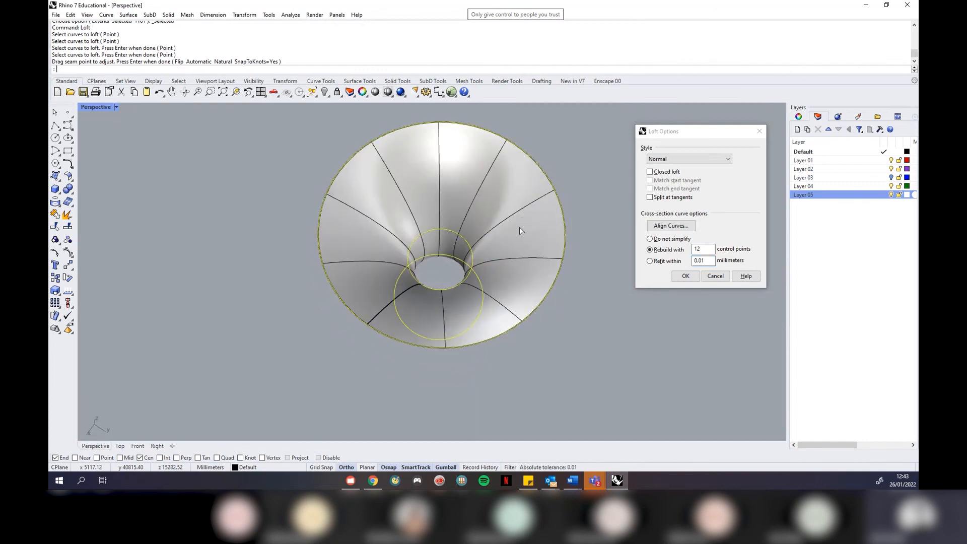
pyautogui.moveTo(524, 309); pyautogui.dragTo(580, 274, button='right')
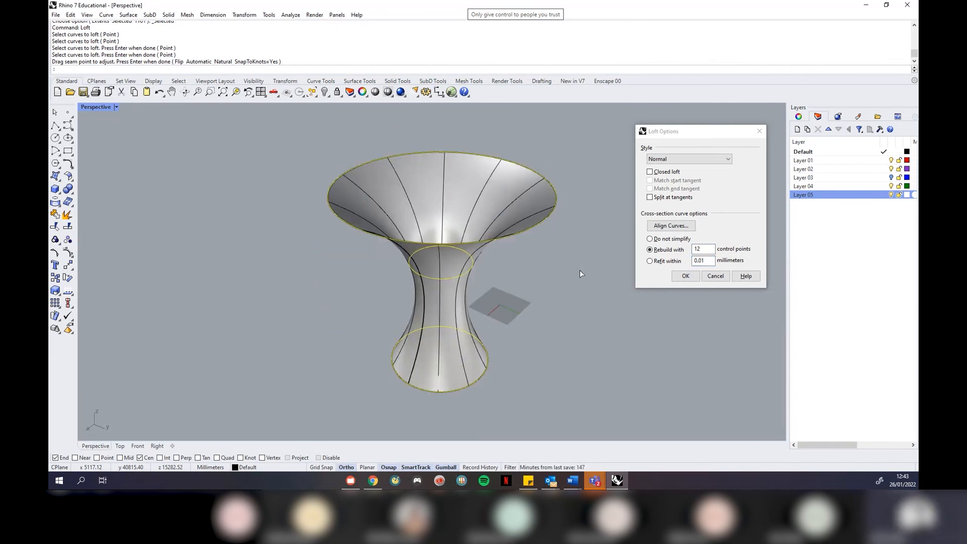
pyautogui.click(685, 277)
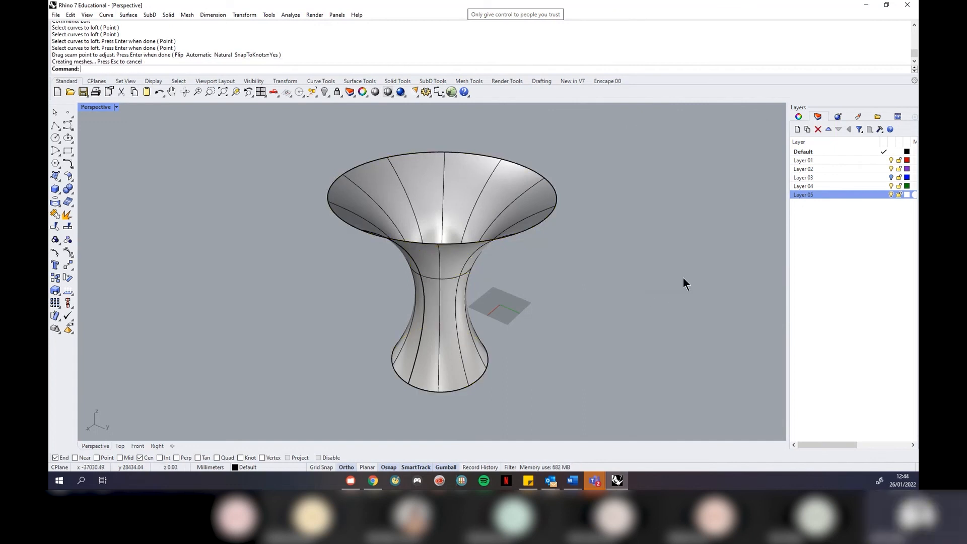
# Select the lofted vase and restore the four-viewport layout from the Perspective menu
pyautogui.moveTo(576, 281); pyautogui.dragTo(569, 307, button='right')
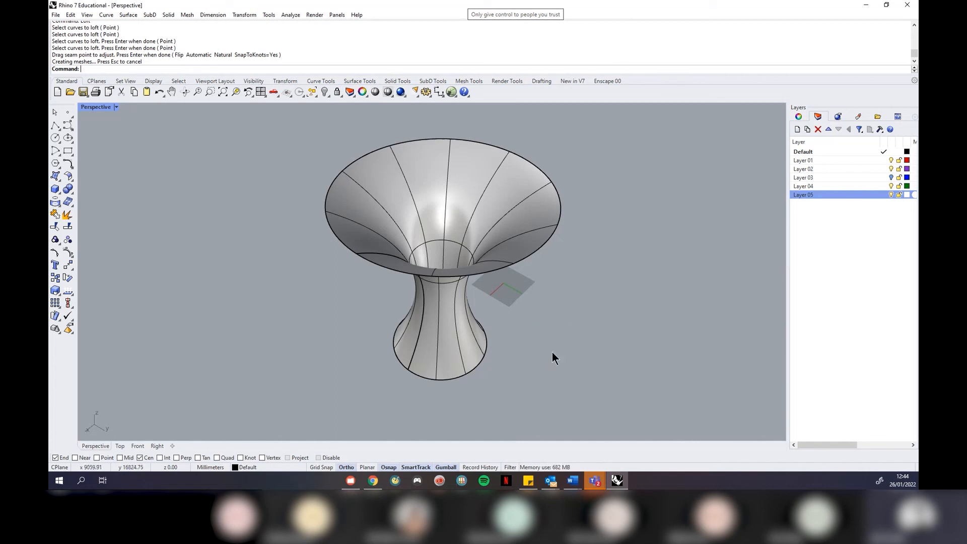
pyautogui.moveTo(564, 348); pyautogui.dragTo(455, 368, button='right')
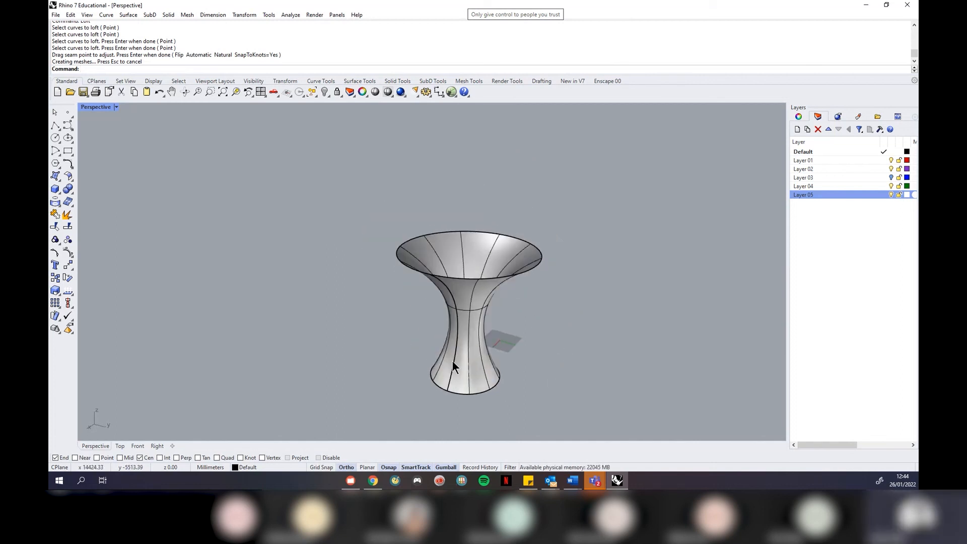
pyautogui.click(468, 364)
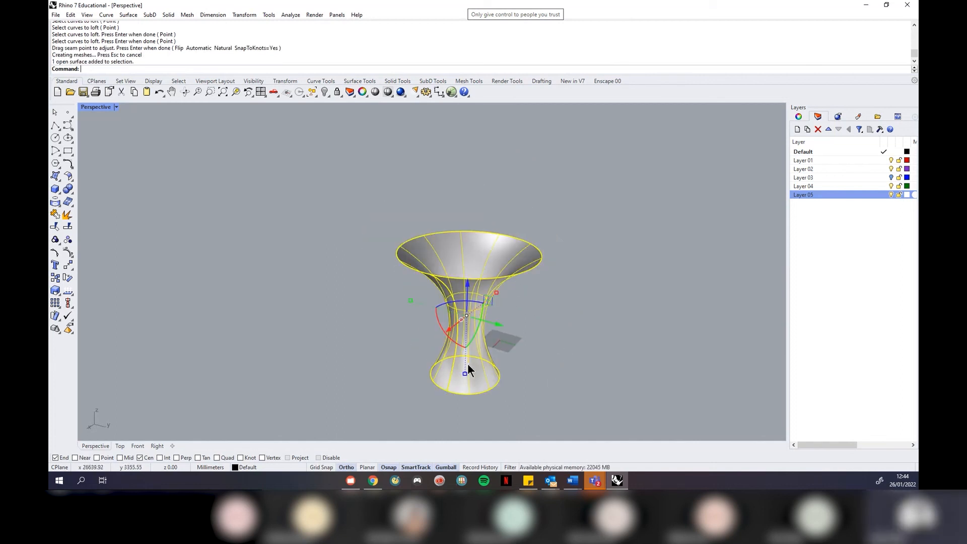
pyautogui.click(116, 108)
pyautogui.click(127, 118)
# Mirror a copy of the vase upside down across a horizontal line in the Front view
pyautogui.scroll(-3, 207, 395)
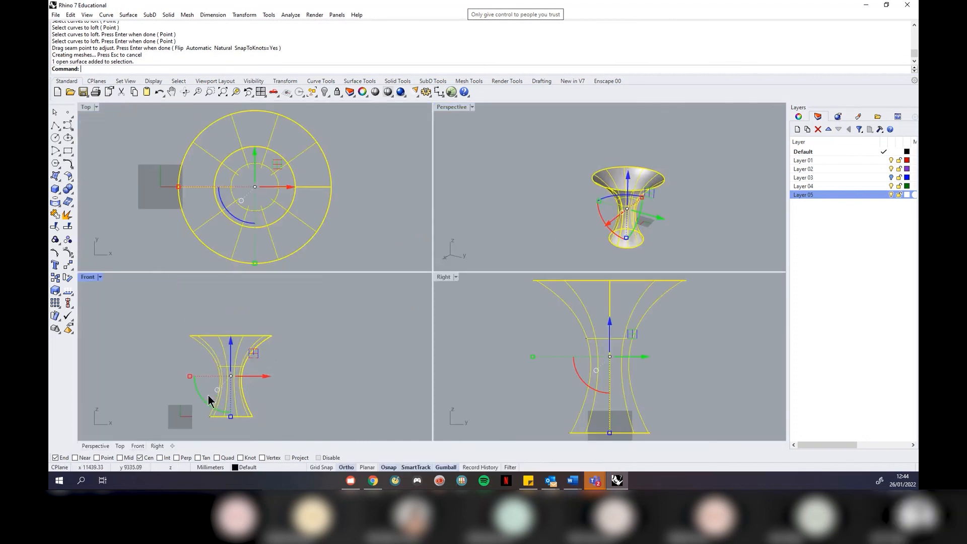
pyautogui.write('Mir')
pyautogui.press('Return')
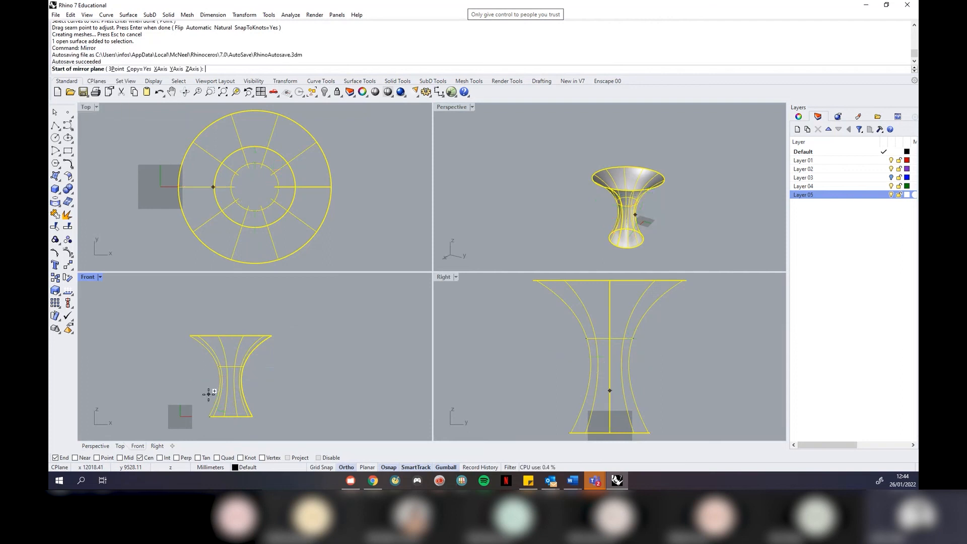
pyautogui.click(172, 315)
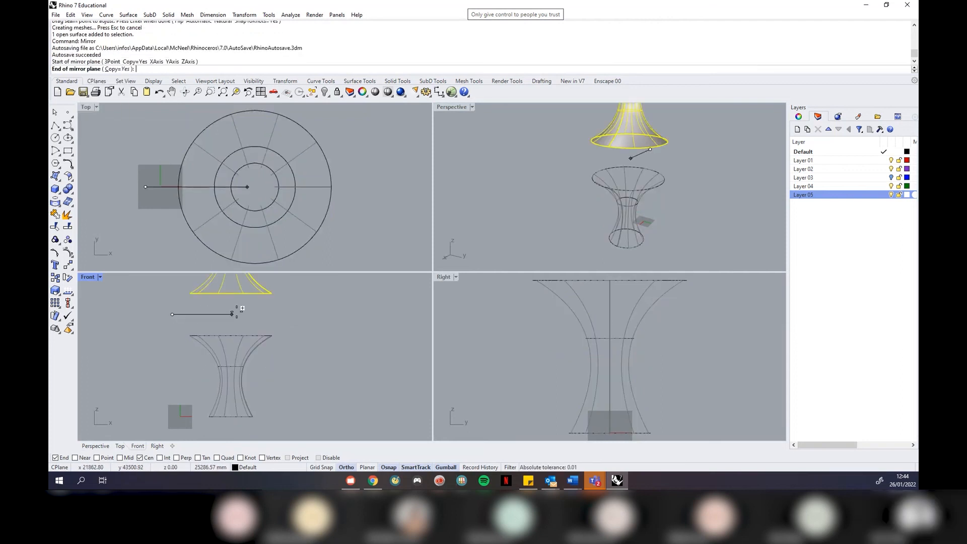
pyautogui.click(297, 314)
pyautogui.press('Escape')
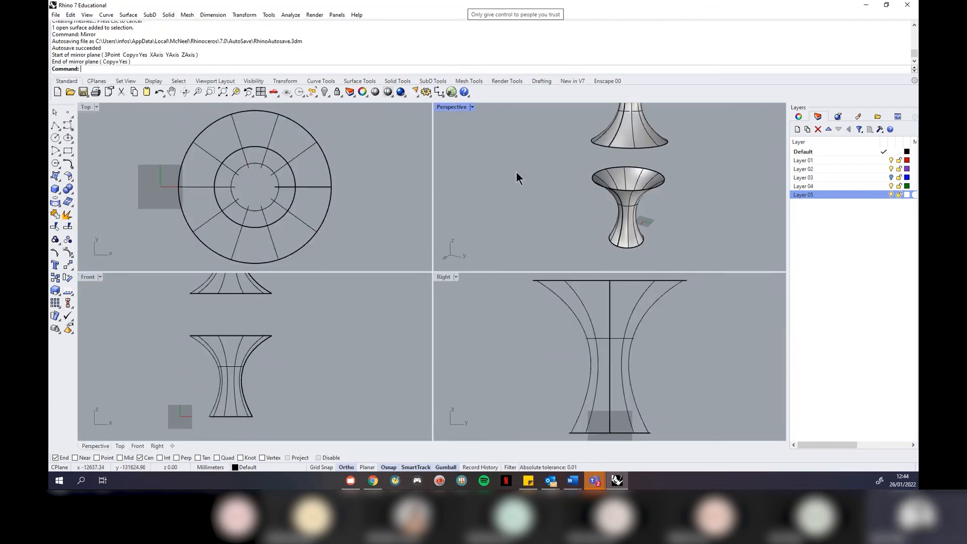
# Maximize Perspective, orbit around both vases, and check the upper vase's object properties
pyautogui.click(472, 106)
pyautogui.click(474, 116)
pyautogui.moveTo(424, 246)
pyautogui.mouseDown(button='right')
pyautogui.moveTo(469, 301)
pyautogui.moveTo(438, 271)
pyautogui.moveTo(479, 268)
pyautogui.moveTo(509, 294)
pyautogui.moveTo(434, 251)
pyautogui.mouseUp(button='right')
pyautogui.scroll(4, 423, 249)
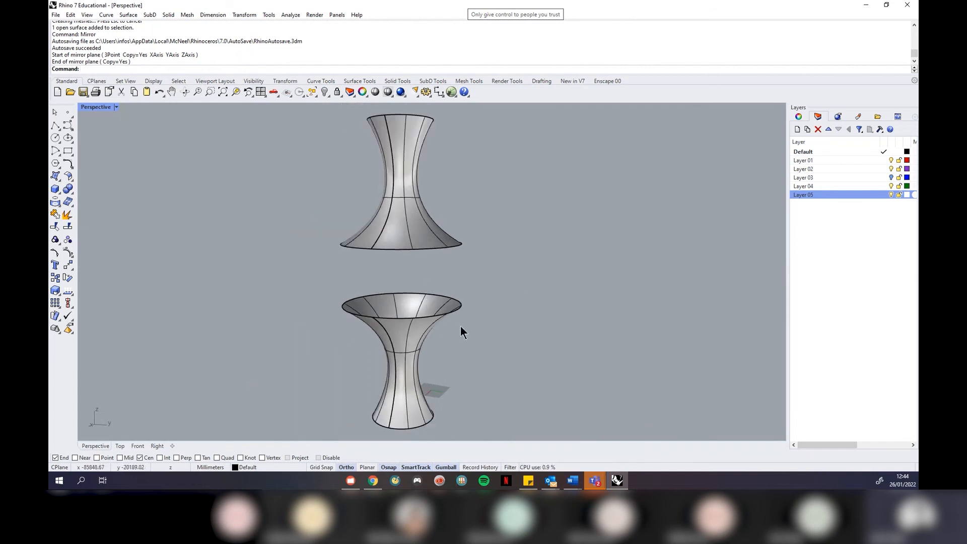
pyautogui.moveTo(446, 374); pyautogui.dragTo(437, 333, button='right')
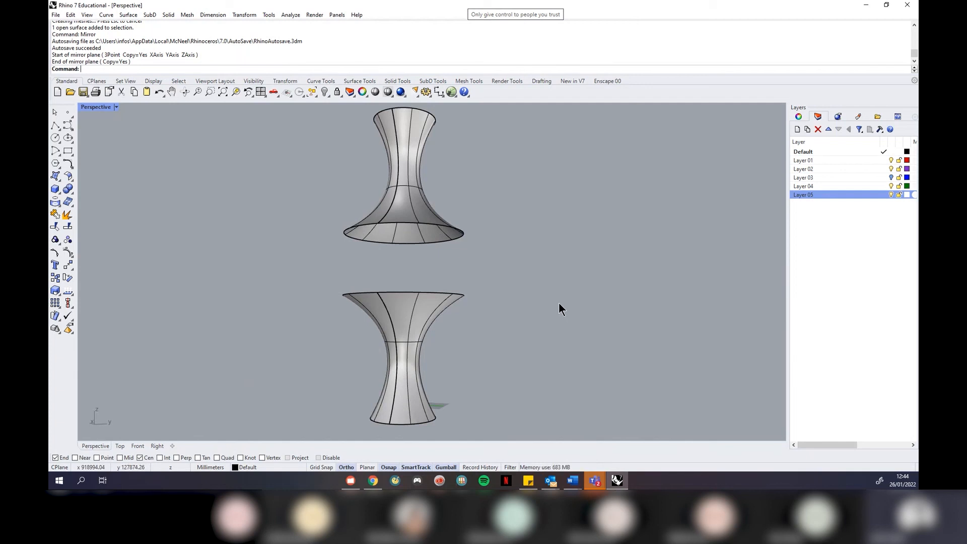
pyautogui.moveTo(487, 273); pyautogui.dragTo(498, 300, button='right')
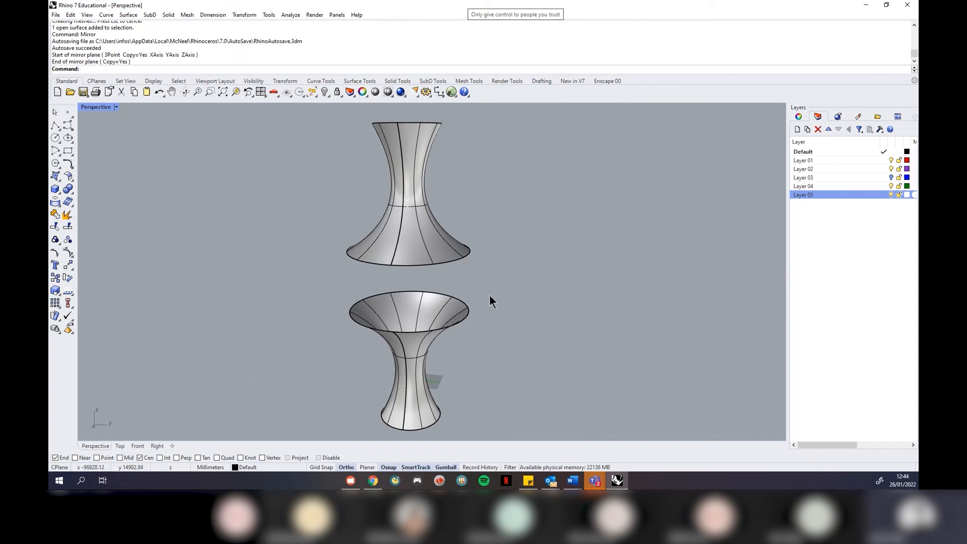
pyautogui.click(421, 244)
pyautogui.moveTo(422, 244); pyautogui.dragTo(583, 259, button='right')
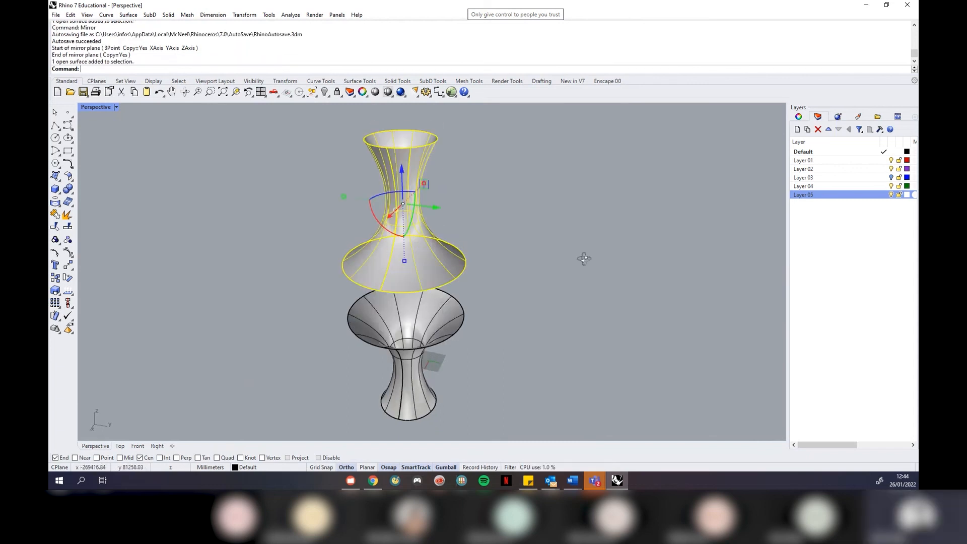
pyautogui.click(799, 116)
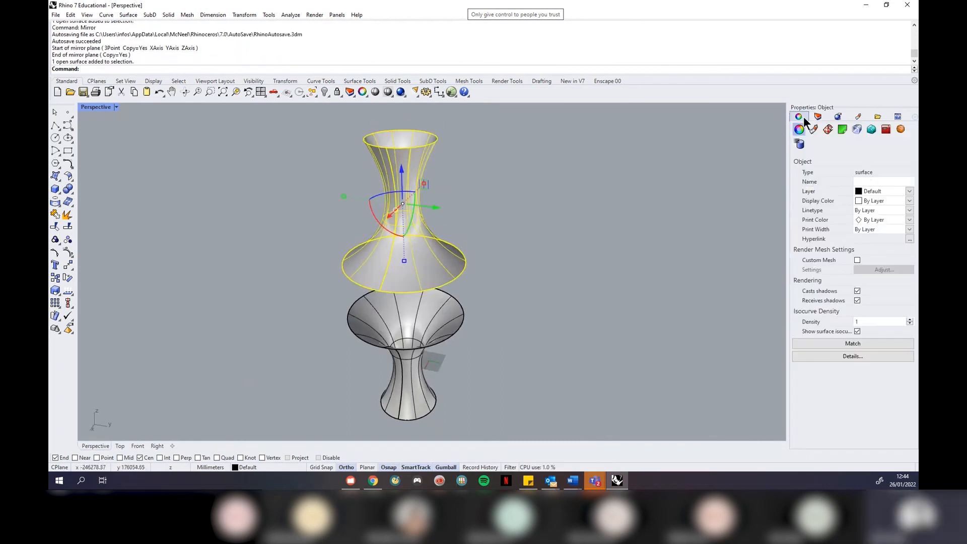
pyautogui.click(756, 227)
# Run Blend Surface between the upper vase's bottom edge and the lower vase's top rim
pyautogui.click(128, 15)
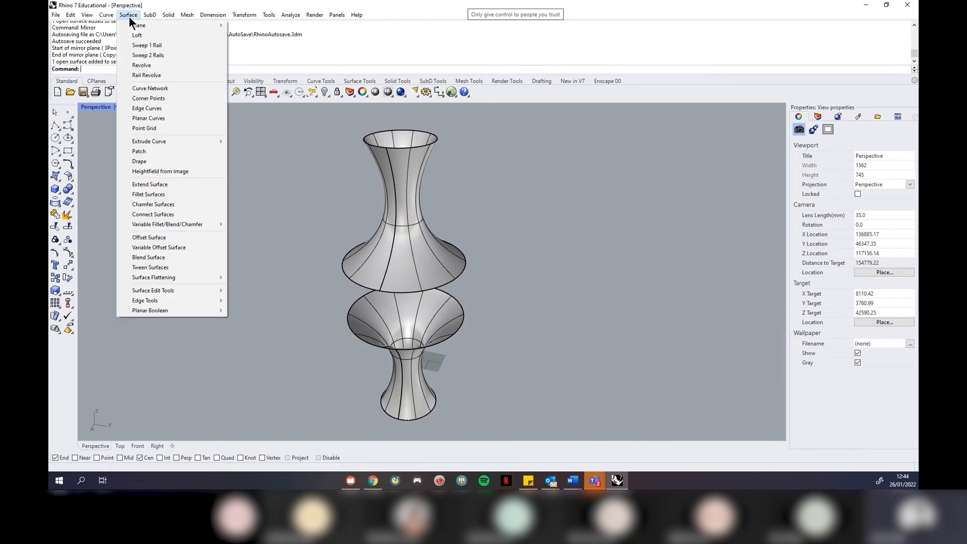
pyautogui.click(177, 255)
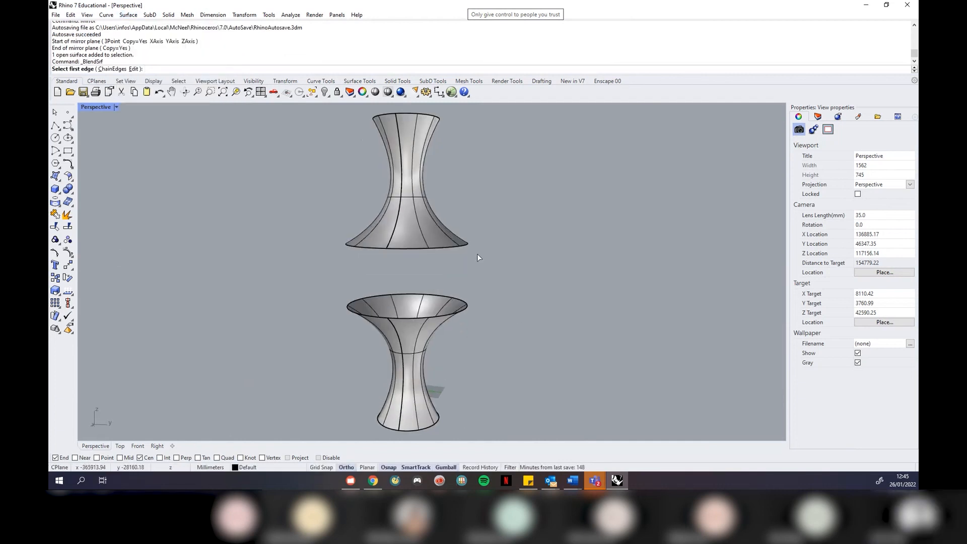
pyautogui.click(452, 248)
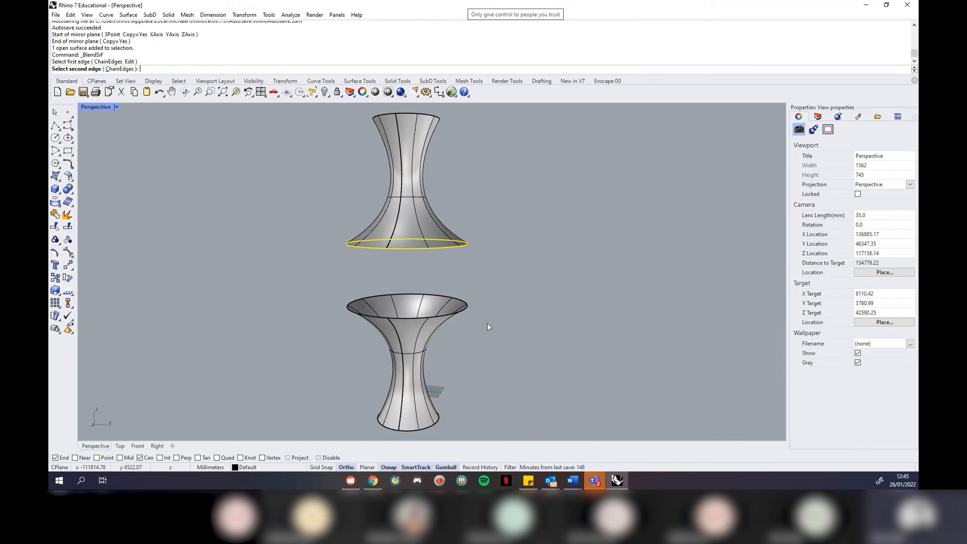
pyautogui.click(449, 313)
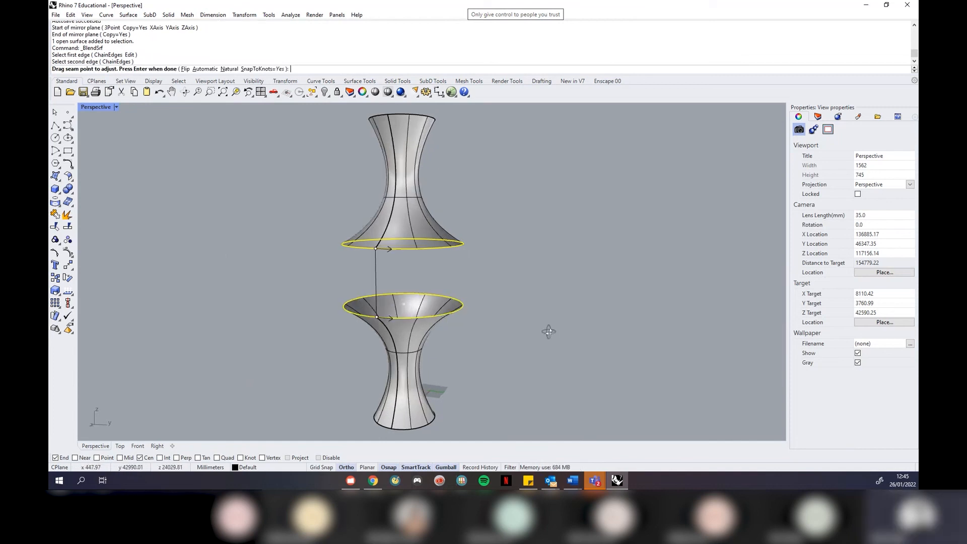
pyautogui.moveTo(549, 331); pyautogui.dragTo(471, 276, button='right')
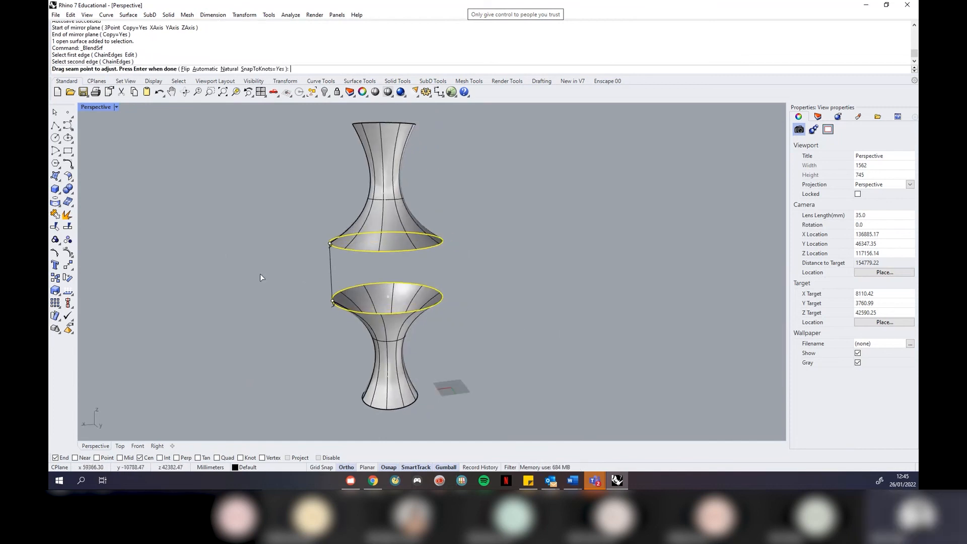
# Accept the blend seams, raise the lower-edge bulge to about 1.6, and commit the blend
pyautogui.press('Return')
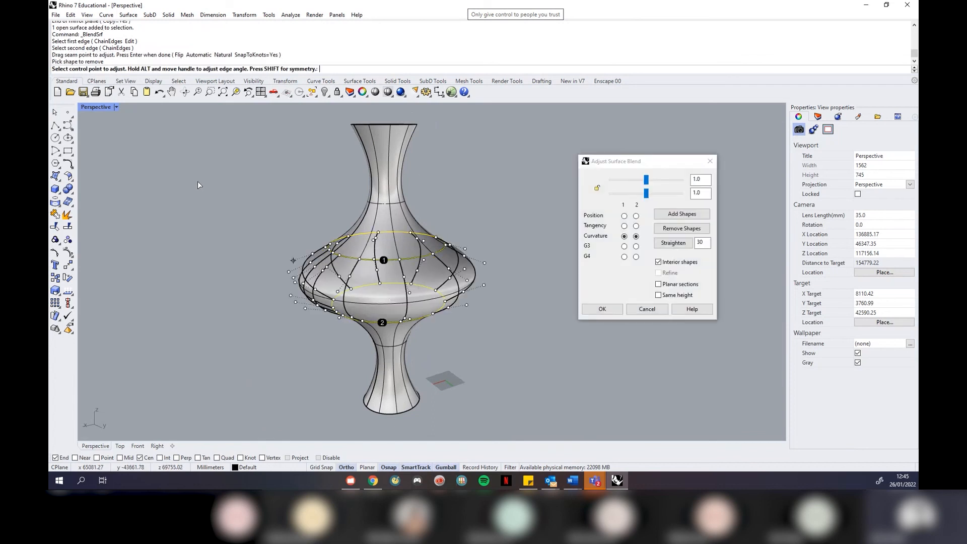
pyautogui.moveTo(655, 160); pyautogui.dragTo(688, 171)
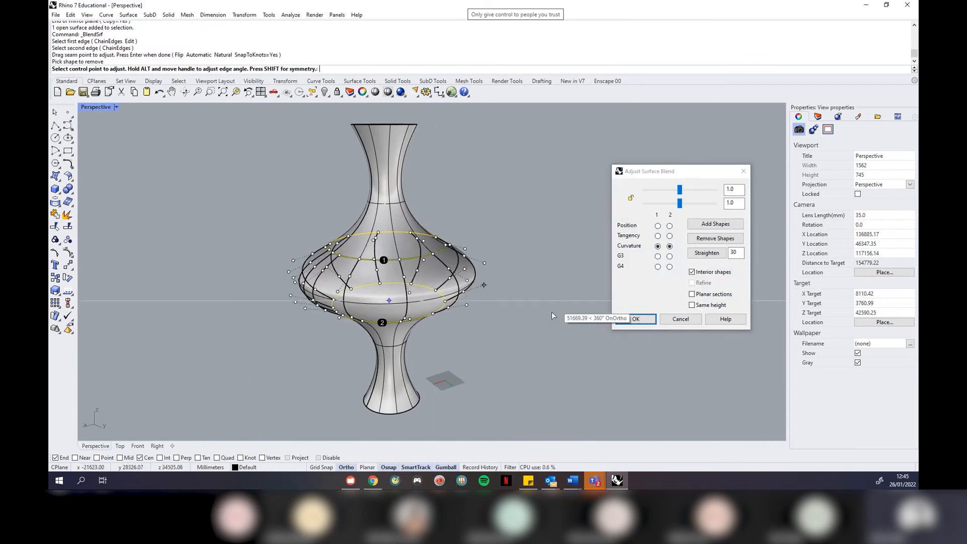
pyautogui.moveTo(551, 312); pyautogui.dragTo(598, 309, button='right')
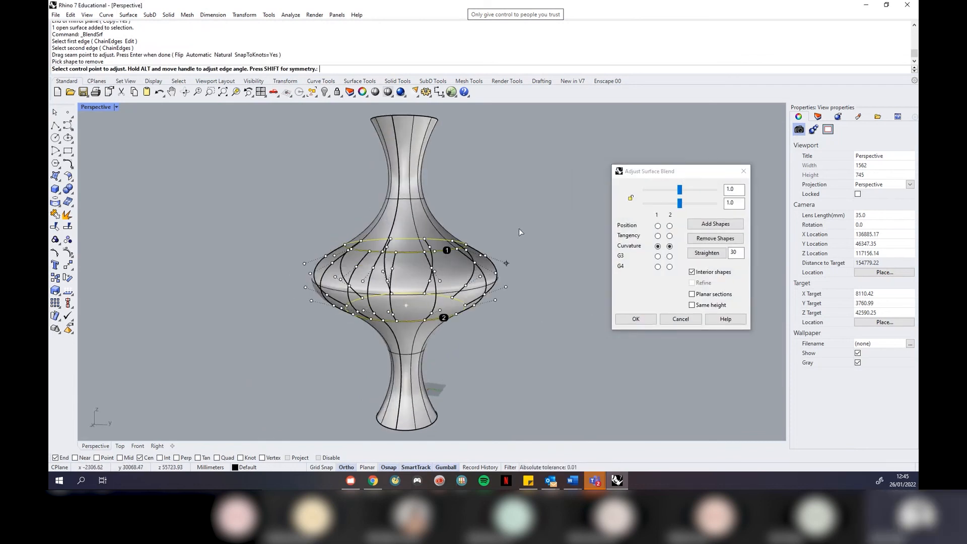
pyautogui.click(495, 300)
pyautogui.moveTo(541, 348); pyautogui.dragTo(558, 336, button='right')
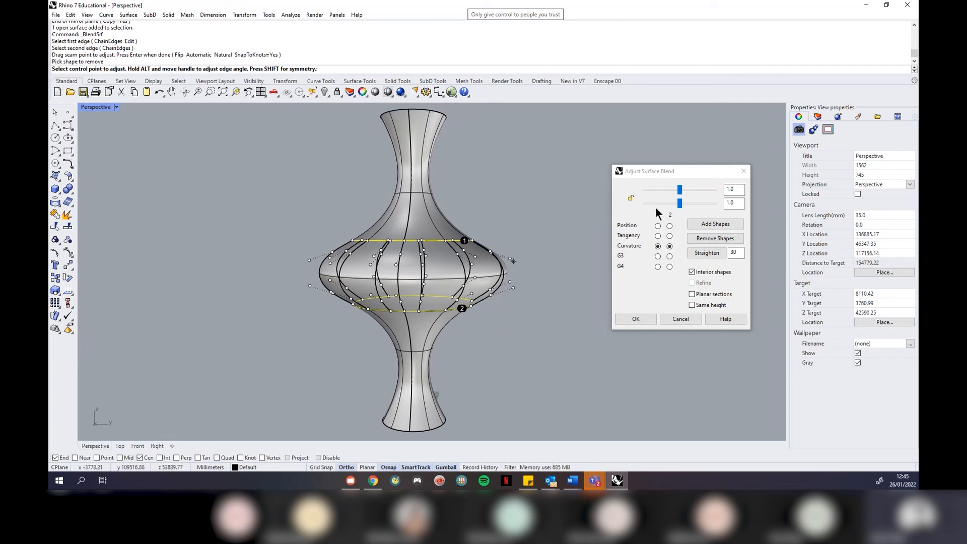
pyautogui.moveTo(682, 191)
pyautogui.mouseDown()
pyautogui.moveTo(689, 205)
pyautogui.moveTo(672, 198)
pyautogui.mouseUp()
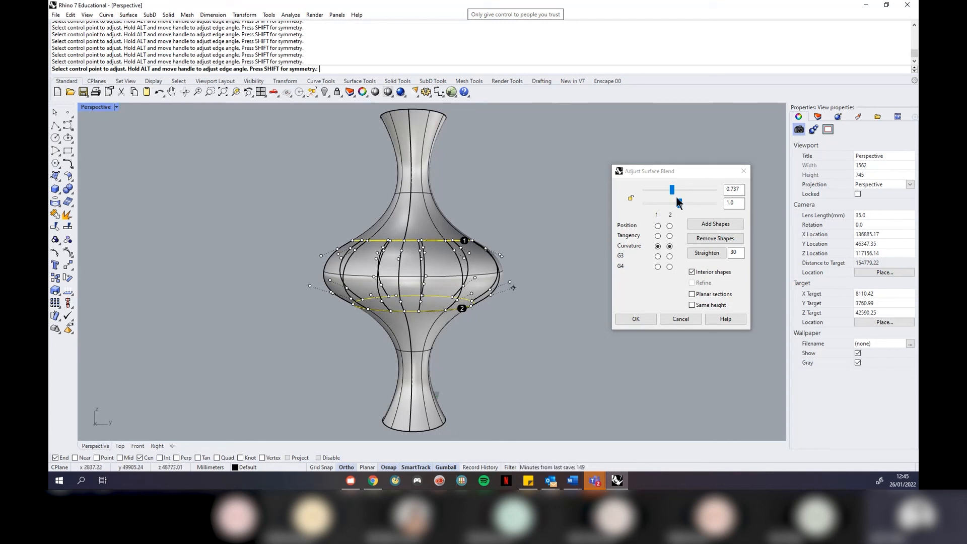
pyautogui.moveTo(680, 207)
pyautogui.mouseDown()
pyautogui.moveTo(708, 207)
pyautogui.moveTo(698, 208)
pyautogui.mouseUp()
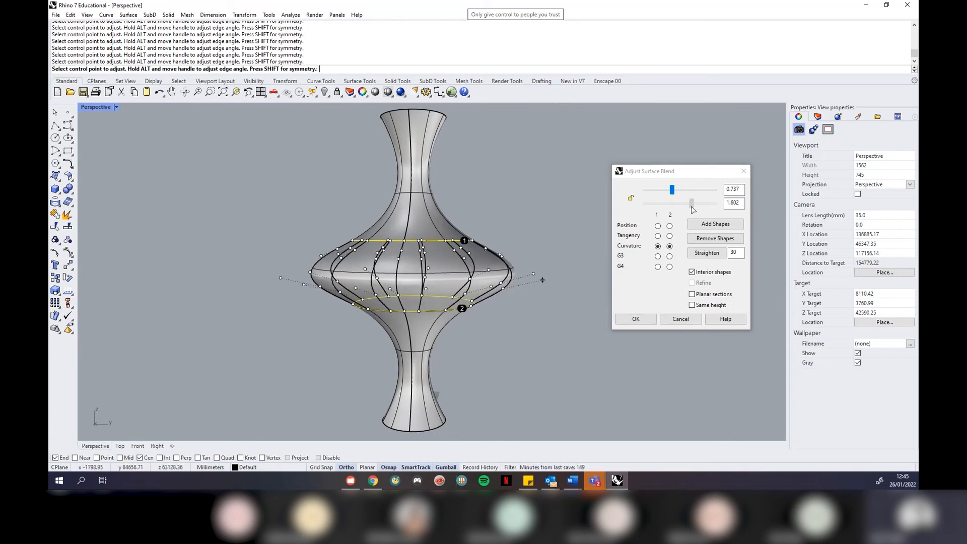
pyautogui.click(651, 317)
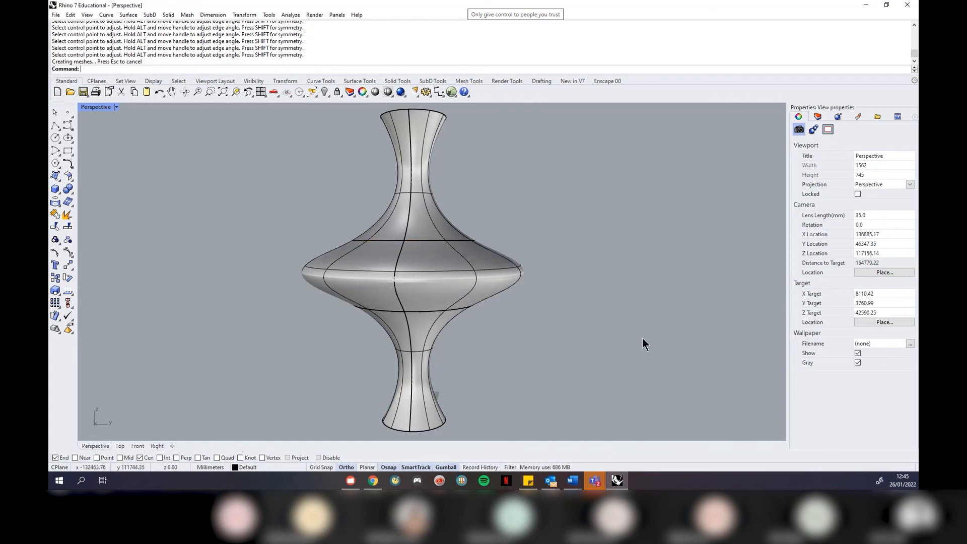
# Zoom in on the blended vase and start the Join command
pyautogui.moveTo(665, 295); pyautogui.dragTo(525, 311, button='right')
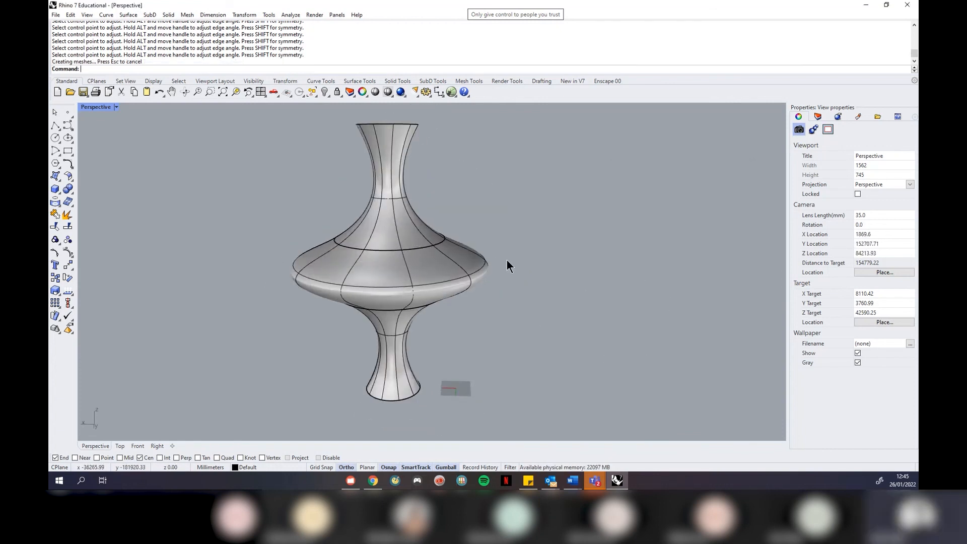
pyautogui.scroll(4, 412, 252)
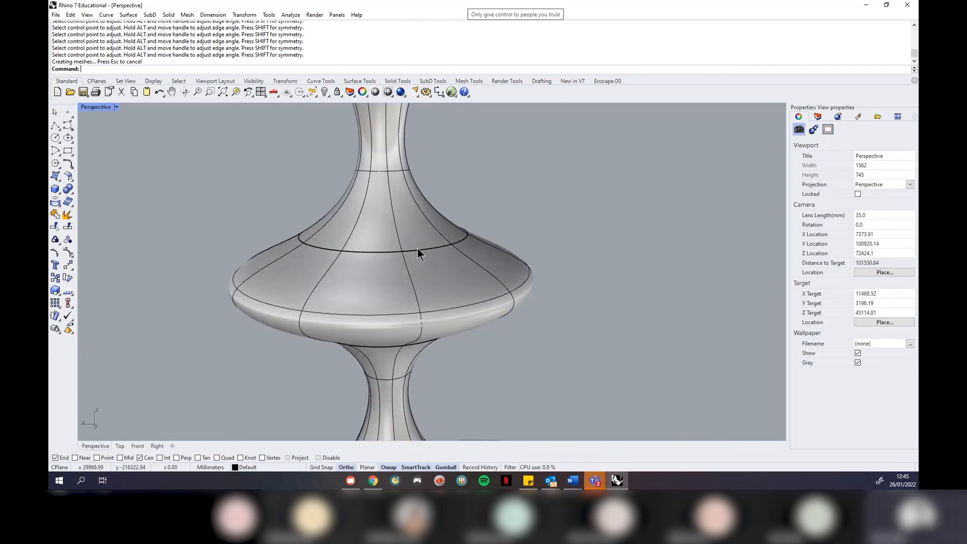
pyautogui.write('join')
pyautogui.press('Return')
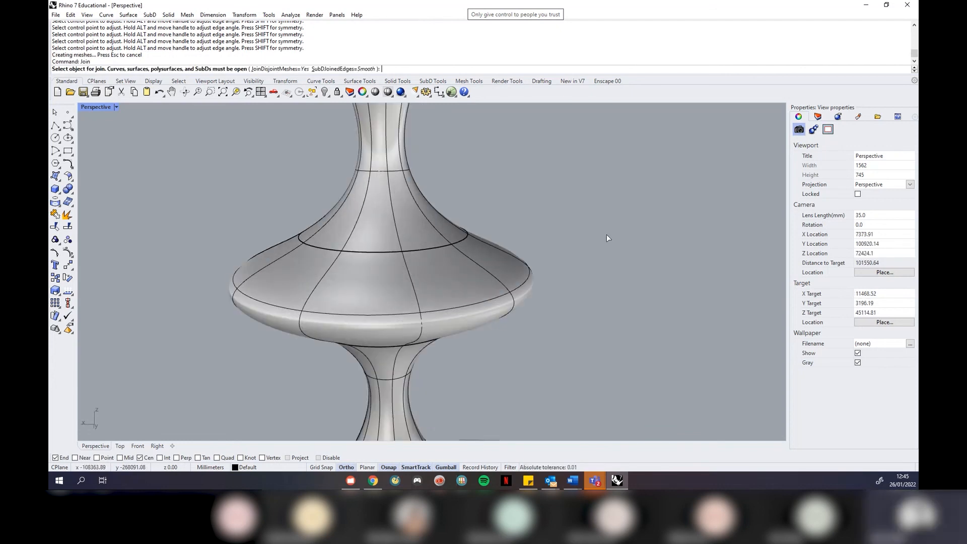
# Join the vase's top, middle blend and bottom surfaces into one polysurface
pyautogui.click(401, 215)
pyautogui.click(425, 287)
pyautogui.click(393, 404)
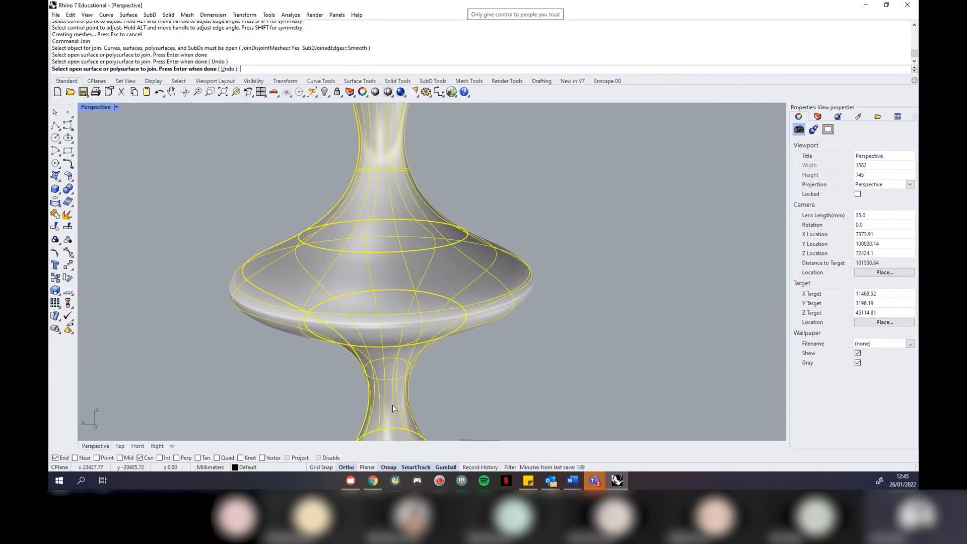
pyautogui.press('Return')
# Orbit and zoom around the joined vase polysurface to inspect it
pyautogui.click(400, 392)
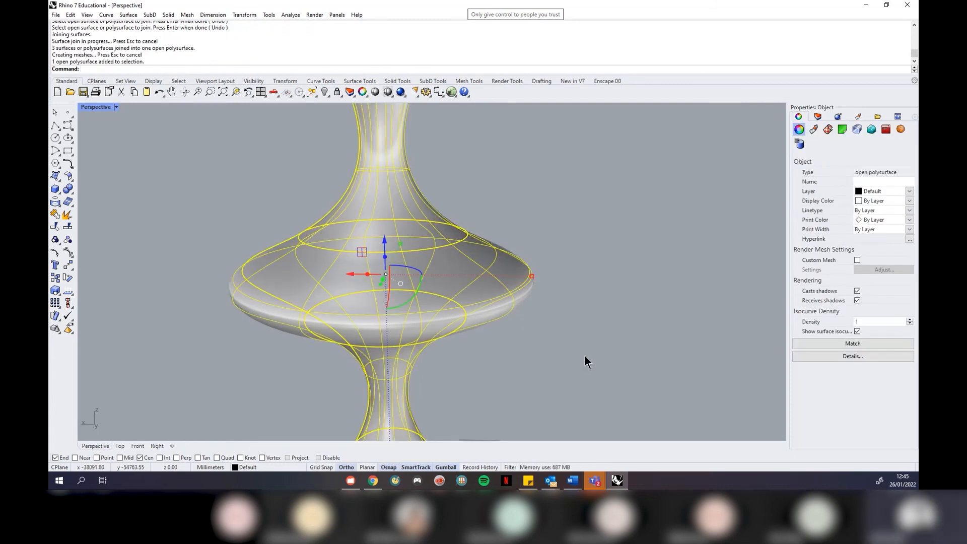
pyautogui.click(535, 344)
pyautogui.moveTo(506, 274); pyautogui.dragTo(486, 292, button='right')
pyautogui.scroll(-6, 495, 263)
pyautogui.scroll(-6, 483, 294)
pyautogui.moveTo(486, 187); pyautogui.dragTo(478, 237, button='right')
pyautogui.scroll(9, 458, 250)
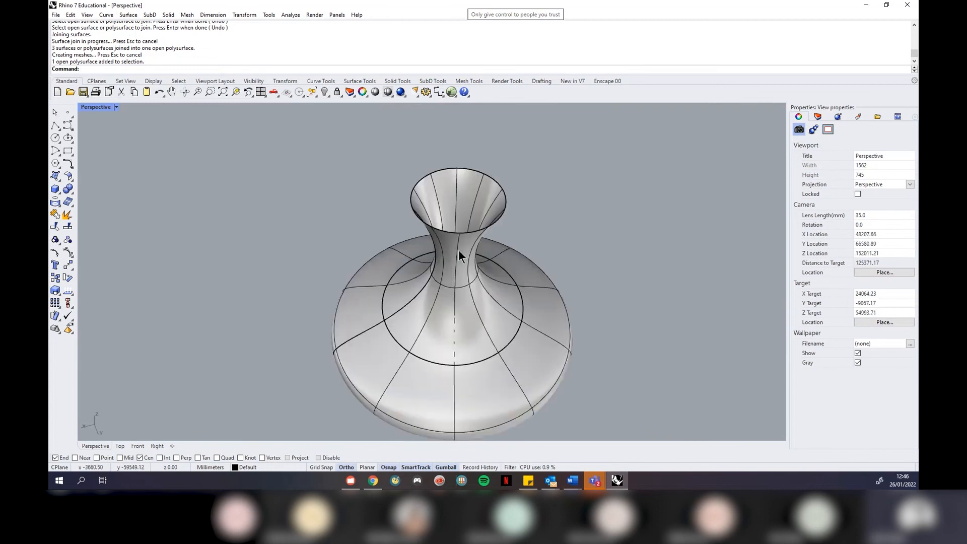
pyautogui.moveTo(533, 180); pyautogui.dragTo(509, 211, button='right')
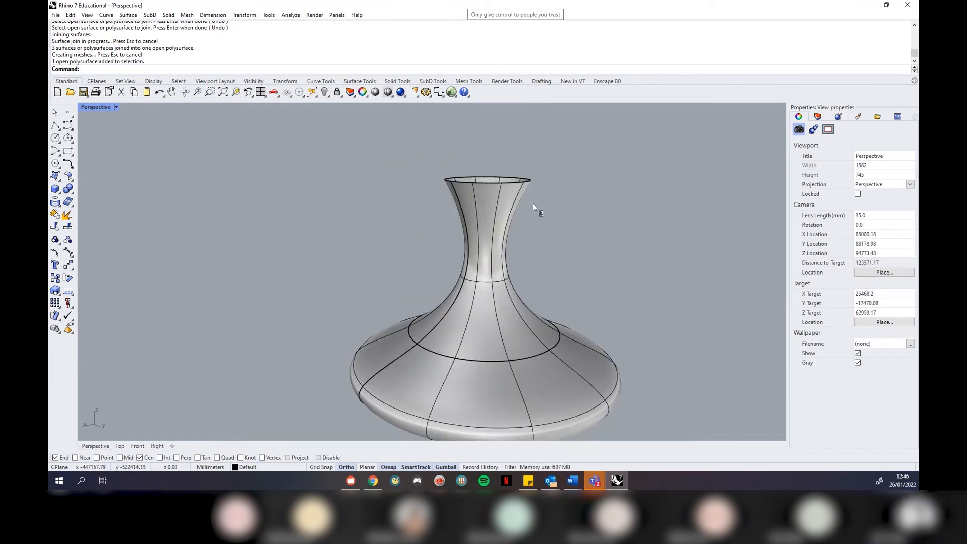
pyautogui.moveTo(533, 204); pyautogui.dragTo(514, 202, button='right')
# Restore the four-view layout, then re-maximize Perspective and select the vase
pyautogui.click(116, 107)
pyautogui.click(118, 114)
pyautogui.scroll(-3, 237, 424)
pyautogui.scroll(6, 227, 313)
pyautogui.scroll(4, 249, 370)
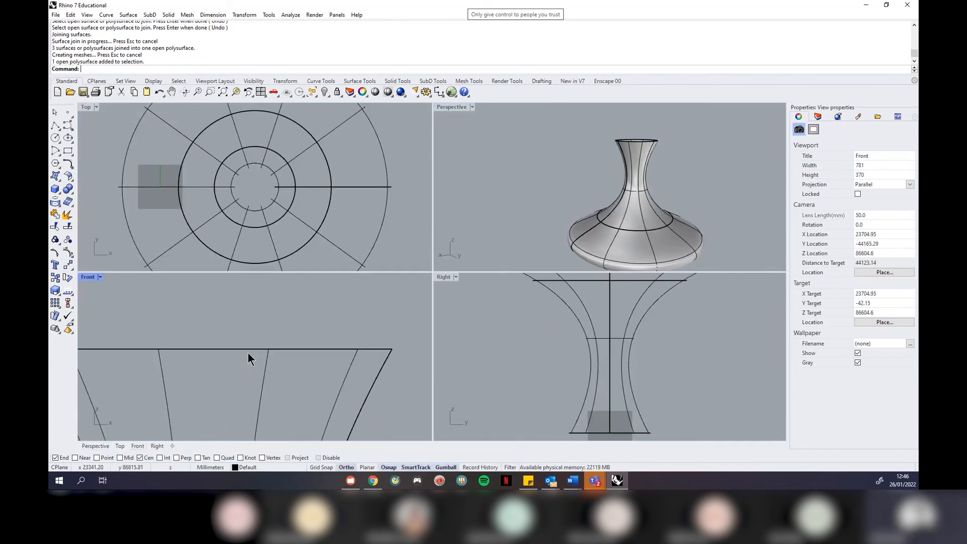
pyautogui.moveTo(612, 134); pyautogui.dragTo(592, 160, button='right')
pyautogui.click(472, 108)
pyautogui.click(478, 120)
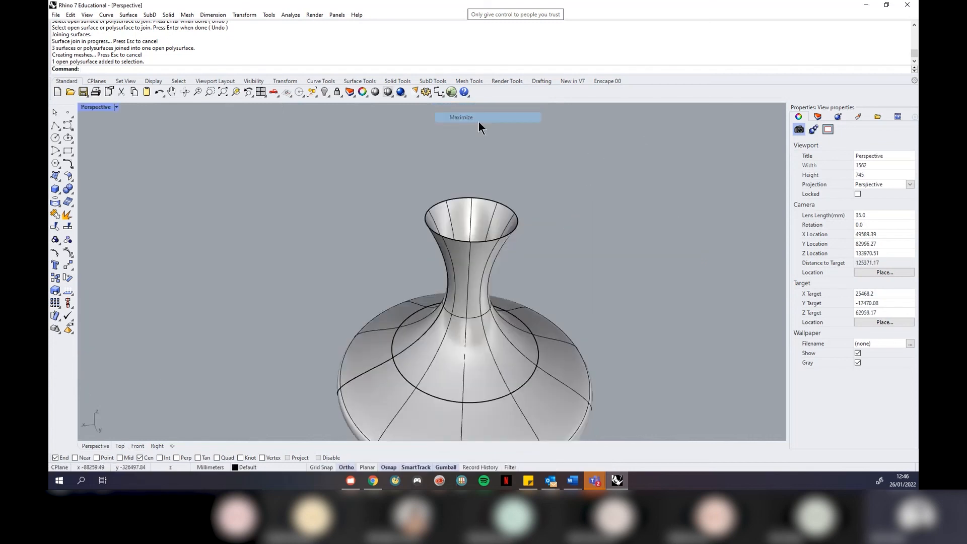
pyautogui.click(483, 265)
# Run Cap on the vase to seal both open ends, then orbit to inspect the closed solid
pyautogui.write('Cap')
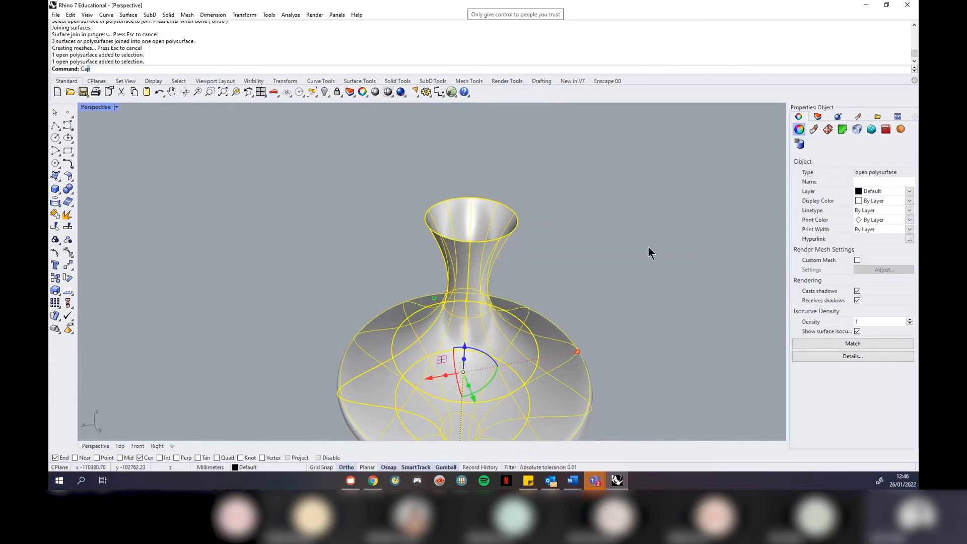
pyautogui.press('Return')
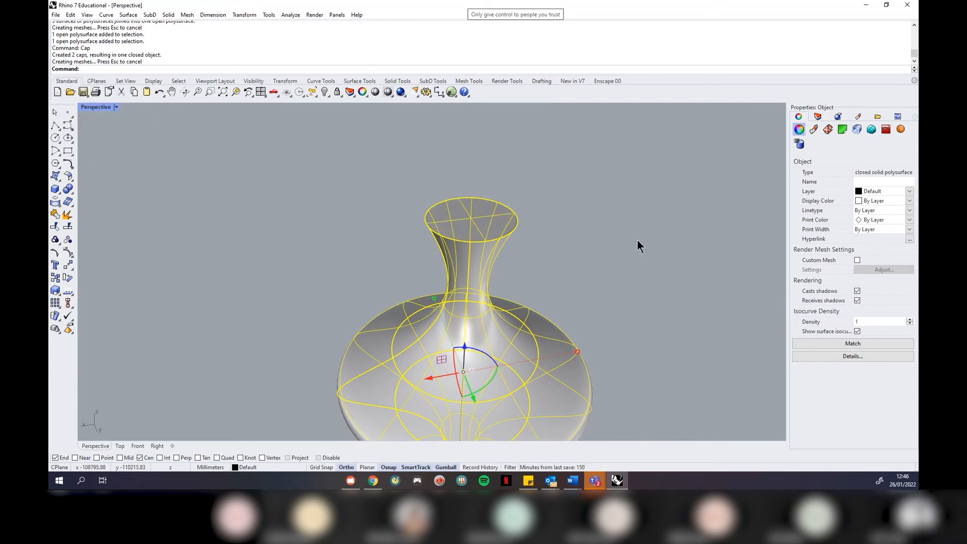
pyautogui.click(637, 240)
pyautogui.moveTo(492, 177); pyautogui.dragTo(516, 252, button='right')
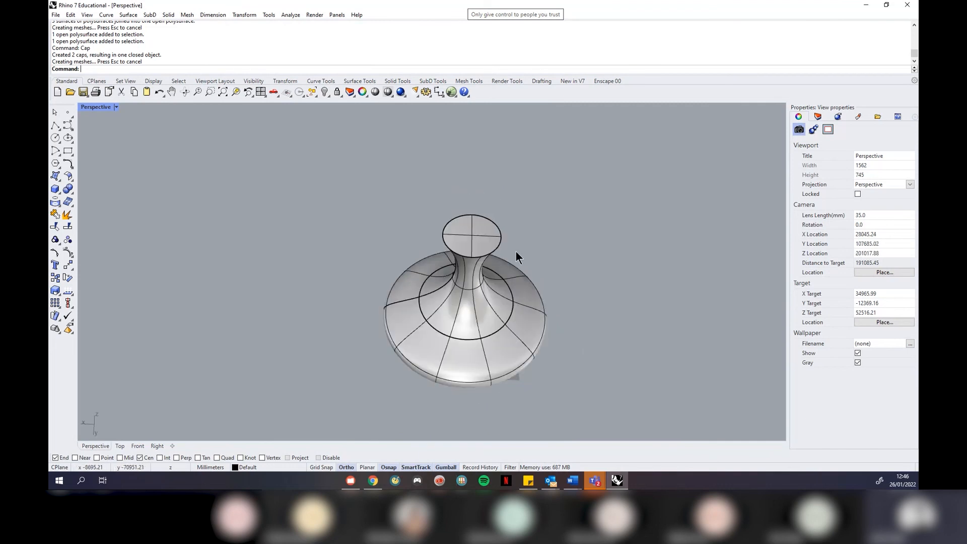
pyautogui.click(482, 237)
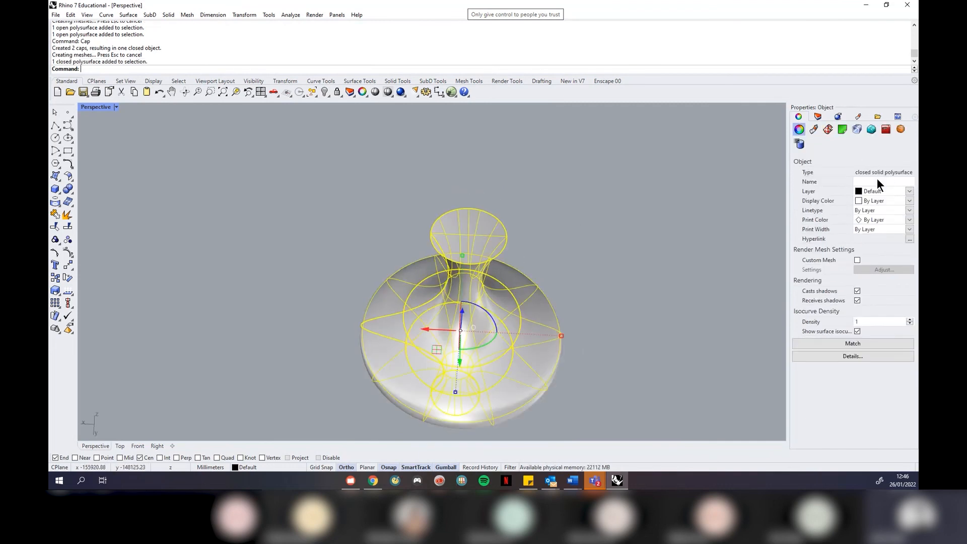
pyautogui.click(537, 208)
pyautogui.moveTo(328, 174); pyautogui.dragTo(477, 288, button='right')
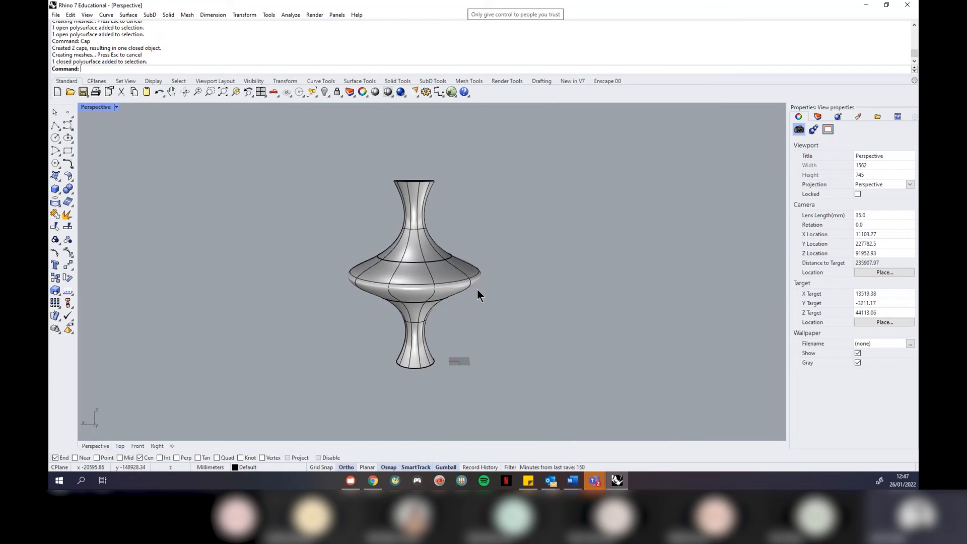
# Convert the vase solid into a polygon mesh with increased polygon density
pyautogui.click(188, 16)
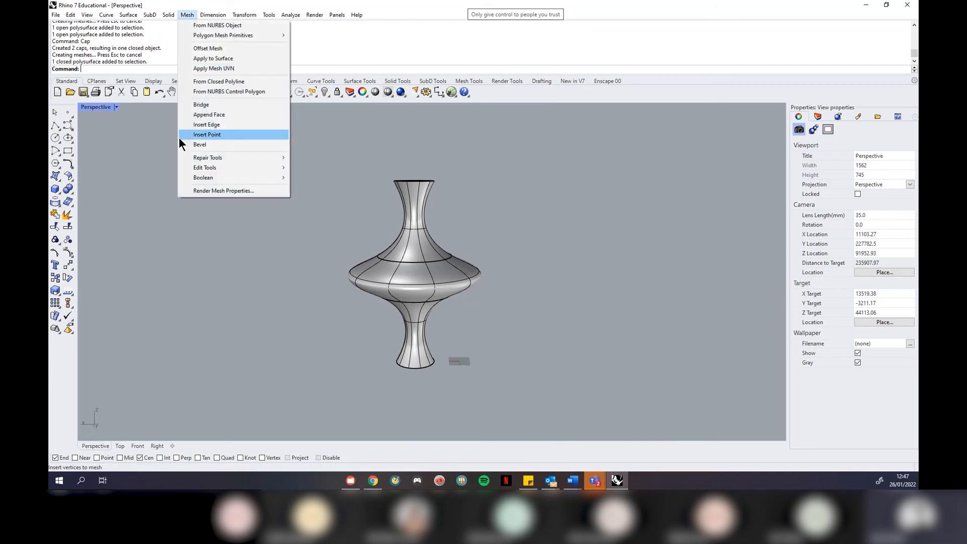
pyautogui.click(145, 175)
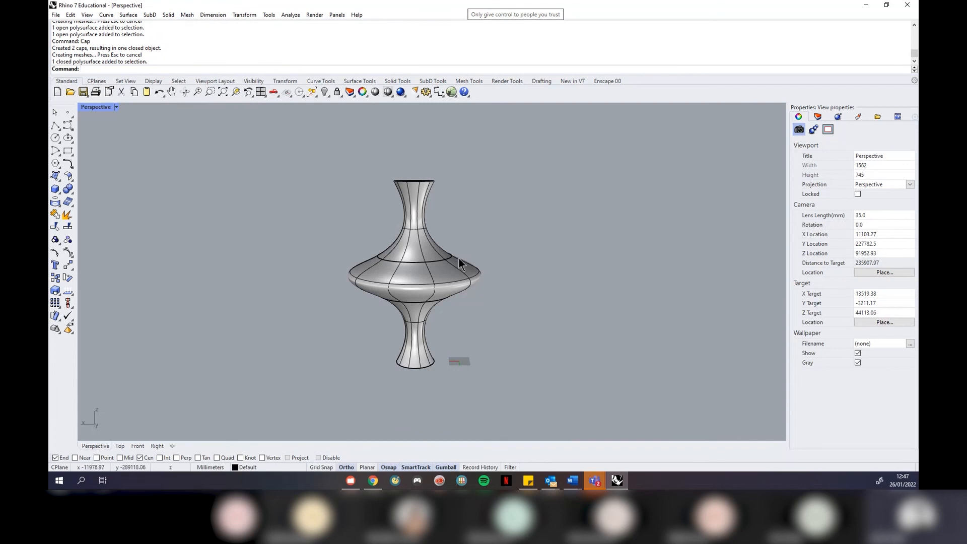
pyautogui.moveTo(459, 259); pyautogui.dragTo(460, 280, button='right')
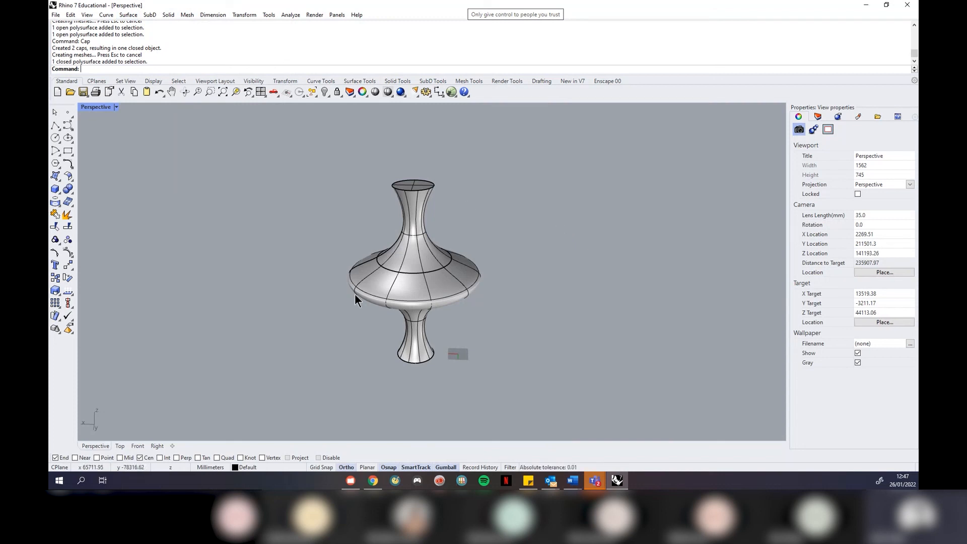
pyautogui.scroll(3, 418, 316)
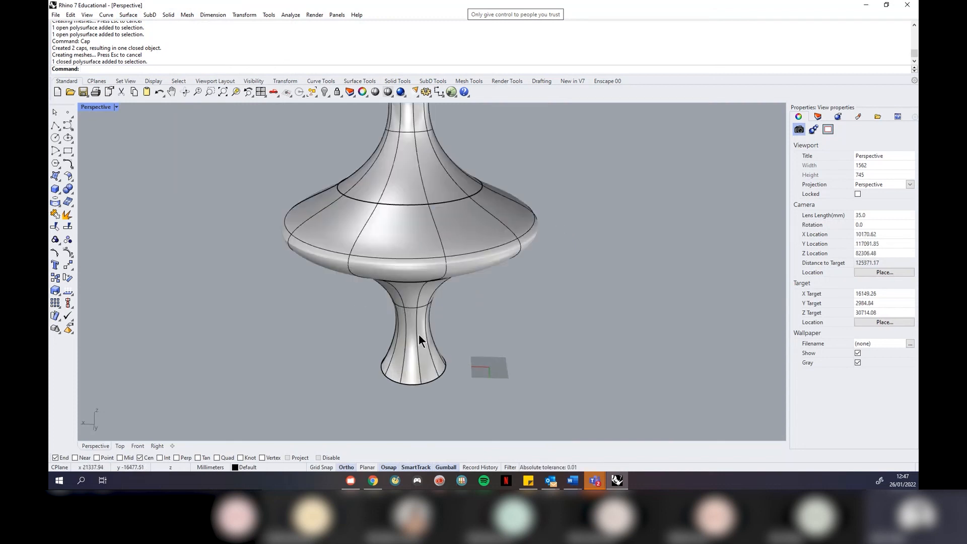
pyautogui.scroll(-3, 419, 334)
pyautogui.scroll(2, 407, 299)
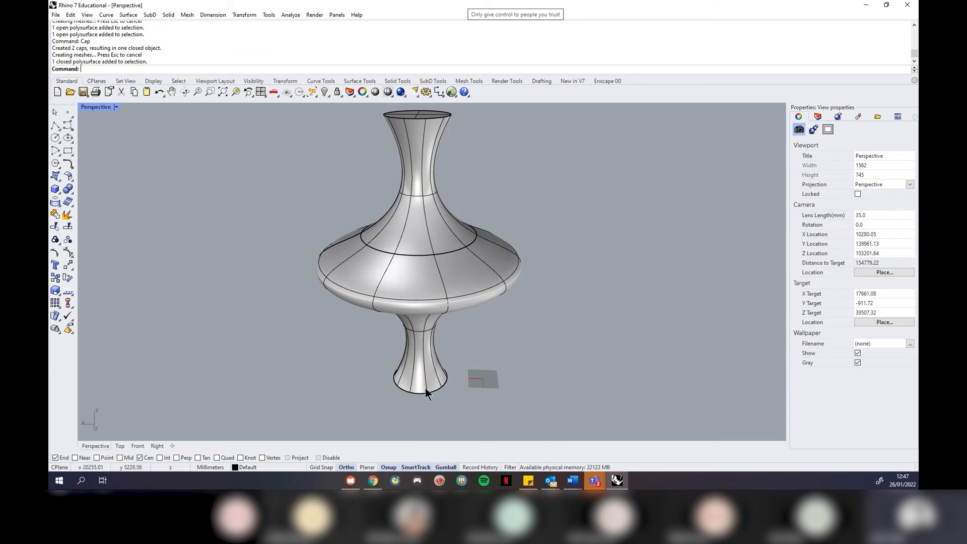
pyautogui.click(431, 374)
pyautogui.click(187, 15)
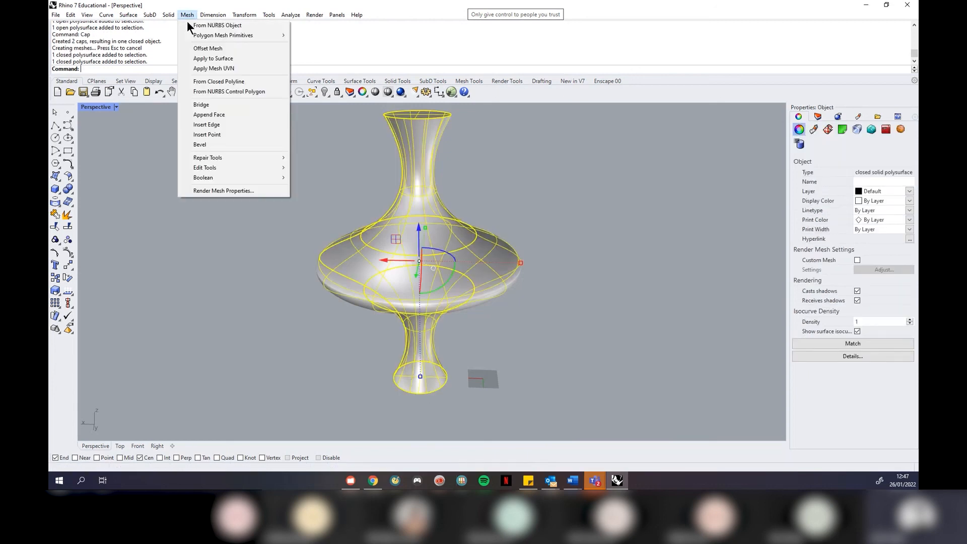
pyautogui.click(190, 23)
pyautogui.click(392, 195)
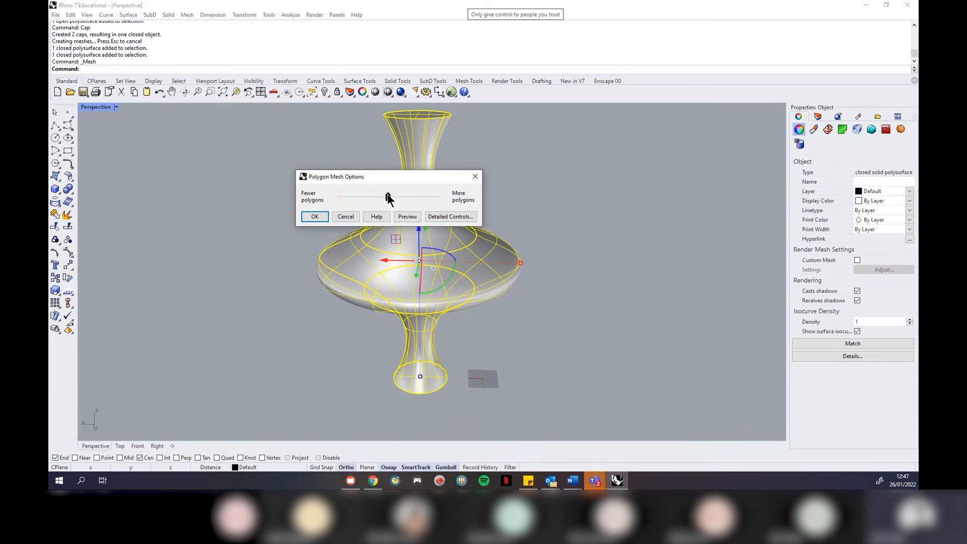
pyautogui.click(315, 217)
# Move the surface vase right of the mesh and preview both in Rendered, then Shaded display
pyautogui.scroll(-2, 252, 244)
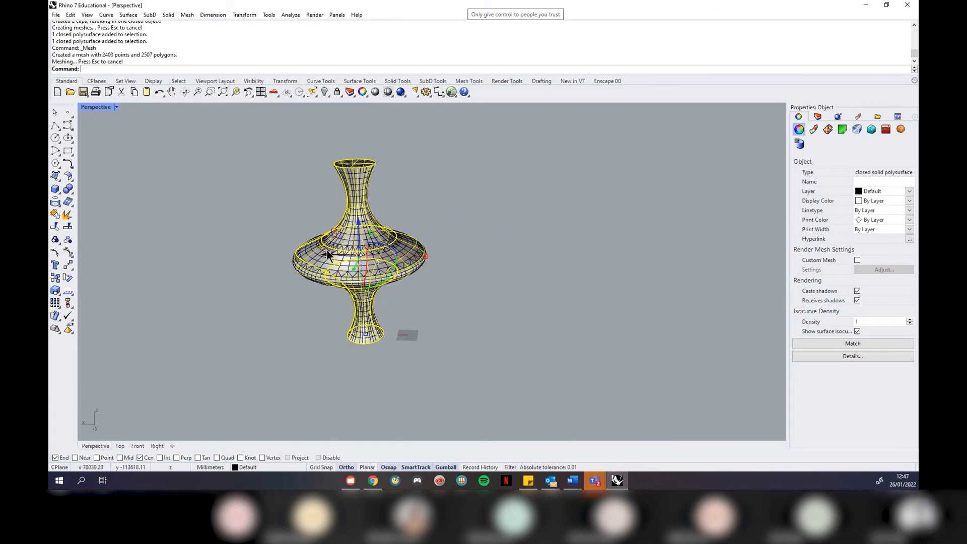
pyautogui.moveTo(329, 252); pyautogui.dragTo(534, 255)
pyautogui.click(470, 331)
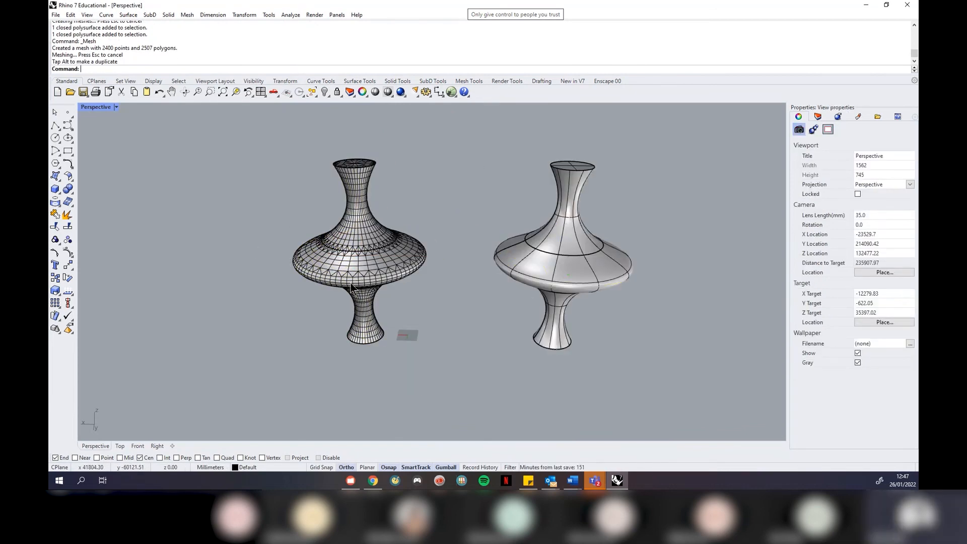
pyautogui.scroll(2, 439, 306)
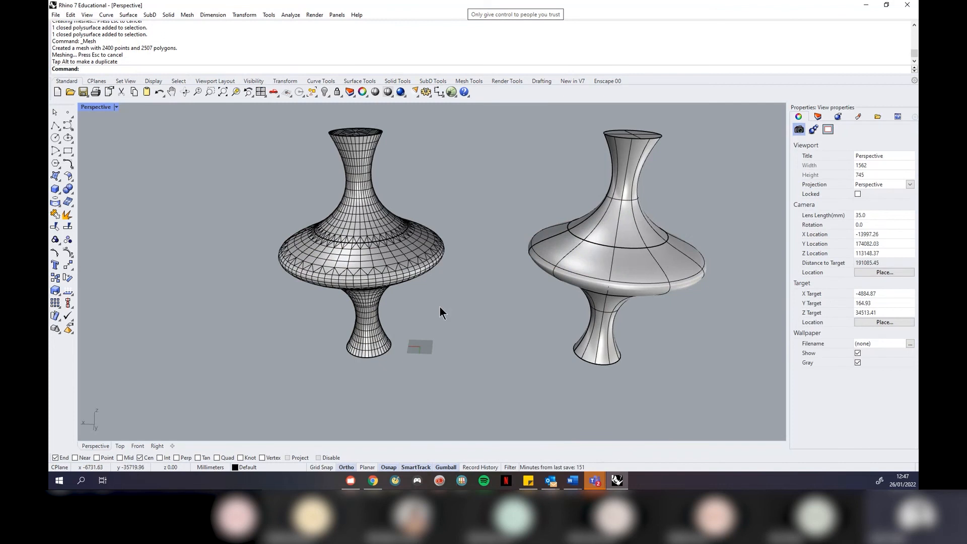
pyautogui.click(116, 108)
pyautogui.click(116, 156)
pyautogui.moveTo(470, 286); pyautogui.dragTo(448, 274, button='right')
pyautogui.click(116, 107)
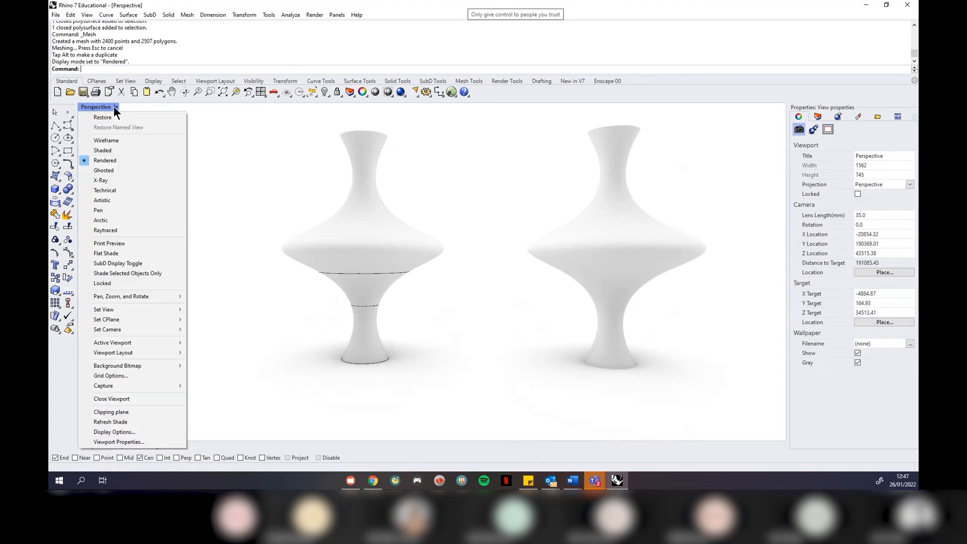
pyautogui.click(114, 147)
pyautogui.scroll(3, 630, 204)
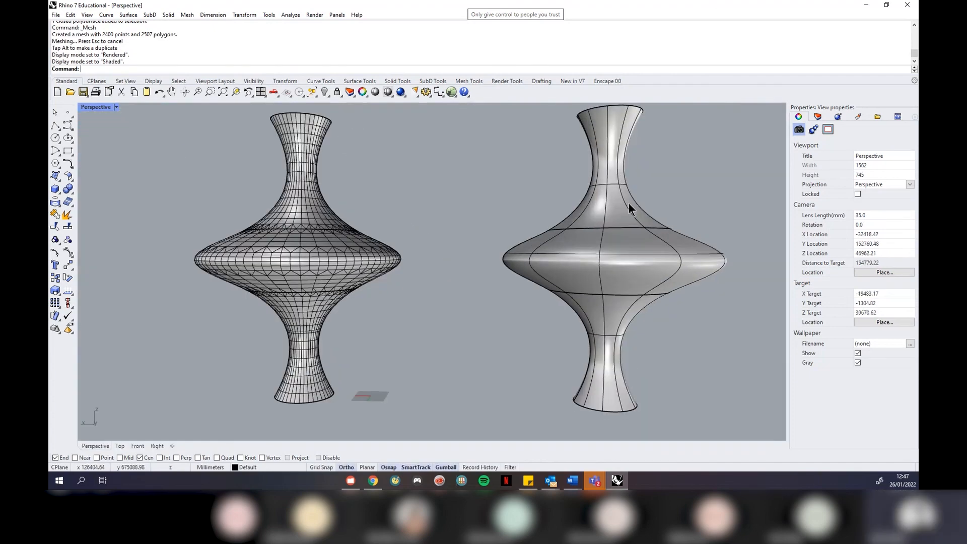
# Delete the surface vase copy and select the remaining vase mesh
pyautogui.click(629, 204)
pyautogui.click(282, 192)
pyautogui.click(441, 191)
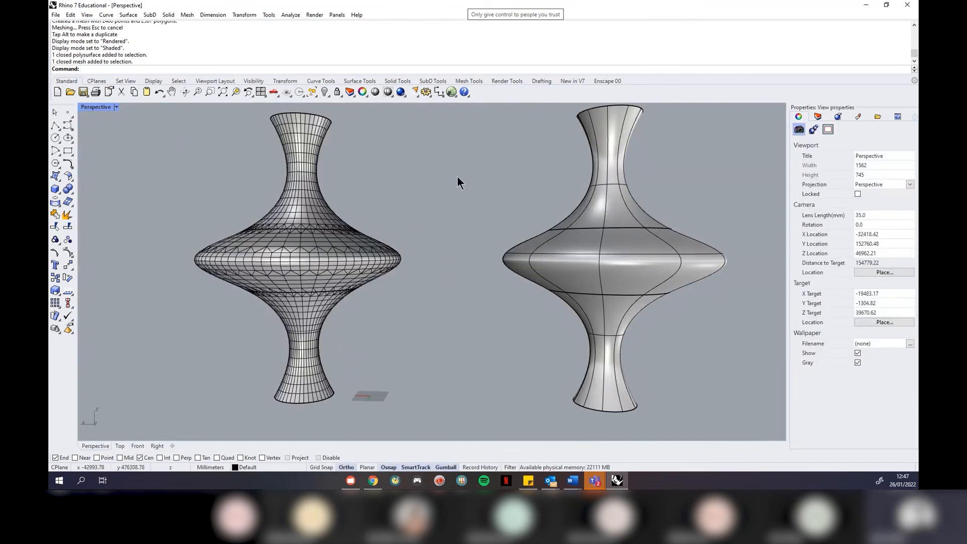
pyautogui.moveTo(431, 180); pyautogui.dragTo(477, 197, button='right')
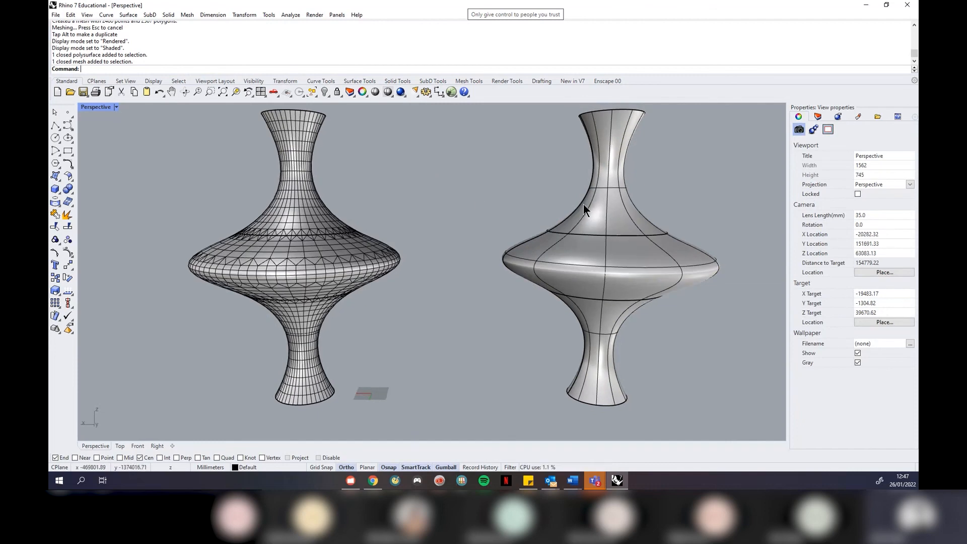
pyautogui.click(312, 188)
pyautogui.scroll(-3, 373, 222)
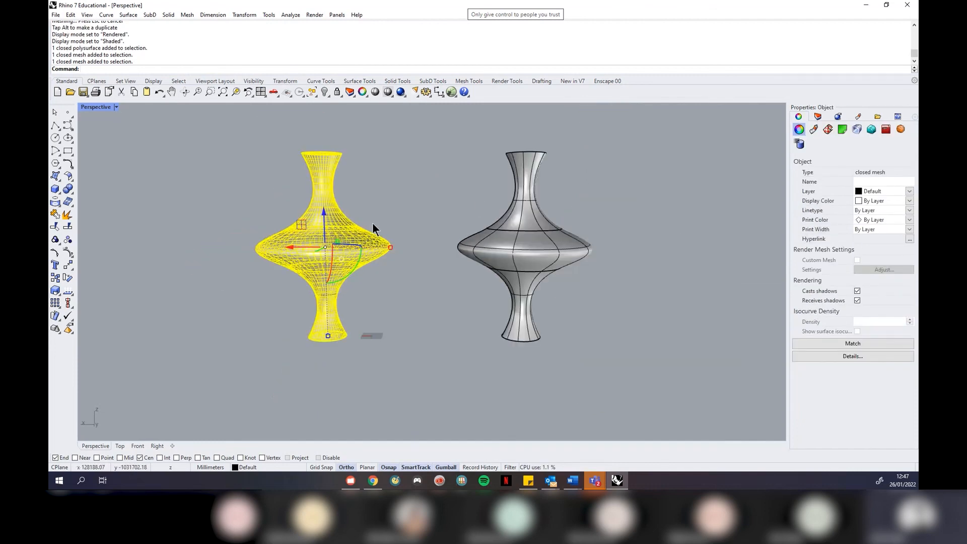
pyautogui.click(528, 237)
pyautogui.press('Delete')
pyautogui.scroll(2, 284, 266)
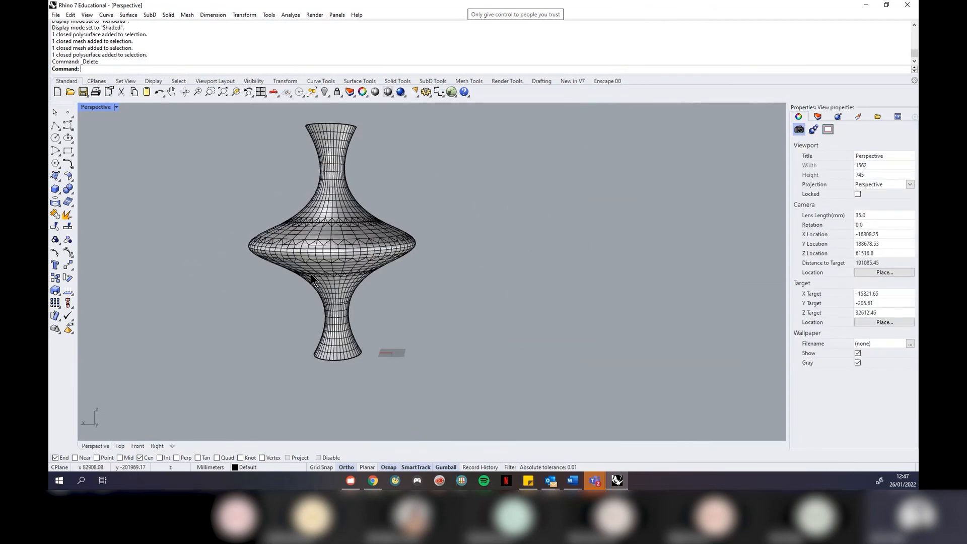
pyautogui.click(328, 278)
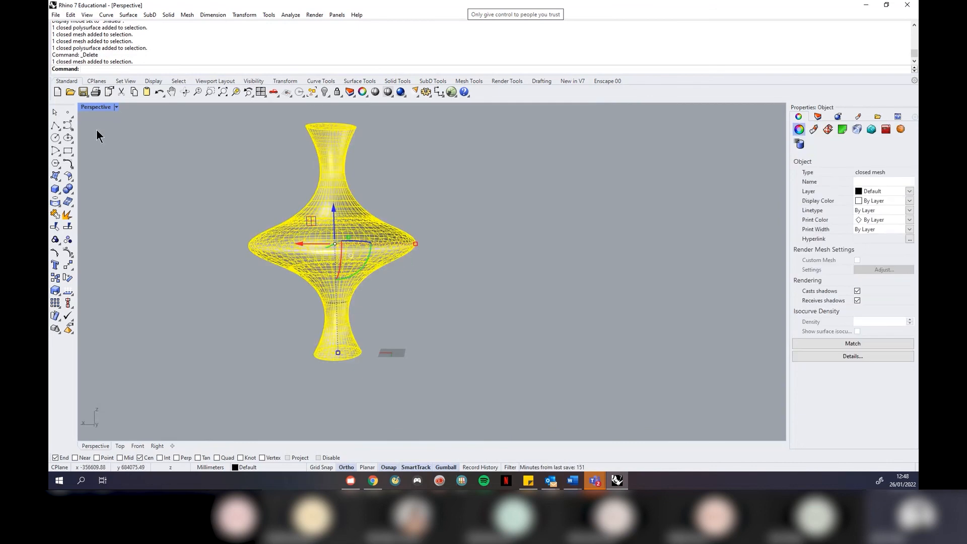
# Restore the four-viewport layout and measure the vase mesh's height with Distance
pyautogui.click(116, 107)
pyautogui.click(117, 118)
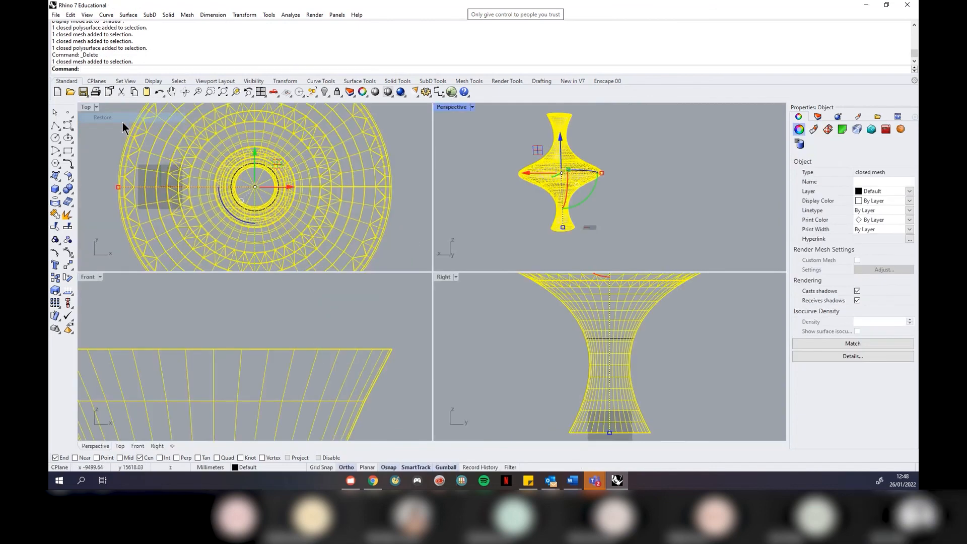
pyautogui.scroll(-5, 302, 311)
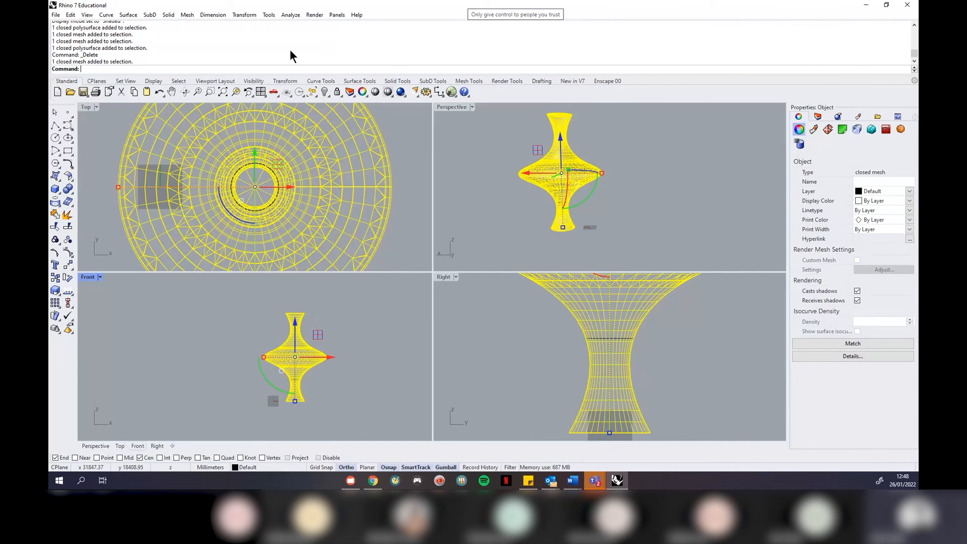
pyautogui.moveTo(658, 7); pyautogui.dragTo(657, 34)
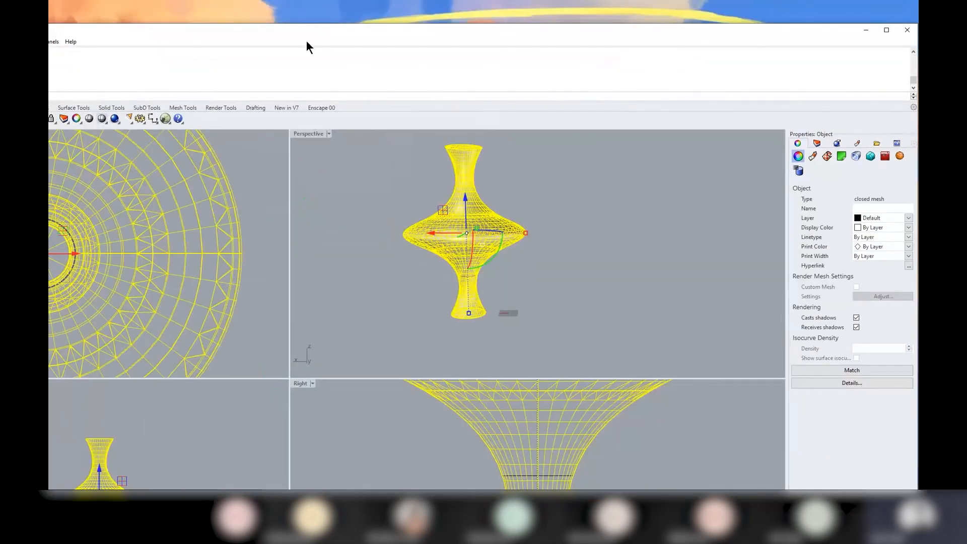
pyautogui.moveTo(300, 32); pyautogui.dragTo(474, 85)
pyautogui.click(185, 96)
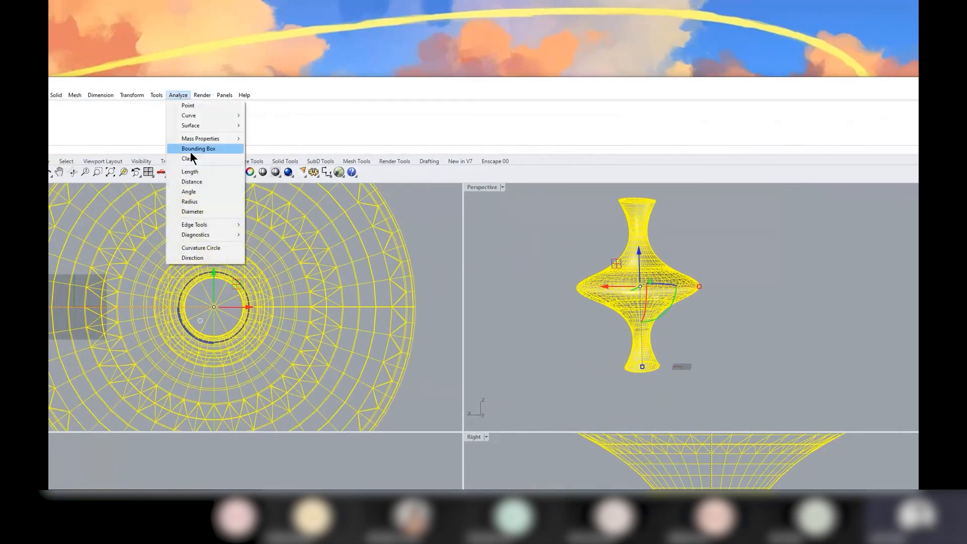
pyautogui.click(204, 180)
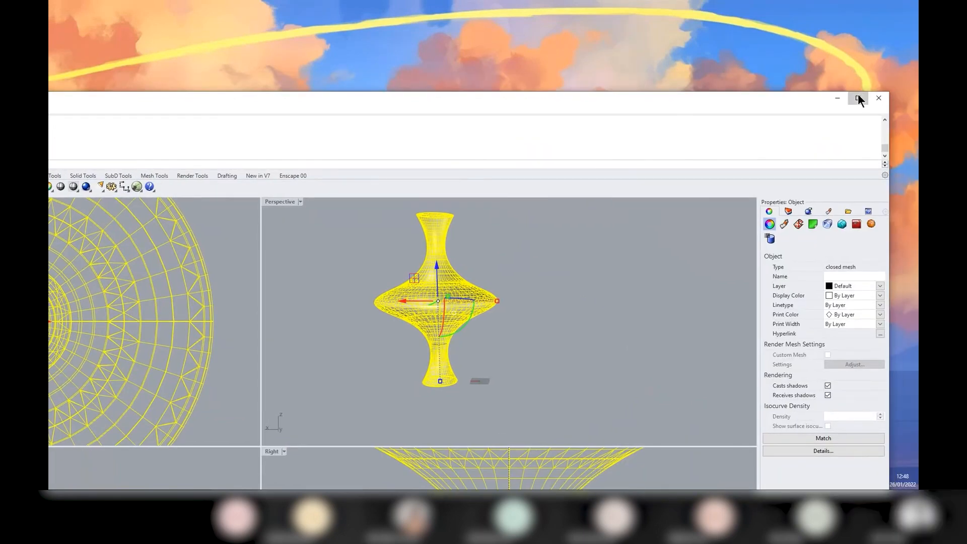
pyautogui.click(857, 95)
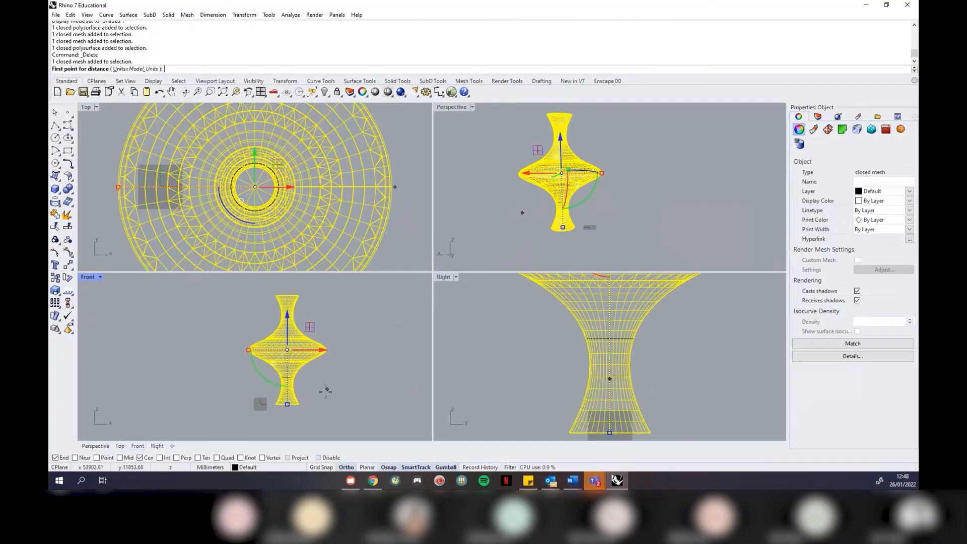
pyautogui.scroll(2, 324, 388)
pyautogui.click(313, 405)
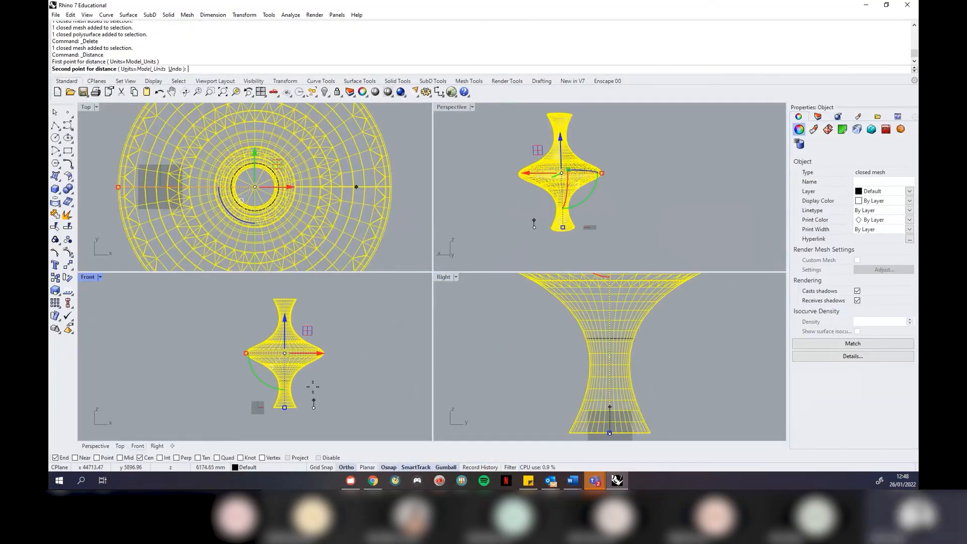
pyautogui.click(313, 300)
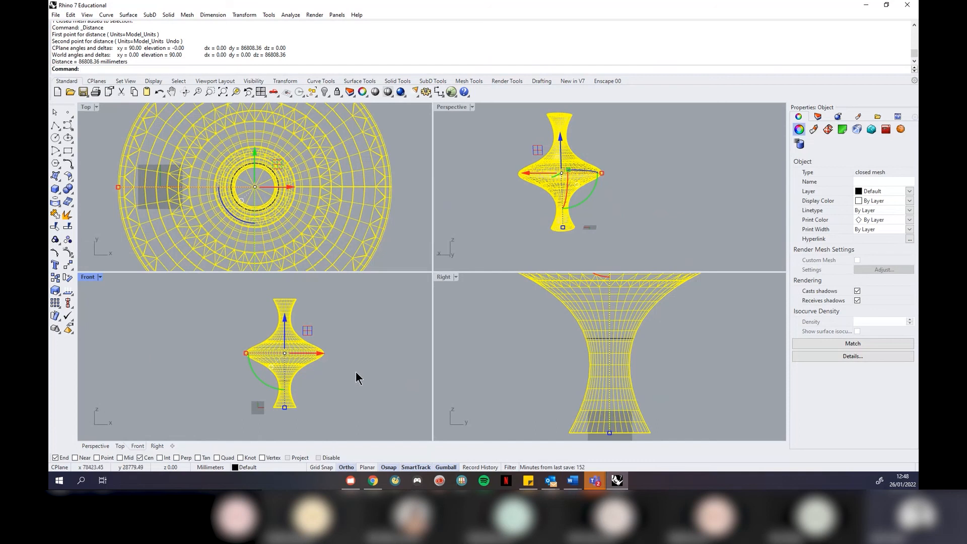
# Contour the vase mesh vertically at 1000 spacing and move the curves left of the vase
pyautogui.write('Contour')
pyautogui.press('Return')
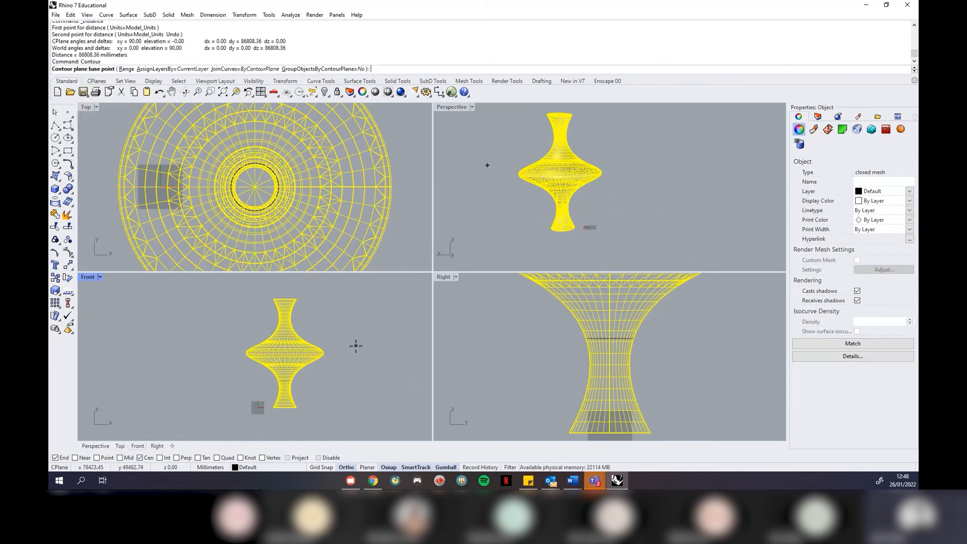
pyautogui.click(319, 412)
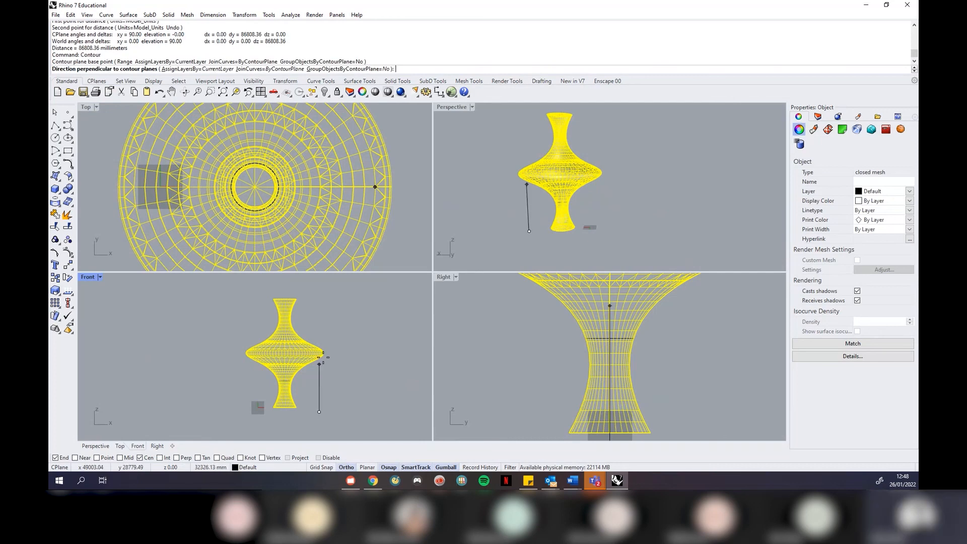
pyautogui.click(318, 298)
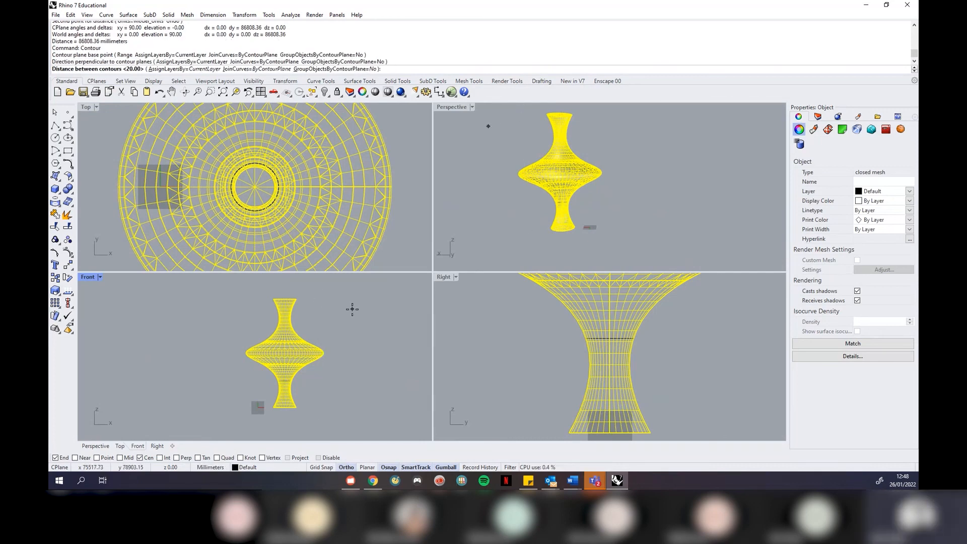
pyautogui.write('1000')
pyautogui.press('Return')
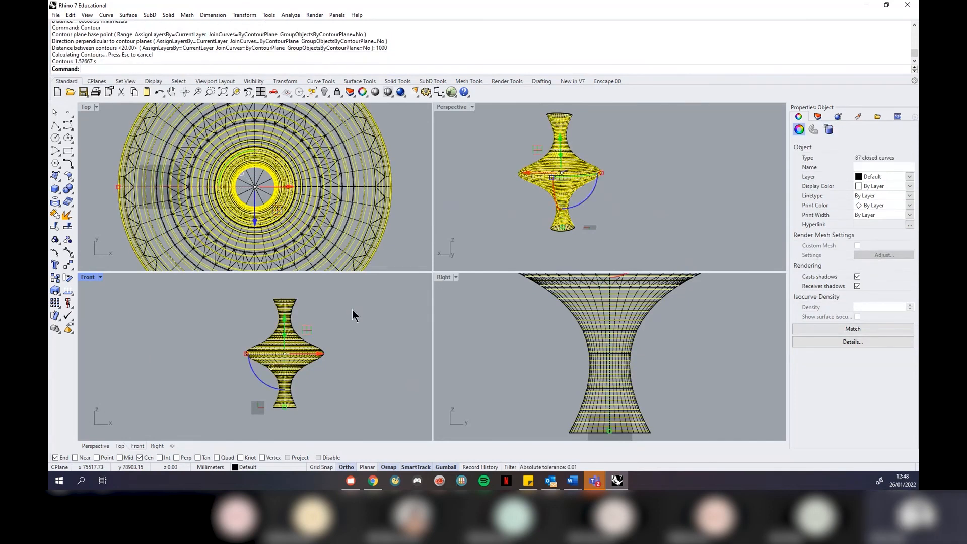
pyautogui.moveTo(321, 354); pyautogui.dragTo(163, 354)
# Loft the contour curves into a vase surface, accepting the seam and default loft options
pyautogui.write('Loft')
pyautogui.press('Return')
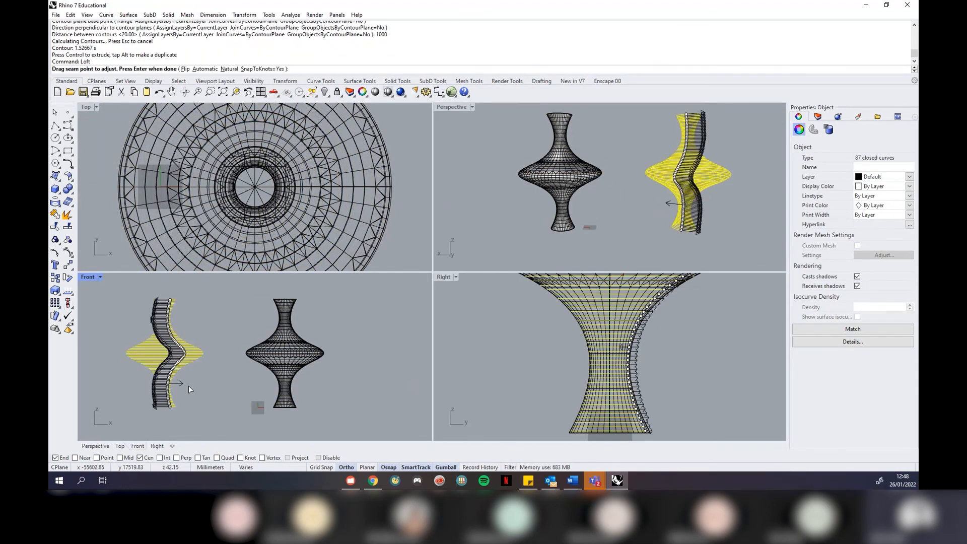
pyautogui.moveTo(702, 190); pyautogui.dragTo(597, 240, button='right')
pyautogui.moveTo(731, 185); pyautogui.dragTo(676, 138, button='right')
pyautogui.press('Return')
pyautogui.moveTo(687, 132); pyautogui.dragTo(470, 187)
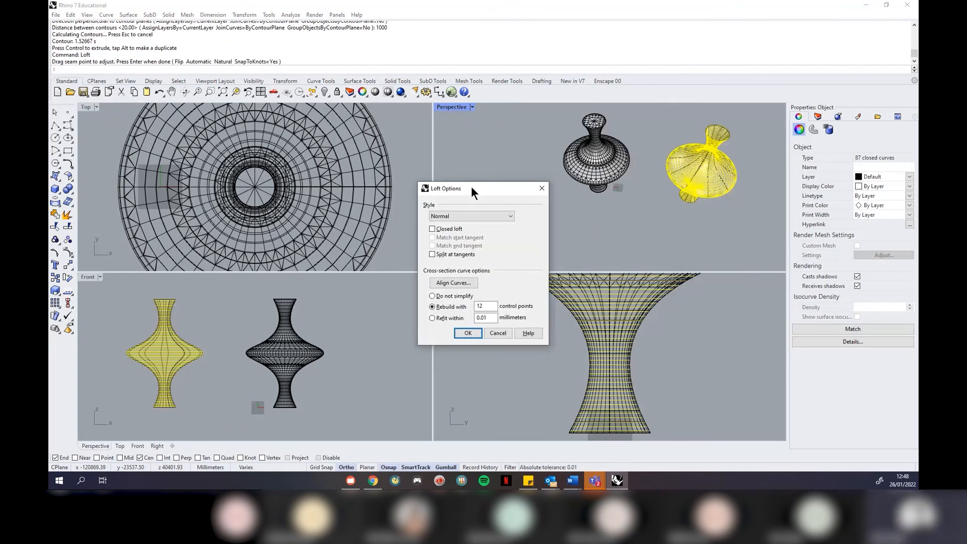
pyautogui.click(463, 331)
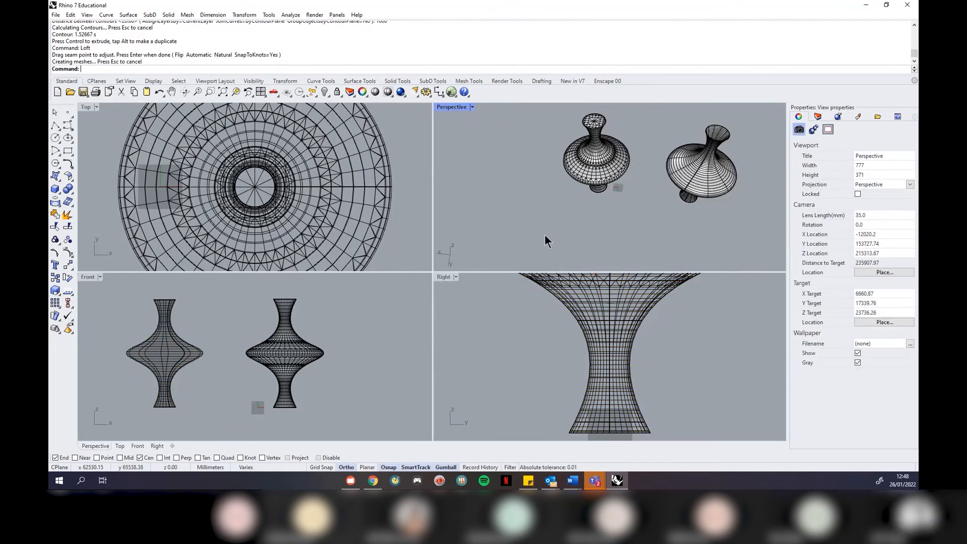
# Compare the lofted vase with the mesh vase, then select both vases and all contour curves
pyautogui.moveTo(643, 191); pyautogui.dragTo(704, 156, button='right')
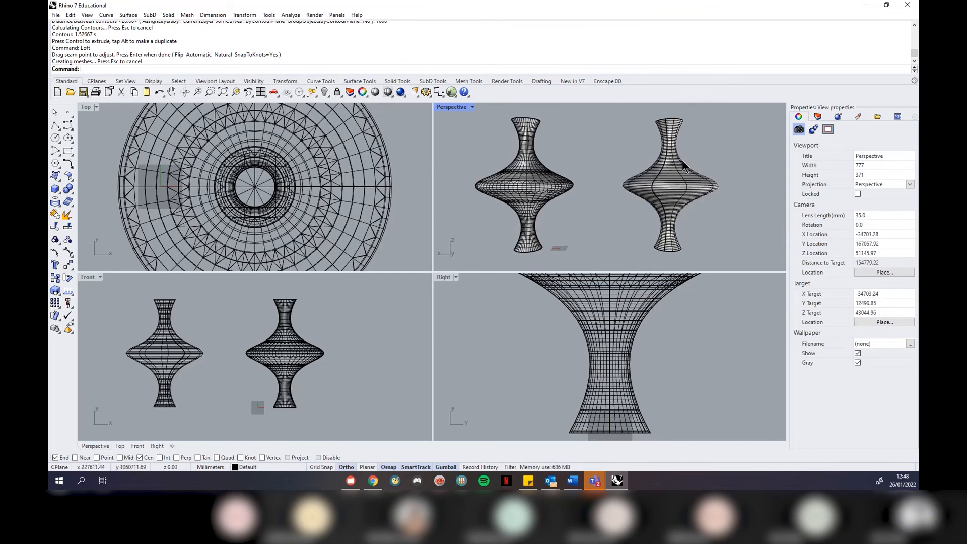
pyautogui.scroll(4, 683, 162)
pyautogui.scroll(-4, 683, 162)
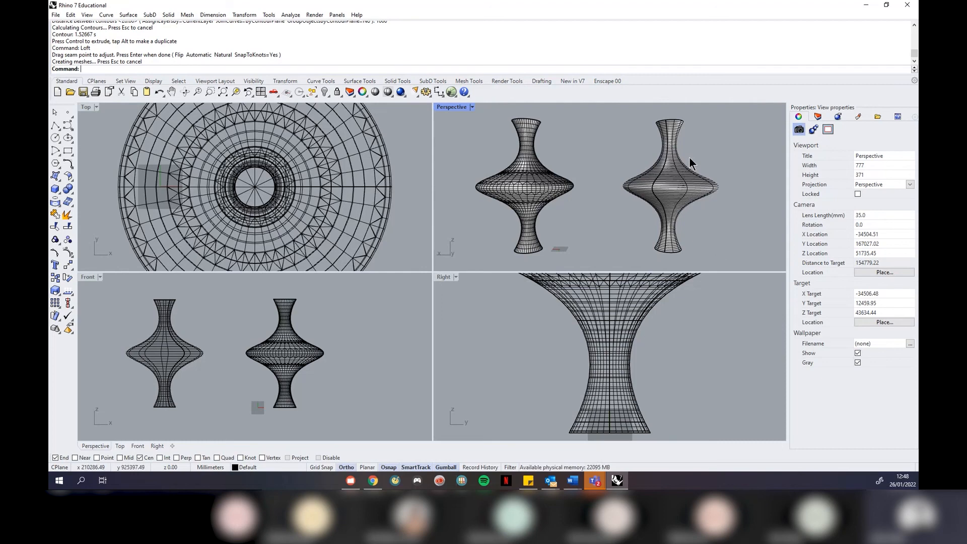
pyautogui.scroll(4, 678, 167)
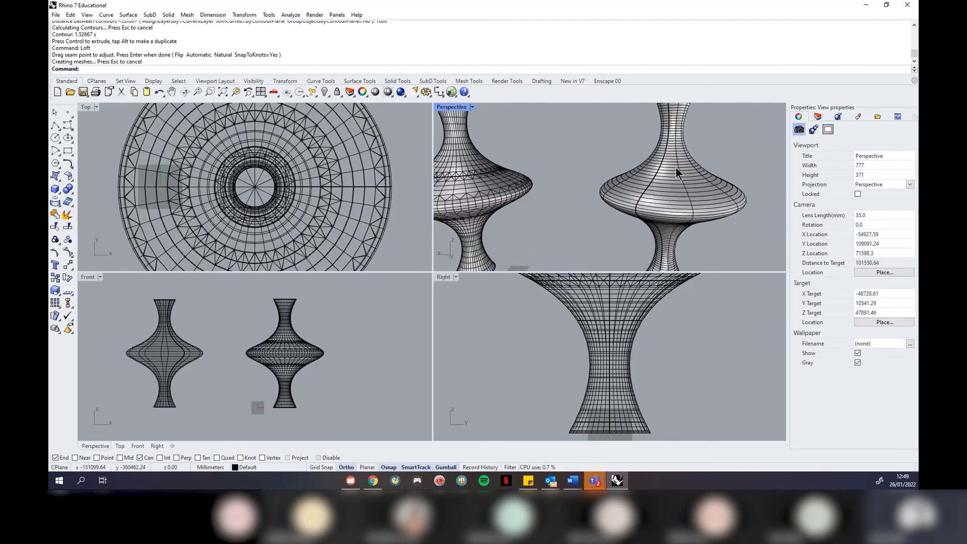
pyautogui.scroll(-4, 491, 160)
pyautogui.scroll(6, 517, 159)
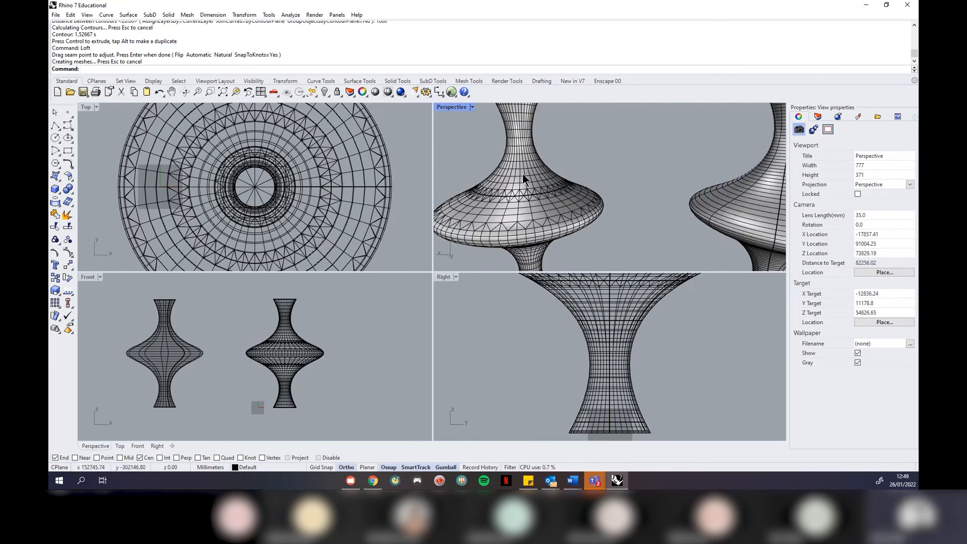
pyautogui.click(522, 174)
pyautogui.scroll(-6, 542, 177)
pyautogui.click(582, 153)
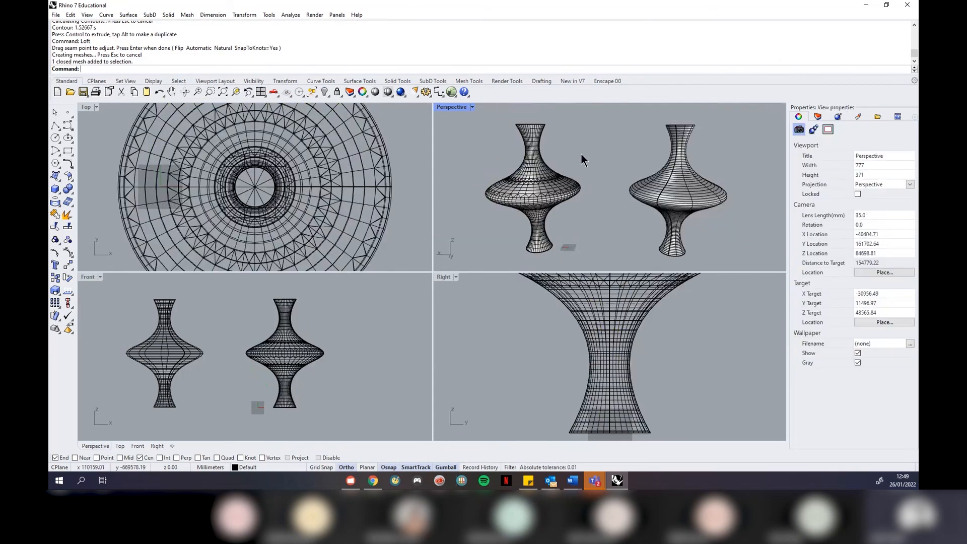
pyautogui.click(186, 15)
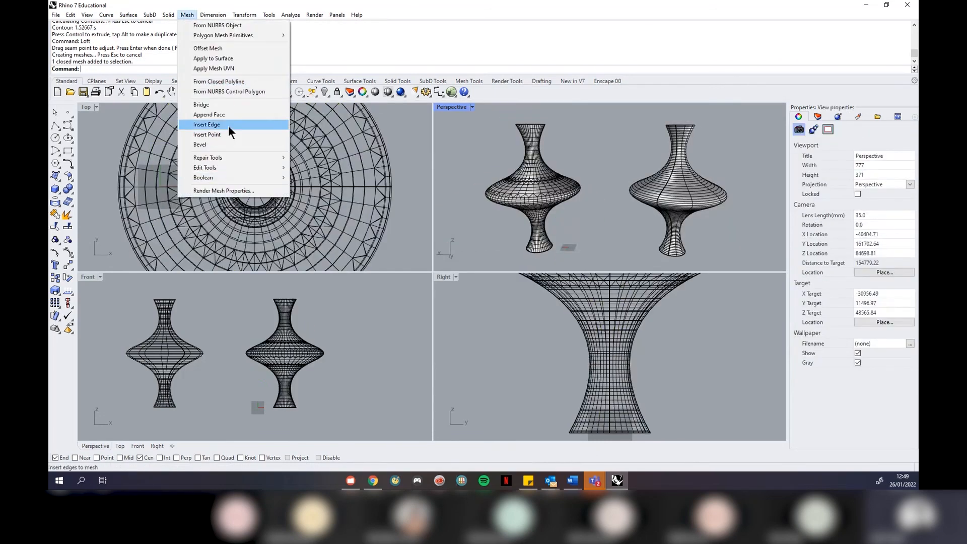
pyautogui.click(620, 248)
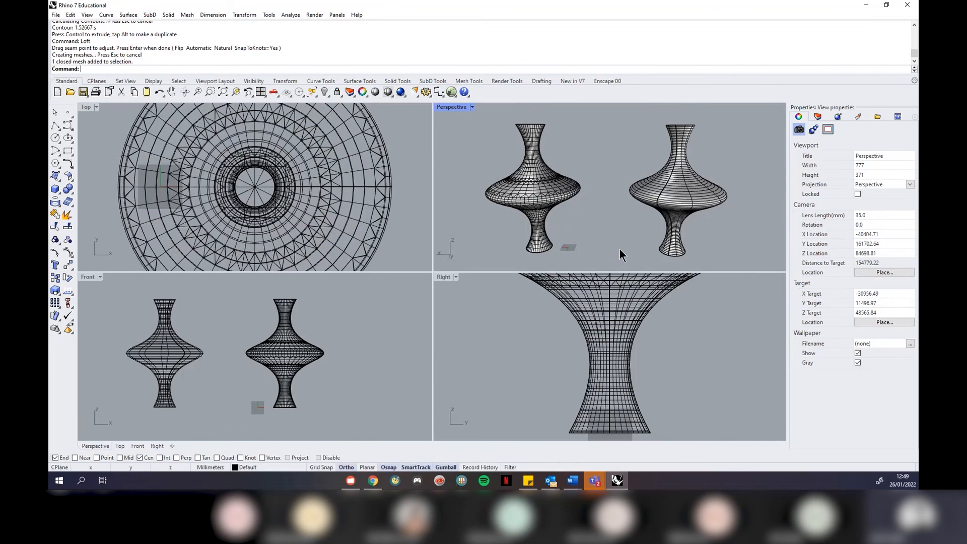
pyautogui.scroll(4, 713, 190)
pyautogui.click(680, 189)
pyautogui.click(724, 149)
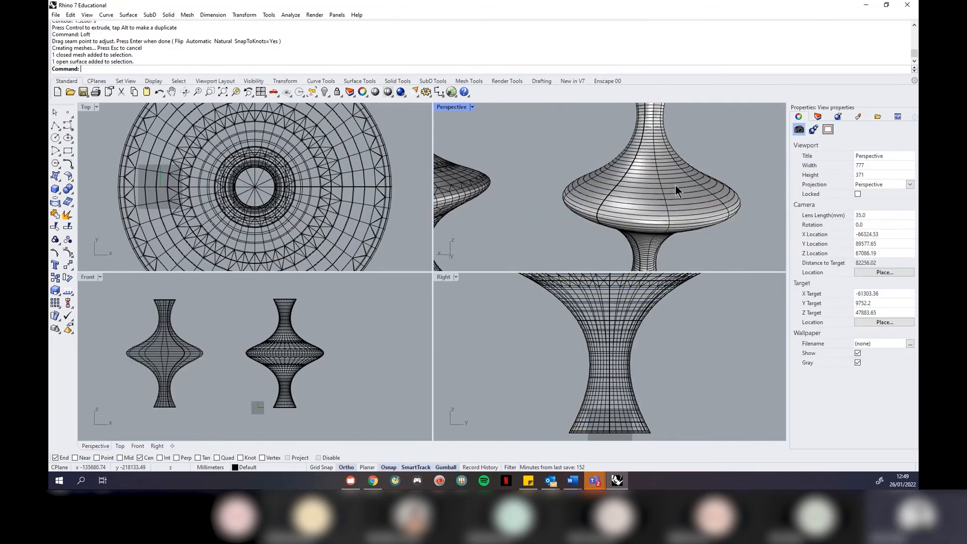
pyautogui.scroll(-5, 681, 176)
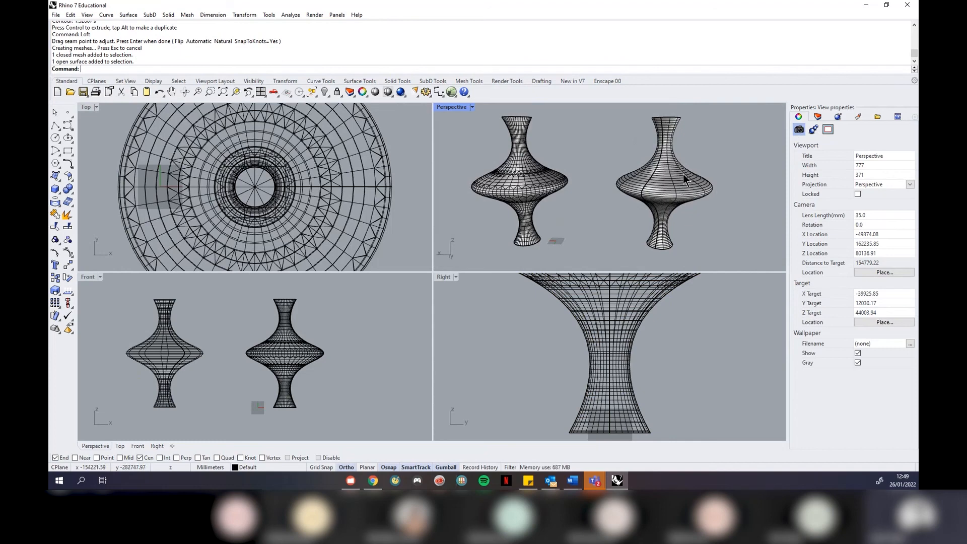
pyautogui.scroll(-6, 304, 165)
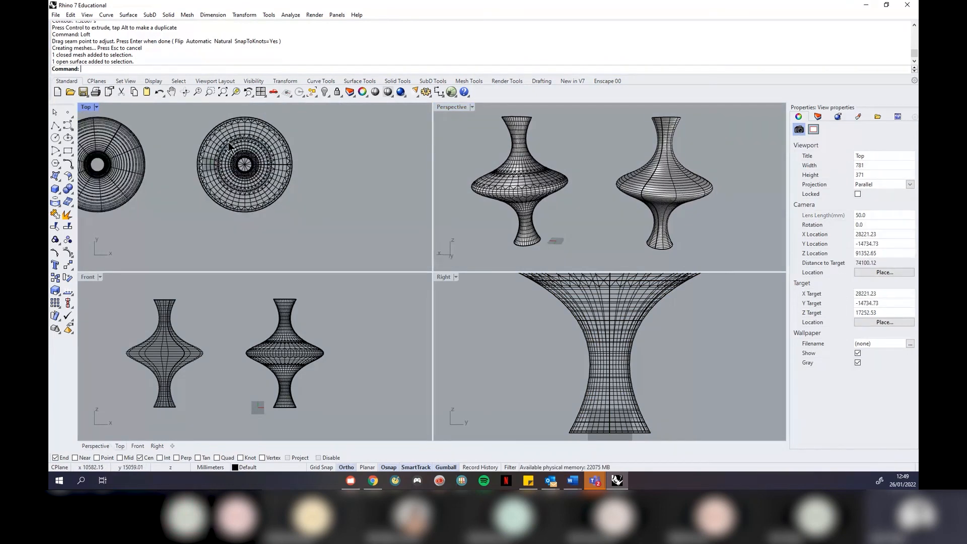
pyautogui.moveTo(350, 132); pyautogui.dragTo(195, 235)
# Delete both vases and contours, then launch the SubD Box command from the SubD tools
pyautogui.press('Delete')
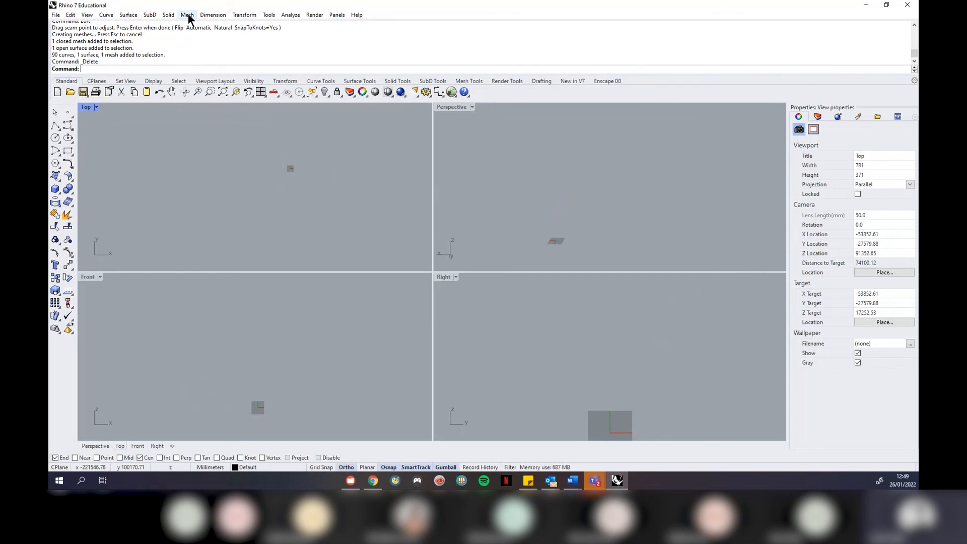
pyautogui.click(153, 14)
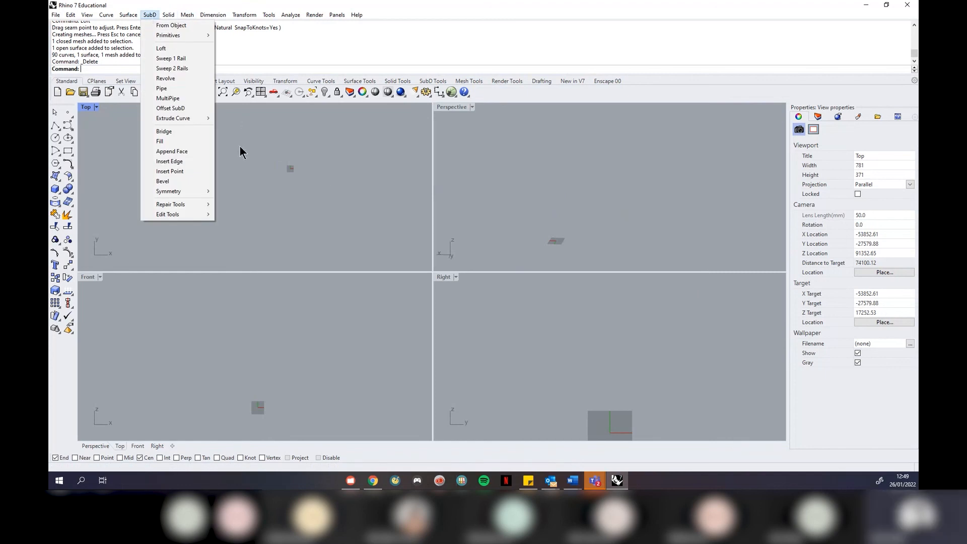
pyautogui.click(279, 170)
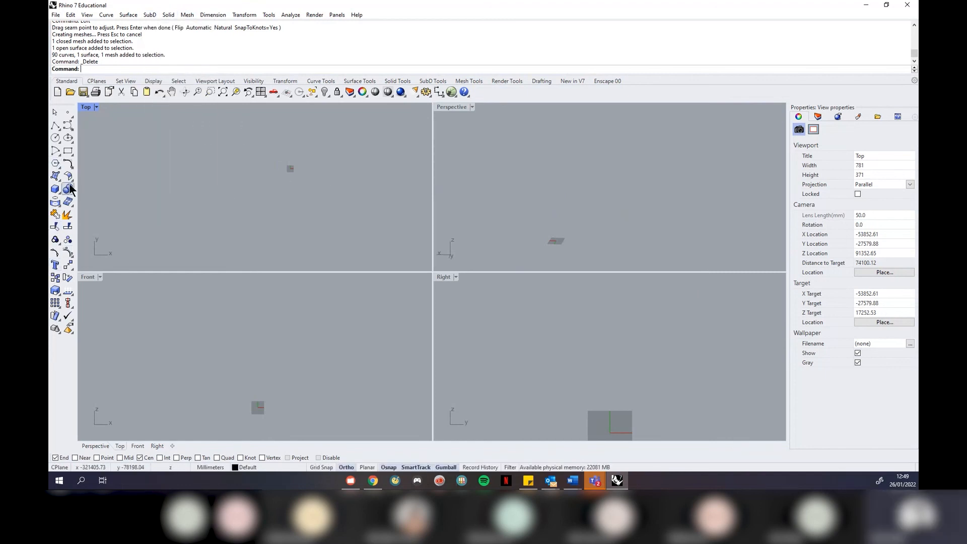
pyautogui.click(149, 14)
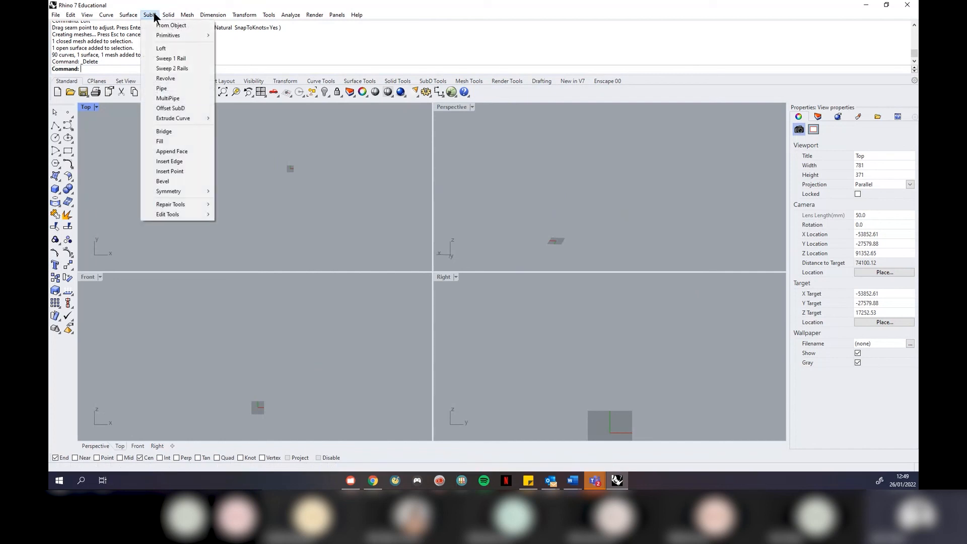
pyautogui.click(313, 144)
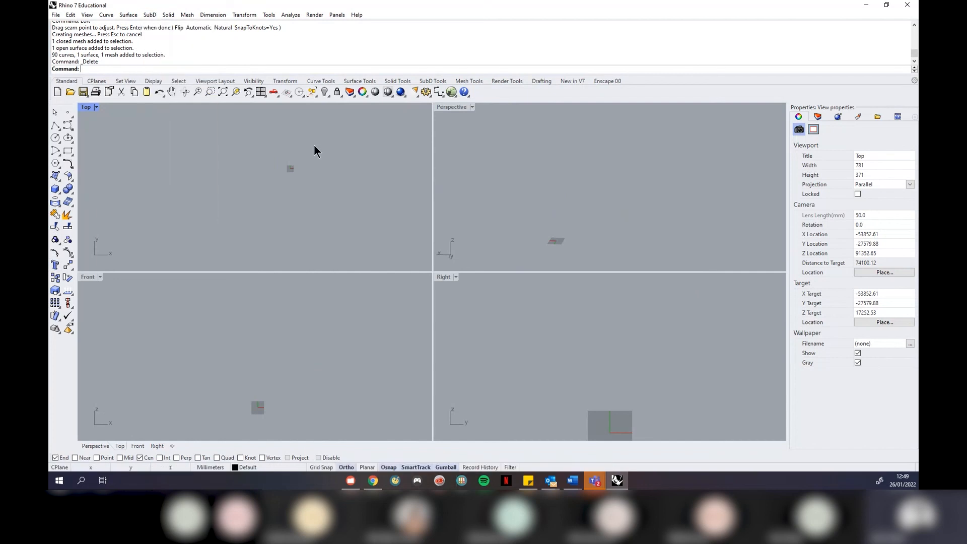
pyautogui.click(435, 80)
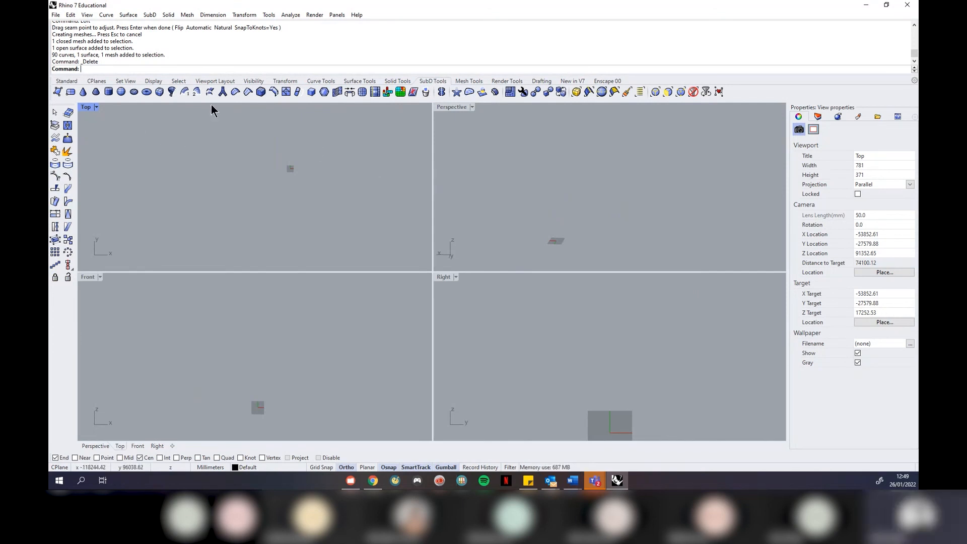
pyautogui.click(158, 92)
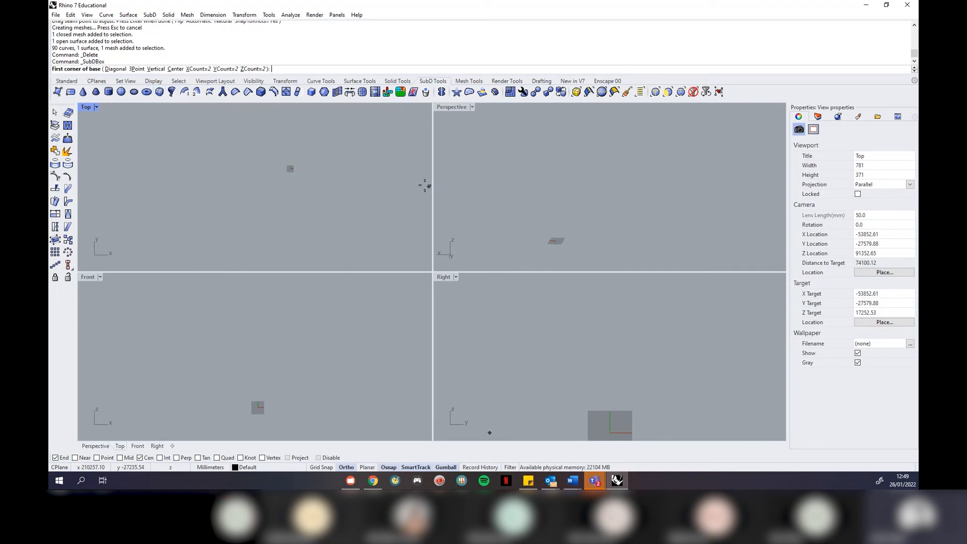
# Draw a SubD box by picking two base corners and a height
pyautogui.click(556, 244)
pyautogui.click(623, 217)
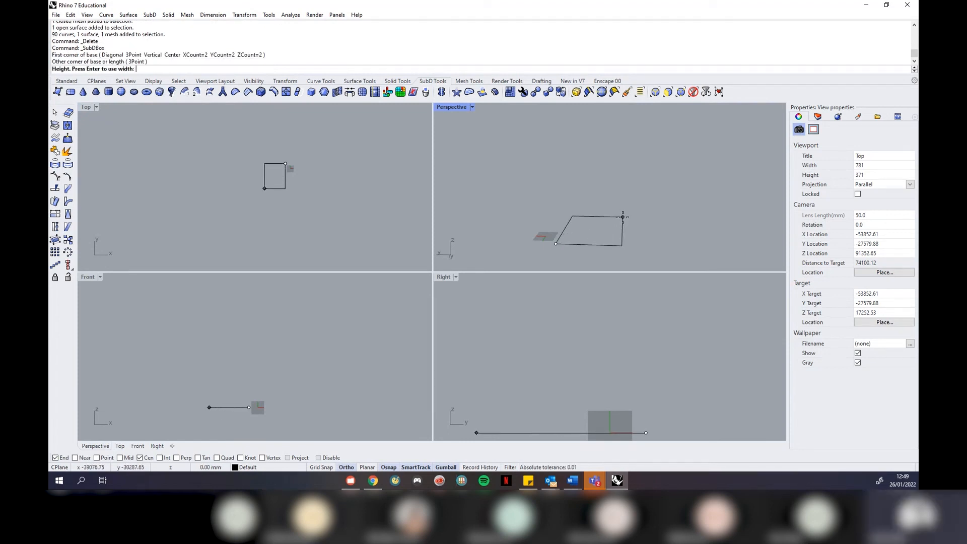
pyautogui.click(622, 176)
pyautogui.moveTo(678, 192); pyautogui.dragTo(635, 219, button='right')
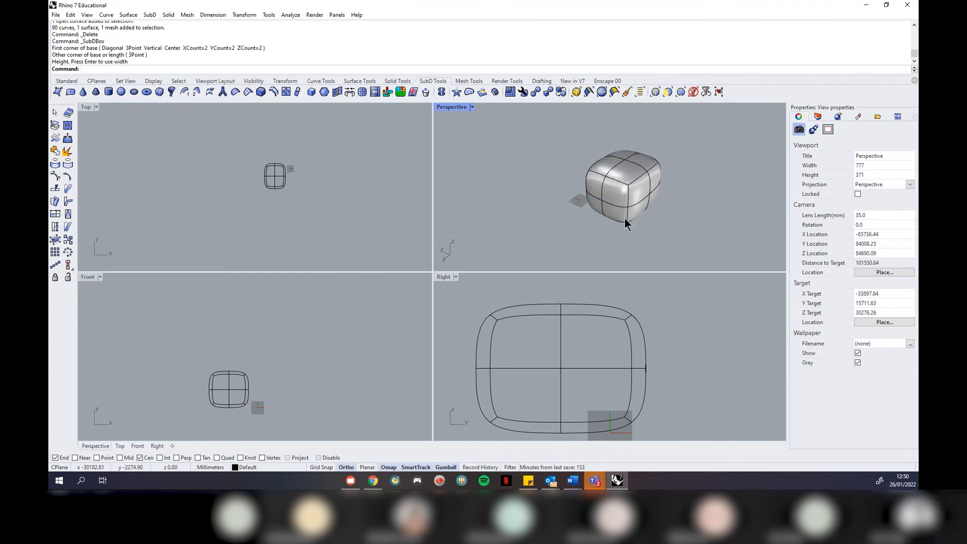
# Zoom to the cube with ZSA and maximize the Perspective viewport to inspect it
pyautogui.click(651, 219)
pyautogui.write('ZSA')
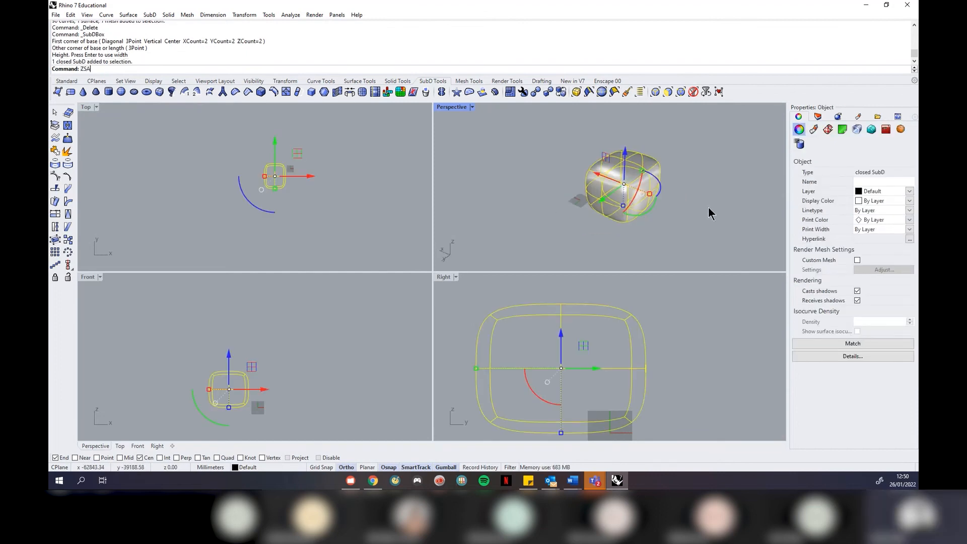
pyautogui.press('Return')
pyautogui.click(472, 107)
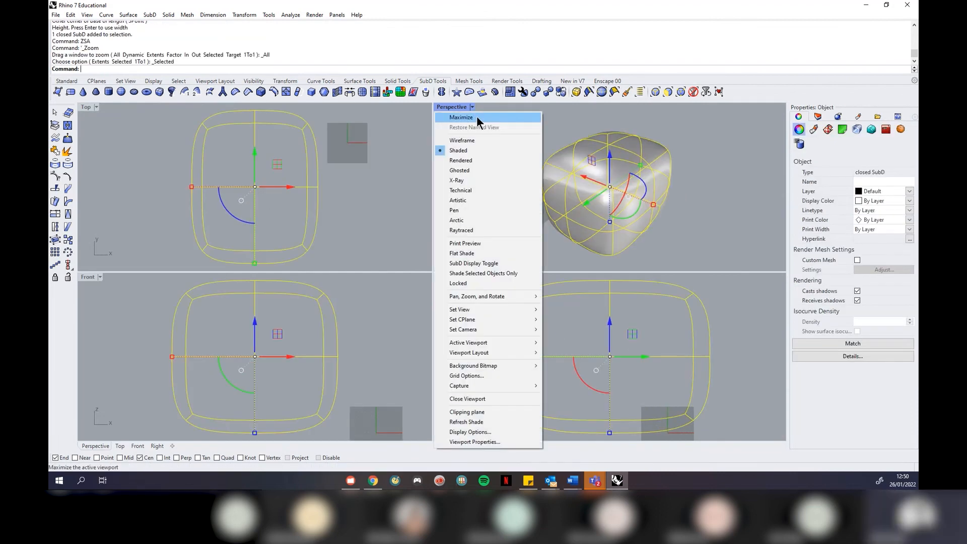
pyautogui.click(460, 117)
pyautogui.click(662, 295)
pyautogui.moveTo(535, 231); pyautogui.dragTo(516, 249, button='right')
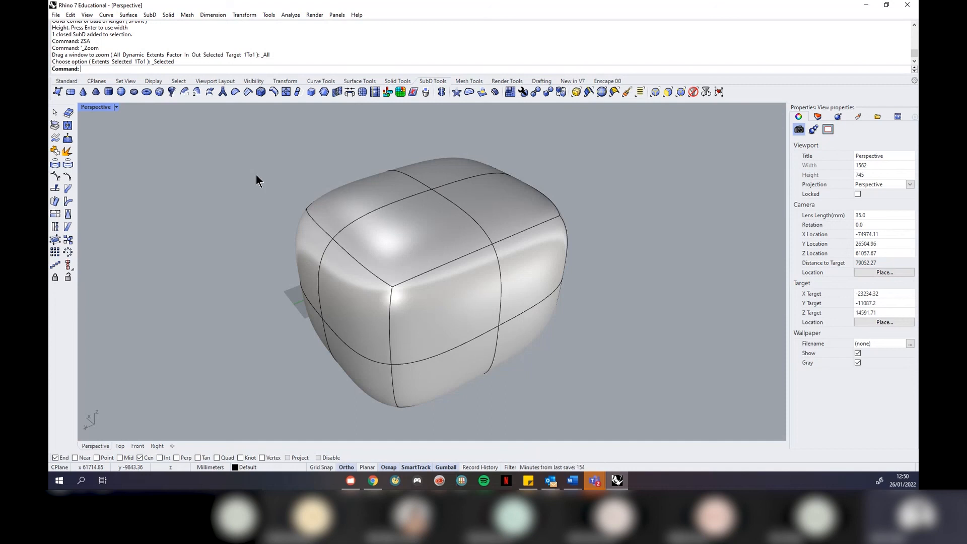
pyautogui.moveTo(255, 175); pyautogui.dragTo(300, 185, button='right')
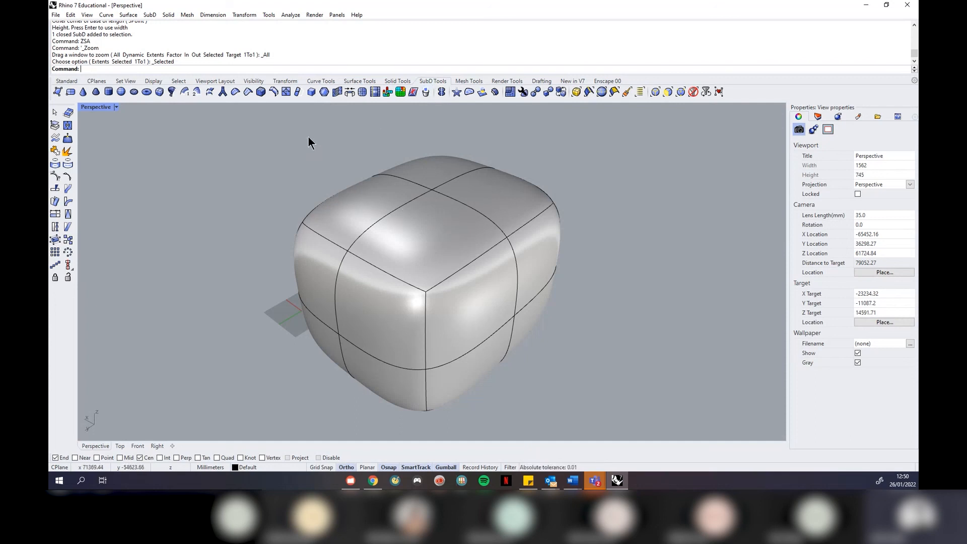
# Add creases to every top perimeter edge of the SubD box and orbit to inspect them
pyautogui.click(248, 91)
pyautogui.click(335, 243)
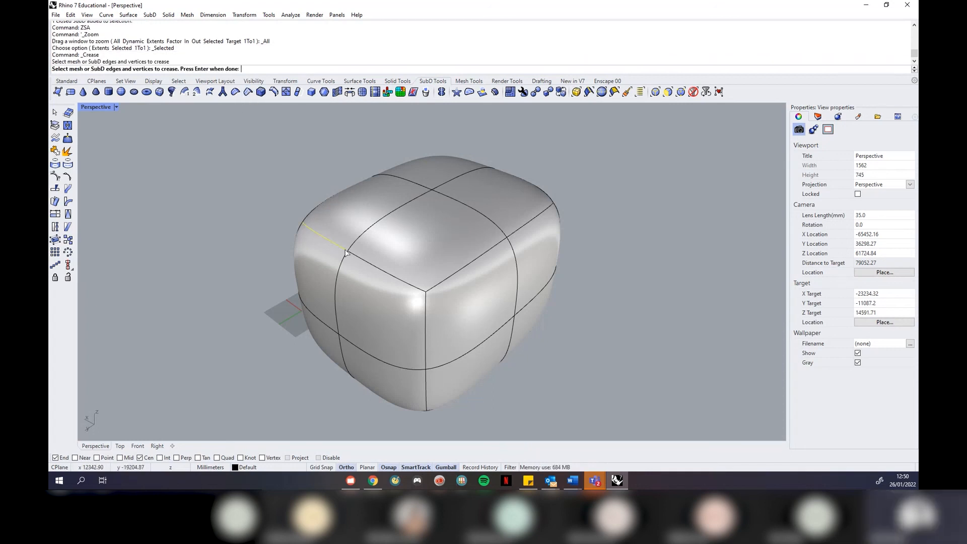
pyautogui.click(369, 262)
pyautogui.click(458, 273)
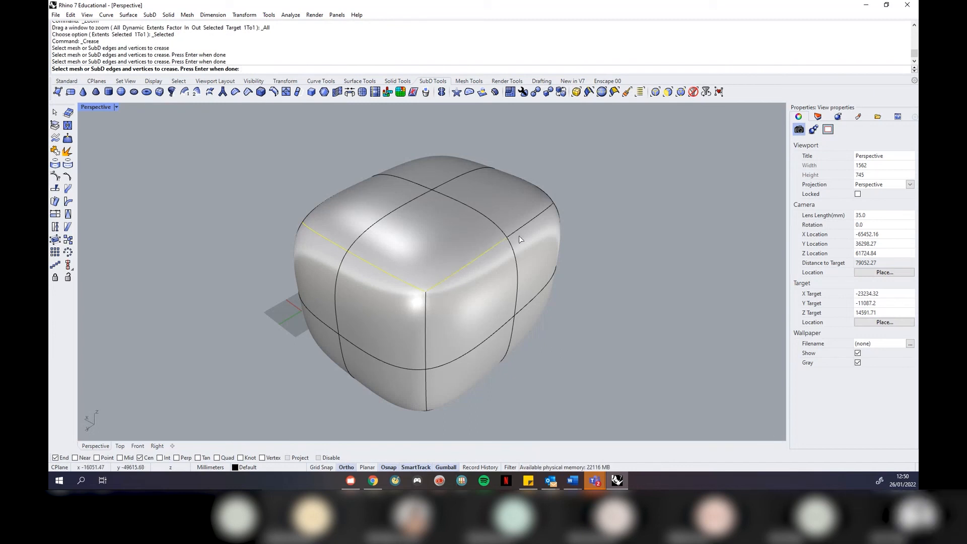
pyautogui.moveTo(629, 233); pyautogui.dragTo(391, 251, button='right')
pyautogui.click(341, 267)
pyautogui.click(374, 285)
pyautogui.click(470, 292)
pyautogui.click(530, 230)
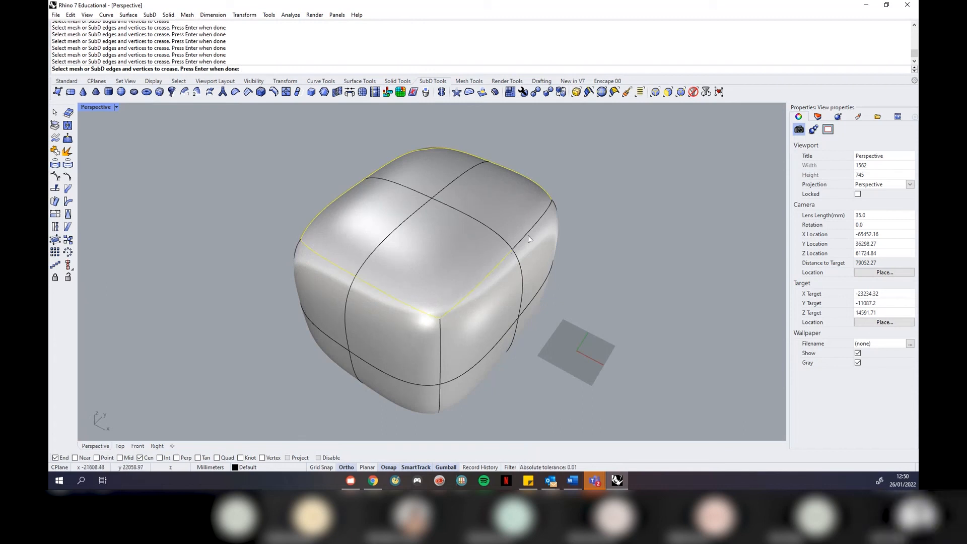
pyautogui.rightClick(689, 253)
pyautogui.moveTo(689, 253); pyautogui.dragTo(464, 312, button='right')
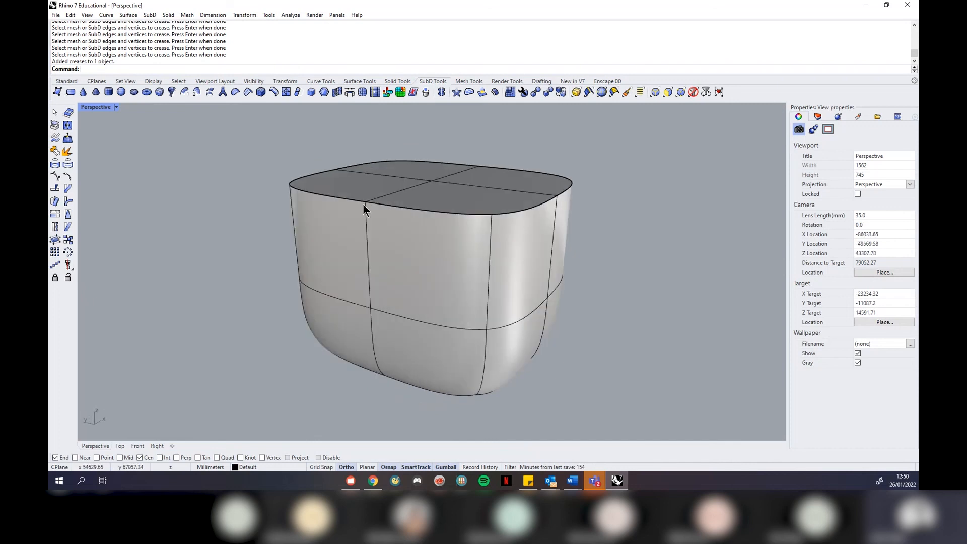
pyautogui.moveTo(425, 353); pyautogui.dragTo(428, 274, button='right')
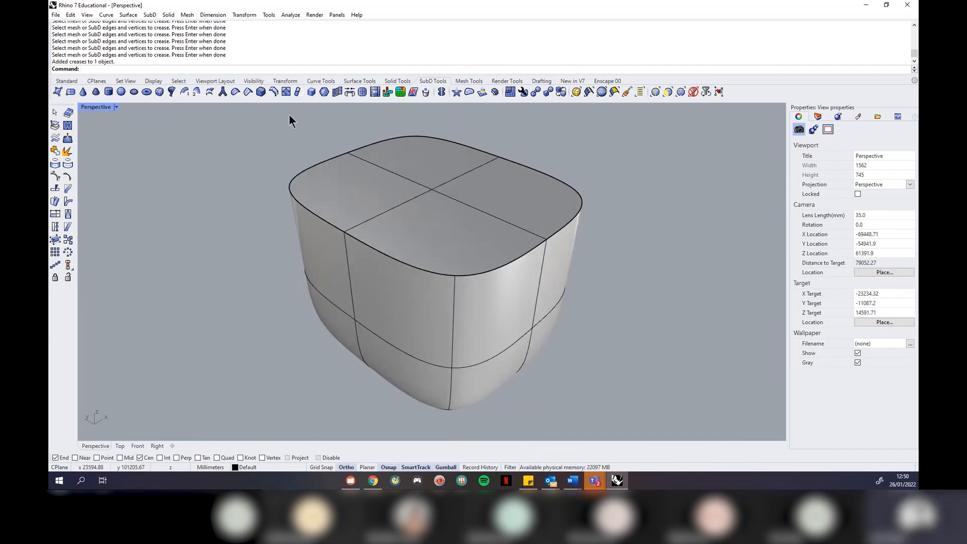
# Use RemoveCrease on the front and left top edges, then orbit to inspect the softened rim
pyautogui.rightClick(231, 91)
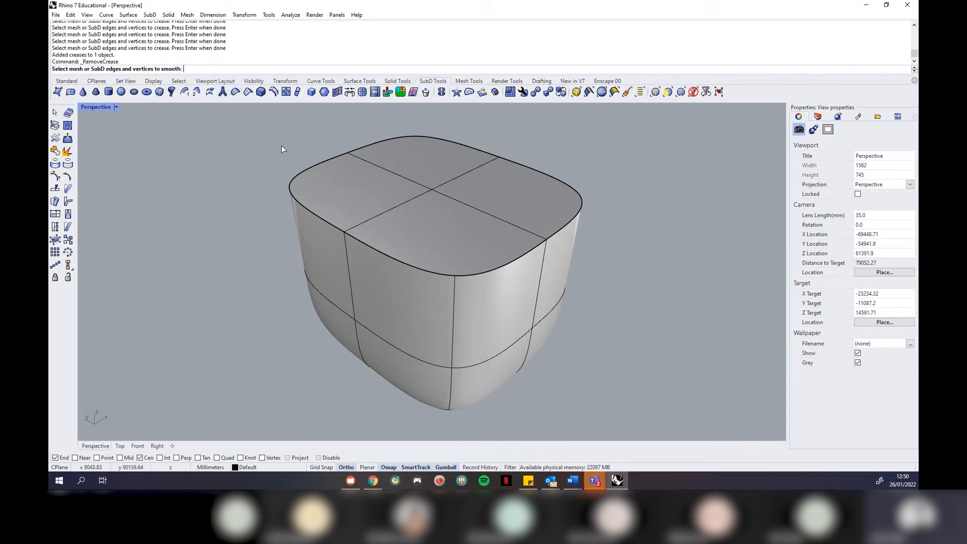
pyautogui.click(332, 227)
pyautogui.click(376, 251)
pyautogui.click(467, 276)
pyautogui.click(301, 173)
pyautogui.press('Return')
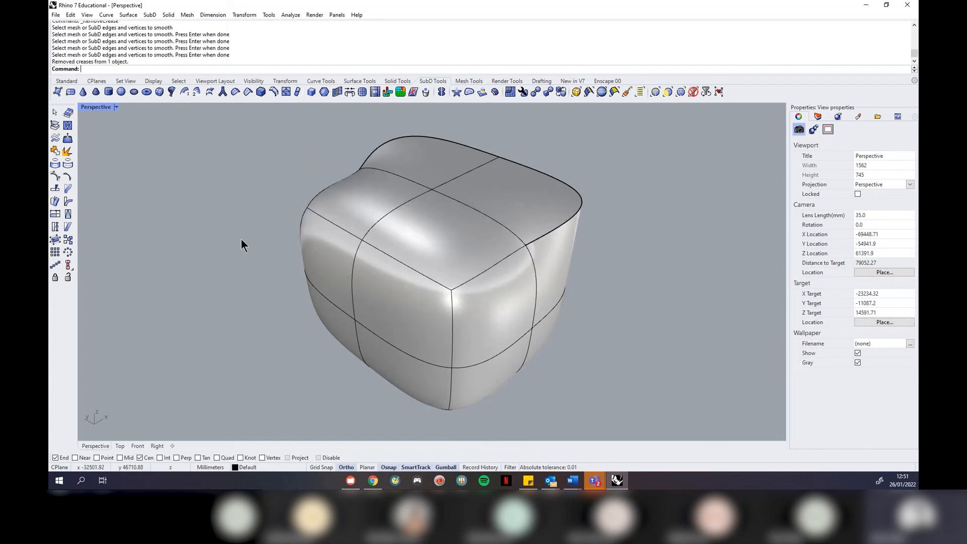
pyautogui.moveTo(651, 306); pyautogui.dragTo(465, 271, button='right')
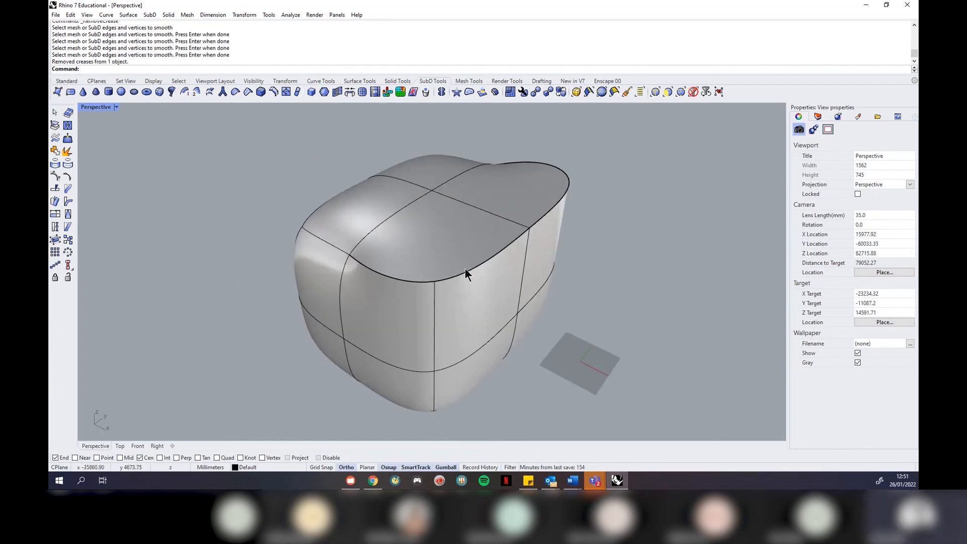
pyautogui.moveTo(370, 259); pyautogui.dragTo(512, 262, button='right')
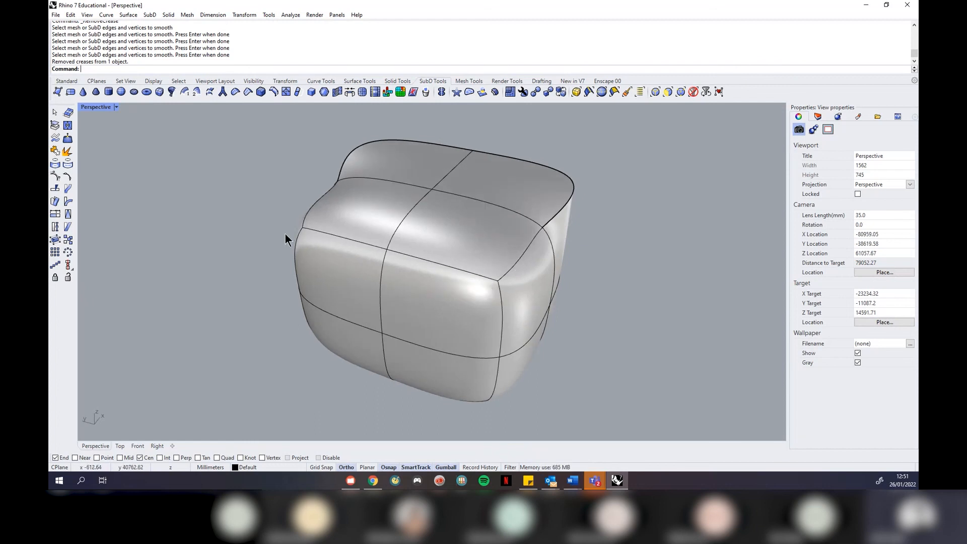
pyautogui.moveTo(333, 269); pyautogui.dragTo(450, 275, button='right')
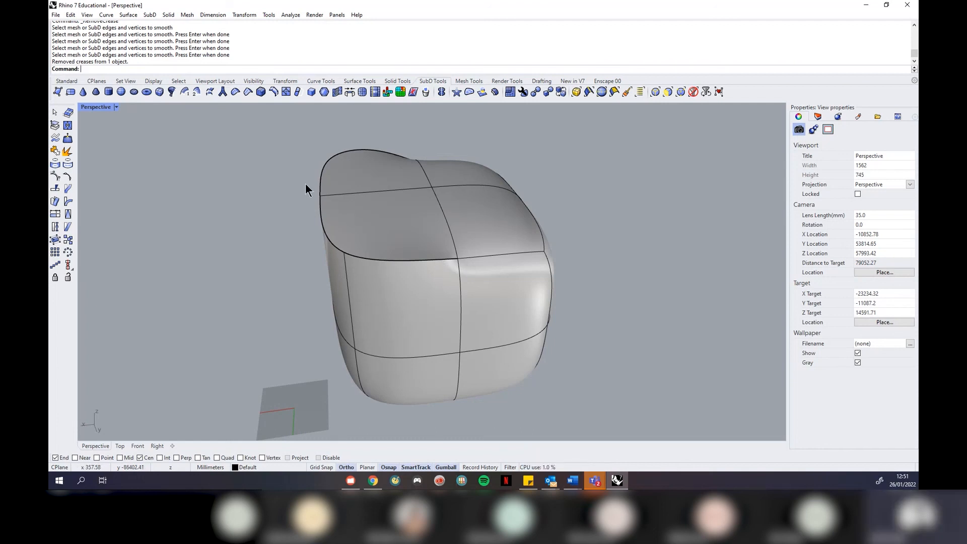
pyautogui.scroll(-4, 305, 183)
pyautogui.moveTo(436, 209); pyautogui.dragTo(387, 207, button='right')
pyautogui.scroll(2, 450, 136)
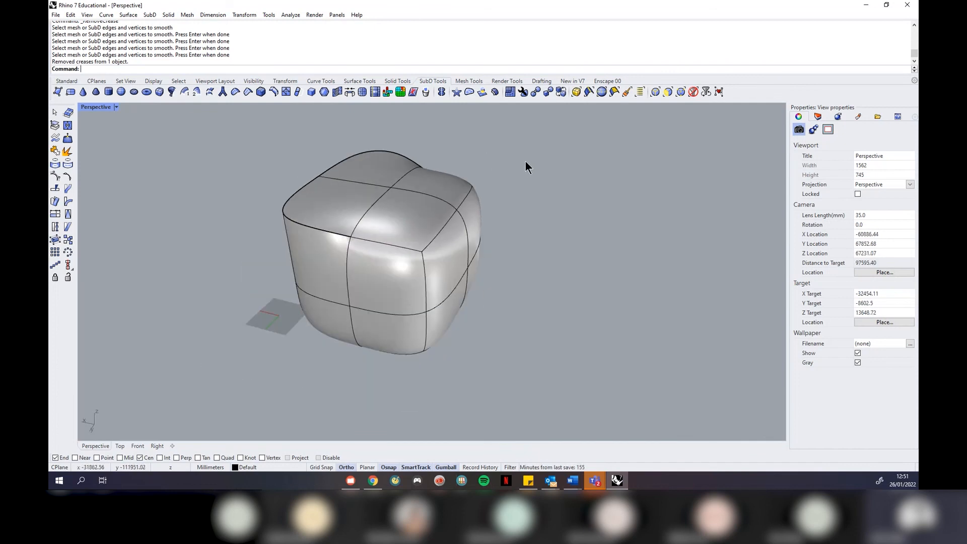
# Undo the crease edits and redo the SubD box creation to restore the plain box
pyautogui.hotkey('ctrl', 'z')
pyautogui.hotkey('ctrl', 'z')
pyautogui.hotkey('ctrl', 'z')
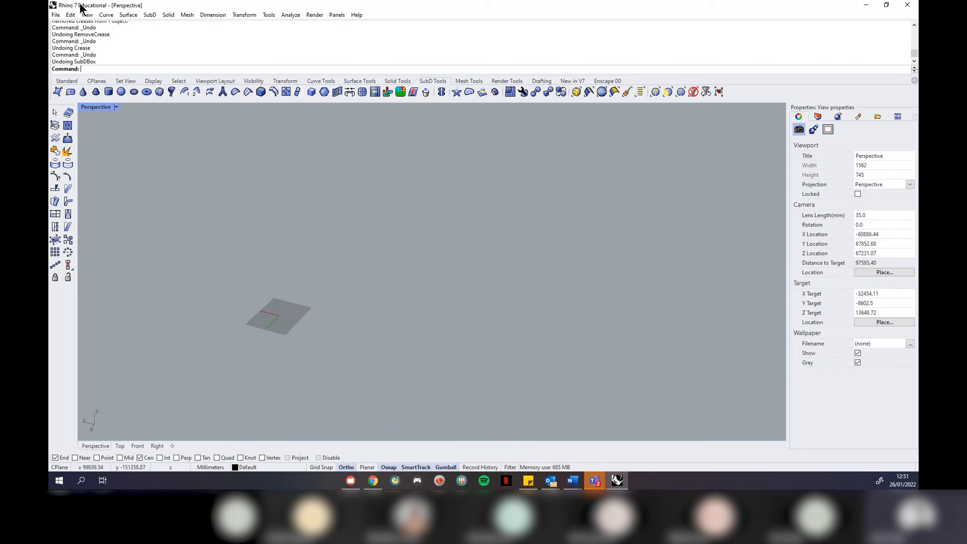
pyautogui.click(70, 14)
pyautogui.click(81, 36)
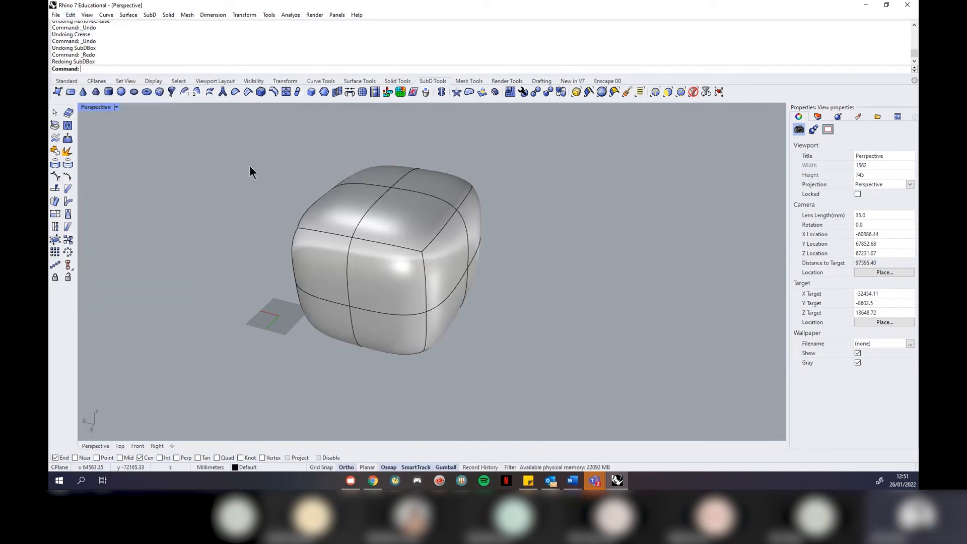
pyautogui.moveTo(368, 210); pyautogui.dragTo(373, 228, button='right')
# Copy the SubD cube to a position right of the original
pyautogui.click(367, 251)
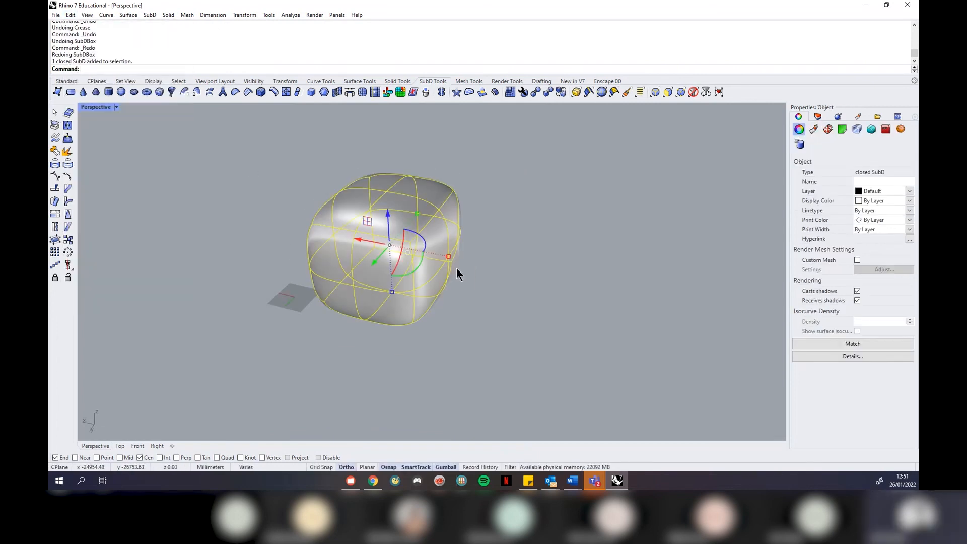
pyautogui.press('Return')
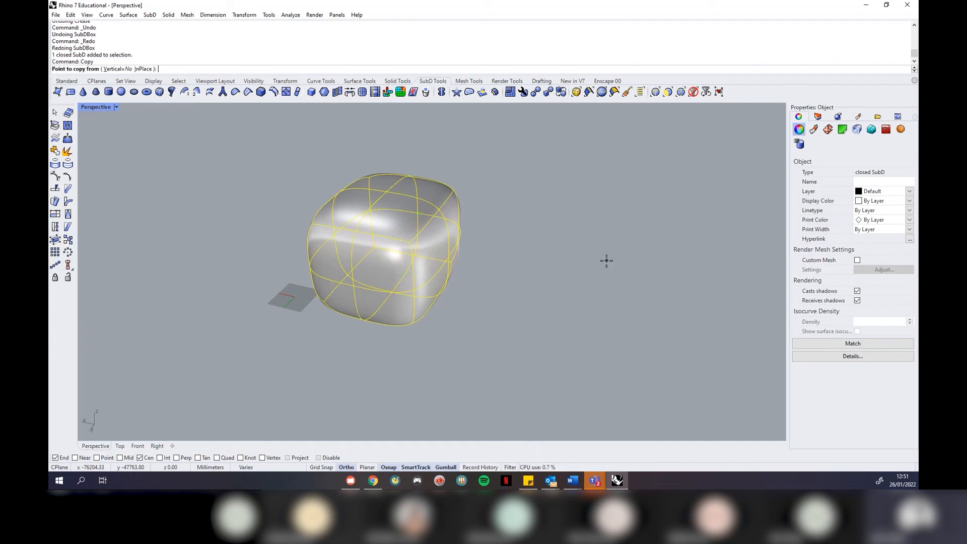
pyautogui.click(262, 329)
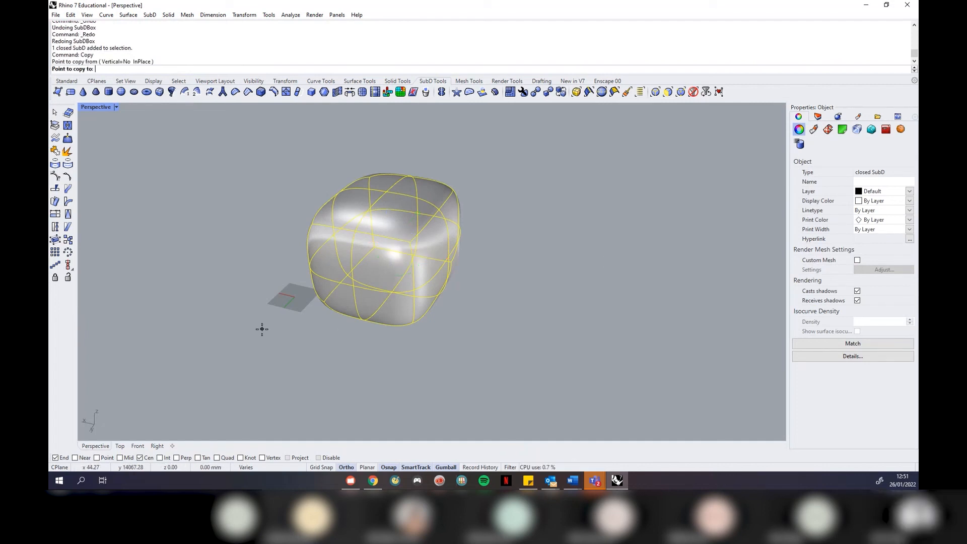
pyautogui.click(509, 368)
pyautogui.press('Return')
pyautogui.press('Escape')
pyautogui.moveTo(608, 268)
pyautogui.mouseDown(button='right')
pyautogui.moveTo(660, 292)
pyautogui.moveTo(622, 269)
pyautogui.mouseUp(button='right')
pyautogui.scroll(2, 584, 229)
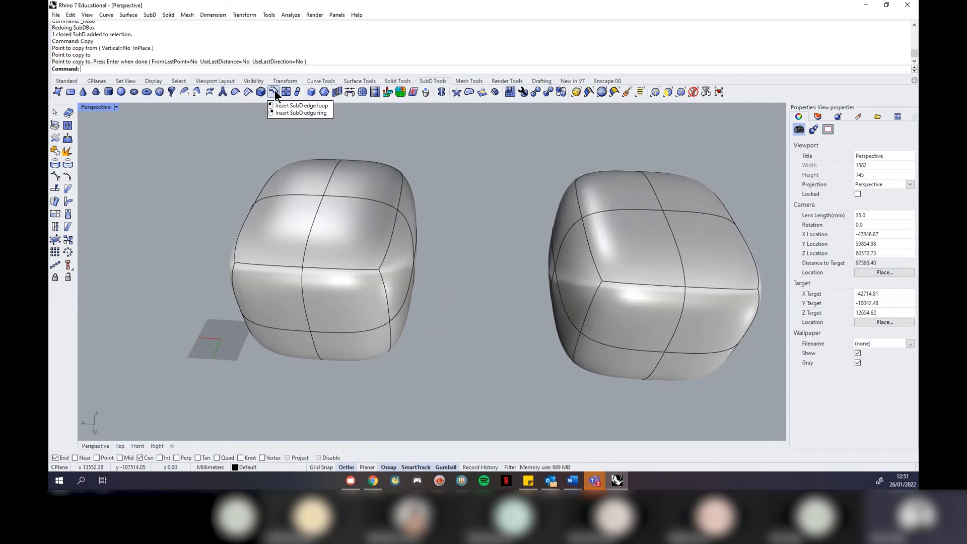
# Begin a SubD bridge by picking each cube's inner face, then cancel to start over
pyautogui.click(350, 92)
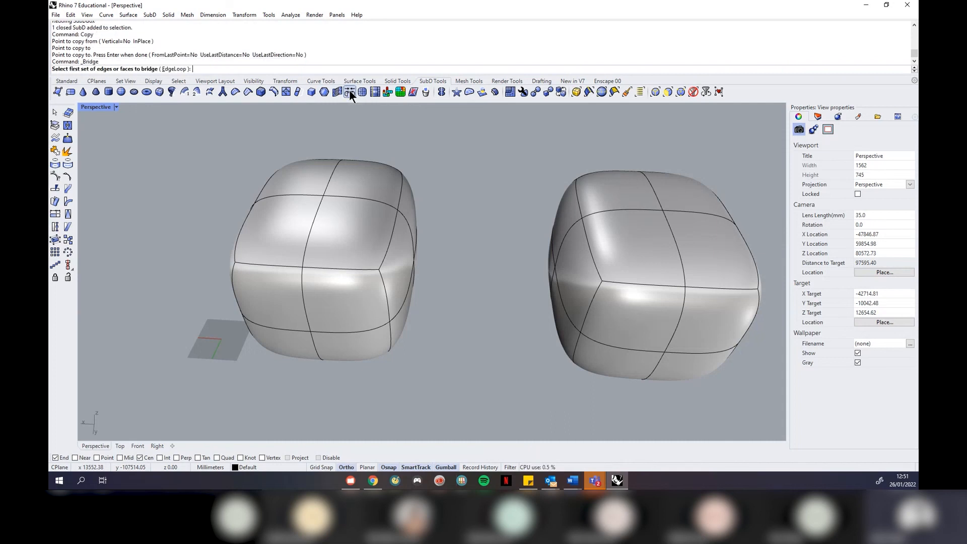
pyautogui.moveTo(485, 269); pyautogui.dragTo(381, 252, button='right')
pyautogui.click(382, 251)
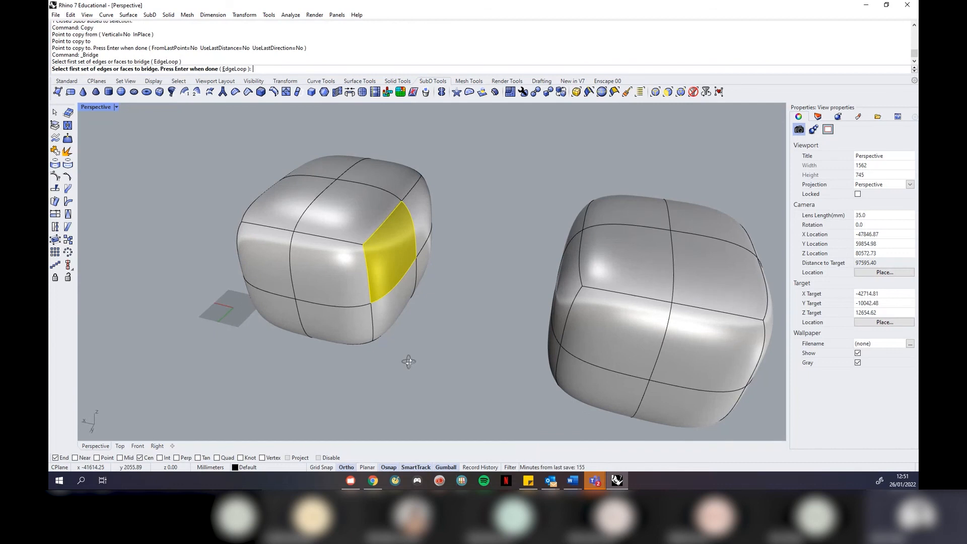
pyautogui.moveTo(426, 349); pyautogui.dragTo(472, 372, button='right')
pyautogui.click(560, 234)
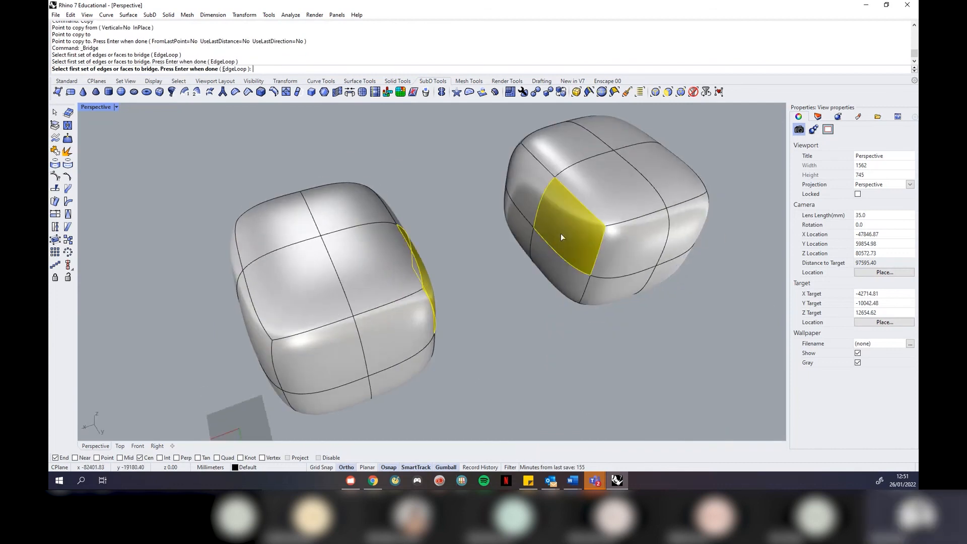
pyautogui.press('Escape')
# Bridge the left and right cubes' facing faces and move the Bridge Options dialog off the model
pyautogui.moveTo(507, 318); pyautogui.dragTo(381, 253, button='right')
pyautogui.rightClick(376, 247)
pyautogui.click(382, 242)
pyautogui.moveTo(303, 335); pyautogui.dragTo(490, 374, button='right')
pyautogui.rightClick(398, 371)
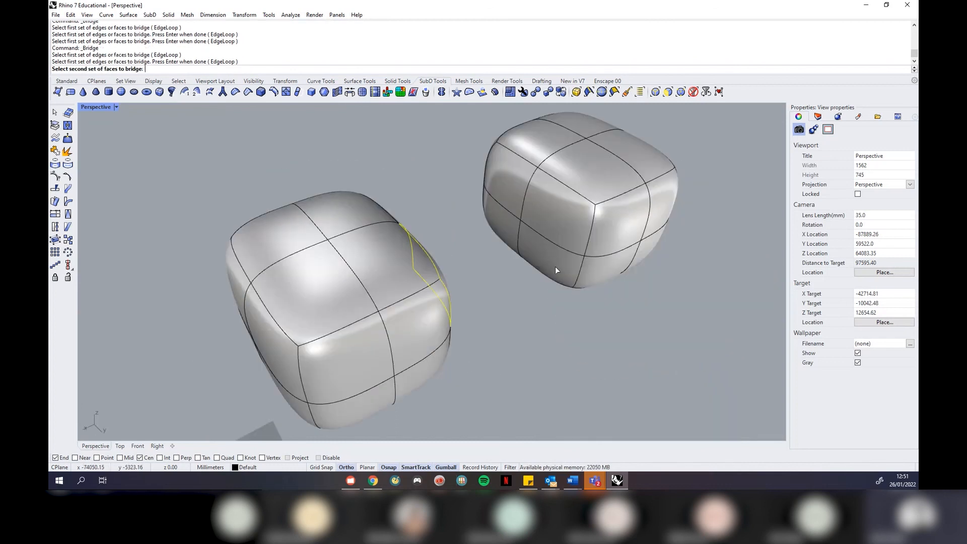
pyautogui.click(555, 219)
pyautogui.rightClick(680, 358)
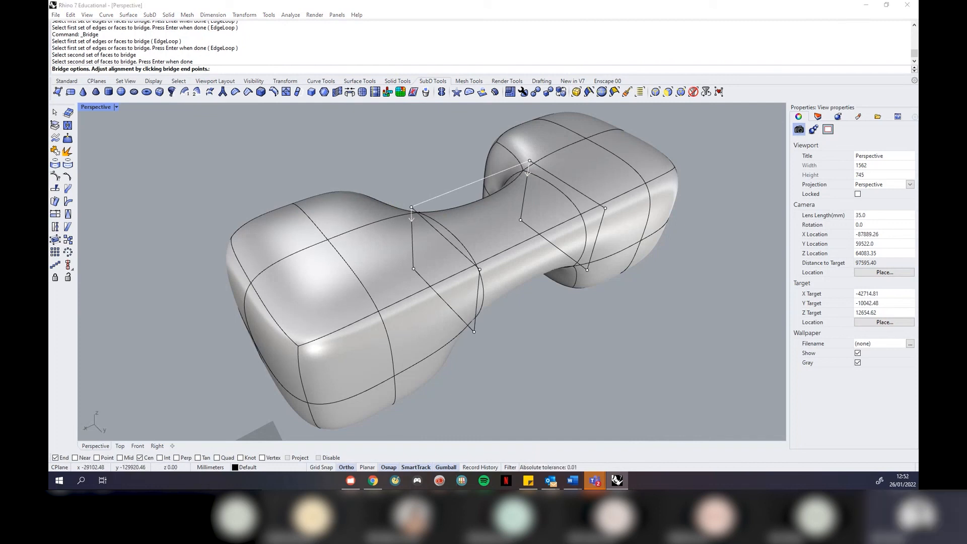
pyautogui.moveTo(226, 187); pyautogui.dragTo(150, 117)
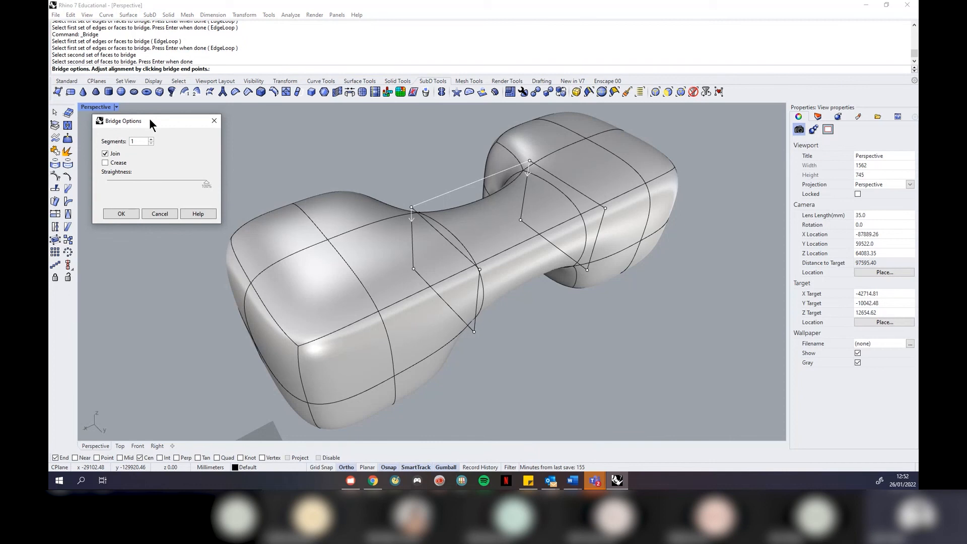
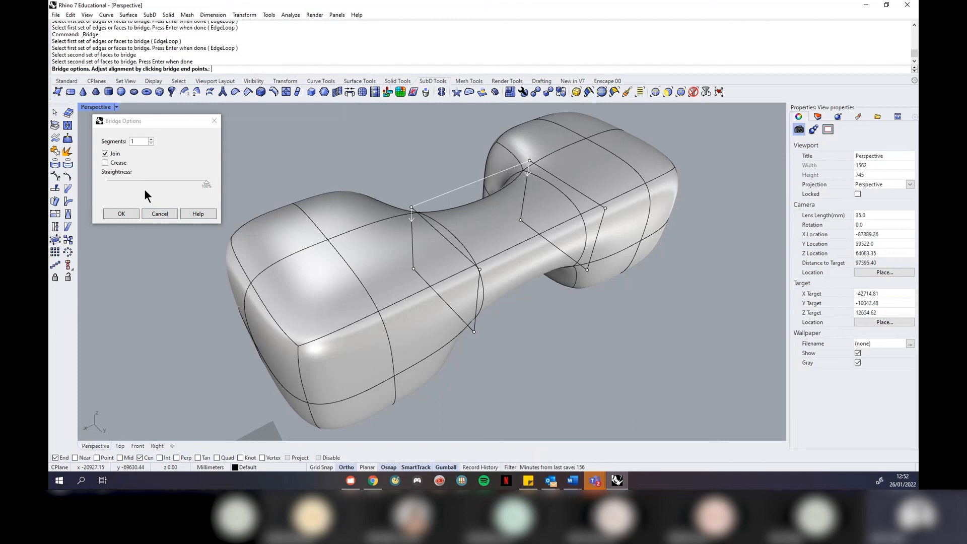
# Try a bridge between the boxes with 4 segments and 0% straightness, inspect it, then undo it
pyautogui.moveTo(171, 122); pyautogui.dragTo(291, 163)
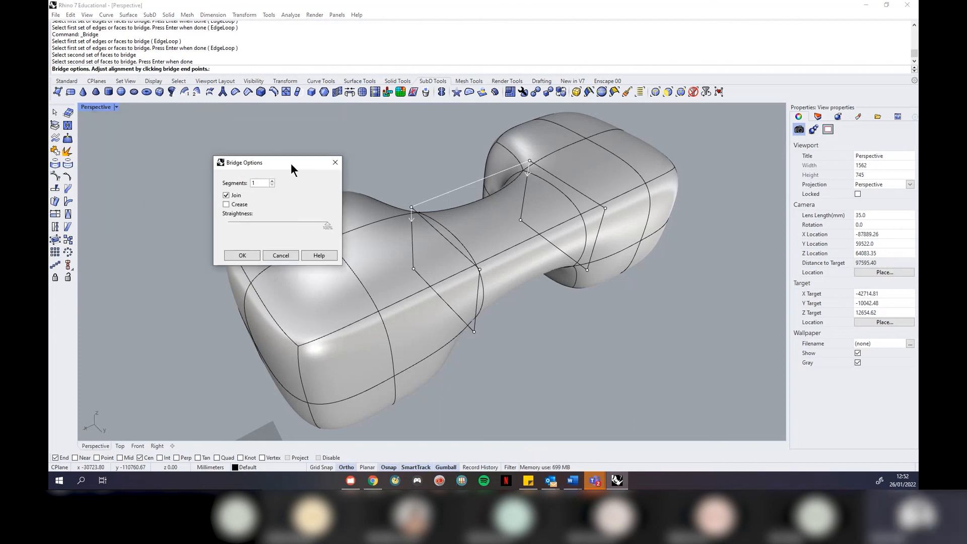
pyautogui.click(272, 181)
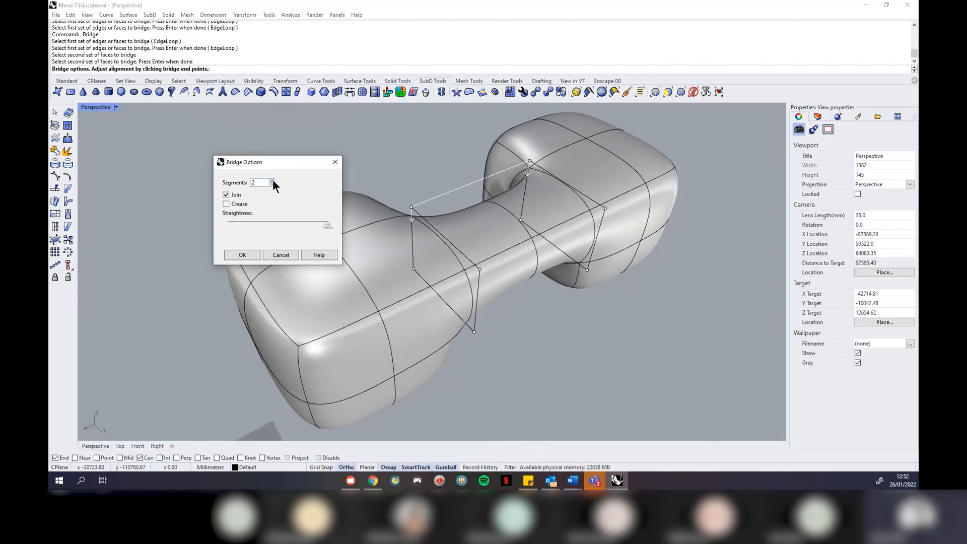
pyautogui.click(272, 180)
pyautogui.click(272, 180)
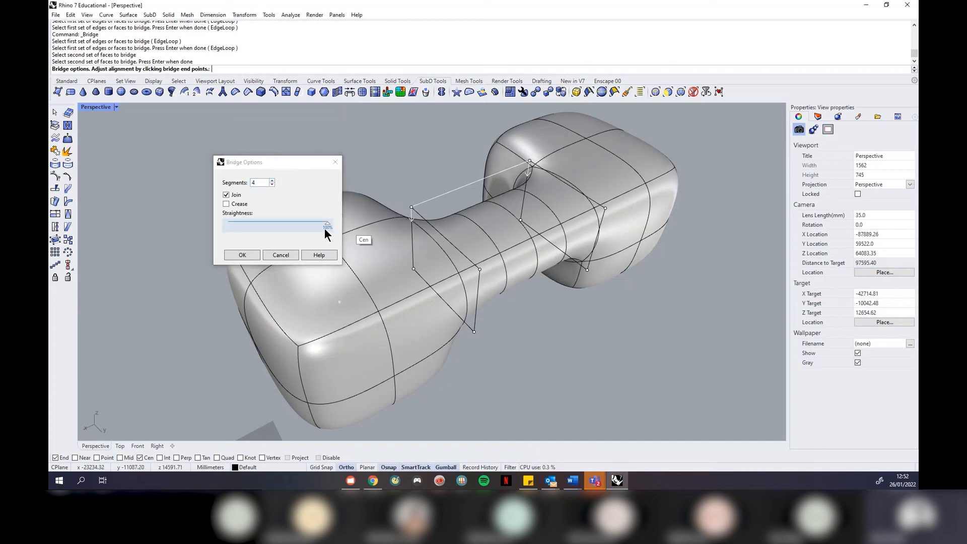
pyautogui.moveTo(324, 228)
pyautogui.mouseDown()
pyautogui.moveTo(153, 242)
pyautogui.moveTo(397, 244)
pyautogui.moveTo(194, 245)
pyautogui.moveTo(317, 236)
pyautogui.mouseUp()
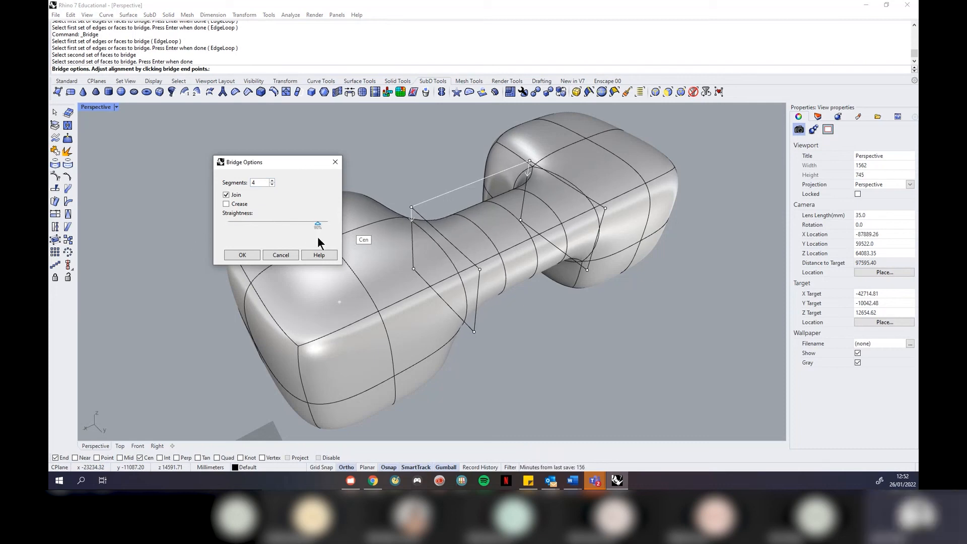
pyautogui.click(243, 255)
pyautogui.moveTo(108, 247); pyautogui.dragTo(326, 241, button='right')
pyautogui.hotkey('ctrl', 'z')
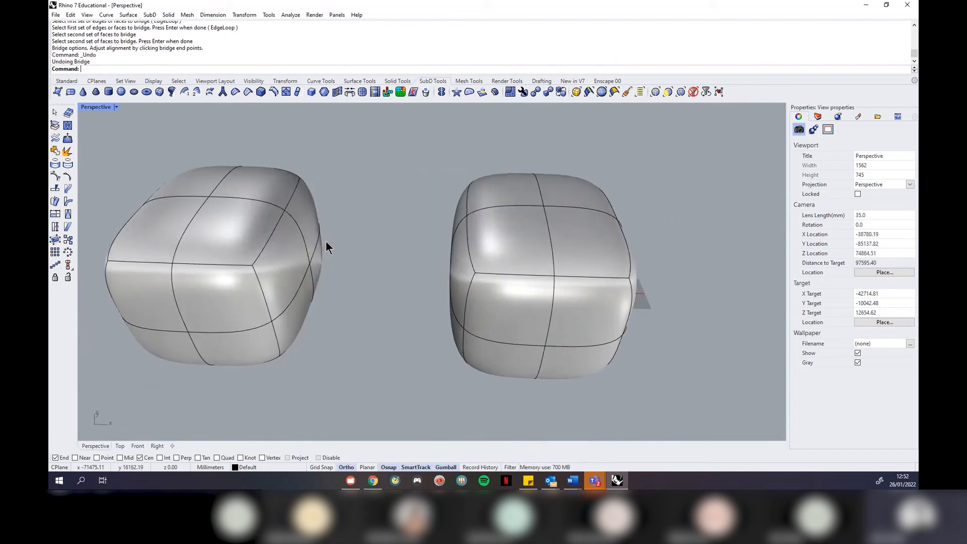
pyautogui.press('Return')
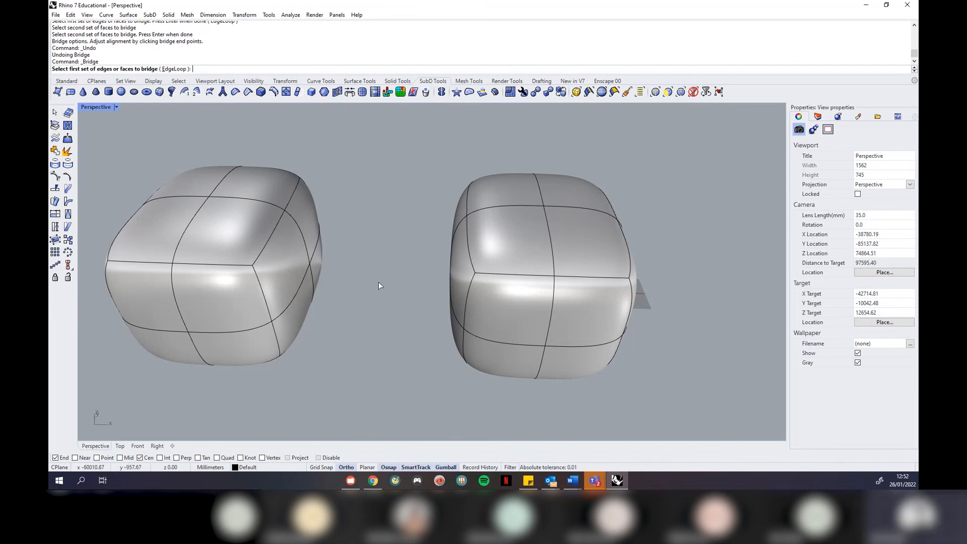
pyautogui.click(300, 312)
pyautogui.click(277, 252)
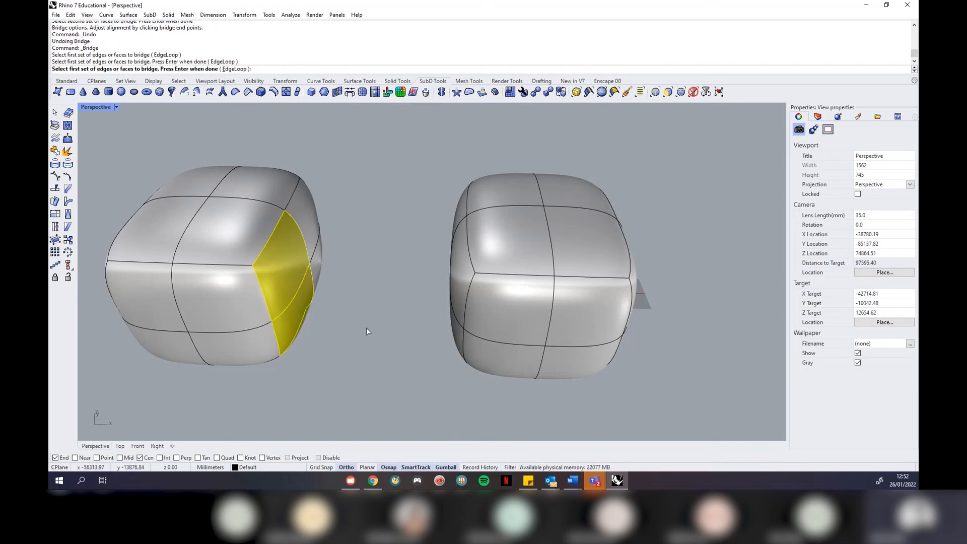
pyautogui.press('Return')
pyautogui.moveTo(367, 329); pyautogui.dragTo(460, 274, button='right')
pyautogui.click(389, 251)
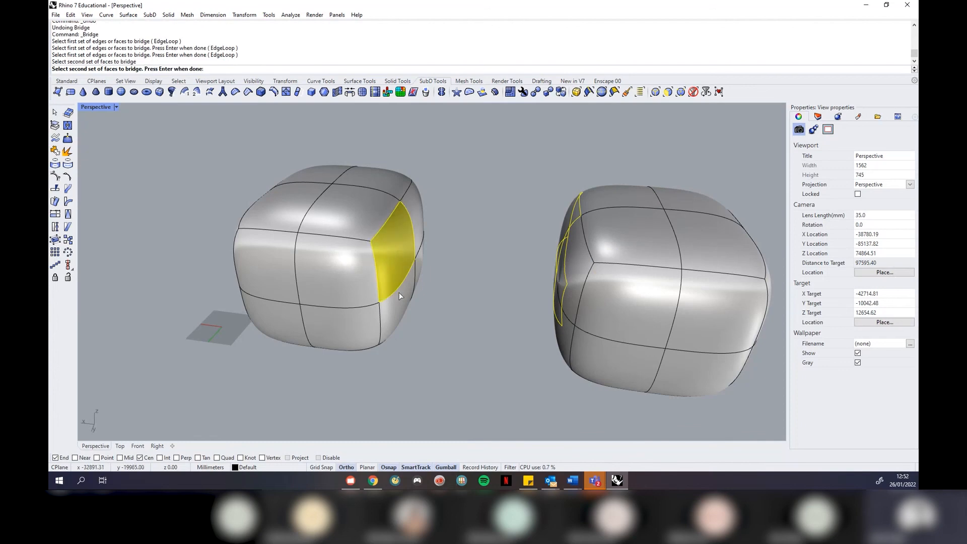
pyautogui.click(403, 307)
pyautogui.press('Return')
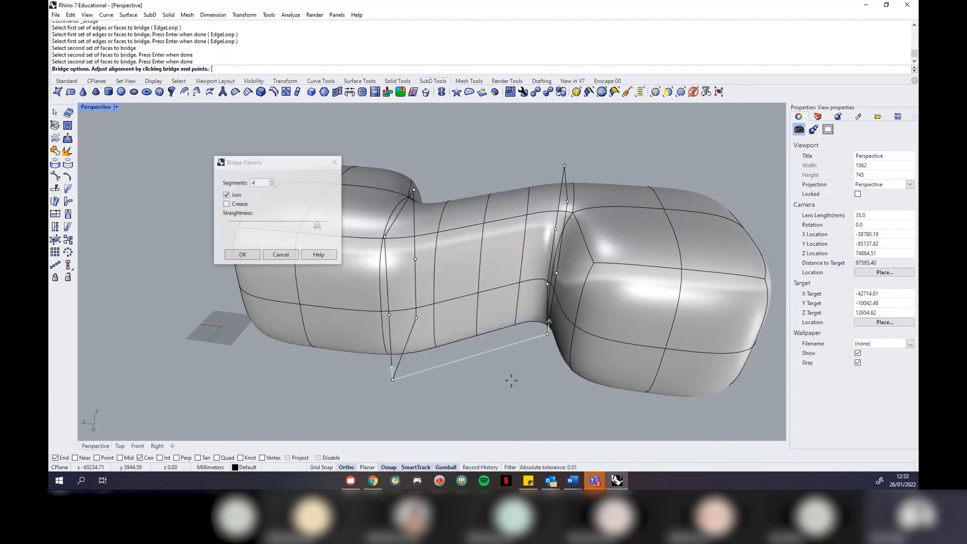
pyautogui.moveTo(470, 167); pyautogui.dragTo(499, 232, button='right')
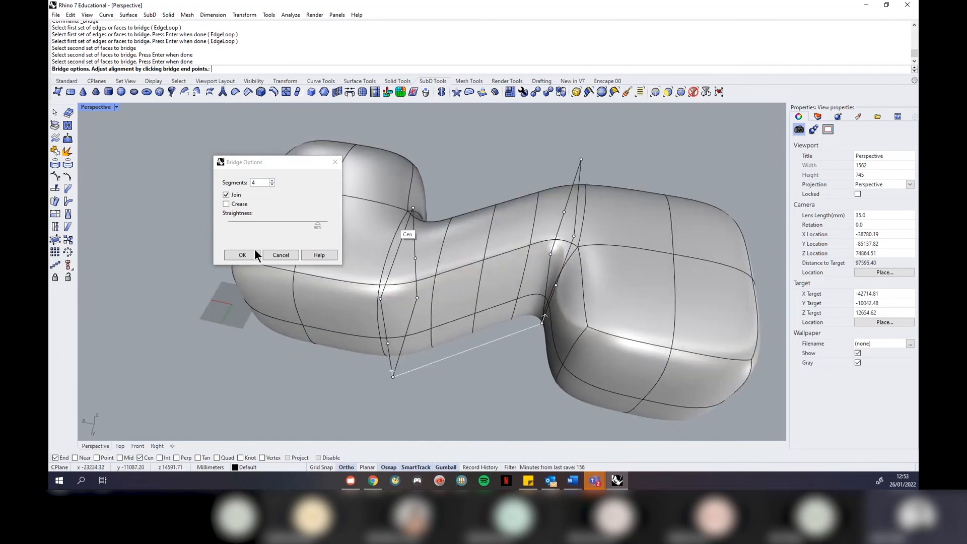
pyautogui.click(278, 256)
pyautogui.moveTo(438, 355); pyautogui.dragTo(510, 277, button='right')
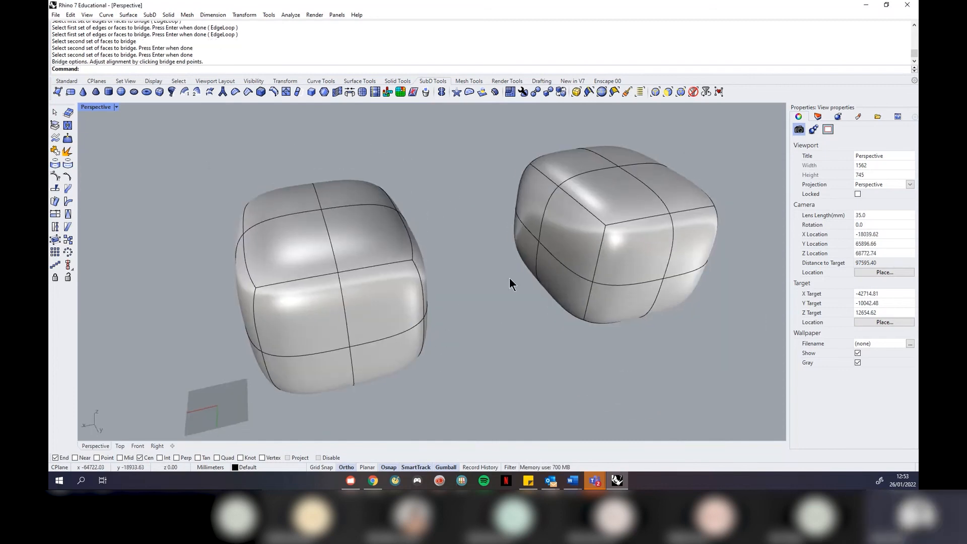
pyautogui.click(524, 252)
pyautogui.click(474, 288)
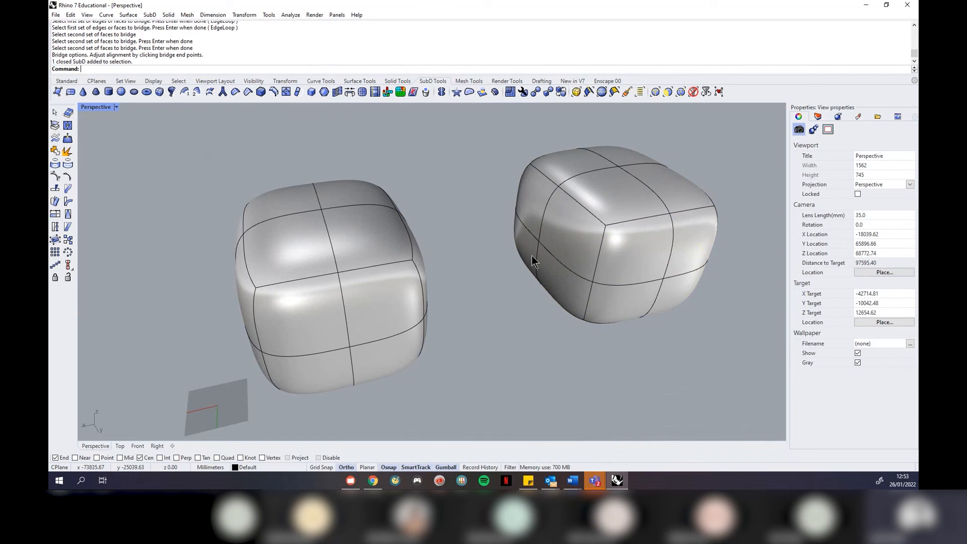
pyautogui.rightClick(531, 255)
pyautogui.click(524, 246)
pyautogui.moveTo(476, 353); pyautogui.dragTo(425, 328, button='right')
pyautogui.click(383, 237)
pyautogui.click(395, 298)
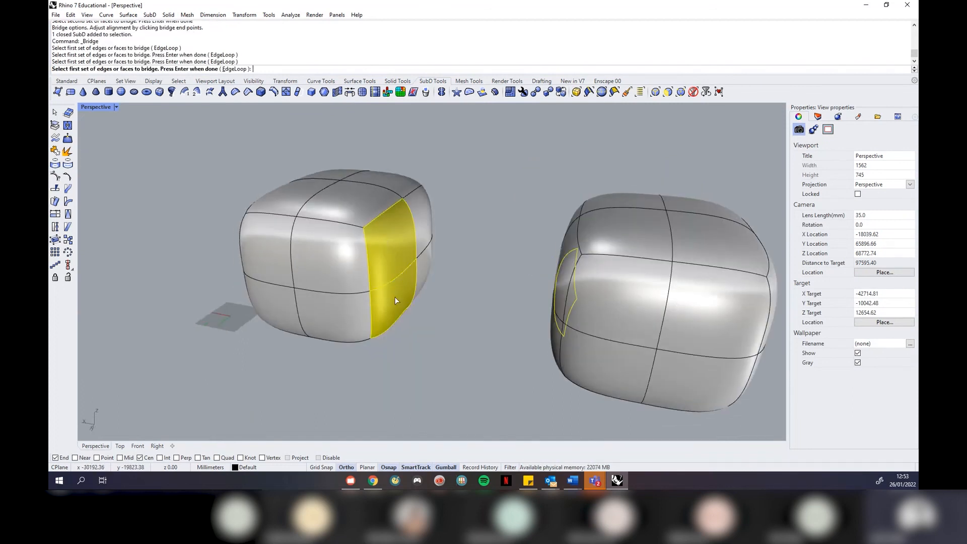
pyautogui.rightClick(422, 368)
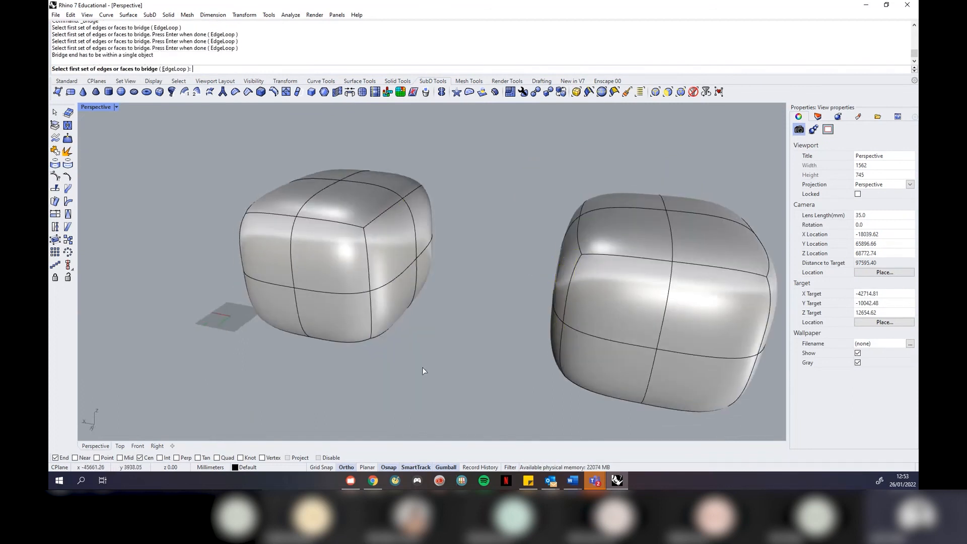
pyautogui.rightClick(462, 369)
pyautogui.moveTo(462, 366); pyautogui.dragTo(560, 357, button='right')
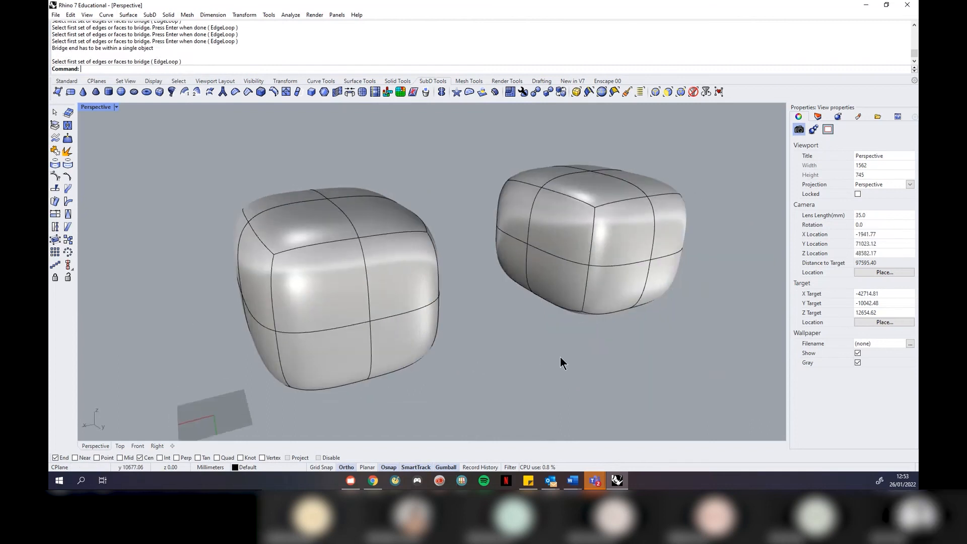
pyautogui.rightClick(598, 325)
pyautogui.click(513, 267)
pyautogui.moveTo(501, 318); pyautogui.dragTo(412, 297, button='right')
pyautogui.rightClick(411, 297)
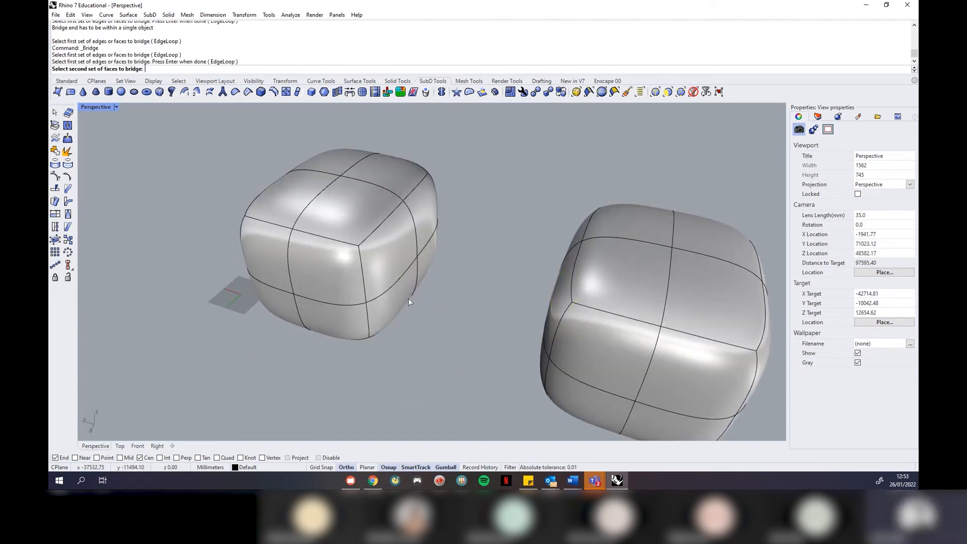
pyautogui.click(386, 261)
pyautogui.click(397, 306)
pyautogui.rightClick(445, 330)
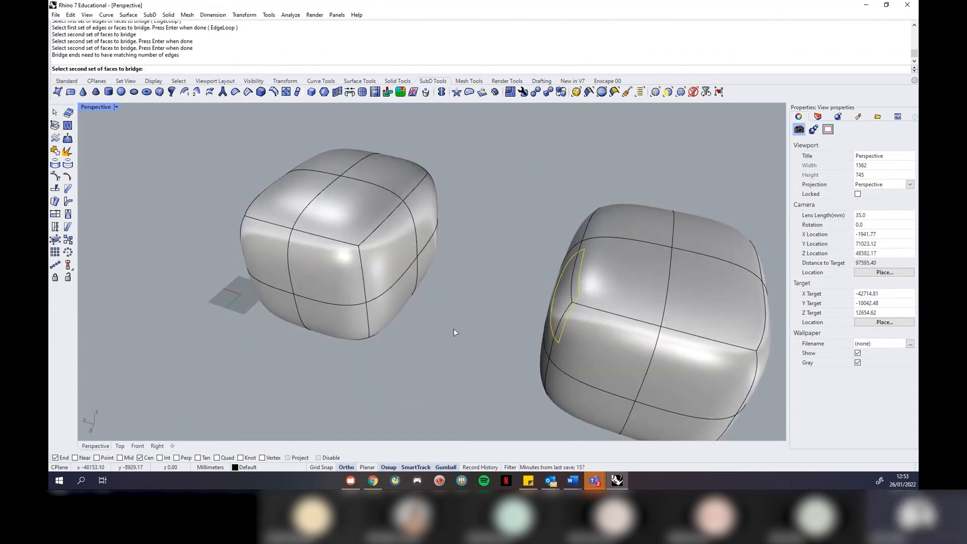
pyautogui.click(403, 282)
pyautogui.rightClick(413, 294)
pyautogui.moveTo(466, 360); pyautogui.dragTo(483, 347, button='right')
pyautogui.click(243, 255)
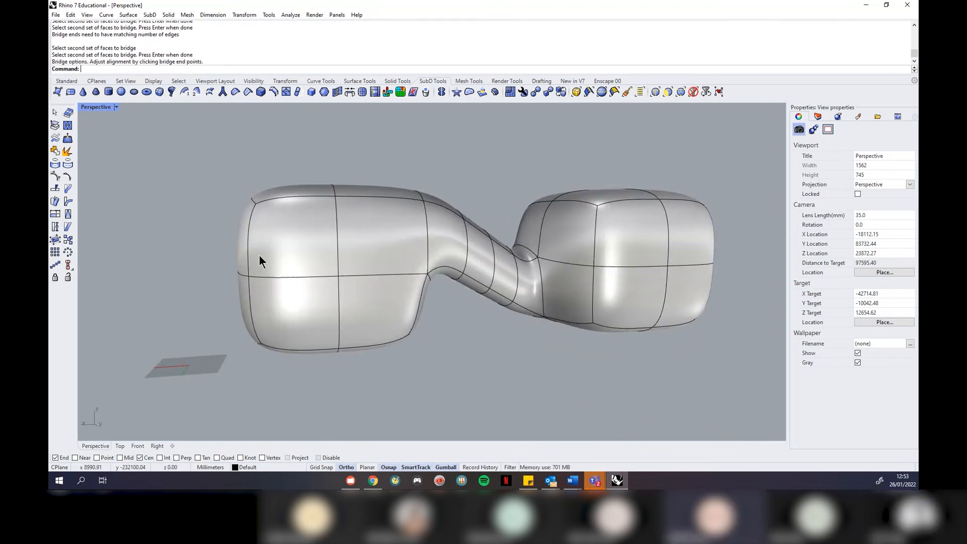
pyautogui.hotkey('ctrl', 'z')
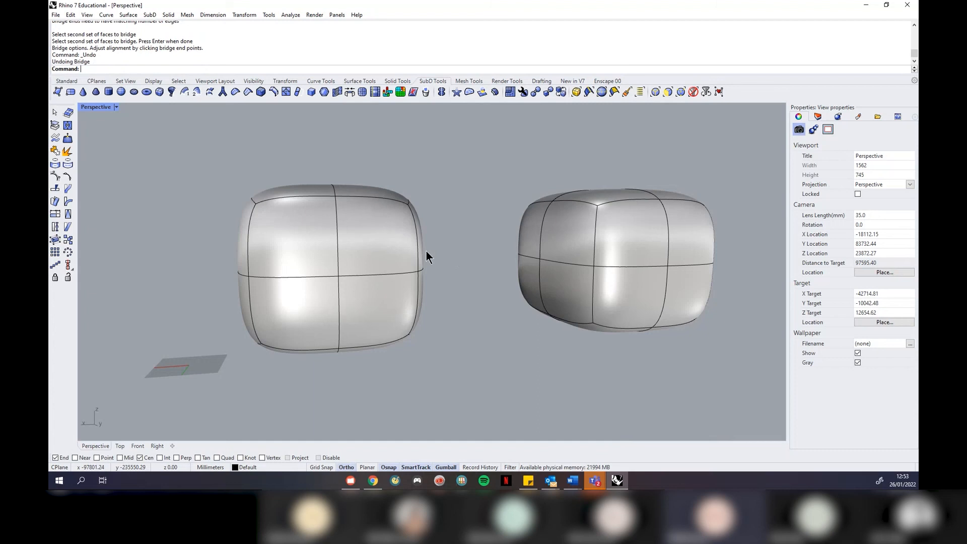
pyautogui.moveTo(496, 262); pyautogui.dragTo(462, 278, button='right')
pyautogui.moveTo(470, 279); pyautogui.dragTo(498, 284, button='right')
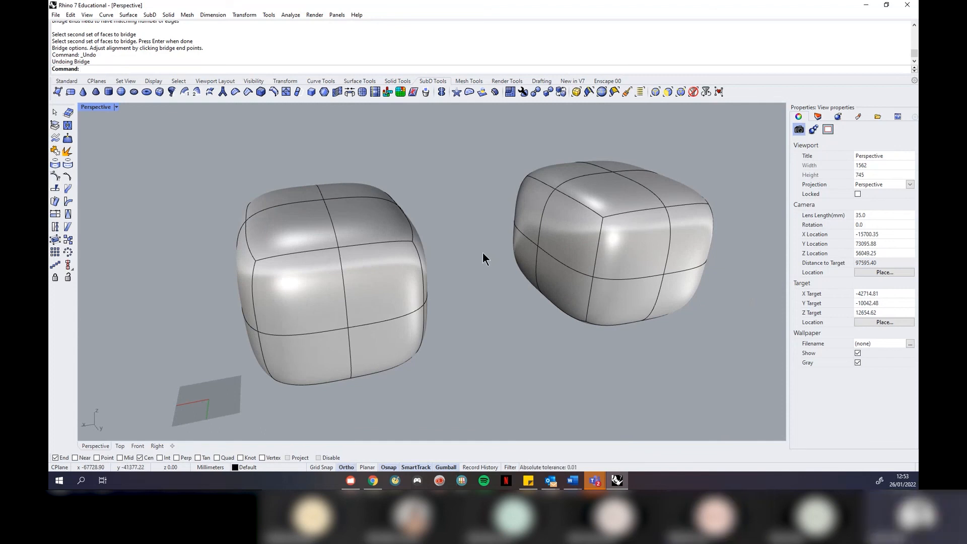
pyautogui.click(351, 93)
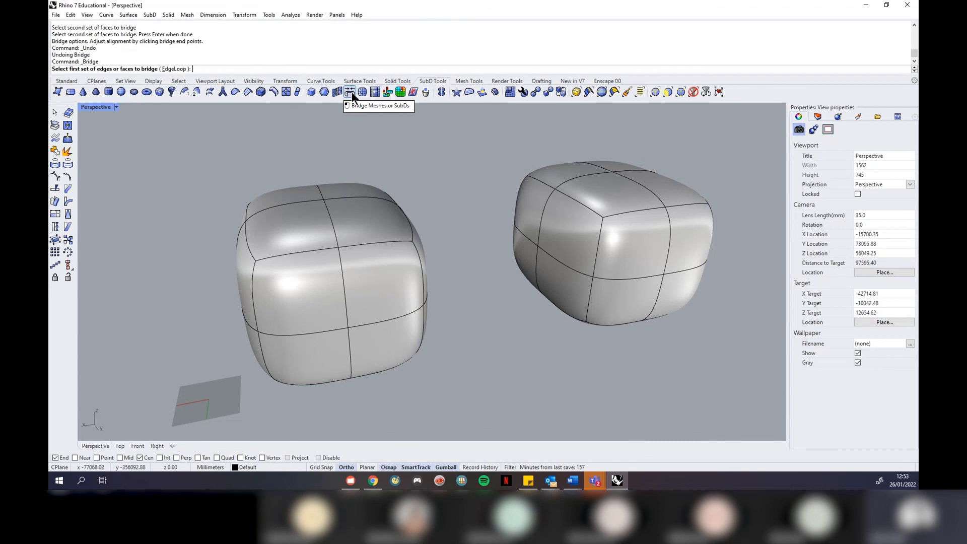
pyautogui.click(572, 235)
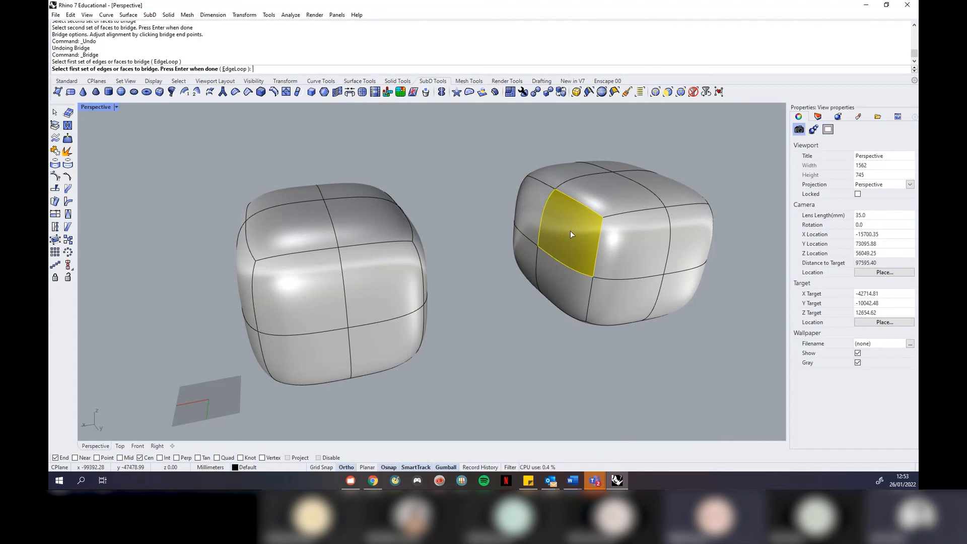
pyautogui.press('Escape')
pyautogui.moveTo(501, 221); pyautogui.dragTo(521, 216, button='right')
pyautogui.scroll(-4, 521, 221)
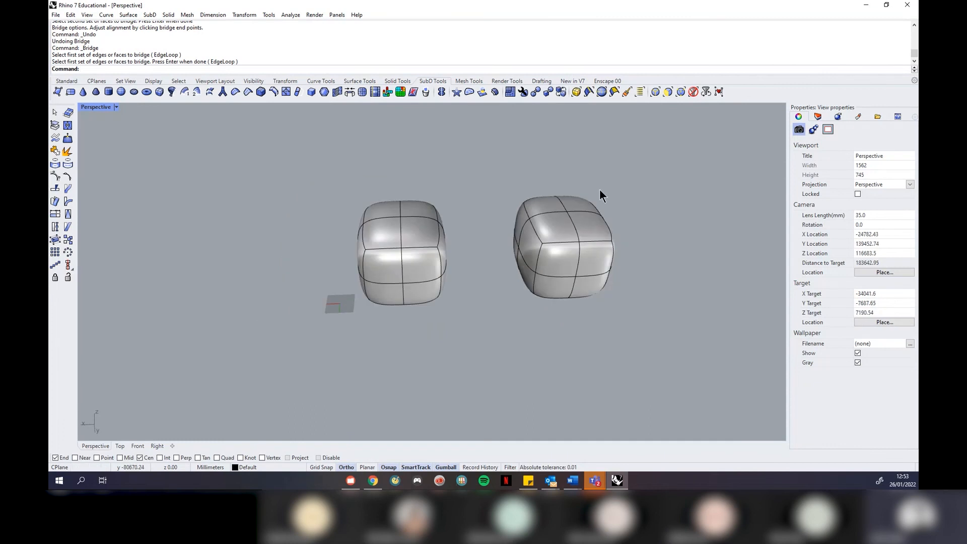
pyautogui.moveTo(639, 176); pyautogui.dragTo(311, 339)
# Delete both boxes and switch to the four-view layout with the Top view active
pyautogui.press('Delete')
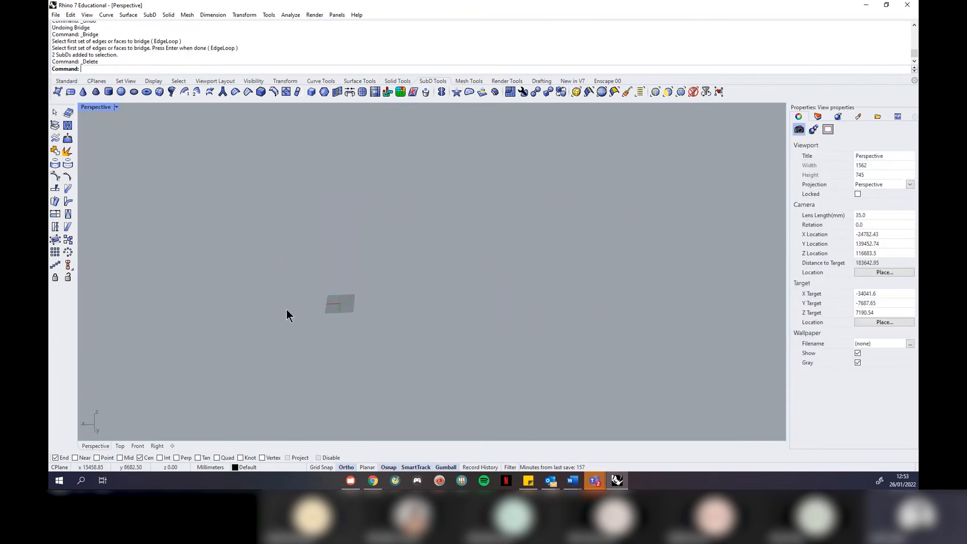
pyautogui.click(117, 106)
pyautogui.click(117, 116)
pyautogui.click(242, 202)
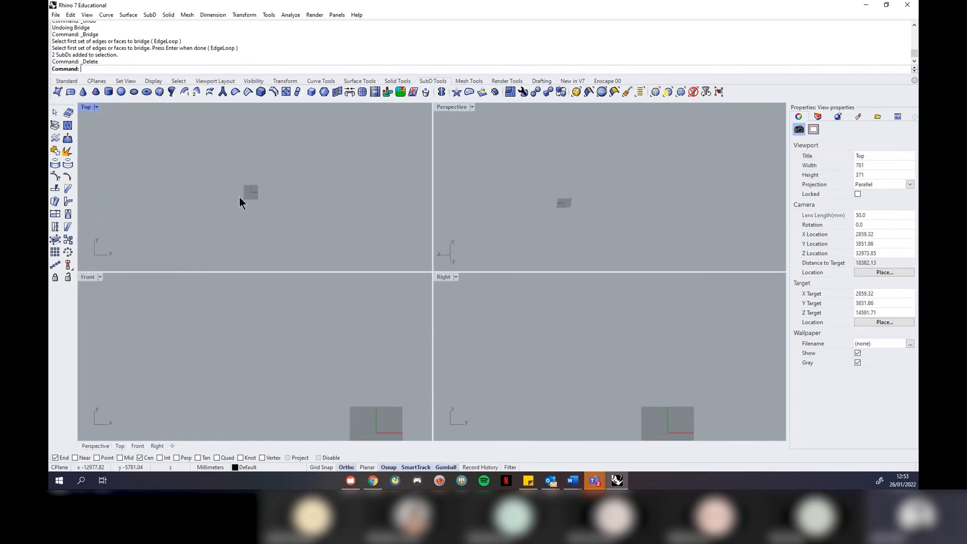
pyautogui.click(66, 81)
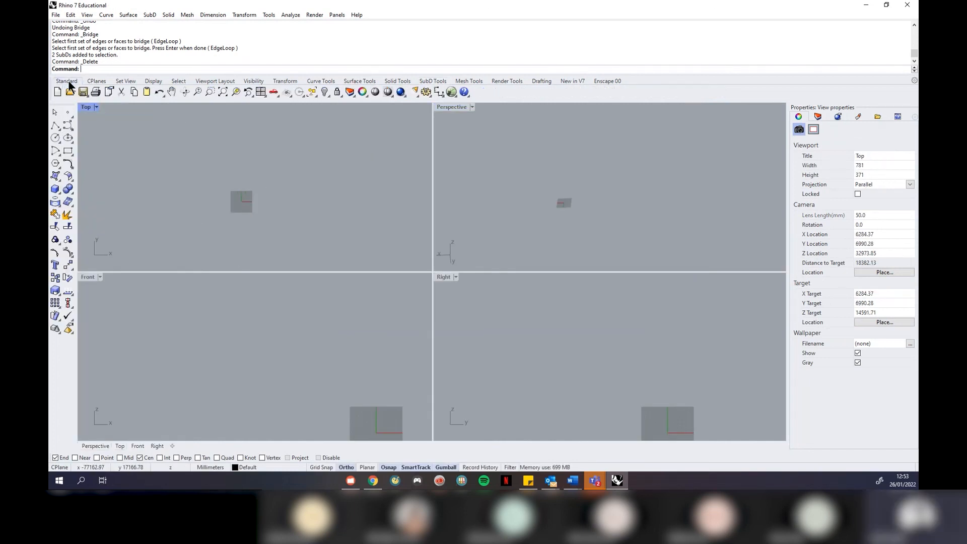
# Draw a small circle in the Front view and select it
pyautogui.click(55, 138)
pyautogui.scroll(-2, 300, 337)
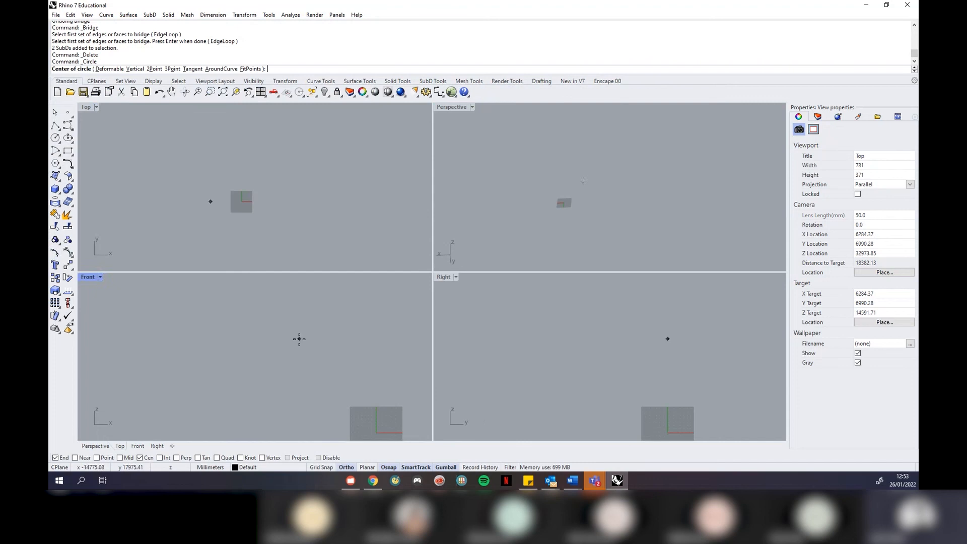
pyautogui.scroll(3, 307, 370)
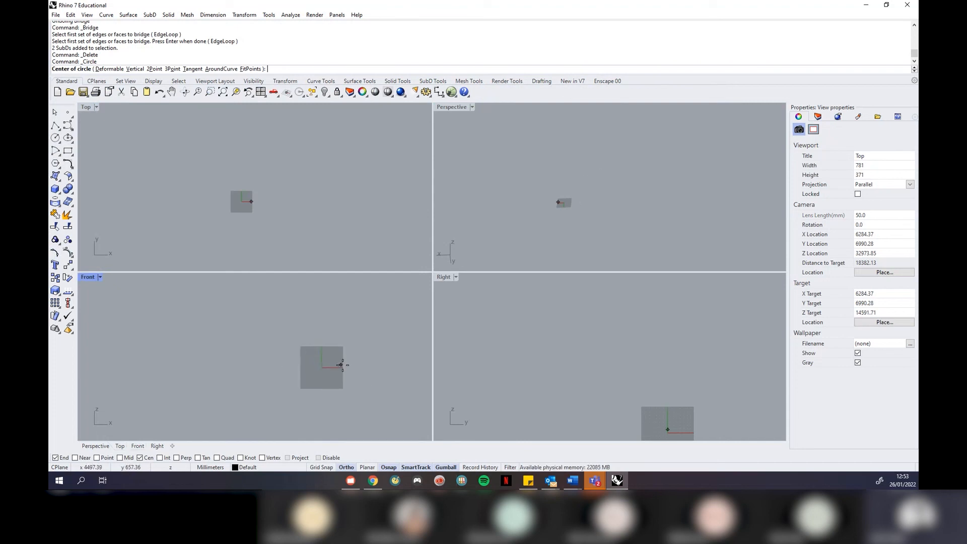
pyautogui.click(392, 375)
pyautogui.click(383, 377)
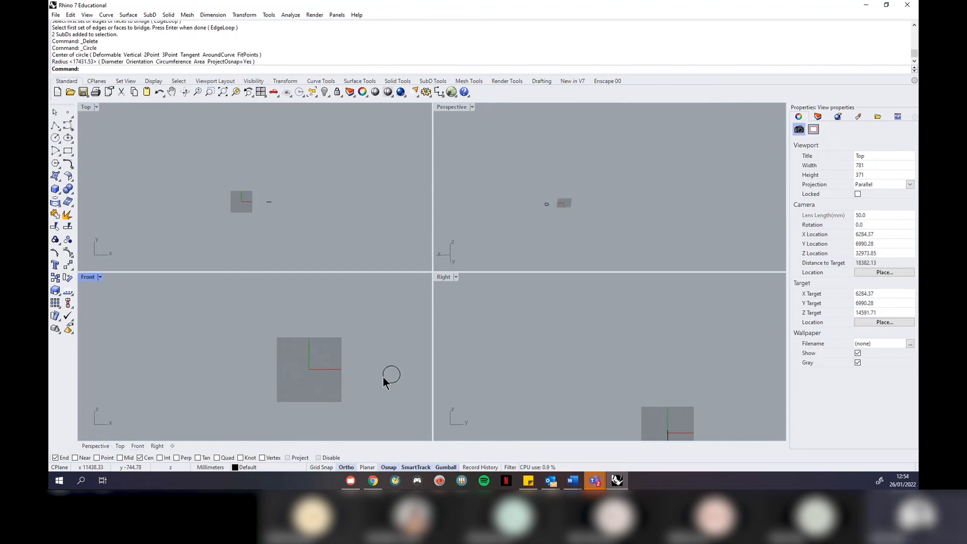
pyautogui.click(383, 376)
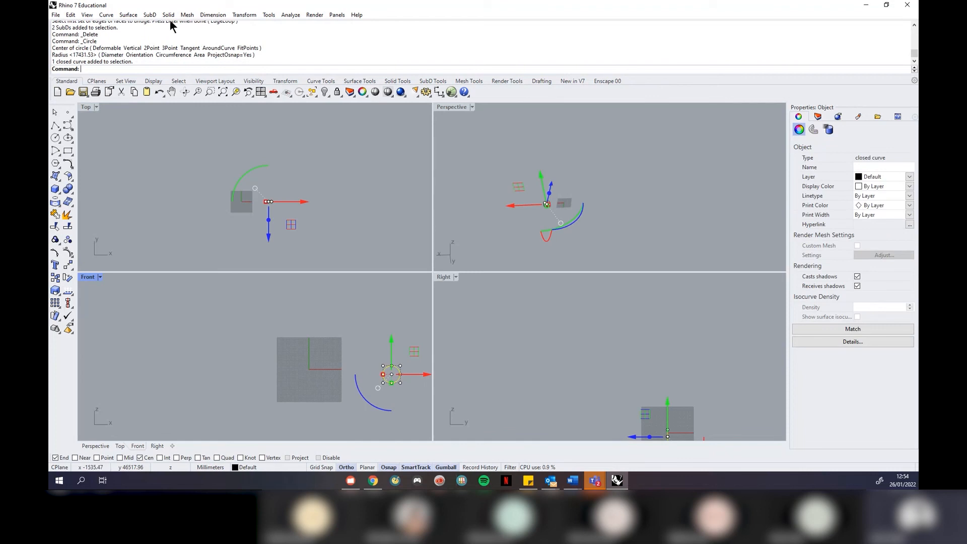
# Extrude the circle straight into a long thin tube
pyautogui.click(150, 16)
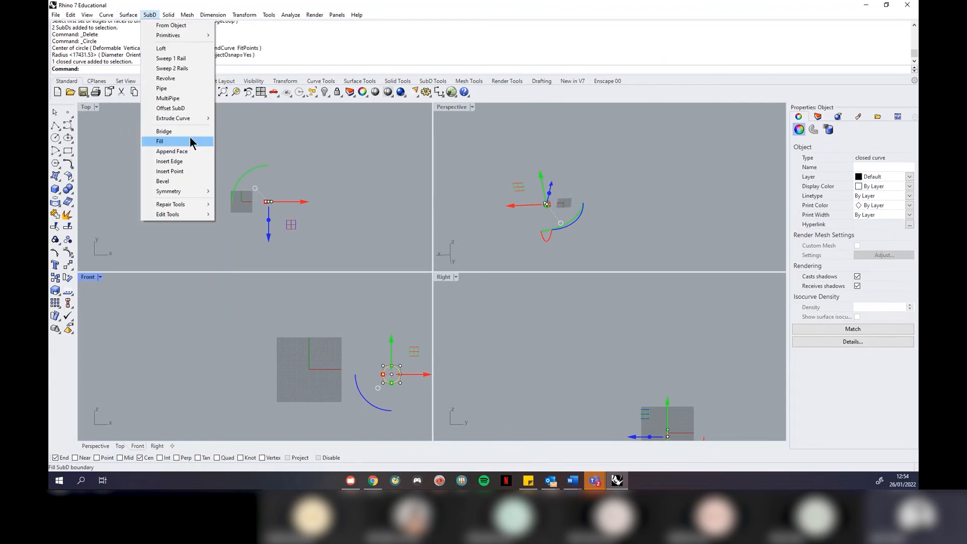
pyautogui.moveTo(177, 140)
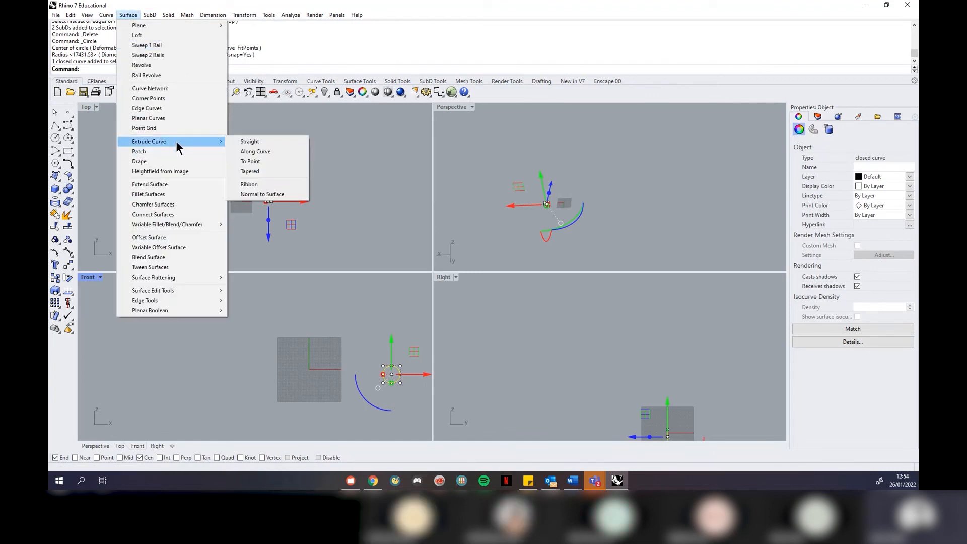
pyautogui.click(252, 143)
pyautogui.scroll(6, 271, 160)
pyautogui.scroll(-4, 230, 223)
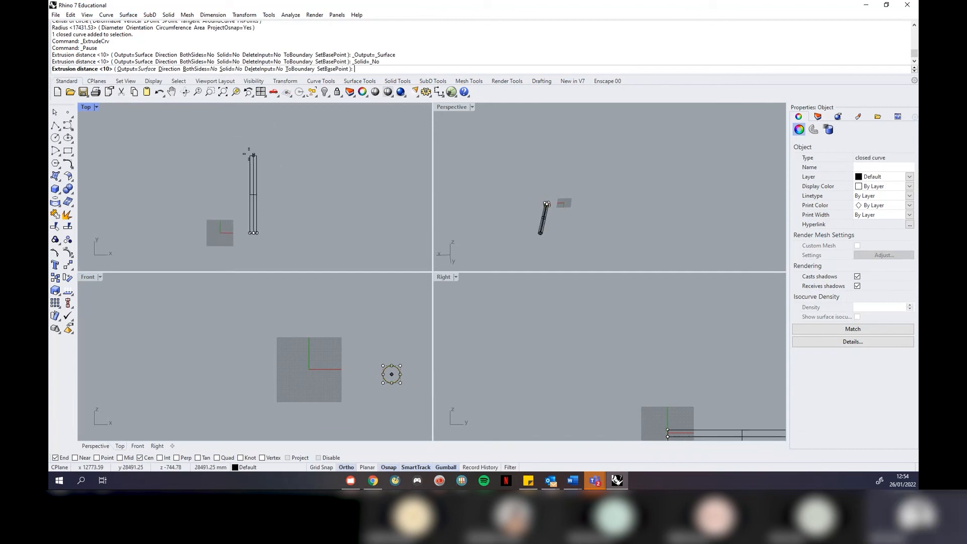
pyautogui.click(253, 135)
pyautogui.scroll(1, 260, 149)
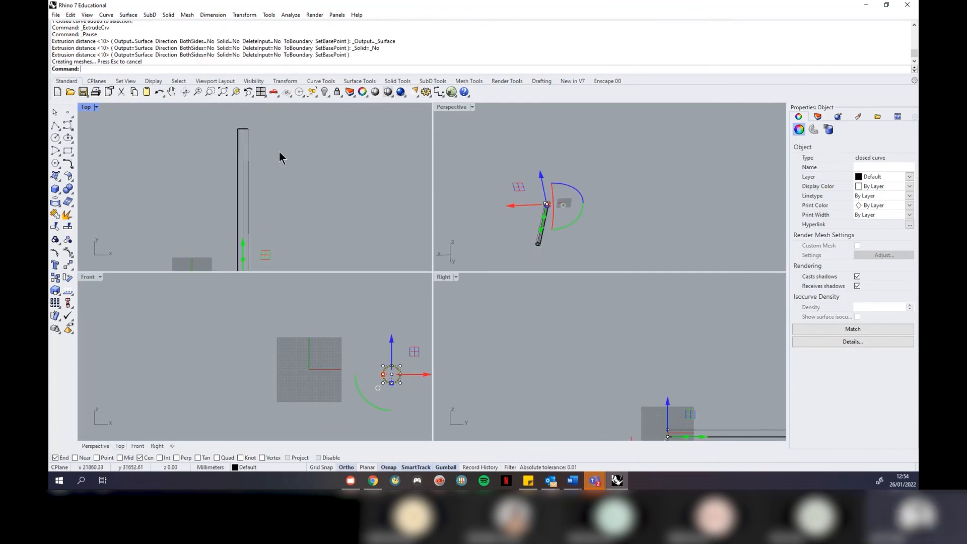
pyautogui.click(279, 150)
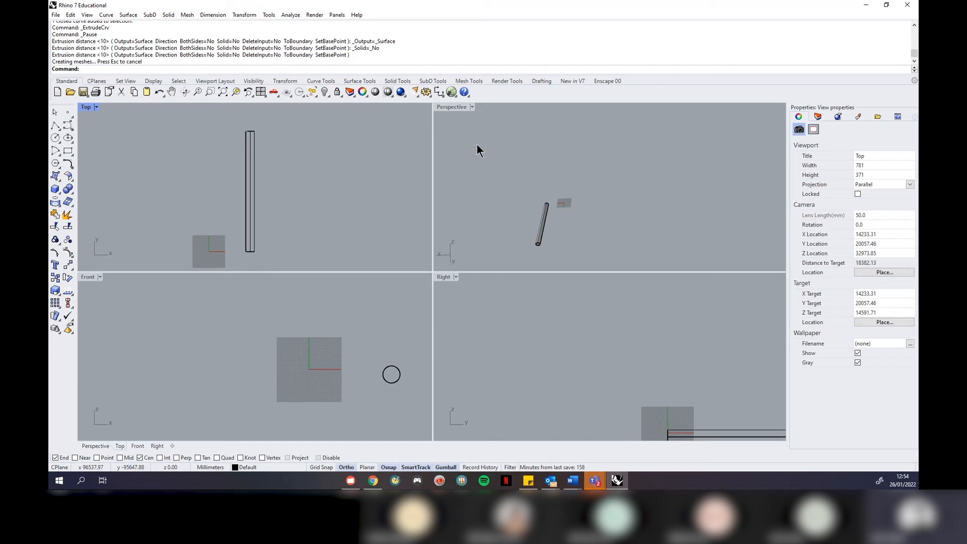
# Zoom all views to the tube with ZSA, then start converting it with SubD From Object
pyautogui.click(542, 225)
pyautogui.write('ZSA')
pyautogui.press('Return')
pyautogui.click(684, 213)
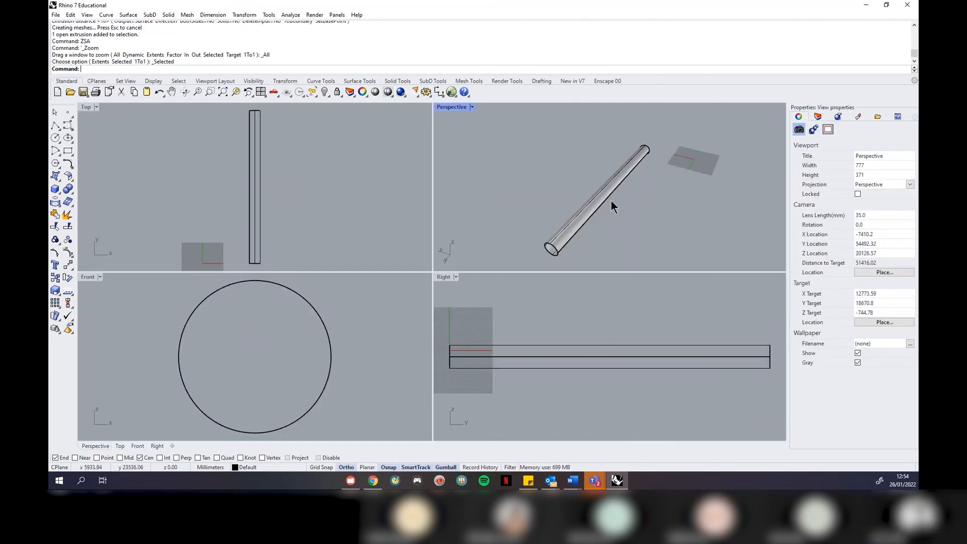
pyautogui.moveTo(548, 217); pyautogui.dragTo(603, 225, button='right')
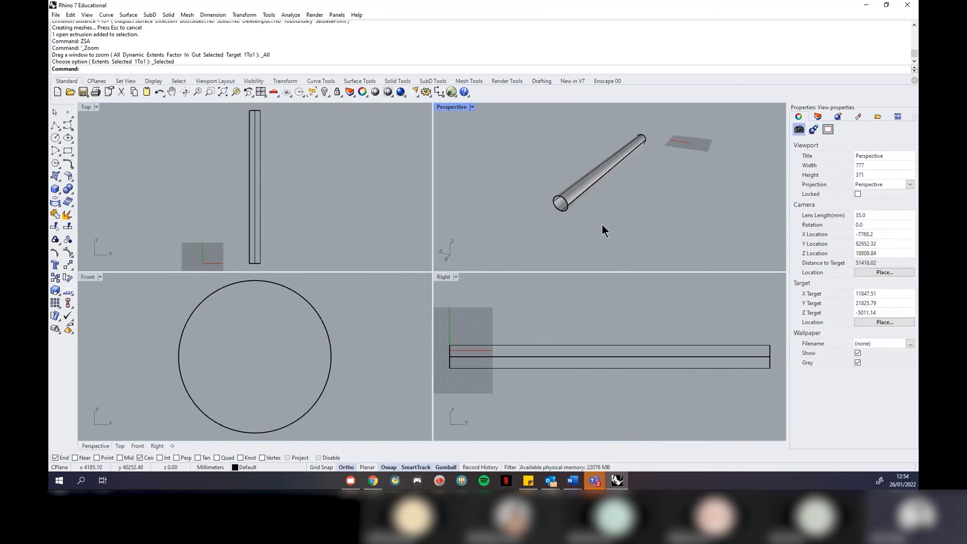
pyautogui.scroll(3, 569, 201)
pyautogui.scroll(-3, 576, 200)
pyautogui.click(580, 199)
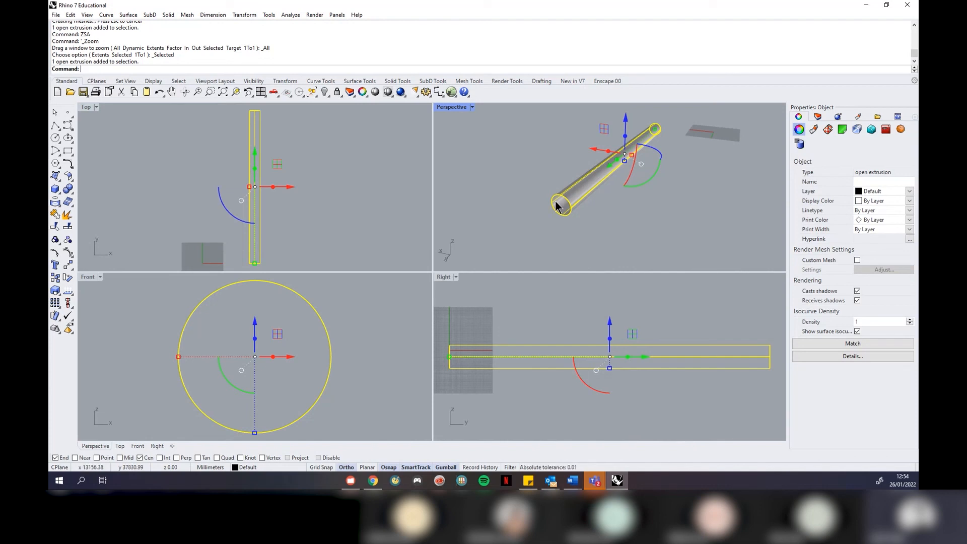
pyautogui.click(151, 15)
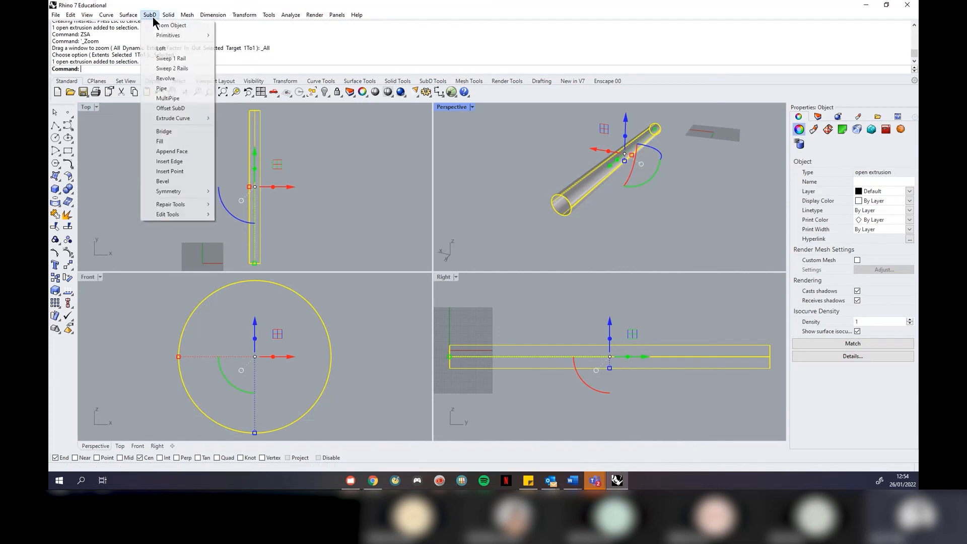
pyautogui.click(188, 26)
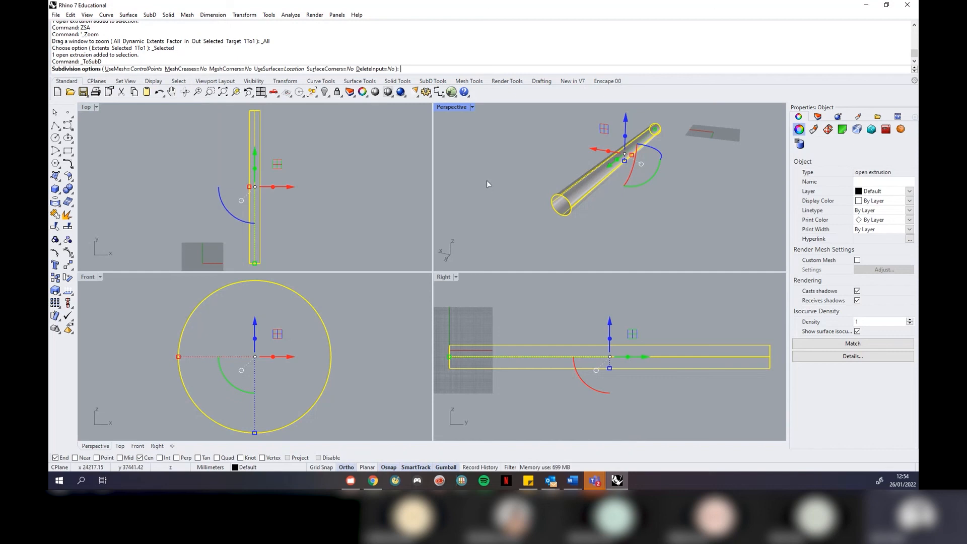
# Accept the default ToSubD options, delete the original extrusion, and select the new SubD tube
pyautogui.press('Return')
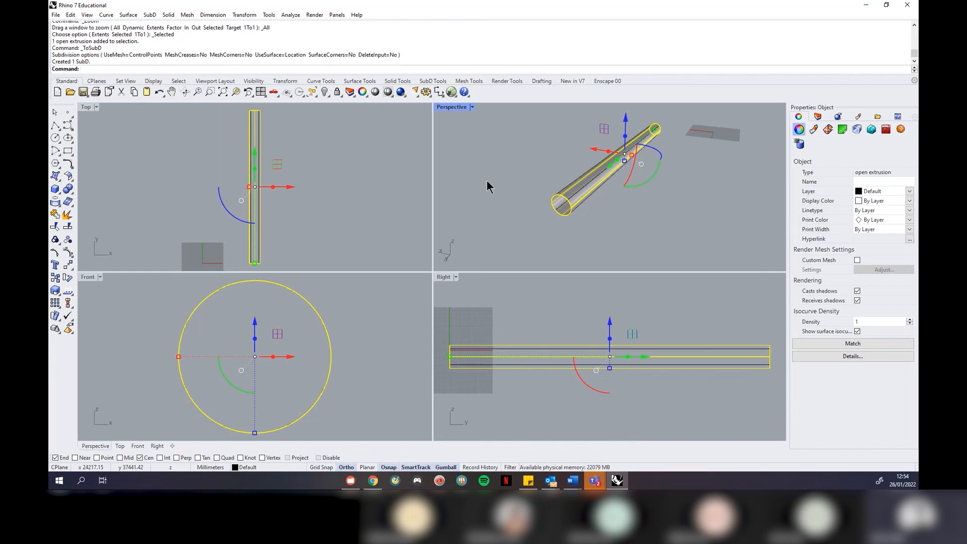
pyautogui.press('Delete')
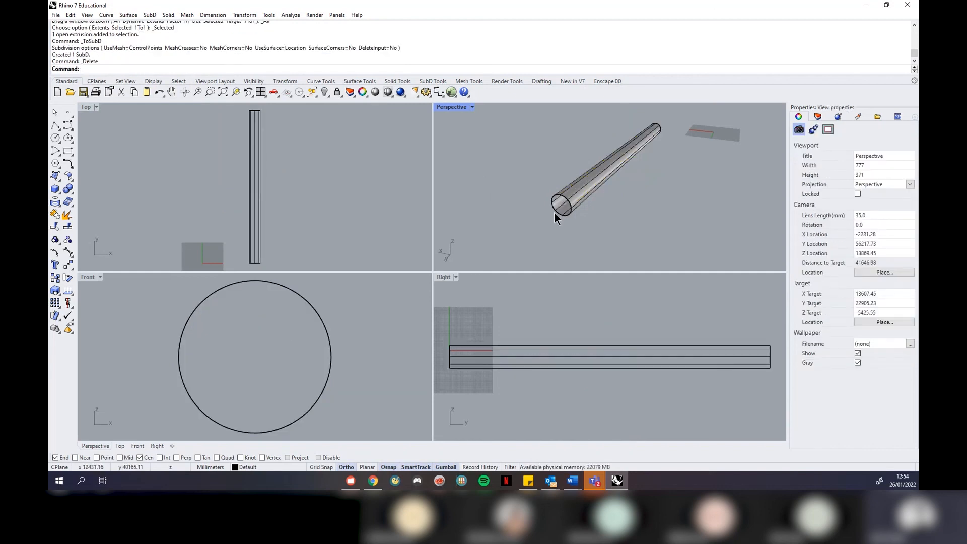
pyautogui.click(591, 183)
pyautogui.moveTo(644, 215)
pyautogui.mouseDown(button='right')
pyautogui.moveTo(578, 238)
pyautogui.moveTo(640, 201)
pyautogui.mouseUp(button='right')
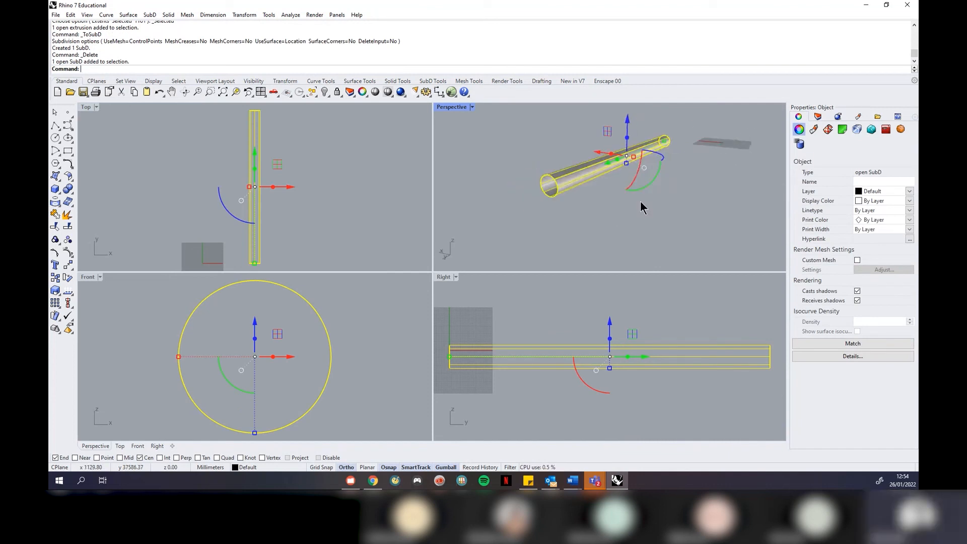
pyautogui.moveTo(590, 237); pyautogui.dragTo(574, 215, button='right')
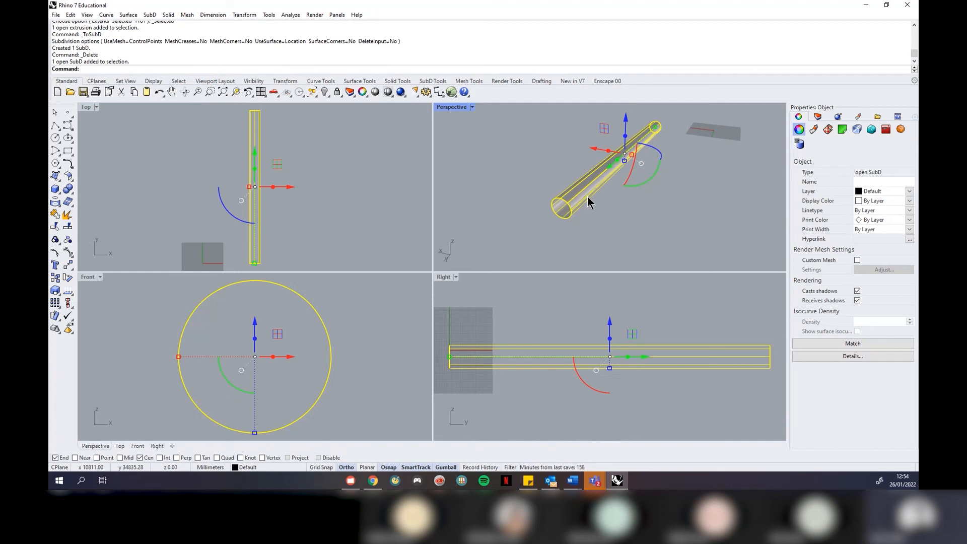
pyautogui.click(611, 237)
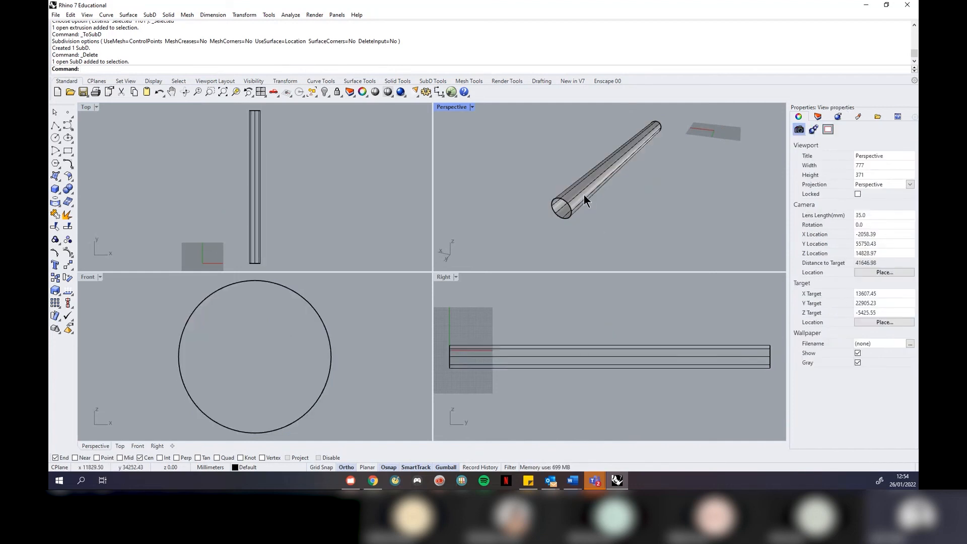
pyautogui.click(584, 200)
pyautogui.scroll(-5, 209, 143)
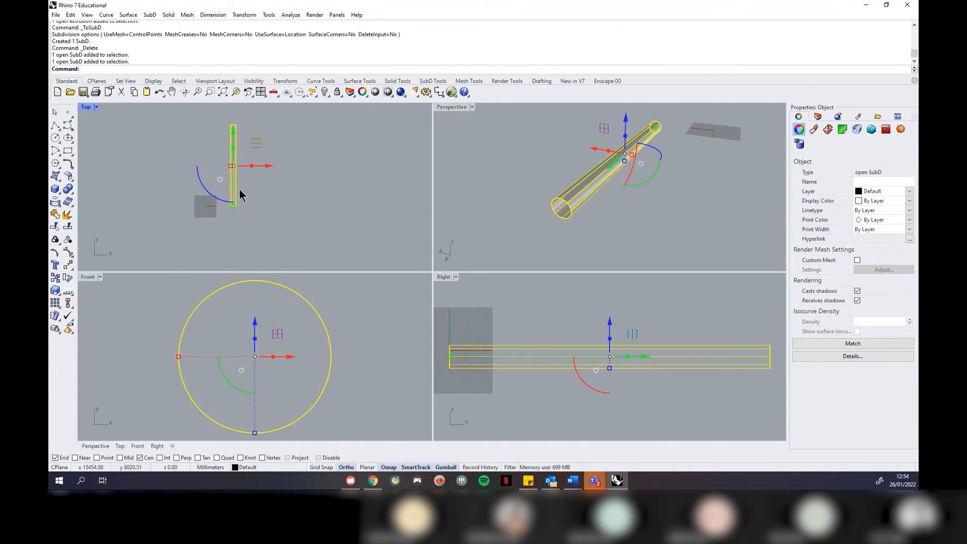
pyautogui.scroll(2, 229, 223)
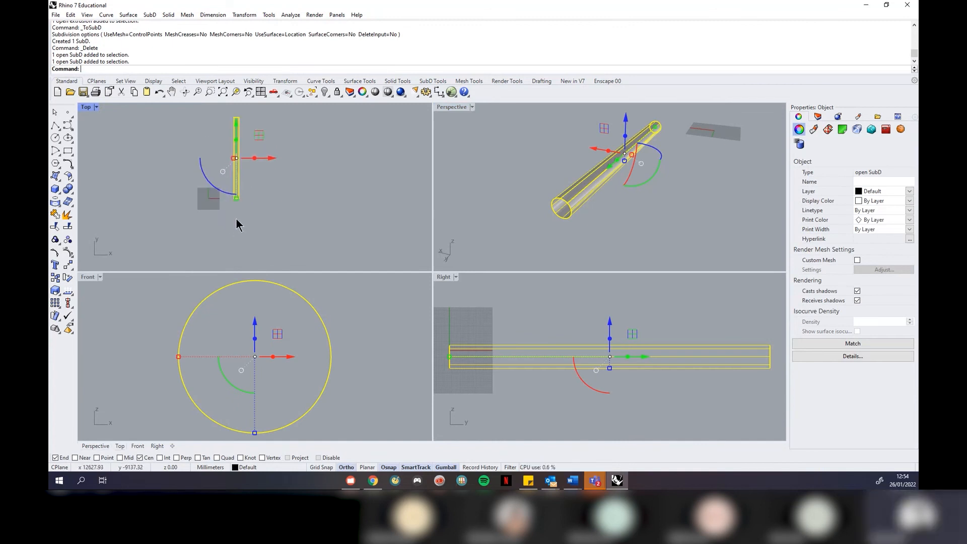
pyautogui.click(95, 108)
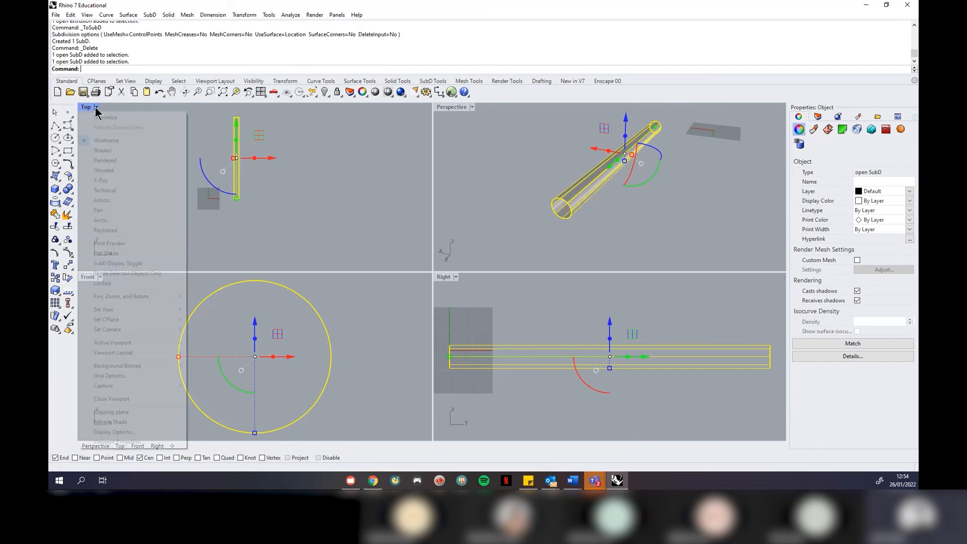
# Maximize the Top view and polar-array the SubD tube into 3 copies over 360° around a centre below it
pyautogui.click(101, 118)
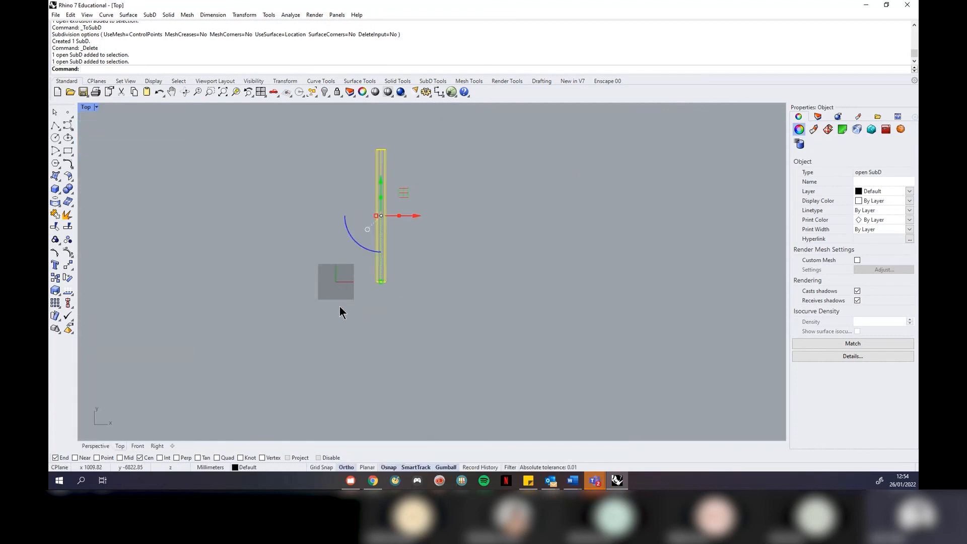
pyautogui.write('ArrayPolar')
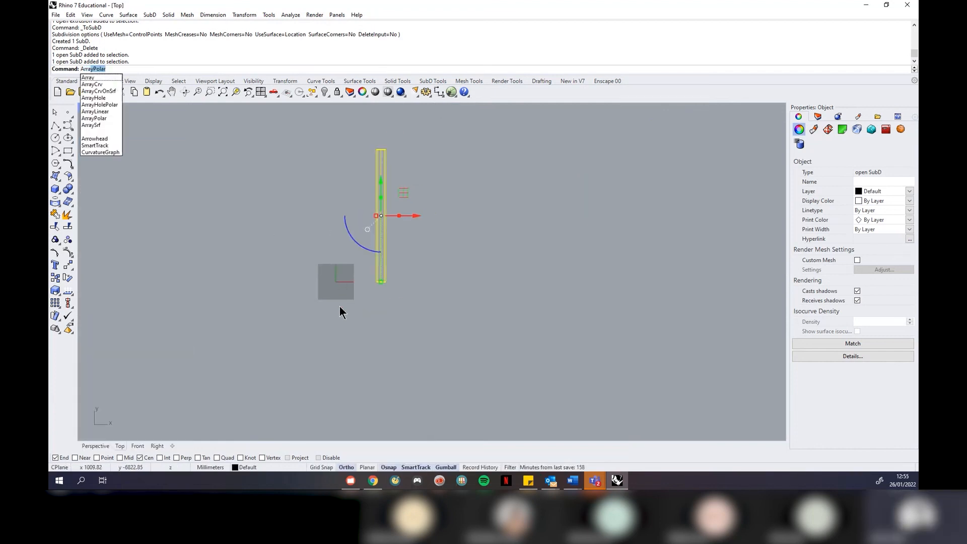
pyautogui.press('Return')
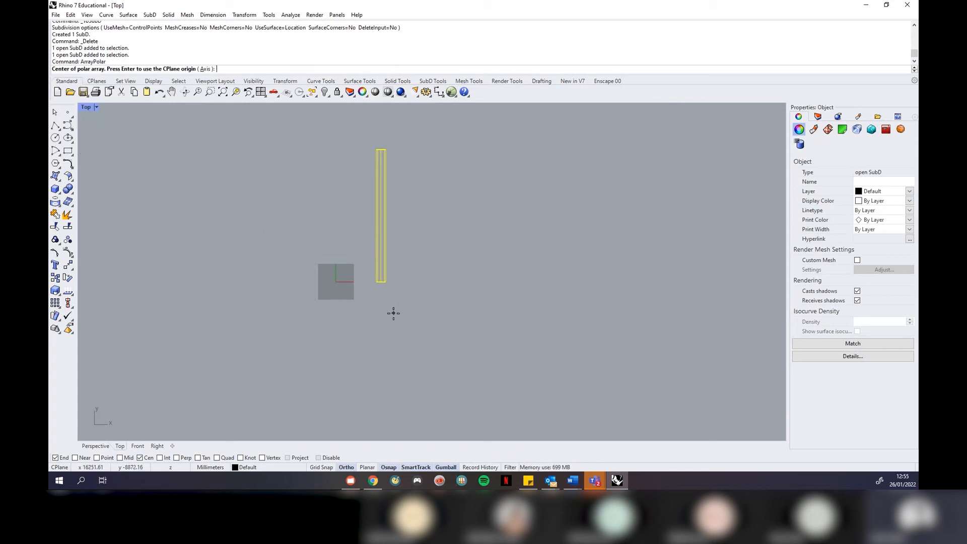
pyautogui.scroll(2, 393, 313)
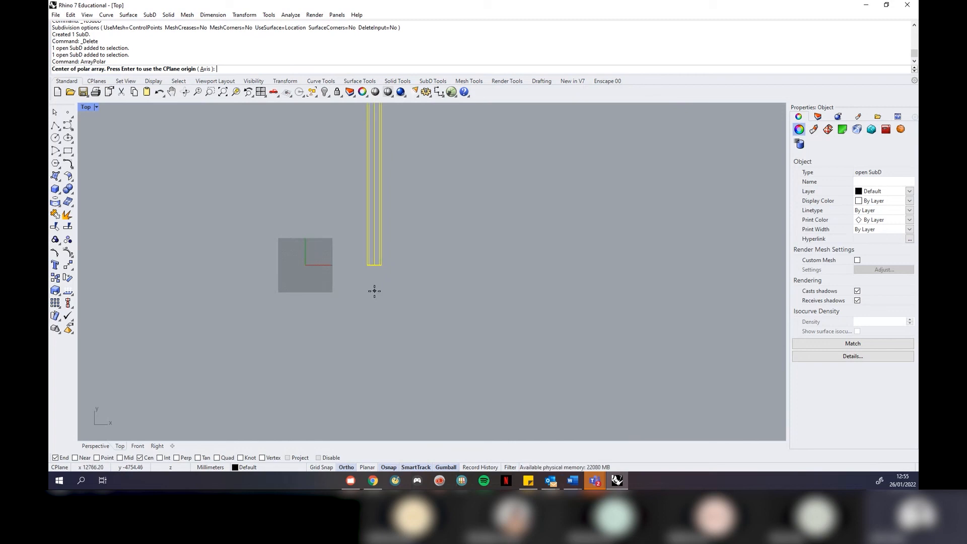
pyautogui.click(374, 296)
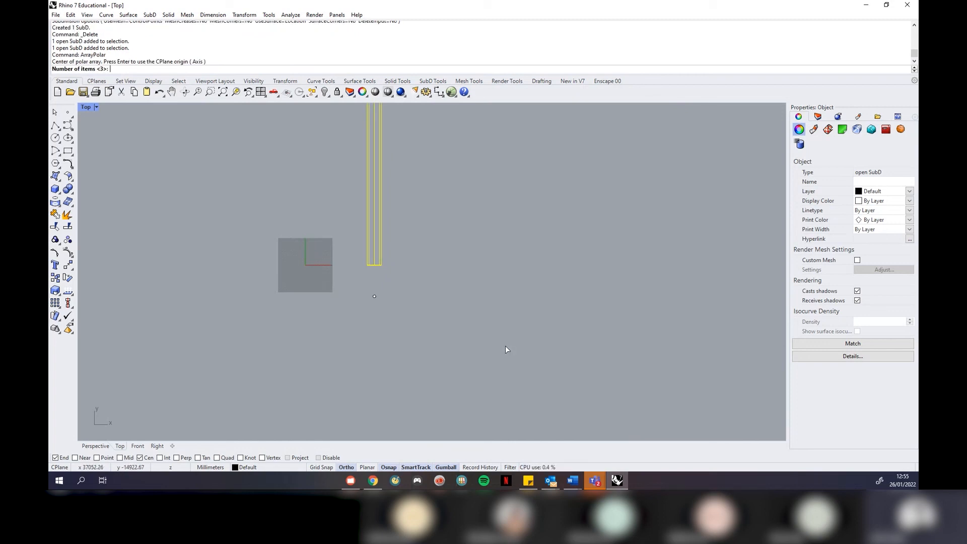
pyautogui.press('Return')
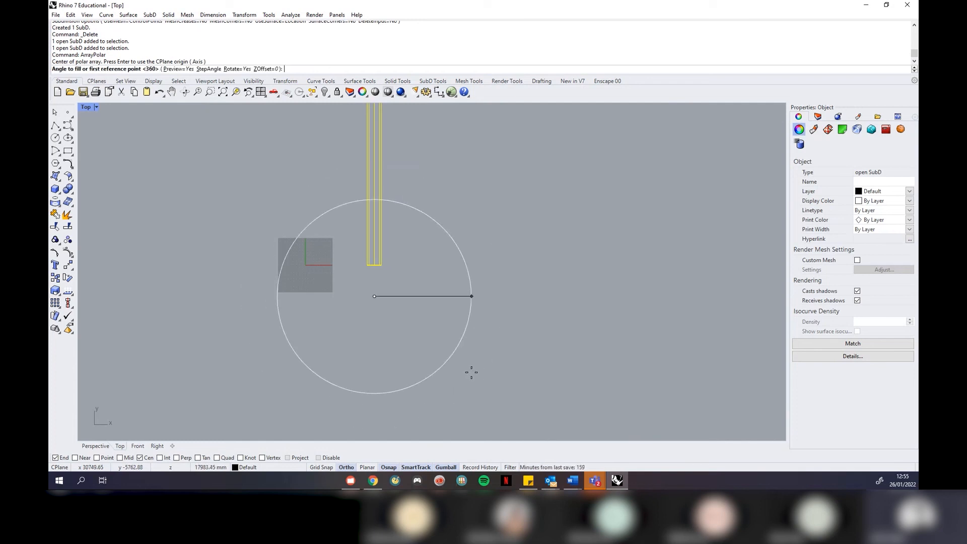
pyautogui.press('Return')
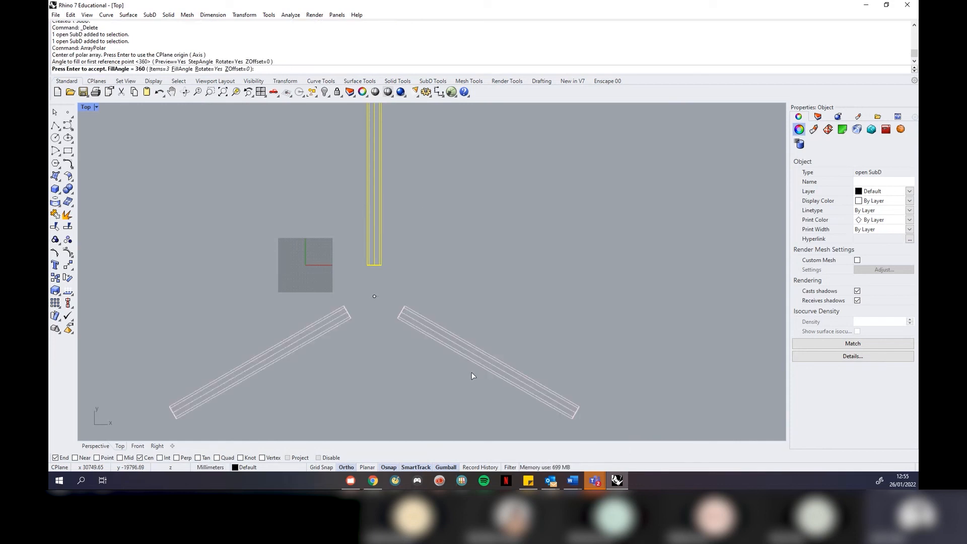
pyautogui.press('Return')
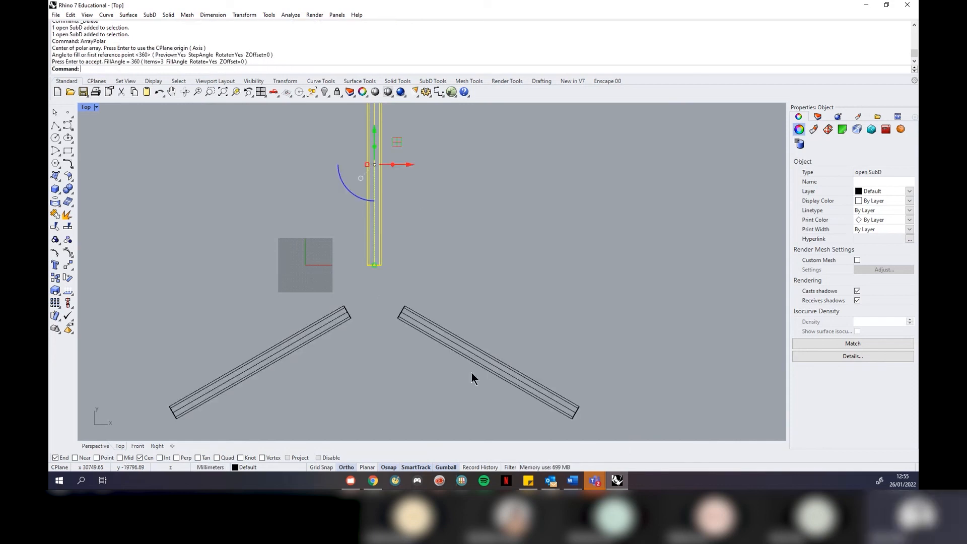
pyautogui.click(475, 393)
pyautogui.scroll(-5, 438, 323)
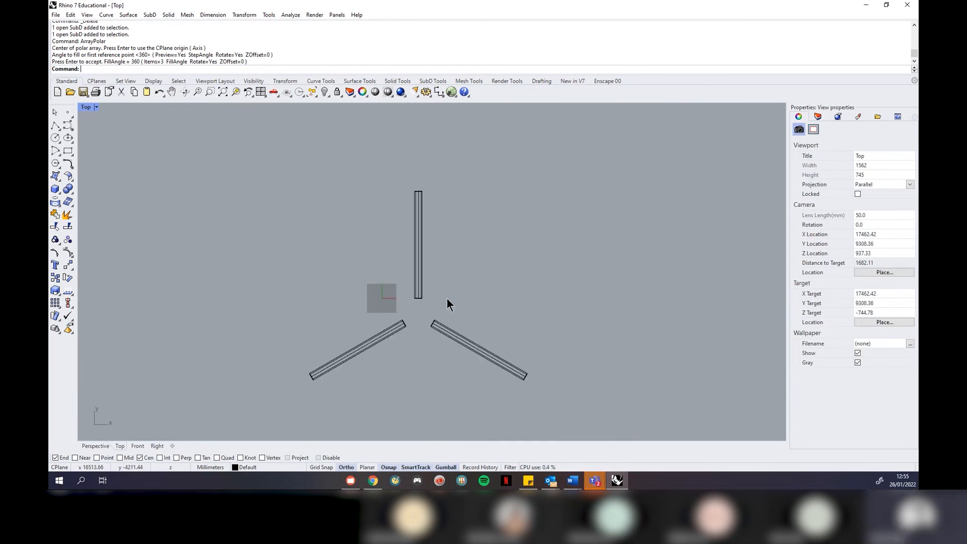
# Return to four views and maximize the Perspective viewport
pyautogui.click(96, 107)
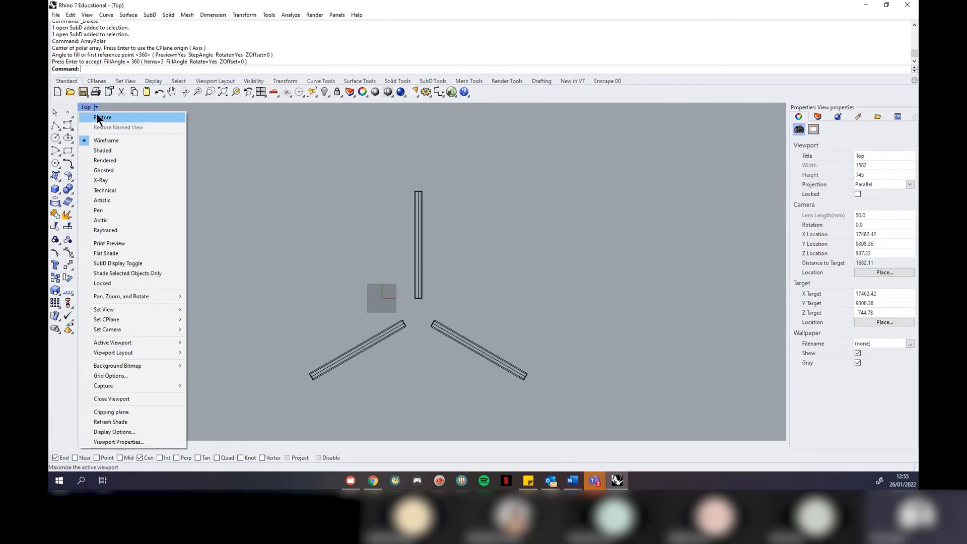
pyautogui.click(98, 116)
pyautogui.click(472, 106)
pyautogui.click(460, 117)
pyautogui.scroll(-2, 315, 294)
pyautogui.scroll(5, 451, 220)
pyautogui.moveTo(452, 220); pyautogui.dragTo(494, 237, button='right')
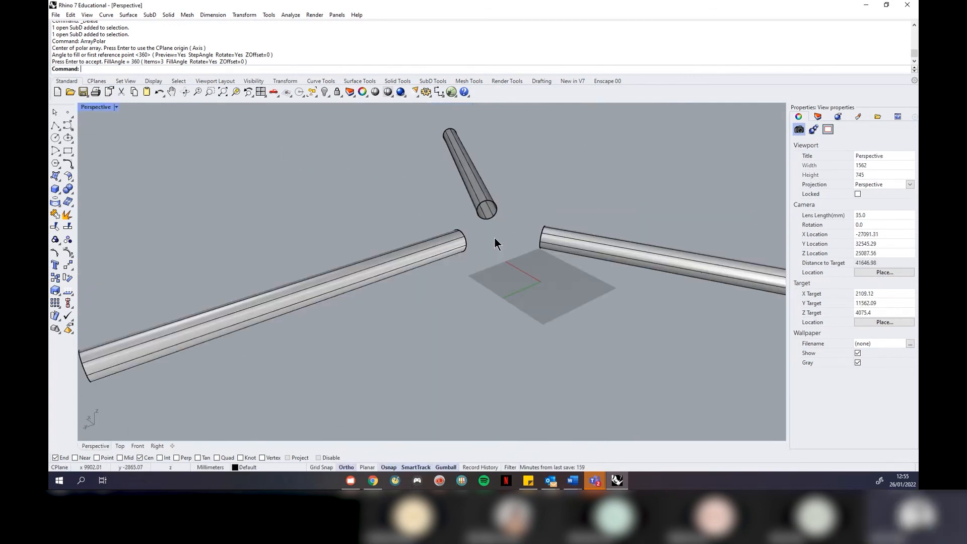
pyautogui.scroll(-7, 497, 220)
# Zoom to the three tubes with ZSA and orbit down to a lower viewing angle
pyautogui.moveTo(521, 154); pyautogui.dragTo(382, 252)
pyautogui.write('ZSA')
pyautogui.press('Return')
pyautogui.click(442, 364)
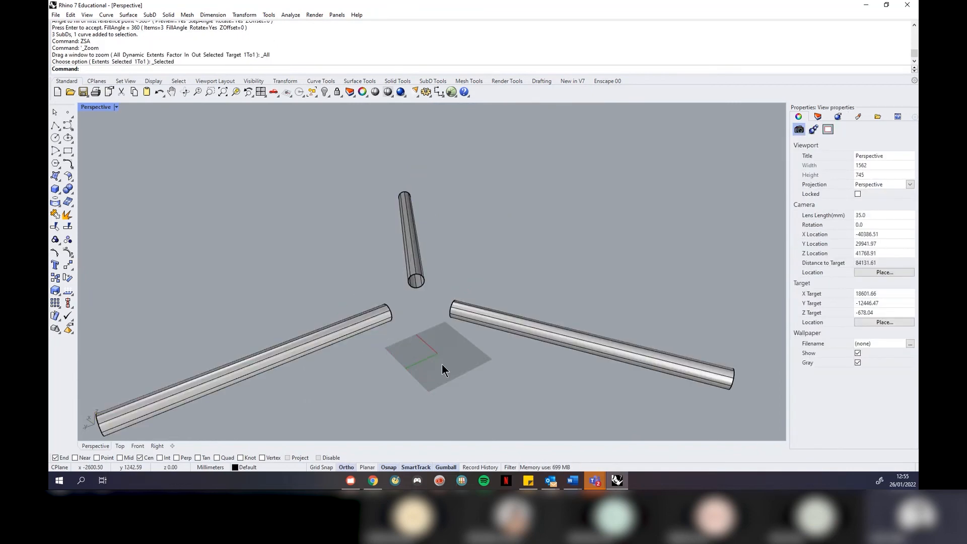
pyautogui.scroll(3, 425, 294)
pyautogui.scroll(-2, 425, 294)
pyautogui.moveTo(406, 287); pyautogui.dragTo(443, 199, button='right')
pyautogui.scroll(4, 404, 294)
pyautogui.scroll(2, 434, 324)
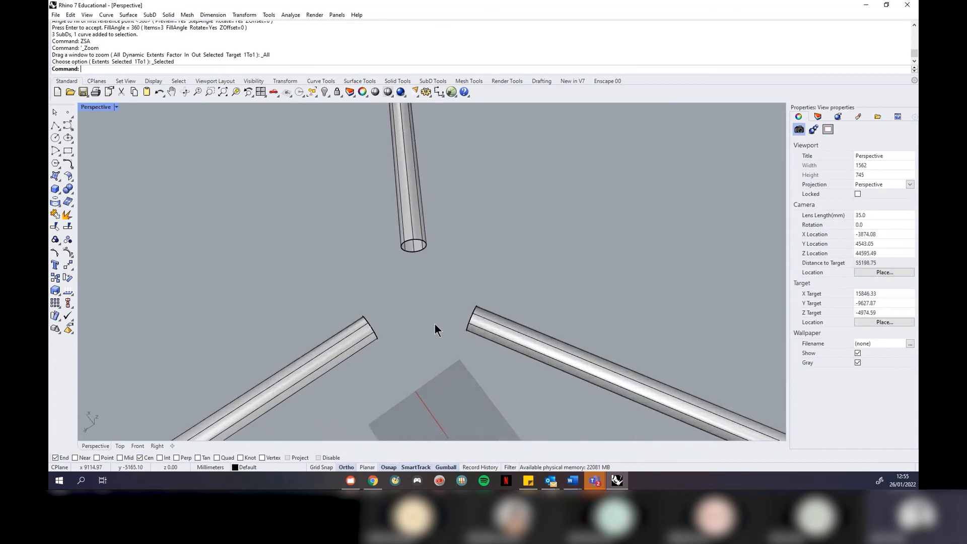
pyautogui.moveTo(434, 324); pyautogui.dragTo(419, 277, button='right')
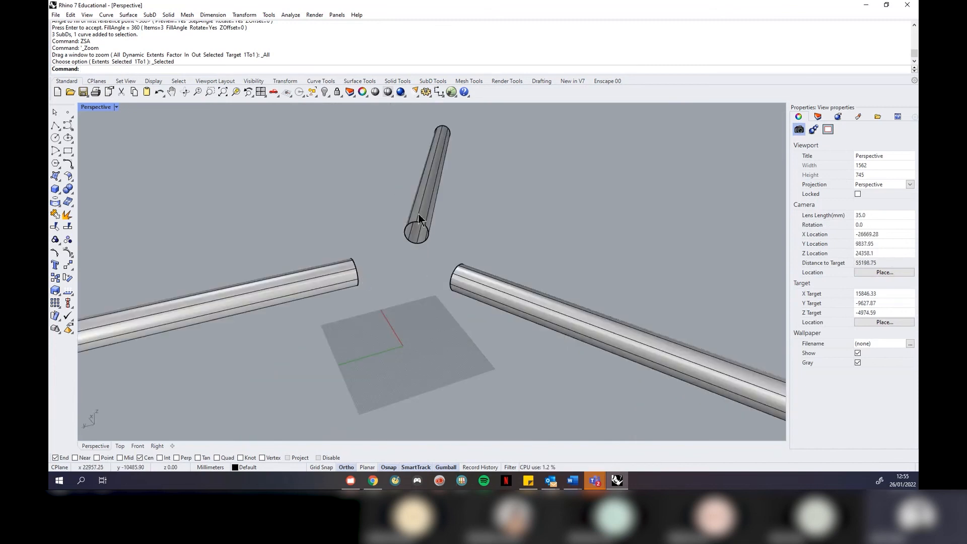
# Start a SubD Bridge and pick the first pipe's end edge loop
pyautogui.click(429, 79)
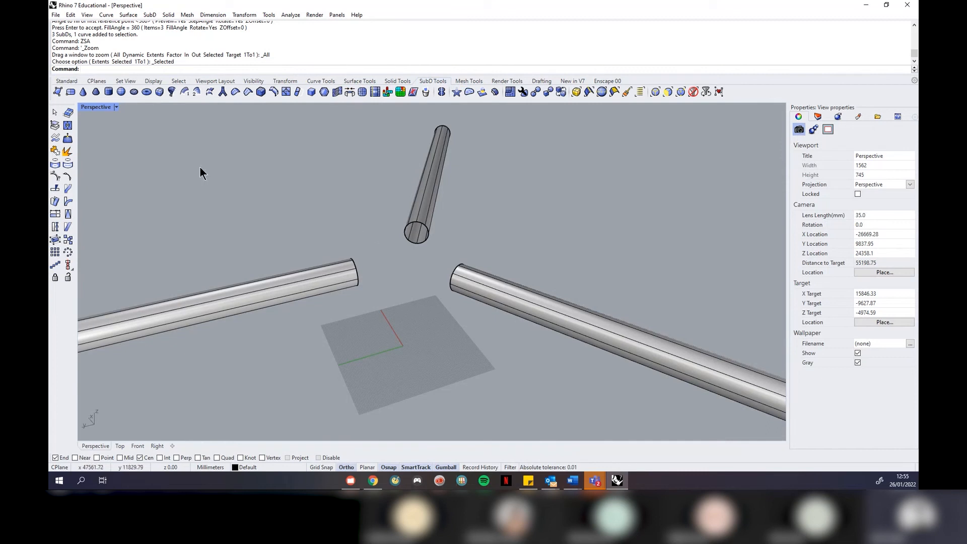
pyautogui.click(348, 92)
pyautogui.moveTo(385, 279); pyautogui.dragTo(309, 279, button='right')
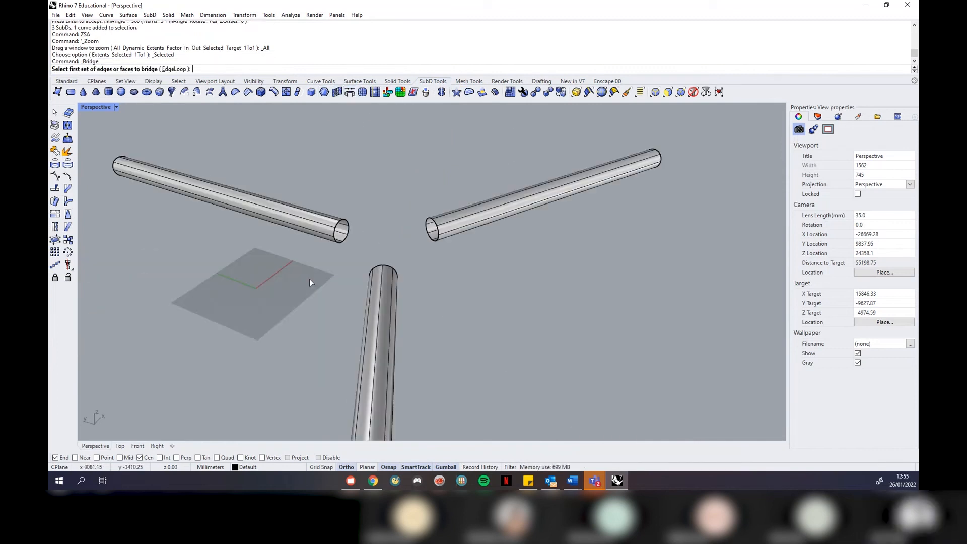
pyautogui.scroll(6, 342, 225)
pyautogui.click(333, 227)
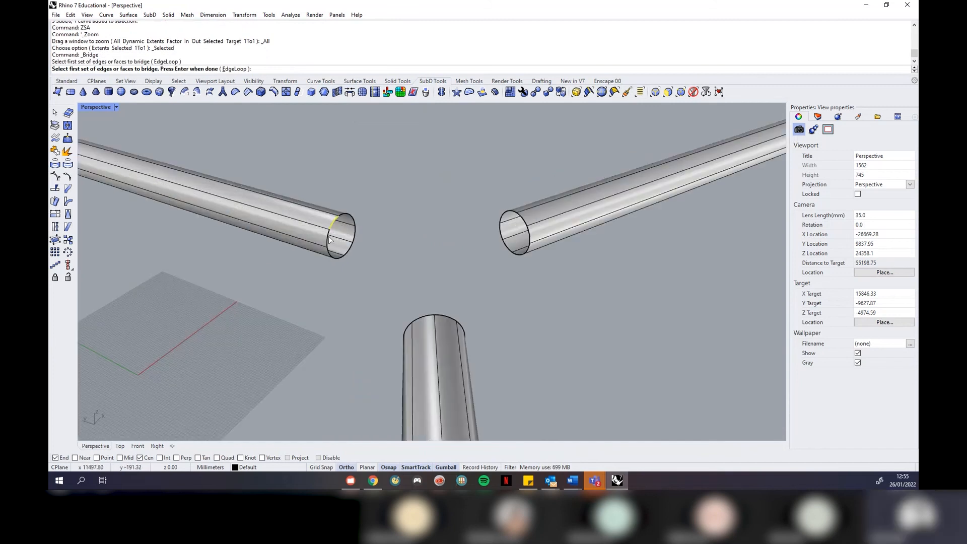
pyautogui.click(328, 242)
pyautogui.click(328, 256)
pyautogui.click(336, 258)
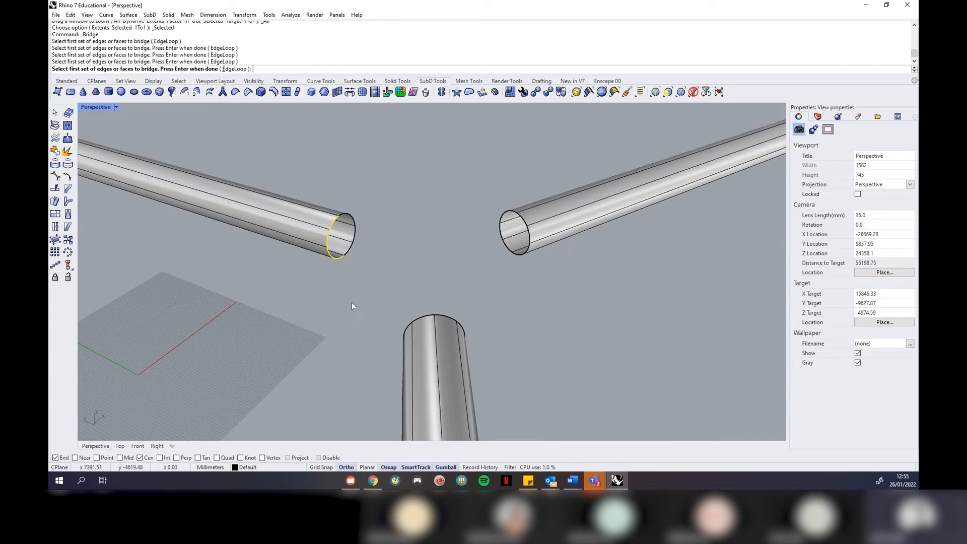
pyautogui.press('Return')
# Pick the second pipe's end edge loop to preview the bridge
pyautogui.moveTo(290, 292); pyautogui.dragTo(560, 204, button='right')
pyautogui.click(548, 182)
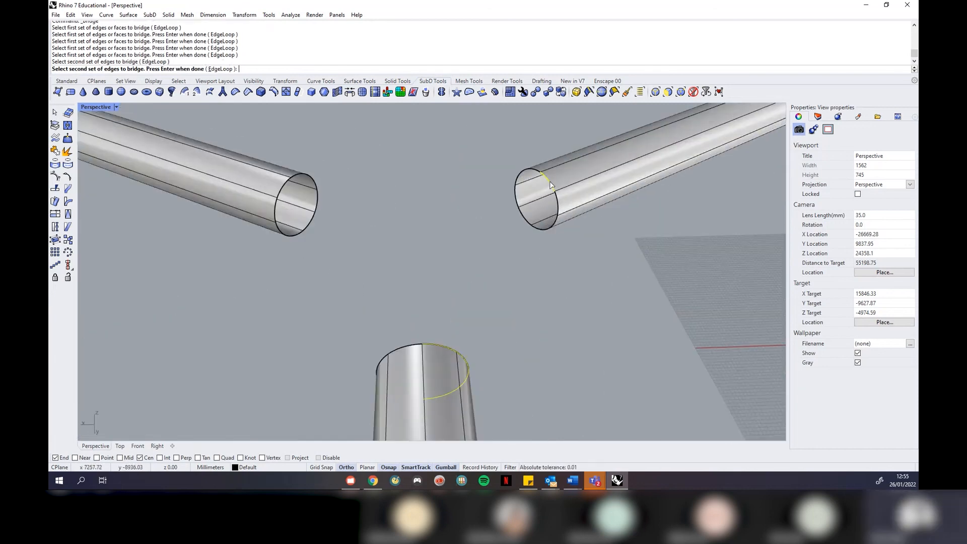
pyautogui.click(562, 207)
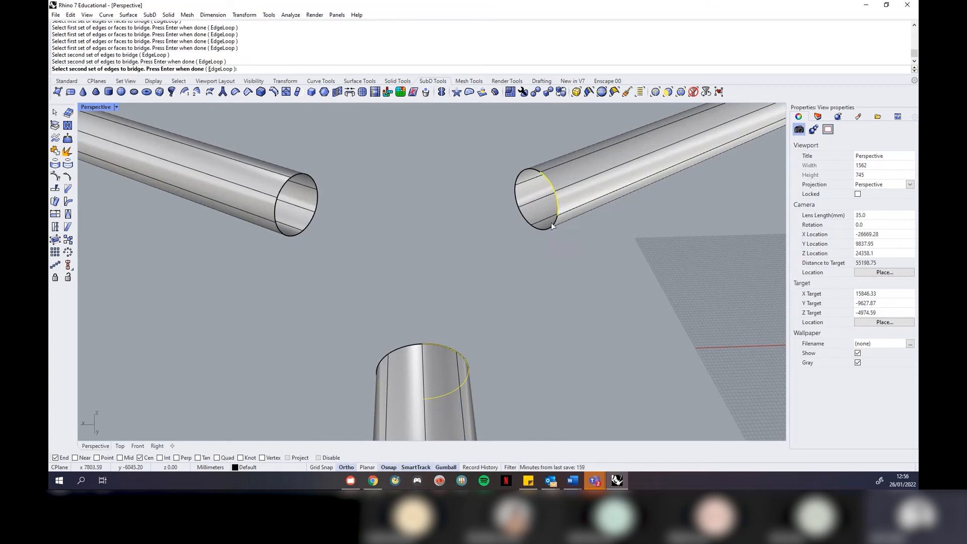
pyautogui.click(554, 224)
pyautogui.click(542, 231)
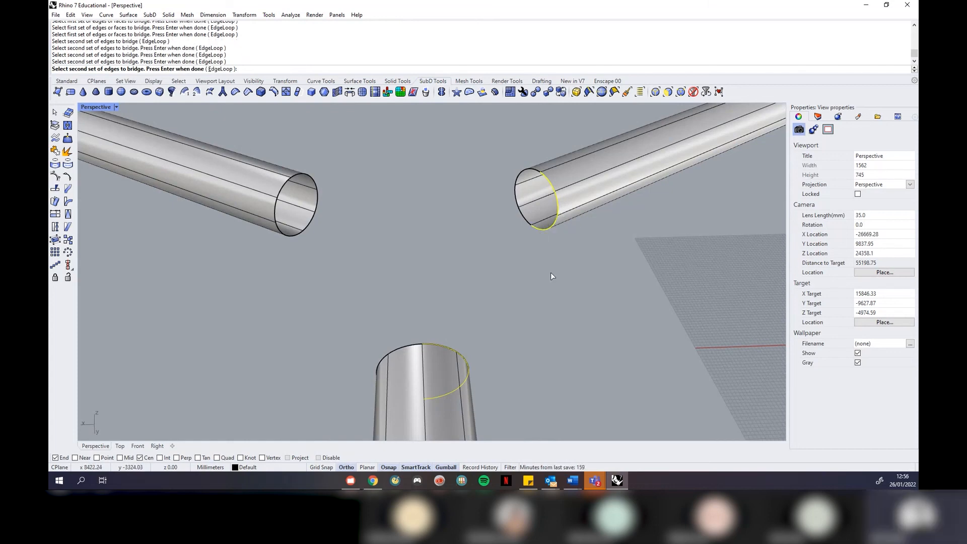
pyautogui.press('Return')
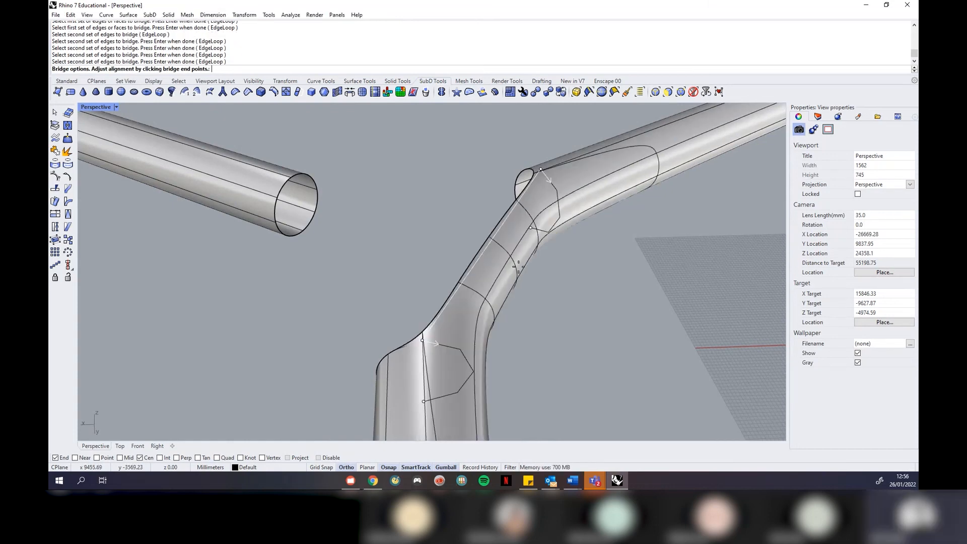
# Keep the bridge at 4 segments, drag Straightness to minimum, and accept the curved bridge
pyautogui.scroll(-4, 551, 276)
pyautogui.moveTo(421, 240); pyautogui.dragTo(412, 153, button='right')
pyautogui.moveTo(256, 54); pyautogui.dragTo(276, 207)
pyautogui.click(272, 234)
pyautogui.click(272, 234)
pyautogui.click(273, 231)
pyautogui.click(273, 230)
pyautogui.moveTo(319, 278); pyautogui.dragTo(233, 277)
pyautogui.click(242, 305)
pyautogui.moveTo(462, 331); pyautogui.dragTo(409, 258, button='right')
pyautogui.scroll(3, 363, 249)
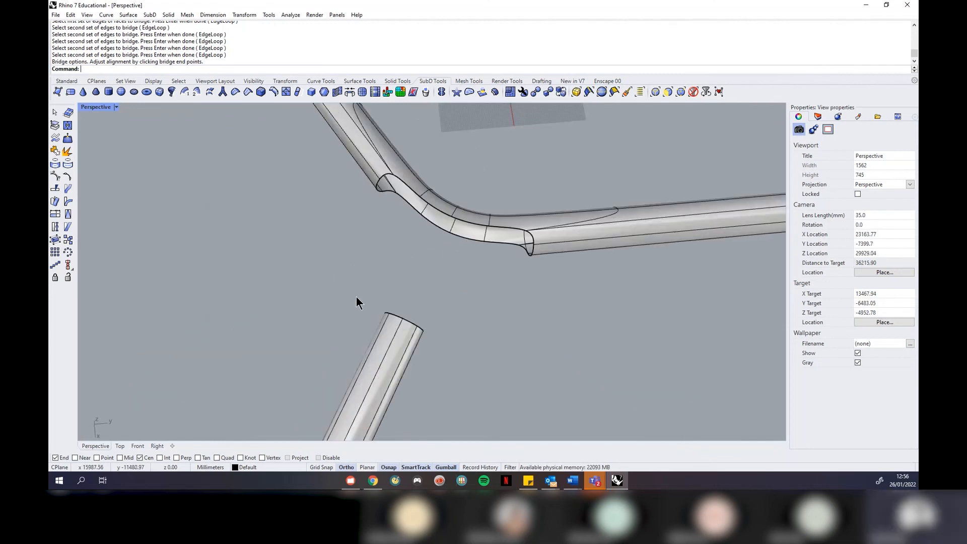
# Start another Bridge and select the bend's edge loop as the first edge set
pyautogui.moveTo(356, 296); pyautogui.dragTo(391, 218, button='right')
pyautogui.scroll(6, 373, 190)
pyautogui.rightClick(337, 193)
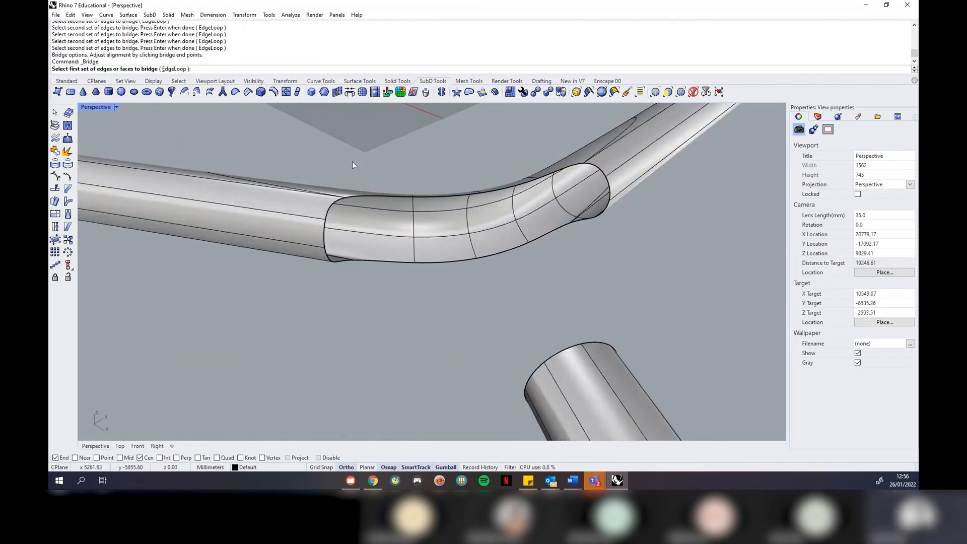
pyautogui.moveTo(352, 161); pyautogui.dragTo(325, 212, button='right')
pyautogui.click(328, 216)
pyautogui.click(324, 235)
pyautogui.click(327, 256)
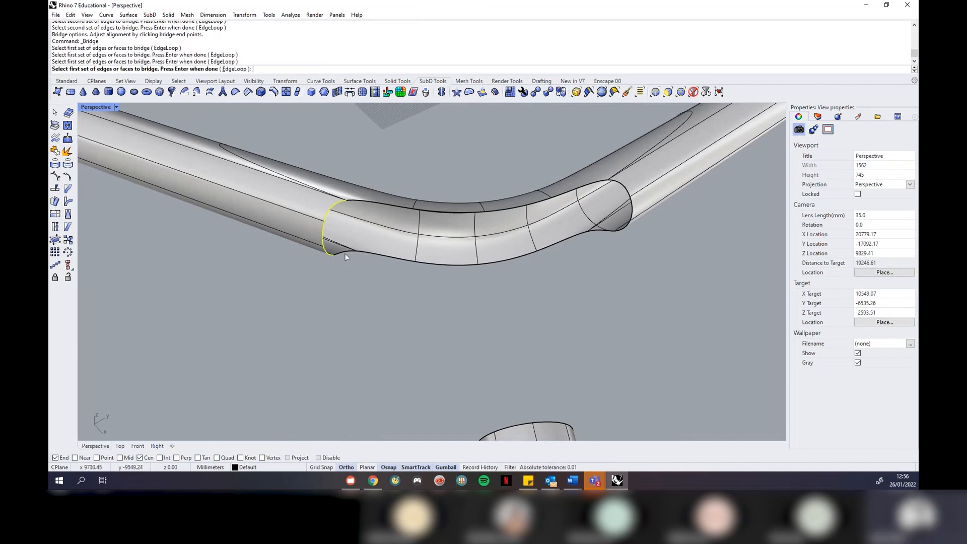
pyautogui.press('Return')
# Bridge that loop to the third tube's end rim and accept it
pyautogui.moveTo(279, 297); pyautogui.dragTo(565, 147, button='right')
pyautogui.click(564, 147)
pyautogui.click(570, 166)
pyautogui.click(567, 191)
pyautogui.click(551, 198)
pyautogui.press('Return')
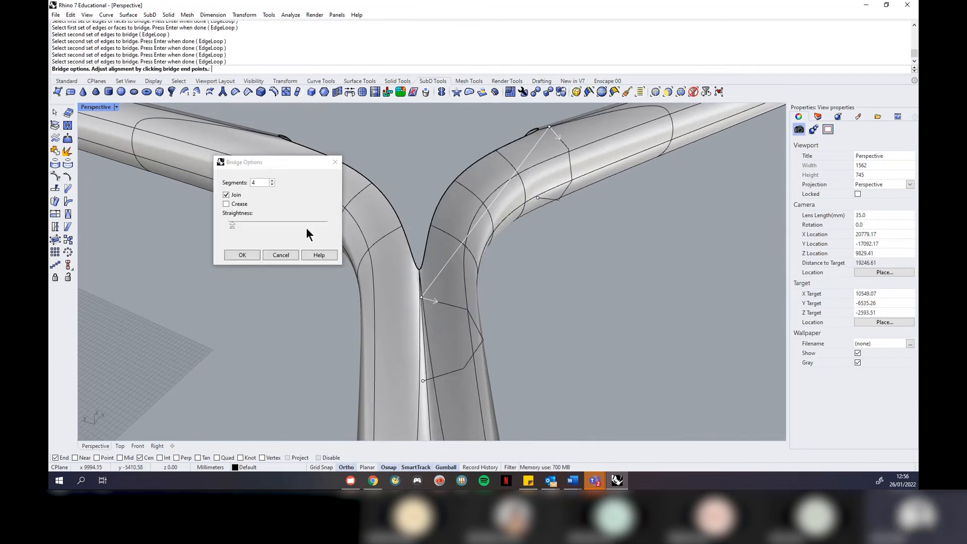
pyautogui.click(242, 256)
# Start a new bridge and select the left tube's edge loop as the first set
pyautogui.moveTo(623, 268); pyautogui.dragTo(313, 242, button='right')
pyautogui.scroll(2, 361, 379)
pyautogui.press('Return')
pyautogui.click(307, 299)
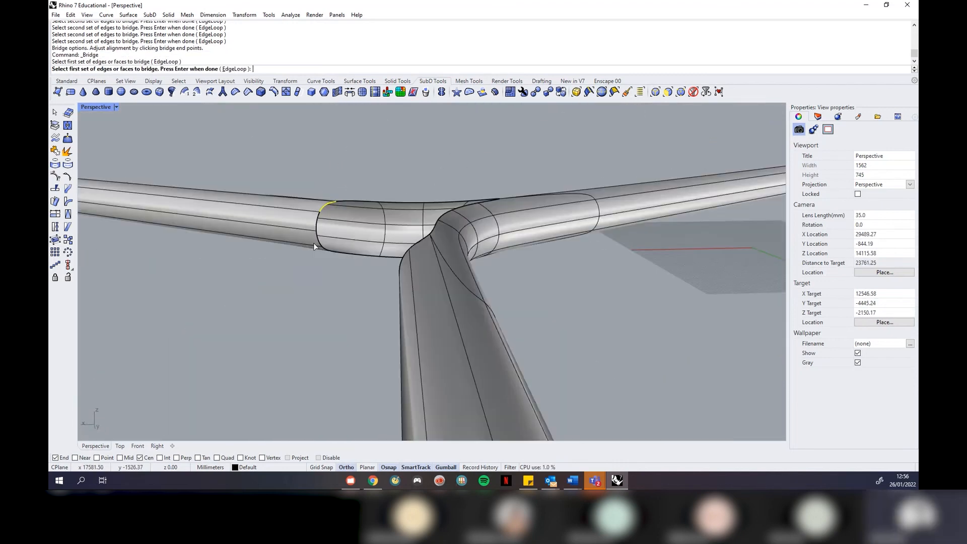
pyautogui.click(318, 226)
pyautogui.click(323, 242)
pyautogui.click(324, 249)
pyautogui.press('Return')
# Bridge the left tube loop to the right tube's end rim and accept it
pyautogui.moveTo(314, 304); pyautogui.dragTo(529, 254, button='right')
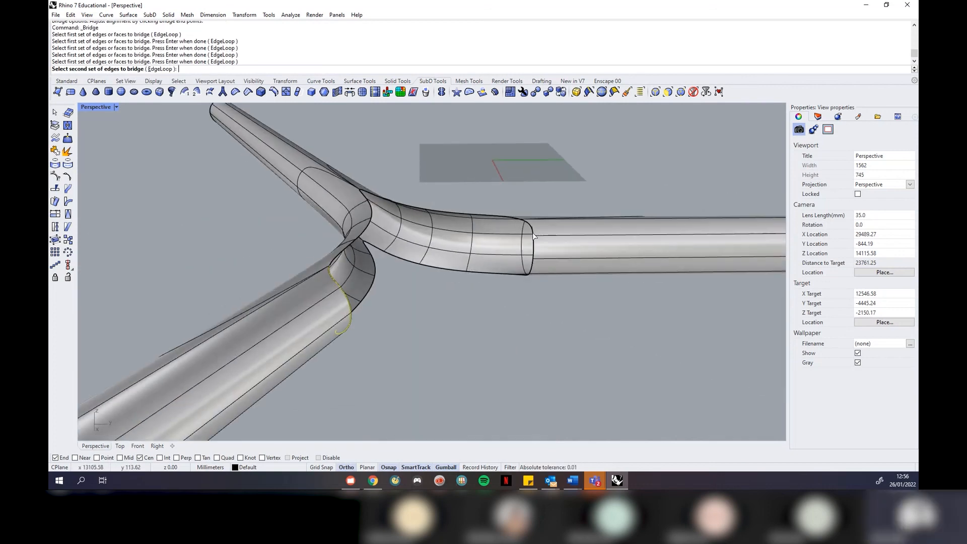
pyautogui.click(532, 230)
pyautogui.click(533, 250)
pyautogui.click(528, 277)
pyautogui.moveTo(543, 322); pyautogui.dragTo(510, 258, button='right')
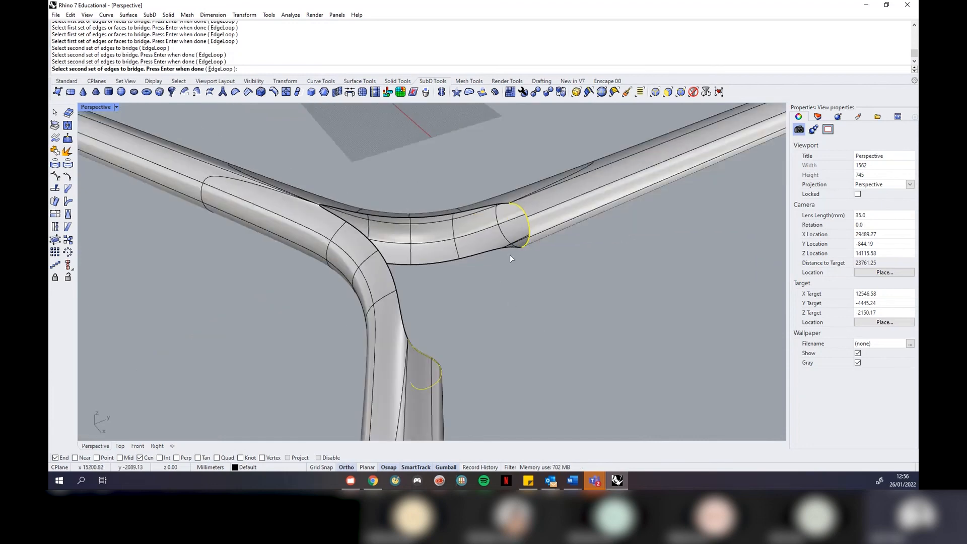
pyautogui.click(513, 249)
pyautogui.rightClick(521, 273)
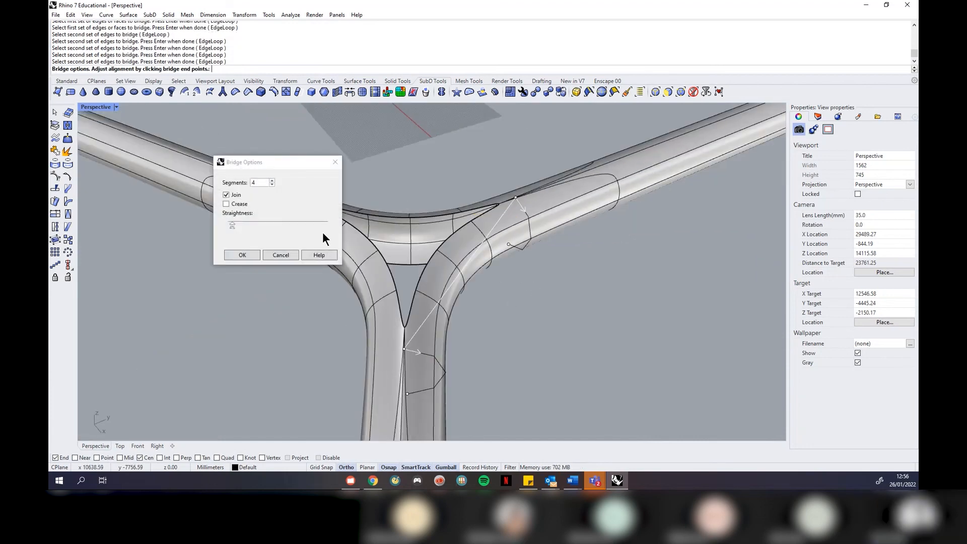
pyautogui.click(249, 254)
# View the junction from above and try bridging a central gap, then cancel the attempt
pyautogui.scroll(-6, 359, 243)
pyautogui.moveTo(462, 168); pyautogui.dragTo(370, 283, button='right')
pyautogui.moveTo(427, 297); pyautogui.dragTo(464, 245, button='right')
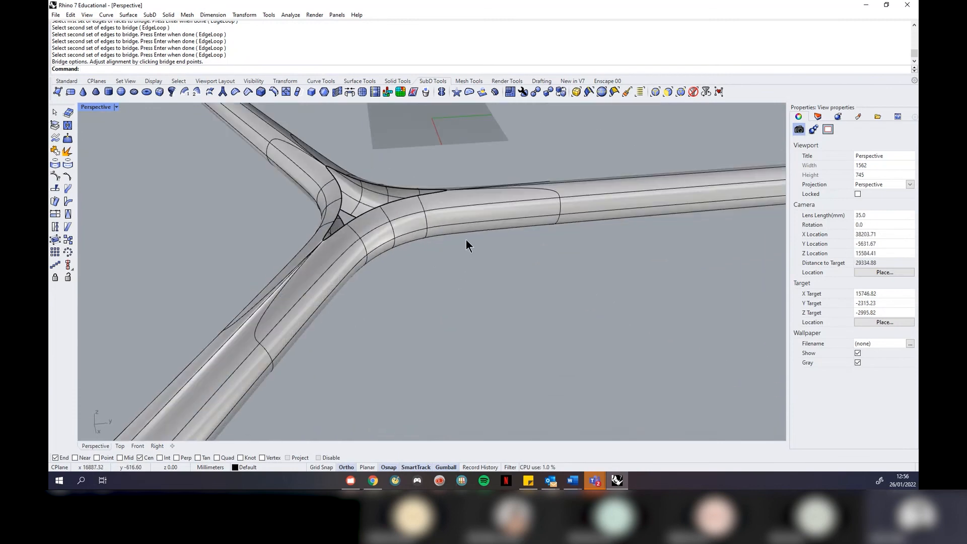
pyautogui.moveTo(373, 247); pyautogui.dragTo(423, 287, button='right')
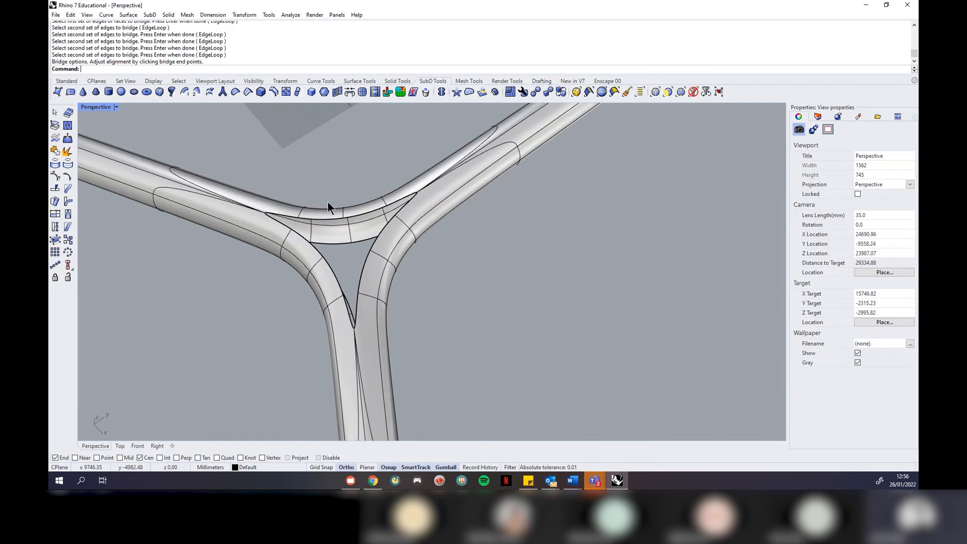
pyautogui.scroll(4, 313, 225)
pyautogui.moveTo(313, 224); pyautogui.dragTo(355, 220, button='right')
pyautogui.rightClick(340, 276)
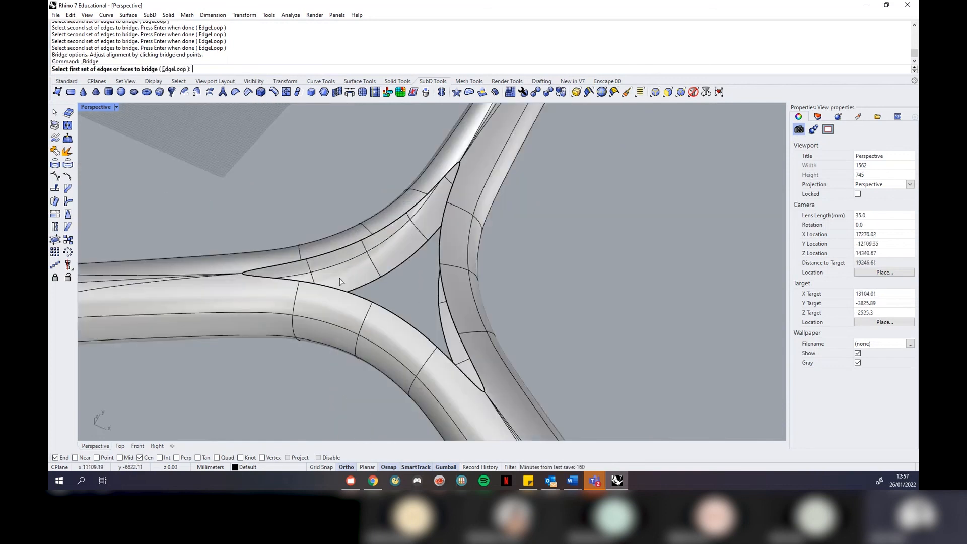
pyautogui.click(333, 290)
pyautogui.click(338, 249)
pyautogui.rightClick(338, 249)
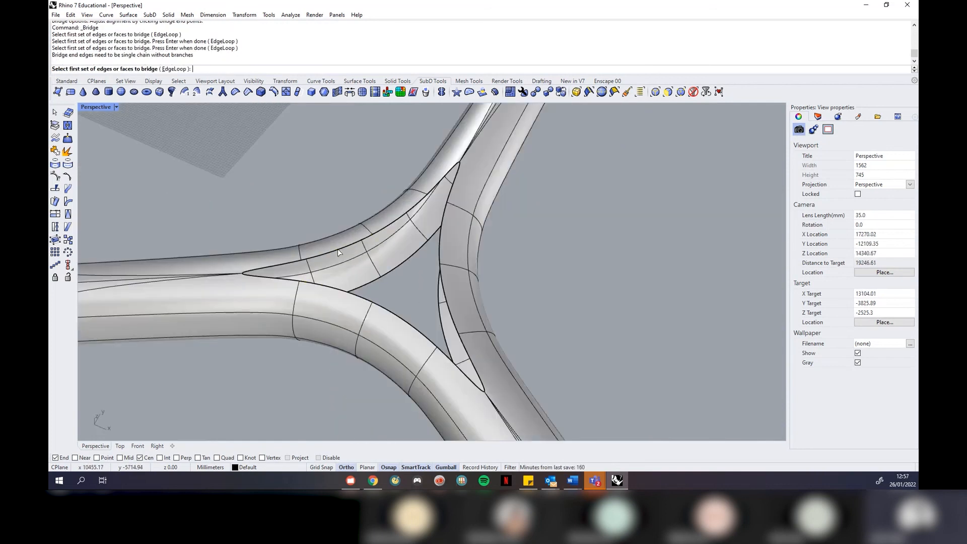
pyautogui.rightClick(339, 251)
# Bridge the lower central gap edges with Segments set to 1
pyautogui.rightClick(340, 251)
pyautogui.click(334, 288)
pyautogui.rightClick(334, 287)
pyautogui.click(329, 252)
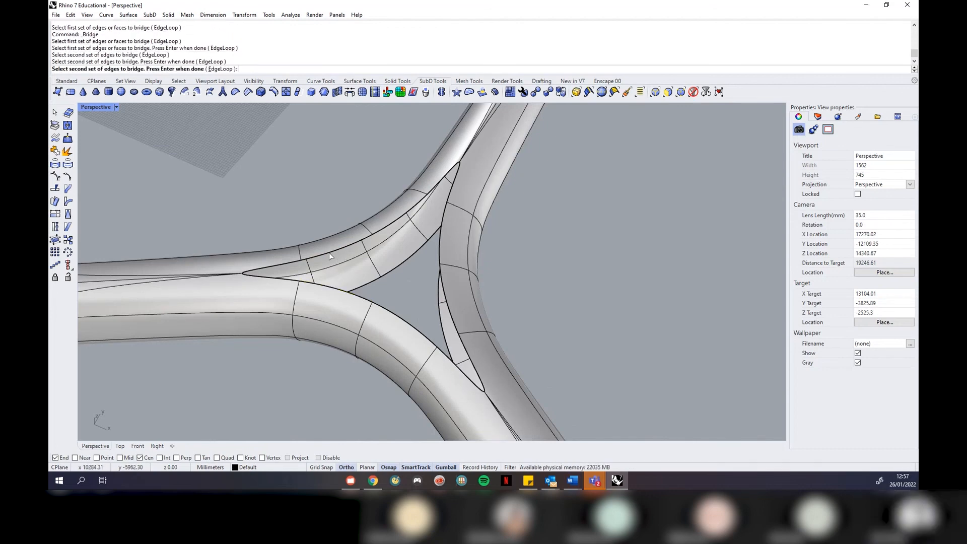
pyautogui.rightClick(328, 253)
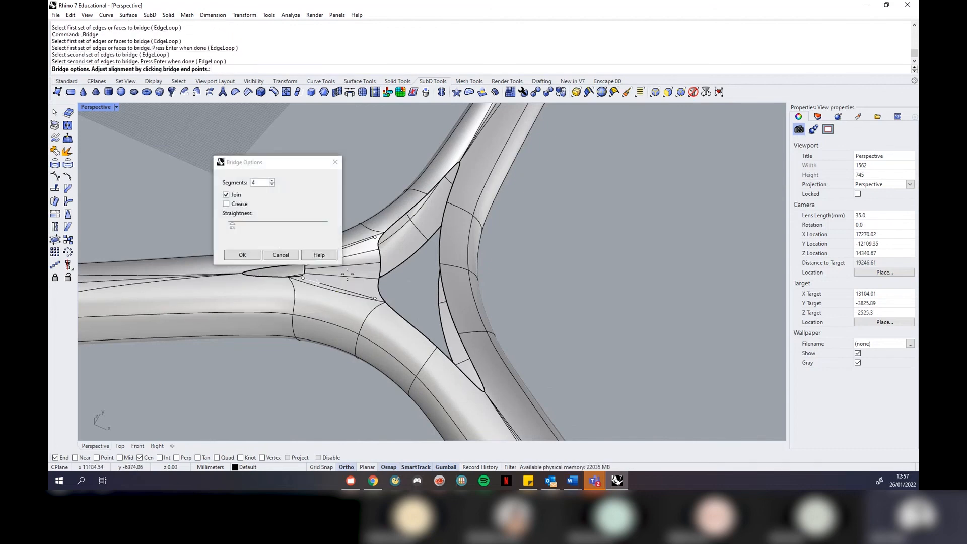
pyautogui.click(272, 185)
pyautogui.click(272, 184)
pyautogui.click(272, 184)
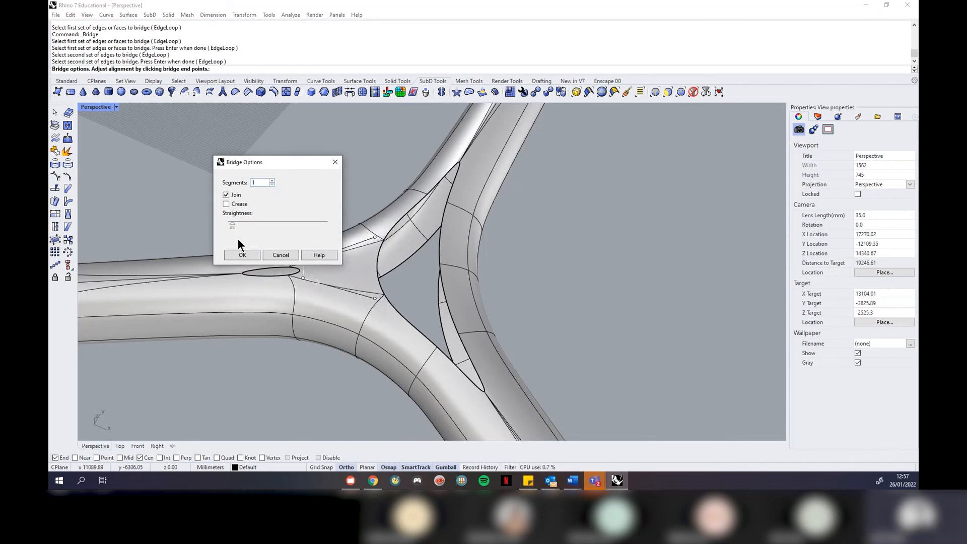
pyautogui.click(241, 253)
# Bridge the two remaining central gaps with single-segment bridges, leaving a small centre hole
pyautogui.rightClick(400, 227)
pyautogui.click(397, 224)
pyautogui.rightClick(398, 224)
pyautogui.click(440, 236)
pyautogui.rightClick(441, 236)
pyautogui.press('Return')
pyautogui.rightClick(440, 291)
pyautogui.click(446, 301)
pyautogui.rightClick(434, 308)
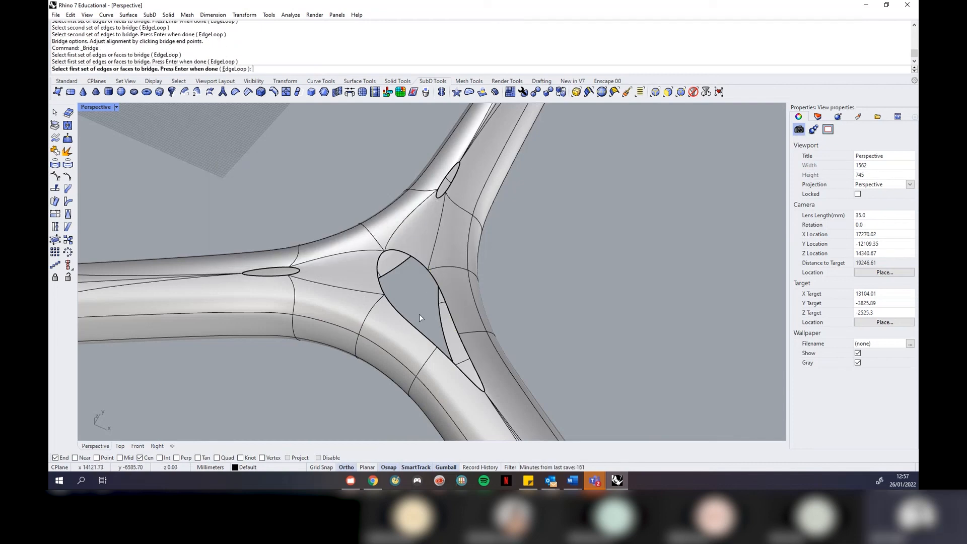
pyautogui.click(412, 321)
pyautogui.rightClick(412, 321)
pyautogui.press('Return')
pyautogui.moveTo(379, 356); pyautogui.dragTo(433, 320, button='right')
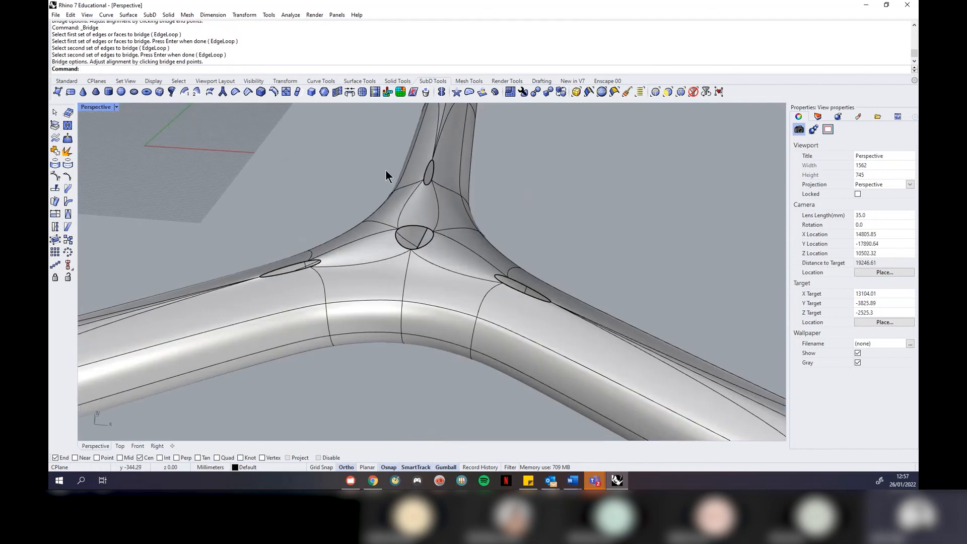
pyautogui.moveTo(414, 256); pyautogui.dragTo(409, 280, button='right')
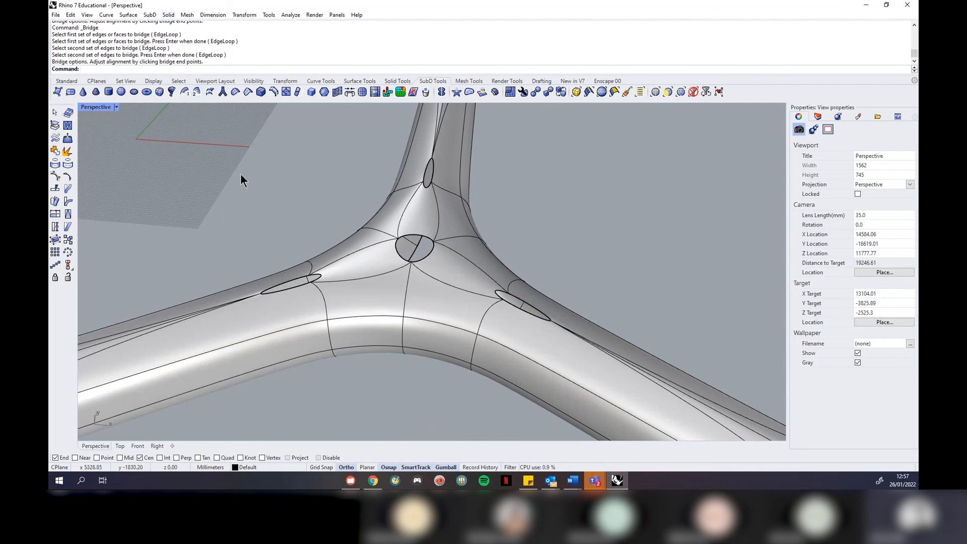
pyautogui.click(151, 15)
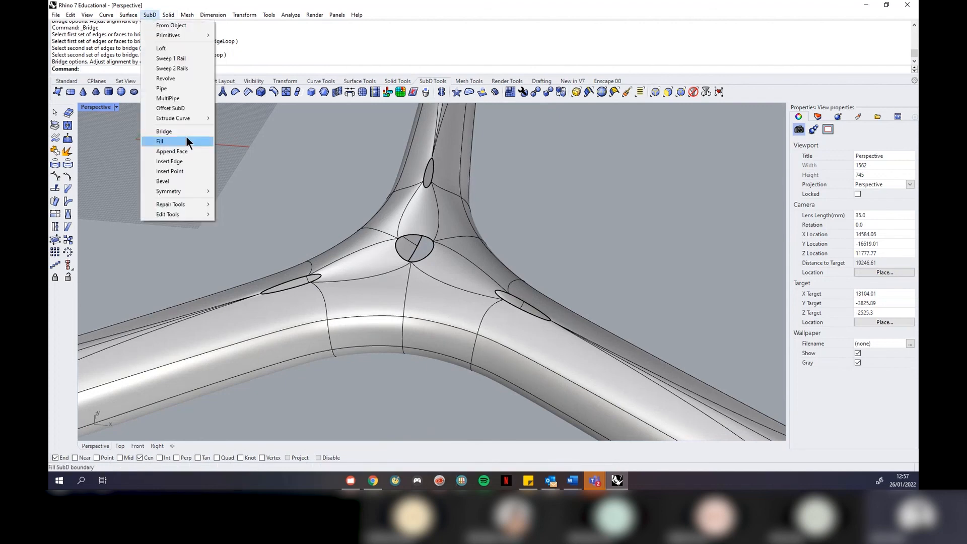
pyautogui.moveTo(194, 201)
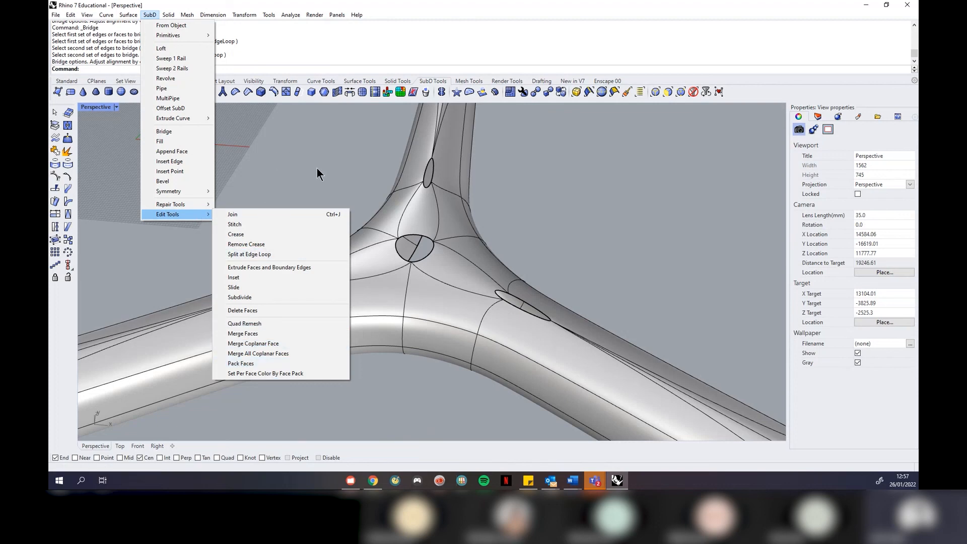
pyautogui.press('Escape')
pyautogui.press('Escape')
pyautogui.write('Clo')
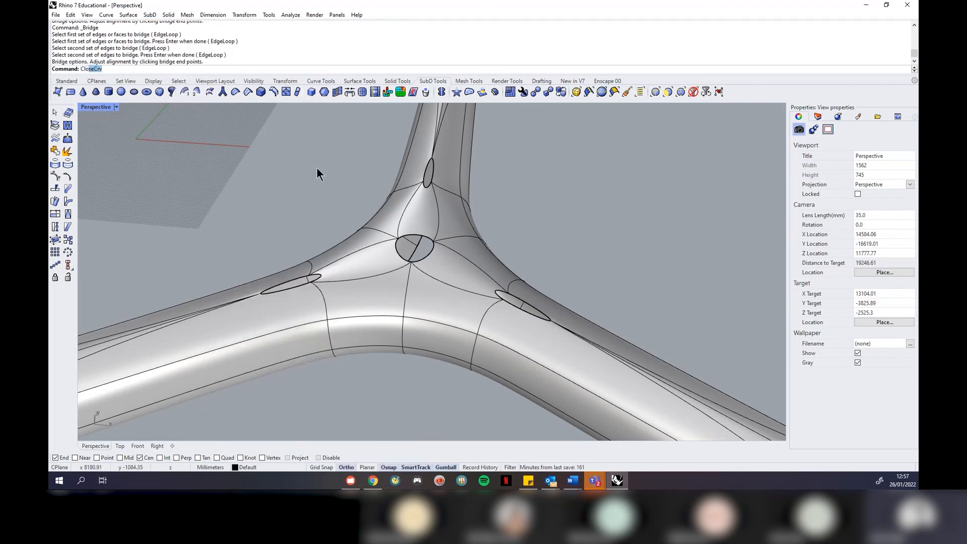
pyautogui.write('s')
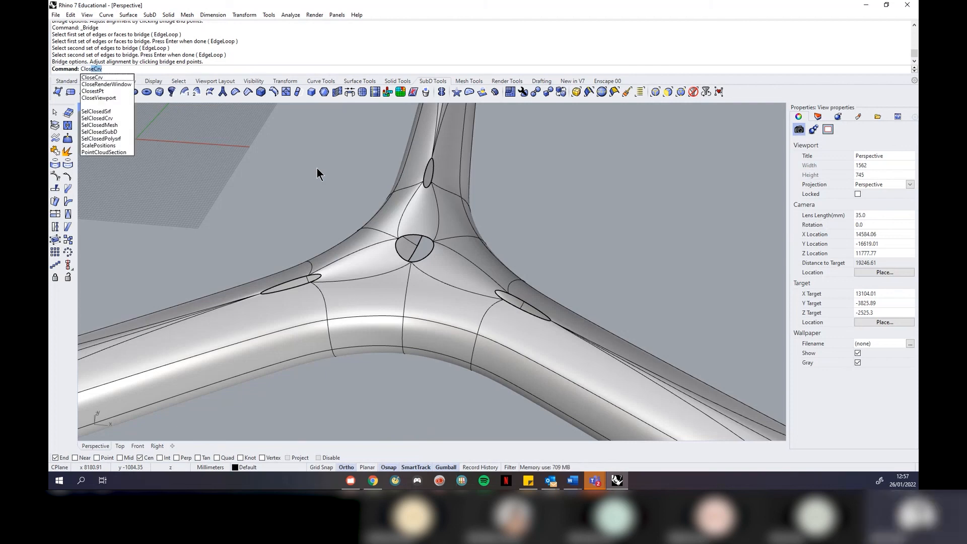
pyautogui.press('BackSpace')
pyautogui.press('BackSpace')
pyautogui.press('BackSpace')
pyautogui.press('BackSpace')
pyautogui.write('Sub')
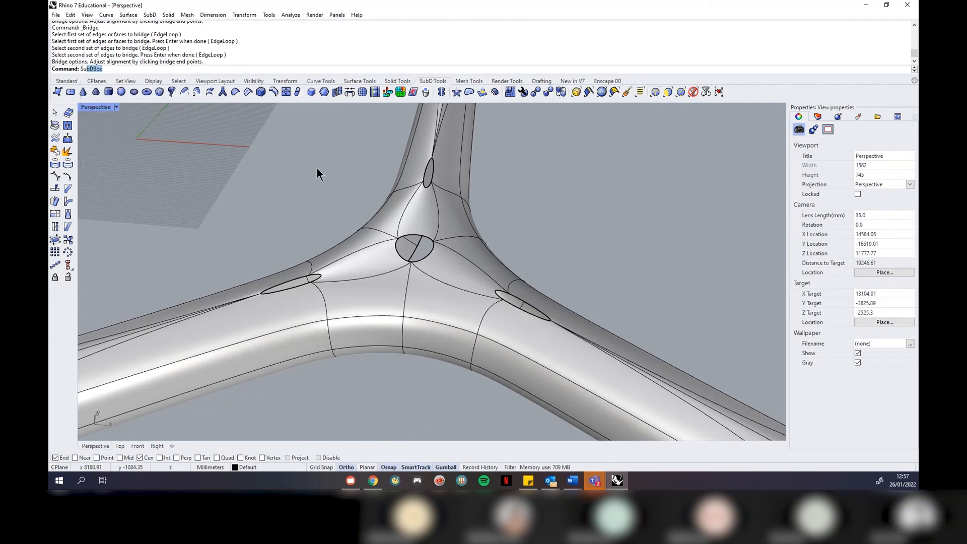
pyautogui.write('D')
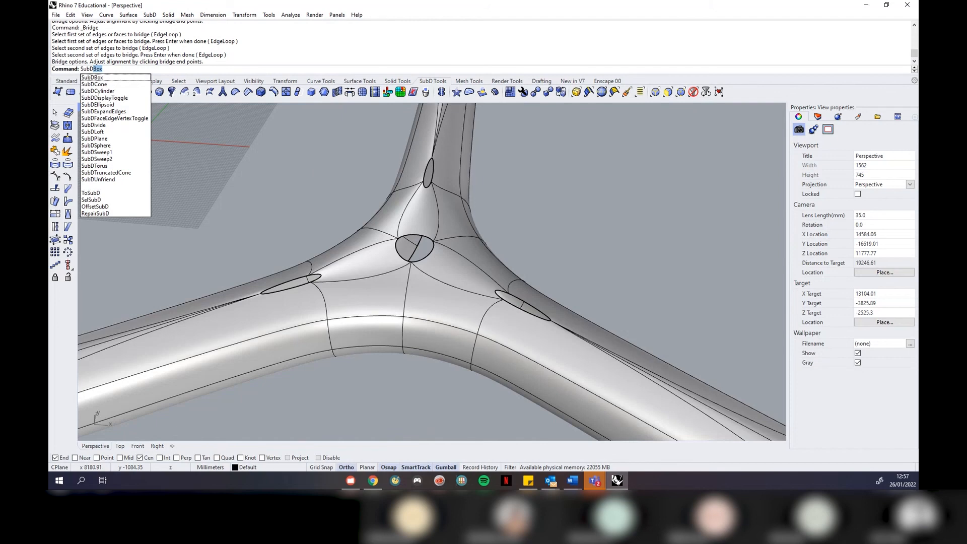
pyautogui.press('BackSpace')
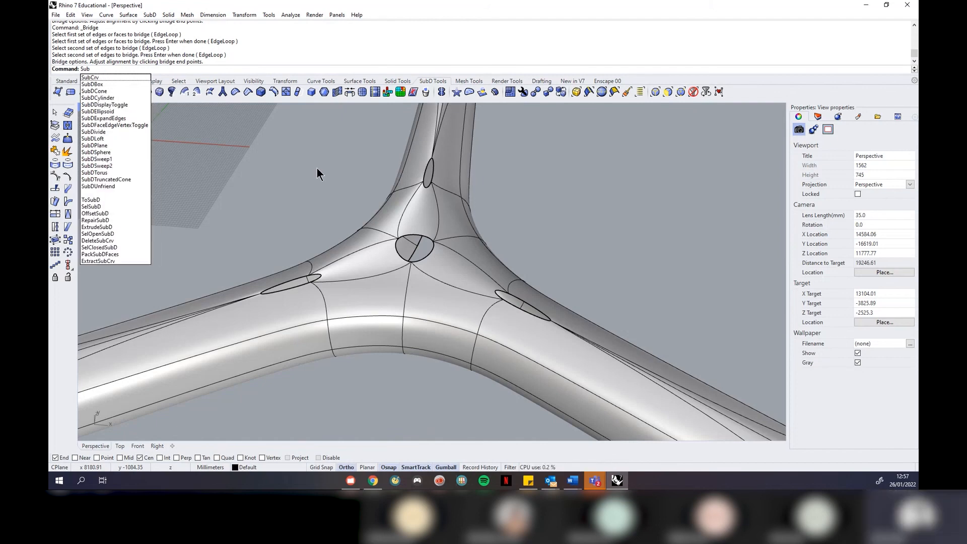
pyautogui.write('fi')
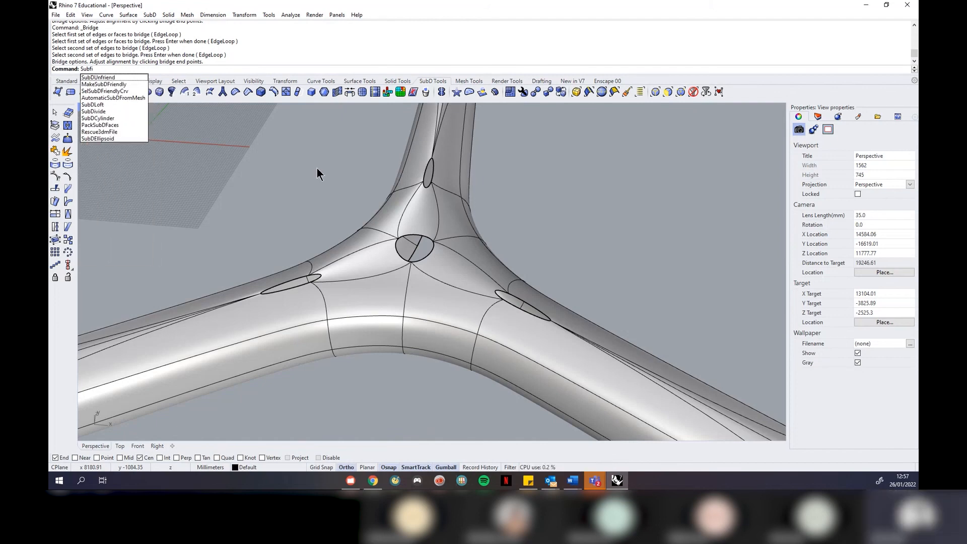
pyautogui.press('Escape')
pyautogui.write('Fil')
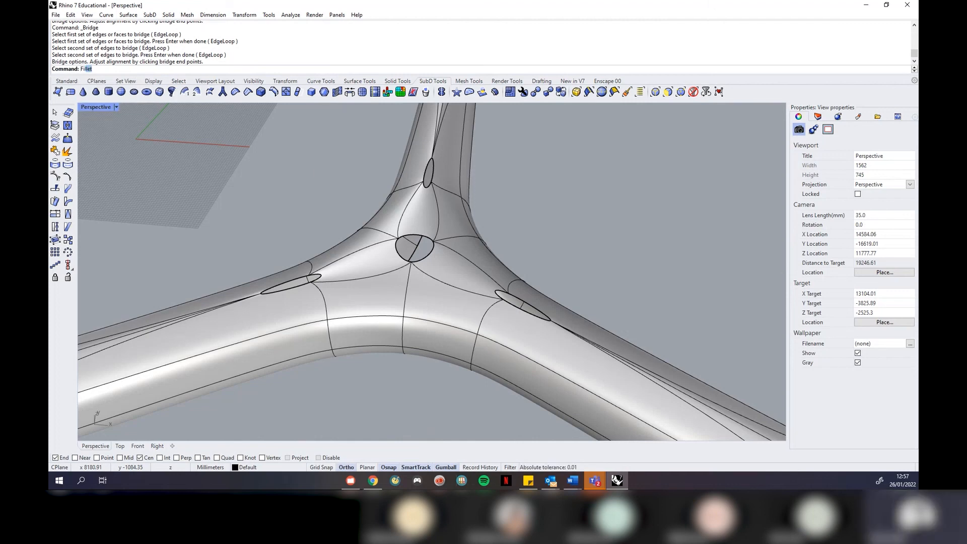
pyautogui.write('l')
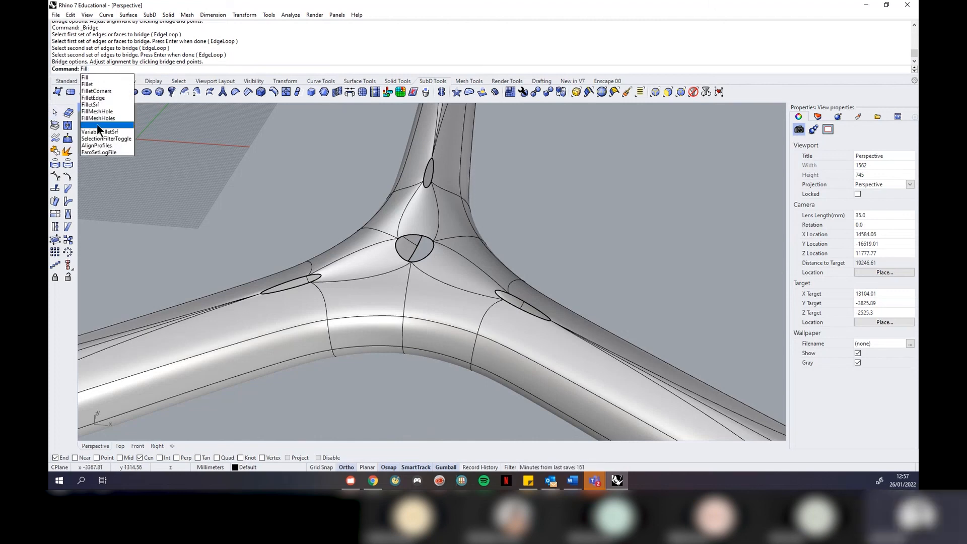
pyautogui.press('Escape')
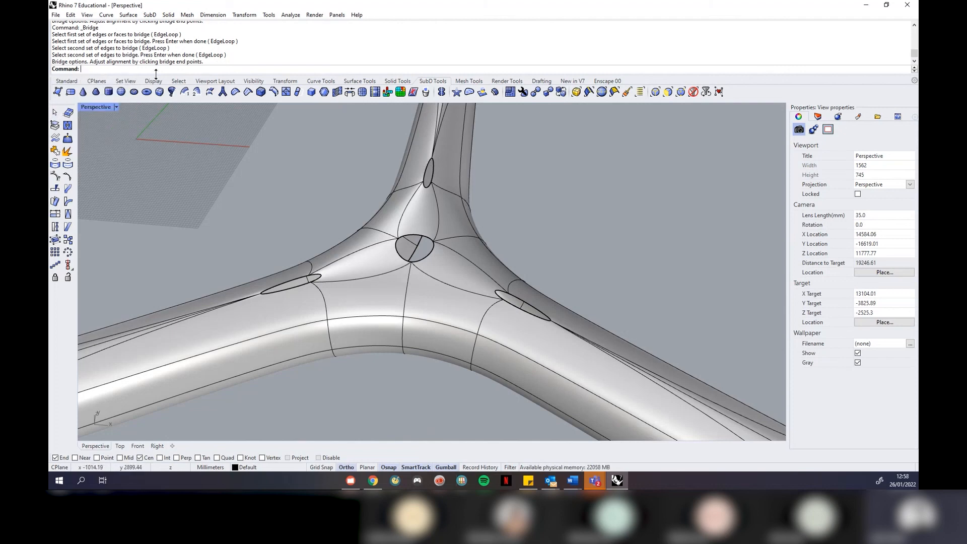
pyautogui.click(150, 15)
# Close the SubD commands list and switch to the Standard toolbar tab
pyautogui.click(309, 212)
pyautogui.moveTo(420, 276); pyautogui.dragTo(408, 233, button='right')
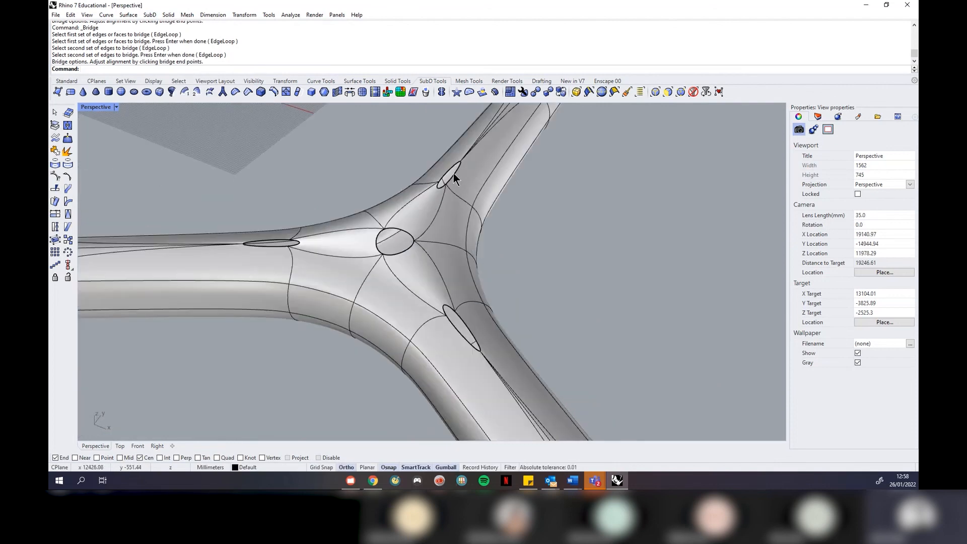
pyautogui.scroll(-10, 485, 361)
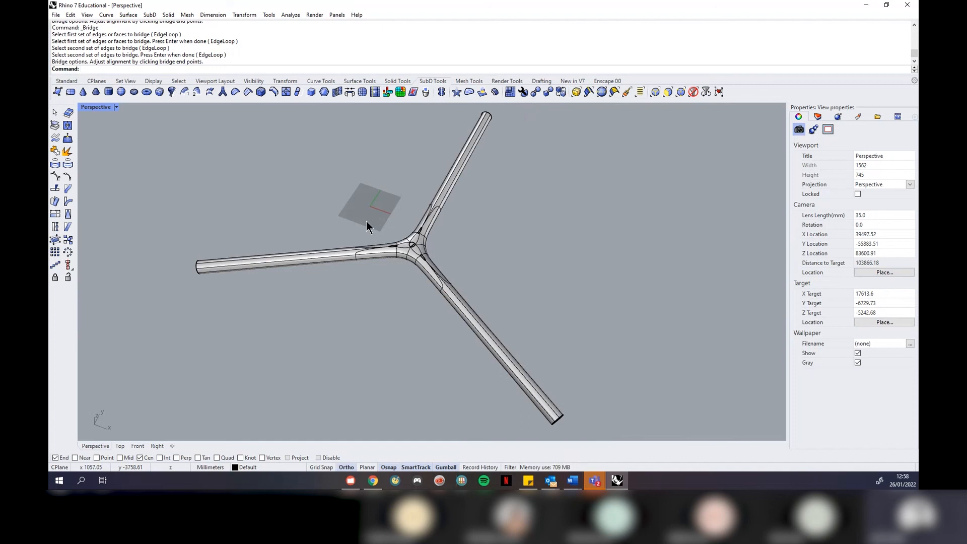
pyautogui.click(66, 81)
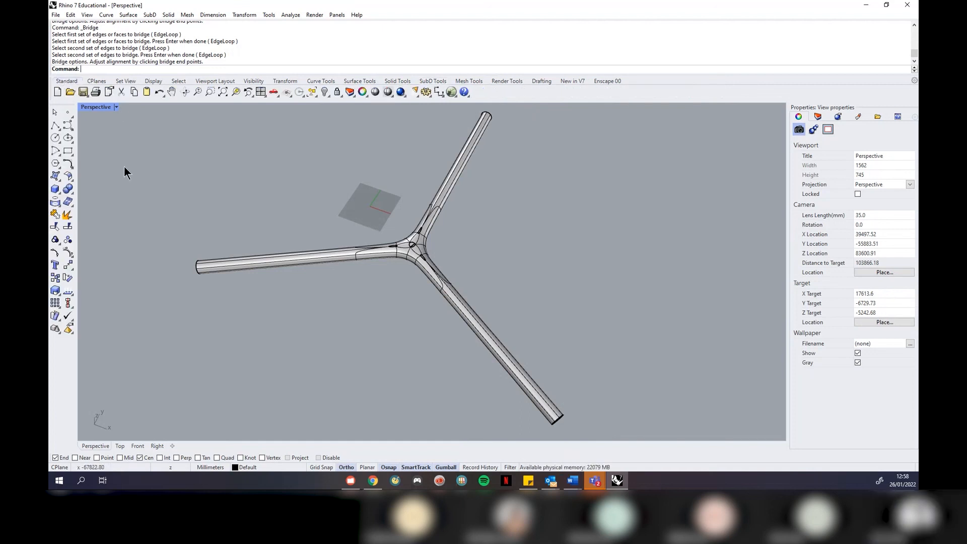
pyautogui.scroll(-3, 113, 154)
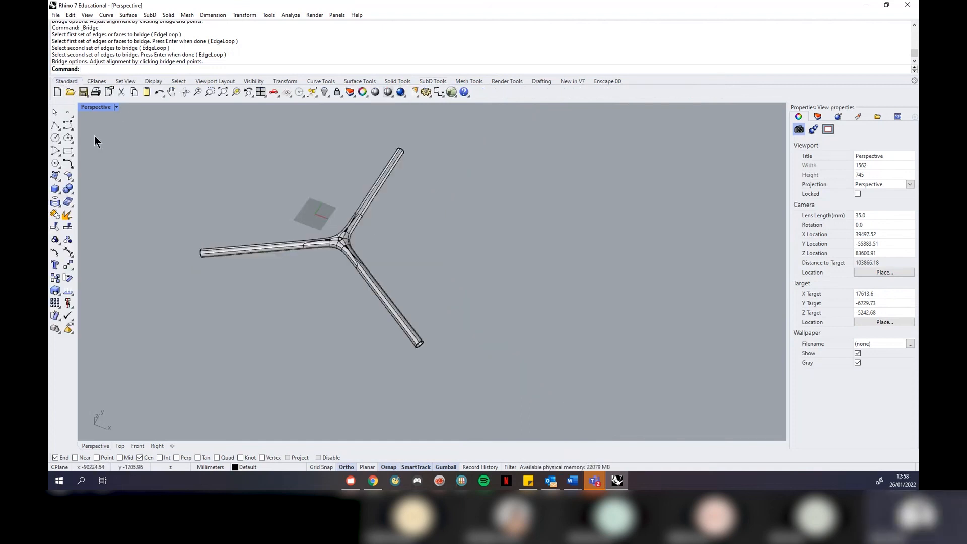
# With Ortho off, draw polylines from a lower-right point to a junction, branching upward and left
pyautogui.click(56, 123)
pyautogui.click(627, 301)
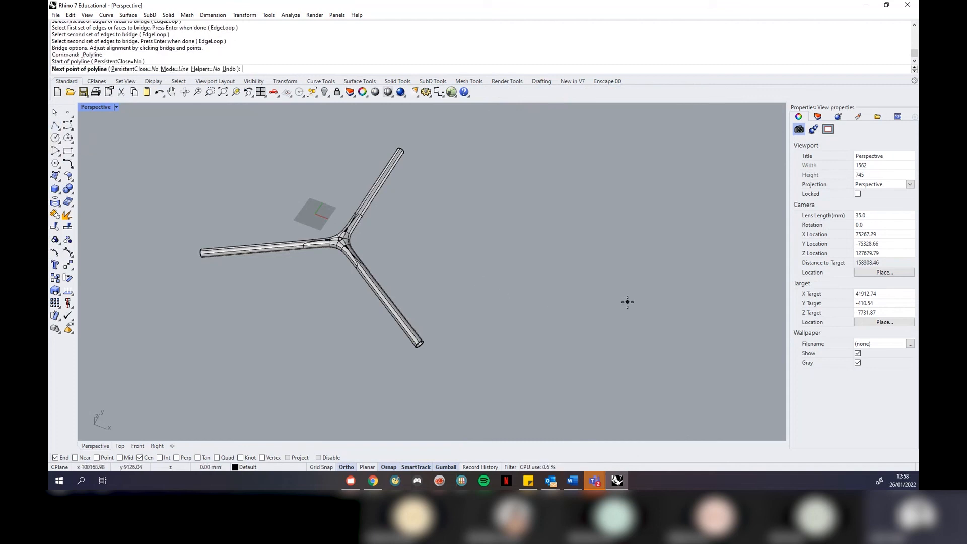
pyautogui.click(500, 256)
pyautogui.press('Return')
pyautogui.press('Return')
pyautogui.click(501, 256)
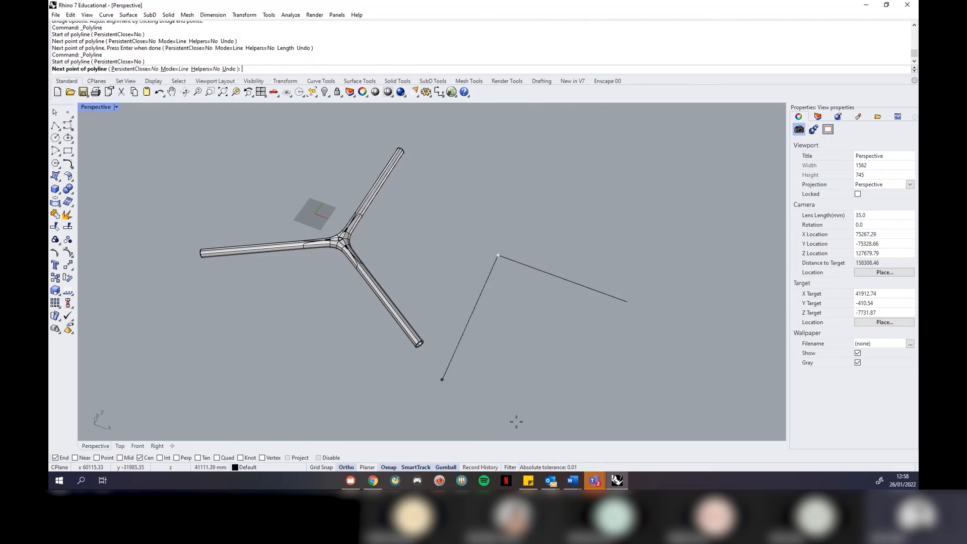
pyautogui.click(347, 467)
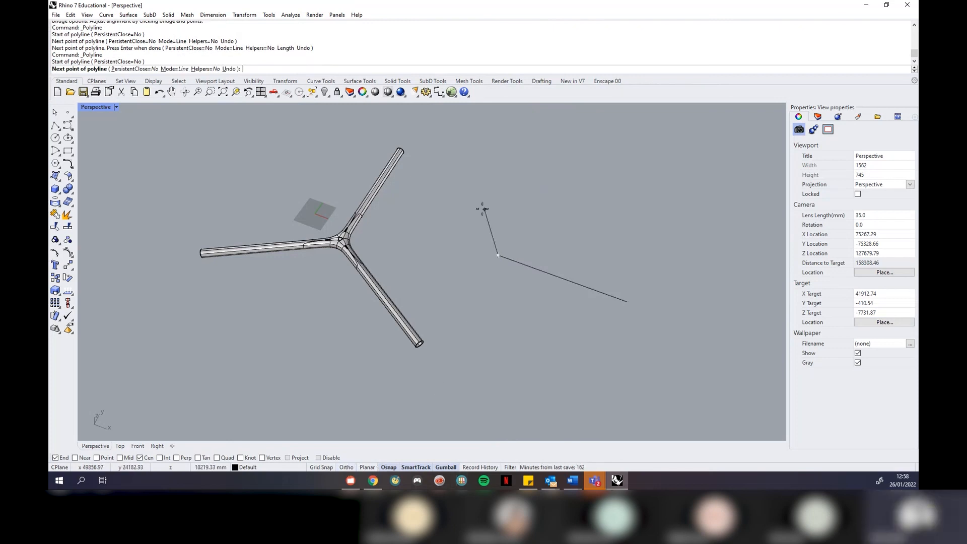
pyautogui.click(482, 171)
pyautogui.press('Return')
pyautogui.press('Return')
pyautogui.click(498, 256)
pyautogui.click(398, 263)
pyautogui.press('Return')
# Add branches from the lower-right end going right and down, plus two from another line end
pyautogui.press('Return')
pyautogui.click(627, 301)
pyautogui.click(729, 287)
pyautogui.press('Return')
pyautogui.press('Return')
pyautogui.click(627, 302)
pyautogui.click(649, 392)
pyautogui.press('Return')
pyautogui.press('Return')
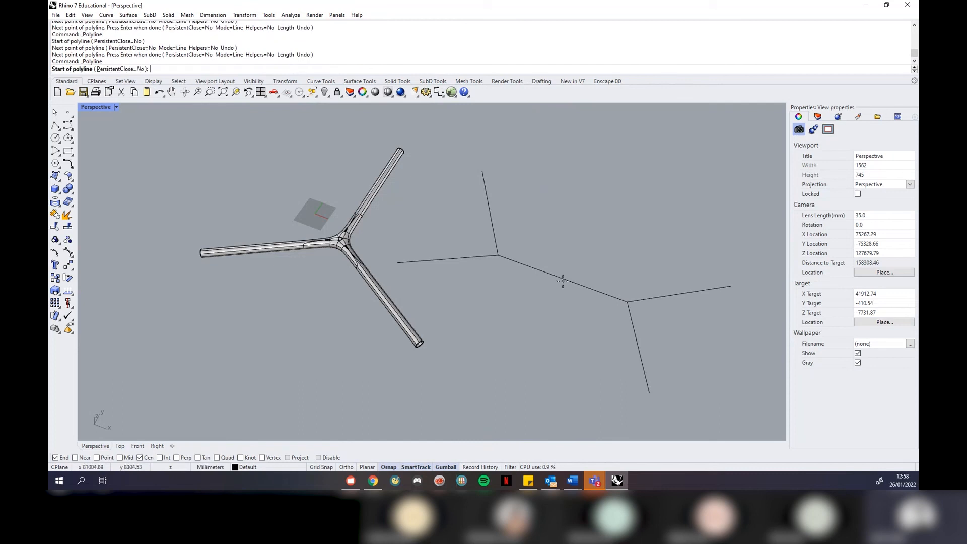
pyautogui.scroll(-3, 559, 288)
pyautogui.click(661, 270)
pyautogui.click(695, 341)
pyautogui.press('Return')
pyautogui.press('Return')
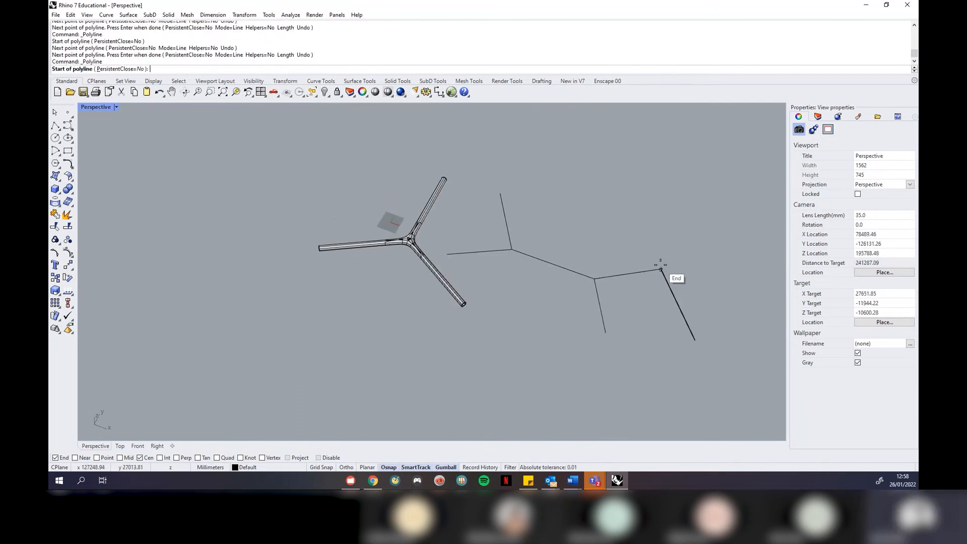
pyautogui.click(661, 270)
pyautogui.click(719, 235)
pyautogui.press('Return')
# Draw two short final branches, then select all nine network curves
pyautogui.press('Return')
pyautogui.click(605, 332)
pyautogui.click(533, 333)
pyautogui.press('Return')
pyautogui.press('Return')
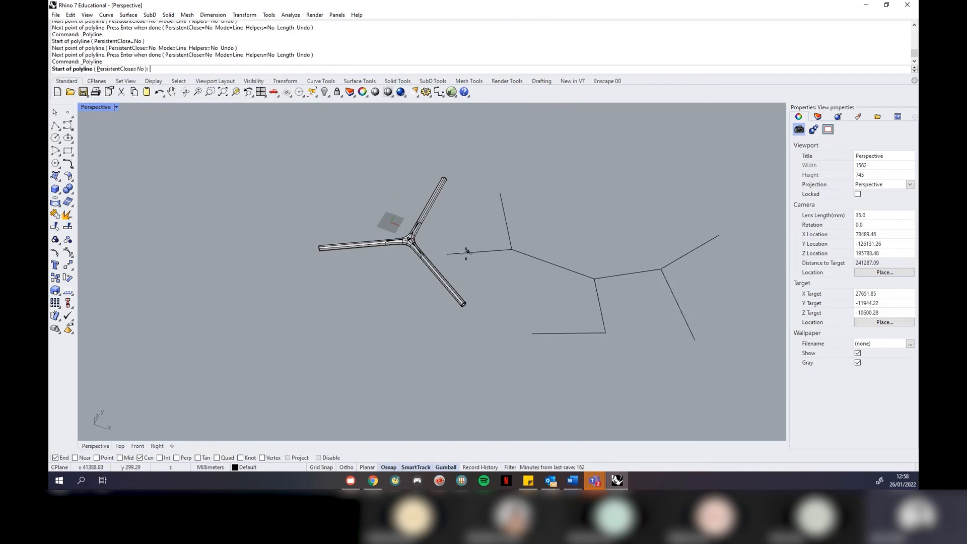
pyautogui.click(500, 194)
pyautogui.click(578, 197)
pyautogui.press('Return')
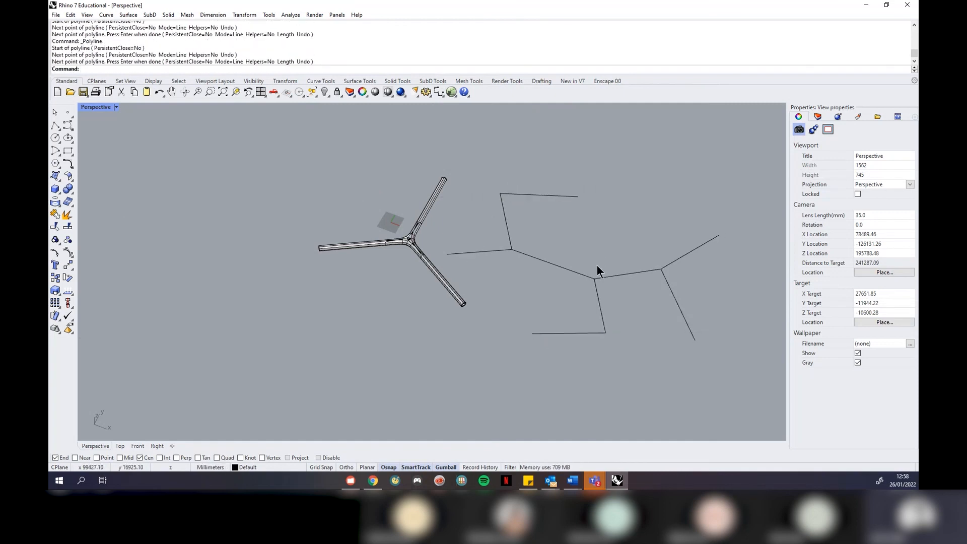
pyautogui.moveTo(747, 357); pyautogui.dragTo(484, 157)
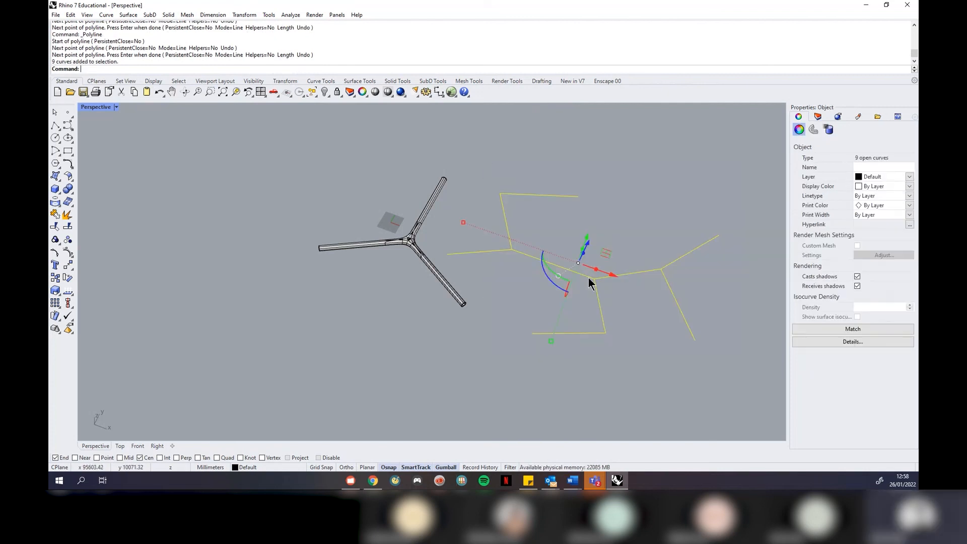
# Turn on the curves' control points and lower four polyline points, including two outer endpoints
pyautogui.write('PointsOn')
pyautogui.press('Return')
pyautogui.scroll(4, 509, 249)
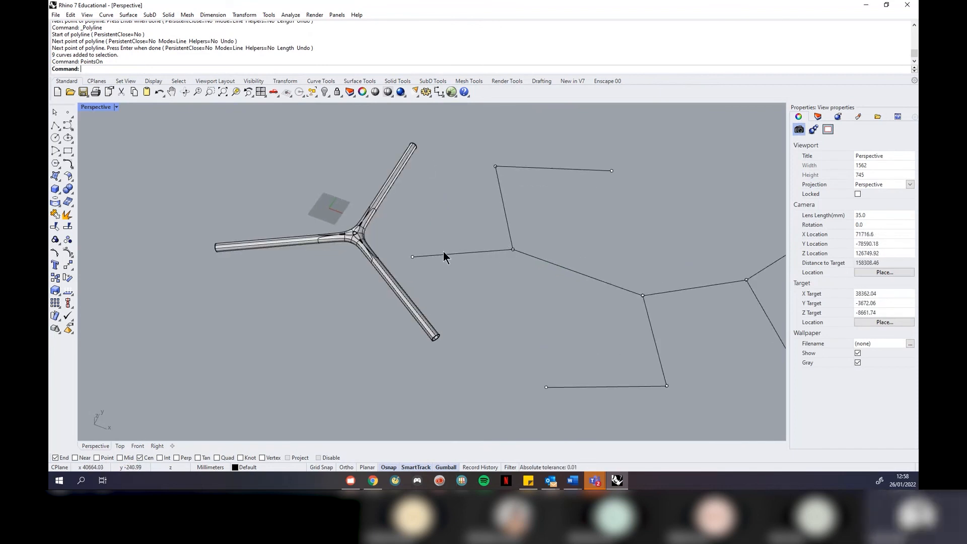
pyautogui.click(413, 257)
pyautogui.scroll(-4, 440, 199)
pyautogui.moveTo(425, 211); pyautogui.dragTo(426, 272)
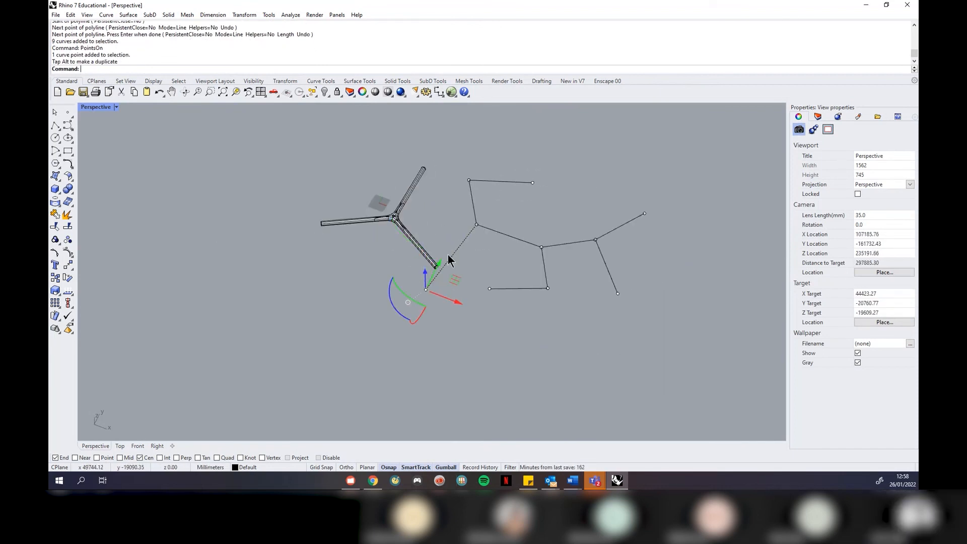
pyautogui.click(535, 183)
pyautogui.moveTo(537, 150); pyautogui.dragTo(526, 206)
pyautogui.click(619, 294)
pyautogui.moveTo(624, 265); pyautogui.dragTo(609, 323)
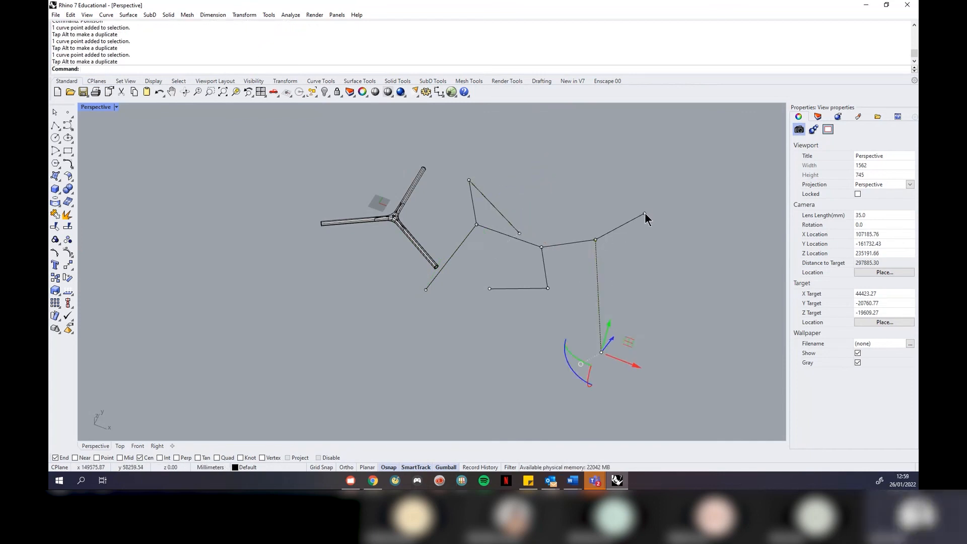
pyautogui.click(645, 213)
pyautogui.moveTo(653, 197); pyautogui.dragTo(653, 246)
# Lower the lower-middle point and the next polyline point straight down
pyautogui.moveTo(655, 257); pyautogui.dragTo(573, 204, button='right')
pyautogui.click(522, 315)
pyautogui.moveTo(525, 281); pyautogui.dragTo(523, 348)
pyautogui.click(457, 262)
pyautogui.moveTo(459, 265); pyautogui.dragTo(456, 336)
# Try picking among the overlapping junction points, then clear the point selection
pyautogui.click(515, 278)
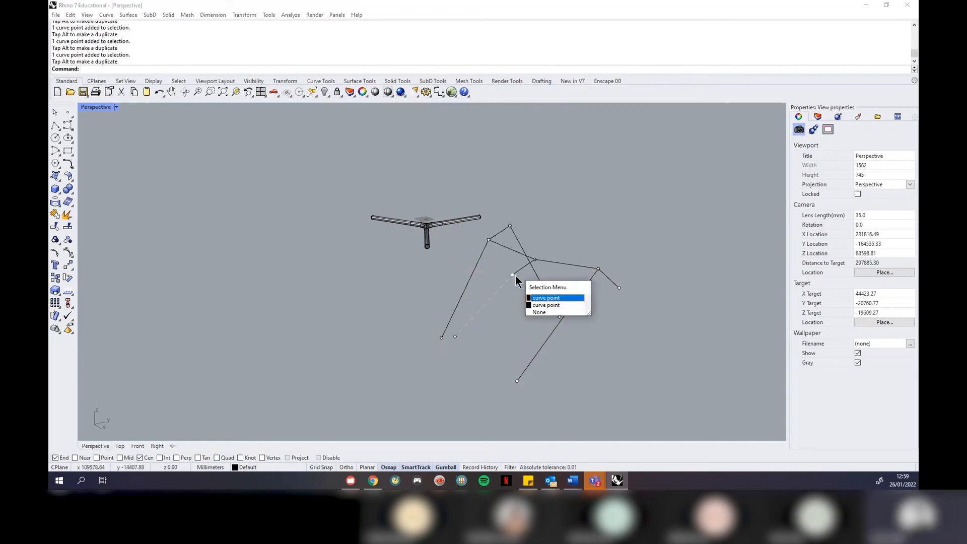
pyautogui.click(535, 298)
pyautogui.scroll(7, 529, 280)
pyautogui.press('Escape')
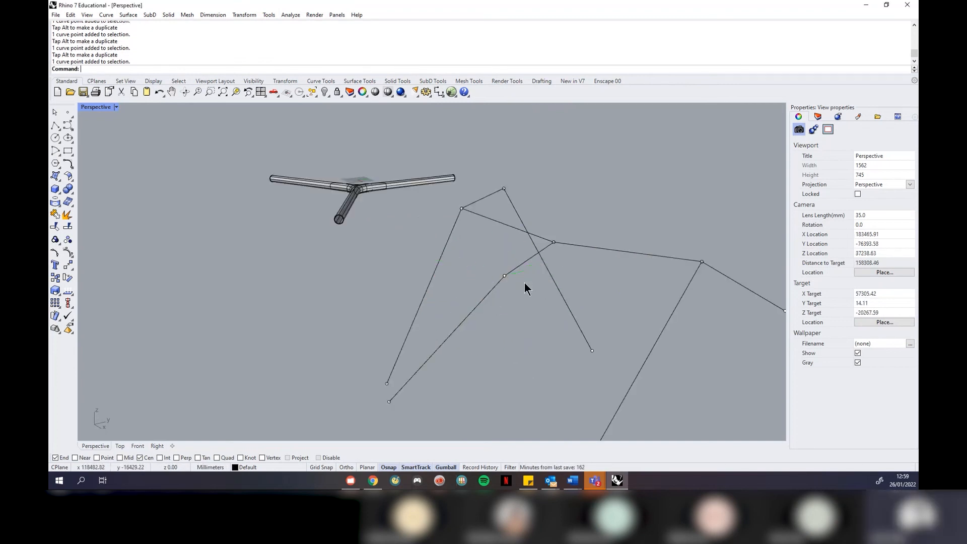
pyautogui.scroll(4, 507, 275)
# Isolate the shared junction point from its curves and raise it
pyautogui.click(500, 283)
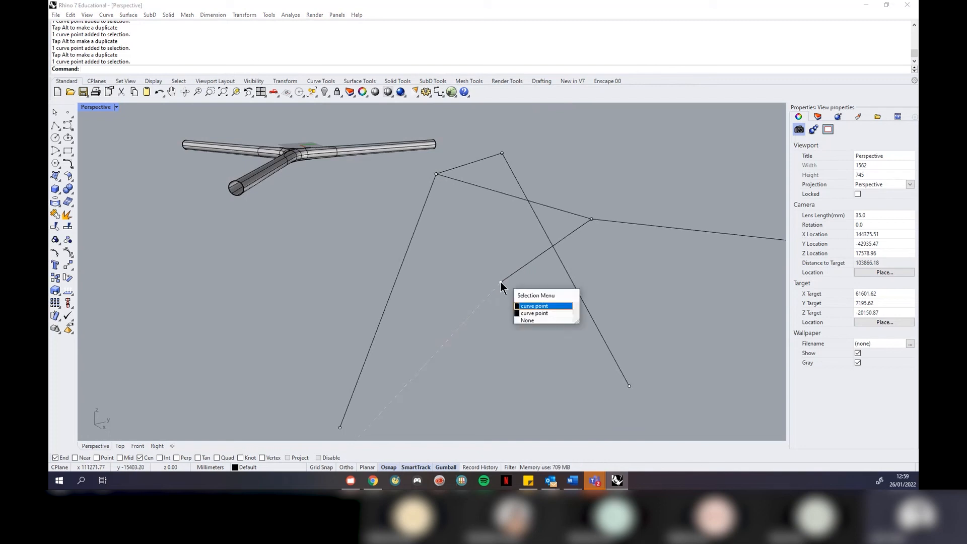
pyautogui.click(540, 306)
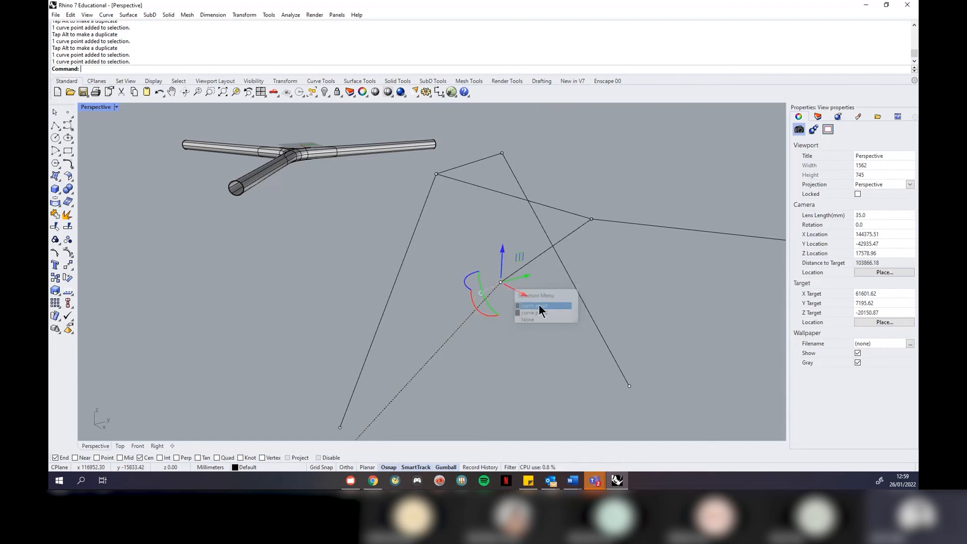
pyautogui.scroll(3, 499, 277)
pyautogui.scroll(-3, 502, 279)
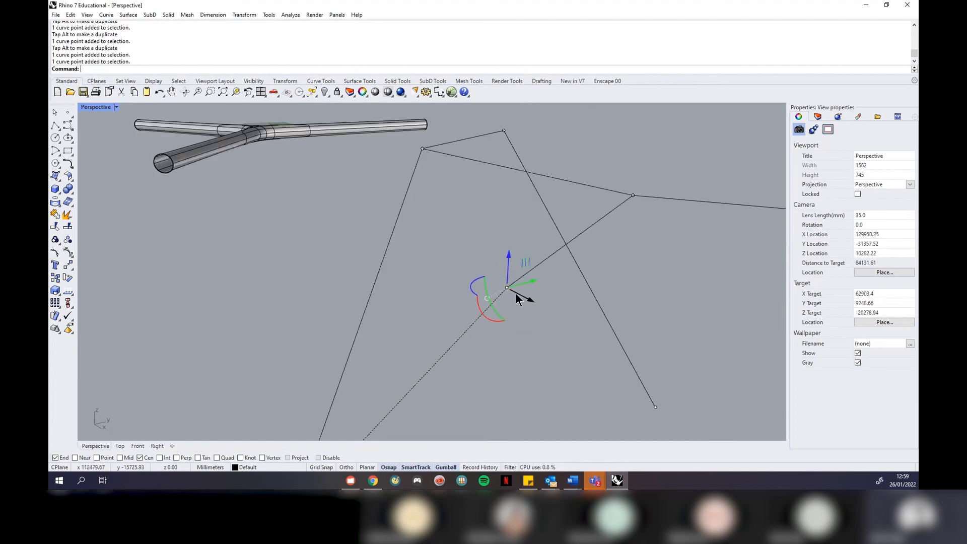
pyautogui.click(507, 288)
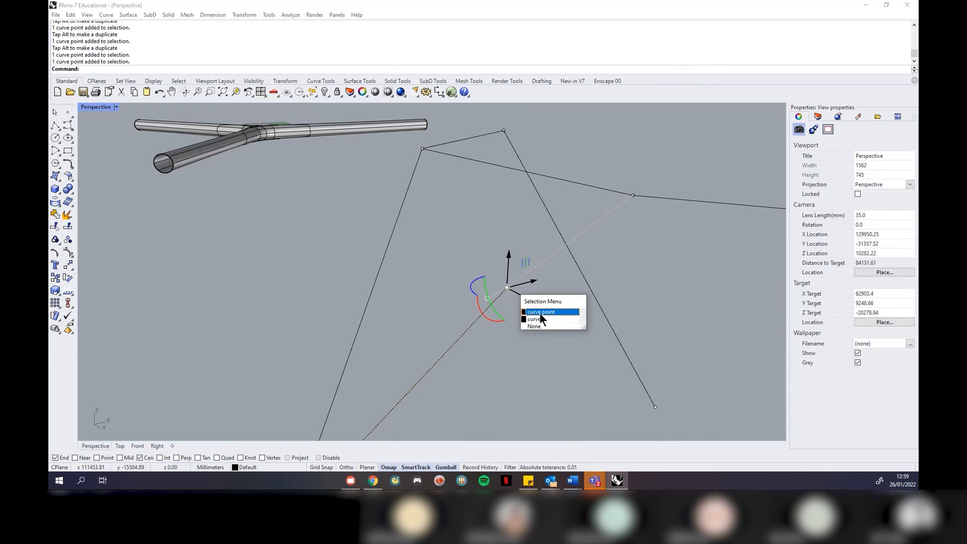
pyautogui.click(540, 318)
pyautogui.moveTo(518, 301); pyautogui.dragTo(490, 269)
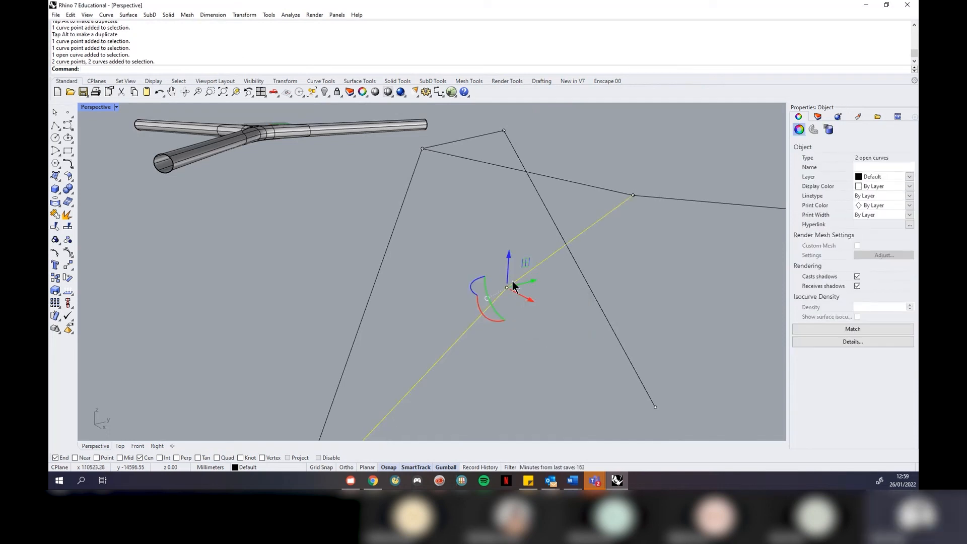
pyautogui.keyDown('ctrl'); pyautogui.click(548, 262); pyautogui.keyUp('ctrl')
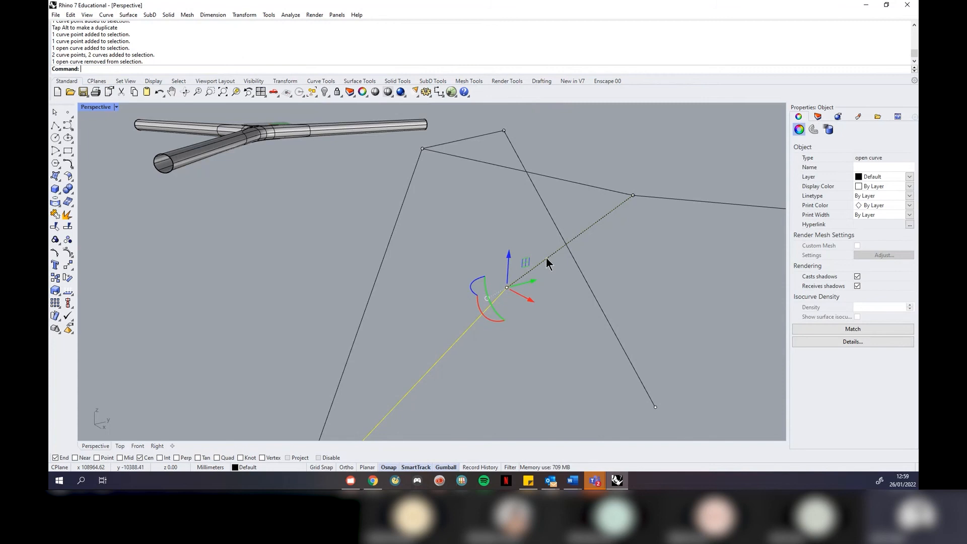
pyautogui.keyDown('ctrl'); pyautogui.click(443, 353); pyautogui.keyUp('ctrl')
pyautogui.scroll(-8, 488, 358)
pyautogui.moveTo(493, 313); pyautogui.dragTo(501, 248)
# Raise a second shared junction point after deselecting its three curves
pyautogui.moveTo(637, 281); pyautogui.dragTo(497, 300, button='right')
pyautogui.click(396, 305)
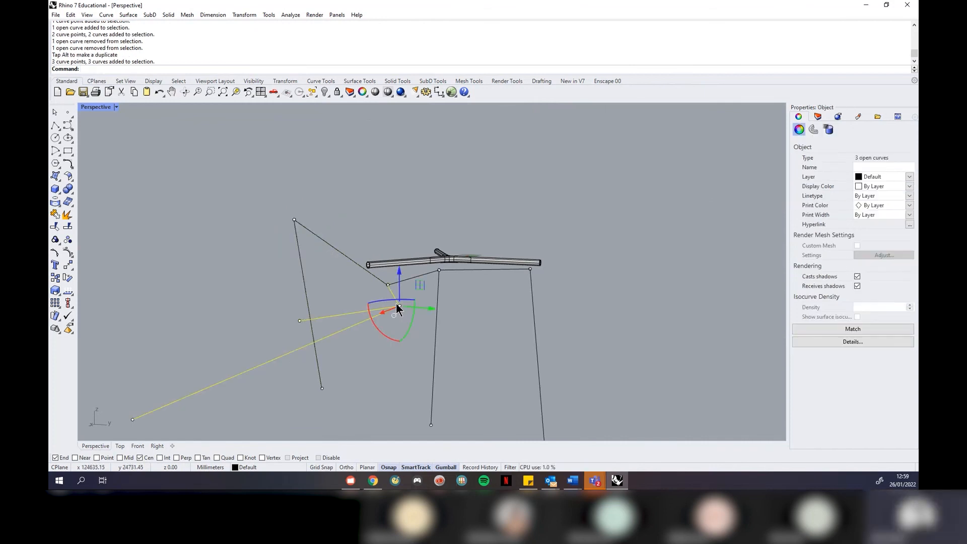
pyautogui.keyDown('ctrl'); pyautogui.click(390, 291); pyautogui.keyUp('ctrl')
pyautogui.keyDown('ctrl'); pyautogui.click(345, 313); pyautogui.keyUp('ctrl')
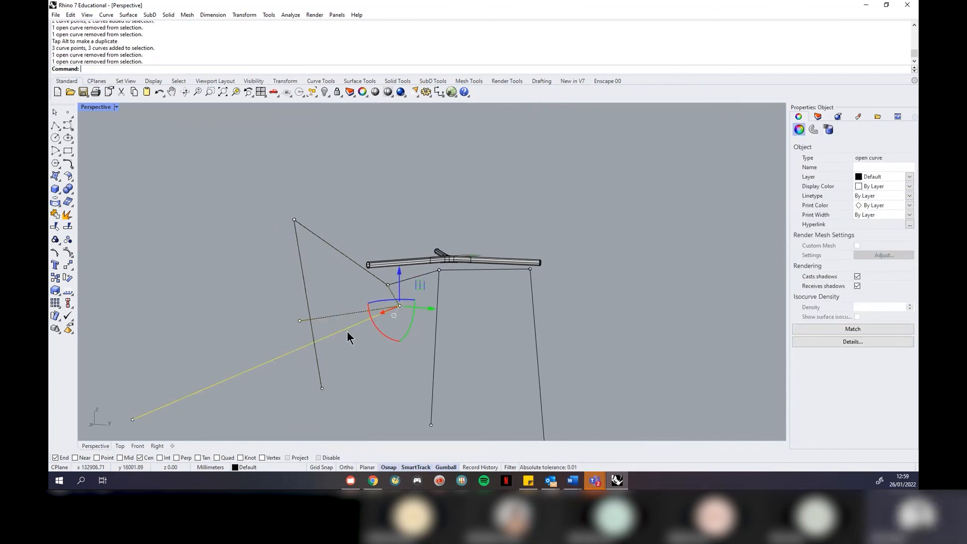
pyautogui.keyDown('ctrl'); pyautogui.click(348, 328); pyautogui.keyUp('ctrl')
pyautogui.moveTo(401, 272); pyautogui.dragTo(402, 211)
# Raise a third shared junction point the same way, then clear the selection
pyautogui.moveTo(558, 278); pyautogui.dragTo(507, 301, button='right')
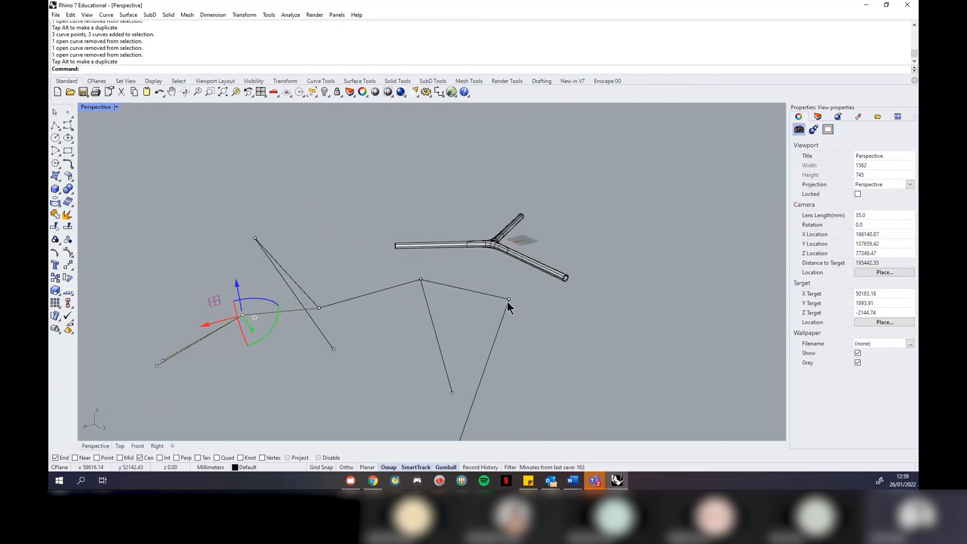
pyautogui.click(419, 280)
pyautogui.keyDown('ctrl'); pyautogui.click(461, 289); pyautogui.keyUp('ctrl')
pyautogui.keyDown('ctrl'); pyautogui.click(432, 329); pyautogui.keyUp('ctrl')
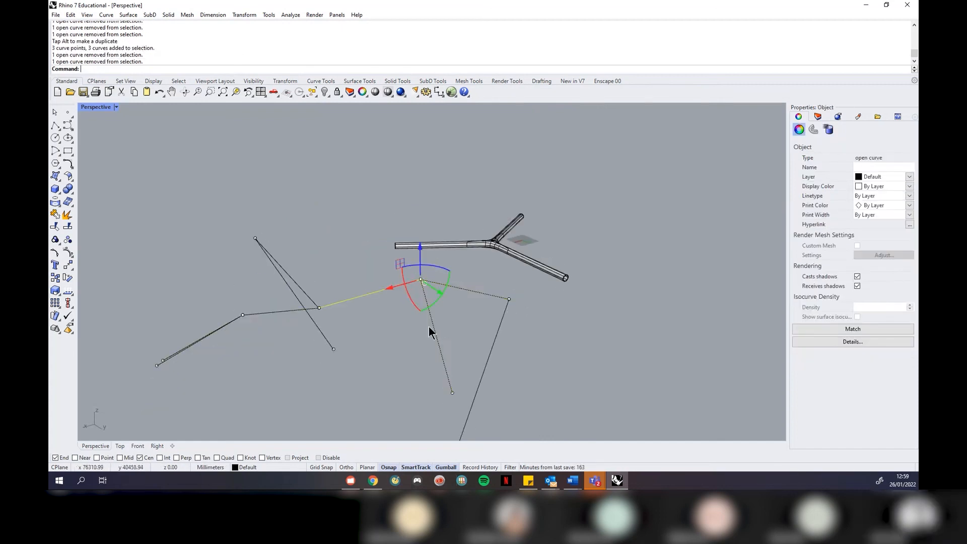
pyautogui.keyDown('ctrl'); pyautogui.click(377, 289); pyautogui.keyUp('ctrl')
pyautogui.moveTo(420, 246); pyautogui.dragTo(421, 201)
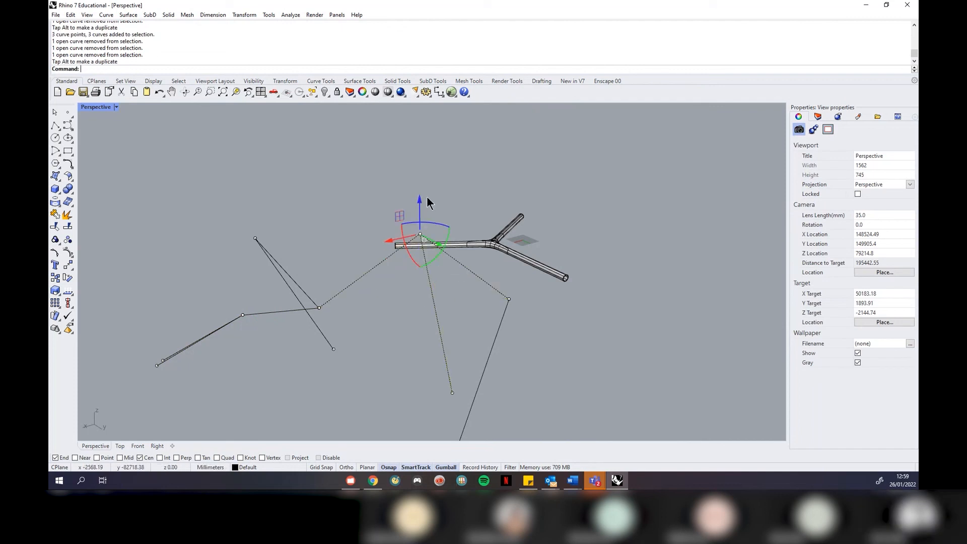
pyautogui.click(489, 193)
# Drag a right-to-left crossing window over the network to pick its nine curves
pyautogui.moveTo(488, 192); pyautogui.dragTo(574, 238, button='right')
pyautogui.scroll(-4, 523, 206)
pyautogui.moveTo(491, 226); pyautogui.dragTo(625, 211, button='right')
pyautogui.scroll(8, 455, 195)
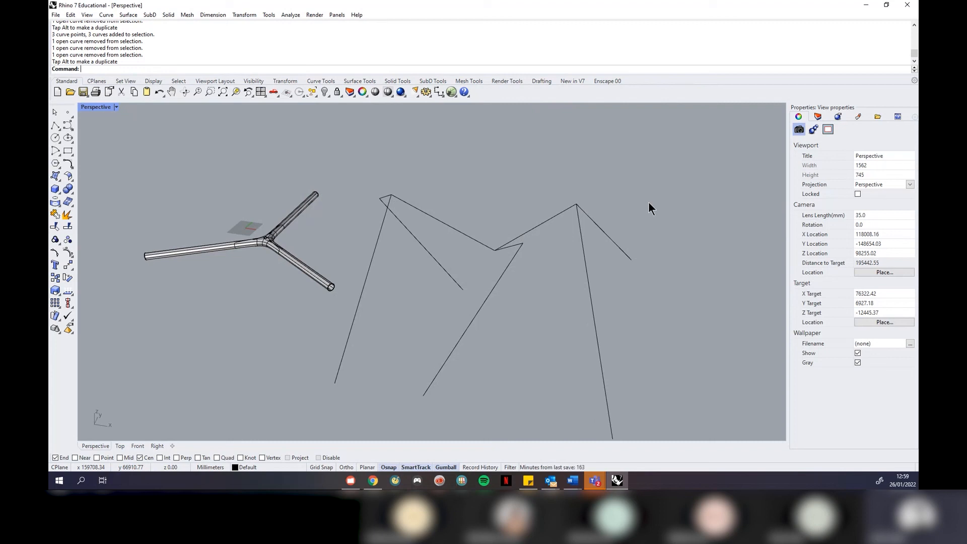
pyautogui.moveTo(674, 165); pyautogui.dragTo(377, 338)
# Start MultiPipe on the selected curves, then cancel it
pyautogui.write('MultiP')
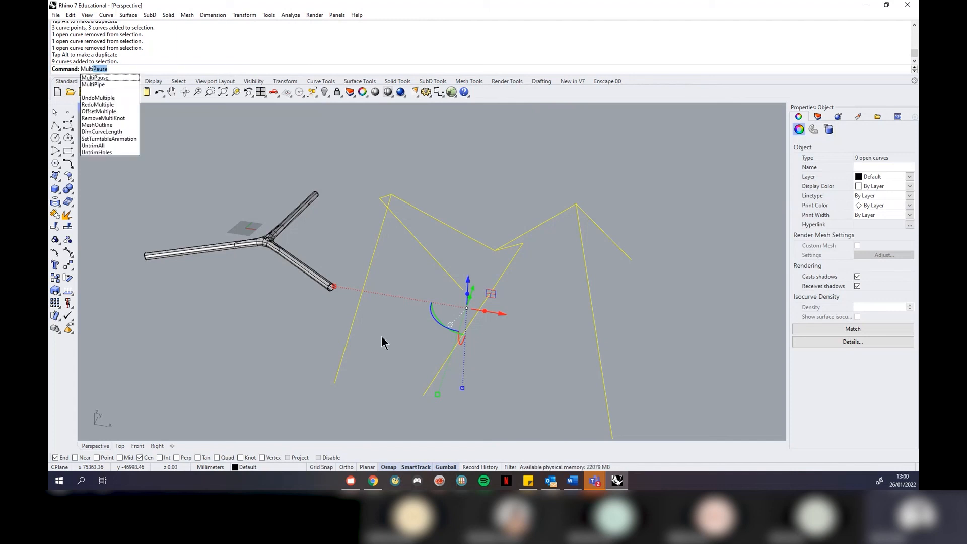
pyautogui.write('p')
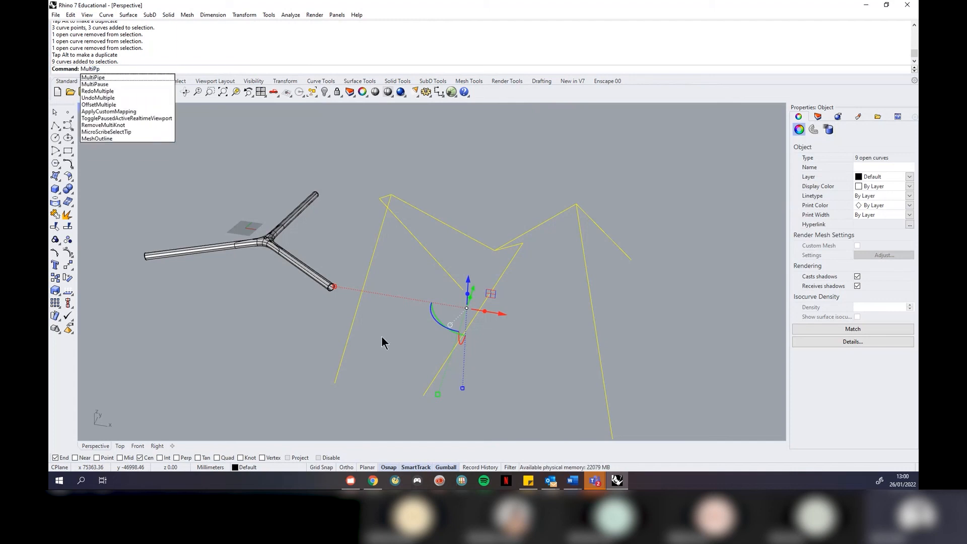
pyautogui.press('Return')
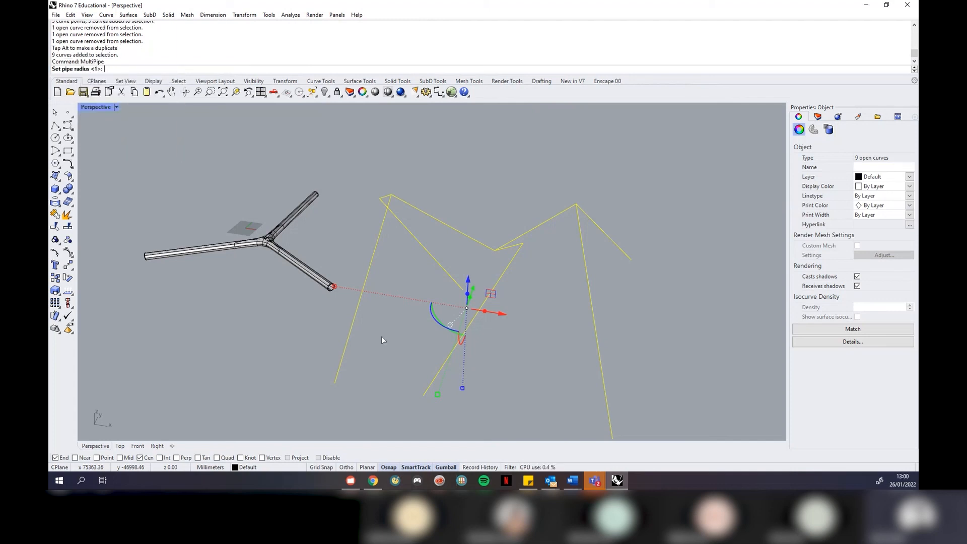
pyautogui.scroll(-2, 555, 169)
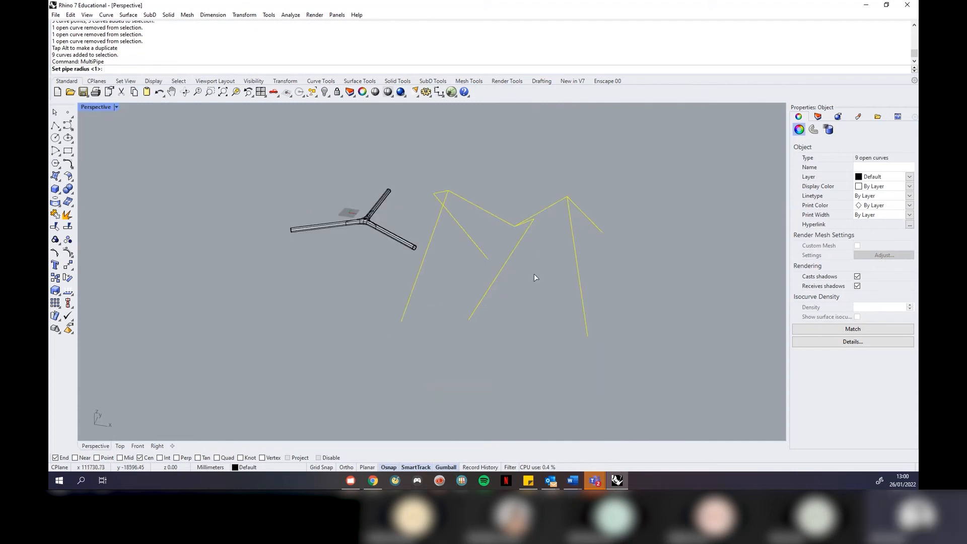
pyautogui.scroll(2, 550, 334)
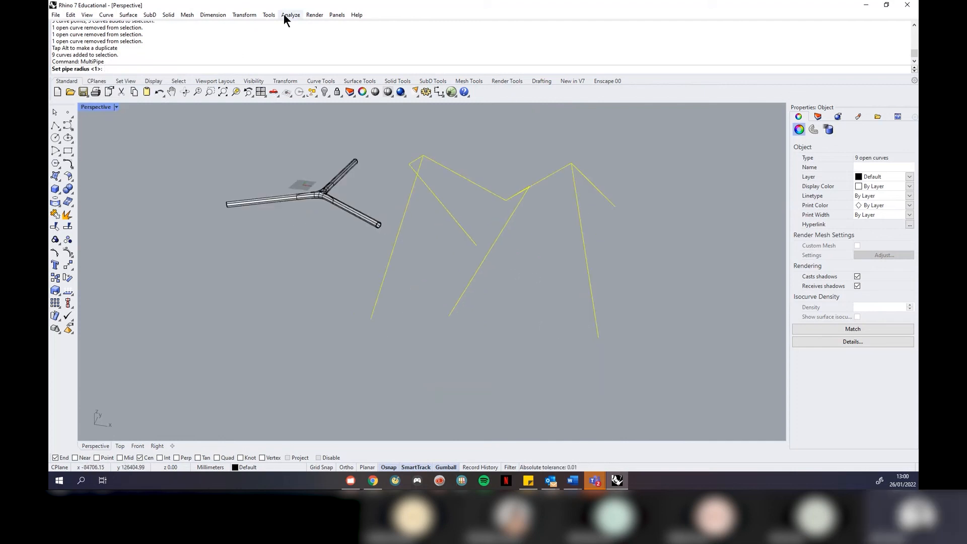
pyautogui.press('Return')
pyautogui.press('Return')
pyautogui.write('dist')
pyautogui.press('Return')
pyautogui.press('Escape')
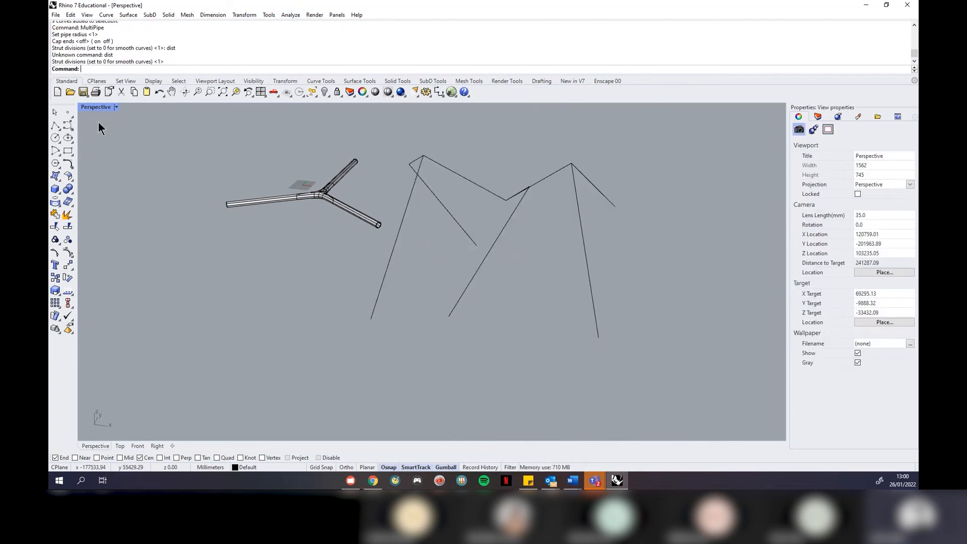
# Switch to four viewports, measure 116673.22 mm across the network in Top, and reselect the curves
pyautogui.click(116, 107)
pyautogui.click(168, 220)
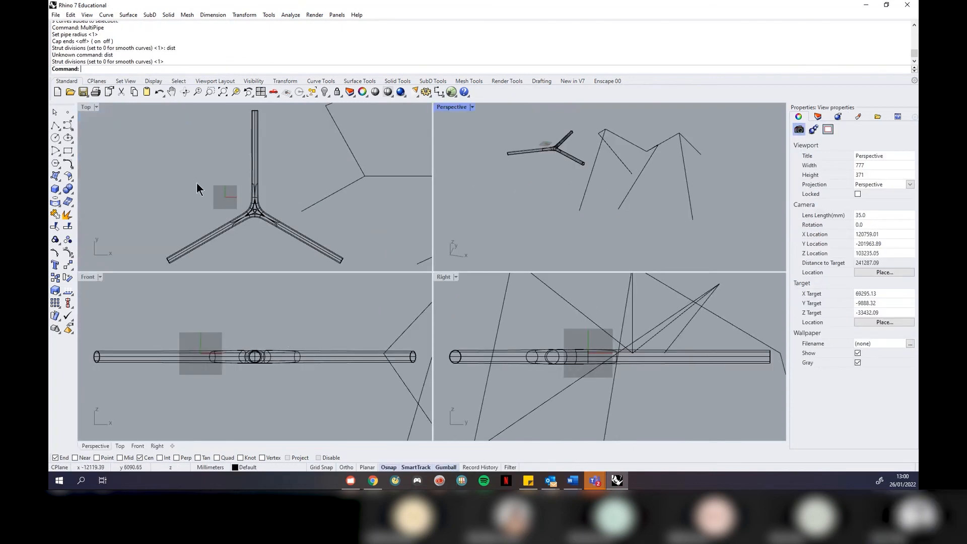
pyautogui.click(282, 181)
pyautogui.write('dist')
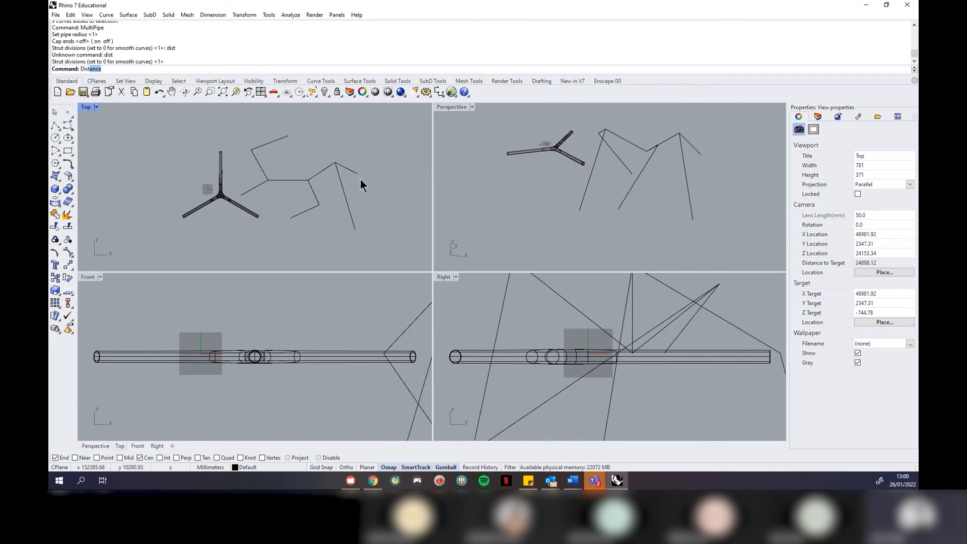
pyautogui.press('Return')
pyautogui.click(241, 173)
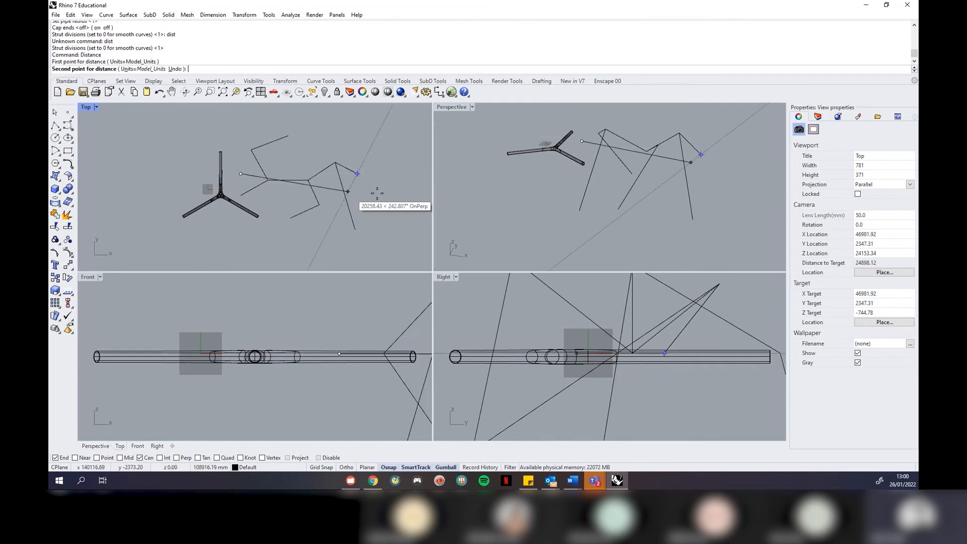
pyautogui.click(364, 173)
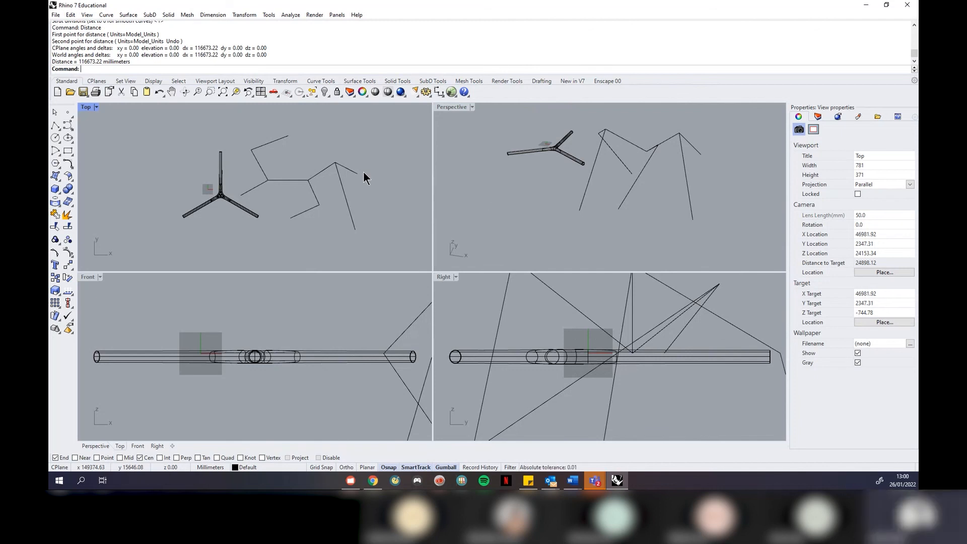
pyautogui.moveTo(729, 234); pyautogui.dragTo(593, 126)
pyautogui.click(471, 106)
# Maximize Perspective and run MultiPipe with radius 10000, no caps, default strut divisions
pyautogui.click(474, 116)
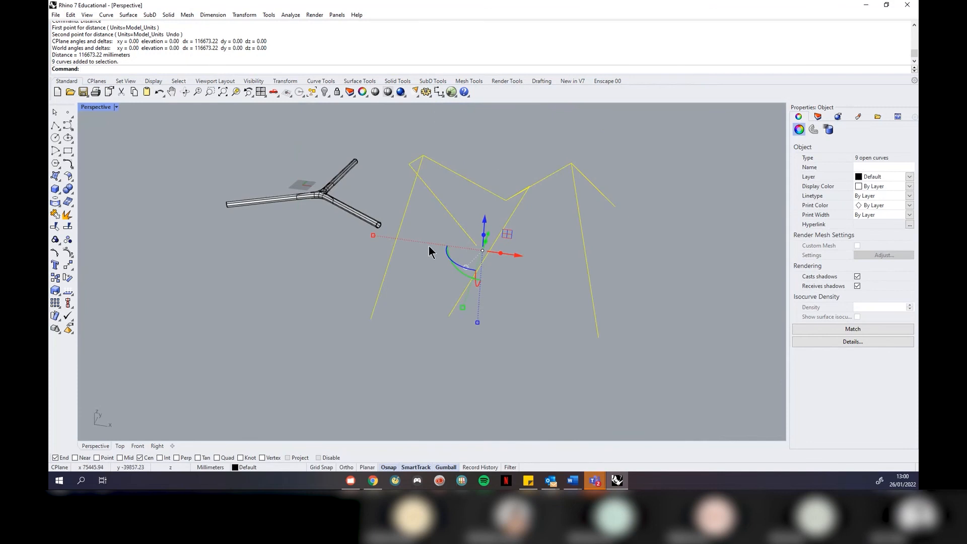
pyautogui.write('Multipip')
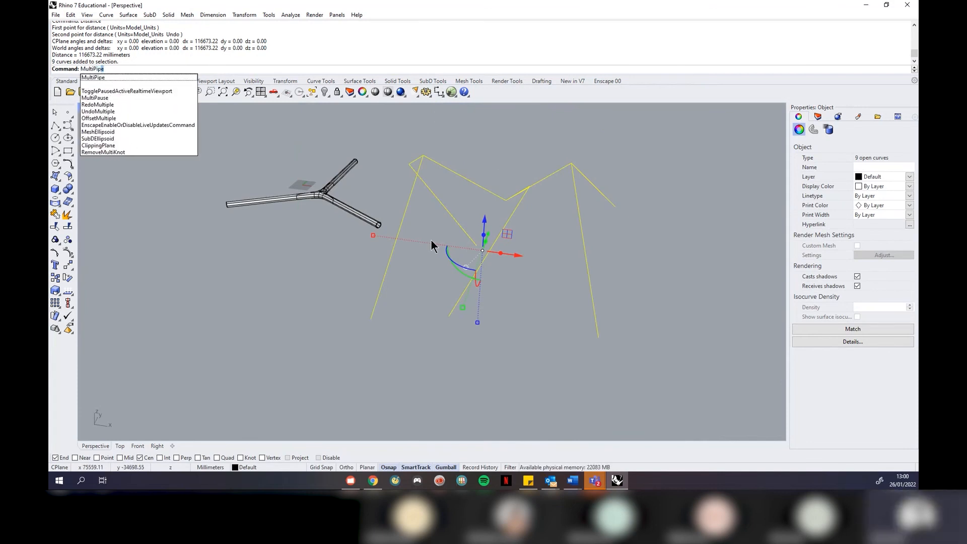
pyautogui.press('Return')
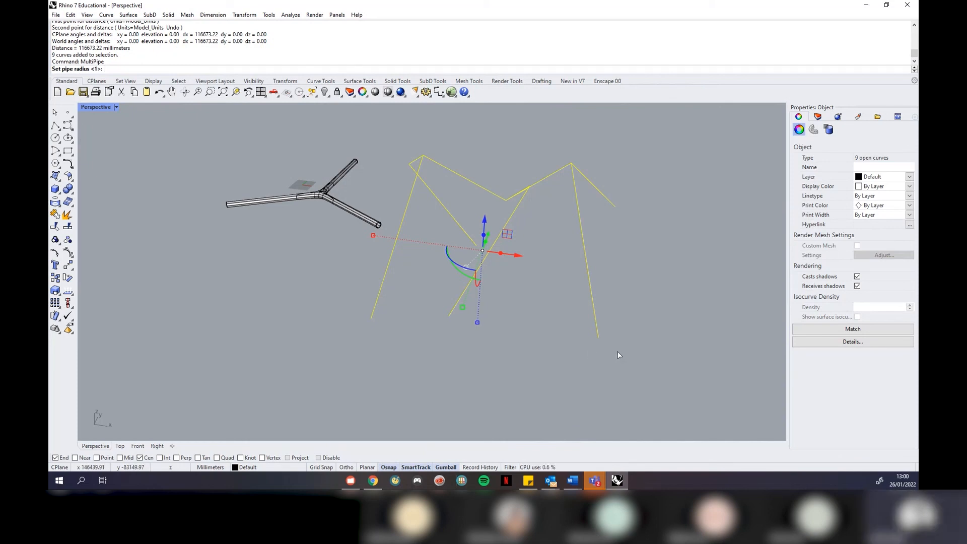
pyautogui.write('10000')
pyautogui.press('Return')
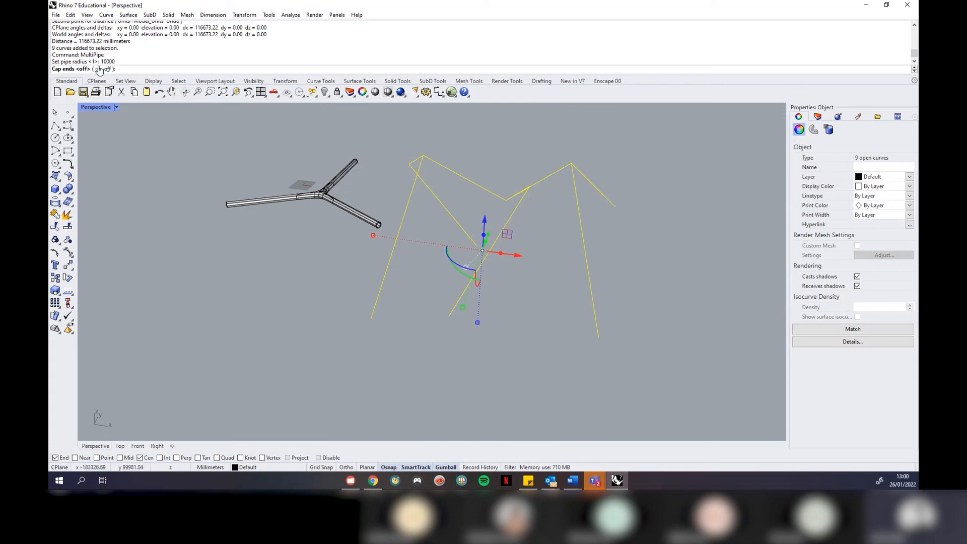
pyautogui.press('Return')
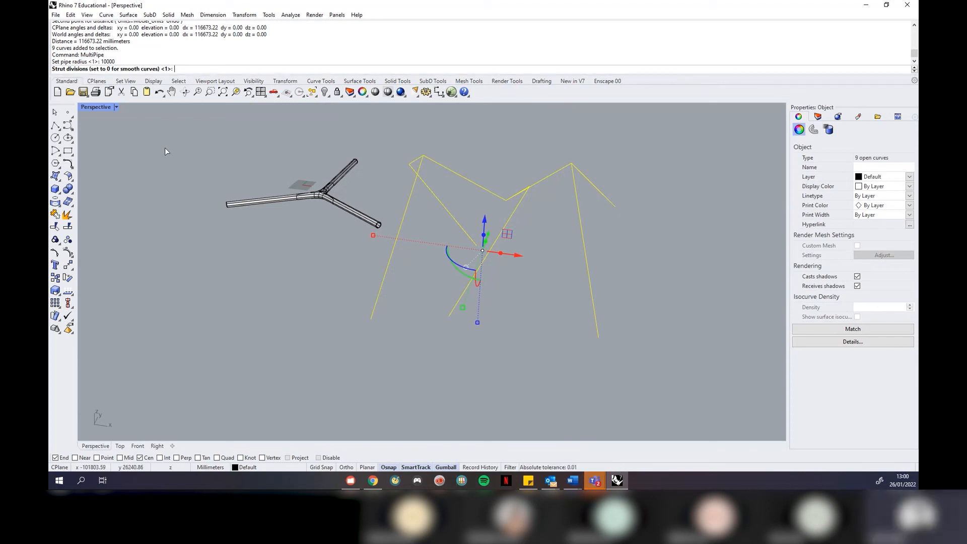
pyautogui.press('Return')
# Orbit around the thick pipes to inspect them, then undo them as too fat
pyautogui.moveTo(690, 226); pyautogui.dragTo(488, 231, button='right')
pyautogui.moveTo(545, 215); pyautogui.dragTo(673, 220, button='right')
pyautogui.moveTo(338, 221); pyautogui.dragTo(480, 250, button='right')
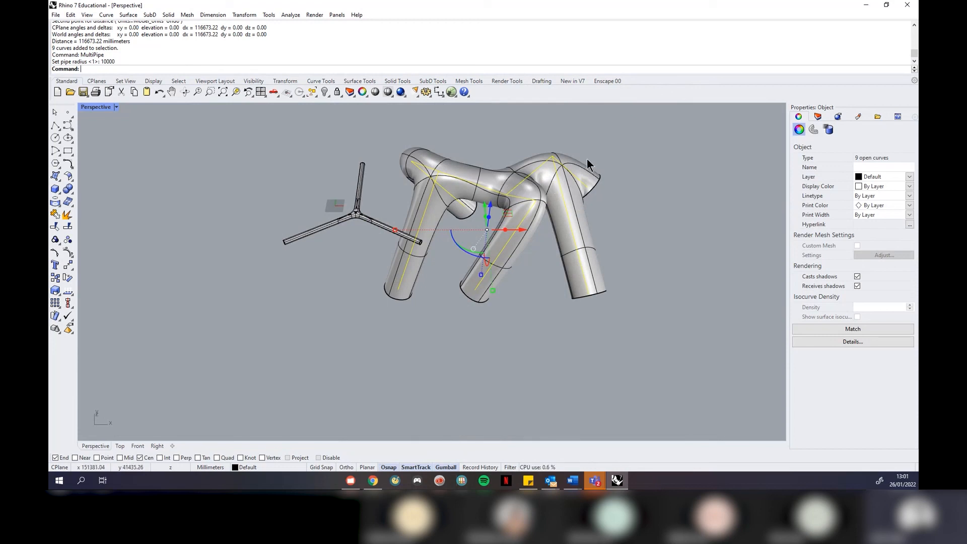
pyautogui.scroll(3, 579, 165)
pyautogui.moveTo(579, 165); pyautogui.dragTo(568, 382, button='right')
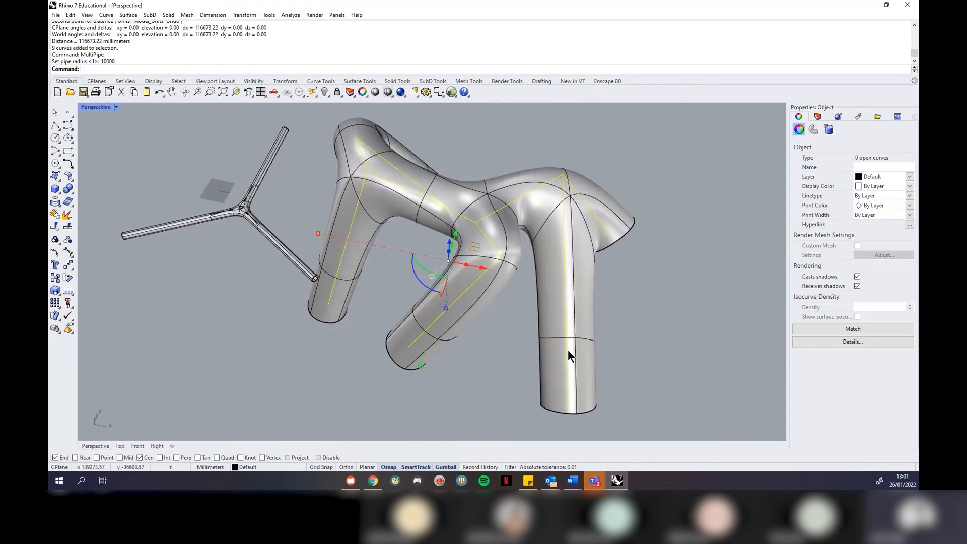
pyautogui.scroll(2, 660, 215)
pyautogui.scroll(2, 660, 214)
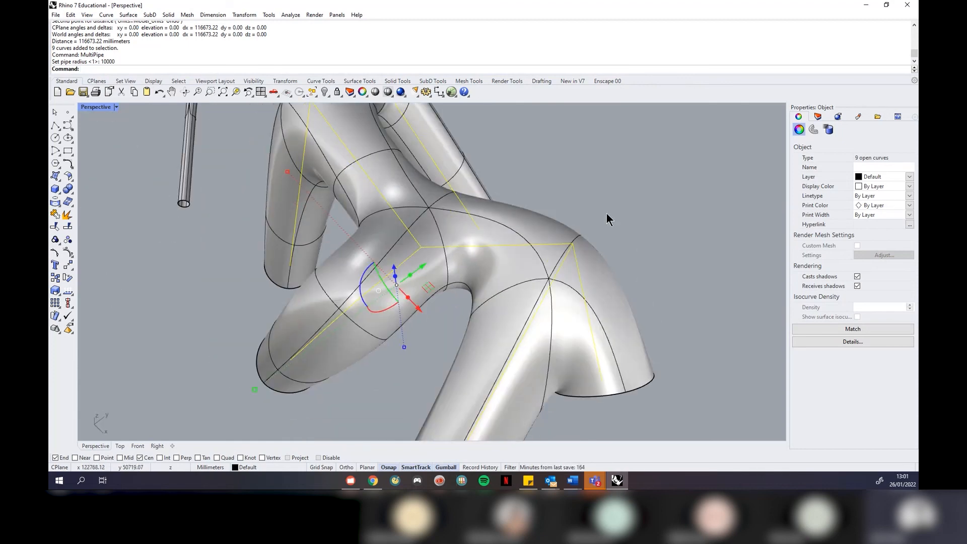
pyautogui.moveTo(594, 247); pyautogui.dragTo(366, 290, button='right')
pyautogui.scroll(-5, 376, 291)
pyautogui.moveTo(298, 279); pyautogui.dragTo(519, 276, button='right')
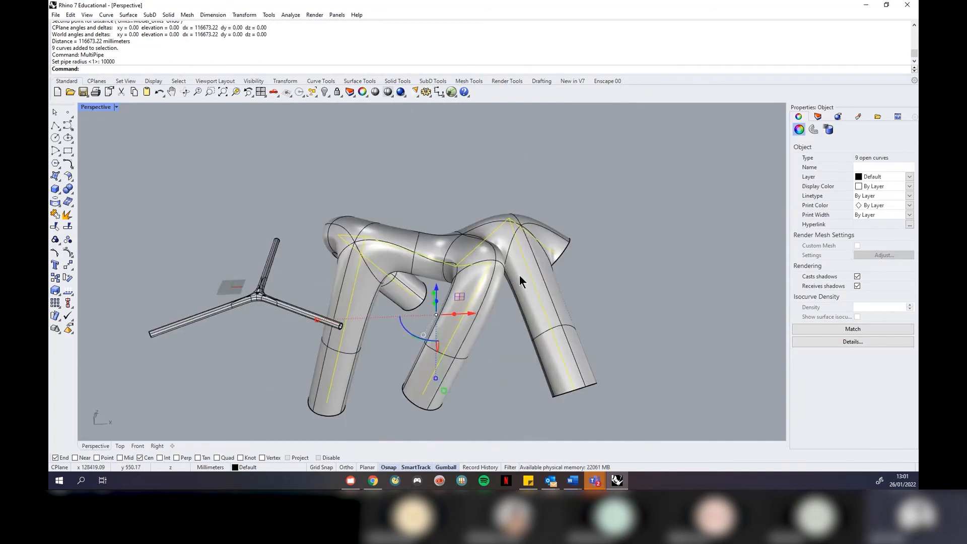
pyautogui.hotkey('ctrl', 'z')
# Rerun MultiPipe with a 1000 radius, no end caps and default strut divisions
pyautogui.rightClick(602, 252)
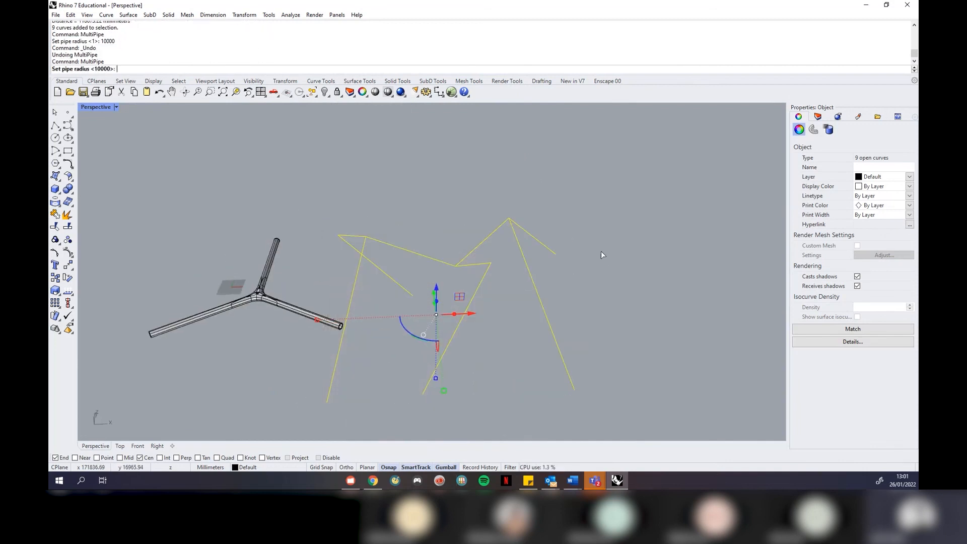
pyautogui.write('1000')
pyautogui.press('Return')
pyautogui.rightClick(611, 251)
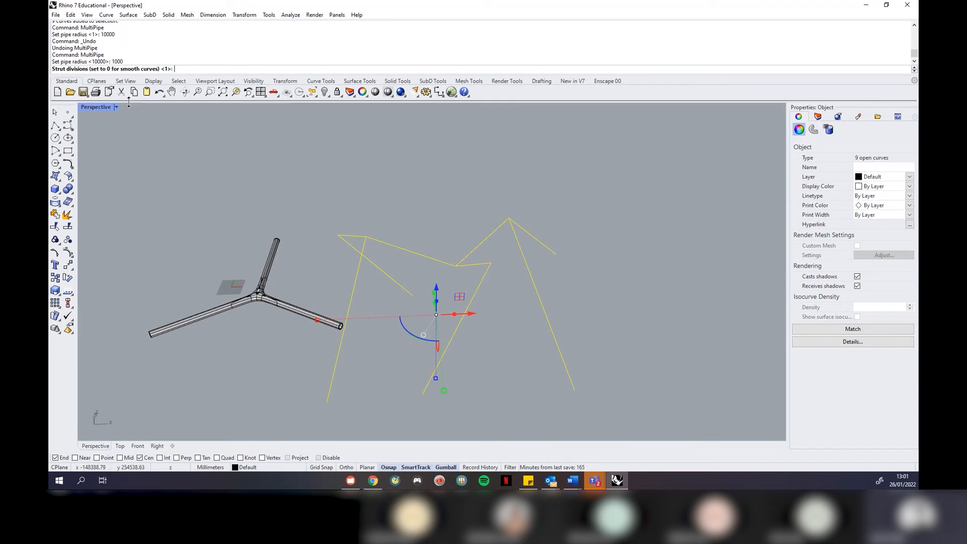
pyautogui.rightClick(237, 168)
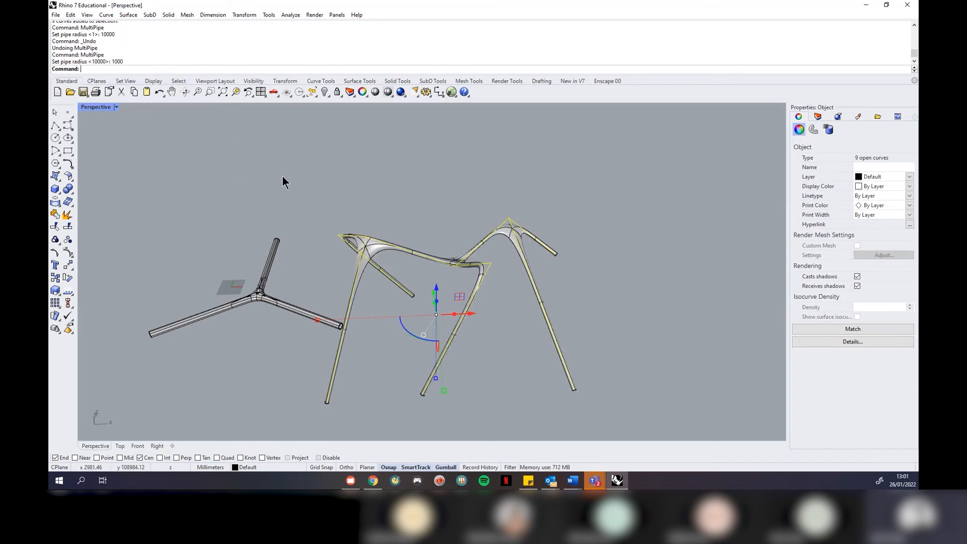
pyautogui.click(627, 228)
# Orbit and zoom around the slender tube network to inspect it from several sides
pyautogui.moveTo(626, 228); pyautogui.dragTo(342, 261, button='right')
pyautogui.scroll(5, 506, 271)
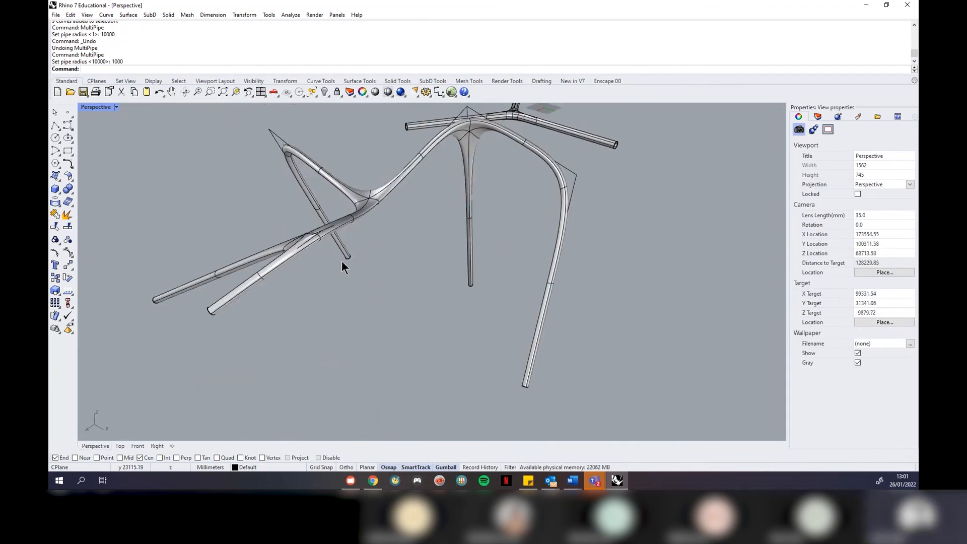
pyautogui.scroll(6, 313, 217)
pyautogui.scroll(-5, 272, 255)
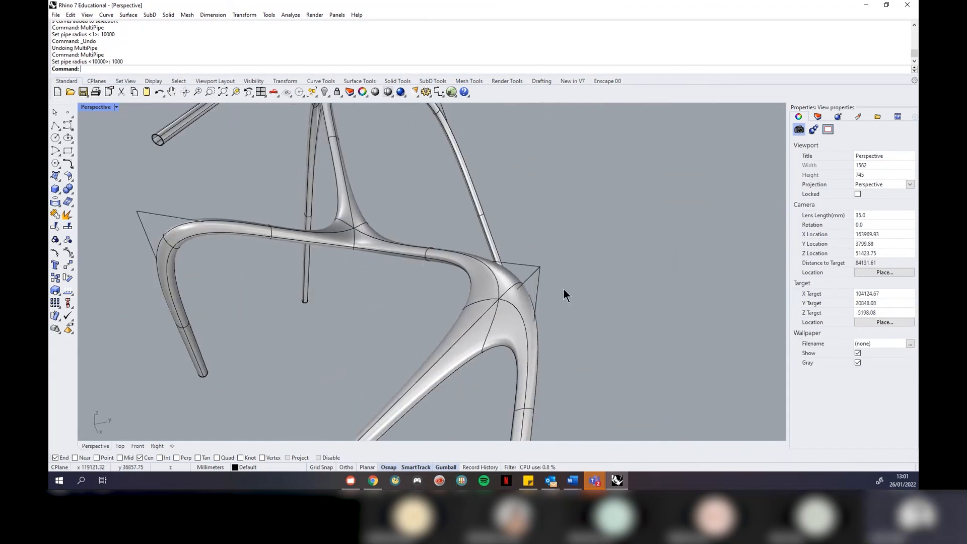
pyautogui.moveTo(527, 282); pyautogui.dragTo(460, 241, button='right')
pyautogui.scroll(4, 428, 167)
pyautogui.scroll(-2, 460, 240)
pyautogui.moveTo(696, 309); pyautogui.dragTo(485, 304, button='right')
pyautogui.scroll(-4, 519, 220)
pyautogui.moveTo(519, 220); pyautogui.dragTo(388, 276, button='right')
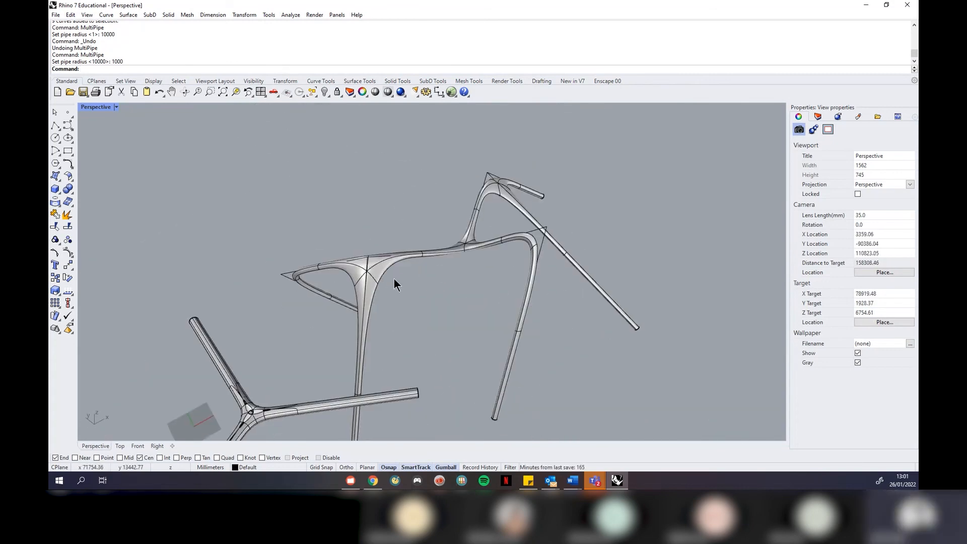
pyautogui.scroll(6, 394, 279)
pyautogui.moveTo(507, 287); pyautogui.dragTo(433, 285, button='right')
pyautogui.scroll(-8, 431, 283)
pyautogui.moveTo(650, 311); pyautogui.dragTo(473, 282, button='right')
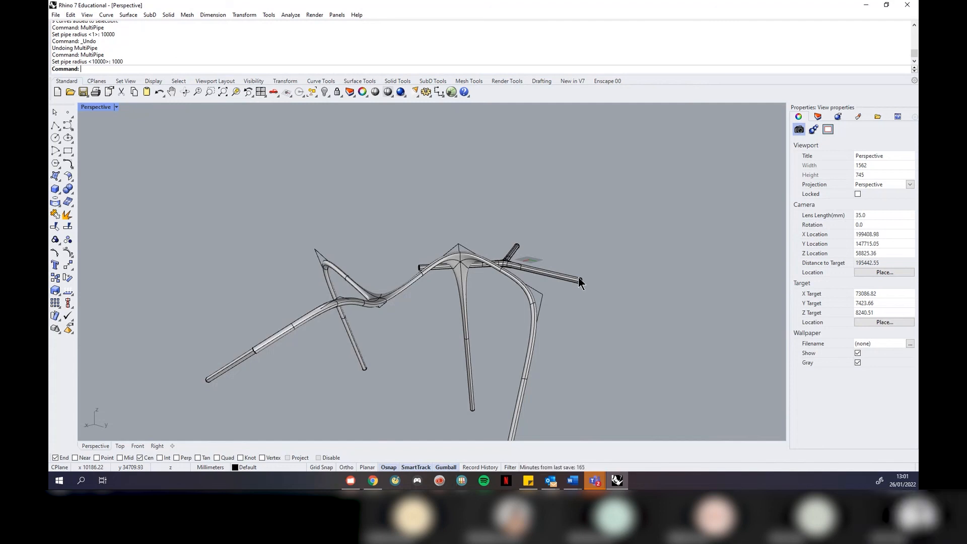
pyautogui.scroll(-4, 568, 254)
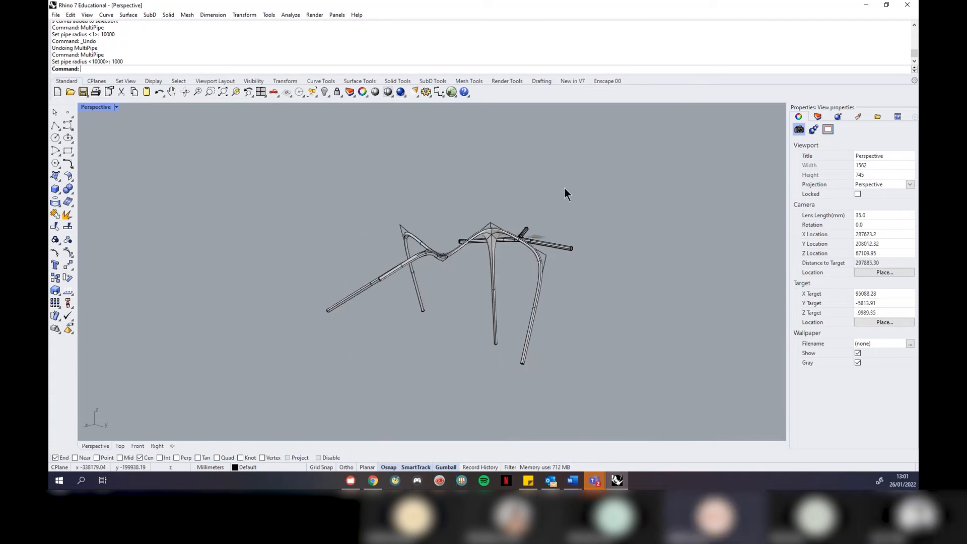
# Set the Perspective view to Rendered display and orbit around the white tube network
pyautogui.click(117, 107)
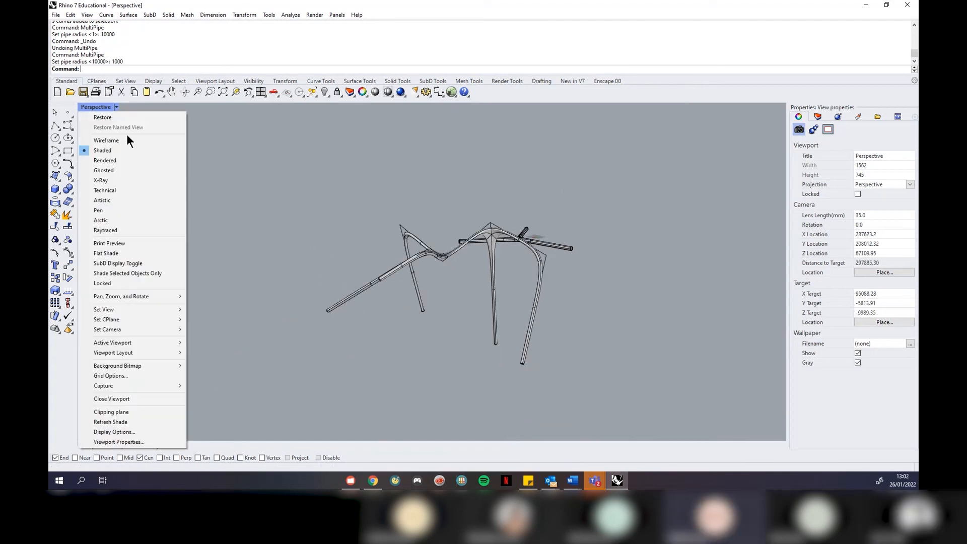
pyautogui.click(124, 161)
pyautogui.scroll(4, 557, 263)
pyautogui.moveTo(556, 263); pyautogui.dragTo(509, 282, button='right')
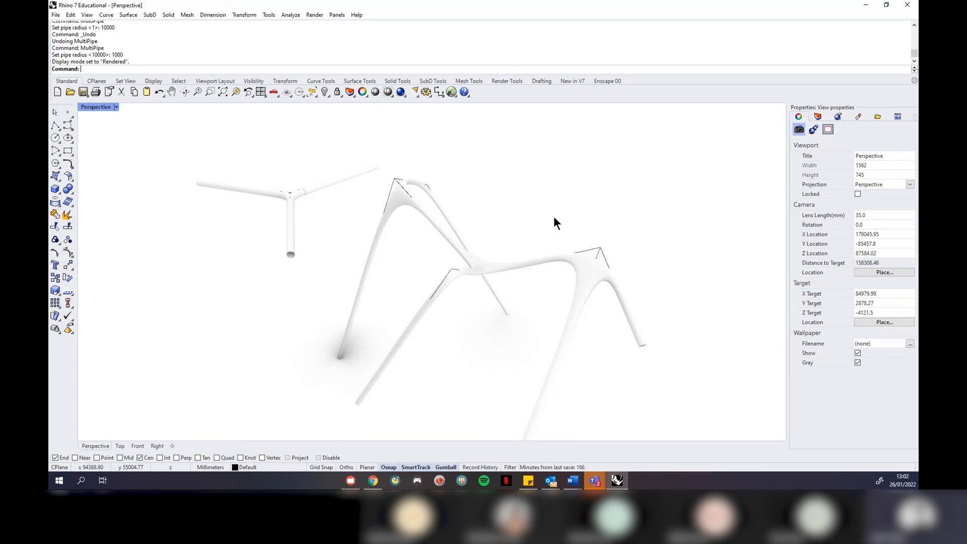
pyautogui.moveTo(555, 218); pyautogui.dragTo(562, 283, button='right')
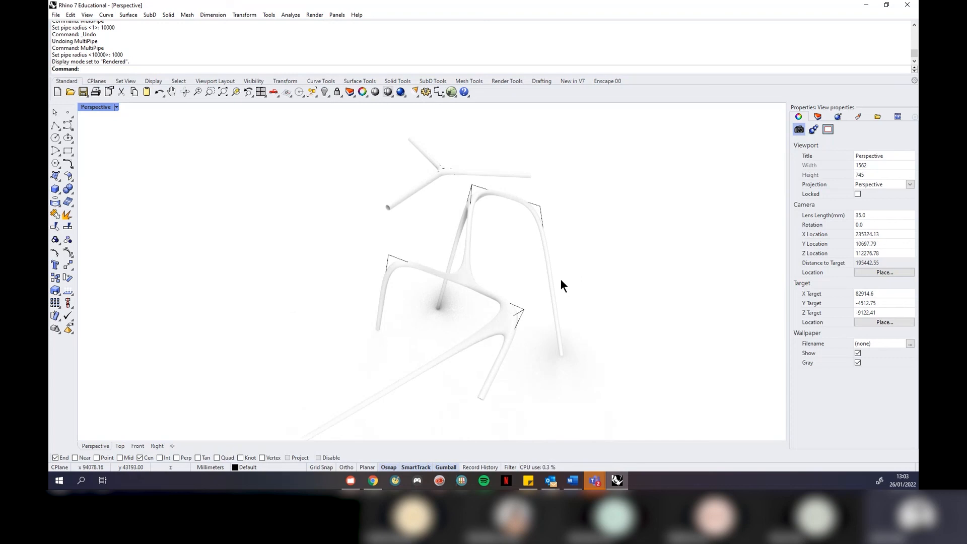